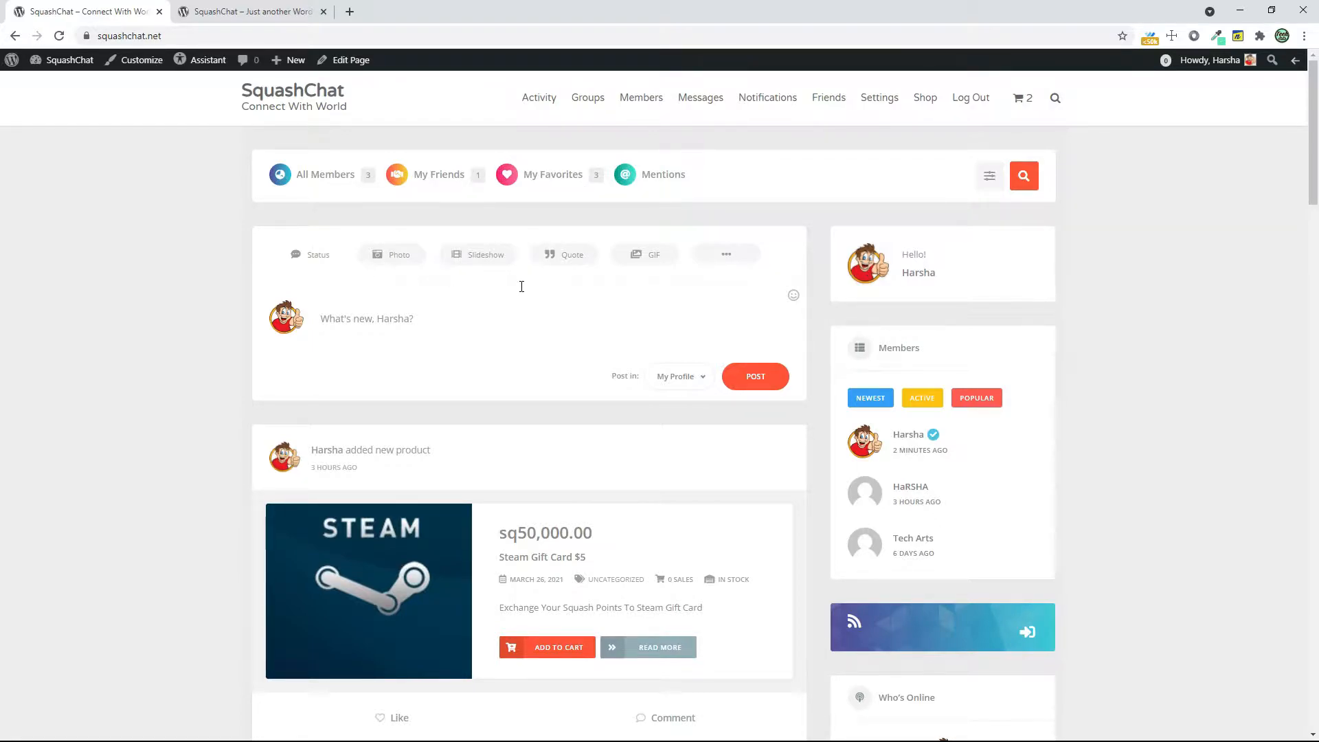
Expand the post type options and look through the home activity feed, including its product, photo, video and file posts
left_click(708, 255)
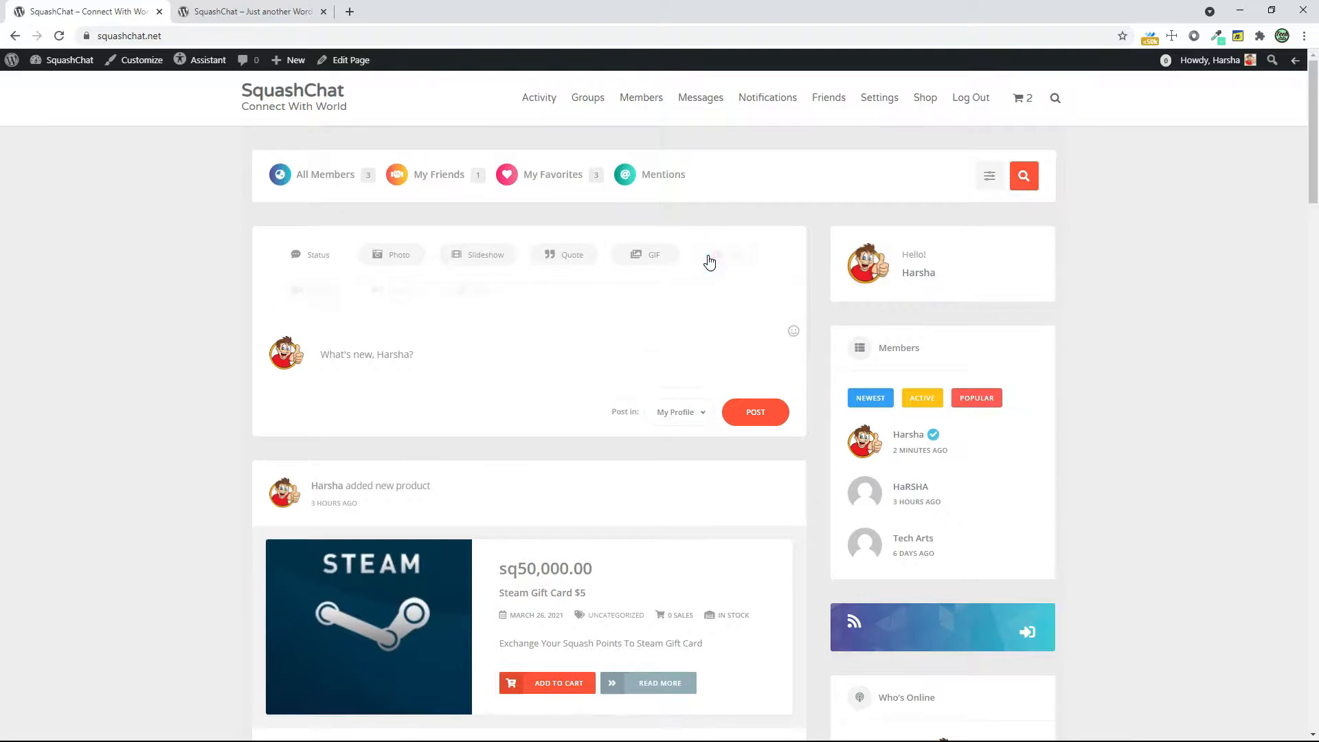
scroll(637, 336, "down", 15)
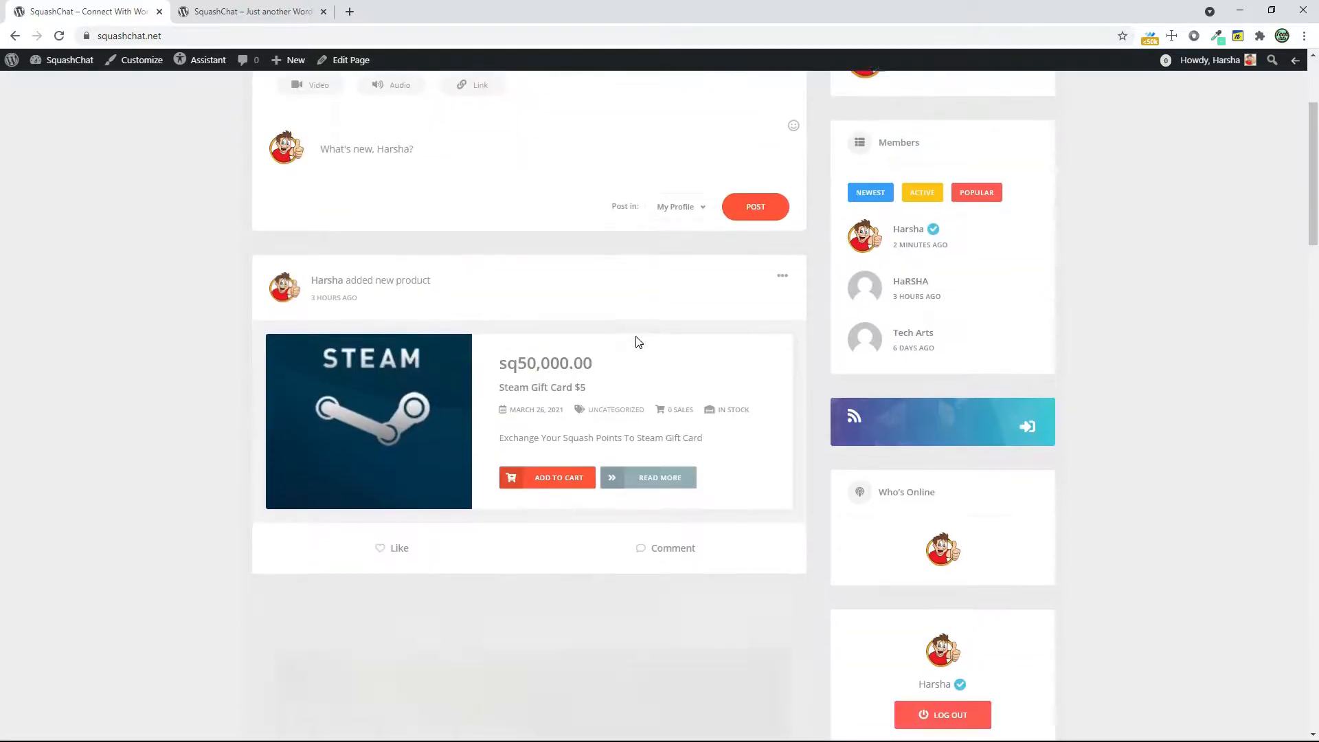
scroll(866, 320, "down", 15)
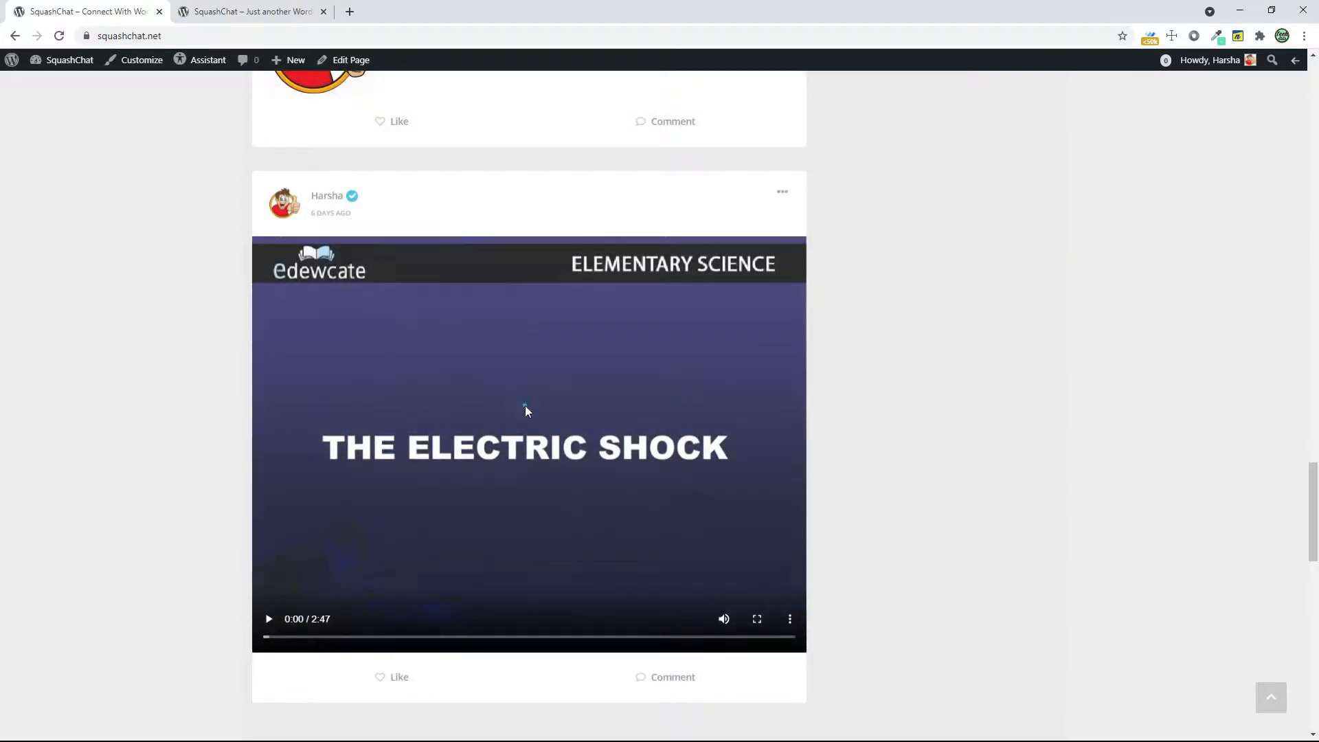
left_click(526, 407)
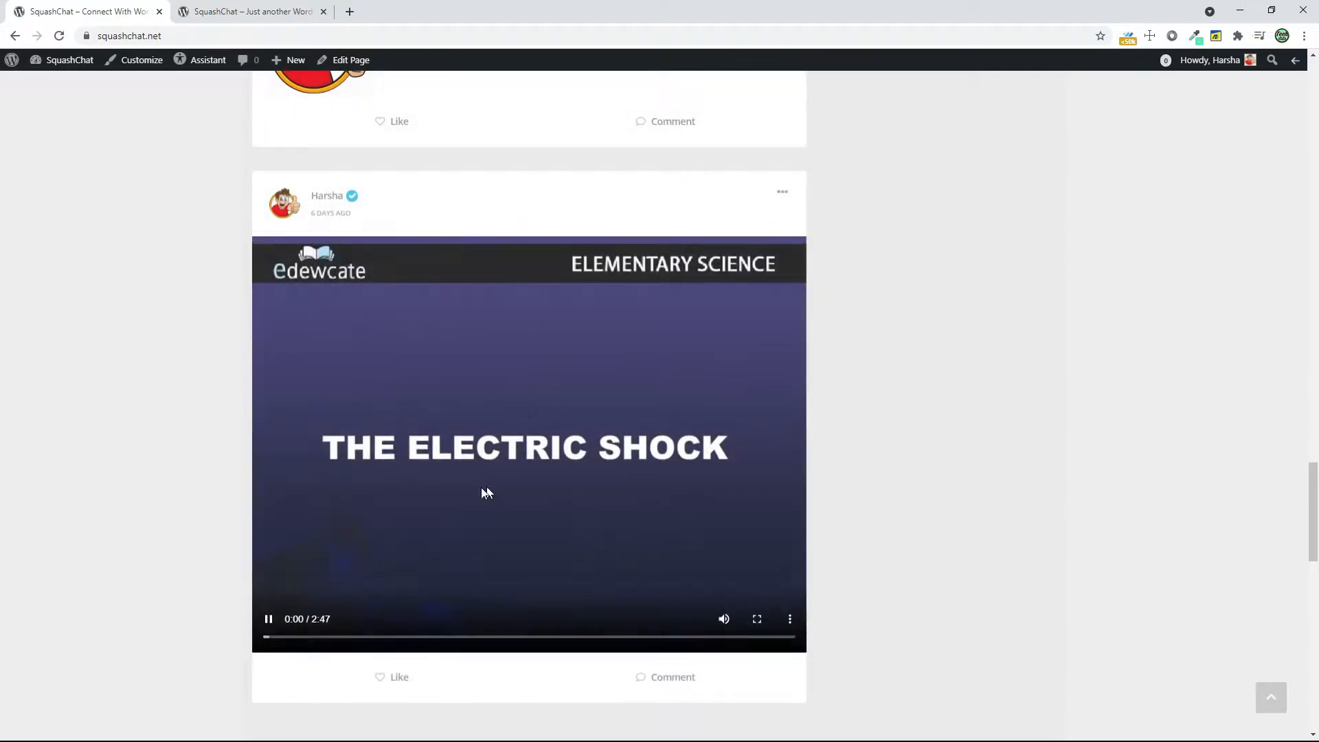
scroll(801, 430, "down", 9)
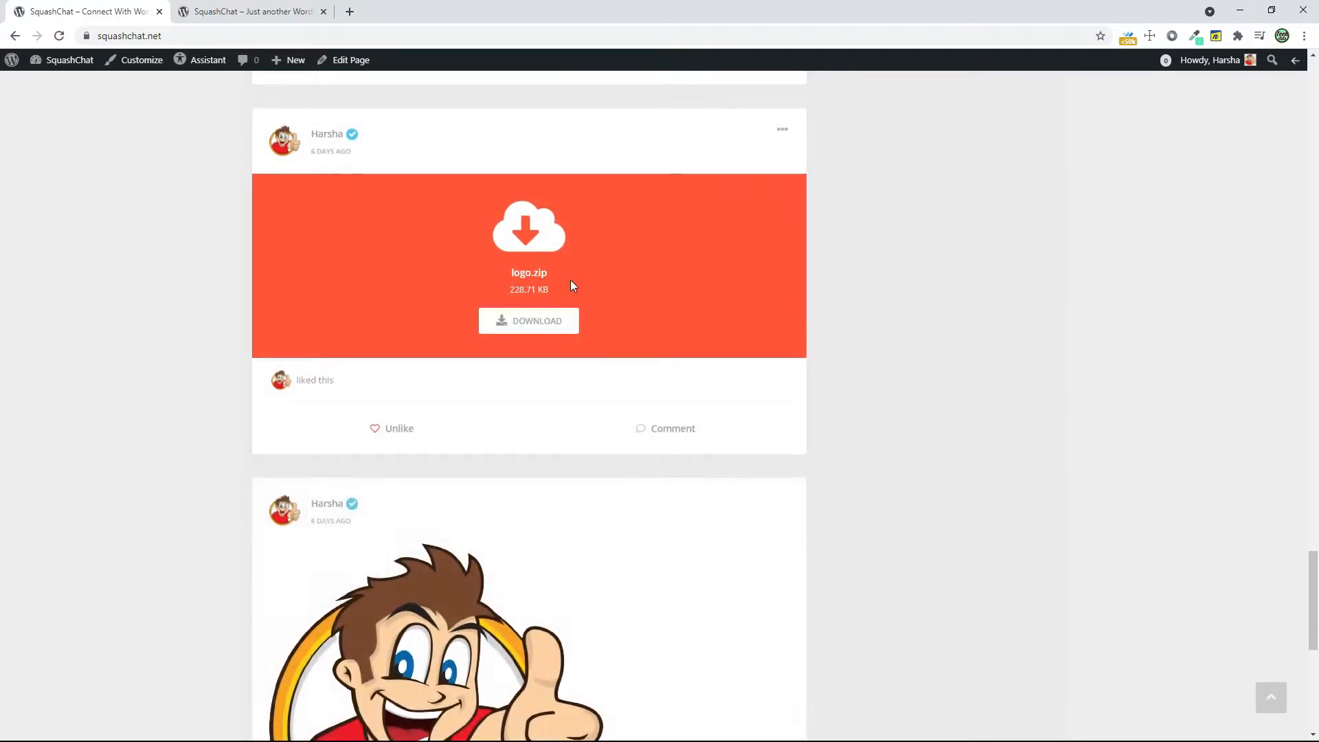
scroll(613, 348, "down", 5)
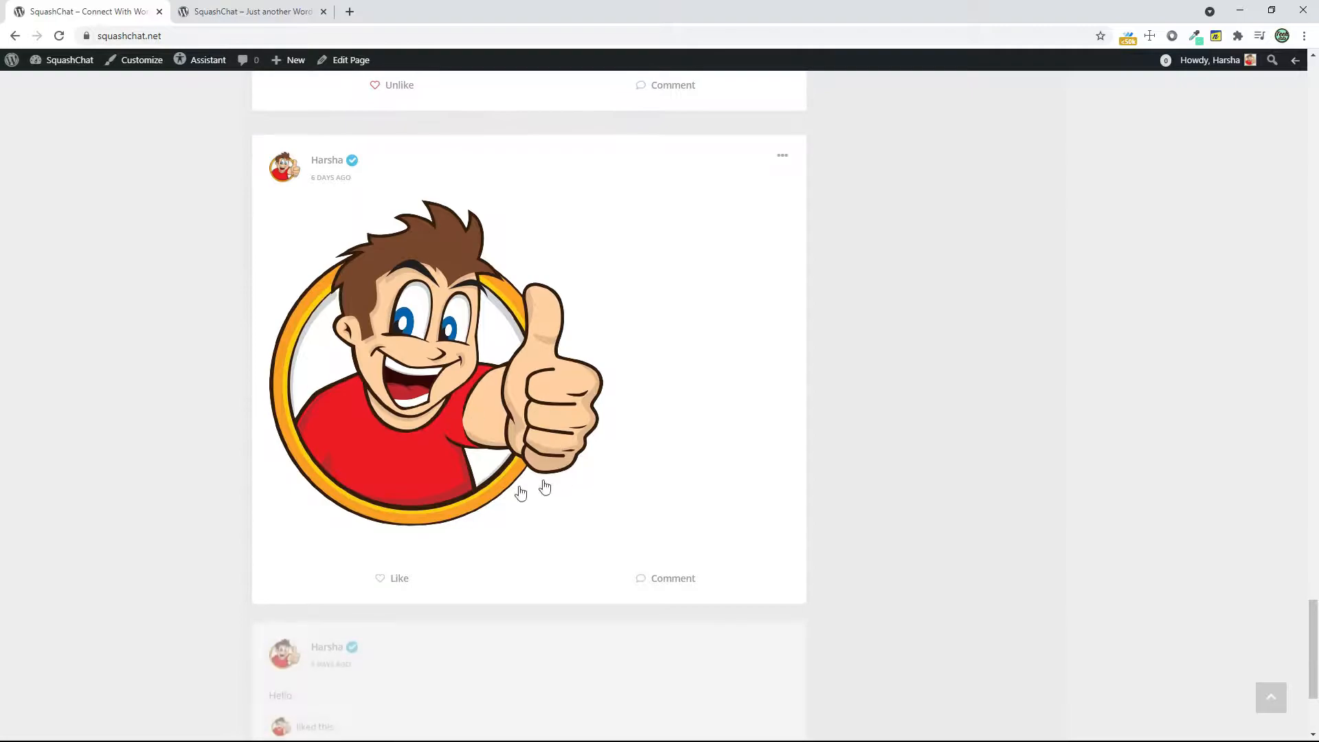
scroll(938, 464, "down", 3)
scroll(933, 447, "up", 8)
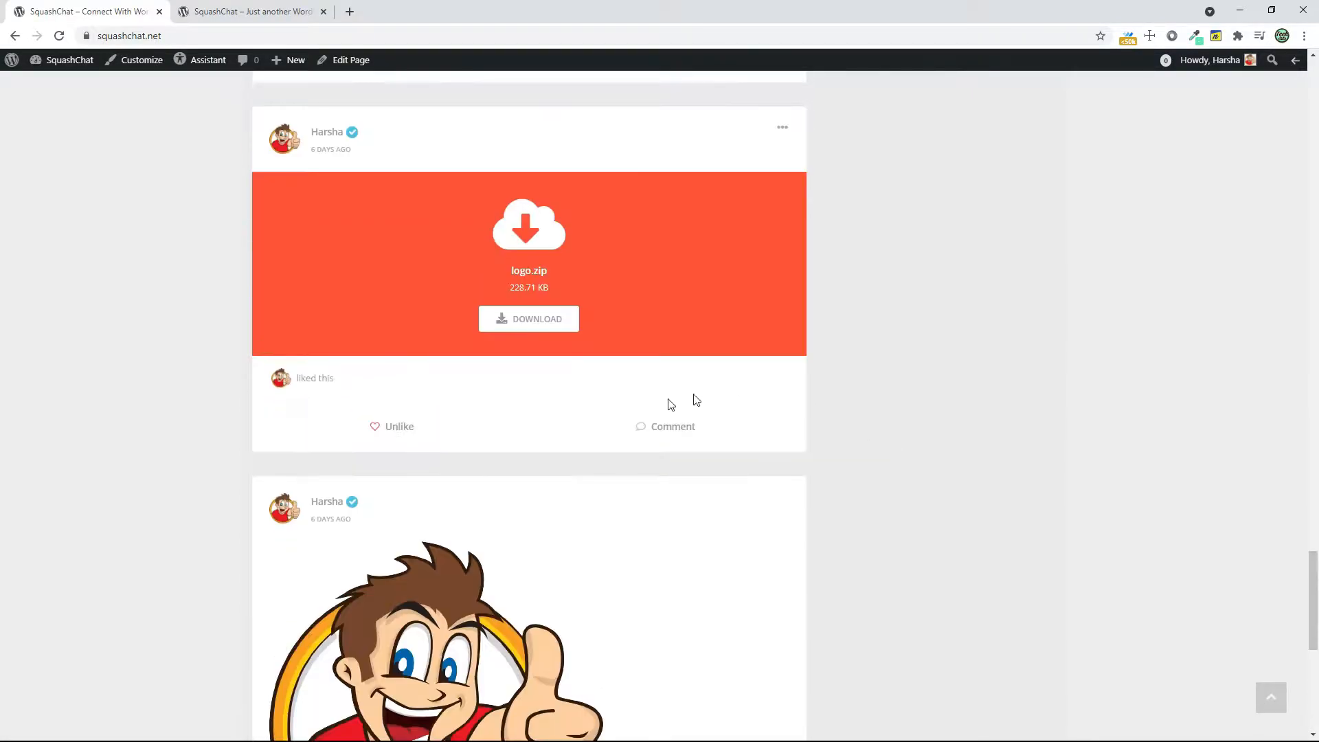
Toggle the like on the logo.zip post and open its comment form
left_click(399, 428)
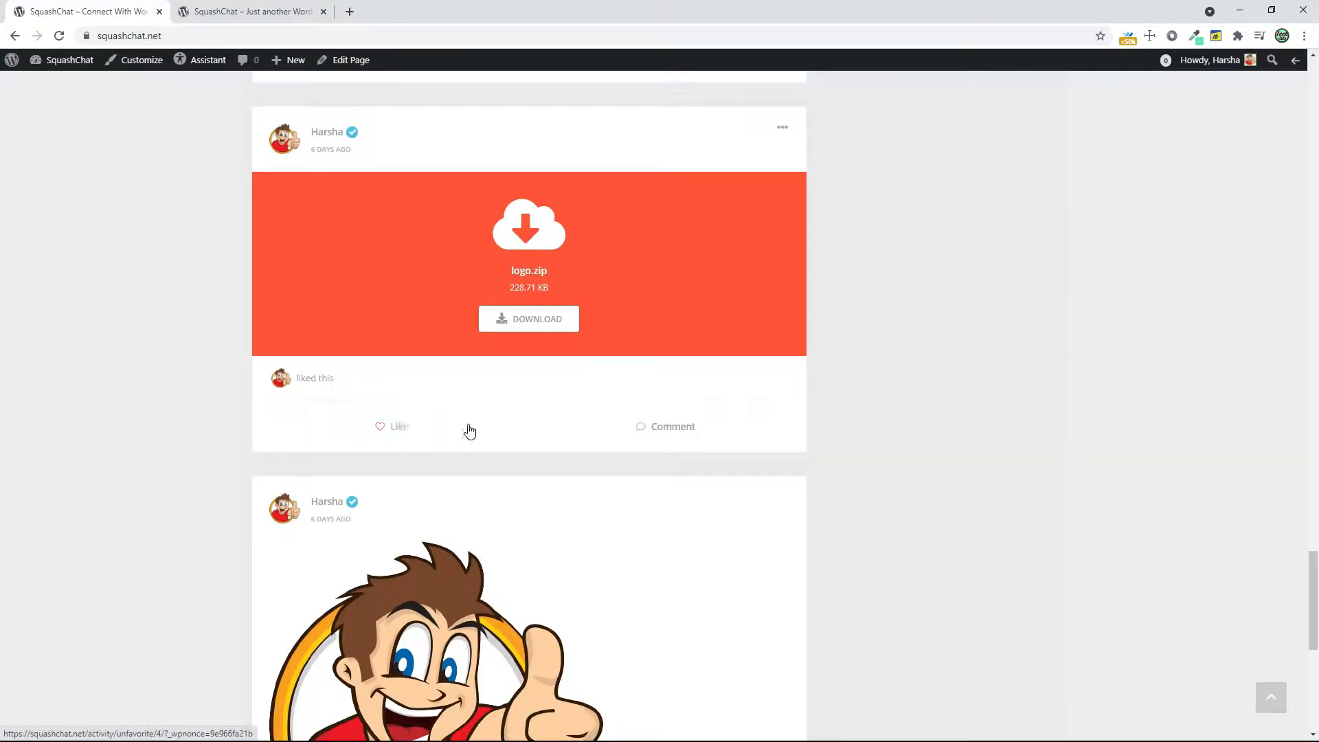
left_click(663, 426)
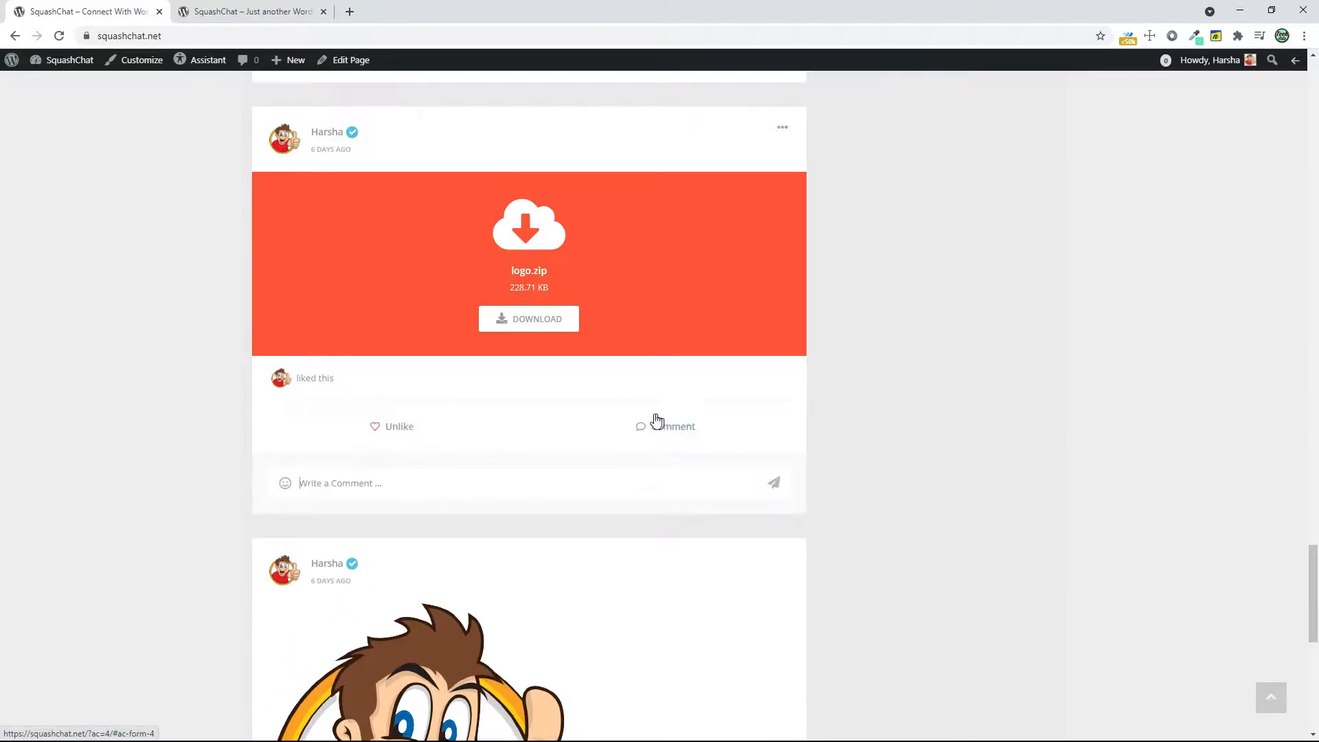
type("N")
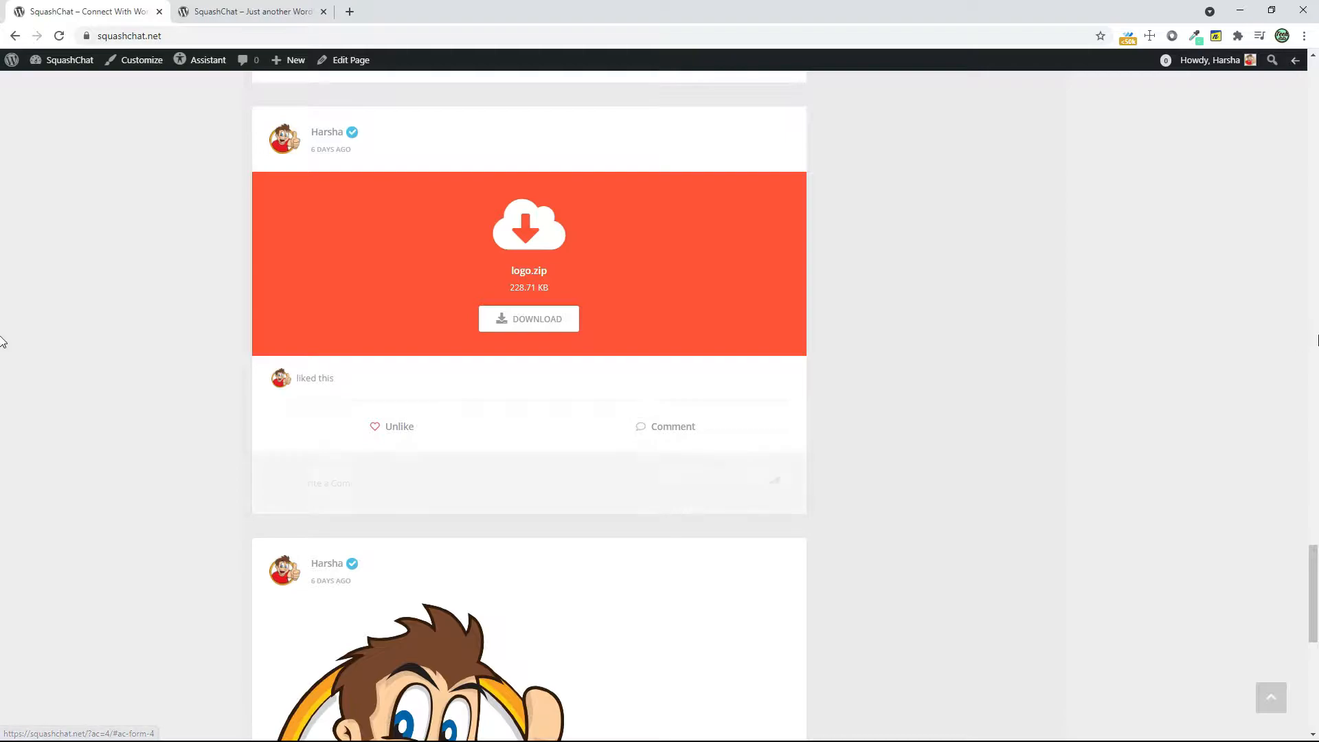
Return to the start of the activity page and show the Mentions feed
left_click_drag(1318, 558, 1317, 76)
left_click(371, 357)
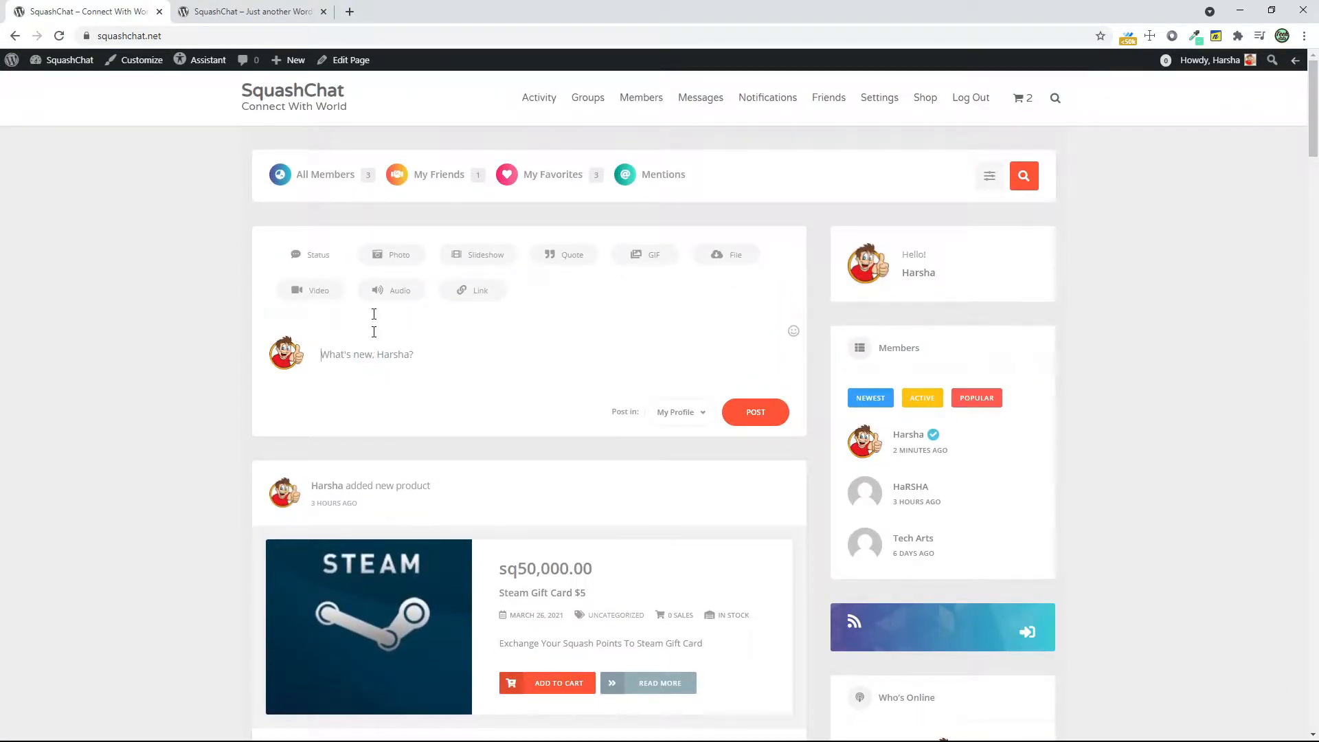
left_click(653, 183)
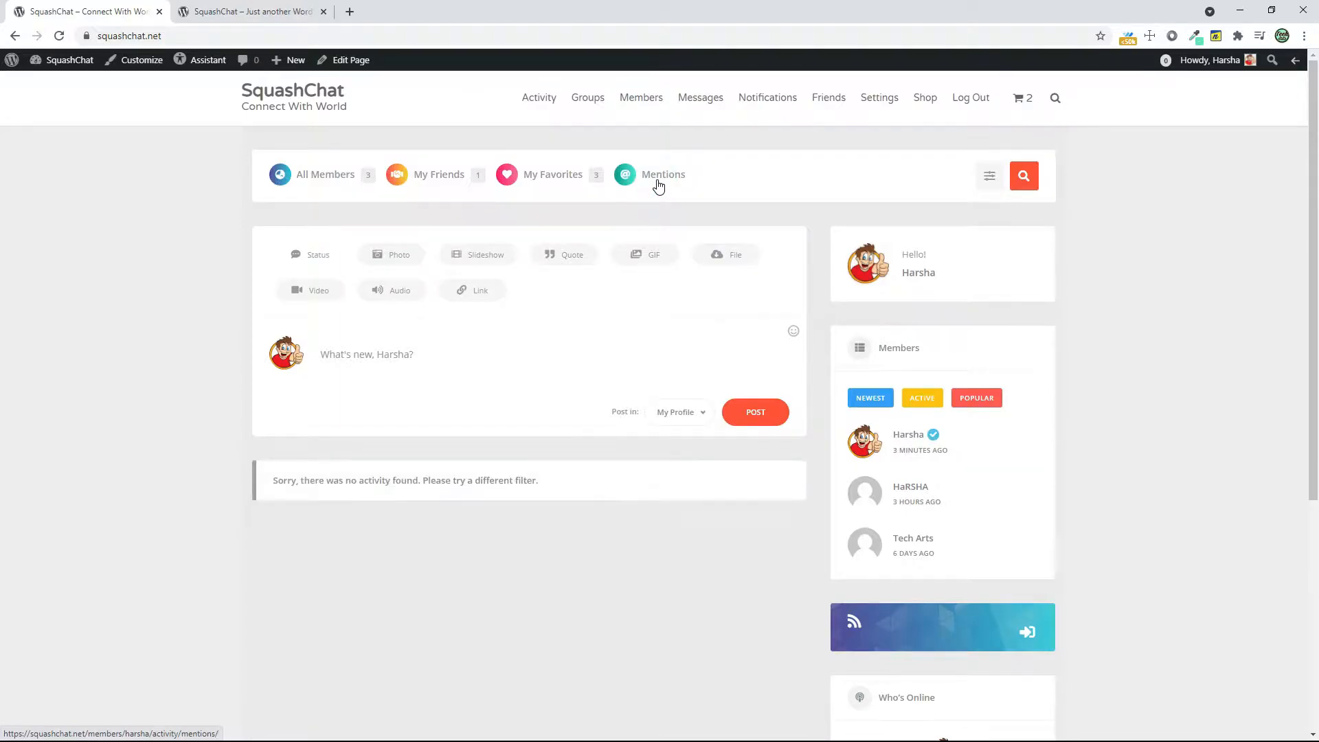
View the site's Groups, Members and Friends pages in turn
left_click(591, 99)
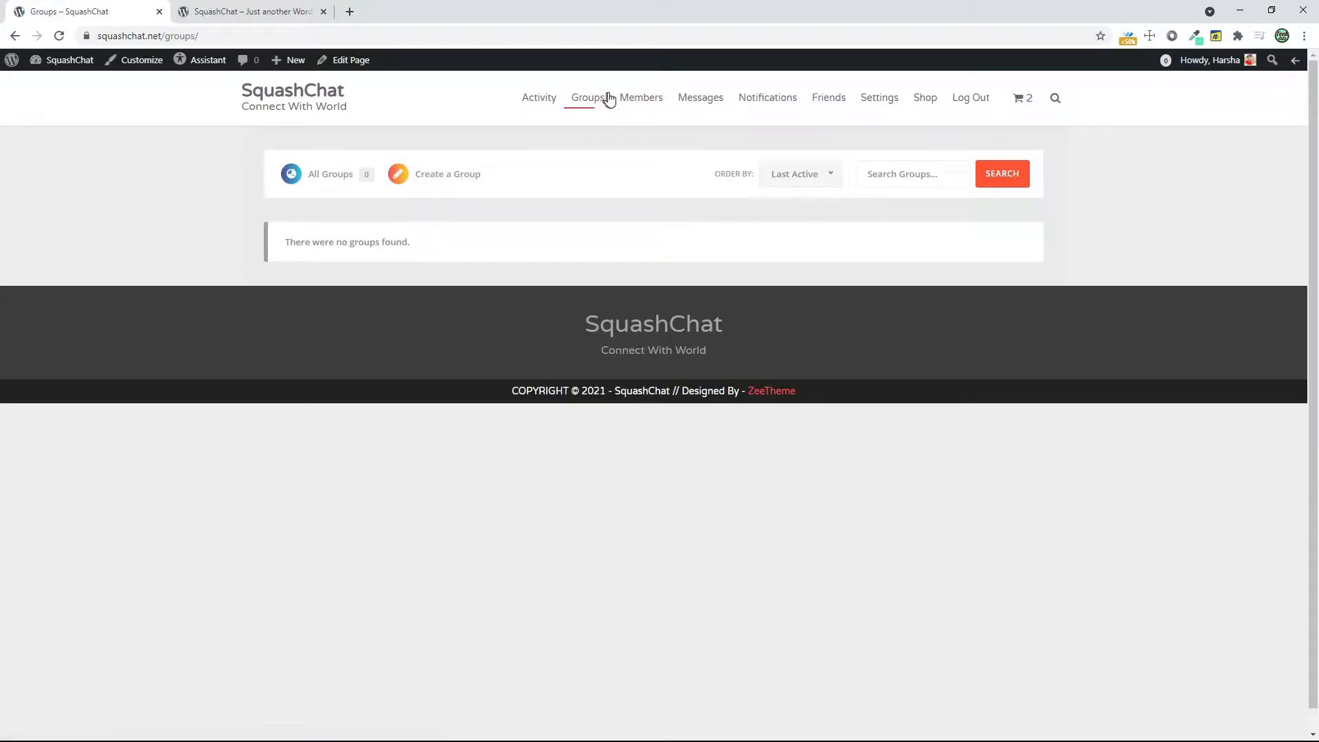
left_click(631, 100)
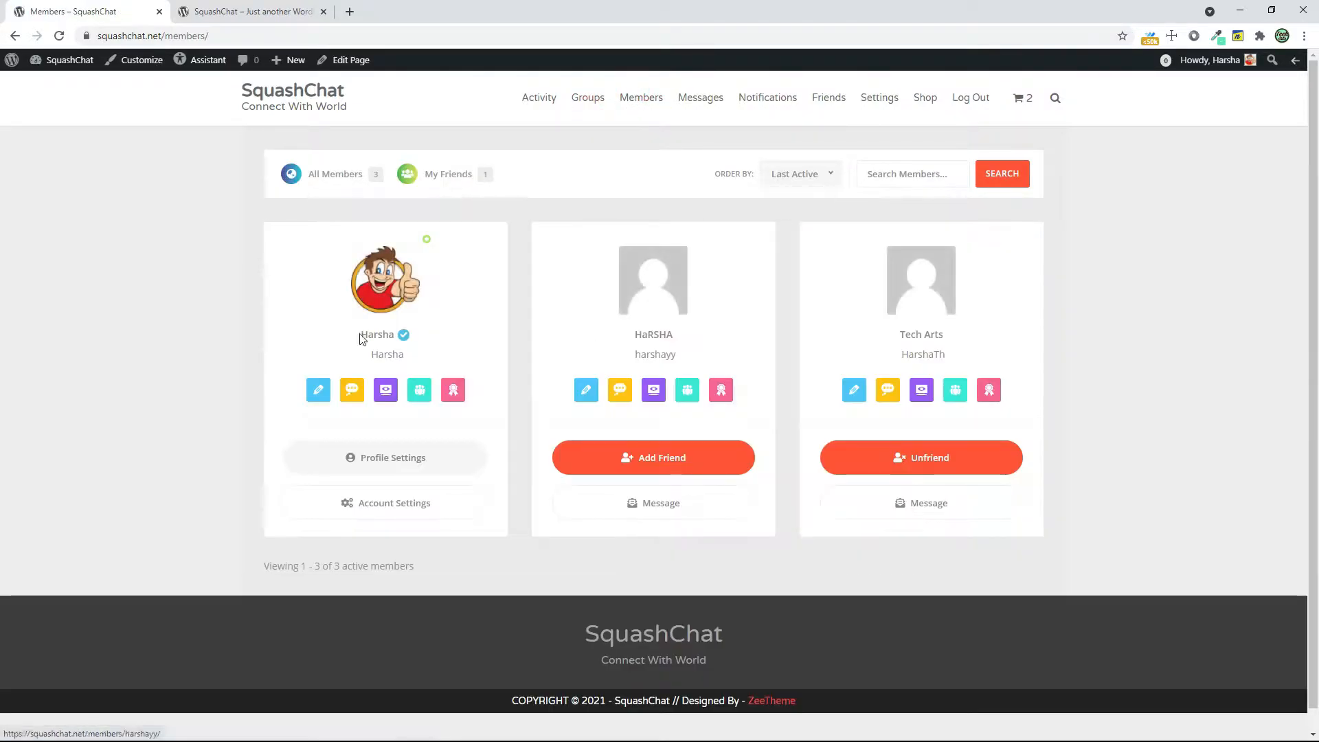
left_click(829, 100)
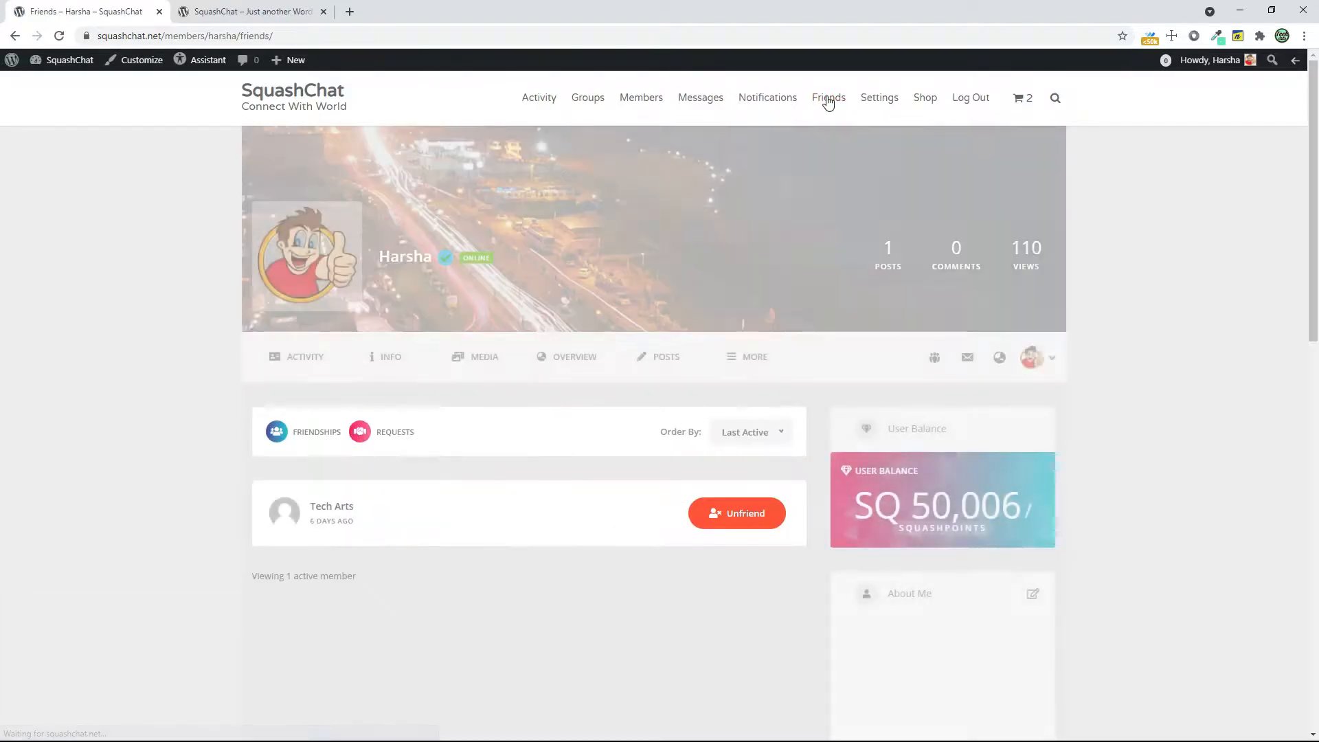
Open the Tech Arts profile from the friends list and look over its activity
left_click(337, 509)
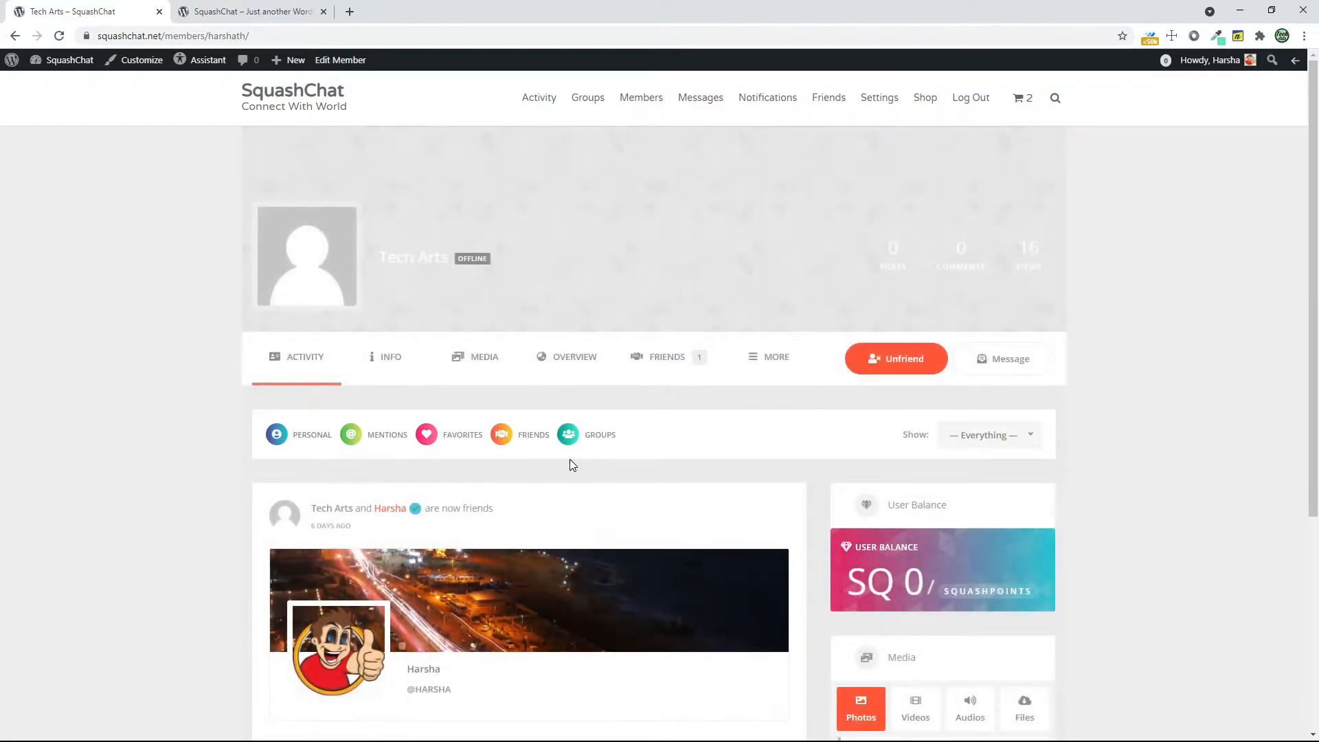
scroll(626, 426, "down", 3)
scroll(625, 426, "down", 2)
scroll(550, 474, "up", 3)
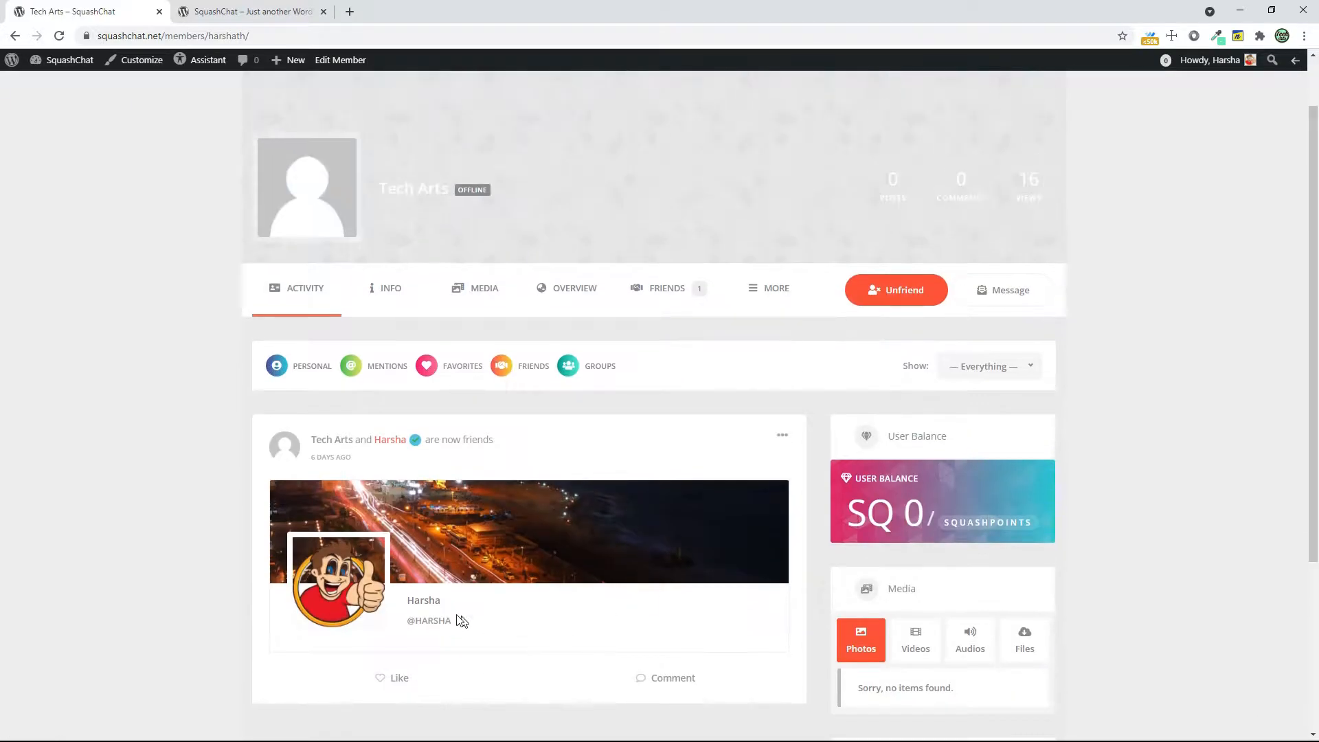
scroll(754, 386, "up", 1)
Send Tech Arts a private message with the subject "hello" and the text "hello i hi"
left_click(1008, 358)
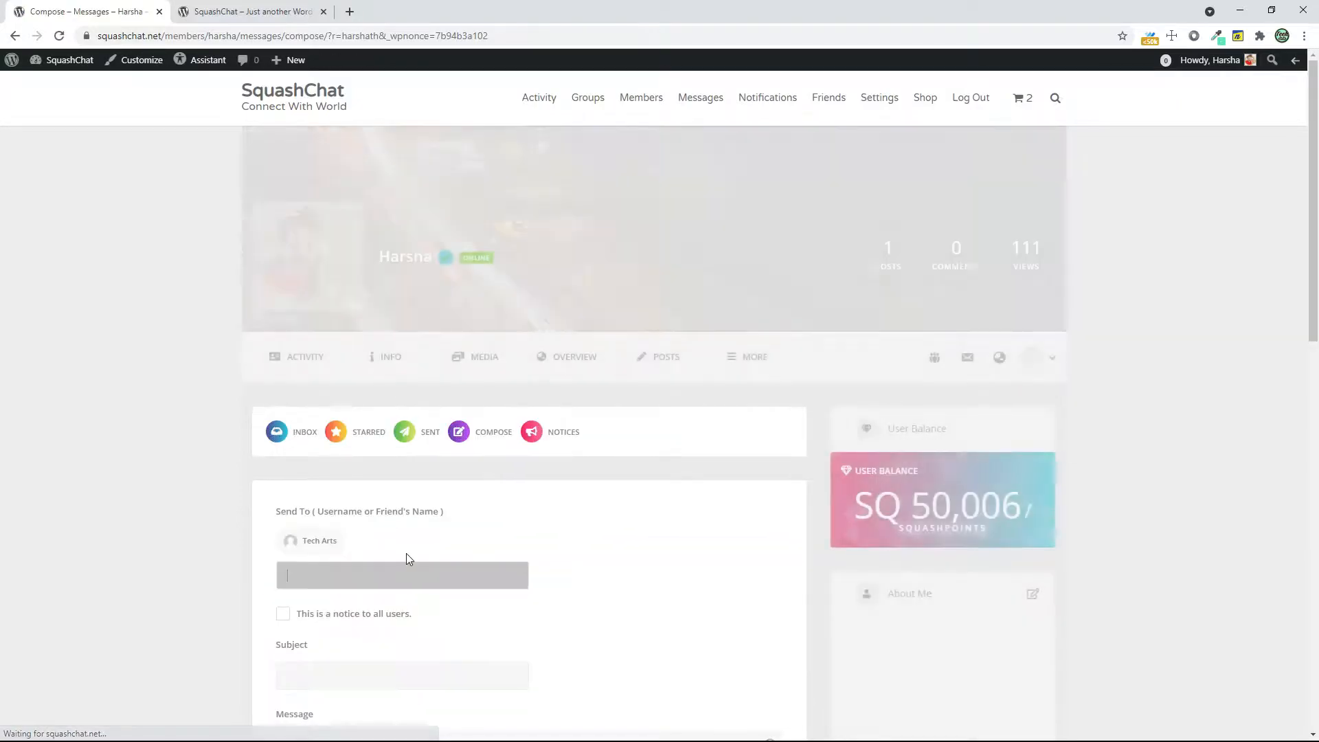
scroll(412, 536, "down", 3)
left_click(421, 441)
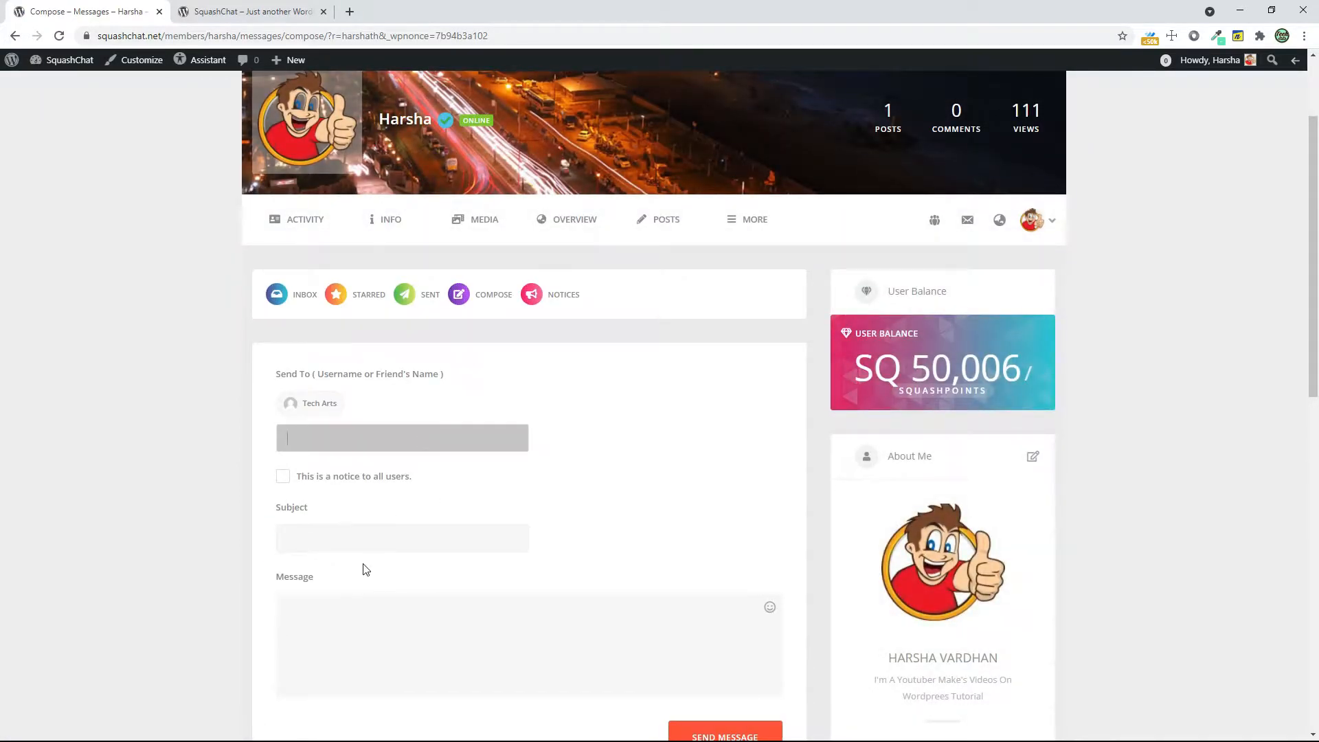
left_click(377, 538)
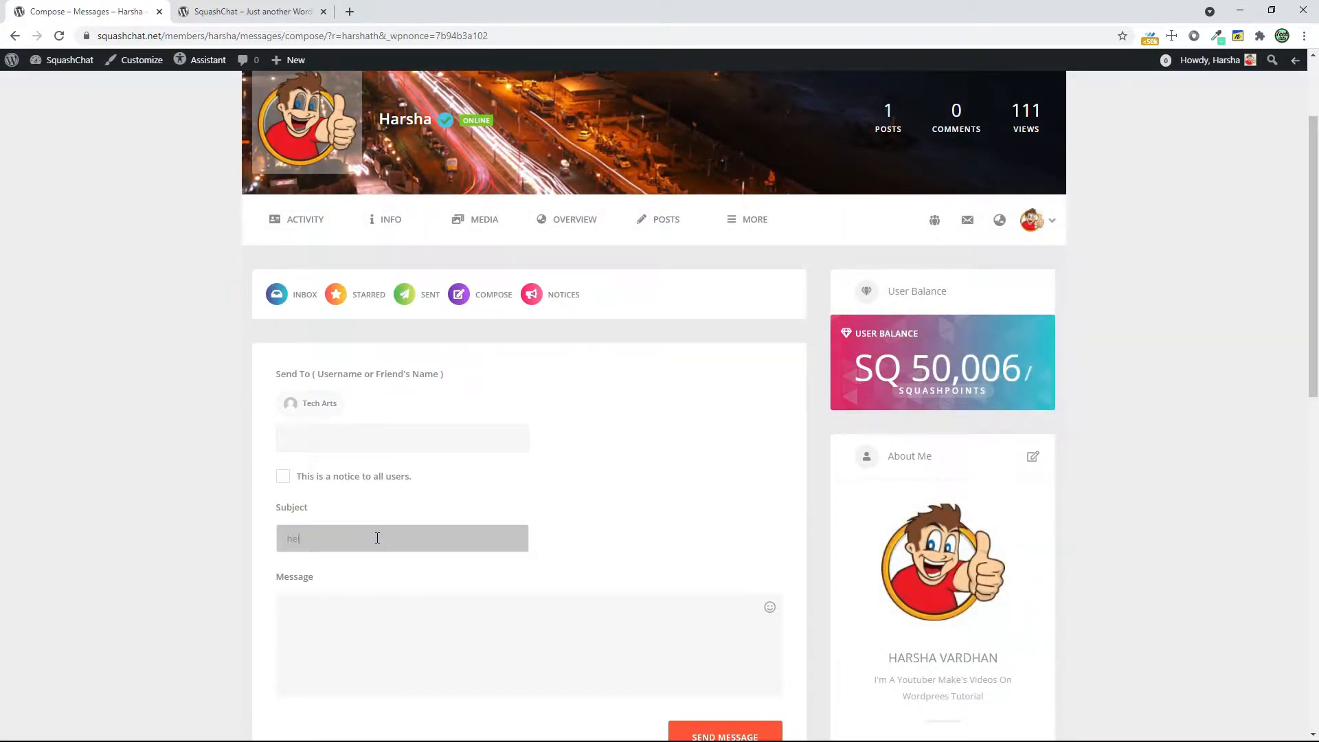
key("alt")
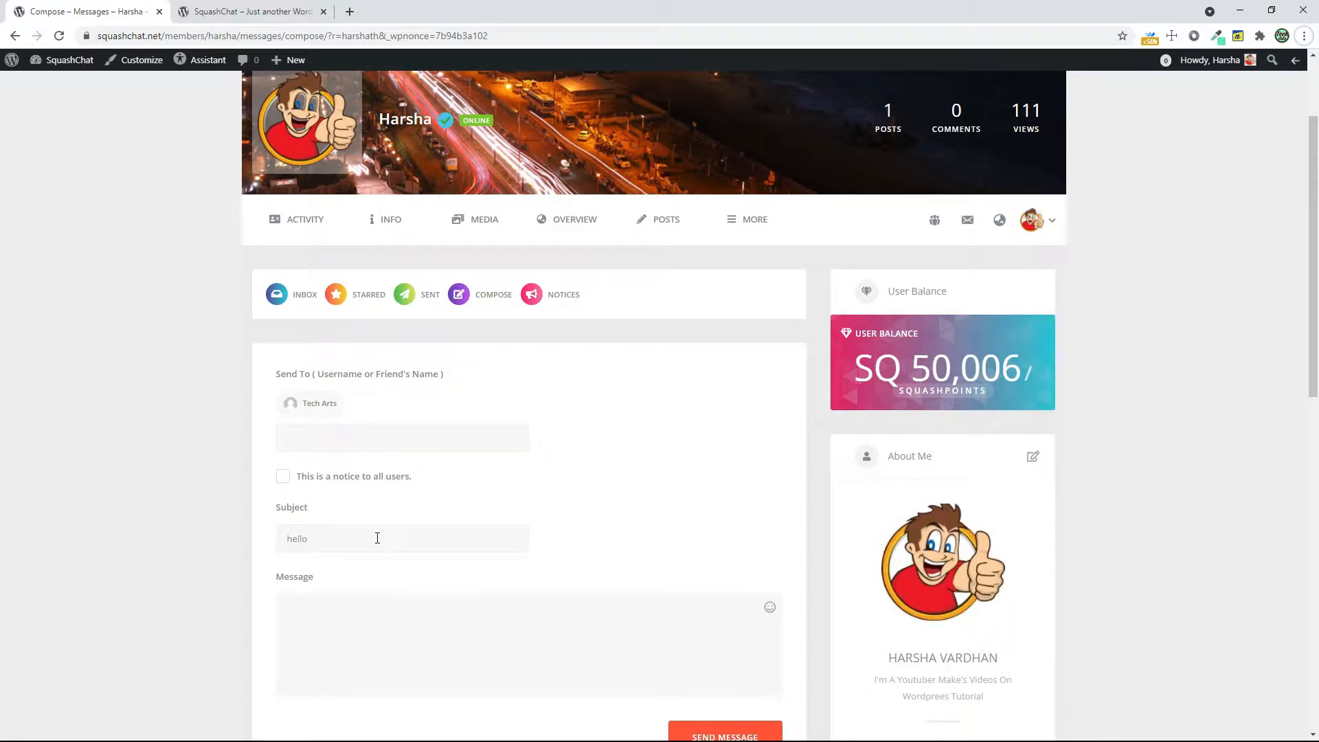
left_click(339, 602)
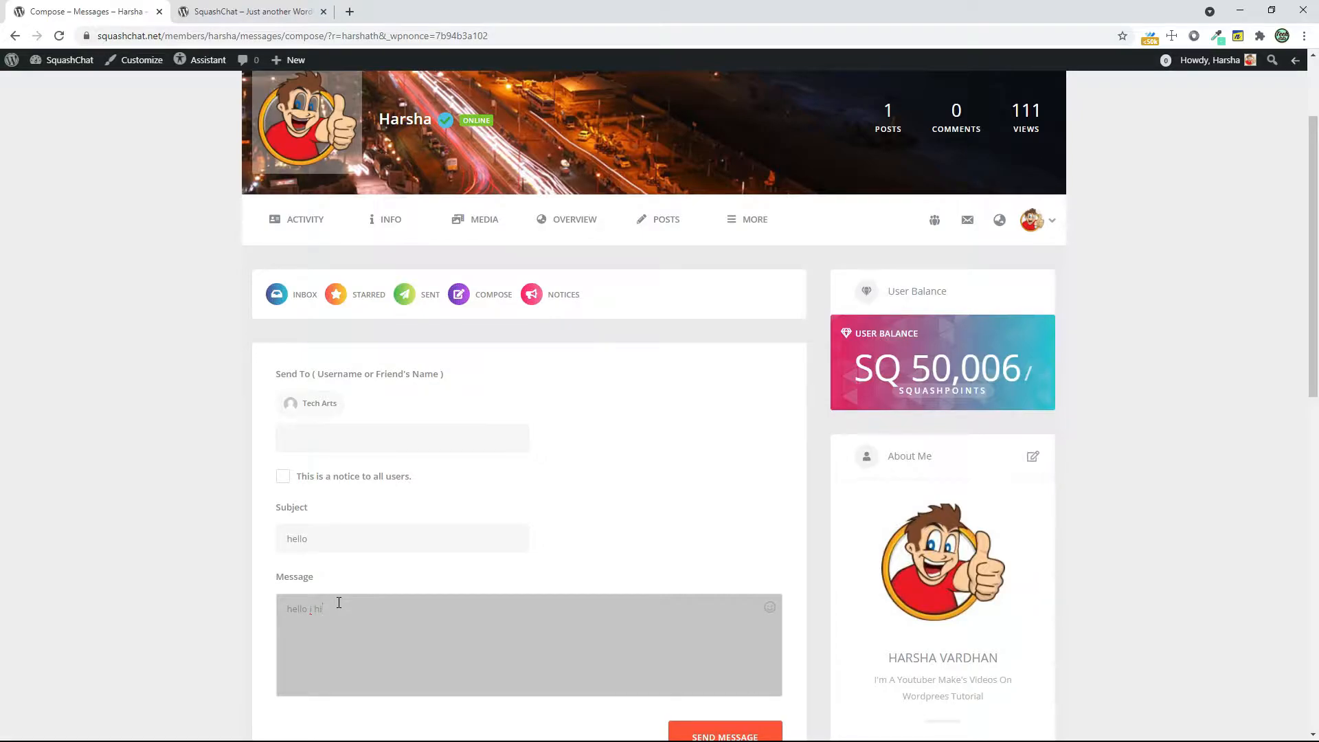
scroll(339, 603, "down", 3)
left_click(703, 531)
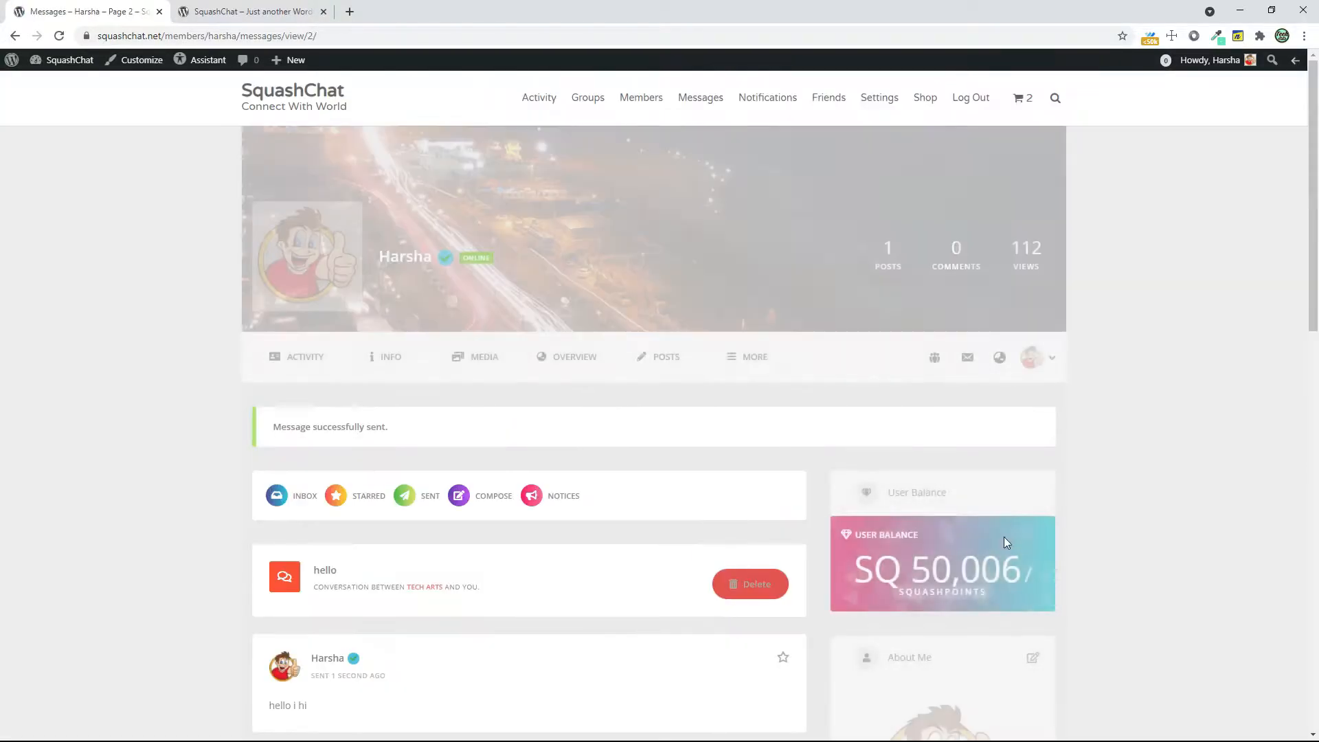
Open the logged-in member's own profile and review its activity, media and info sections
left_click(316, 277)
right_click(804, 350)
left_click(1144, 484)
scroll(1146, 465, "down", 5)
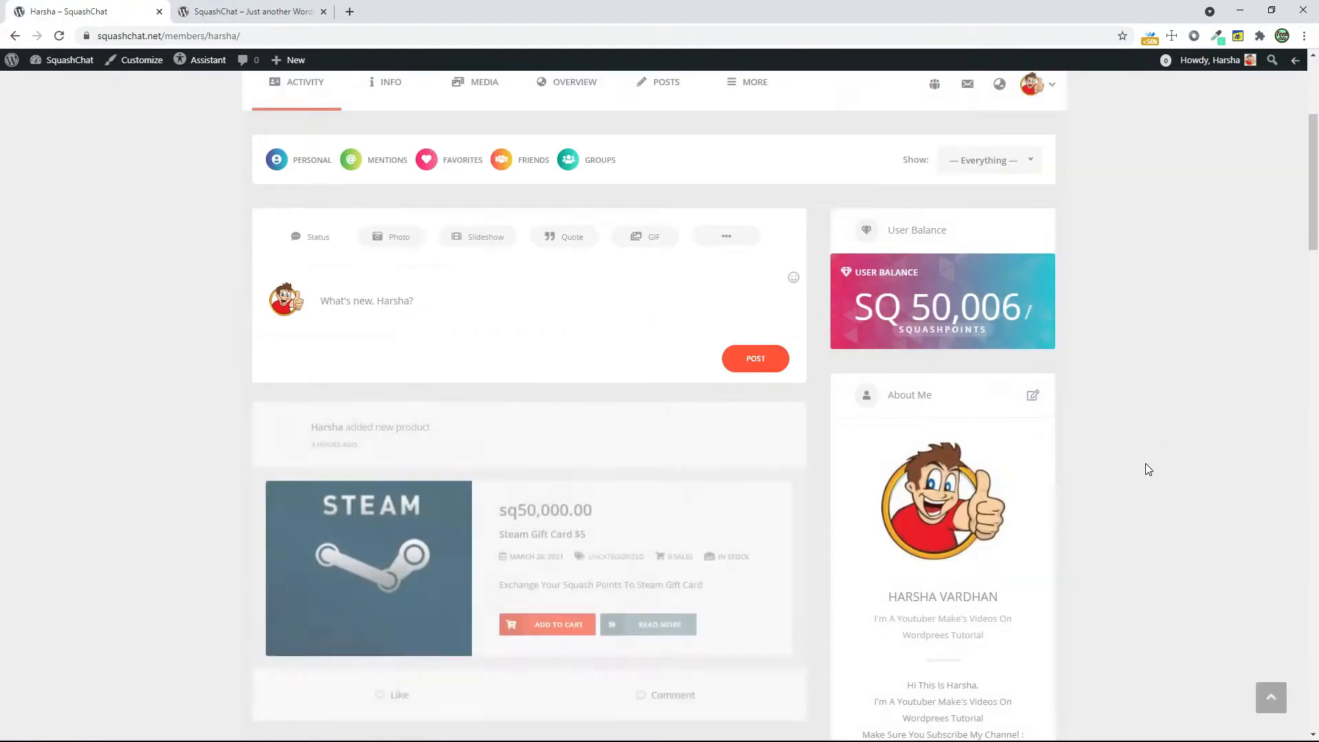
scroll(1084, 556, "down", 5)
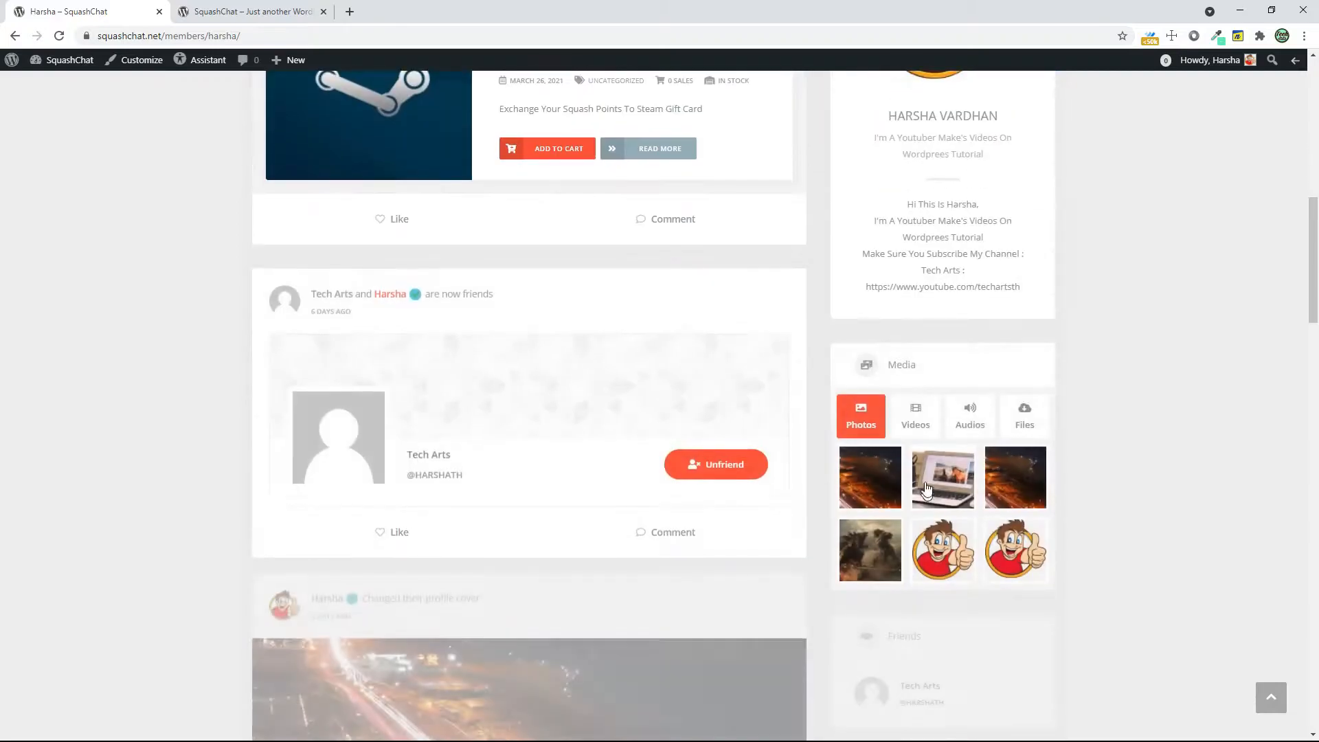
scroll(1057, 484, "up", 10)
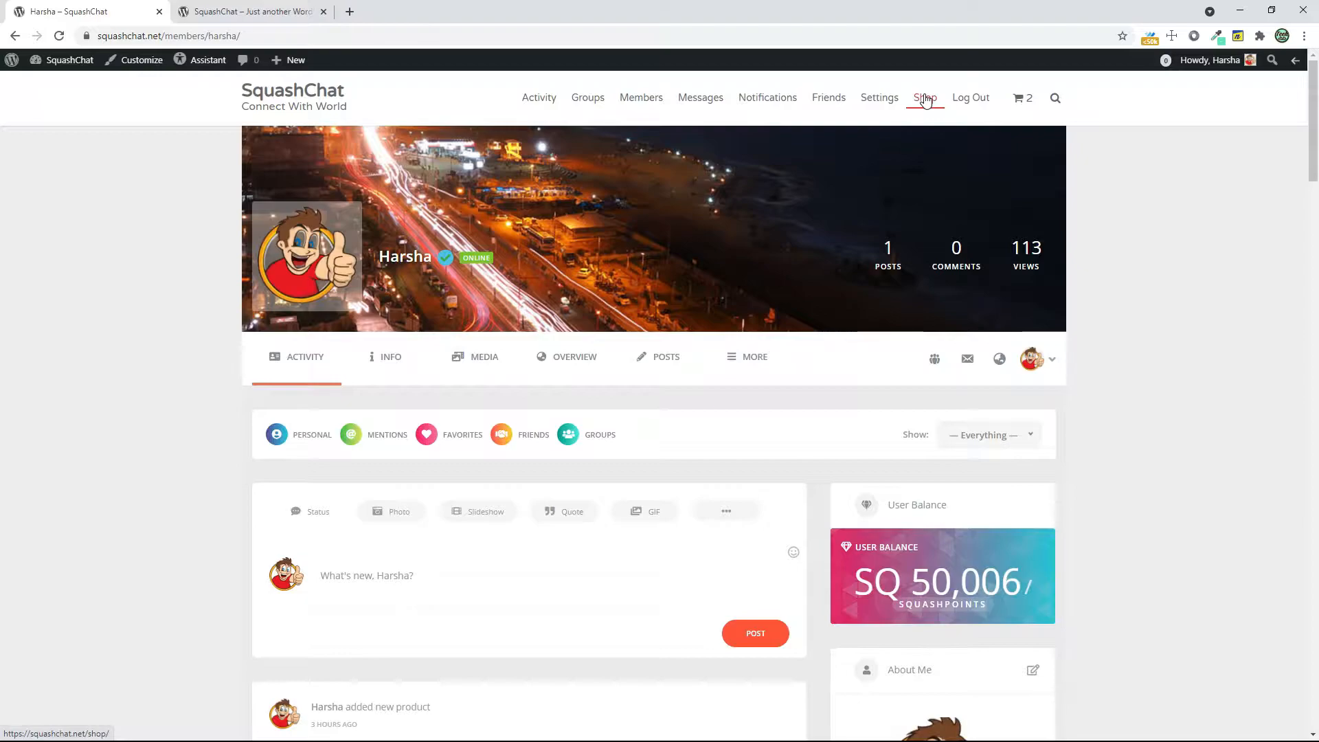
left_click(378, 354)
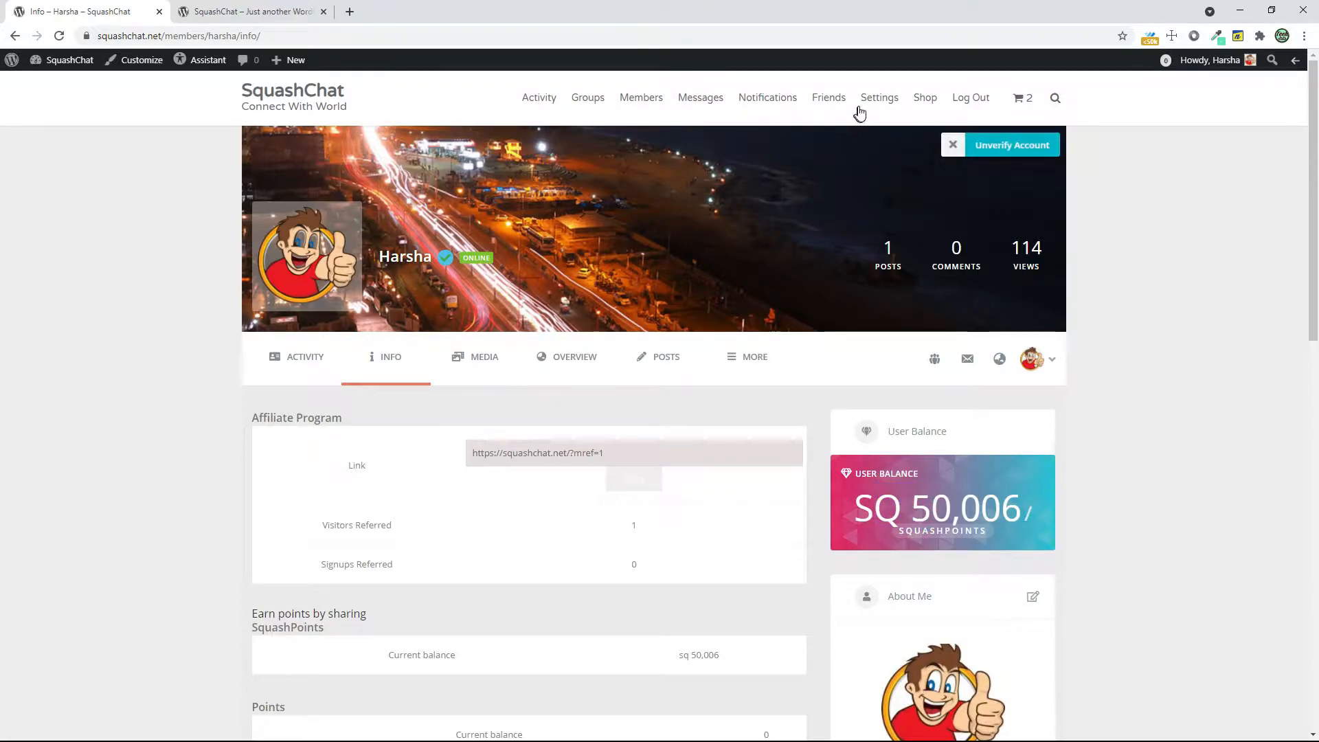
Open the shop and look over the Steam Gift Card $5 product listing
left_click(922, 105)
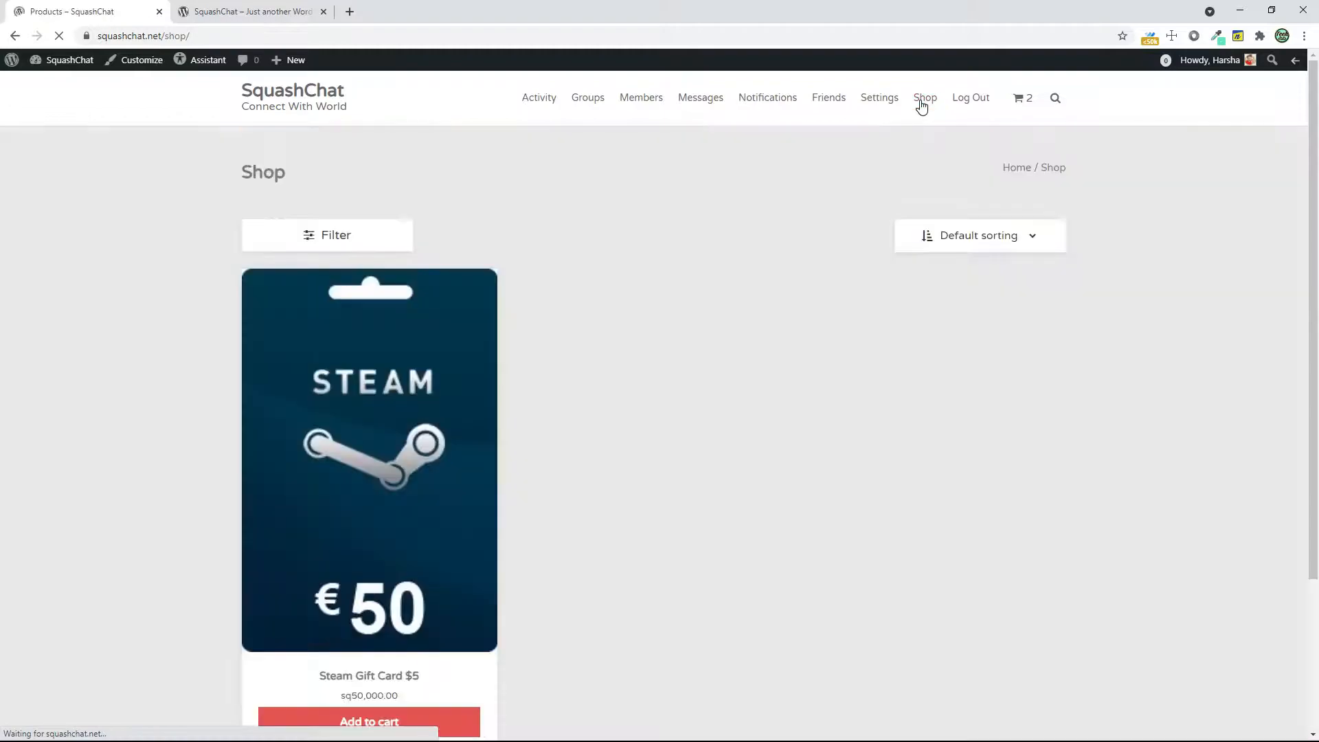
scroll(735, 421, "down", 2)
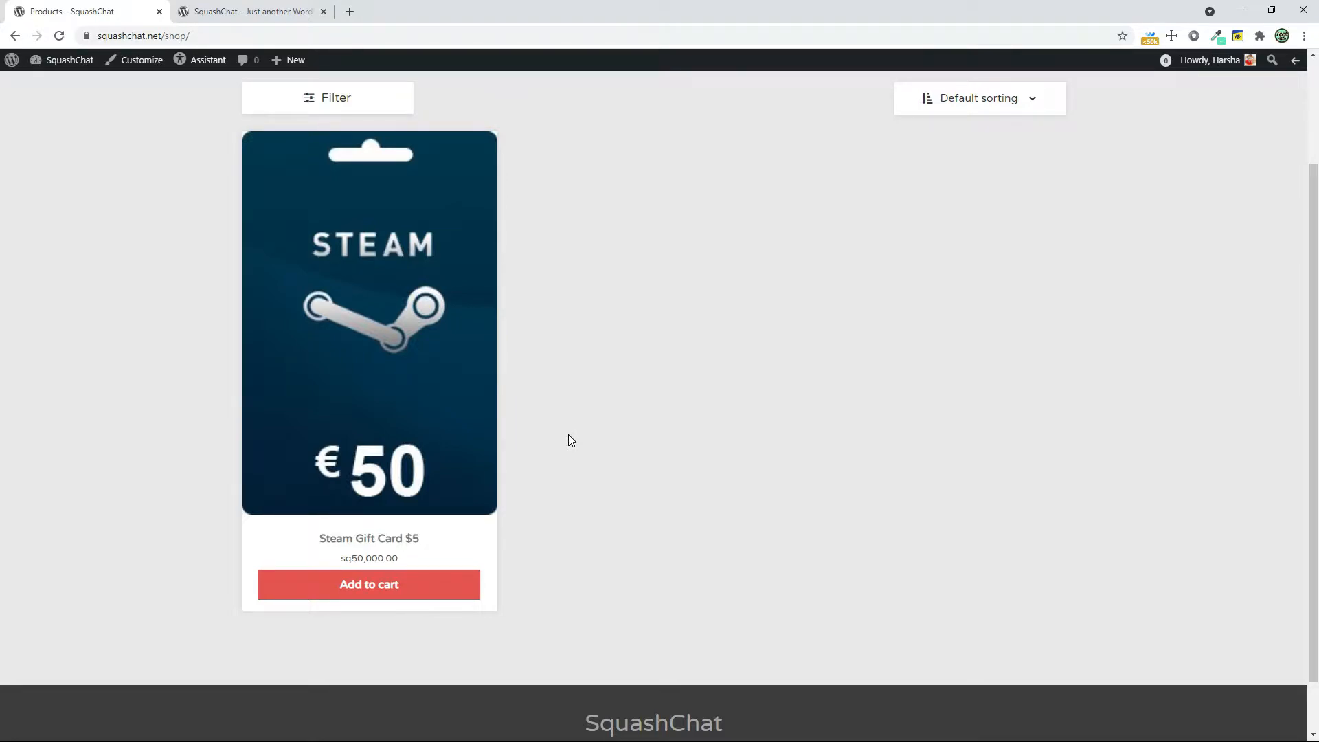
scroll(461, 450, "up", 2)
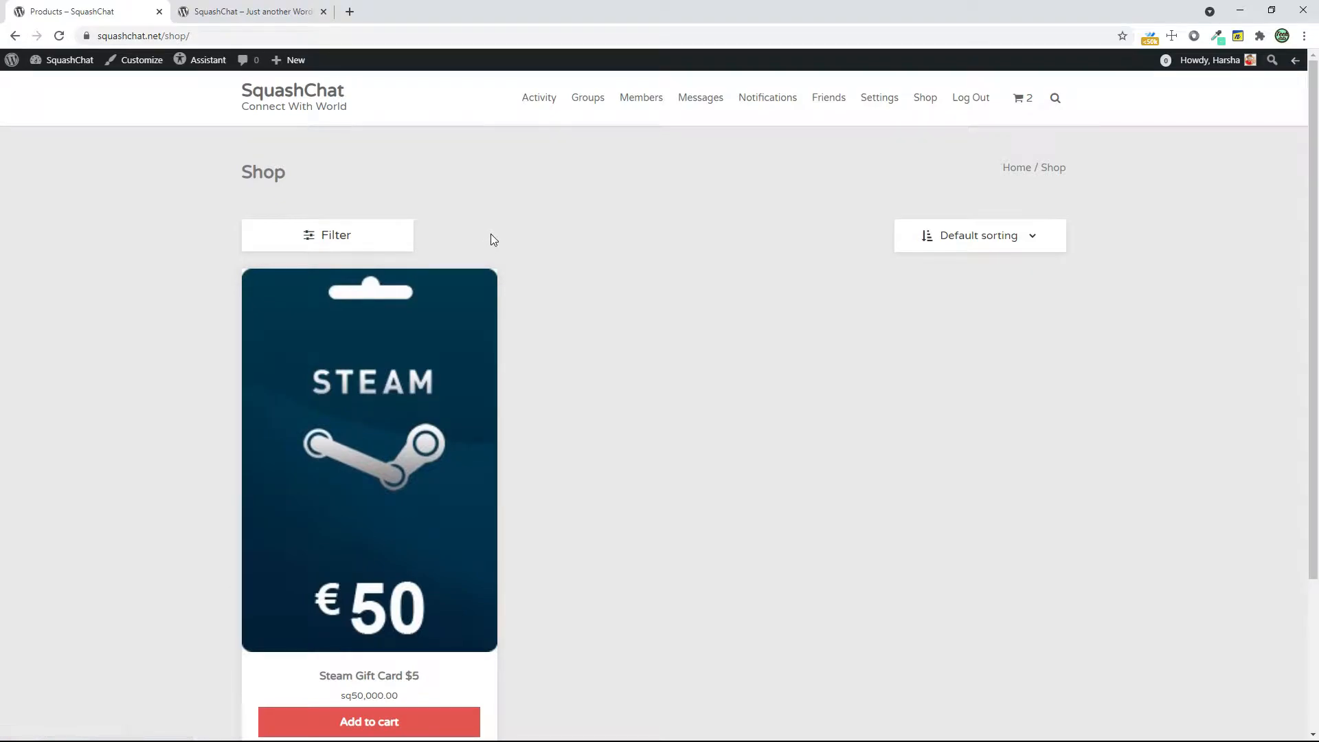
Return to the SquashChat home page and show the activity of all members
left_click(320, 98)
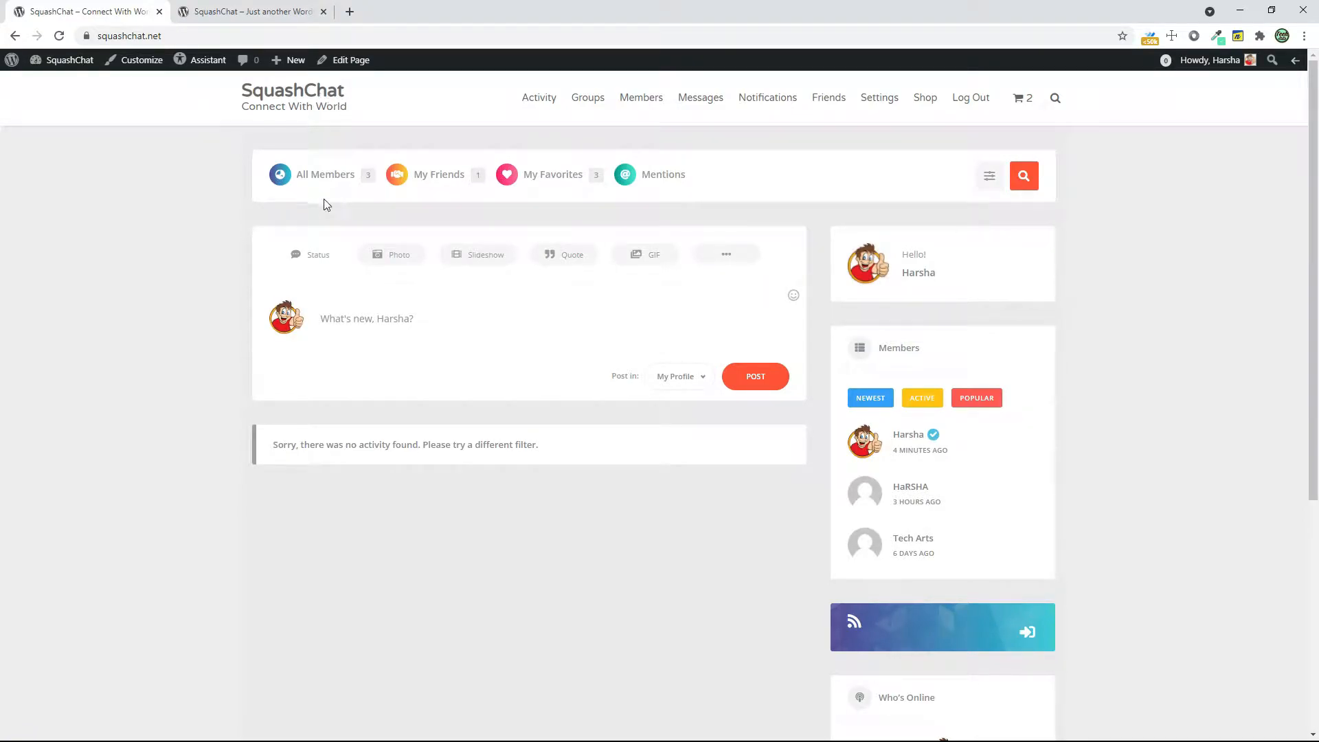
left_click(345, 183)
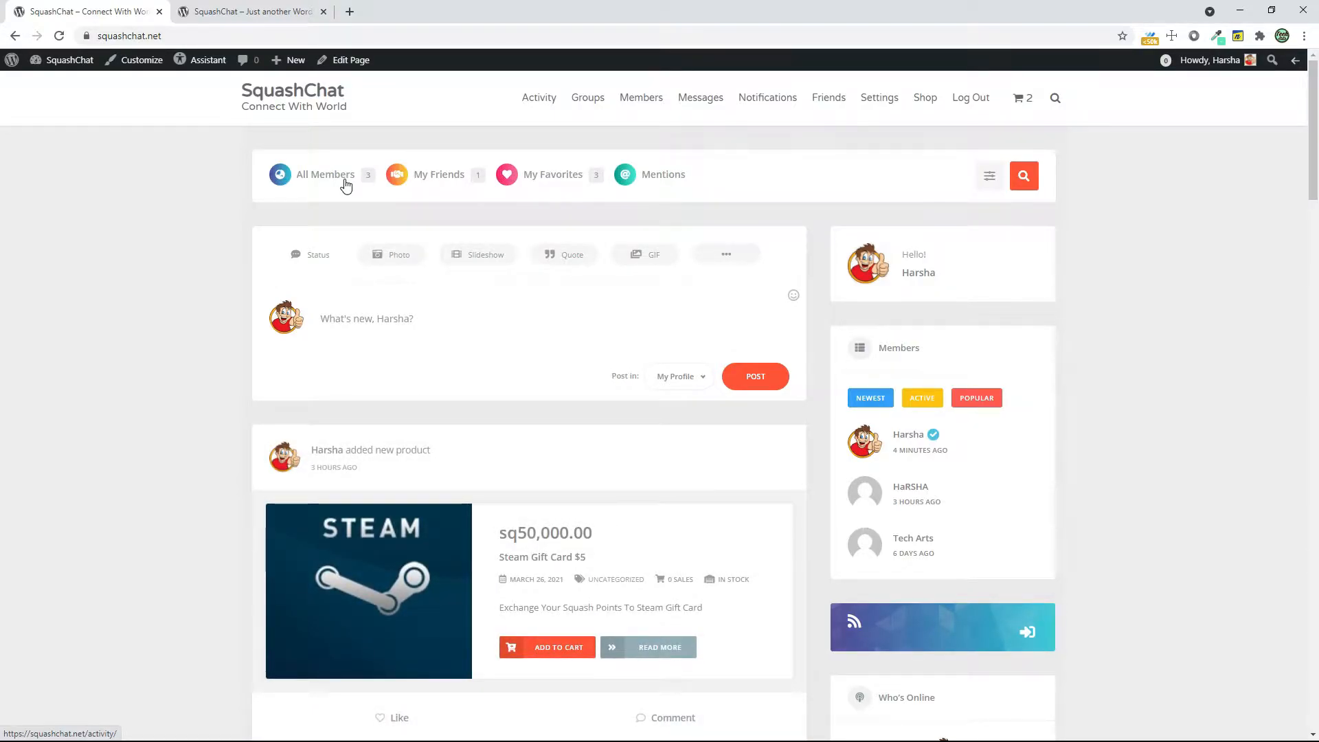
Switch to the new WordPress site at yt.squashchat.net and try to load its /ap-admin address
left_click(272, 8)
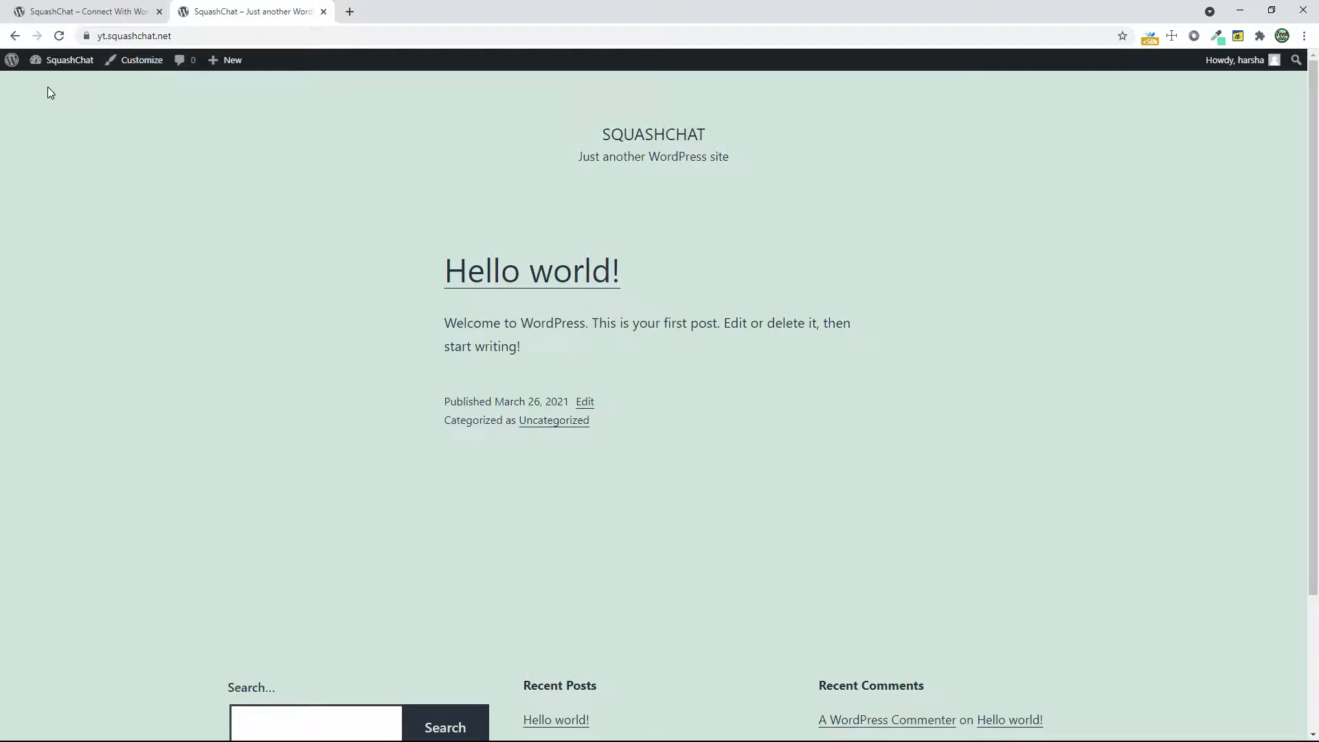
left_click(192, 36)
left_click(214, 40)
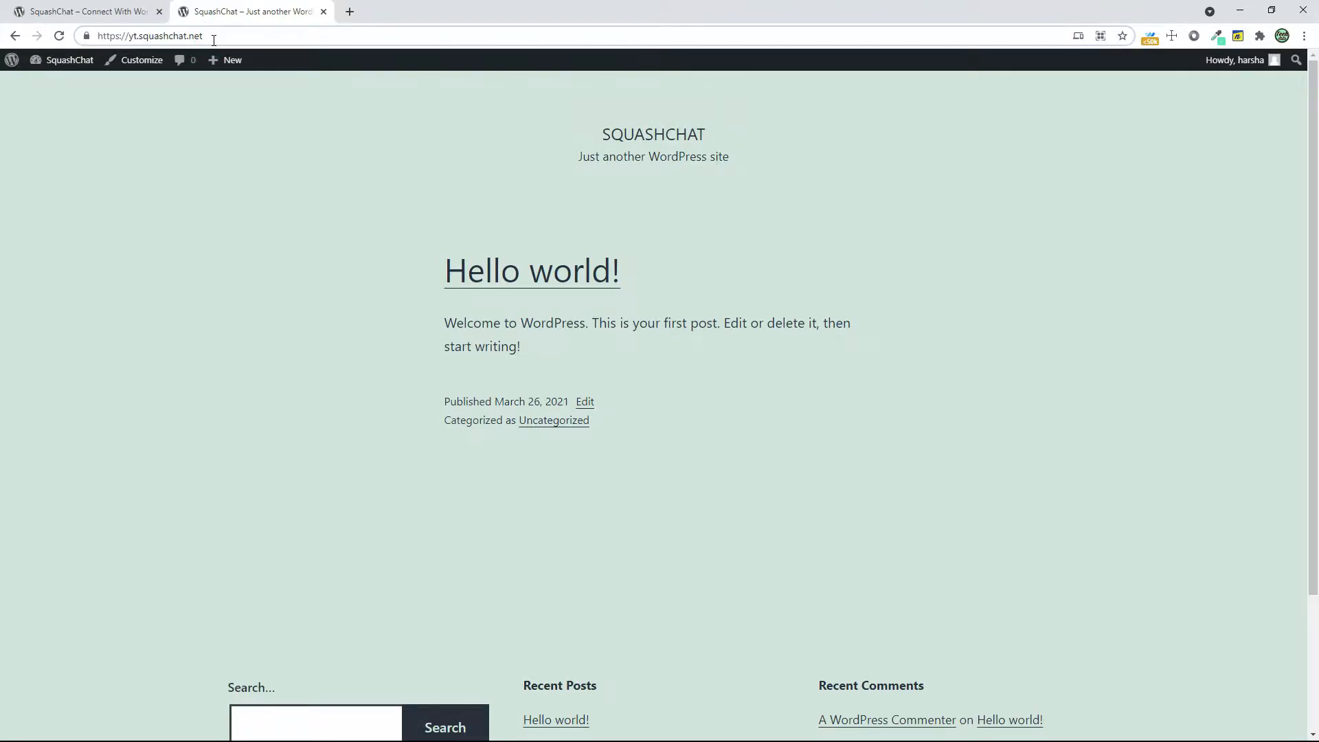
type("/ap-admin")
key("Return")
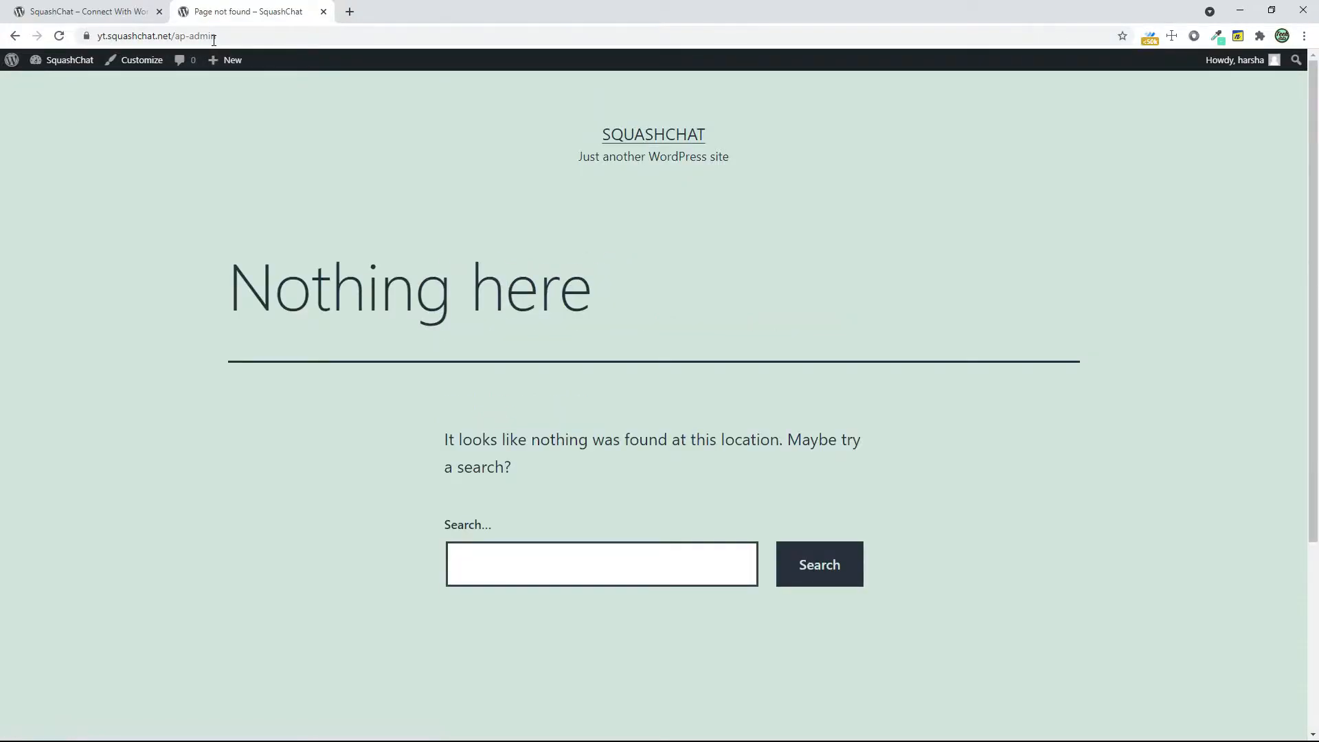
Open the WordPress admin dashboard and go to the page for adding new themes
left_click(60, 71)
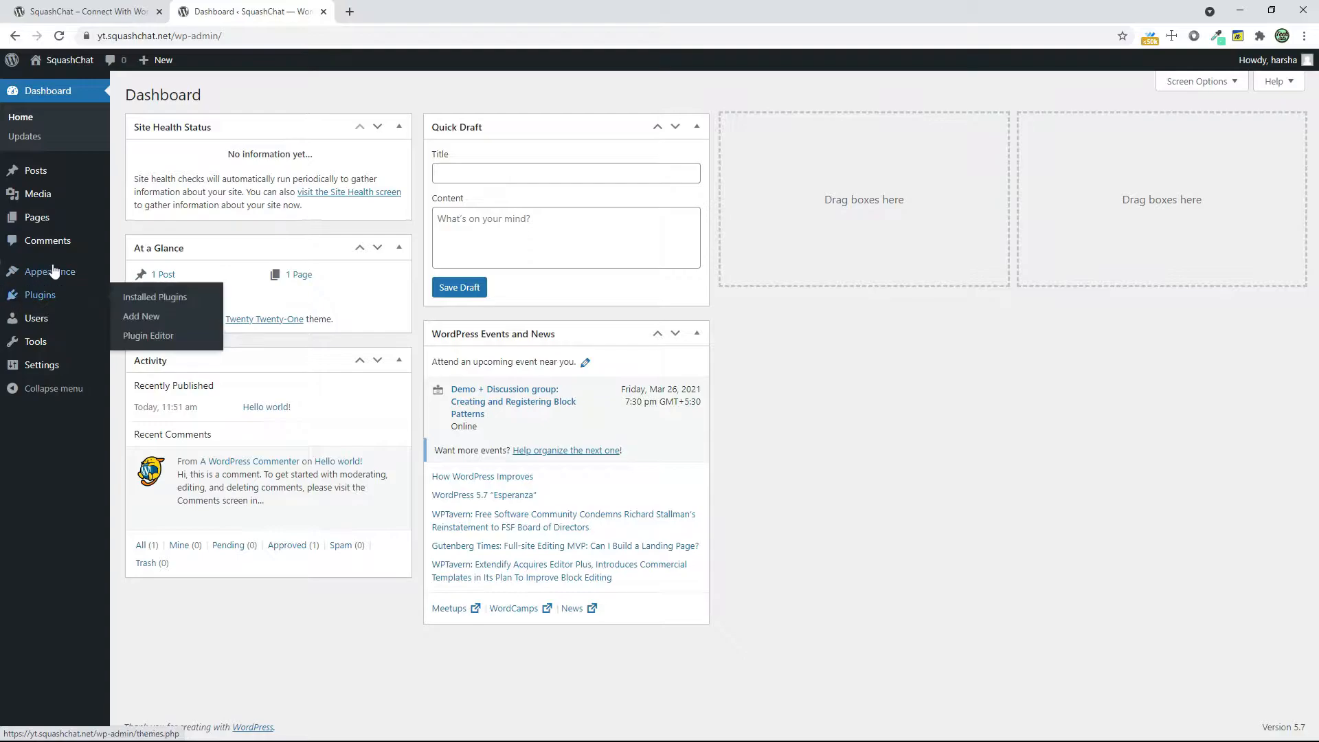
left_click(122, 277)
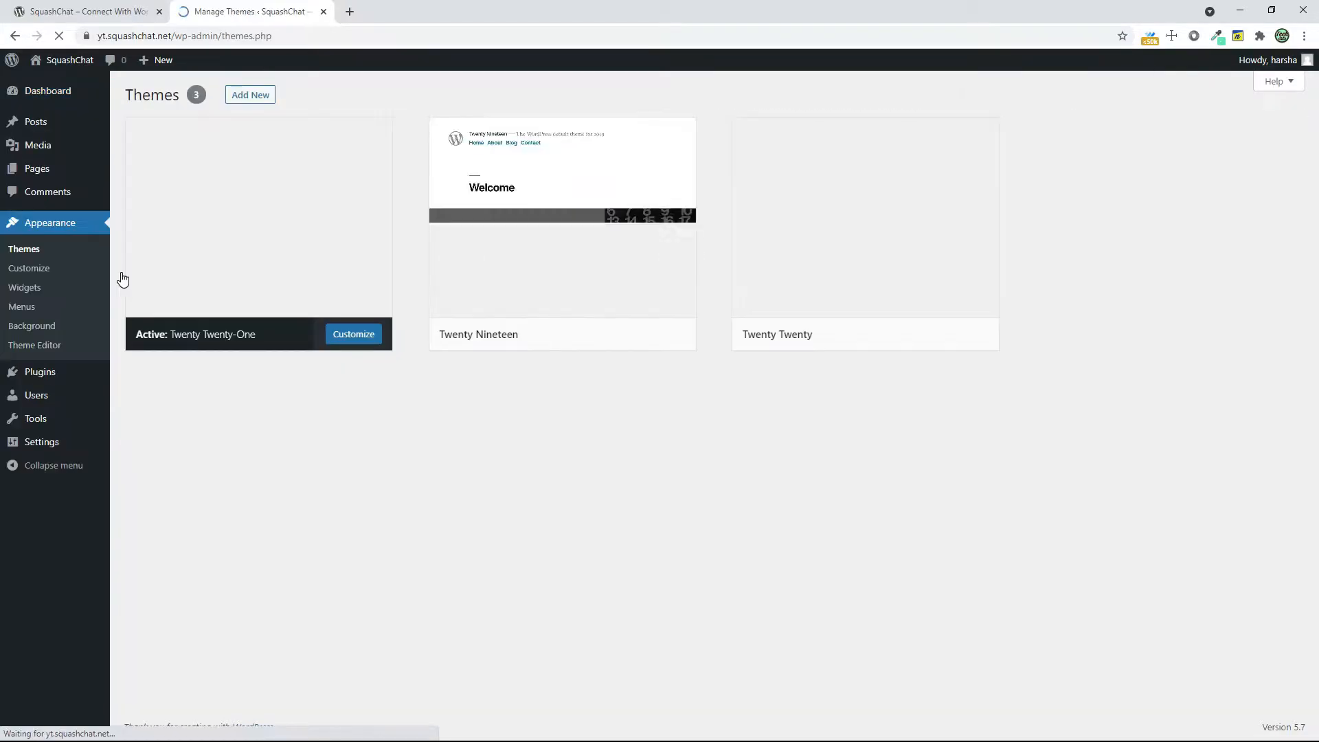
left_click(256, 102)
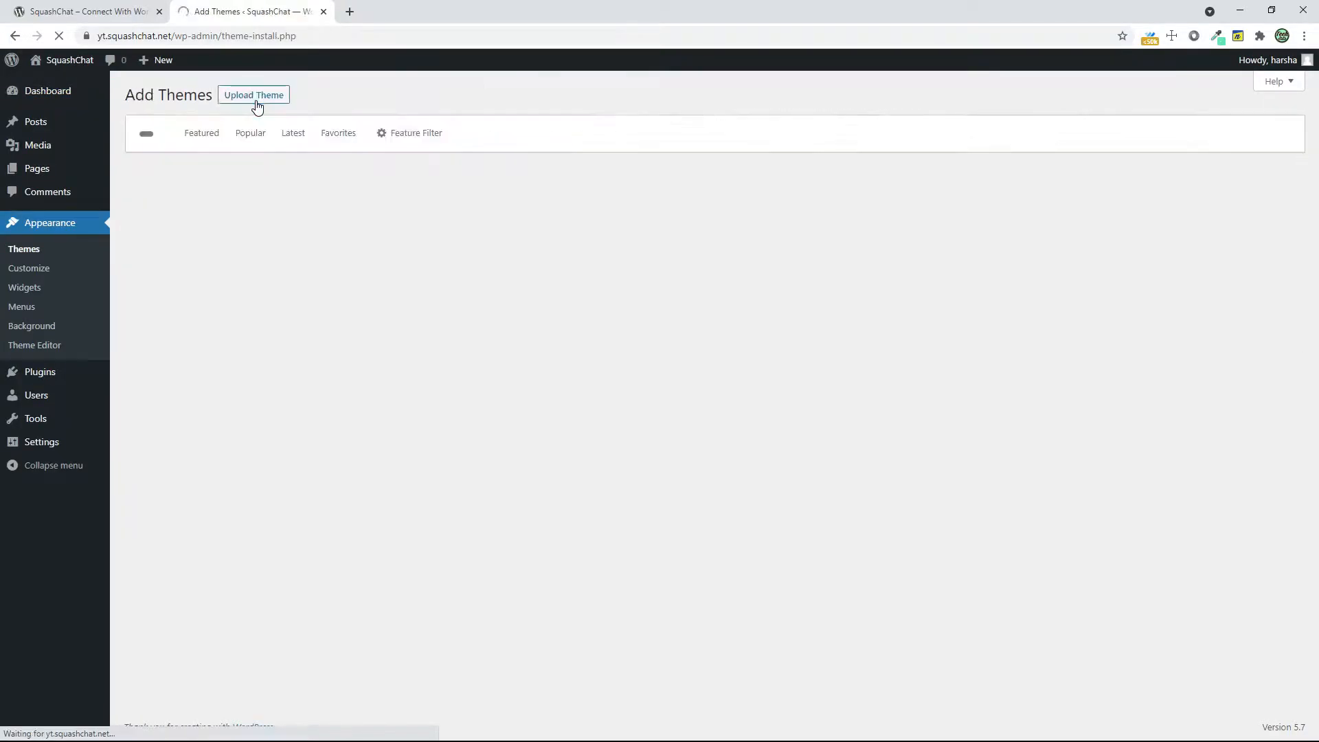
Search the theme directory for "white dot", then install and activate the WhiteDot theme
left_click(1132, 135)
type("white dot")
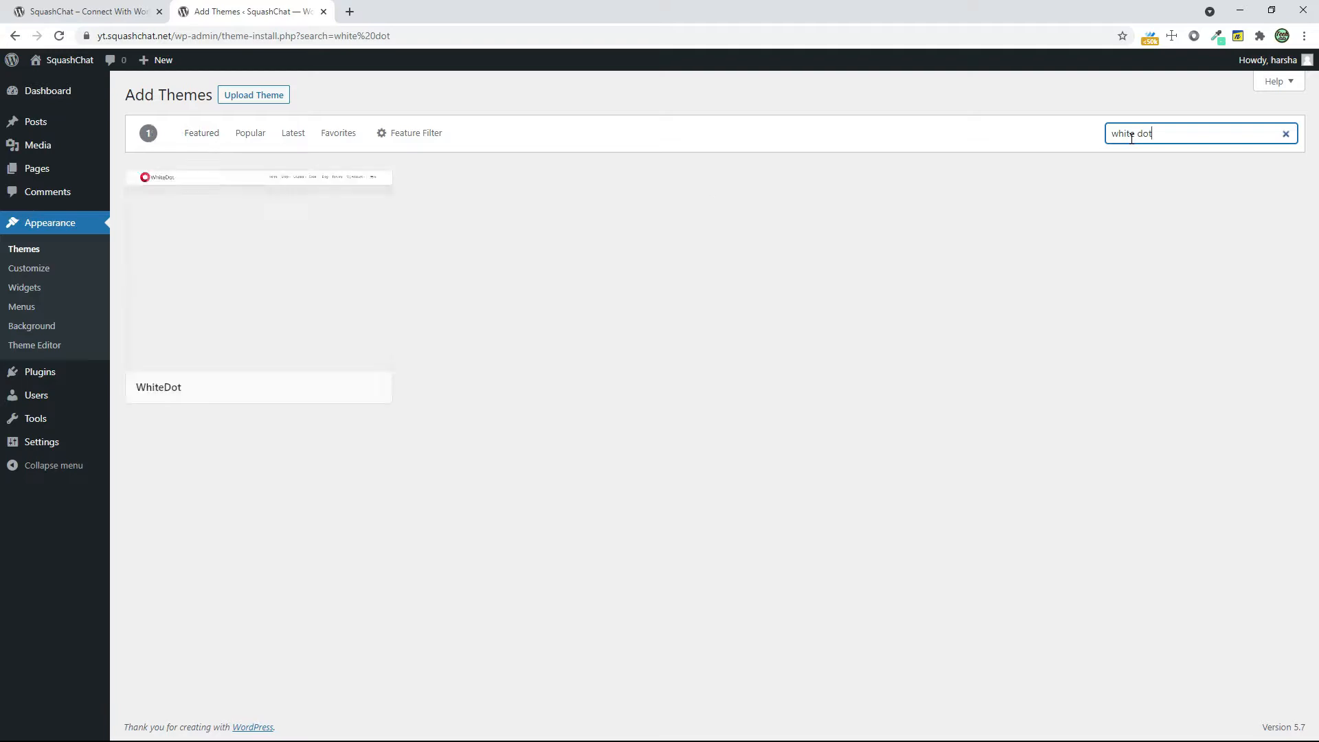
left_click(322, 389)
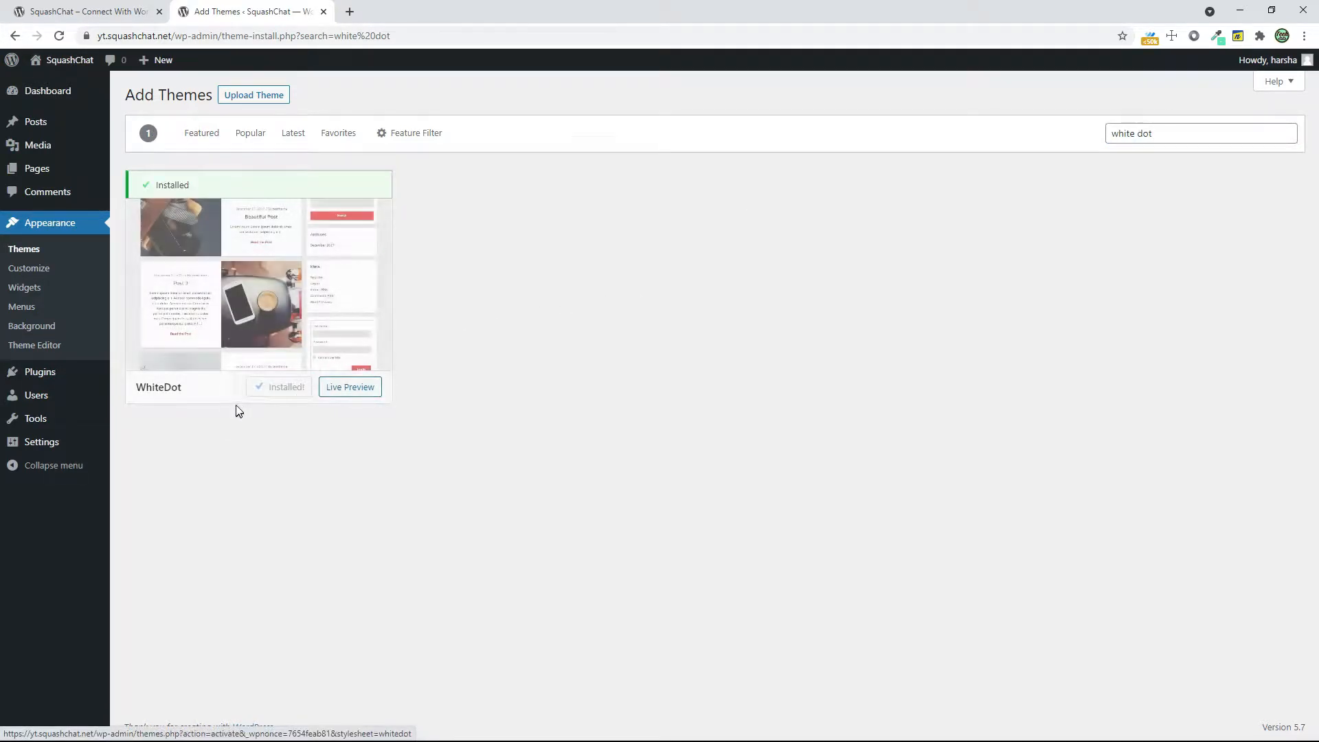
left_click(276, 395)
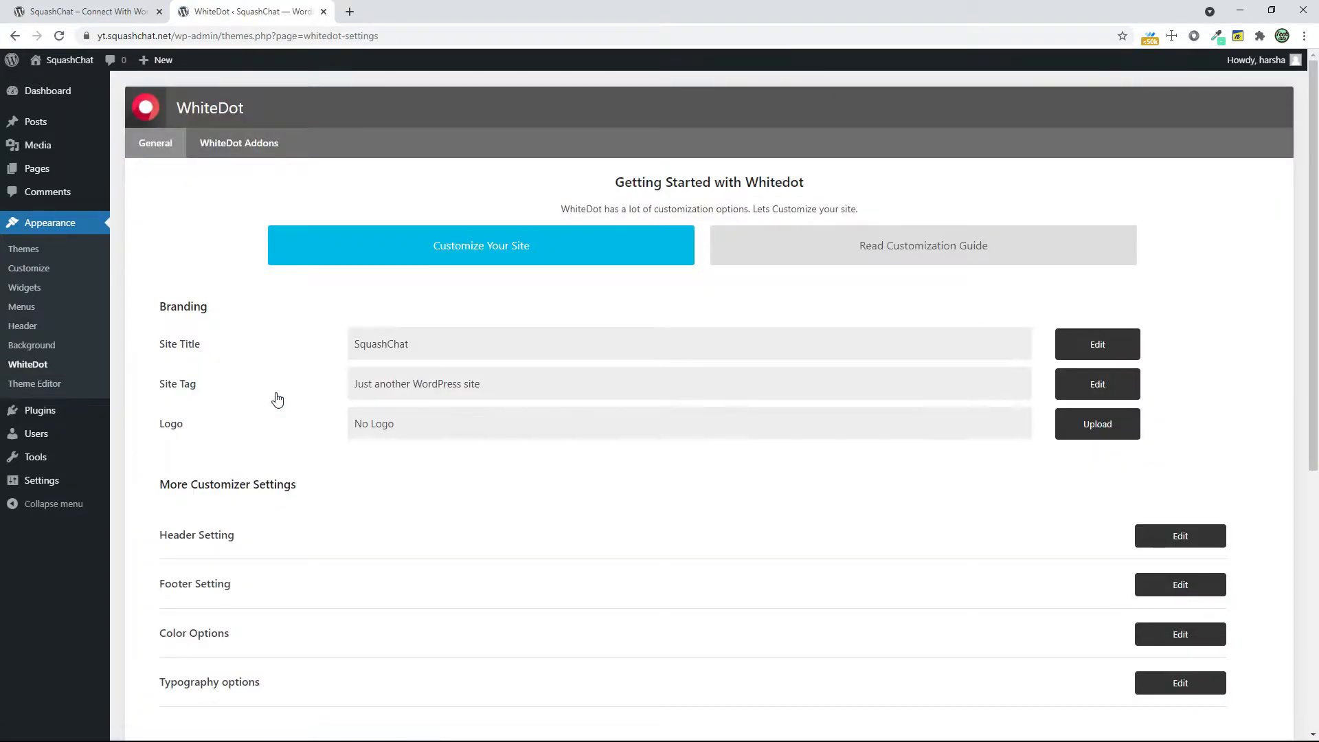
Return to the installed themes and delete the Twenty Nineteen theme
left_click(46, 250)
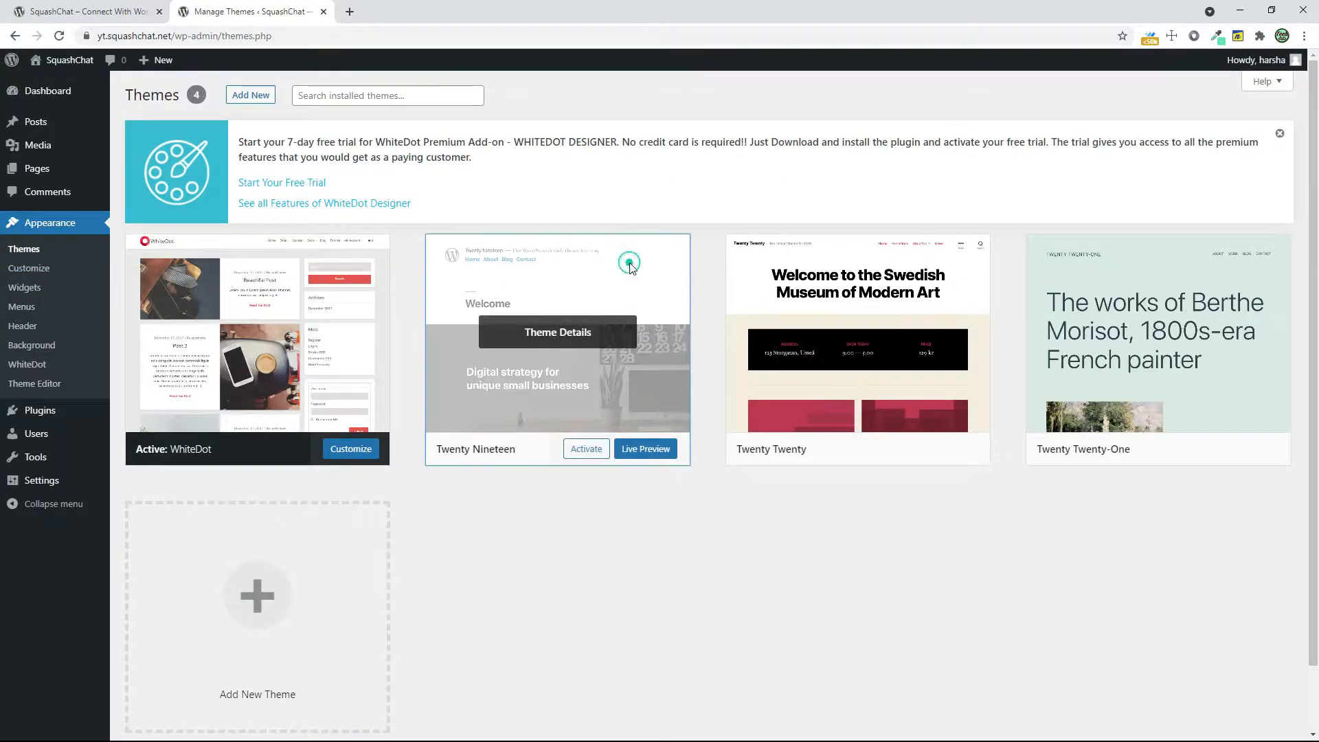
left_click(628, 268)
left_click(1182, 703)
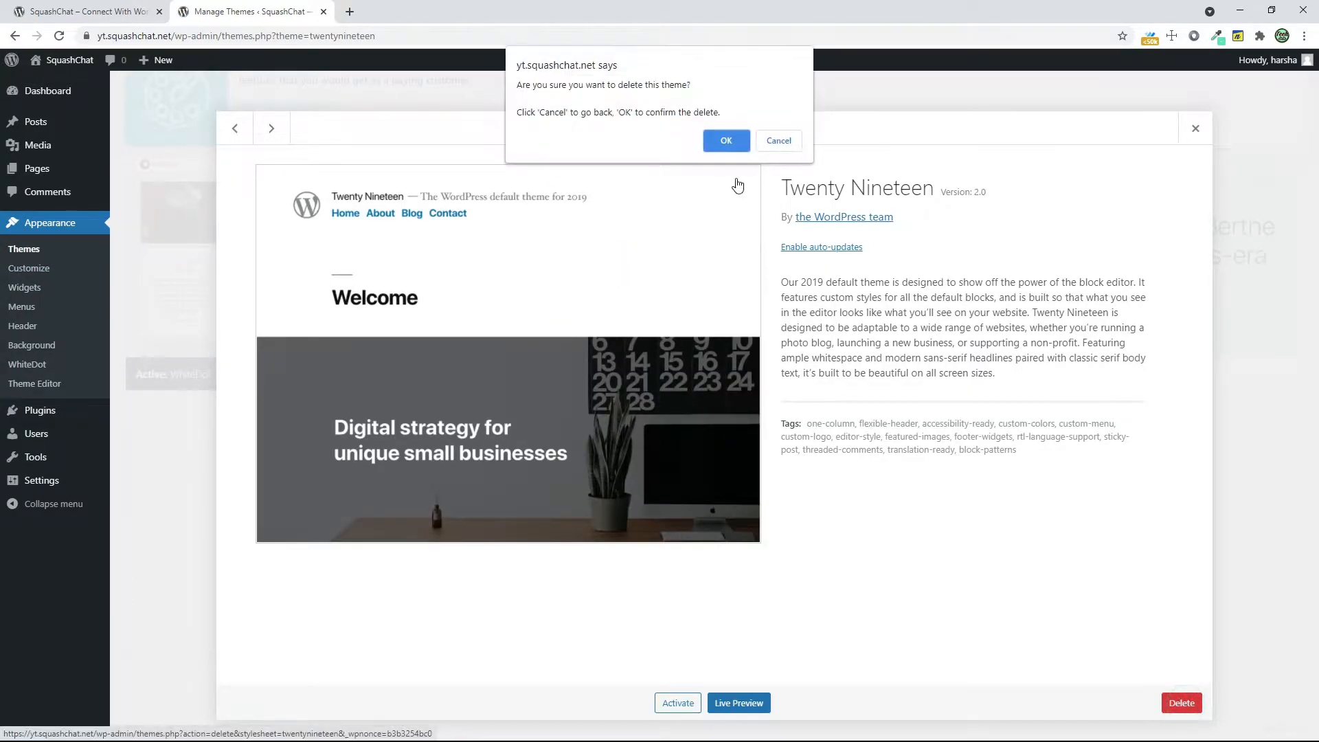
left_click(743, 143)
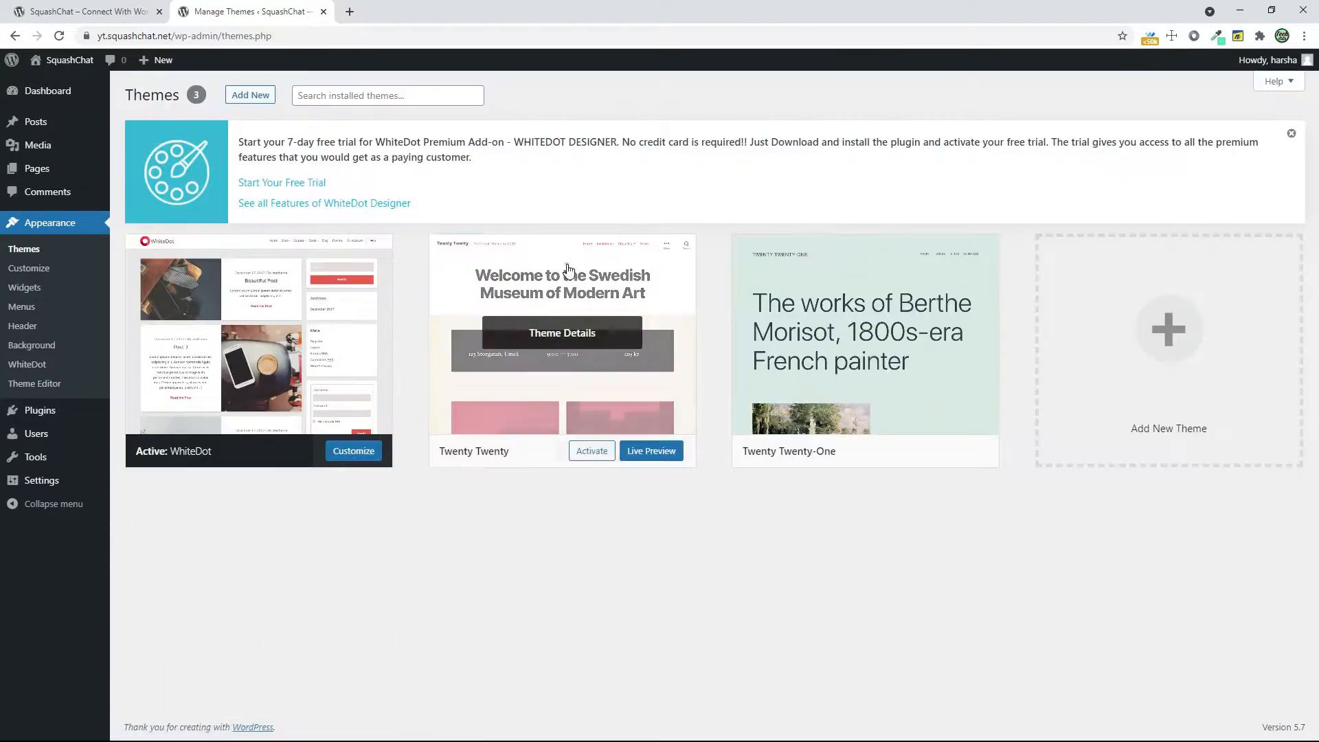
Delete the Twenty Twenty theme from the installed themes
left_click(525, 330)
left_click(1182, 703)
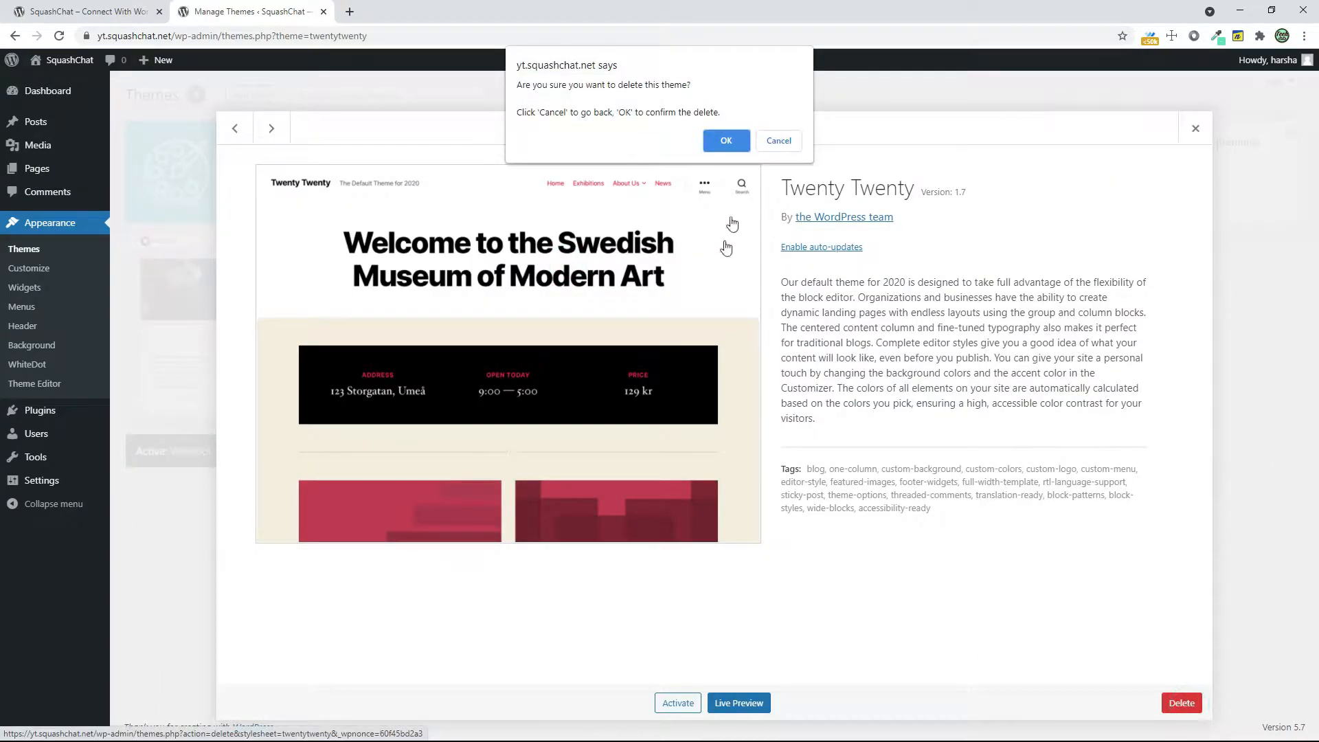
left_click(734, 139)
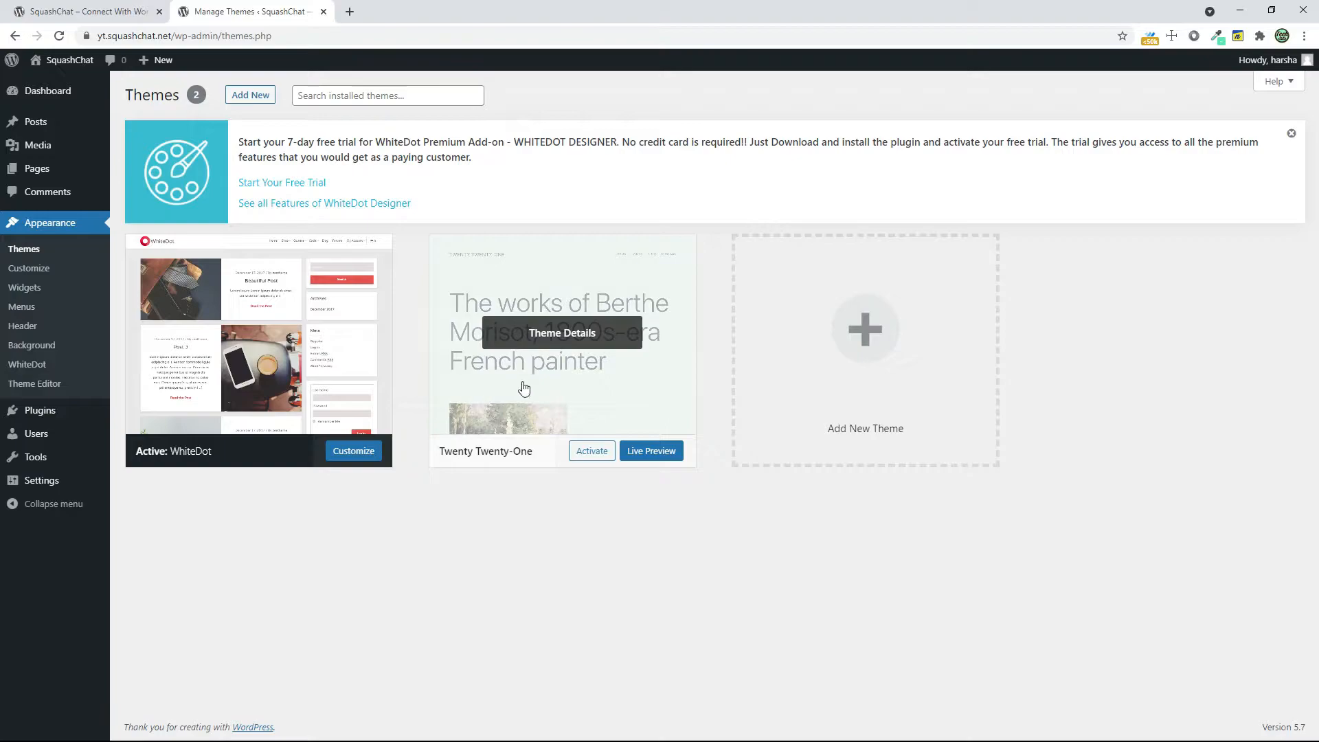
Search for "buddypress" among the plugins available to add and install the BuddyPress plugin
mouse_move(79, 414)
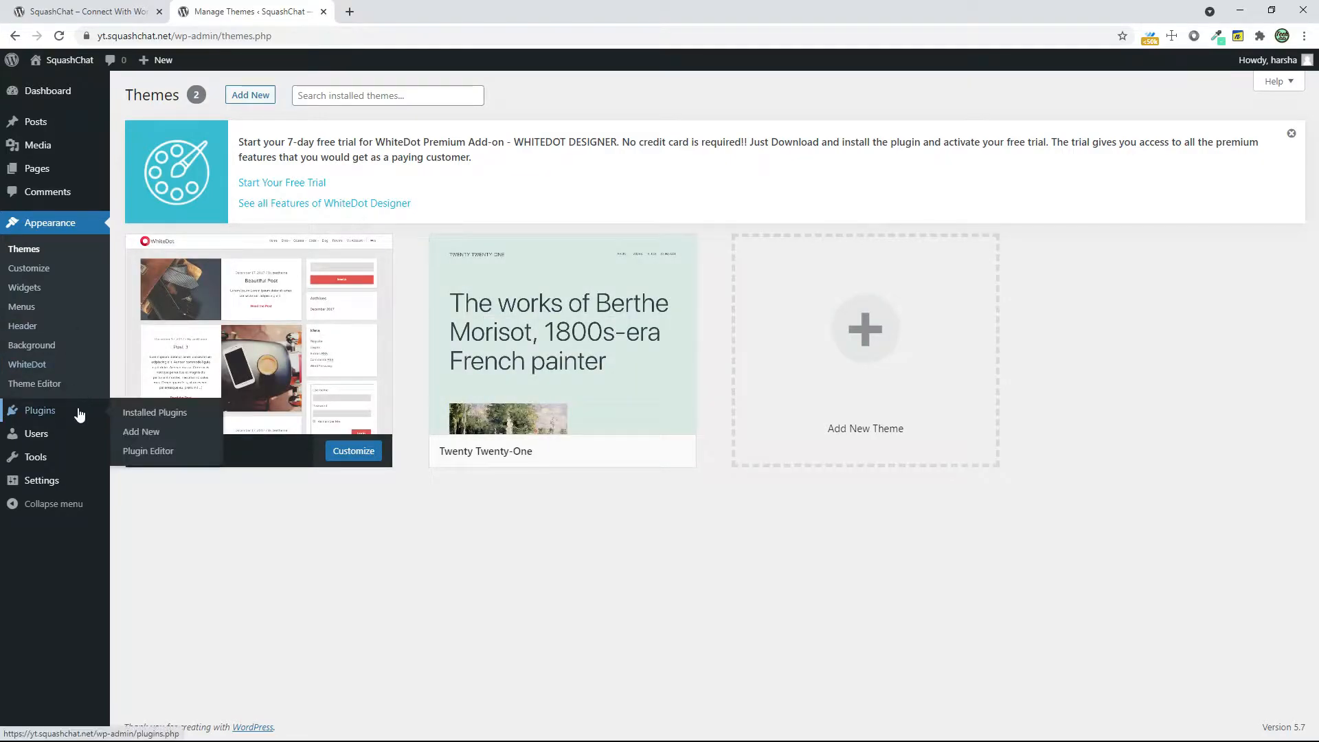
left_click(124, 431)
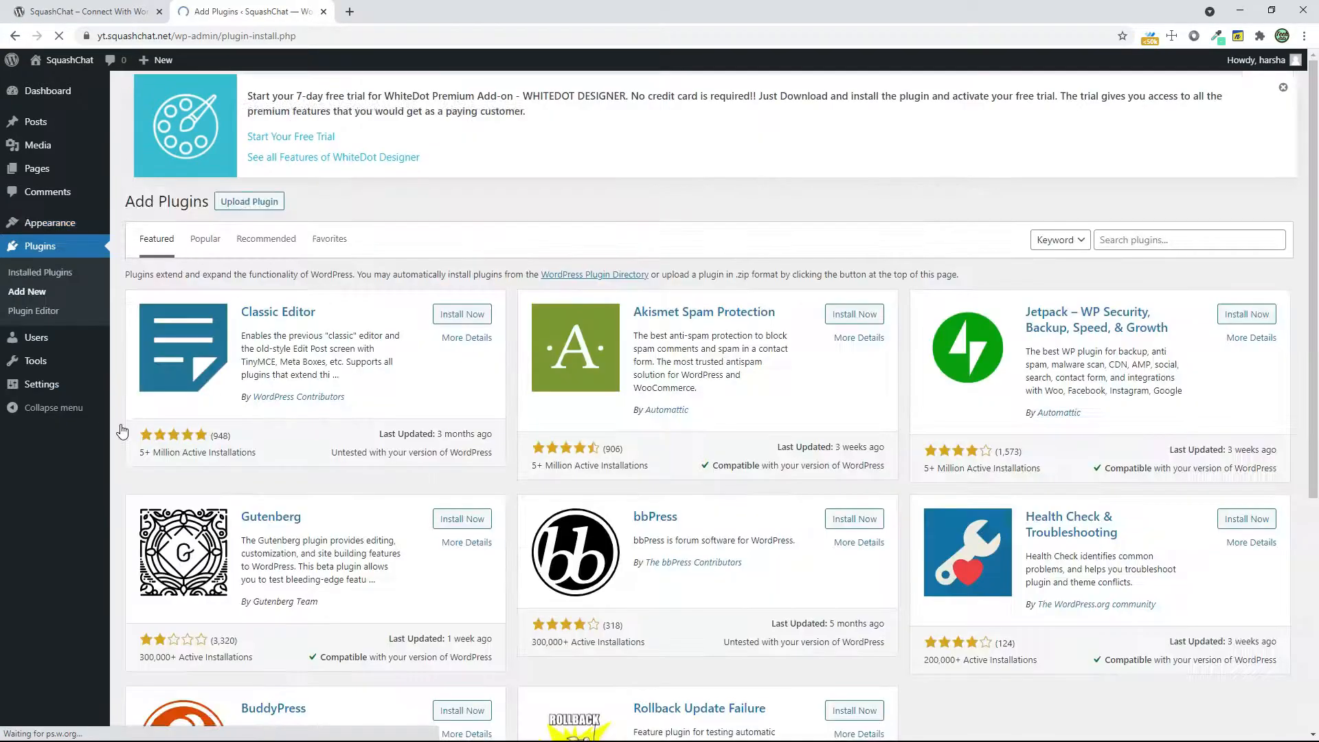
left_click(1173, 241)
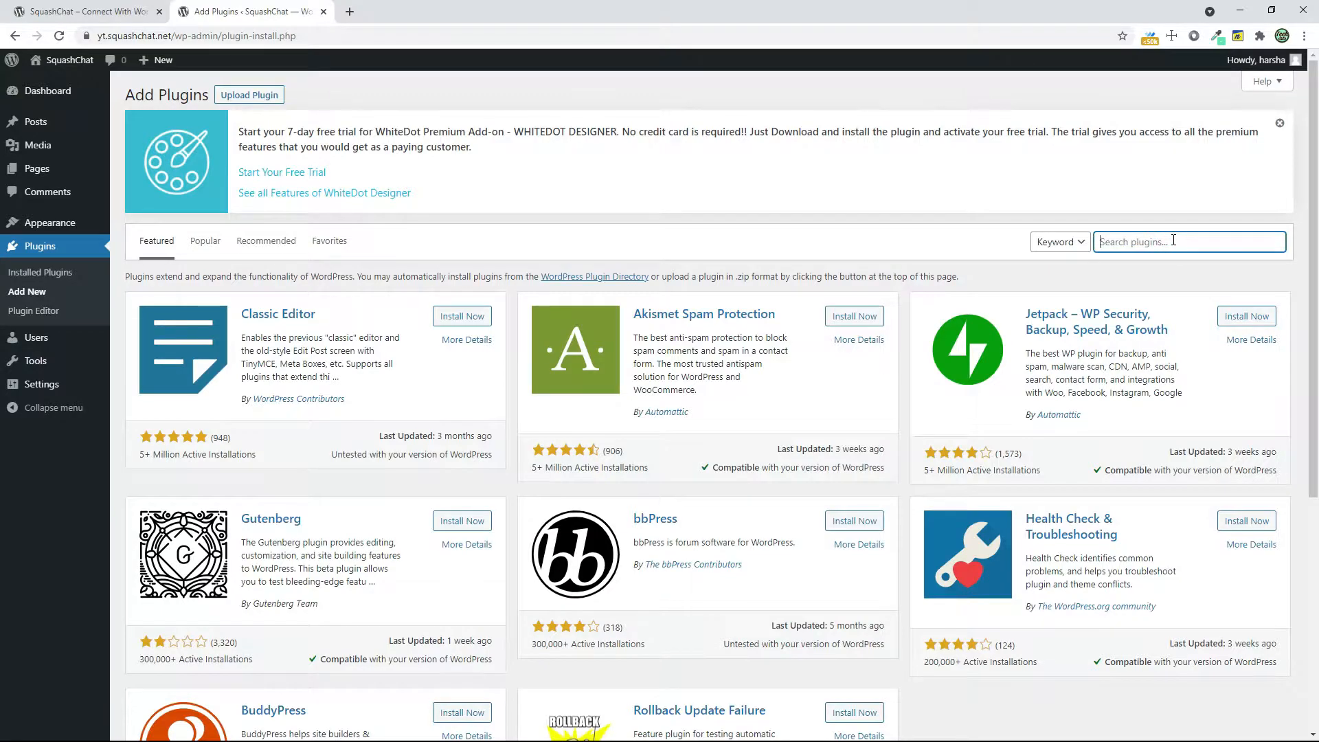
type("buddypress")
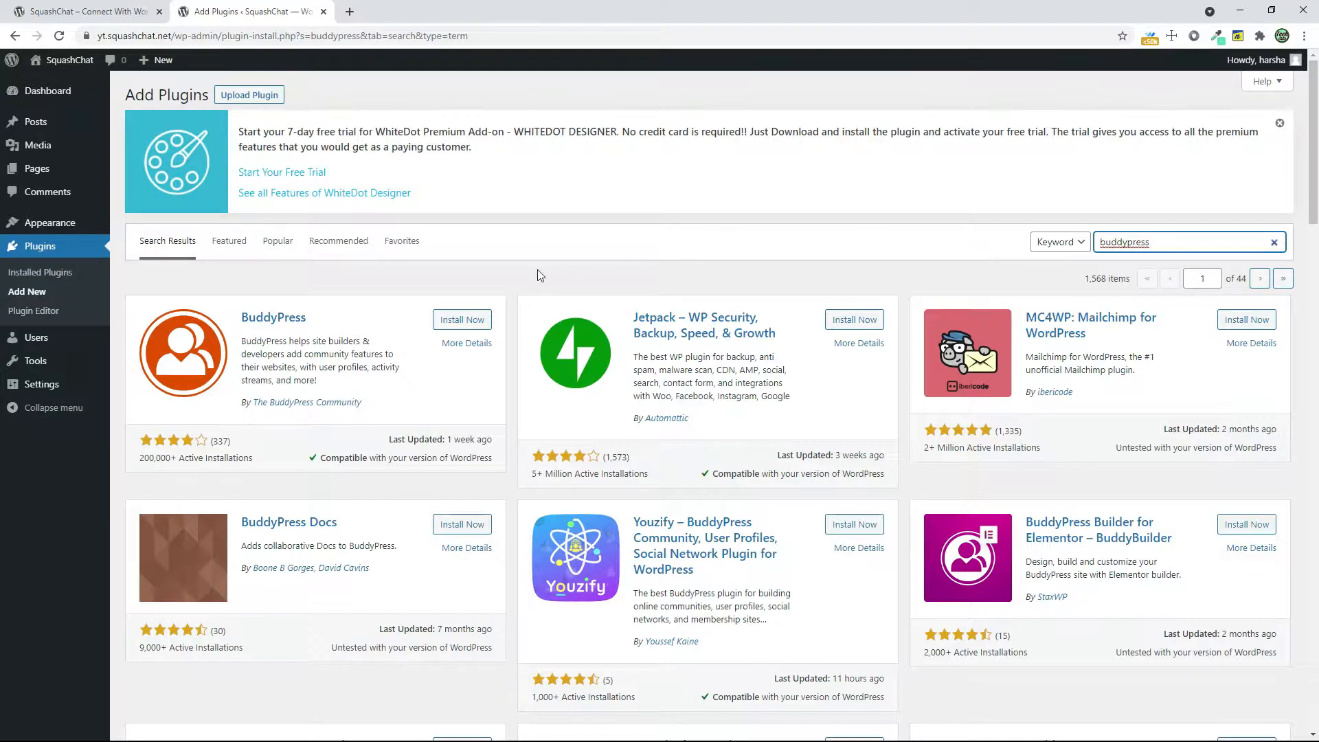
left_click(457, 321)
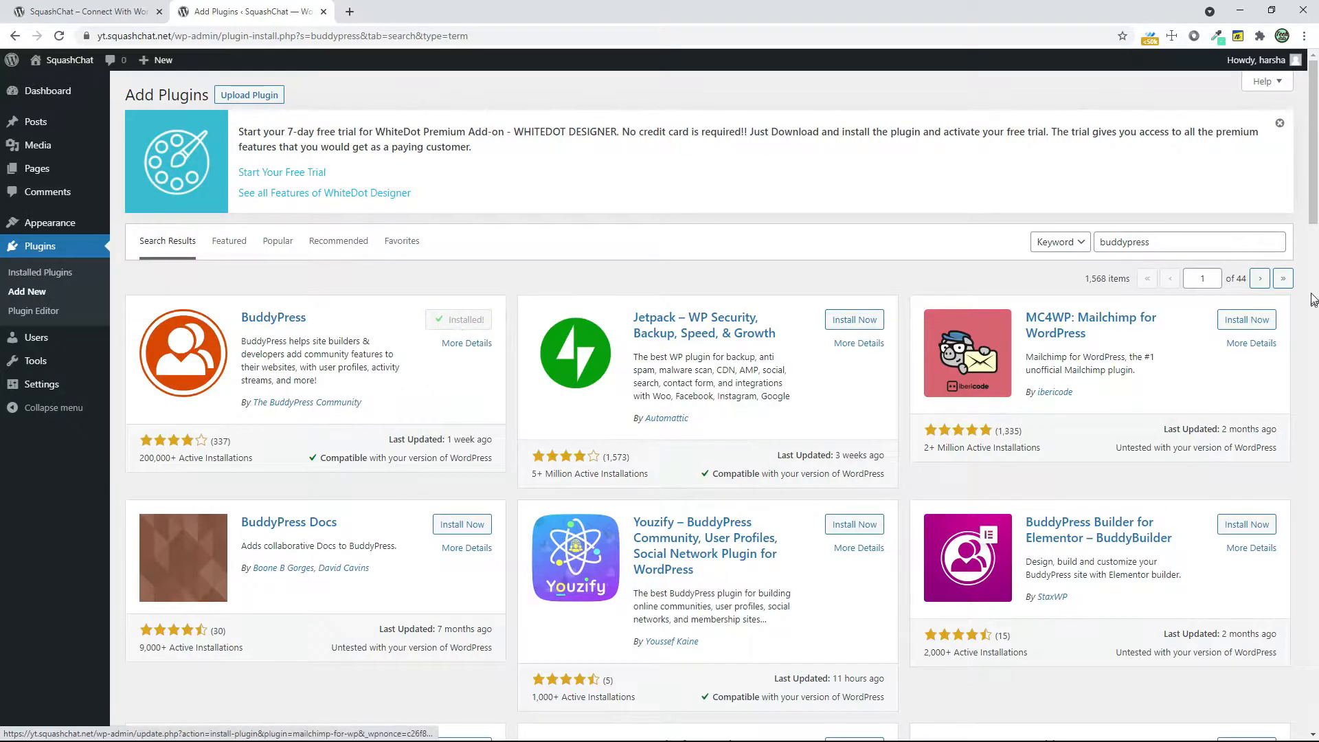
Search the plugin directory for "youzify" and install the Youzify plugin
left_click_drag(1213, 247, 955, 248)
type("youzify")
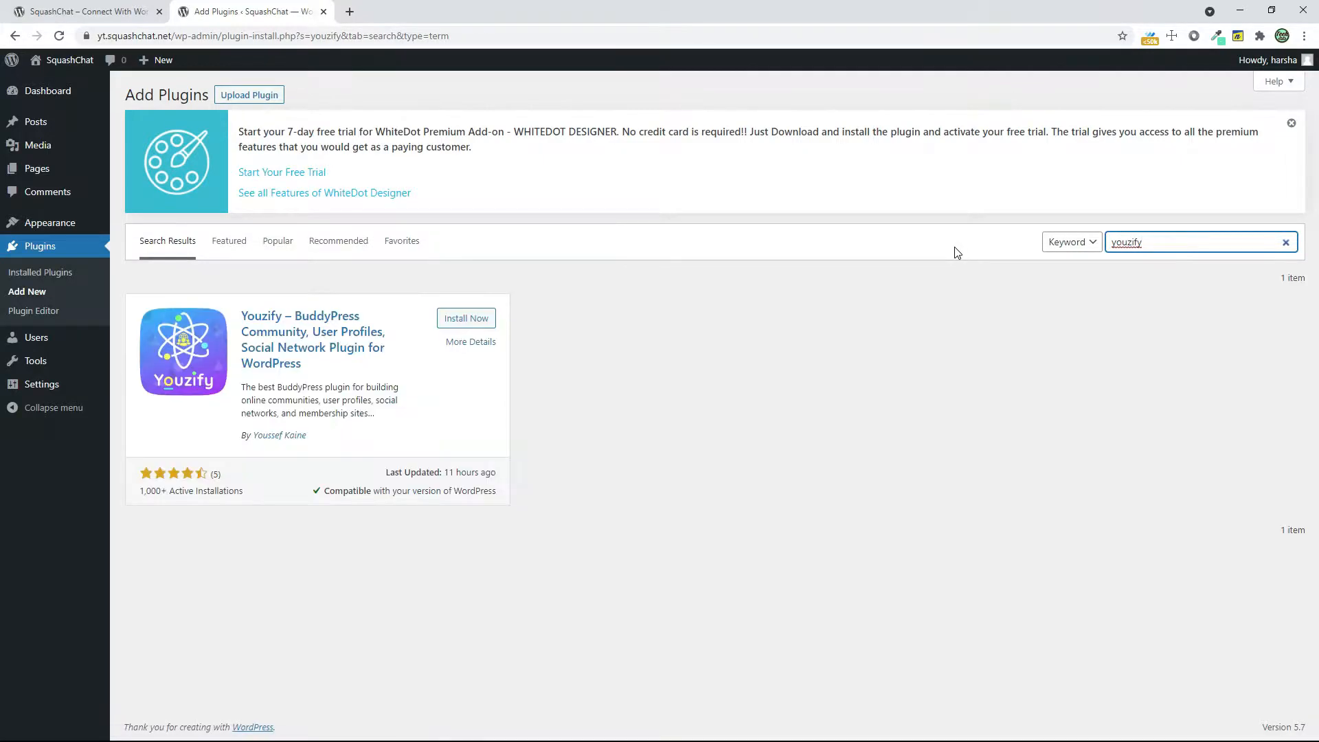
left_click(466, 319)
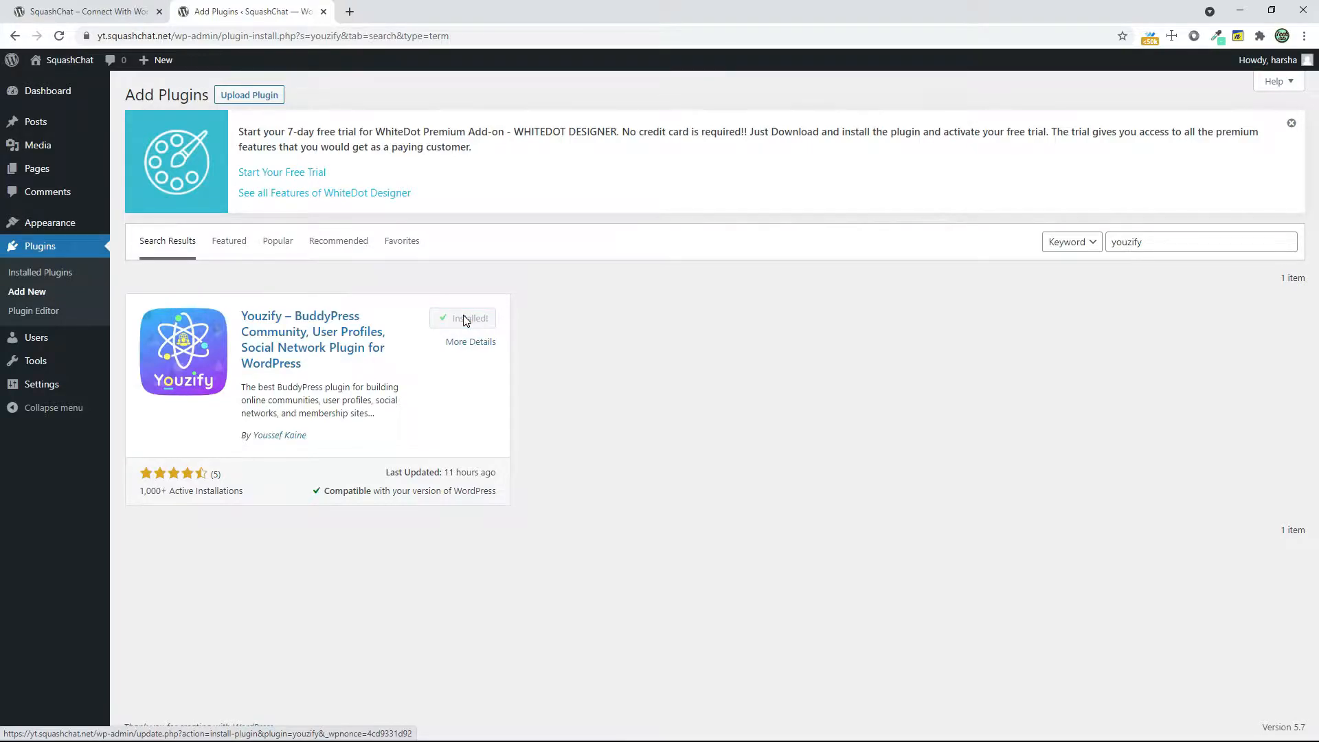
Try to find the WooCommerce plugin with the search terms "woocoomerce" and "woocomerce"
double_click(1242, 244)
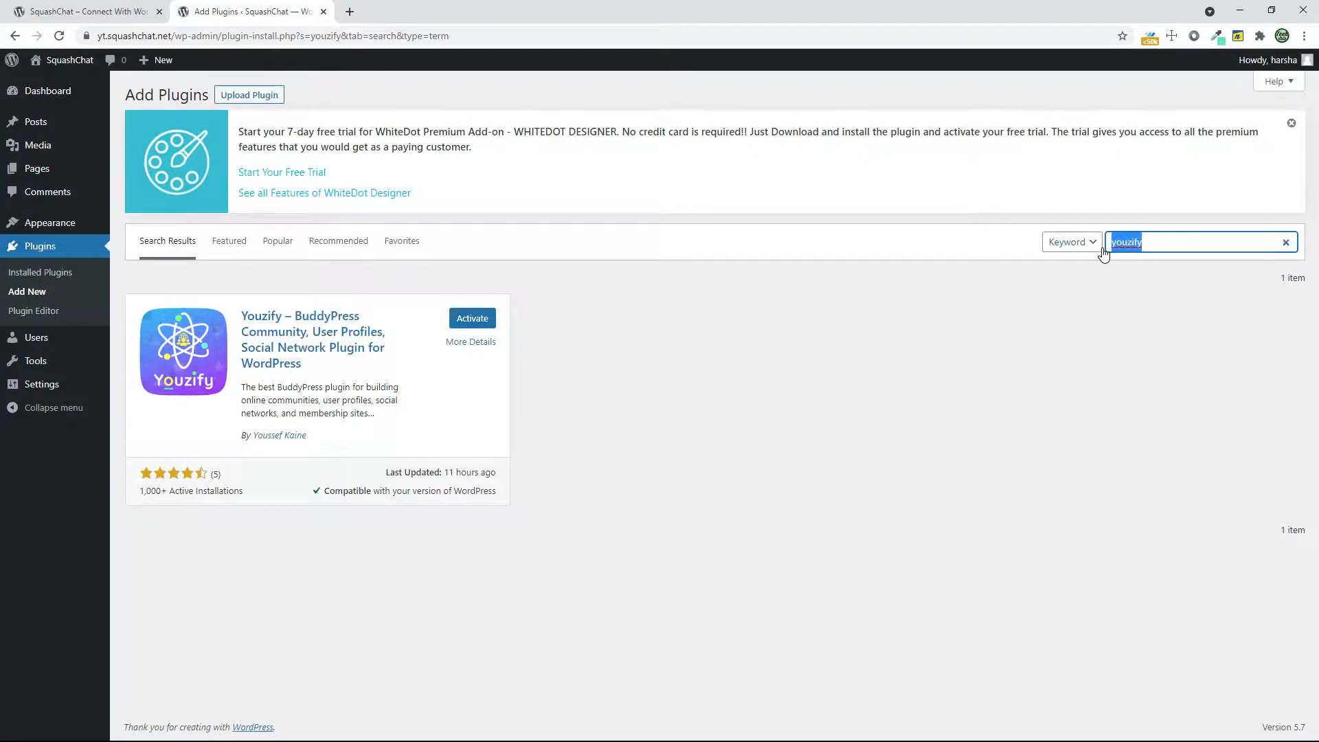
type("woocoomerce")
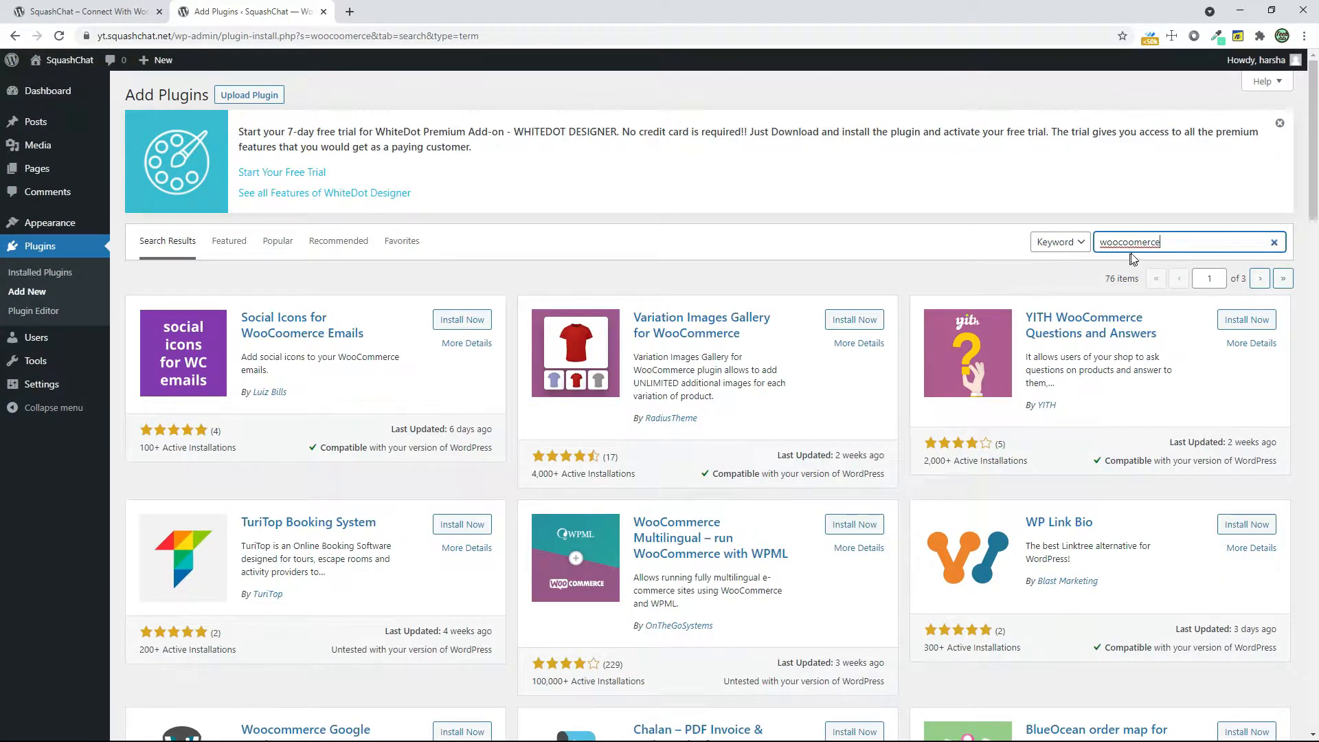
left_click(1130, 243)
key("BackSpace")
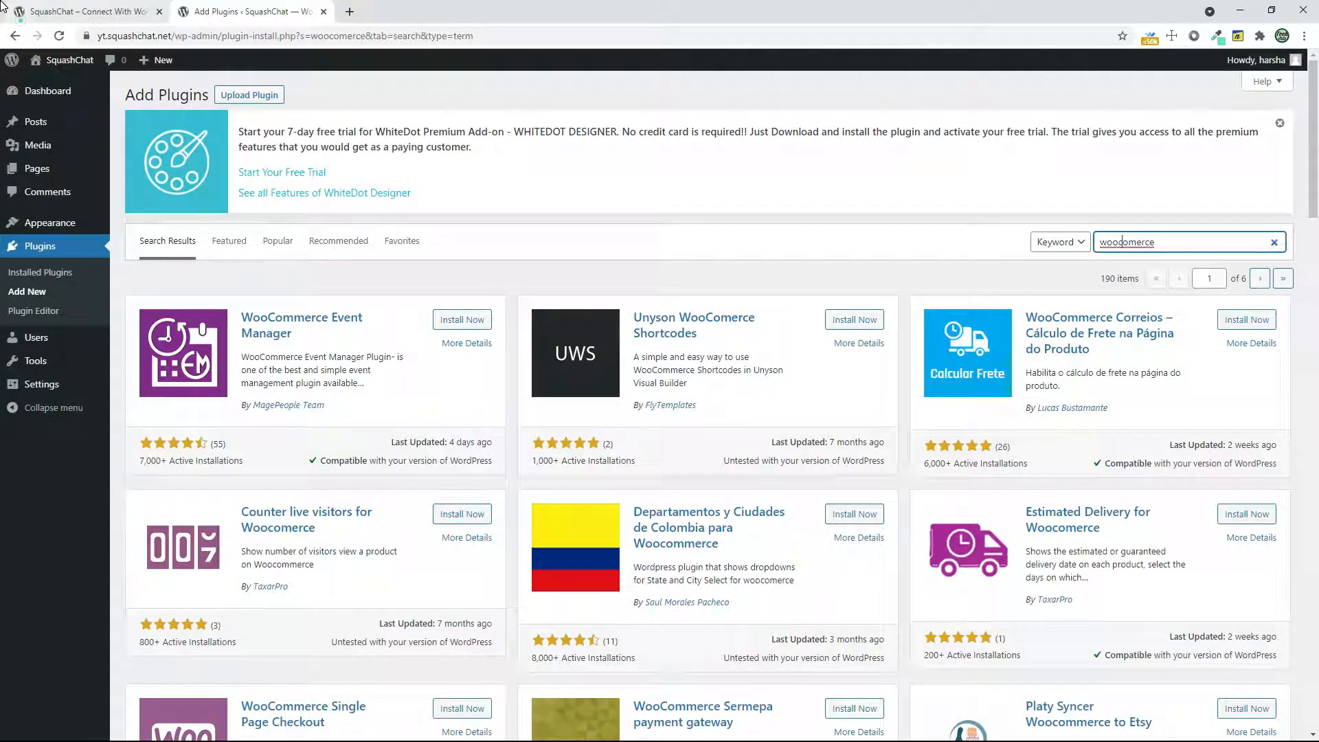
Open the shop on the finished SquashChat site for reference, and return to the plugin search
left_click(3, 7)
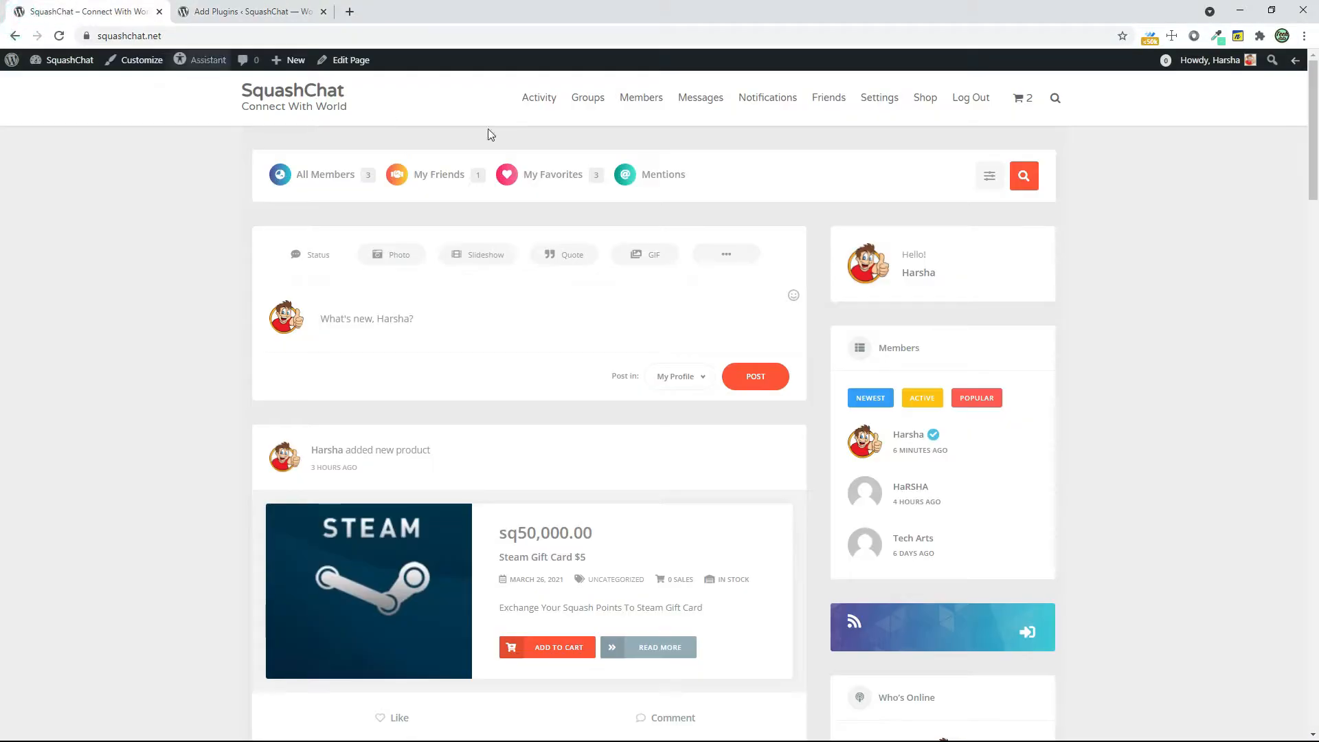
left_click(919, 99)
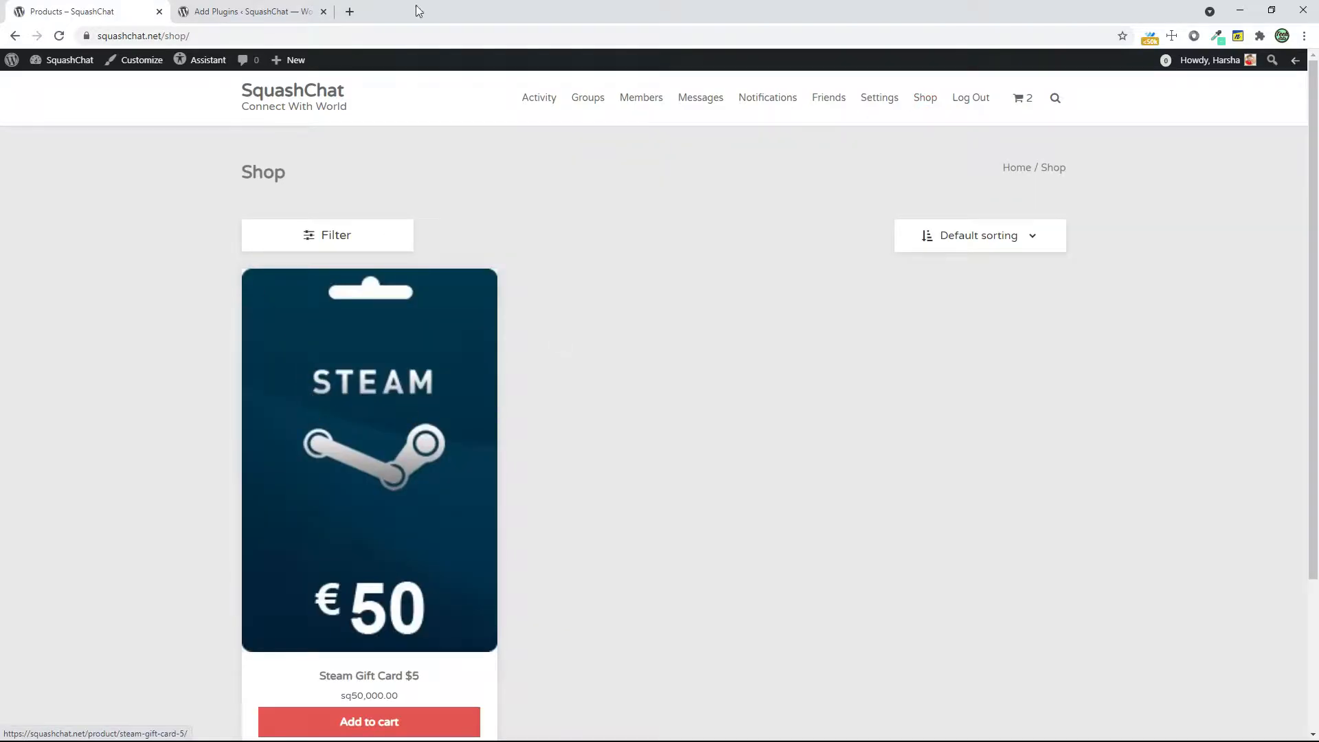
left_click(278, 9)
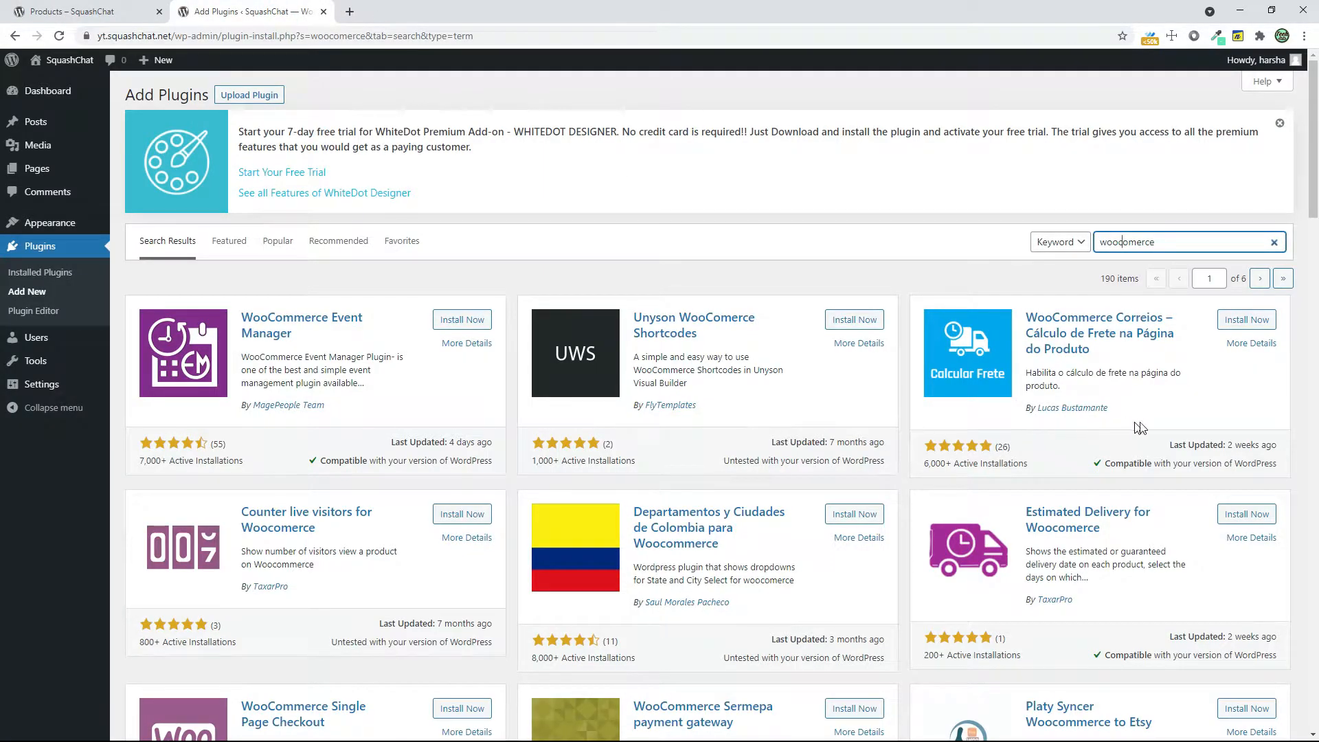
Search the plugin directory for "Woocommerce" and install the WooCommerce plugin by Automattic
scroll(1141, 428, "down", 4)
scroll(1146, 427, "down", 8)
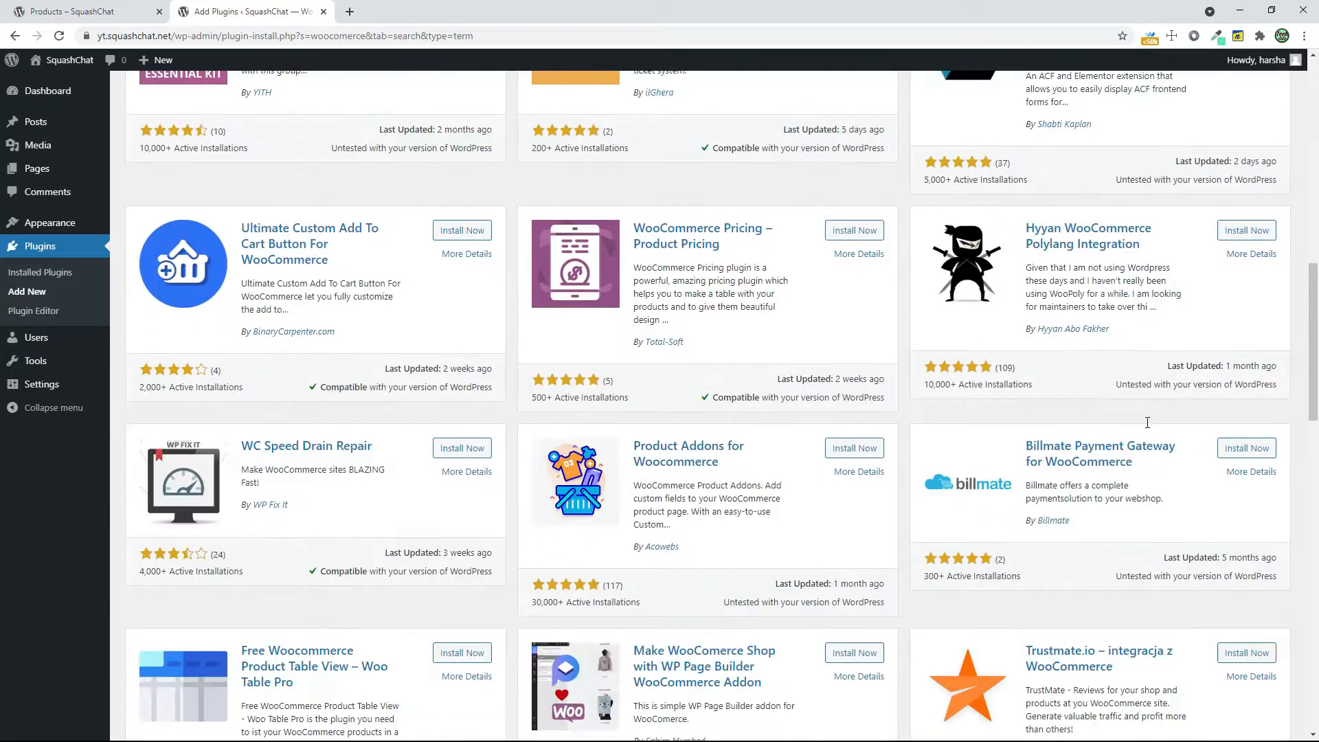
scroll(1147, 422, "up", 12)
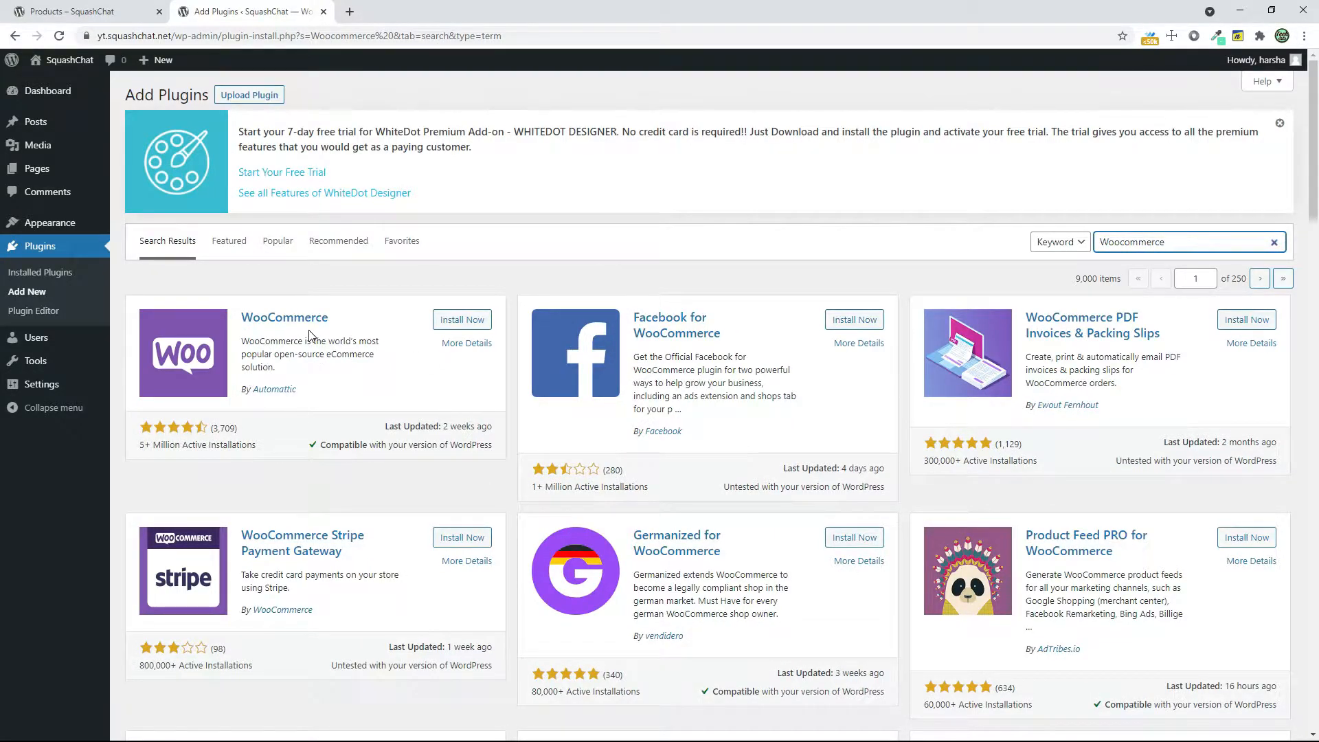
left_click(458, 323)
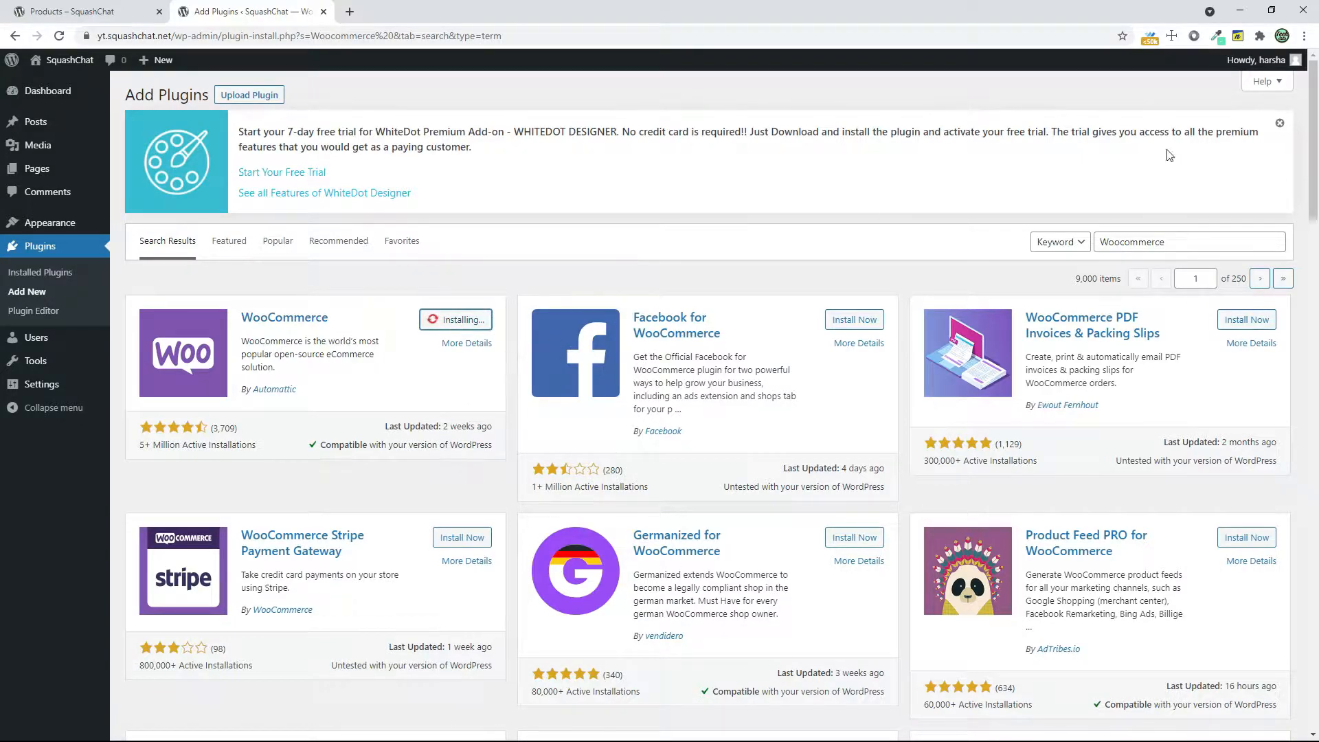
Search the plugin directory for "mycred" and install the myCred points, rewards and badges plugin
double_click(1200, 241)
type("mycred")
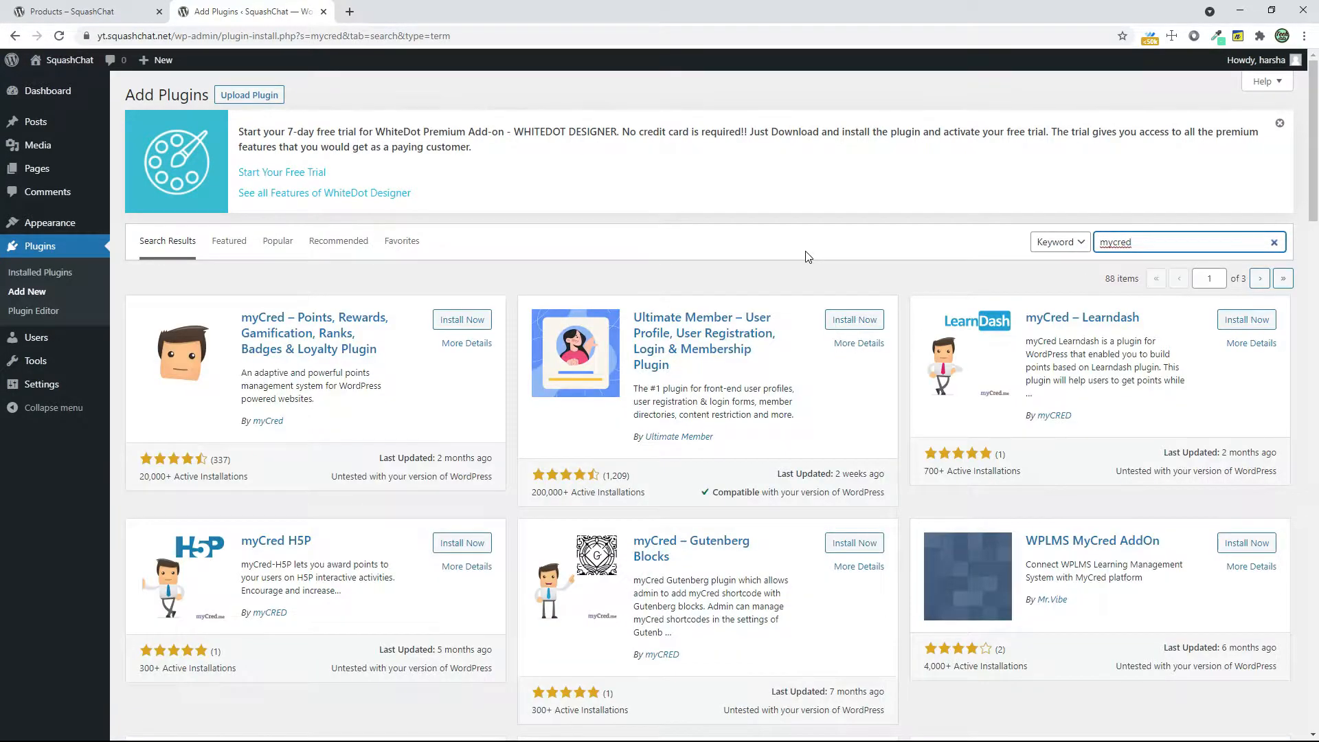
left_click(461, 319)
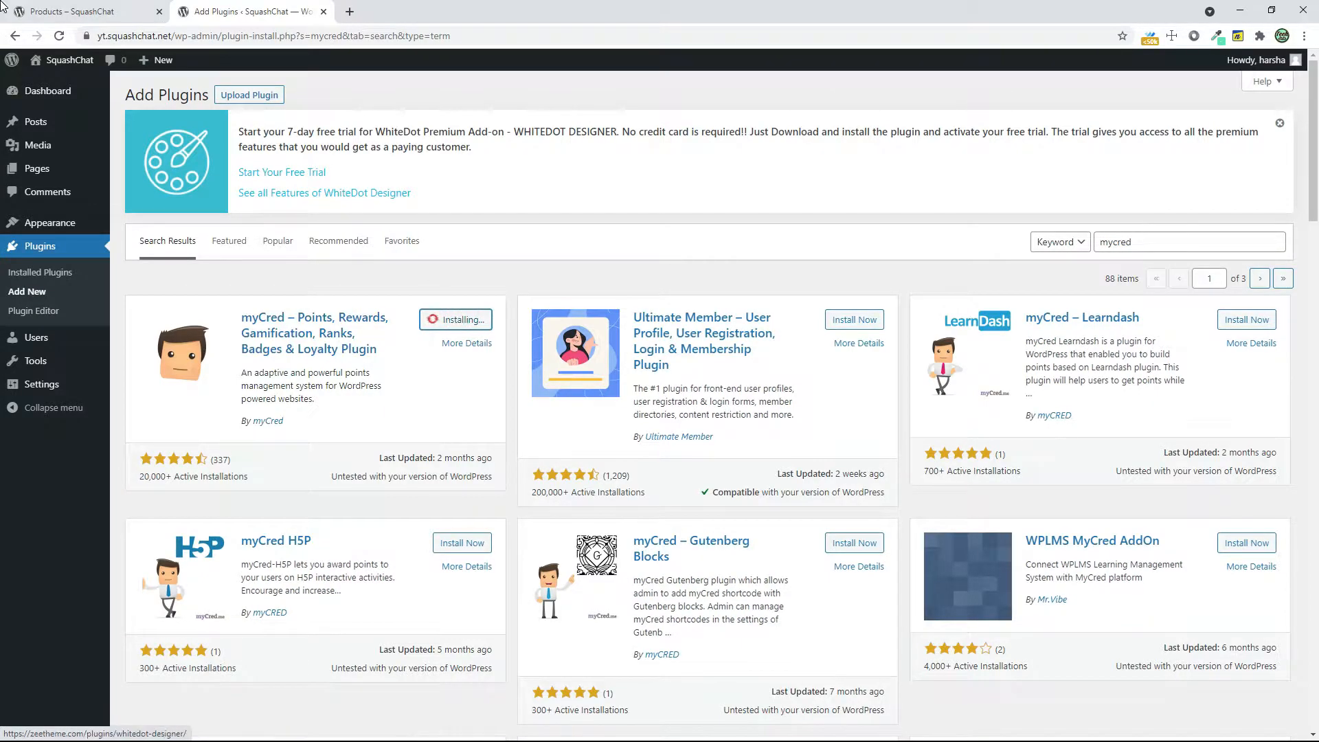
left_click(27, 12)
left_click(202, 6)
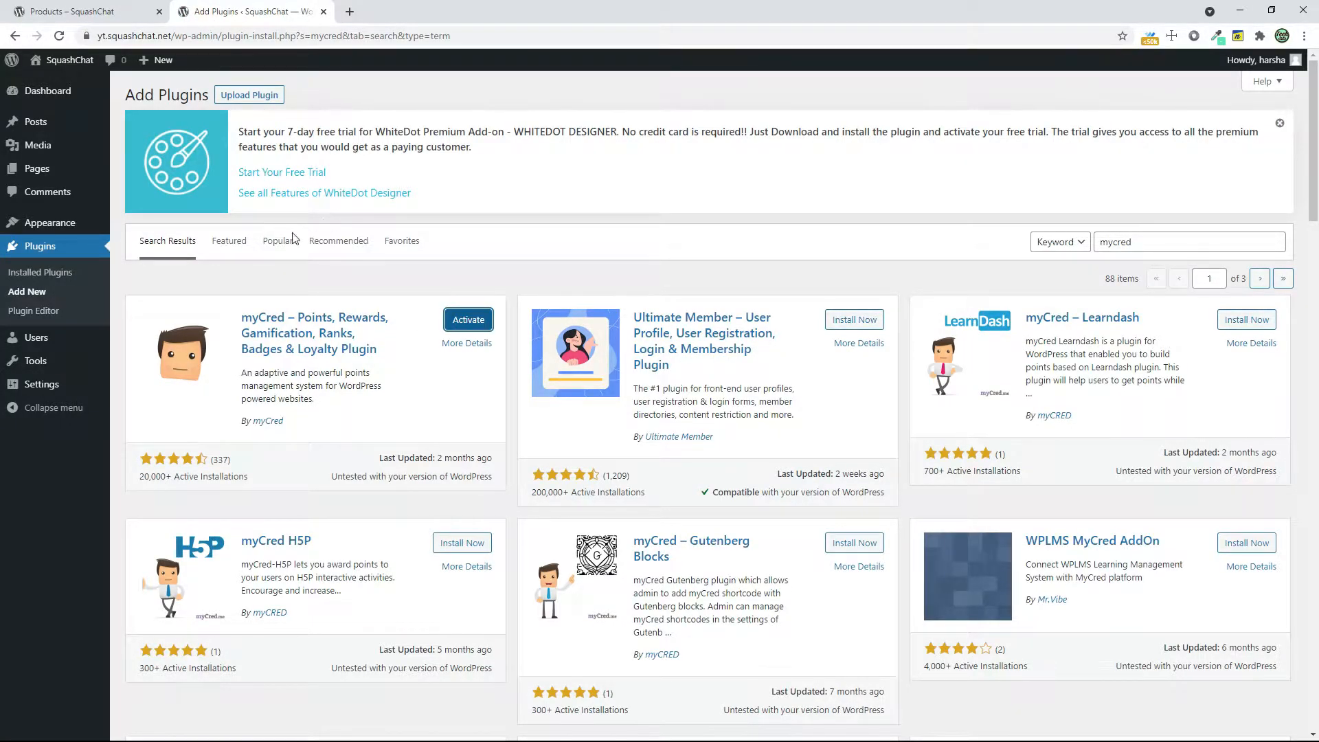
Bulk-activate all installed plugins: BuddyPress, myCred, WooCommerce and Youzify
left_click(74, 272)
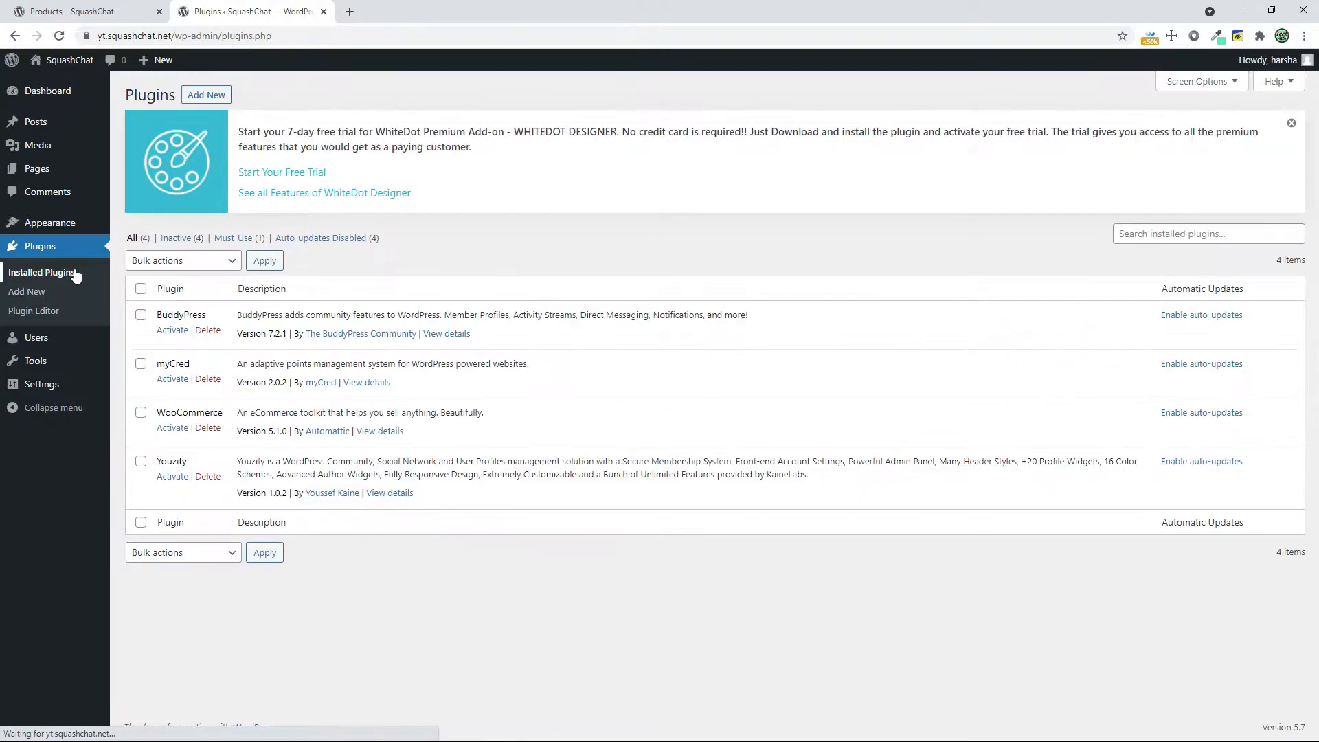
left_click(141, 288)
left_click(172, 262)
left_click(175, 292)
left_click(261, 260)
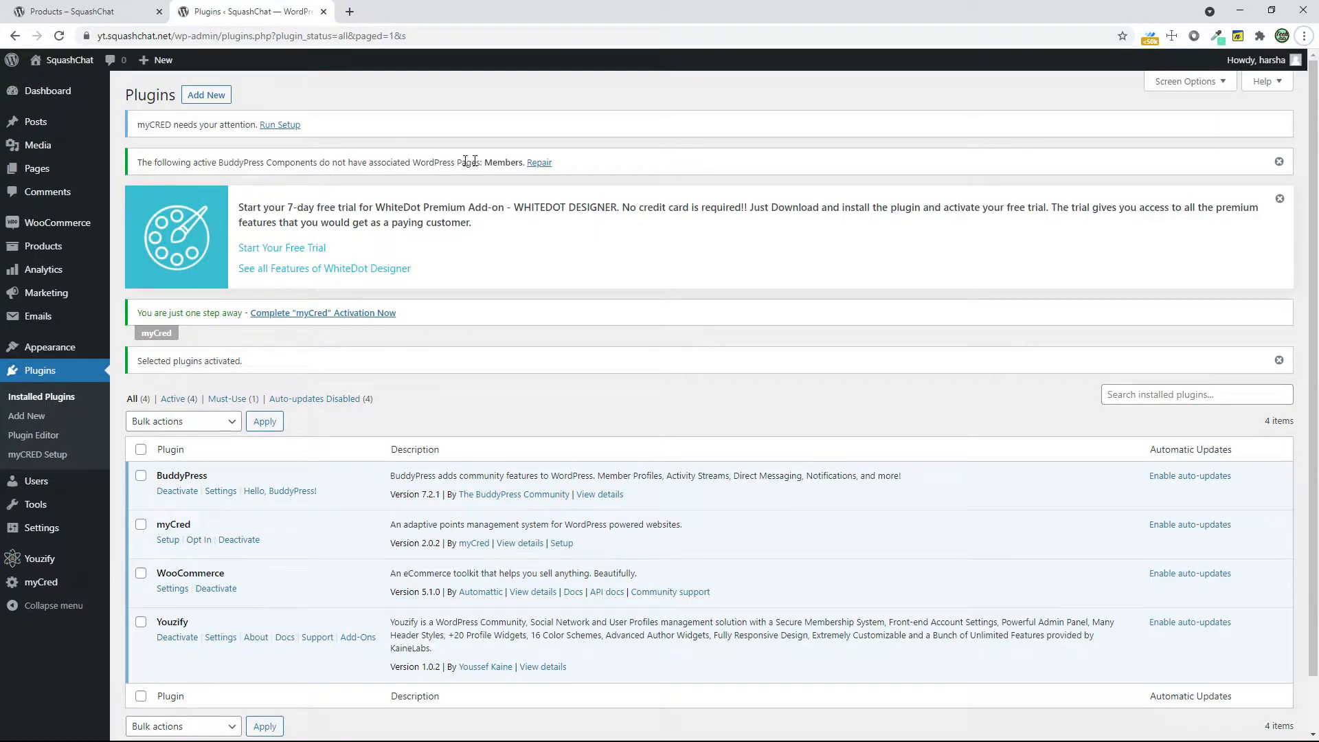
Follow the BuddyPress repair notice and check which WordPress pages are assigned to the Members and Activity Streams directories
left_click(545, 167)
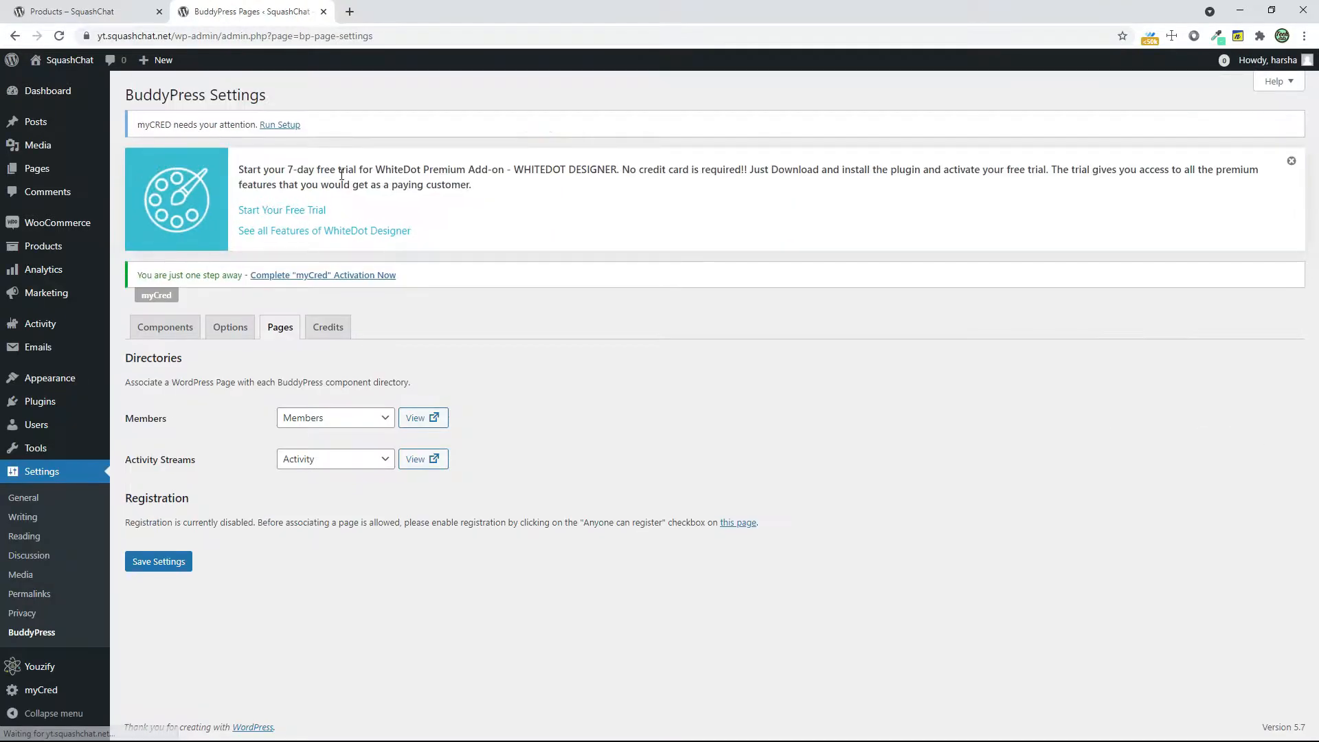
left_click(343, 422)
left_click(344, 423)
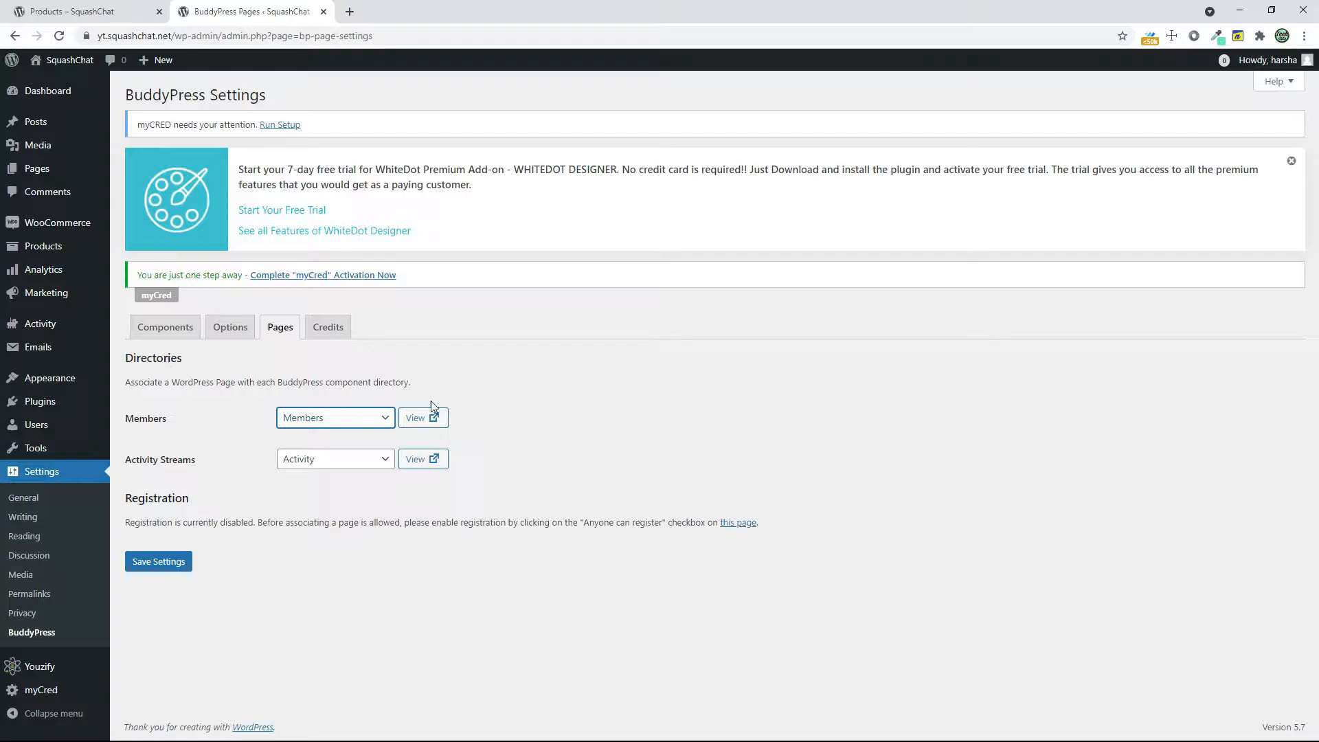
left_click(353, 423)
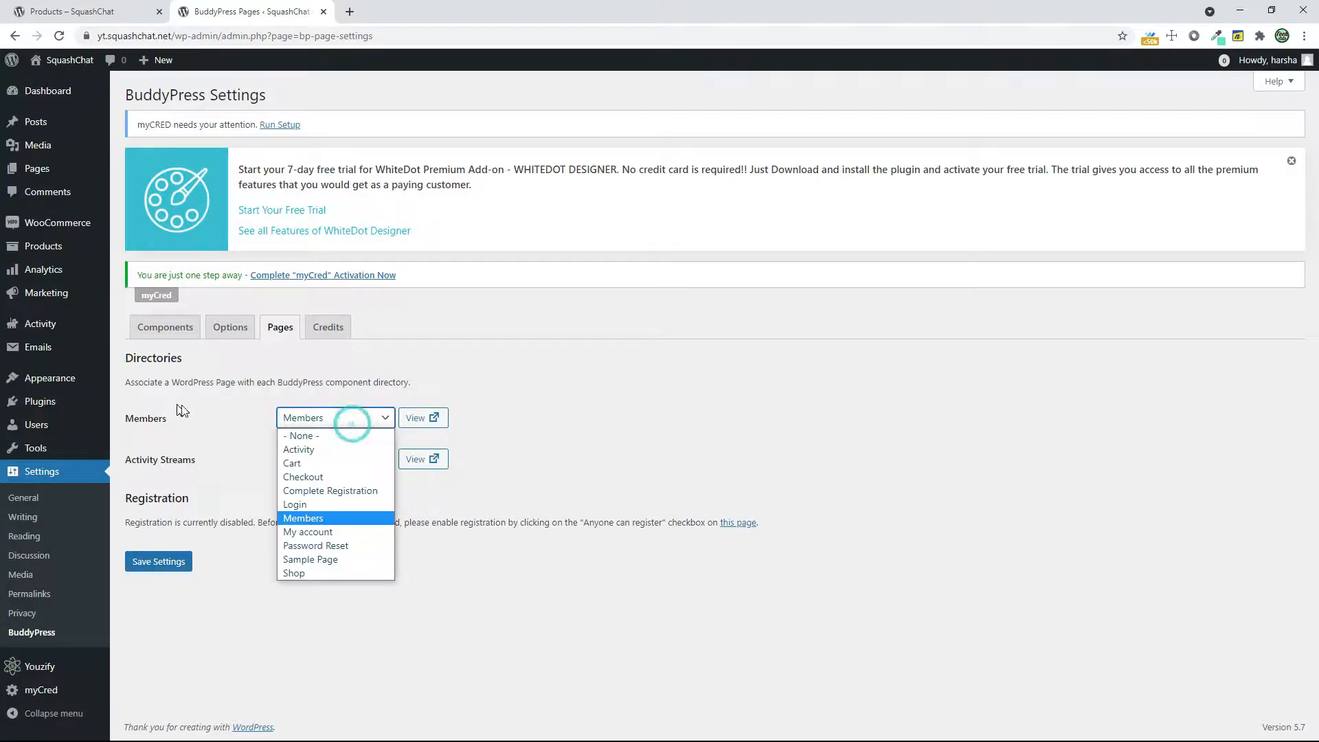
left_click(353, 419)
left_click(347, 461)
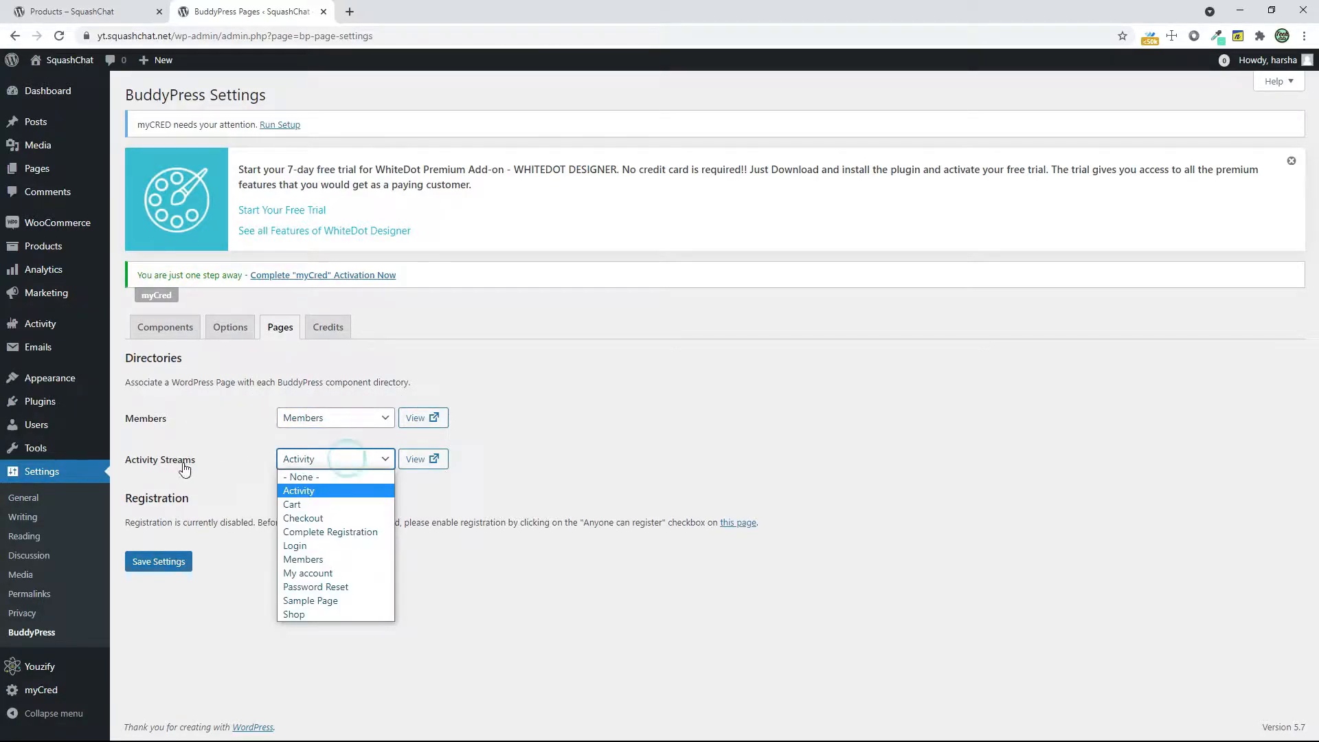
left_click(311, 469)
Enable the Friend Connections, Private Messaging, User Groups and Site Tracking components of BuddyPress and save the settings
left_click(147, 328)
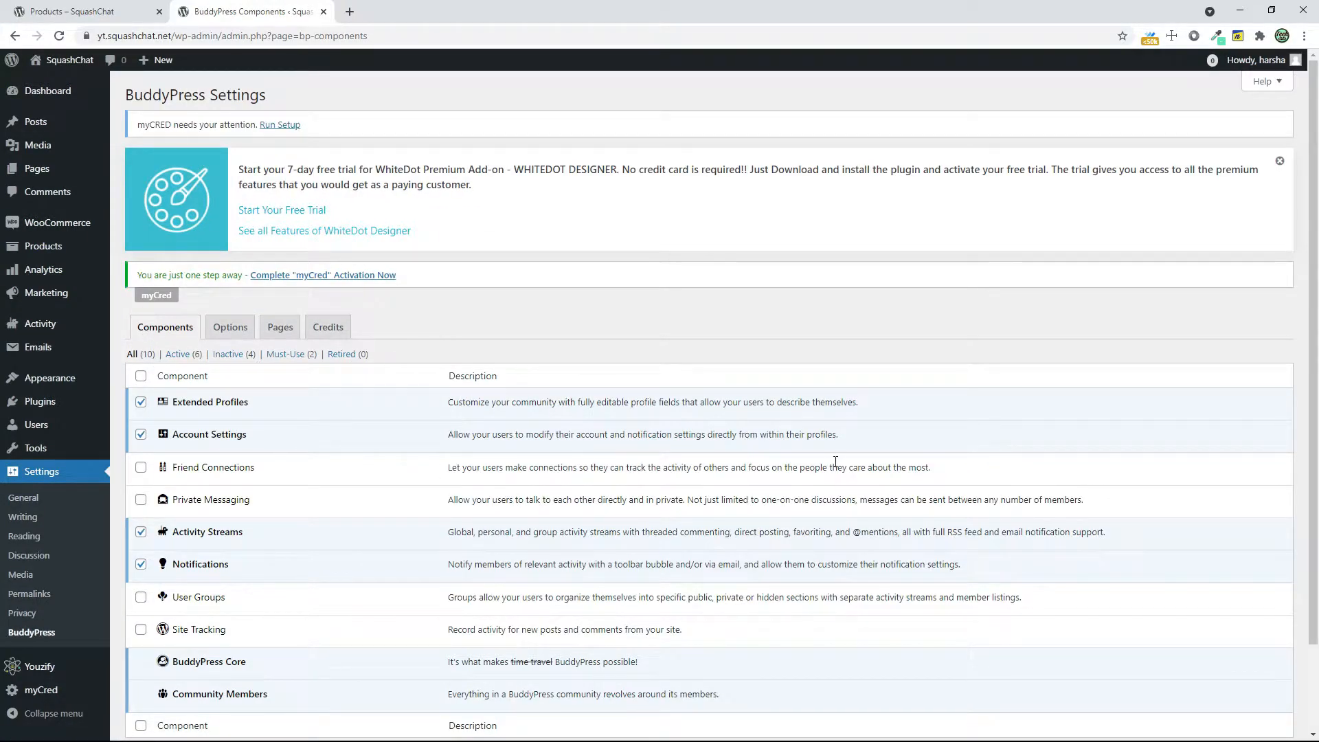
left_click(32, 633)
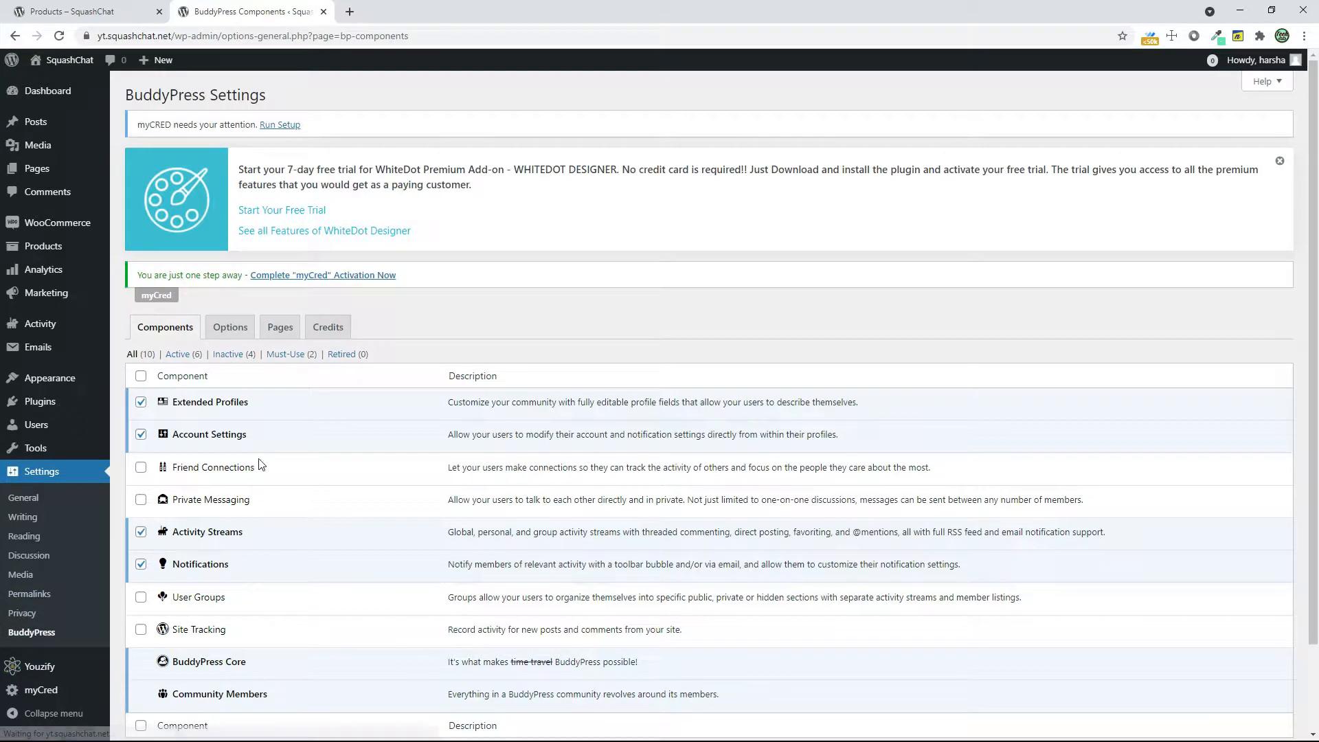
left_click(140, 468)
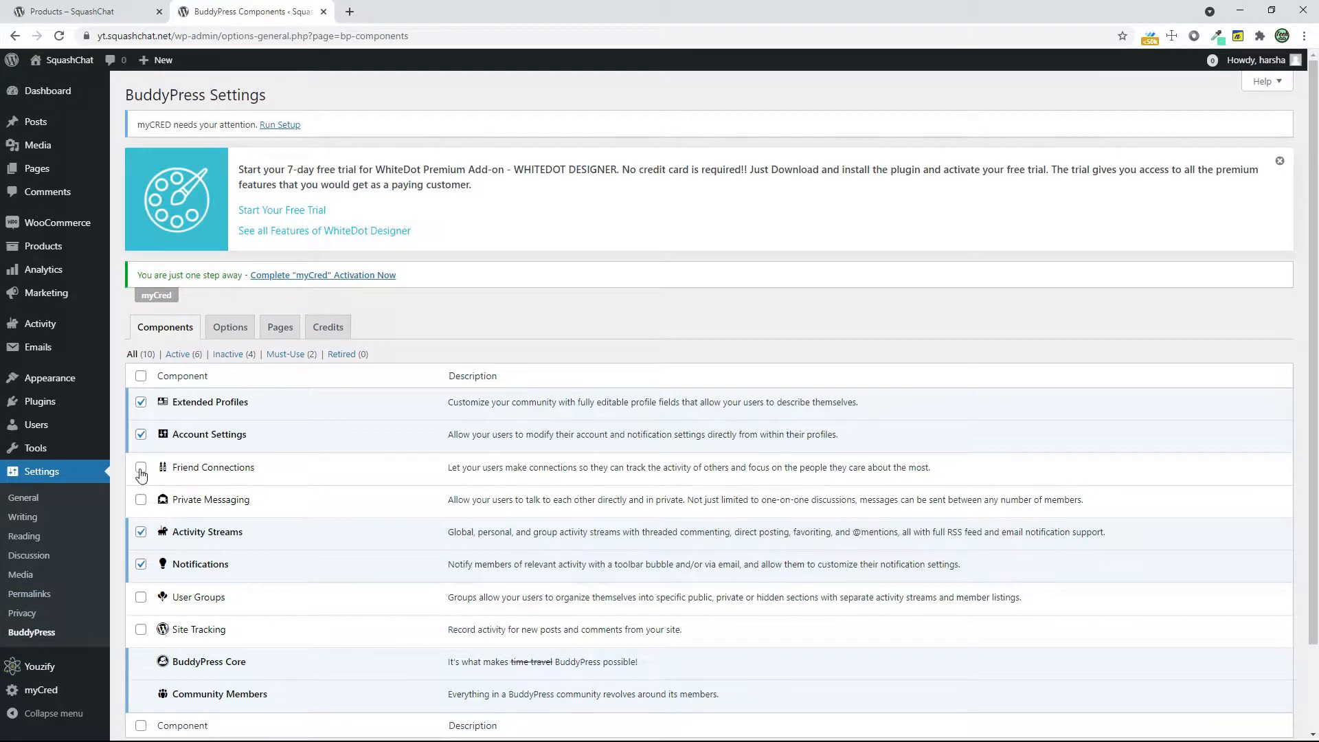
left_click(142, 500)
scroll(370, 509, "down", 2)
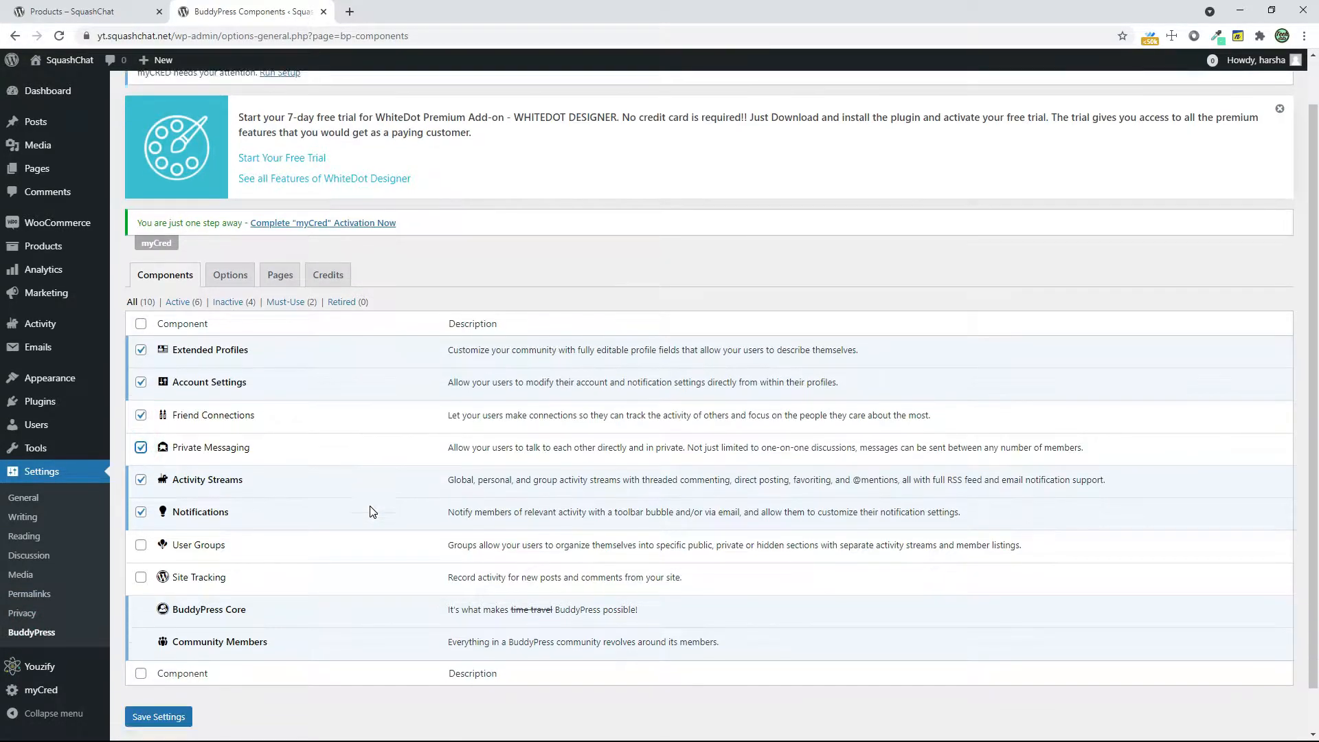
left_click(140, 497)
left_click(141, 529)
left_click(164, 669)
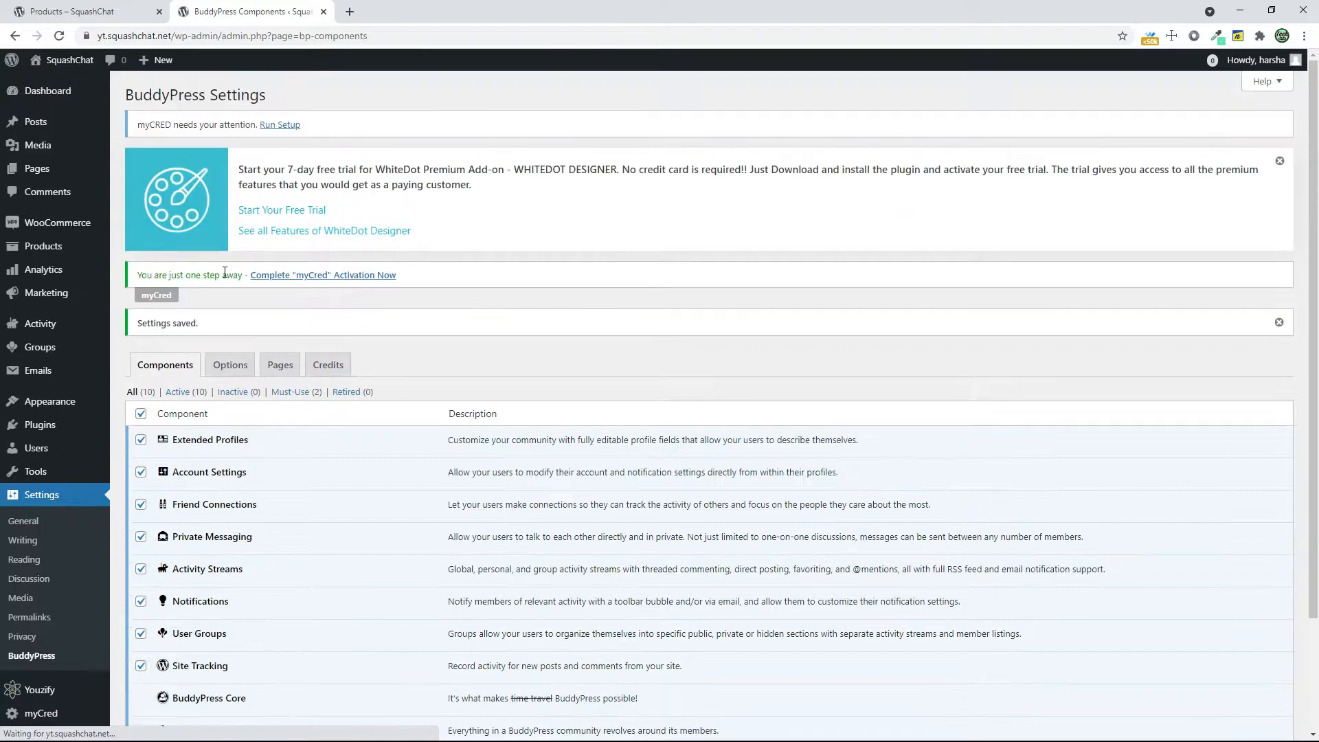
Allow activity stream commenting on posts and comments in the BuddyPress options, and reopen the directory page assignments
left_click(219, 370)
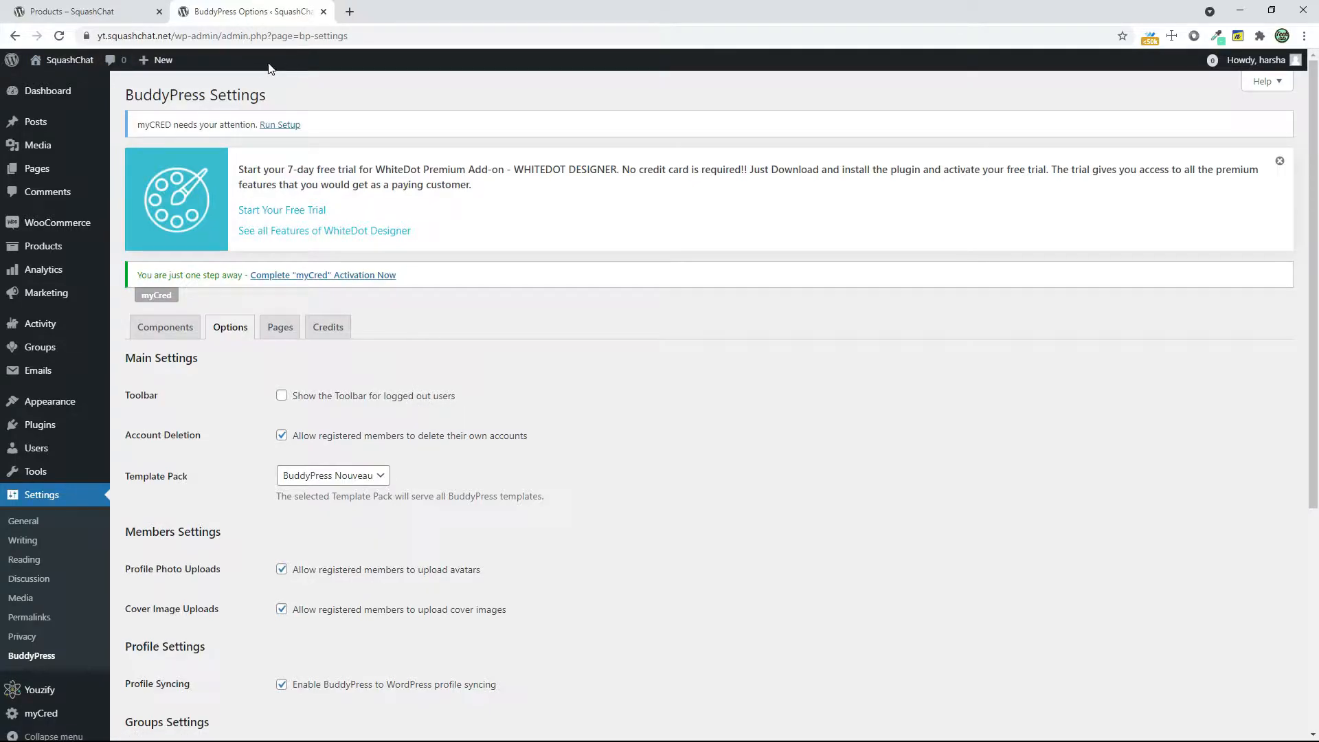
scroll(541, 510, "down", 5)
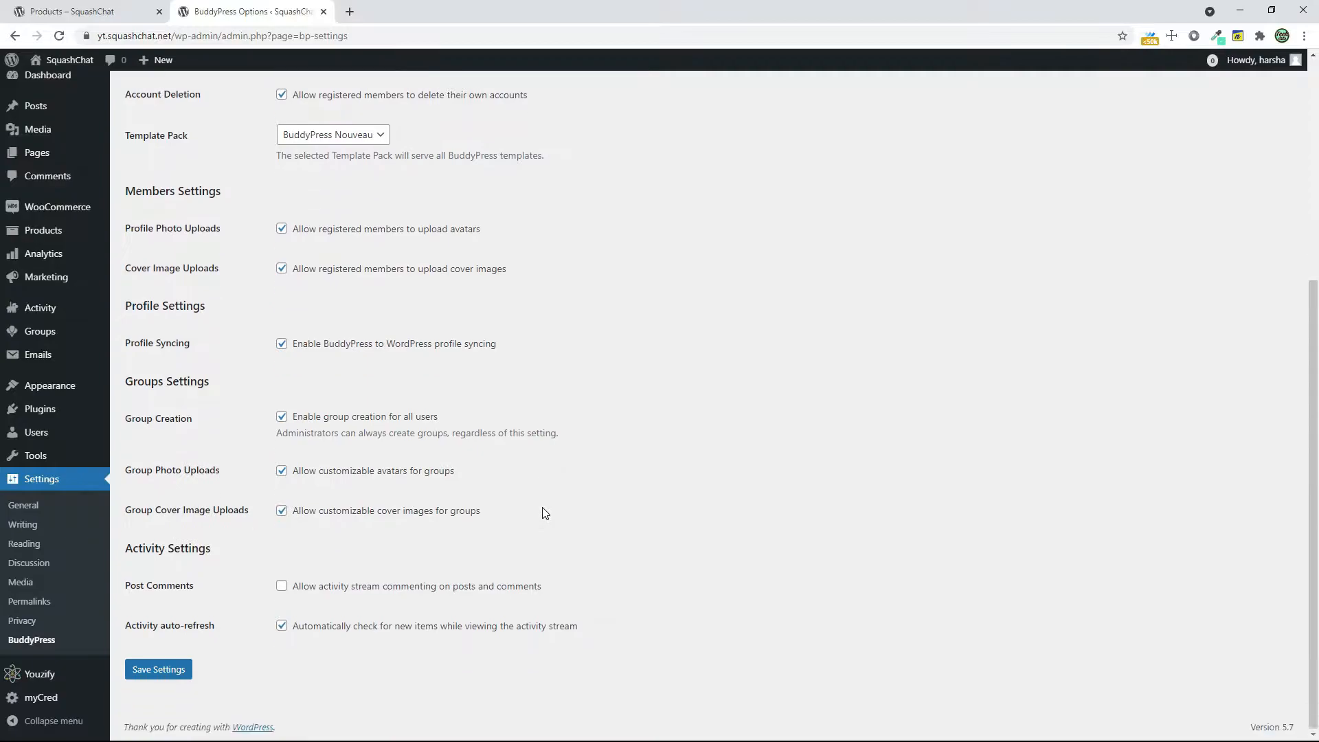
scroll(545, 513, "up", 6)
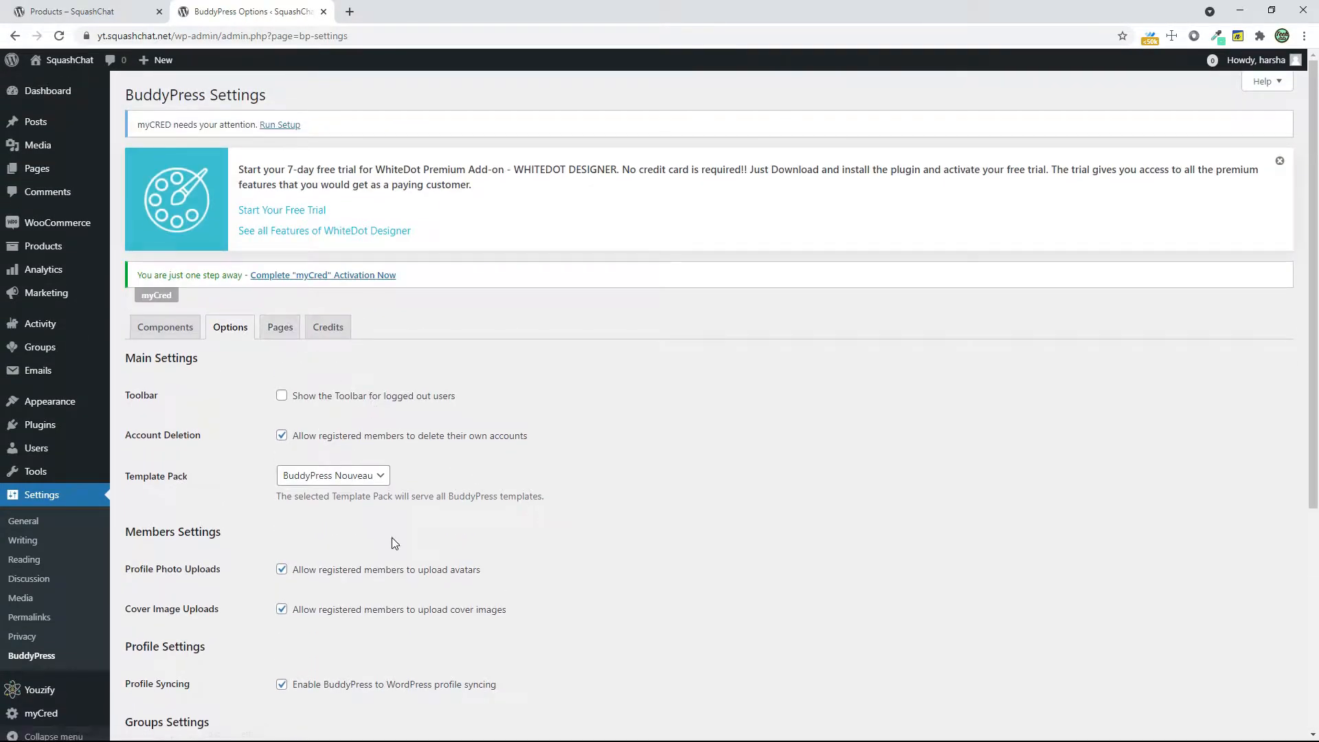
scroll(391, 538, "down", 3)
scroll(392, 537, "down", 2)
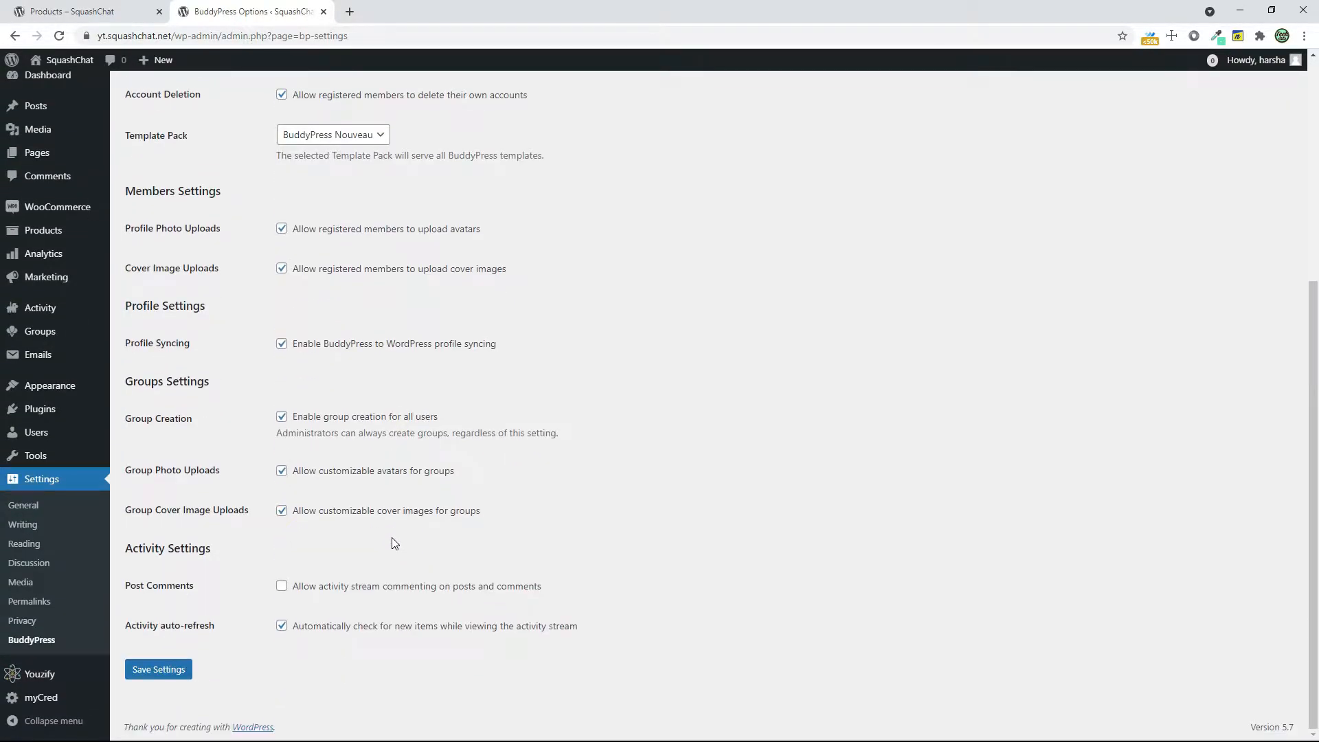
left_click(336, 592)
scroll(688, 598, "up", 3)
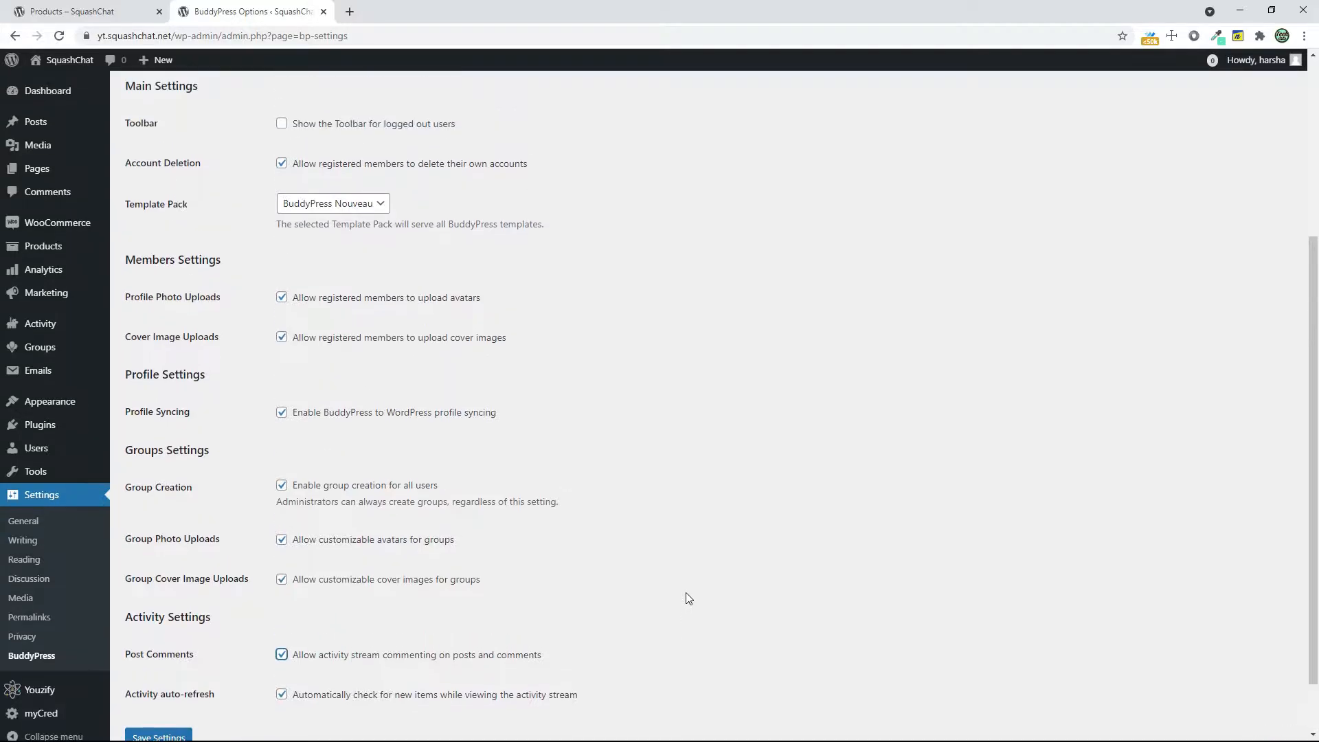
left_click(280, 200)
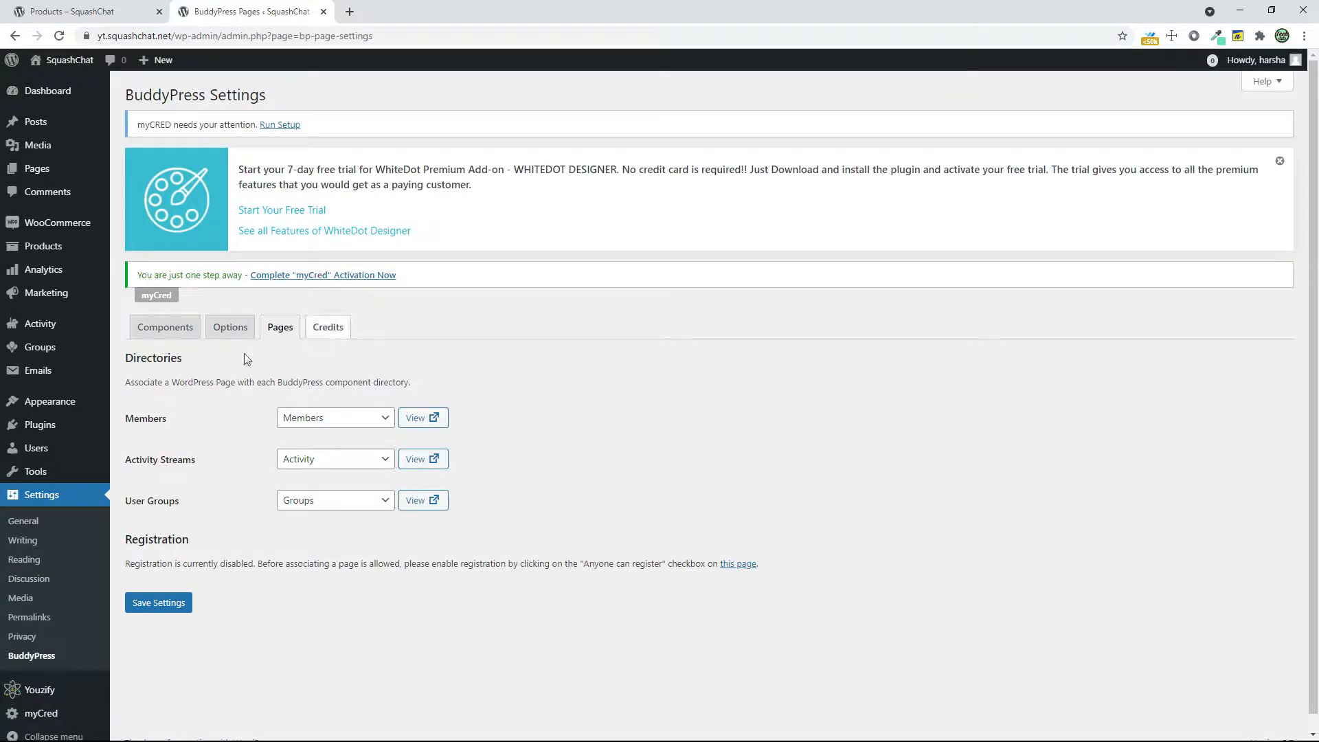
In the site's general settings, set the tagline to "Connect The World", allow anyone to register, and save the changes
left_click(18, 527)
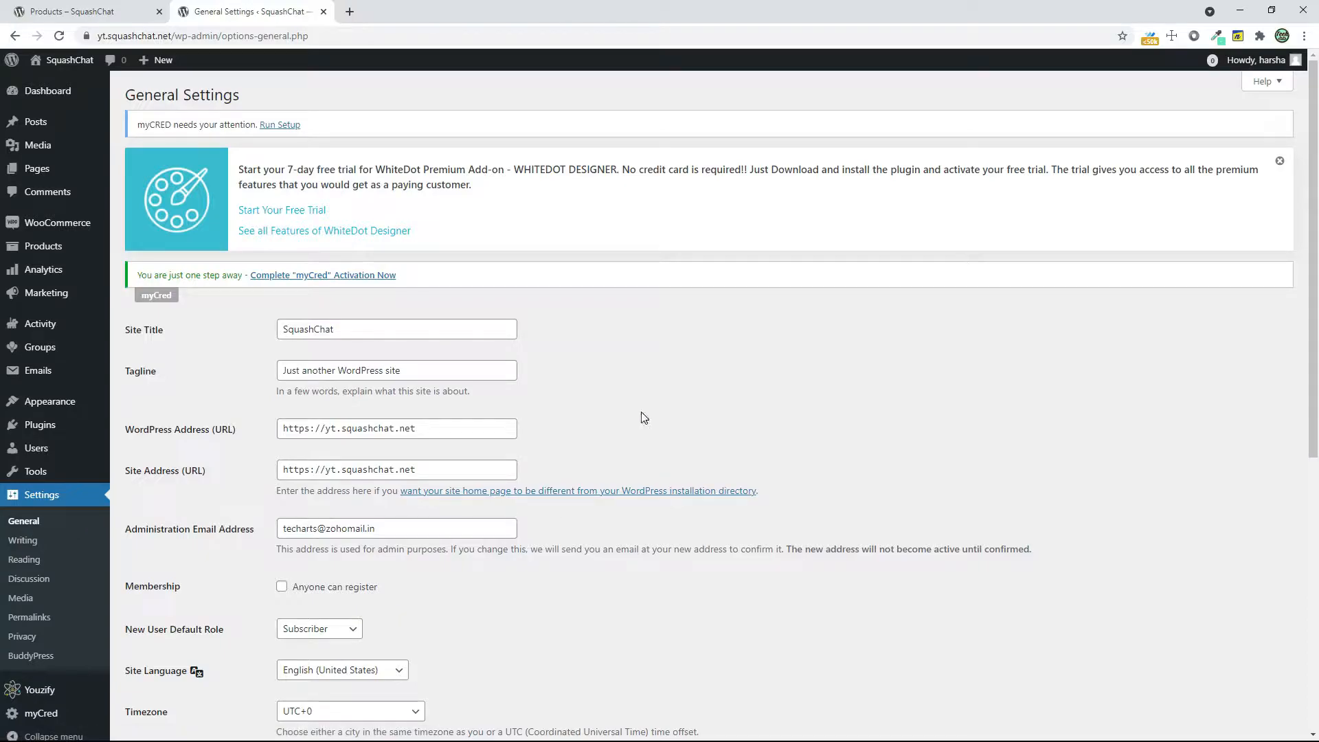
triple_click(451, 373)
mouse_move(33, 375)
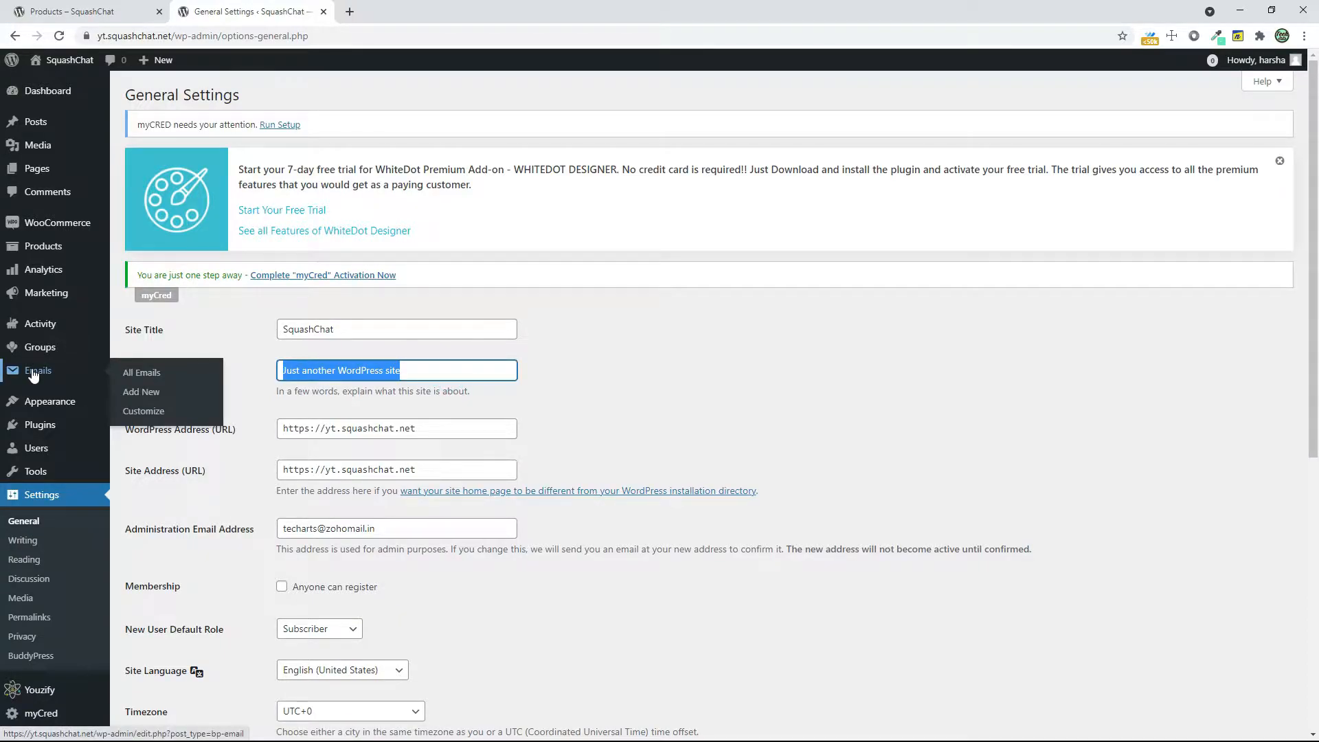
type("Conn")
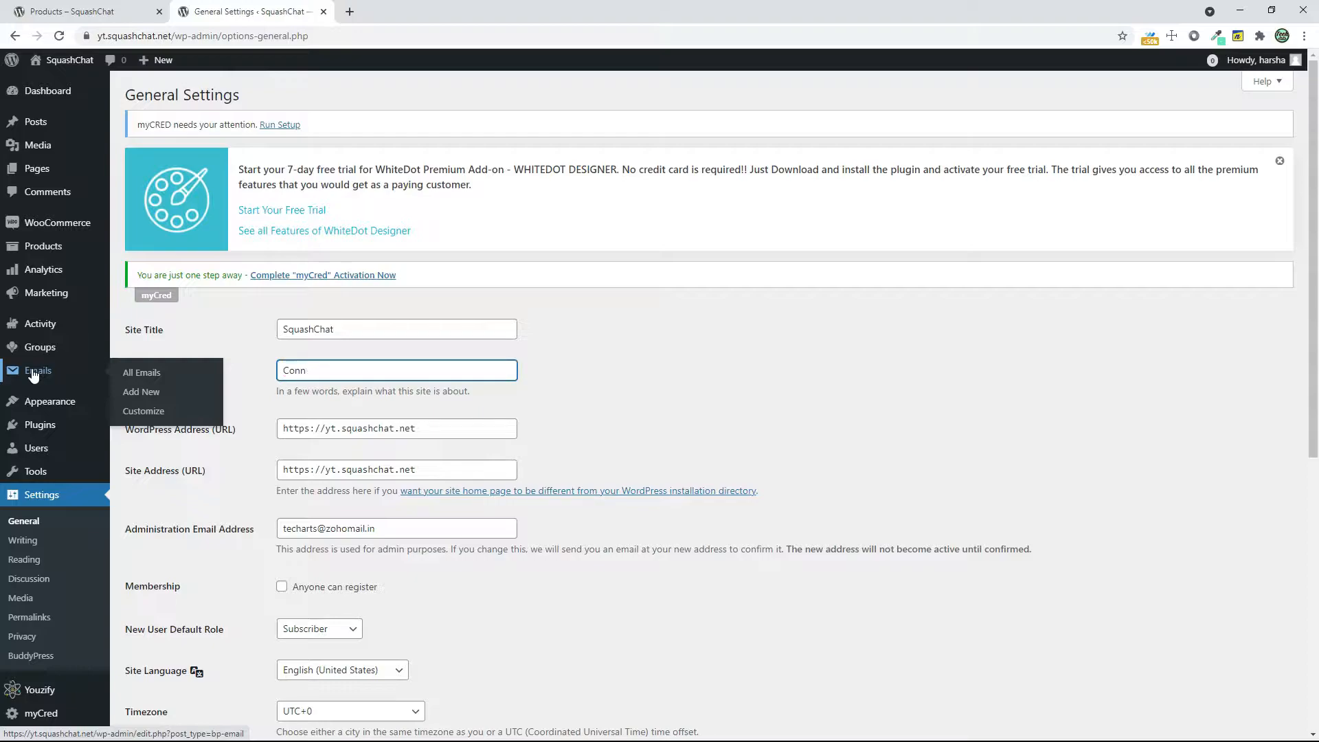
type("ect The World")
left_click(322, 587)
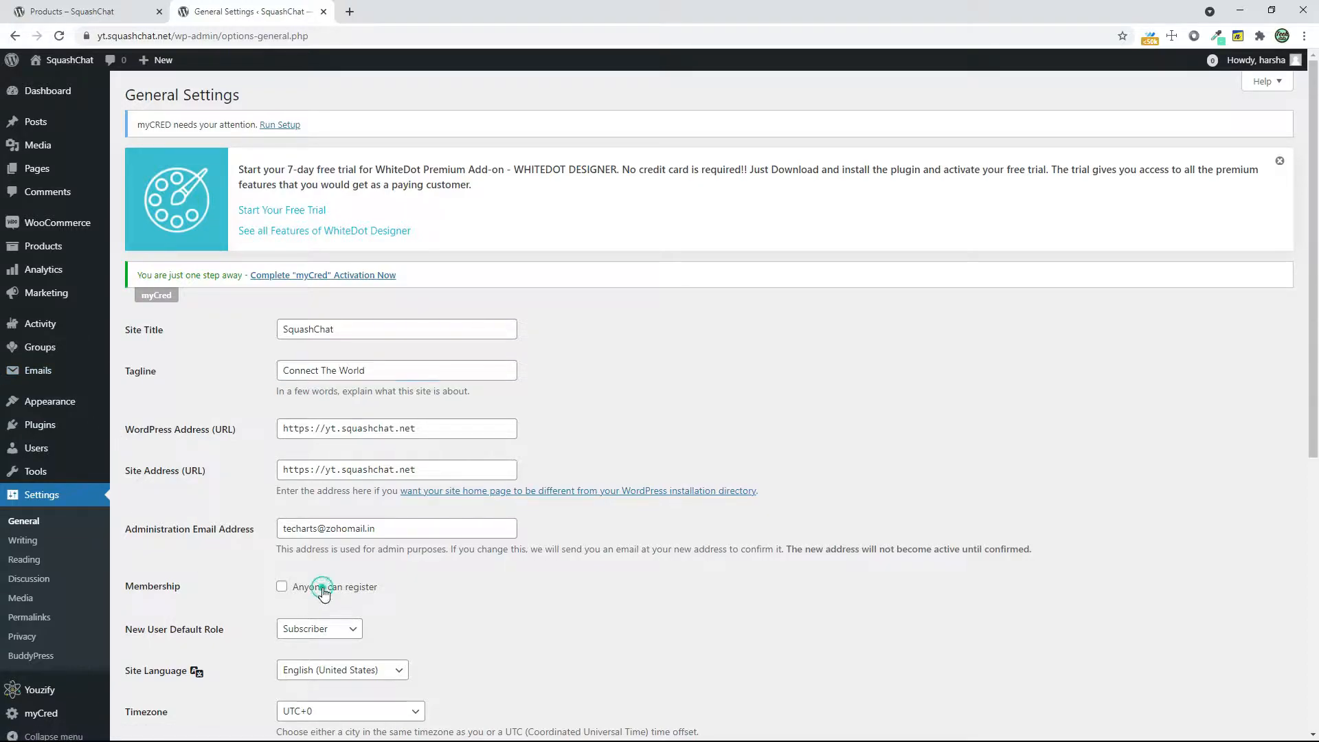
scroll(405, 406, "down", 6)
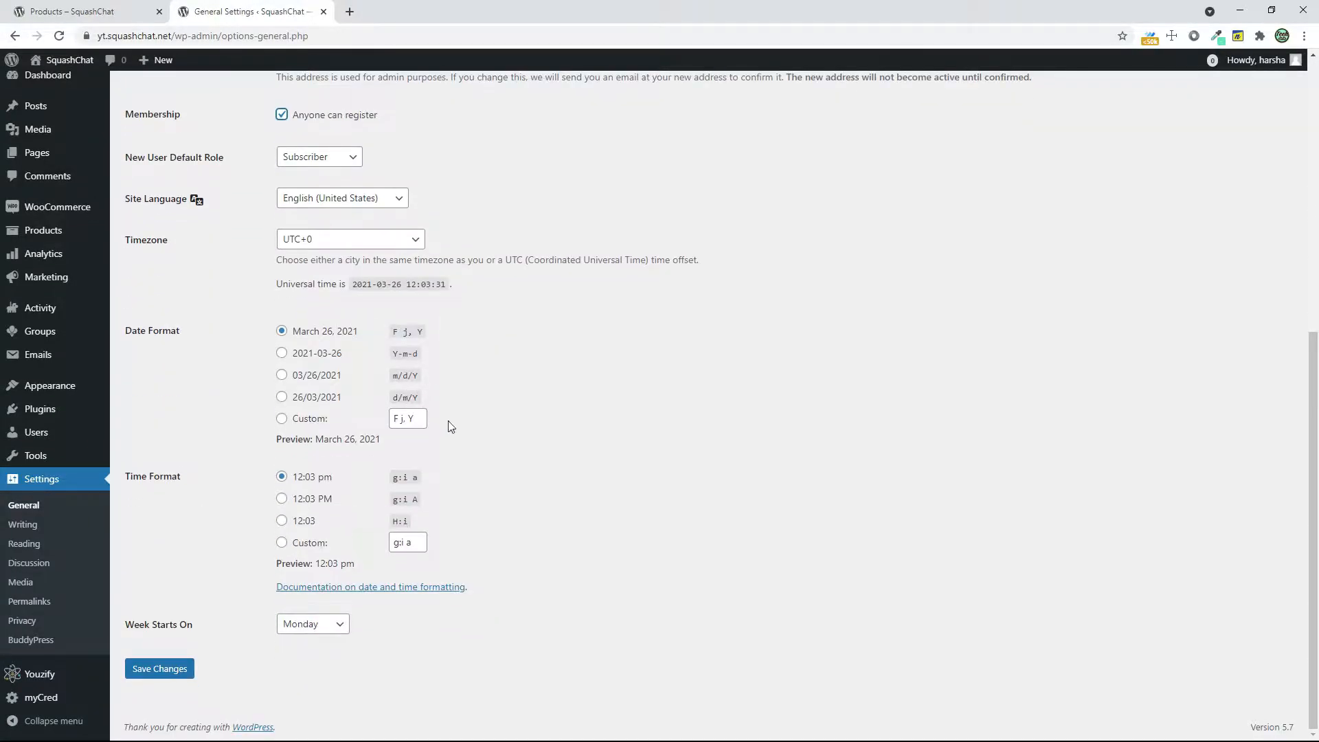
left_click(164, 671)
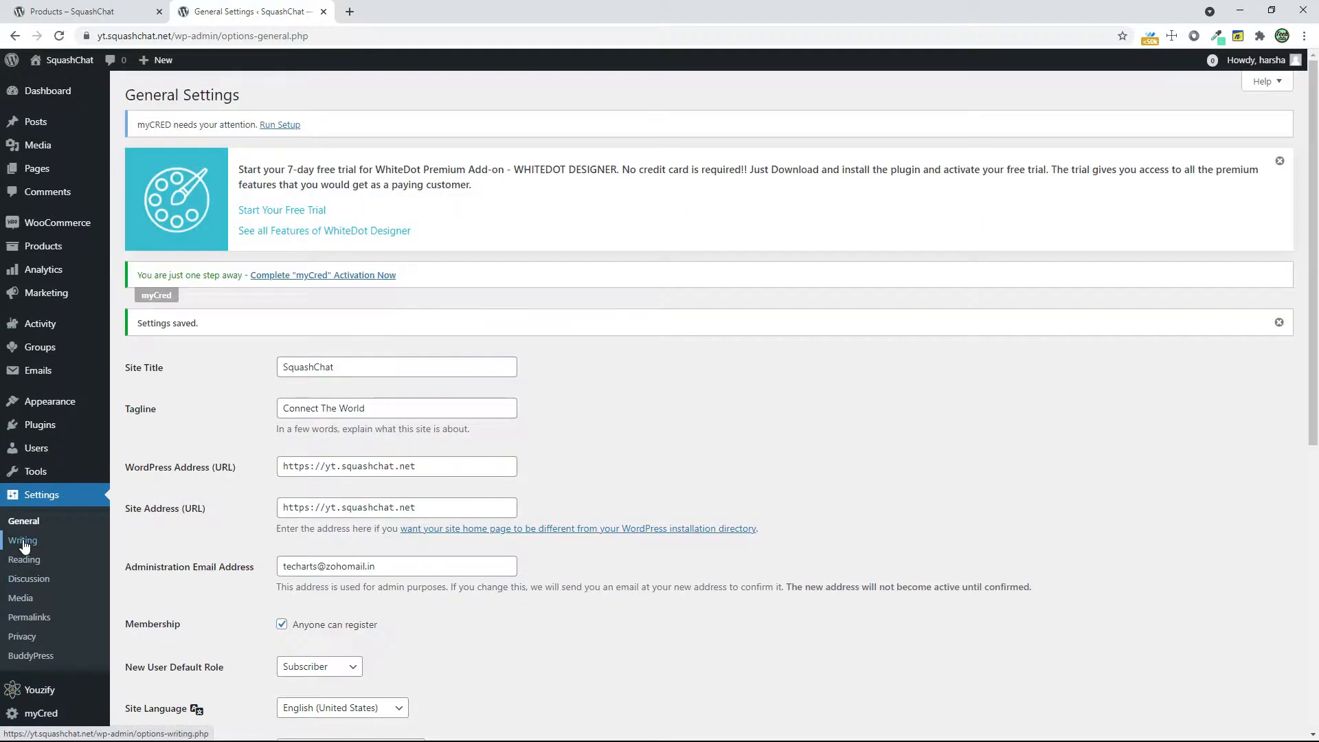
Set the site's permalink structure to Post name and save the changes
left_click(23, 542)
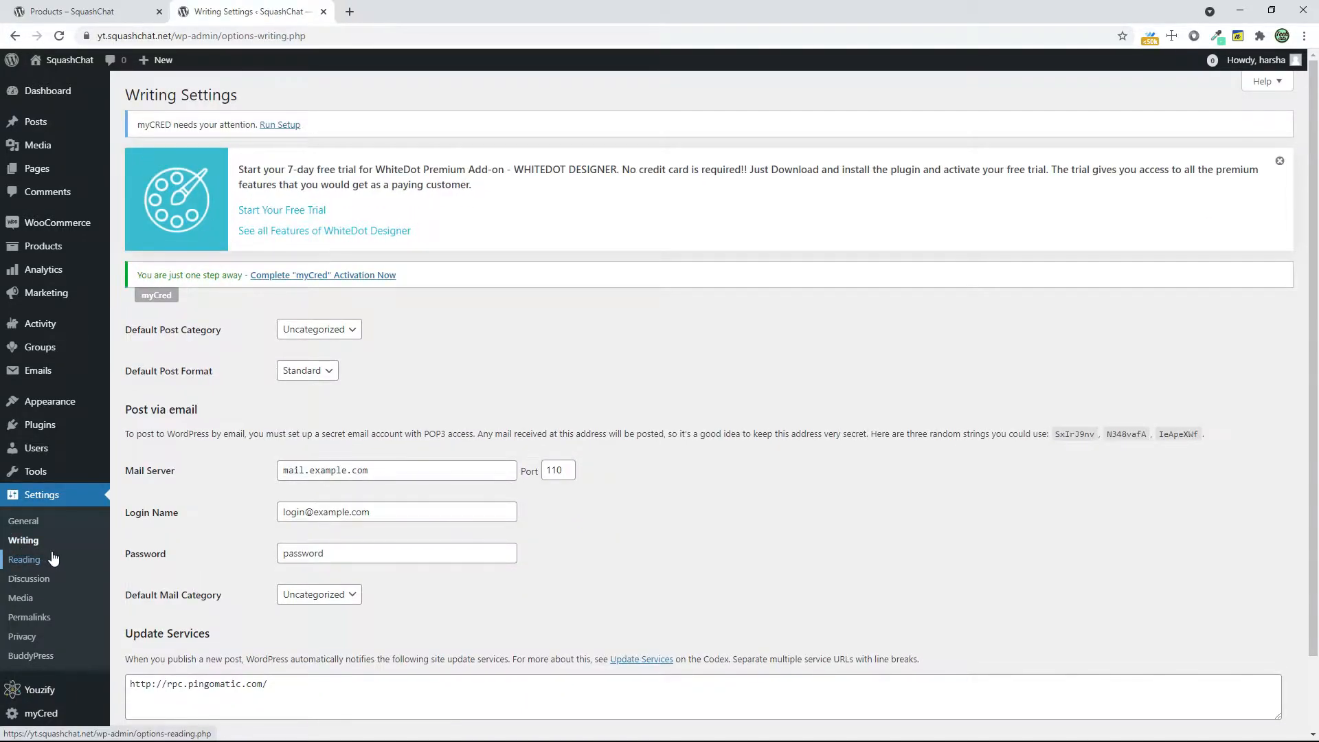
scroll(50, 555, "down", 2)
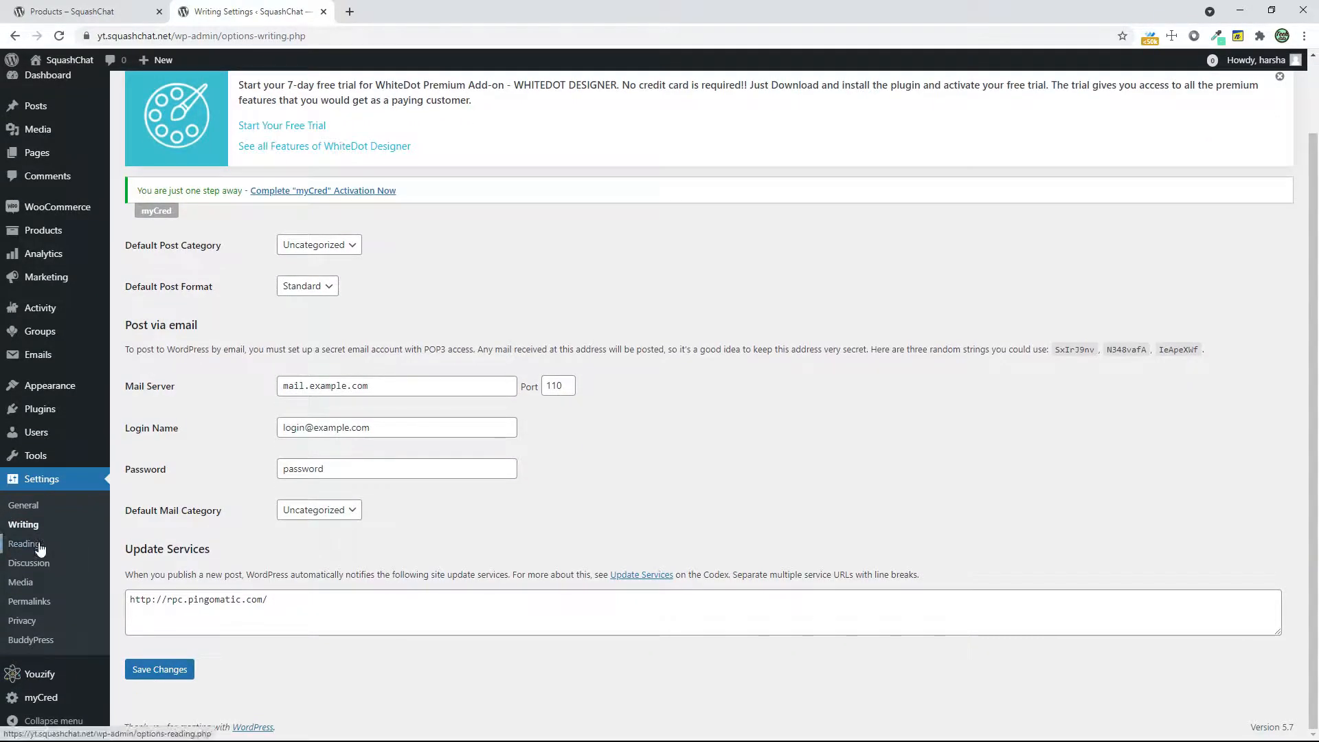
left_click(35, 602)
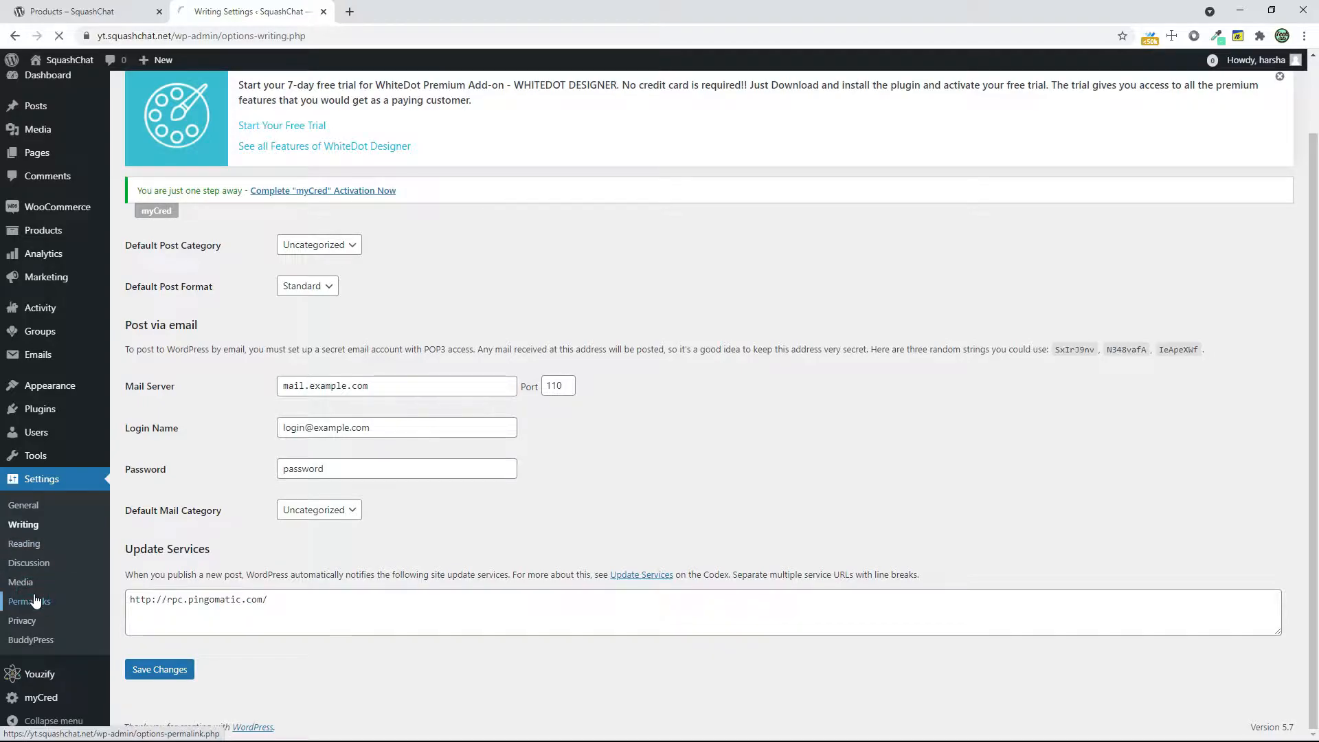
left_click(152, 543)
scroll(202, 553, "down", 7)
left_click(186, 668)
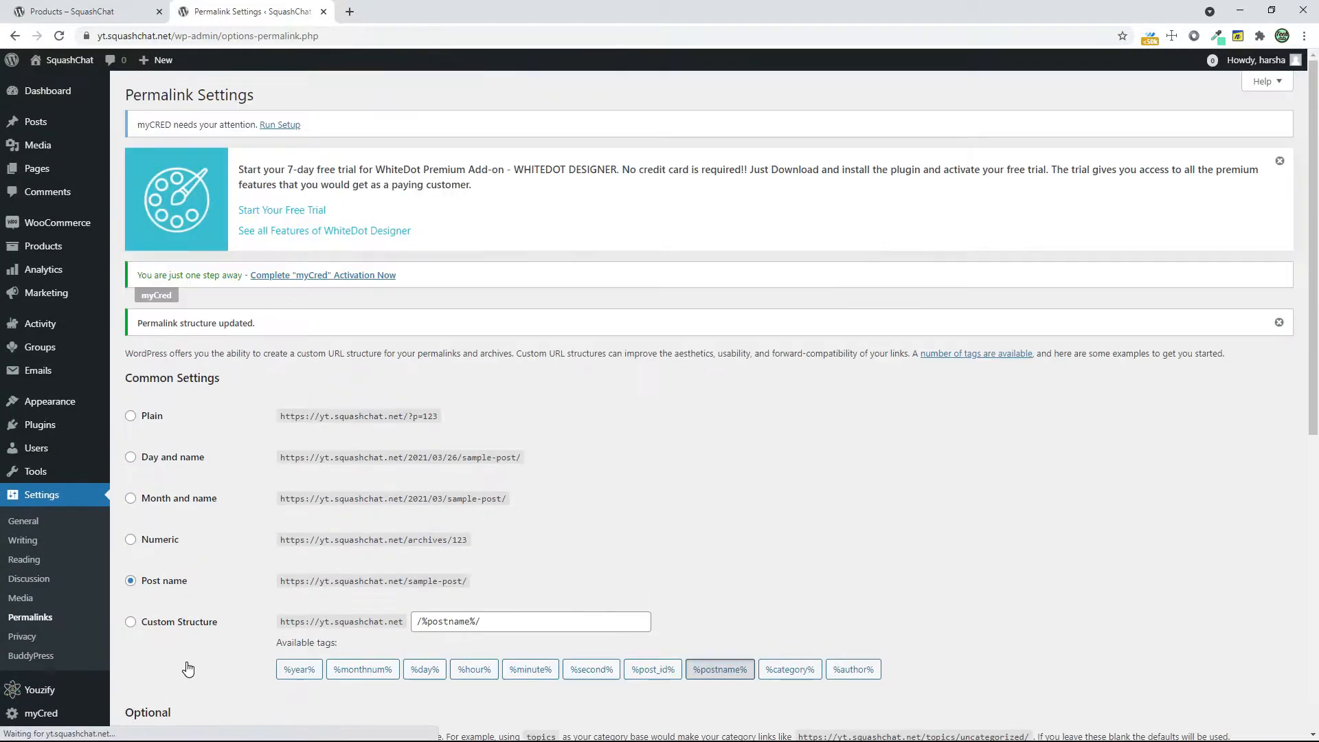
scroll(326, 648, "down", 8)
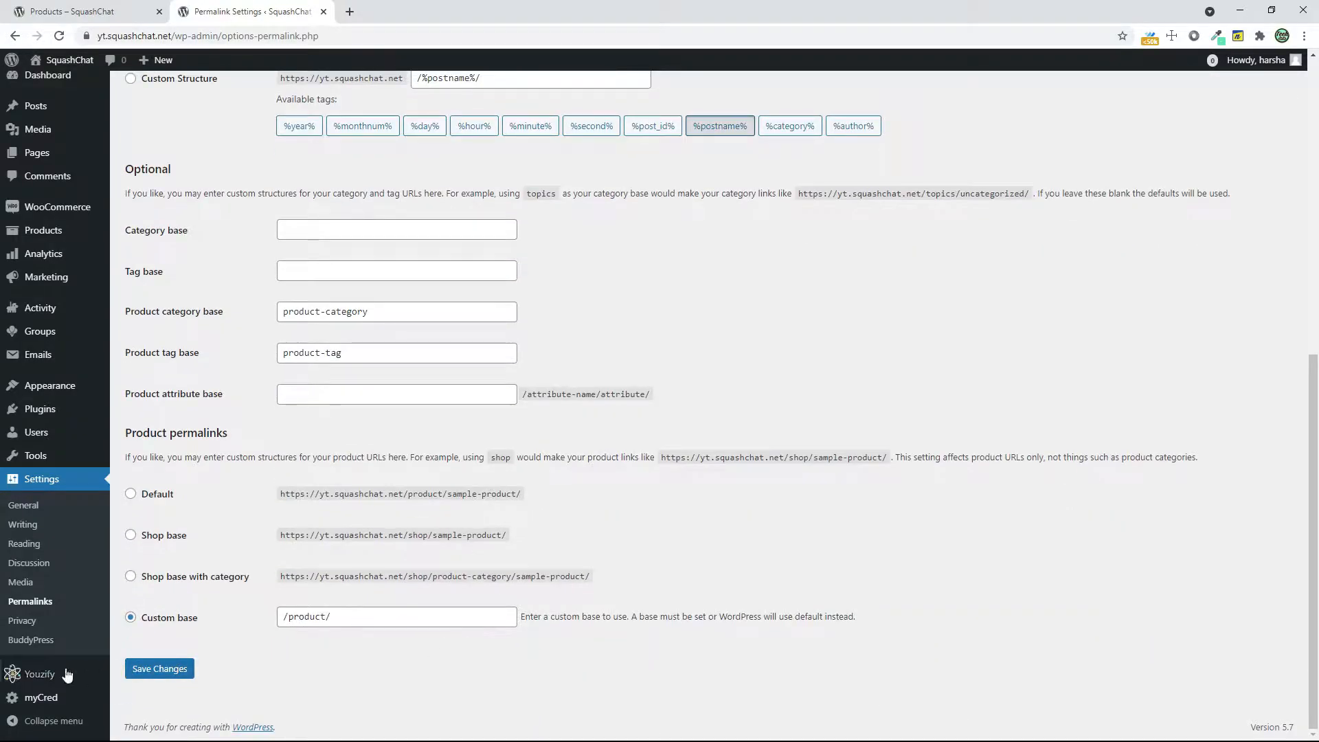
scroll(60, 456, "up", 3)
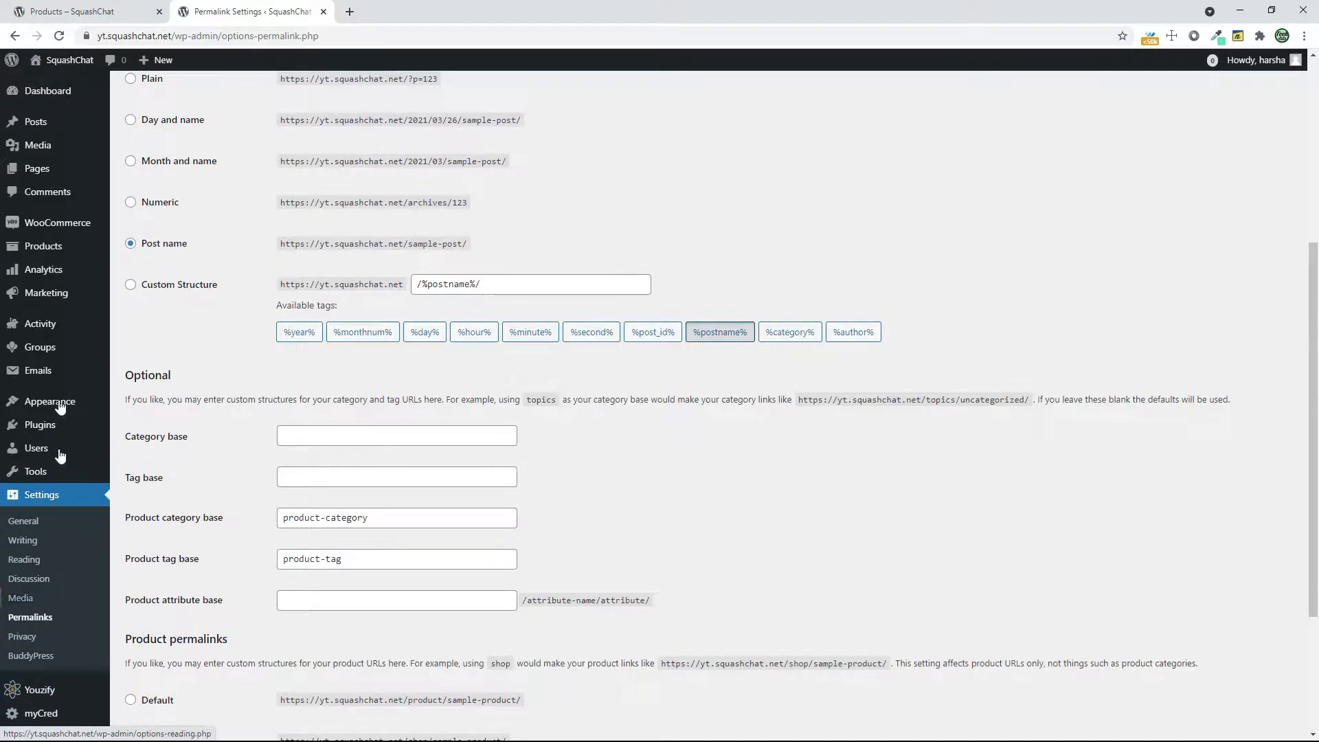
Review the list of all WordPress pages on the site, including those generated by the plugins
left_click(59, 172)
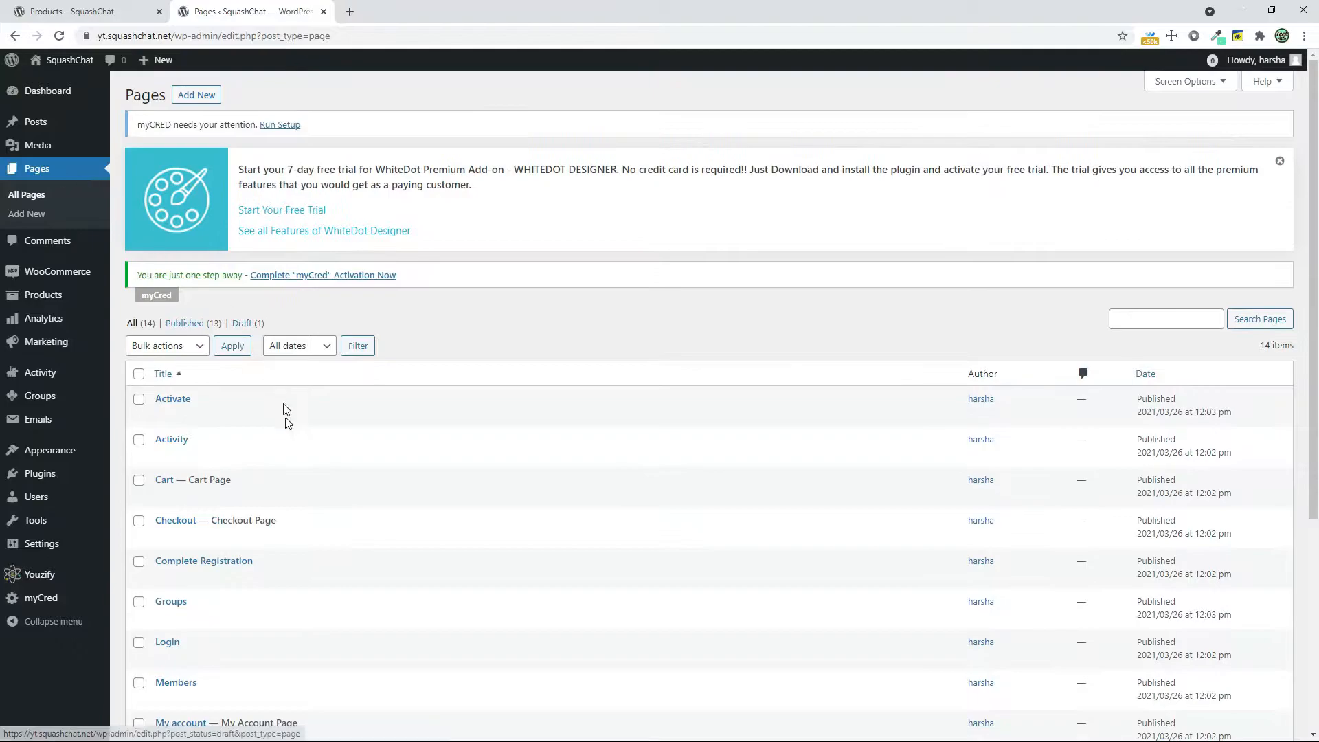
scroll(289, 440, "down", 2)
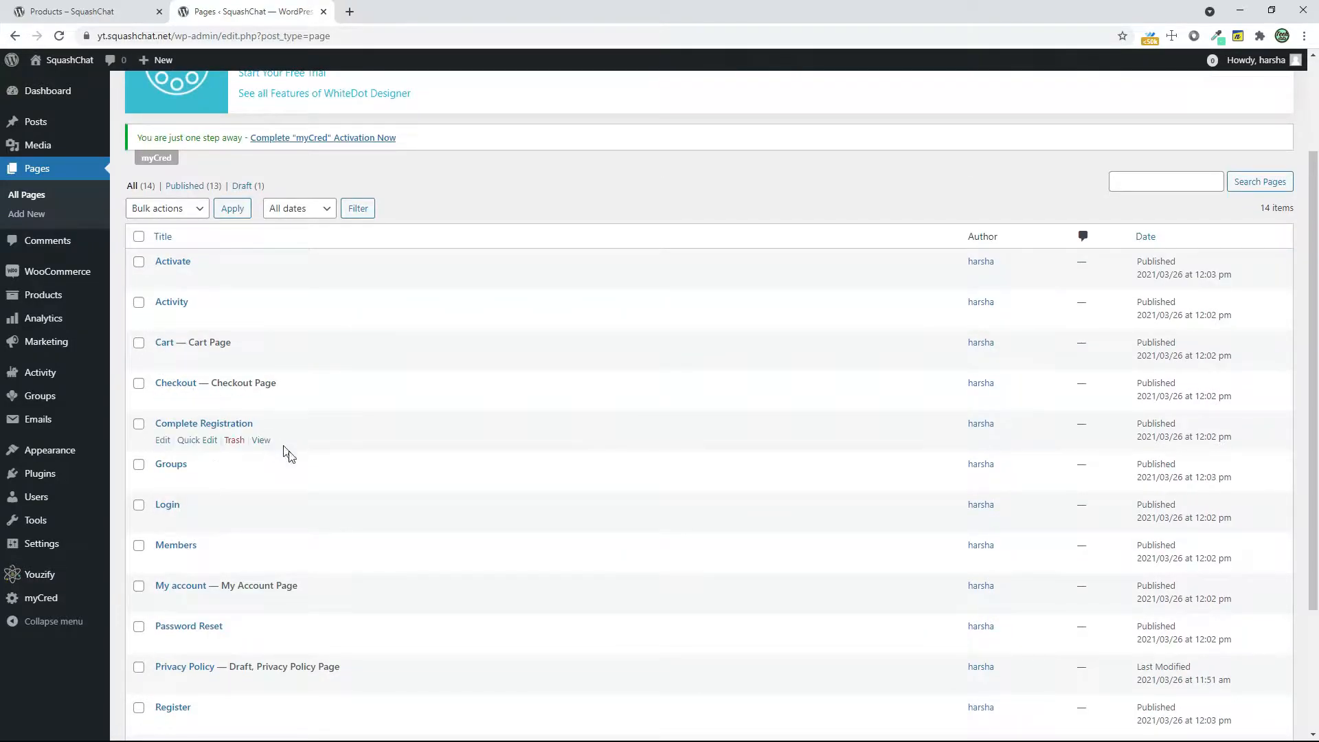
scroll(318, 564, "down", 3)
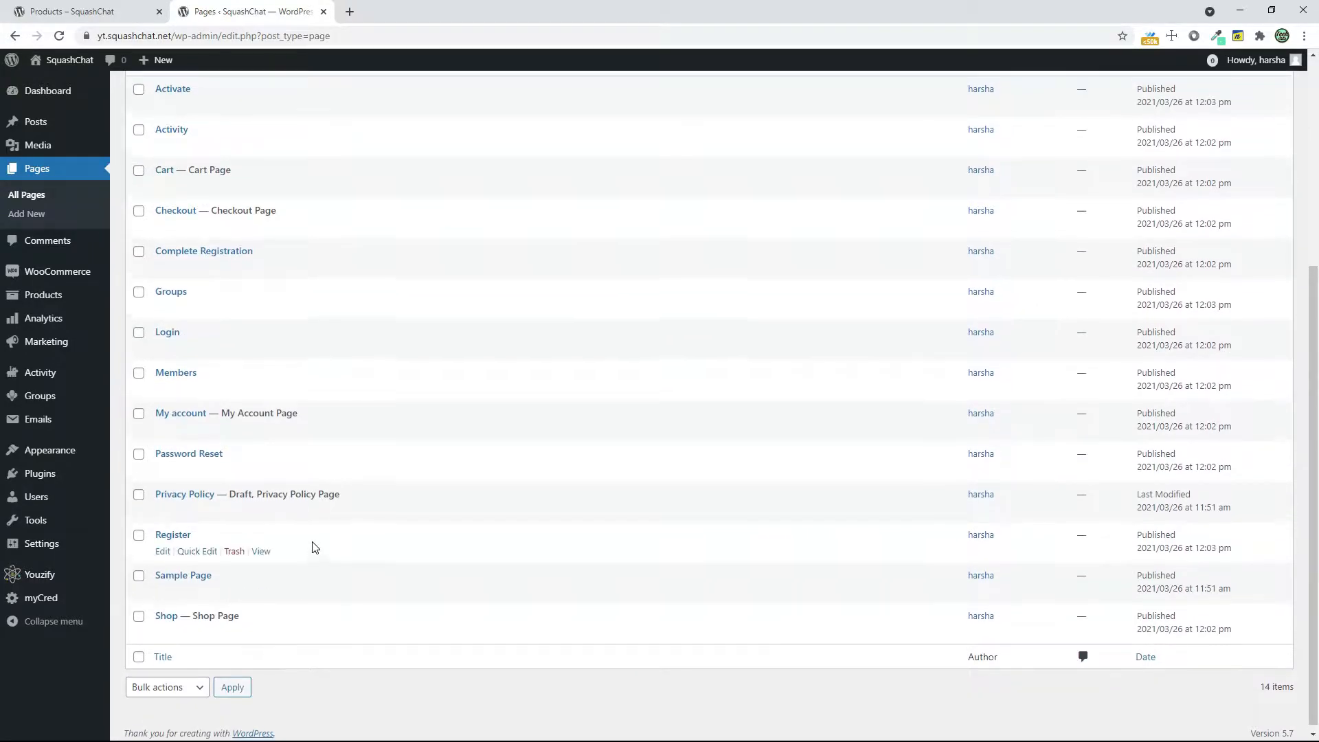
scroll(316, 550, "up", 2)
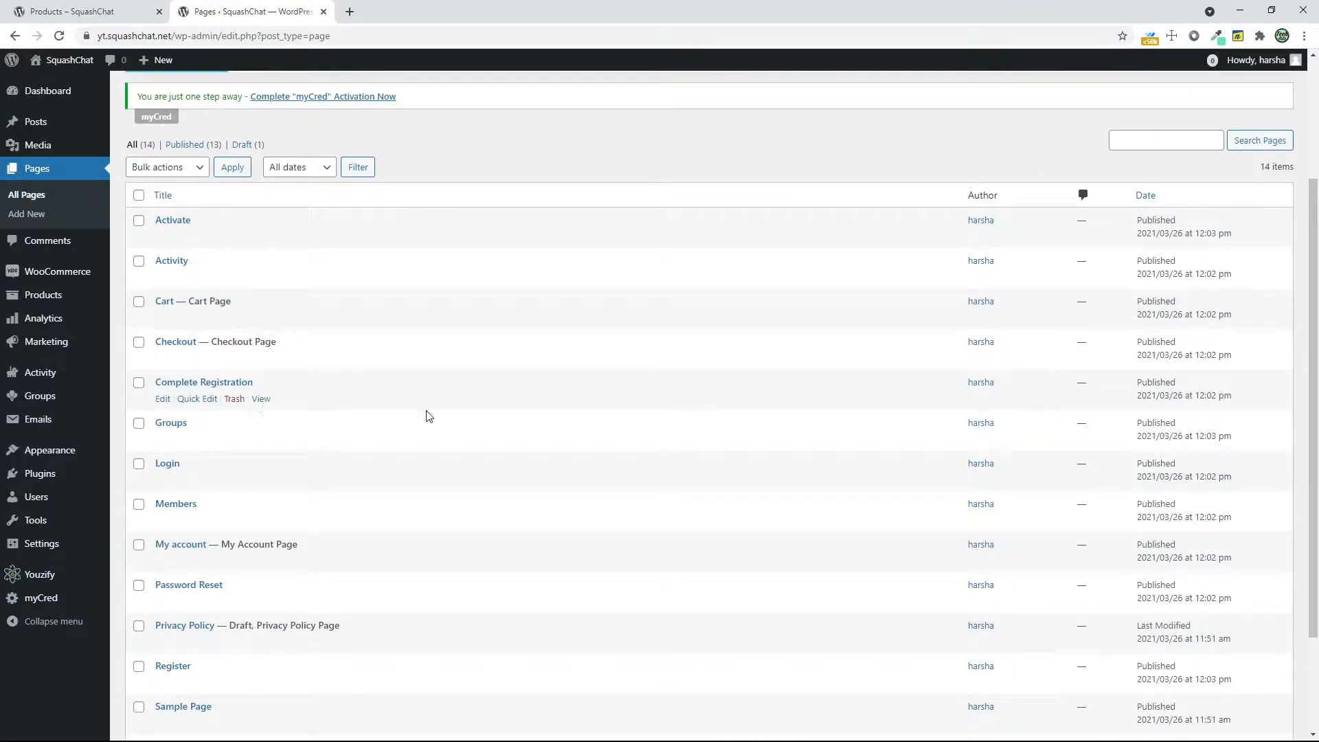
scroll(504, 601, "up", 3)
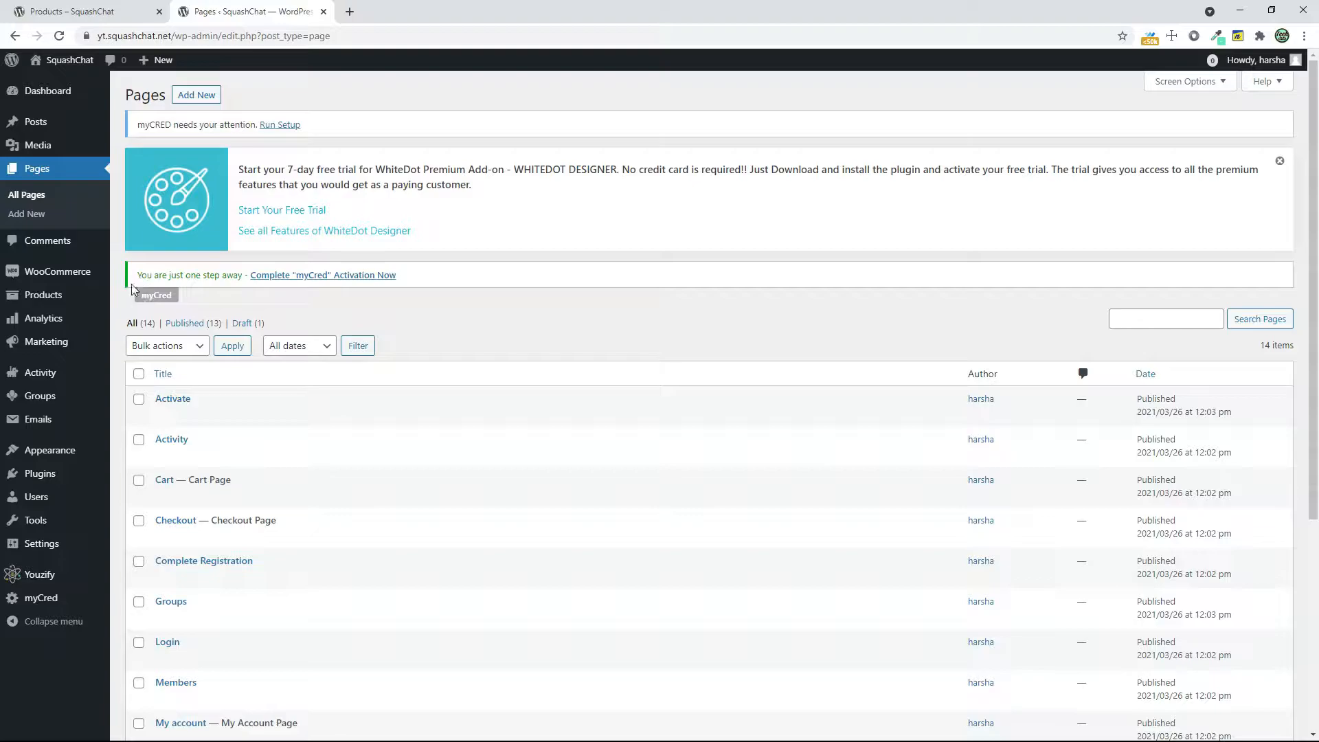
Open the live site in a new browser tab and bring up the Site Identity settings in its theme customizer
right_click(65, 88)
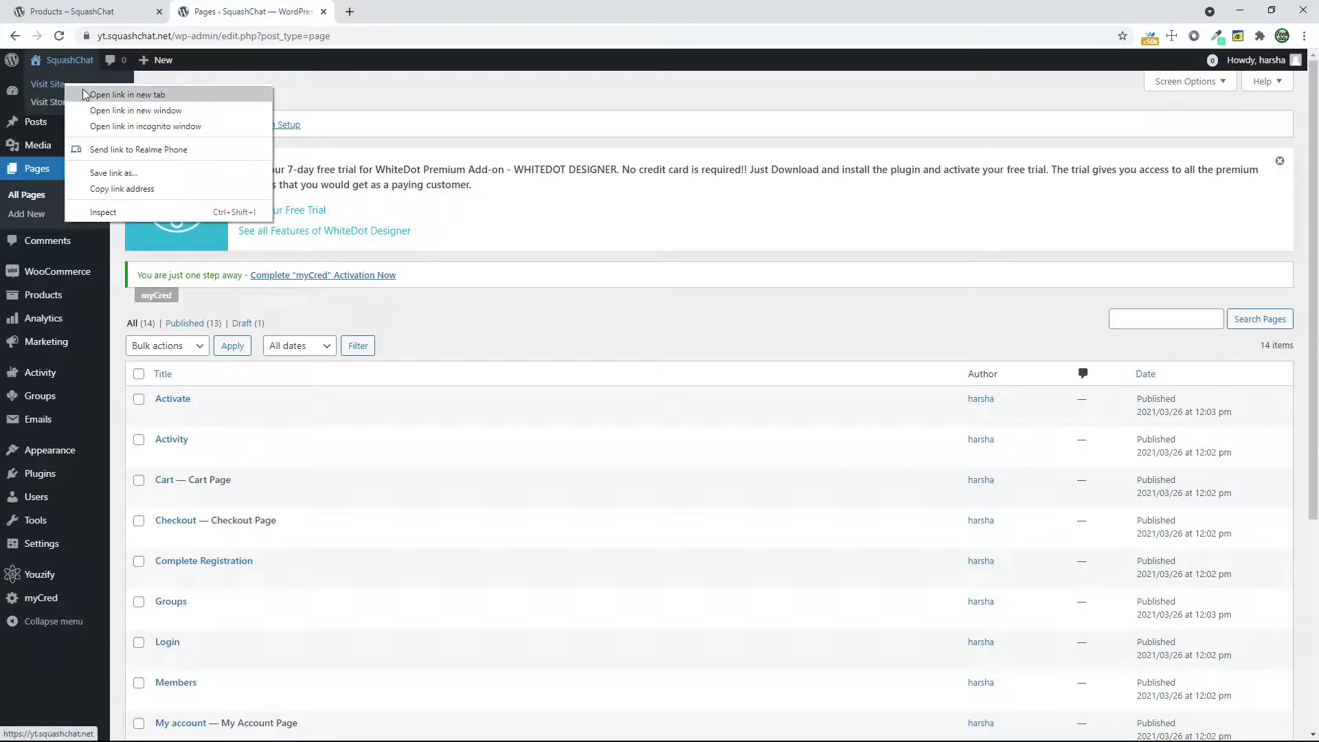
left_click(103, 97)
left_click(403, 6)
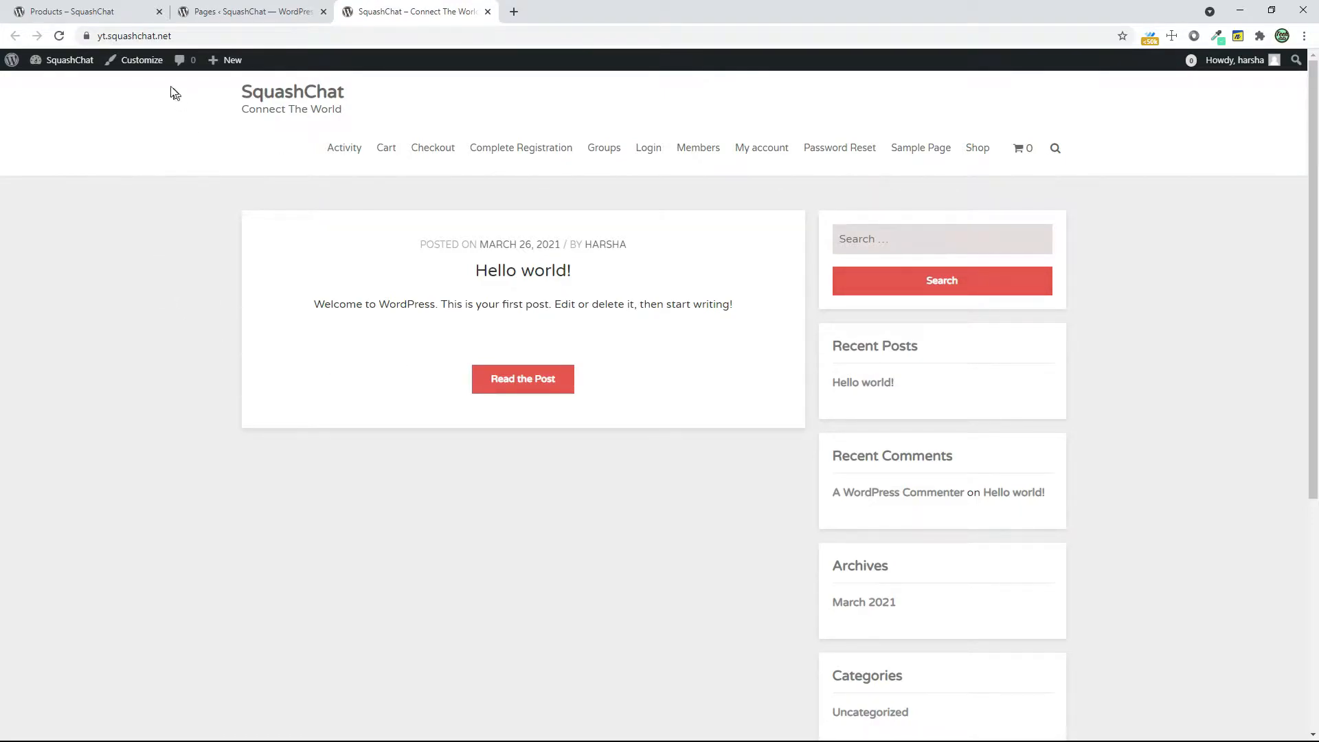
left_click(150, 67)
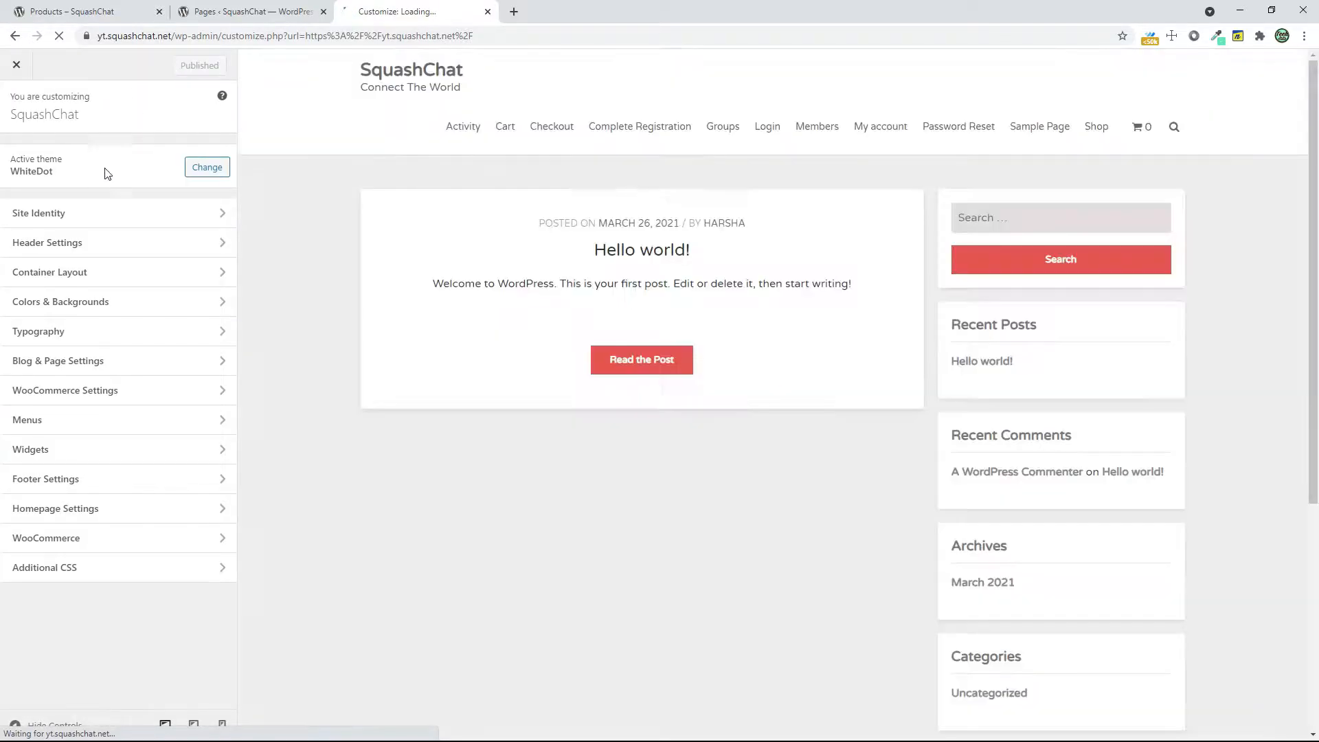
left_click(64, 221)
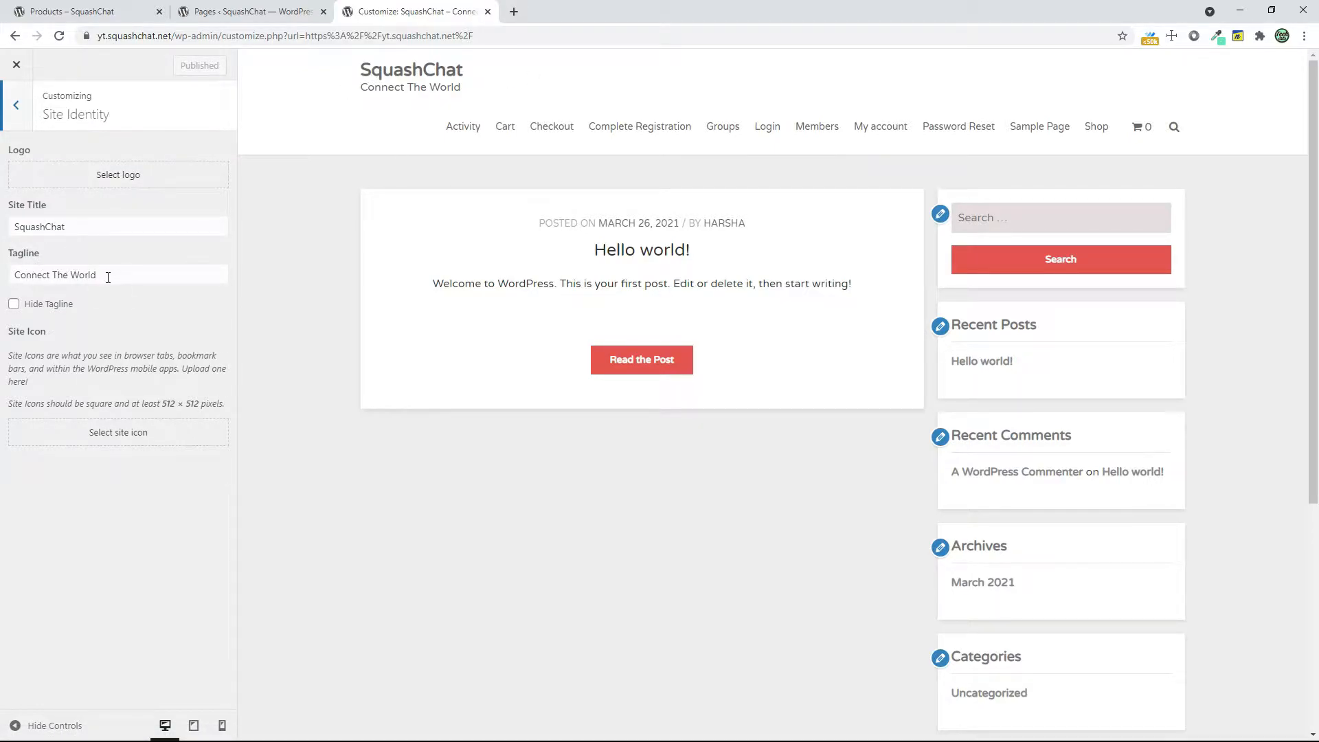
Preview the site with the tagline hidden, show the tagline again, and return to the customizer's main sections
left_click(41, 309)
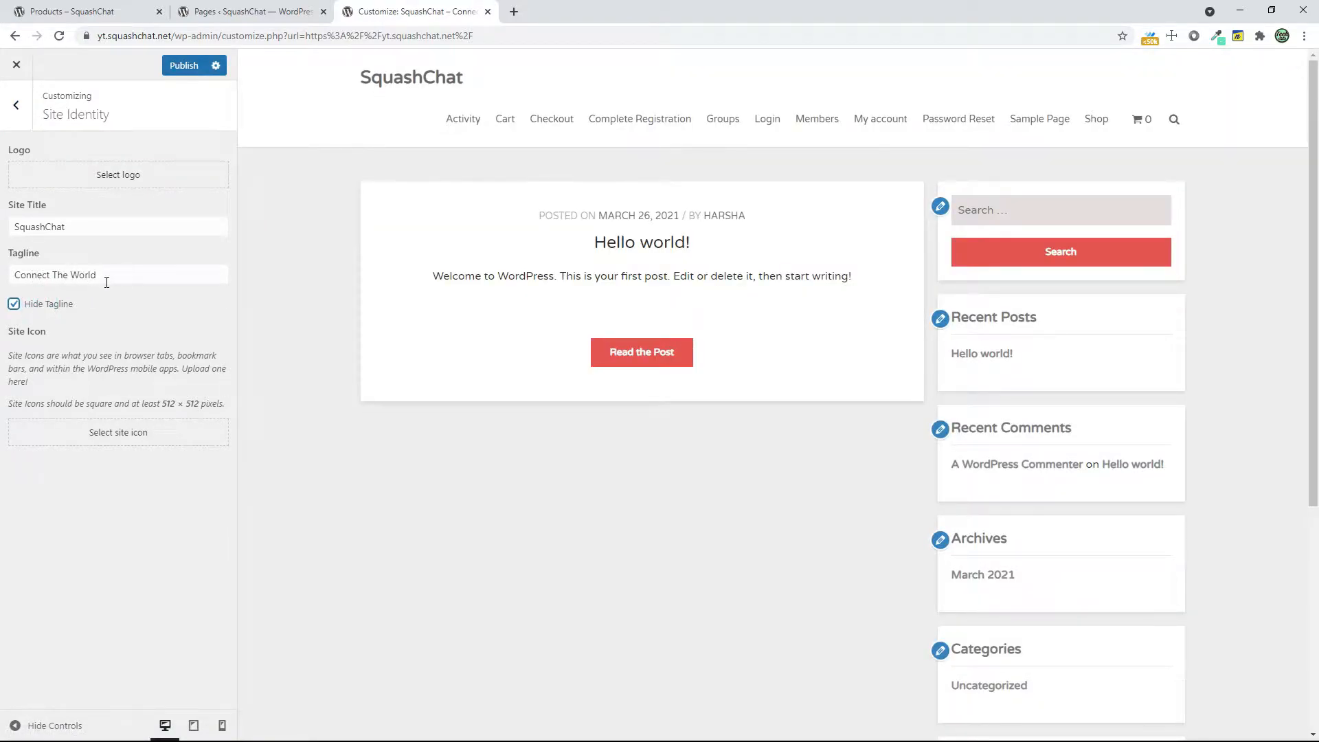
left_click(48, 309)
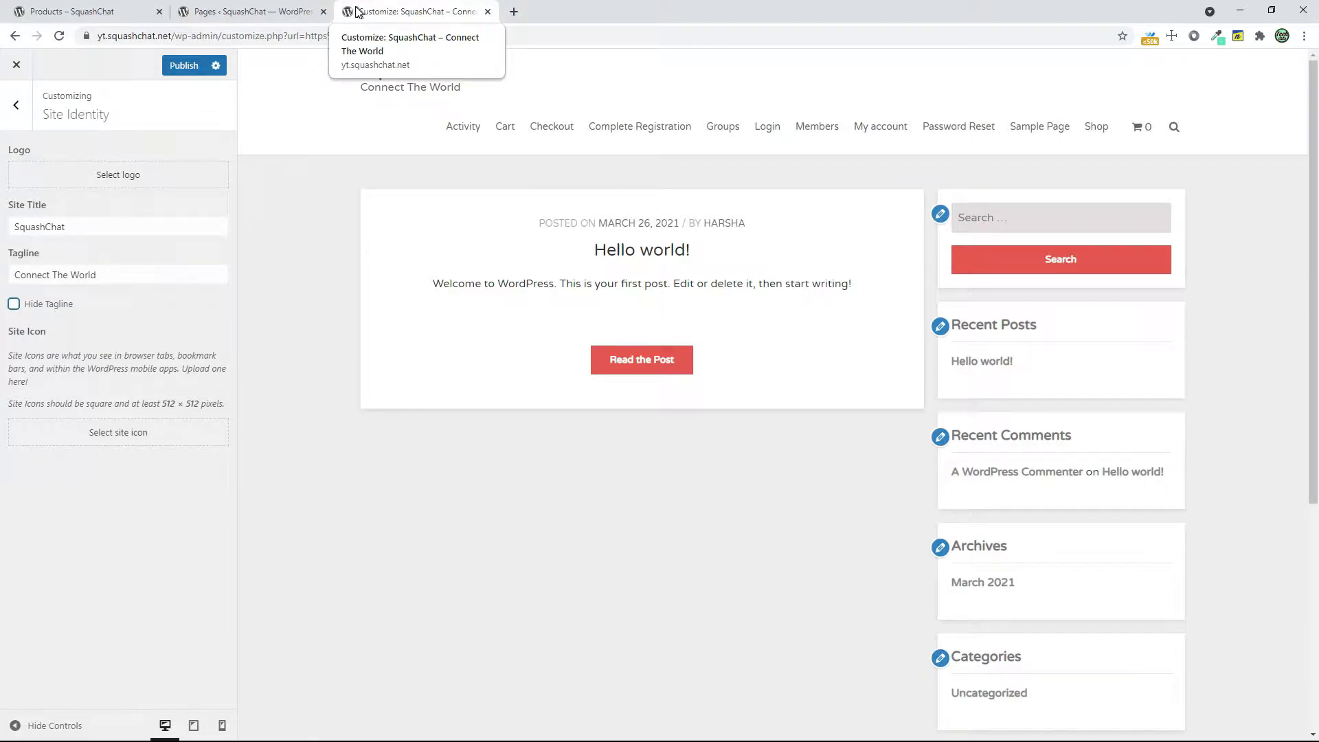
left_click(16, 106)
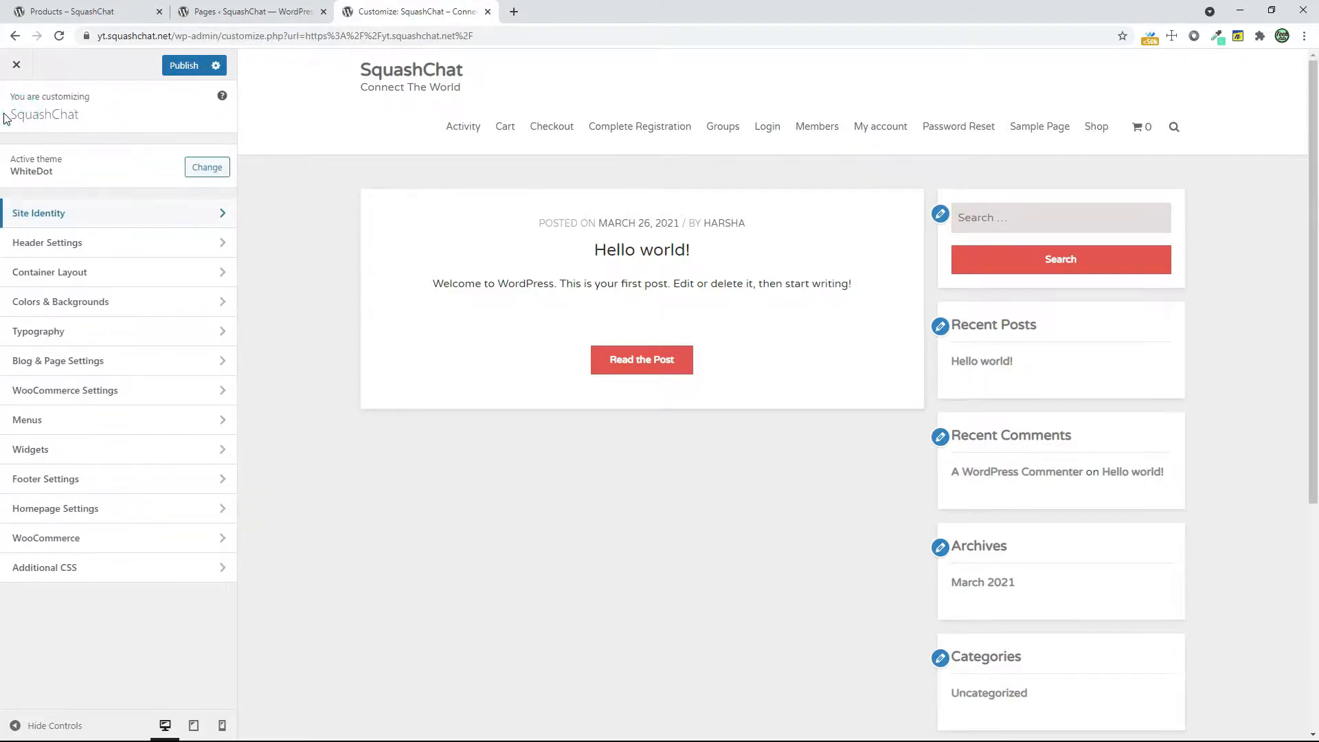
Review the Header Settings options of the WhiteDot theme in the customizer
left_click(81, 245)
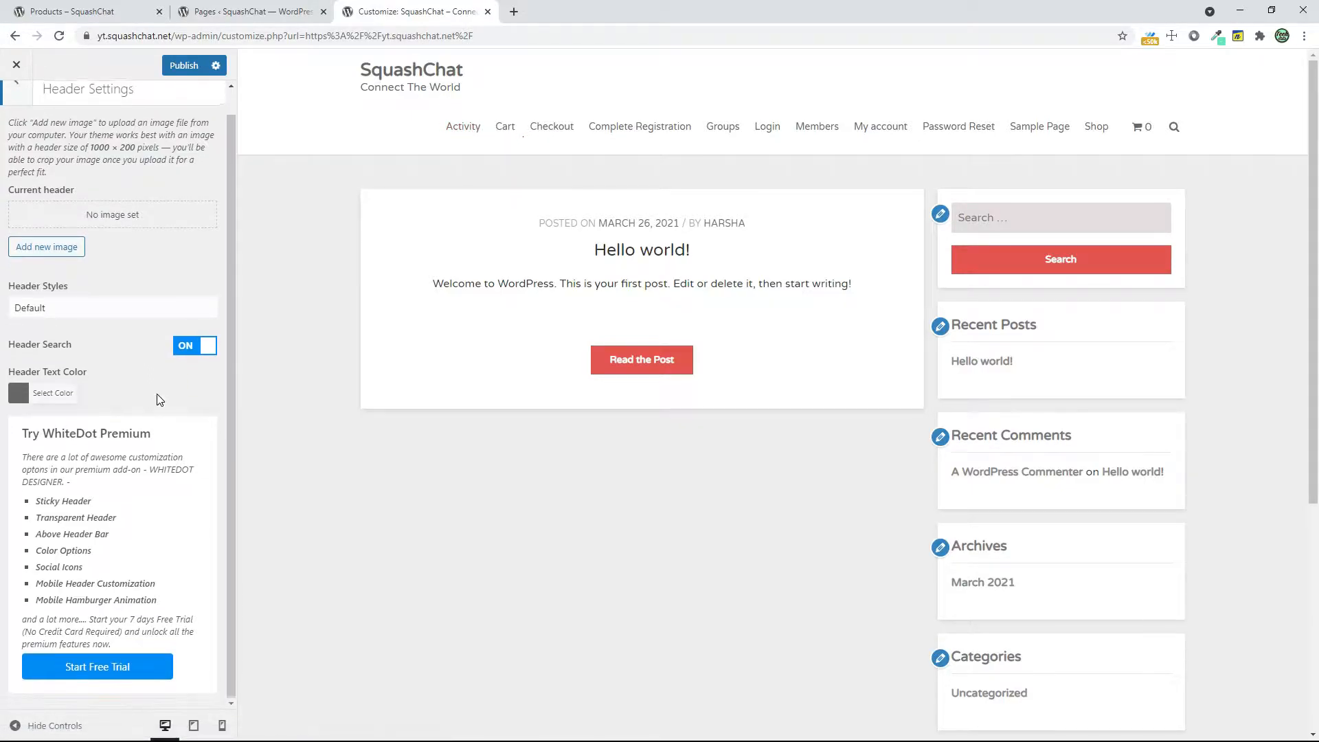
scroll(160, 400, "down", 2)
scroll(113, 536, "up", 2)
left_click(13, 107)
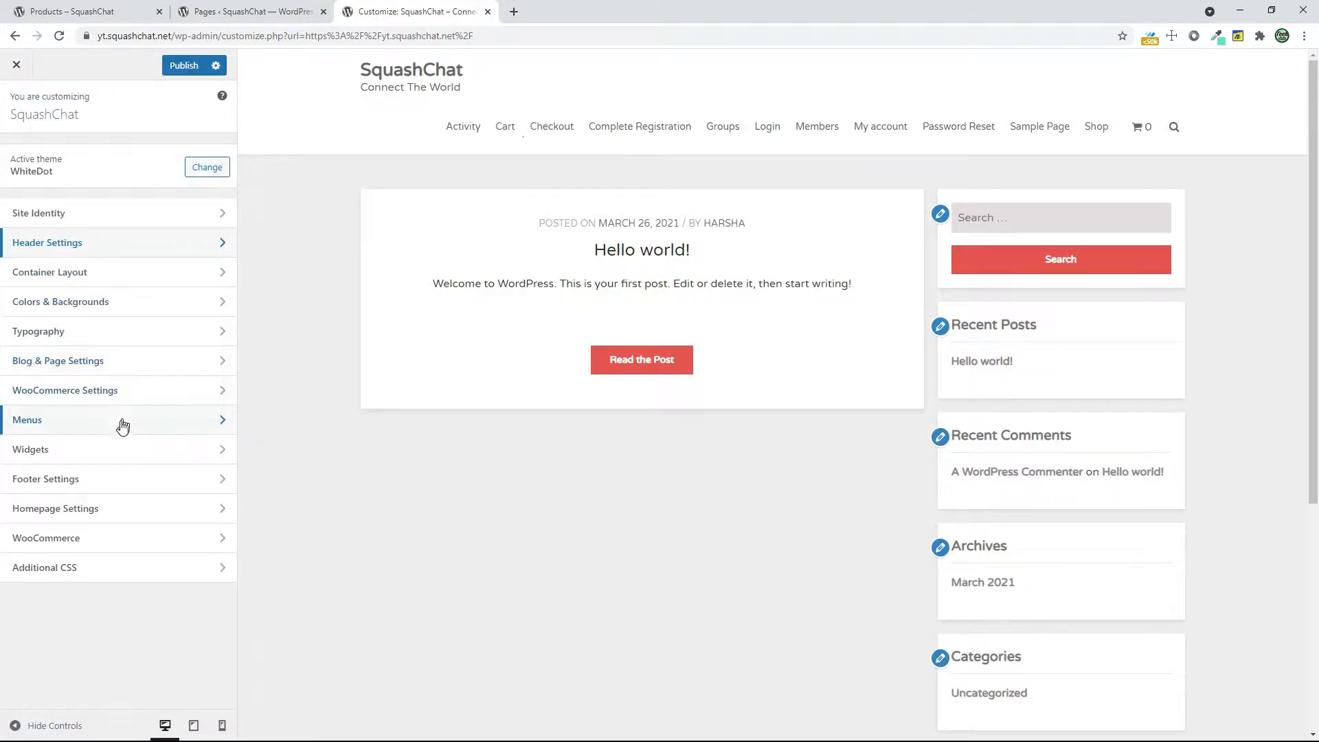
In the Homepage Settings, make the homepage a static page using Activity, leave the posts page unselected, and publish
left_click(91, 506)
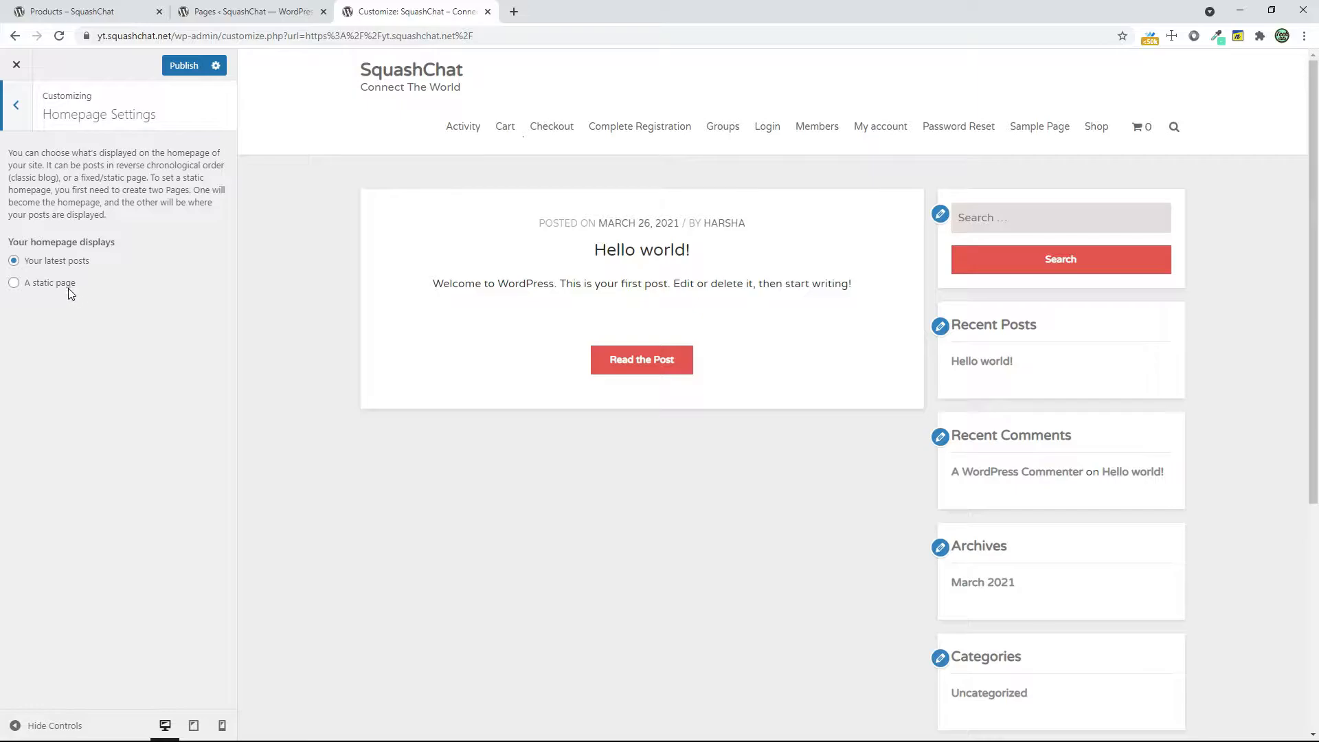
right_click(68, 293)
left_click(62, 282)
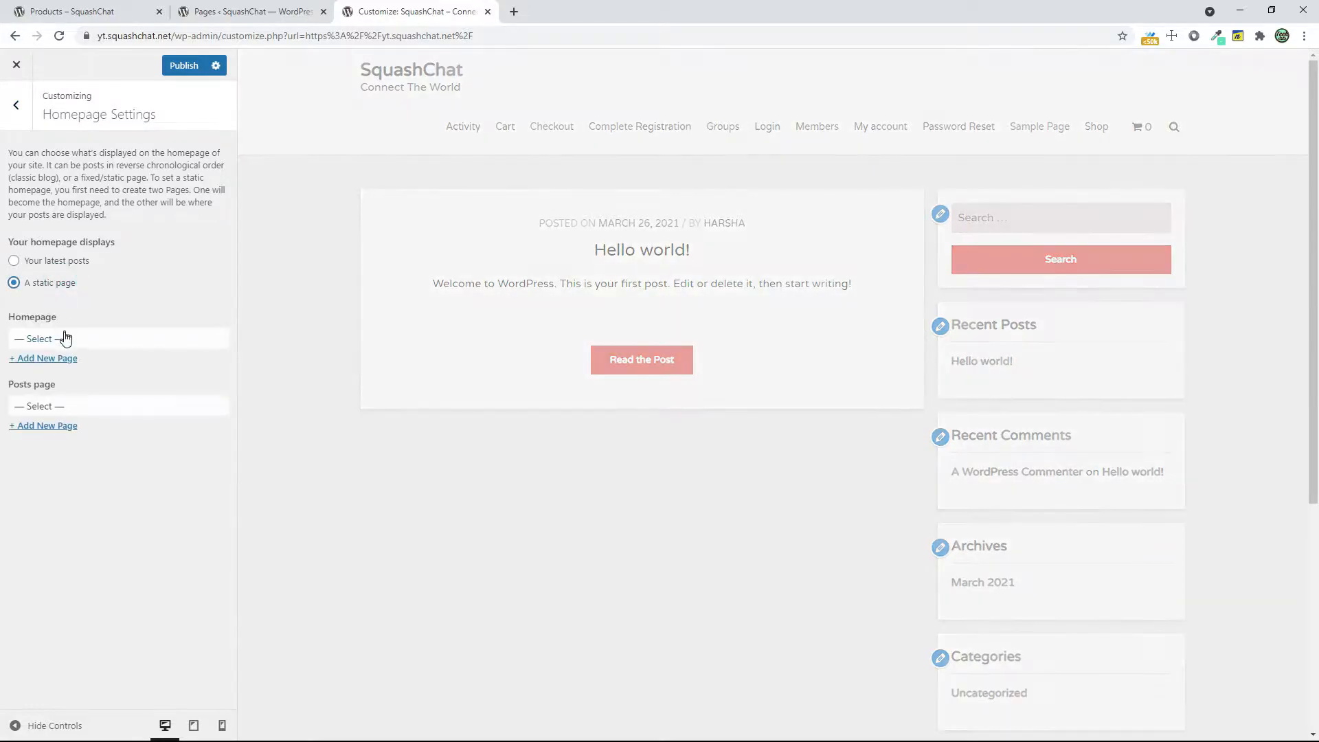
left_click(65, 340)
left_click(147, 339)
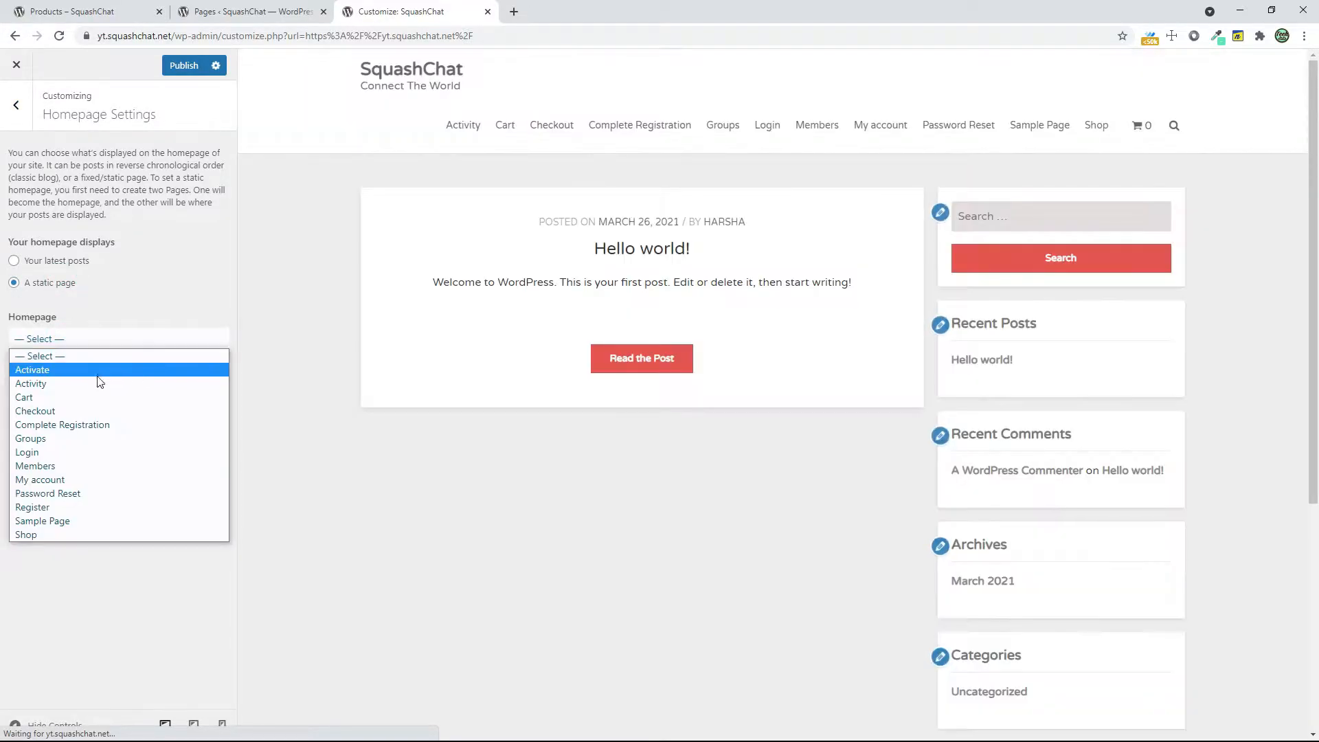
left_click(88, 385)
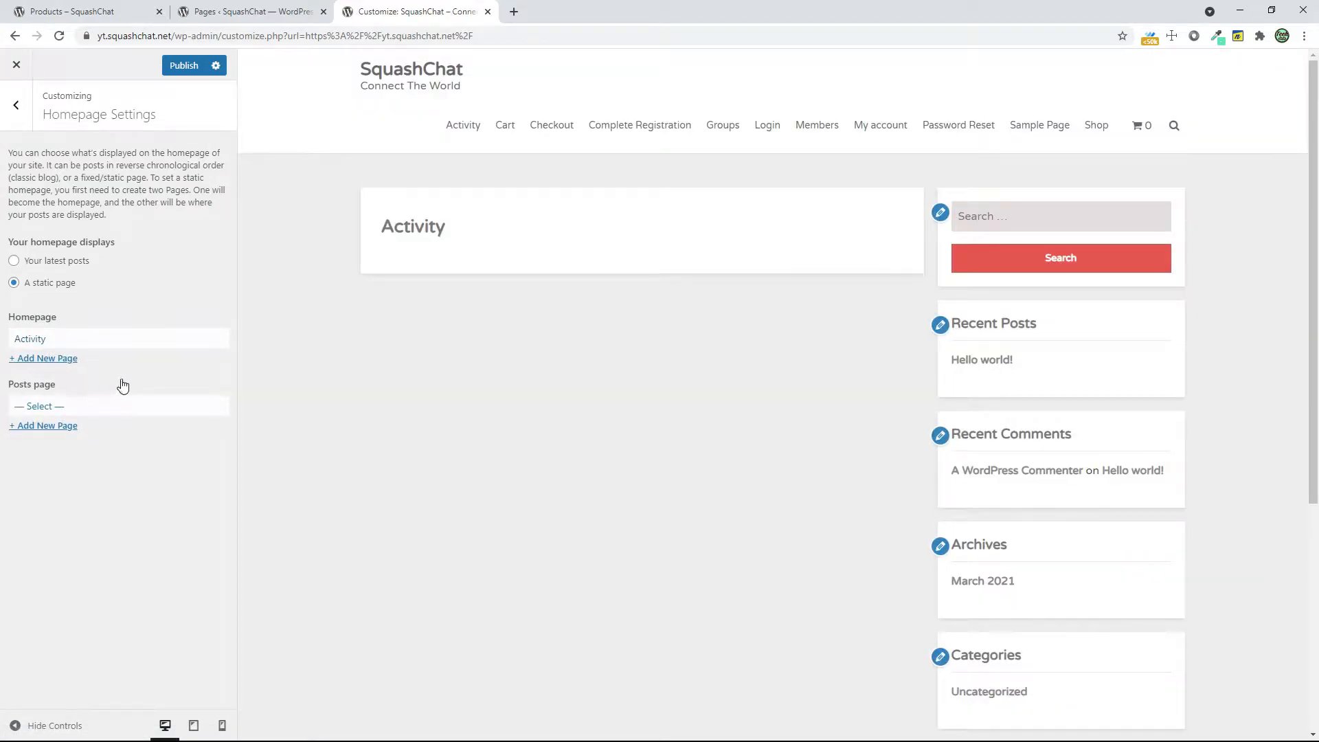
left_click(116, 407)
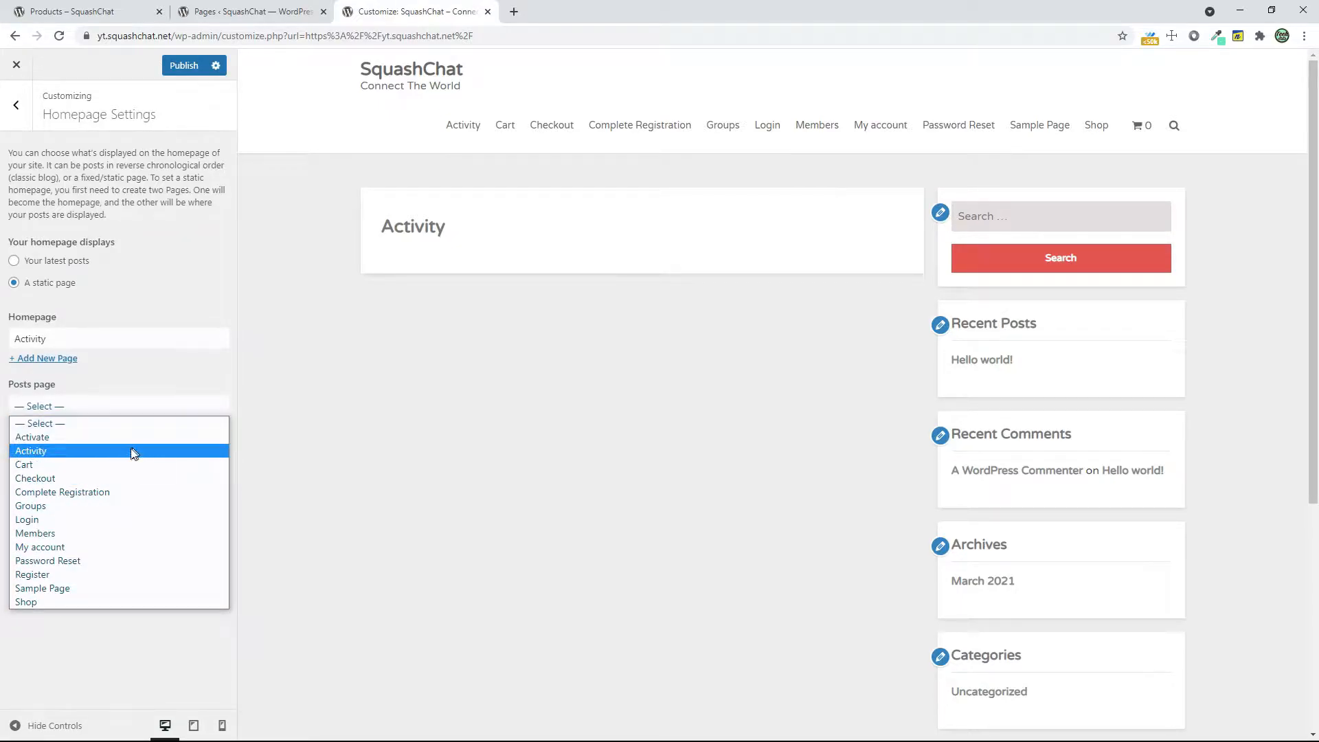
left_click(124, 340)
left_click(194, 76)
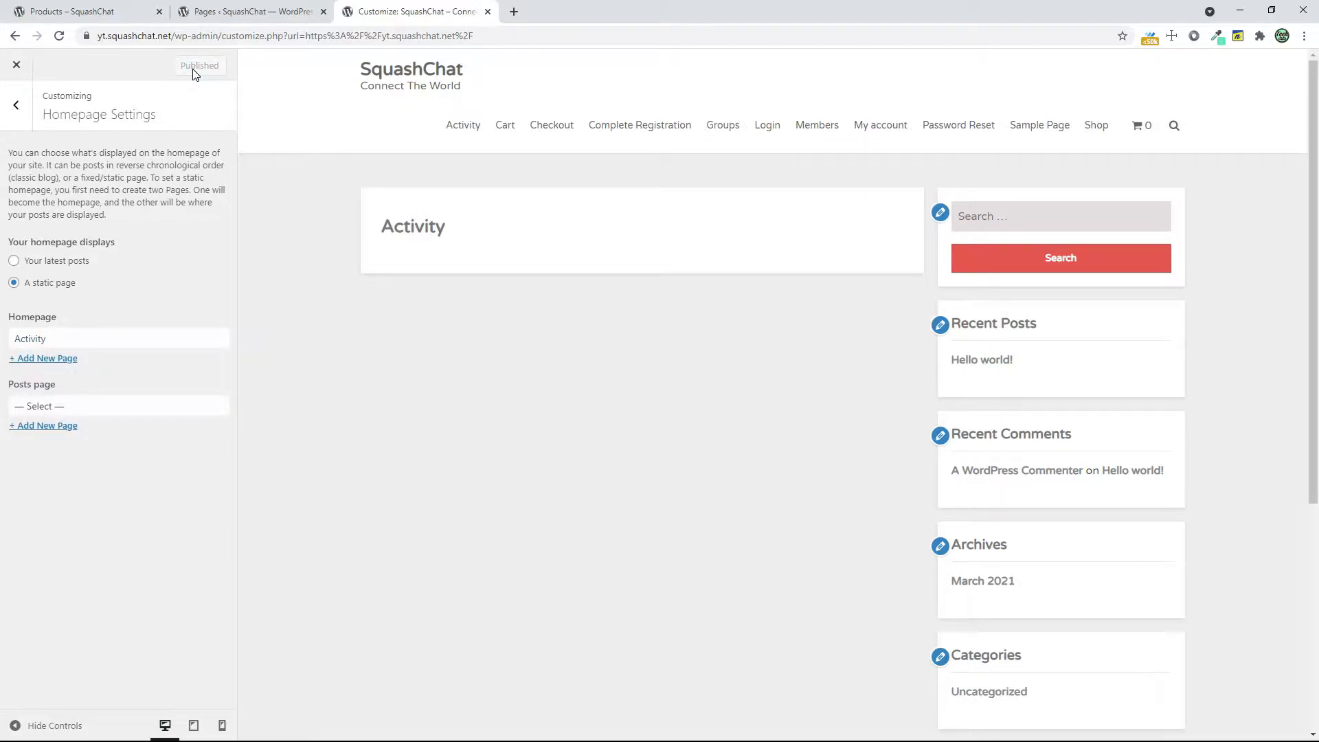
Remove the Search, Recent Posts and Recent Comments widgets from the sidebar
left_click(945, 216)
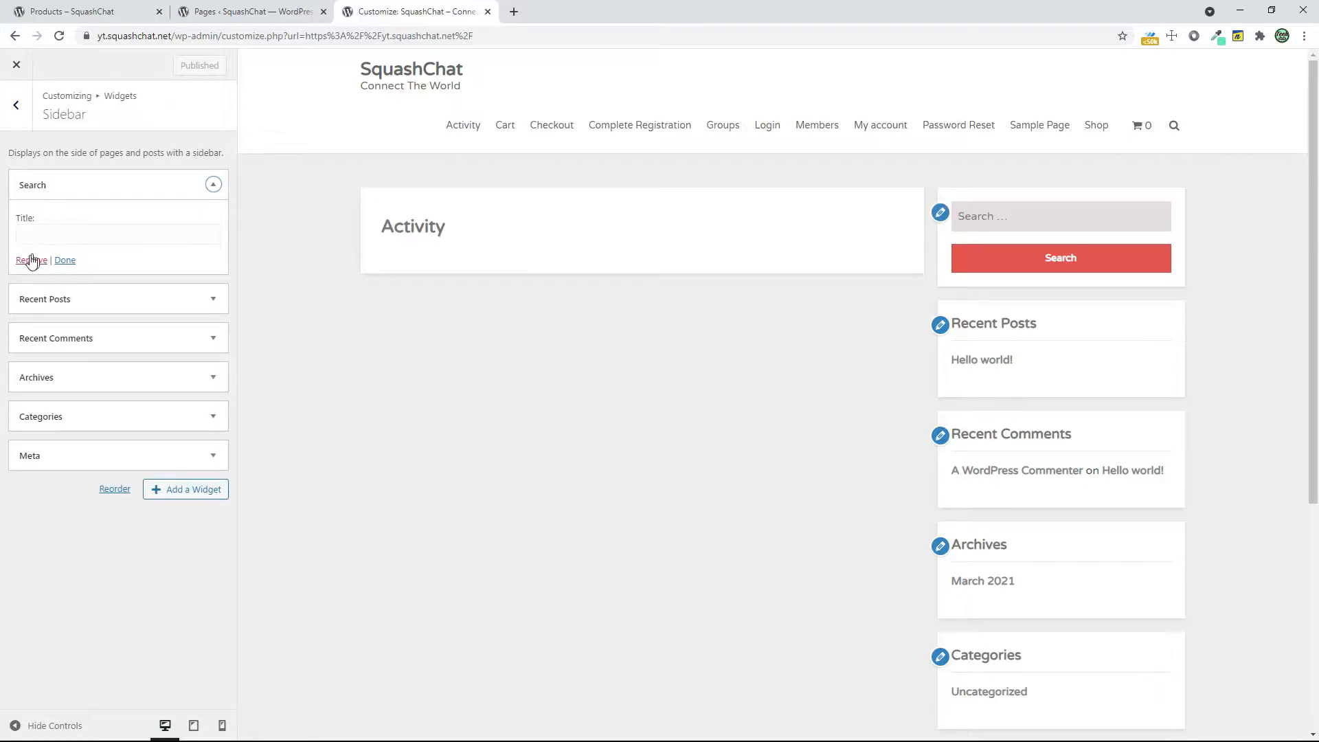
left_click(25, 265)
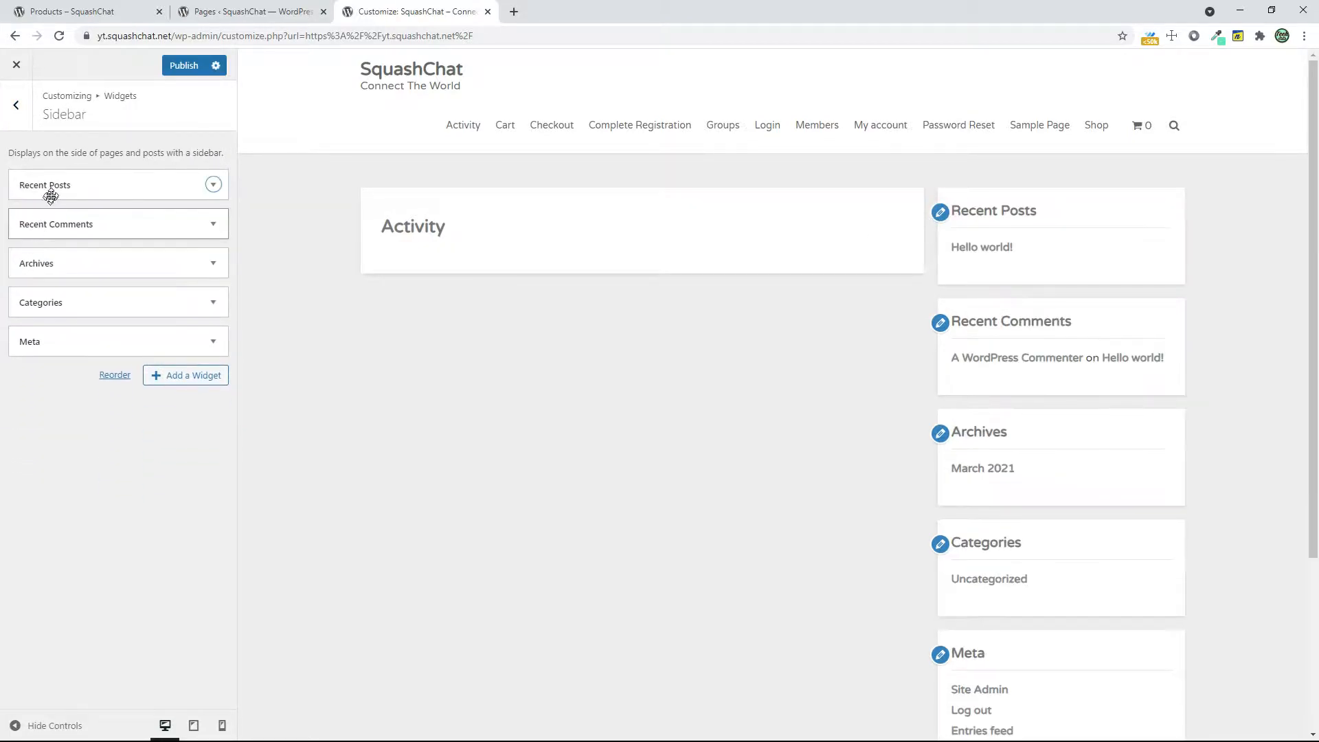
left_click(50, 192)
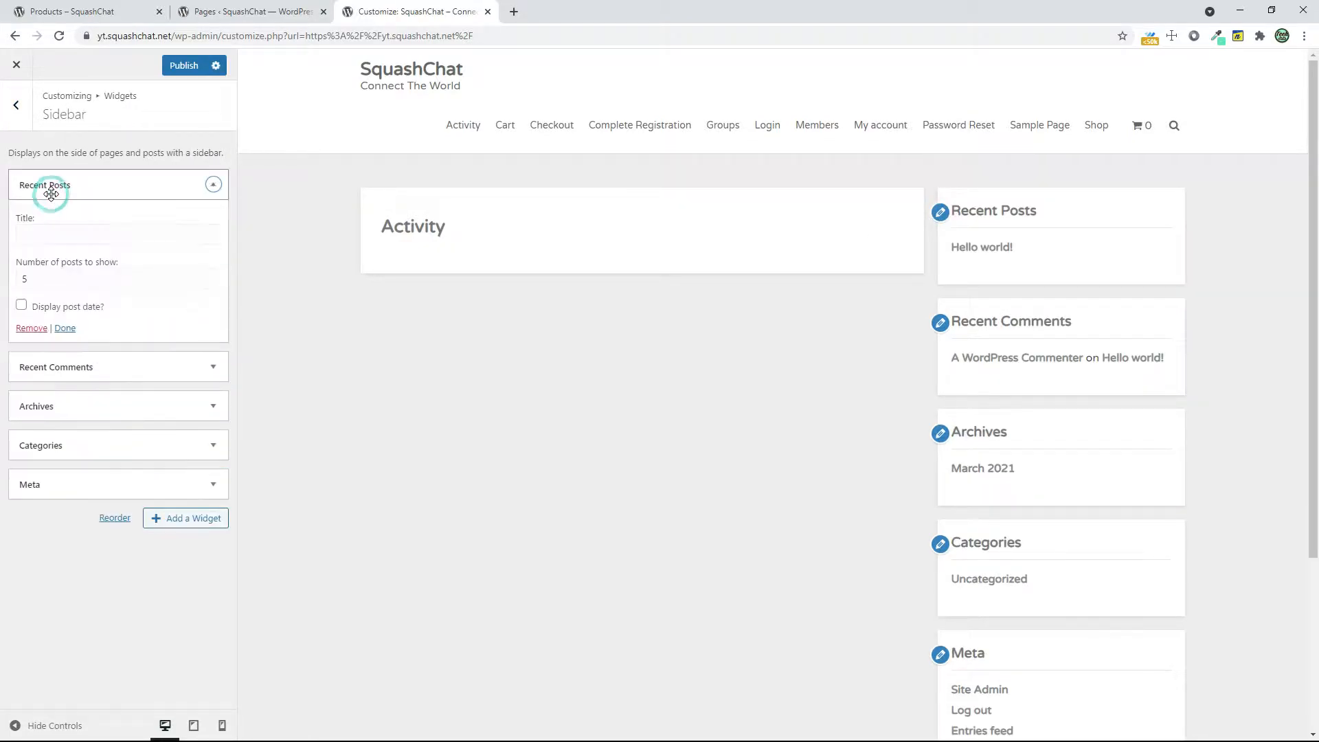
left_click(26, 329)
left_click(68, 194)
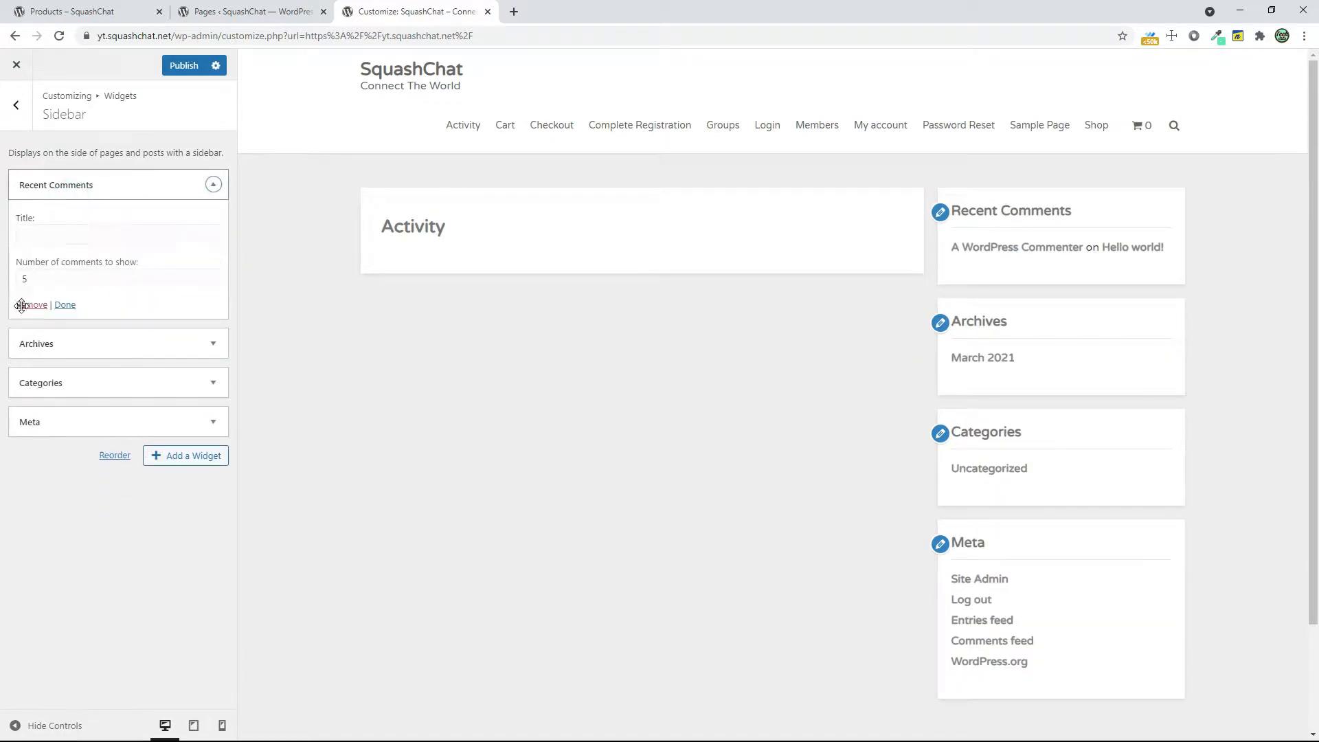
left_click(29, 306)
Remove the Archives, Categories and Meta widgets from the sidebar and publish the changes
left_click(64, 185)
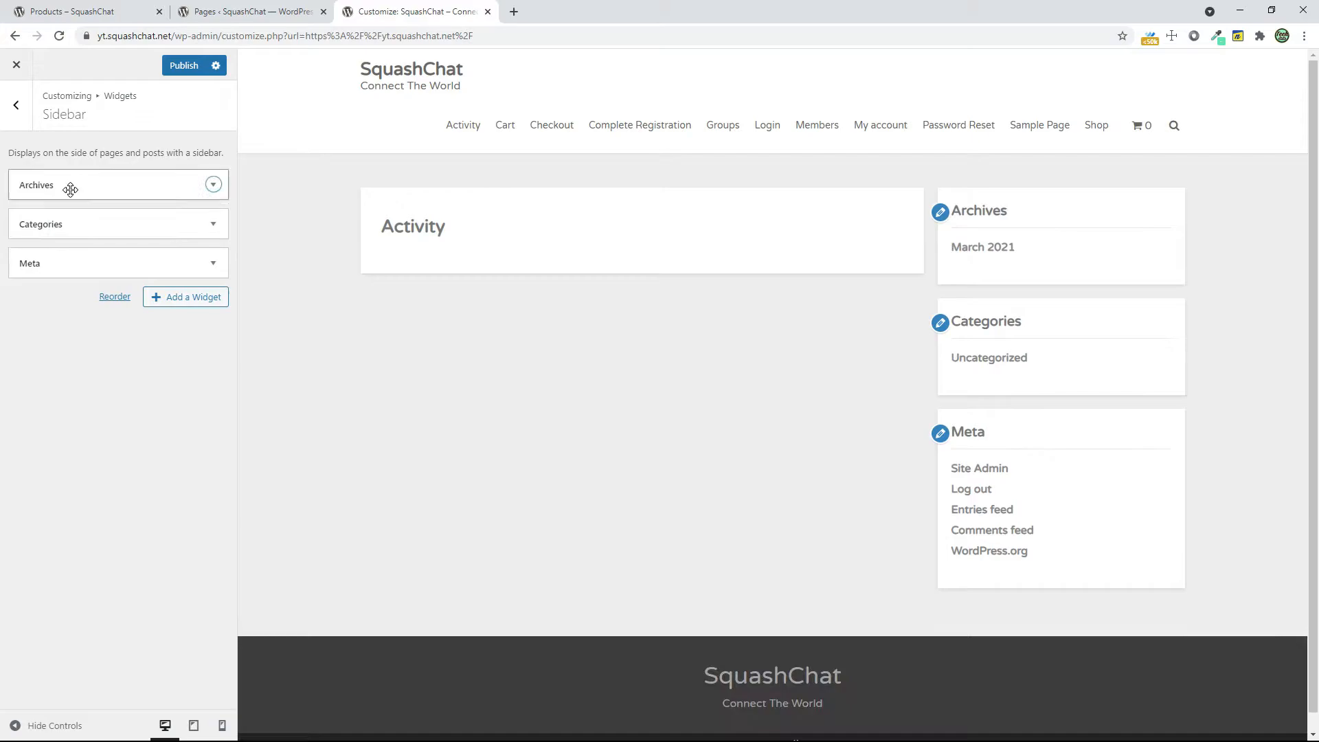
left_click(30, 298)
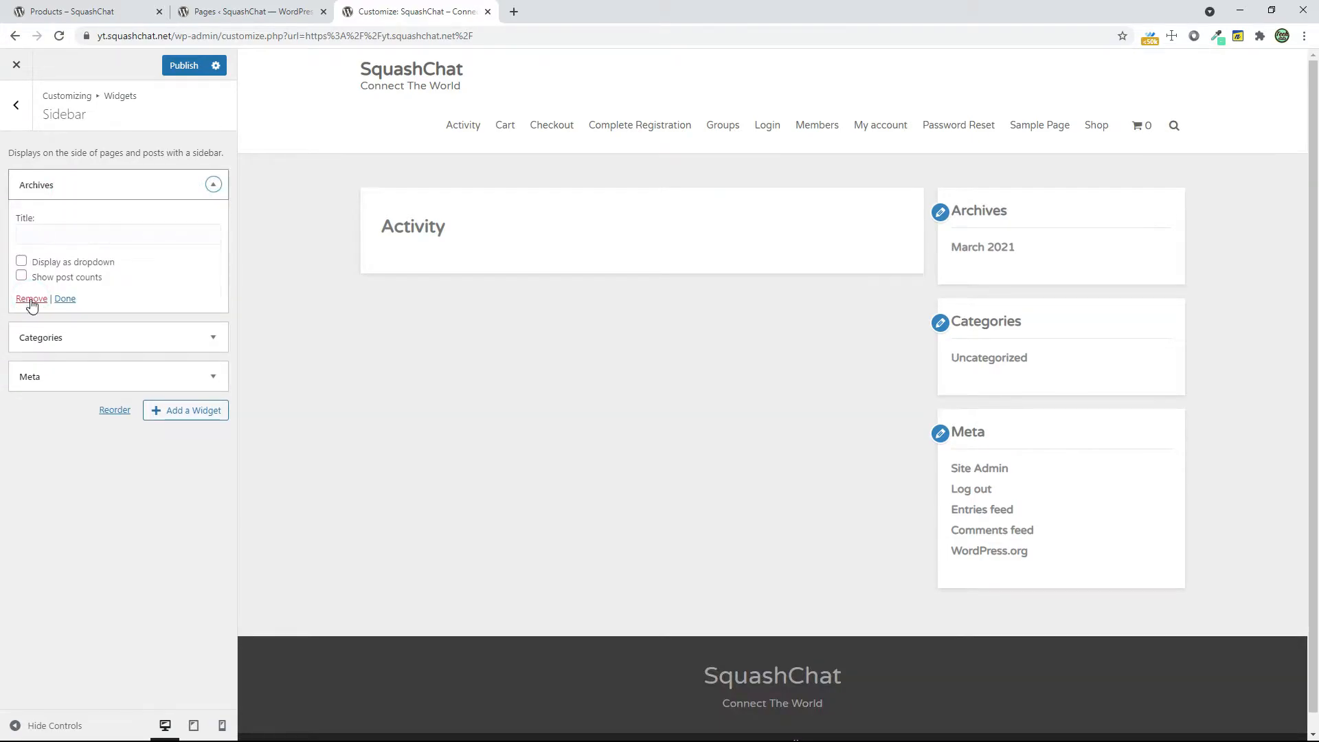
left_click(63, 185)
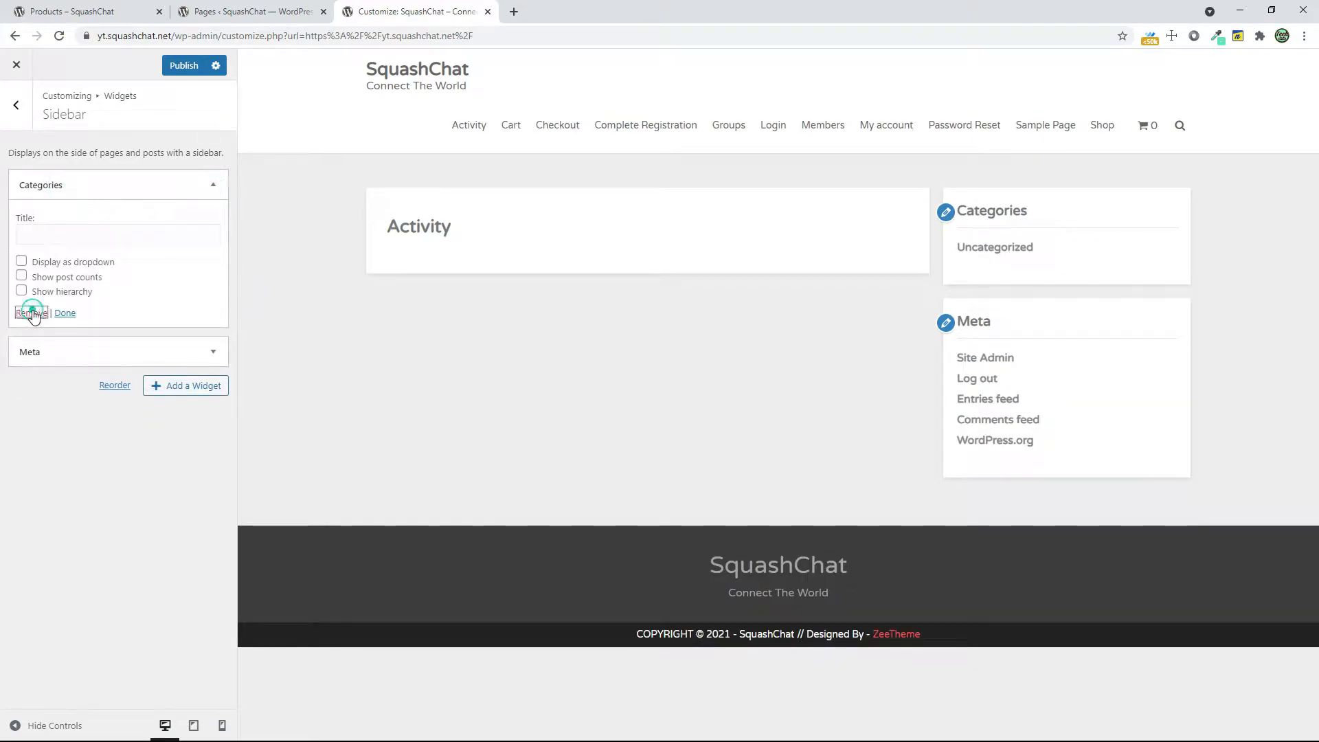
left_click(32, 313)
left_click(63, 185)
left_click(31, 260)
left_click(183, 65)
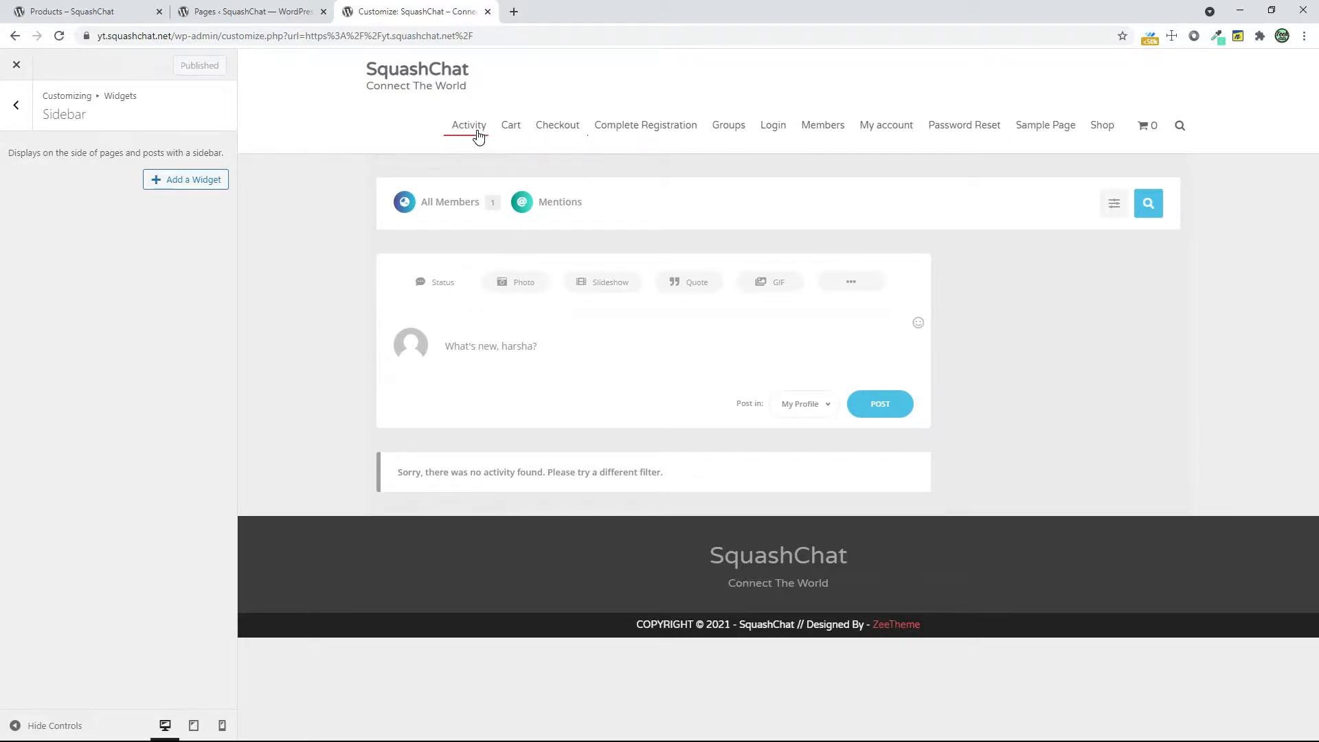
Leave the customizer and open the Menus management page in the site's admin dashboard
left_click(16, 64)
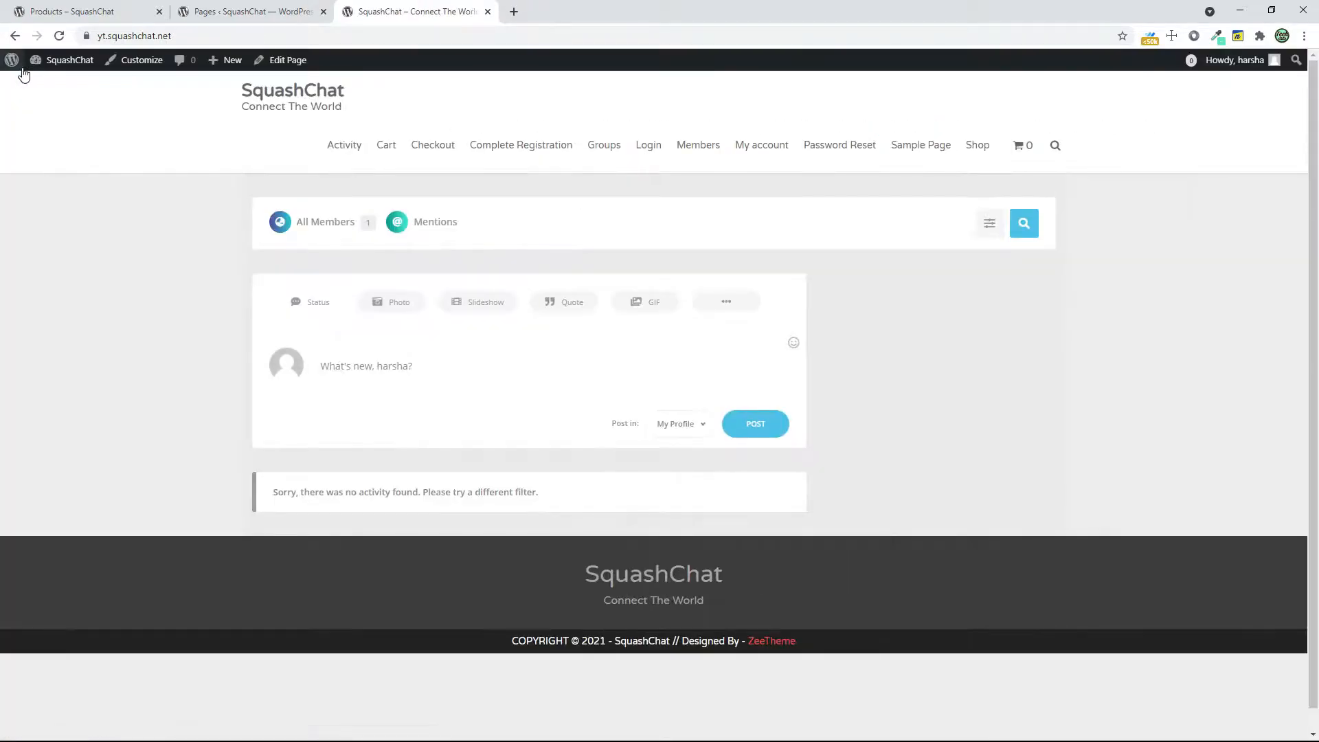
left_click(59, 69)
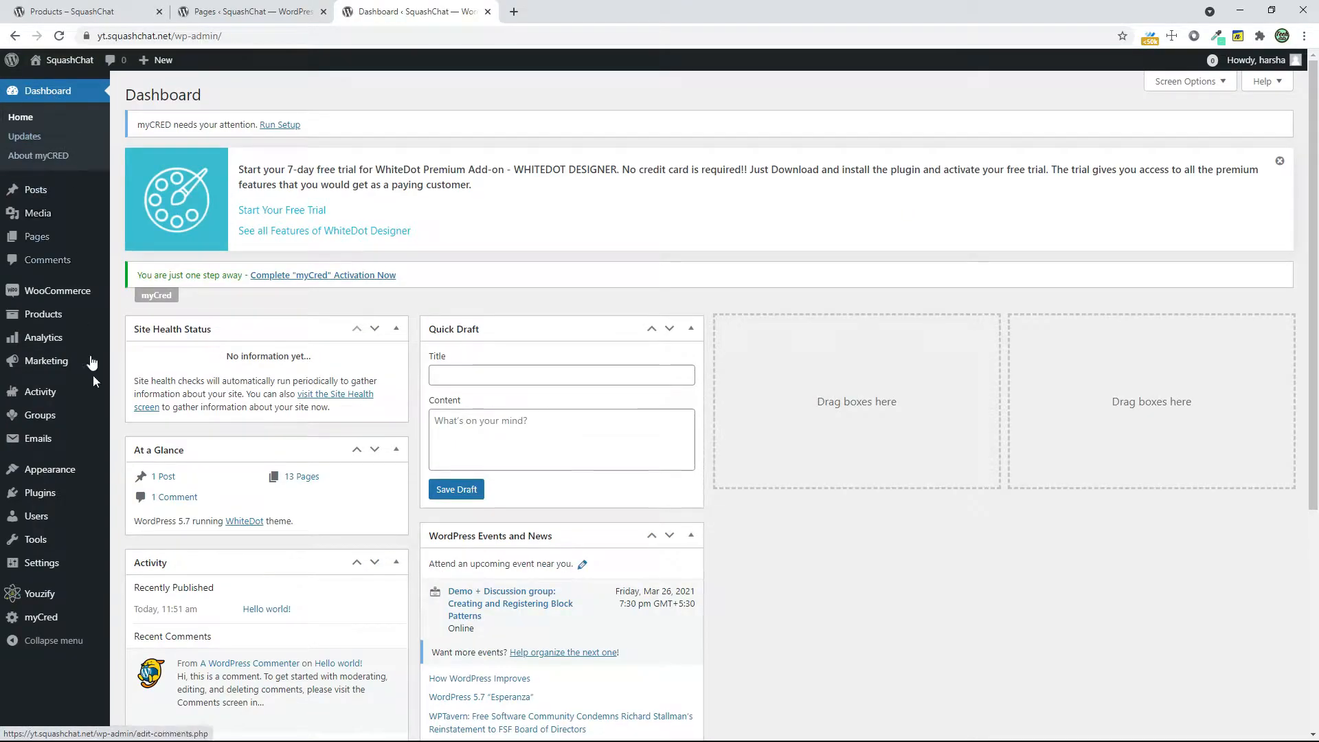
mouse_move(74, 483)
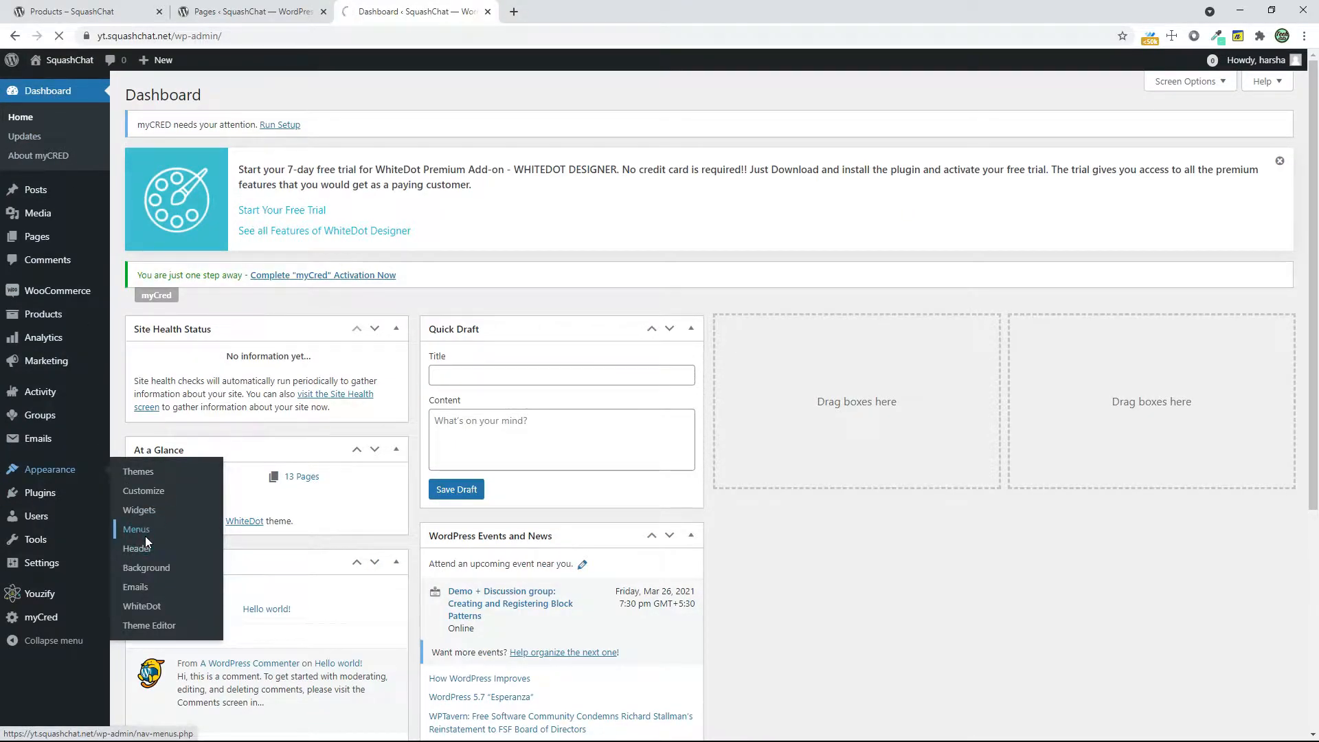
scroll(504, 546, "down", 3)
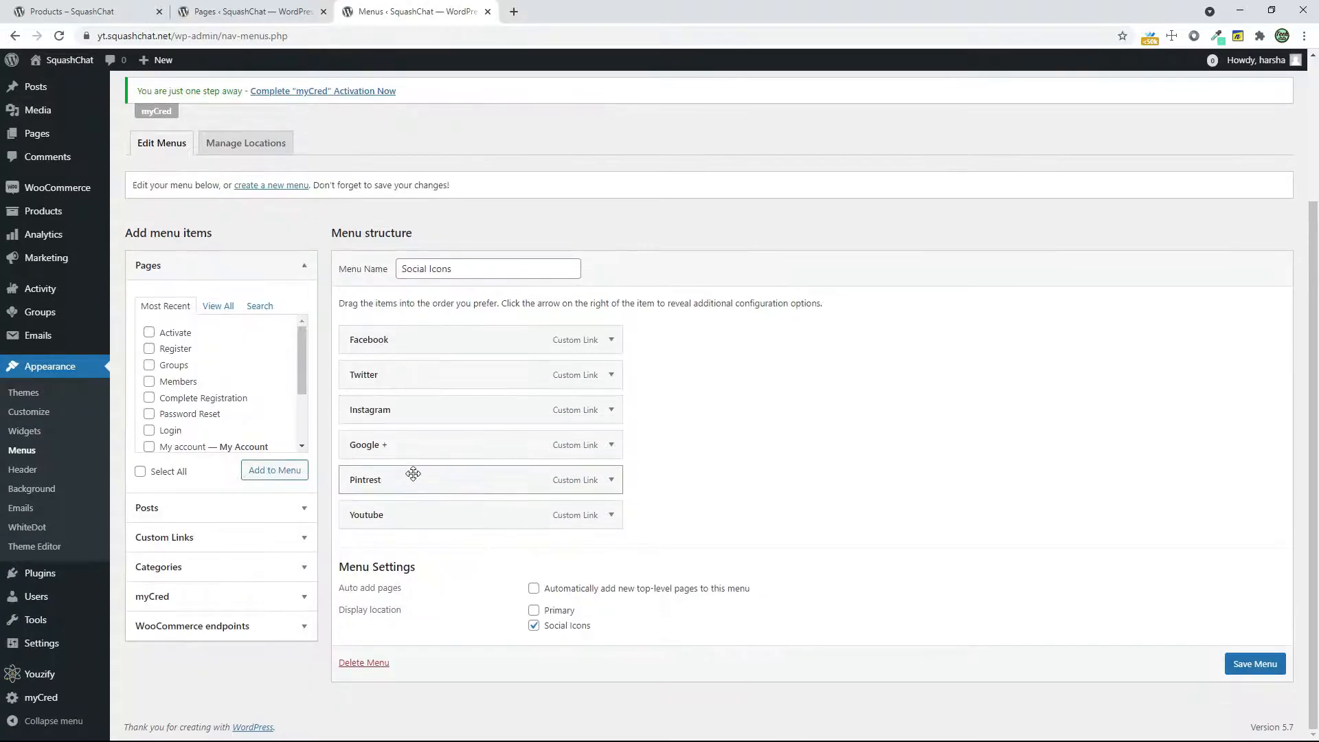
scroll(236, 217, "up", 1)
scroll(322, 332, "up", 2)
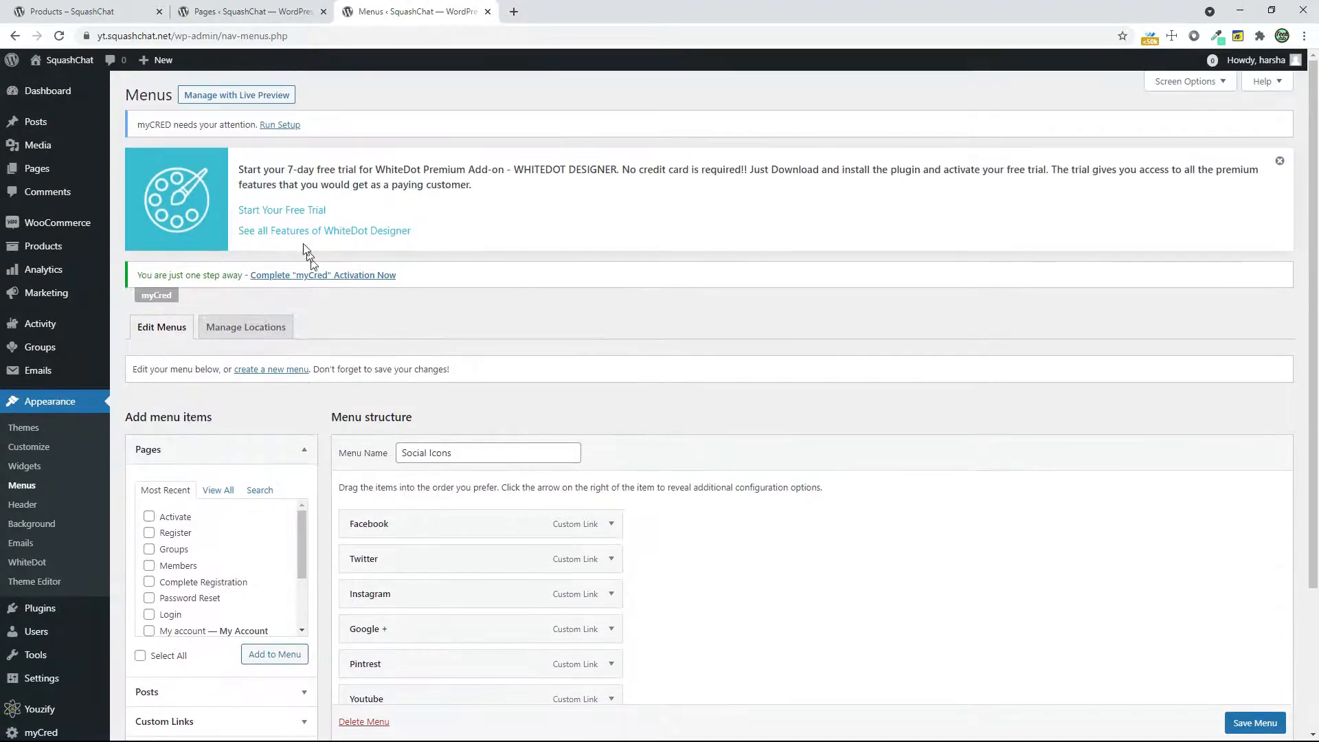
Create a new navigation menu named "Menu"
left_click(259, 373)
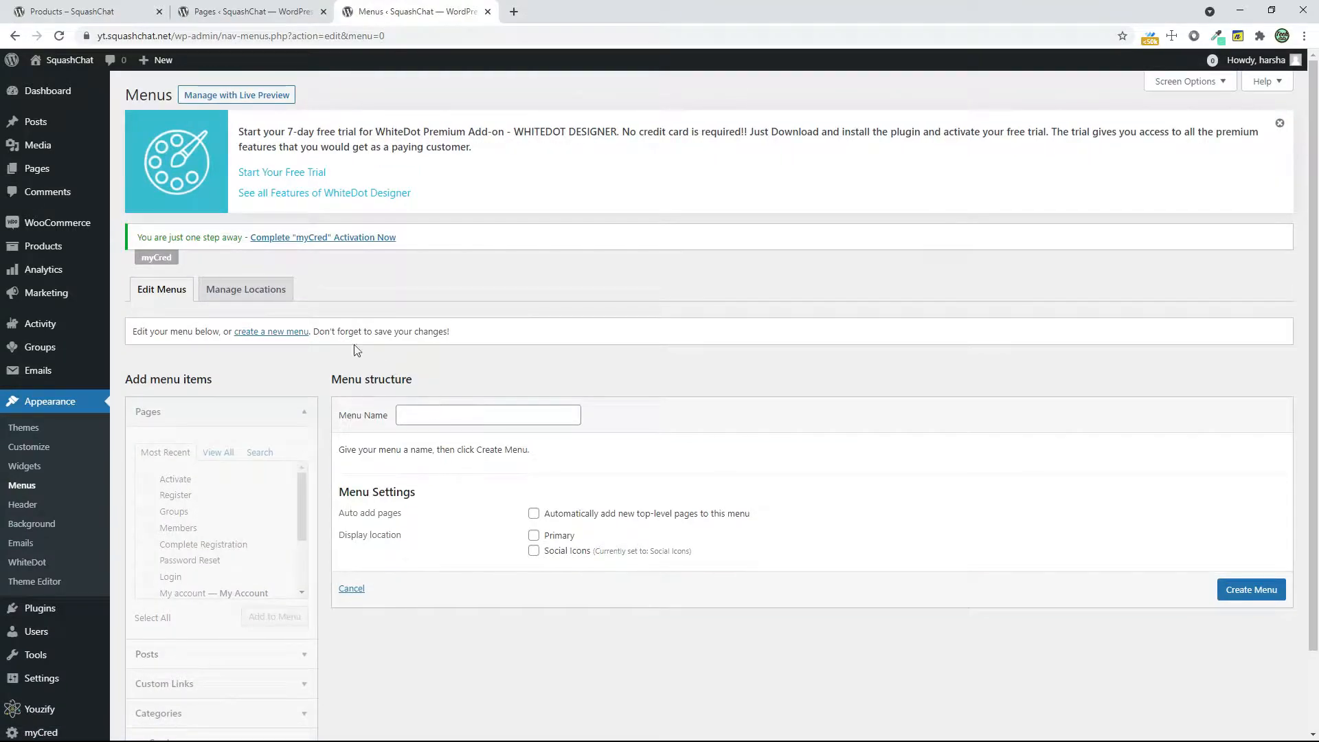
left_click(445, 413)
type("Menu")
left_click(1250, 593)
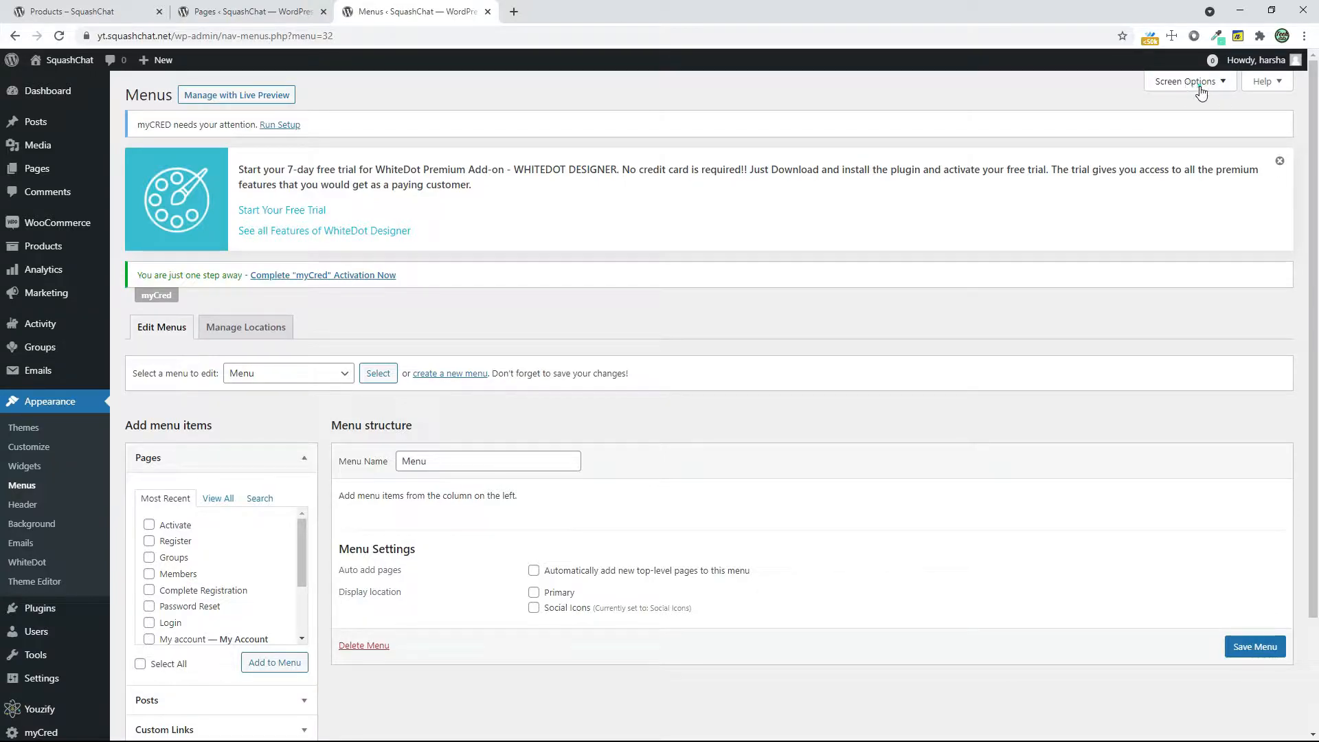
Enable the BuddyPress Member element on the Menus page and expand its list of available items
left_click(1201, 92)
left_click(242, 142)
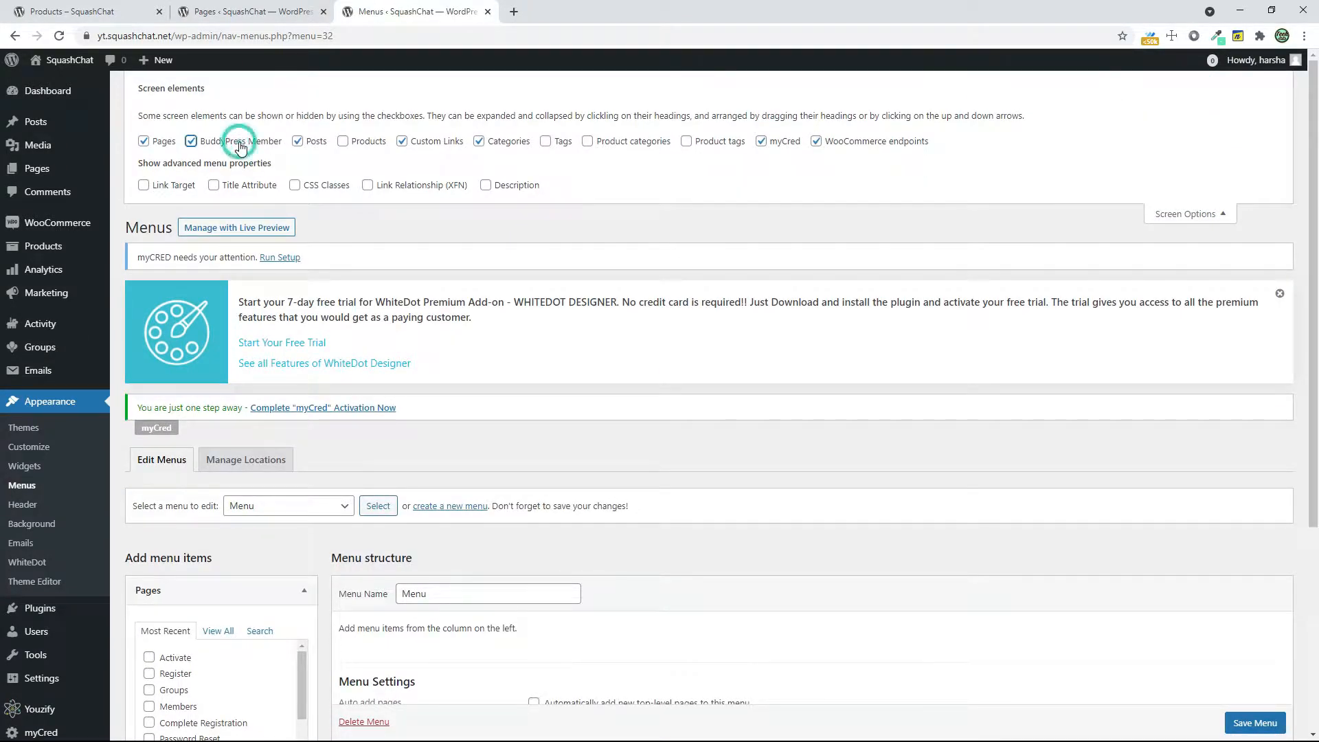
left_click(1196, 220)
scroll(240, 404, "down", 3)
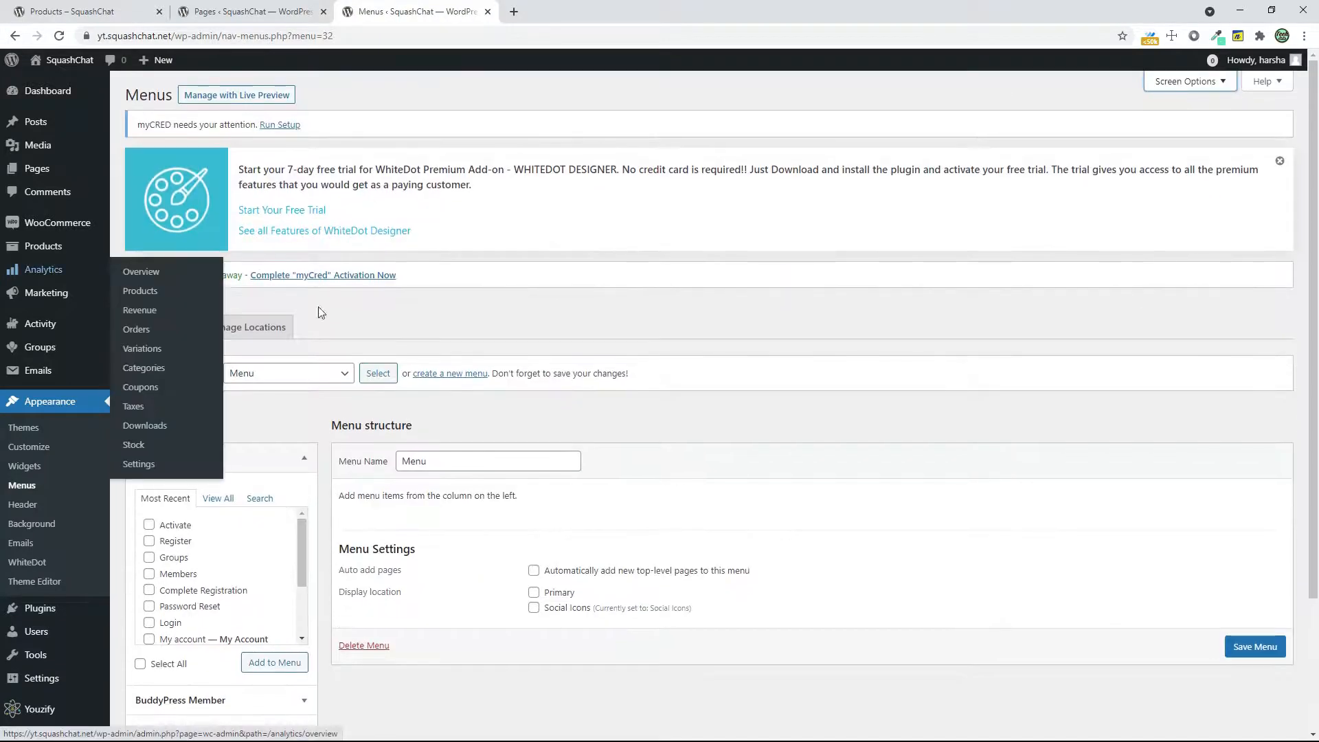
scroll(240, 403, "down", 2)
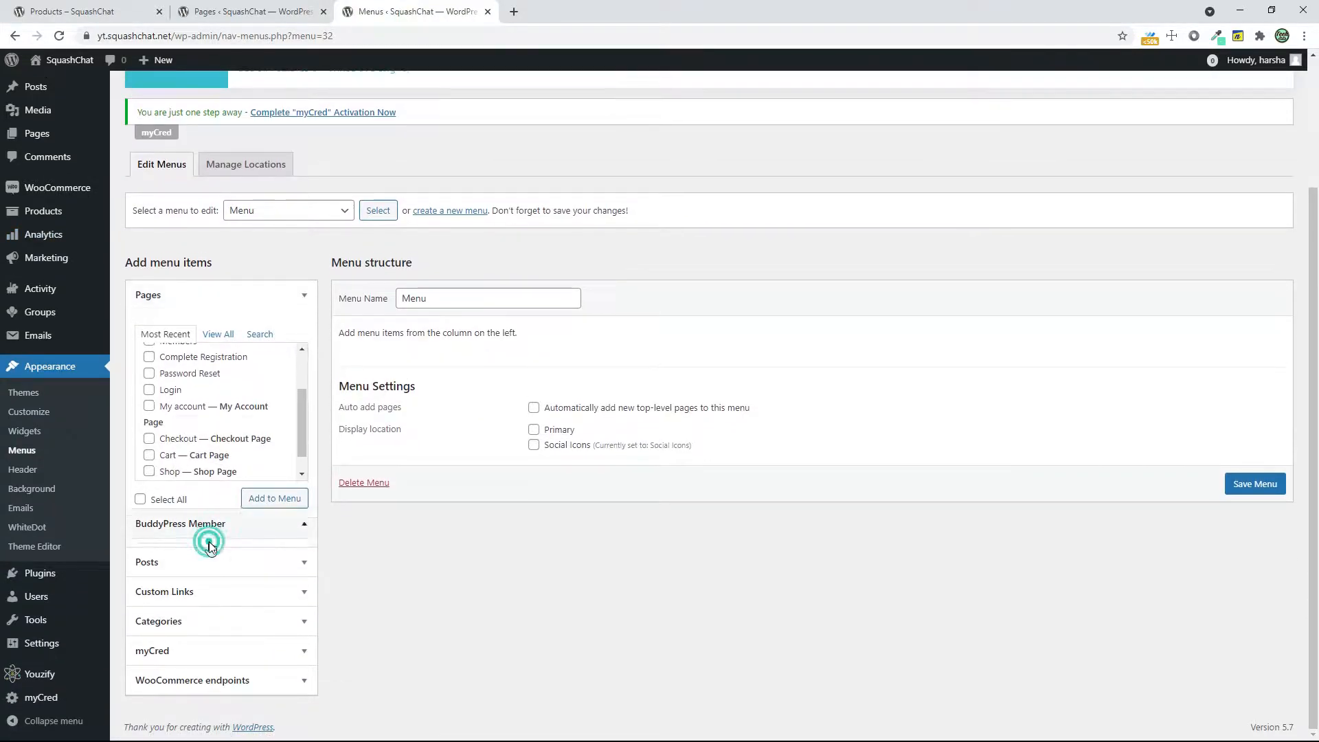
left_click(207, 539)
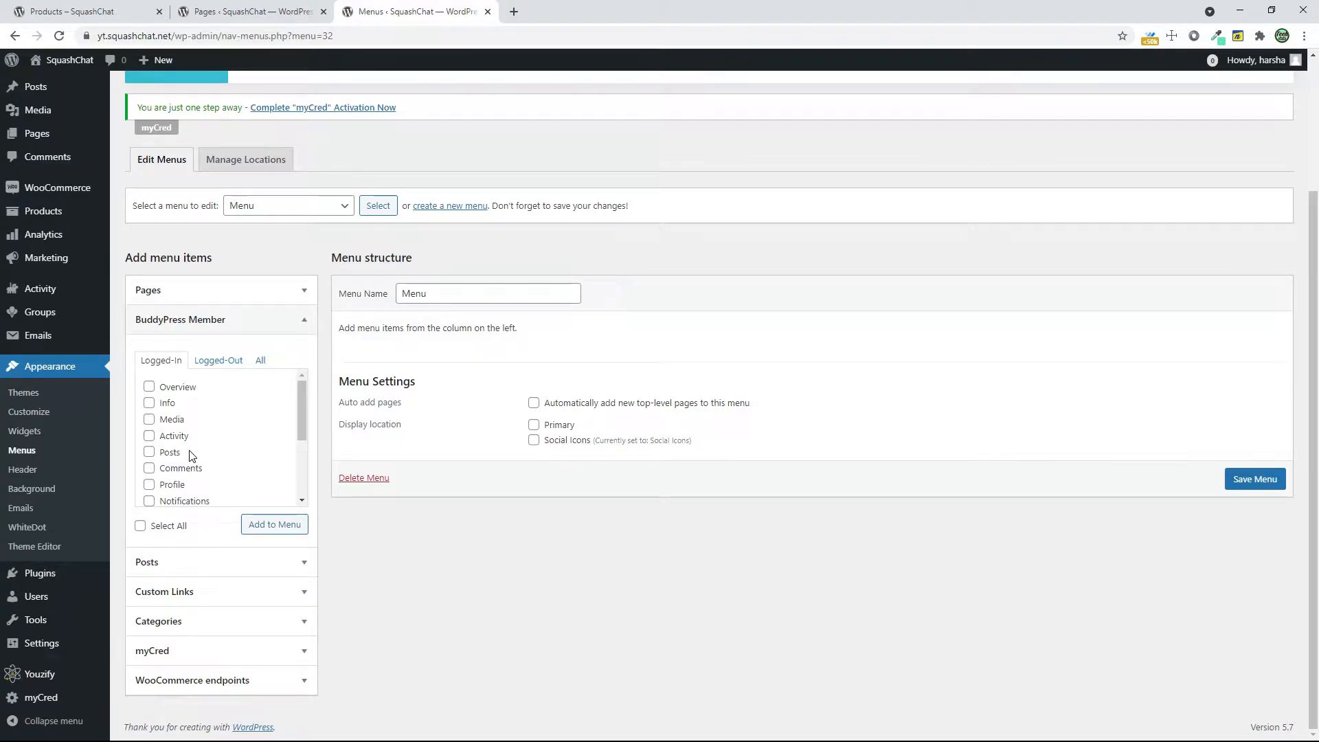
Add the logged-in BuddyPress items Activity, Notifications, Messages, Friends, Groups, Settings, My Profile and Log Out to the menu
left_click(148, 438)
scroll(203, 460, "down", 1)
left_click(149, 436)
left_click(149, 450)
left_click(150, 466)
left_click(170, 483)
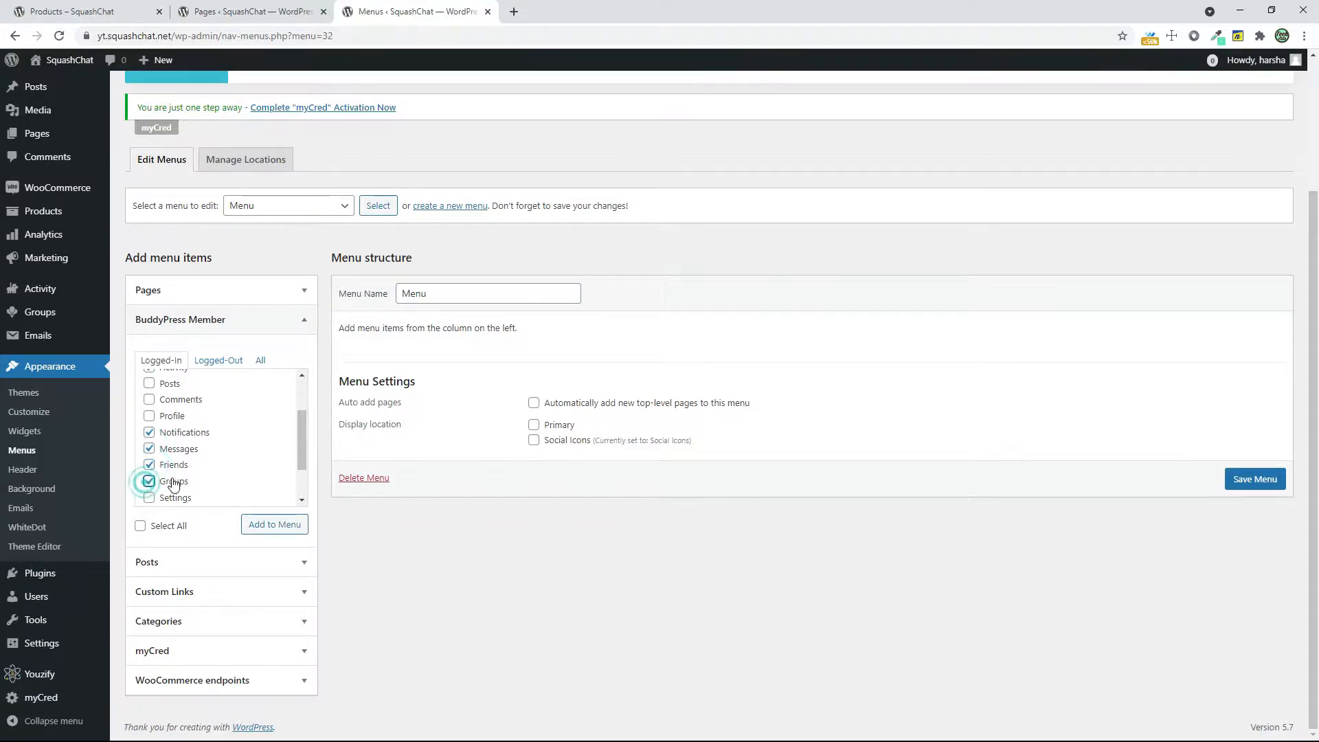
scroll(171, 484, "down", 1)
left_click(150, 442)
left_click(149, 490)
left_click(149, 473)
left_click(265, 524)
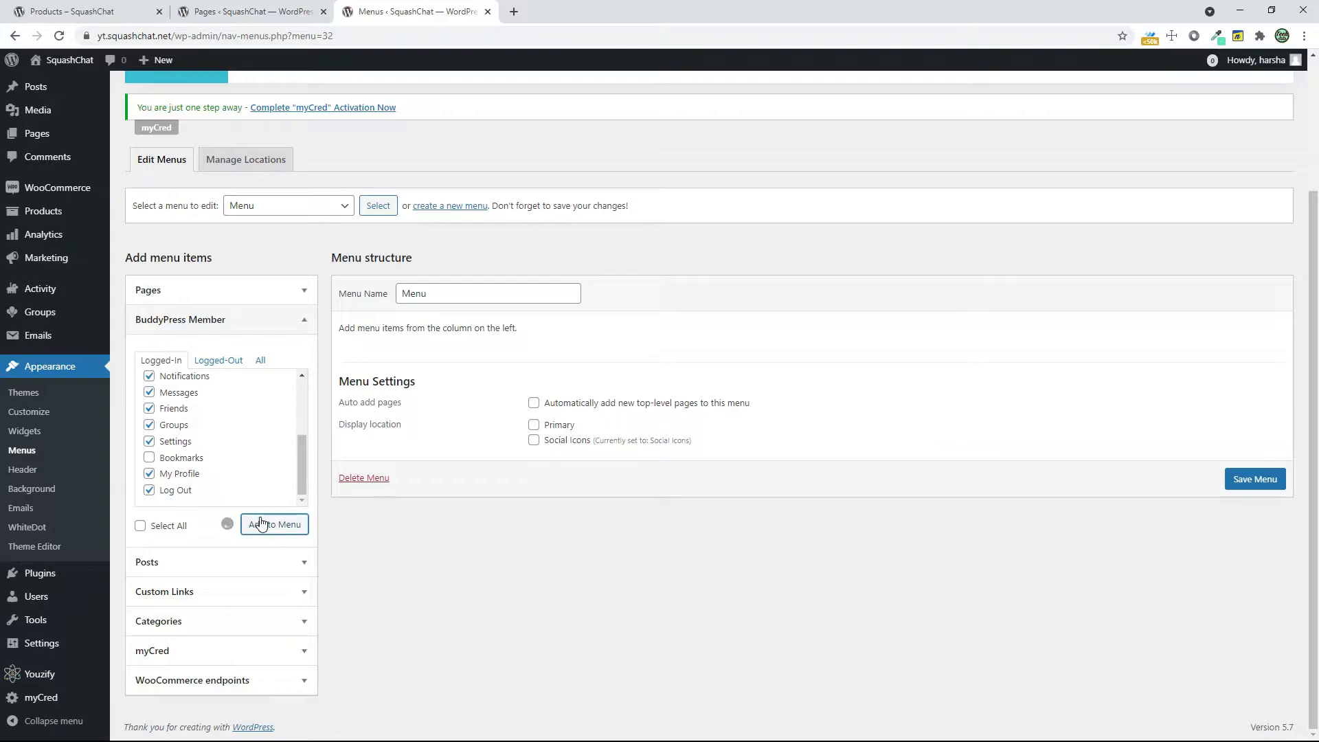
Add the Cart and Shop pages to the menu and move Log Out below them to the end
scroll(289, 432, "up", 5)
left_click(212, 468)
scroll(206, 454, "down", 3)
scroll(179, 399, "down", 1)
left_click(149, 389)
left_click(149, 406)
left_click(268, 459)
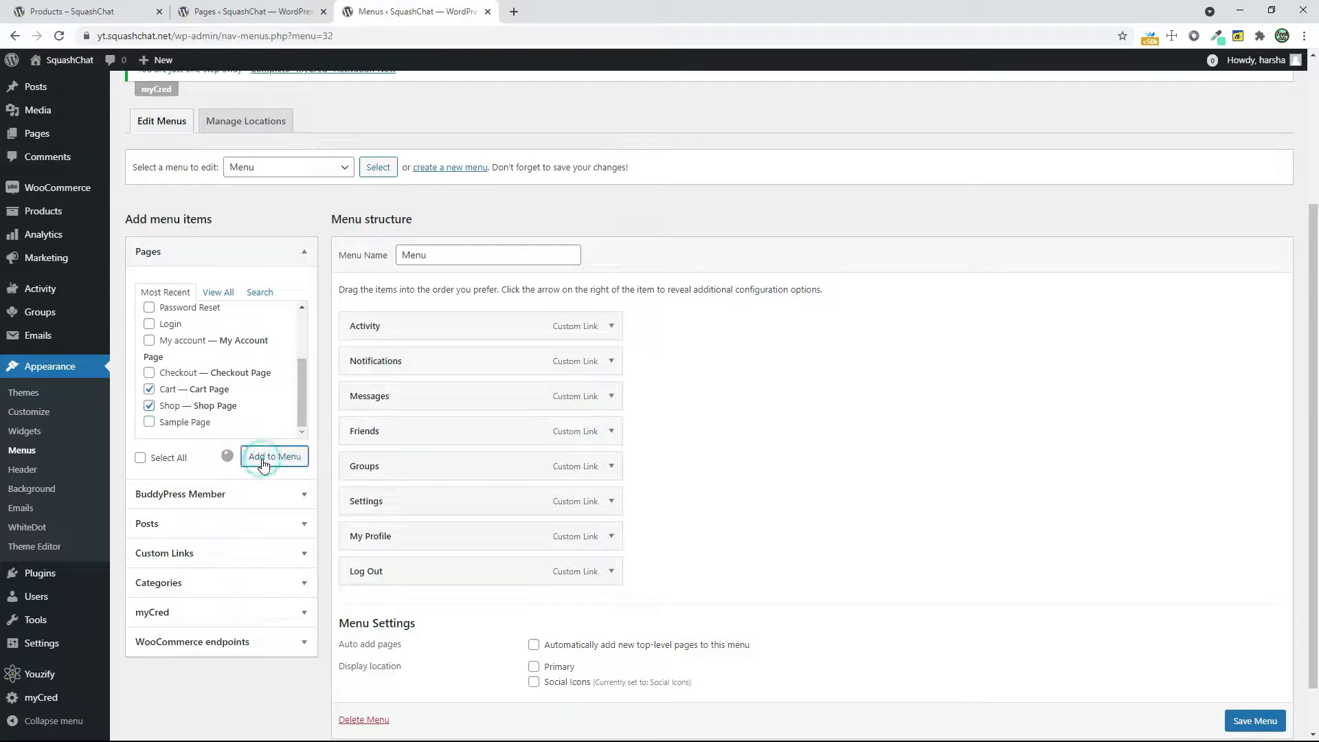
left_click_drag(433, 560, 433, 649)
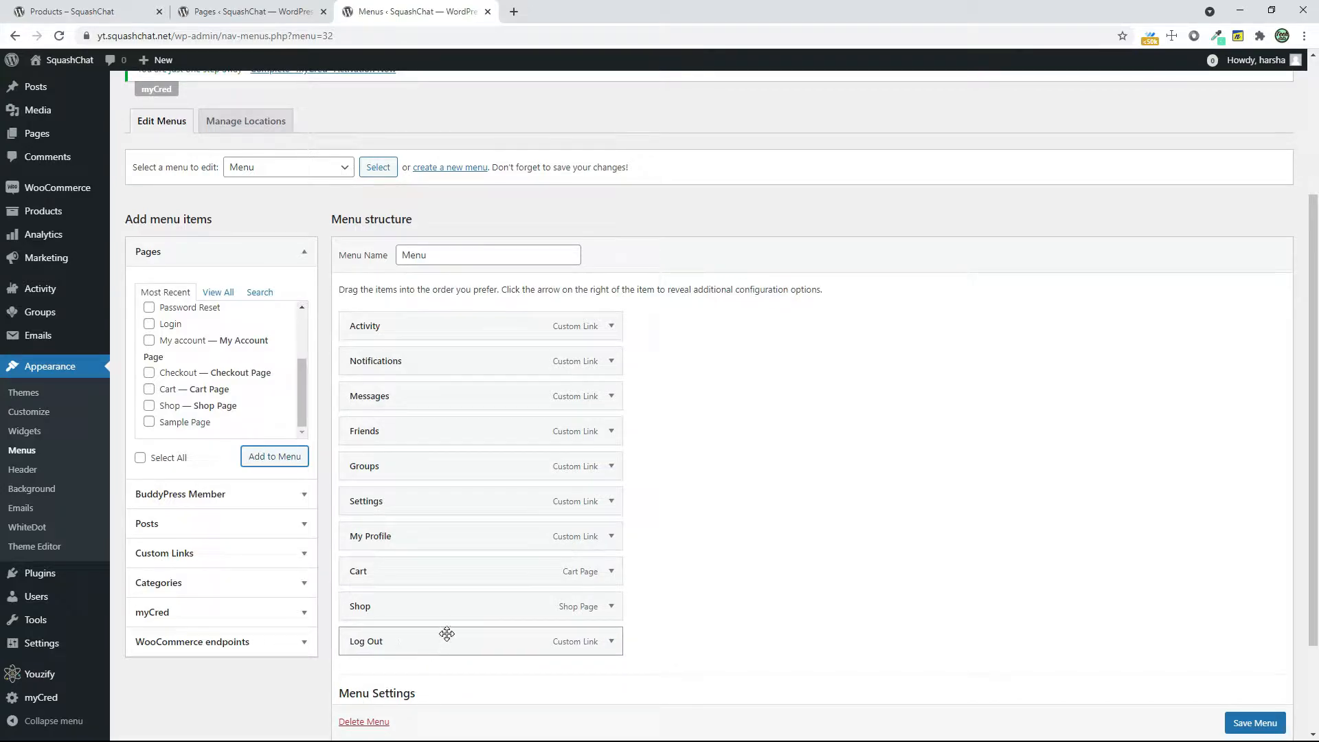
Add the Register page to the end of the menu and save the menu
scroll(177, 364, "up", 3)
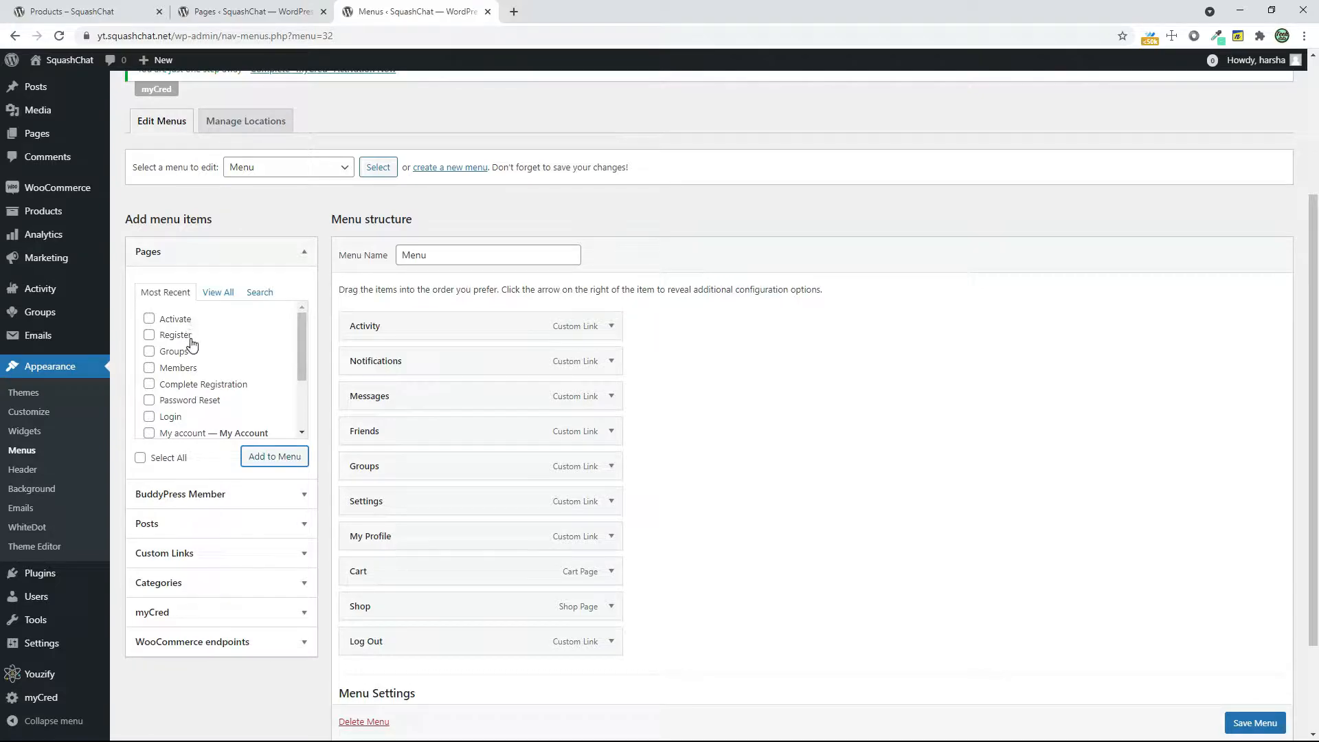
scroll(172, 394, "down", 3)
scroll(178, 395, "up", 5)
scroll(181, 395, "up", 1)
left_click(190, 407)
left_click(275, 525)
scroll(713, 500, "down", 2)
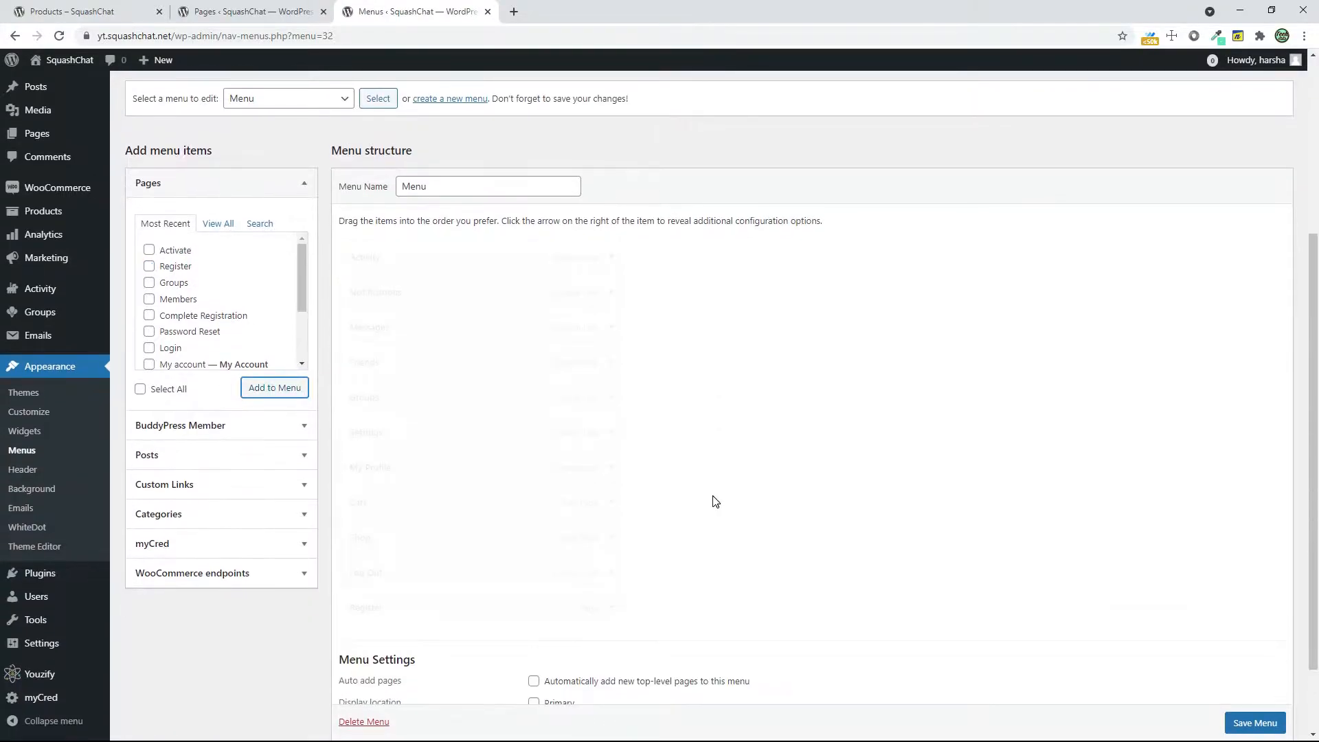
scroll(1013, 551, "down", 2)
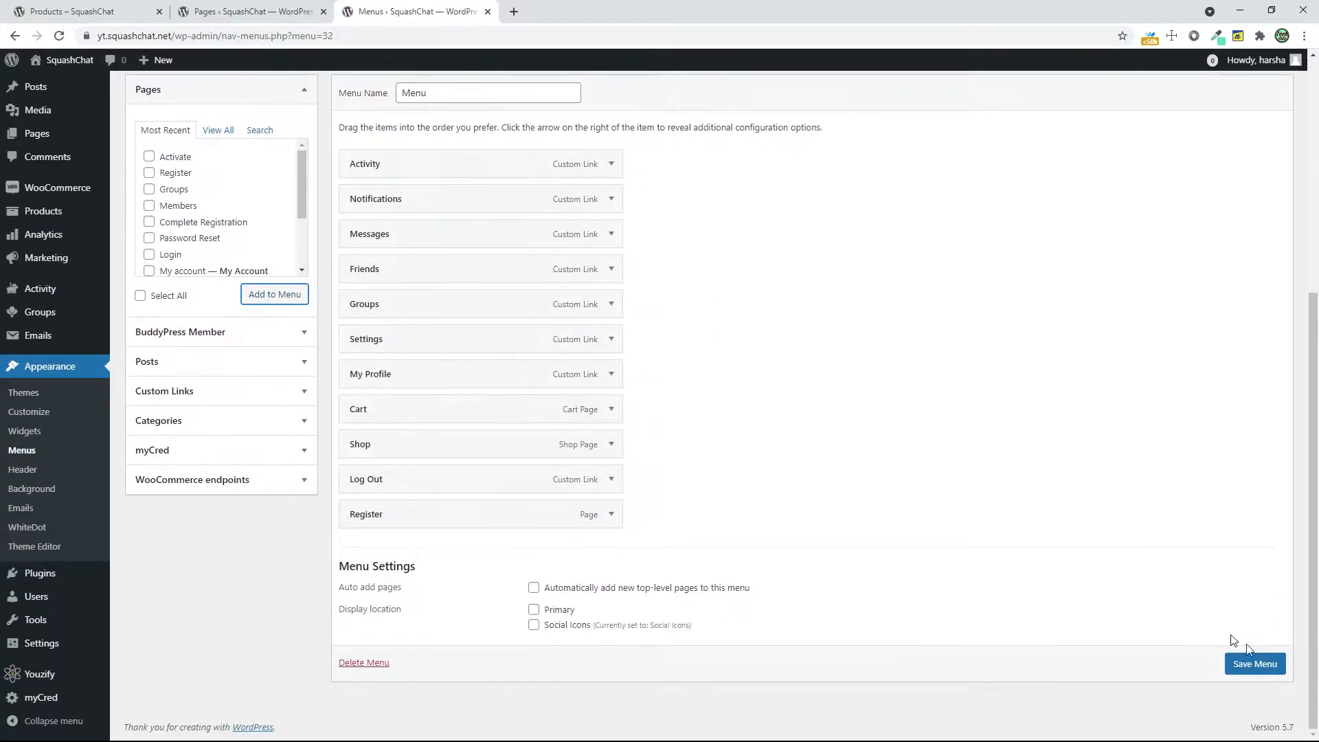
left_click(1257, 665)
left_click(272, 451)
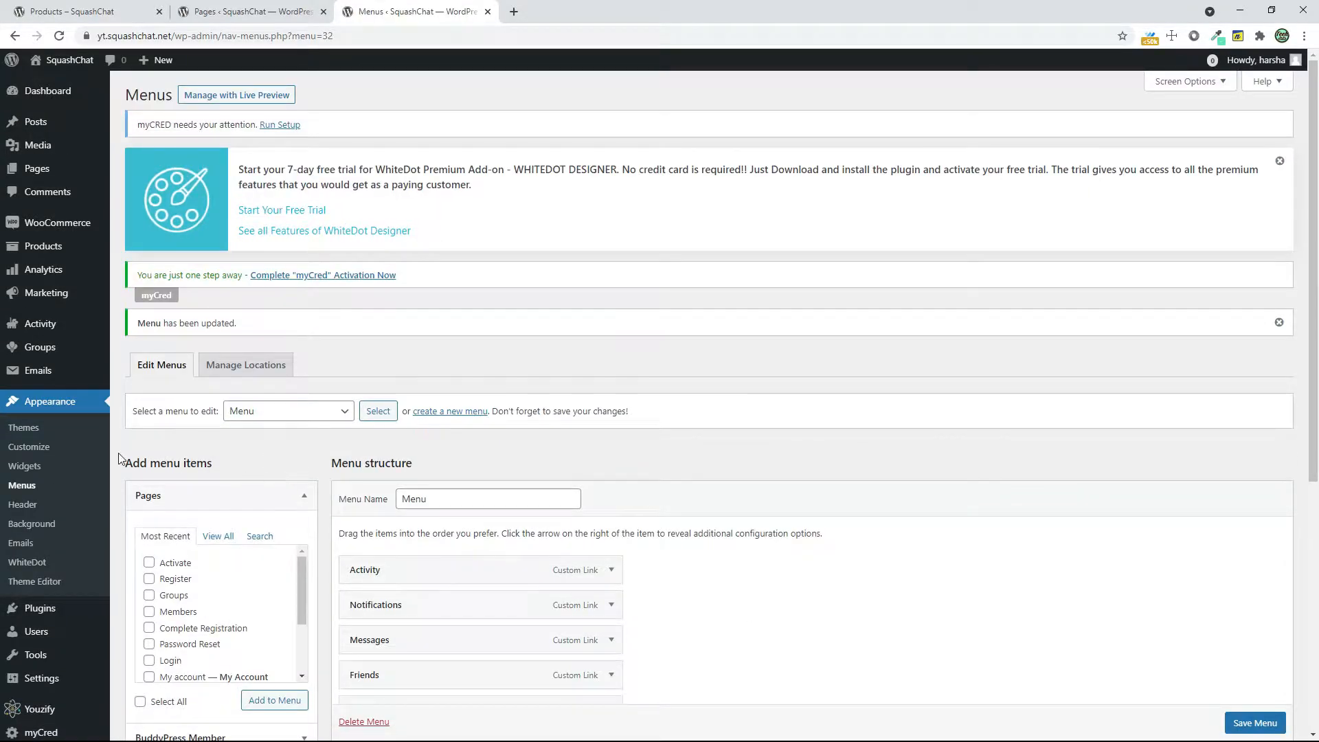
Open the site's homepage in a new tab and close the Pages tab
right_click(55, 77)
left_click(89, 88)
left_click(524, 6)
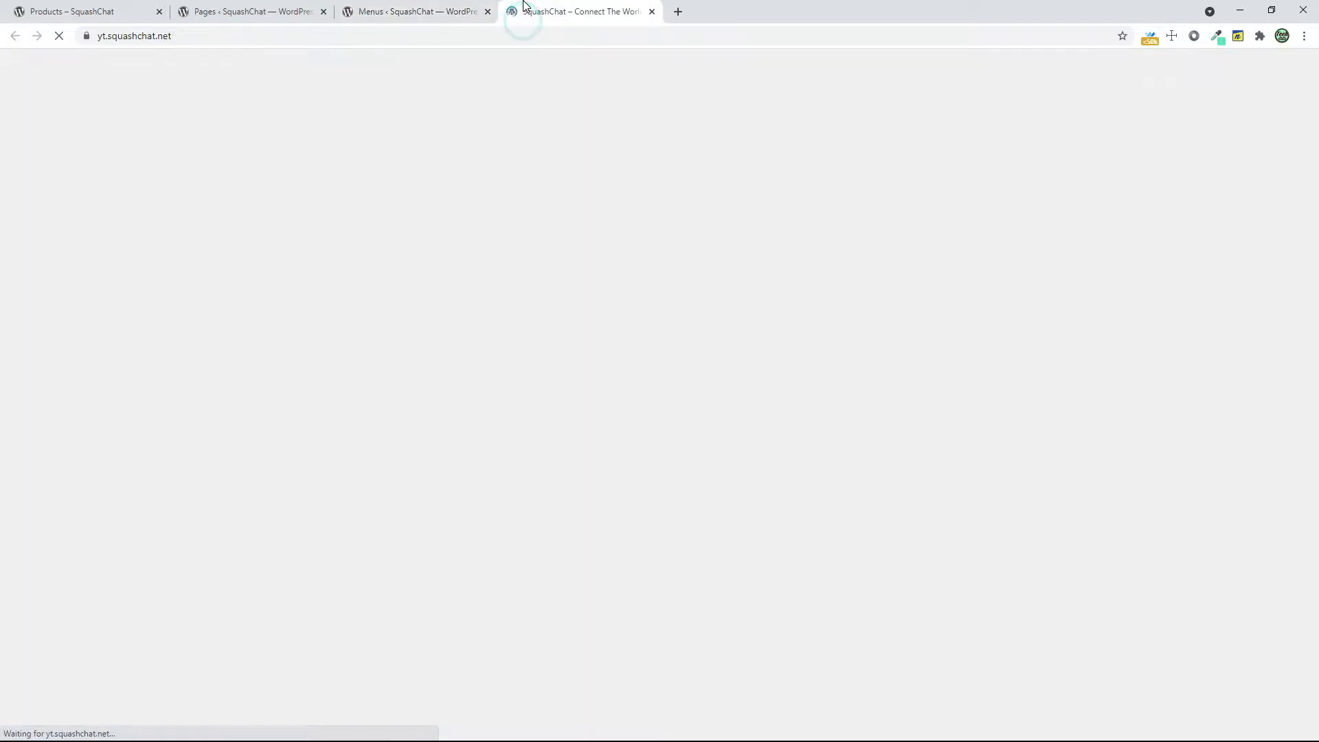
left_click(324, 12)
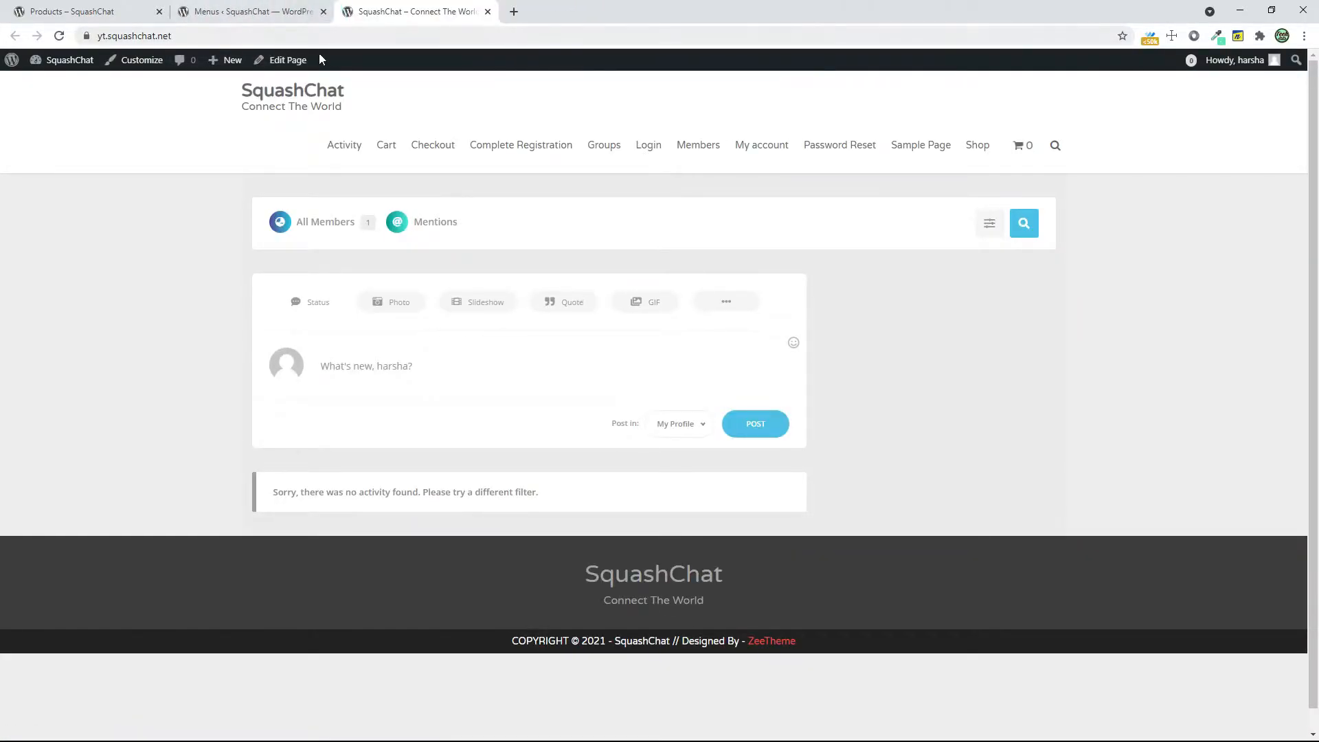
Assign the menu named Menu to the Primary location in the Customizer and publish the change
left_click(114, 61)
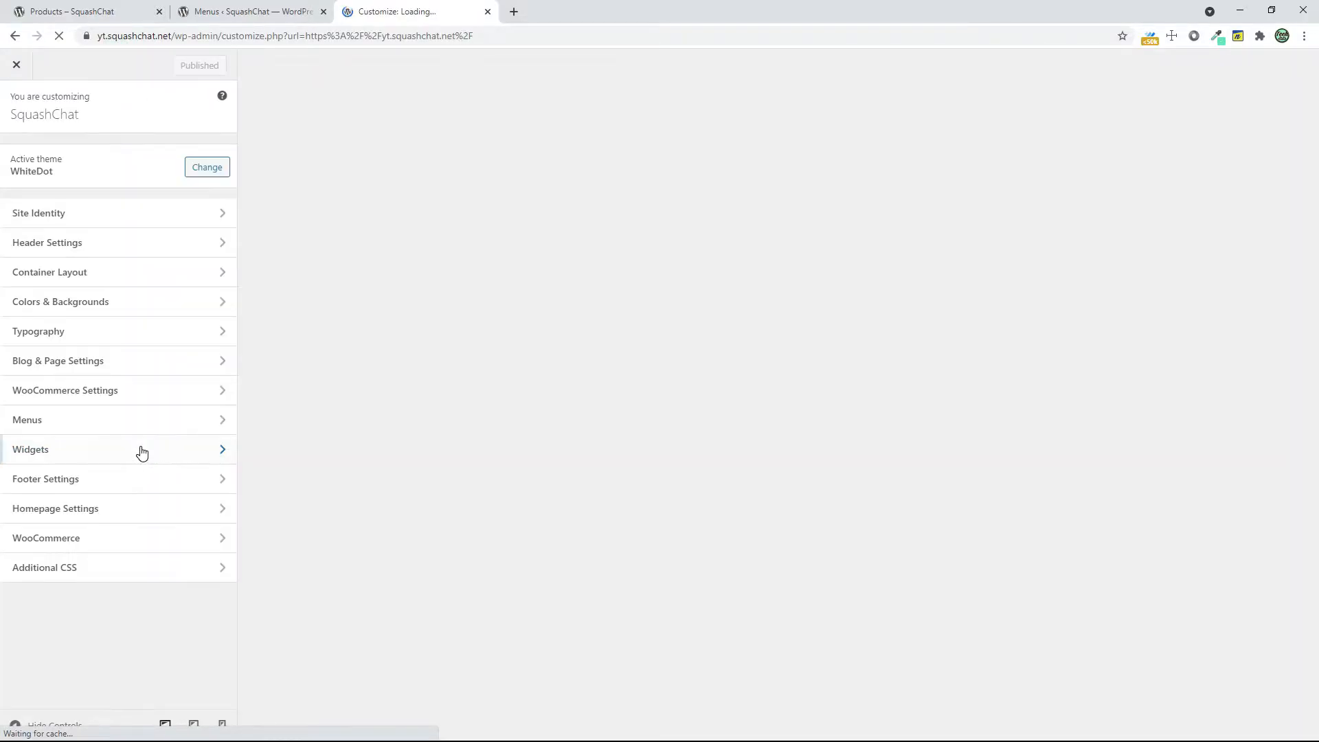
left_click(143, 424)
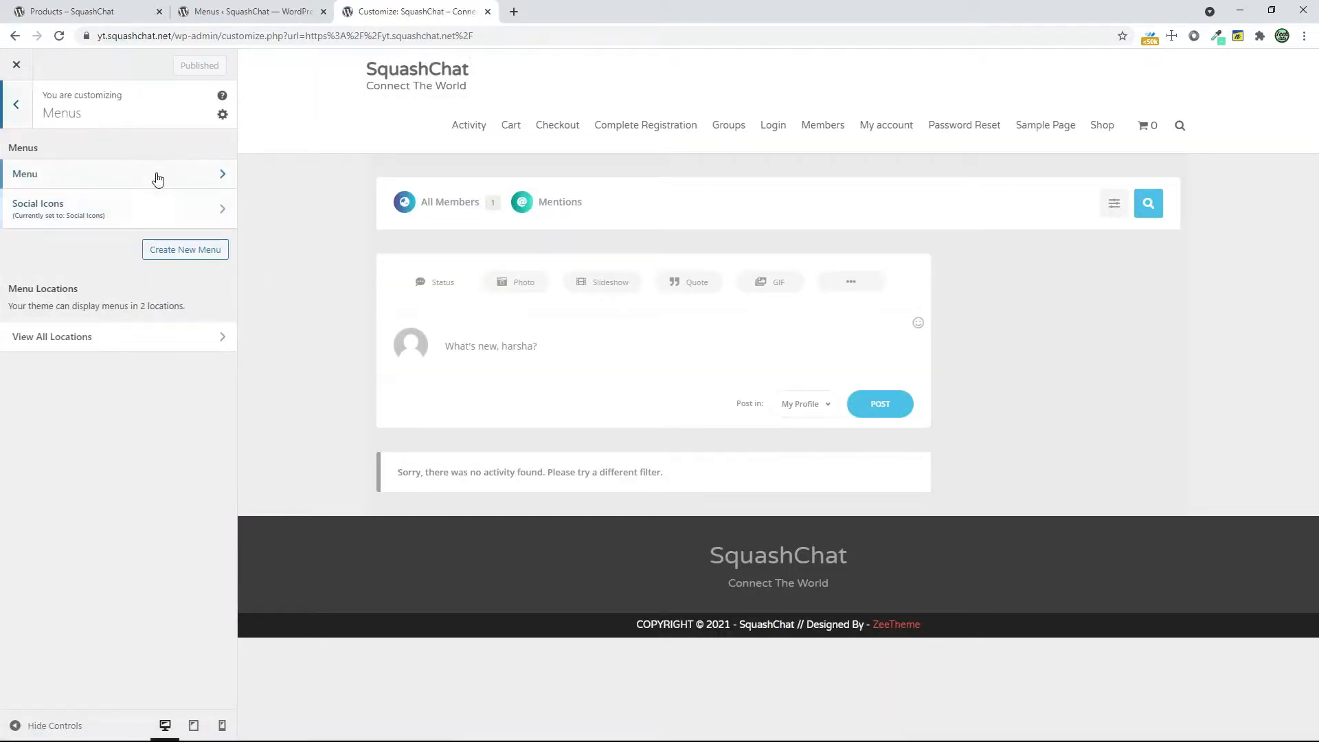
left_click(158, 177)
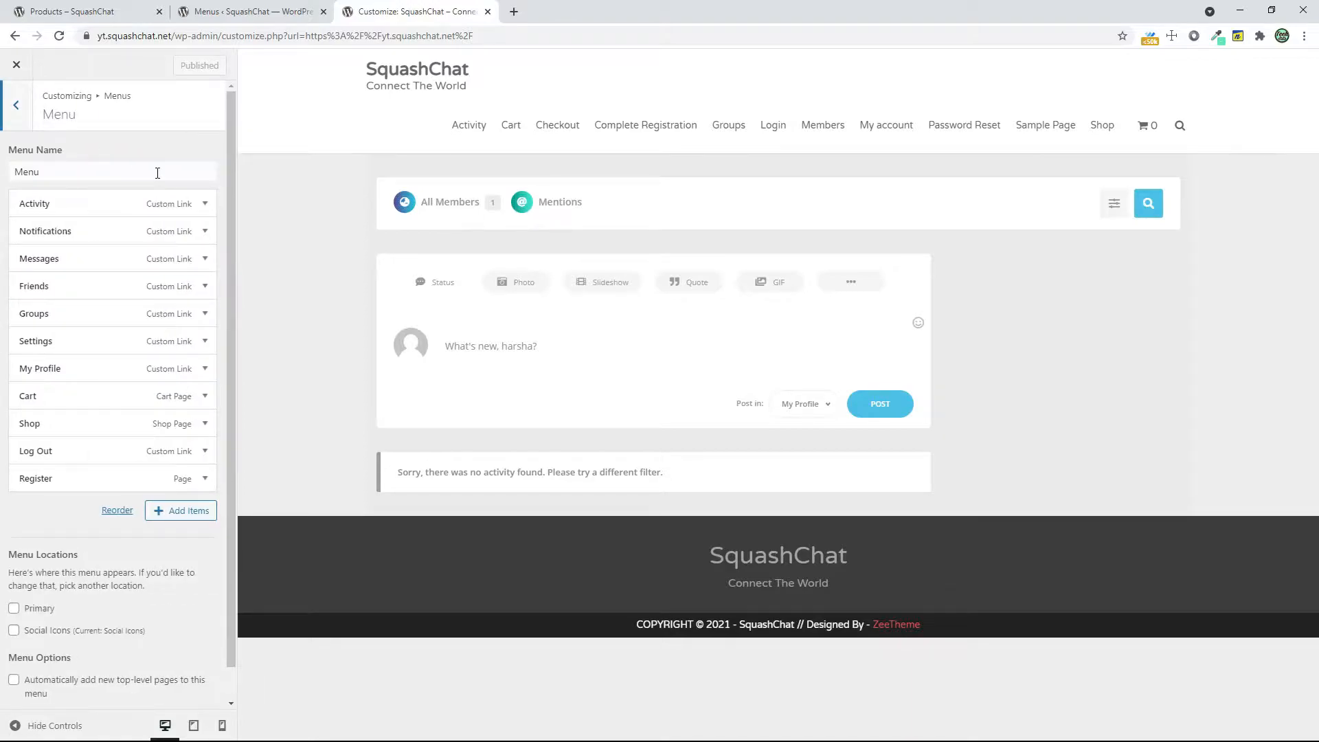
left_click(157, 172)
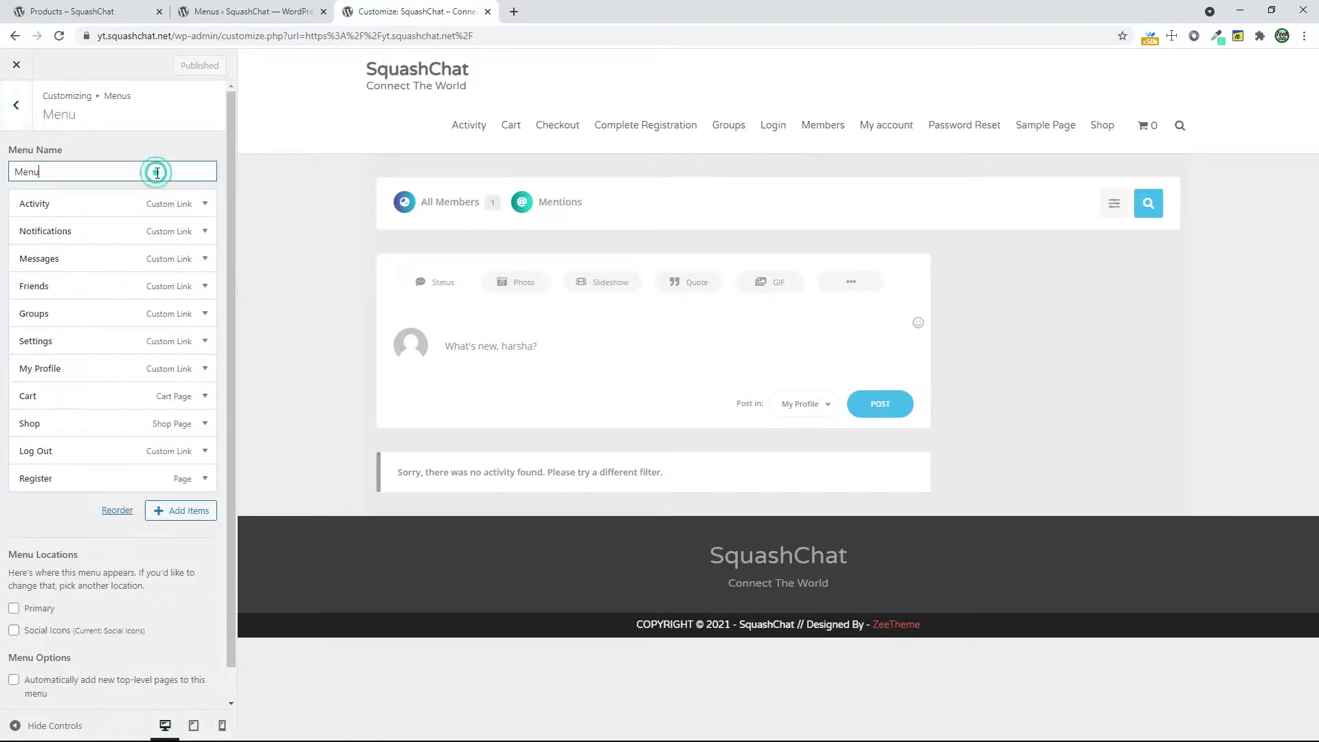
scroll(117, 275, "down", 1)
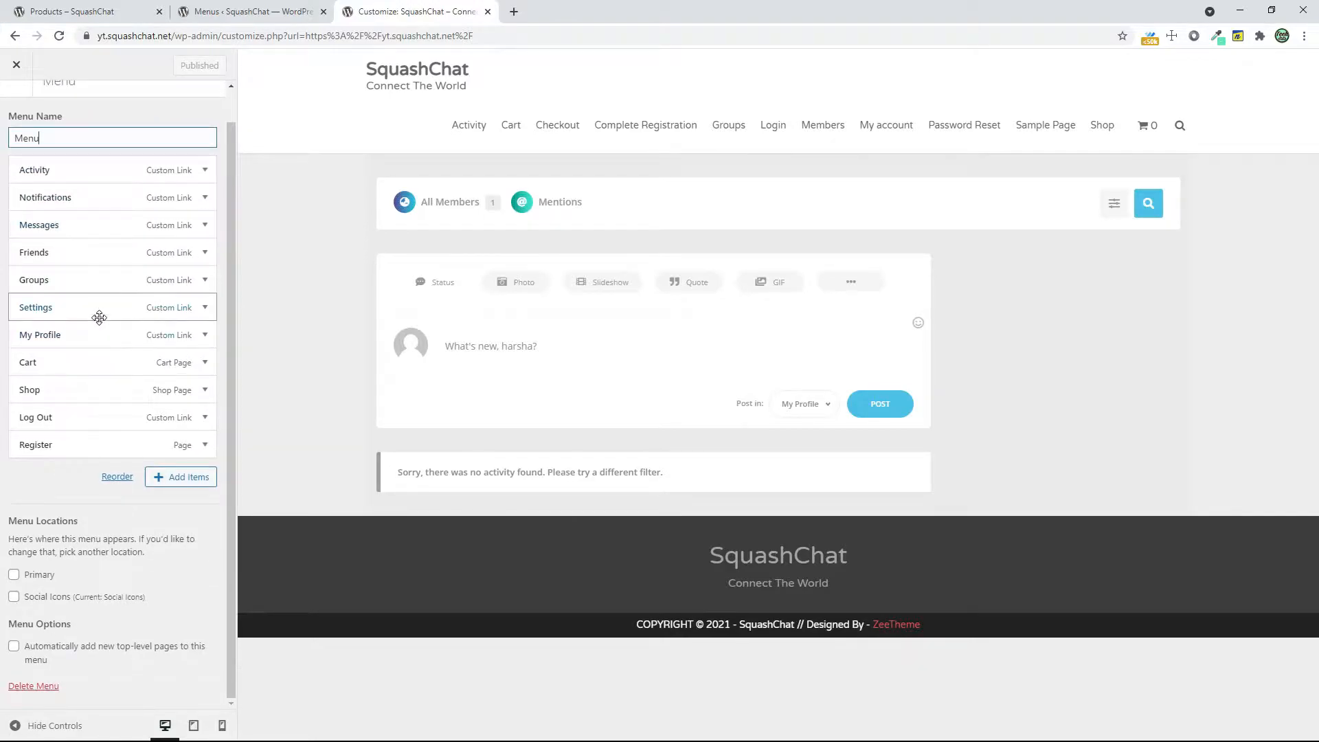
left_click(32, 581)
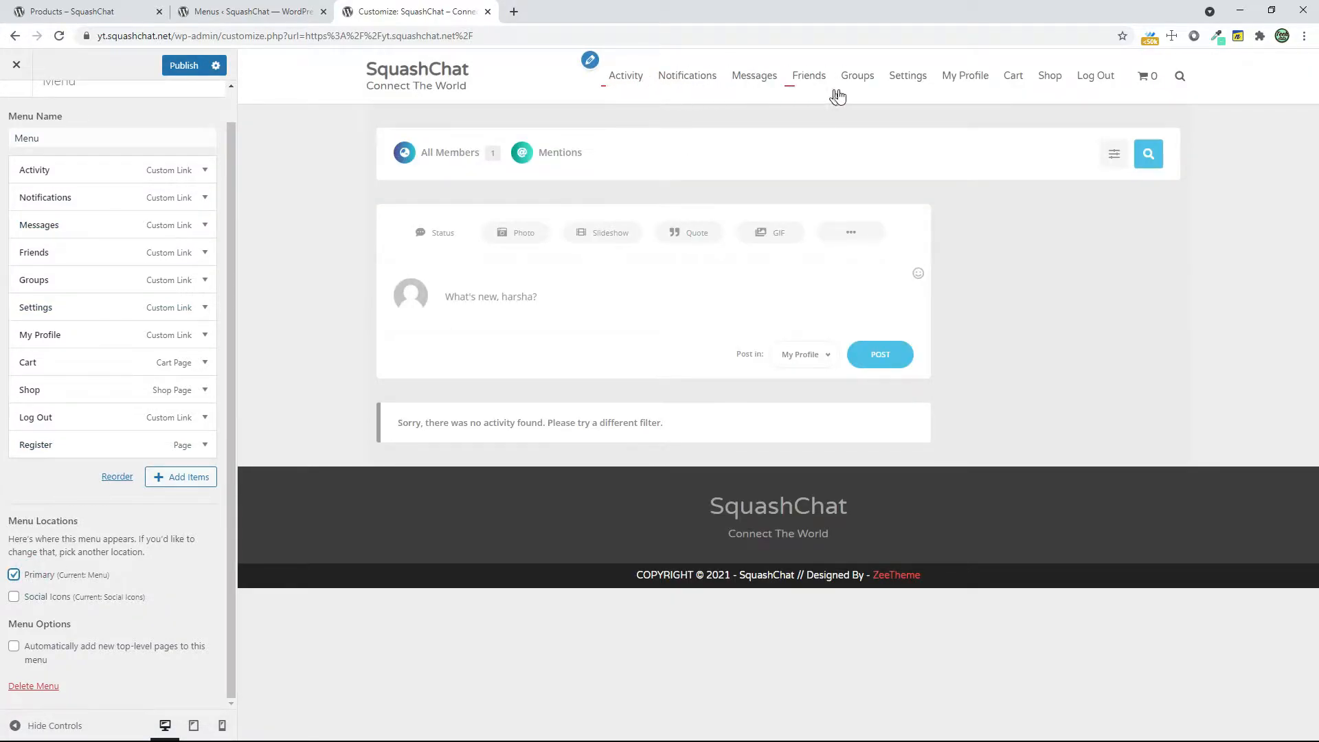
left_click(183, 66)
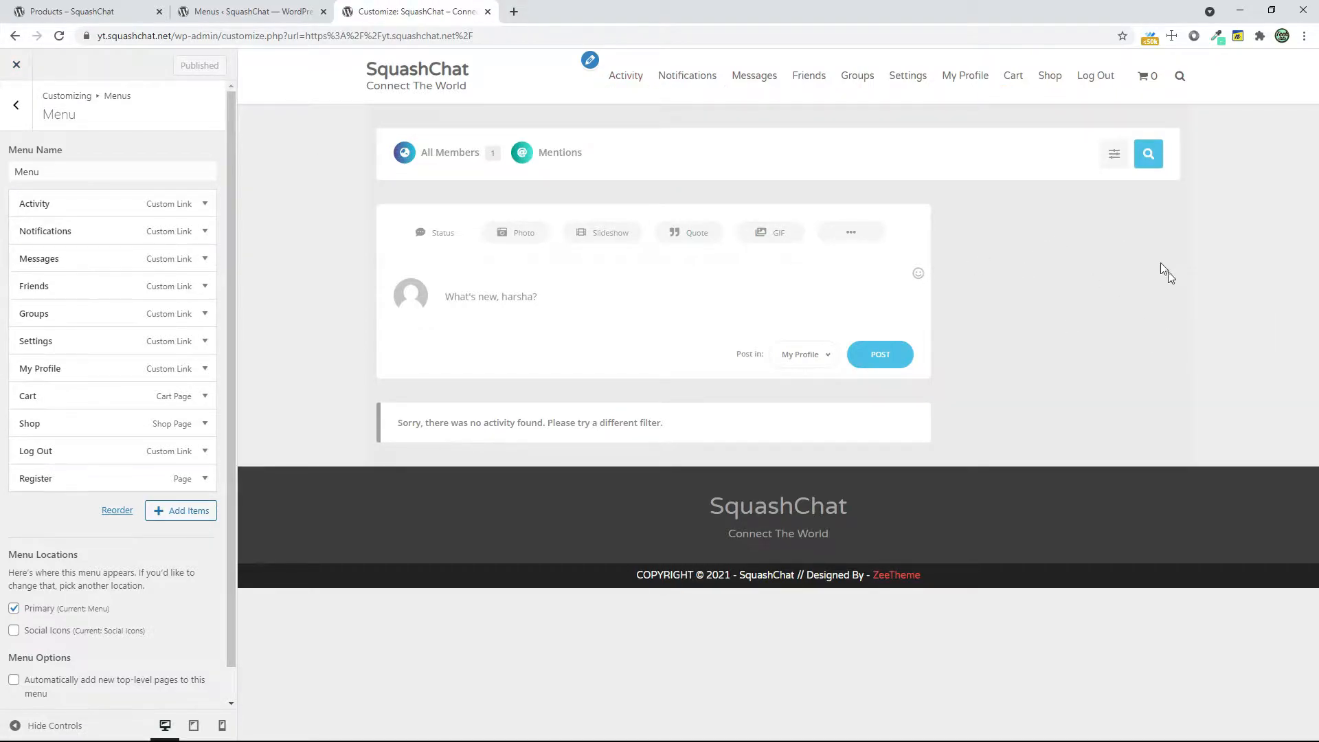
Leave the Customizer and open the Widgets page in the site's dashboard
left_click(8, 72)
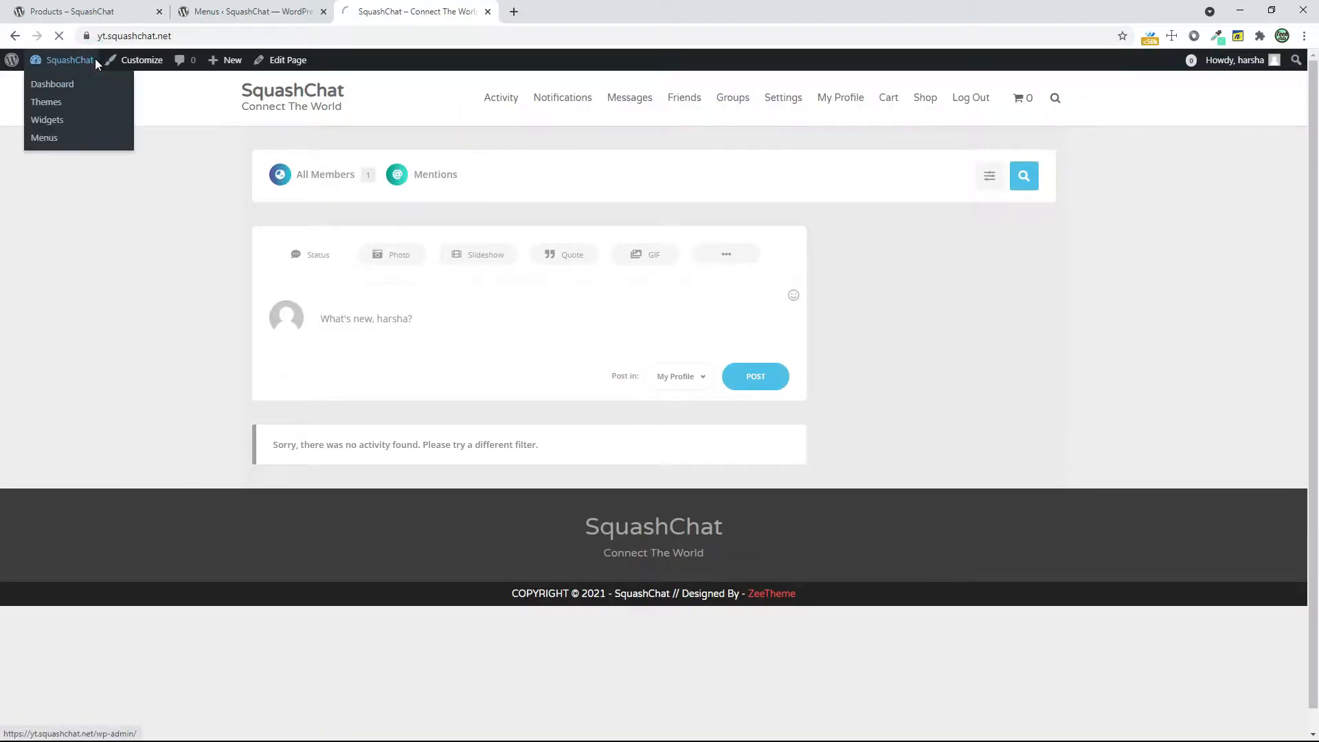
left_click(55, 79)
mouse_move(51, 469)
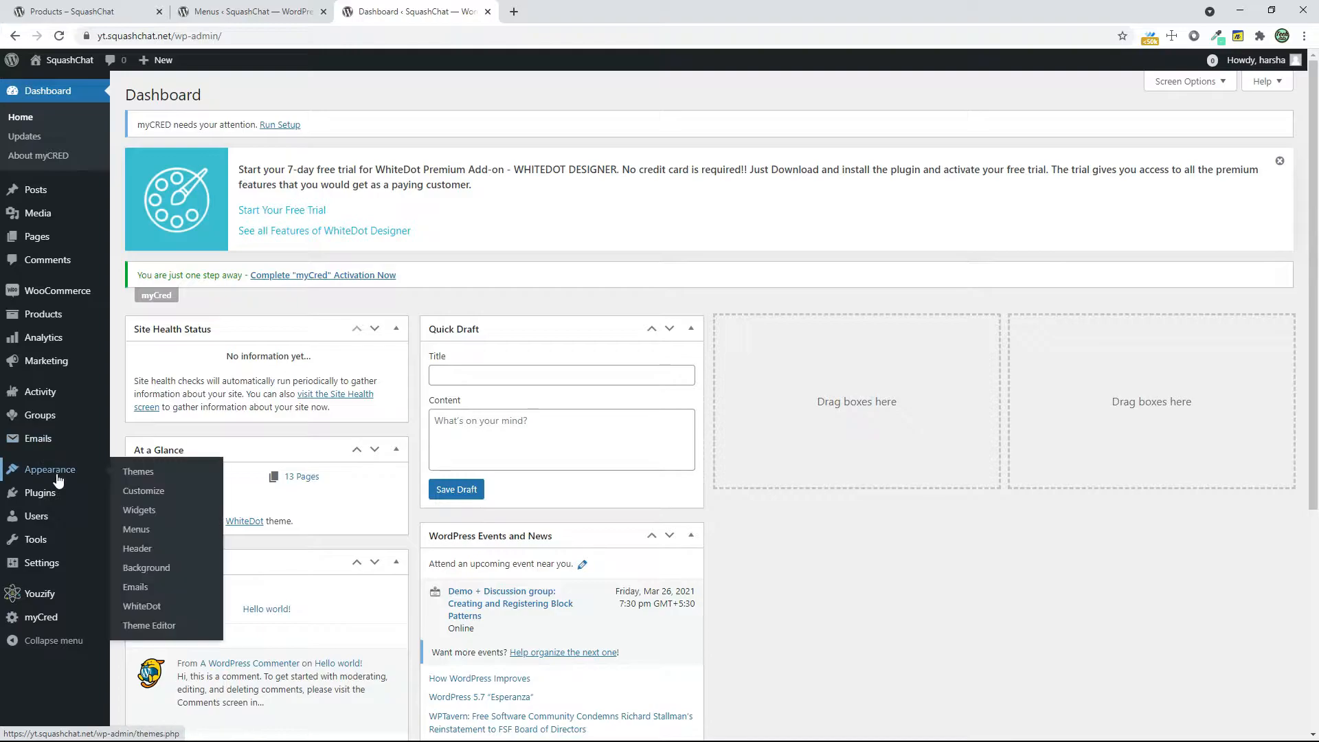
left_click(185, 515)
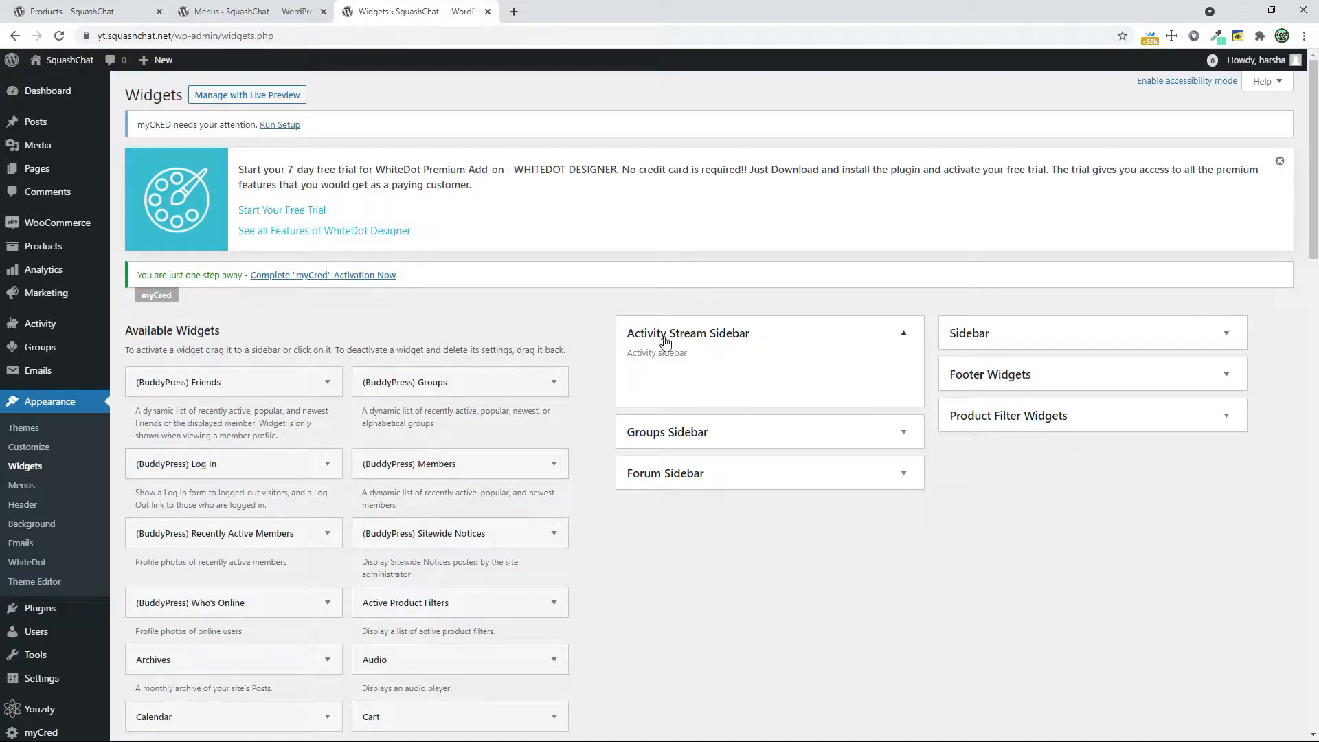
scroll(745, 330, "down", 3)
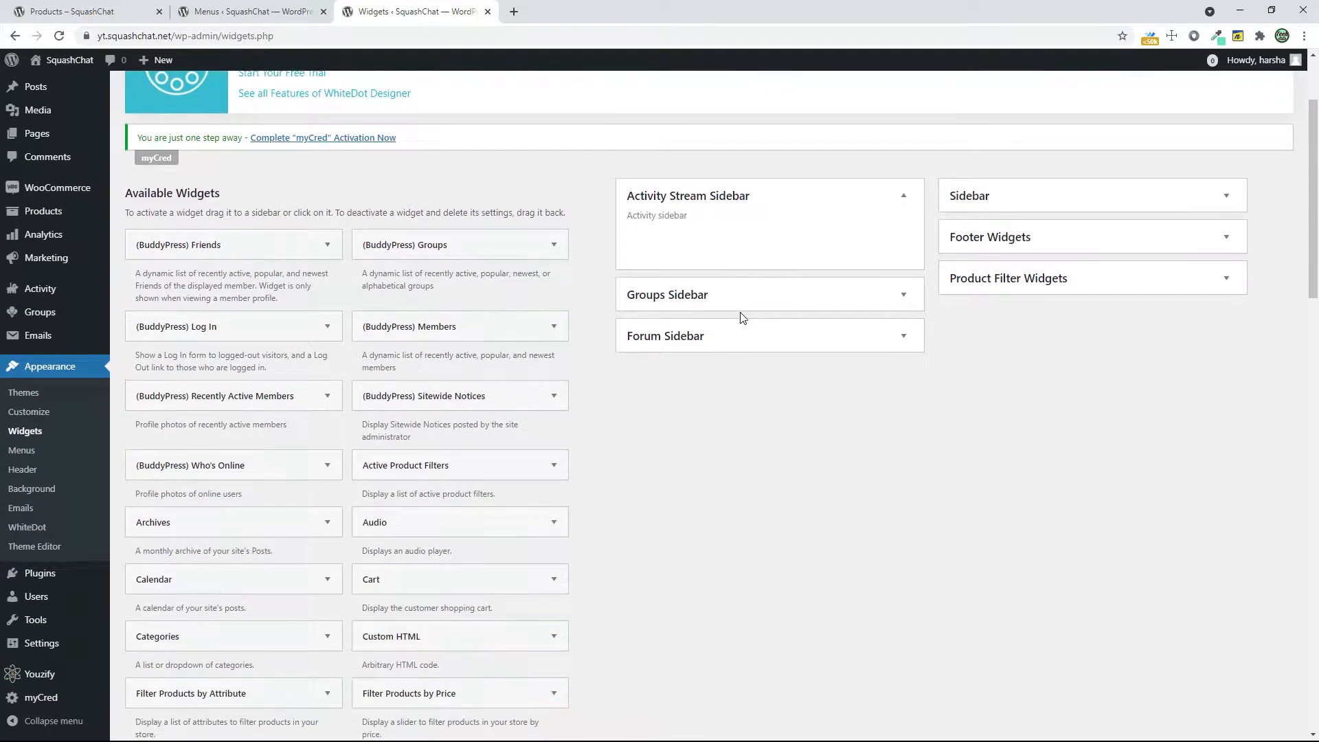
Open the homepage of the existing squashchat.net site and examine the widgets in its sidebar
left_click(55, 10)
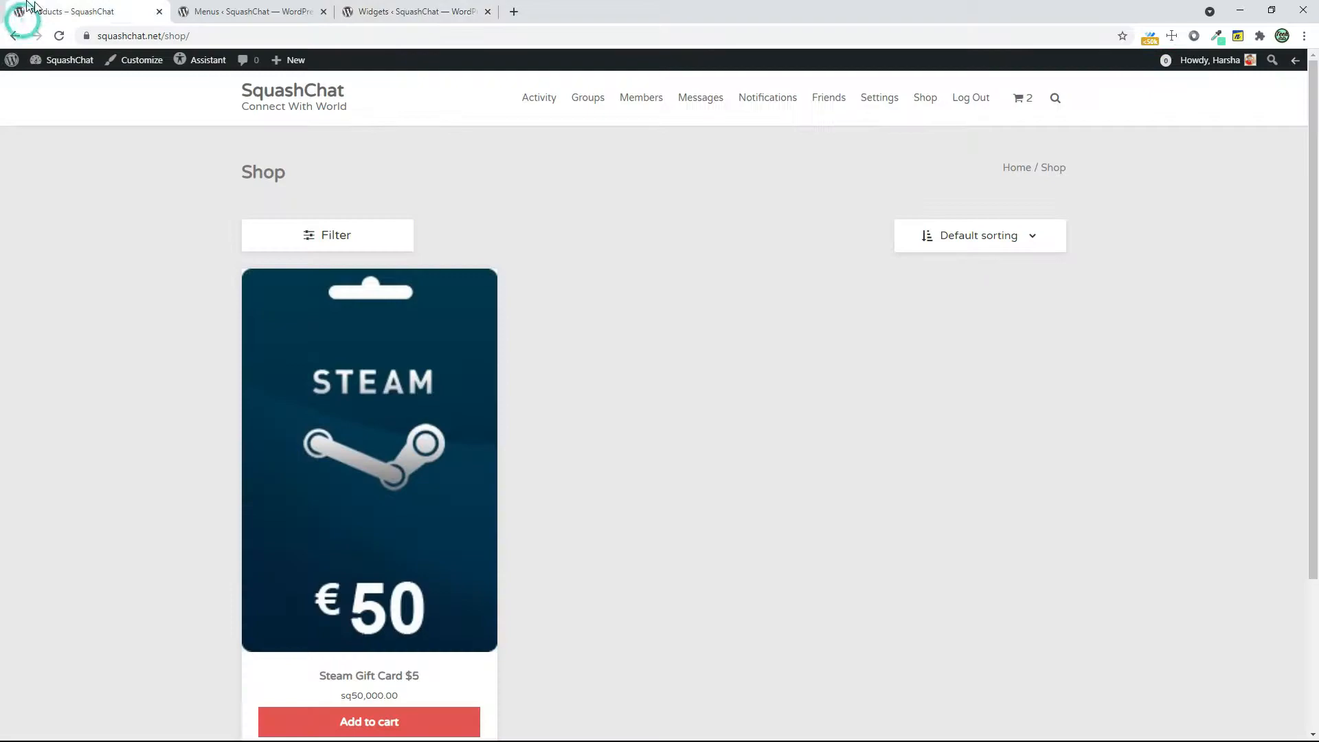
left_click(275, 97)
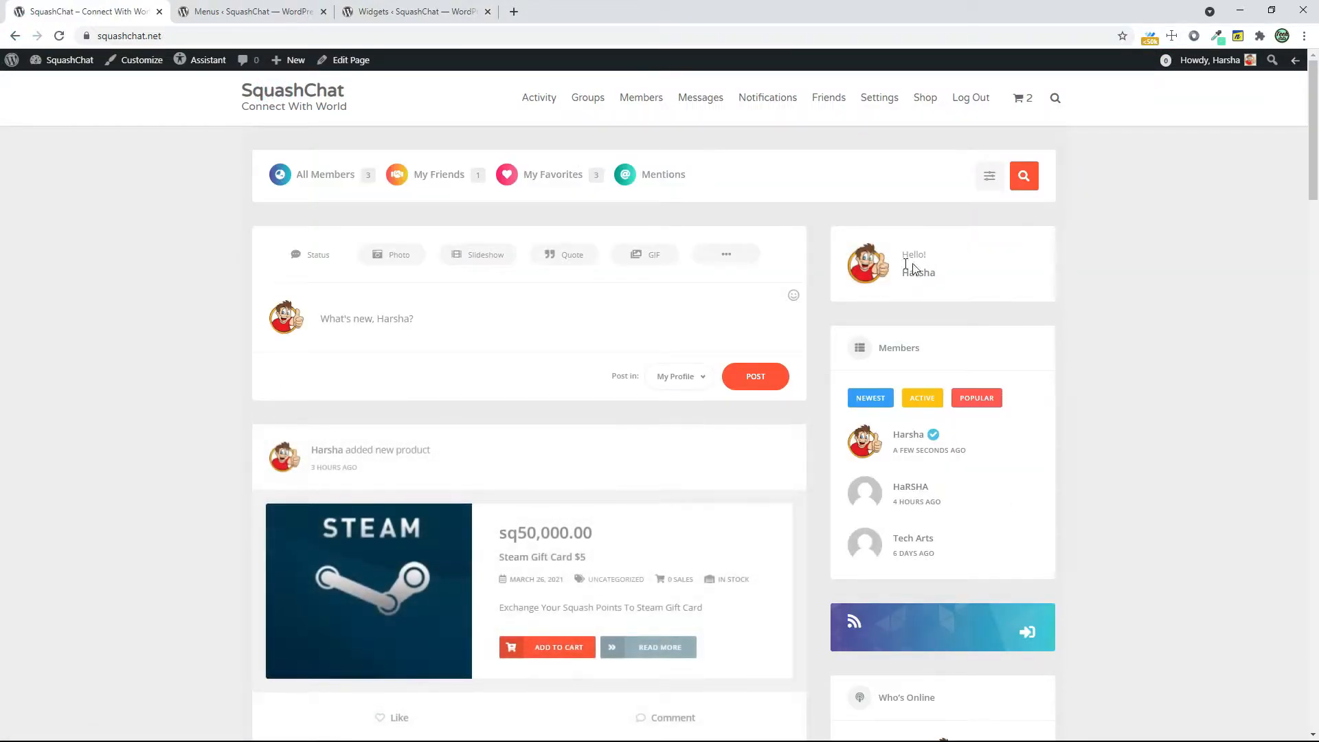
scroll(955, 433, "down", 5)
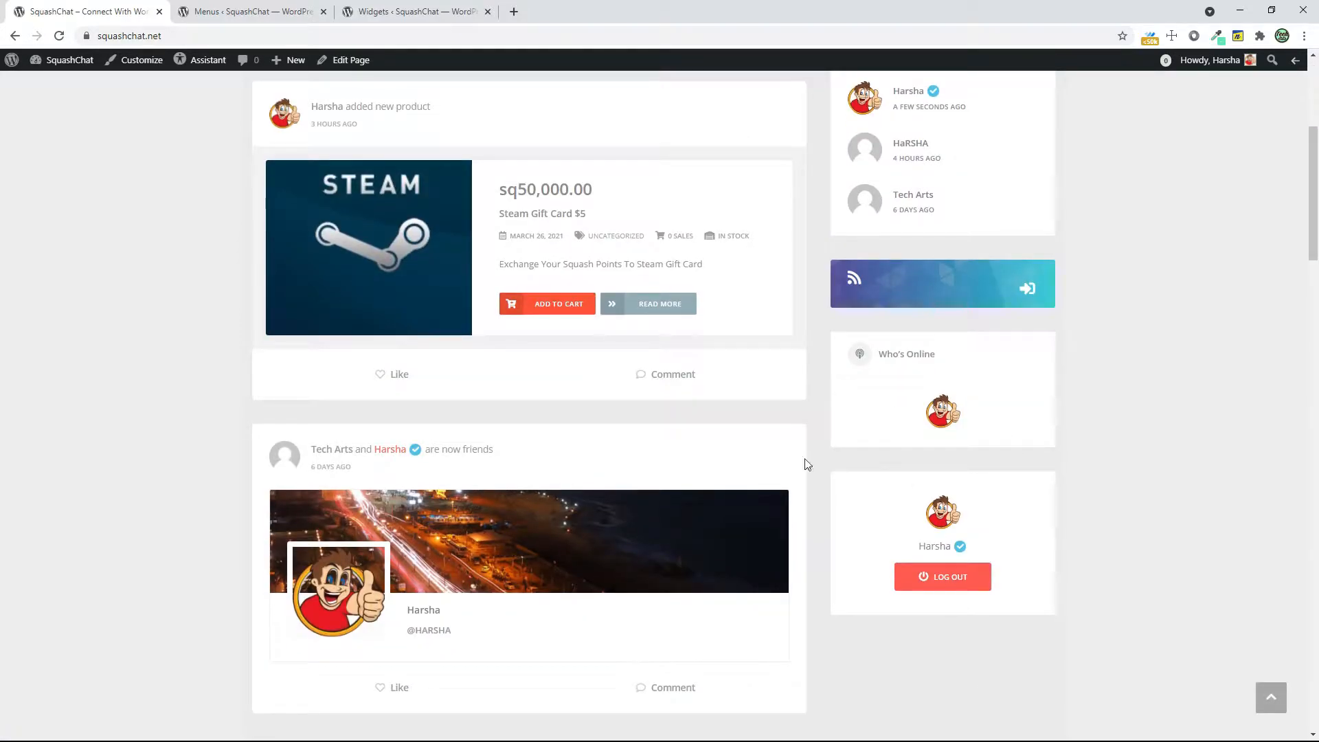
Add the BuddyPress Friends, Members and Groups widgets to the Activity Stream Sidebar, with Members first and Groups second
left_click(354, 12)
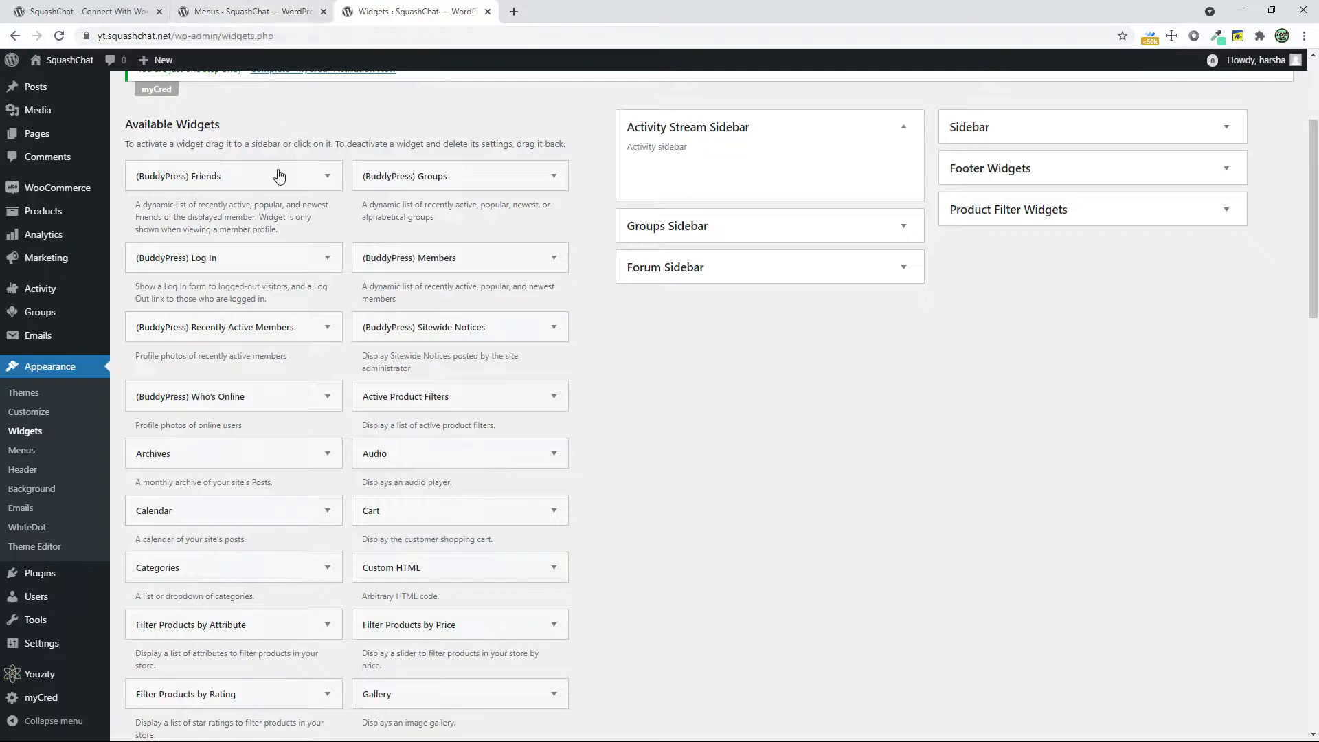
left_click_drag(323, 175, 792, 179)
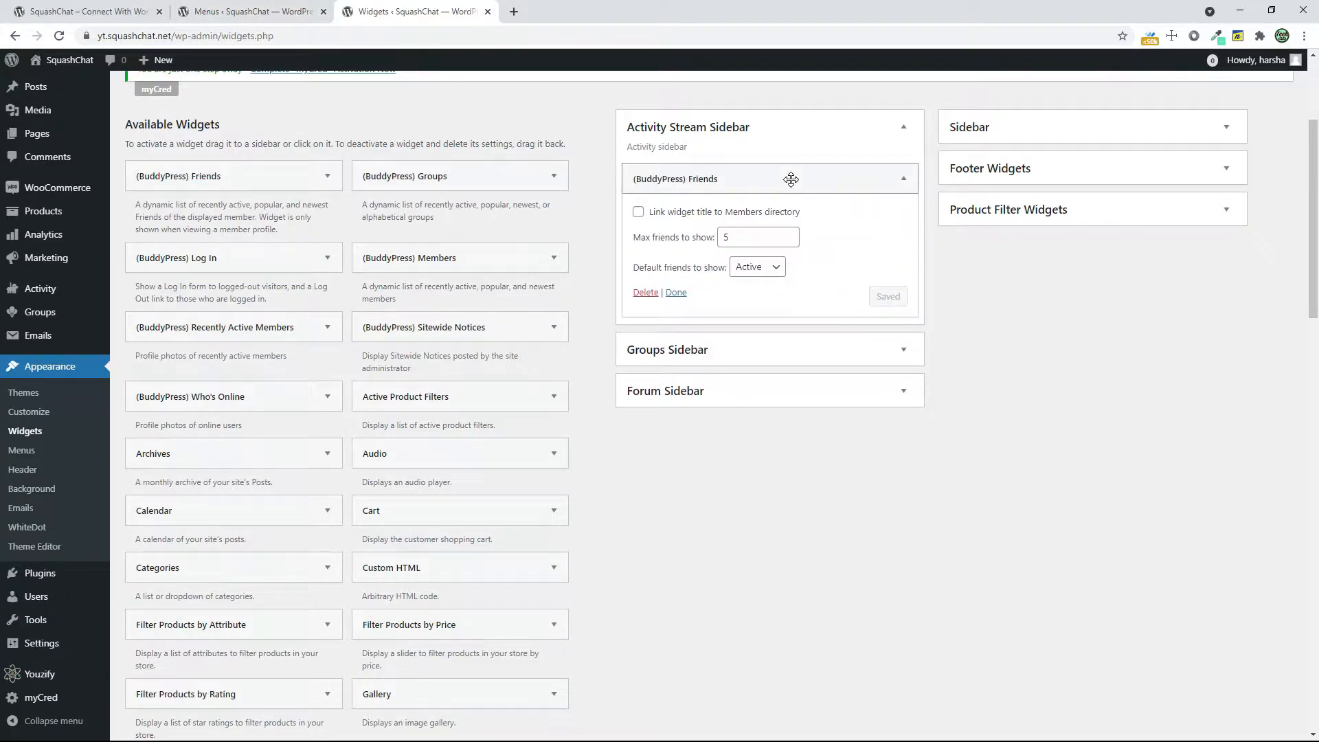
left_click(791, 179)
left_click_drag(411, 264, 715, 180)
left_click_drag(425, 181, 701, 378)
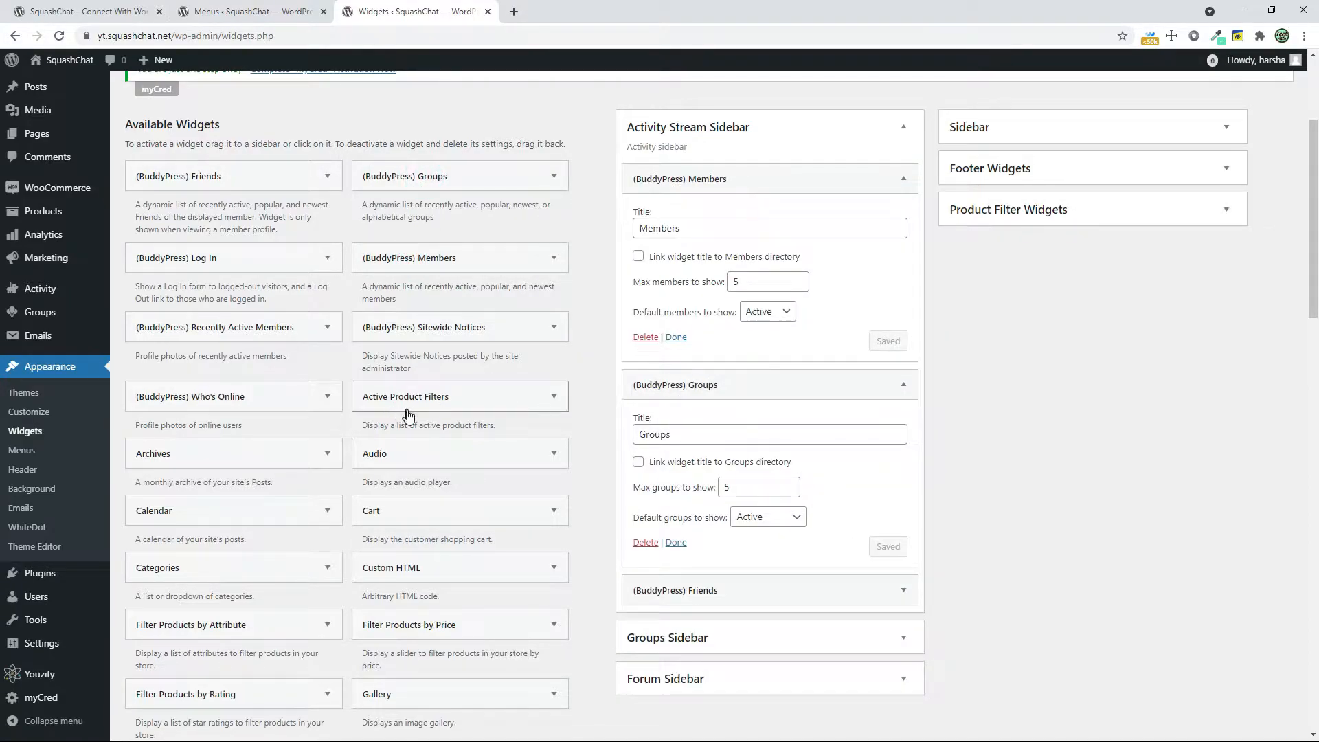
Add the Youzify - My Account widget to the Activity Stream Sidebar below the Friends widget
scroll(407, 414, "down", 4)
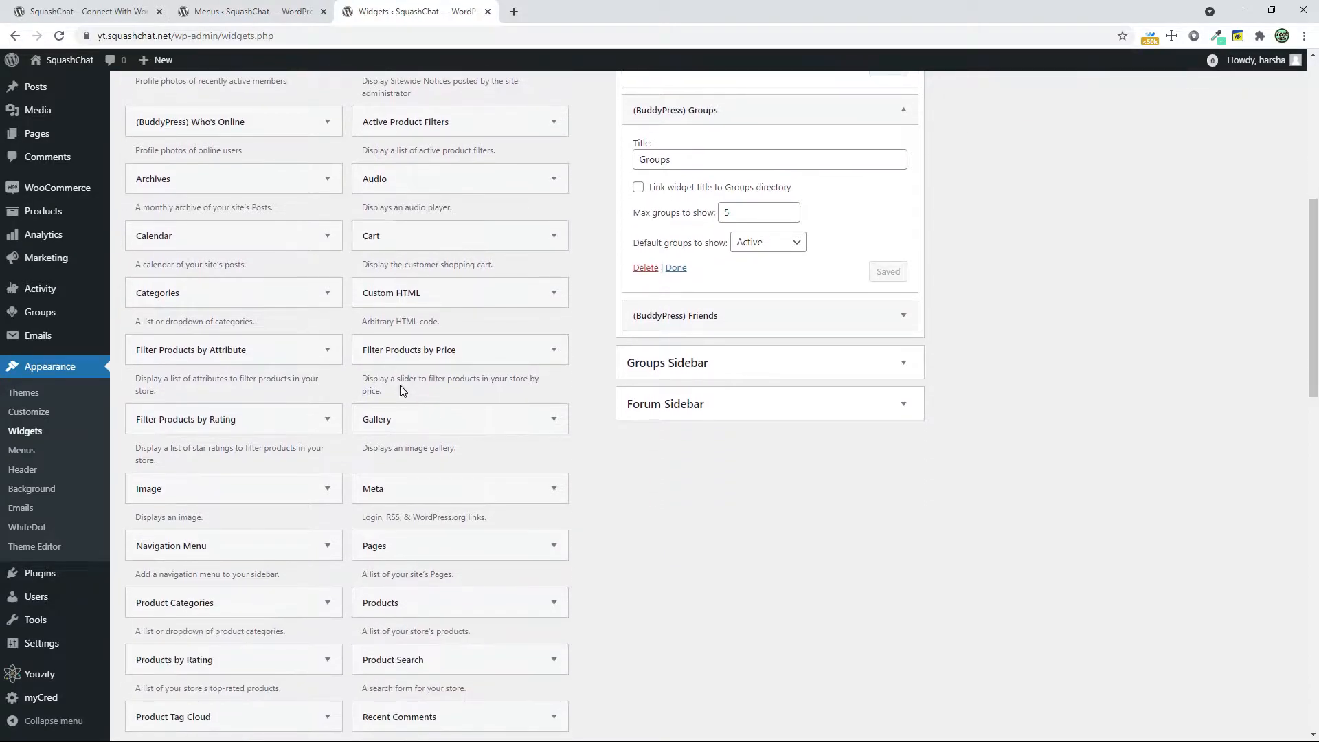
scroll(403, 391, "down", 8)
scroll(704, 481, "down", 4)
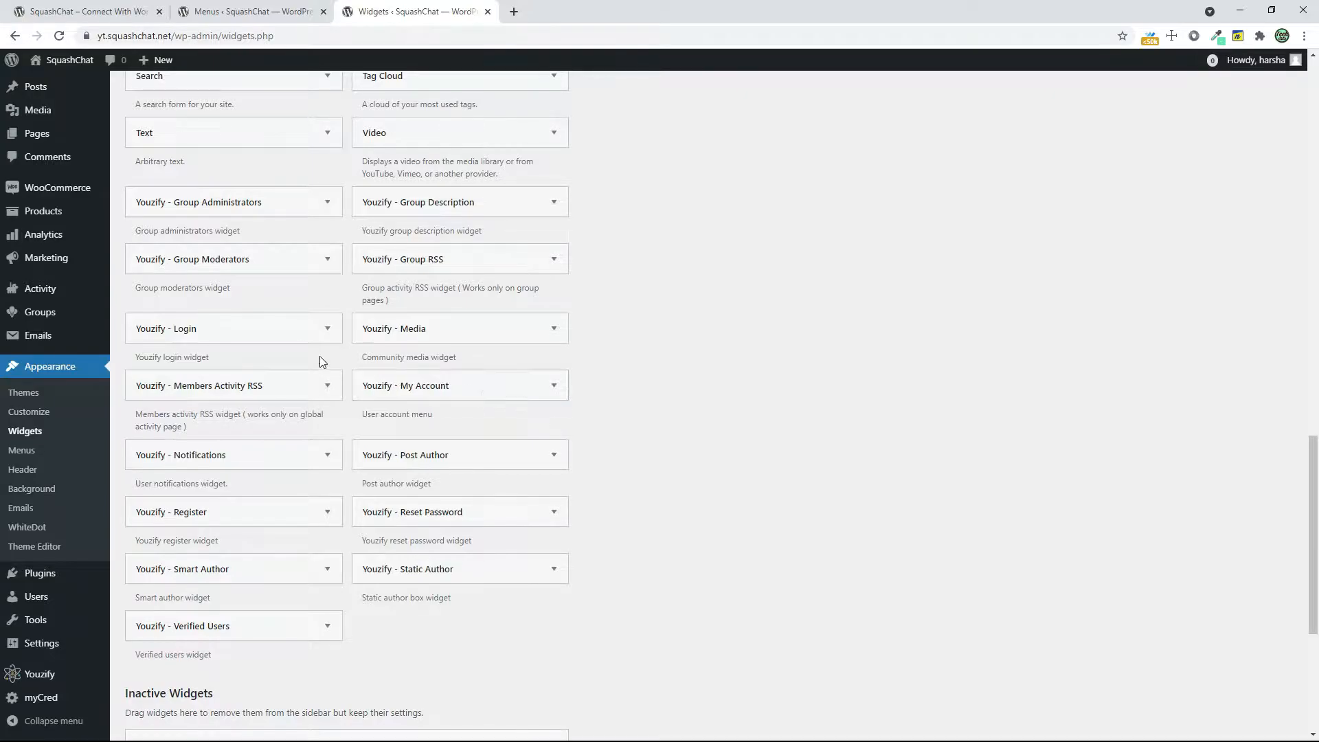
left_click_drag(462, 392, 707, 351)
scroll(877, 339, "up", 15)
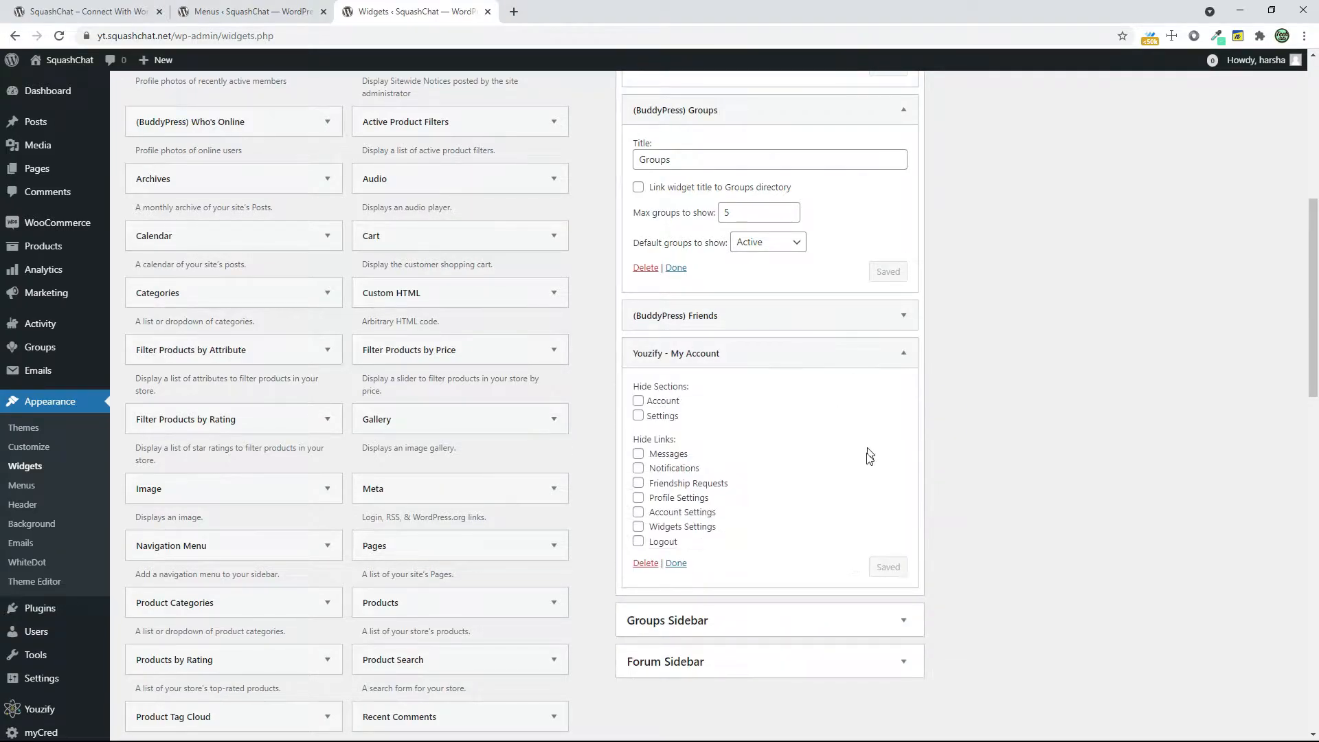
Add the Youzify - Members Activity RSS widget to the Activity Stream Sidebar below My Account
scroll(440, 465, "down", 10)
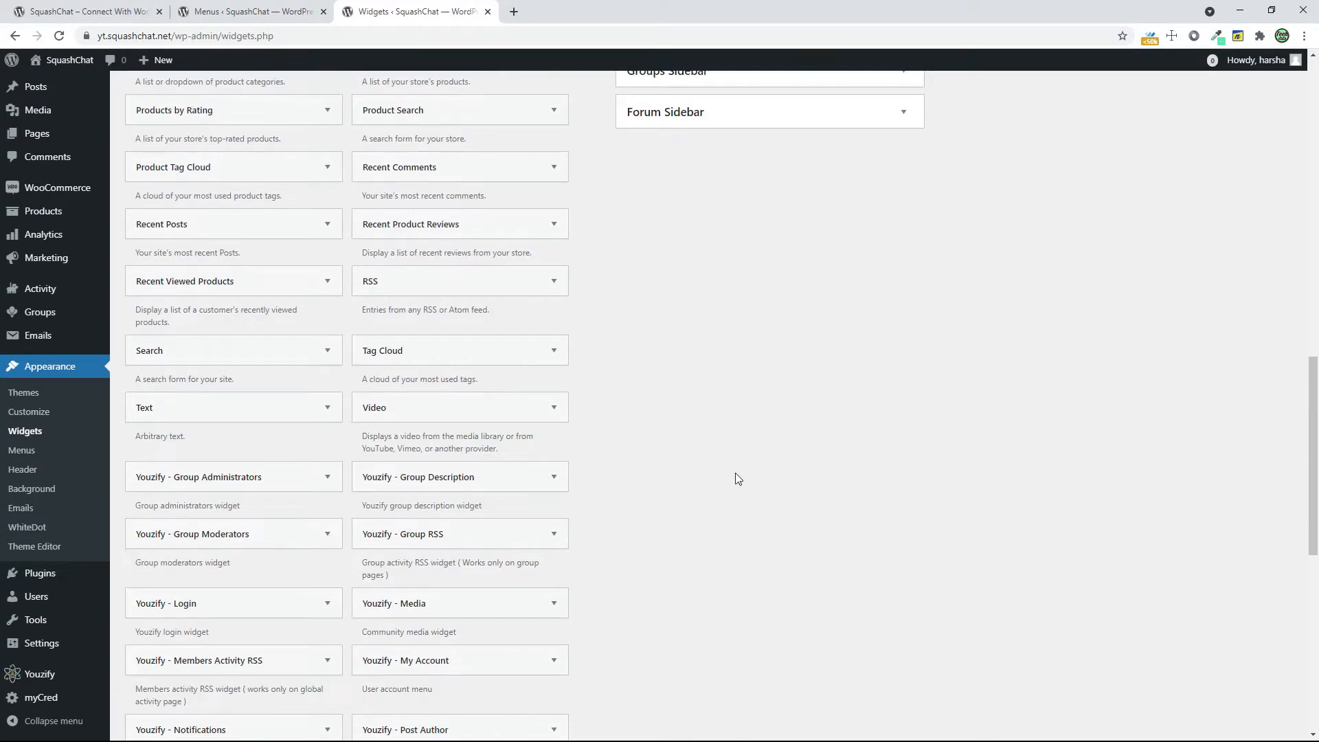
scroll(735, 478, "down", 3)
scroll(736, 475, "down", 3)
scroll(736, 476, "up", 2)
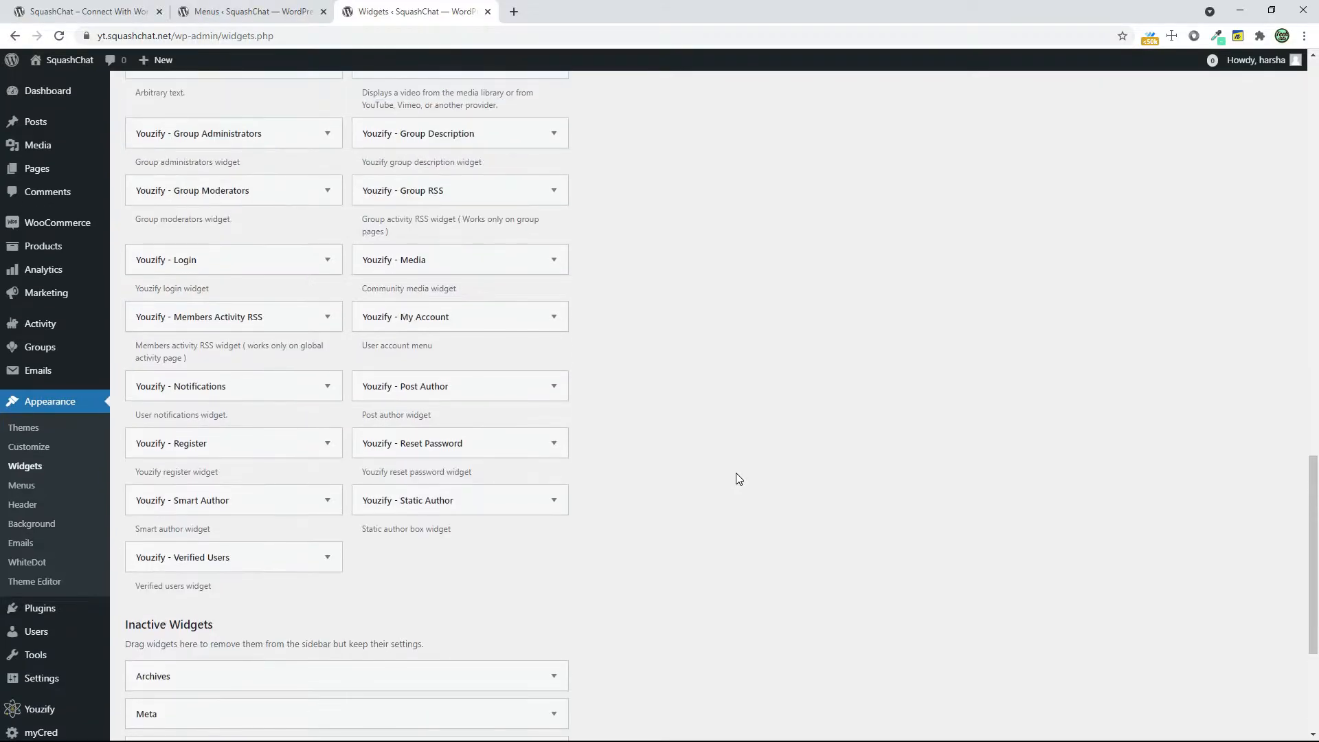
left_click_drag(236, 317, 707, 329)
scroll(1055, 406, "up", 8)
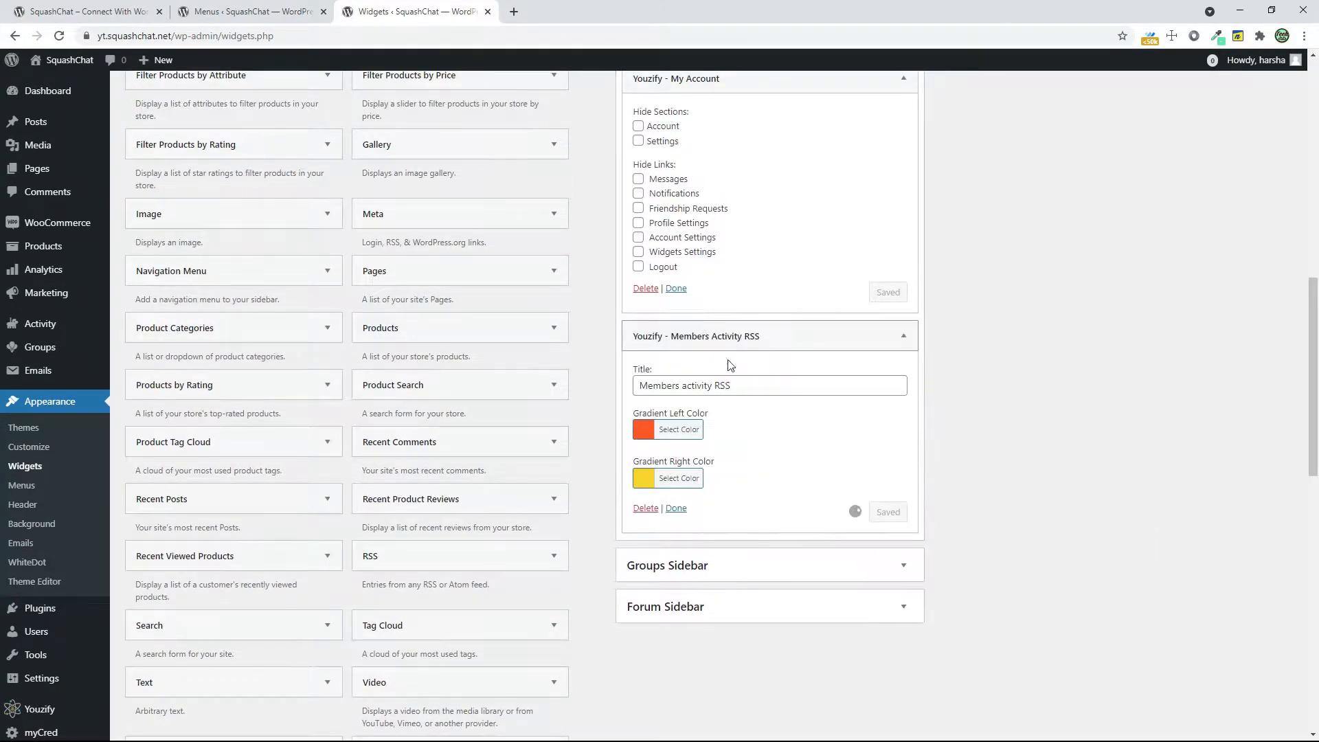
scroll(442, 429, "down", 1)
scroll(442, 430, "up", 4)
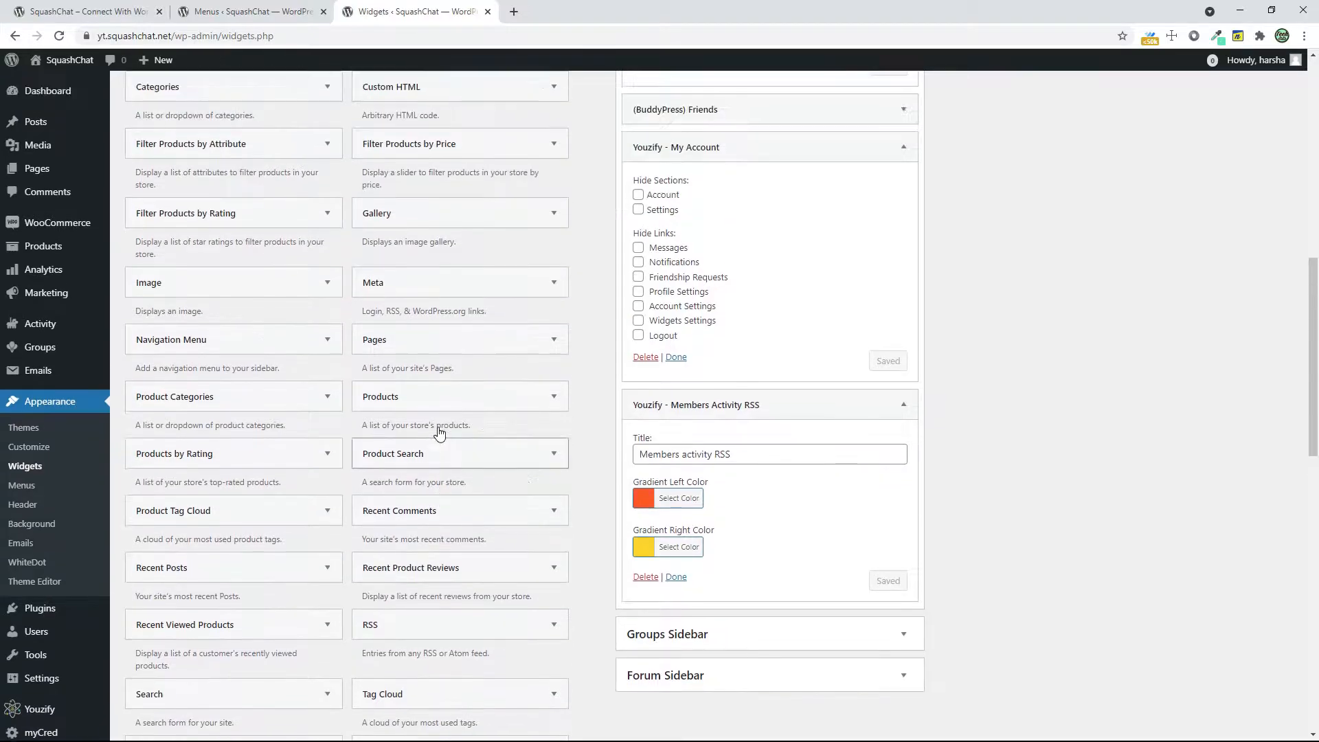
Review the Activity Stream Sidebar's widgets and open the site's homepage in a new tab to check them
scroll(442, 430, "up", 6)
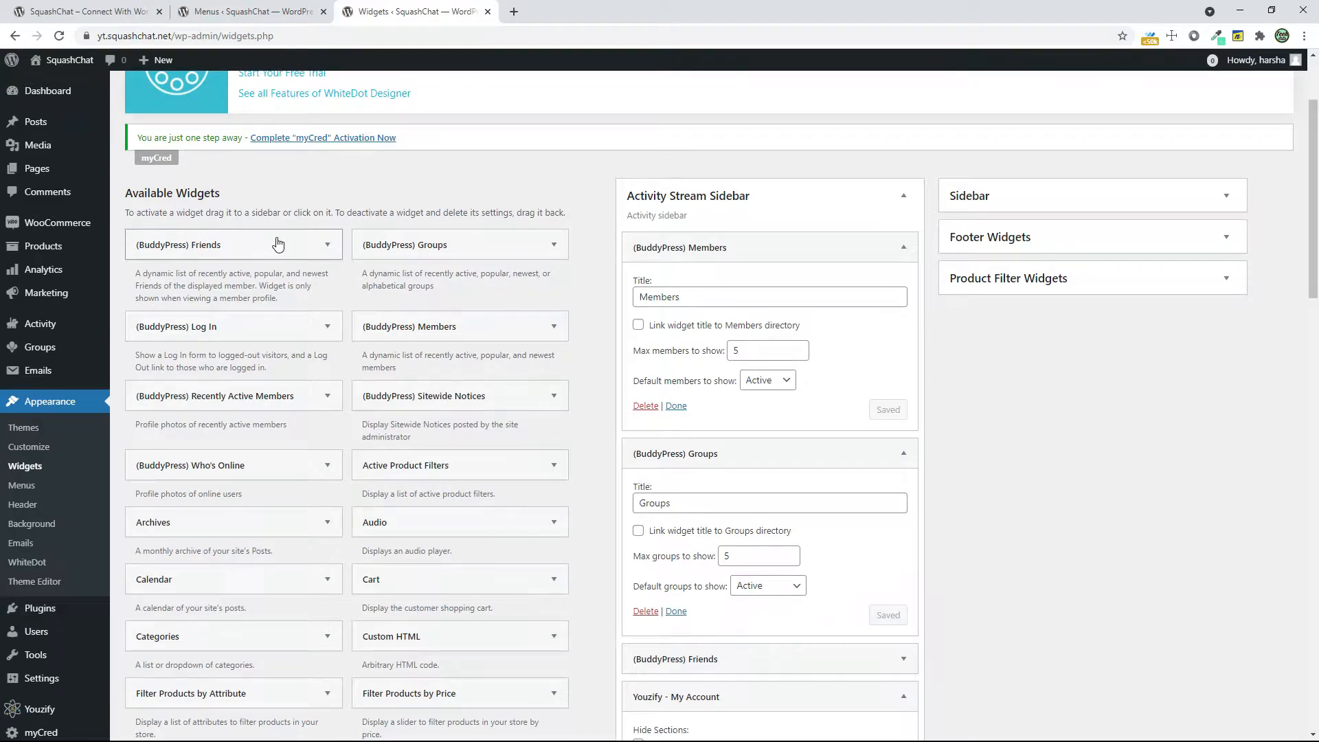
scroll(785, 441, "down", 9)
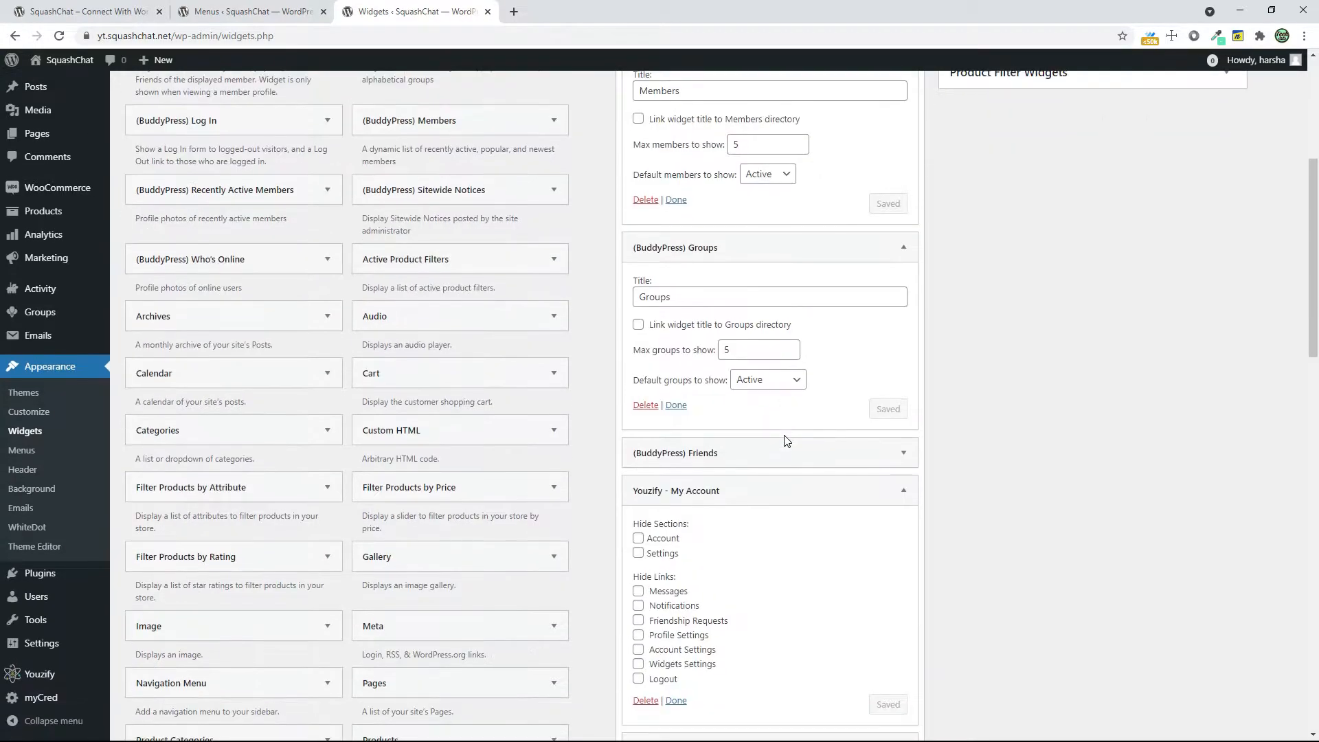
scroll(788, 441, "up", 10)
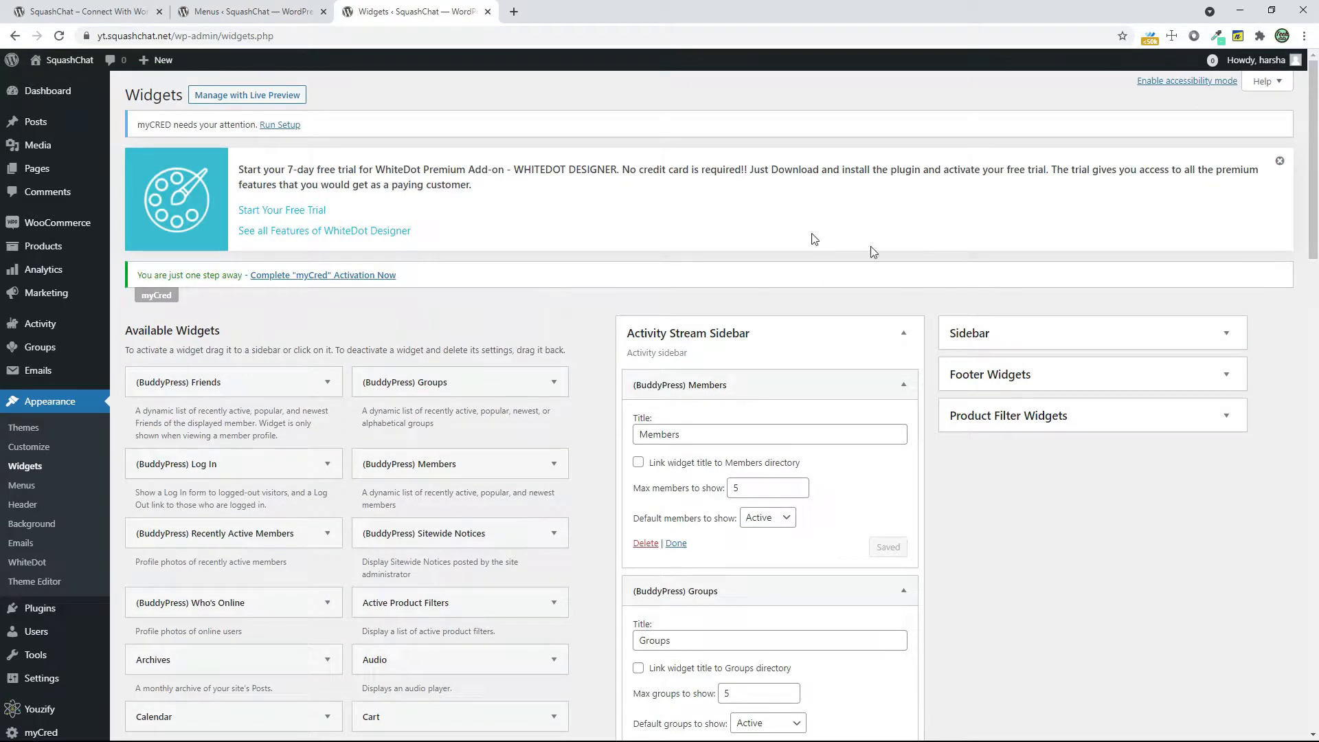
right_click(43, 86)
left_click(67, 92)
scroll(851, 481, "down", 15)
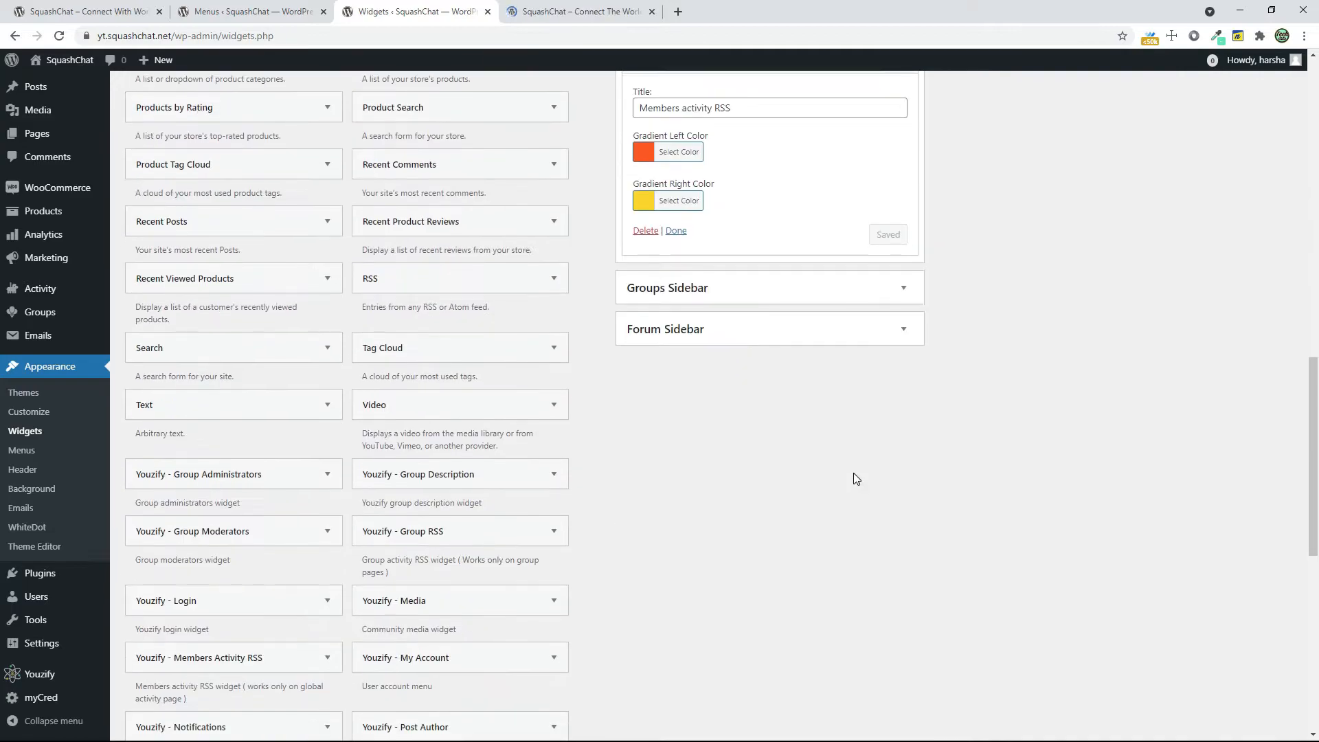
scroll(855, 476, "down", 8)
left_click(581, 11)
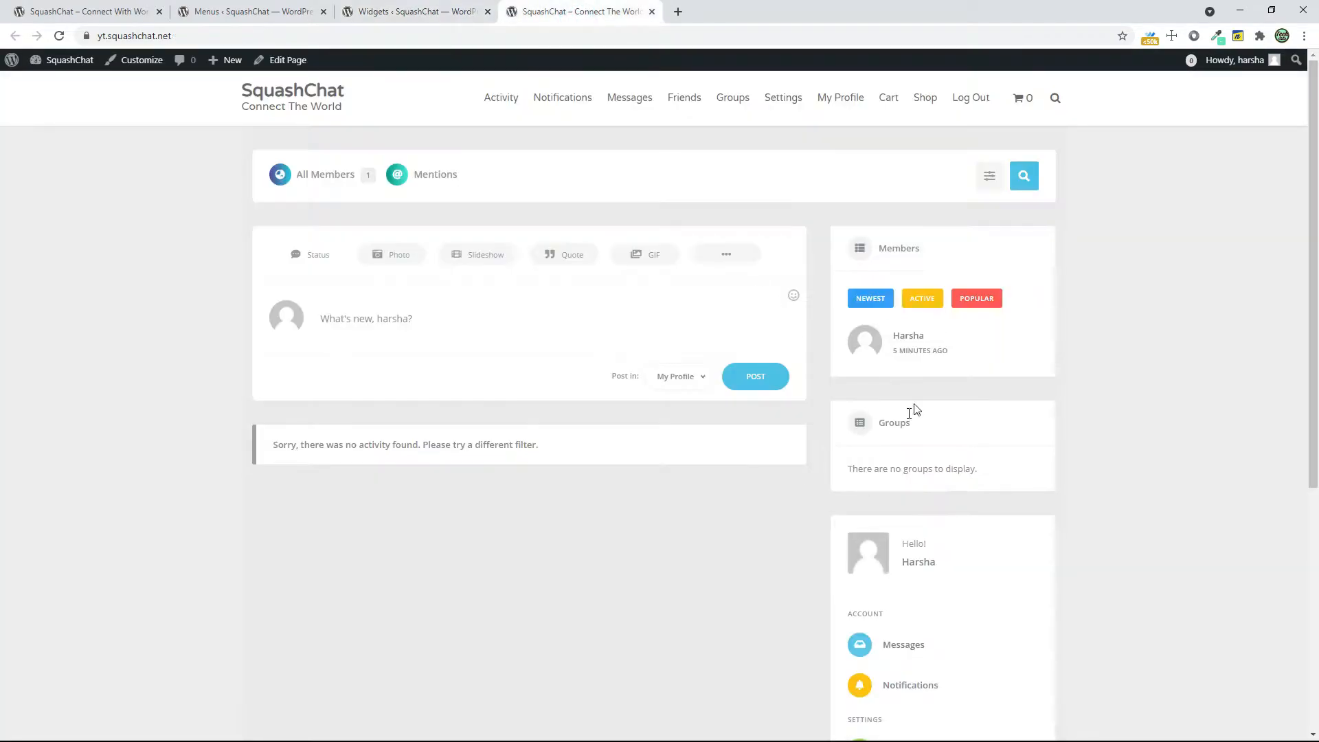
Check the new homepage's activity sidebar widgets against those on the original SquashChat site
scroll(928, 417, "down", 6)
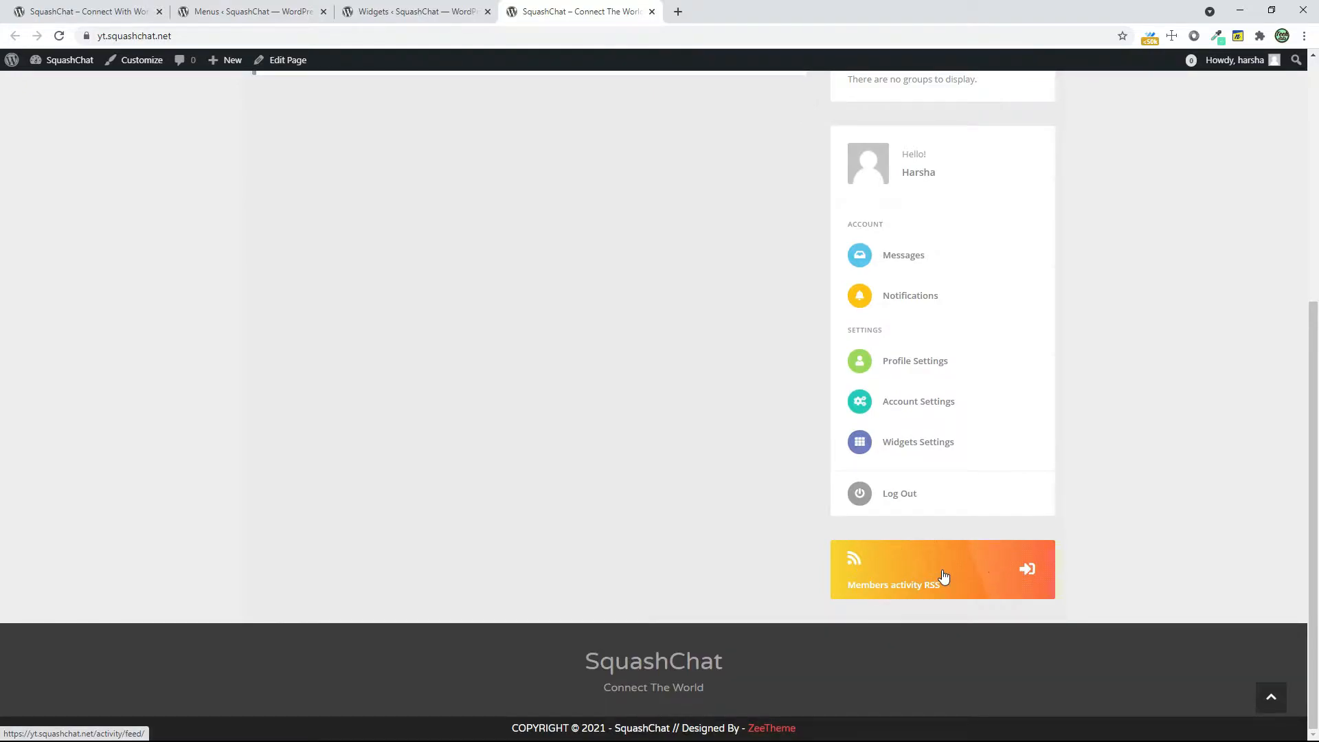
left_click(62, 12)
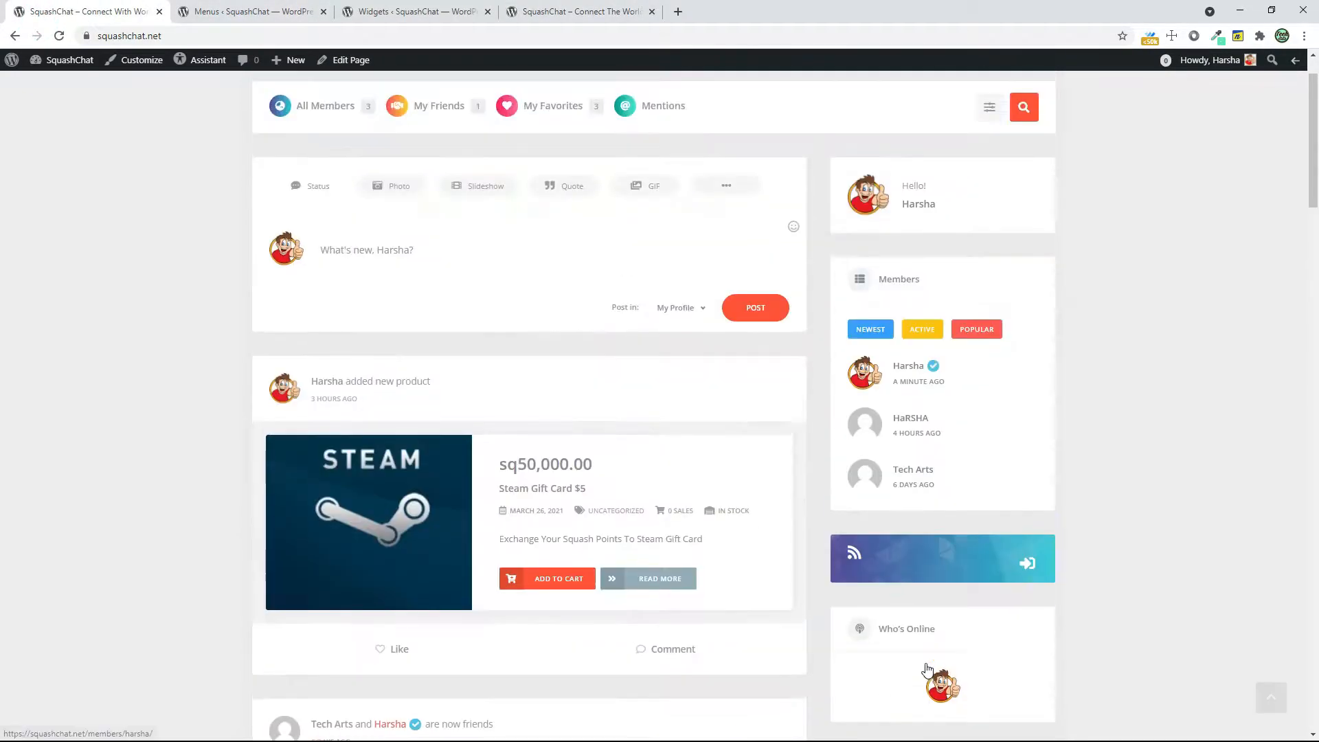
scroll(928, 670, "up", 3)
left_click(609, 13)
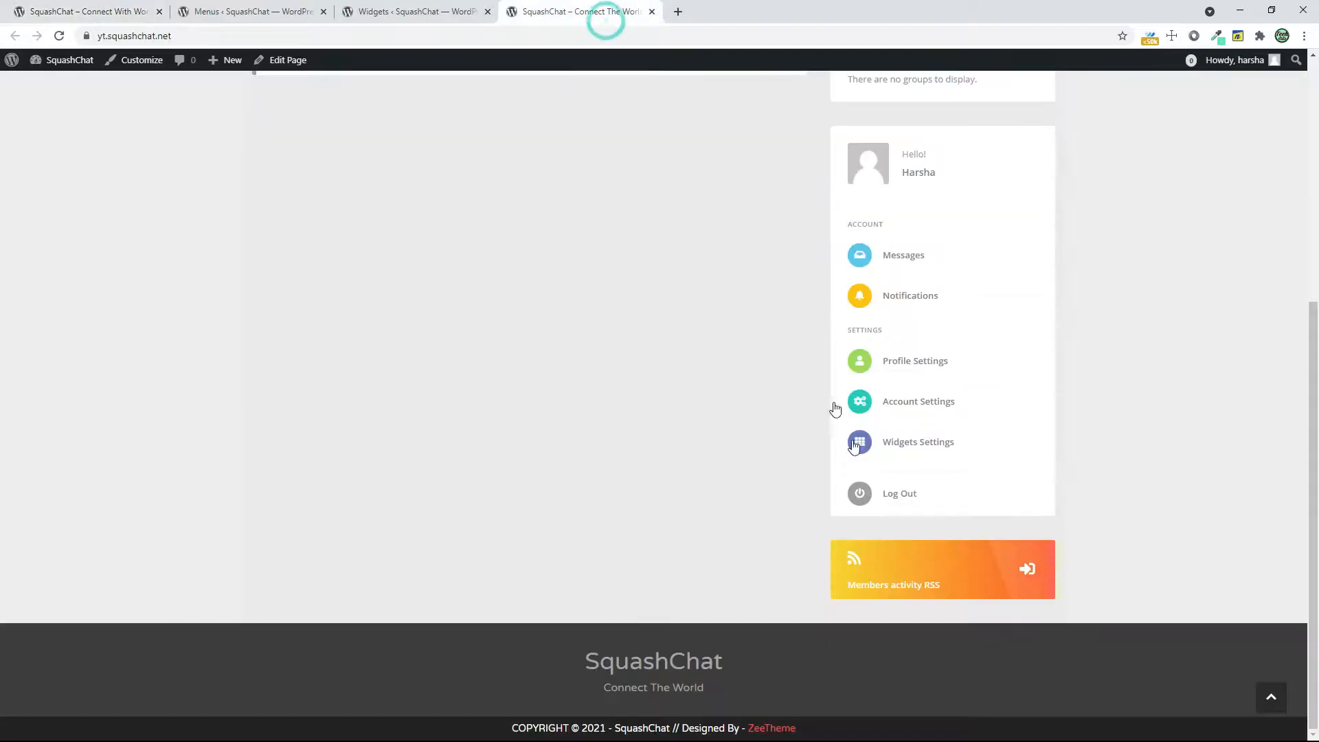
scroll(992, 448, "up", 6)
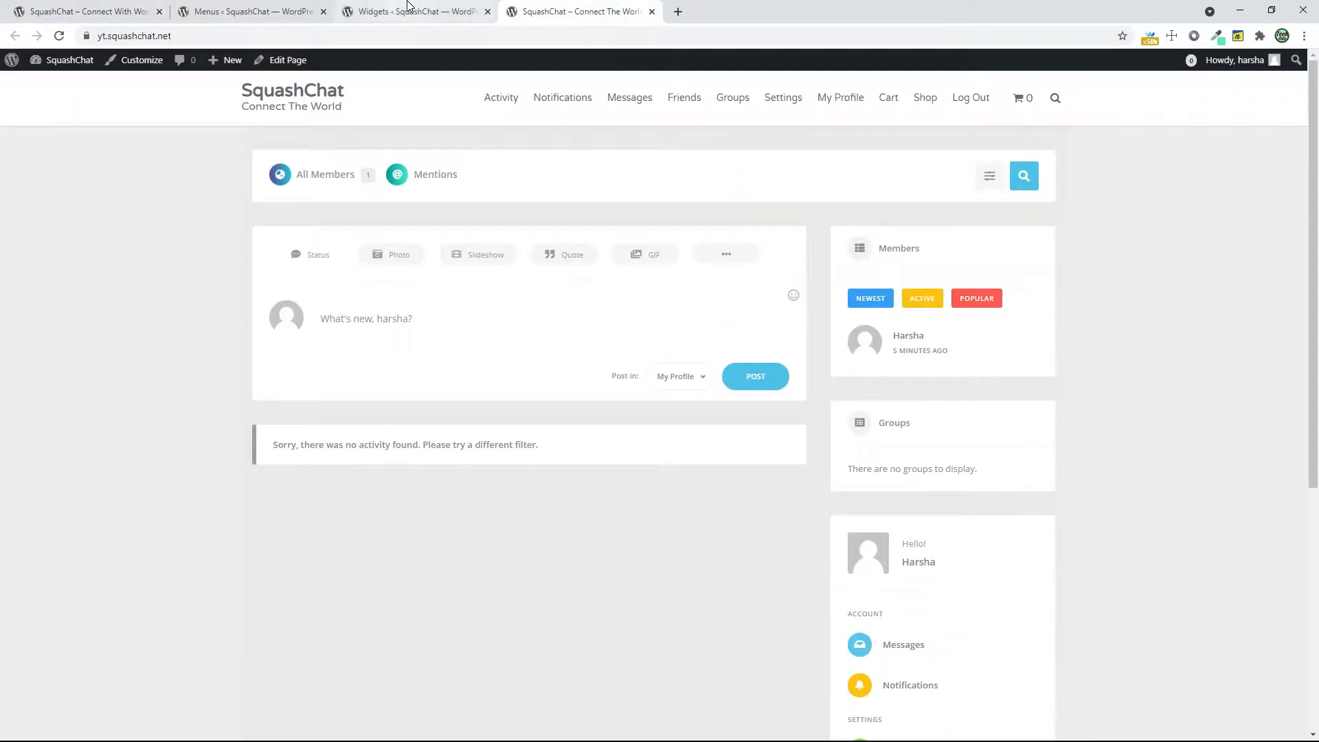
left_click(409, 7)
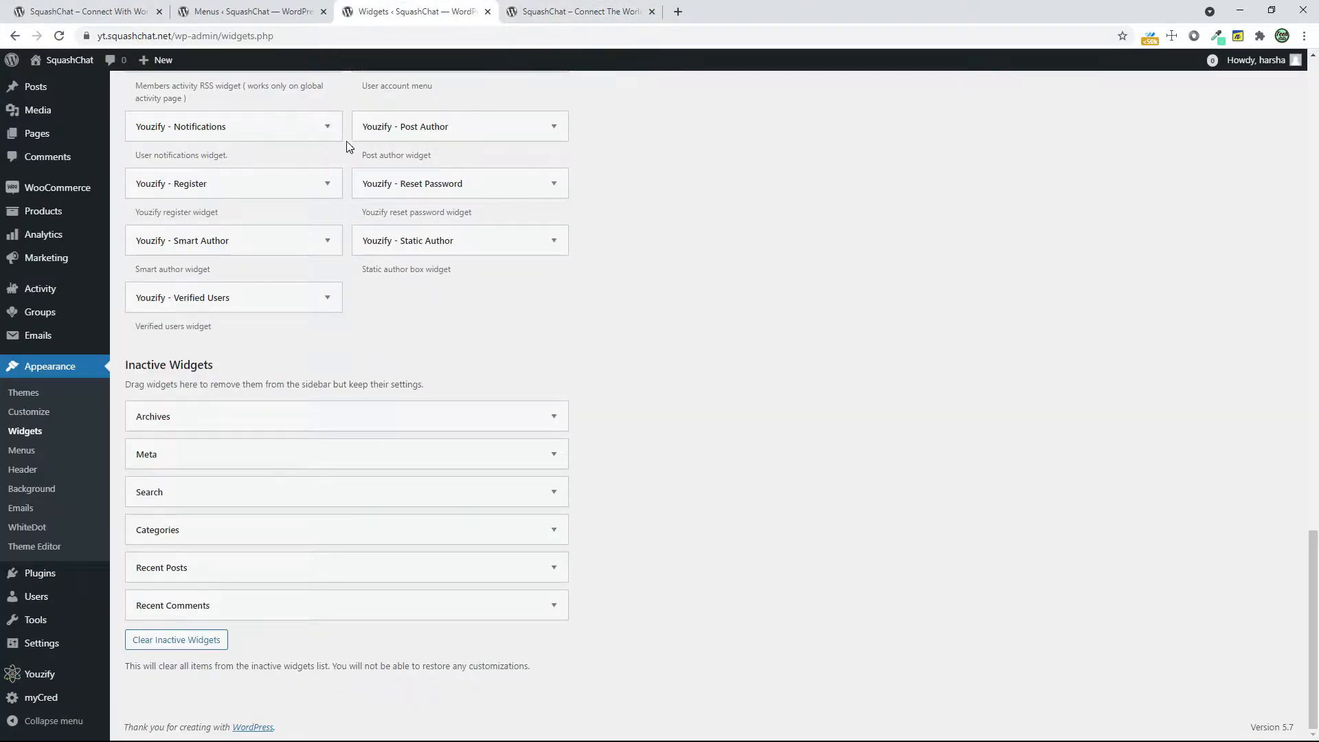
left_click(588, 11)
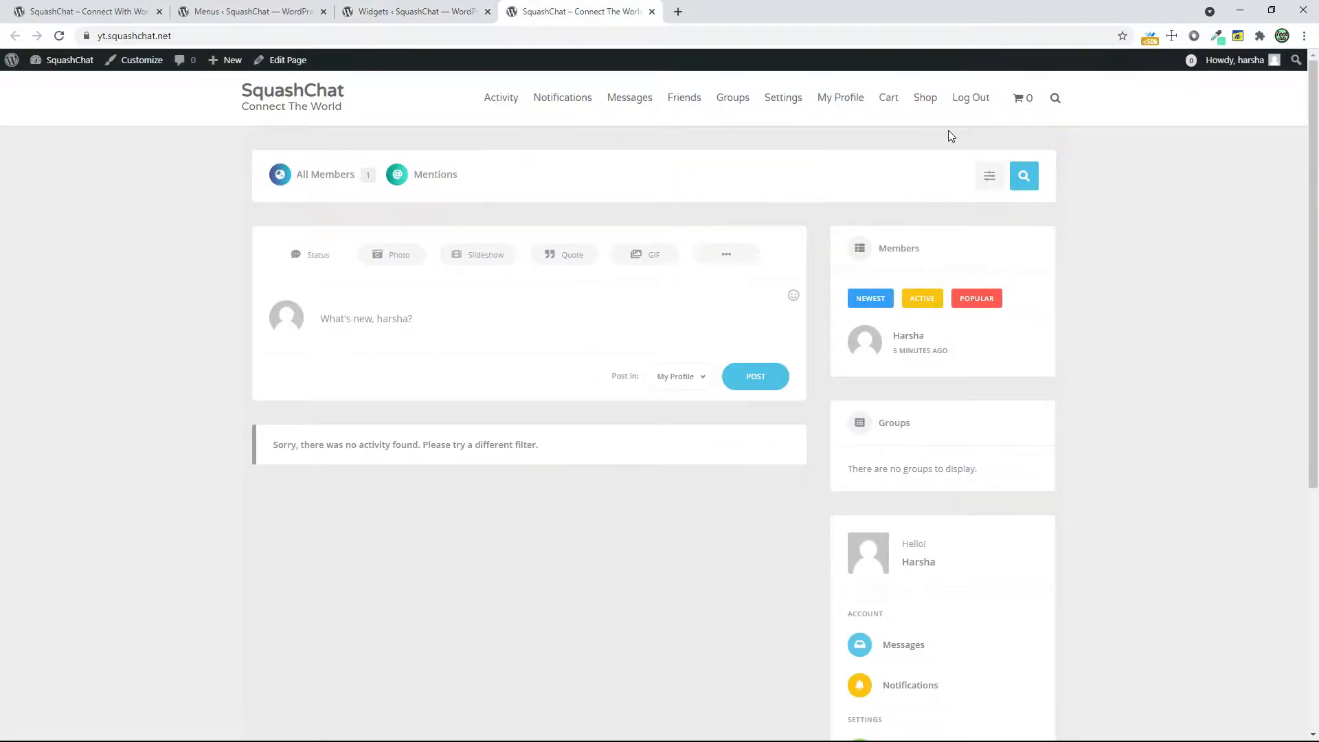
Open the member profile from the homepage's My Account widget and examine the text above its User Balance widget
left_click(868, 576)
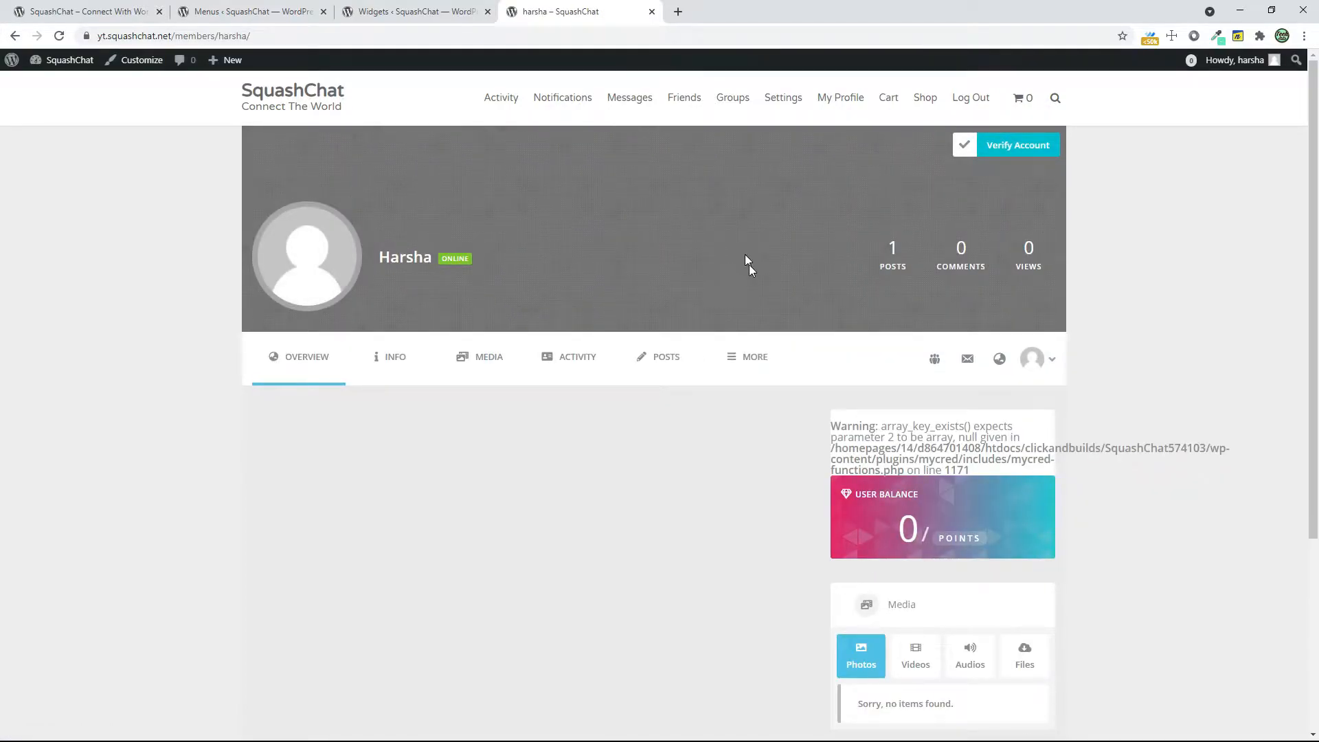
left_click_drag(858, 446, 951, 456)
left_click(972, 462)
left_click(950, 455)
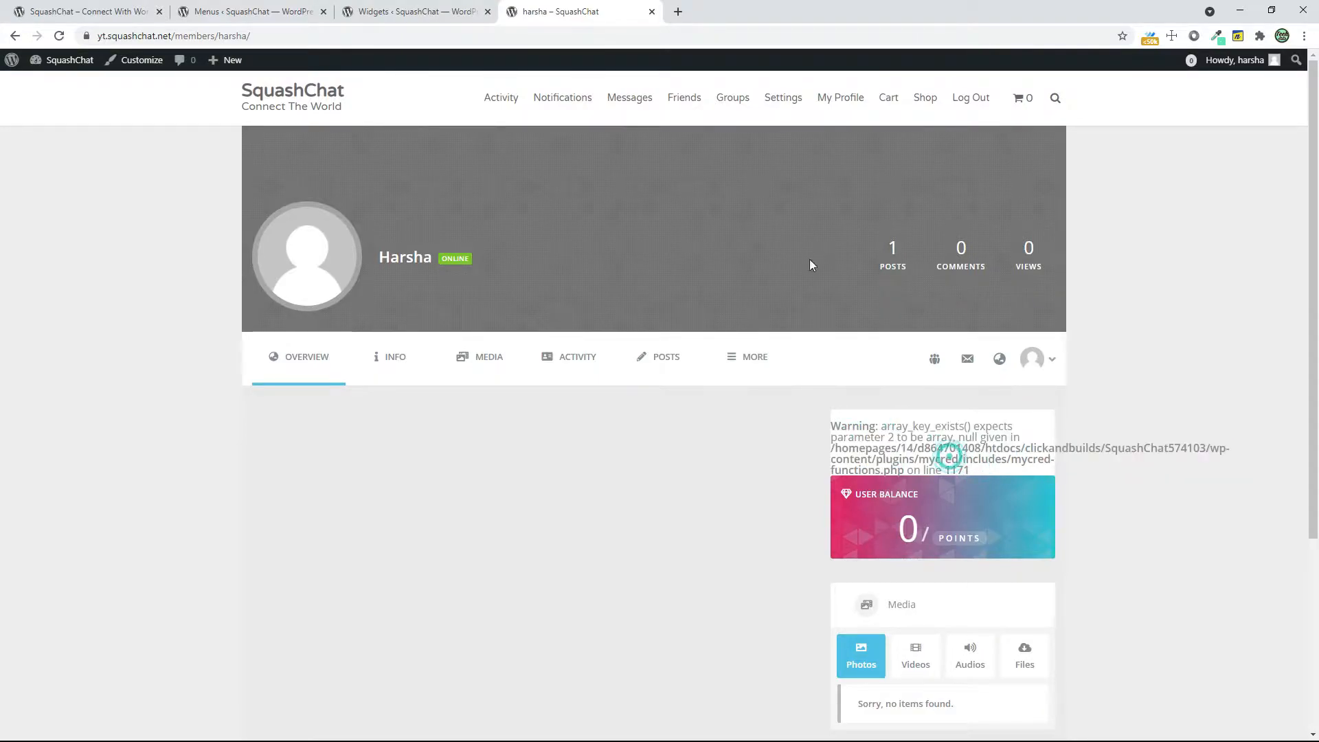
Opt in to myCred's security and feature update notifications and run the myCRED setup
left_click(426, 11)
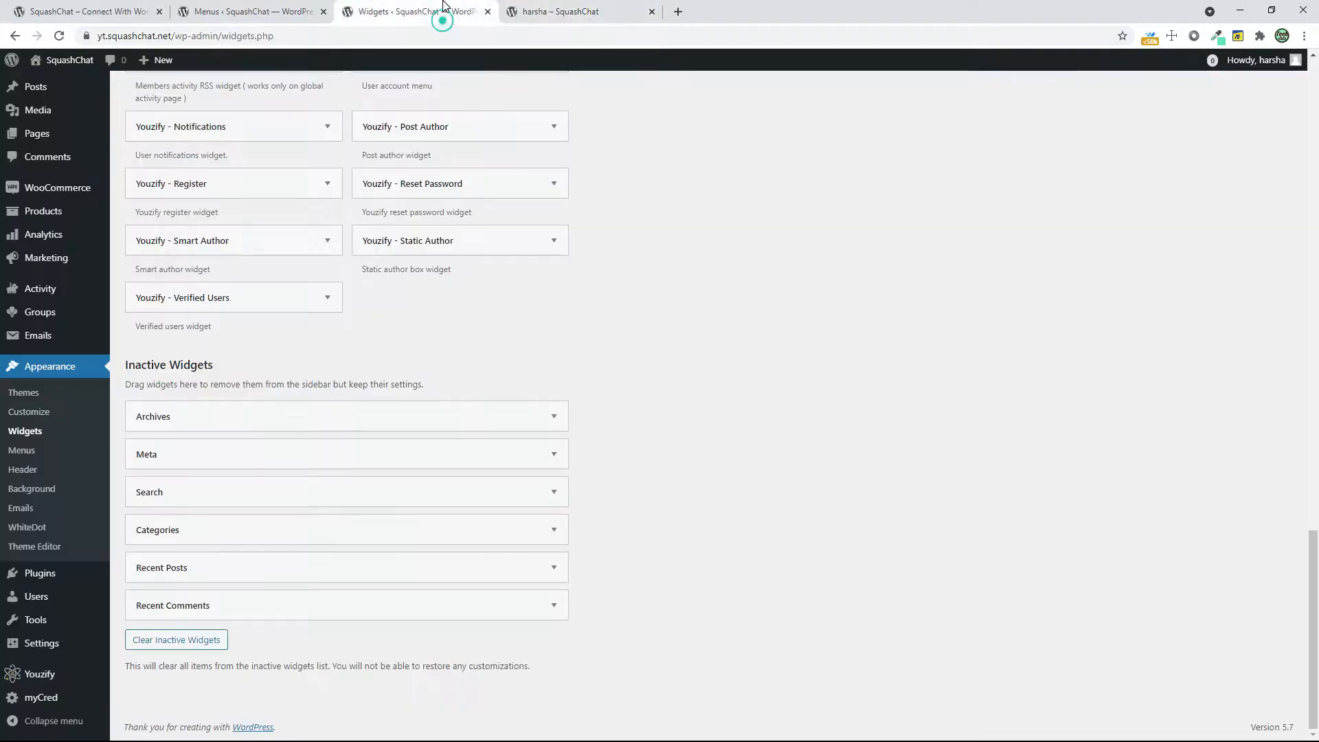
left_click(61, 697)
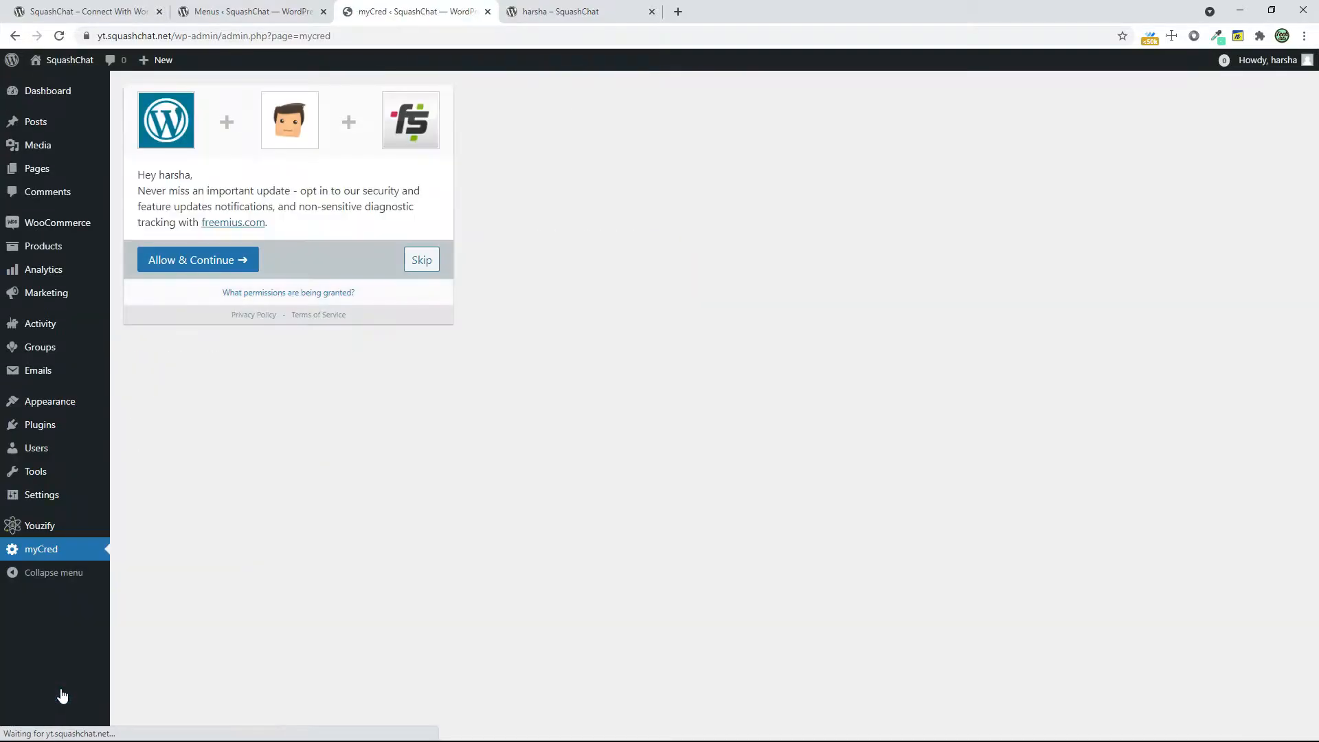
left_click(201, 262)
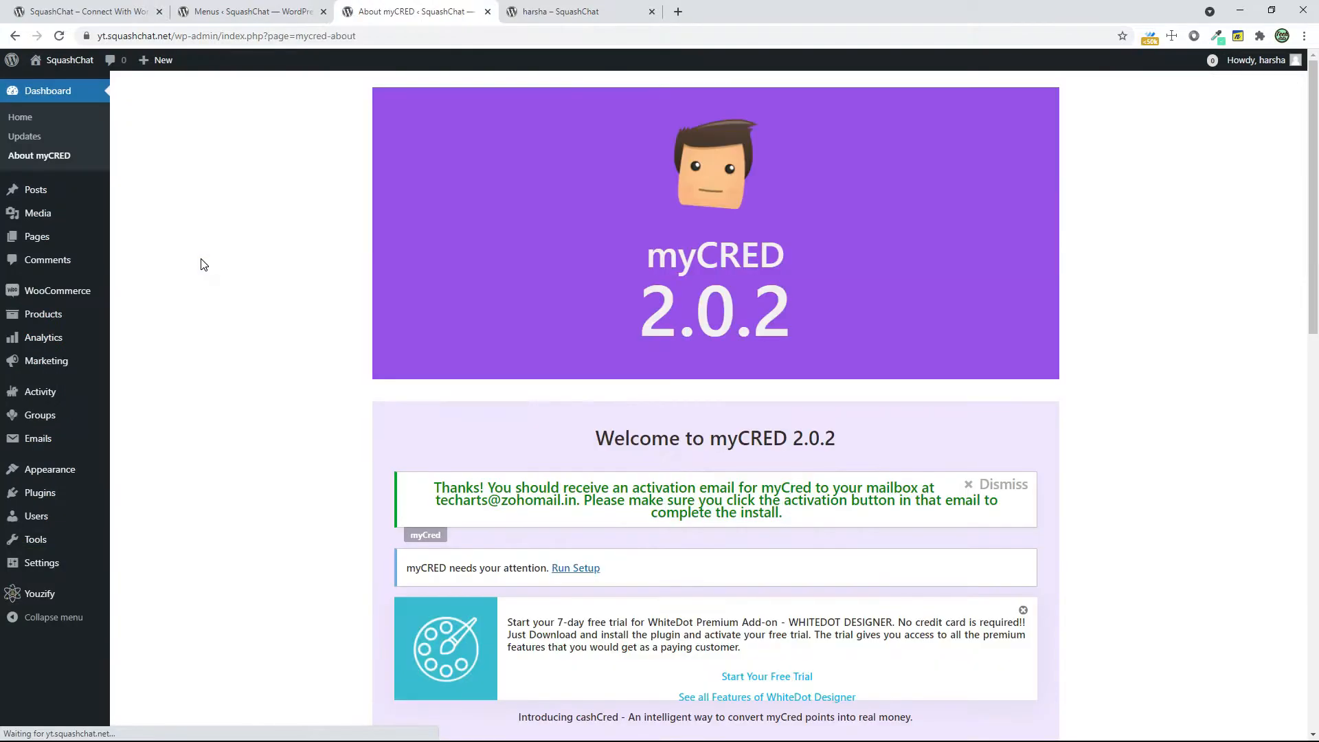
scroll(694, 483, "down", 2)
scroll(694, 484, "down", 10)
scroll(694, 483, "up", 10)
scroll(694, 483, "up", 4)
left_click(594, 533)
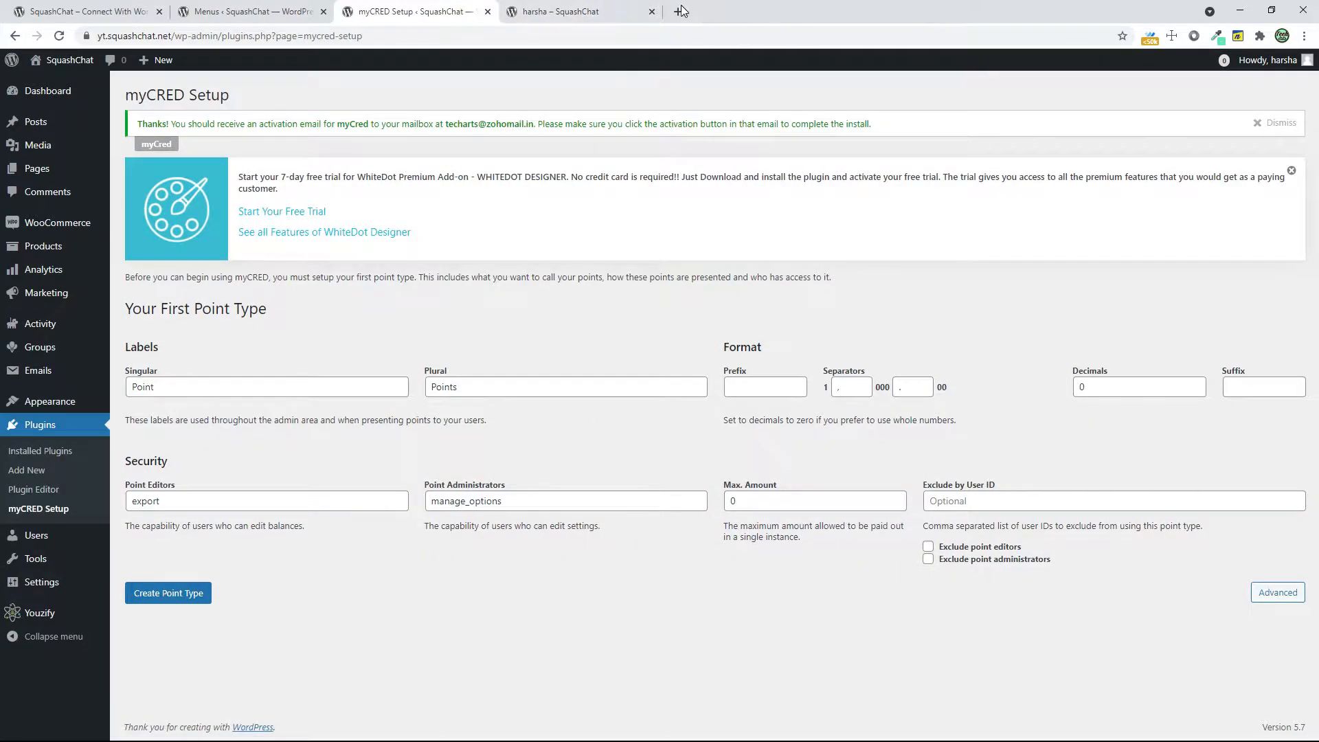
Open Zoho Mail in a new tab and check the Spam folder for the myCred activation email
left_click(680, 11)
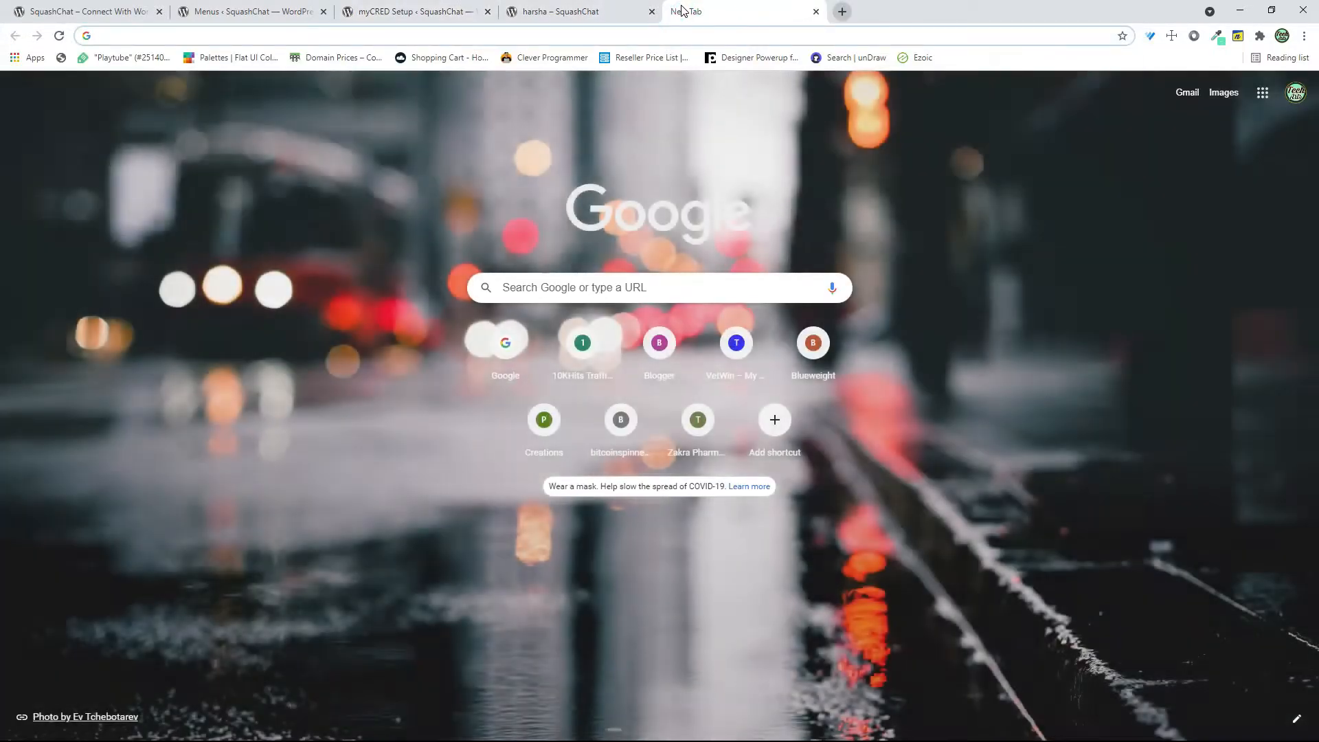
type("ma")
key("Return")
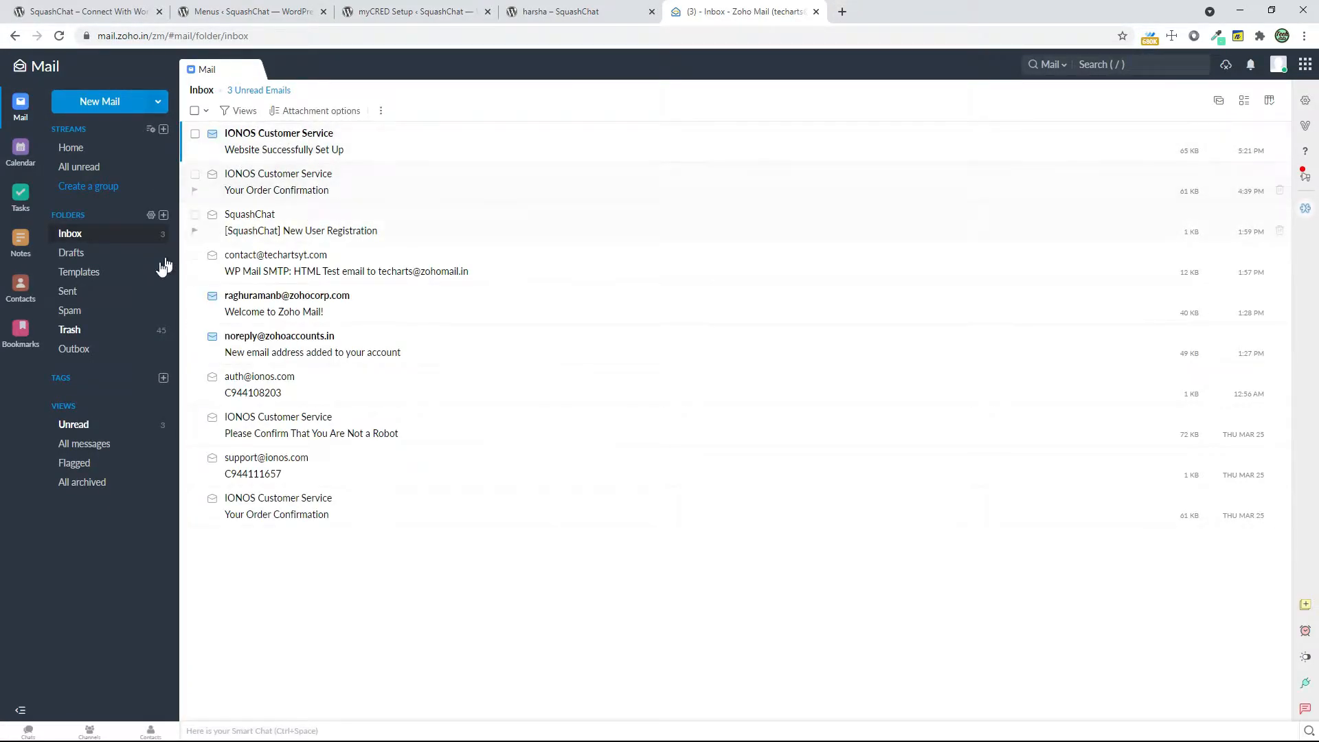
left_click(120, 309)
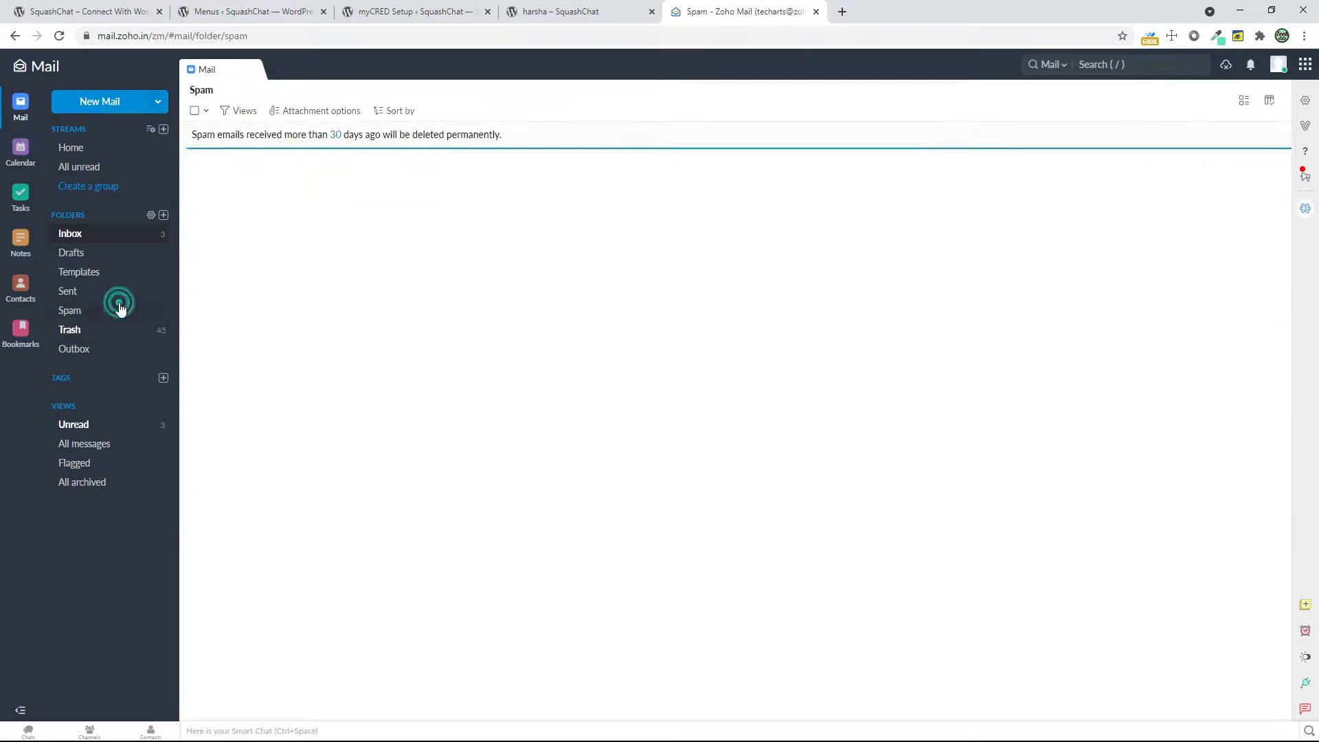
Create the first myCRED point type with singular label Squash point, plural label Squash Points and prefix SQ
left_click(429, 12)
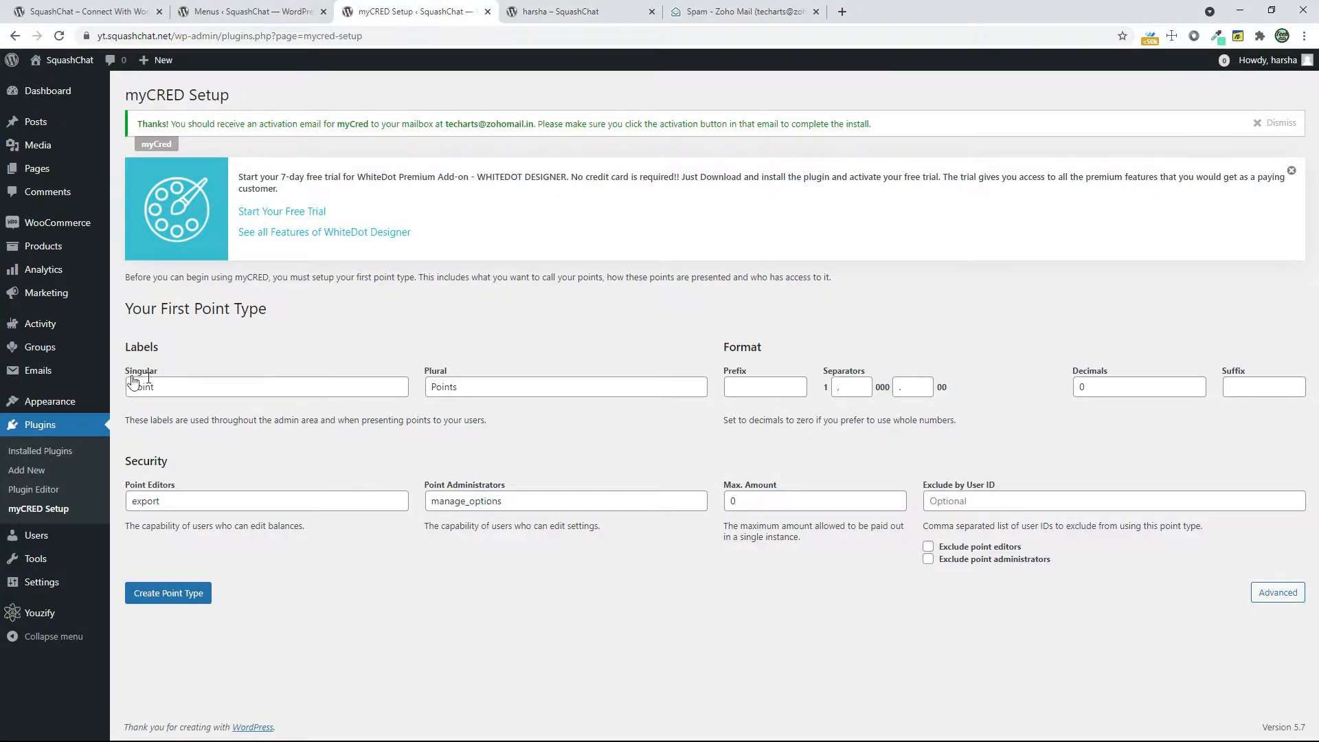
left_click_drag(307, 385, 96, 394)
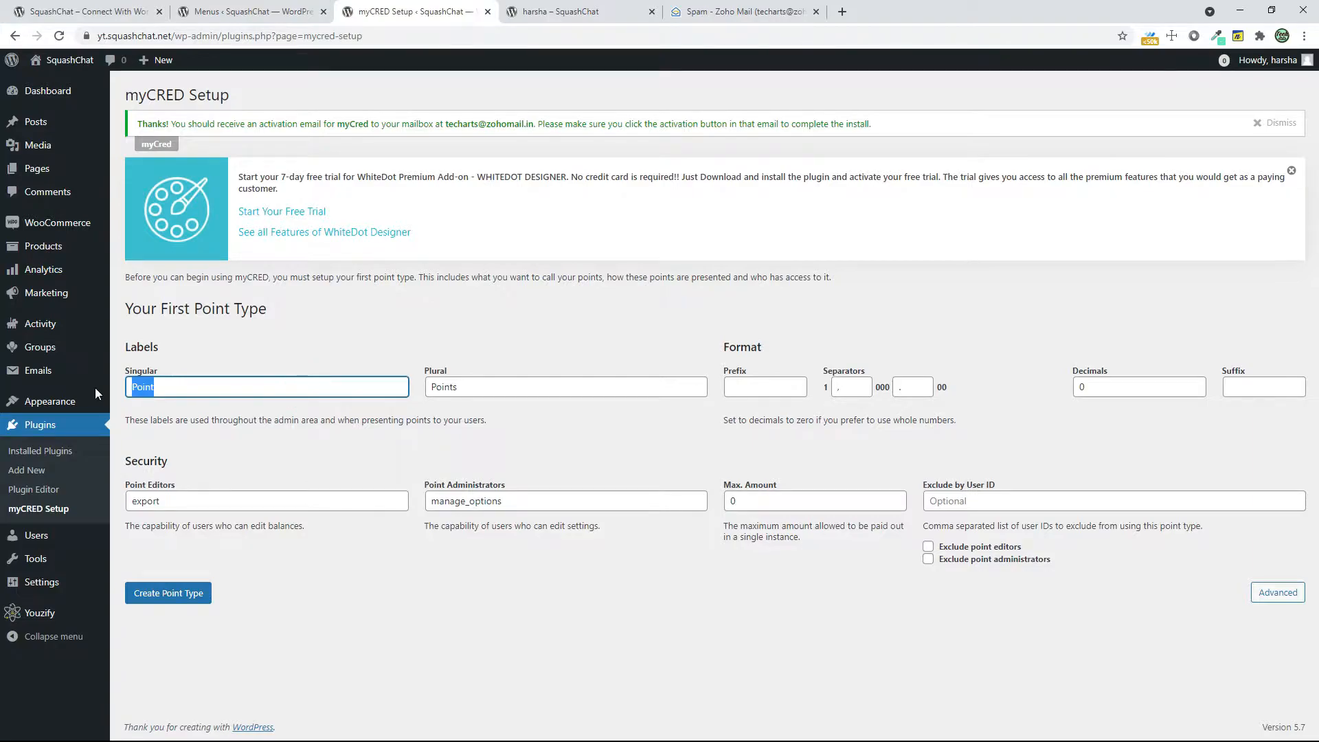
type("Squash points")
key("Tab")
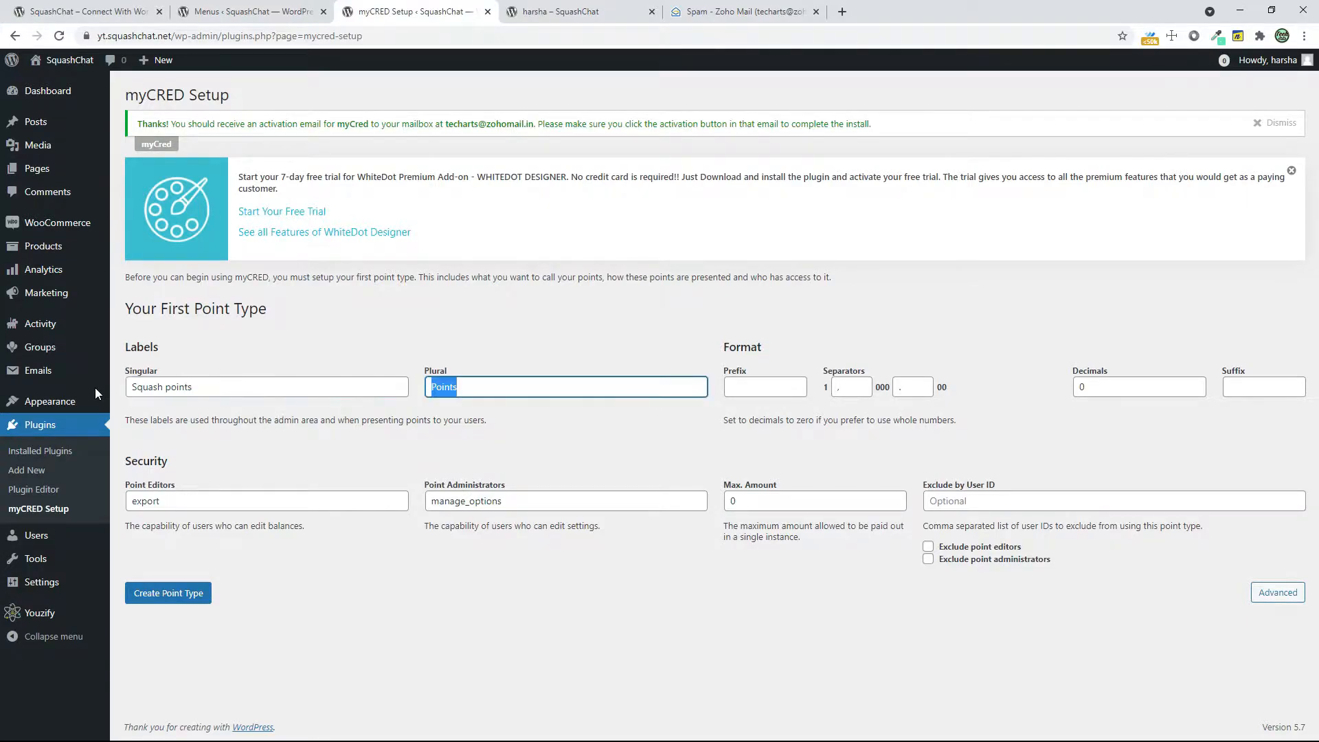
type("Sq")
type("uash Points")
left_click(213, 383)
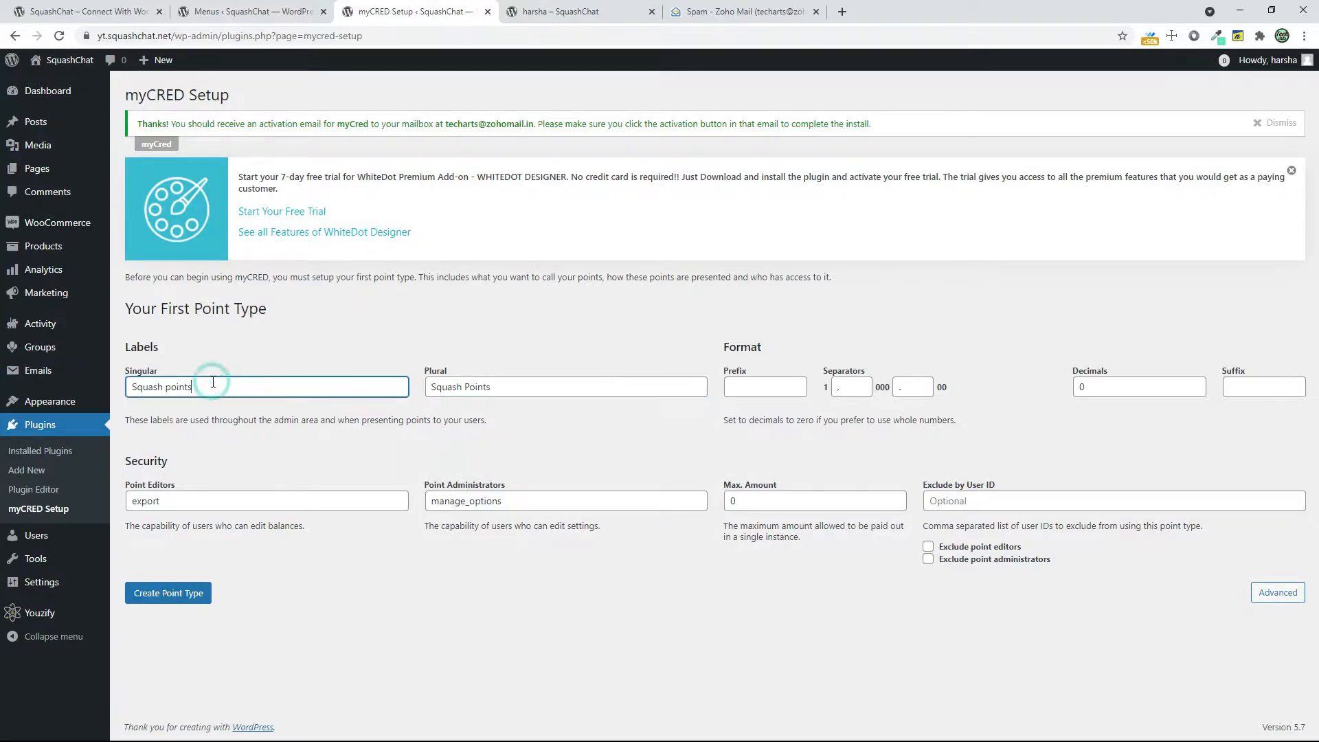
left_click(794, 380)
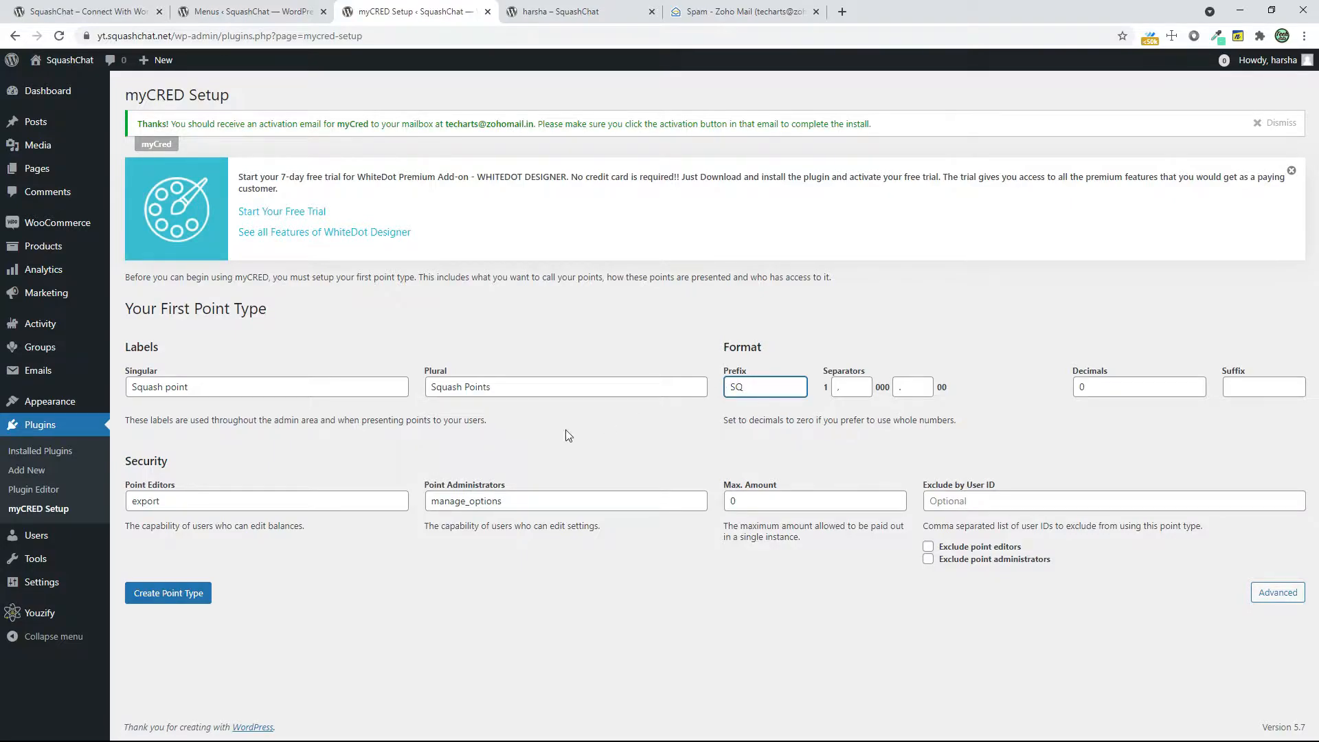
left_click(184, 596)
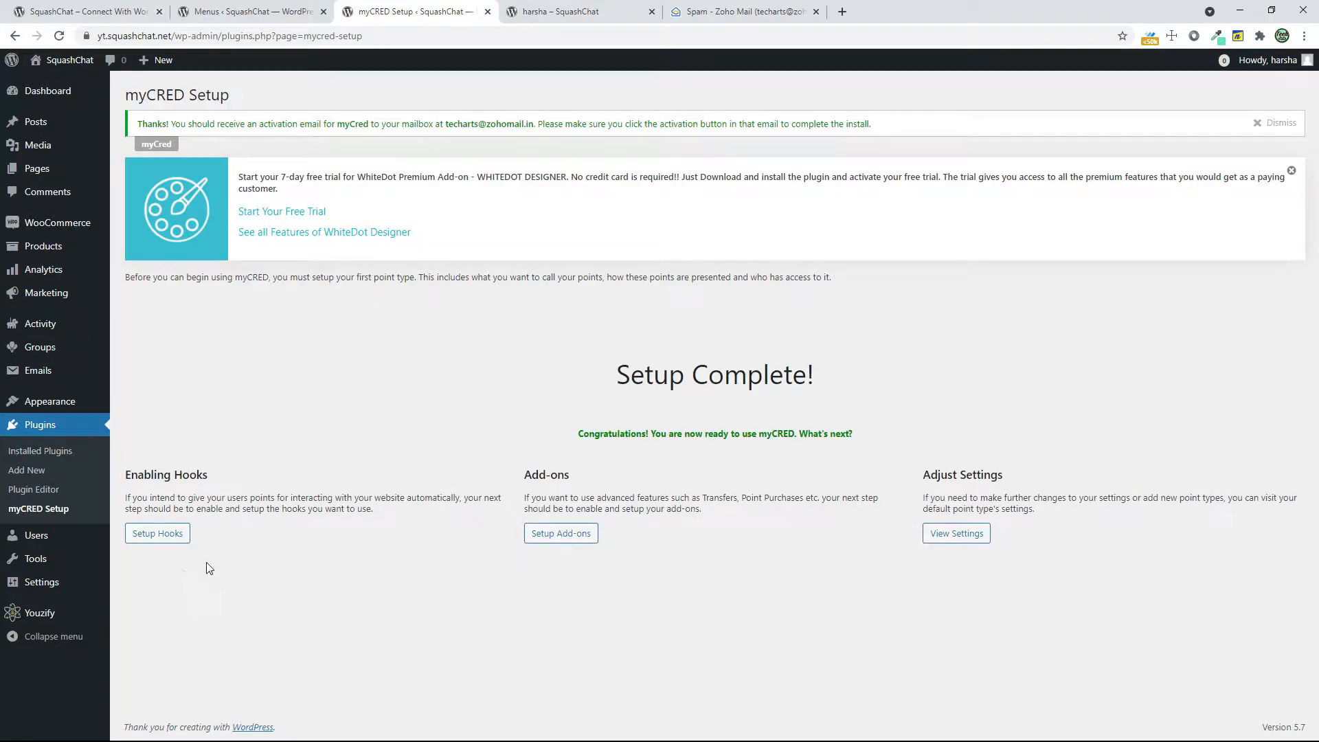
Open the myCRED add-ons from the completed setup and activate the Gateway add-on
left_click(580, 537)
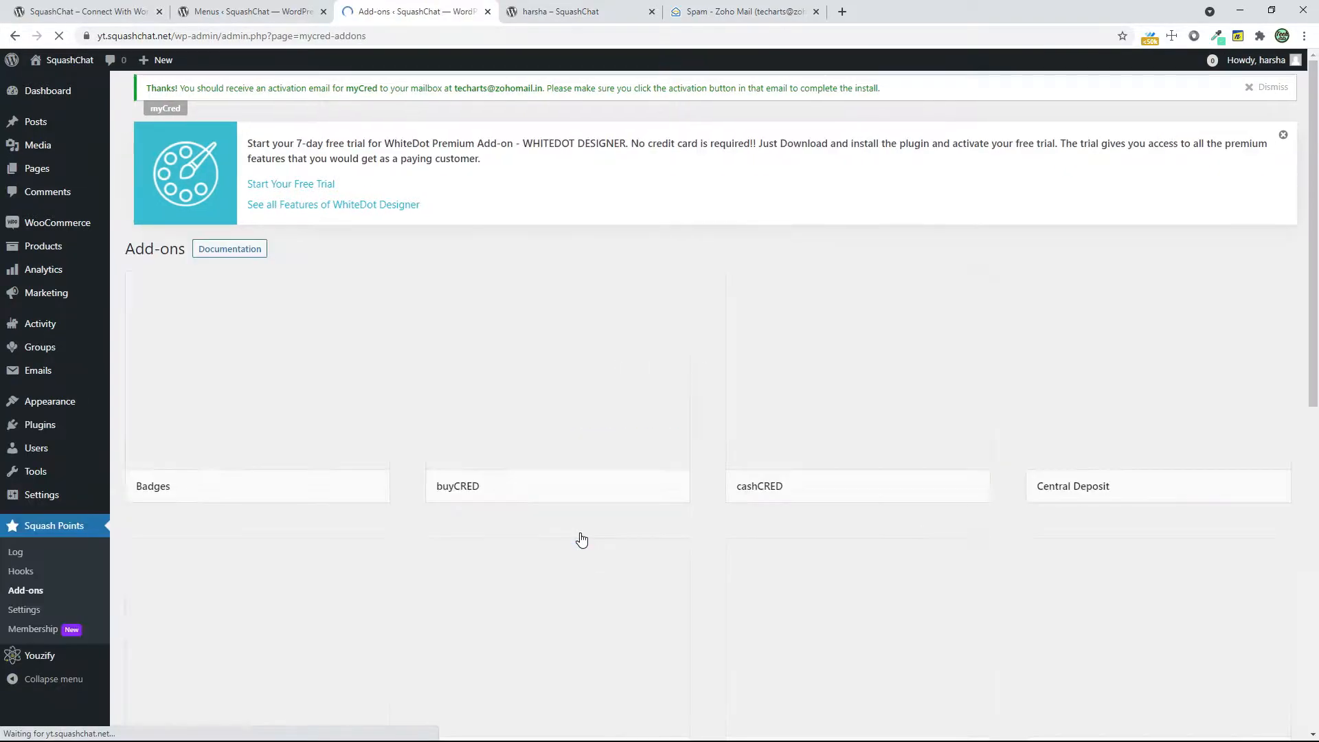
scroll(926, 535, "down", 5)
scroll(925, 535, "down", 1)
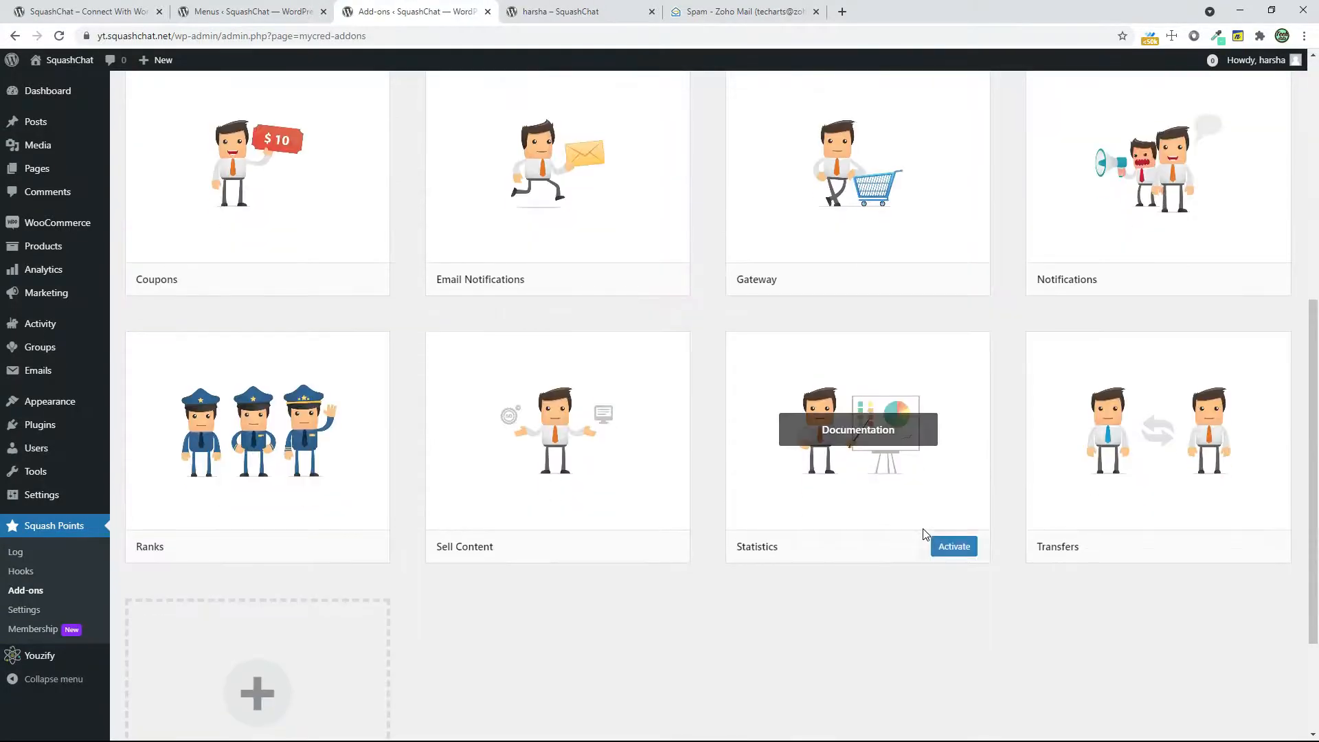
left_click(952, 280)
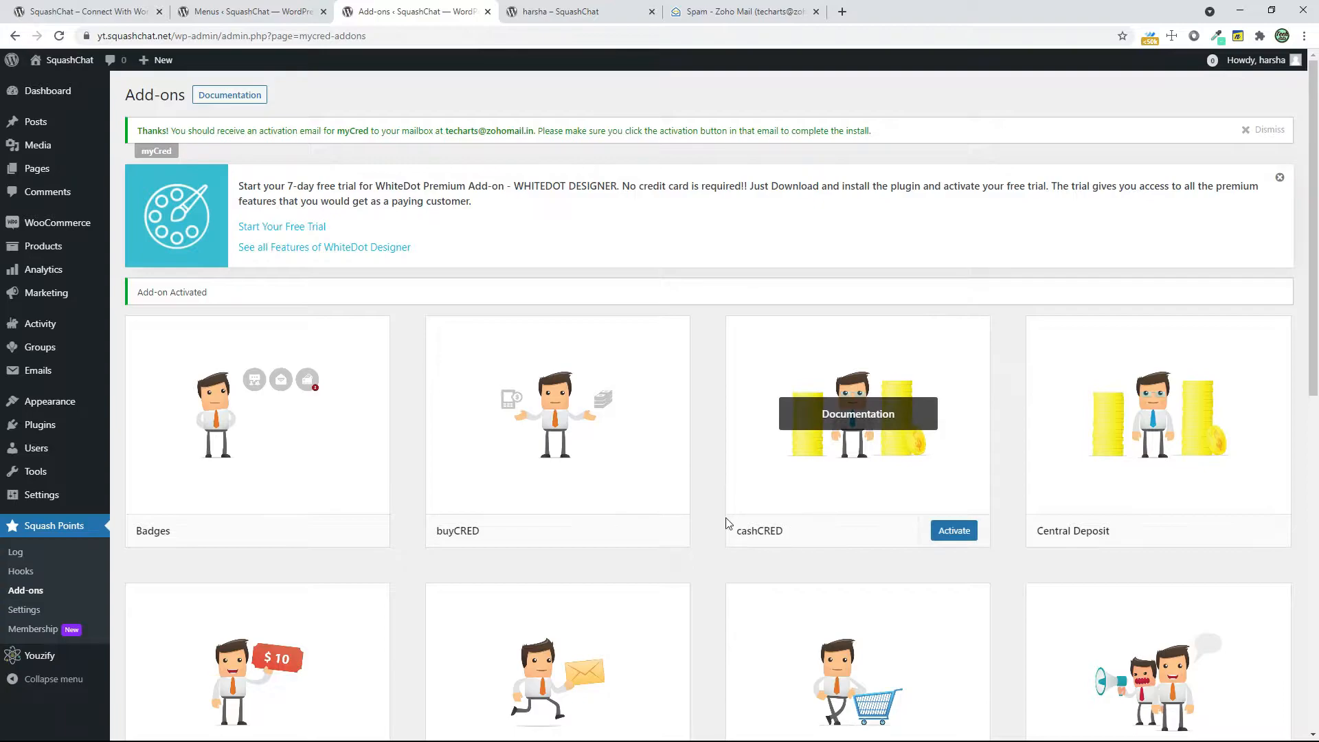
Reload the member profile and recheck the area above the User Balance widget
left_click(561, 11)
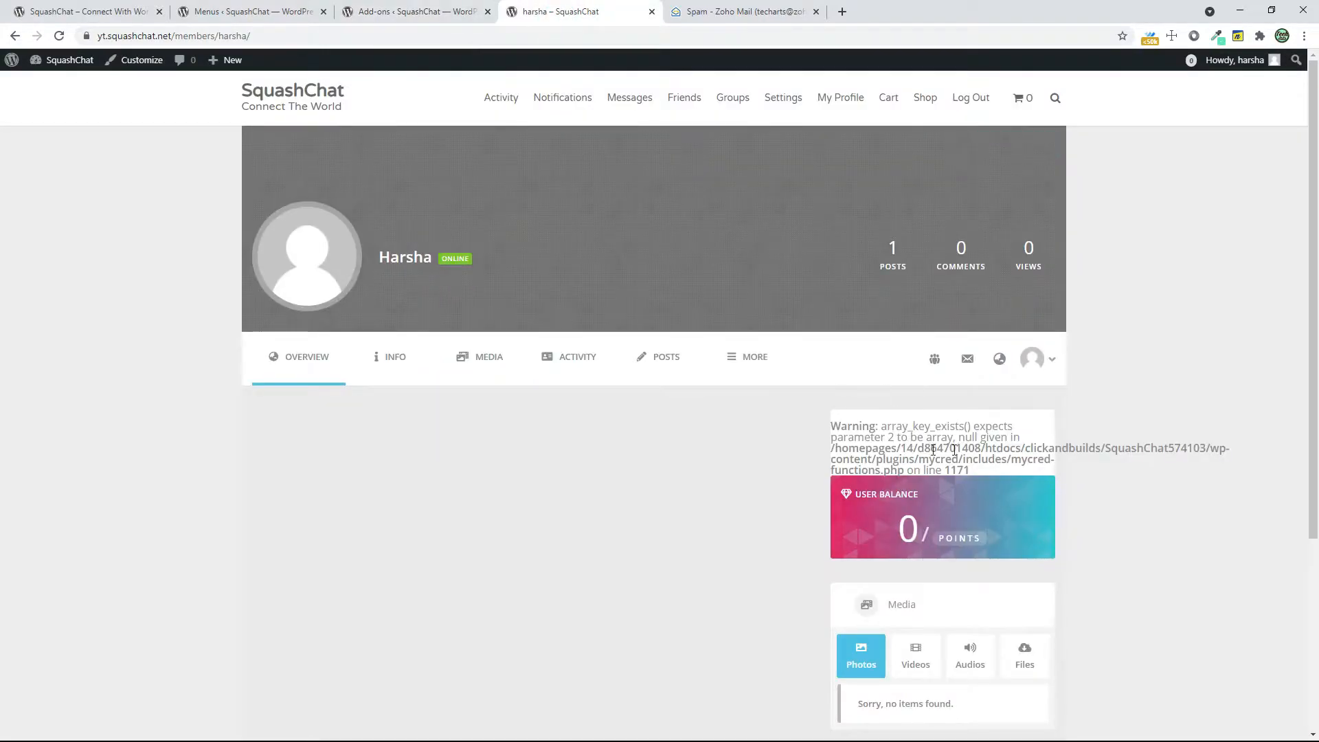
left_click(57, 36)
left_click_drag(870, 449, 959, 457)
Set the WooCommerce store currency to Squash Points (SQ) and save the general settings
left_click(405, 11)
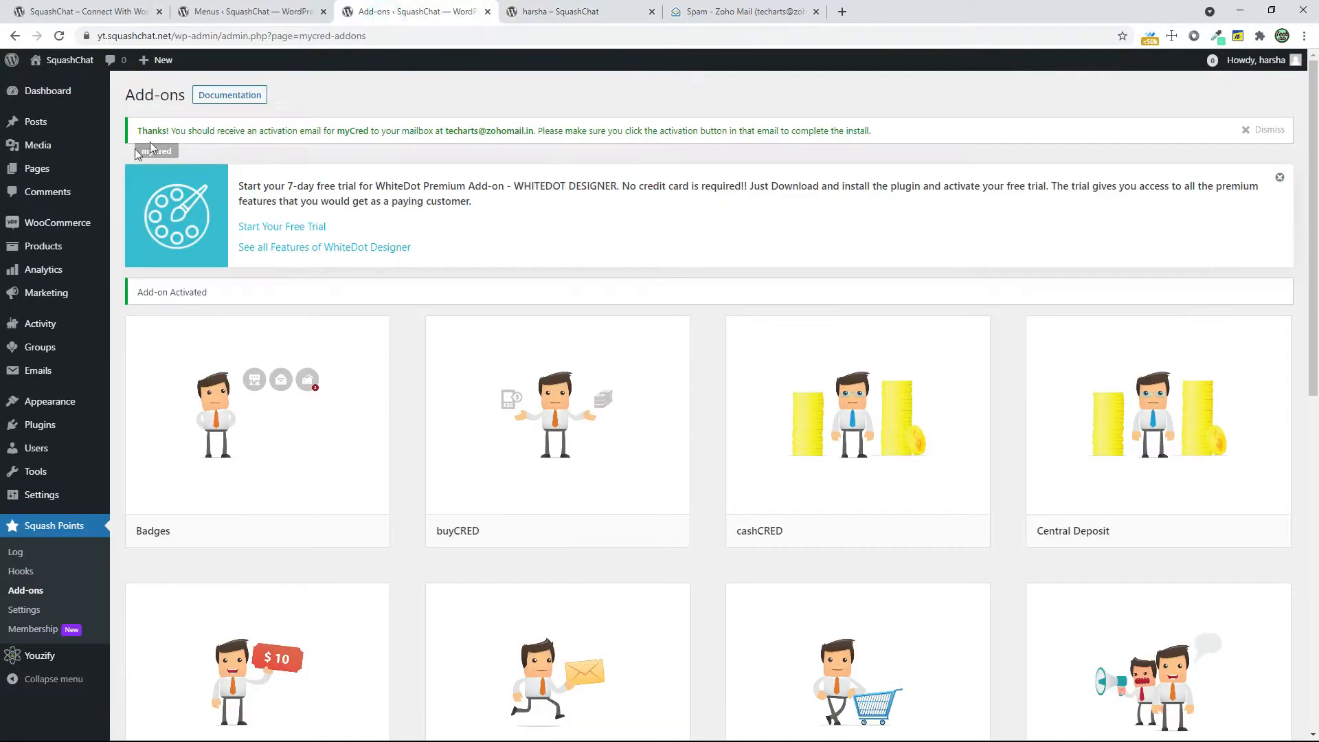
mouse_move(49, 225)
left_click(146, 321)
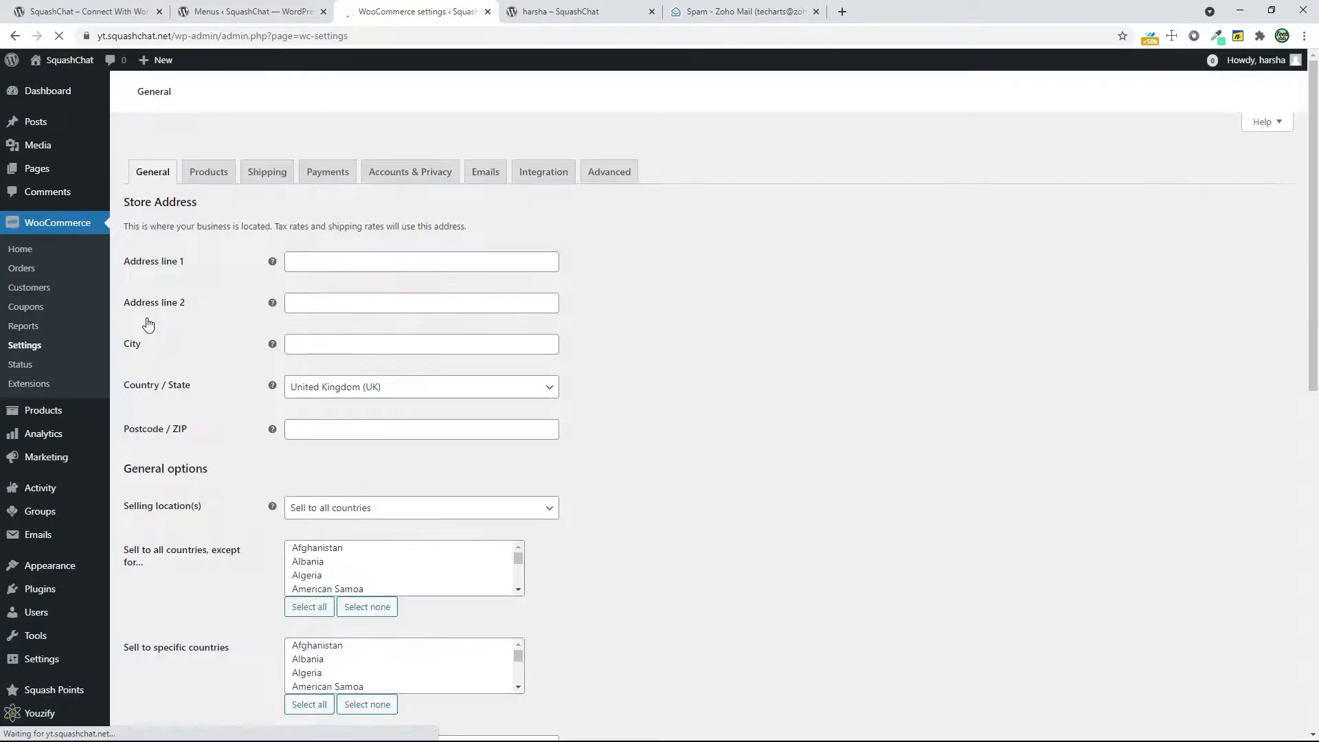
scroll(556, 459, "down", 10)
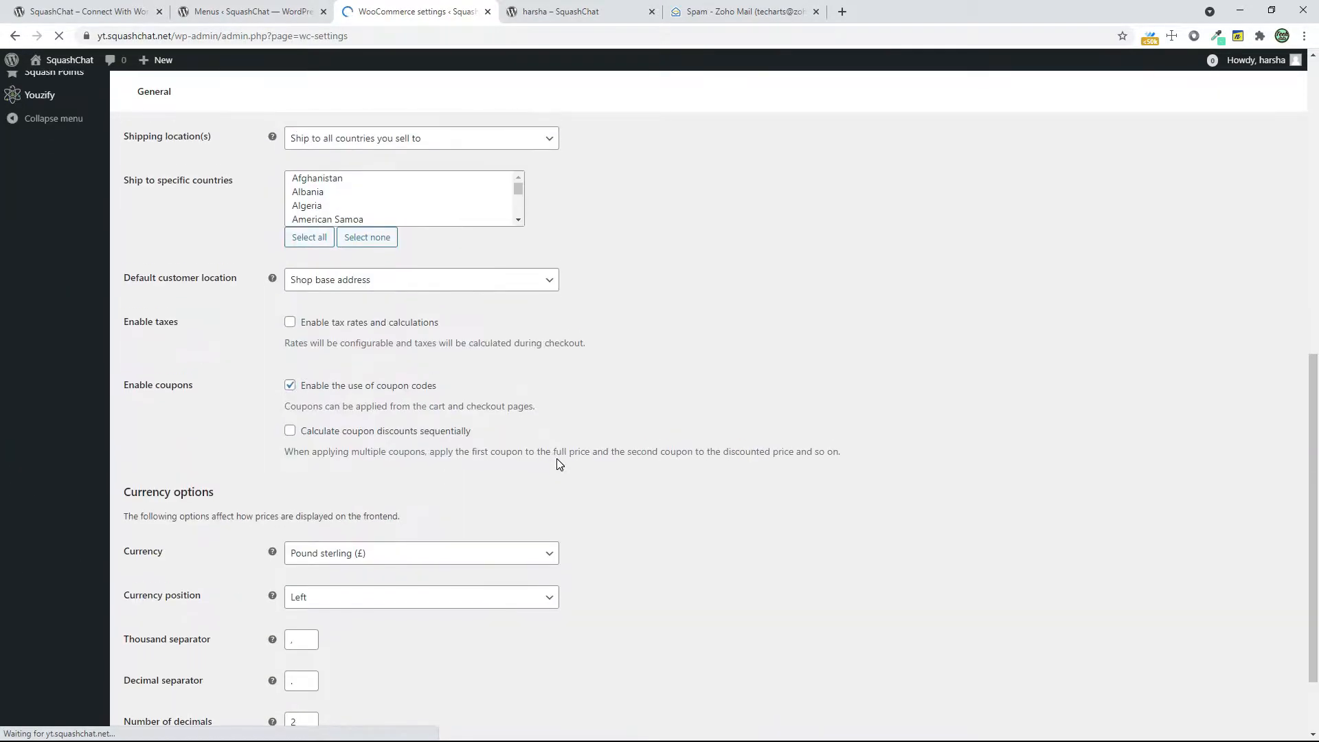
left_click(385, 544)
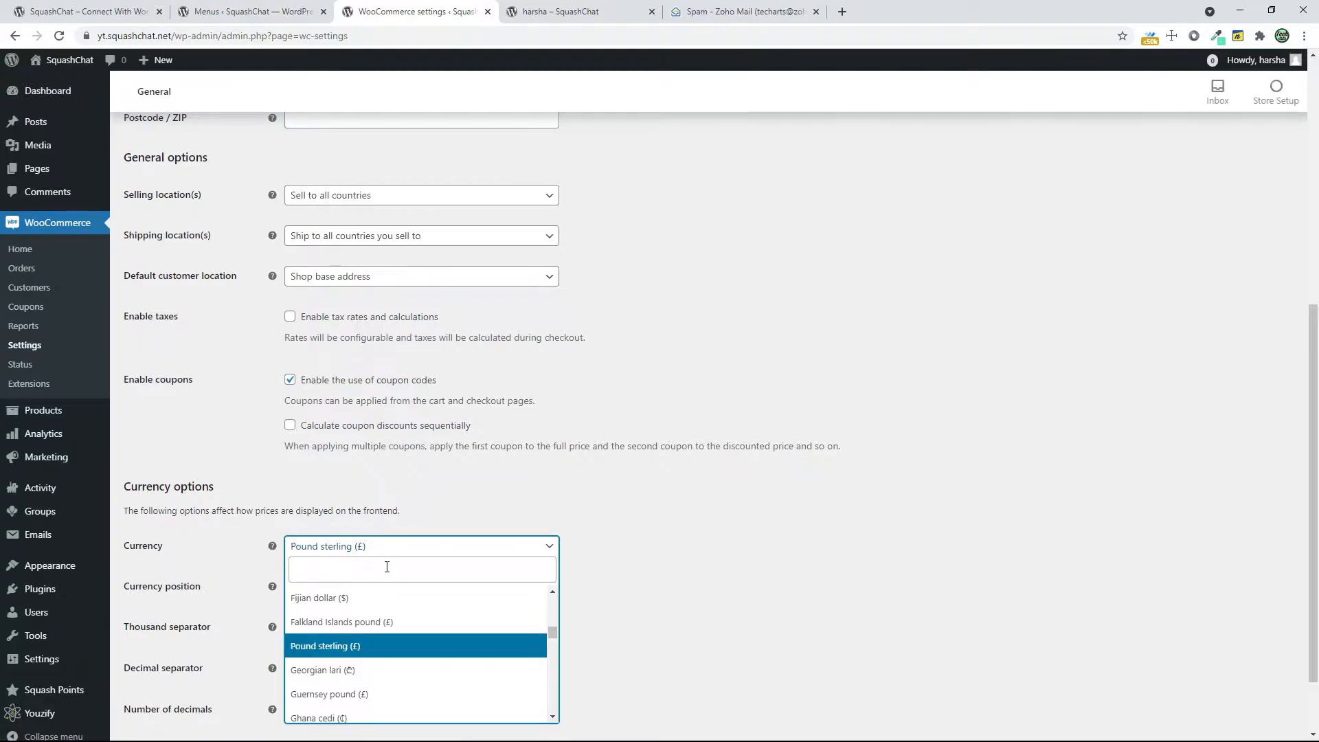
type("sq")
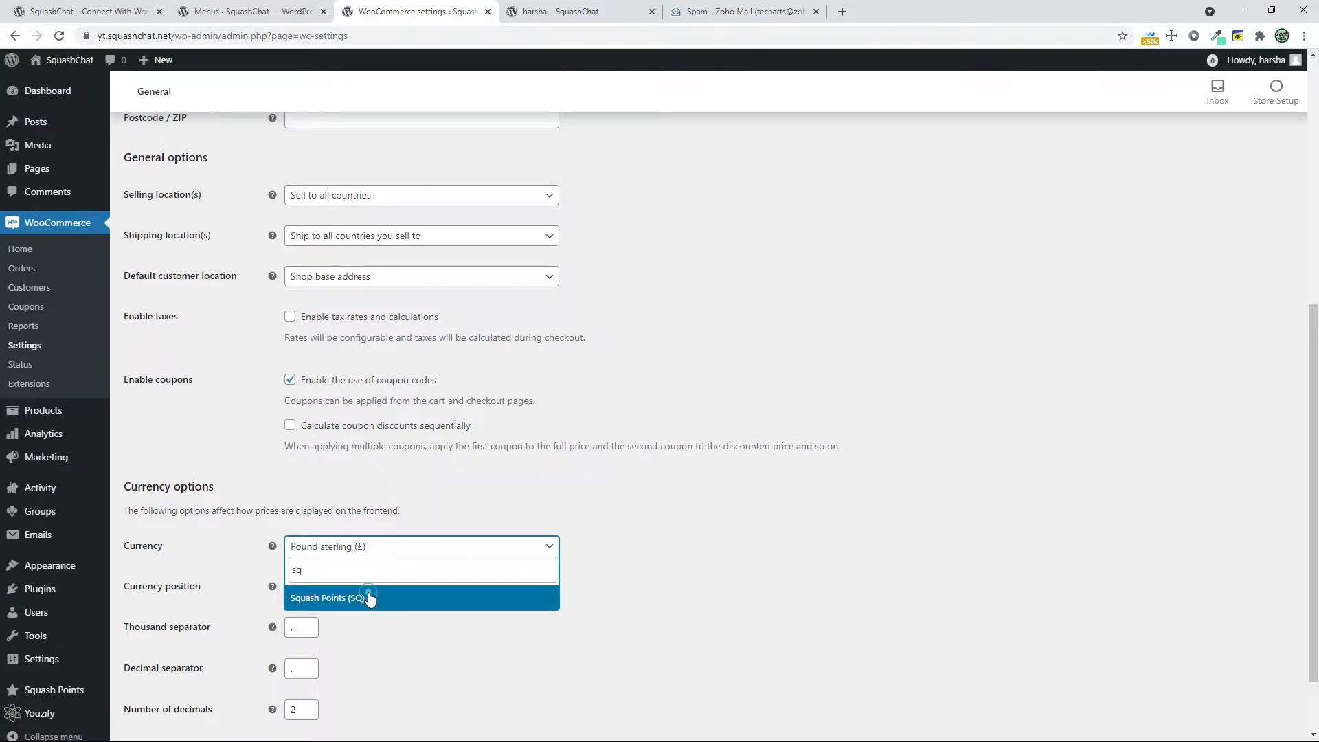
left_click(371, 597)
scroll(416, 588, "down", 1)
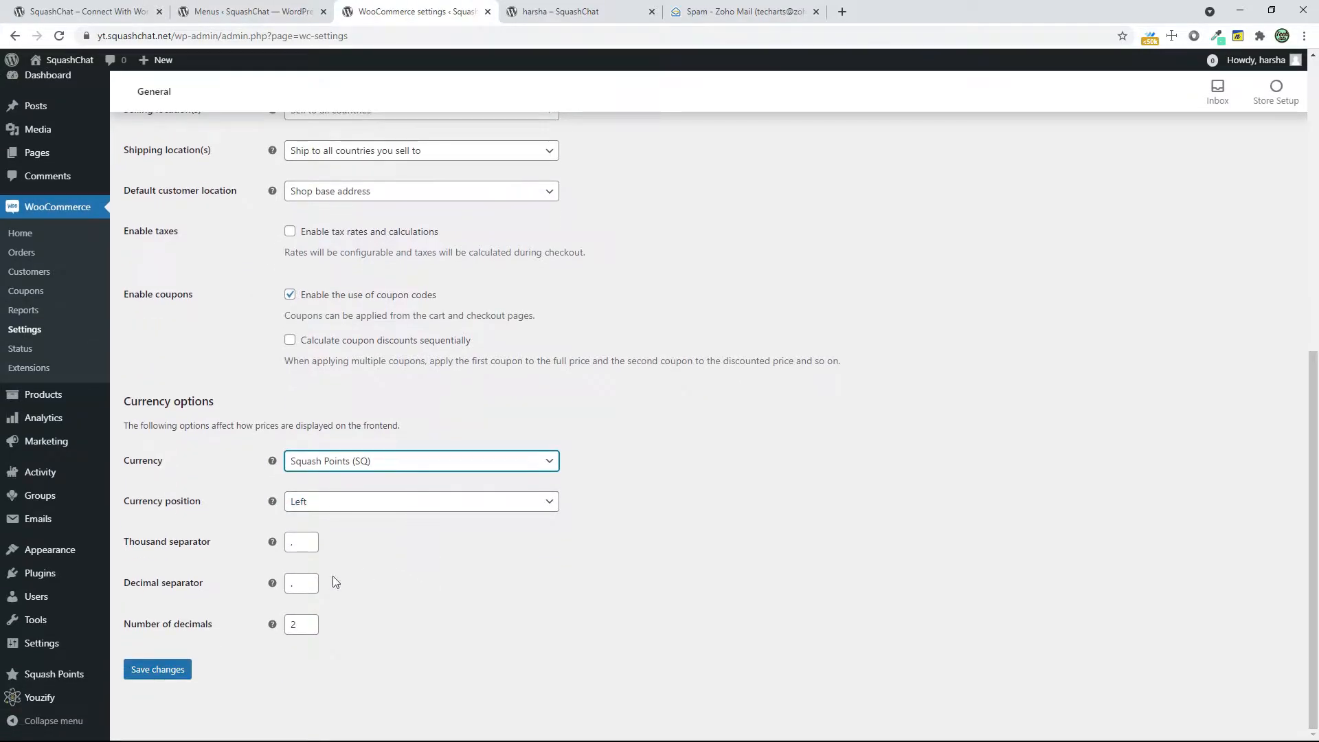
left_click(172, 670)
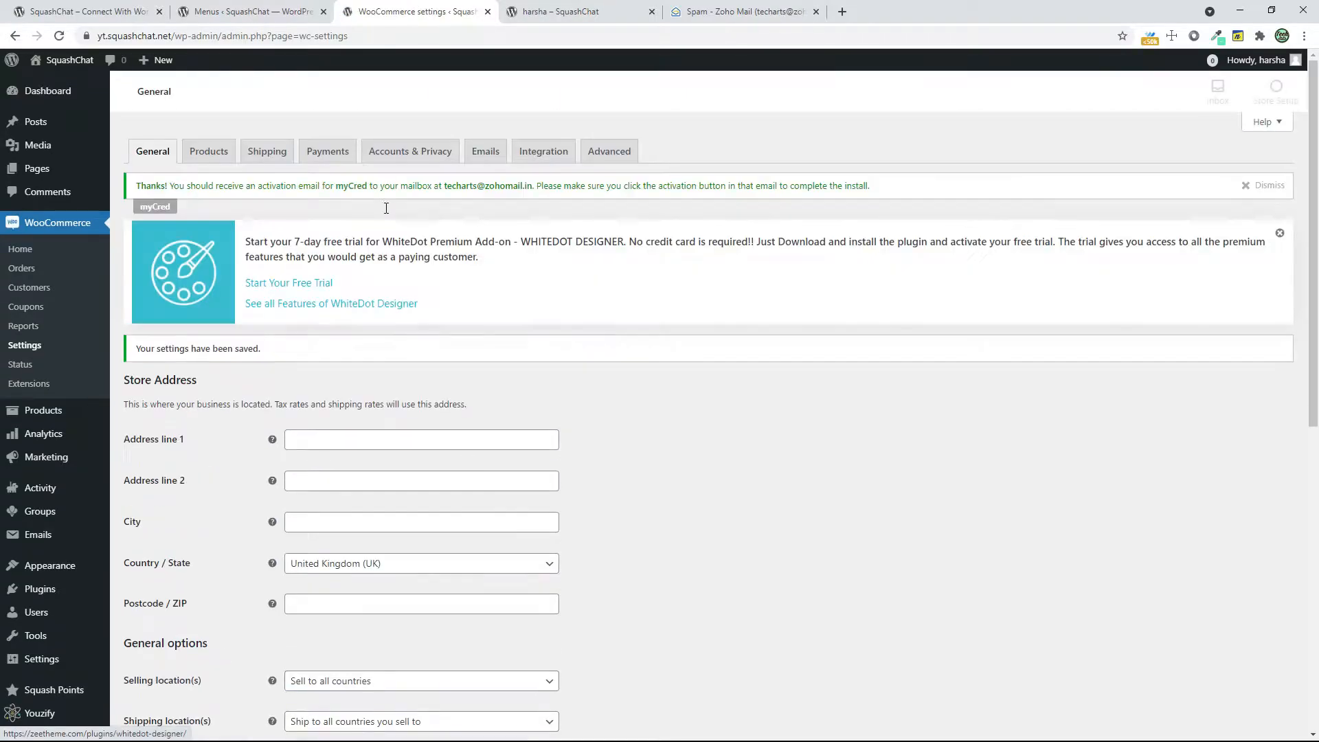
Enable the myCRED payment method in WooCommerce, title it "Pay with SquashPoints" and save the changes
left_click(337, 151)
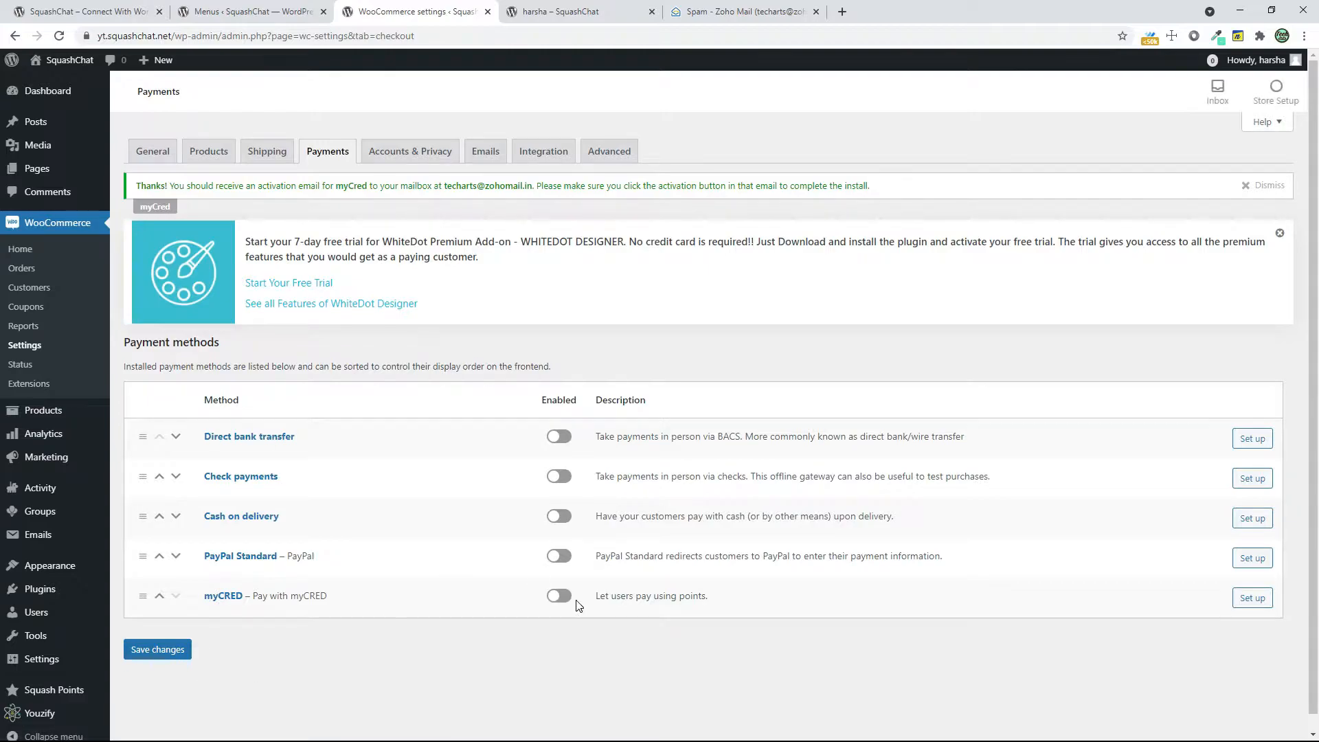
left_click(559, 596)
left_click(1252, 598)
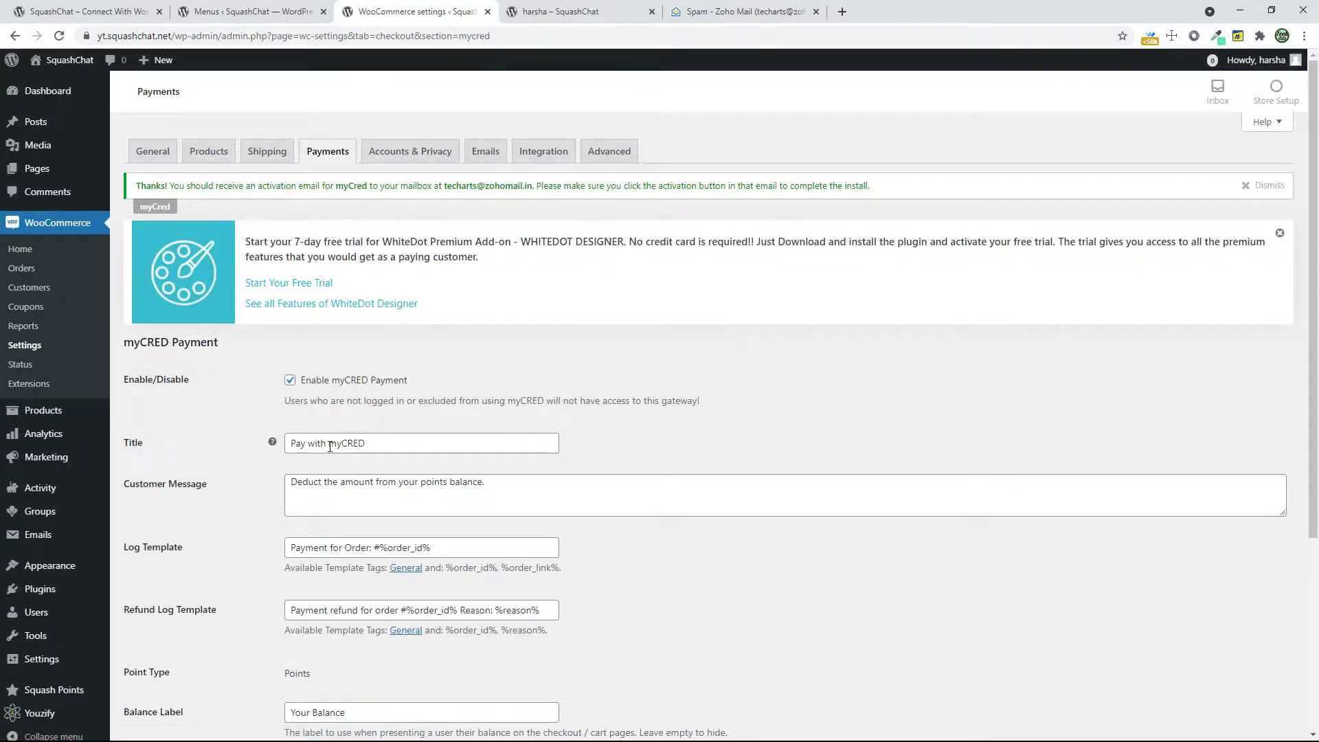
left_click_drag(329, 443, 489, 446)
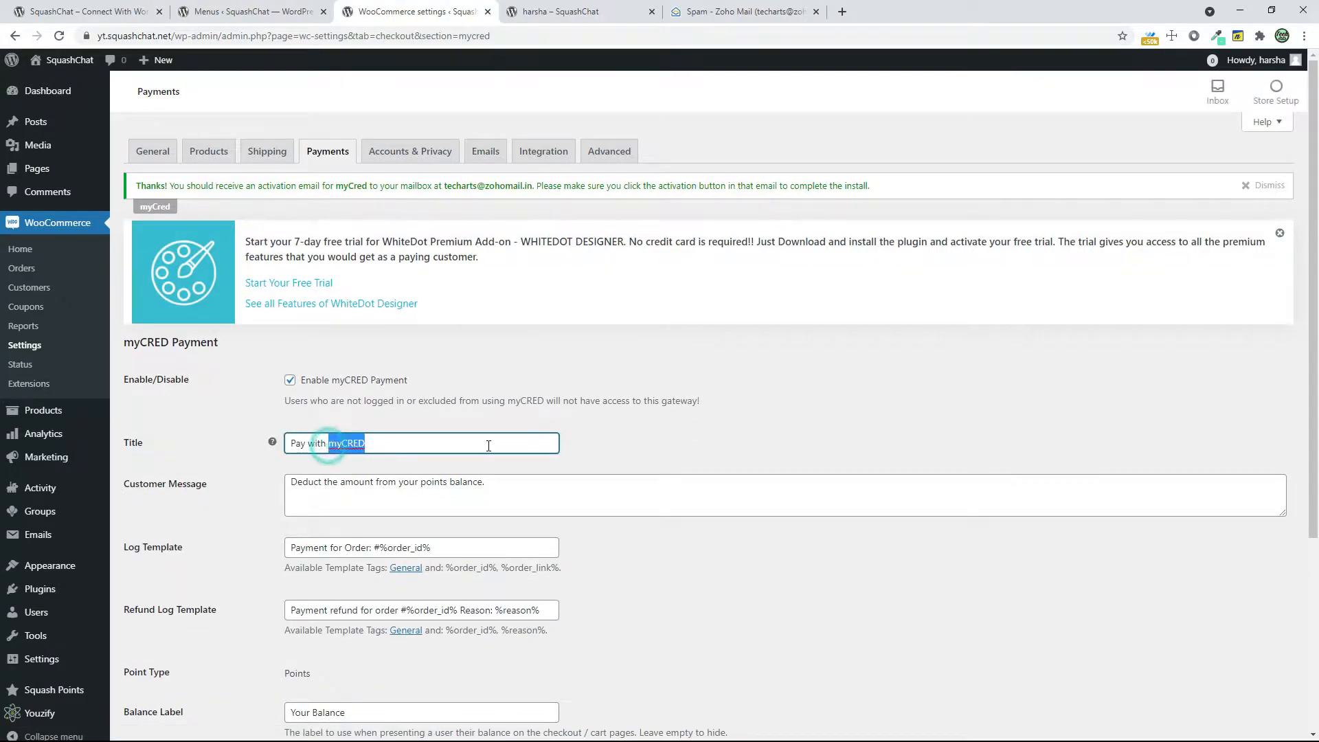
type("SquashPoints")
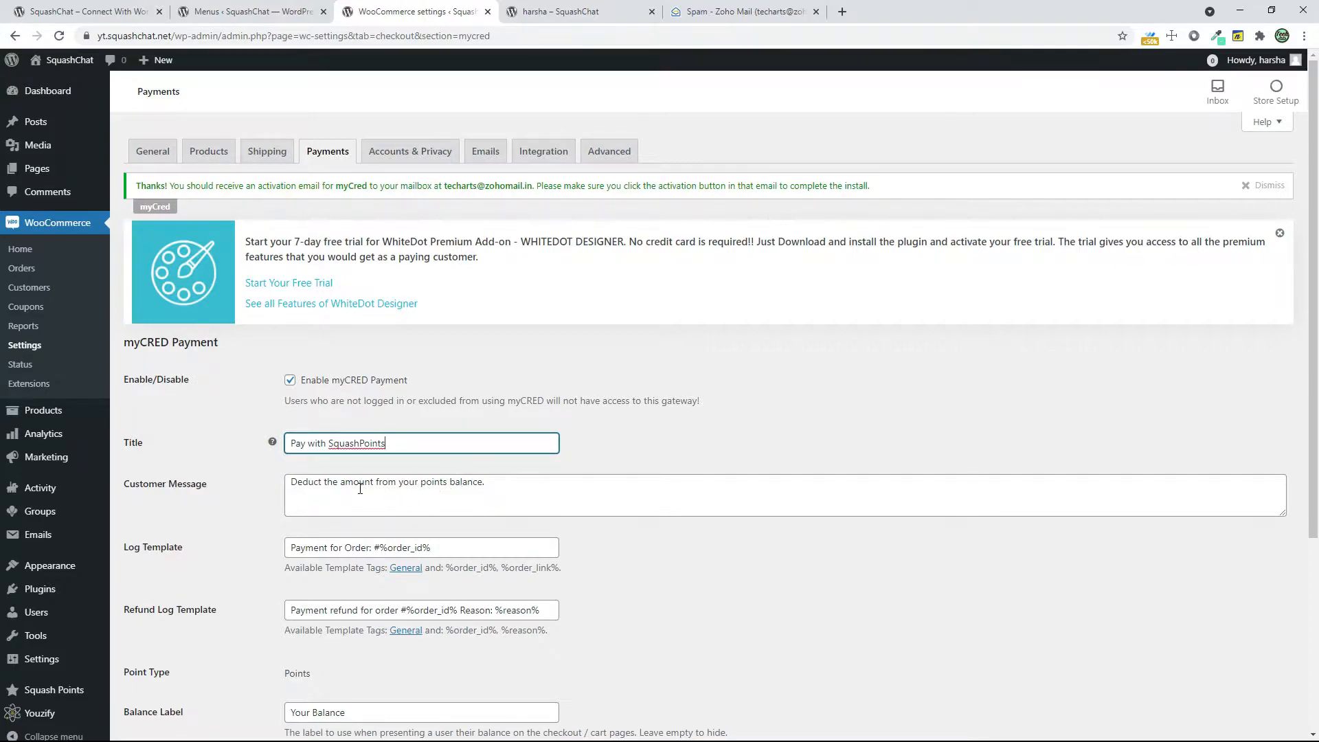
scroll(434, 513, "down", 4)
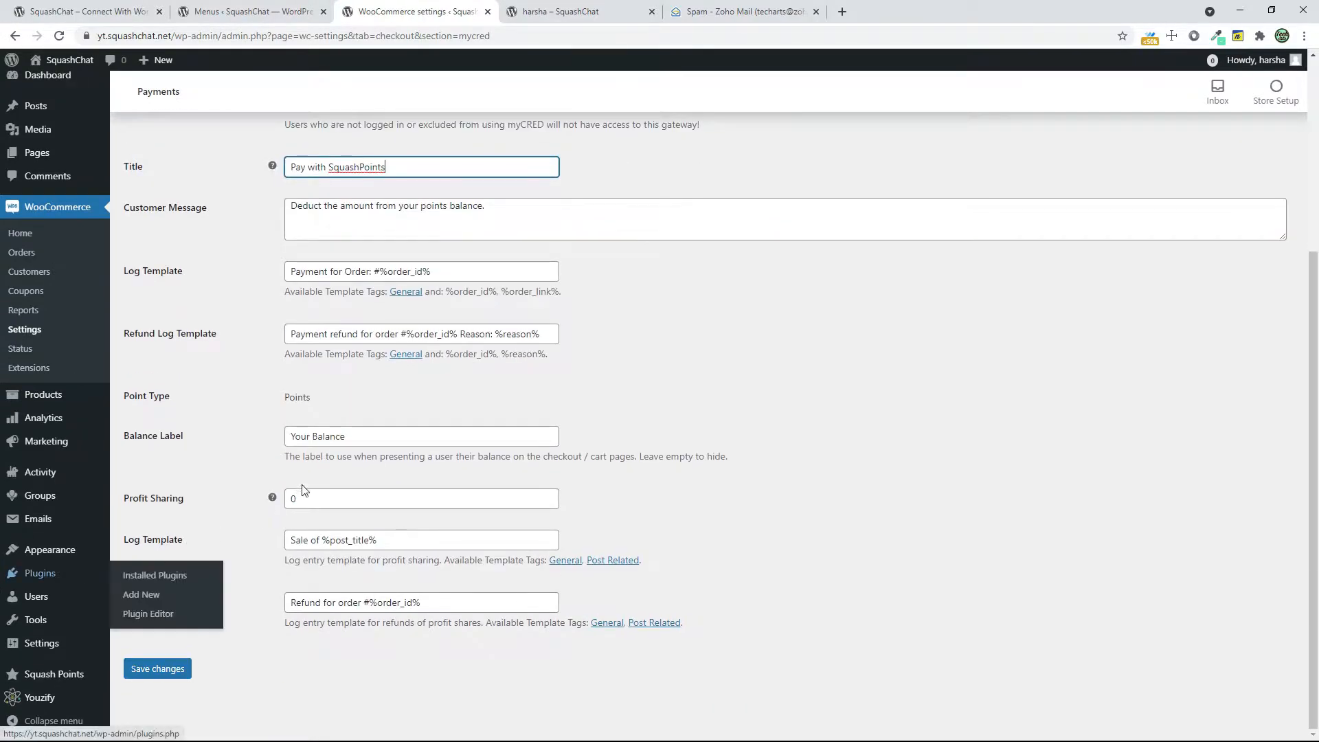
left_click(152, 678)
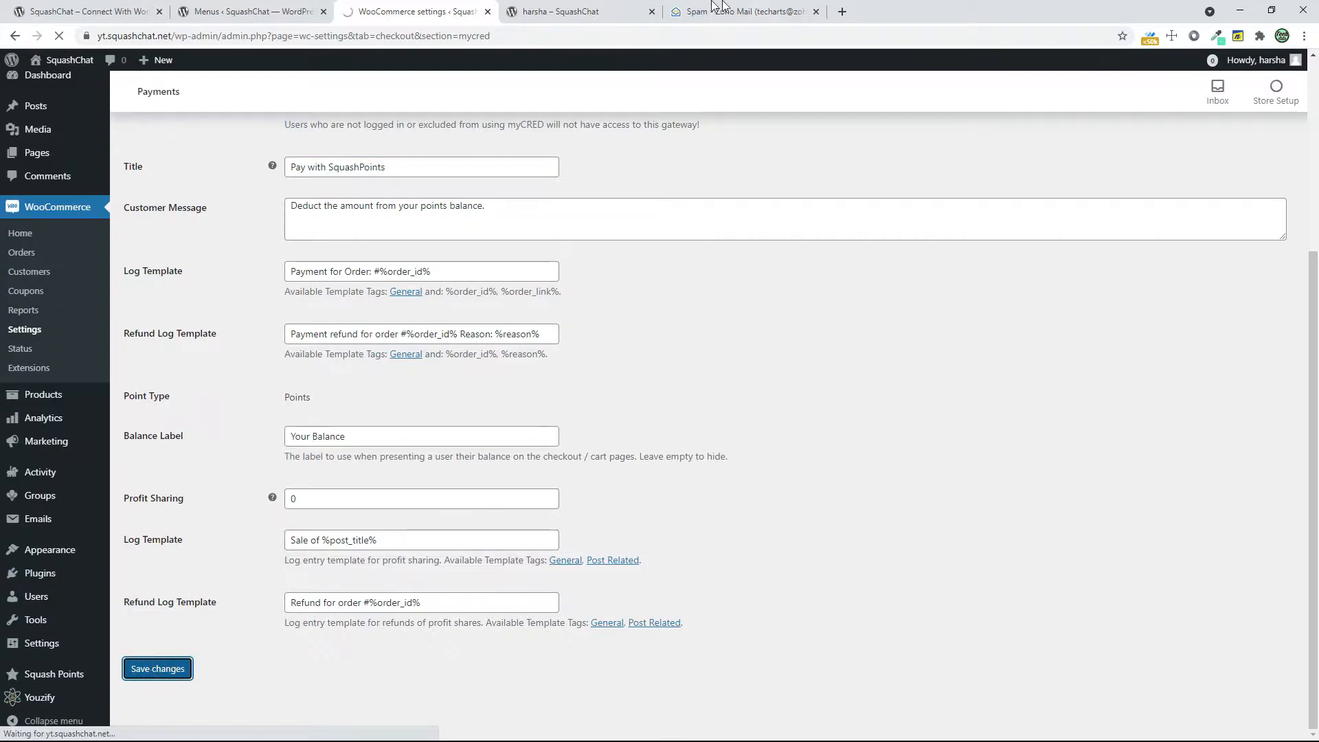
Review the points balance on the member profile page and close the Zoho Mail tab
left_click(605, 11)
scroll(981, 374, "down", 3)
scroll(981, 374, "up", 3)
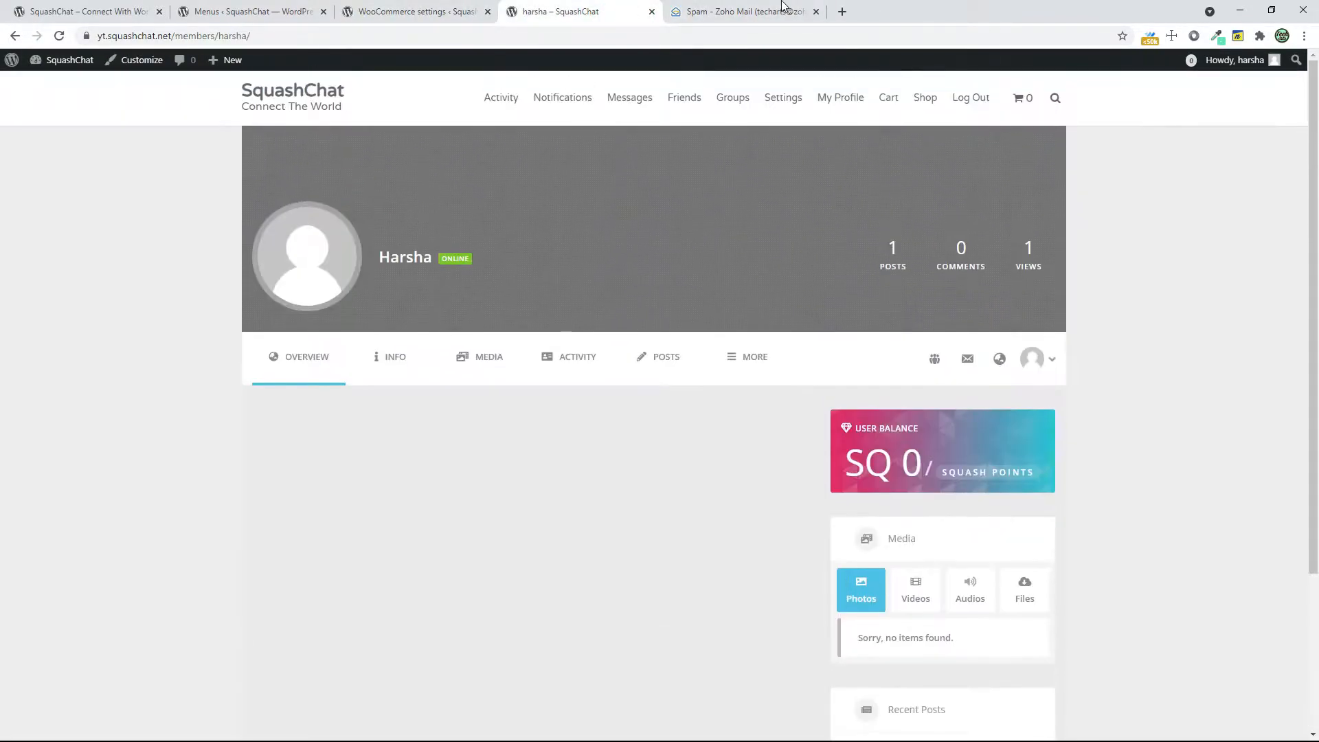
left_click(770, 10)
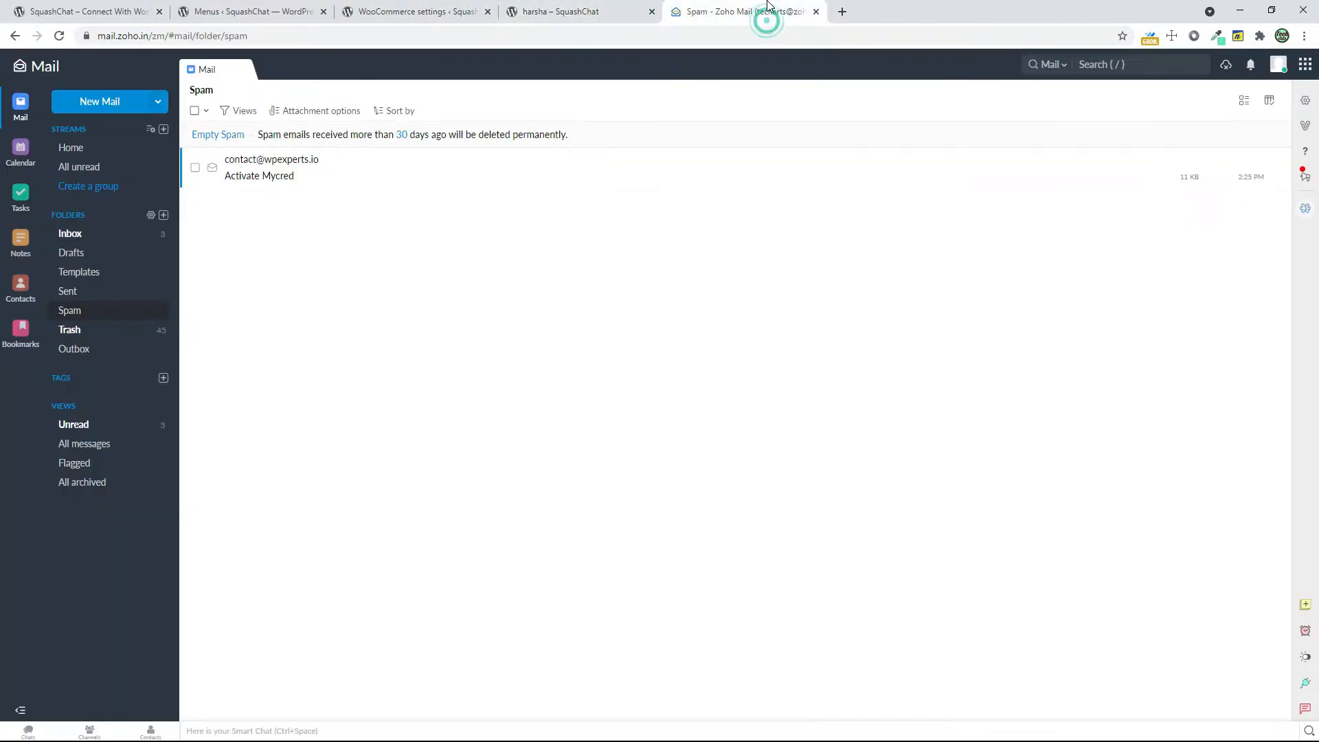
left_click(817, 12)
left_click(402, 12)
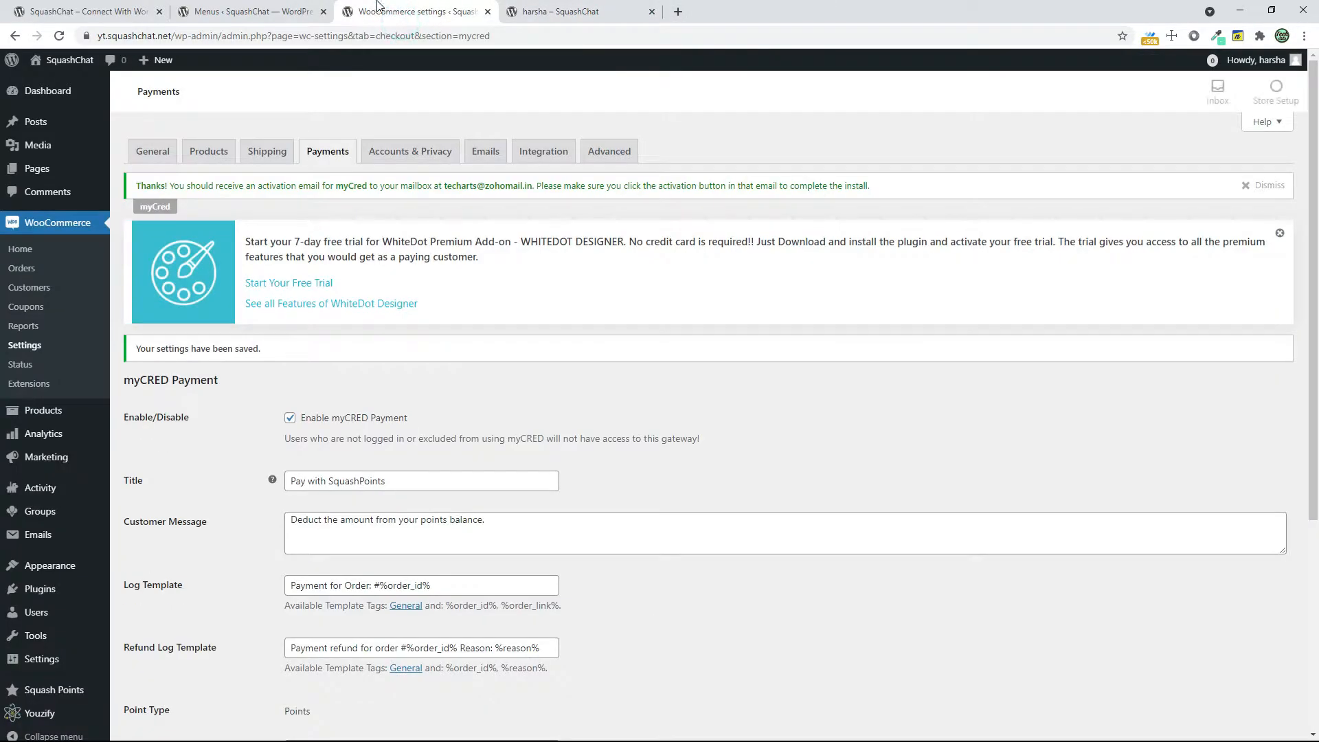
left_click(533, 7)
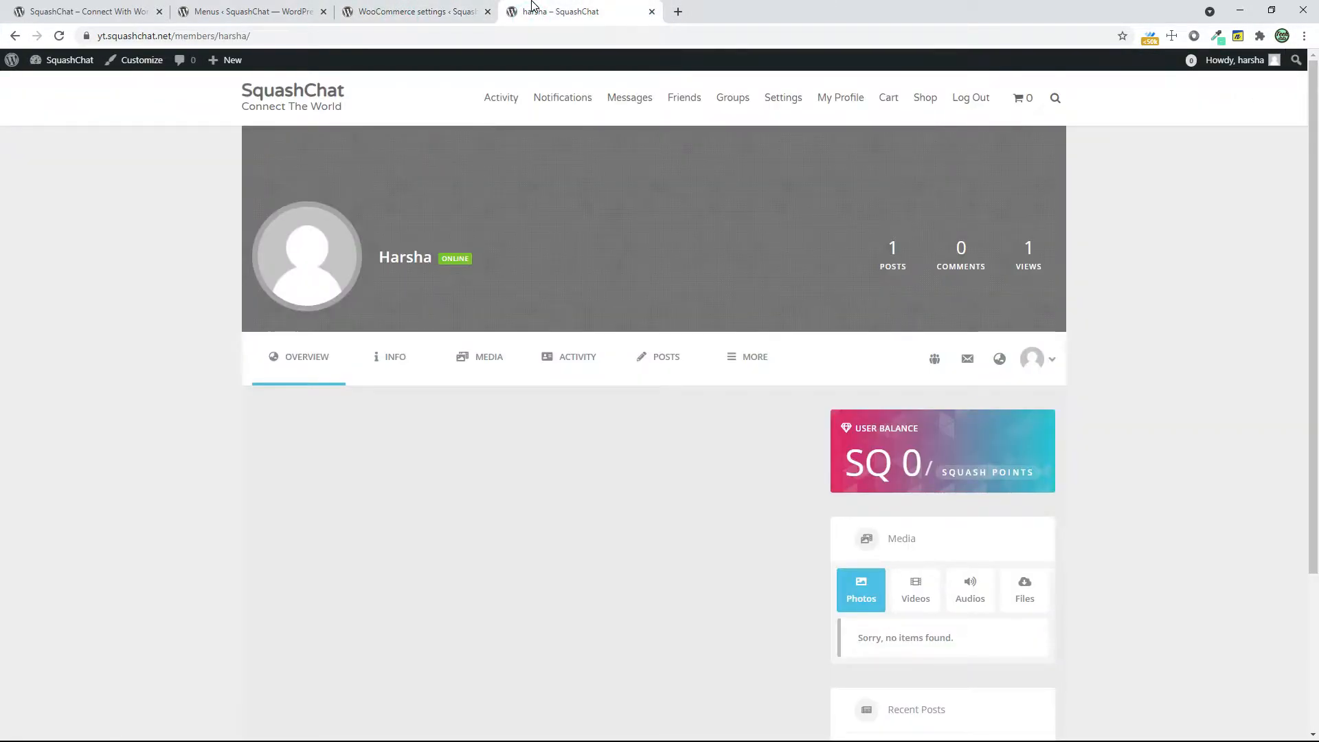
left_click(419, 11)
Activate the Squash Points hook for registrations with an award of 100 points and save it
mouse_move(105, 631)
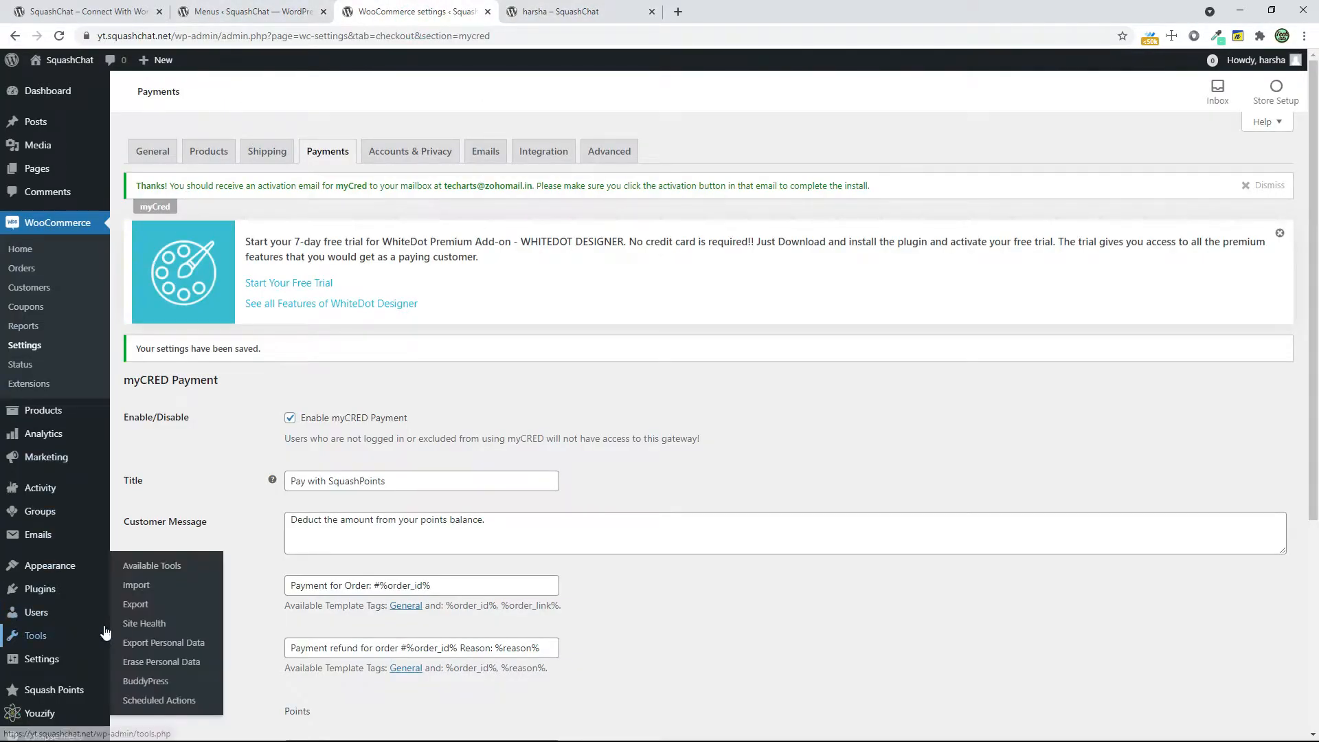
scroll(104, 631, "down", 3)
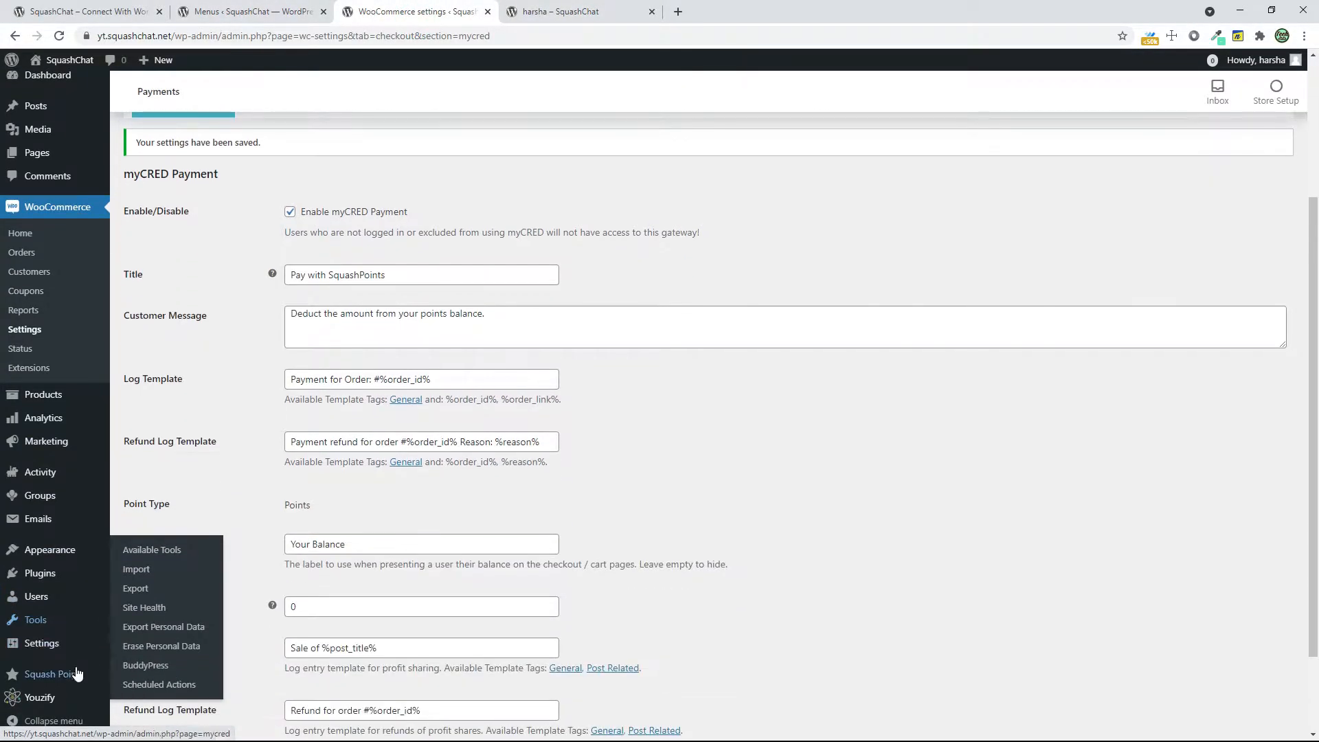
mouse_move(68, 674)
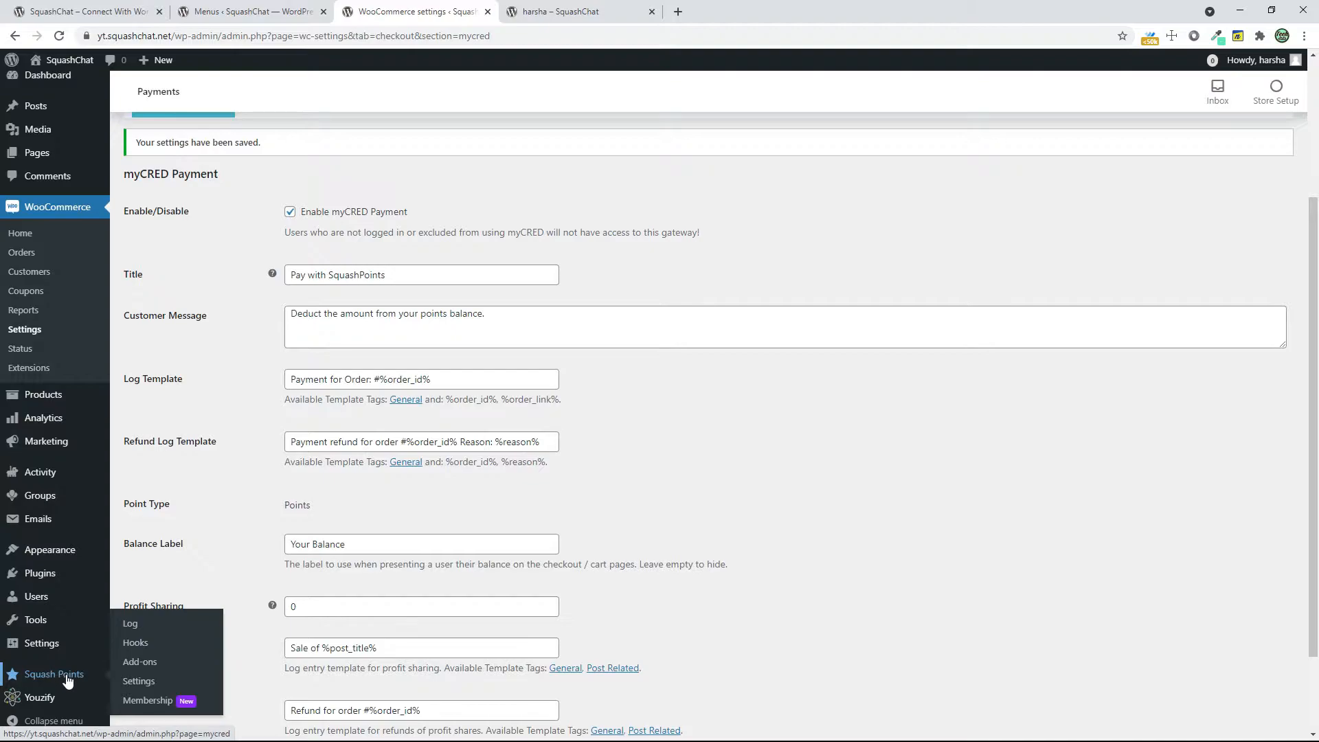
left_click(134, 644)
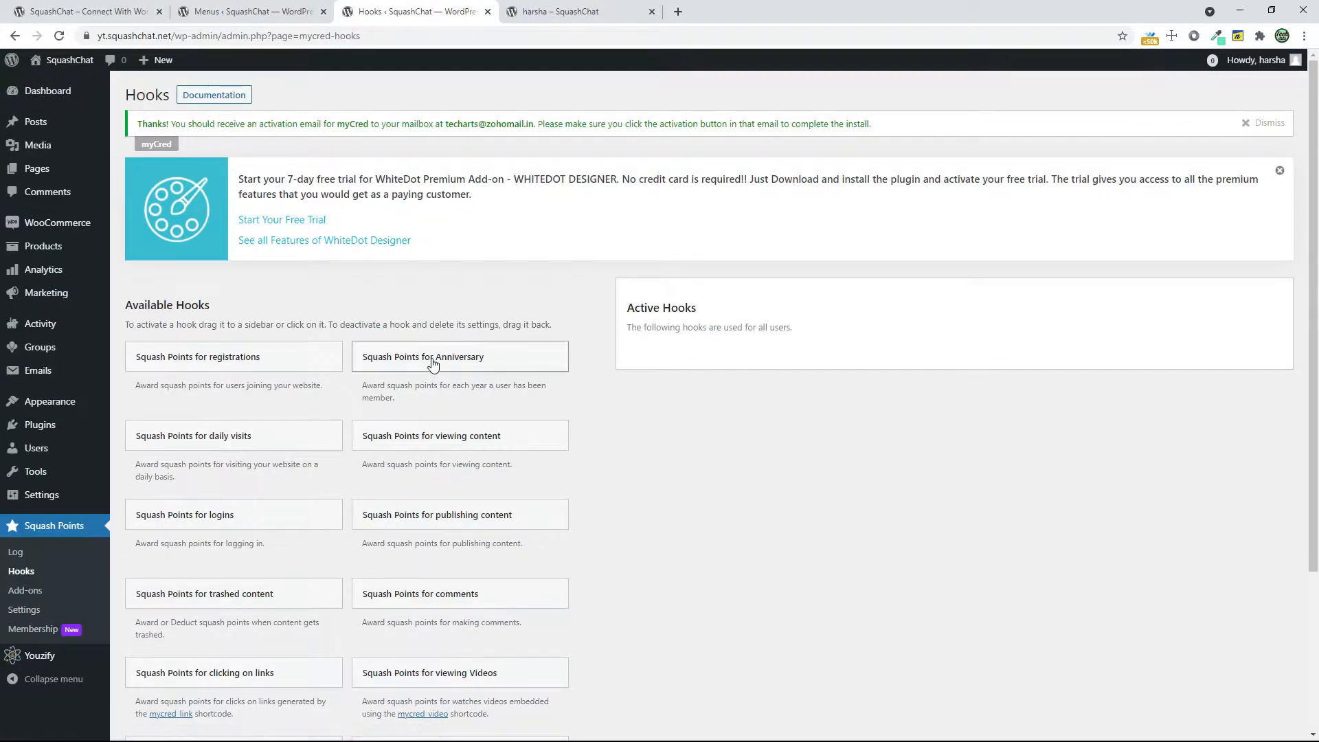
left_click_drag(177, 360, 723, 355)
left_click(727, 358)
left_click(710, 407)
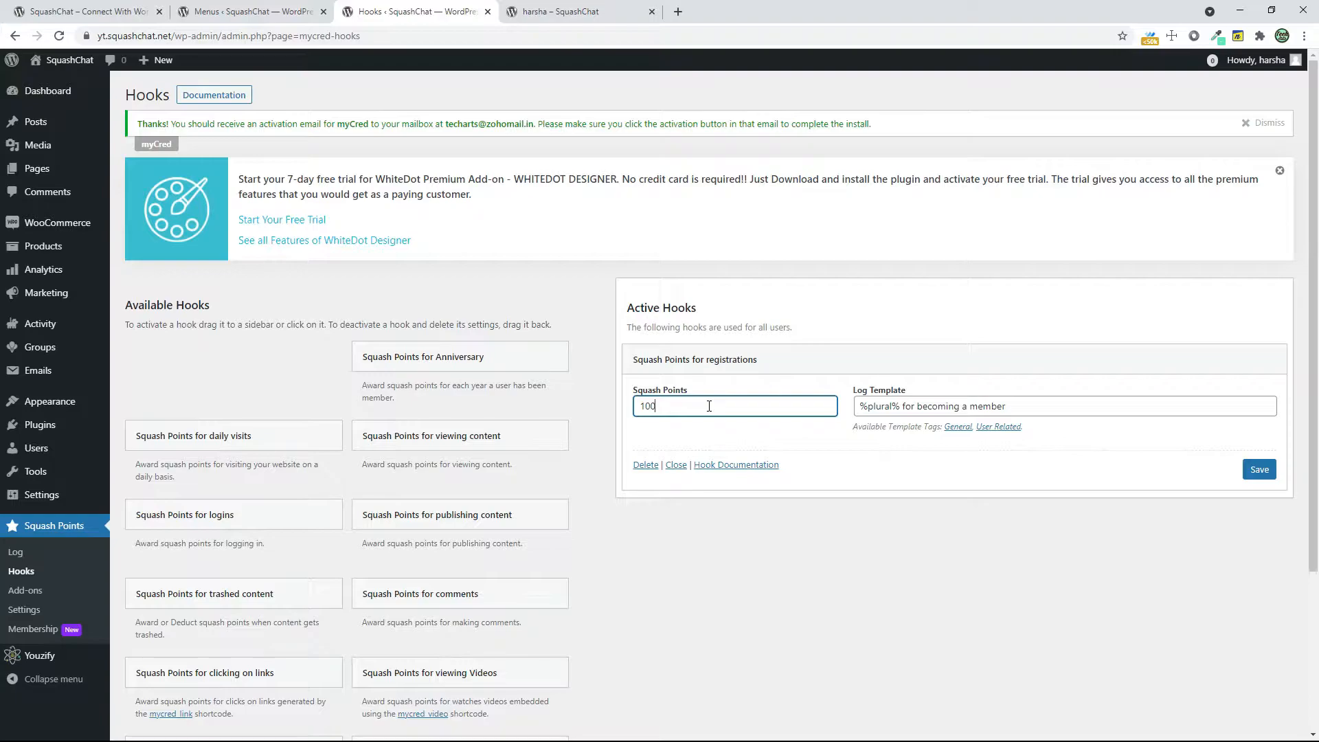
left_click(1248, 468)
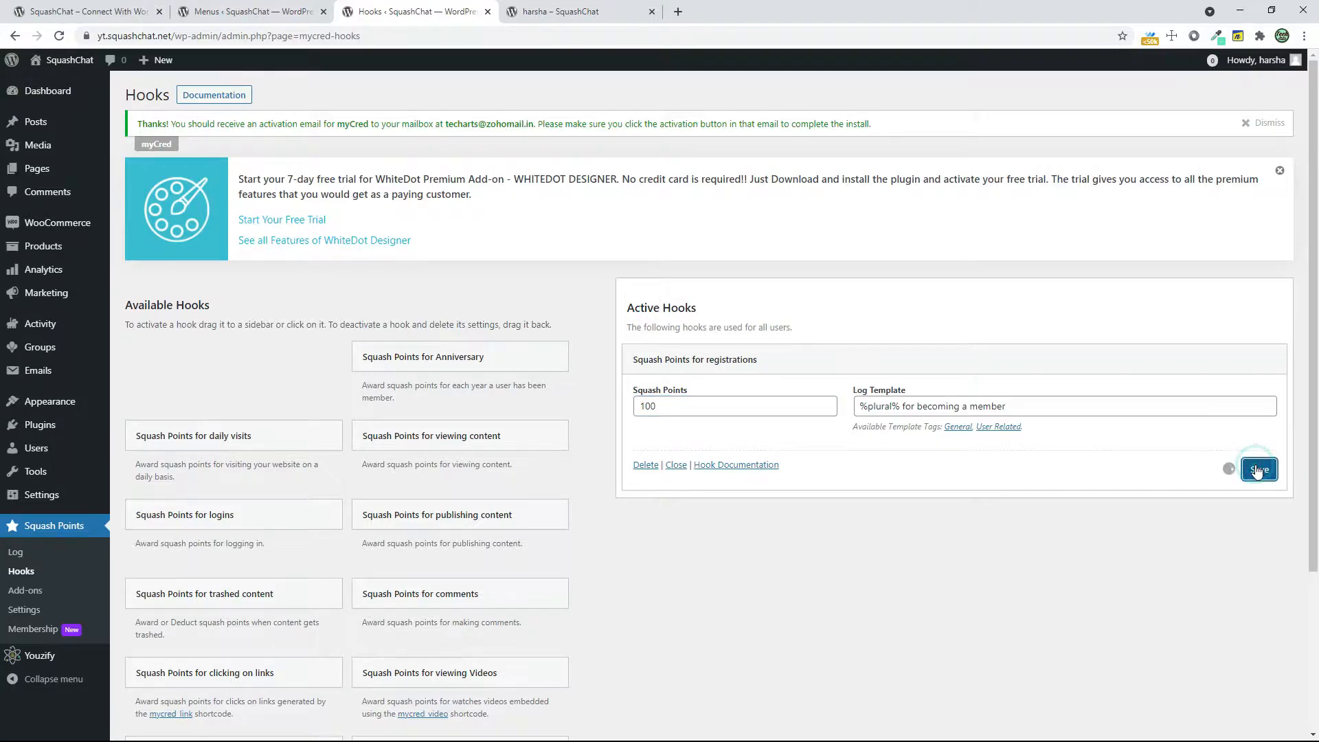
Activate the daily visits hook and the logins hook with 10 Squash Points per login, saving both
left_click_drag(251, 427, 805, 514)
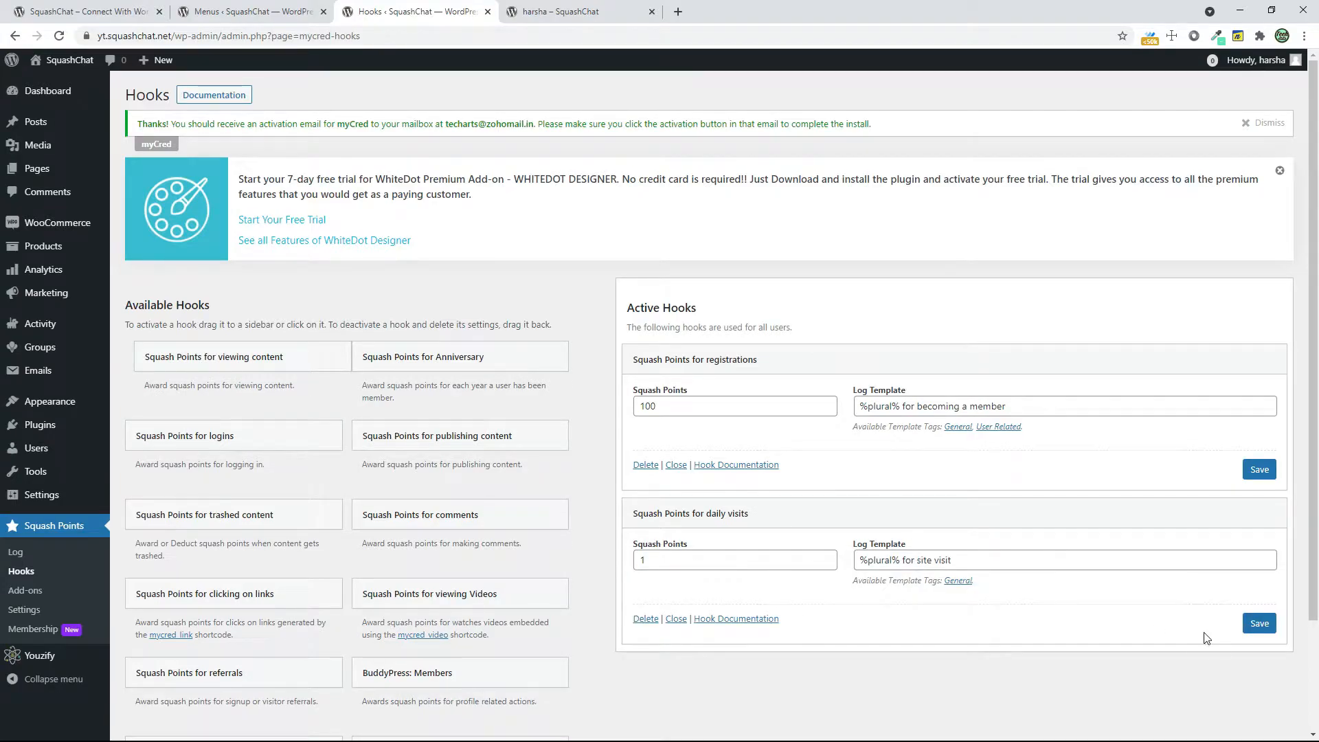
left_click(1260, 623)
scroll(295, 410, "down", 1)
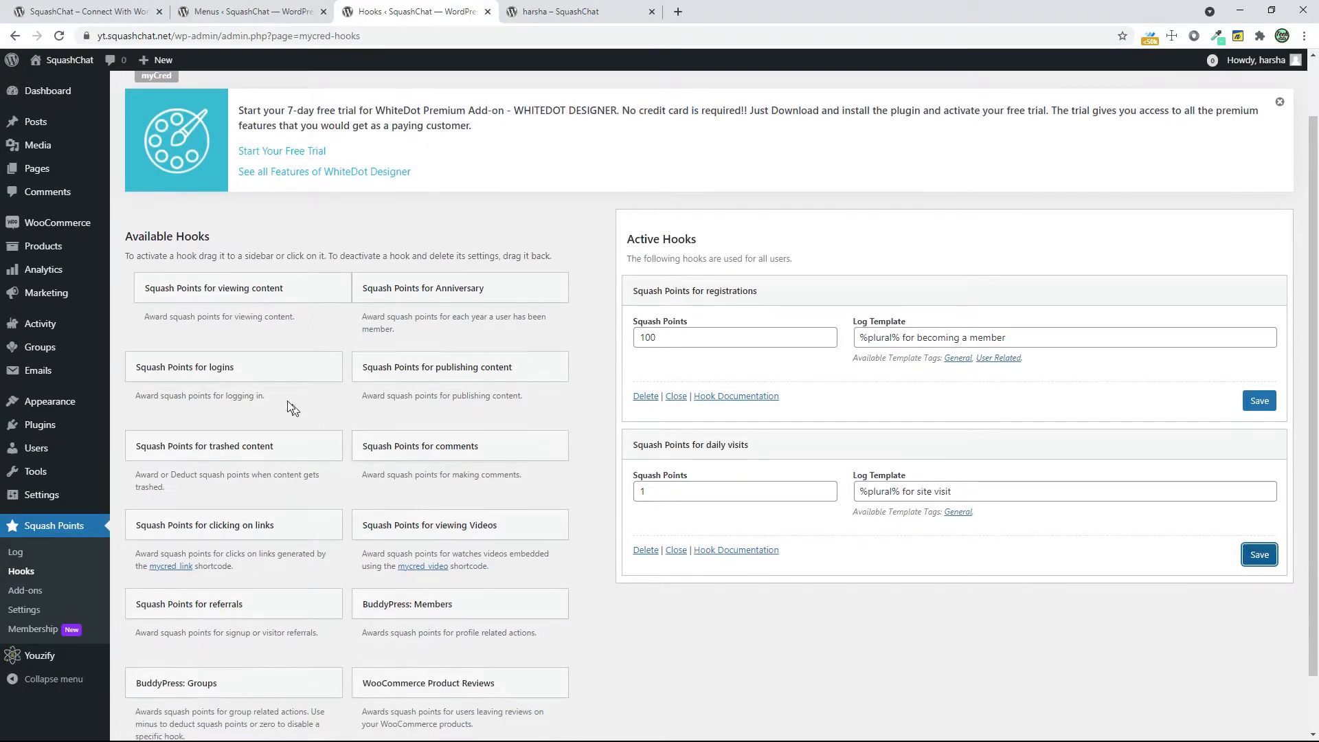
left_click_drag(268, 379, 863, 591)
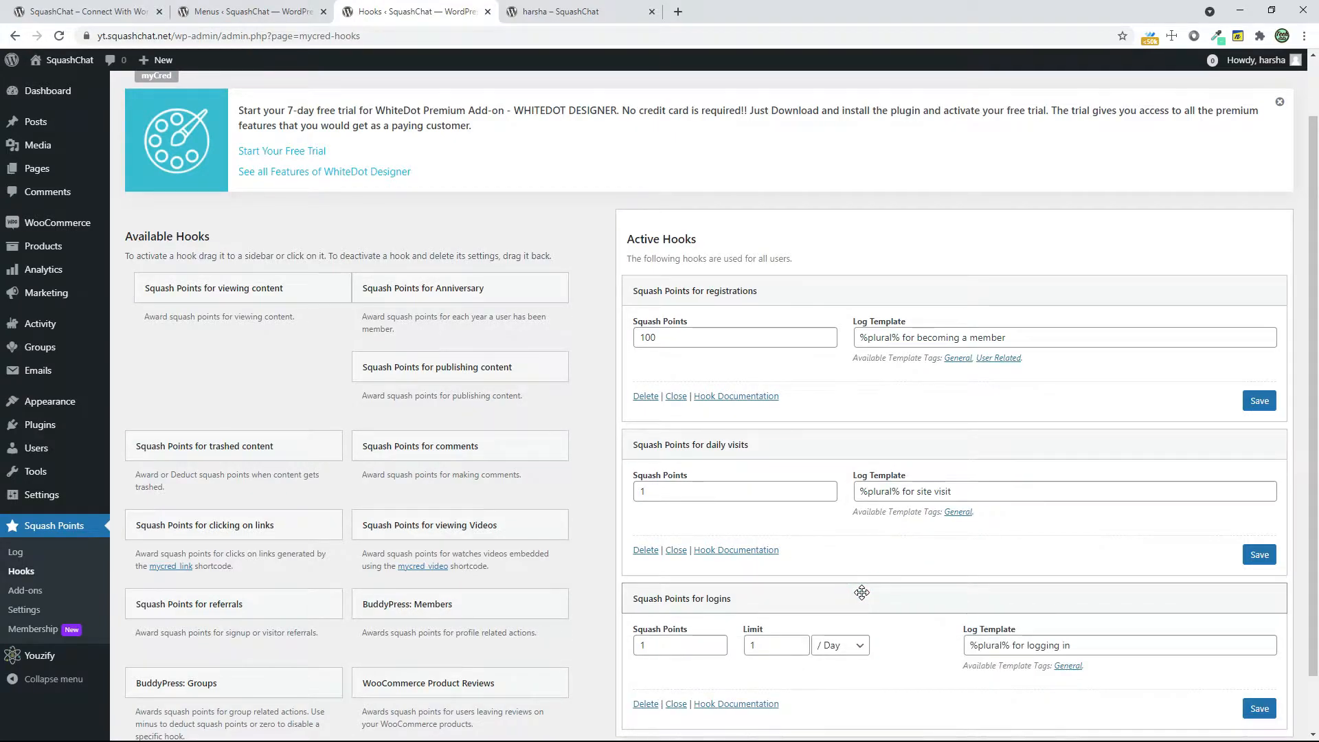
left_click(693, 643)
type("0")
left_click(1260, 709)
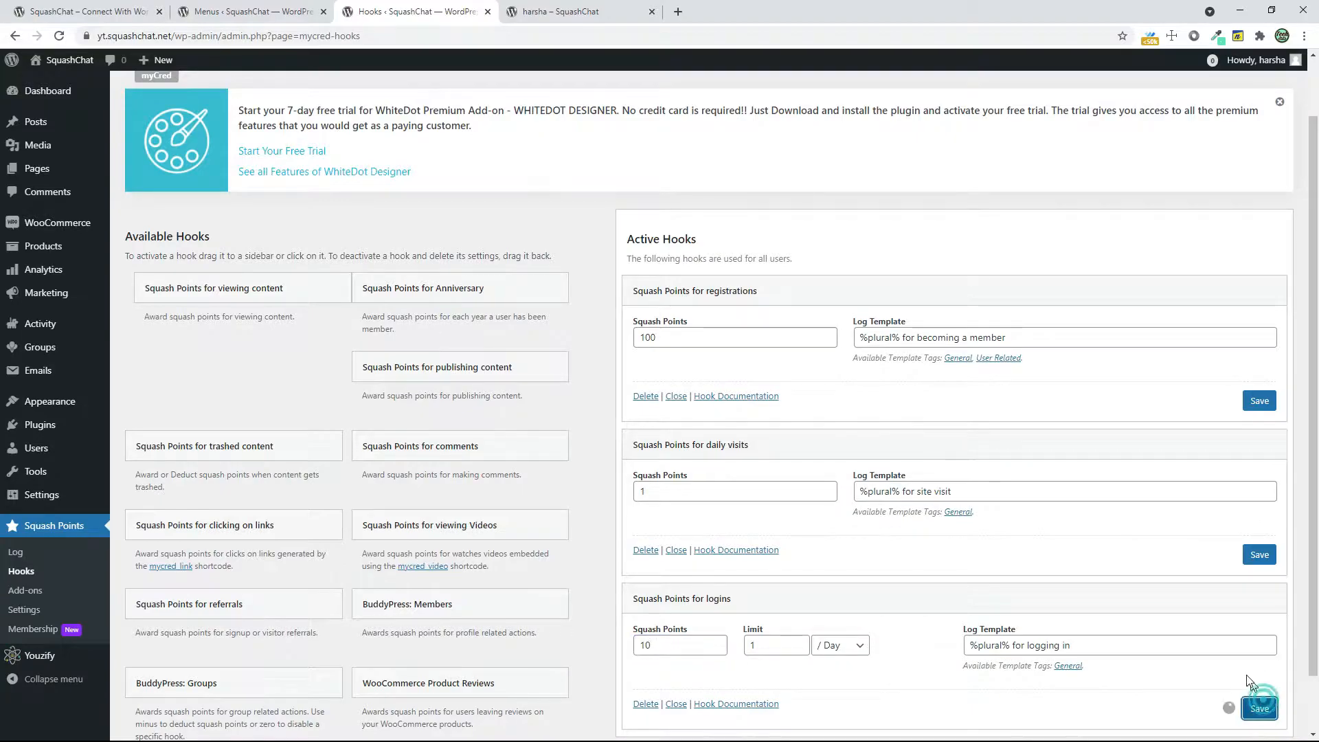
scroll(619, 447, "down", 1)
left_click_drag(524, 377, 877, 682)
scroll(825, 591, "down", 4)
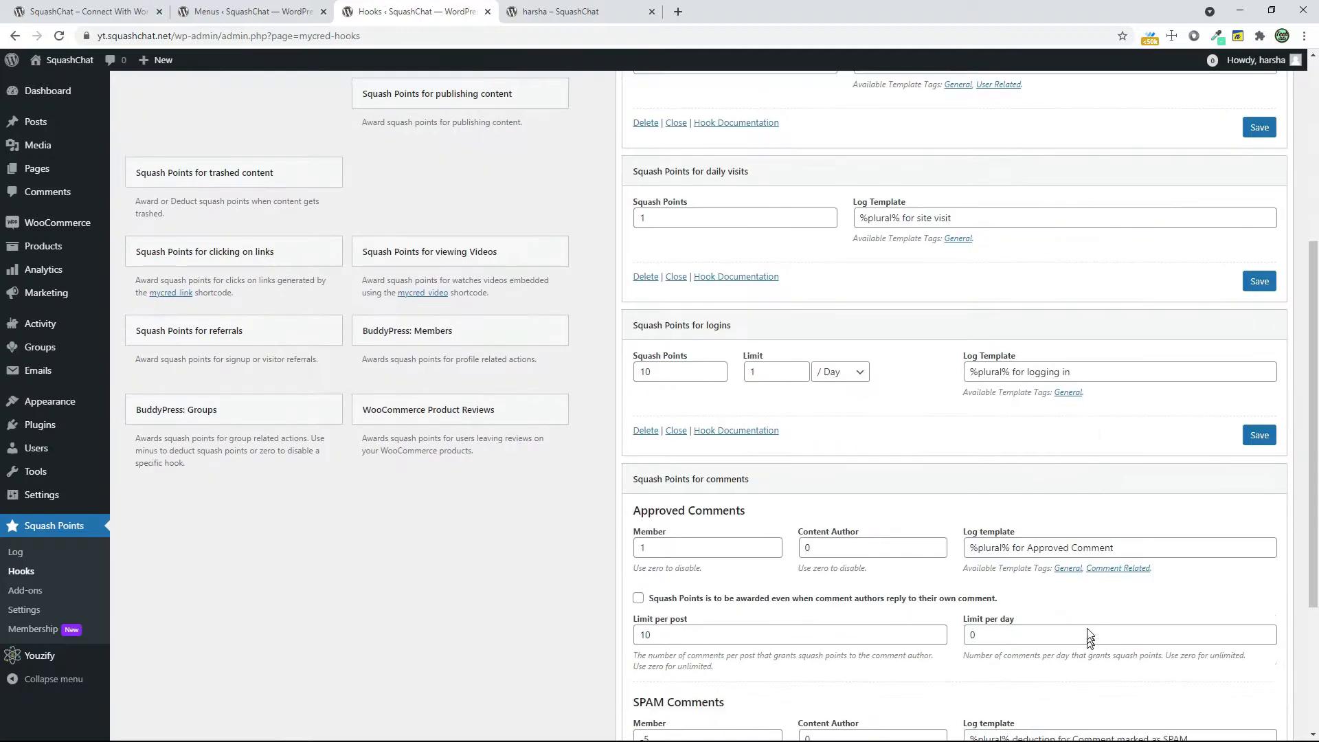
left_click_drag(662, 457, 708, 464)
scroll(728, 617, "down", 2)
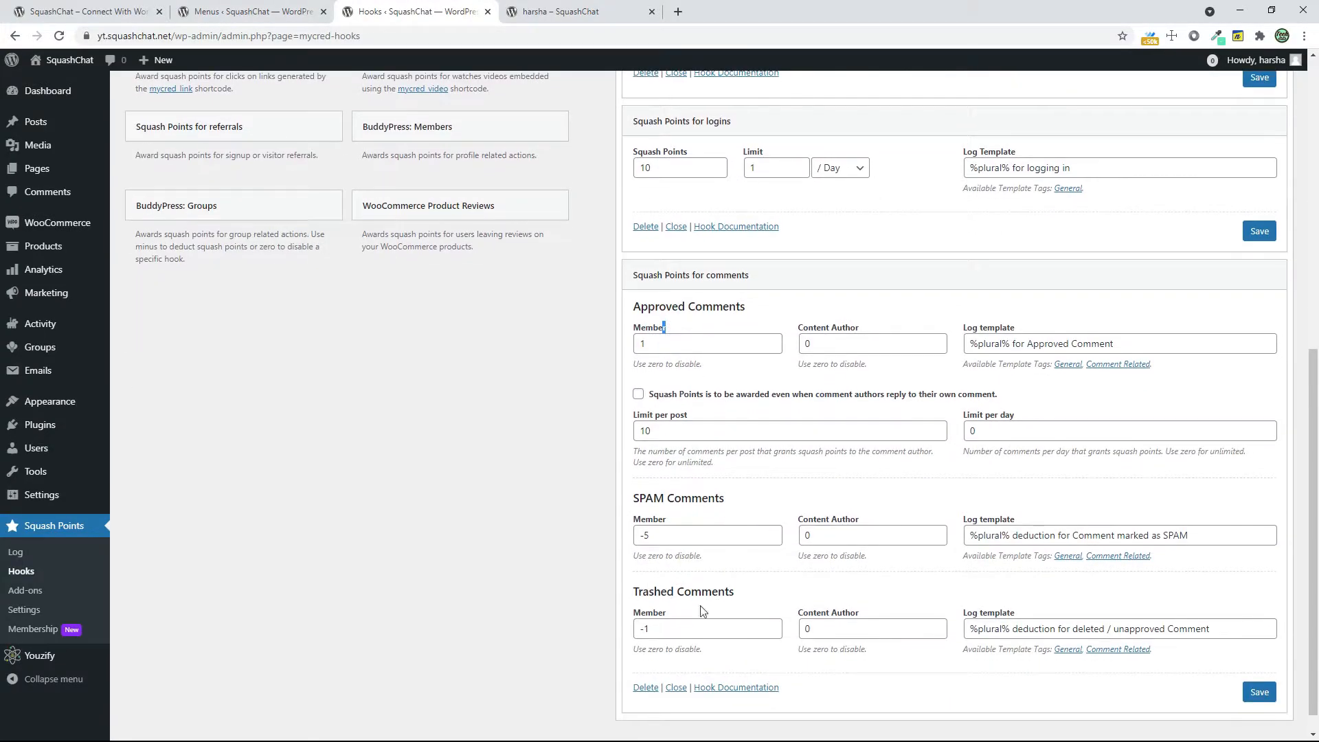
left_click(662, 315)
left_click(650, 691)
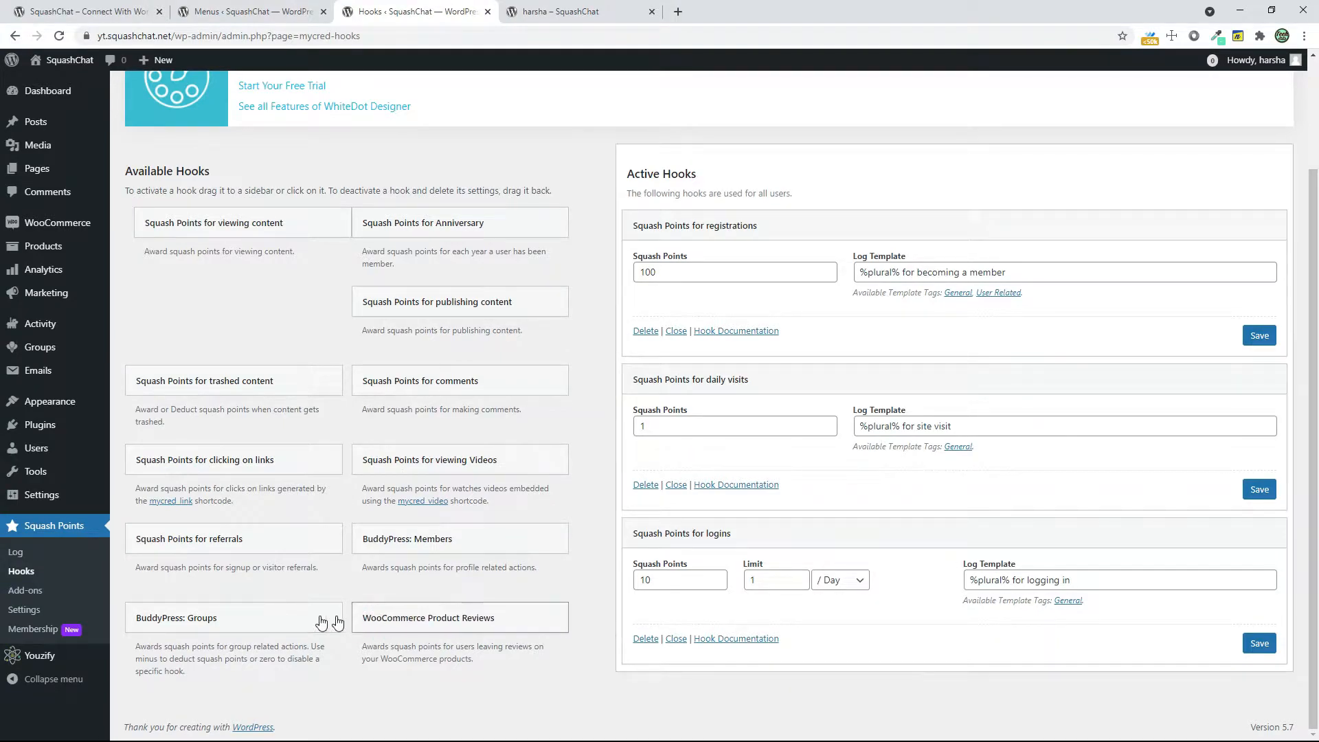
Activate the BuddyPress: Groups hook and review its point awards and deductions for group and forum actions
left_click_drag(296, 618, 781, 683)
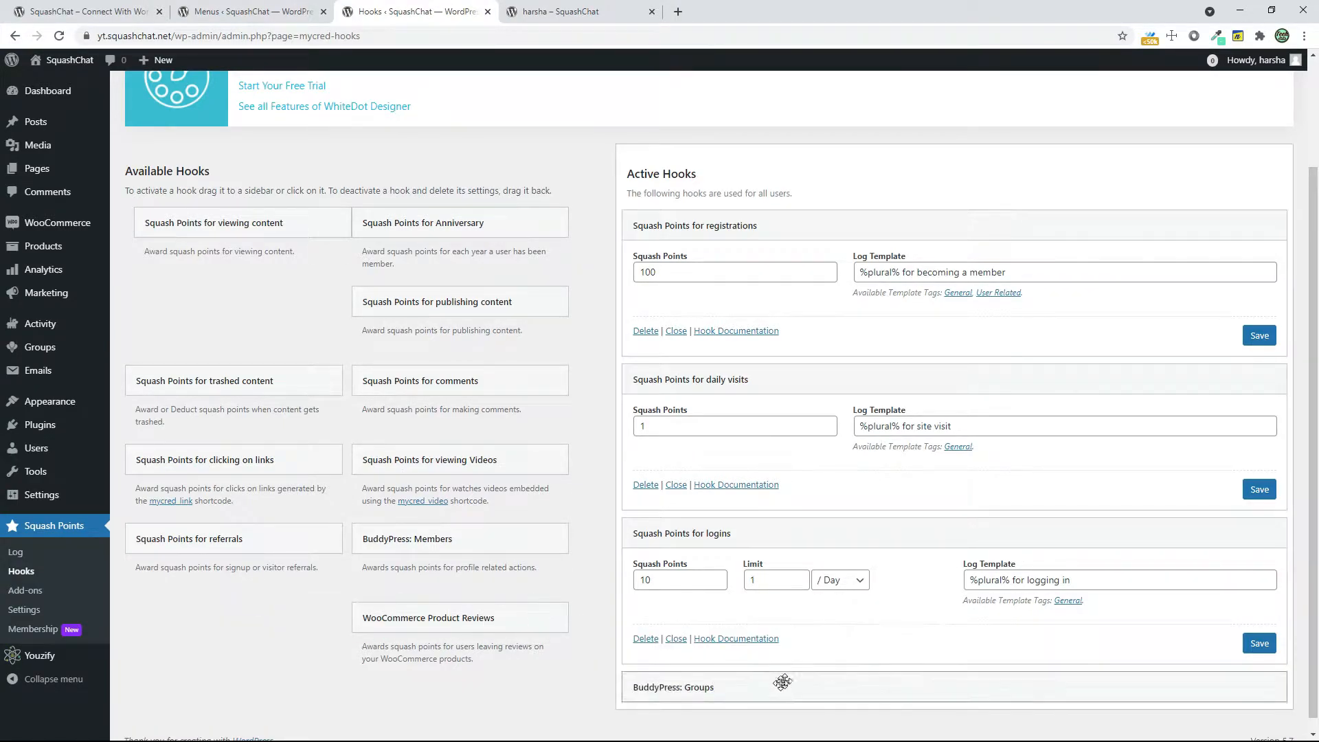
scroll(825, 674, "down", 3)
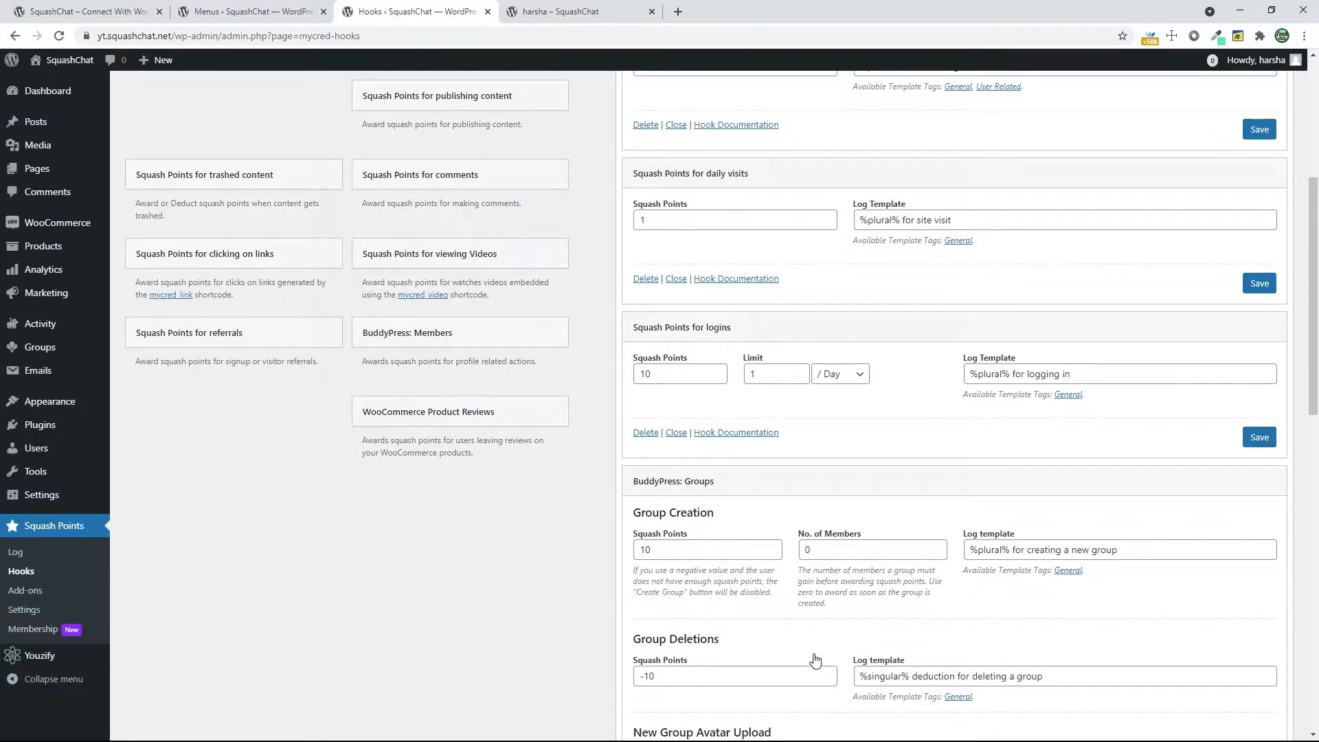
scroll(815, 660, "down", 3)
scroll(816, 658, "down", 1)
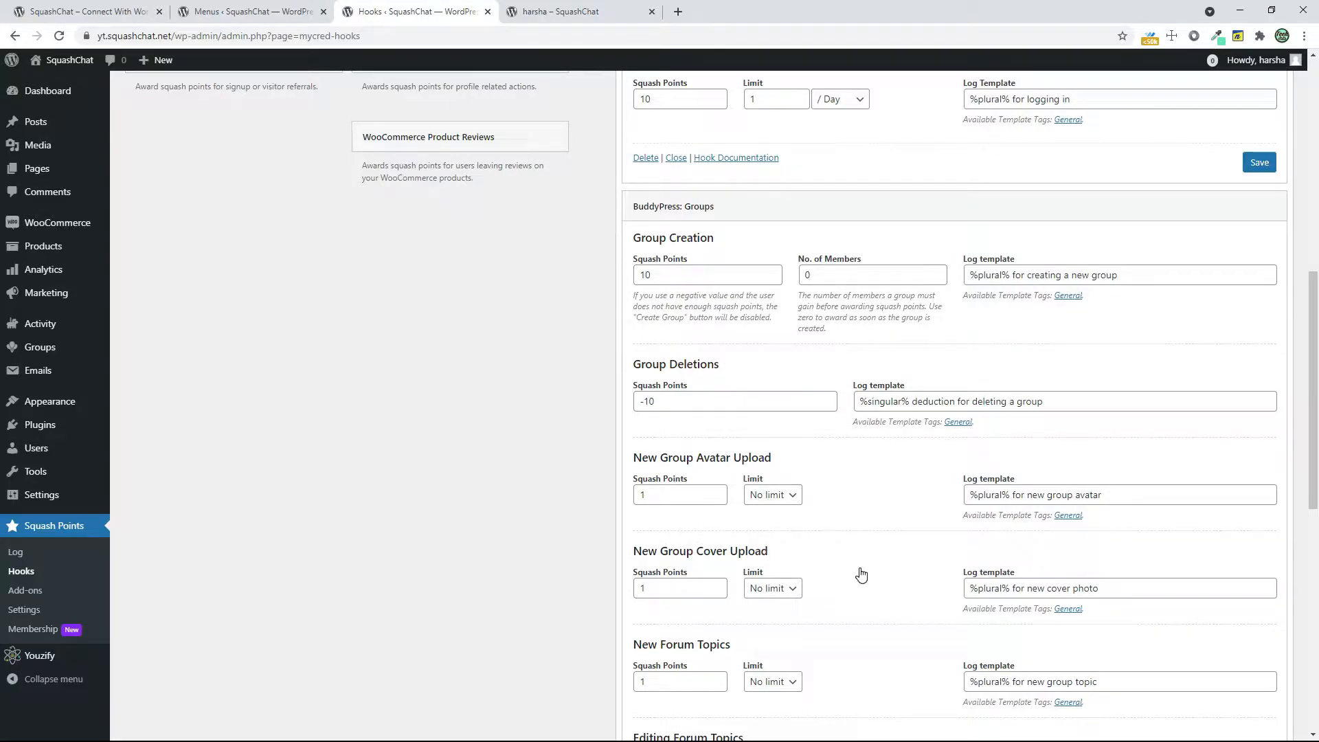
scroll(861, 573, "down", 7)
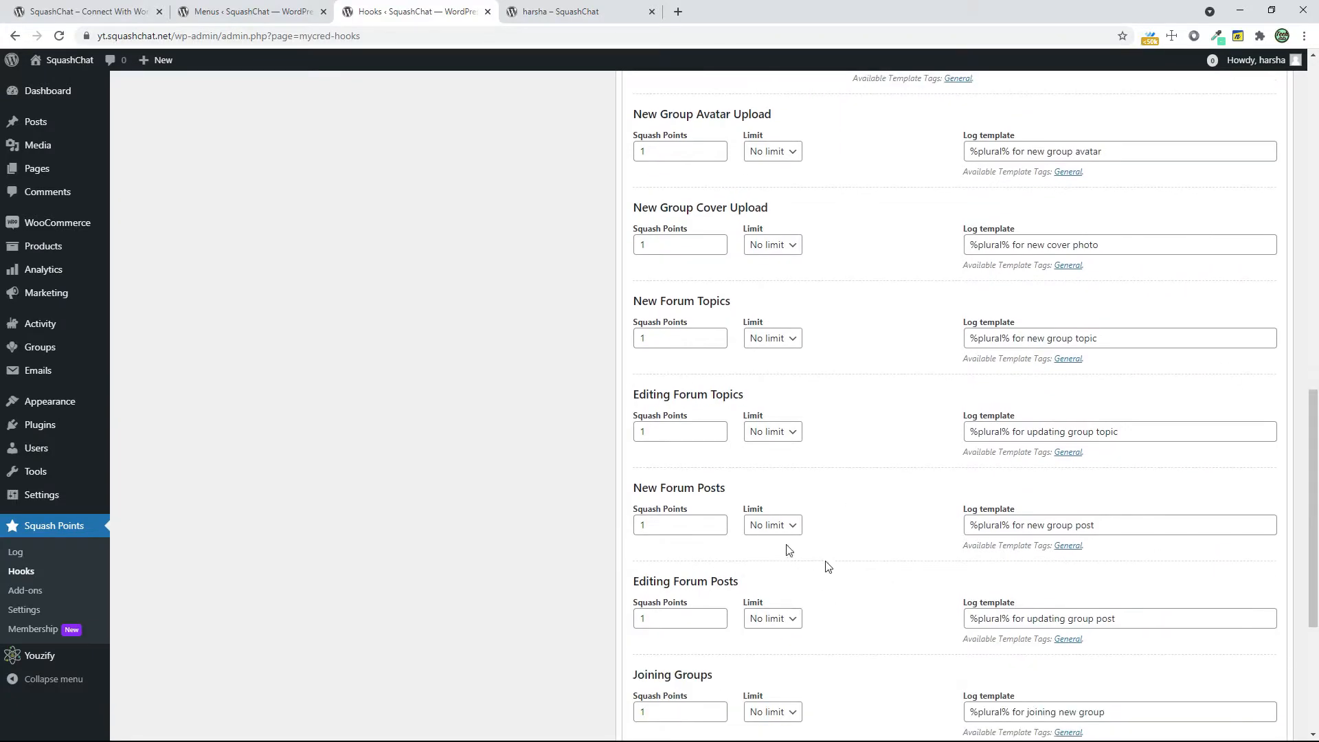
scroll(749, 530, "down", 3)
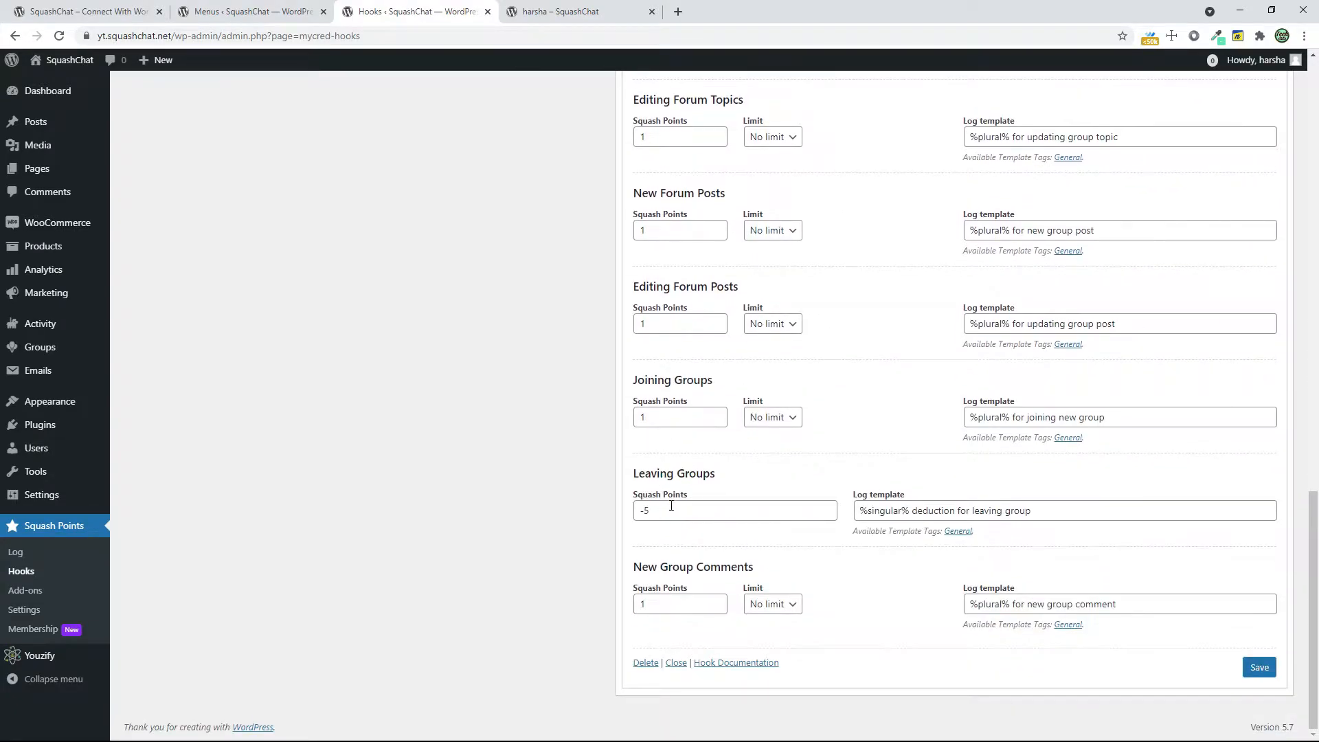
left_click(704, 609)
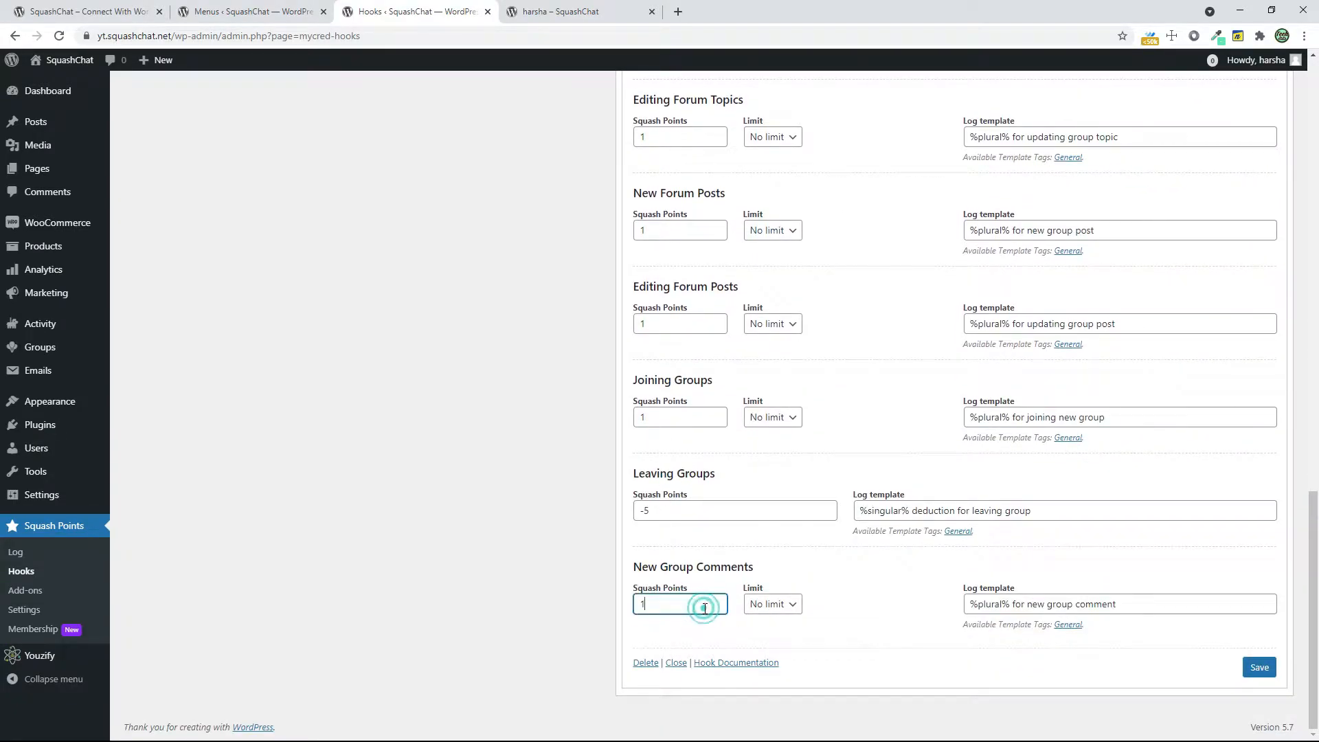
scroll(798, 621, "up", 4)
left_click(665, 503)
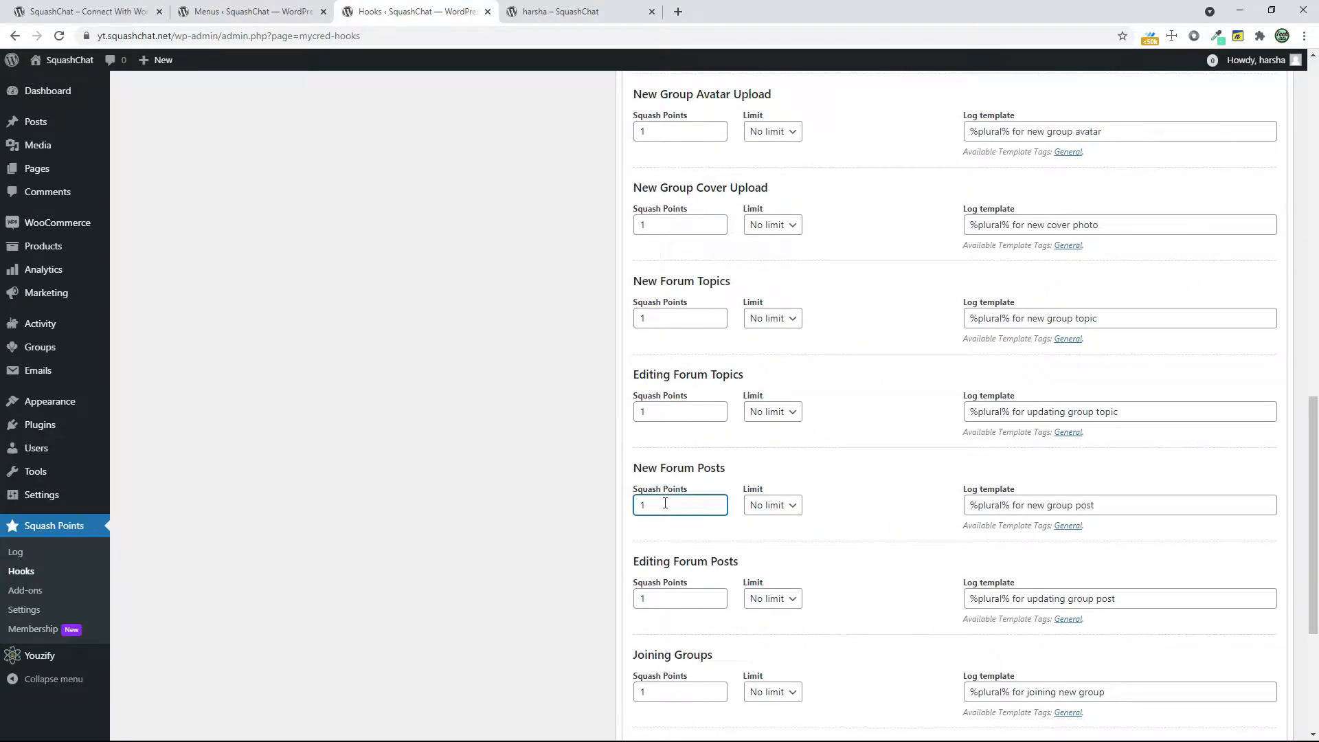
Collapse the active hooks for daily visits, logins and BuddyPress: Groups
scroll(666, 503, "up", 15)
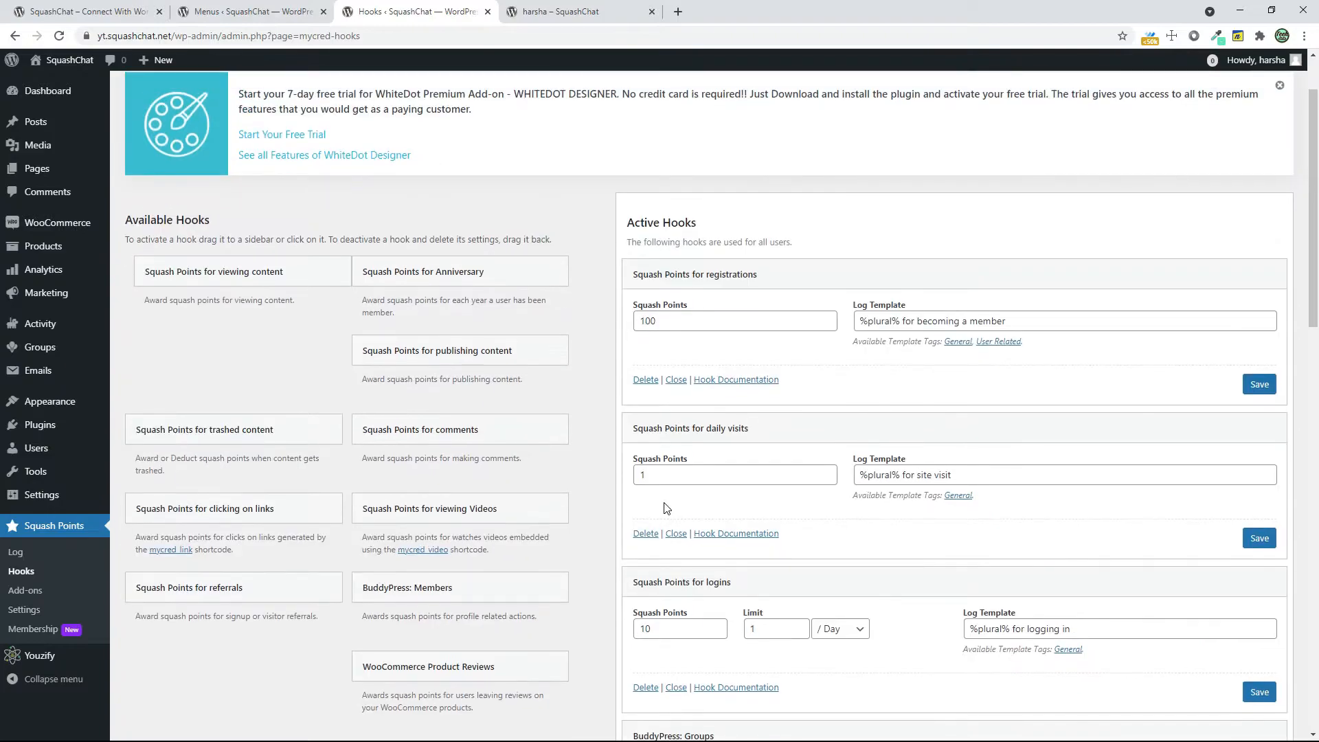
left_click(670, 426)
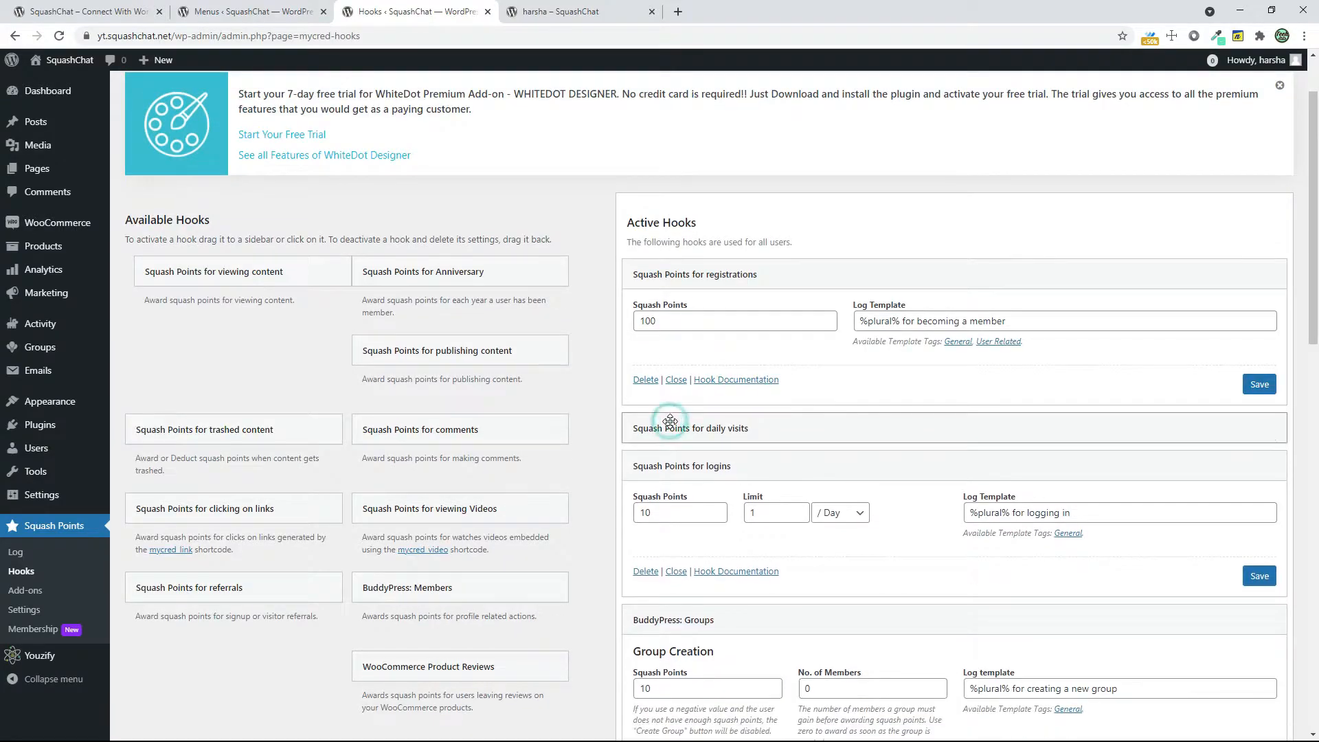
left_click(688, 467)
left_click(679, 502)
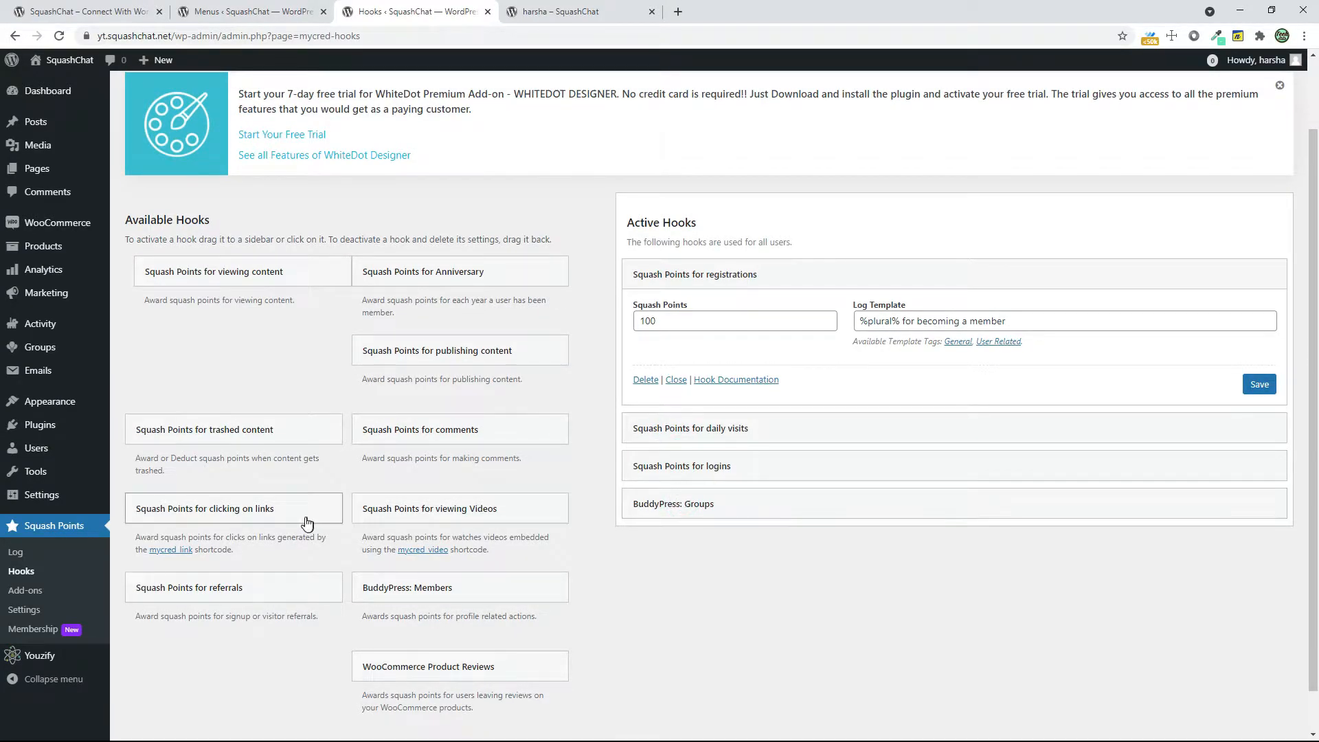
Activate the Squash Points for referrals hook and set the visitor referral limit to 0 in Total, with 1 point per visitor
left_click_drag(159, 582, 729, 573)
scroll(891, 575, "down", 2)
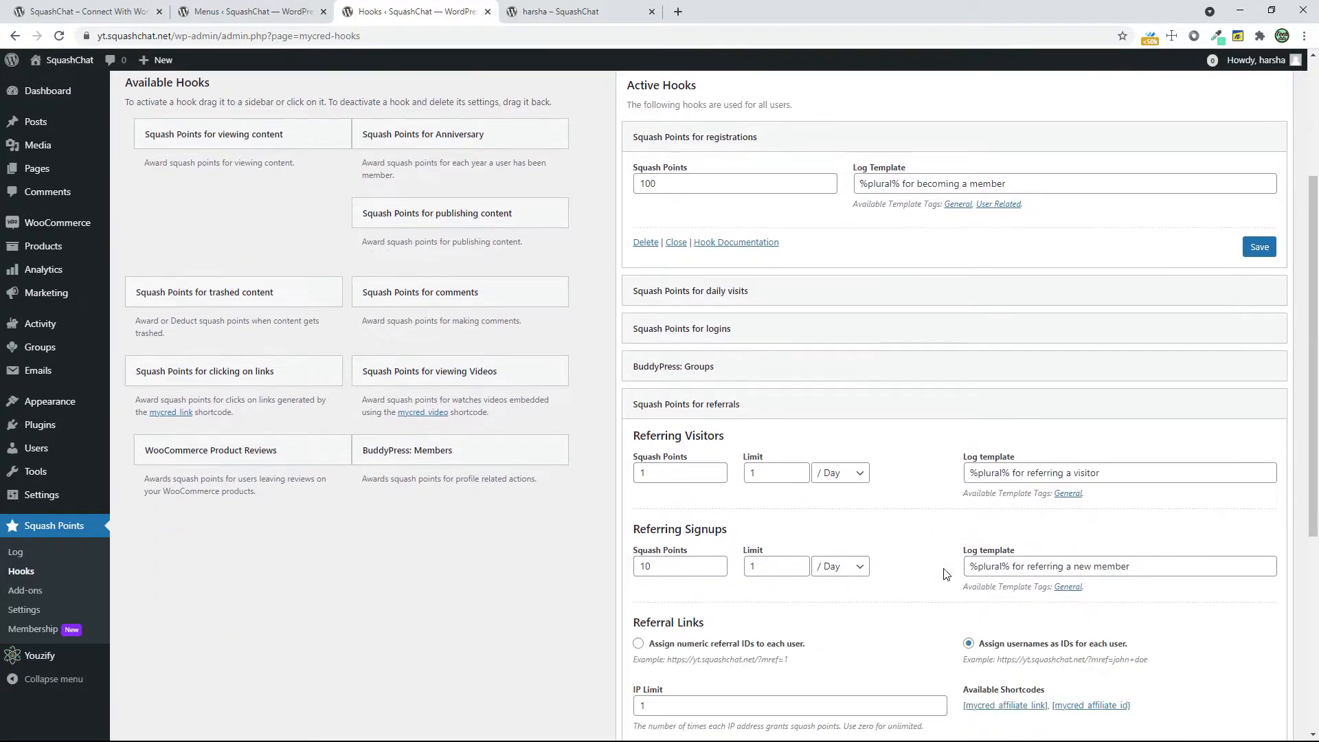
left_click(673, 480)
left_click(841, 474)
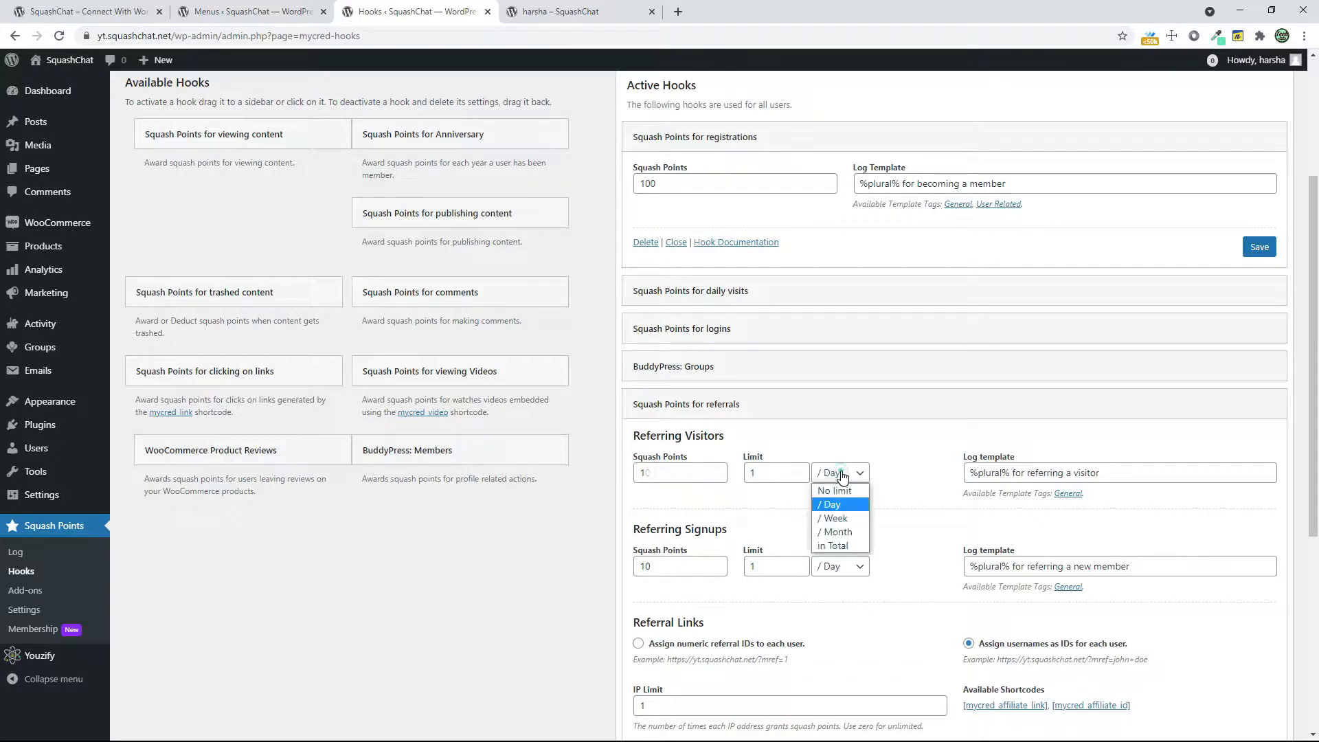
left_click(837, 546)
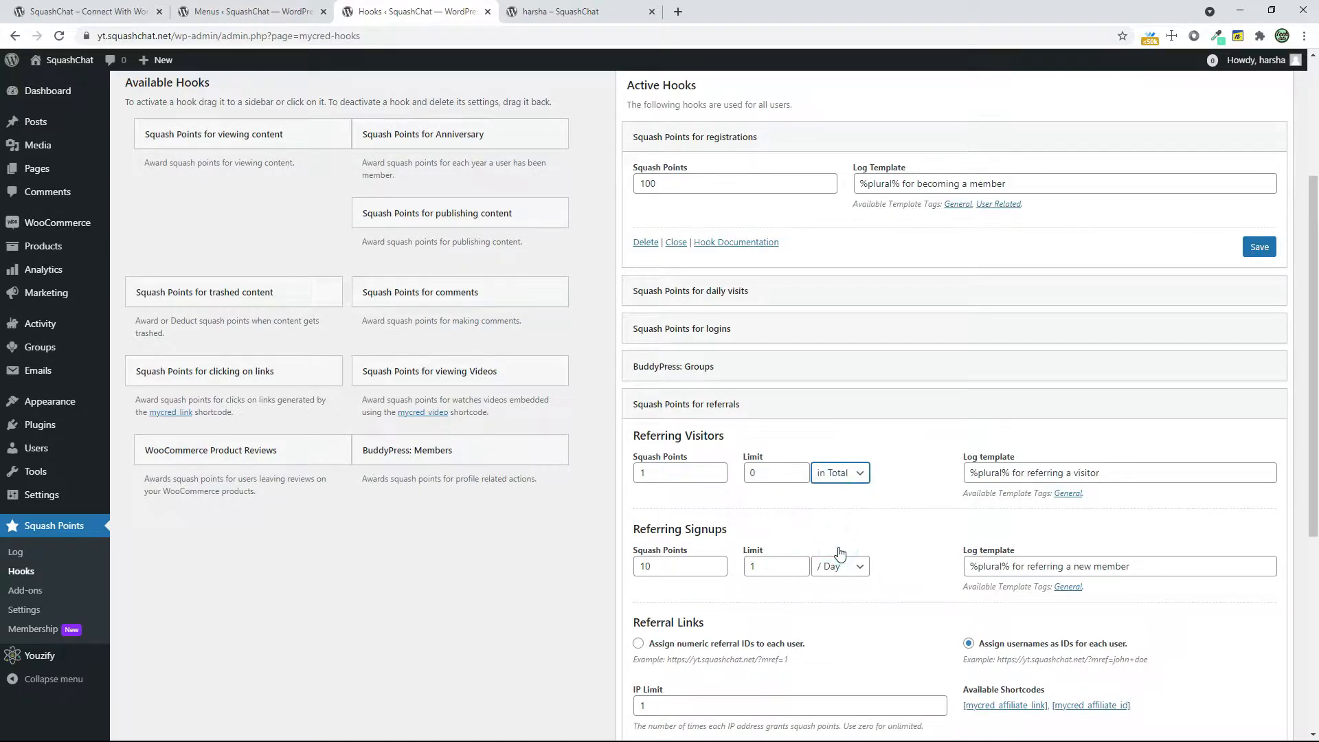
Set the referring signups award to 1000 Squash Points with a limit of 0 per day
scroll(708, 523, "down", 1)
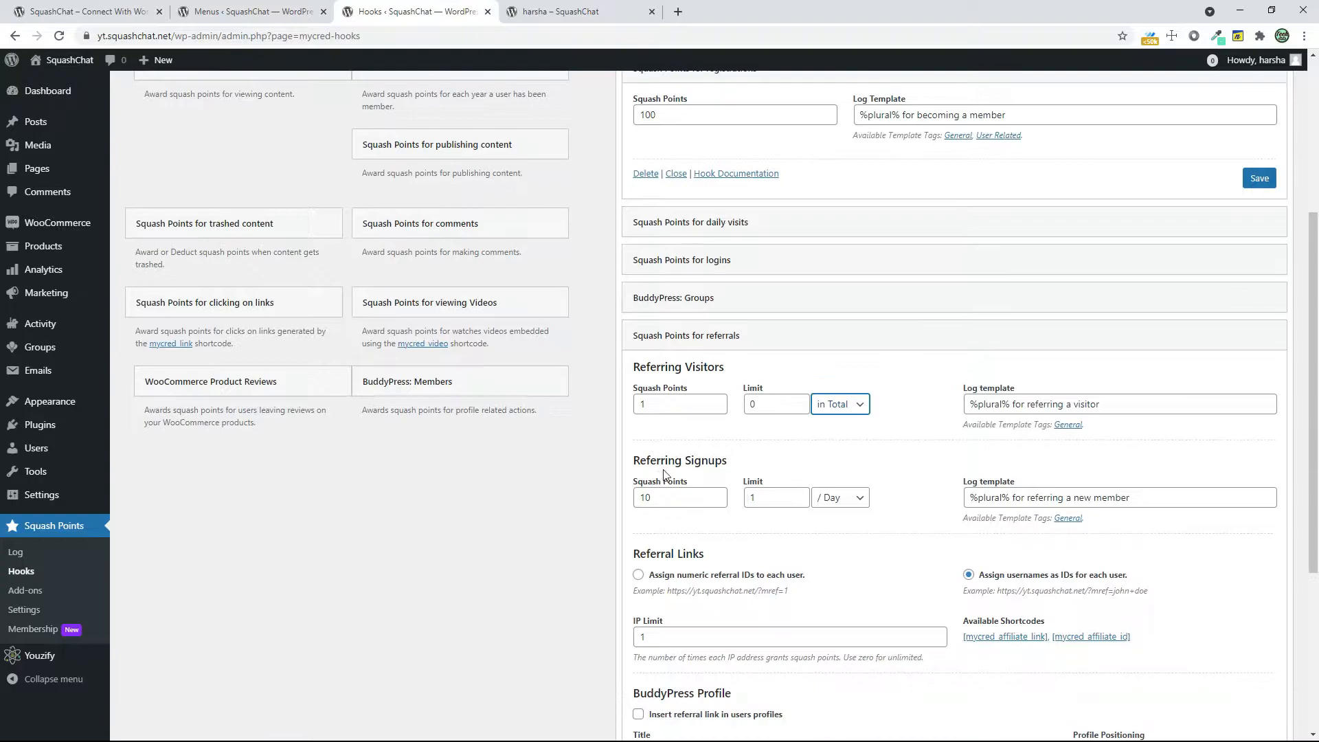
left_click(674, 497)
left_click(781, 496)
double_click(781, 497)
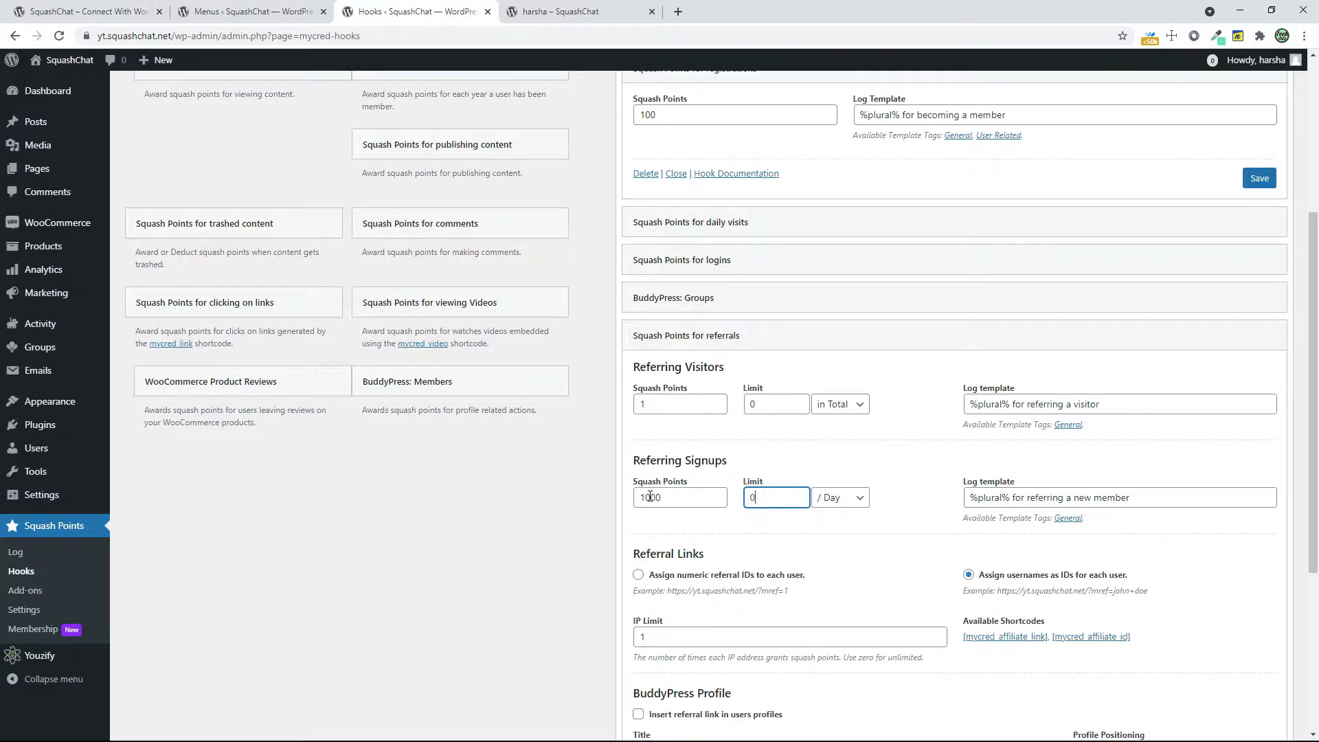
Insert the referral link in users' profiles with a description about earning points for referring, save the referrals hook and collapse it
scroll(791, 552, "down", 2)
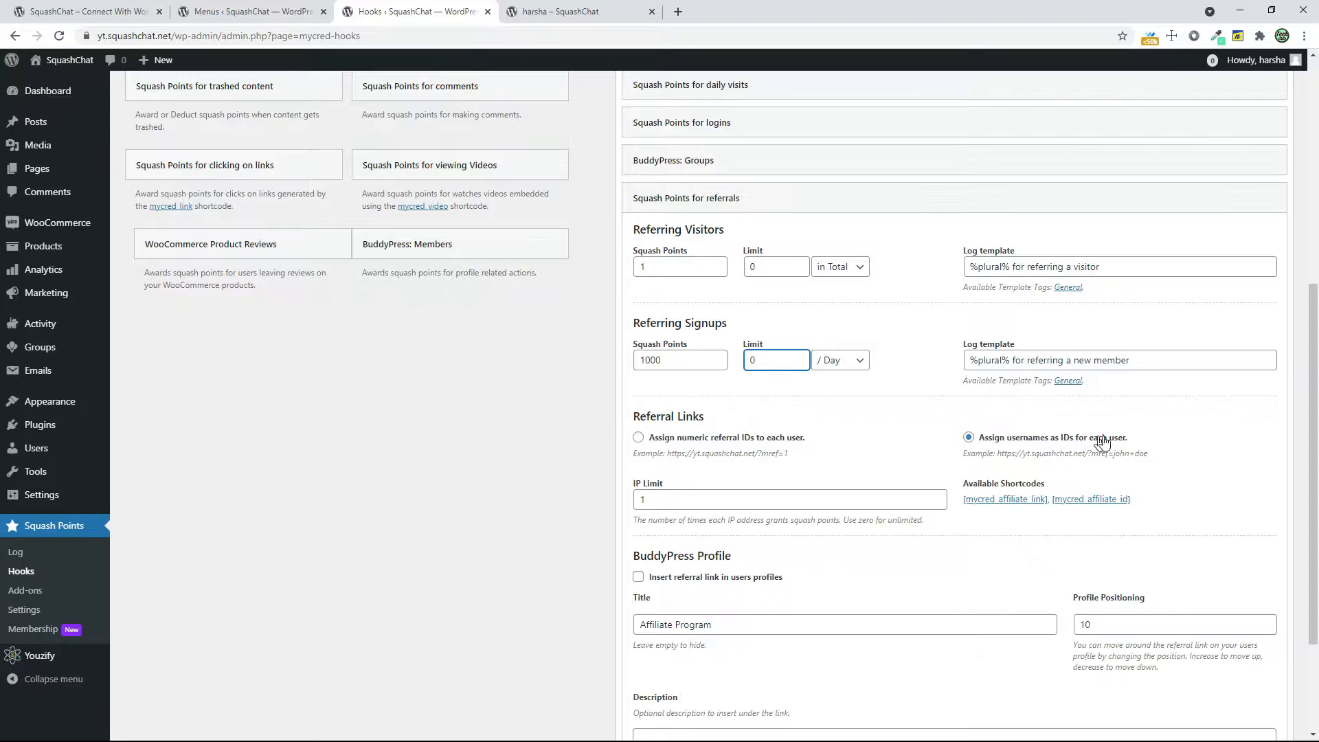
scroll(776, 547, "down", 1)
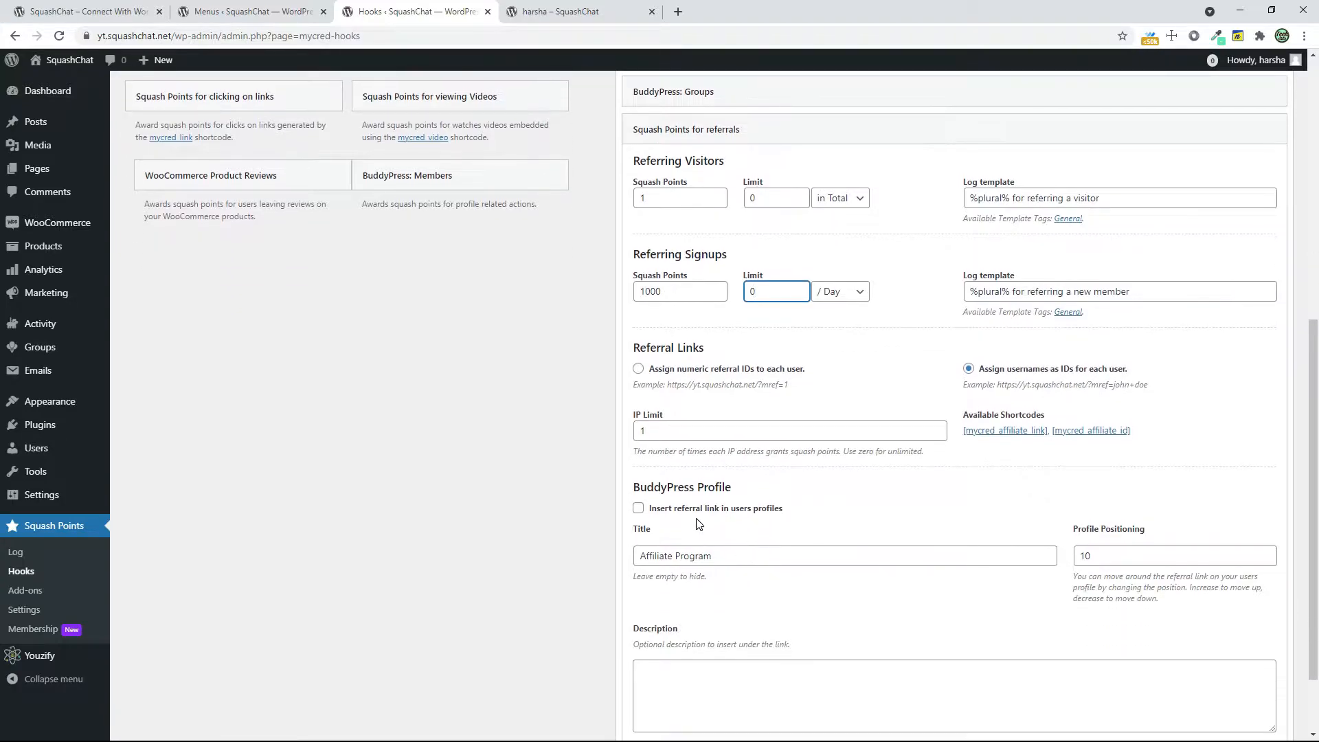
left_click(684, 512)
left_click(687, 673)
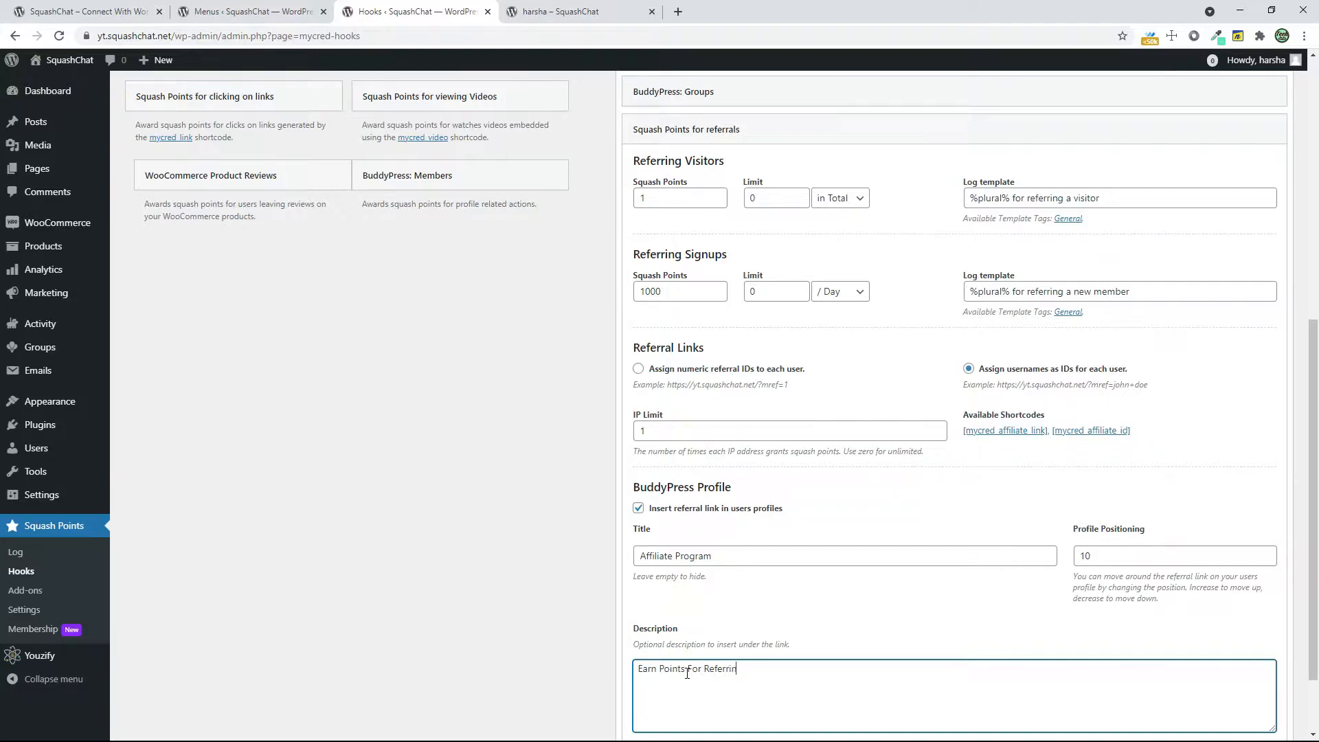
scroll(687, 673, "down", 2)
left_click(1260, 667)
scroll(599, 619, "up", 5)
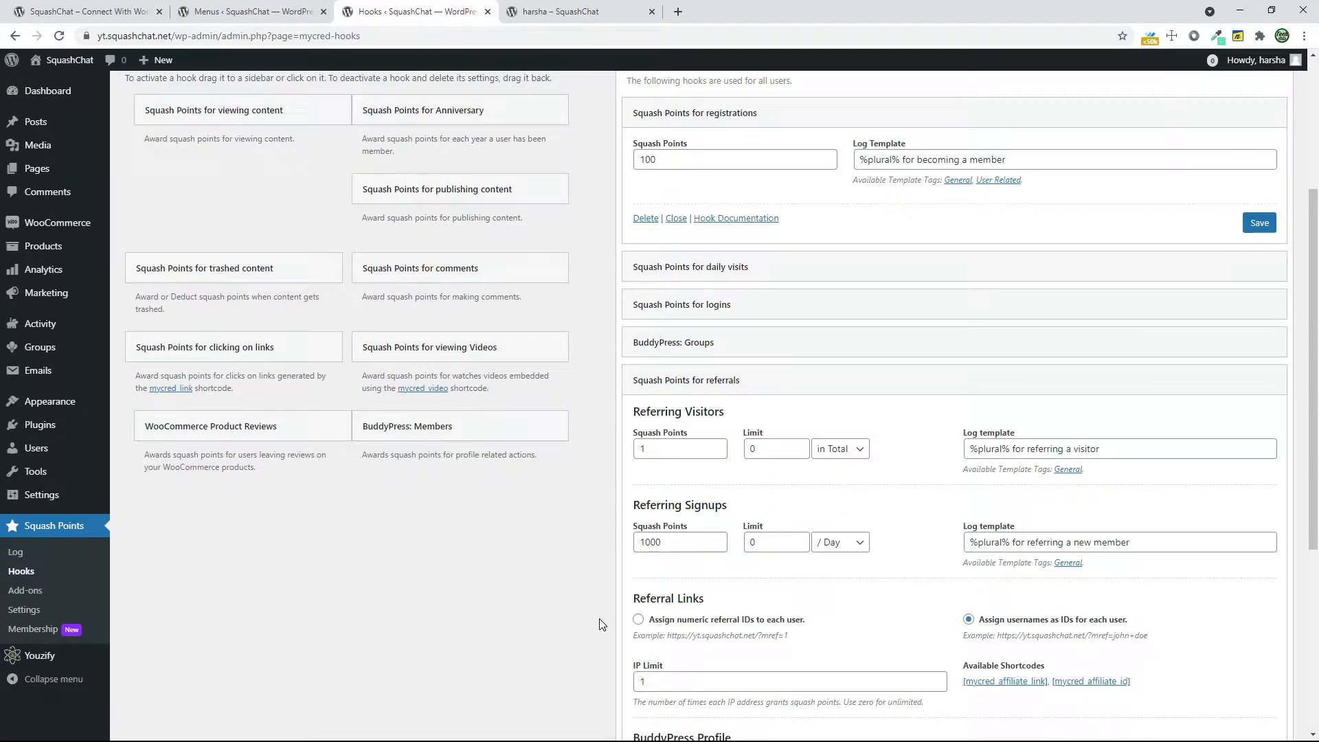
left_click(726, 389)
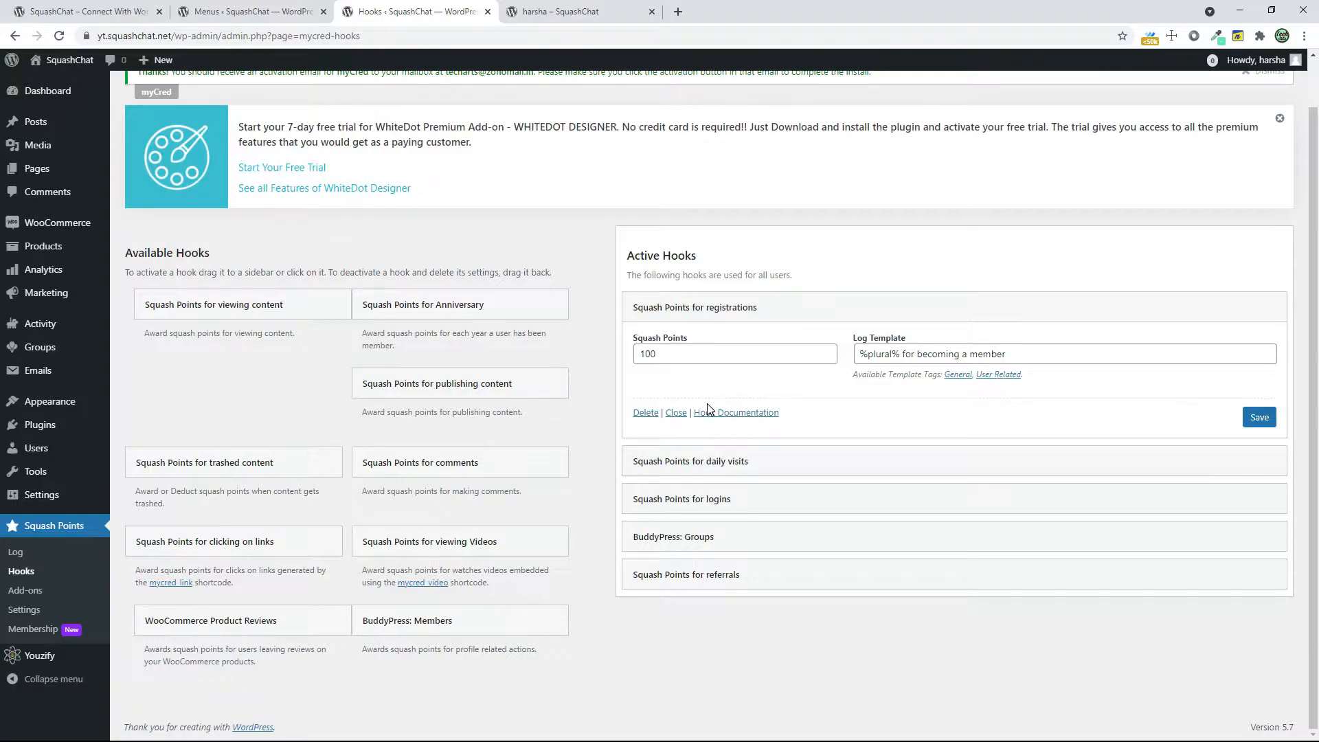
Check the member profile page and set the Squash point Balance in the Squash Points BuddyPress settings to Include under the "Profile" tab
left_click(565, 12)
left_click(416, 12)
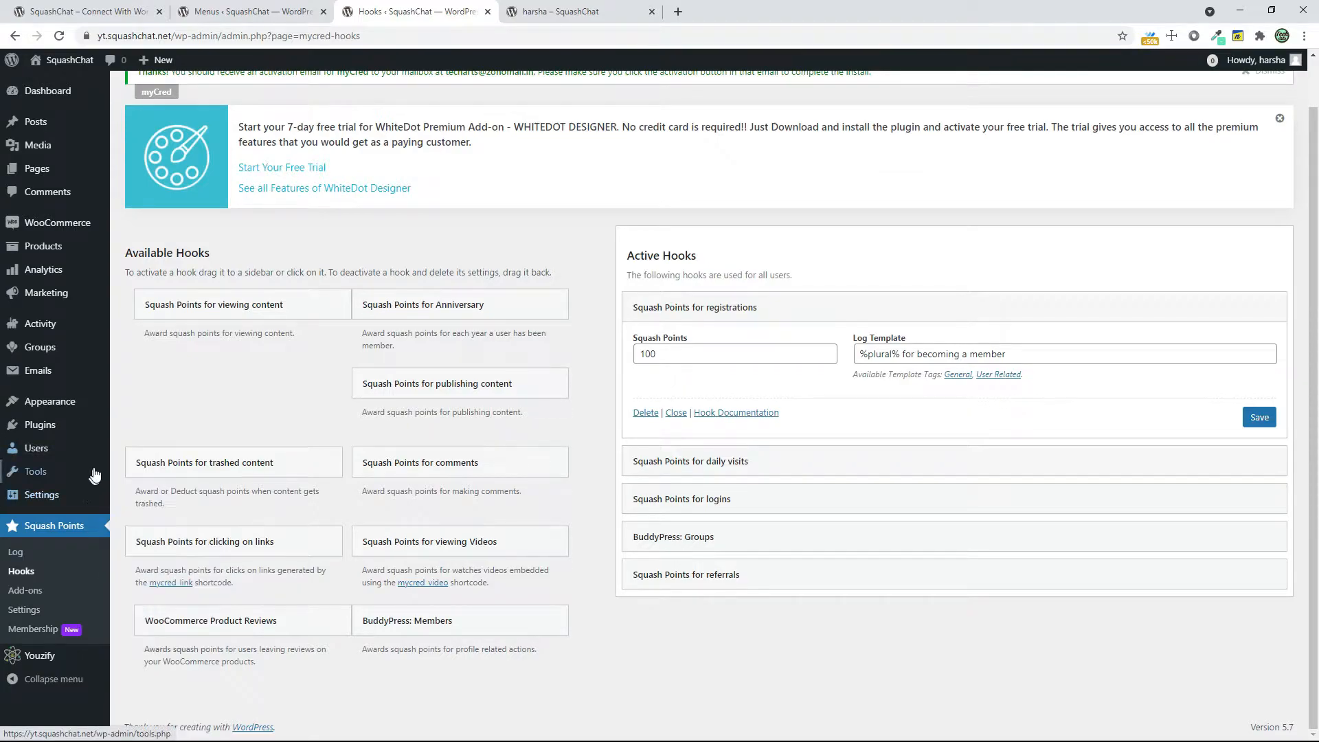
left_click(49, 610)
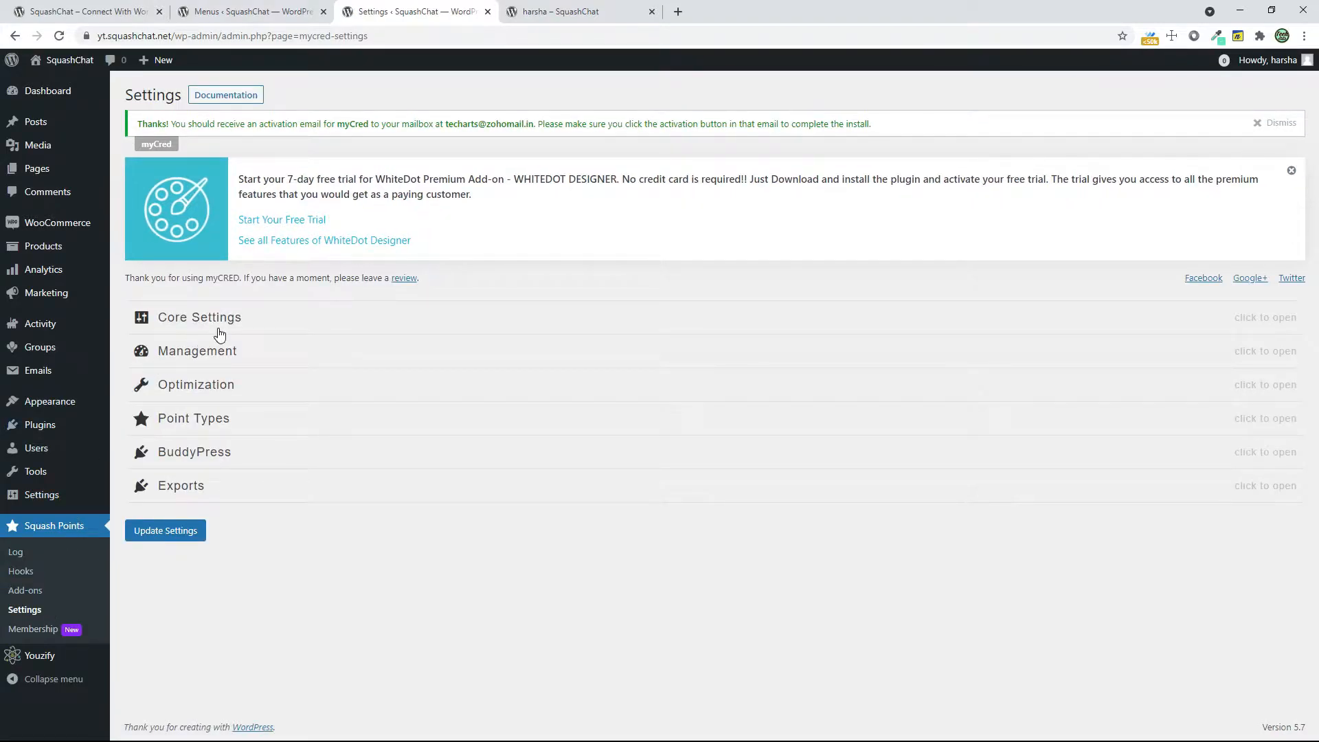
left_click(219, 333)
left_click(218, 330)
left_click(200, 453)
left_click(196, 500)
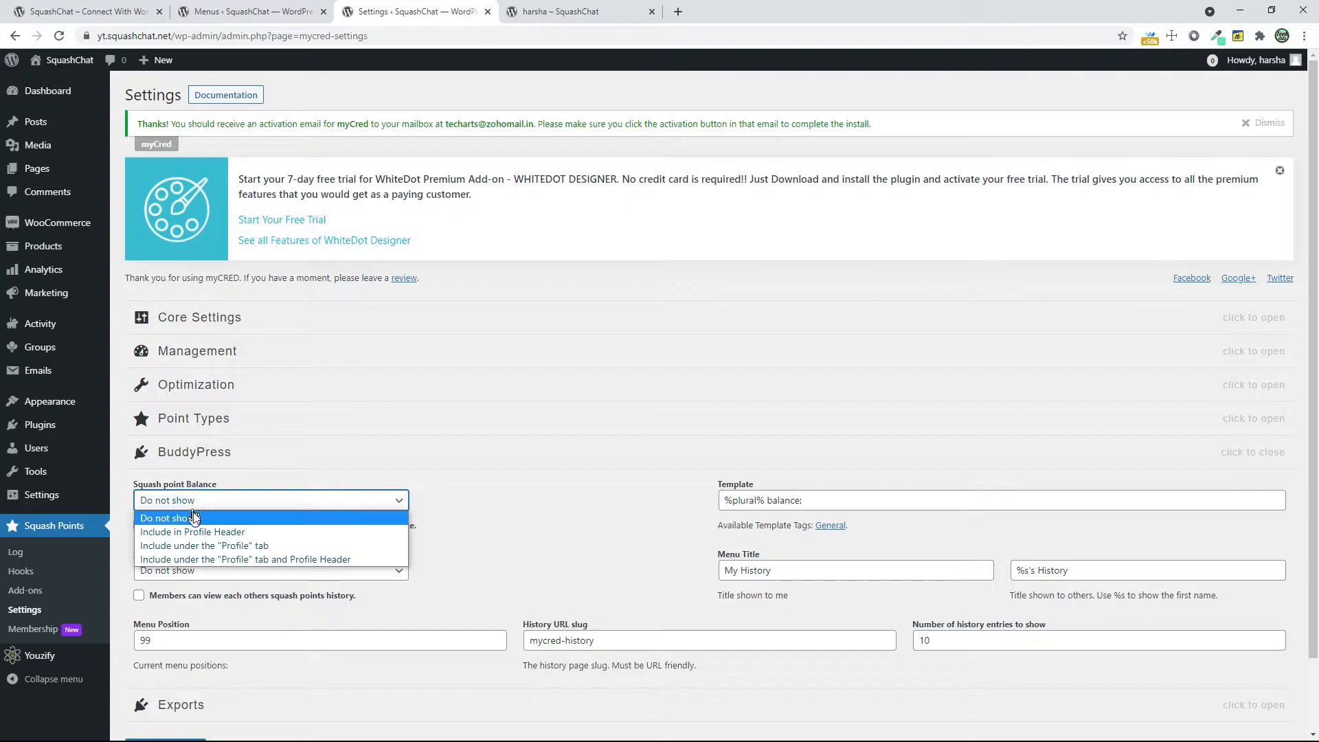
left_click(211, 546)
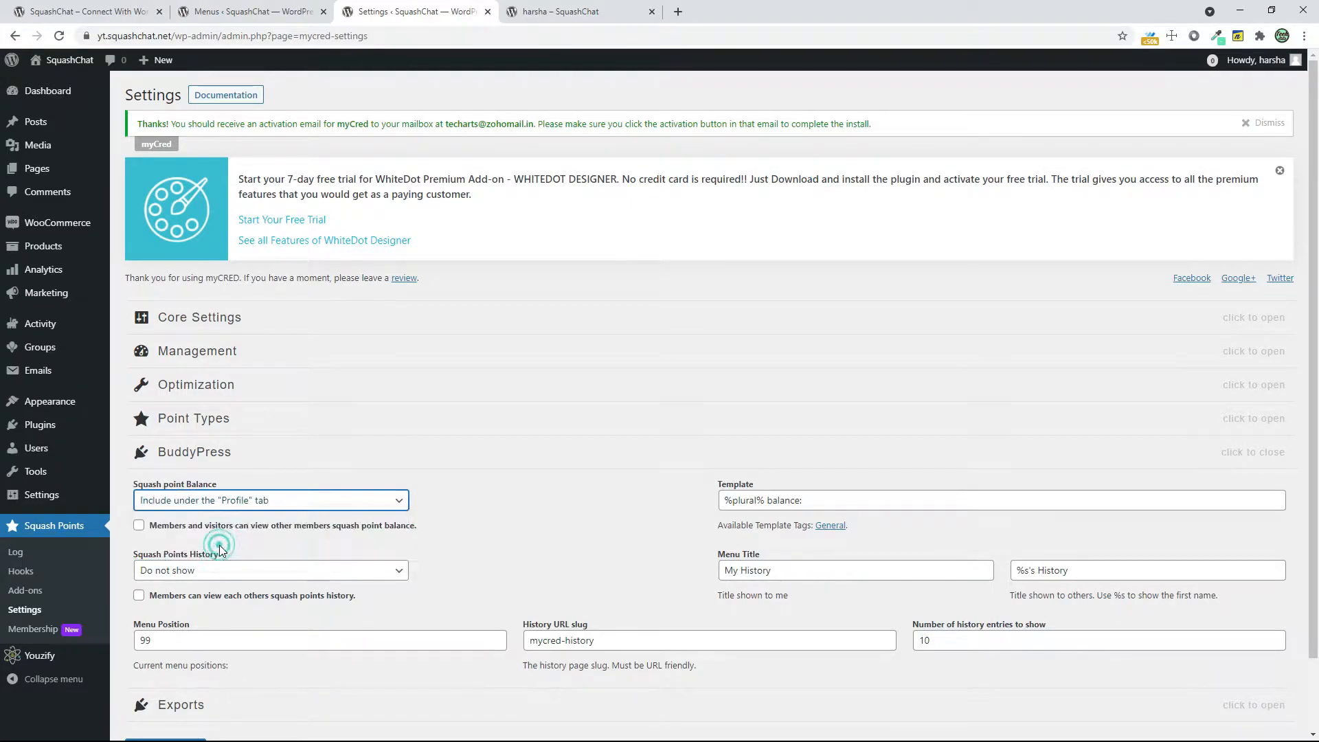
Set the Squash Points History option in the BuddyPress settings to Show in Profile
scroll(789, 580, "down", 1)
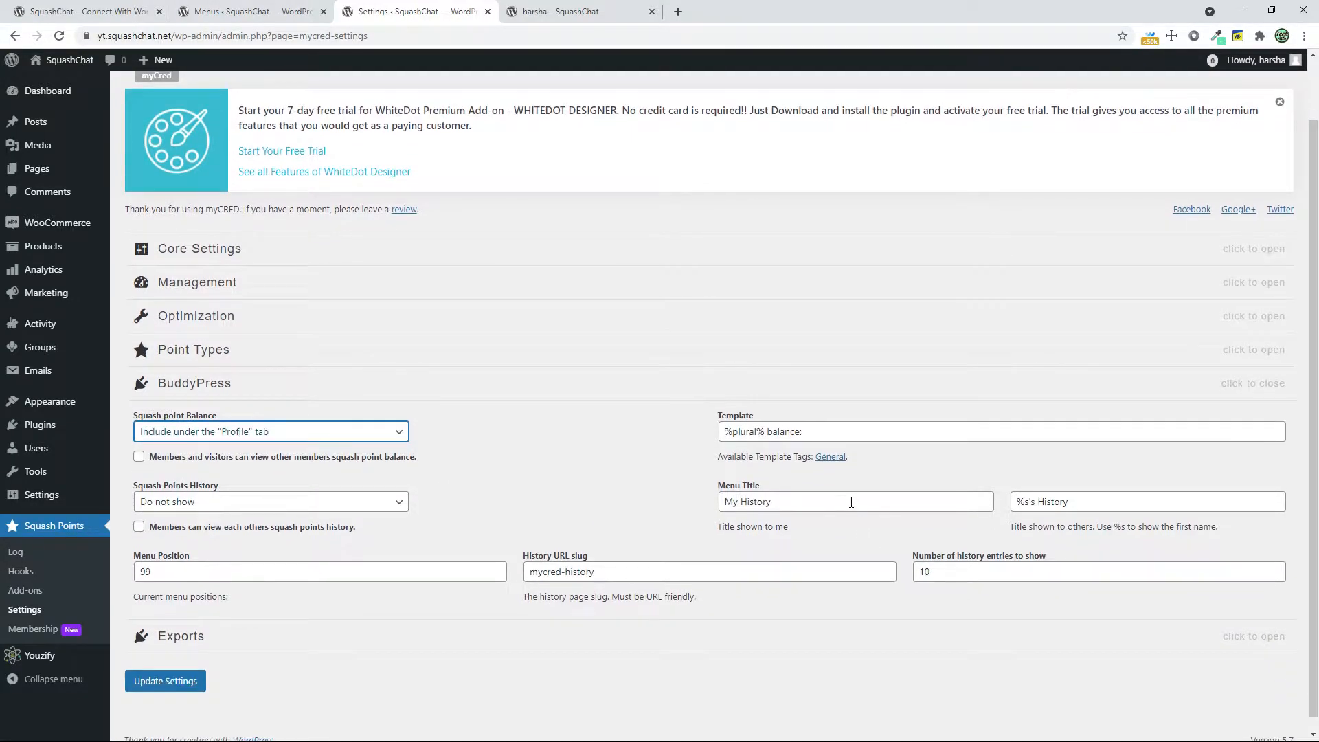
left_click(171, 528)
left_click(171, 528)
left_click(180, 503)
left_click(182, 526)
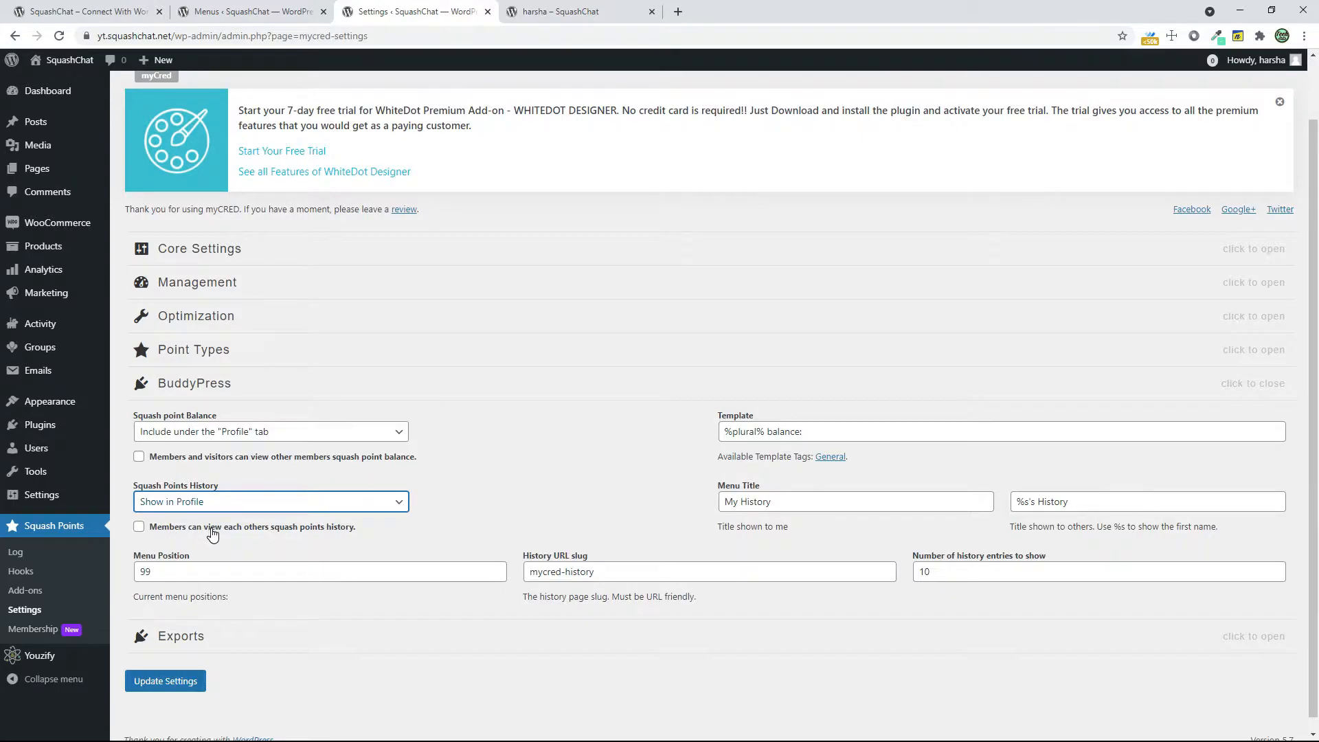
Save the Squash Points settings with the BuddyPress balance and history options
left_click(328, 533)
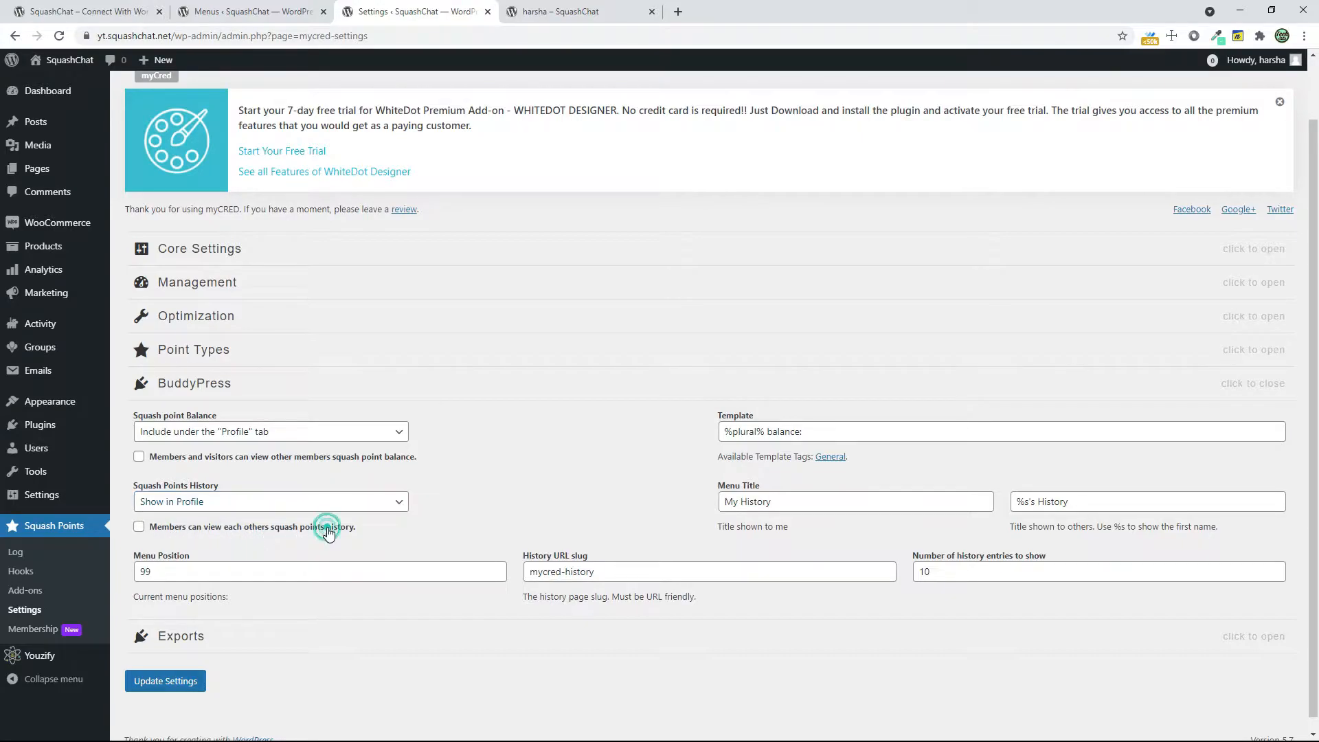
left_click(329, 532)
left_click(176, 689)
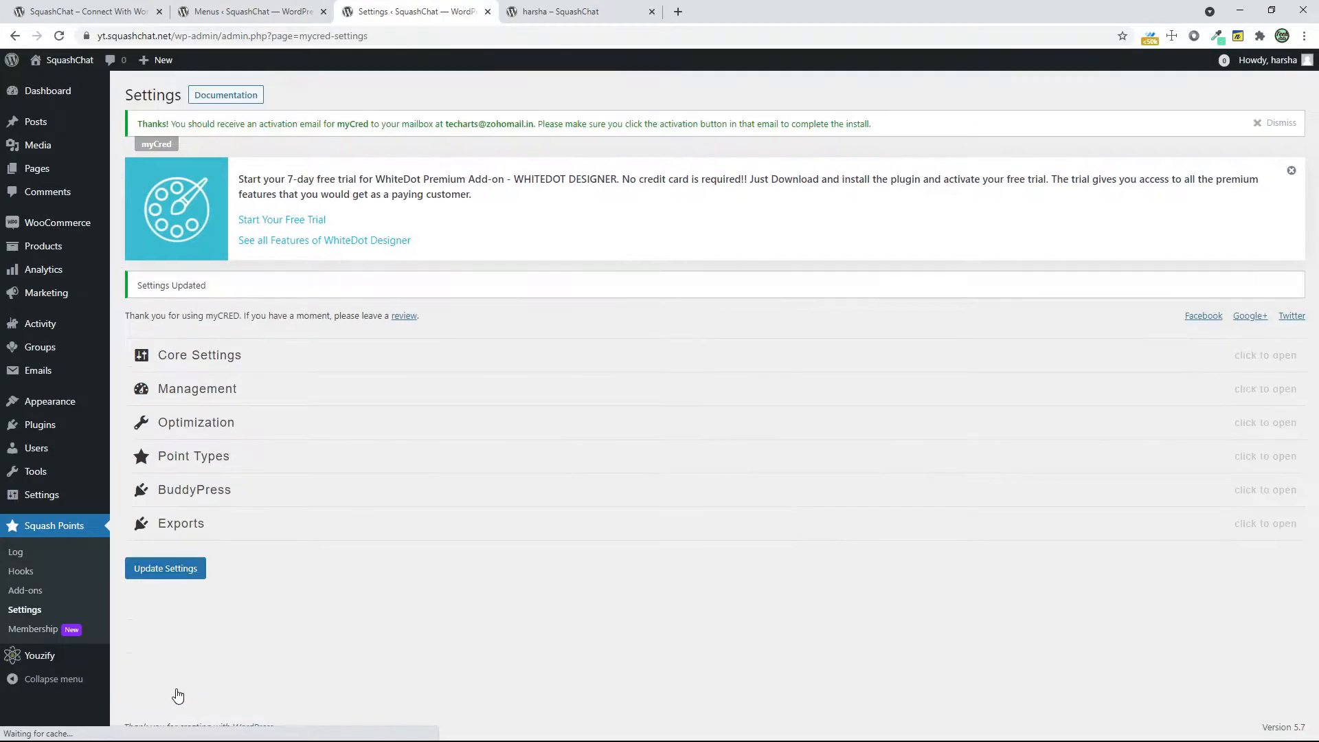
Check the member profile page for its header, tabs and Squash Points balance widget
mouse_move(93, 494)
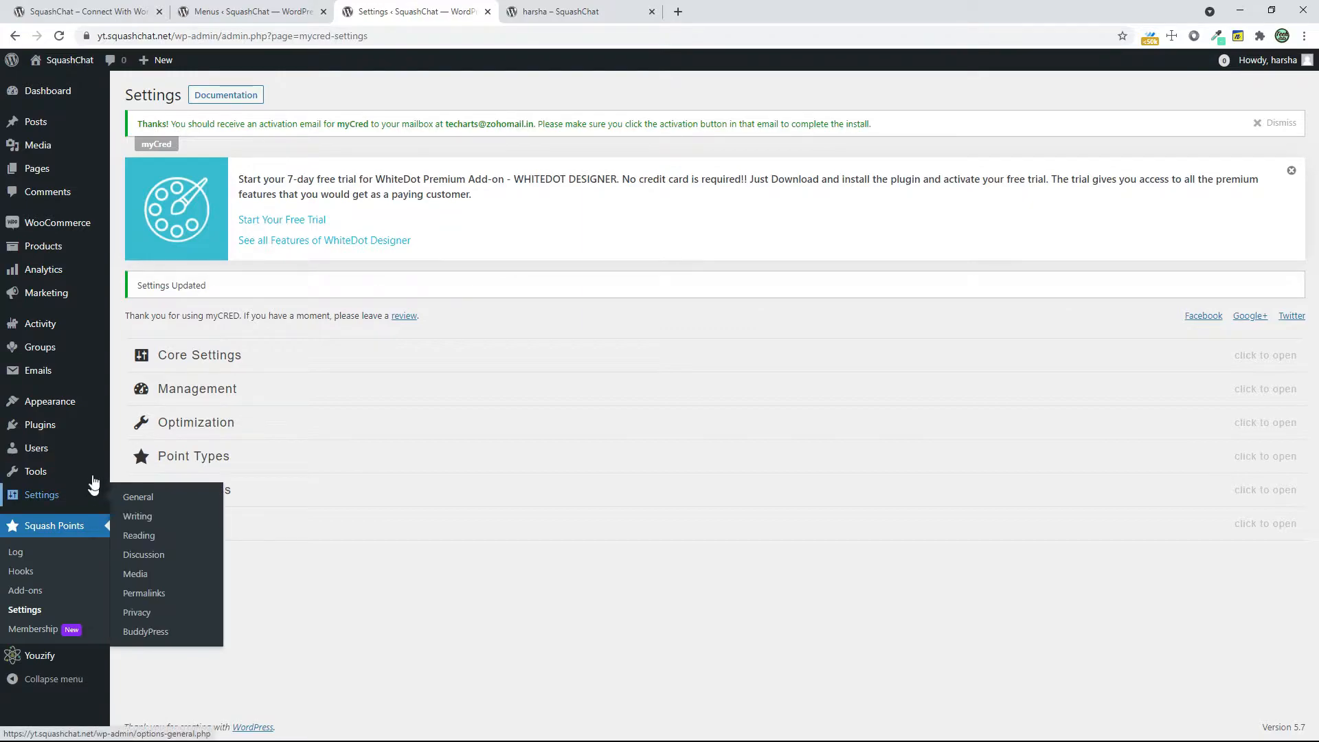
mouse_move(29, 656)
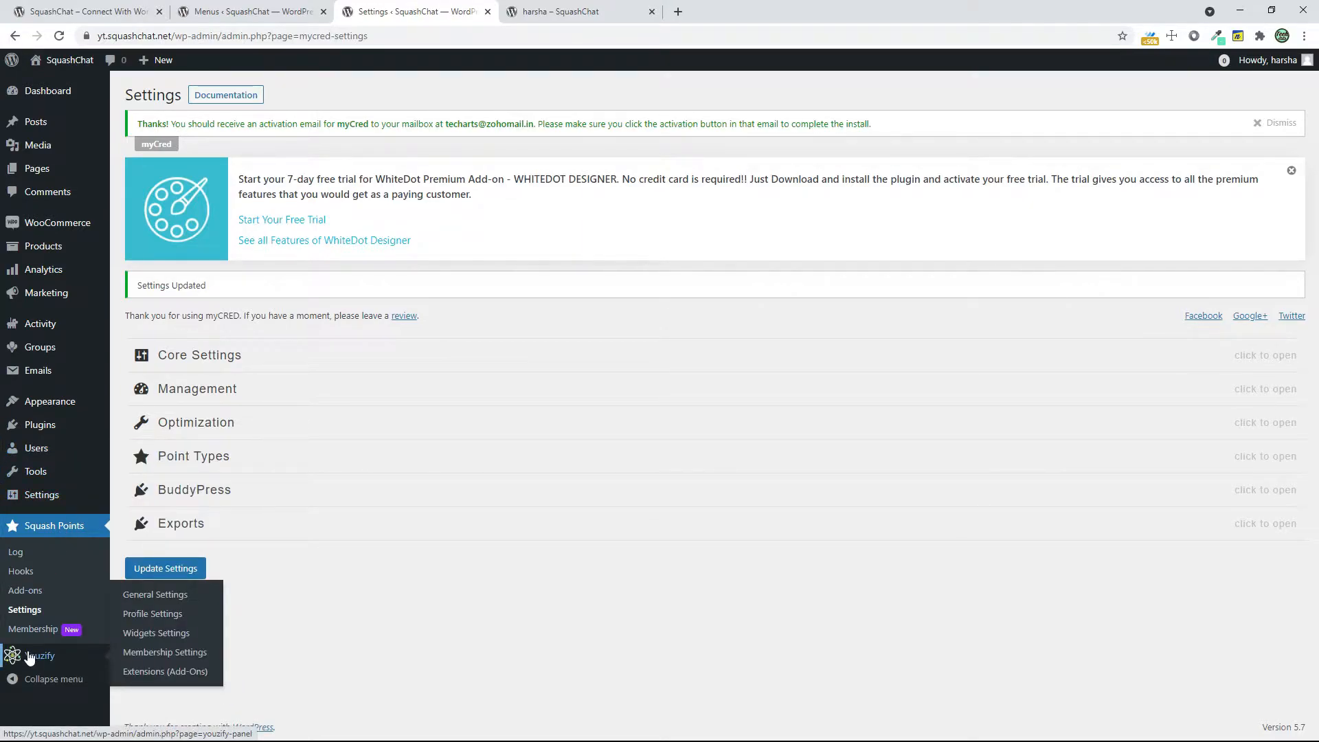
left_click(611, 11)
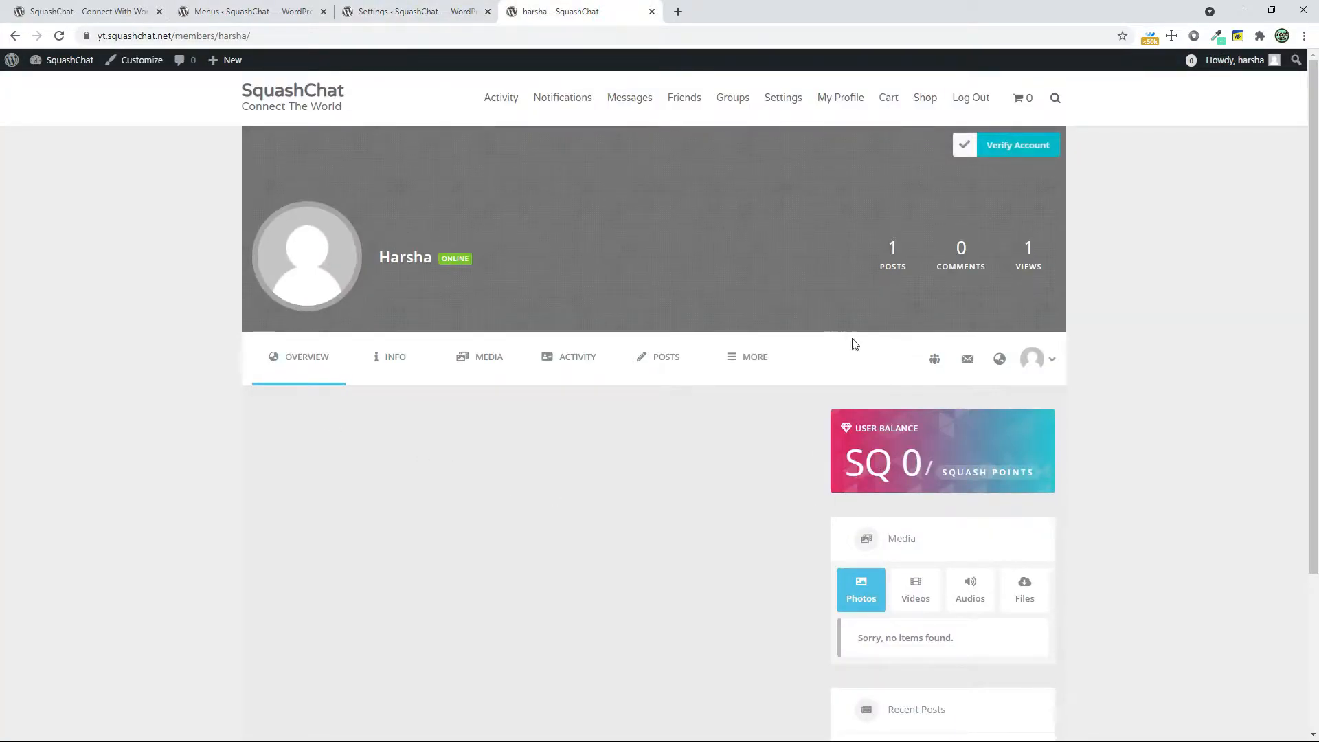
scroll(946, 517, "down", 3)
scroll(1011, 600, "up", 3)
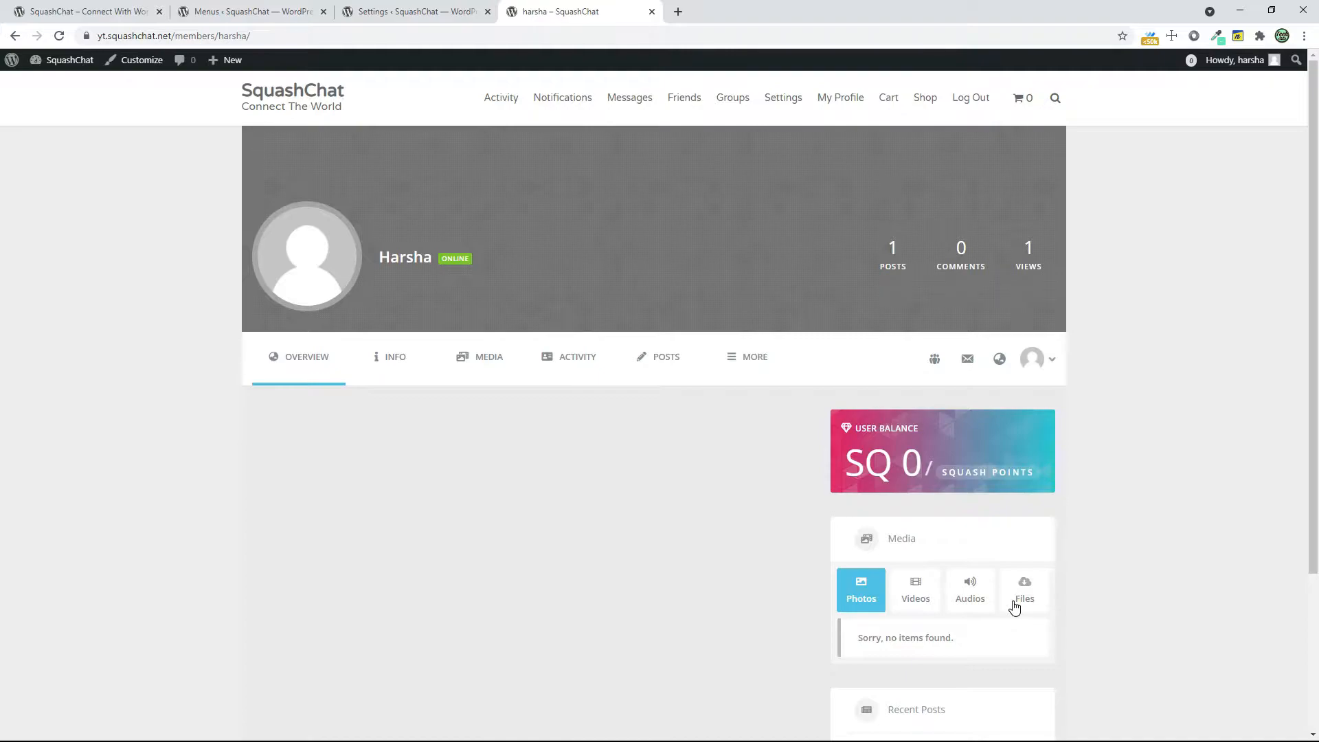
left_click(435, 10)
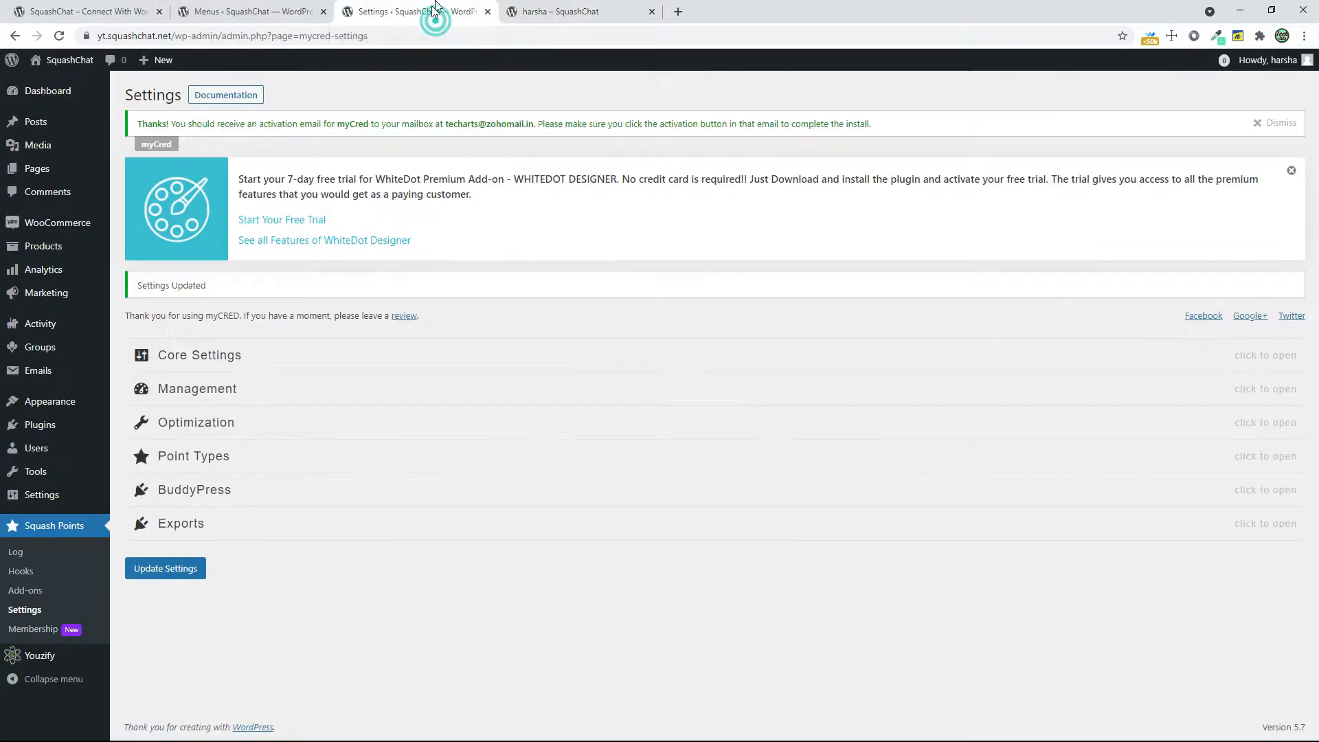
Open the Youzify General Settings and examine the Pages Background color option against the member profile page
mouse_move(52, 654)
left_click(160, 596)
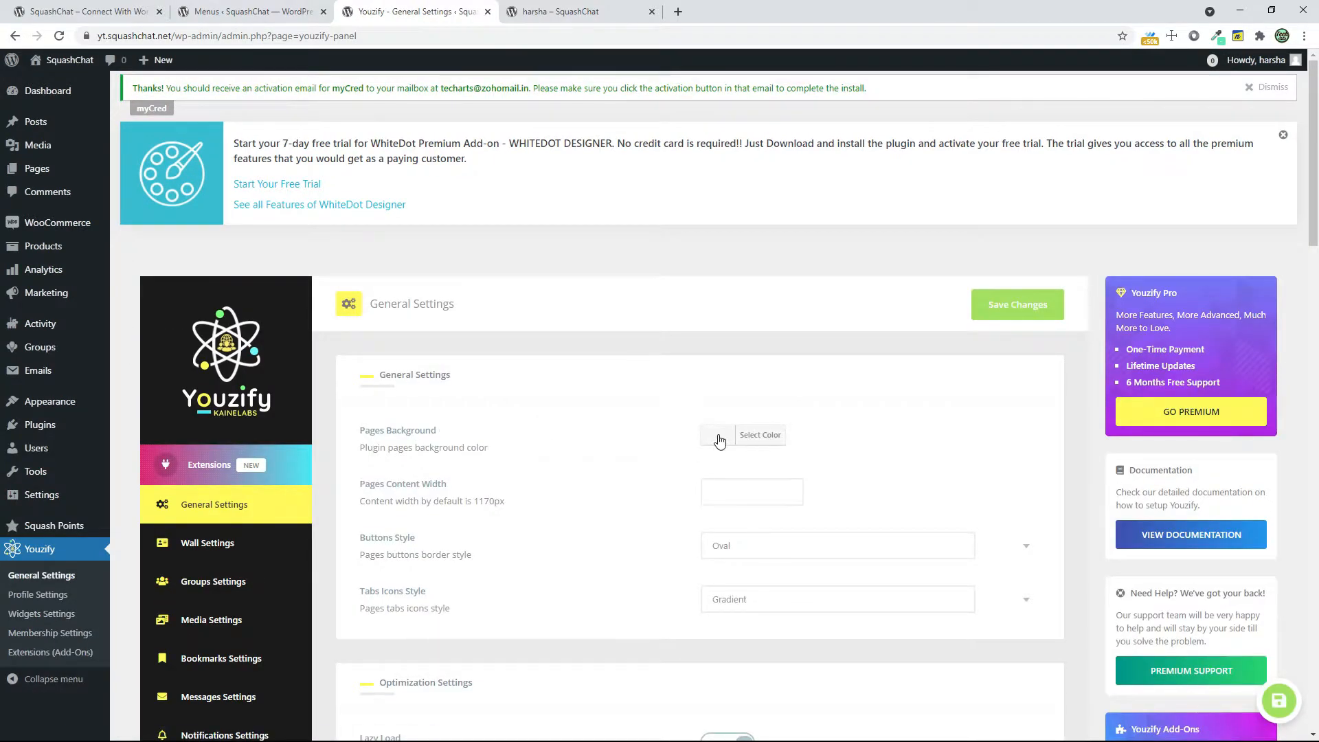
left_click(545, 14)
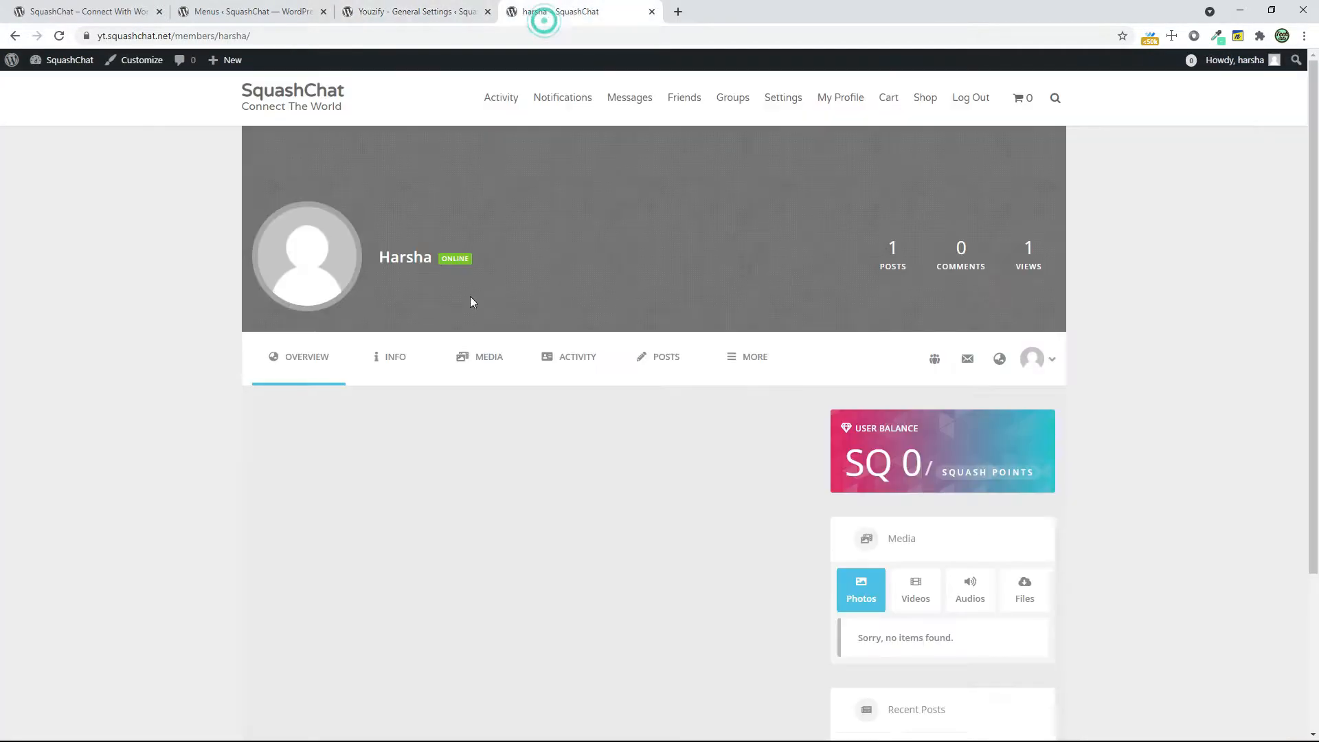
left_click(374, 12)
left_click(720, 440)
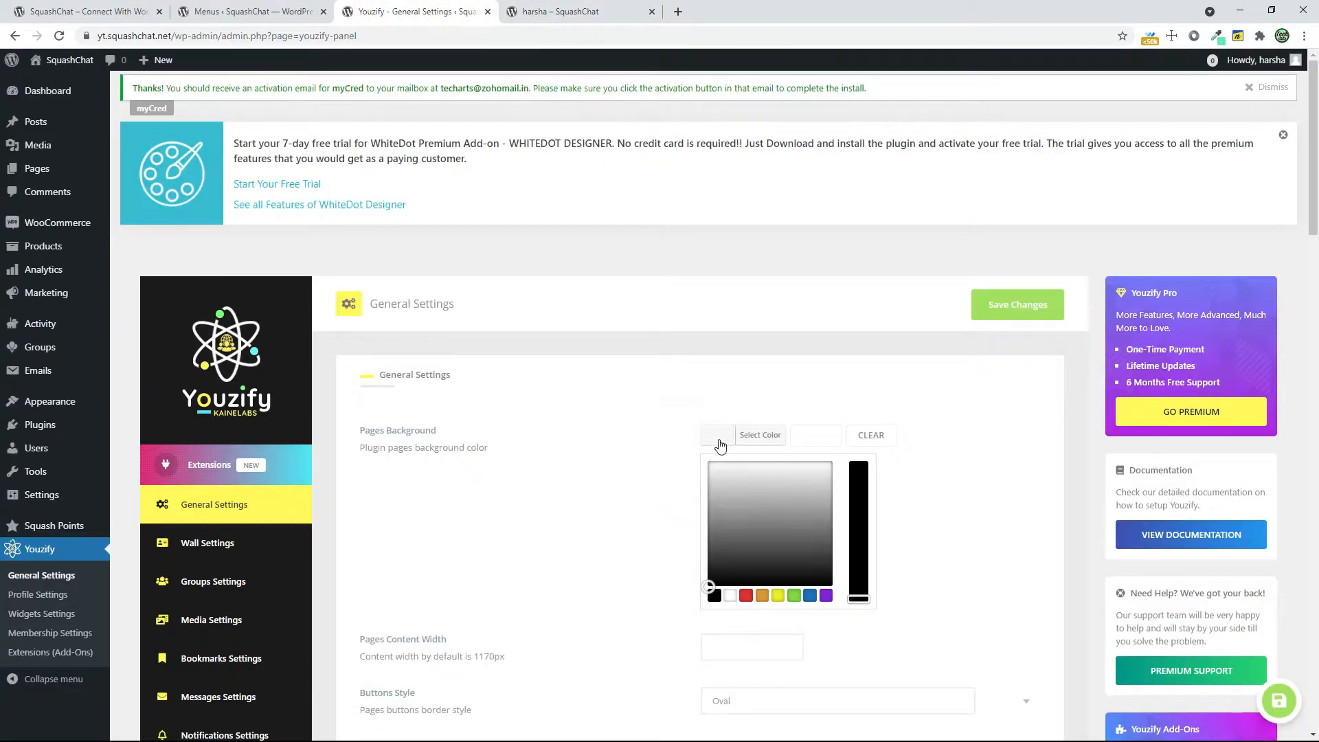
left_click(719, 438)
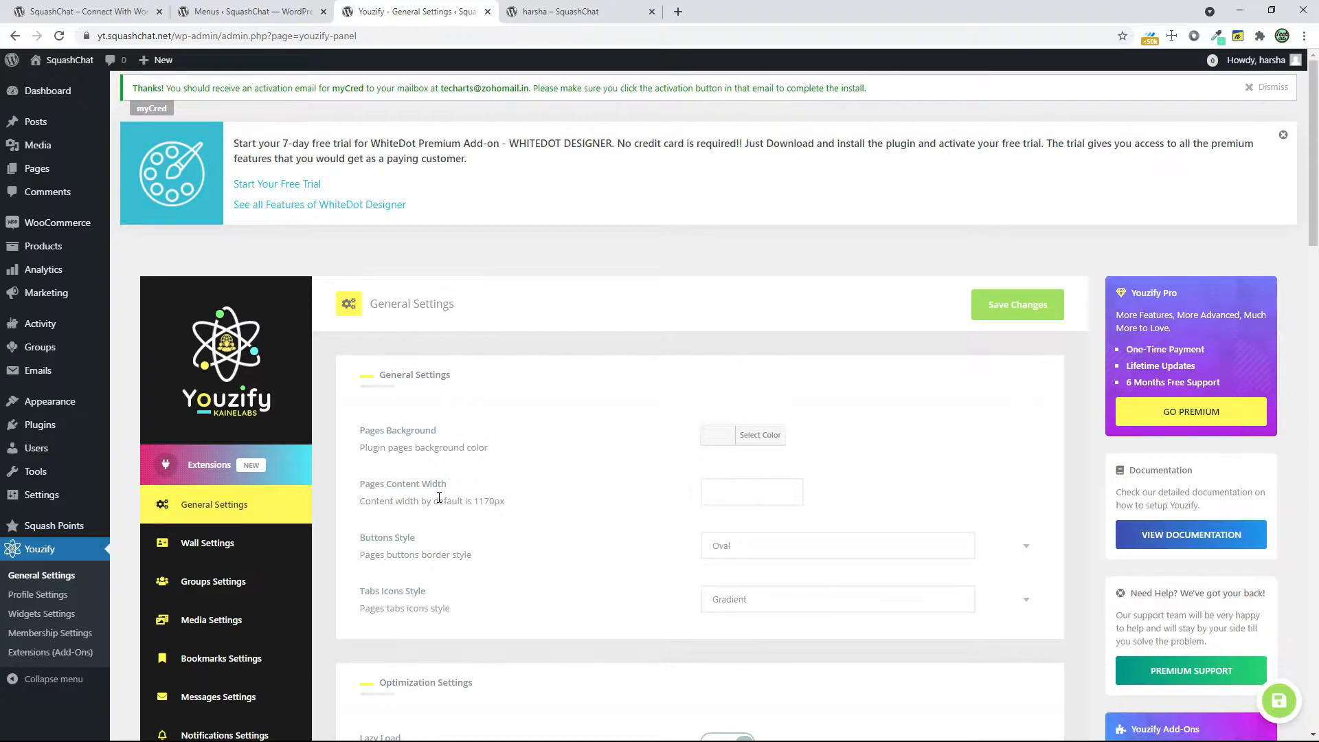
Compare the Pages Content Width setting with the width of the content on the member profile page
left_click_drag(424, 501, 486, 502)
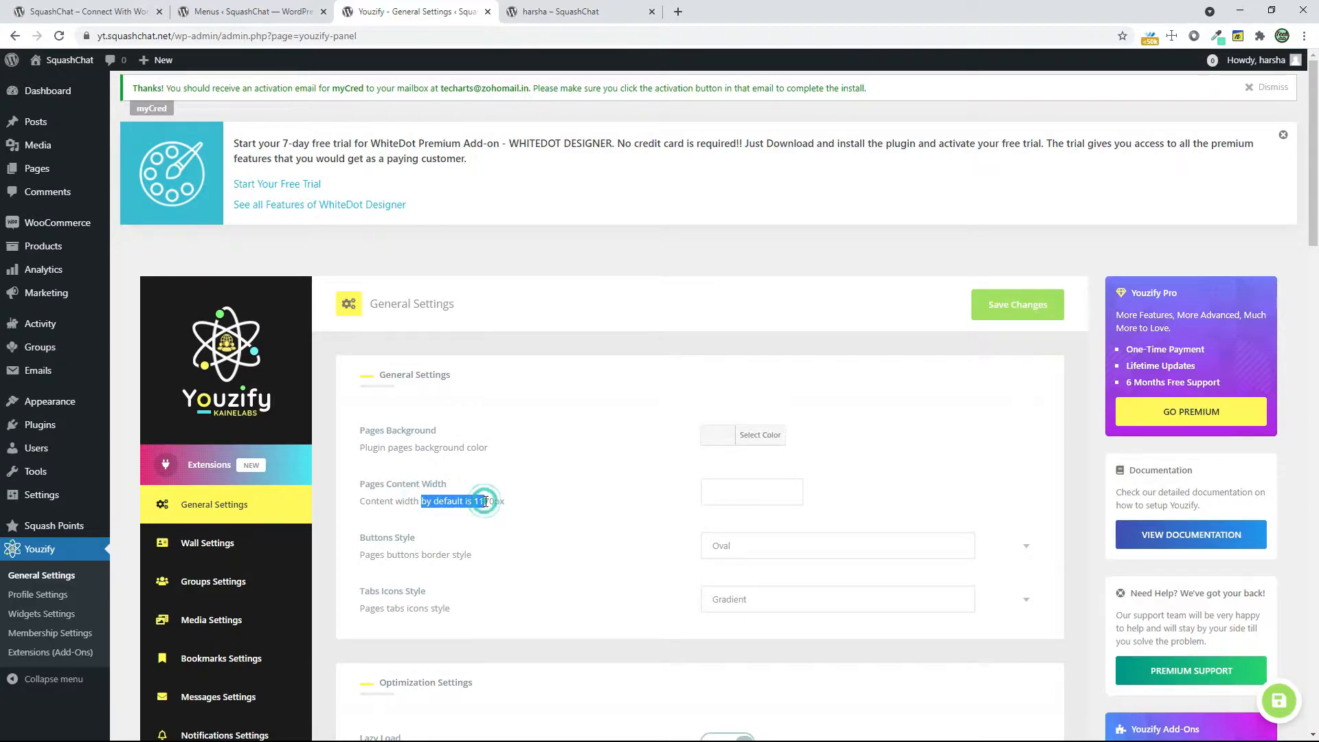
left_click(512, 12)
left_click_drag(242, 139, 1024, 177)
left_click(259, 365)
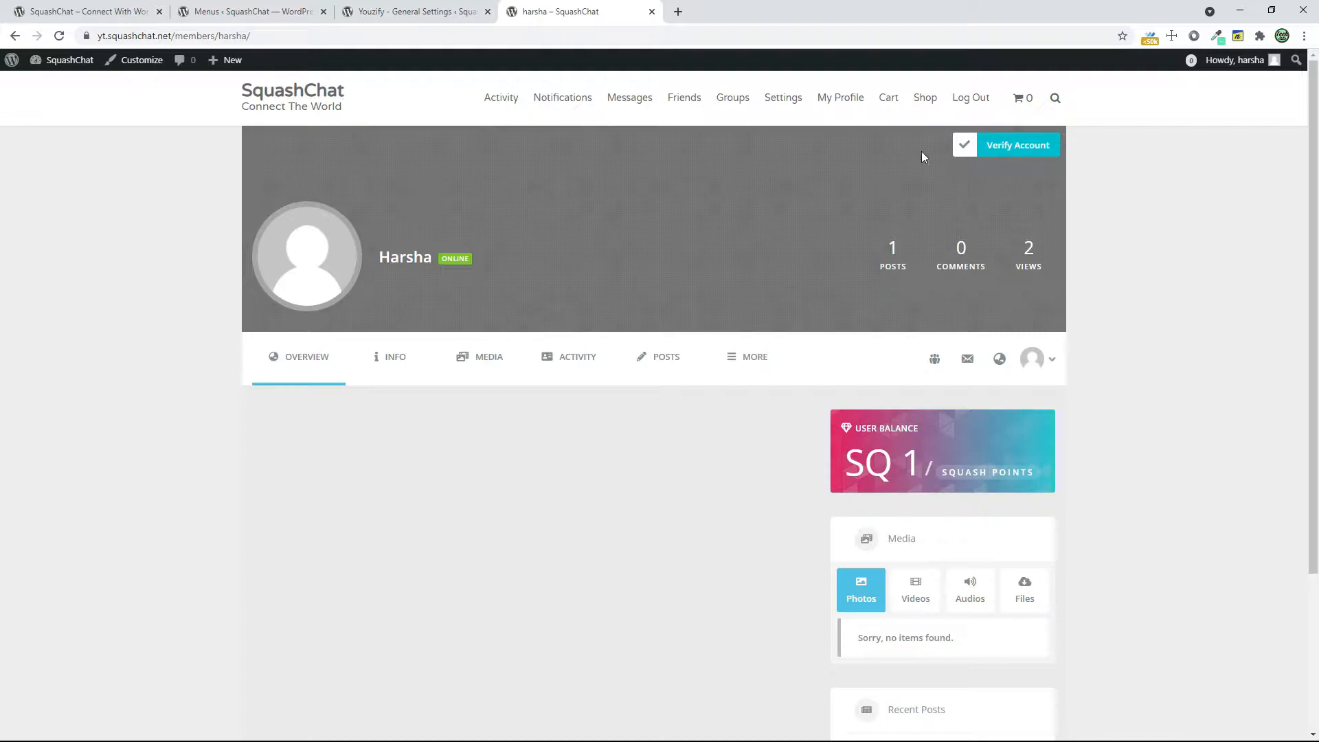
left_click(455, 11)
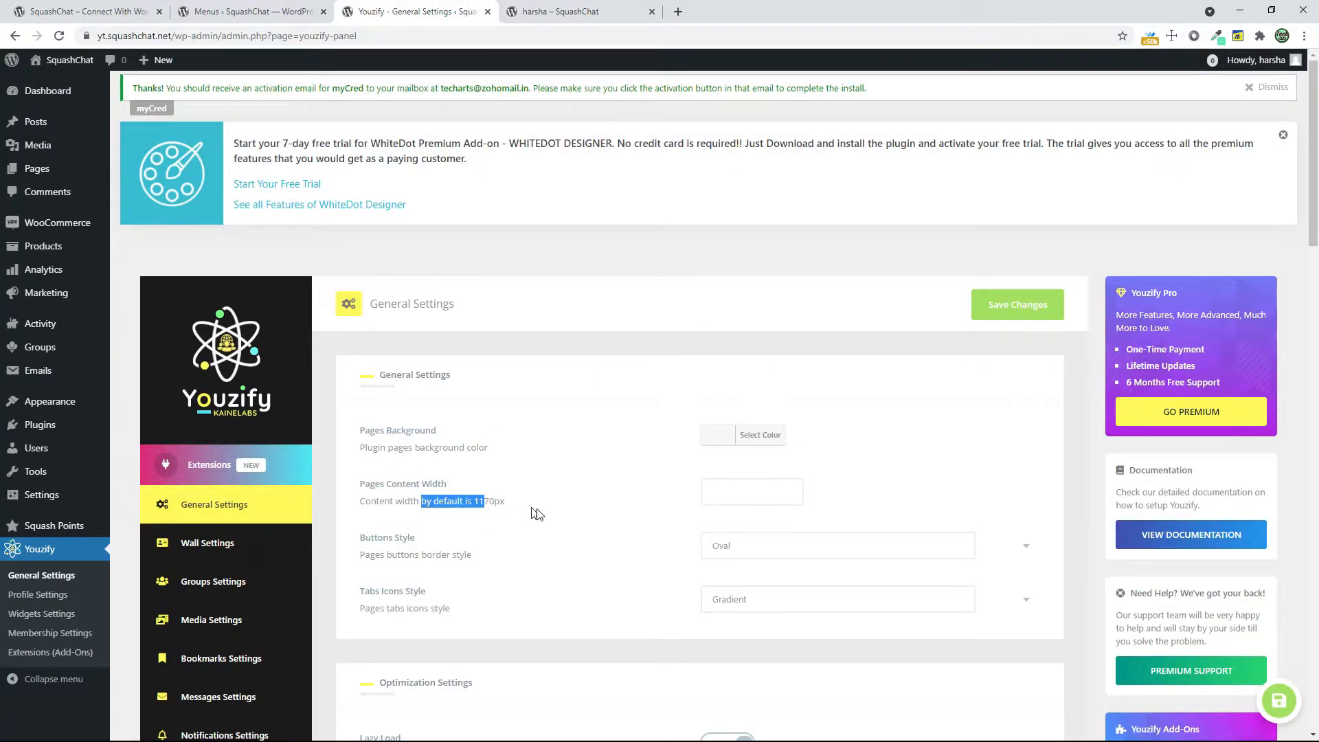
Set the Youzify Buttons Style to Radius and the Tabs Icons Style to Colorful
scroll(605, 528, "down", 2)
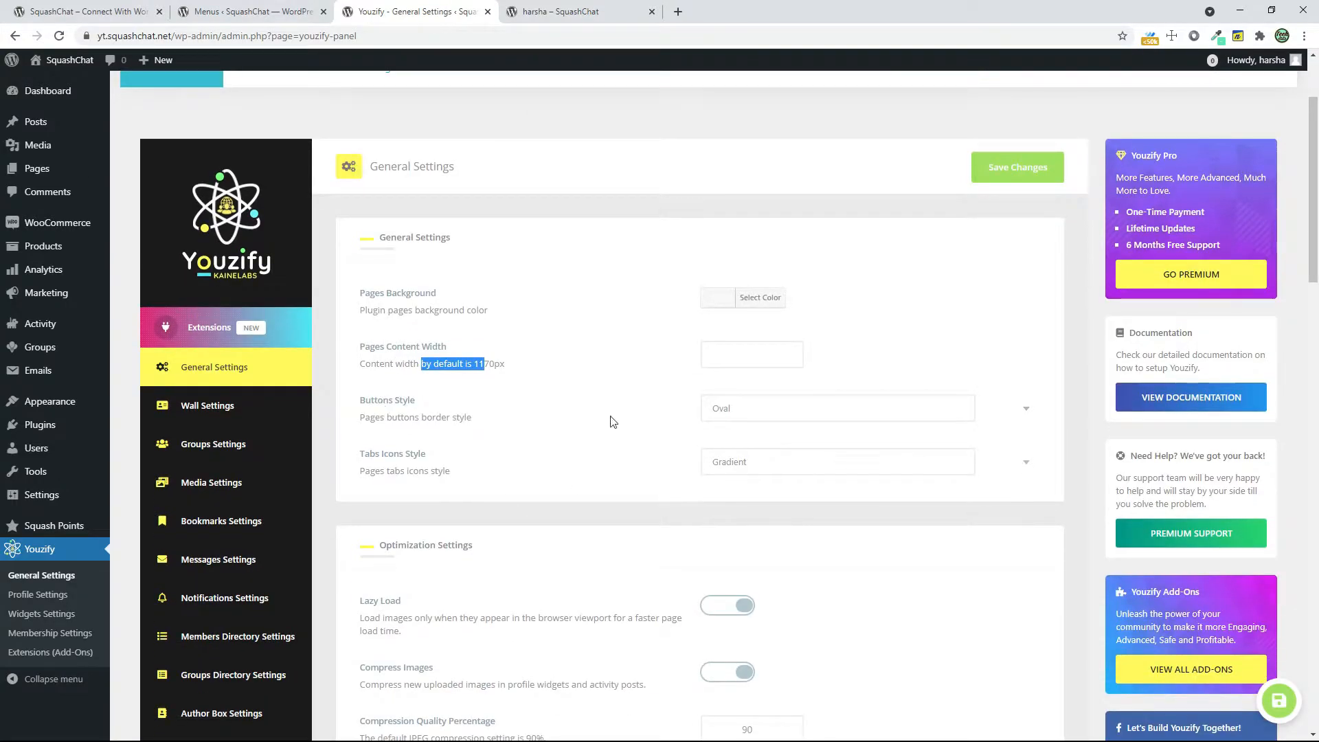
left_click(821, 405)
left_click(736, 451)
left_click(723, 465)
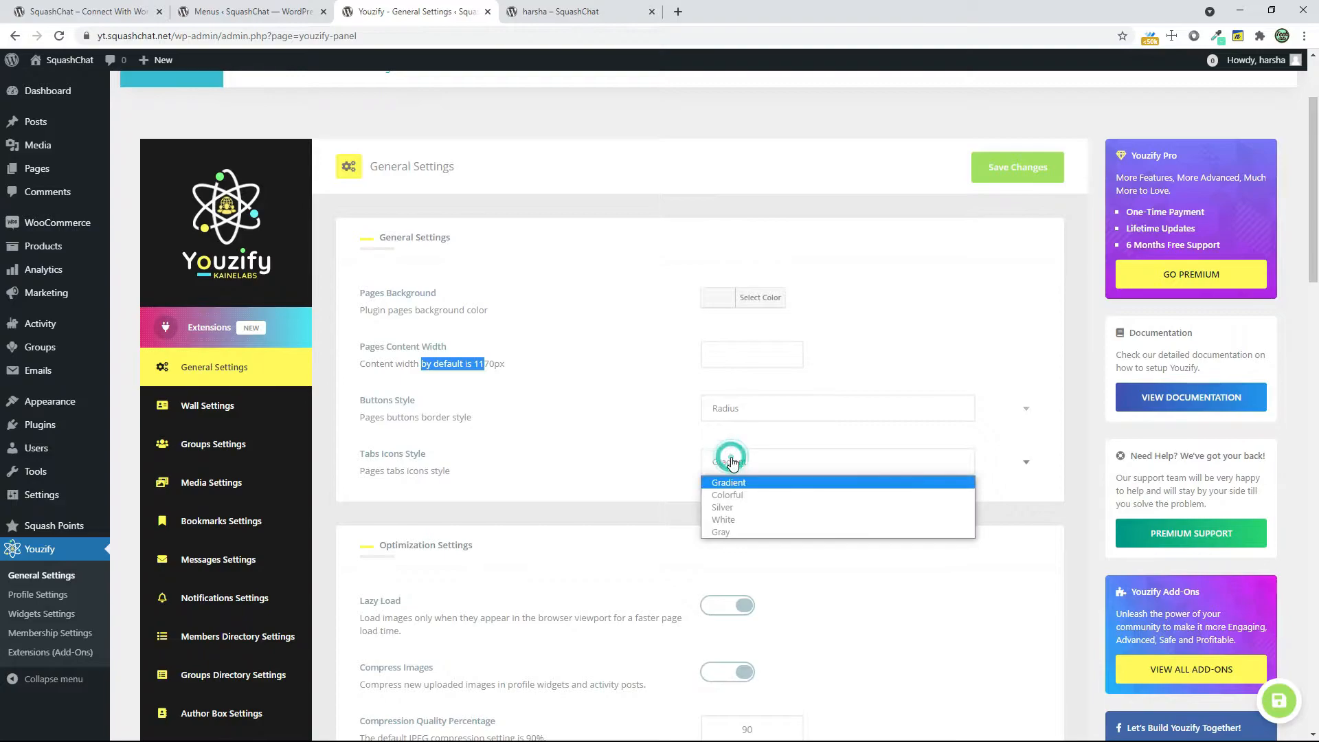
left_click(740, 495)
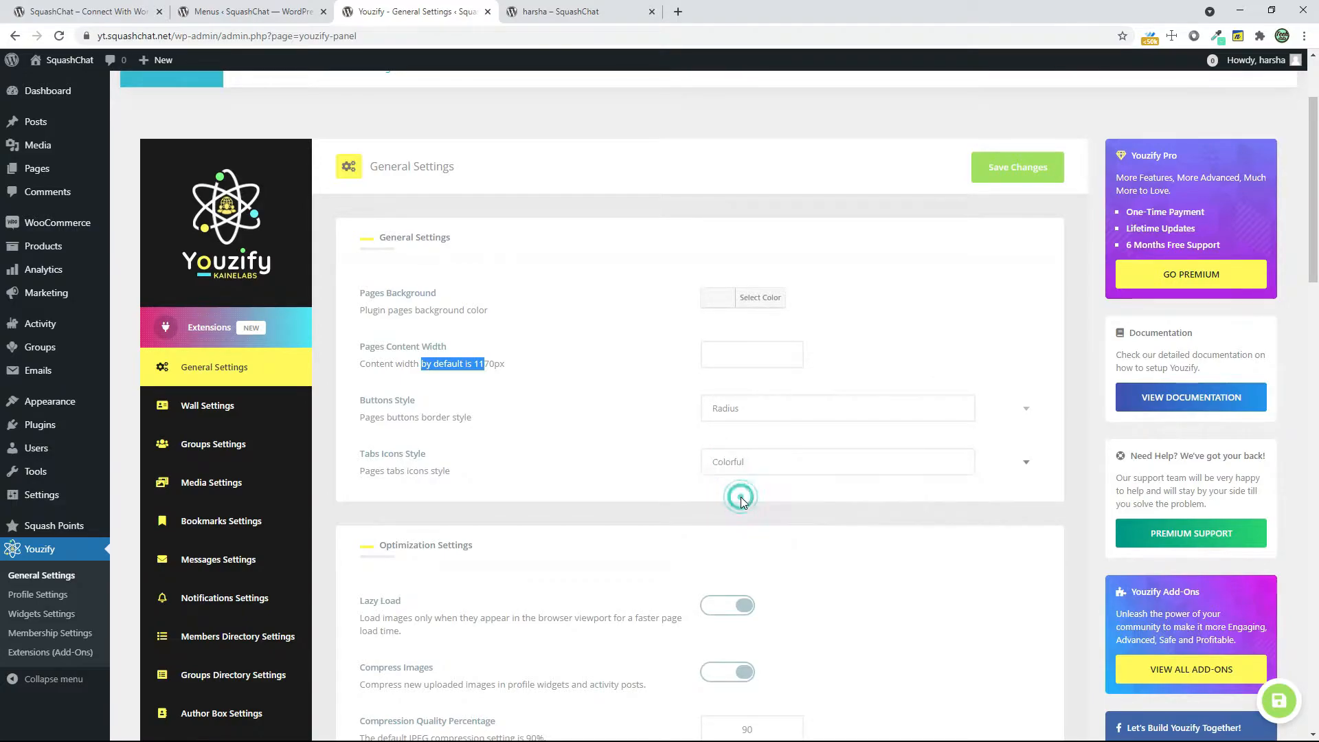
Set the Use Login Option to Page and choose Login ( ID : 16 ) as the Login Page
scroll(741, 502, "down", 3)
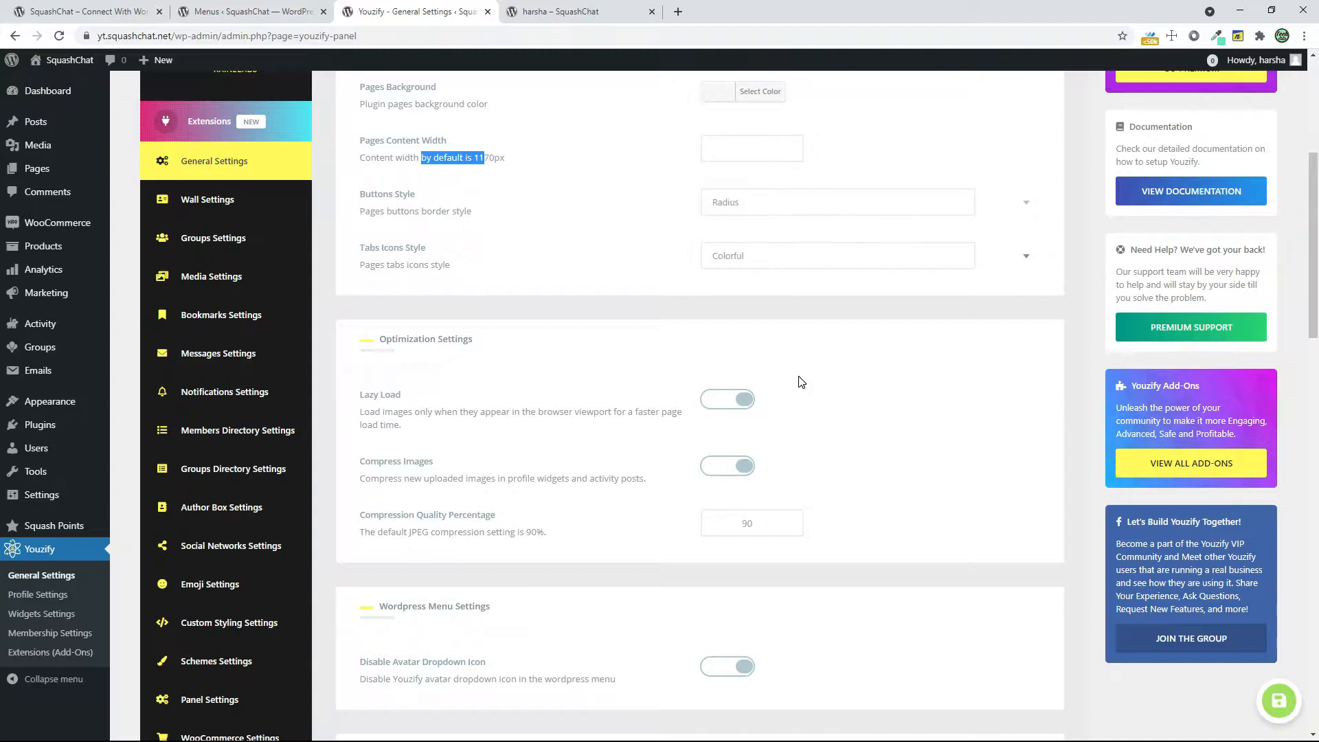
scroll(800, 383, "down", 4)
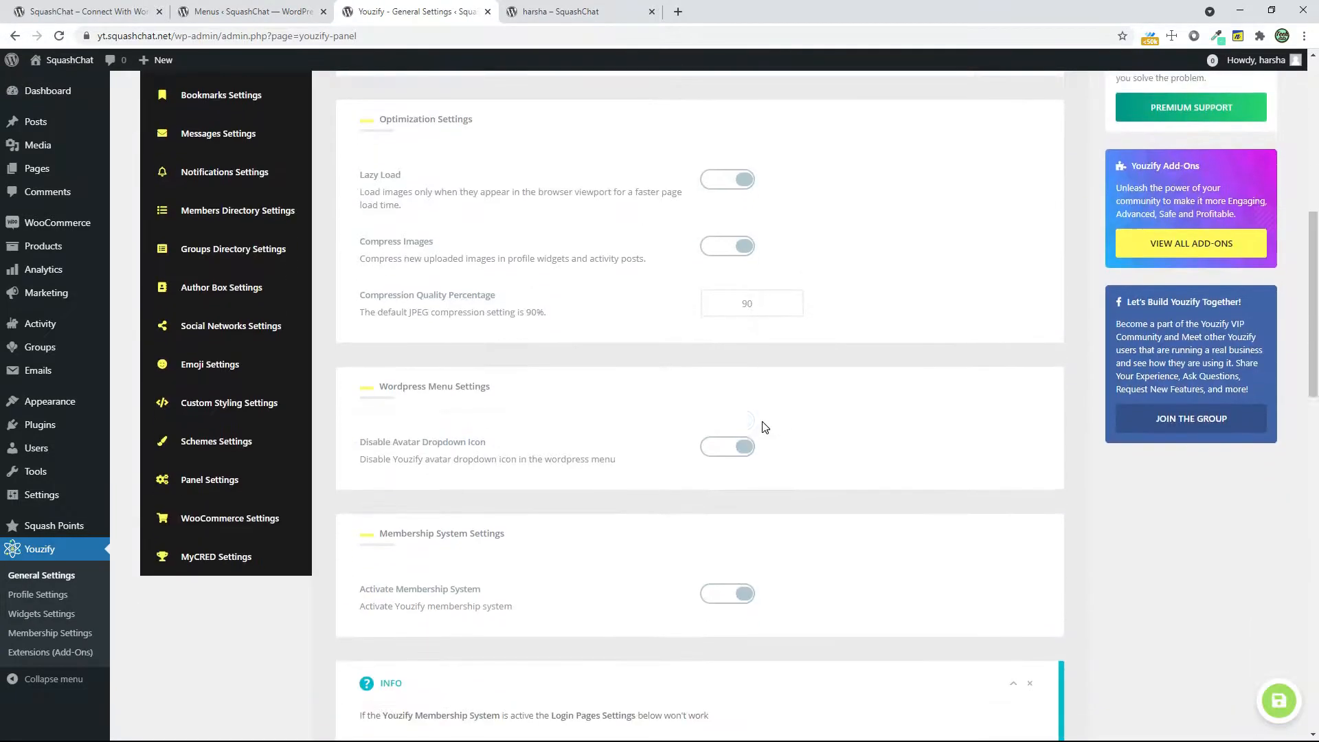
scroll(762, 558, "down", 5)
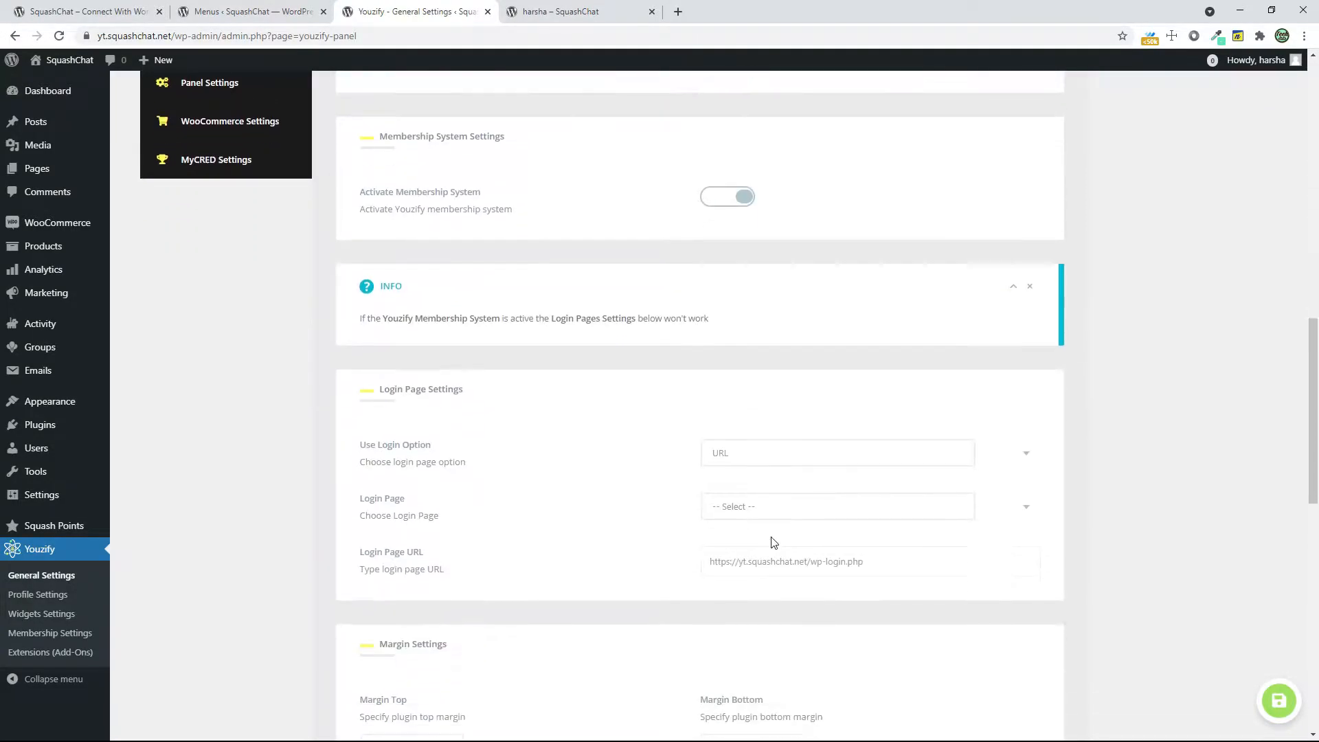
left_click(760, 453)
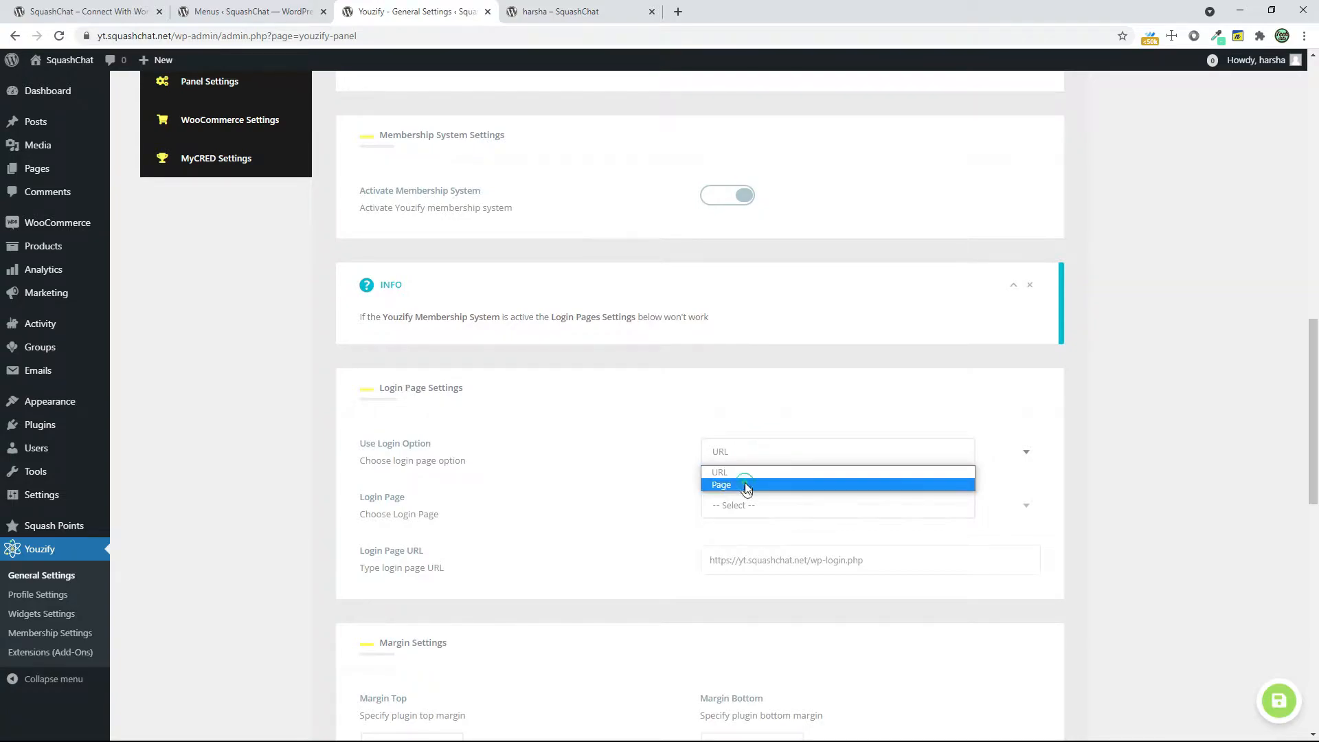
left_click(749, 485)
left_click(747, 512)
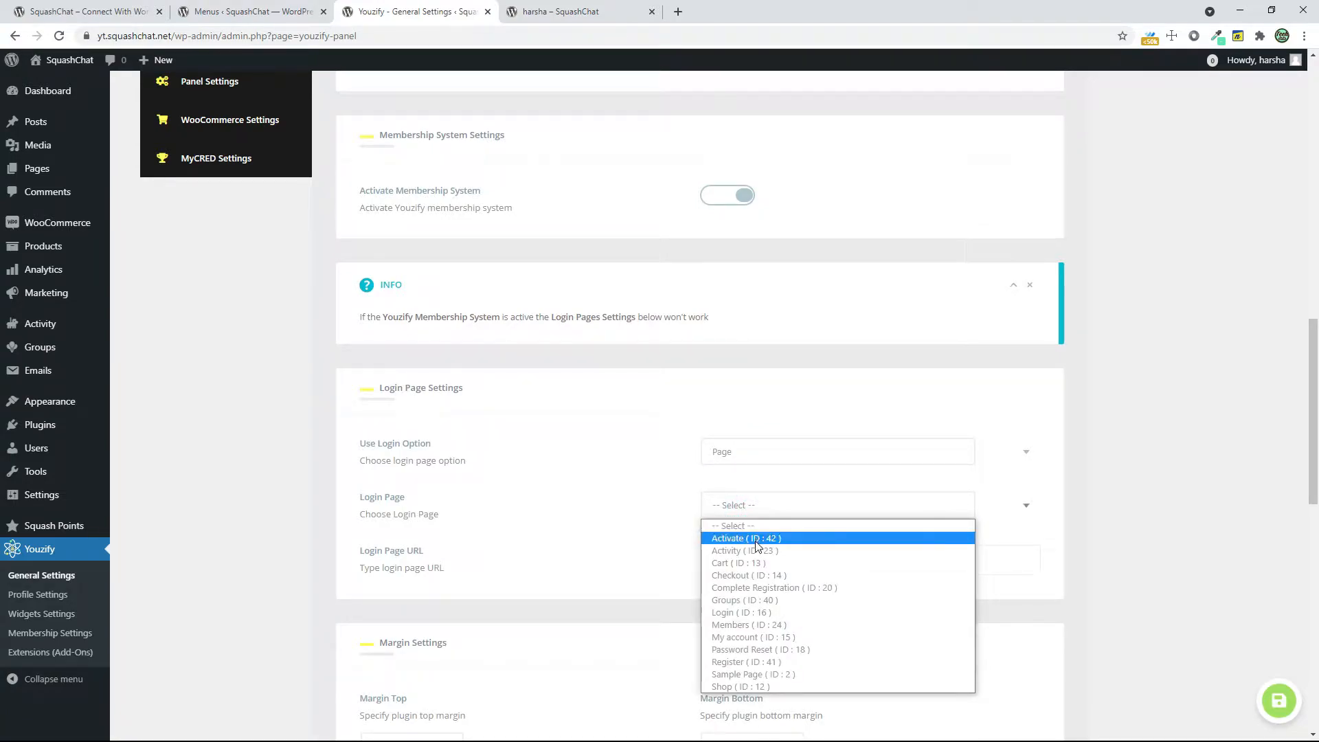
left_click(754, 612)
Review the margin, padding and scroll-to-top options and save the Youzify general settings
scroll(797, 577, "down", 3)
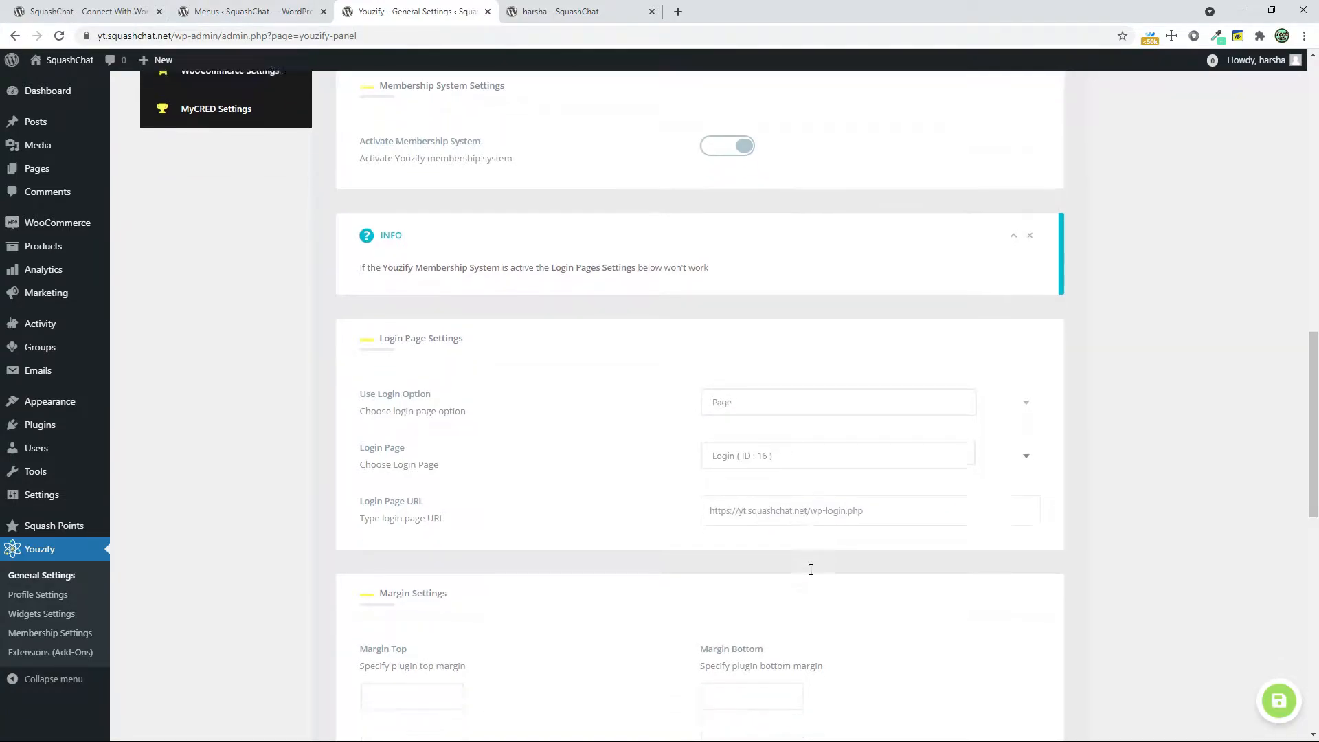
scroll(507, 448, "down", 2)
scroll(477, 436, "down", 3)
scroll(434, 424, "up", 3)
left_click(379, 402)
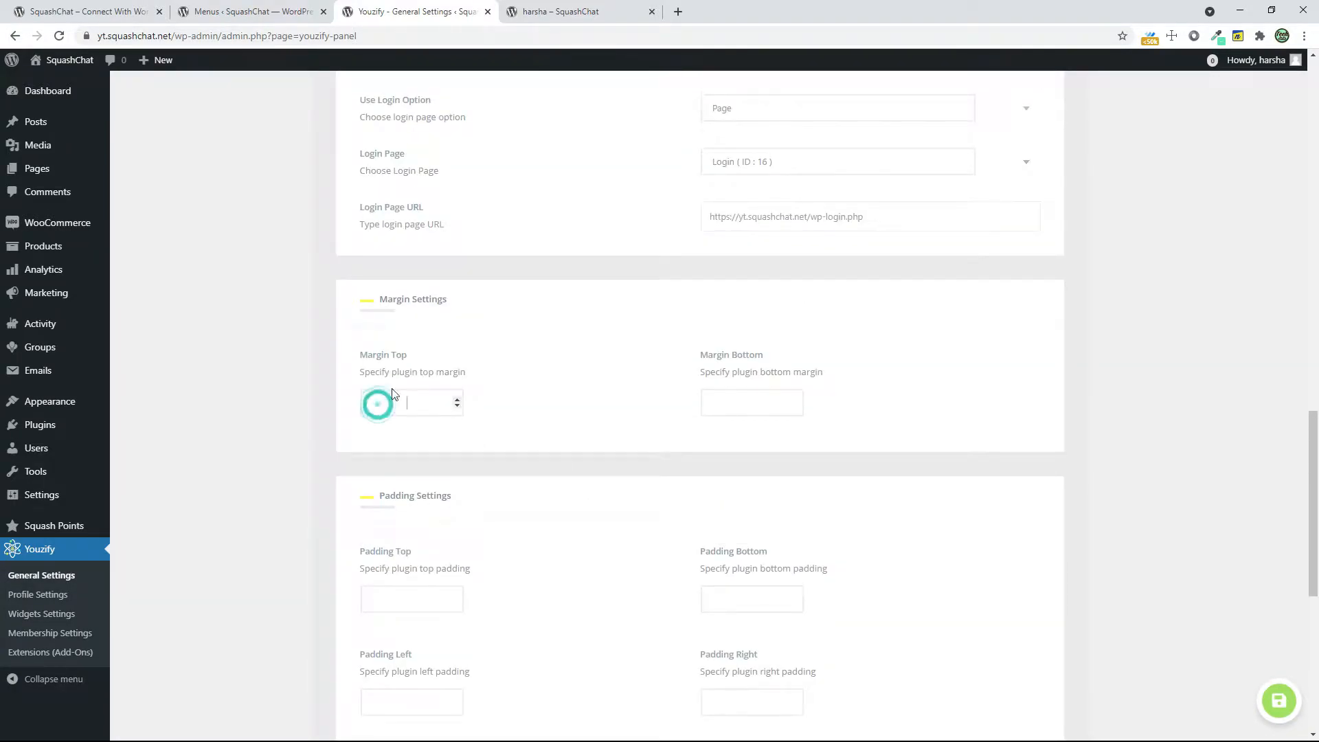
left_click(601, 12)
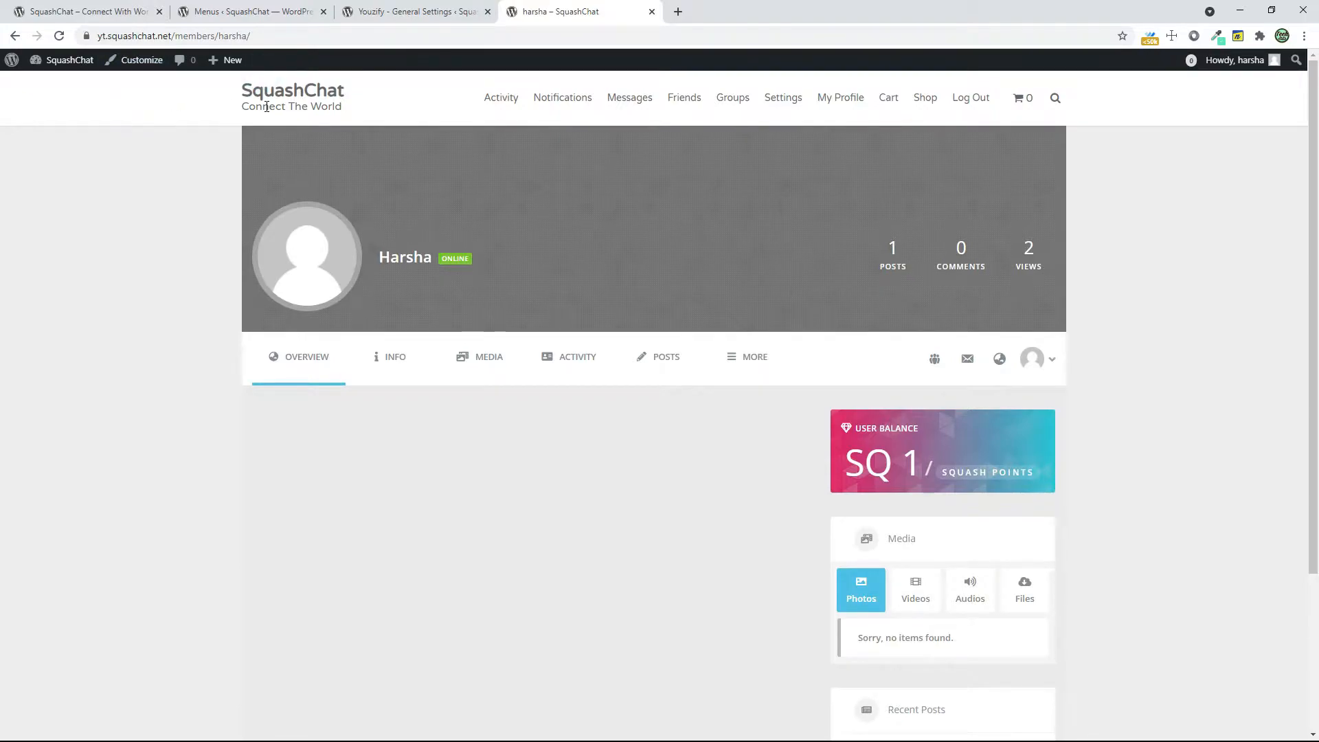
left_click(479, 13)
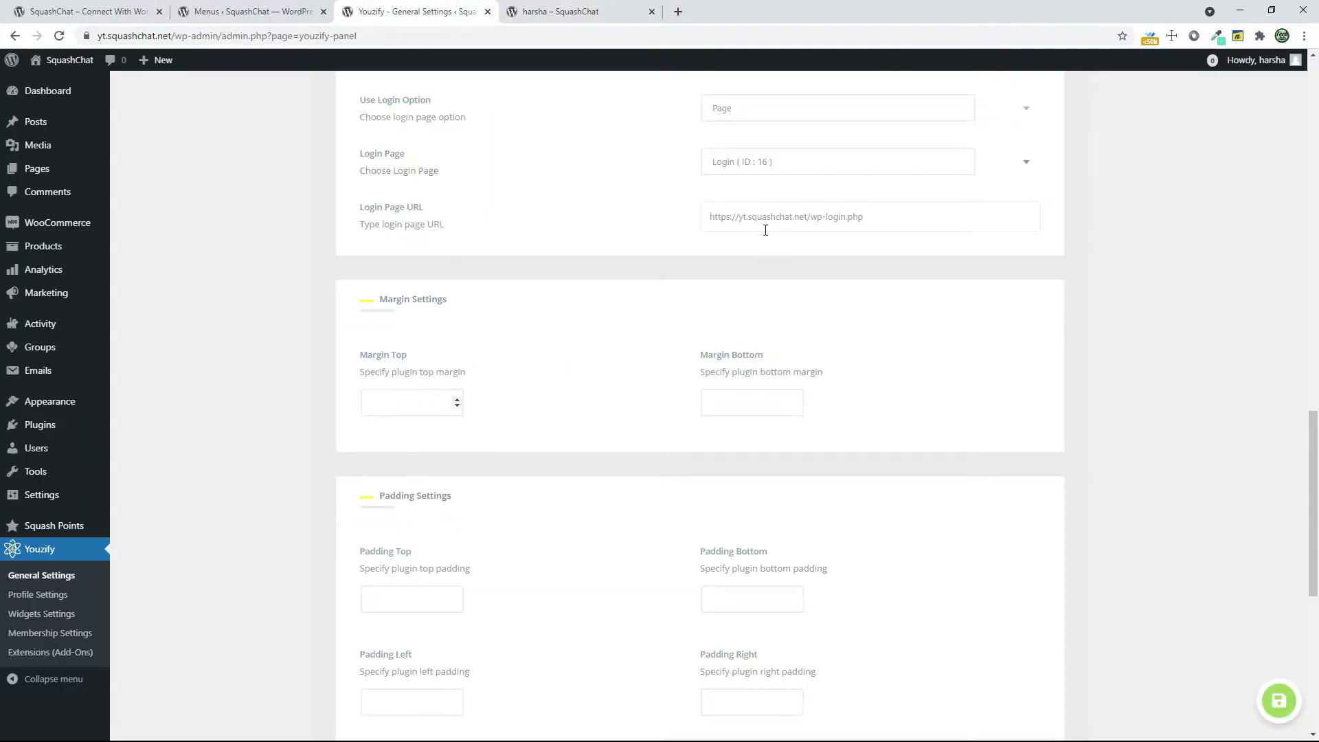
scroll(866, 510, "down", 6)
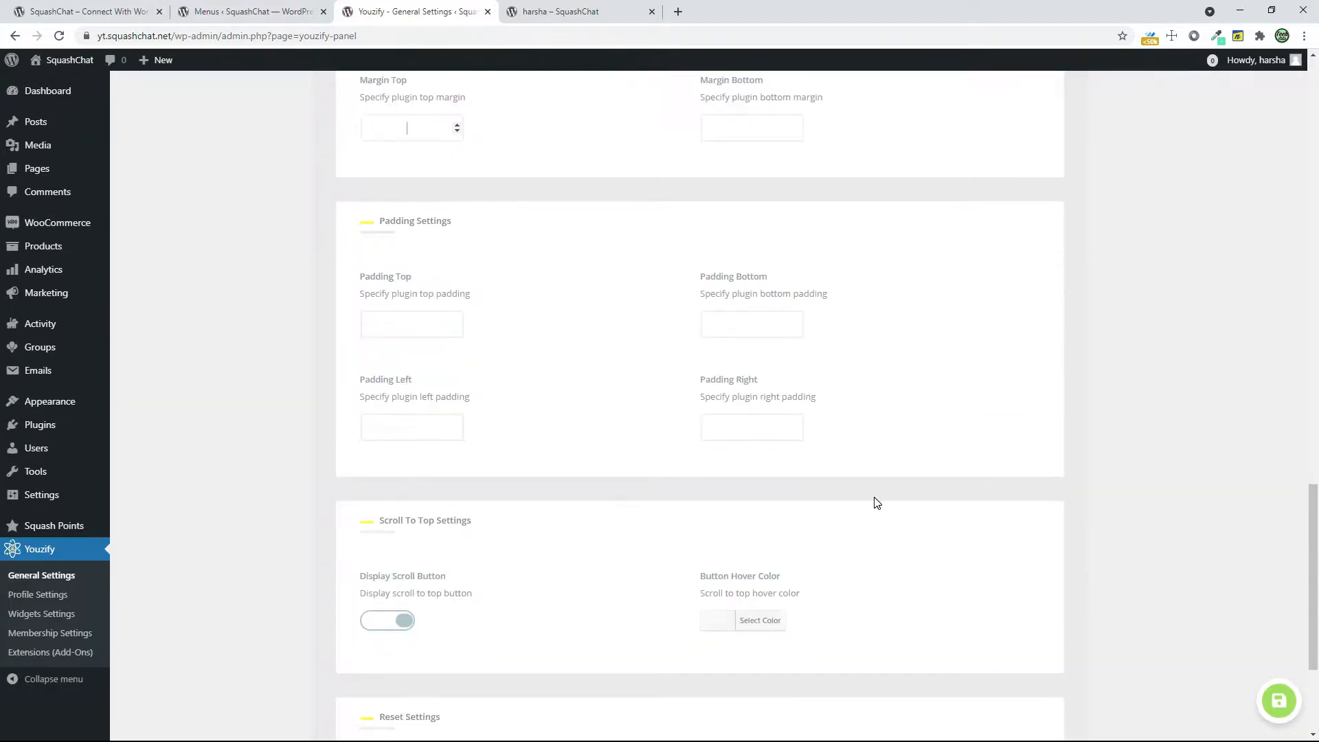
scroll(877, 503, "down", 1)
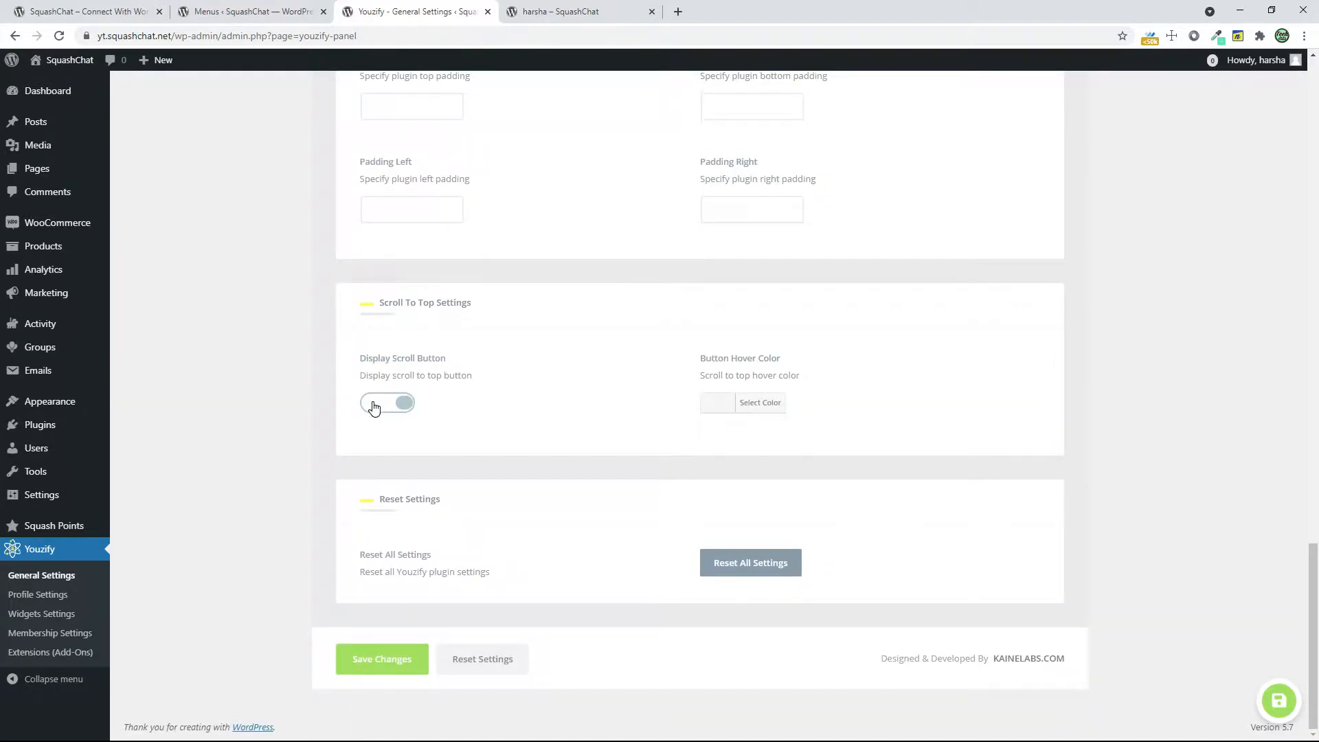
left_click(395, 666)
Open the Youzify Wall Settings and review the general, sticky posts and posting form options
scroll(646, 691, "up", 5)
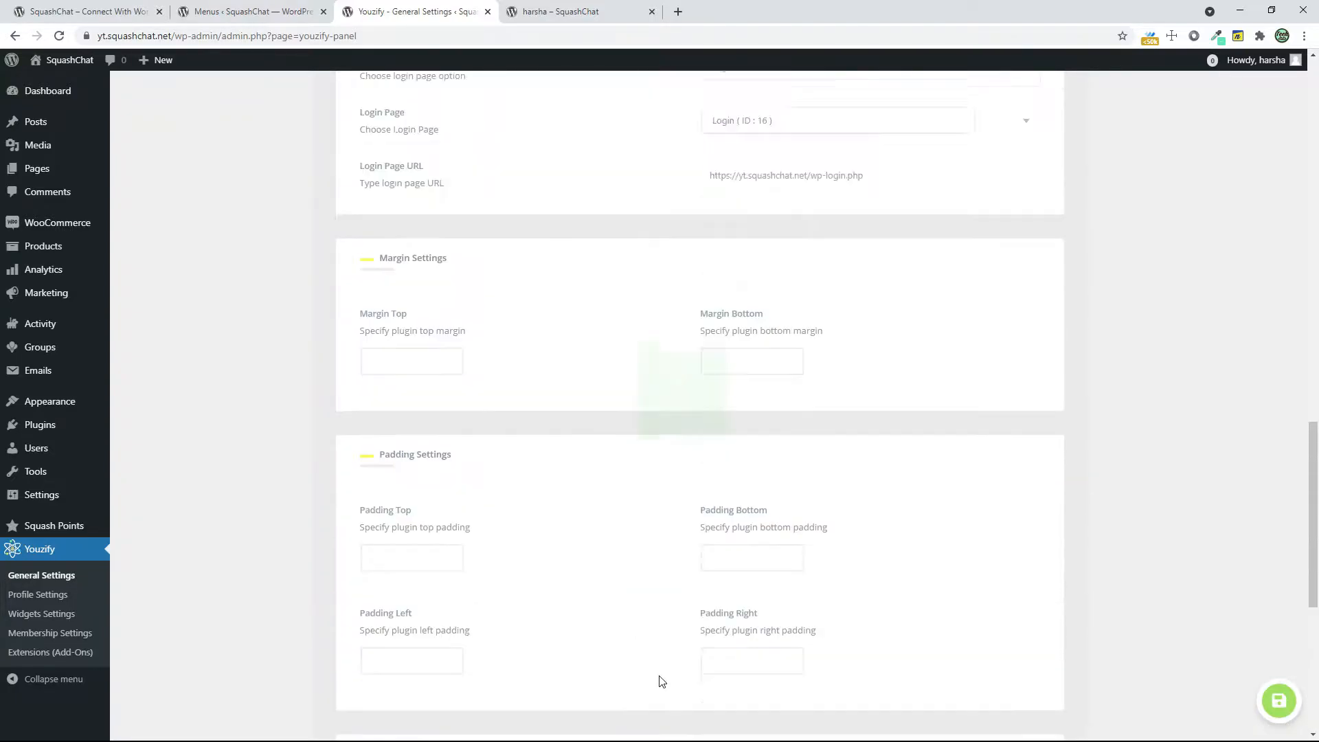
scroll(662, 682, "up", 15)
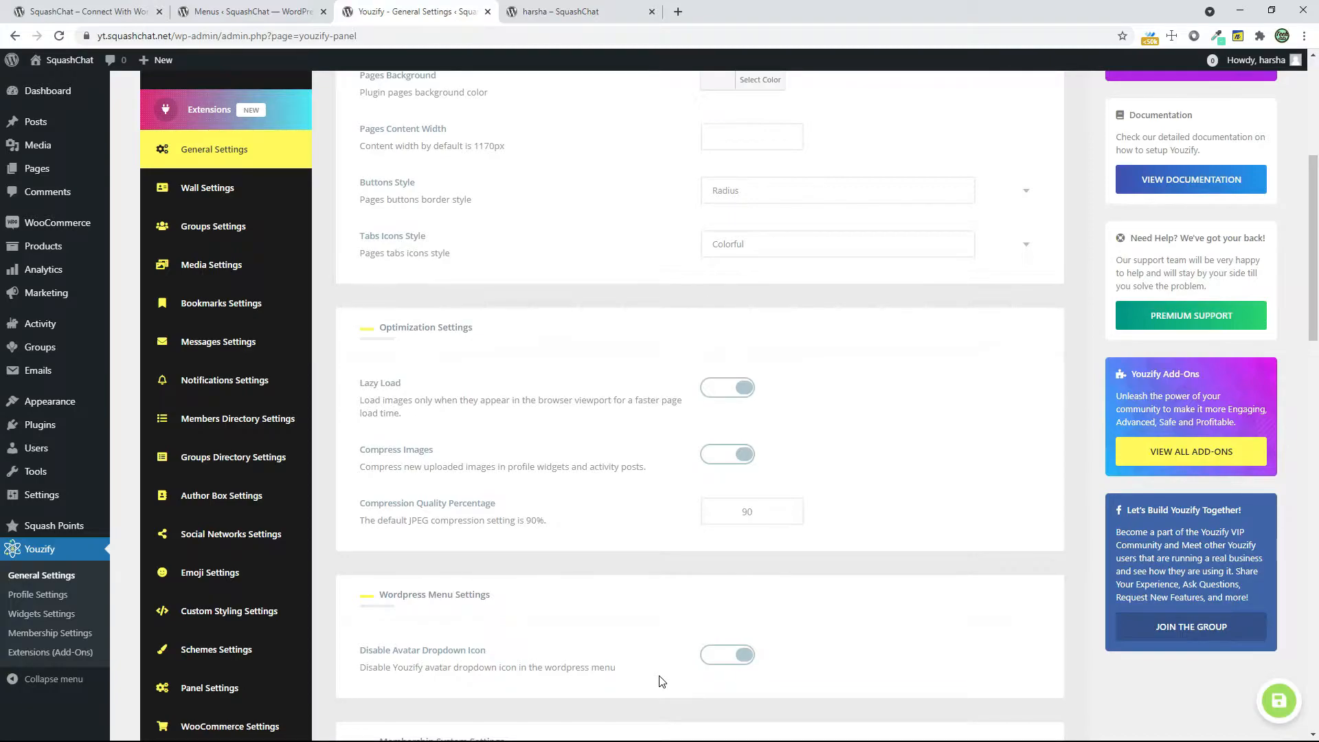
left_click(229, 197)
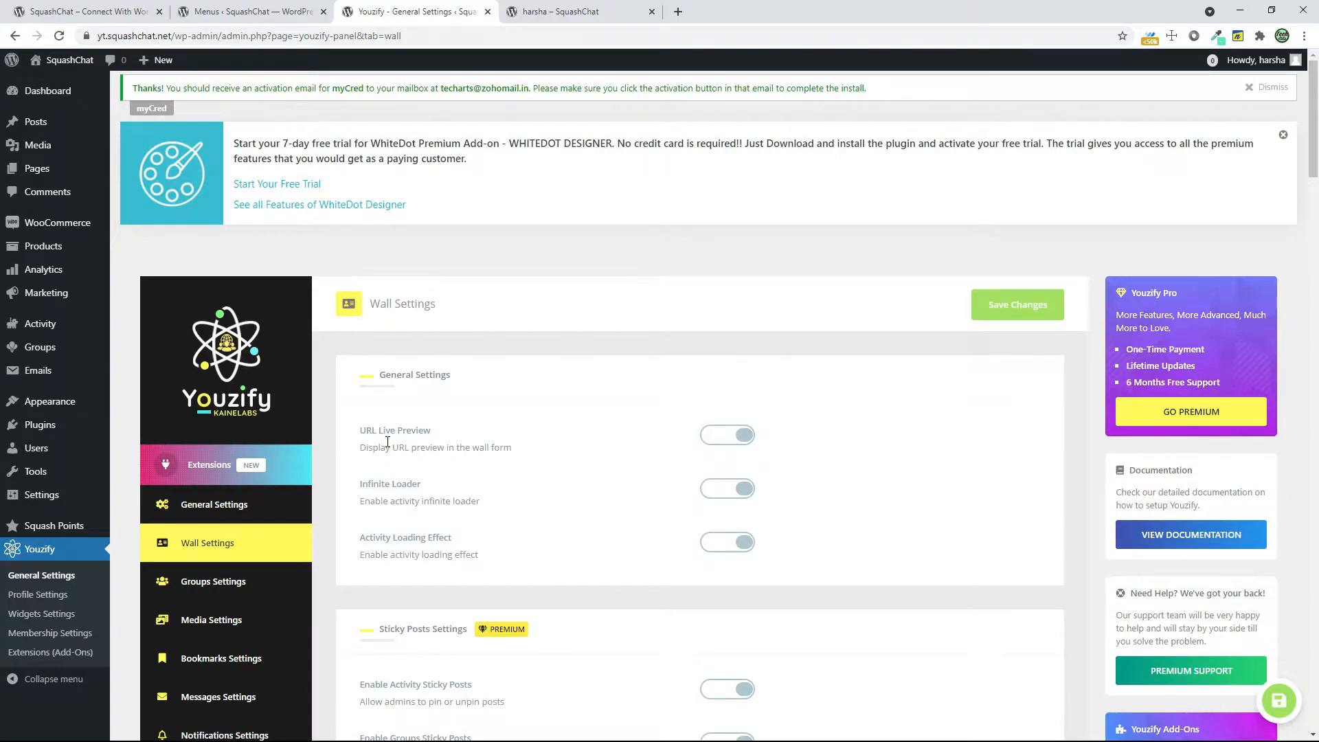
scroll(704, 459, "down", 3)
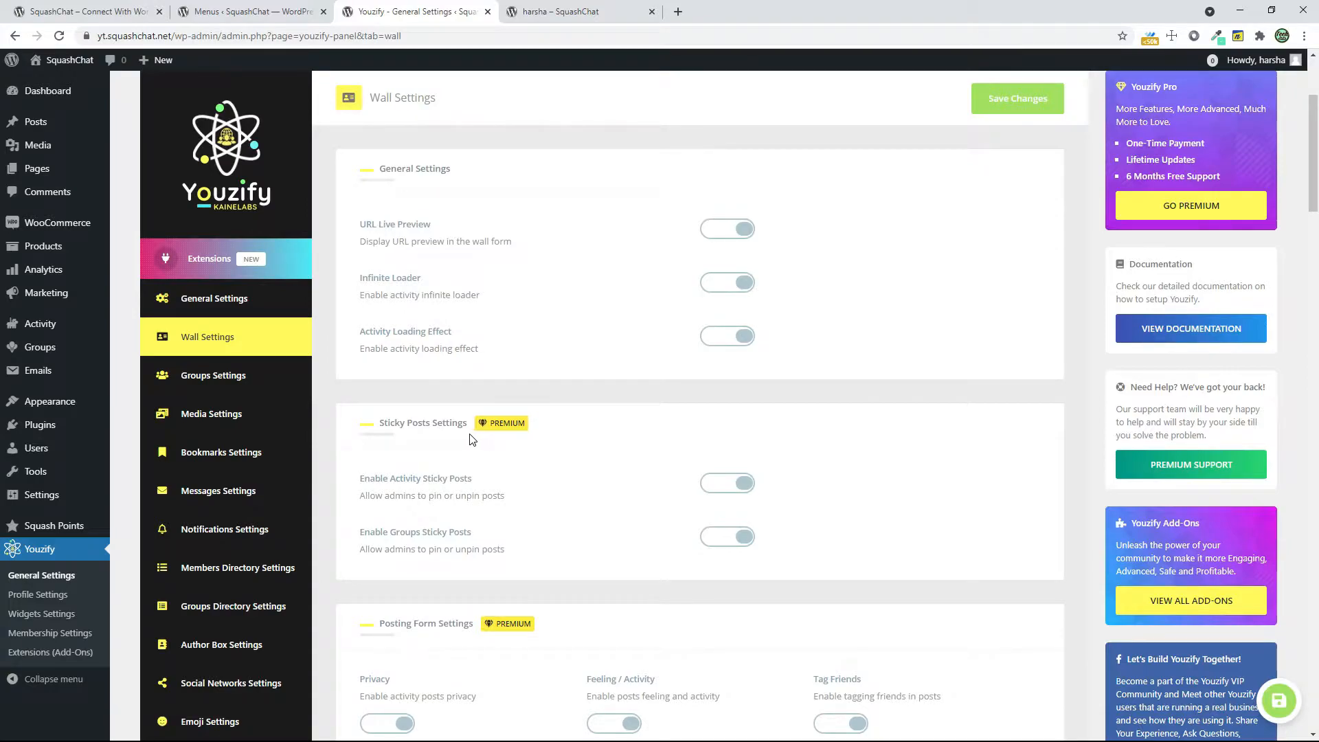
Open the Youzify Pro listing on CodeCanyon and look through its overview, profile features and profile layout samples
left_click(1225, 208)
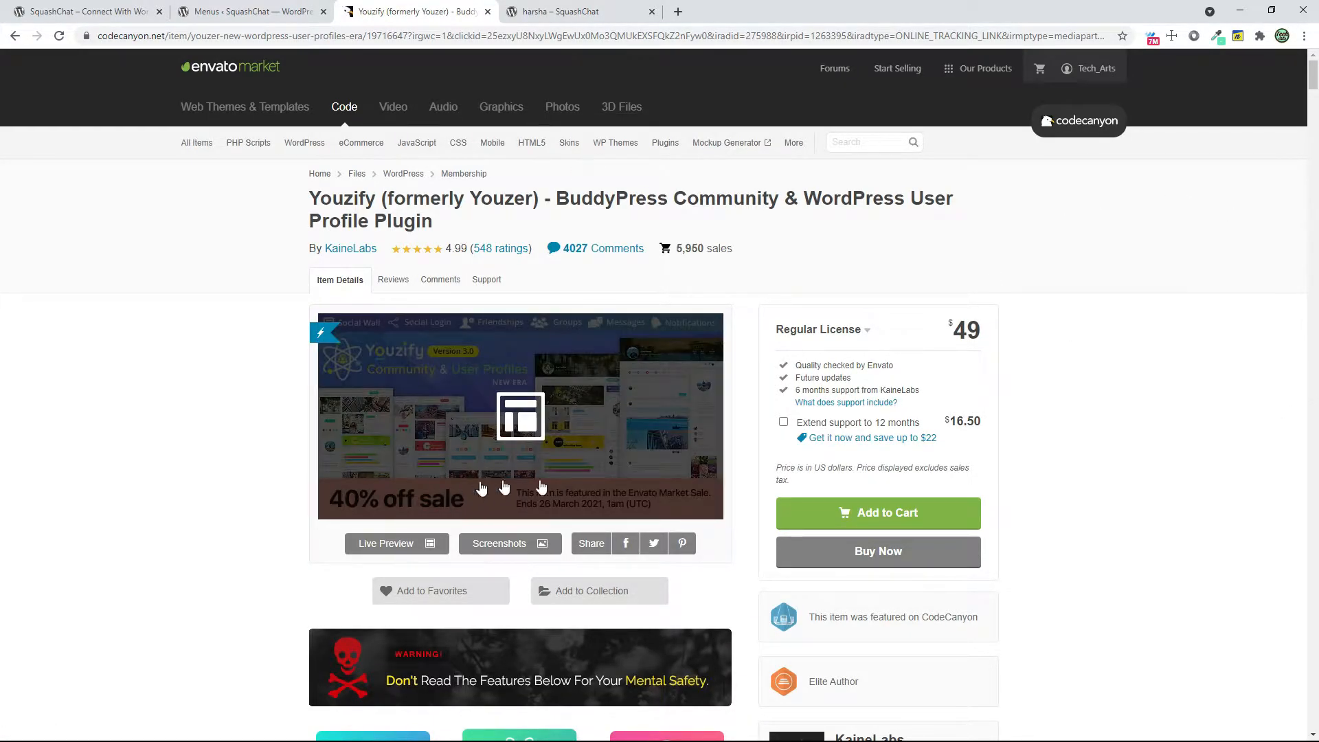
scroll(951, 449, "down", 15)
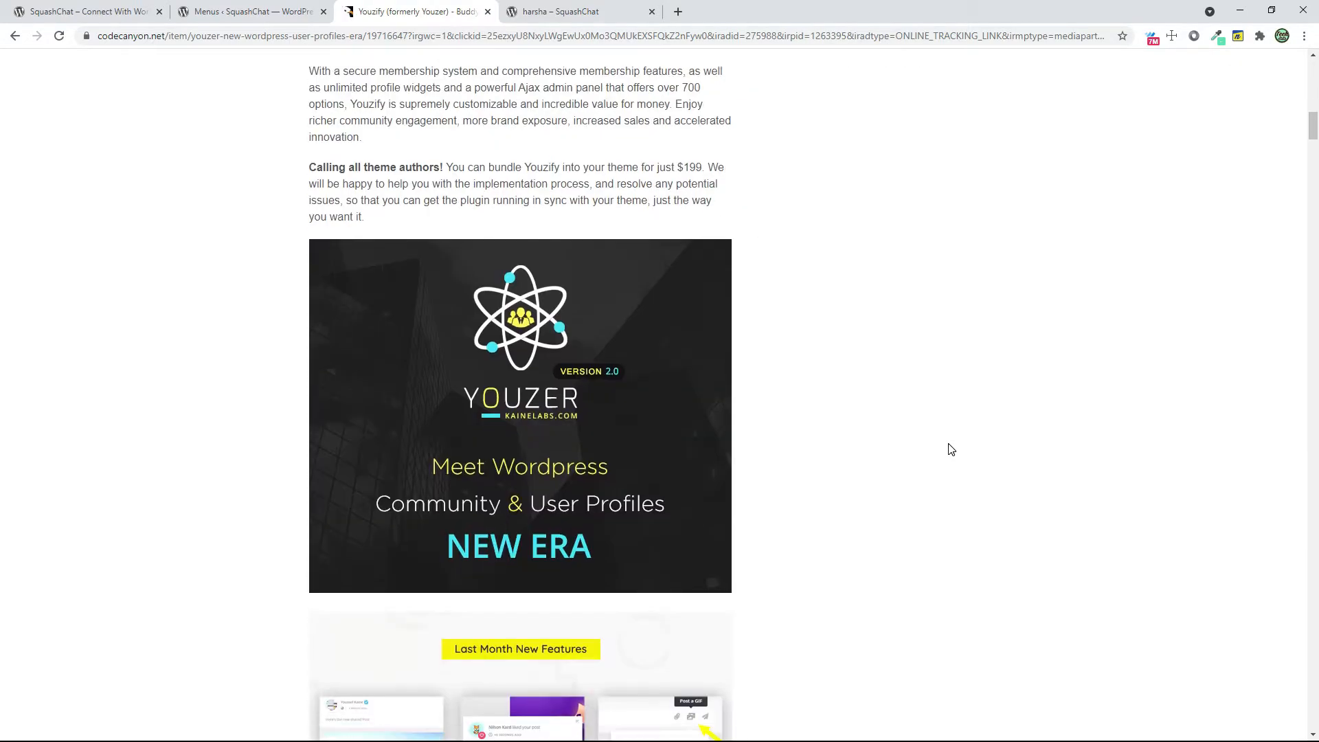
scroll(951, 449, "down", 20)
scroll(951, 450, "down", 20)
scroll(953, 436, "down", 20)
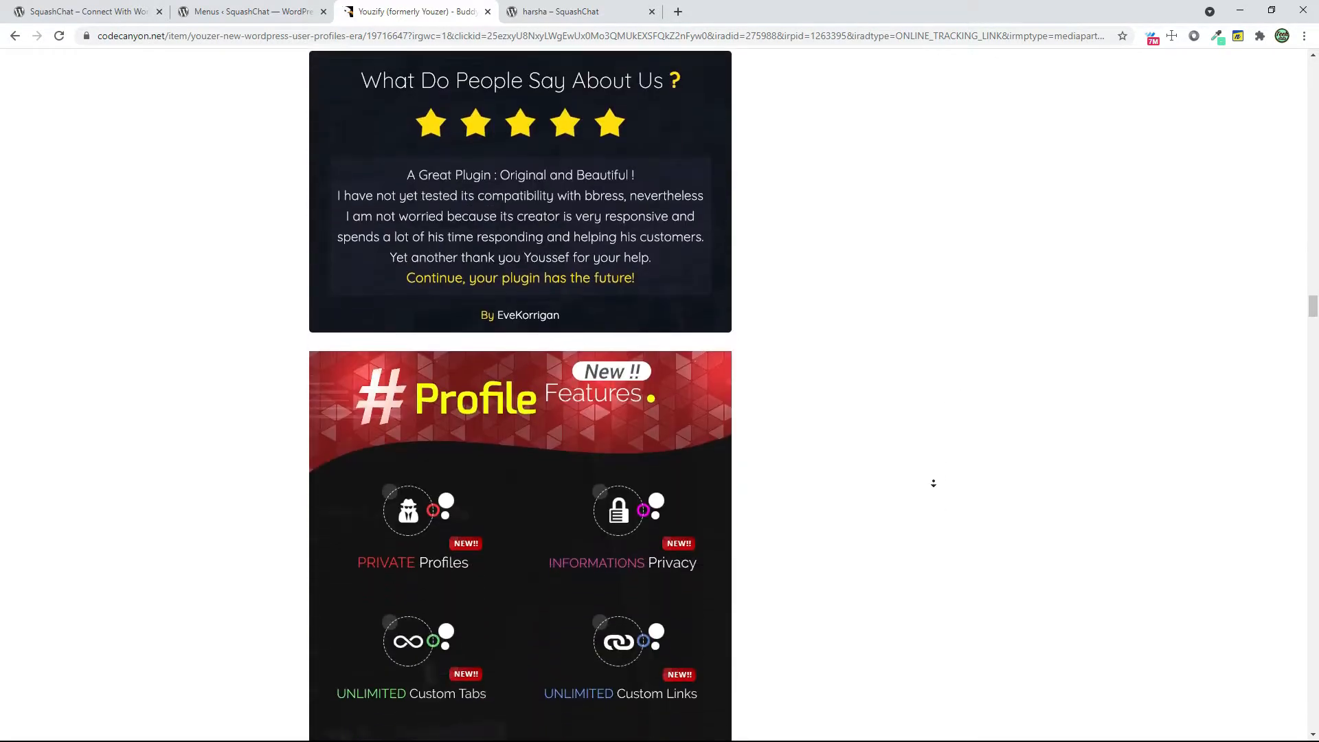
scroll(921, 412, "up", 4)
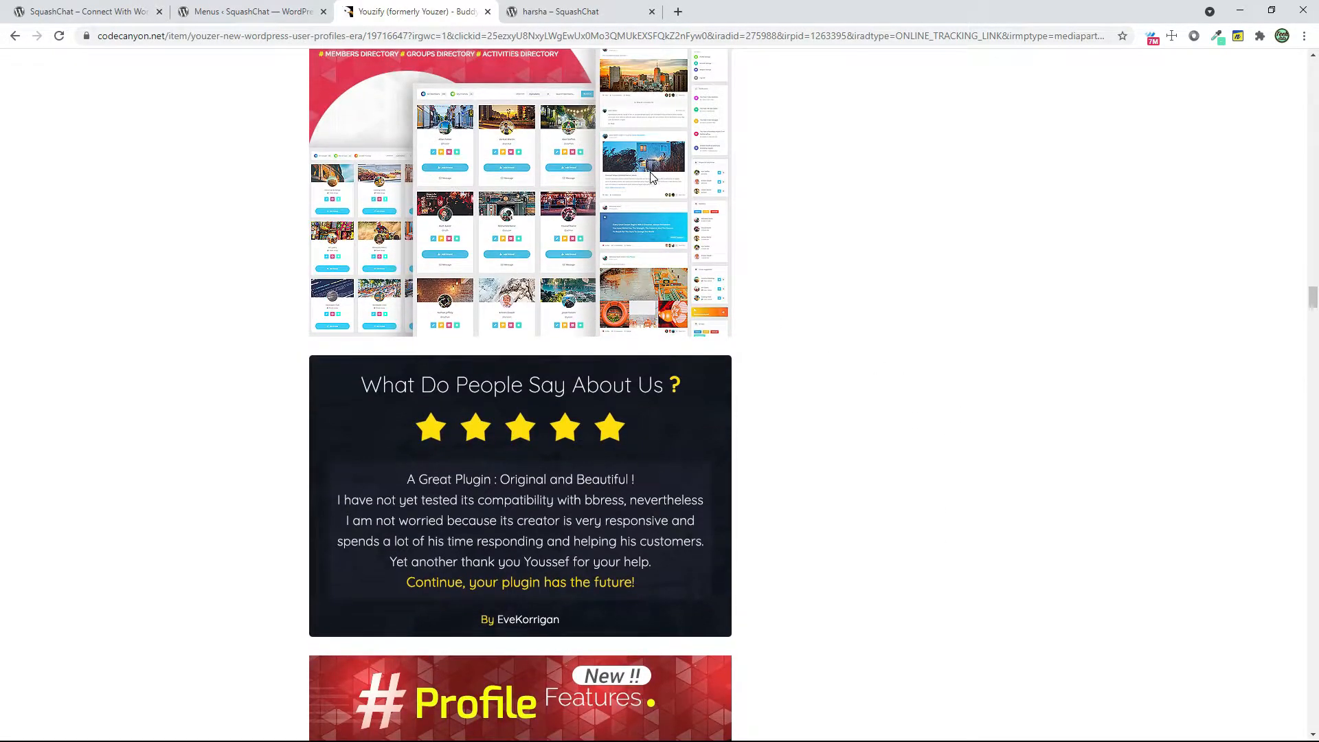
scroll(651, 178, "up", 2)
scroll(746, 376, "down", 20)
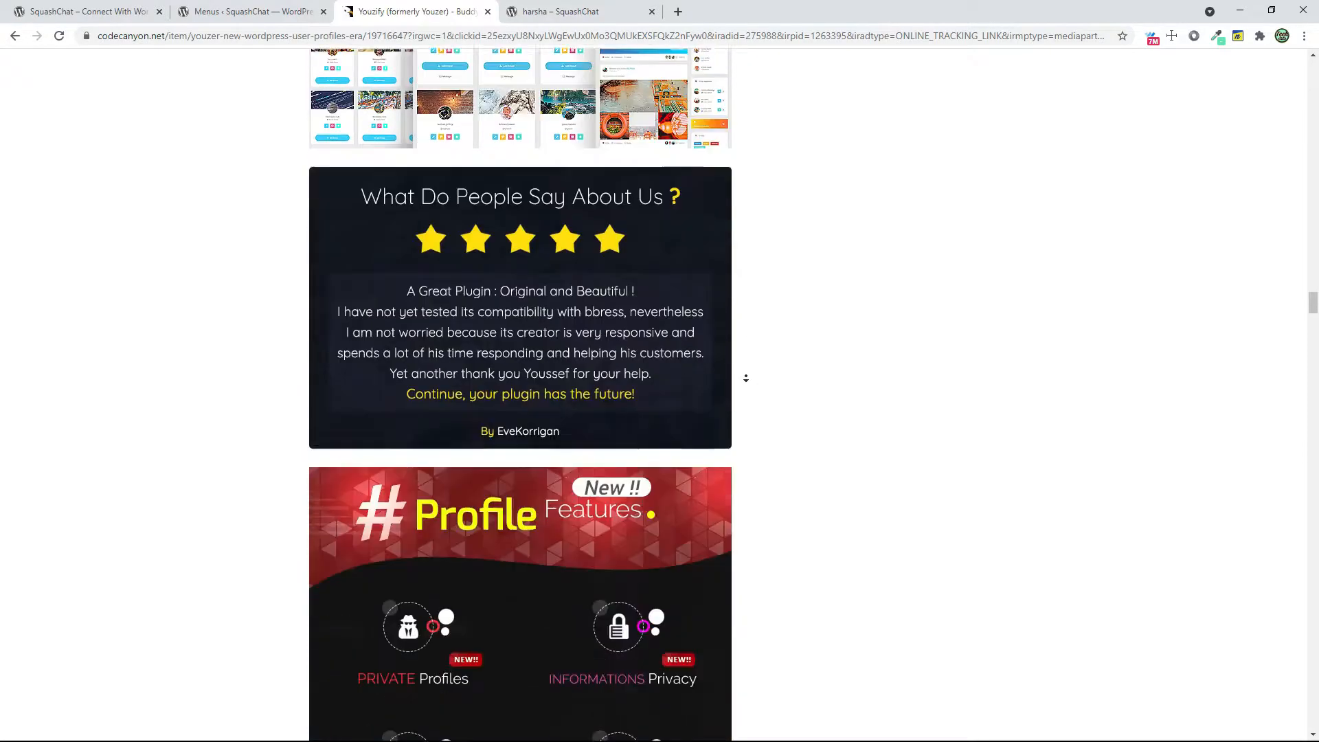
scroll(383, 248, "up", 2)
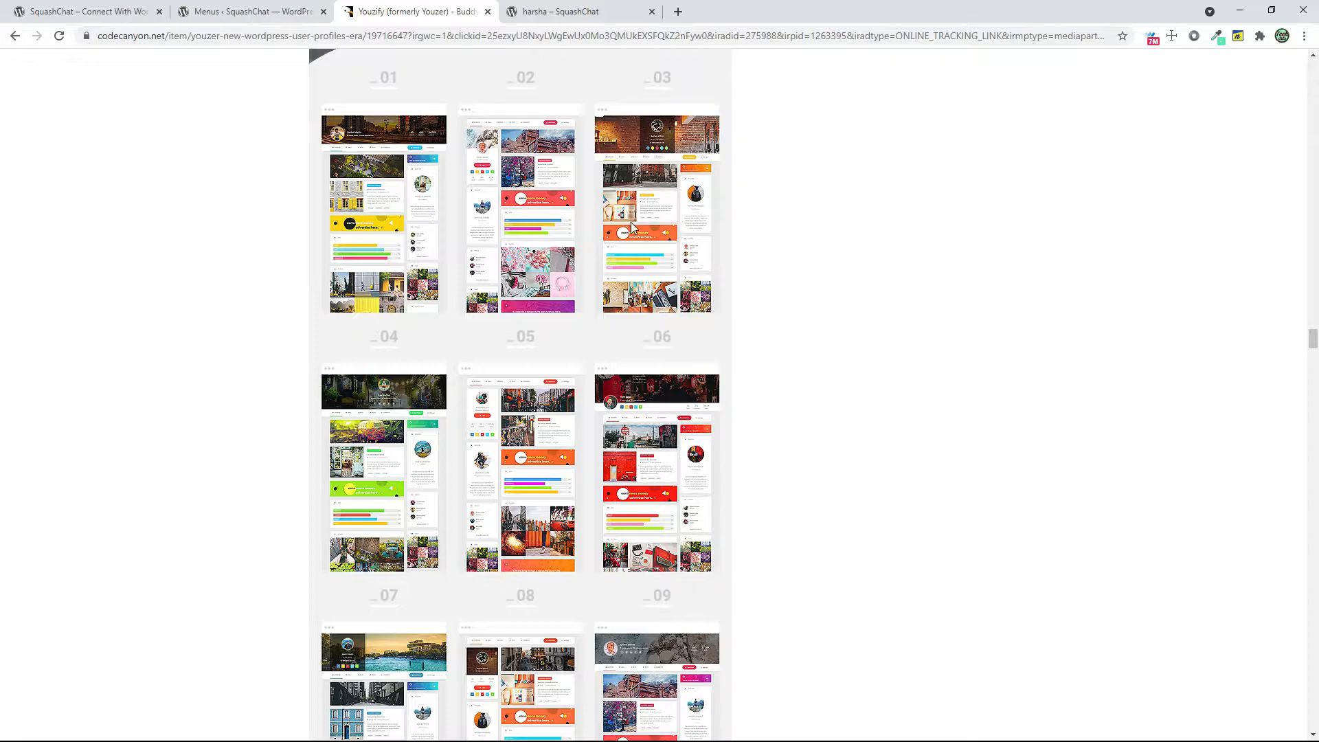
scroll(992, 584, "down", 20)
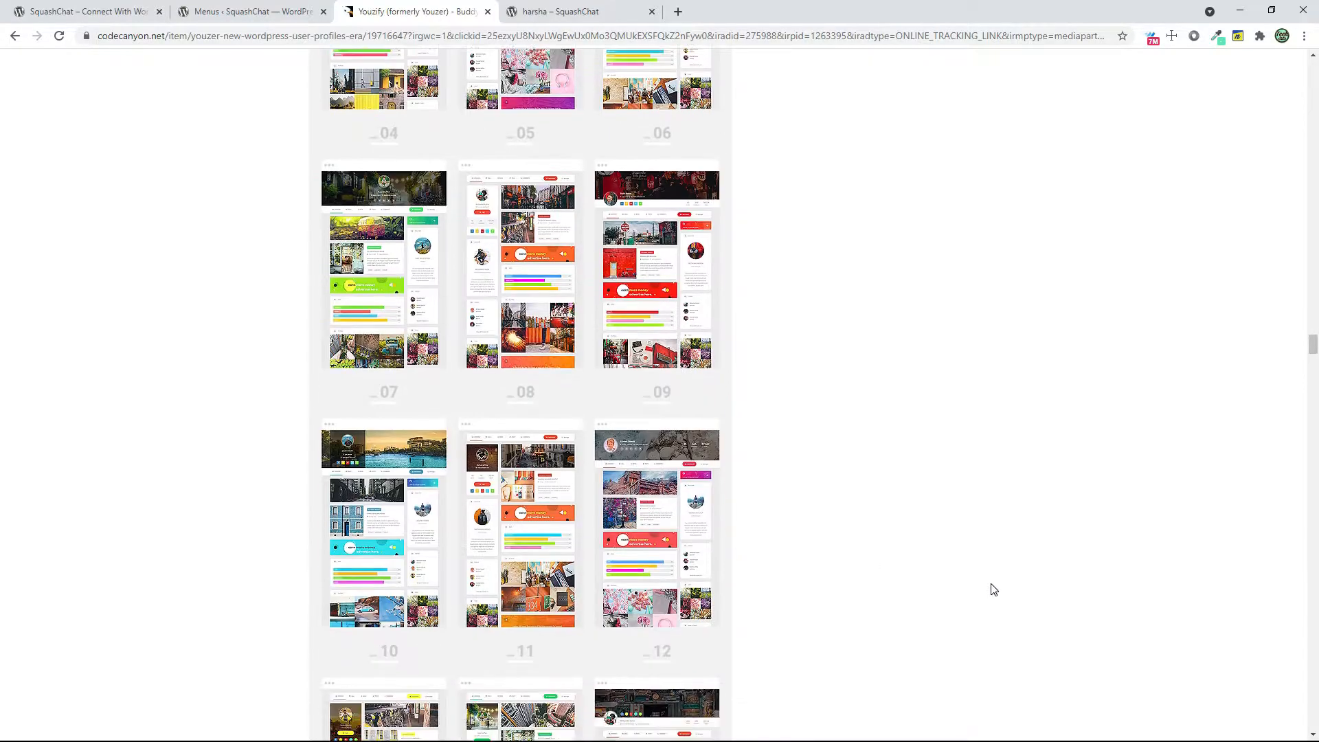
scroll(1002, 549, "down", 18)
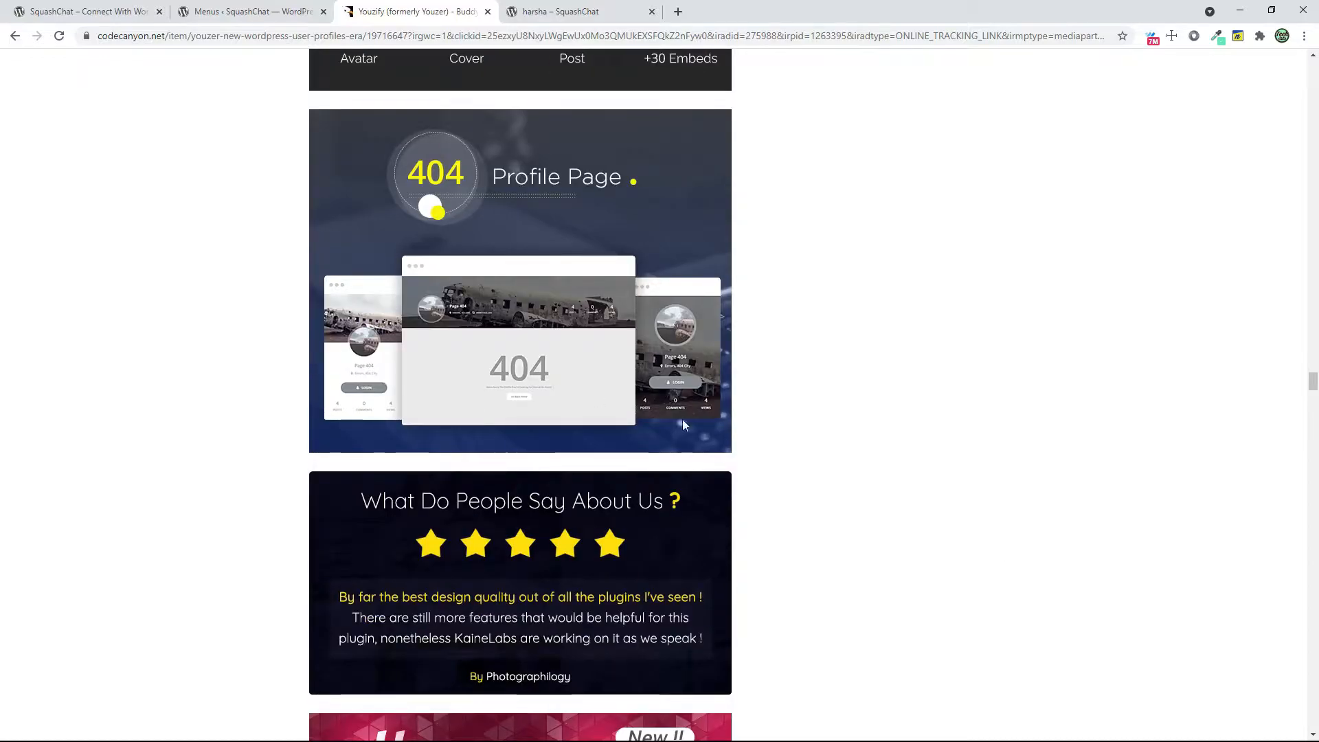
Examine the author widgets, unlimited features and settings pages sections of the Youzify listing
scroll(1148, 669, "down", 8)
scroll(922, 538, "down", 10)
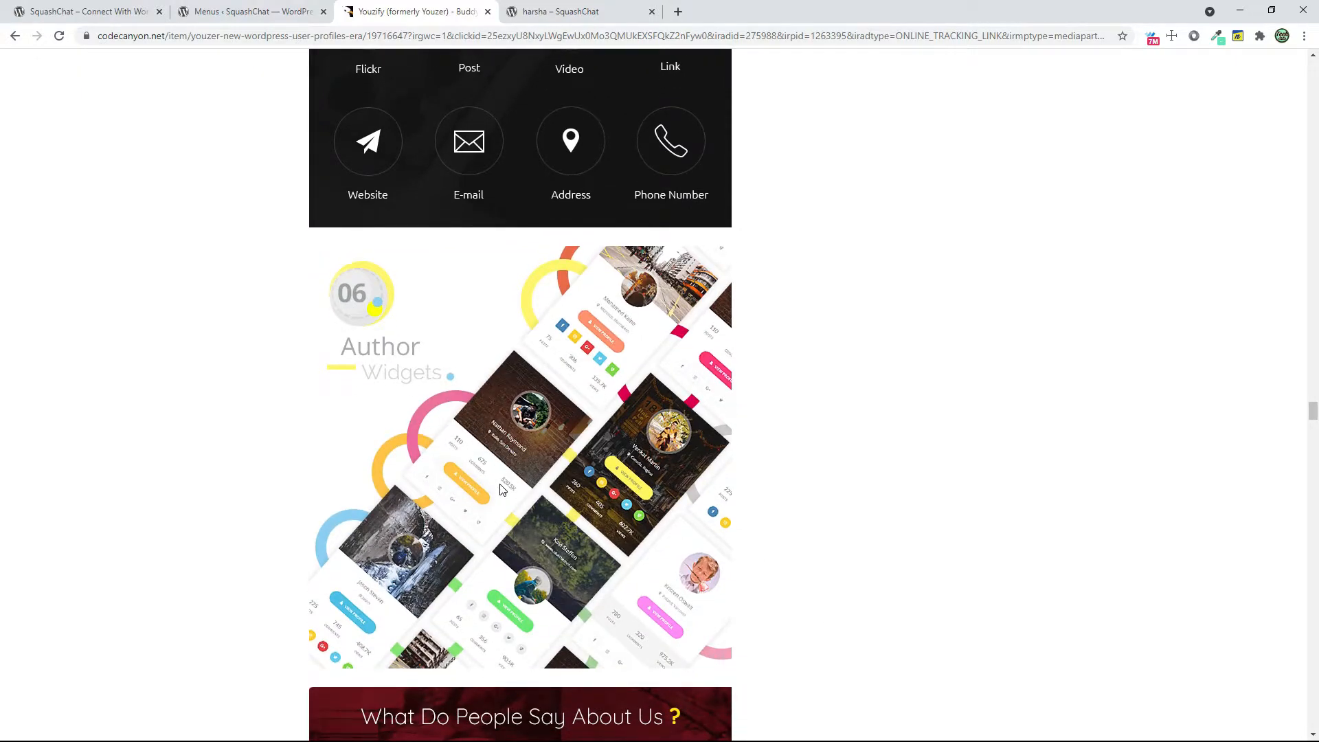
scroll(500, 489, "down", 5)
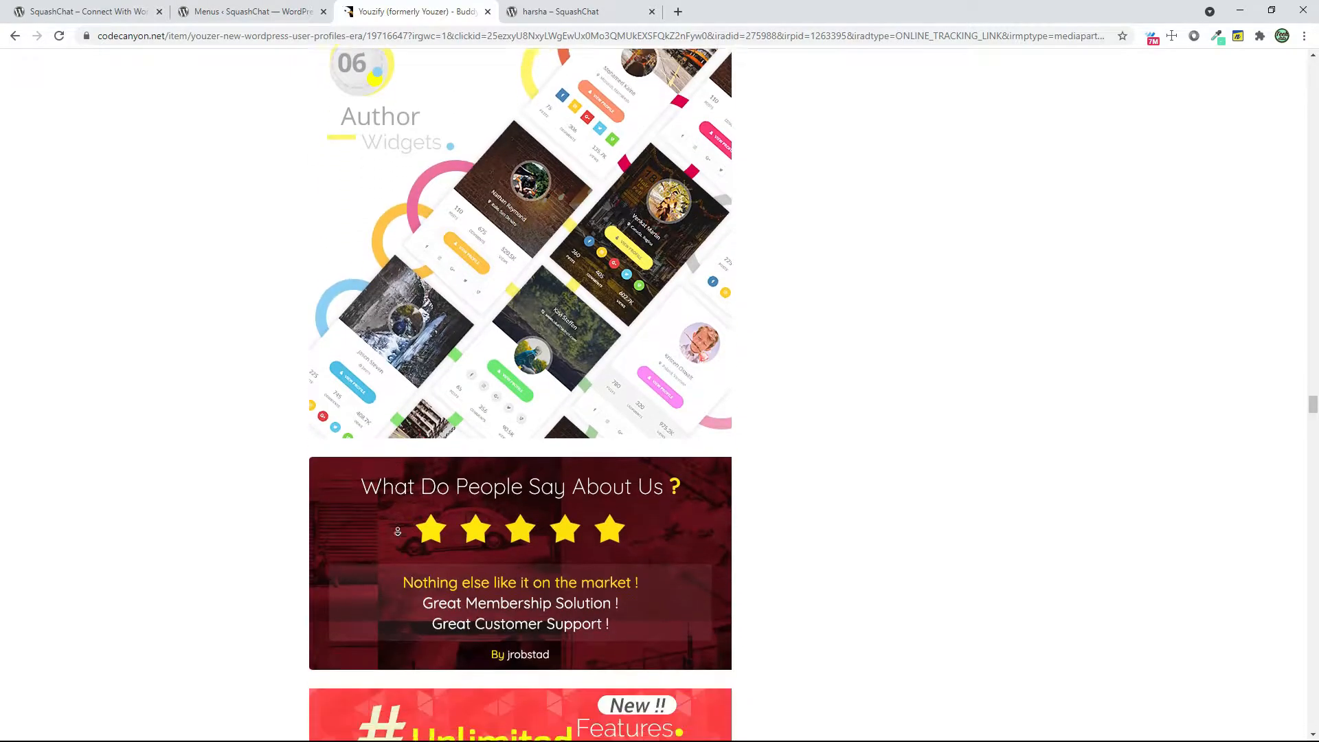
scroll(398, 531, "down", 8)
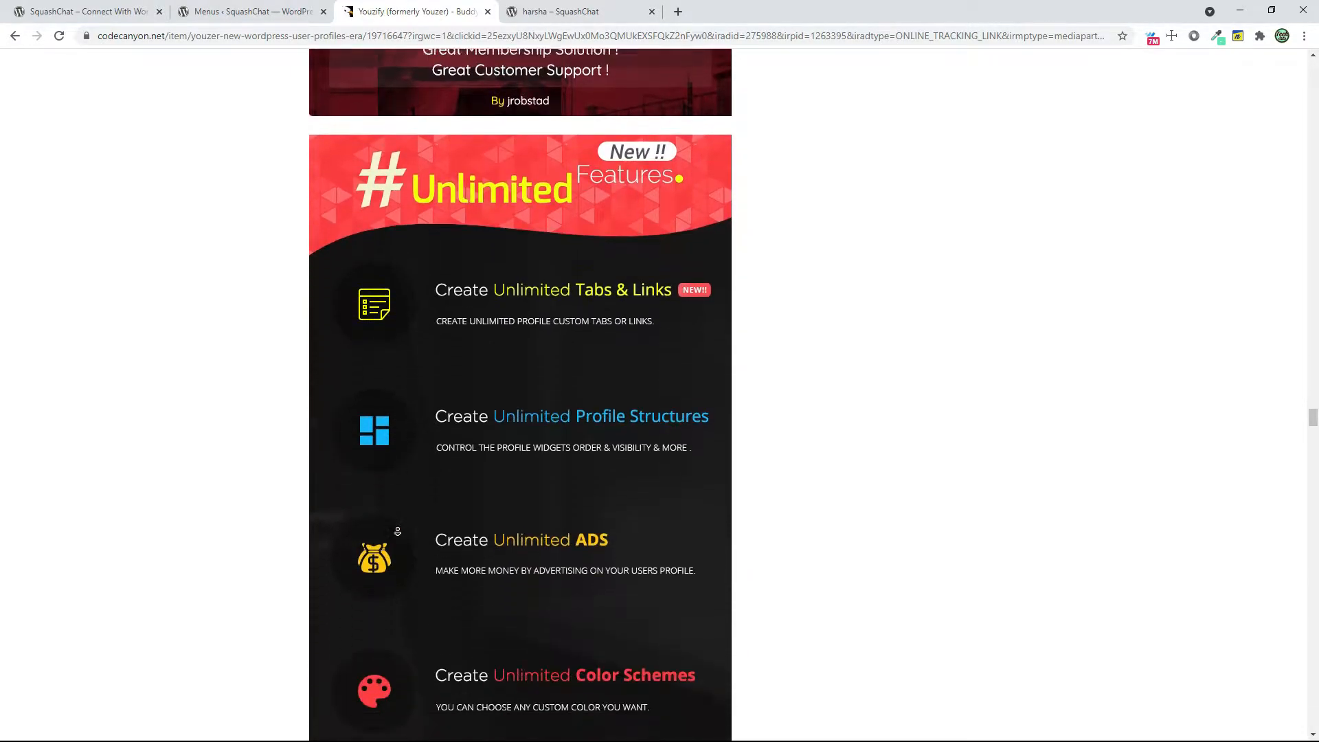
scroll(398, 531, "down", 8)
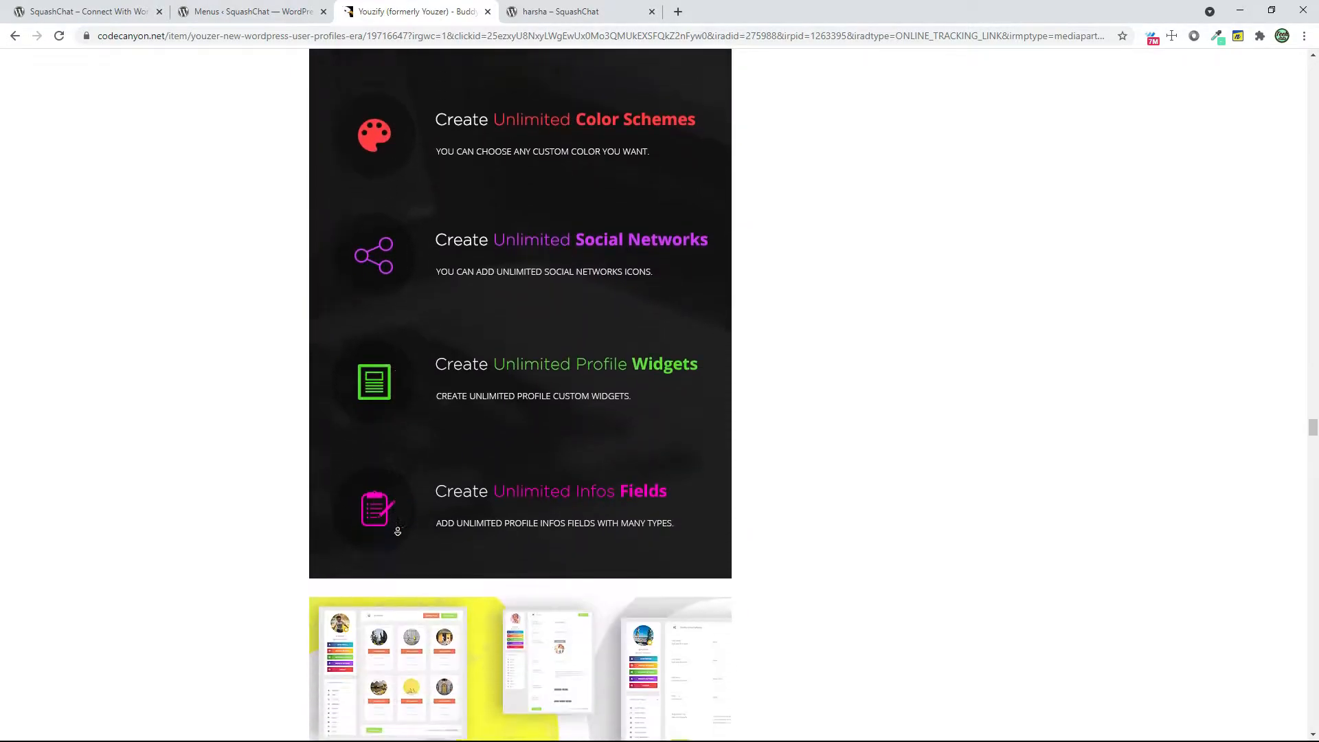
scroll(398, 531, "down", 7)
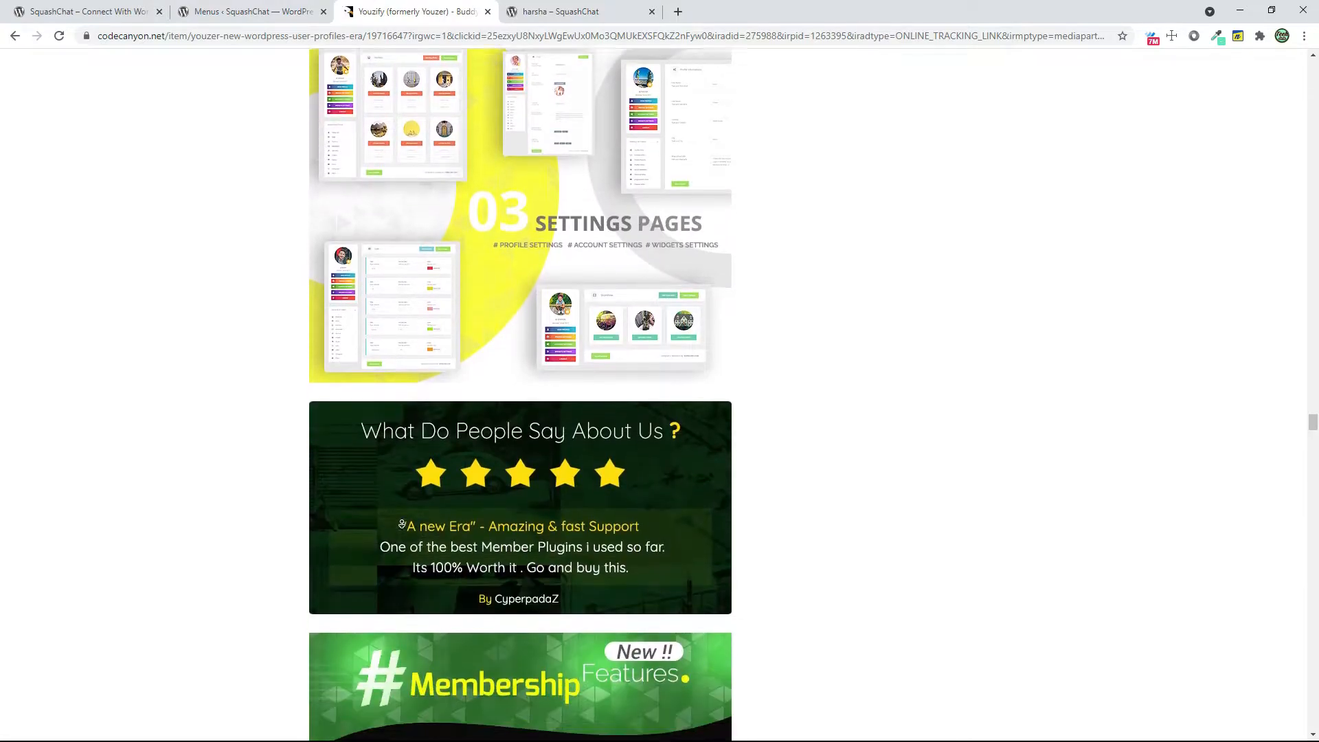
scroll(447, 468, "down", 4)
scroll(393, 316, "up", 4)
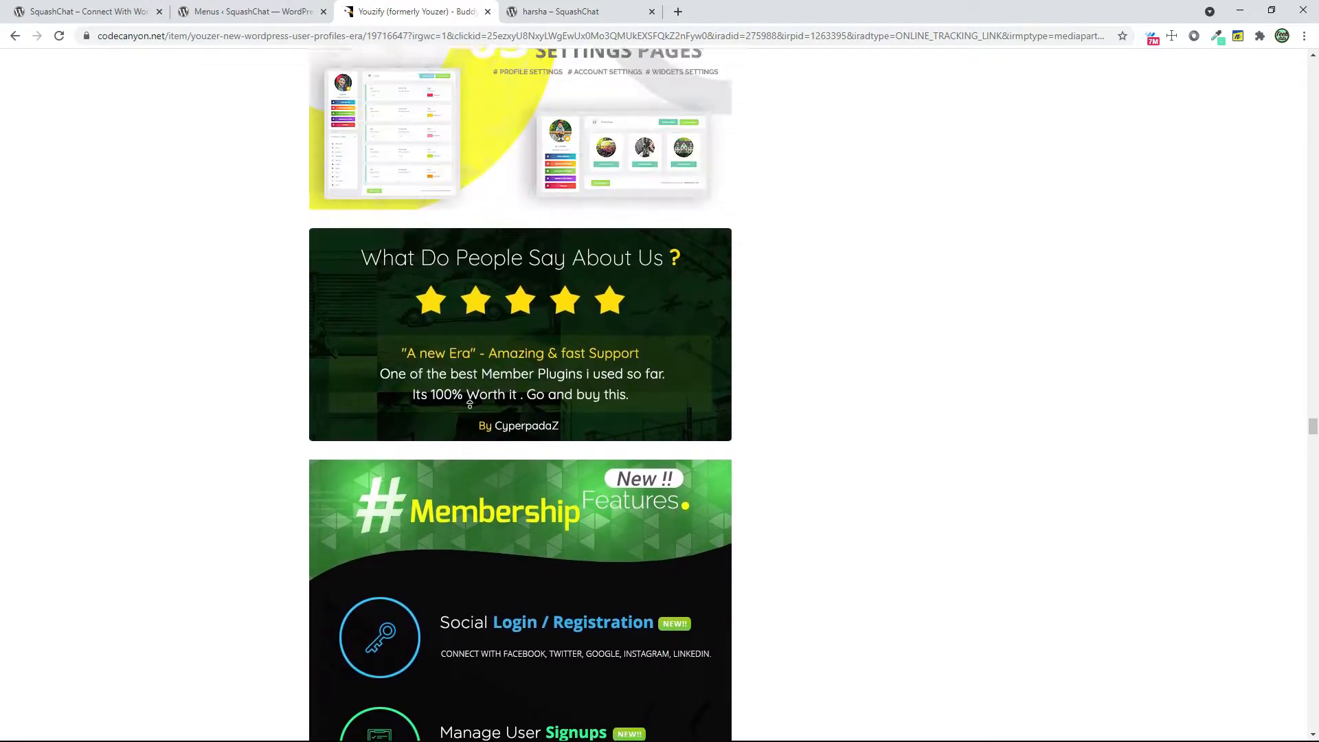
scroll(604, 364, "up", 3)
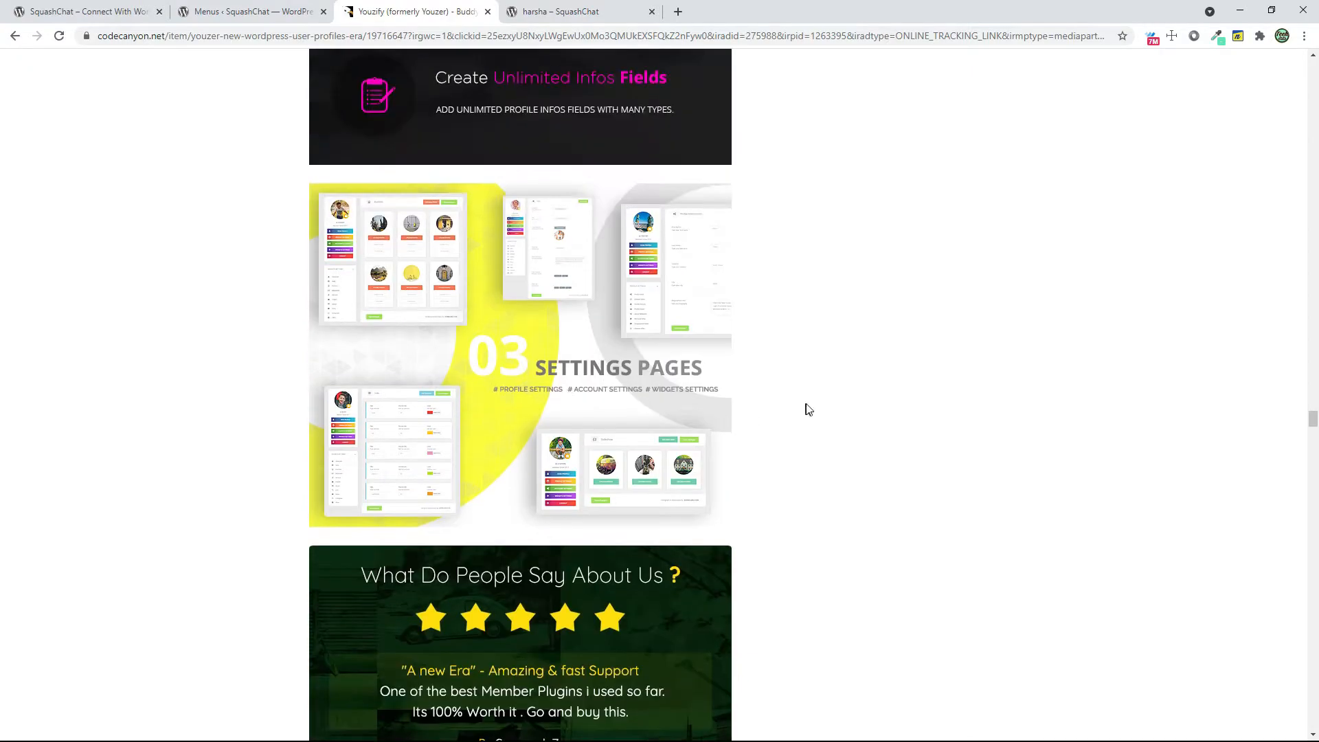
scroll(773, 512, "down", 10)
Examine the membership features, admin panel features and WordPress widgets described in the Youzify listing
middle_click(801, 552)
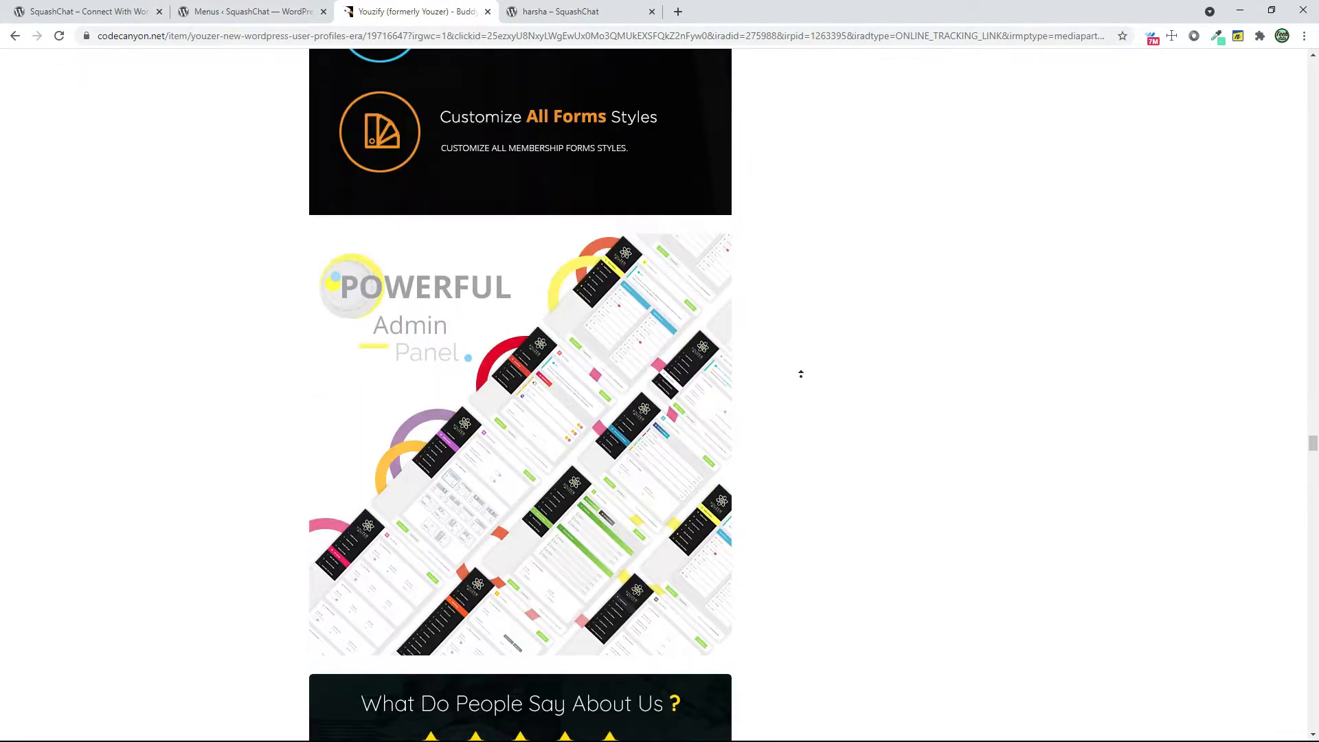
middle_click(802, 378)
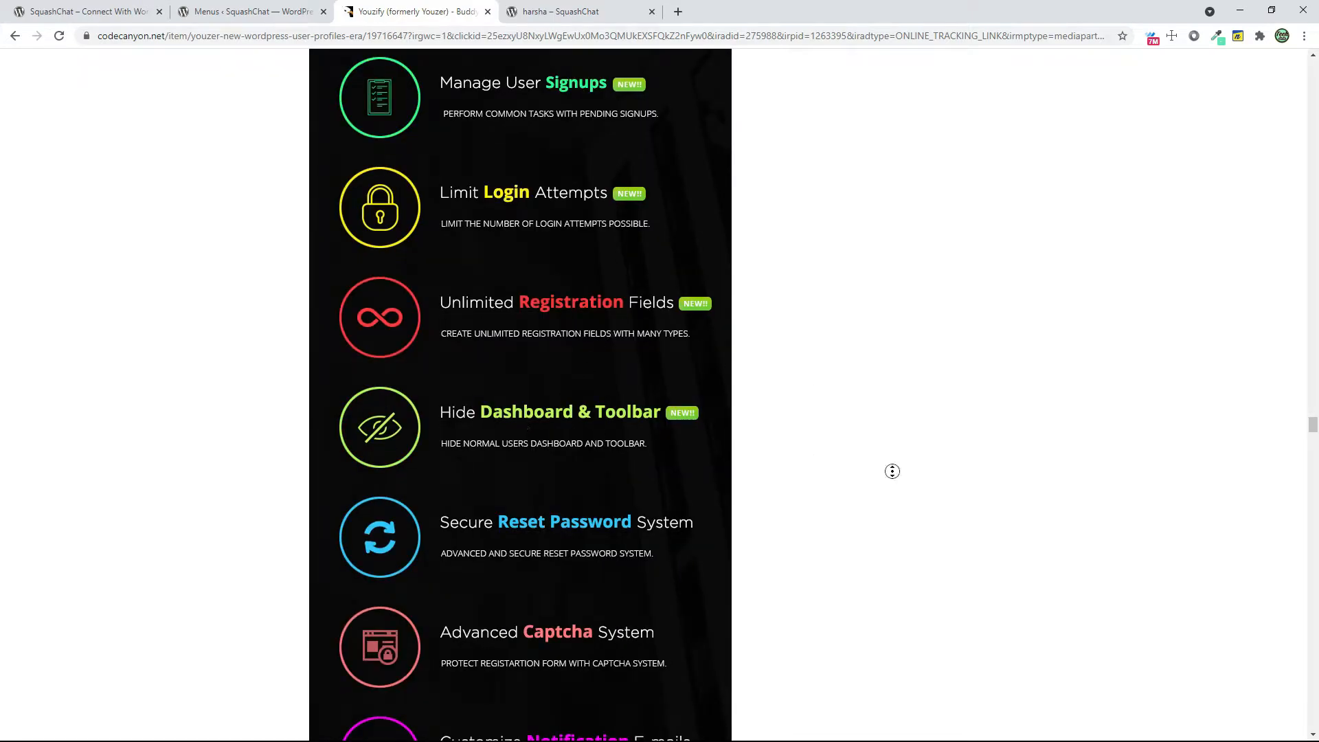
middle_click(870, 531)
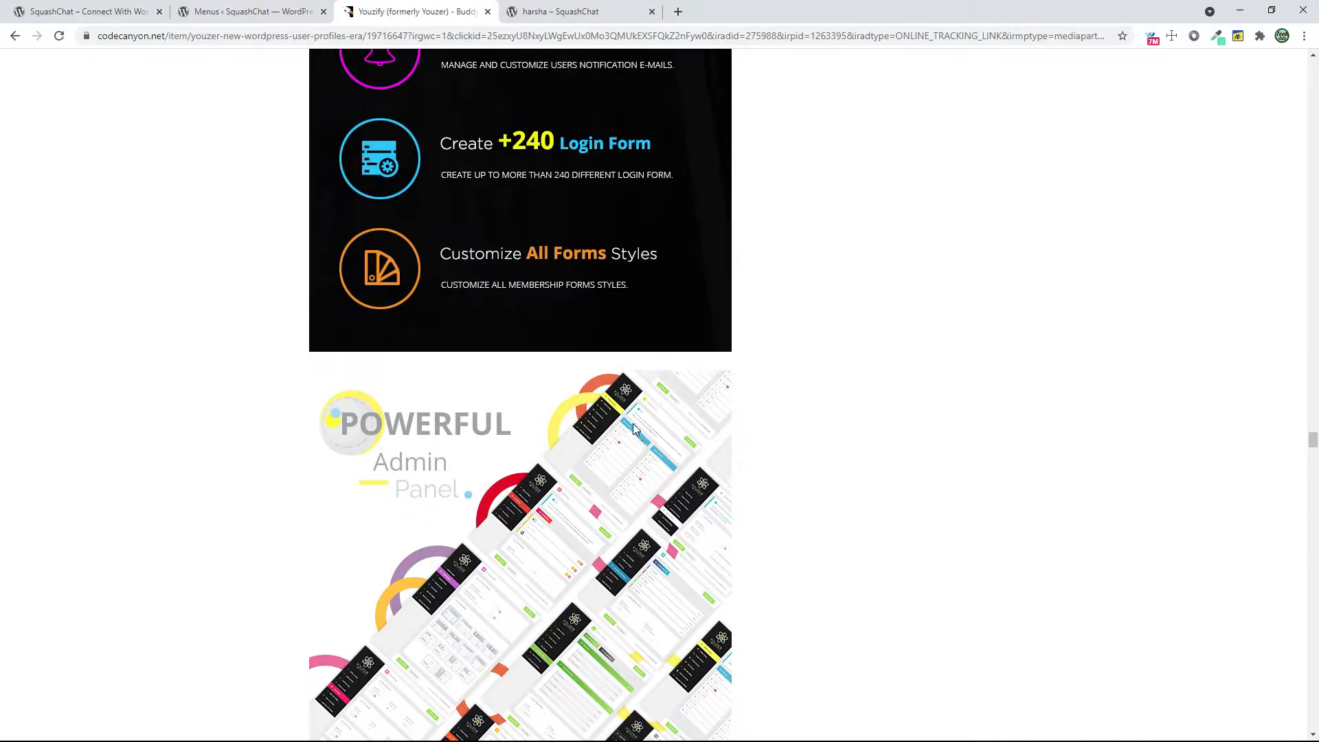
scroll(731, 450, "down", 9)
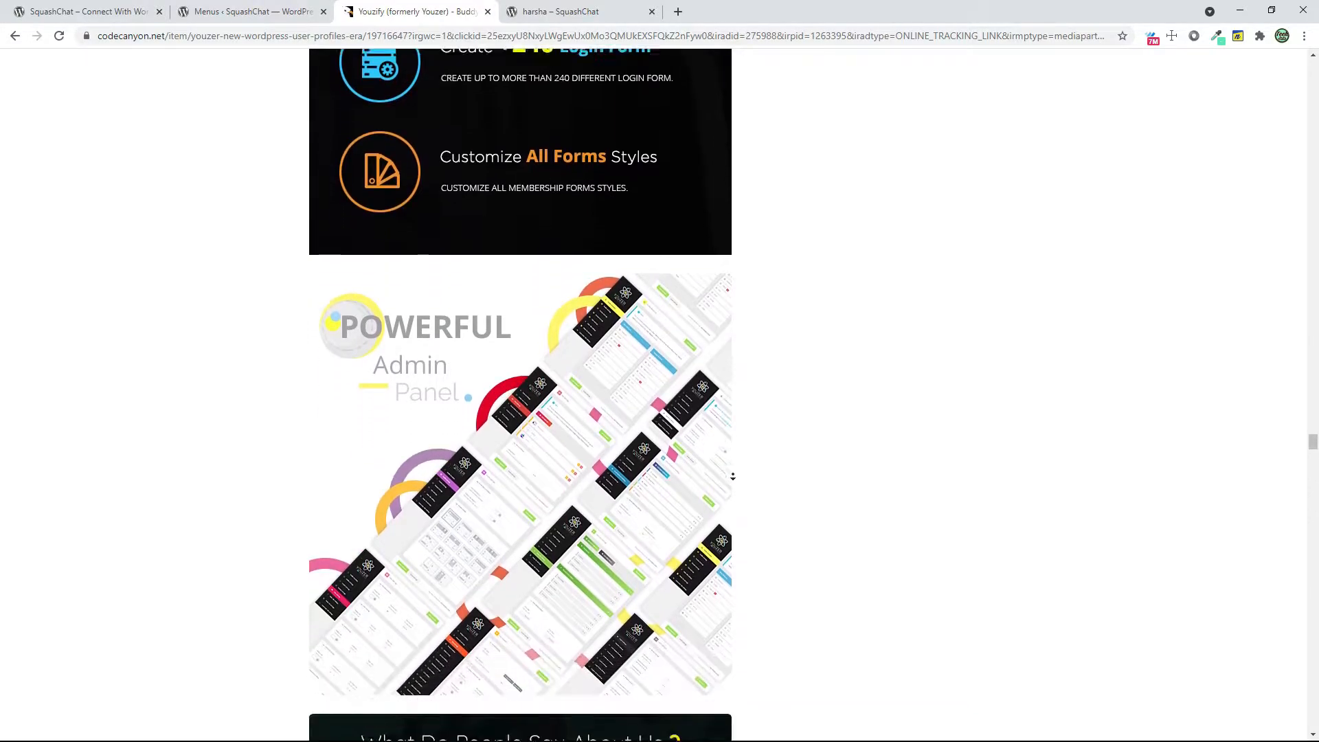
scroll(747, 477, "down", 20)
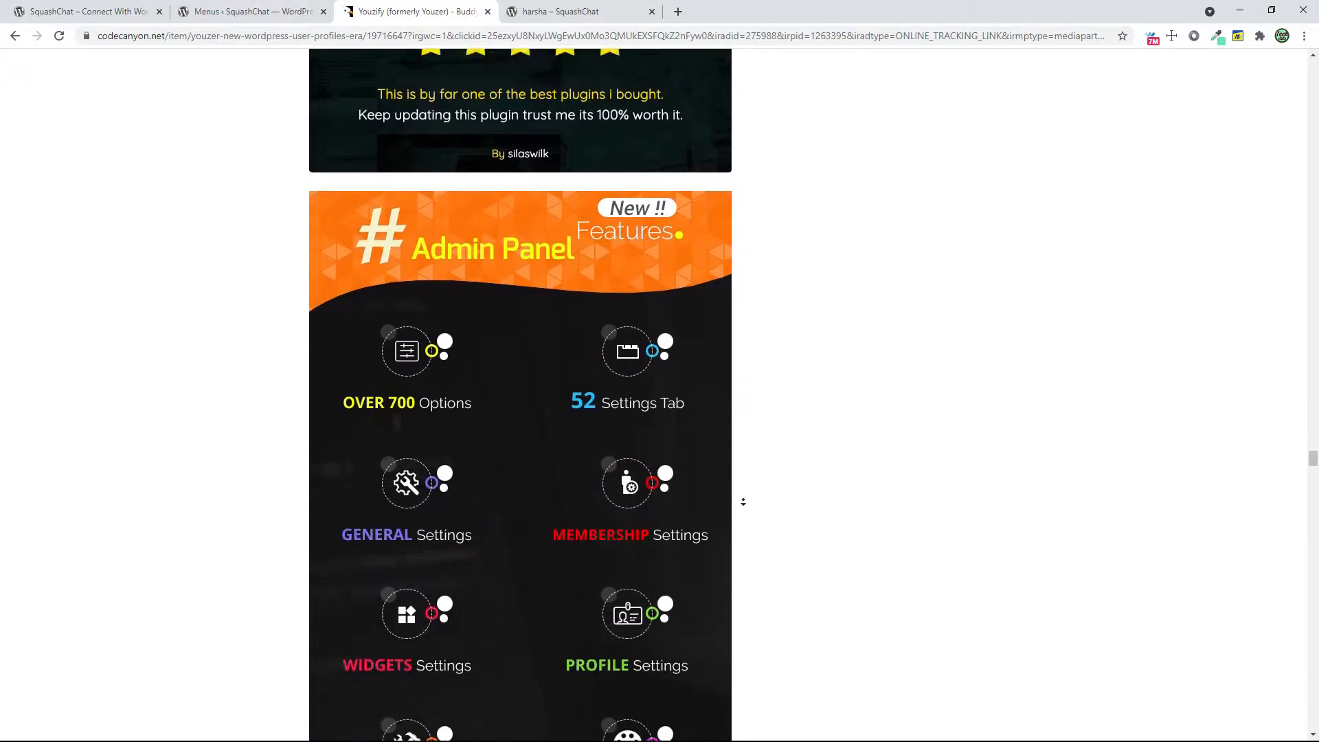
scroll(744, 503, "down", 6)
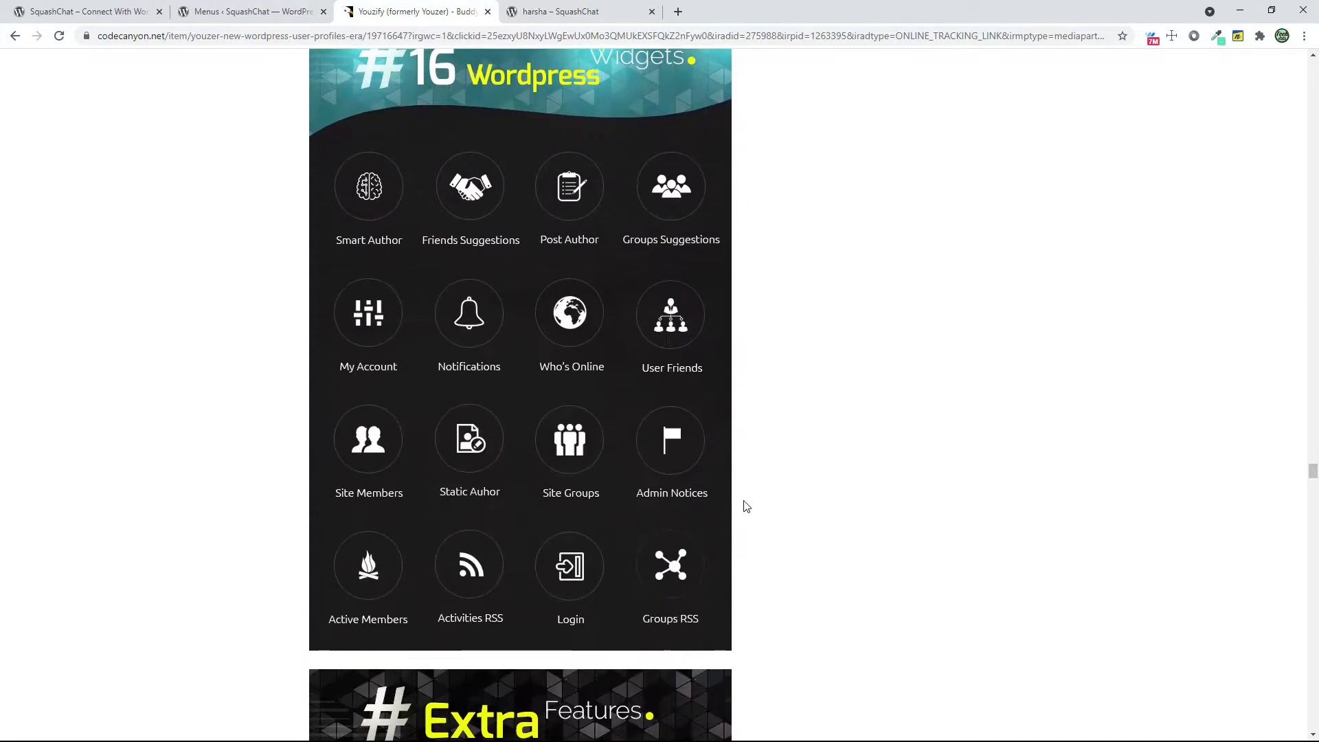
Return to the Youzify Wall Settings and review the posting form, filters, embeds, posts buttons and activity attachments options
left_click(16, 36)
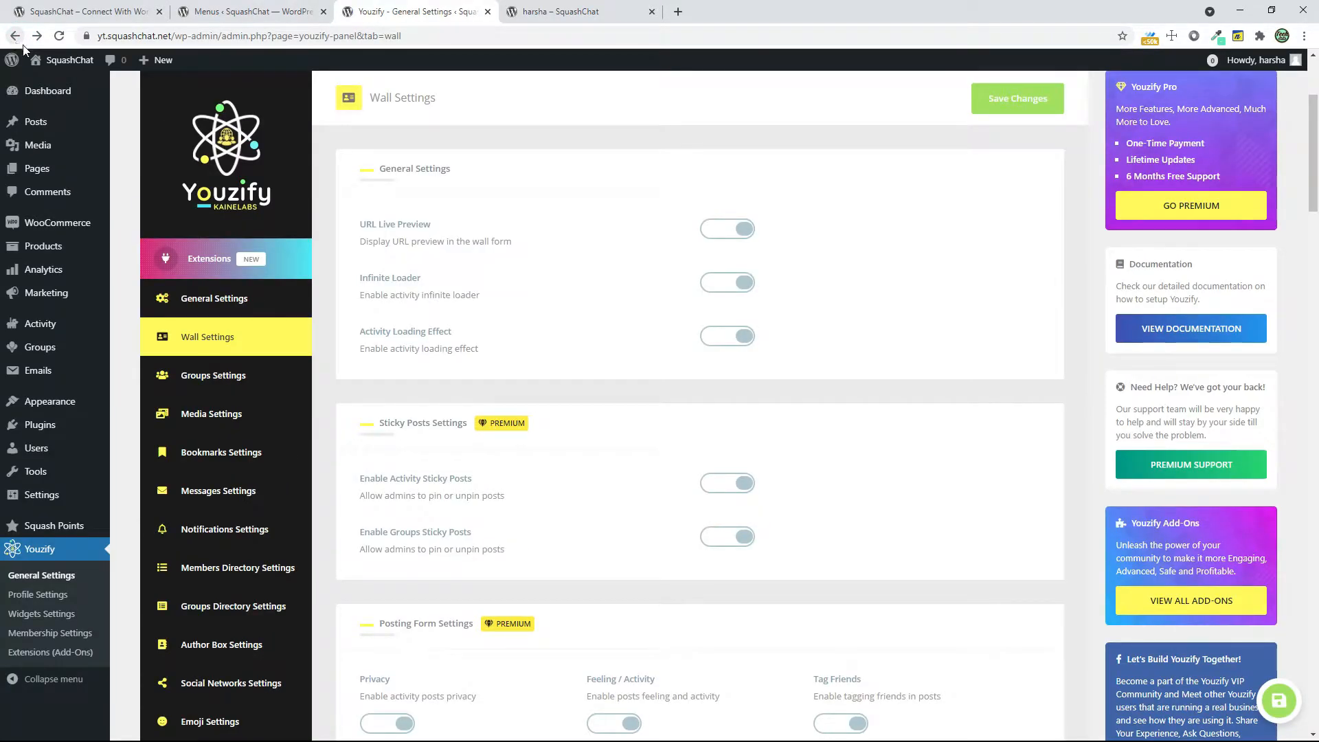
scroll(520, 283, "down", 4)
scroll(520, 283, "down", 1)
left_click(850, 381)
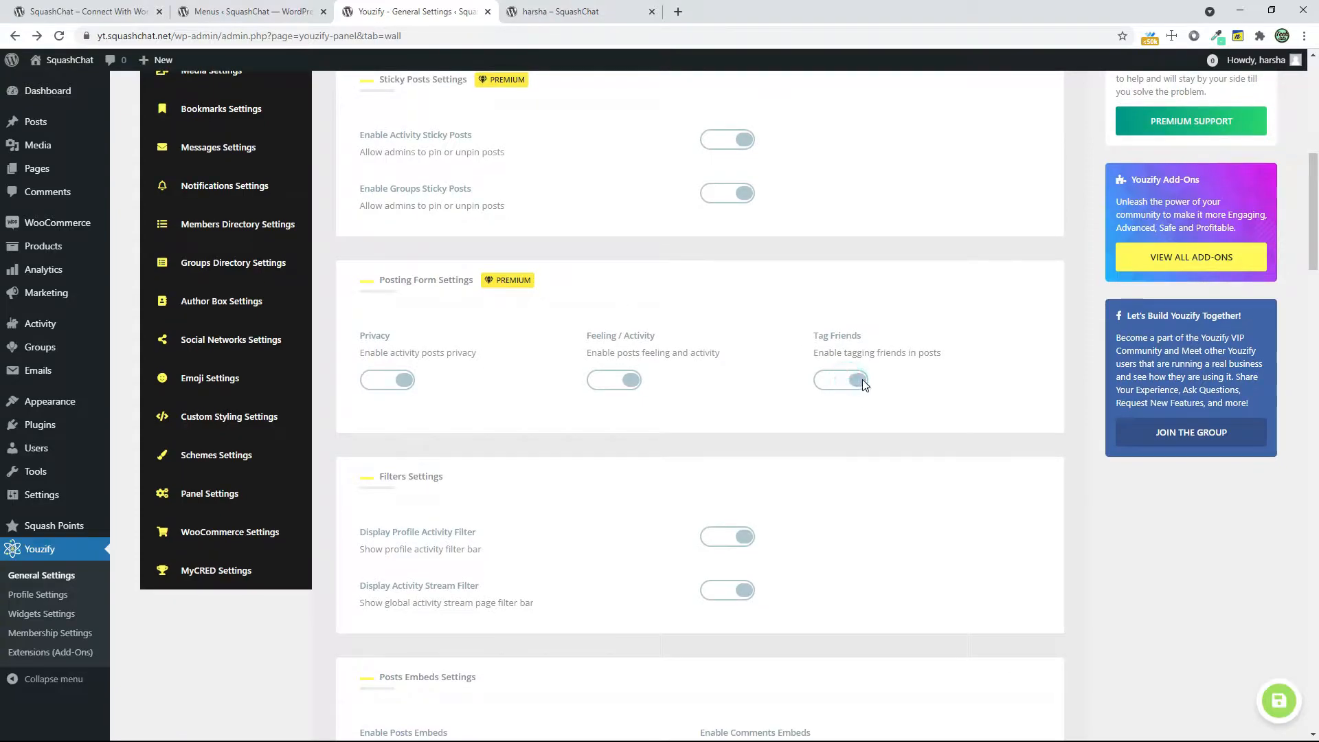
left_click(502, 279)
triple_click(502, 280)
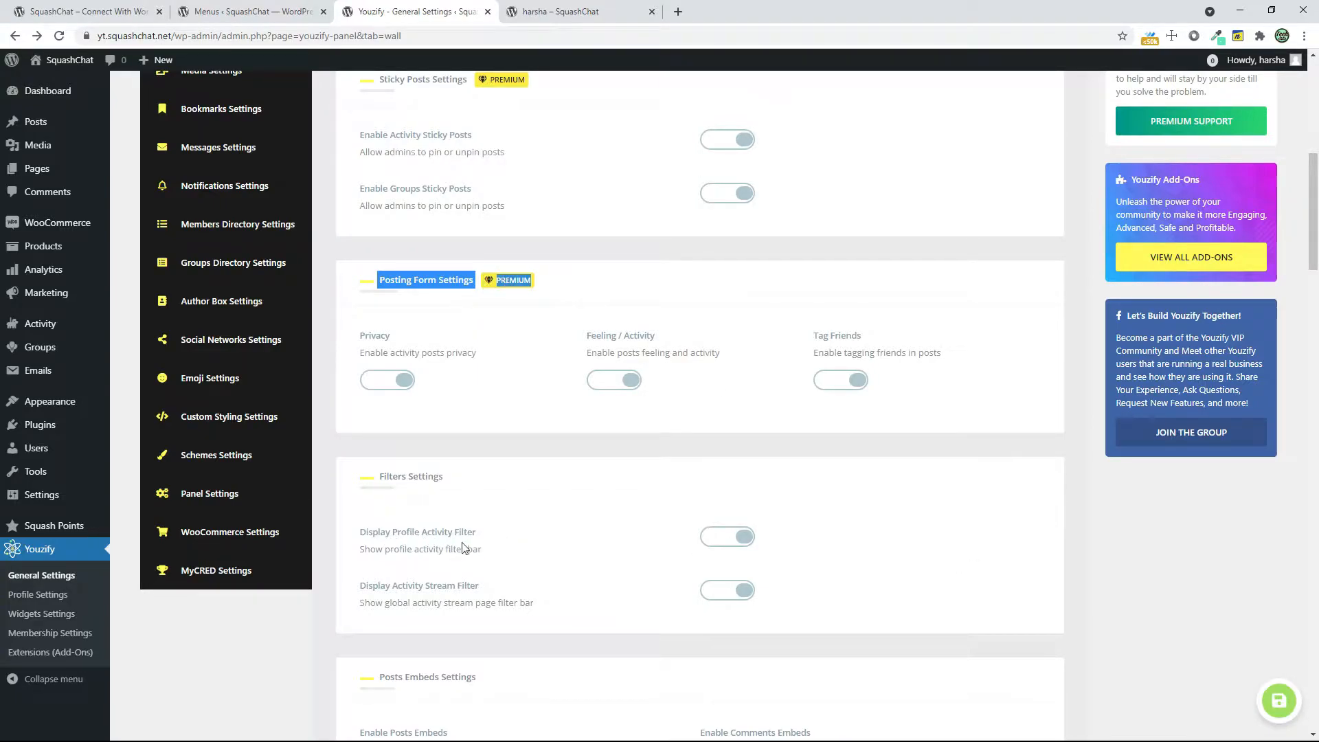
scroll(860, 548, "down", 2)
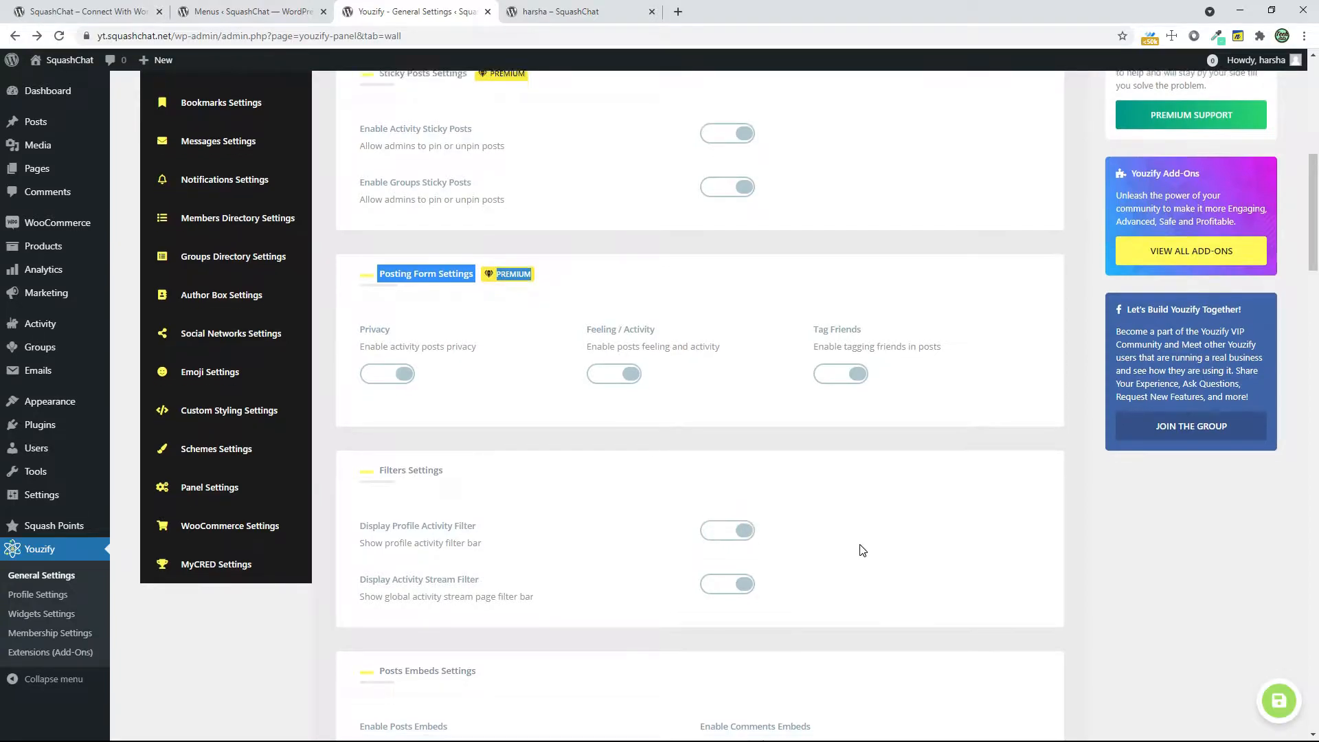
scroll(862, 549, "down", 7)
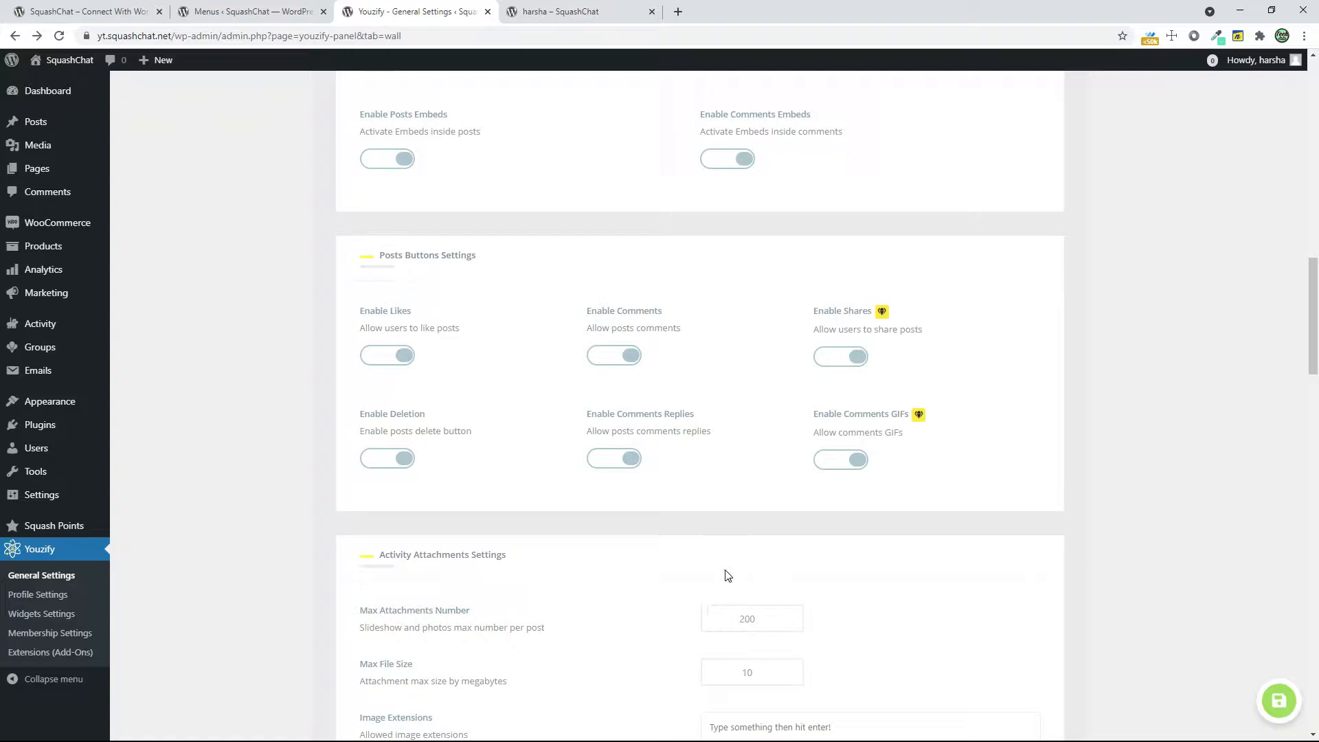
scroll(727, 574, "down", 3)
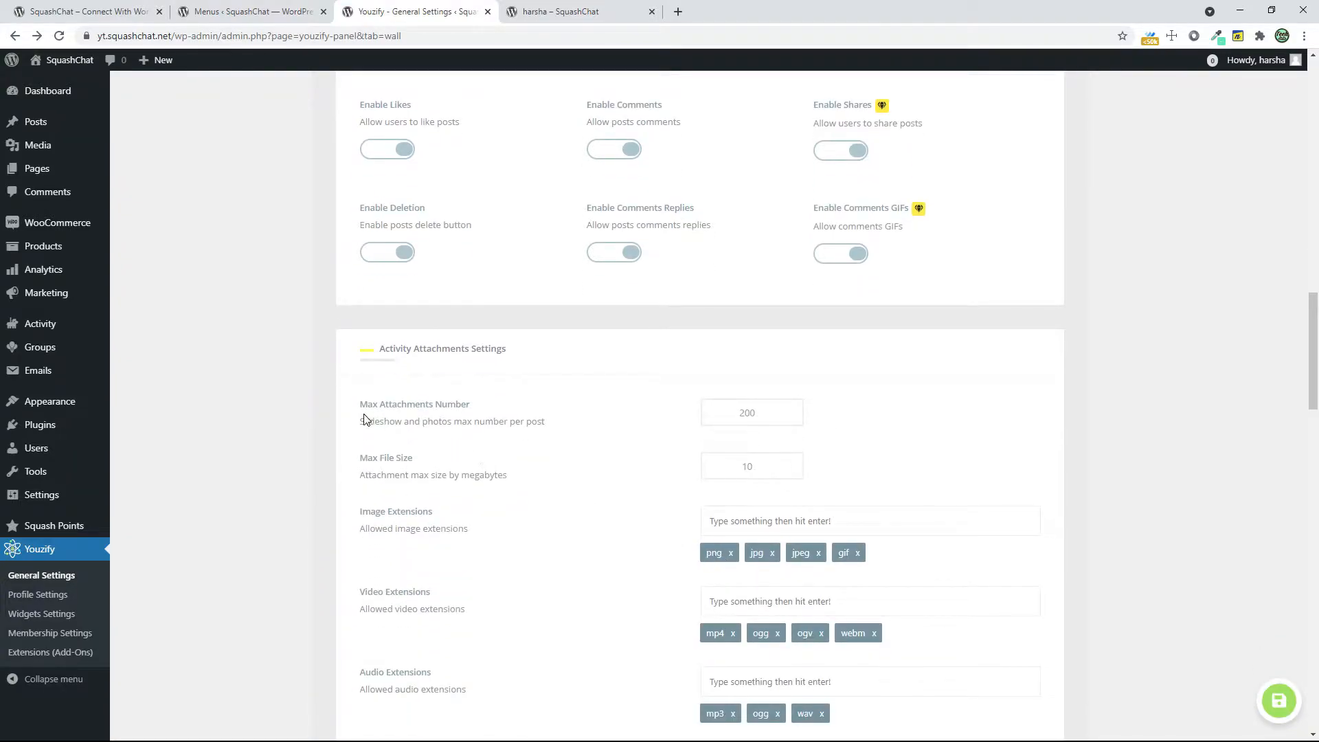
Check the posting form on the Activity page of the member profile
left_click(570, 11)
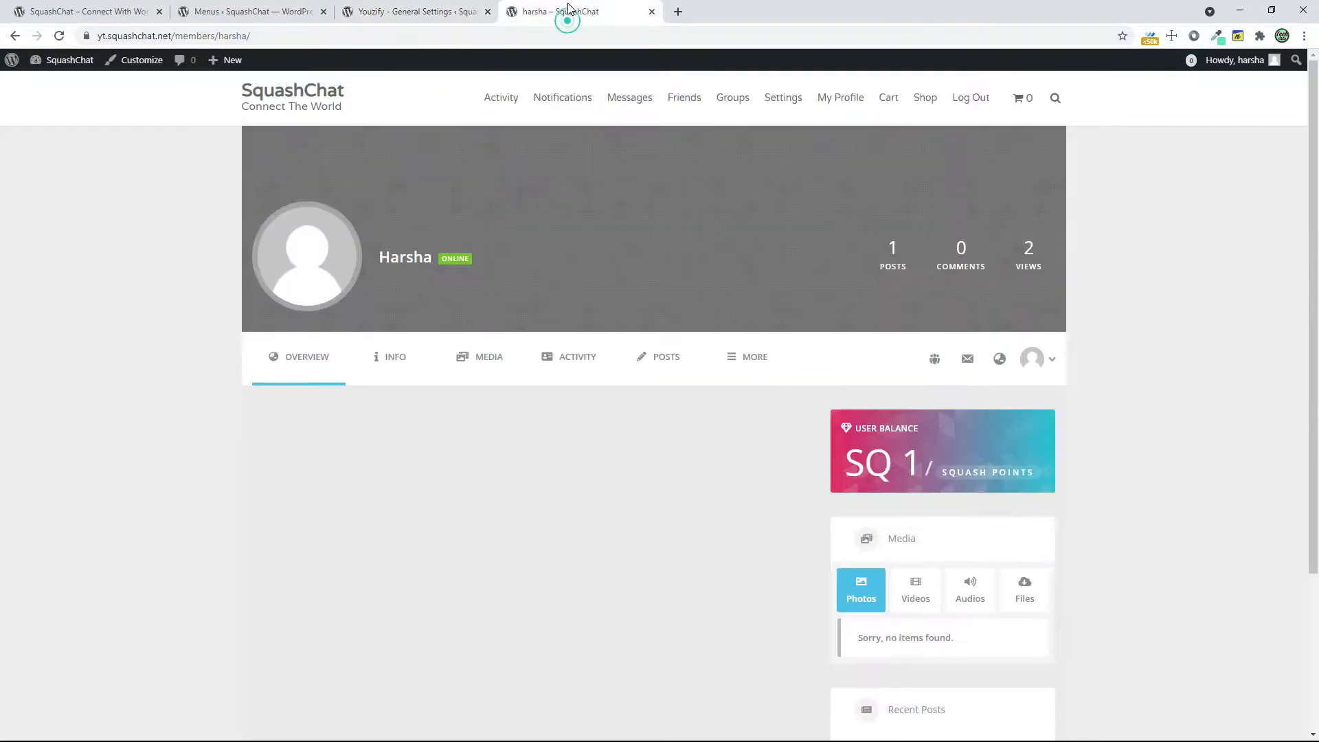
left_click(485, 99)
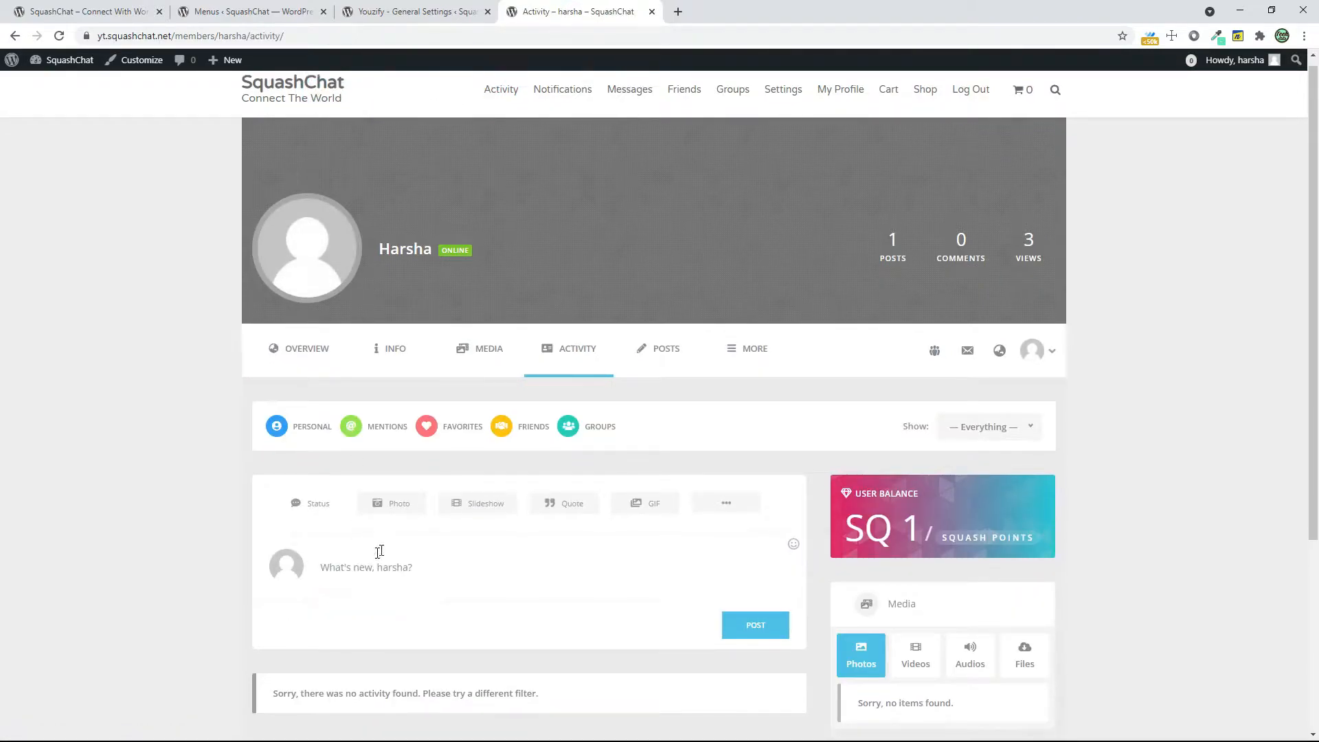
scroll(391, 536, "down", 1)
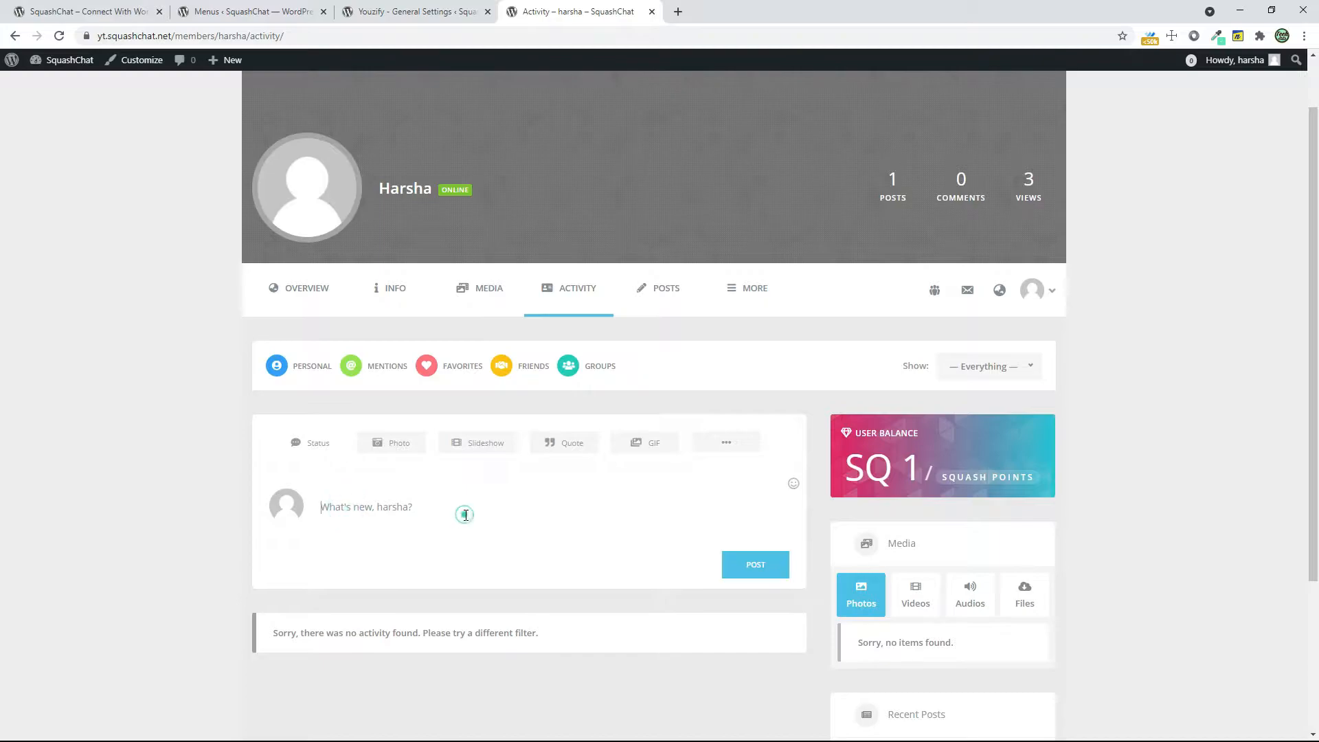
Set the activity attachments' Max Attachments Number to 2000 and Max File Size to 64 MB in the Wall Settings
left_click(443, 12)
left_click(769, 413)
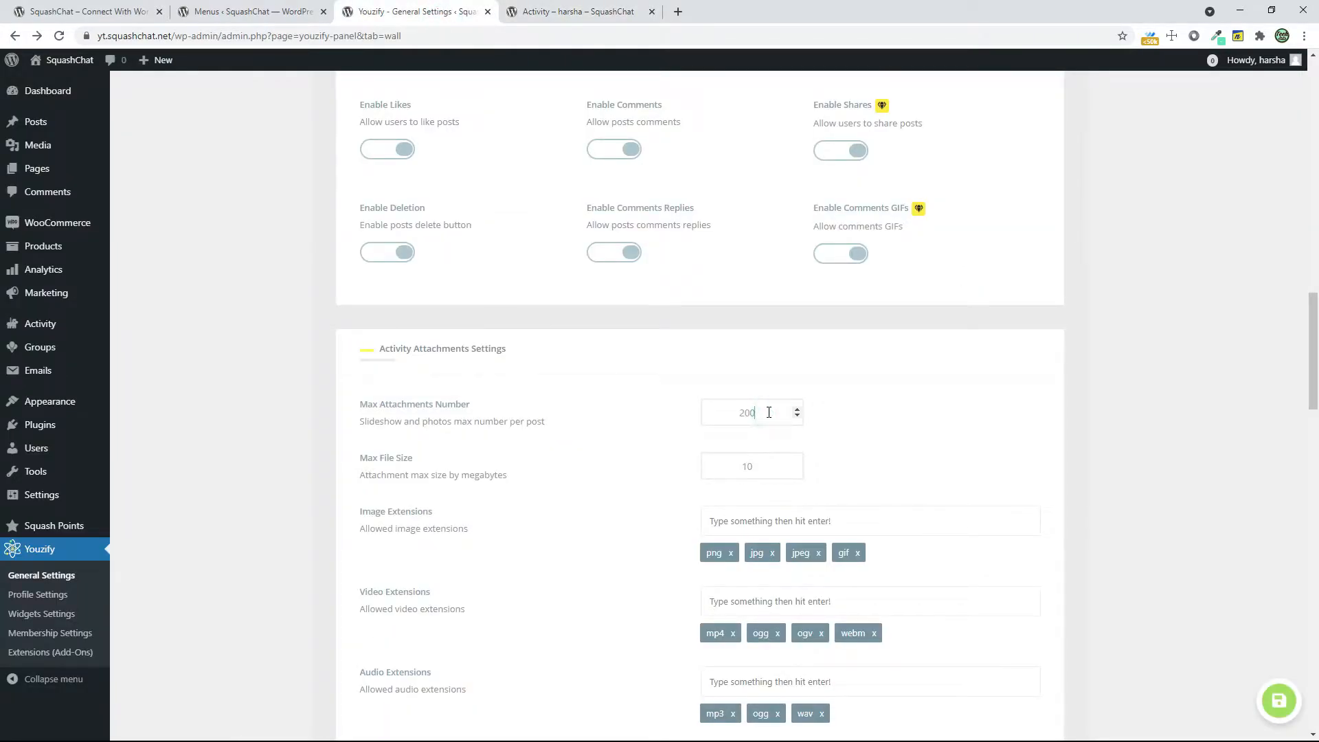
left_click(761, 471)
left_click_drag(383, 457, 422, 471)
left_click(751, 470)
double_click(739, 469)
Review the allowed file extensions, comments attachments, activity moderation and posts per page options in the Wall Settings
scroll(751, 514, "down", 4)
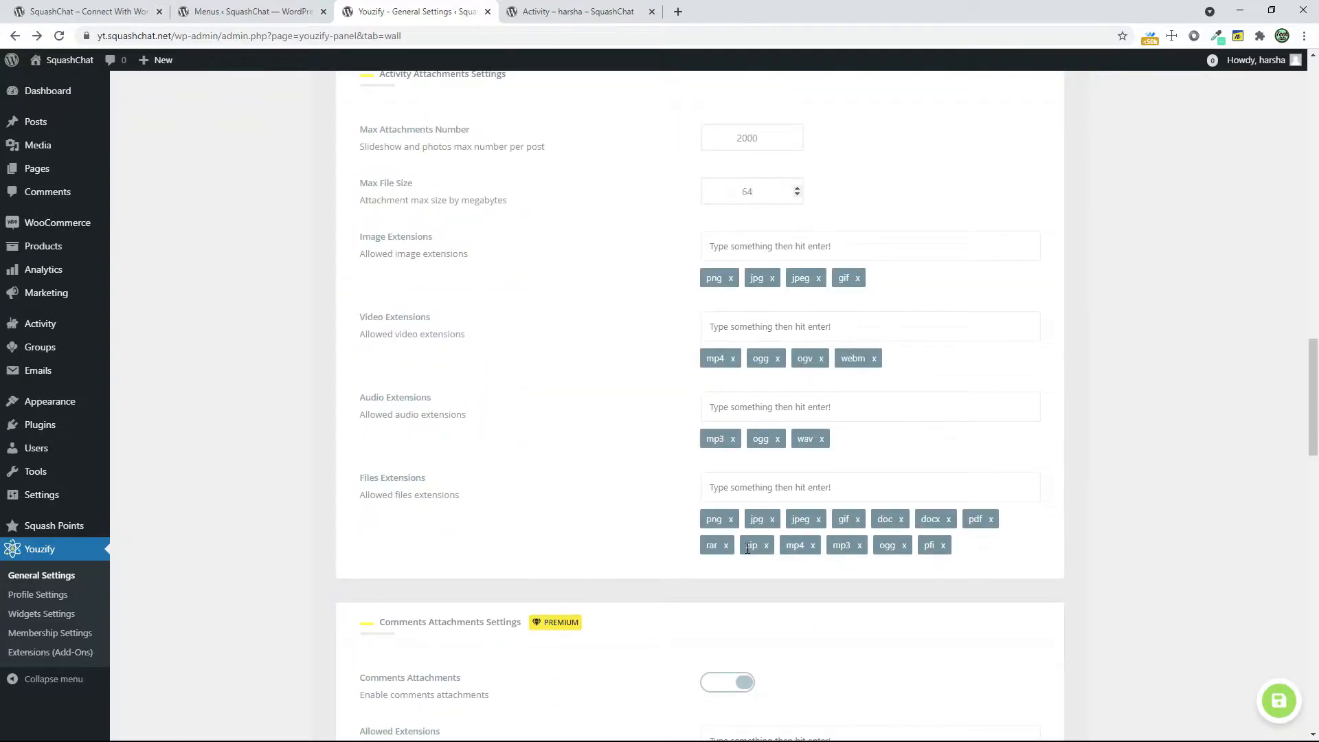
scroll(754, 558, "down", 2)
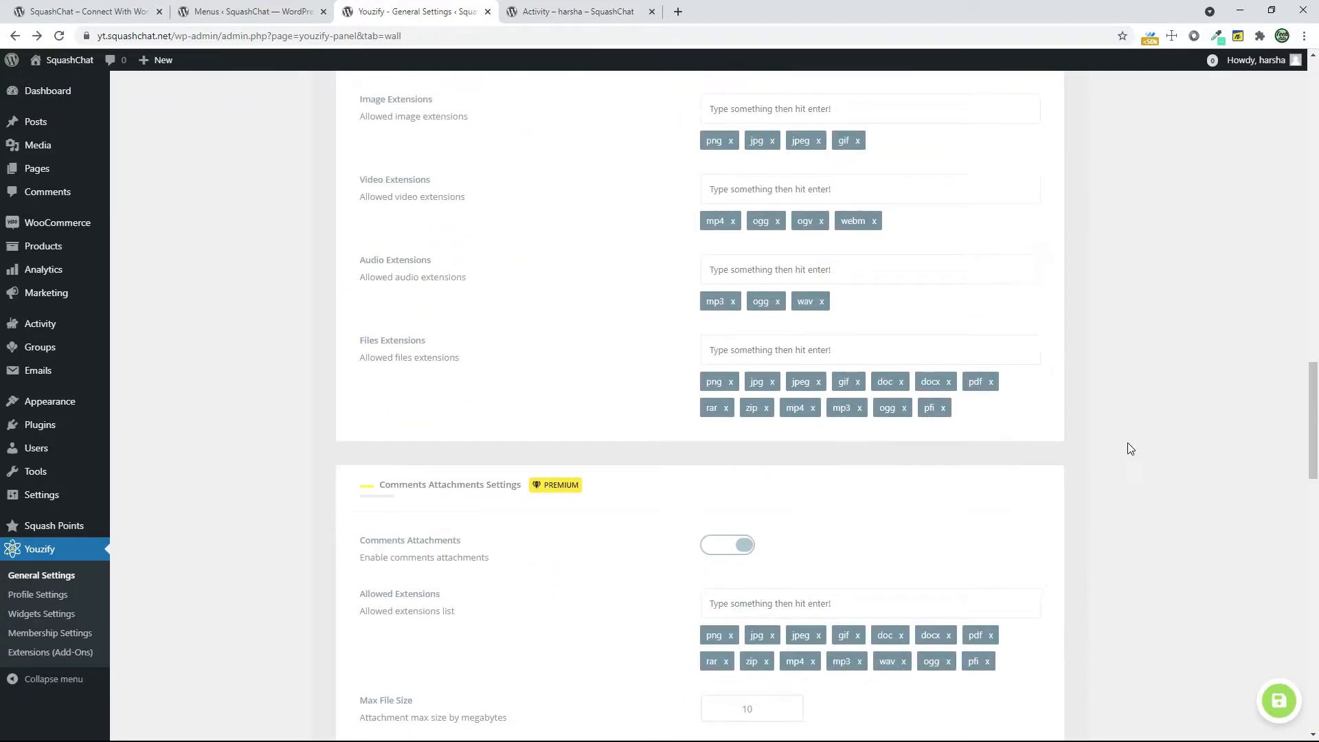
scroll(1133, 449, "down", 4)
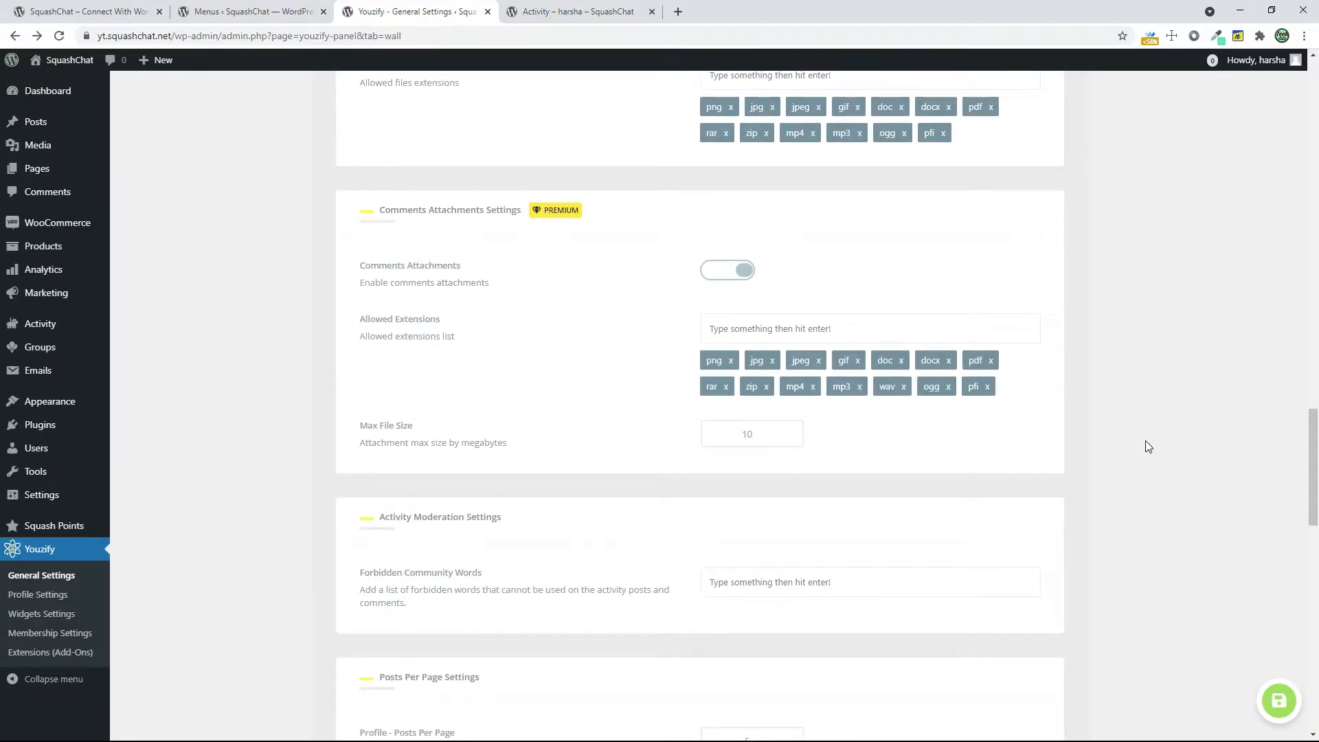
scroll(1145, 446, "down", 2)
scroll(797, 462, "up", 6)
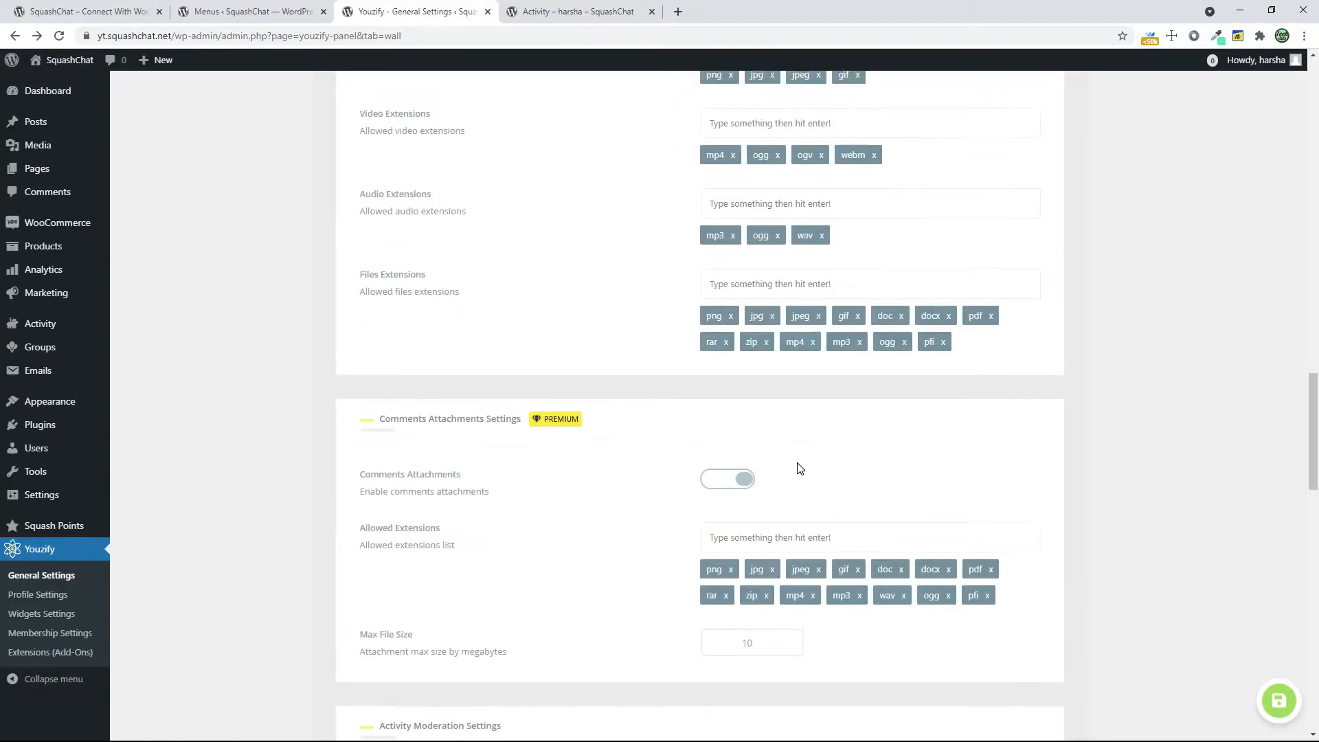
Set the profile wall to 6 posts per page and save the Wall Settings
scroll(1255, 459, "down", 9)
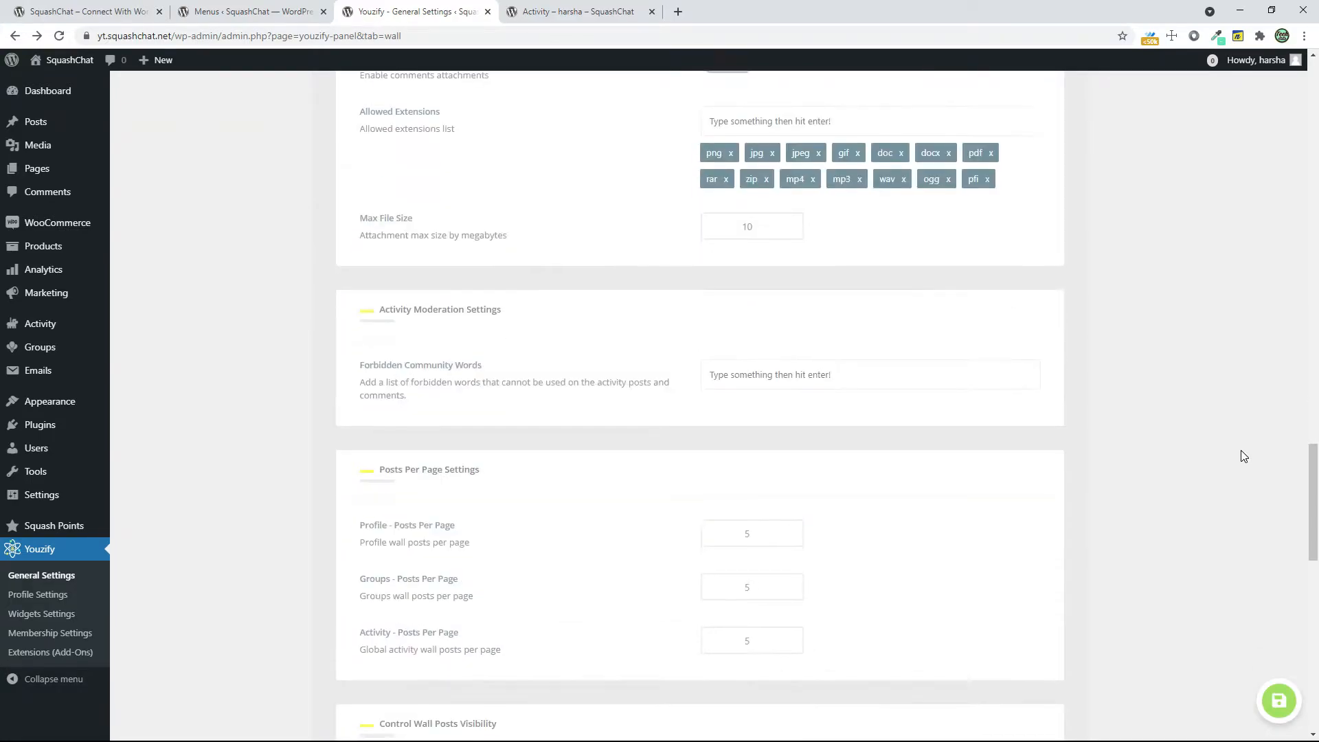
scroll(1243, 456, "down", 2)
left_click_drag(767, 397, 677, 398)
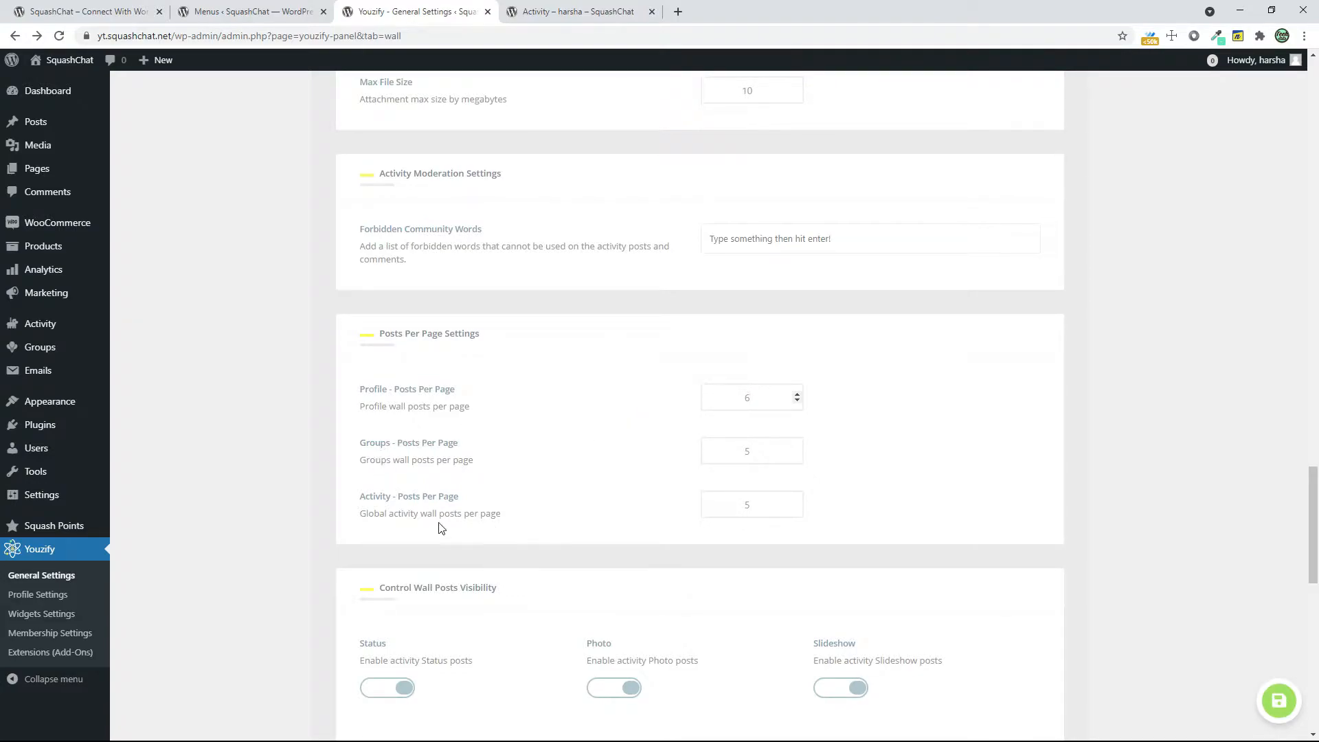
scroll(766, 492, "down", 8)
scroll(847, 438, "down", 4)
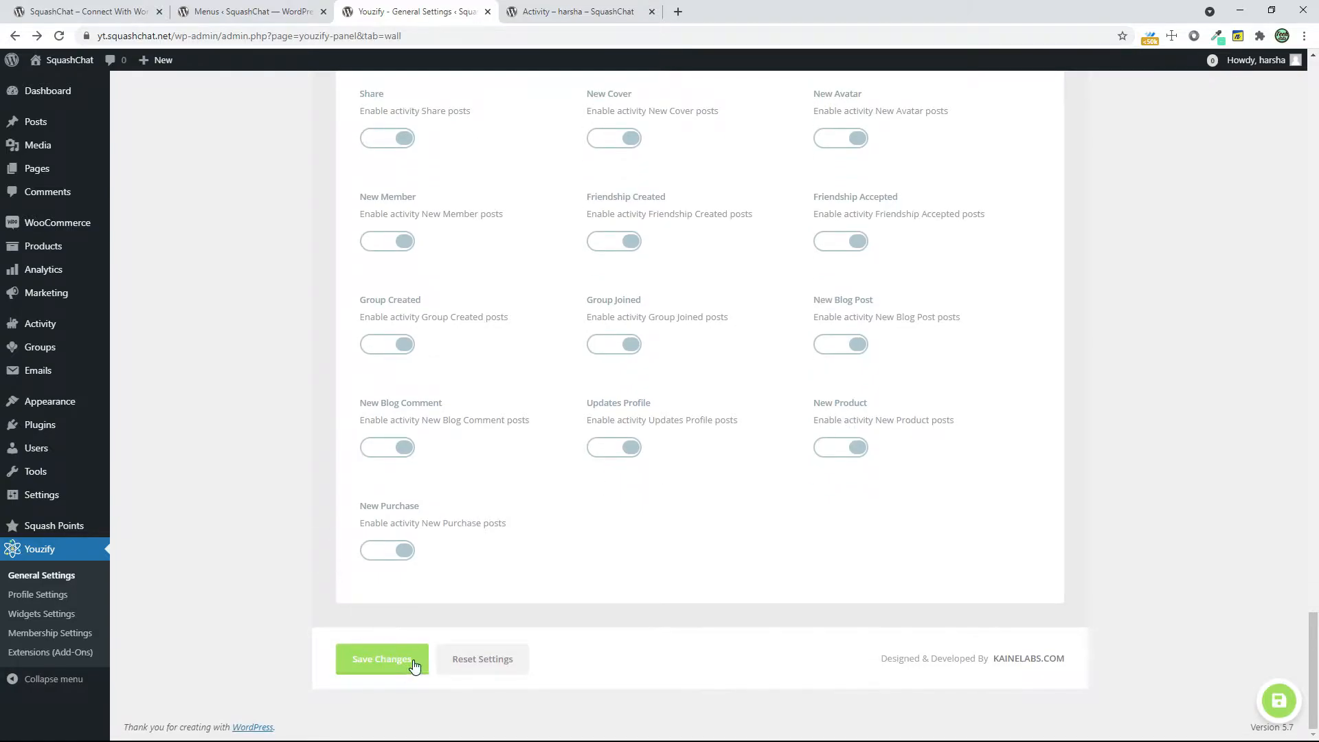
left_click(383, 659)
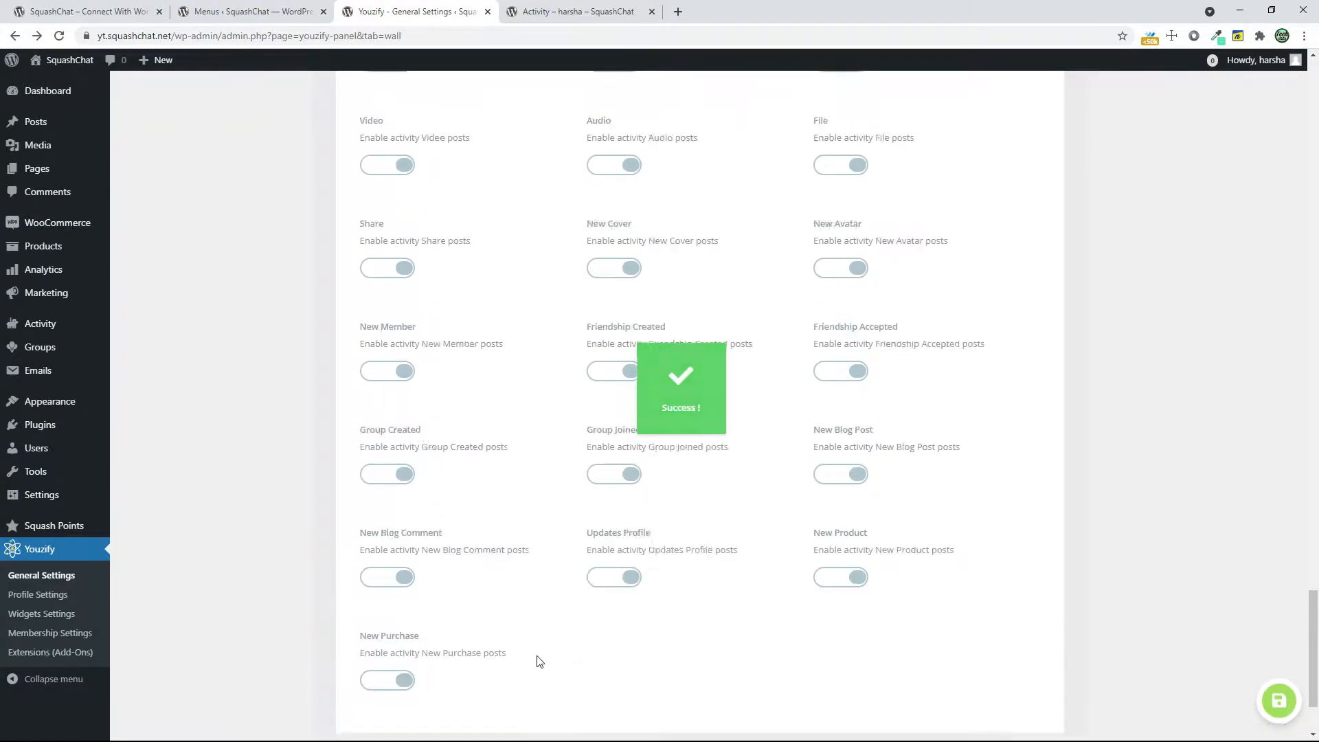
Disable the New Purchase activity posts in the wall posts visibility options and save the changes
scroll(529, 618, "down", 15)
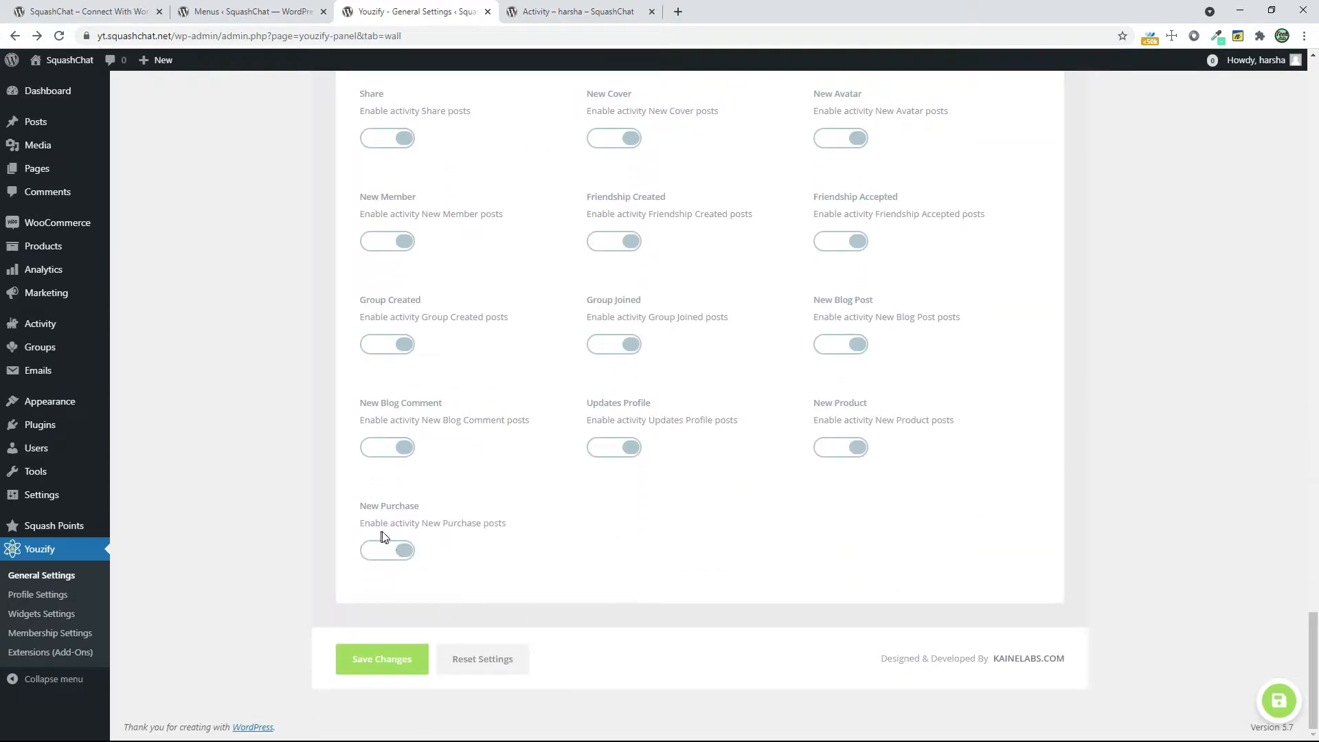
left_click(385, 551)
left_click(382, 659)
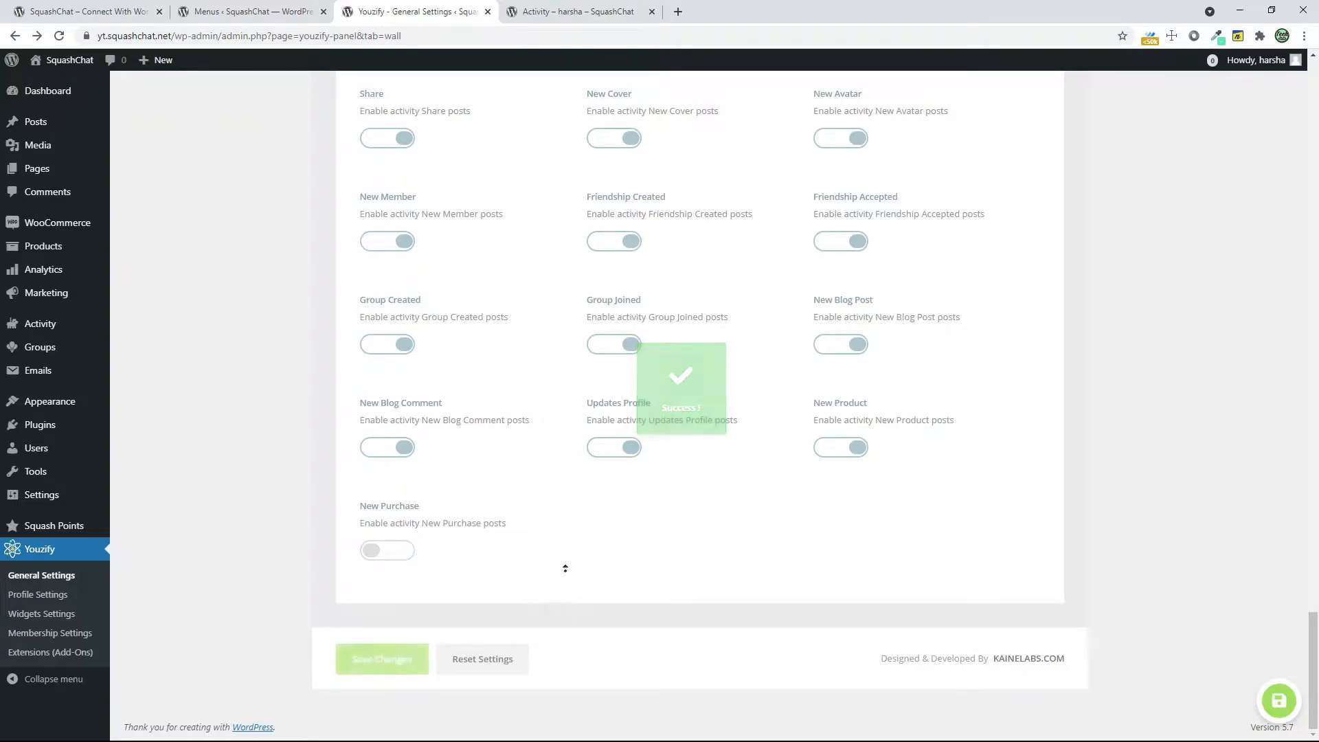
Open Youzify's Groups Settings and set the group avatar format to the rounded square
scroll(526, 229, "up", 3)
scroll(525, 229, "up", 20)
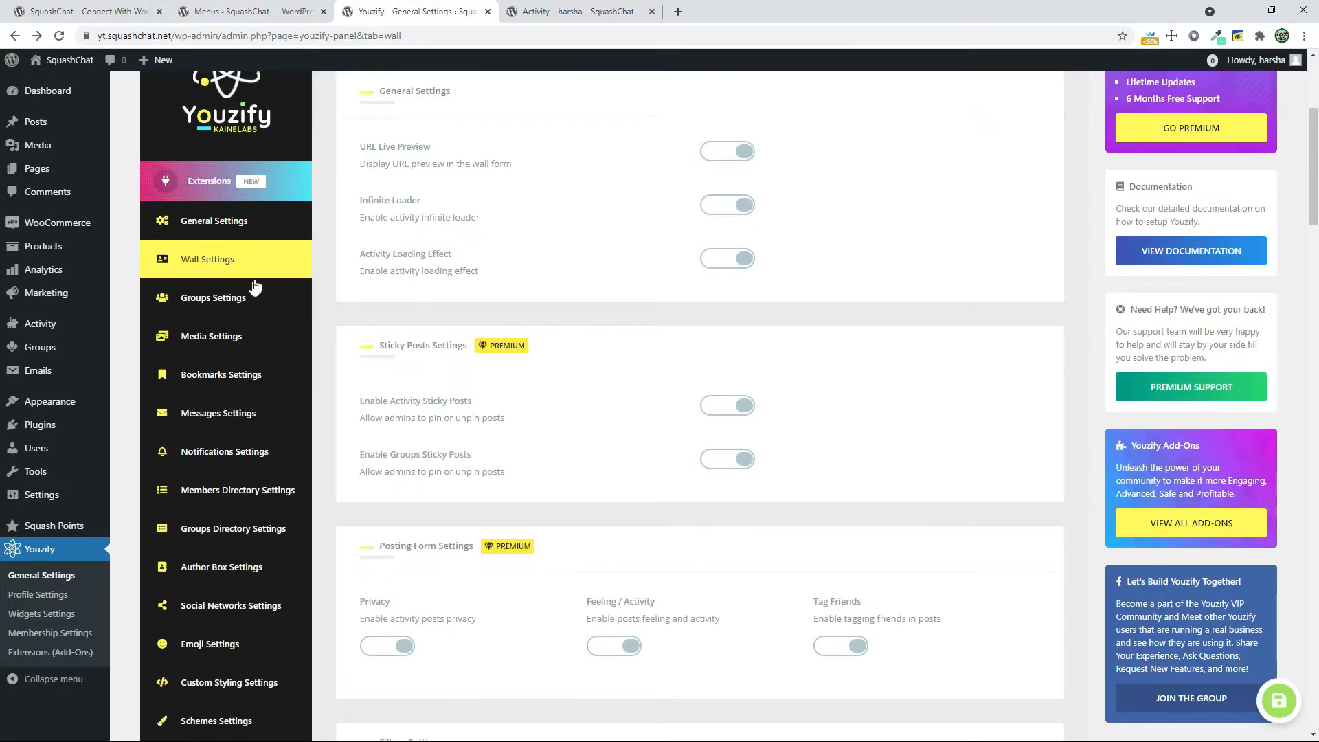
left_click(254, 289)
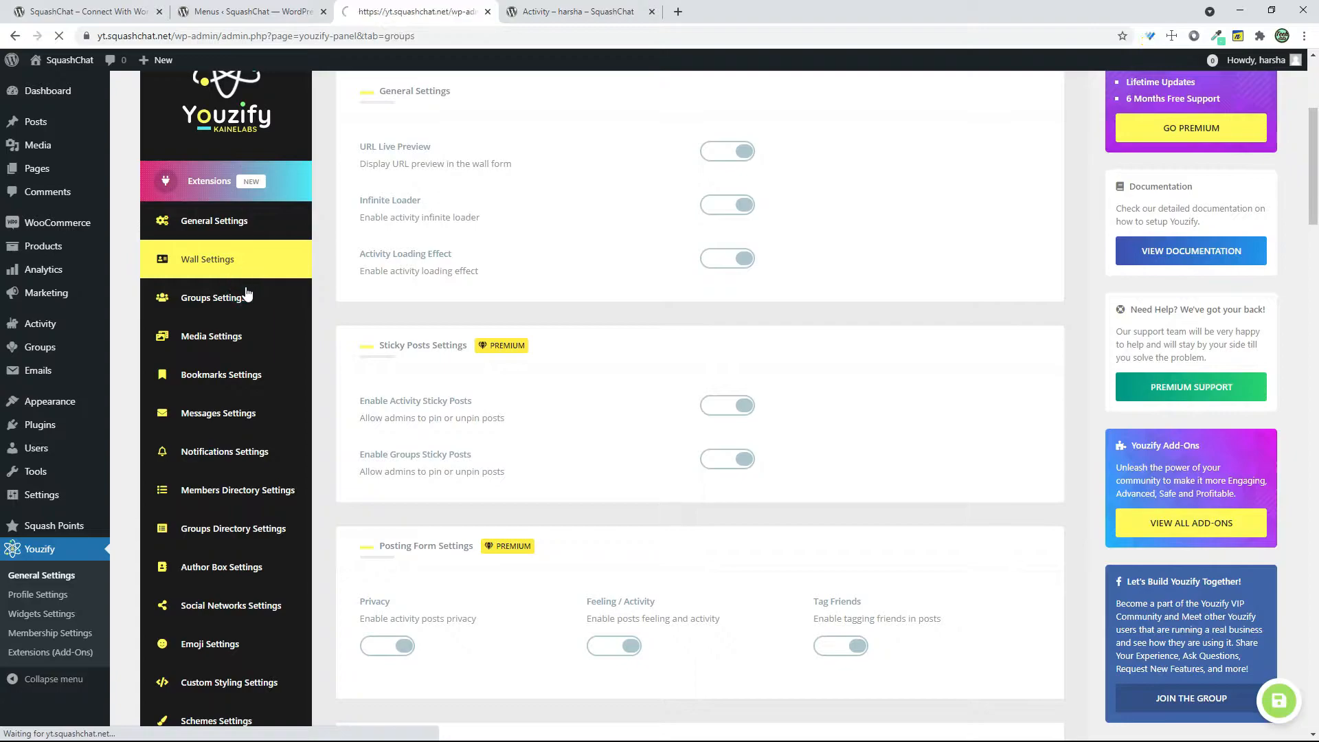
scroll(812, 332, "down", 2)
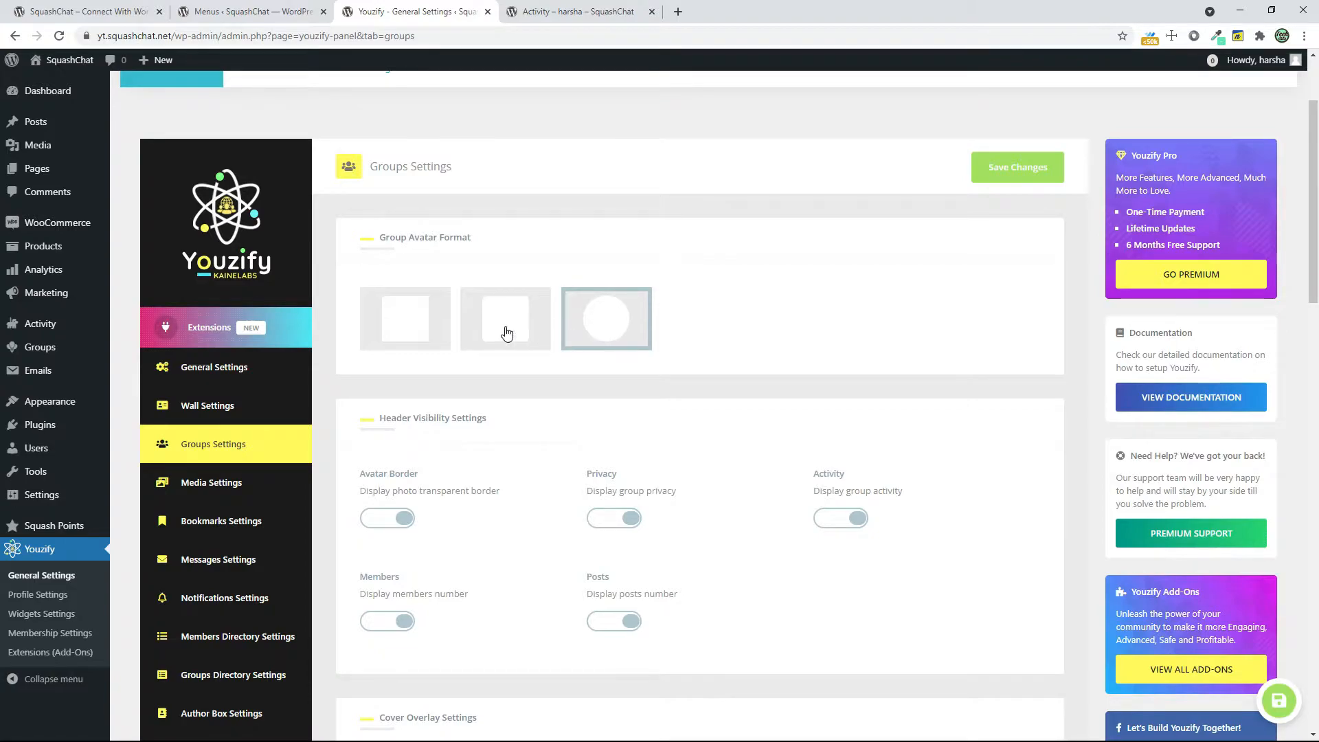
left_click(417, 327)
left_click(550, 10)
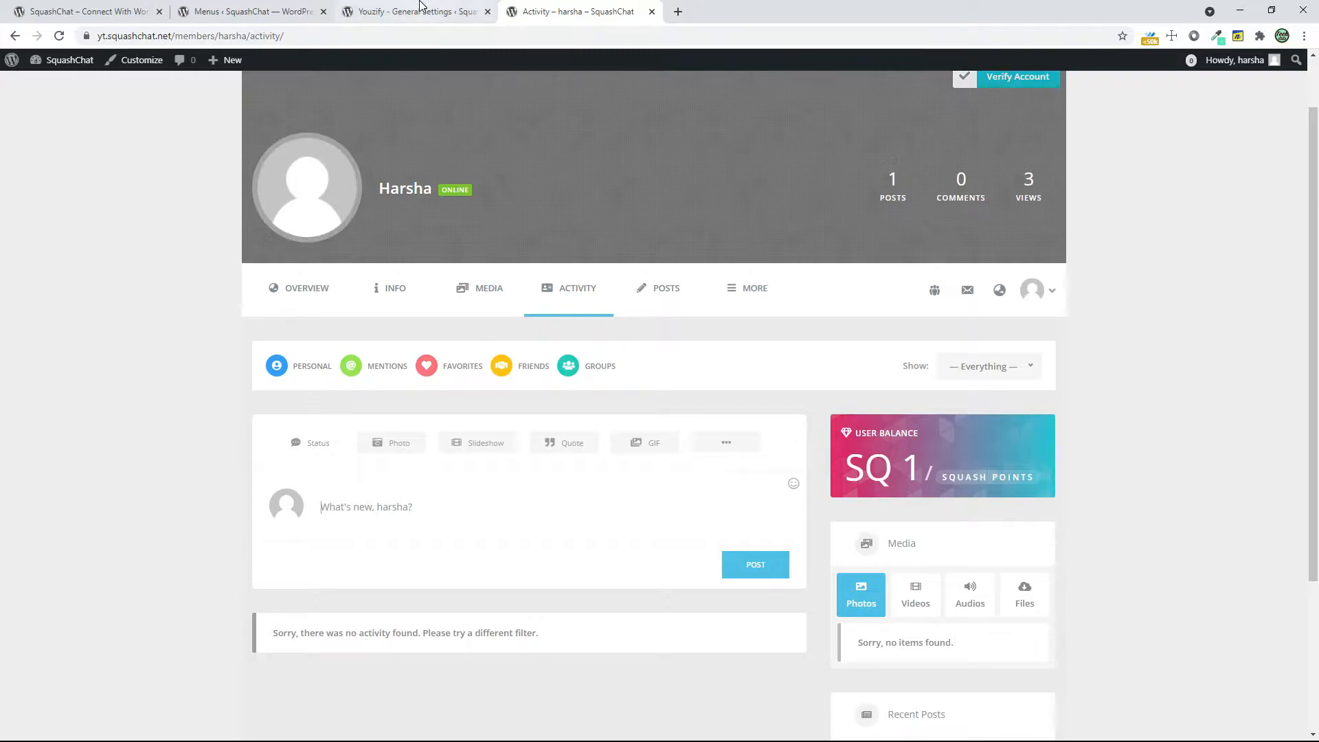
left_click(400, 8)
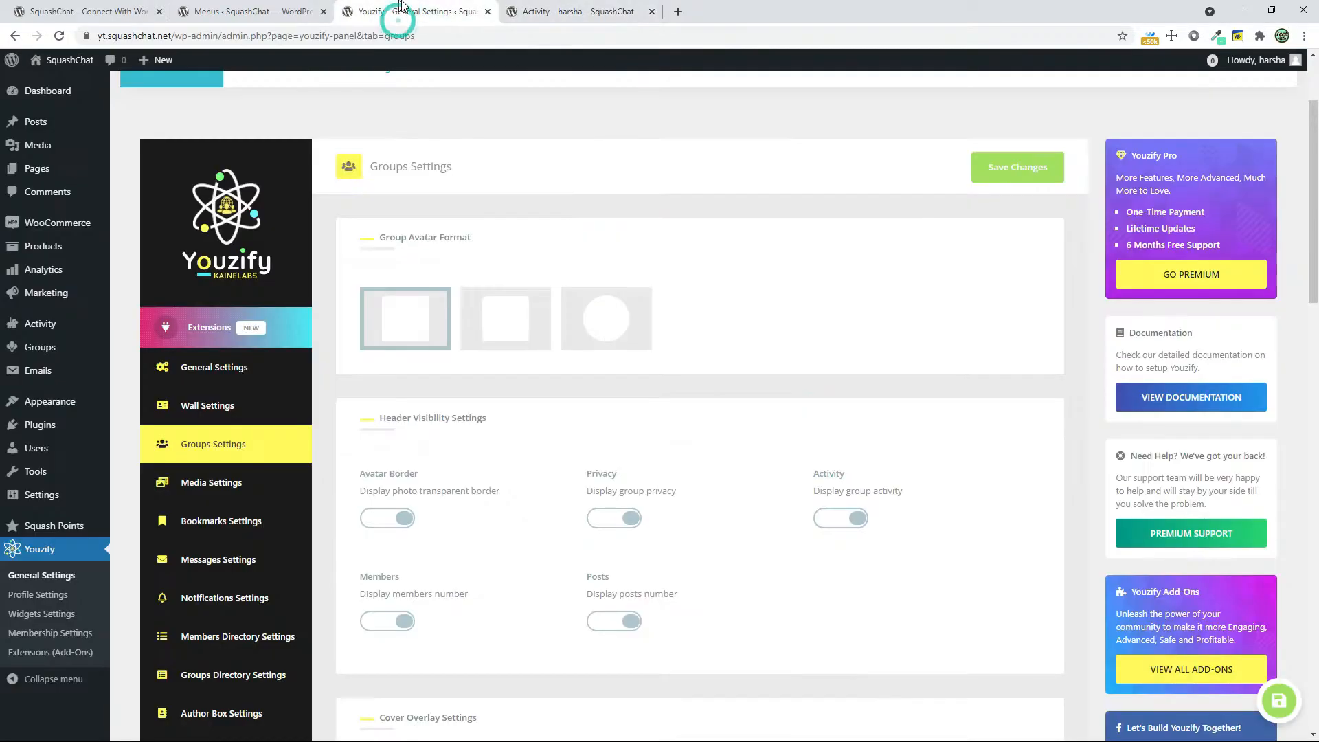
left_click(500, 339)
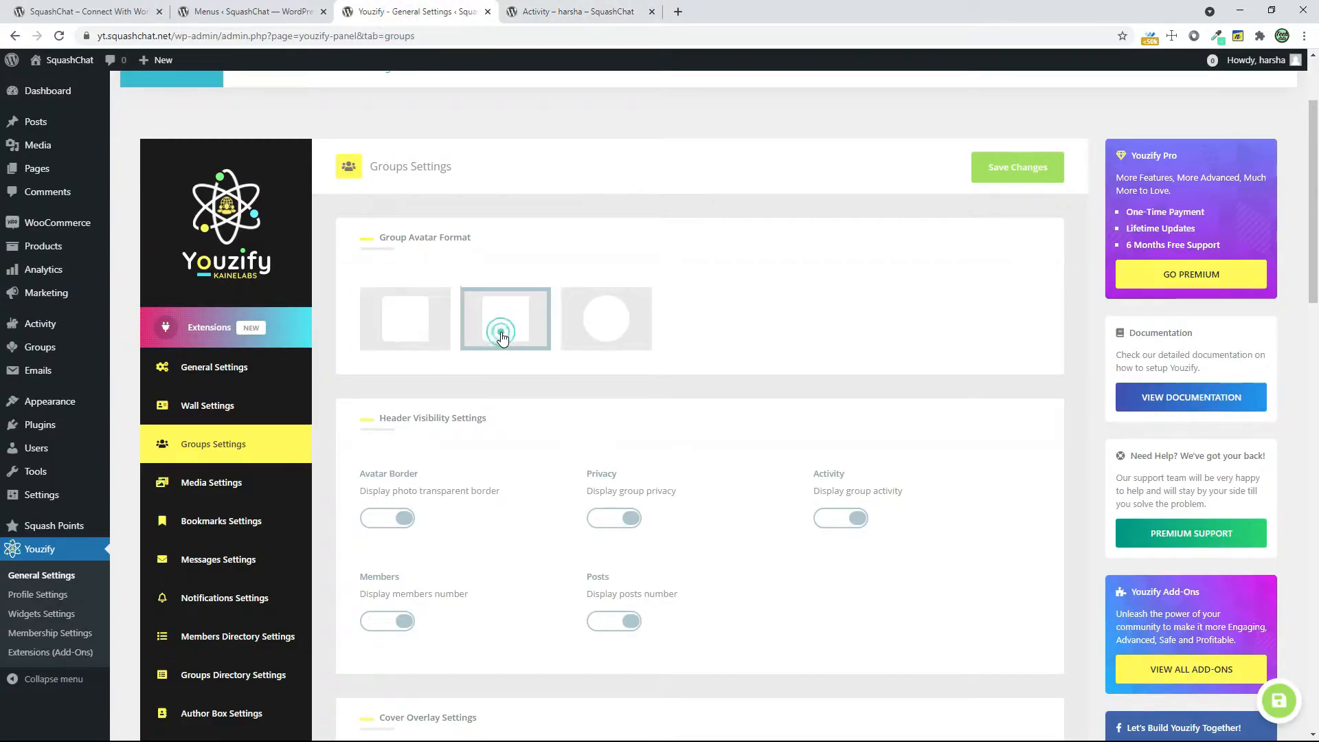
Disable the avatar border and the cover dark background overlay for groups
scroll(684, 461, "down", 1)
scroll(684, 461, "down", 1)
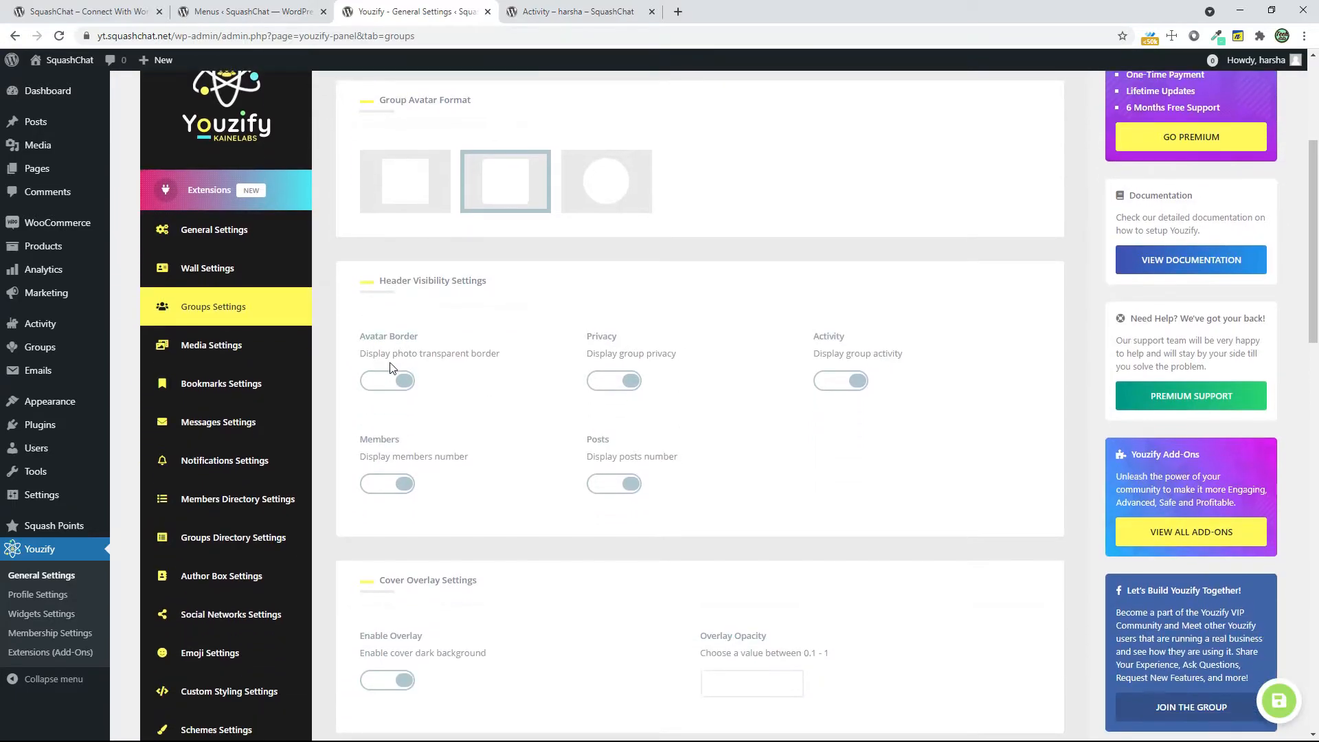
left_click(390, 384)
scroll(610, 499, "down", 3)
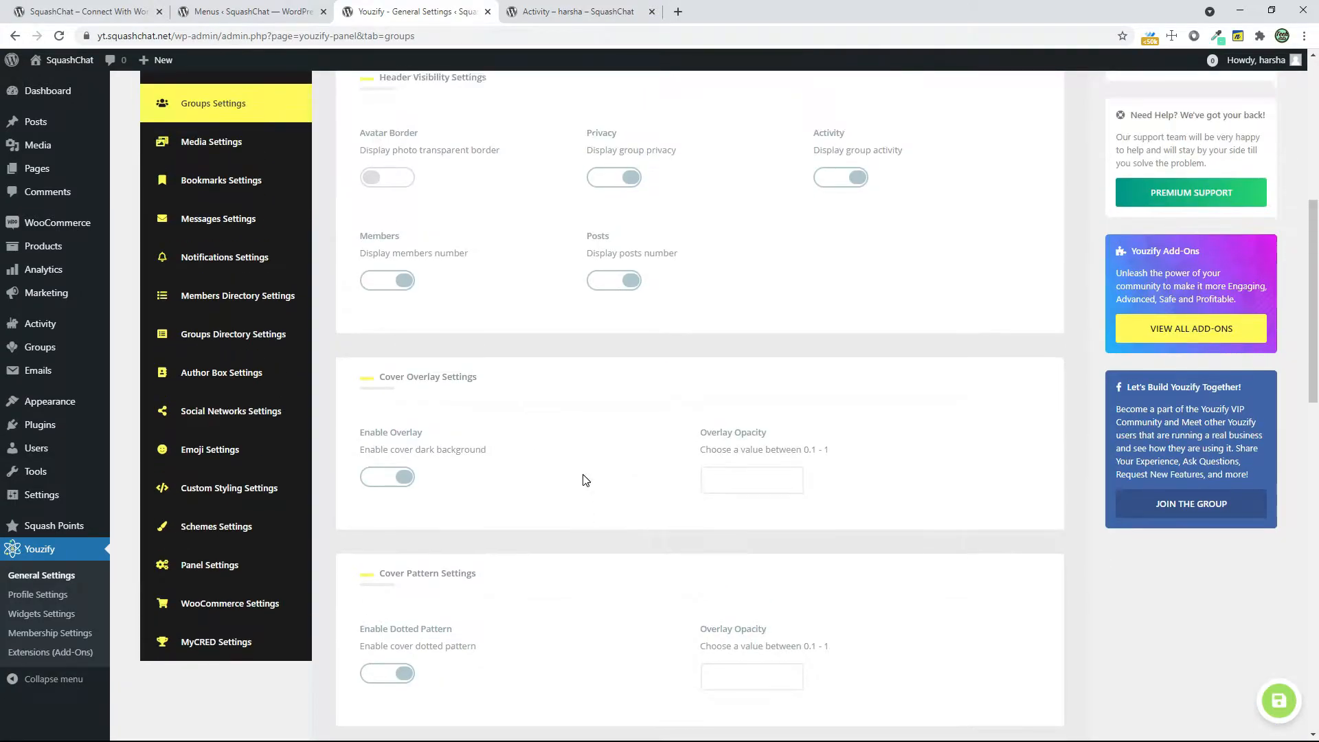
scroll(388, 545, "up", 1)
left_click(387, 545)
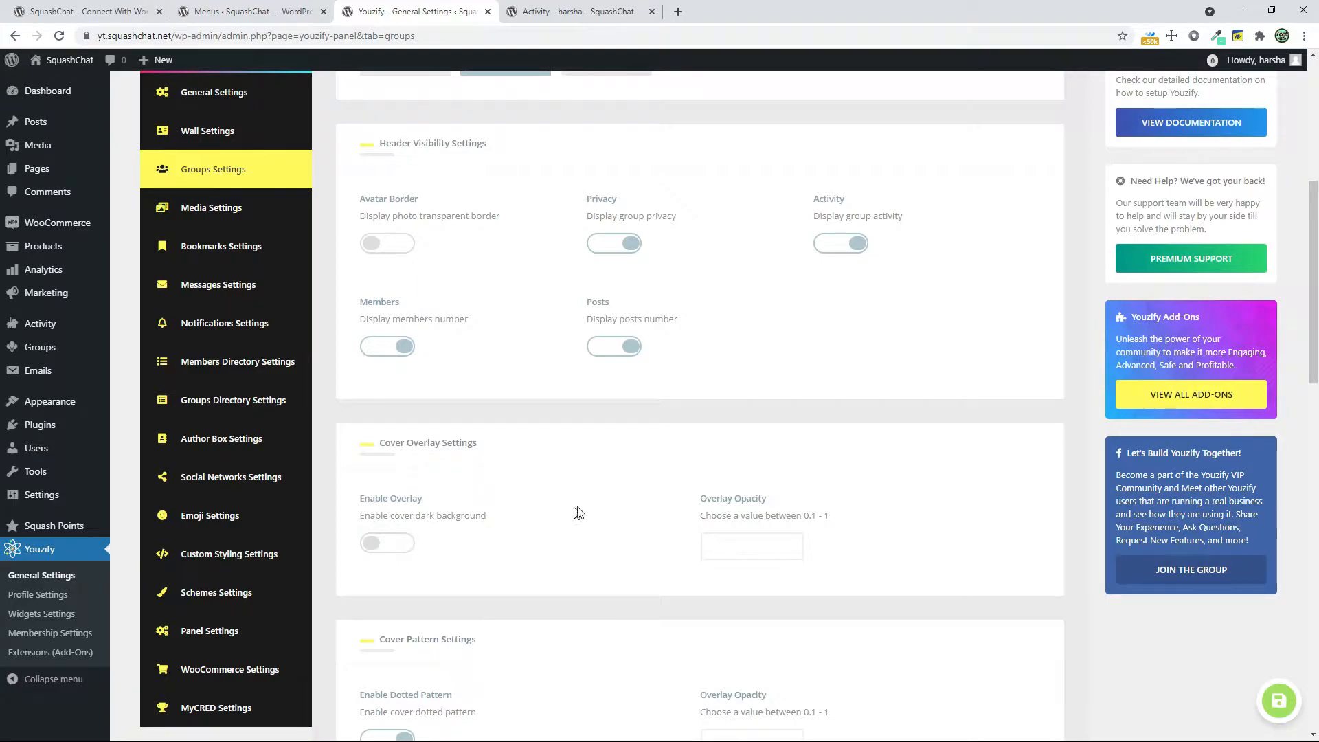
Compare the member profile's Groups page with the site-wide groups directory on the front end, and close the extra directory tab
left_click(588, 13)
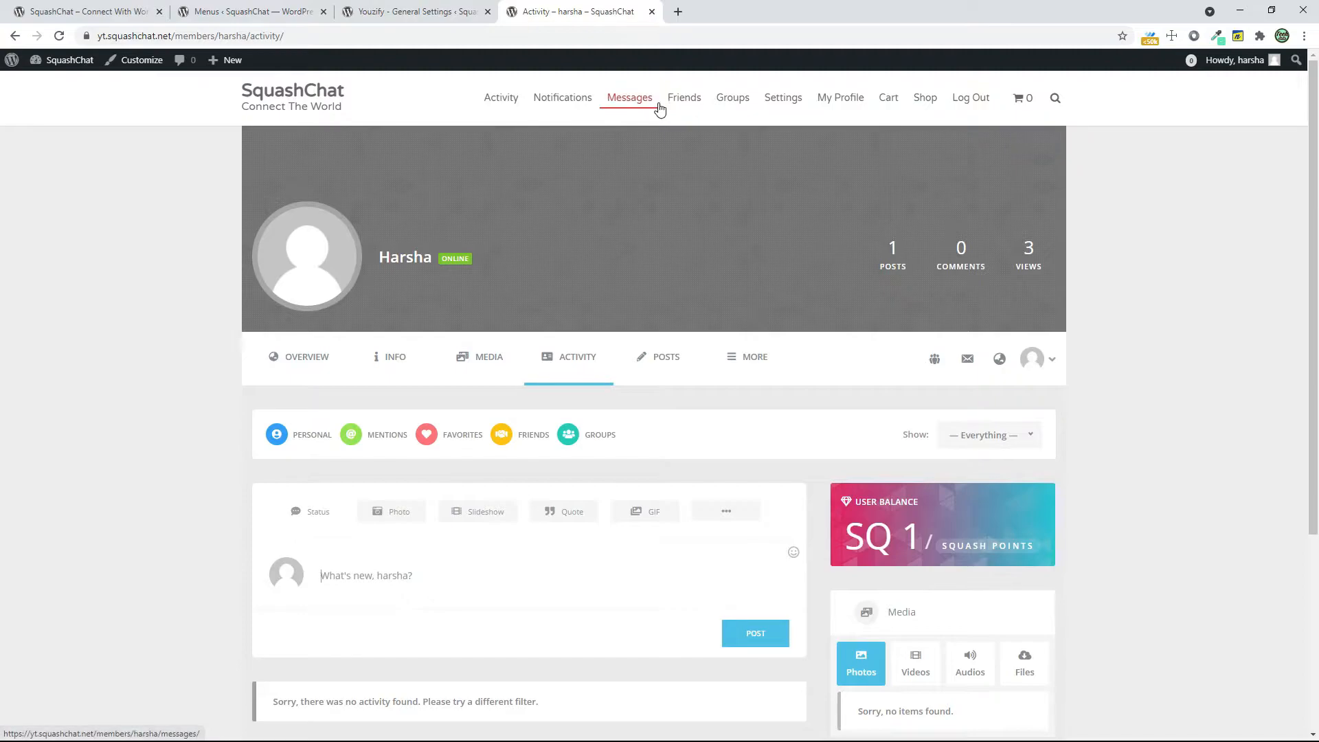
left_click(733, 100)
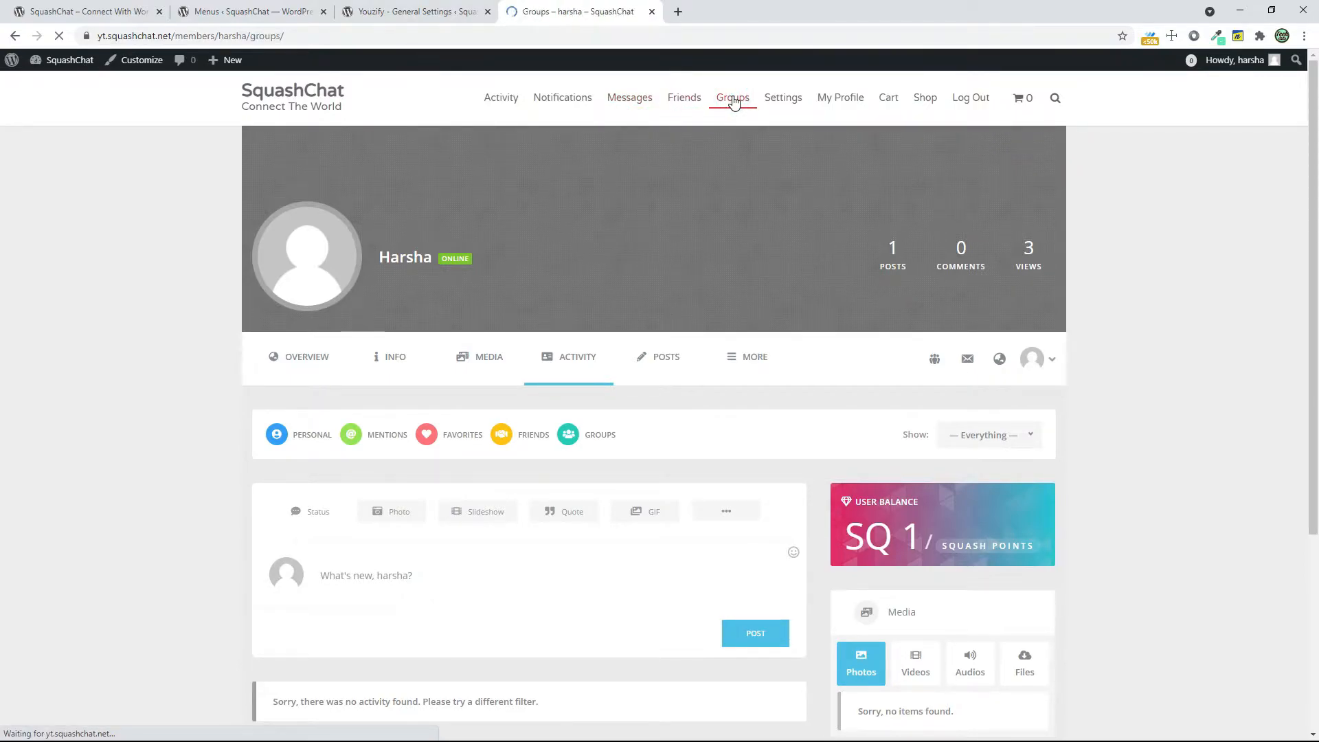
left_click(733, 102)
left_click(290, 94)
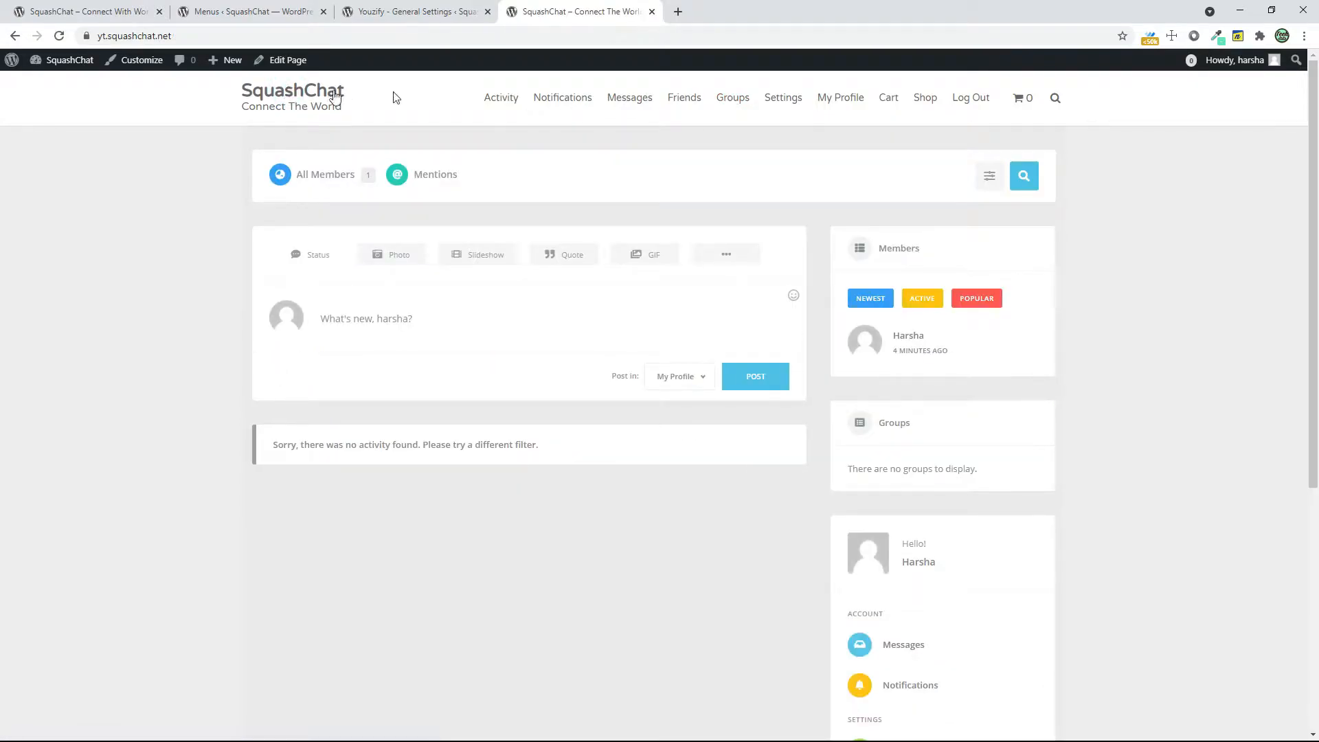
left_click(730, 101)
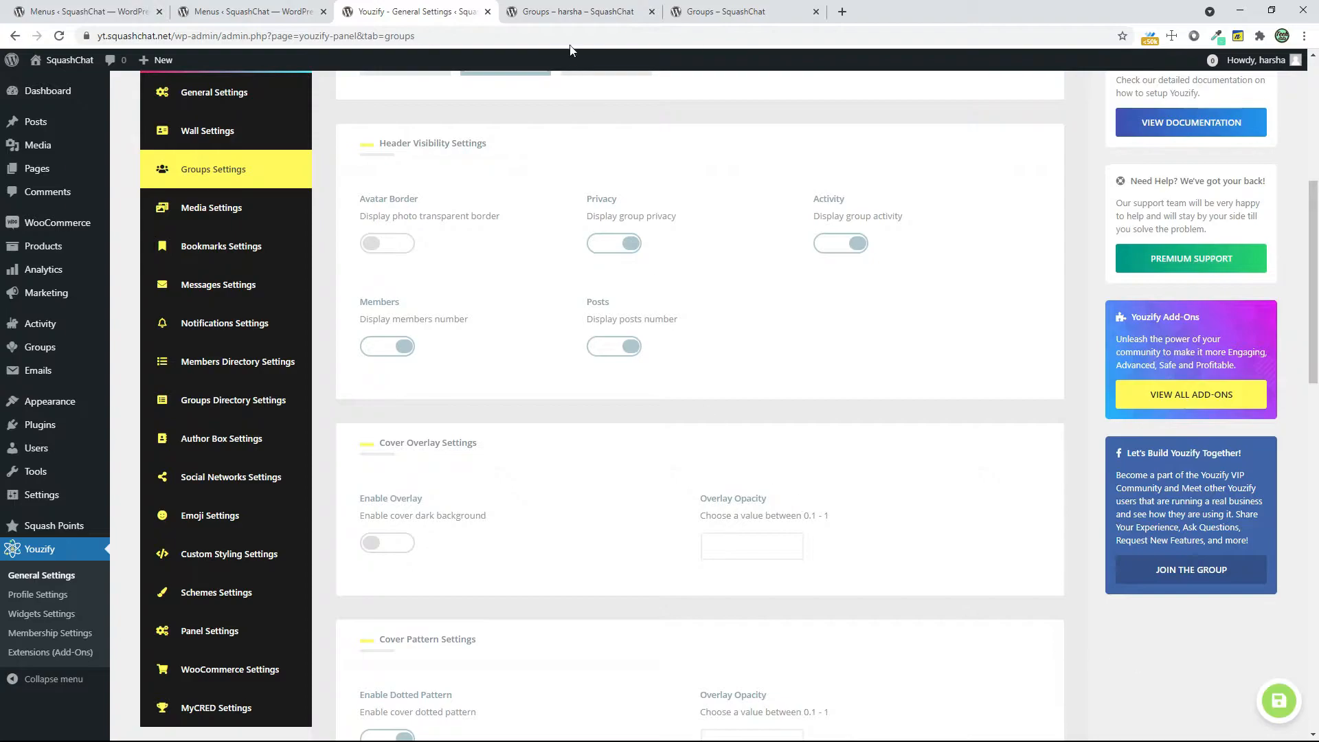
left_click(577, 14)
left_click(683, 14)
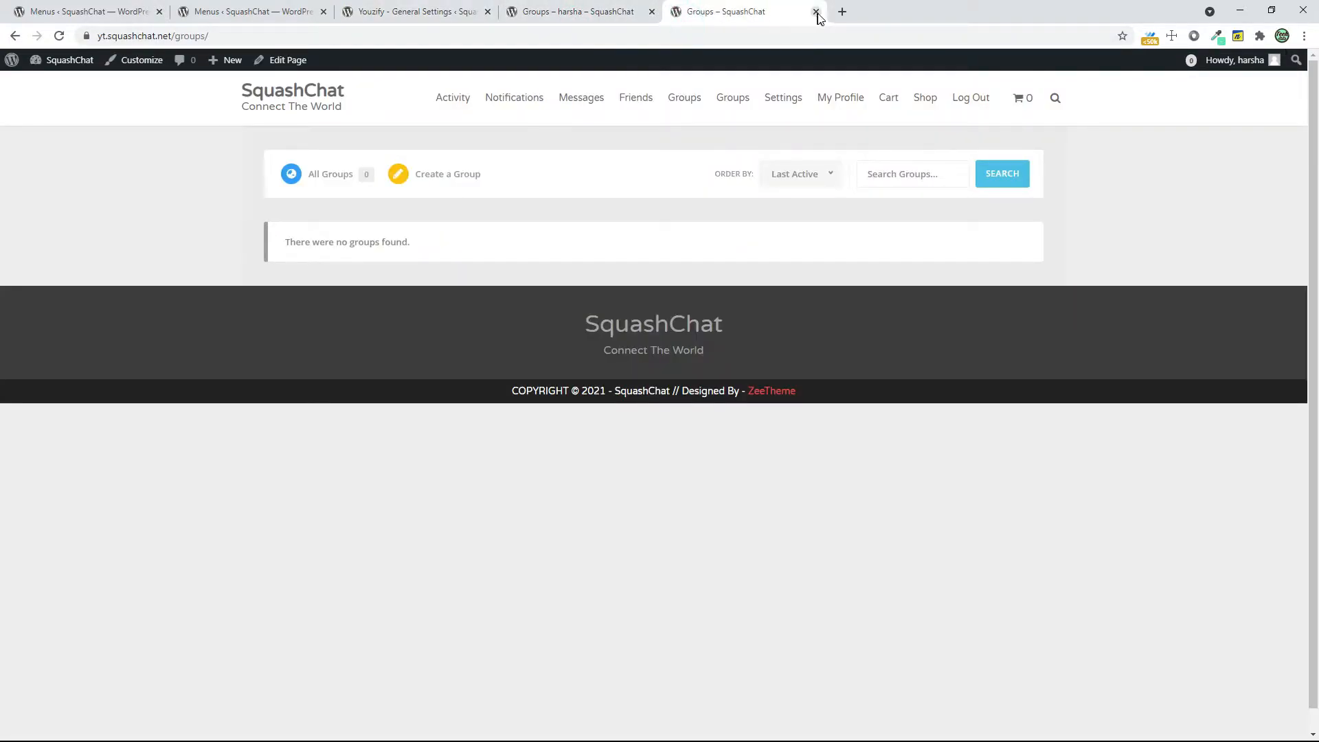
left_click(817, 12)
Return to the WordPress menu editor and remove the Groups custom link from the primary menu, keeping the Groups page item
left_click(341, 18)
left_click(303, 18)
scroll(220, 604, "down", 3)
scroll(206, 605, "up", 3)
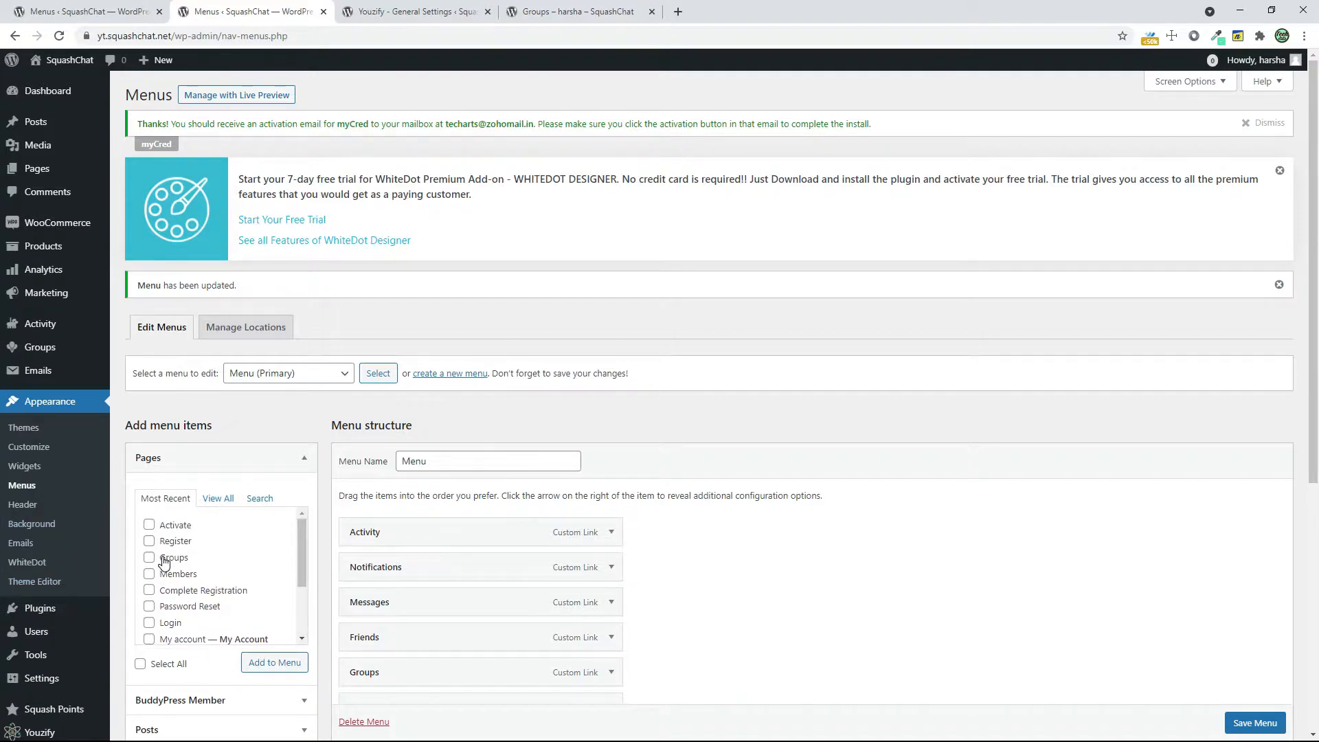
scroll(171, 562, "down", 1)
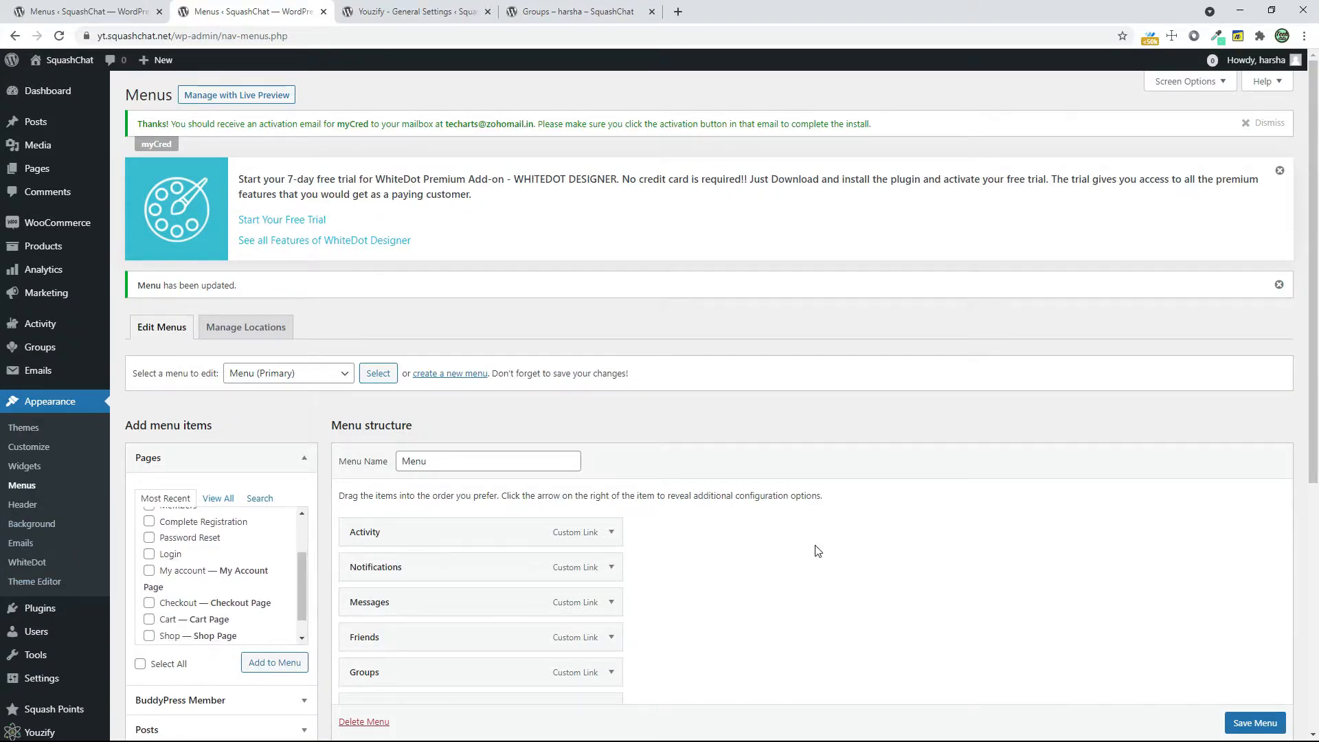
scroll(756, 516, "down", 2)
left_click(193, 562)
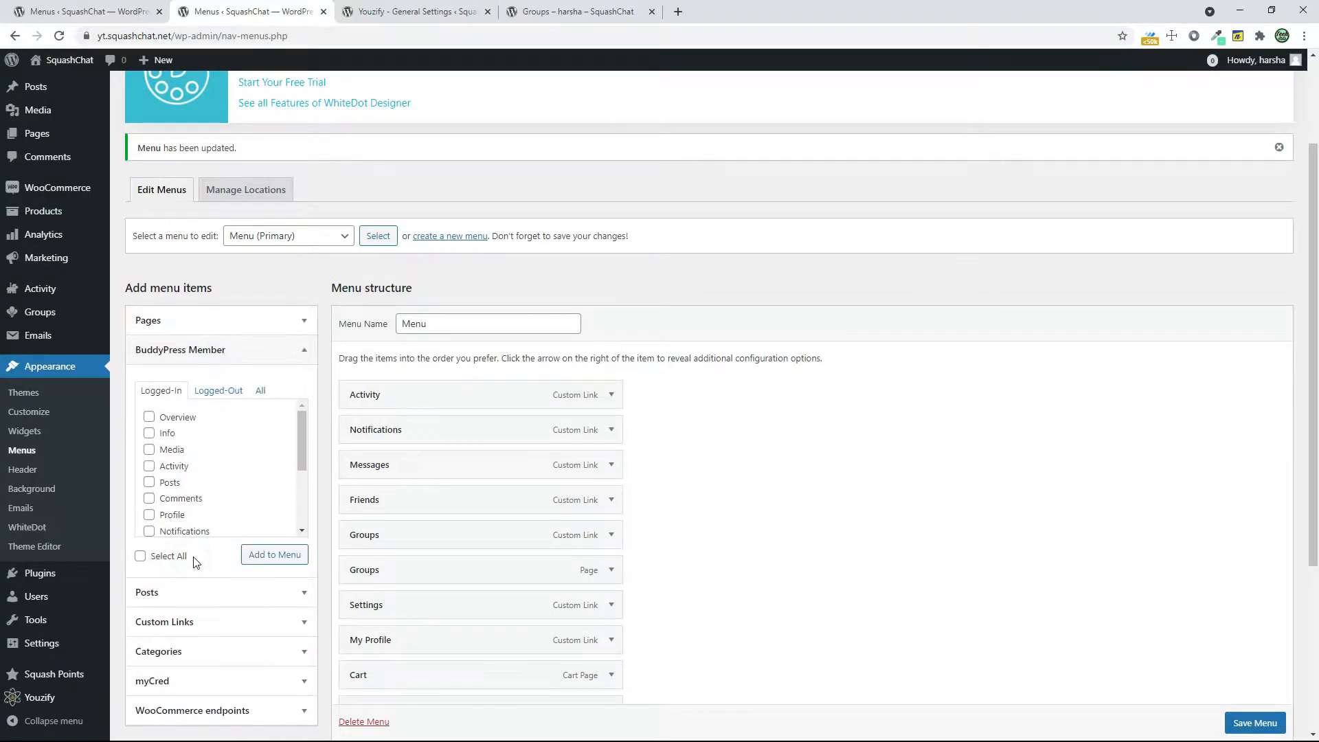
left_click(248, 351)
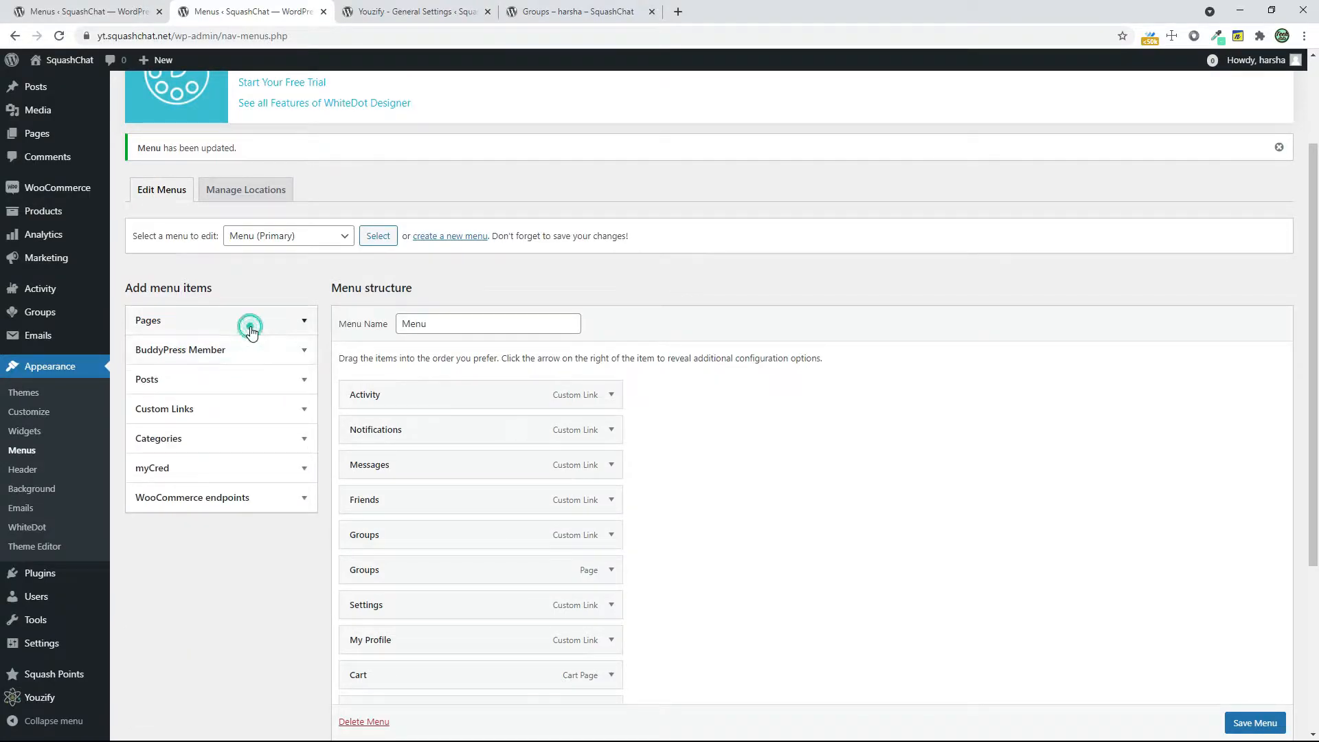
left_click(250, 321)
left_click(613, 537)
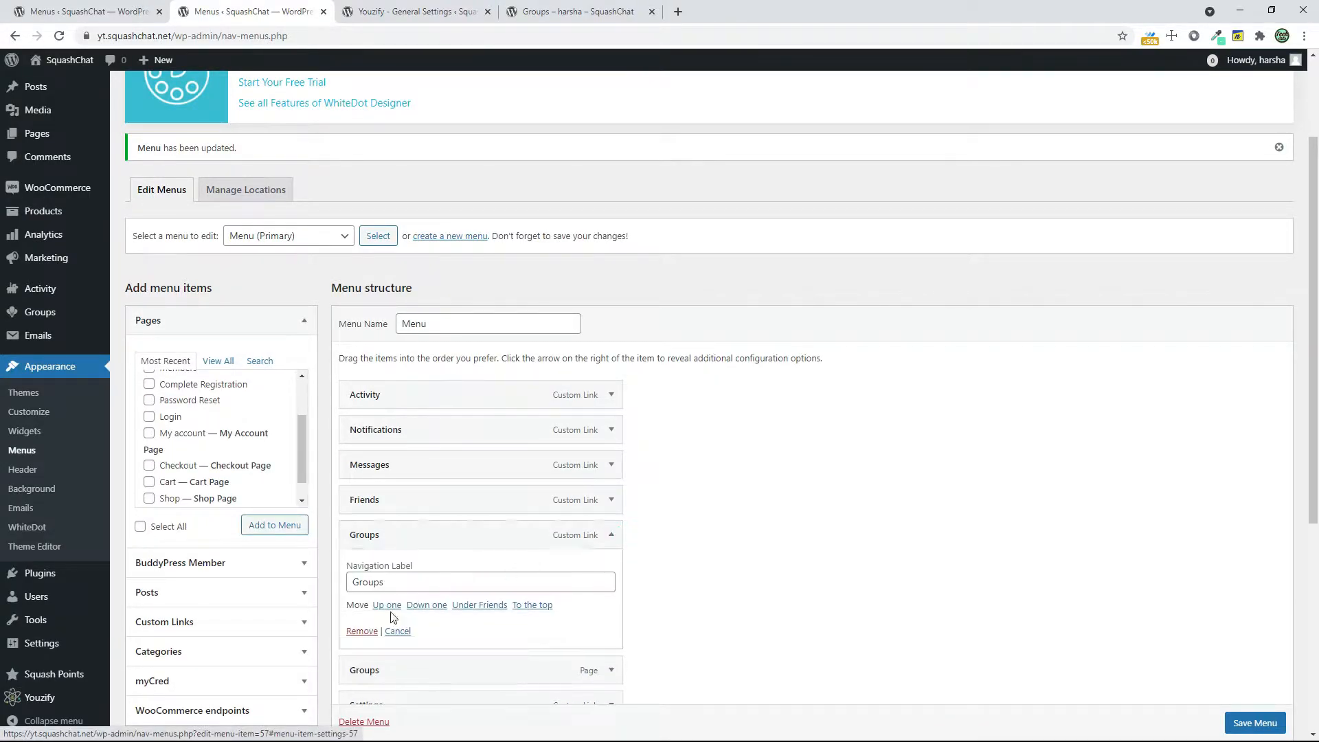
left_click(362, 631)
left_click(415, 531)
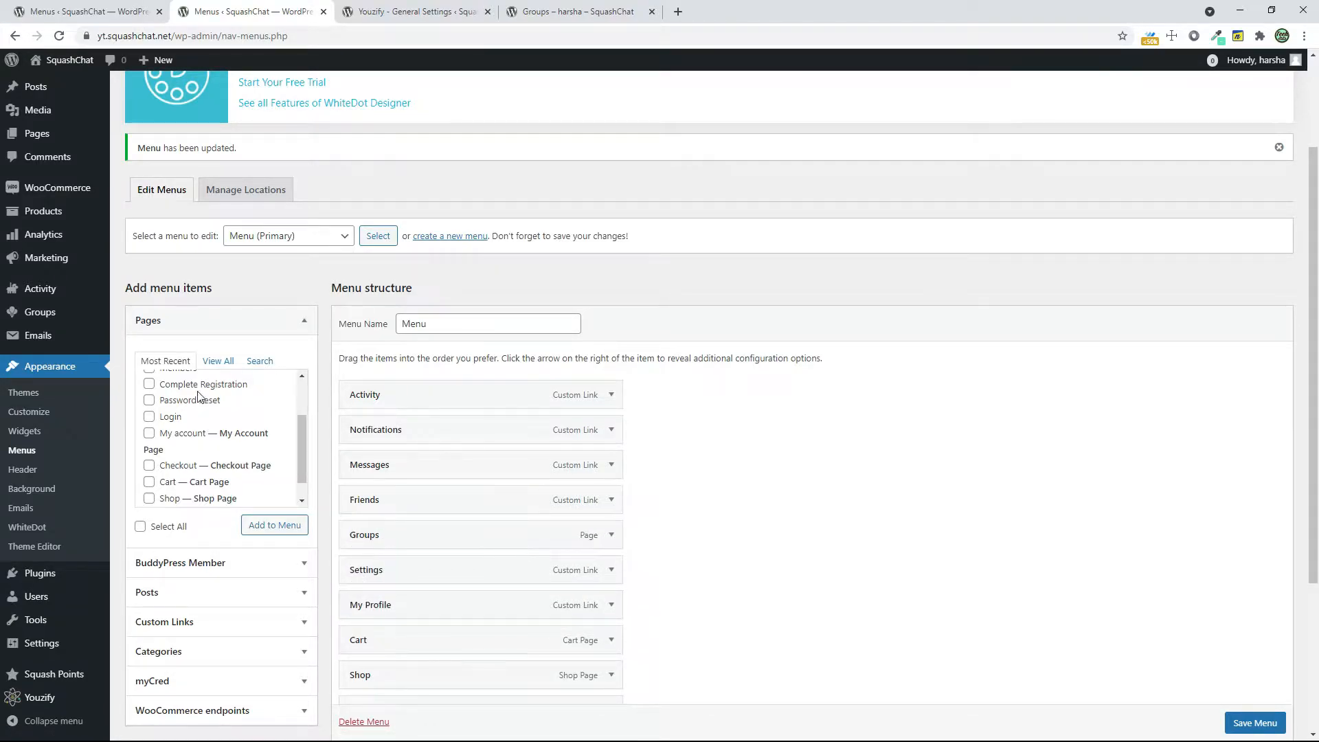
Check the details of the remaining Groups page item and save the primary menu
left_click(612, 539)
left_click(612, 539)
left_click(612, 538)
scroll(241, 443, "up", 1)
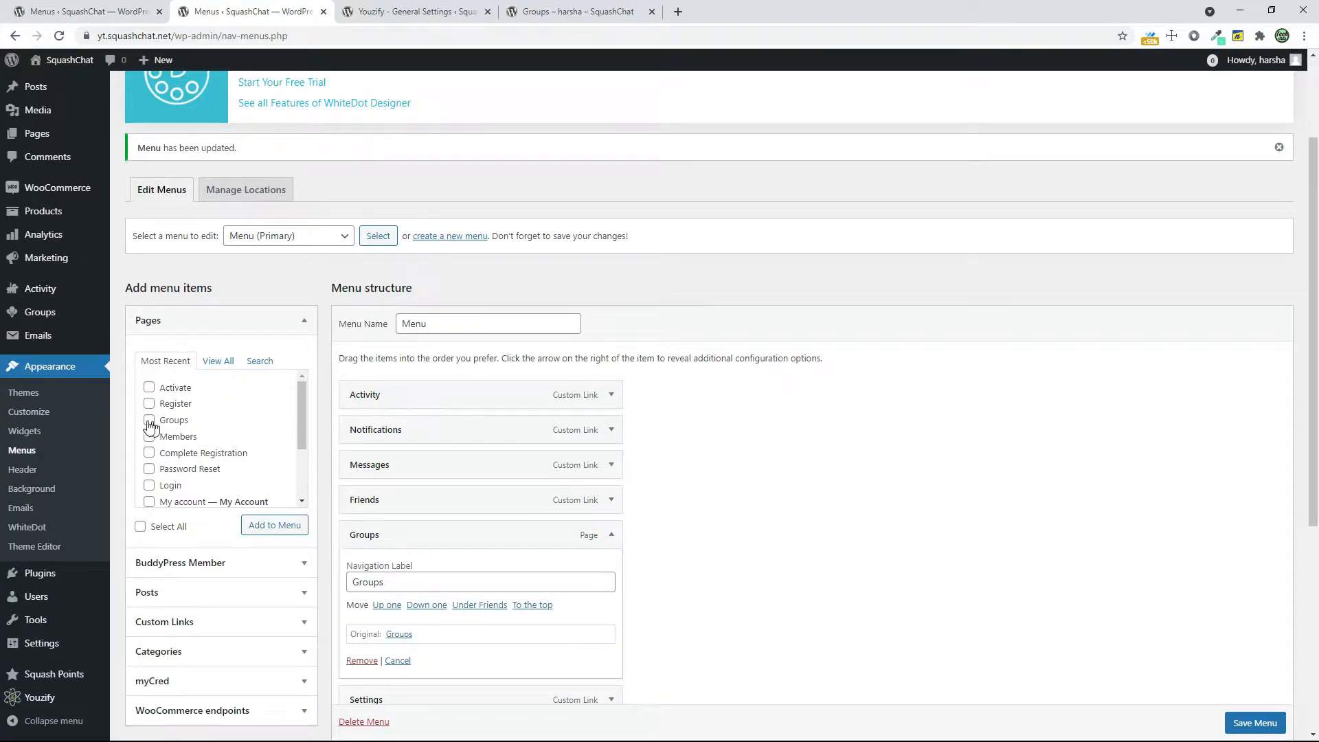
scroll(604, 486, "down", 2)
scroll(1244, 721, "down", 1)
left_click(1235, 719)
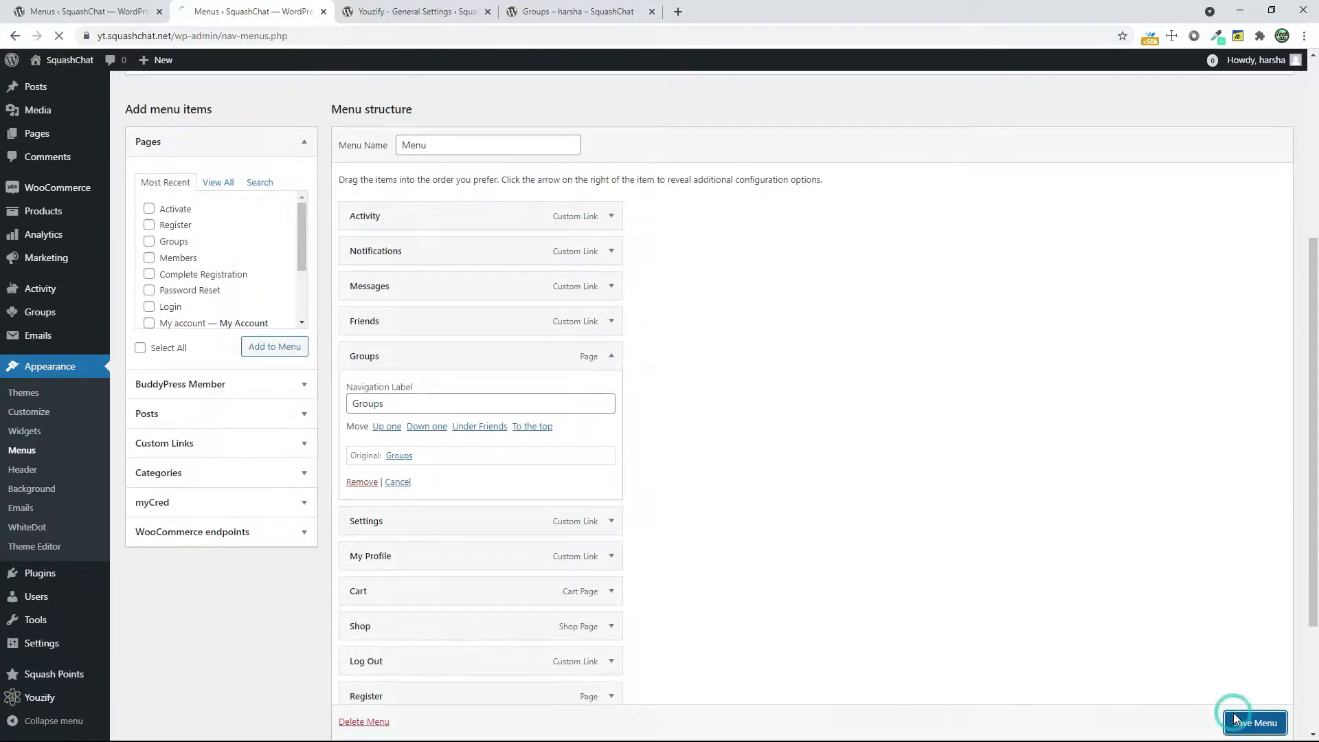
Reload the member's page on the site and open the groups directory through the Groups navigation link
left_click(577, 12)
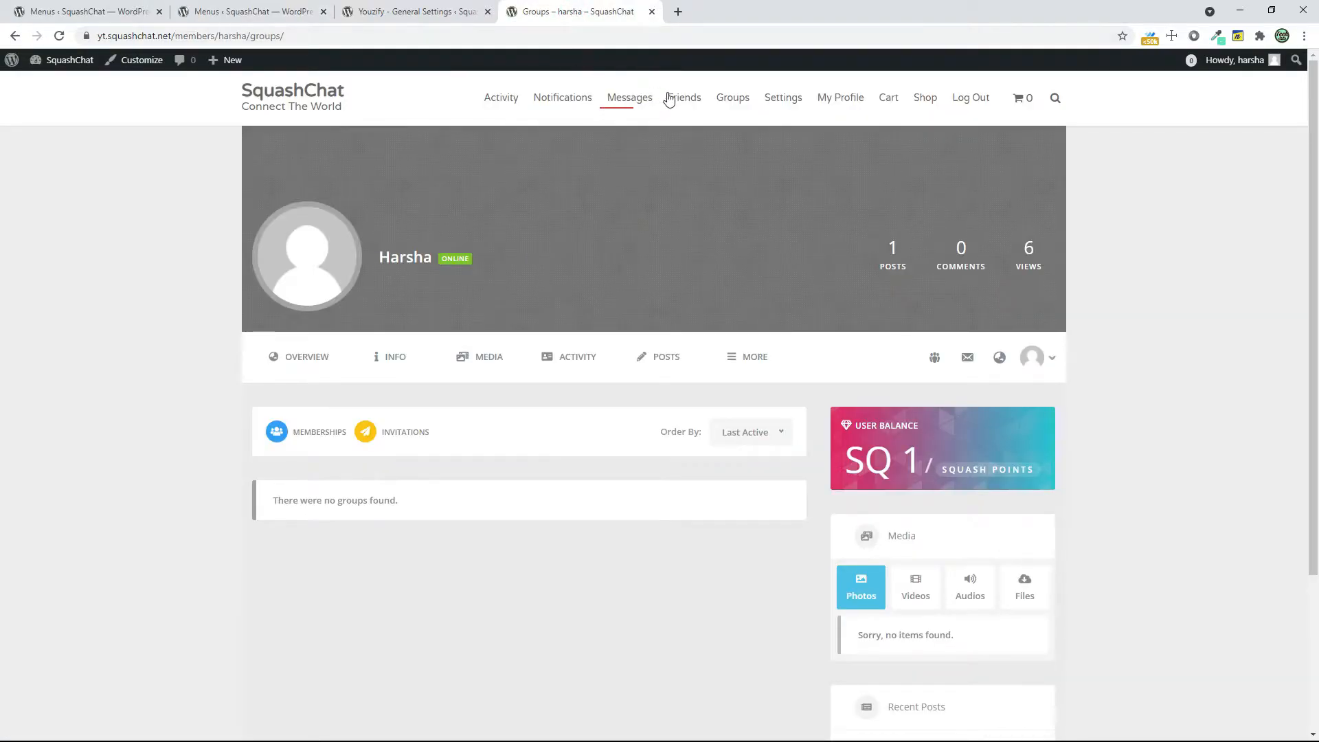
left_click(717, 103)
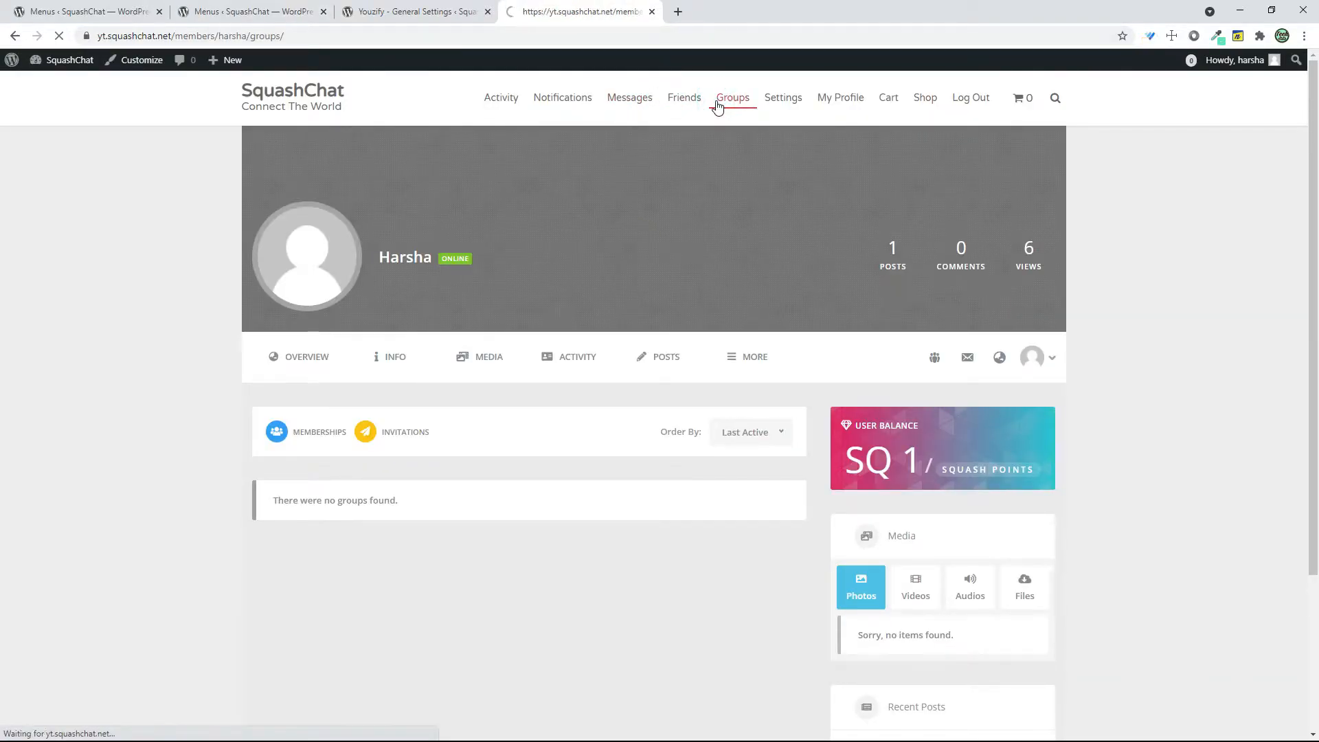
left_click(52, 37)
left_click(740, 97)
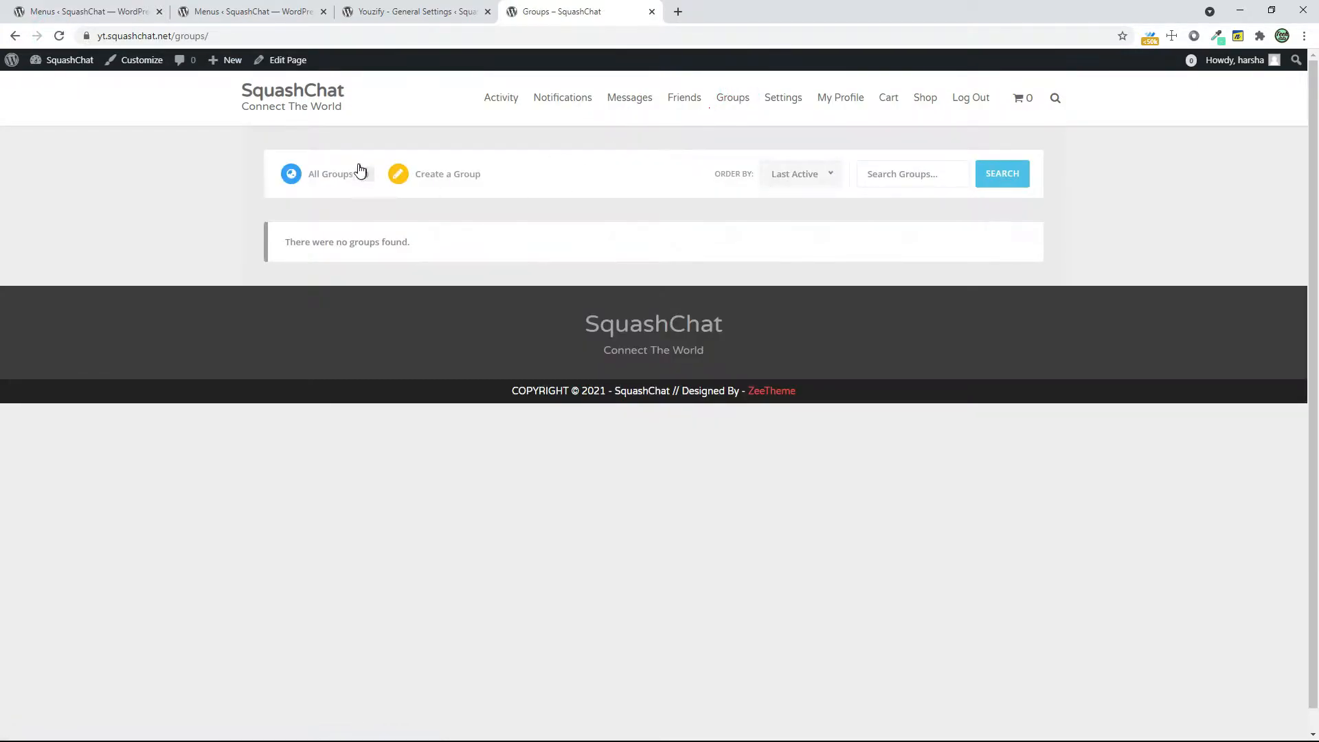
Start a new group with the member's first name as group name and "hi" as description, and continue to its settings
left_click(459, 182)
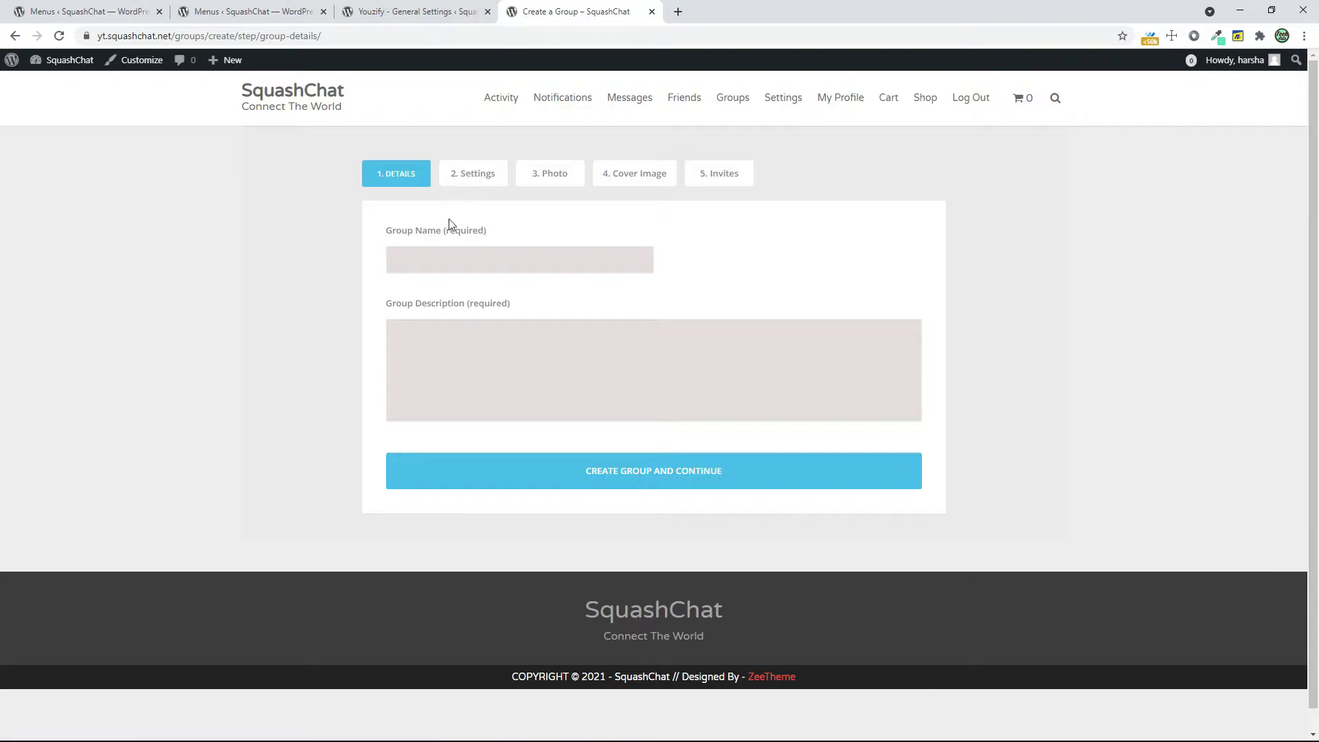
left_click(432, 259)
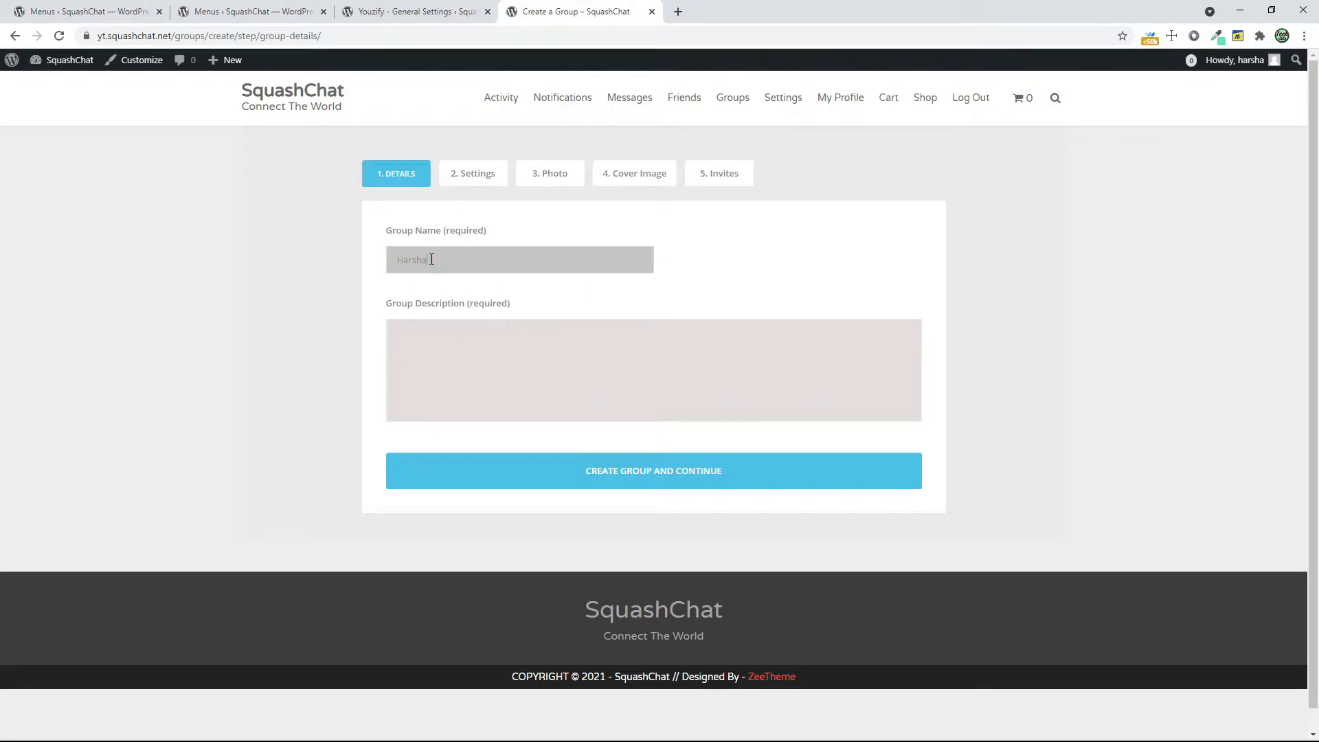
key("Tab")
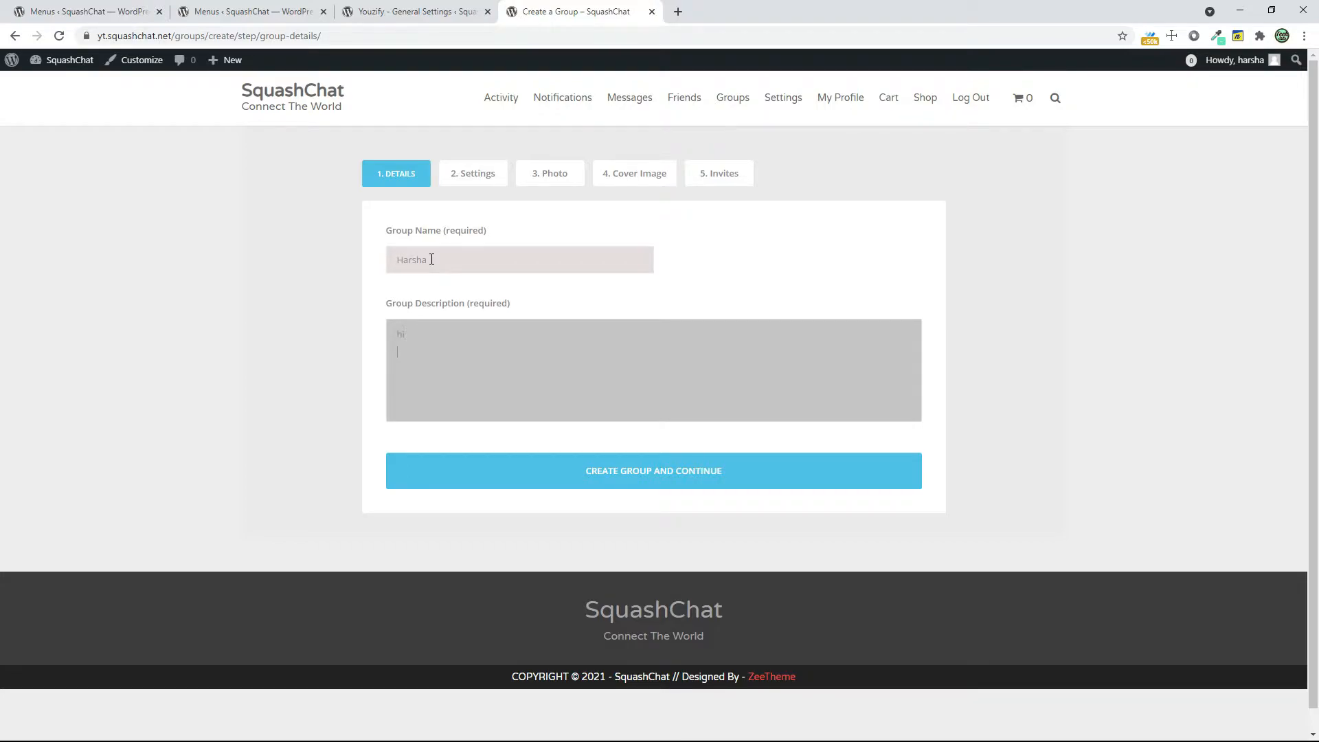
left_click(540, 472)
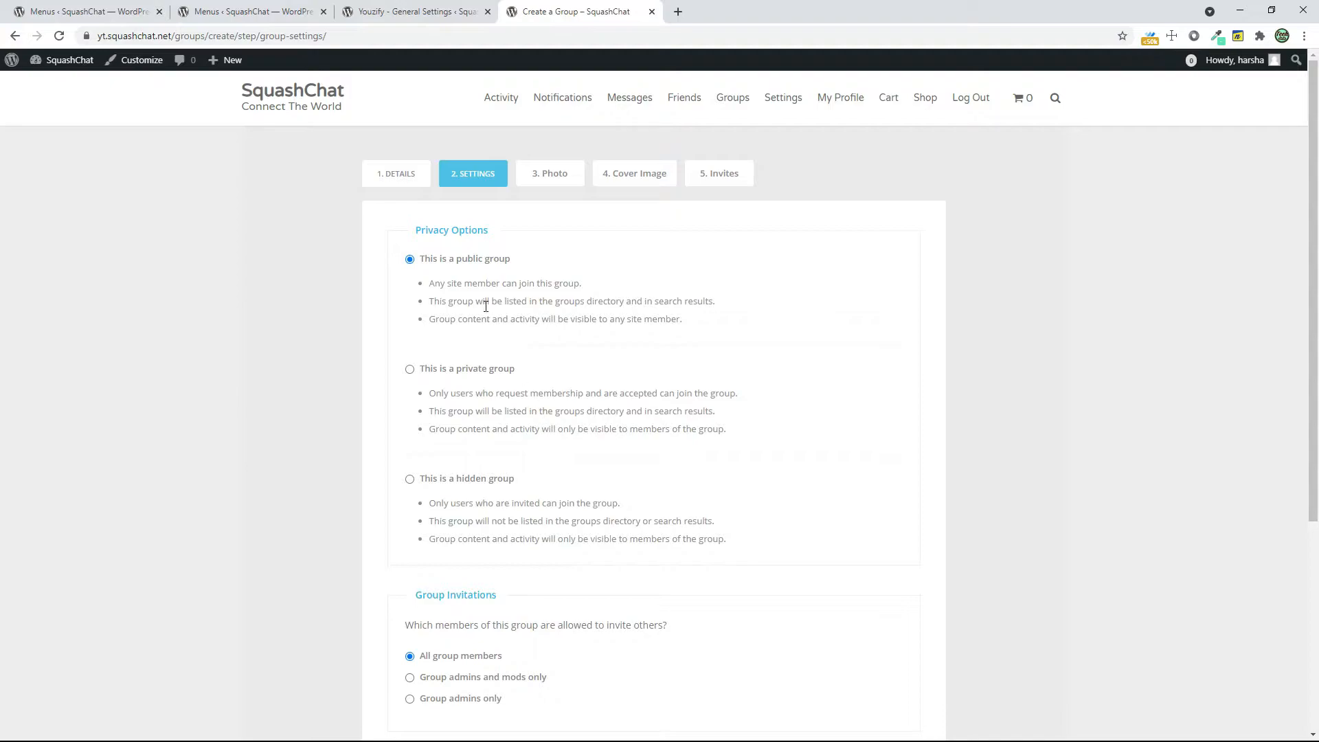
Finish creating the public group with all group members allowed to invite others, skipping the photo and cover image uploads
scroll(648, 354, "down", 5)
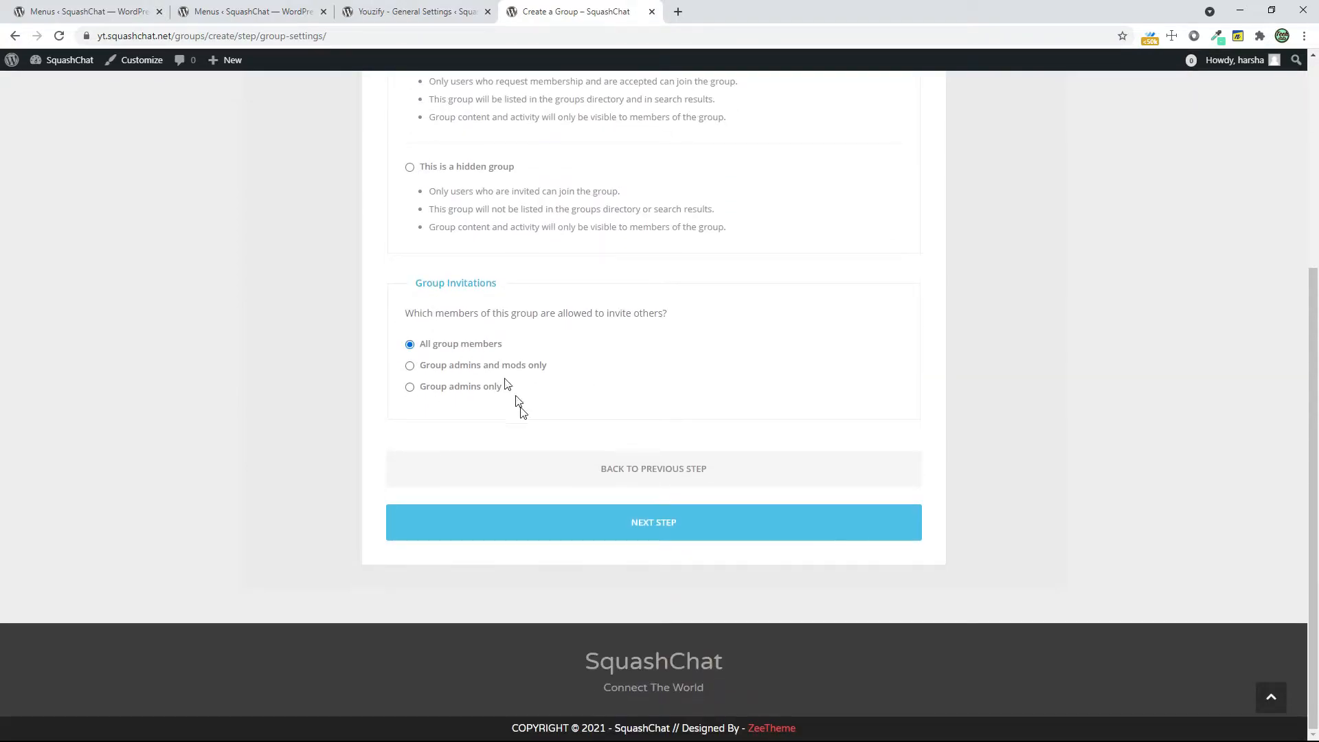
left_click(506, 523)
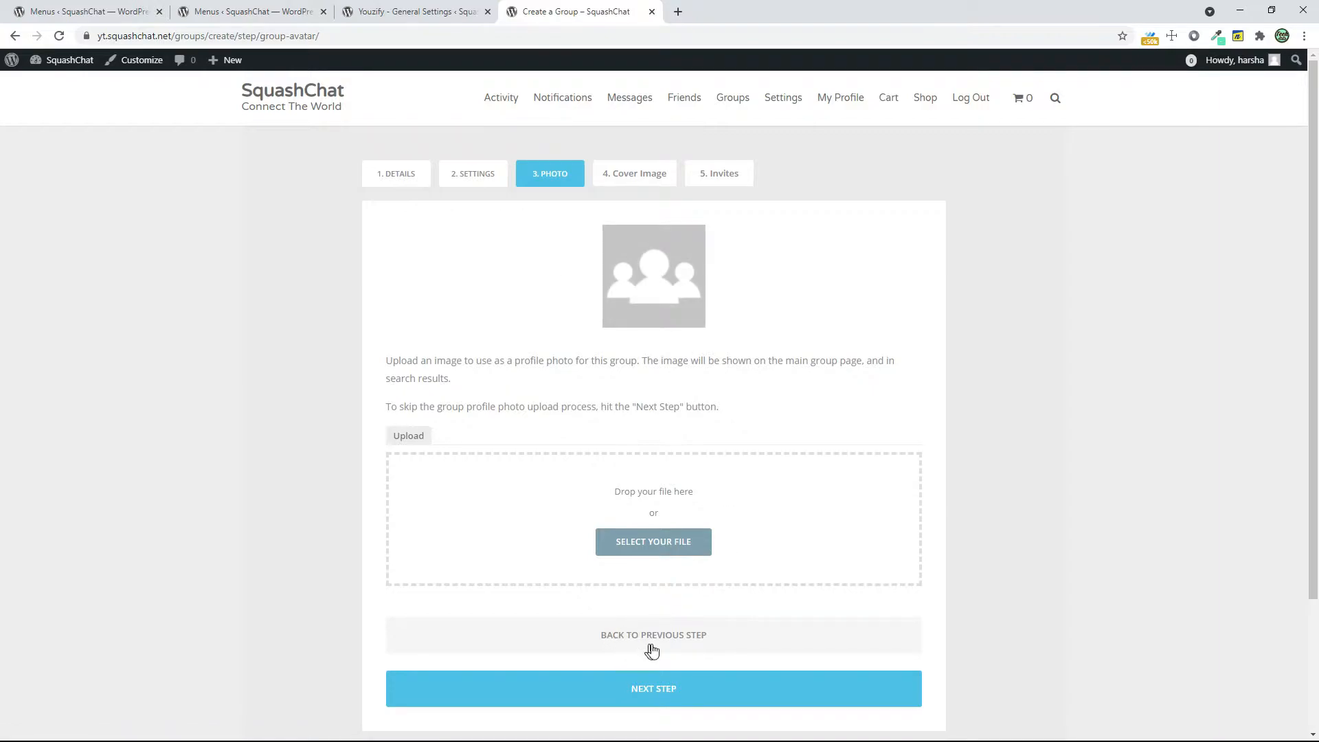
left_click(726, 686)
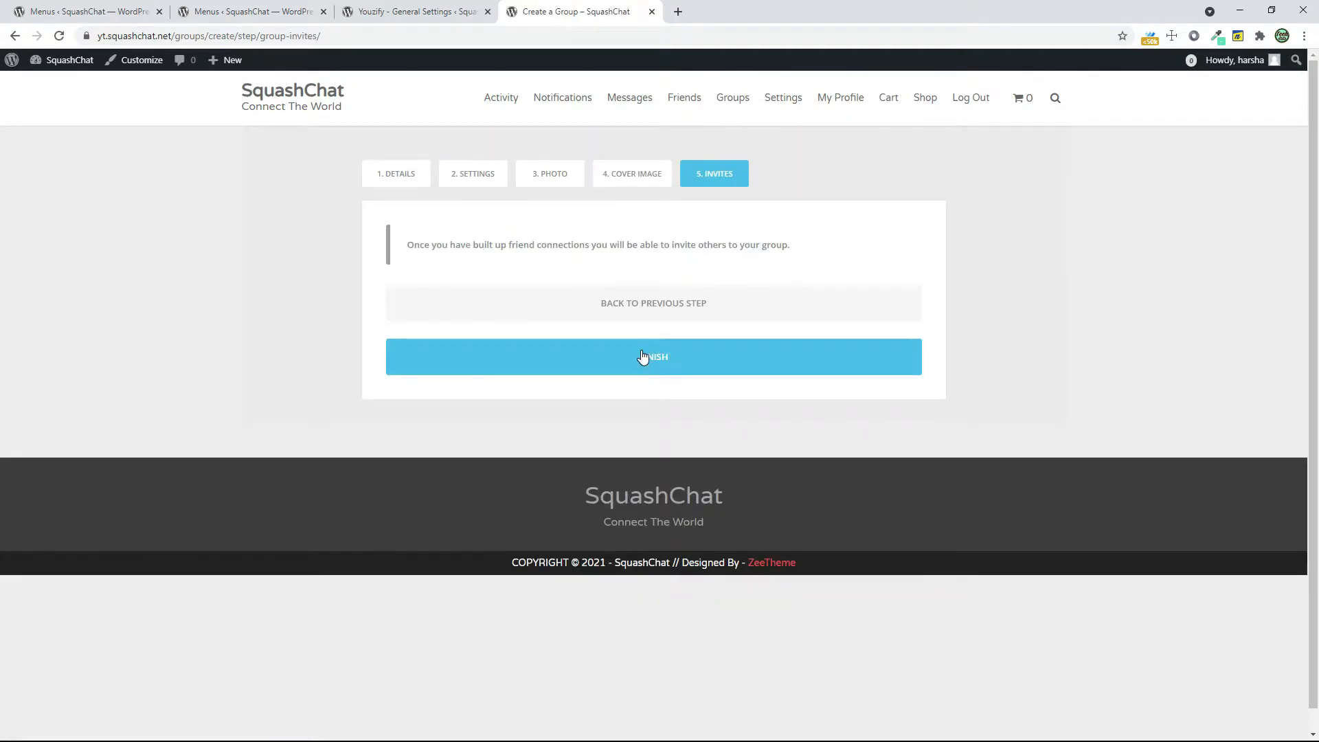
left_click(643, 356)
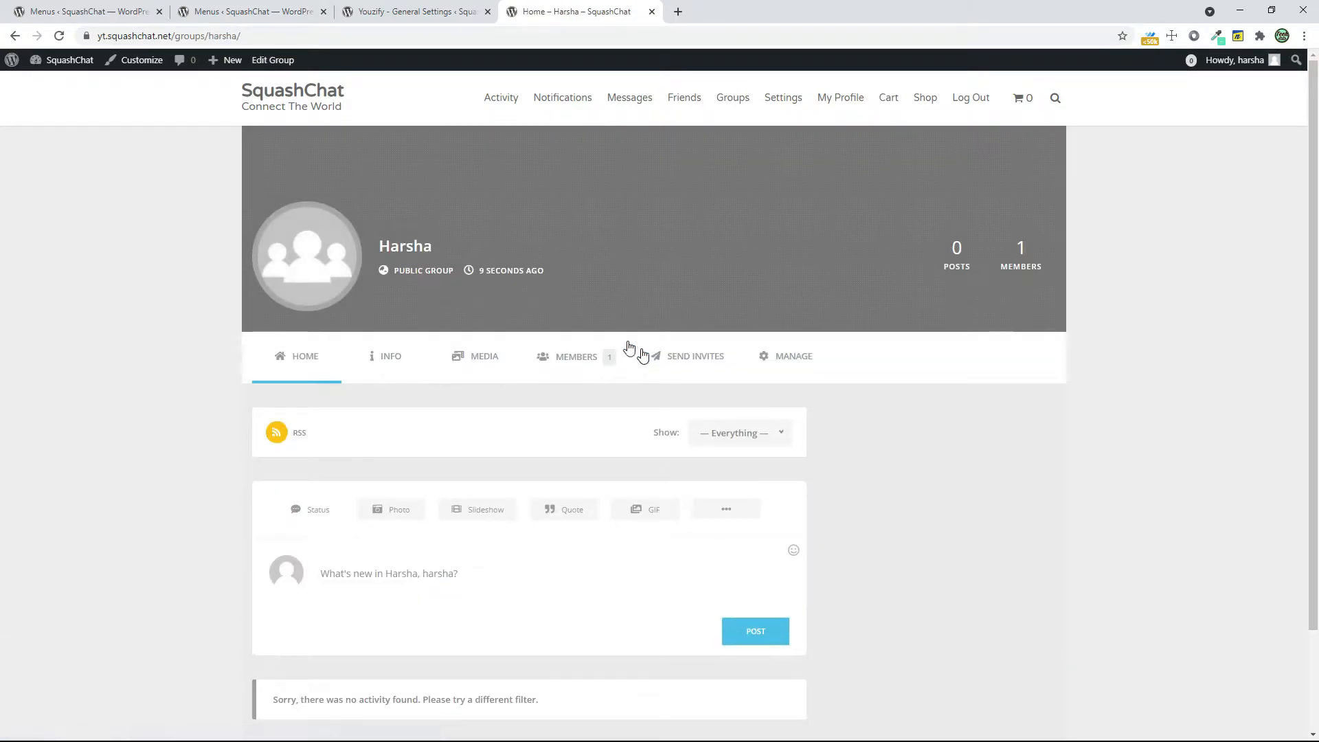
scroll(421, 341, "down", 1)
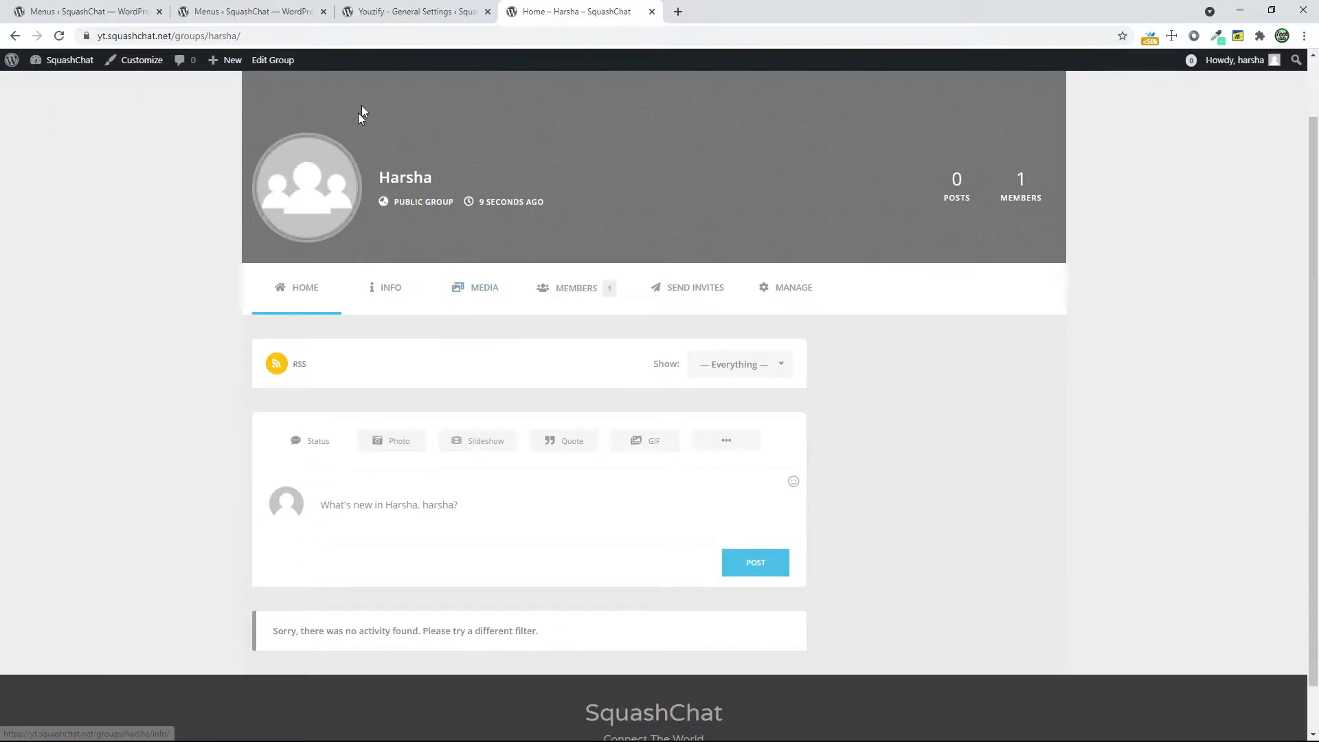
Compare the new group page's avatar and header with the avatar format, header visibility and cover options in Youzify's Groups Settings
left_click(399, 12)
scroll(463, 330, "up", 3)
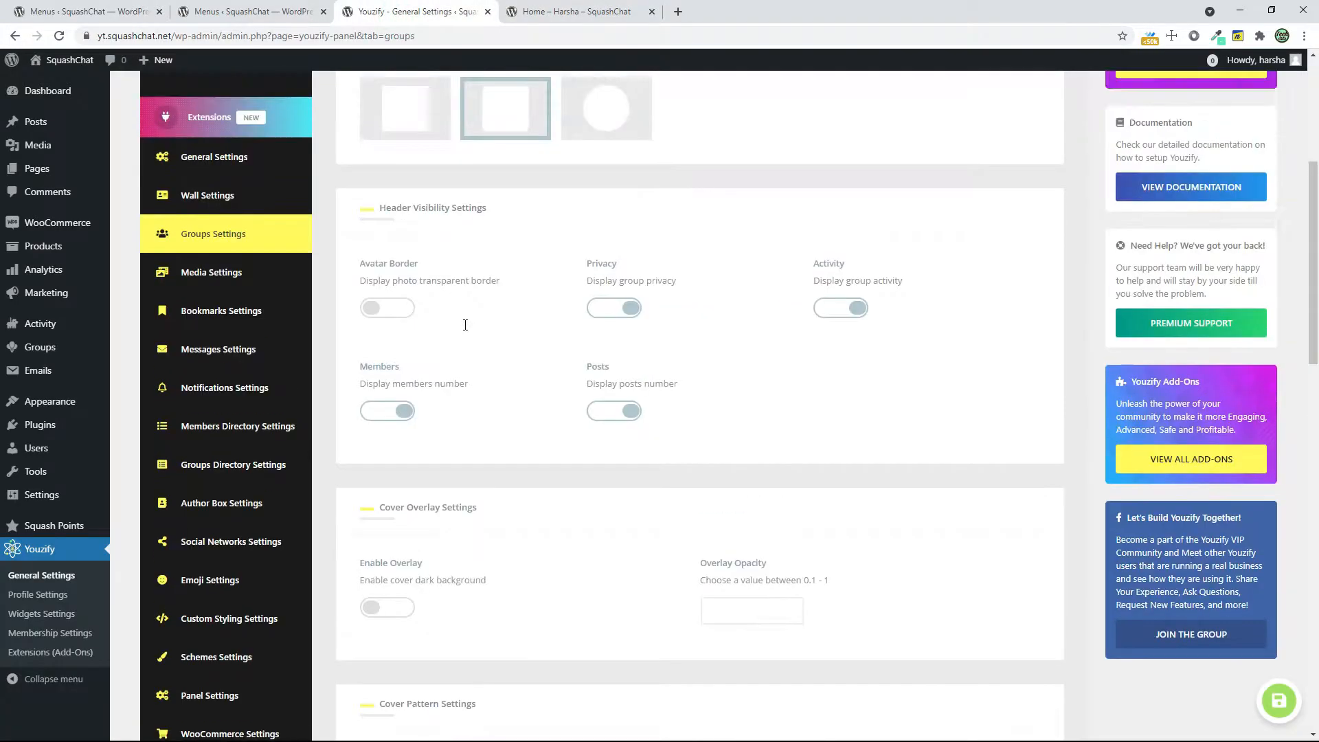
left_click(550, 9)
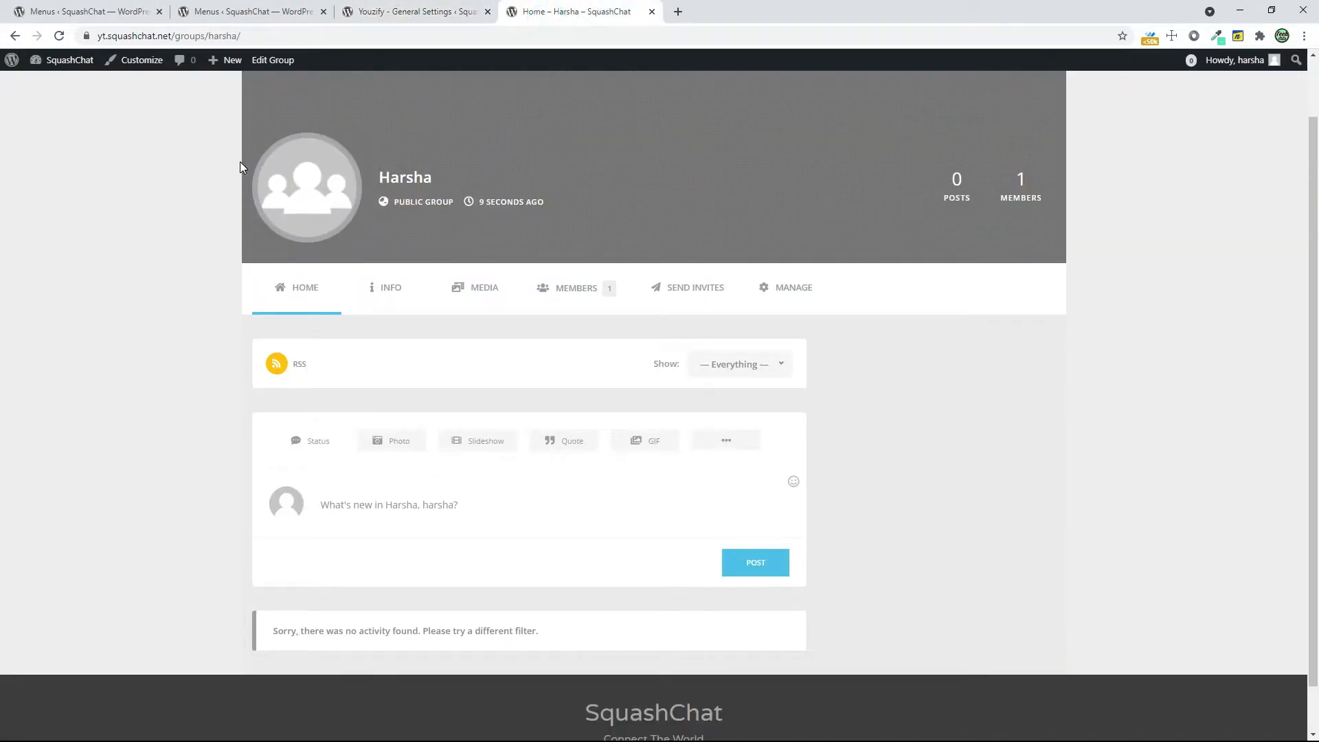
left_click(433, 9)
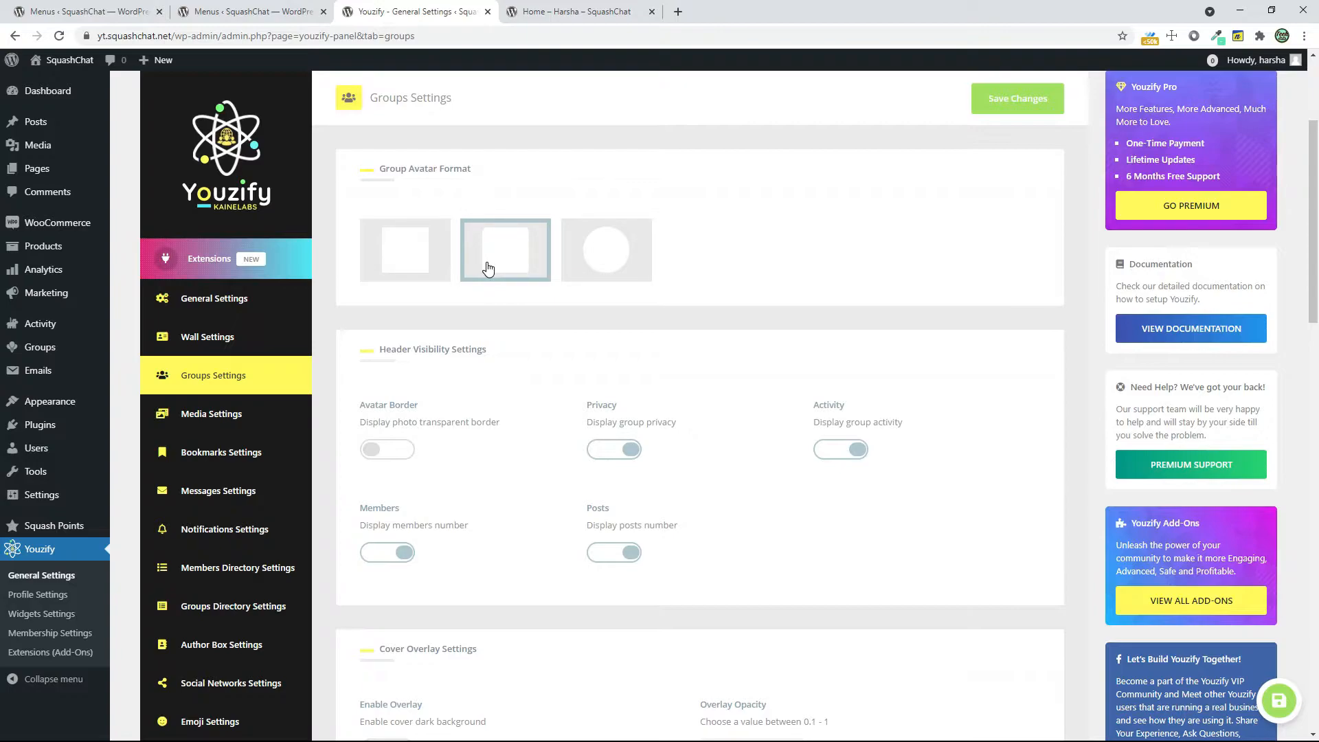
scroll(488, 266, "down", 4)
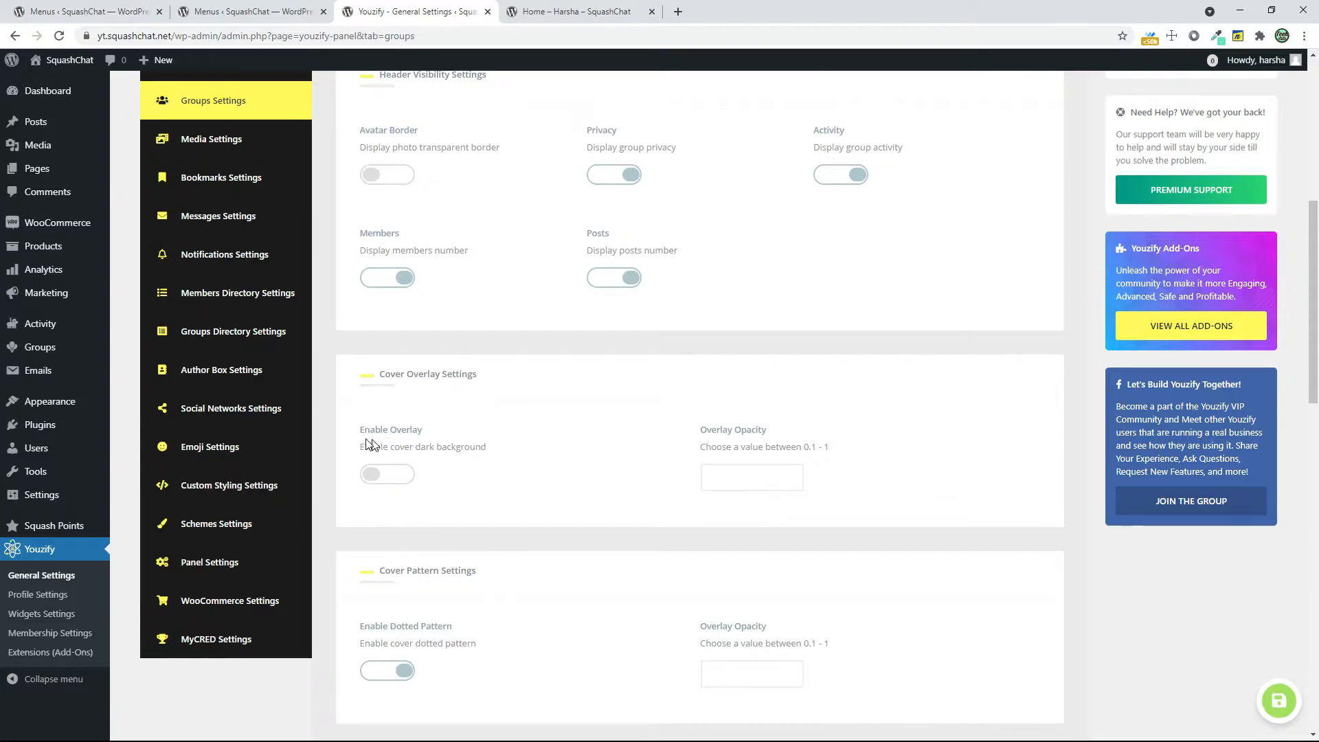
left_click(636, 12)
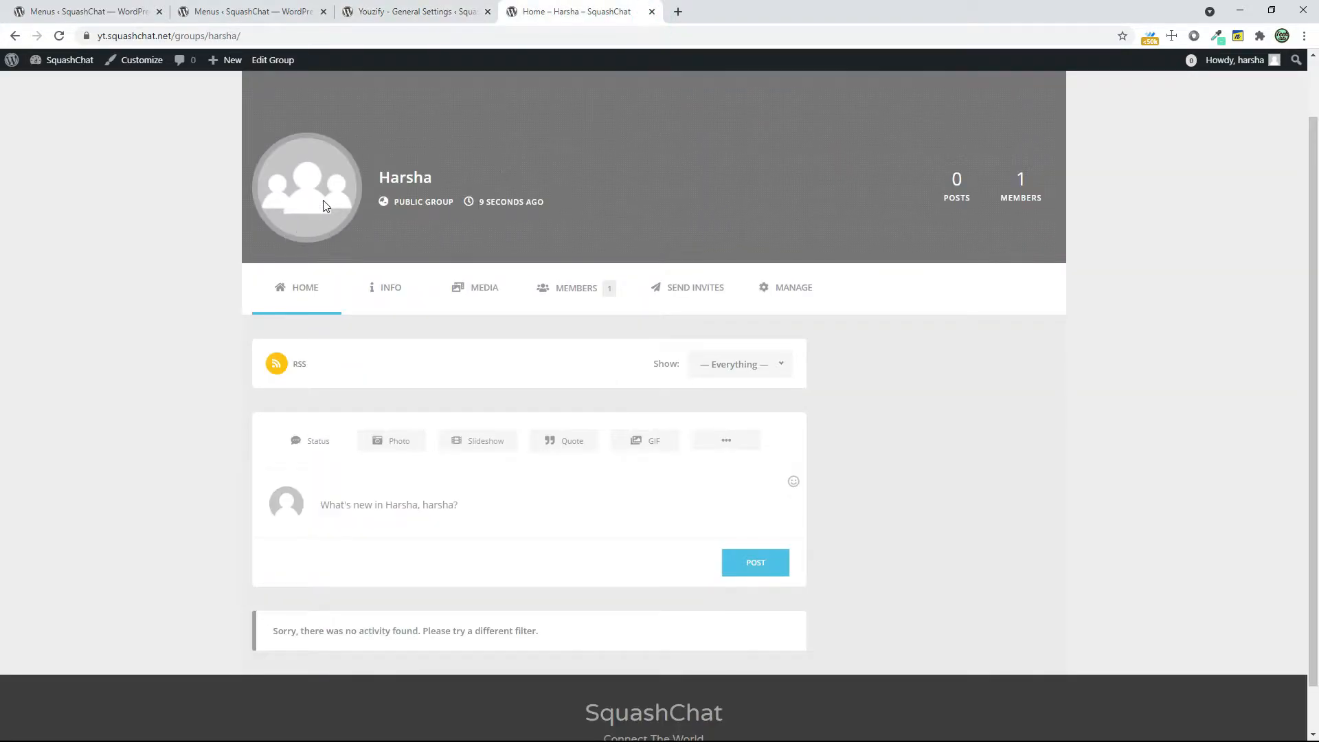
Disable the dotted cover pattern in the Groups Settings and look back at the group page's cover
left_click(481, 17)
scroll(550, 454, "down", 2)
left_click(377, 532)
left_click(515, 18)
left_click(424, 7)
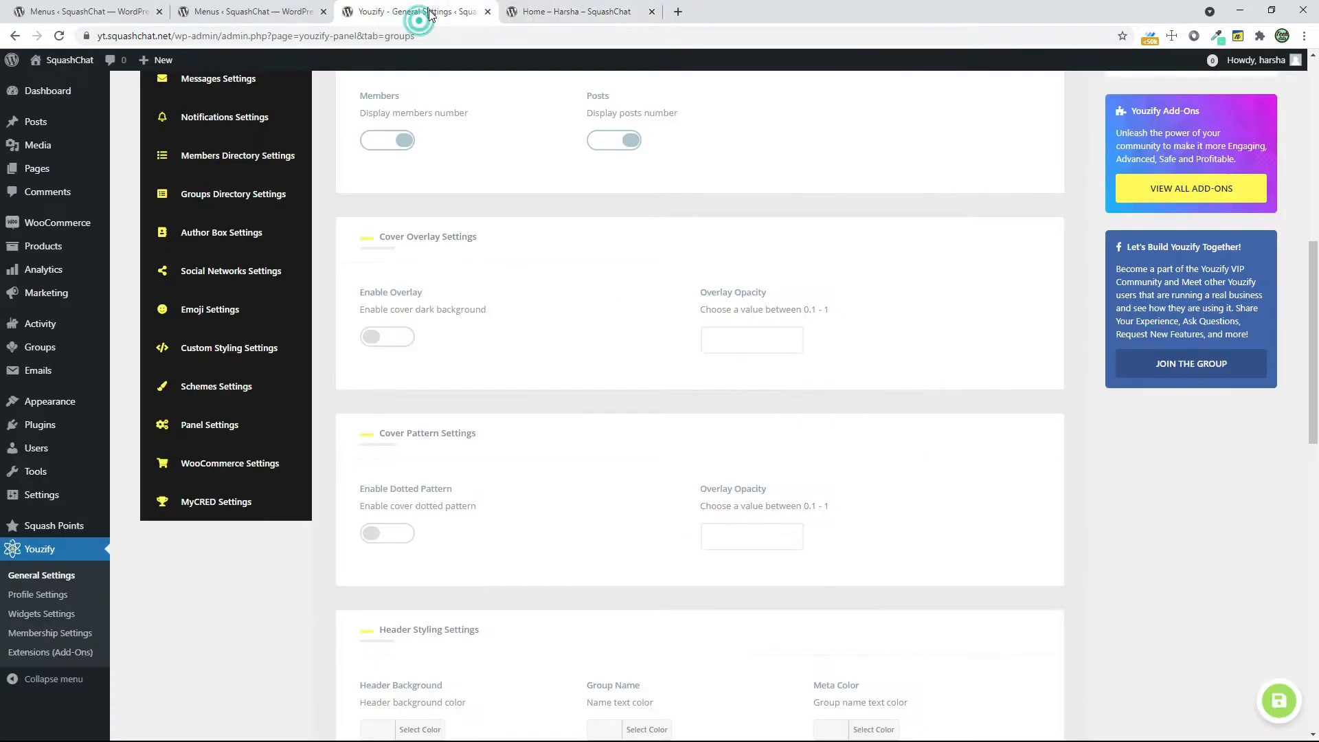
Open the image uploader for the Default Group Avatar and look through the local Downloads folder without choosing a file
scroll(545, 330, "down", 5)
left_click(379, 317)
left_click(379, 317)
scroll(845, 466, "down", 8)
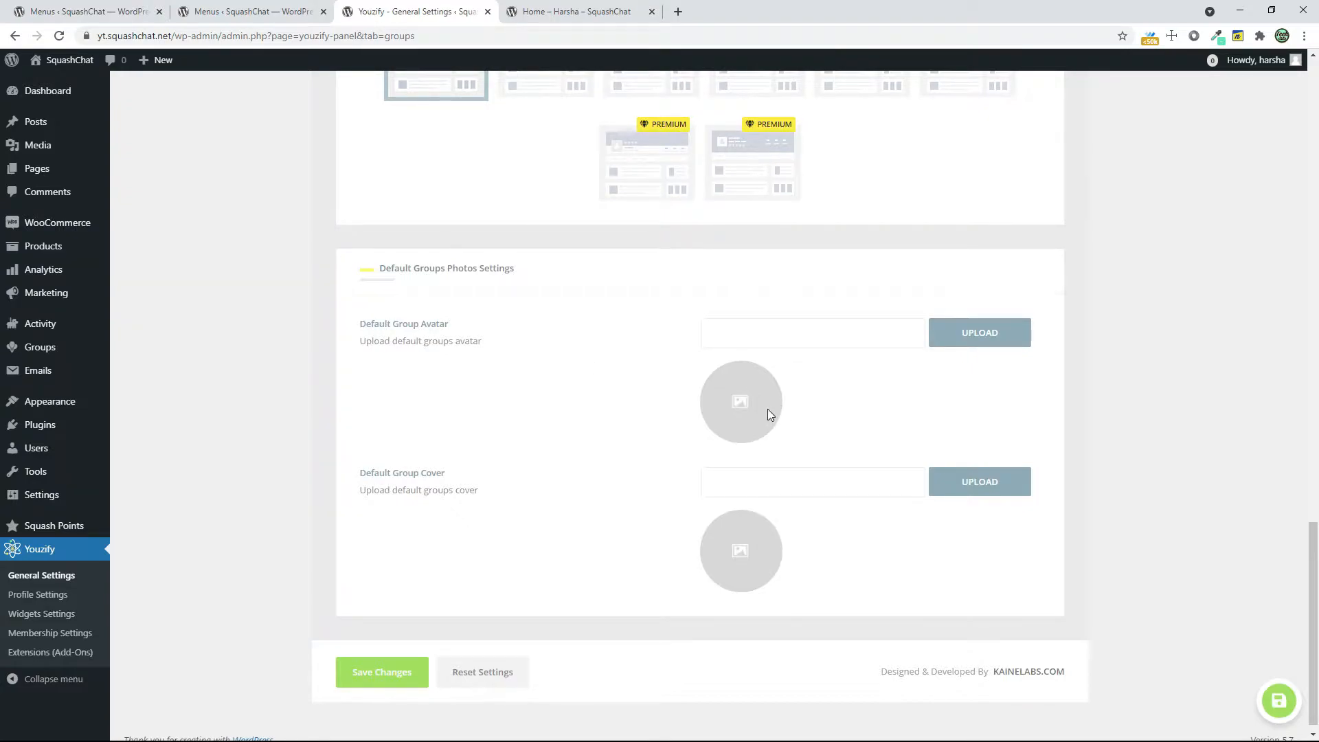
left_click(941, 340)
left_click(670, 374)
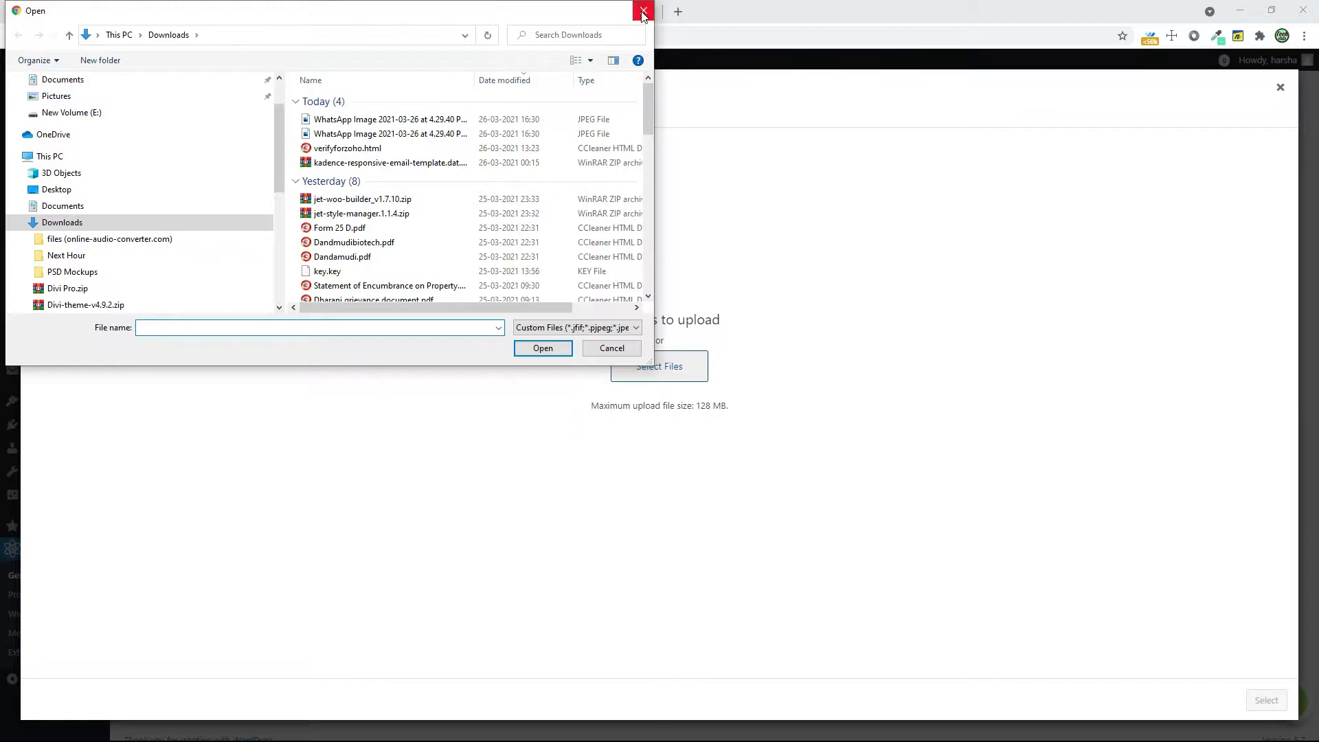
left_click(643, 12)
Open the unDraw illustration search in a new browser tab and search for "groups"
left_click(678, 11)
left_click(843, 60)
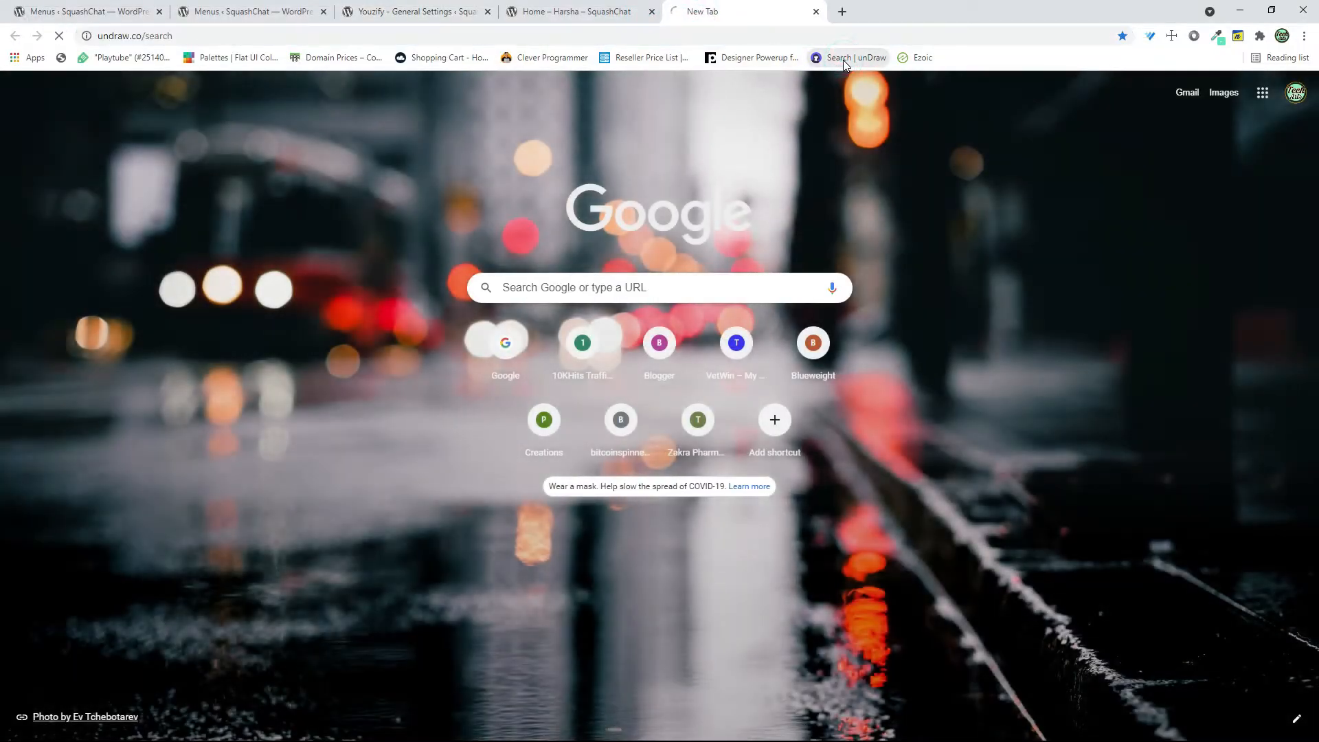
left_click(526, 248)
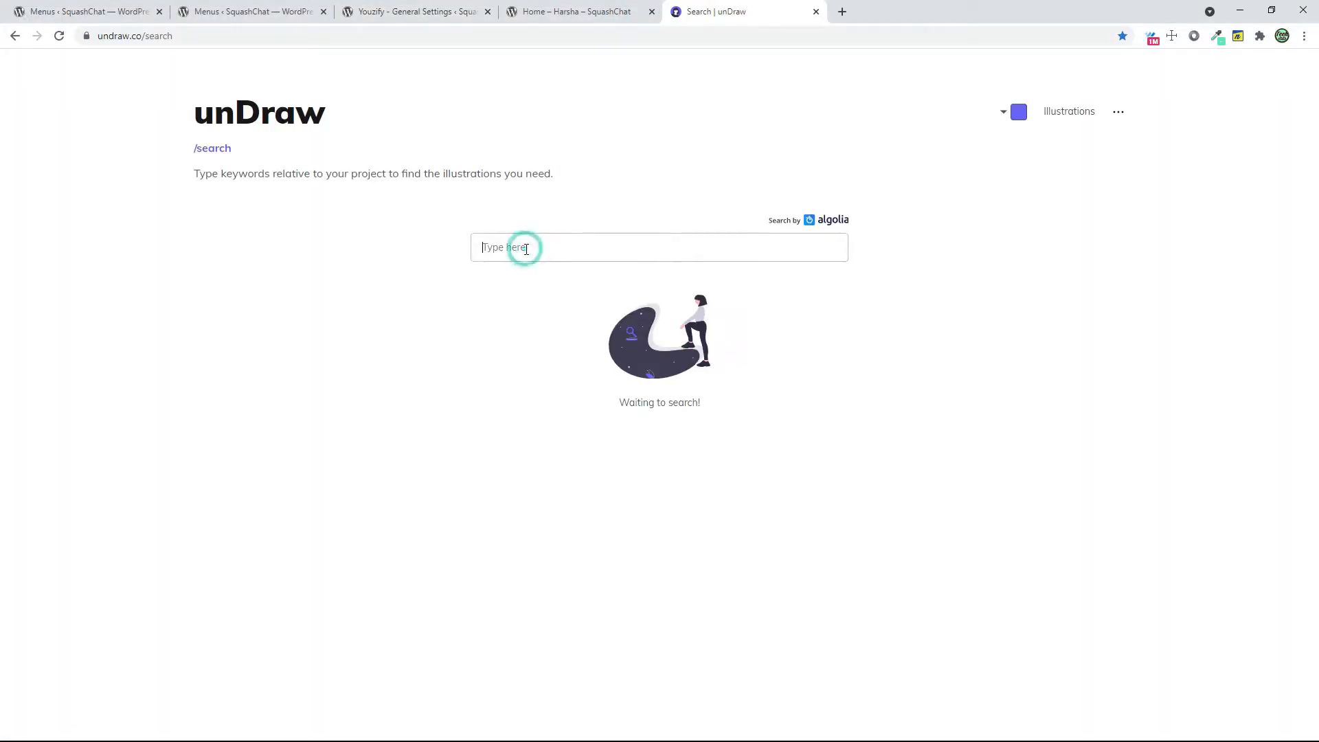
type("groups")
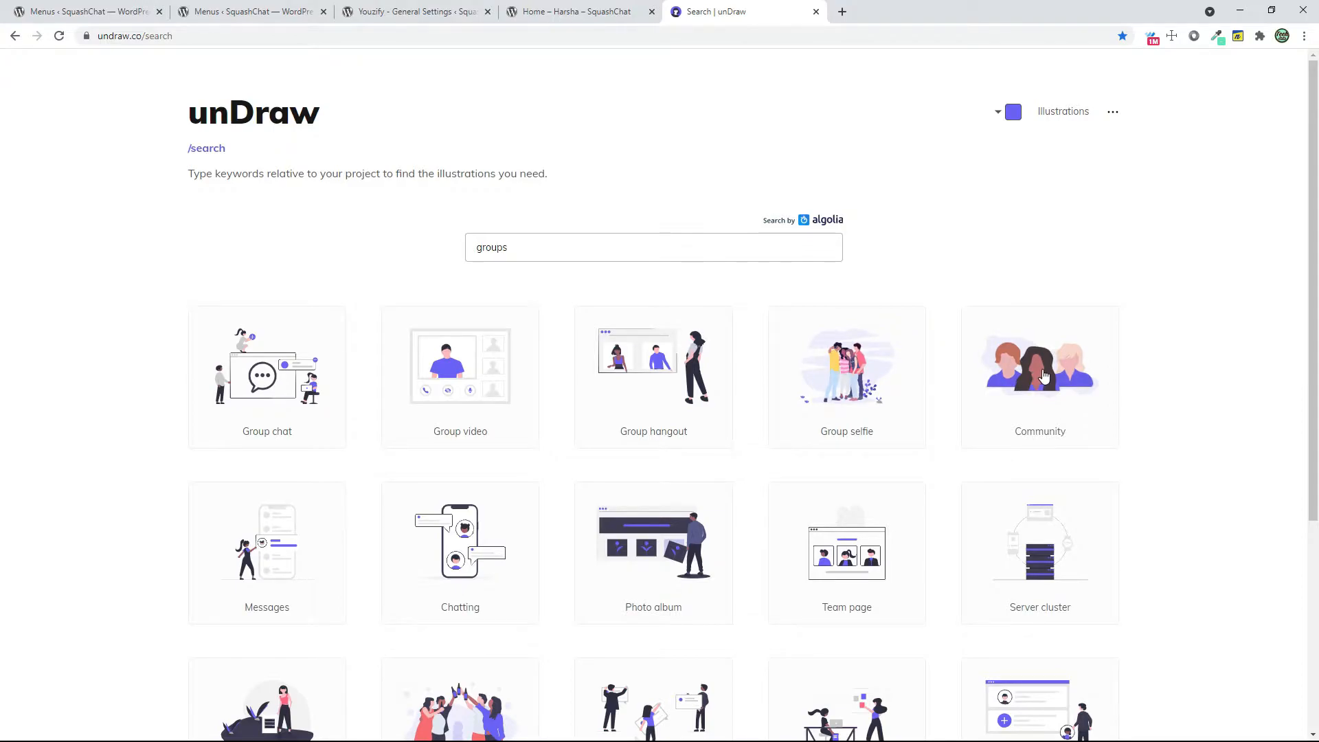
Look through the illustrations and download the Community illustration as a PNG
scroll(1043, 376, "down", 3)
scroll(1043, 339, "up", 1)
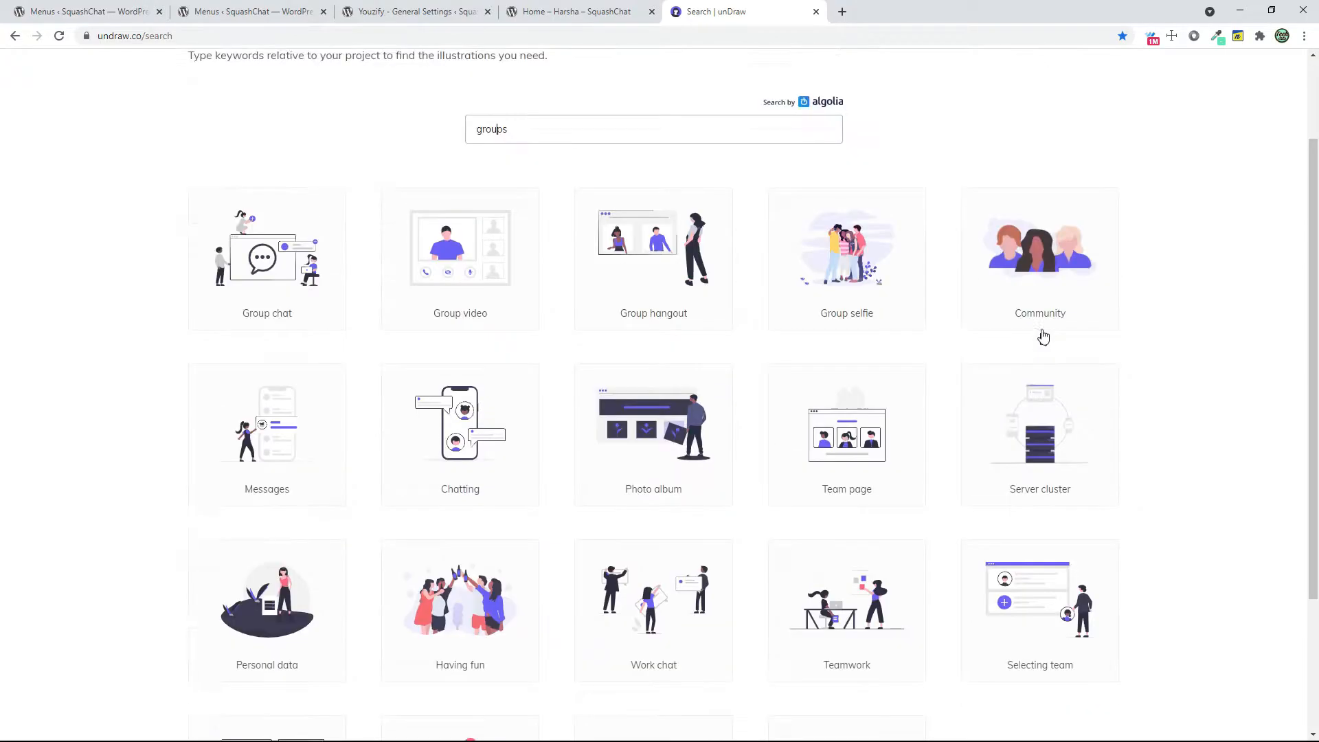
left_click(1054, 248)
left_click(715, 451)
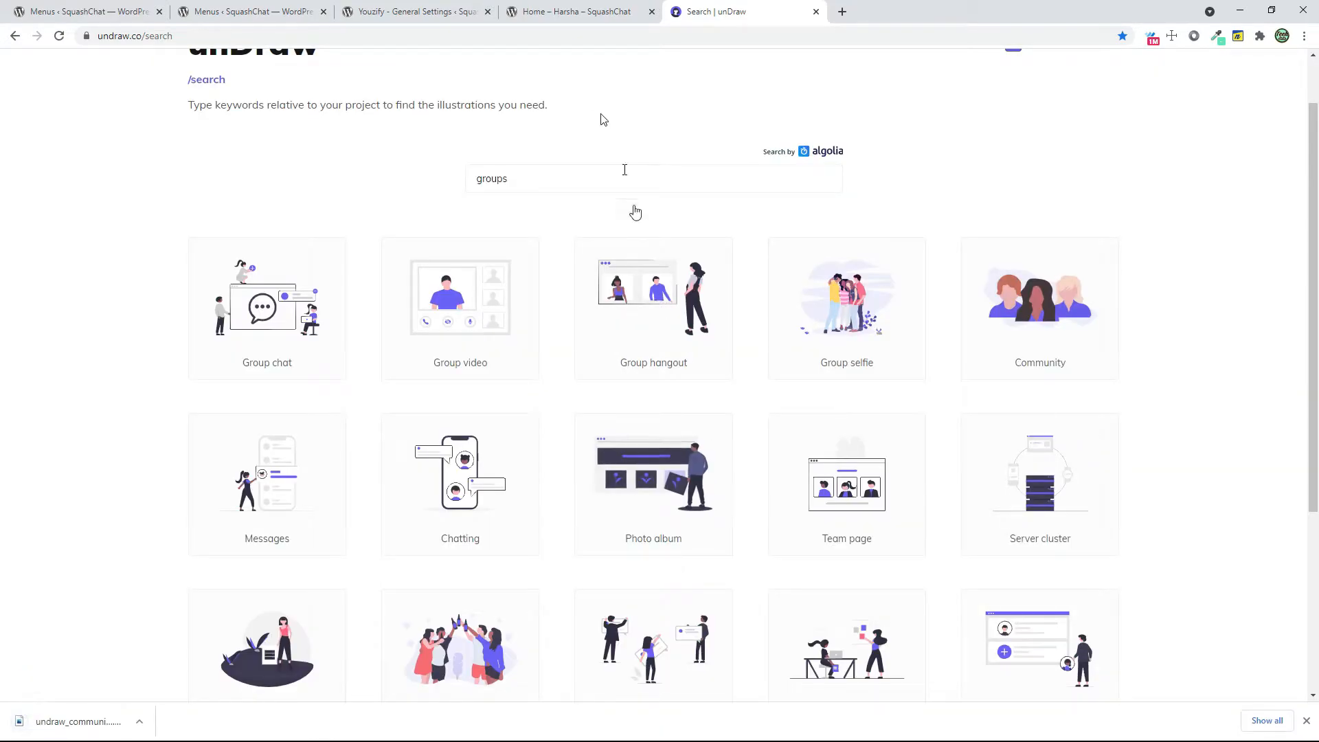
Upload the downloaded Community PNG as the Default Group Avatar in the Groups Settings and save the changes
left_click(569, 11)
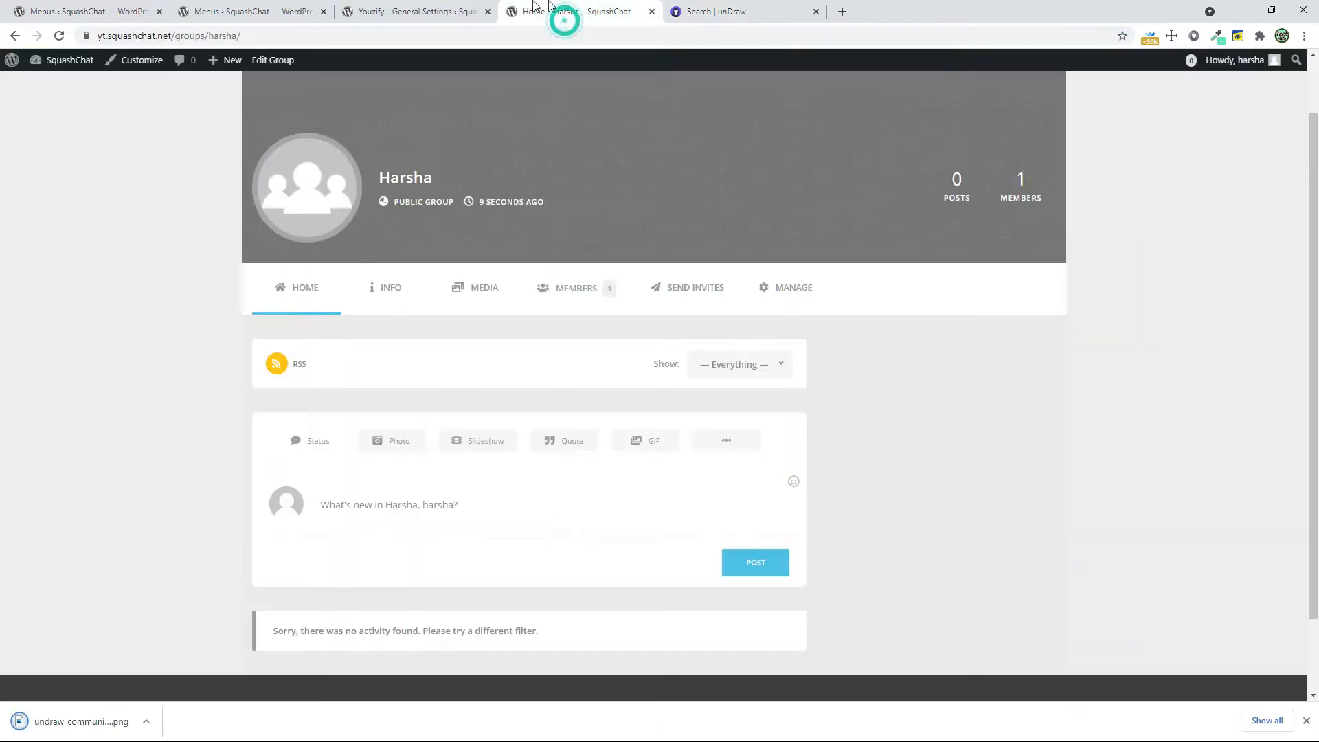
left_click(464, 8)
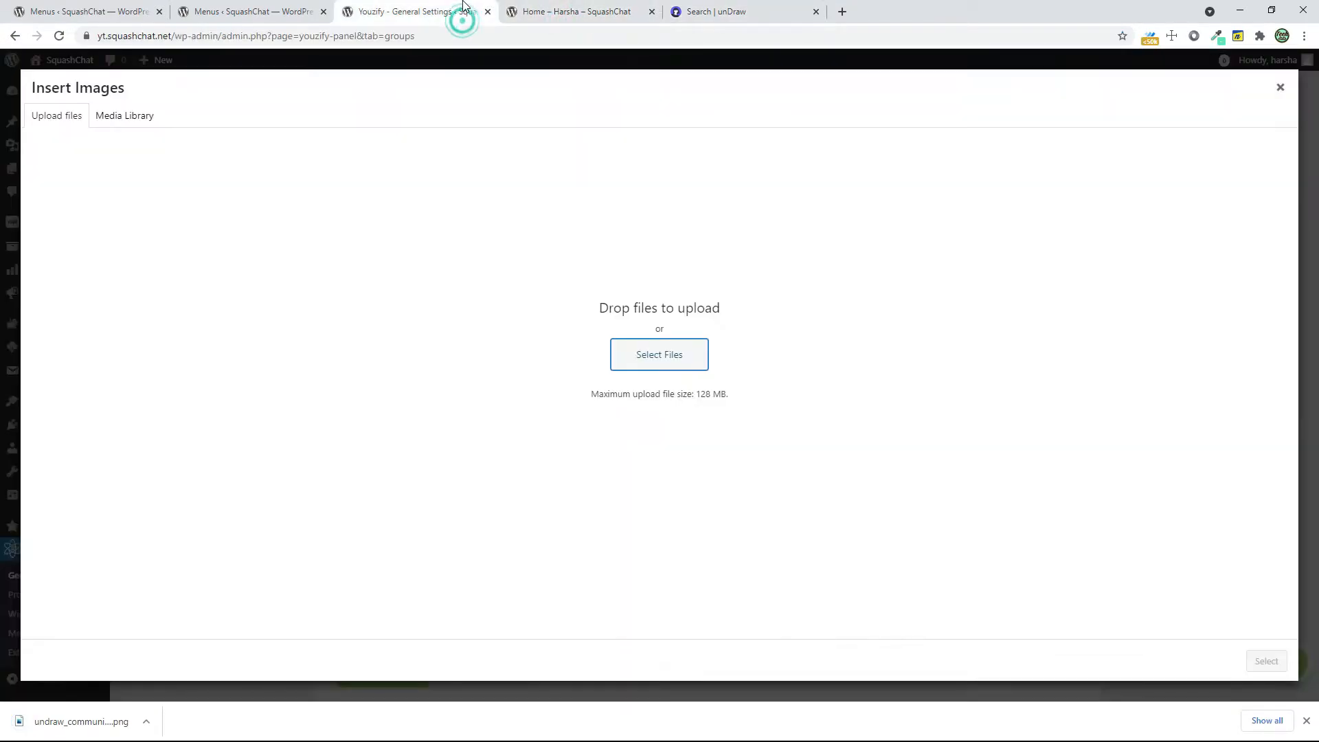
left_click(637, 361)
left_click(616, 345)
left_click_drag(69, 722, 607, 271)
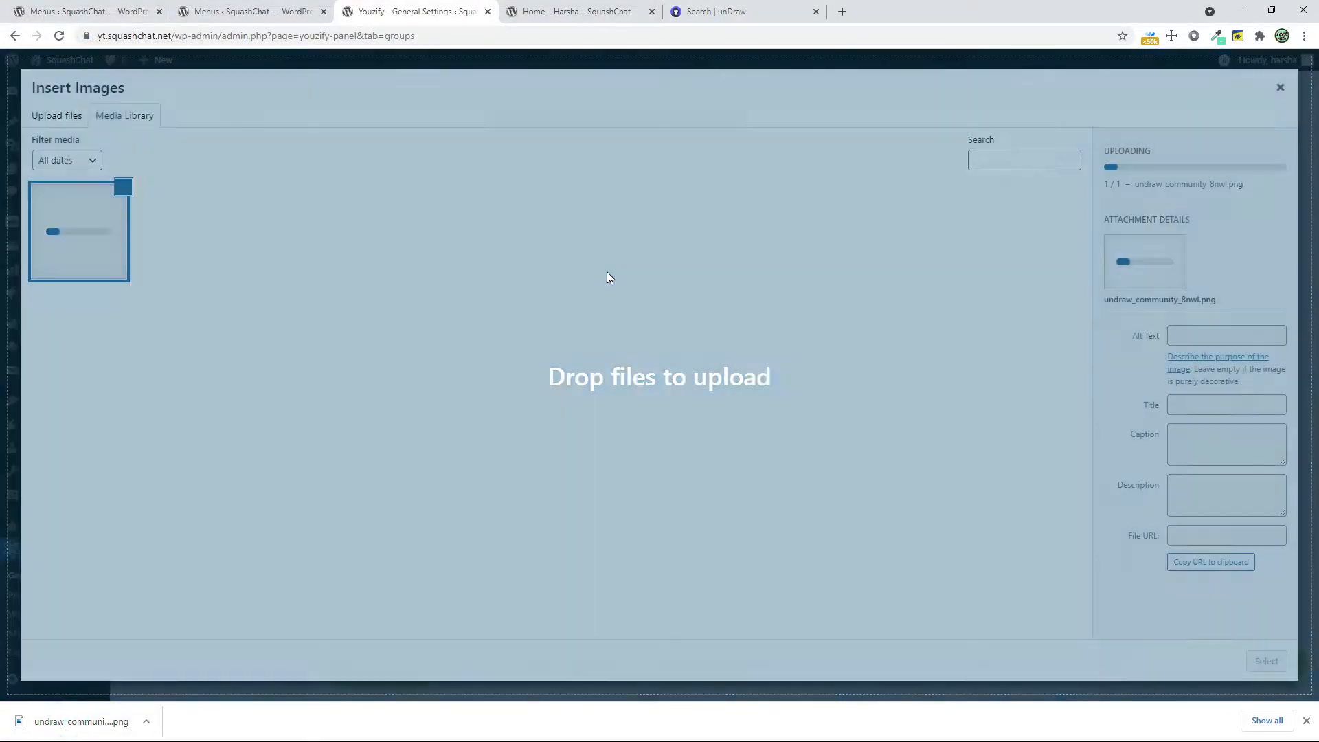
left_click(1267, 662)
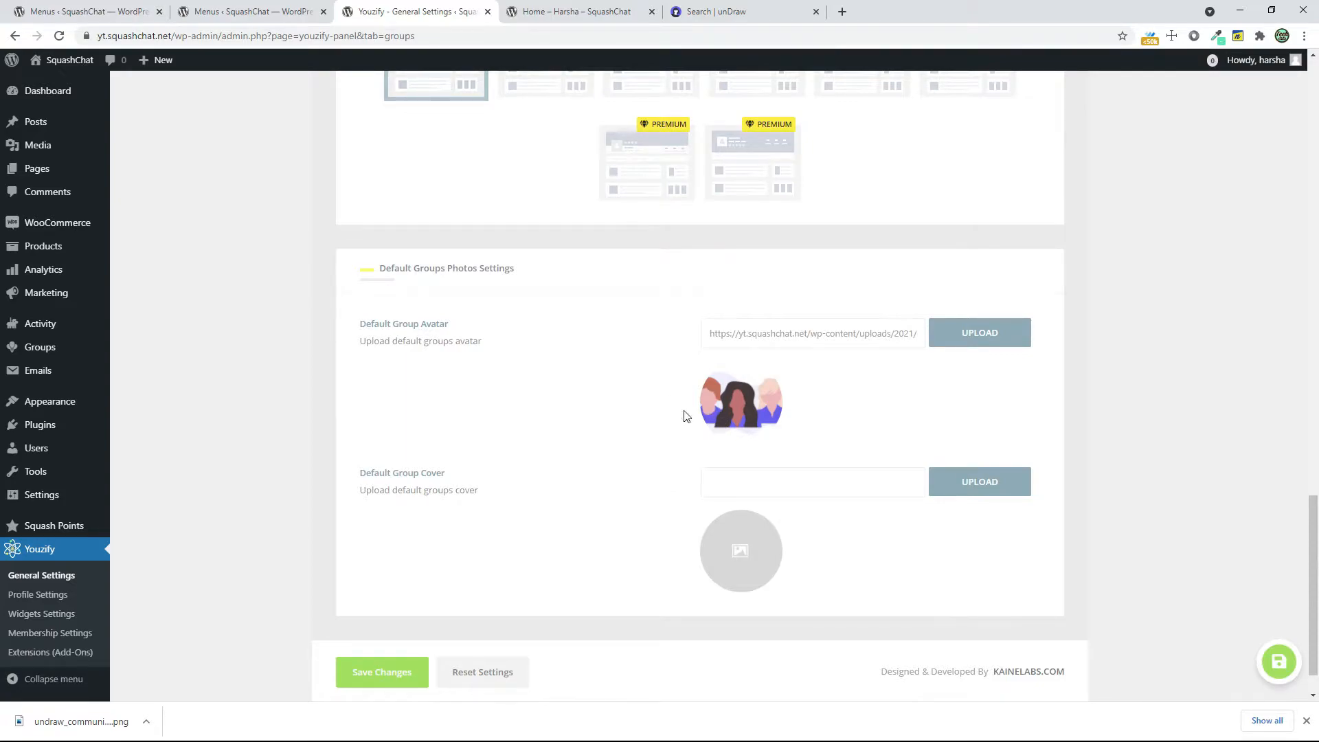
left_click(378, 690)
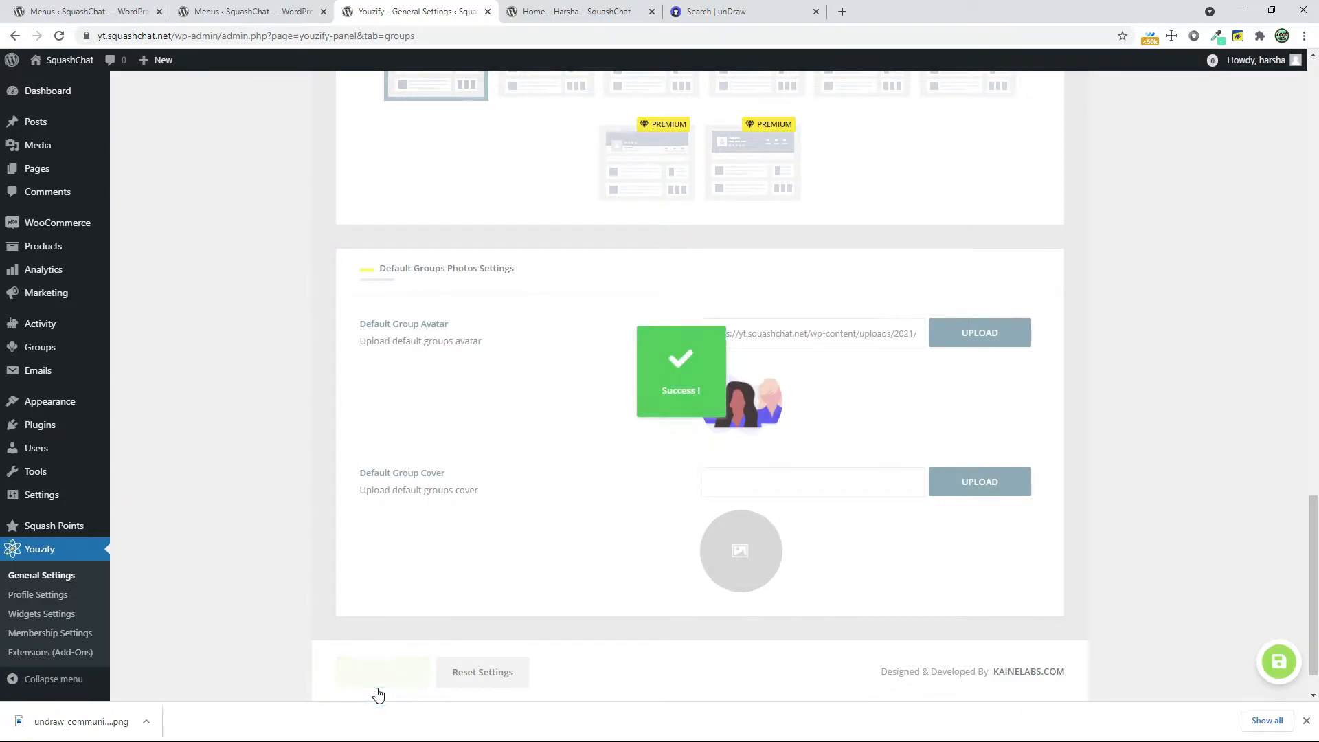
Reload the group page to check its default avatar, and return to the Groups Settings
left_click(517, 13)
left_click(59, 36)
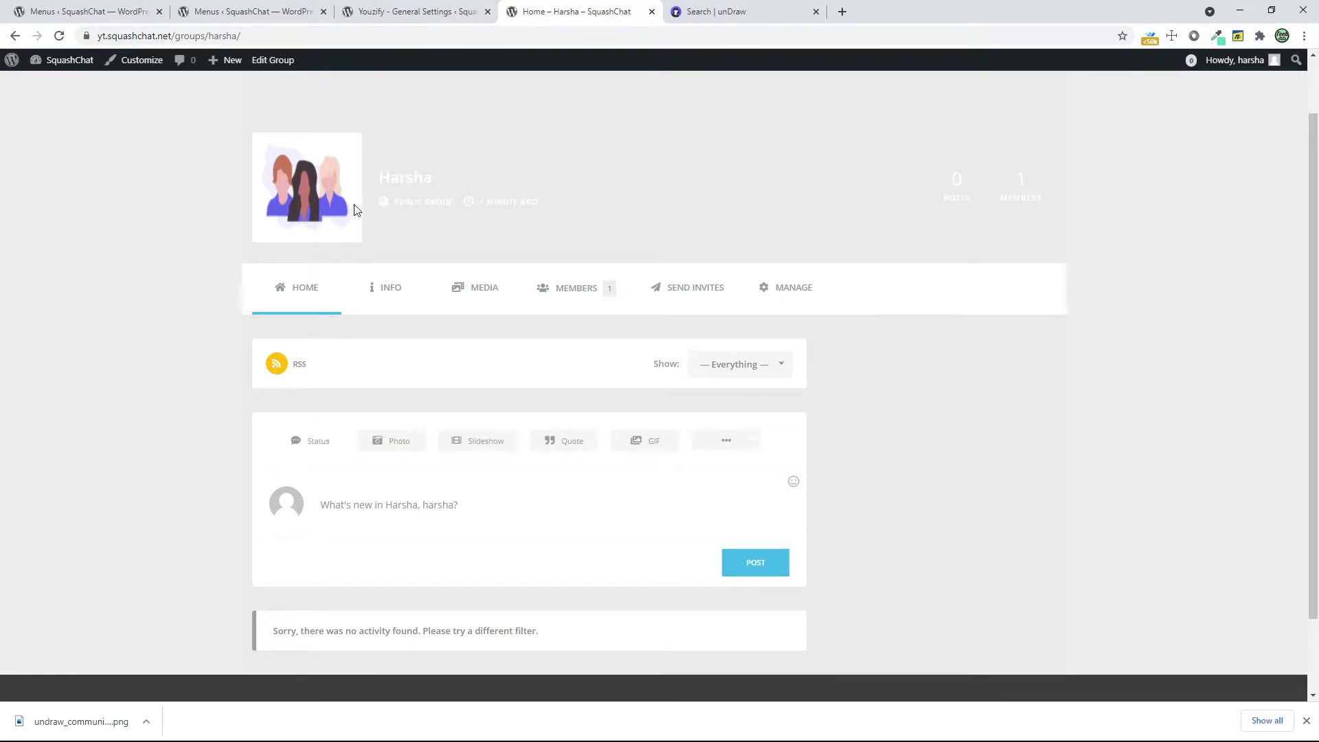
left_click(474, 11)
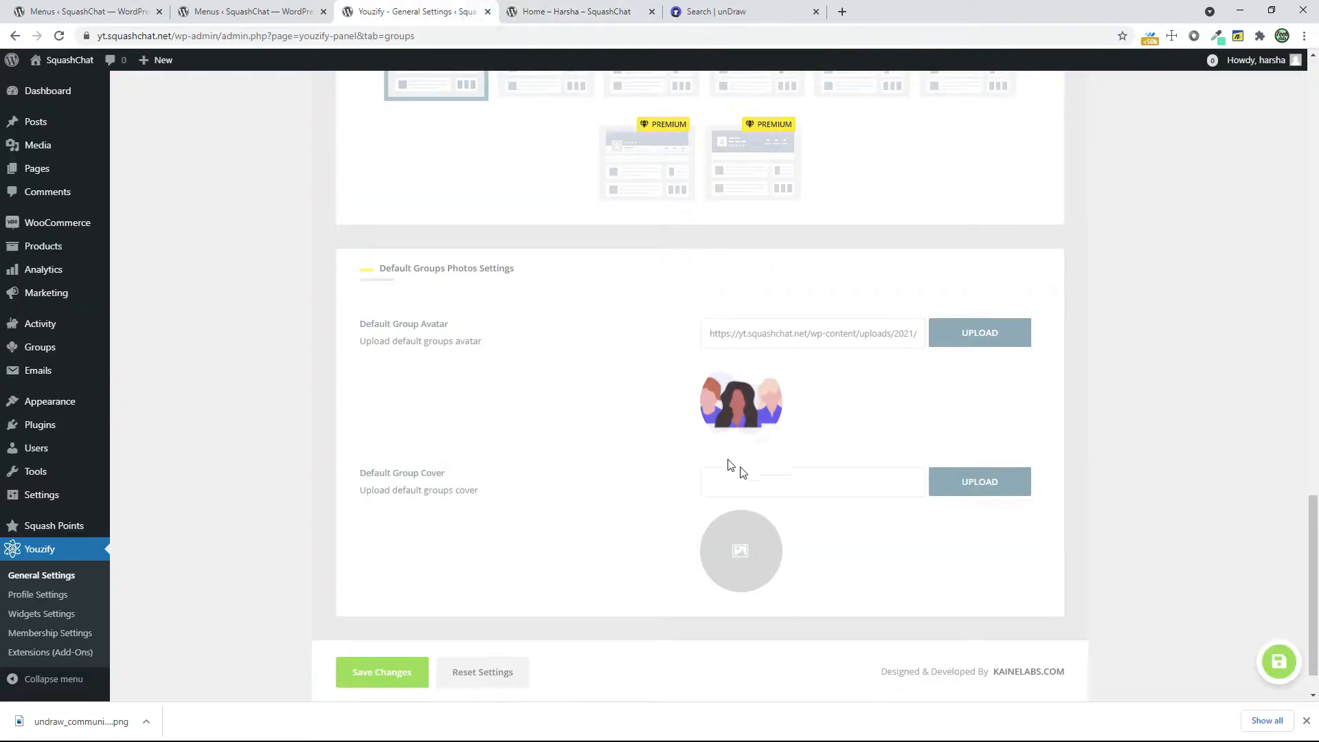
Review the group header styling colours and Header Layouts, comparing them with the header on the group page
scroll(811, 490, "down", 1)
scroll(811, 489, "up", 10)
scroll(824, 496, "down", 3)
scroll(823, 496, "down", 4)
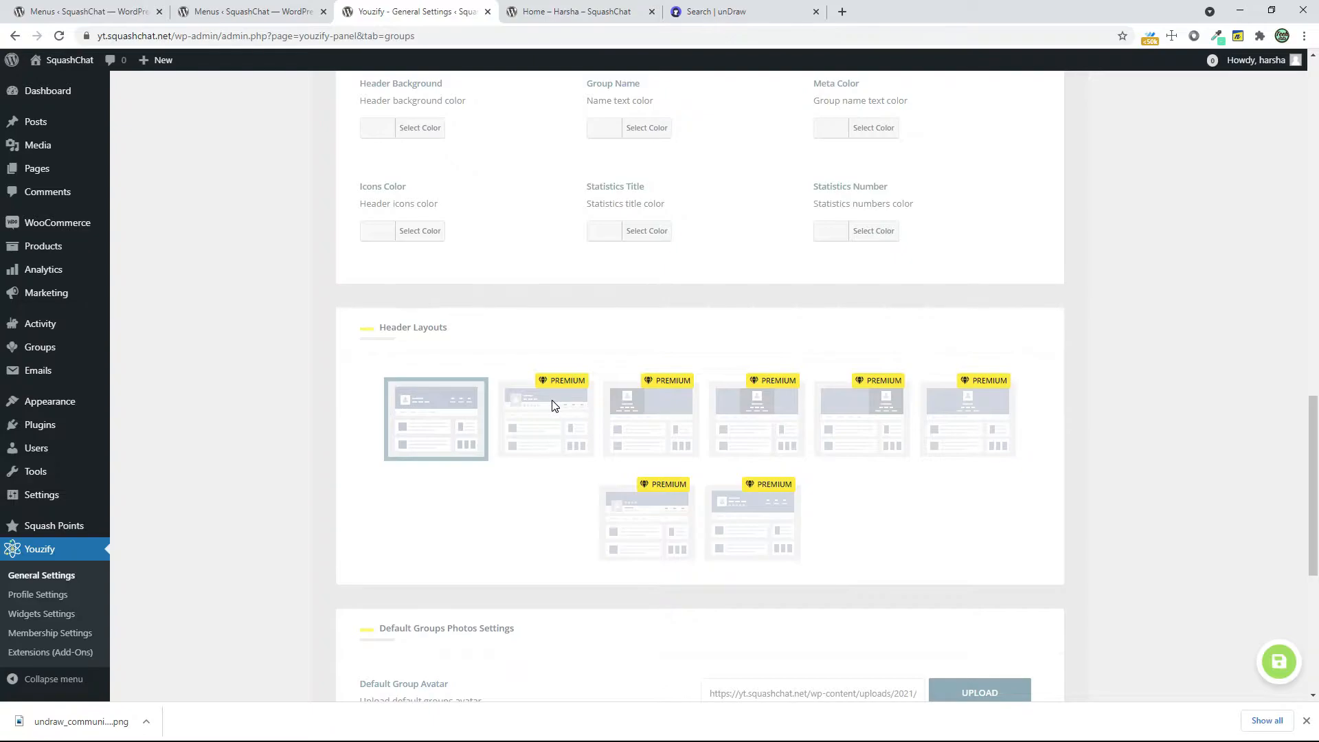
left_click(507, 11)
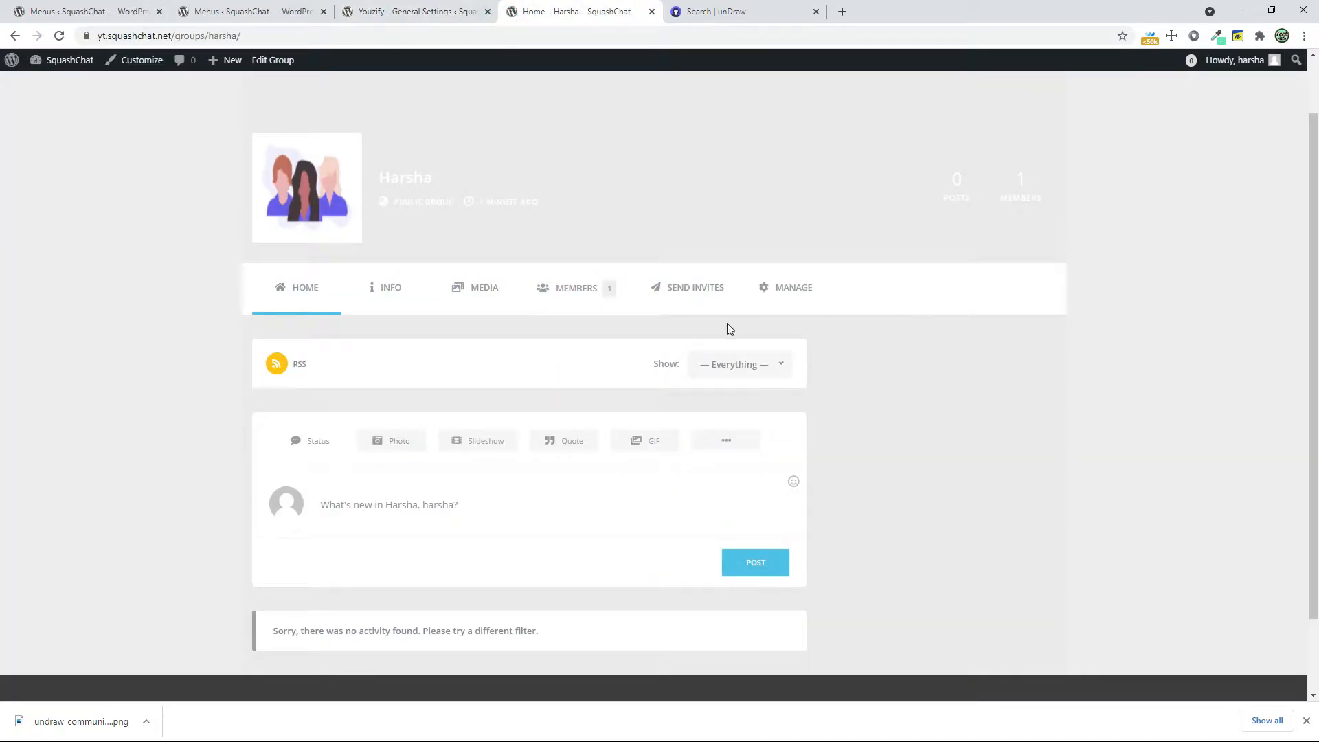
left_click(479, 8)
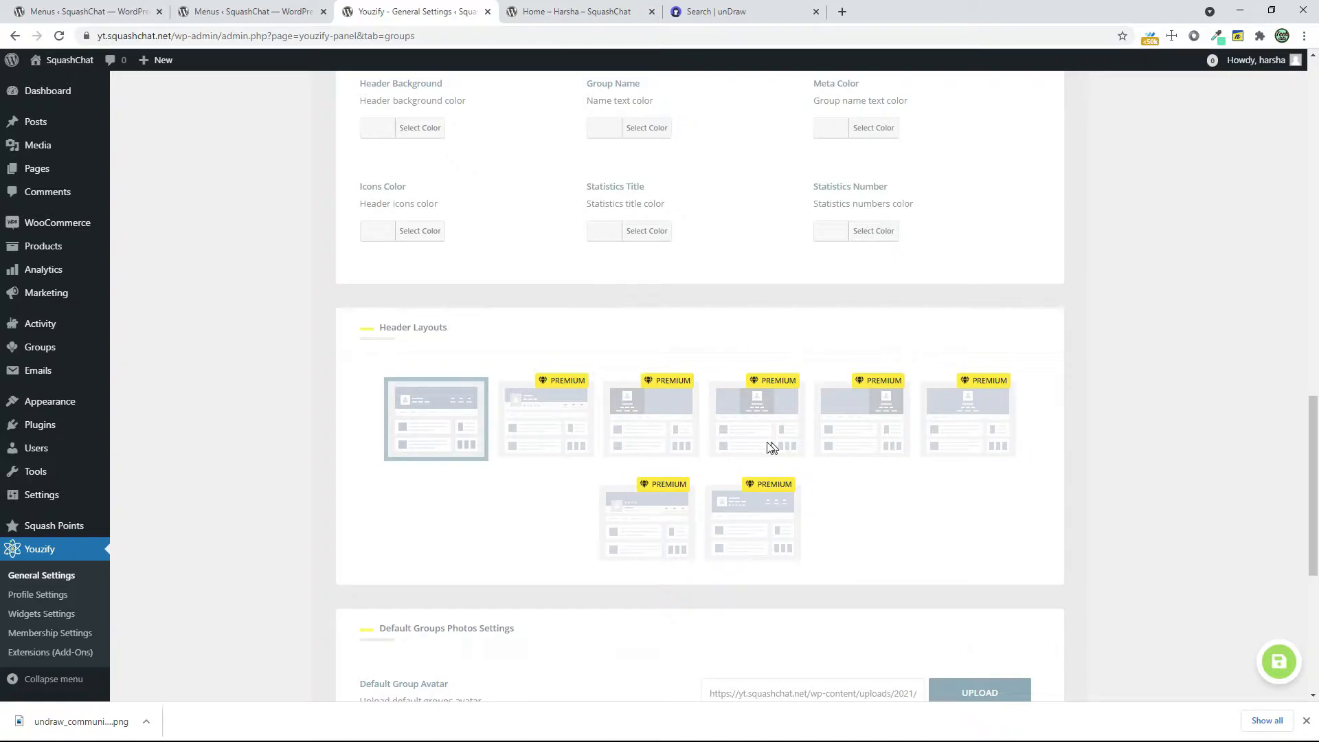
left_click(621, 3)
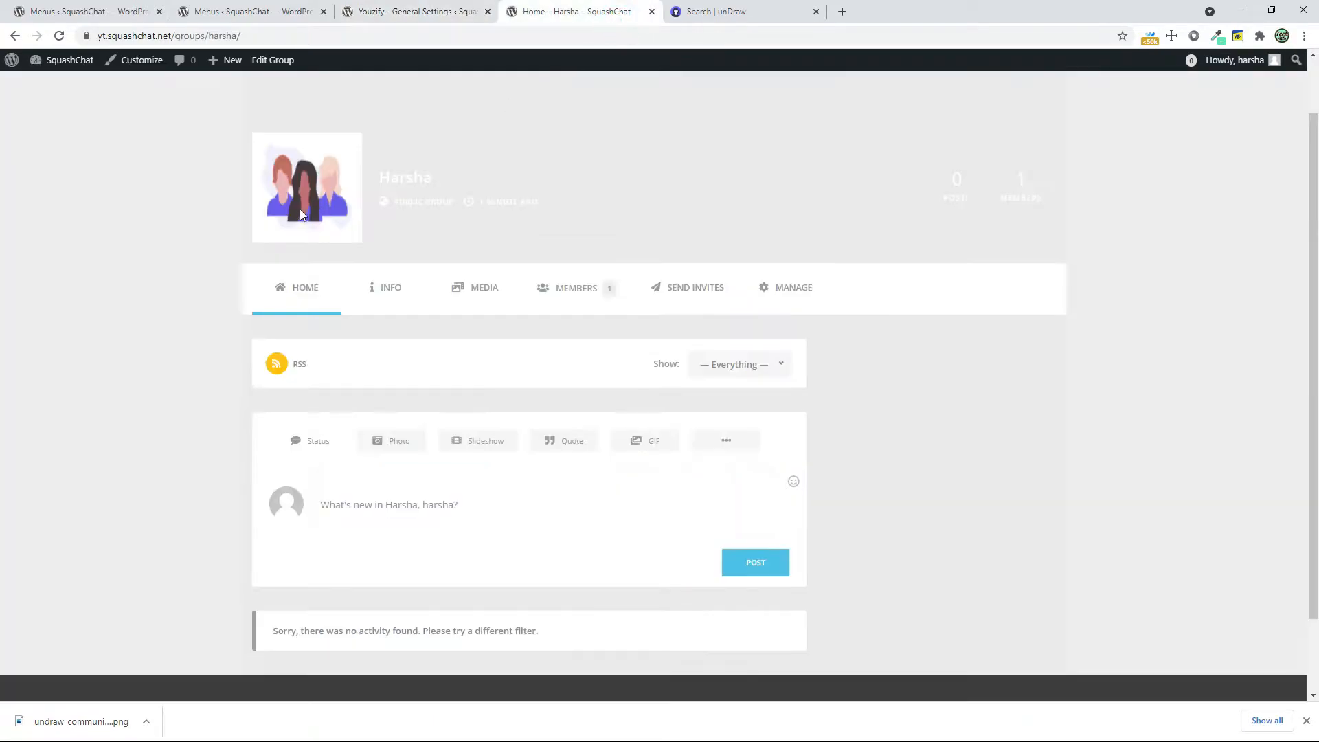
left_click(426, 3)
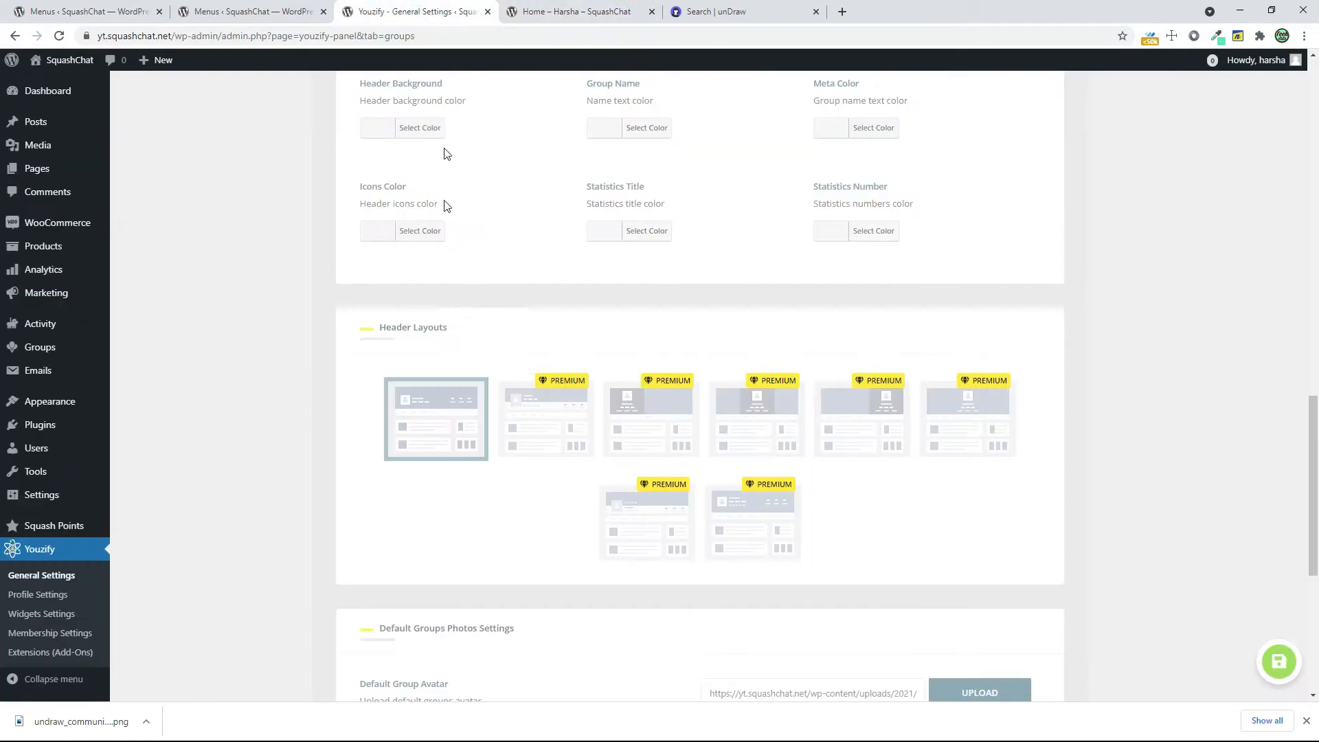
scroll(476, 338, "up", 10)
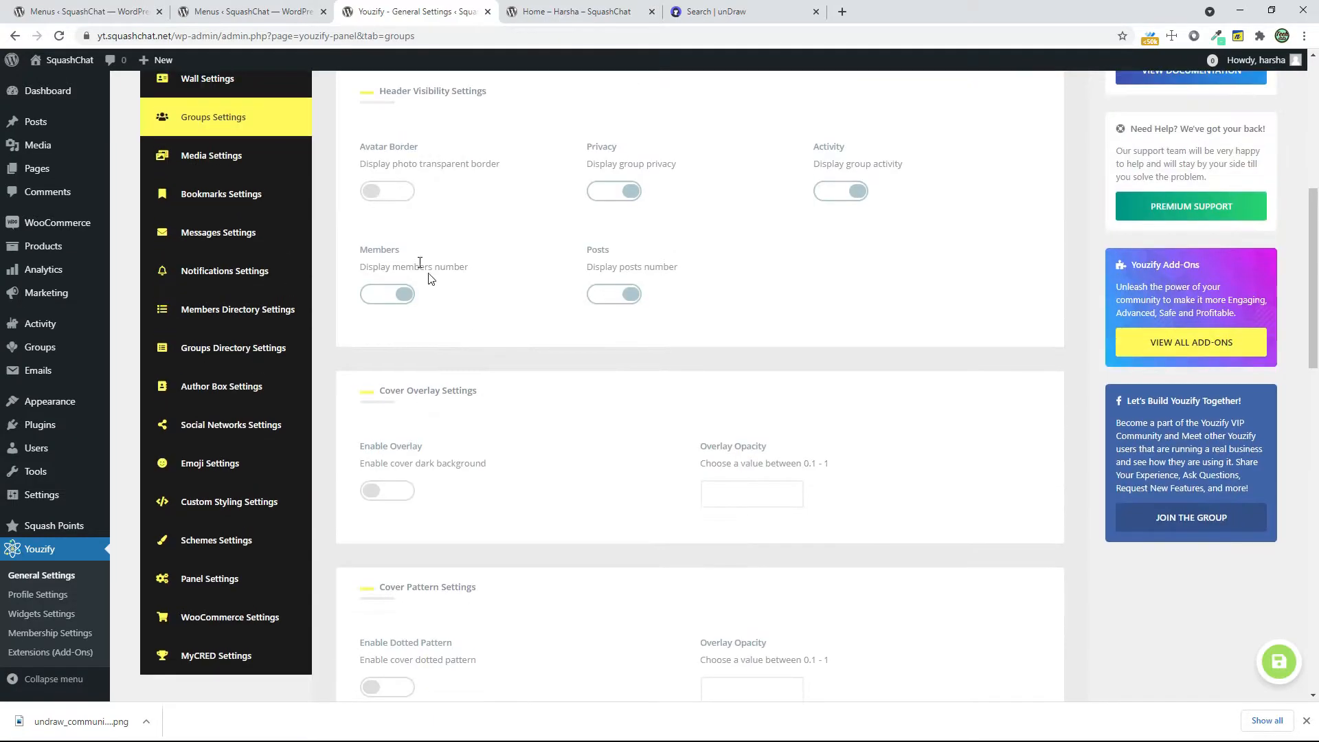
Review the groups media tab, subtab and media type options in Media Settings, and open the Bookmarks Settings
left_click(256, 158)
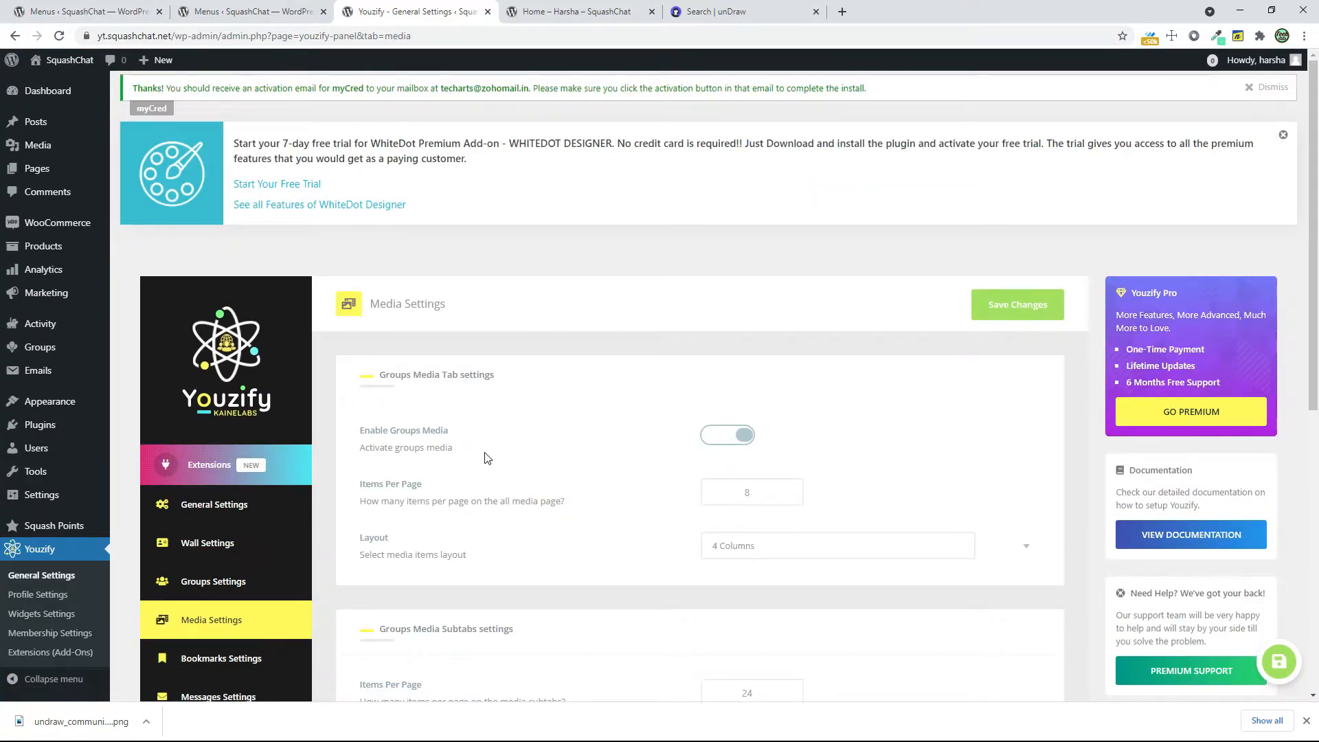
scroll(833, 442, "down", 5)
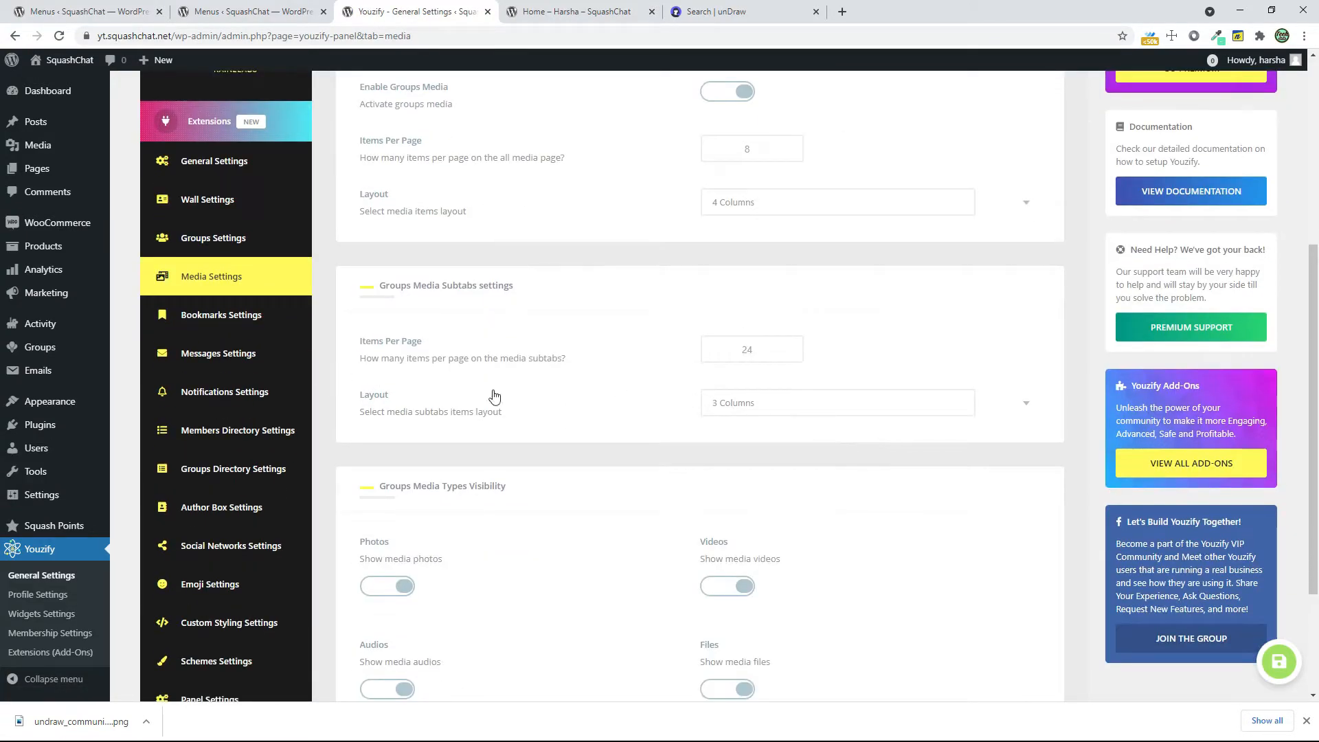
scroll(758, 444, "down", 3)
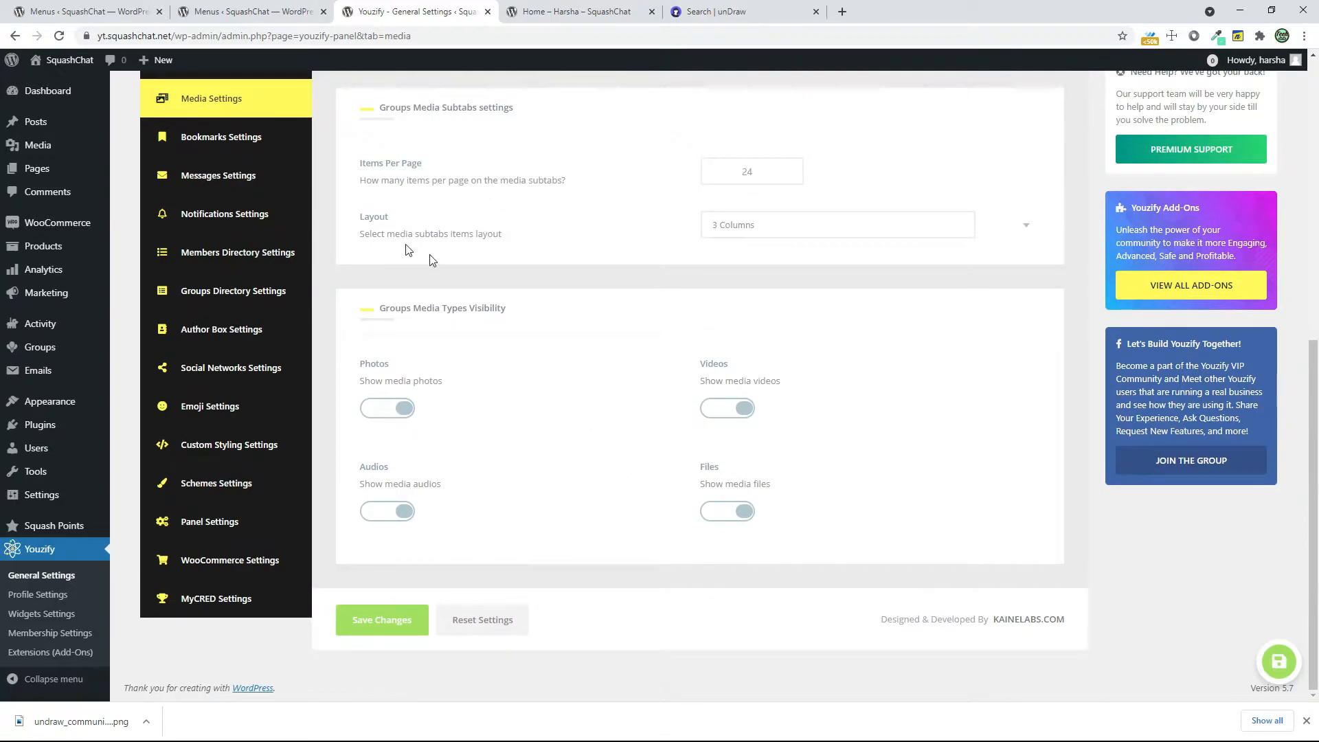
left_click(258, 151)
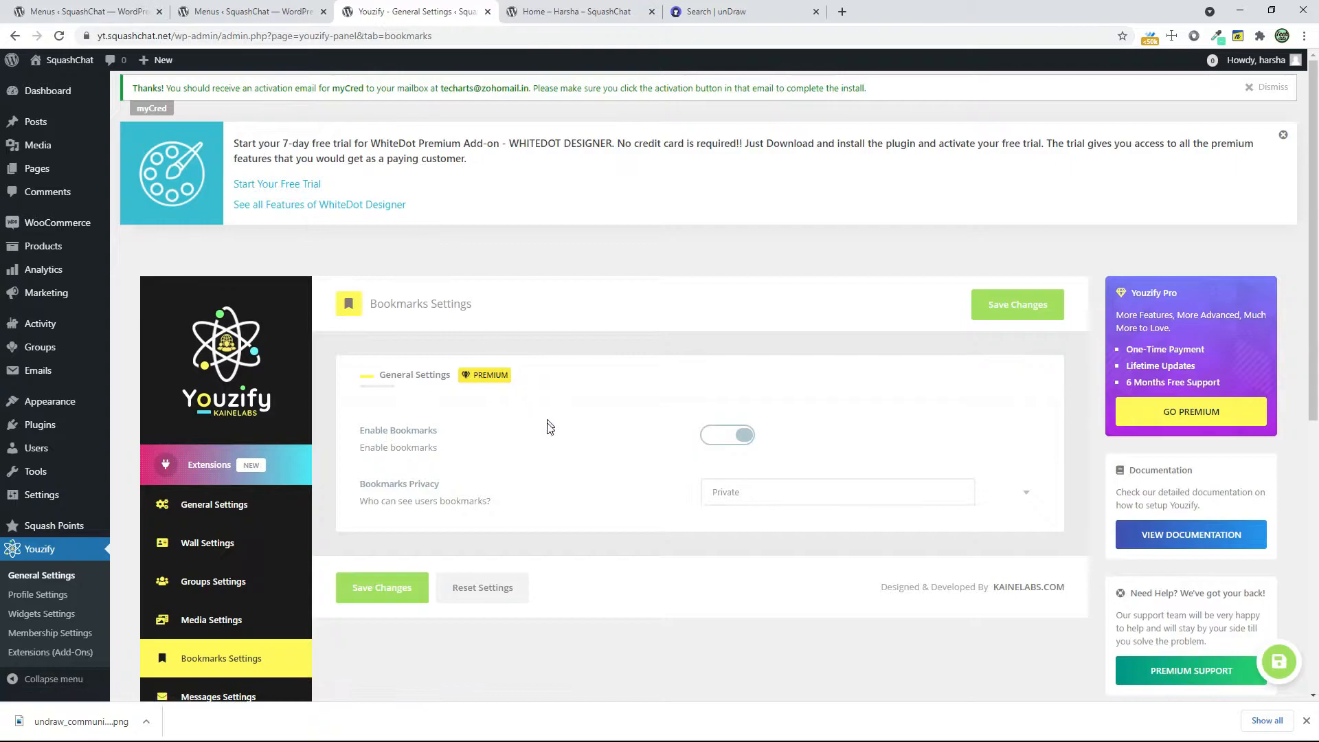
Review the attachment options in Messages Settings and the live notification options in Notifications Settings
scroll(534, 451, "down", 3)
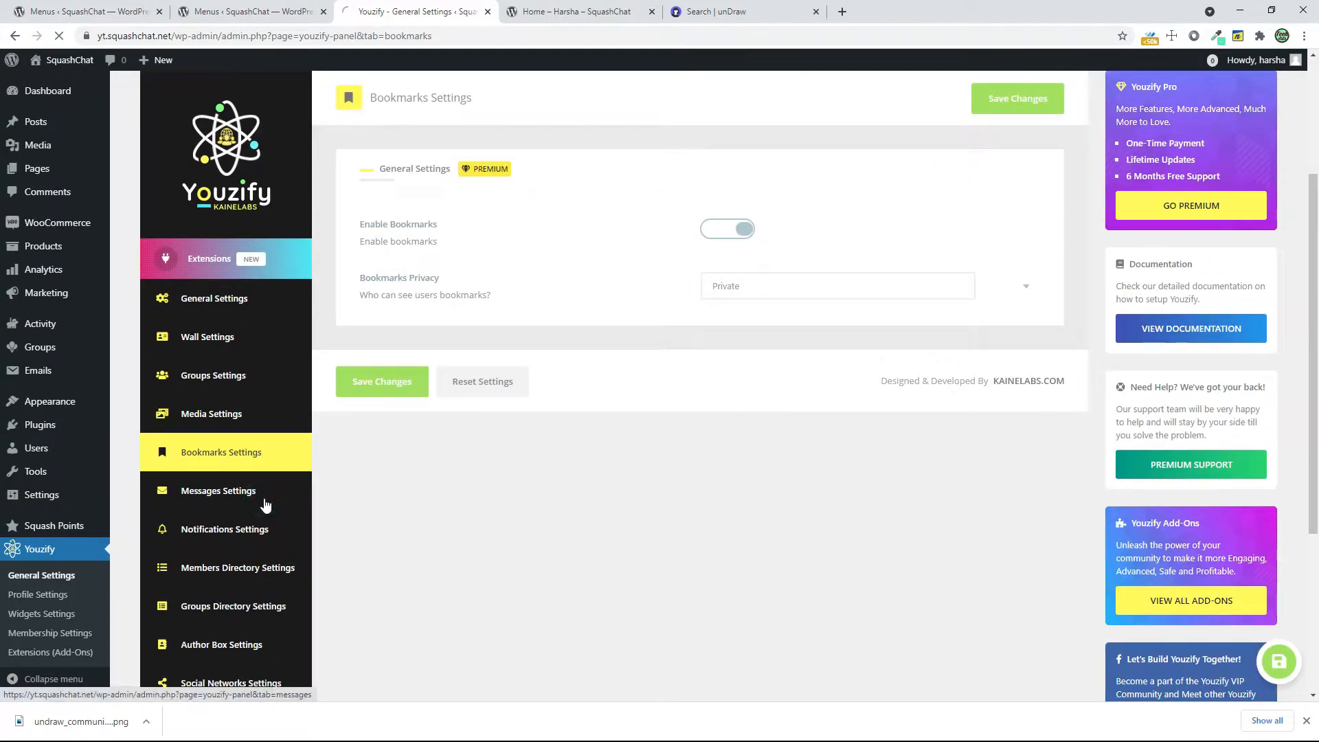
left_click(264, 506)
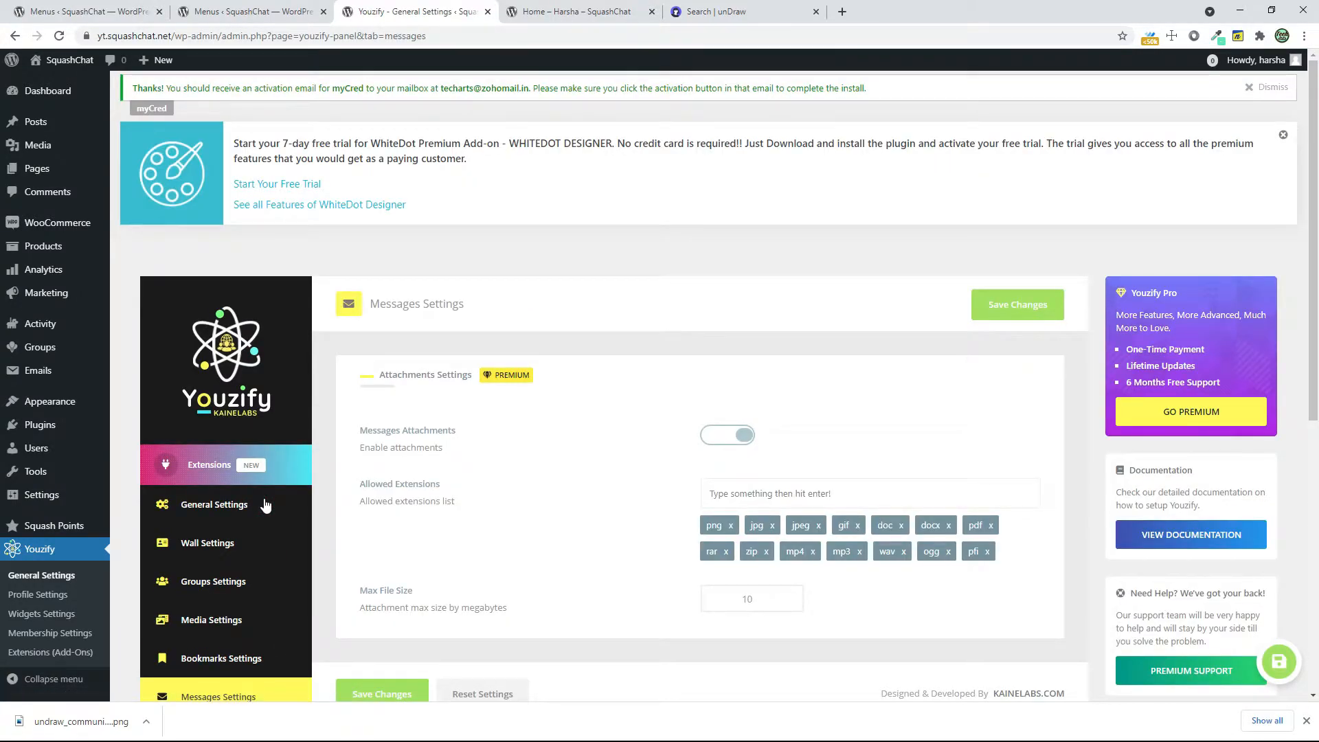
scroll(266, 506, "down", 3)
left_click(256, 528)
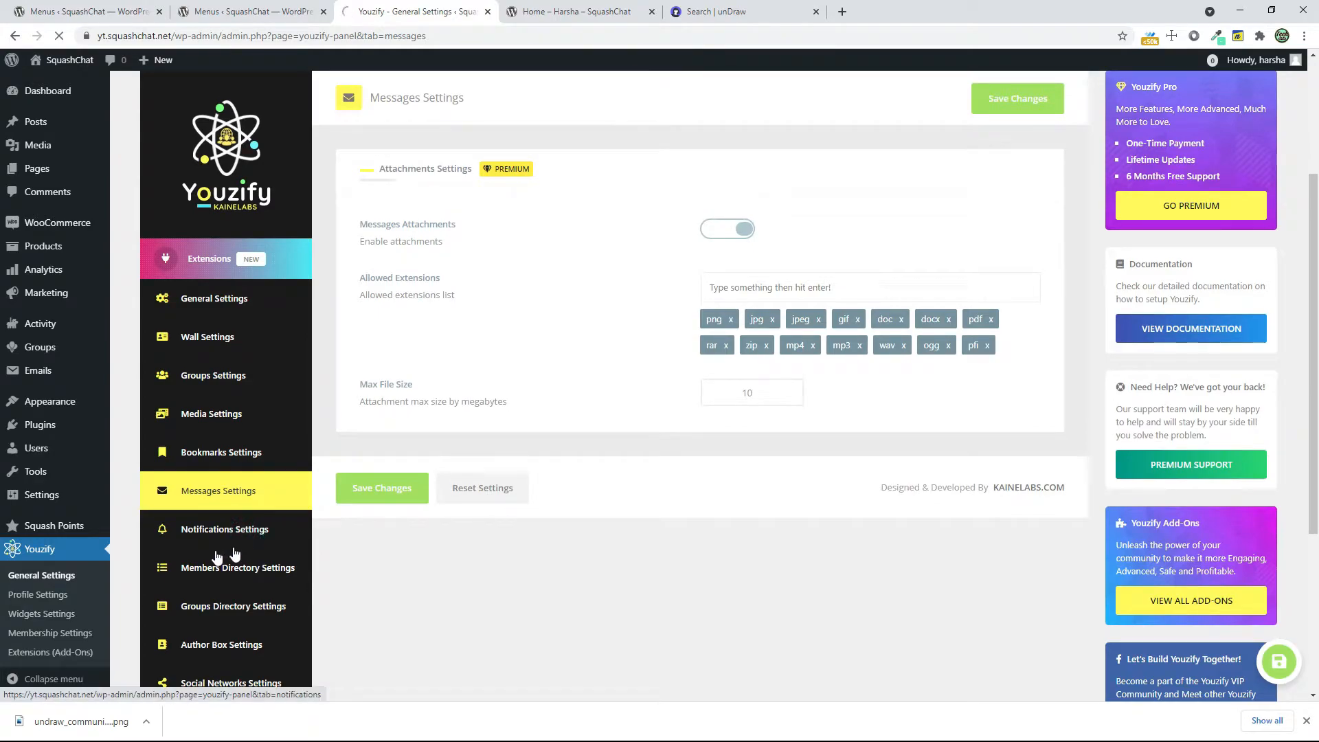
scroll(646, 575, "down", 4)
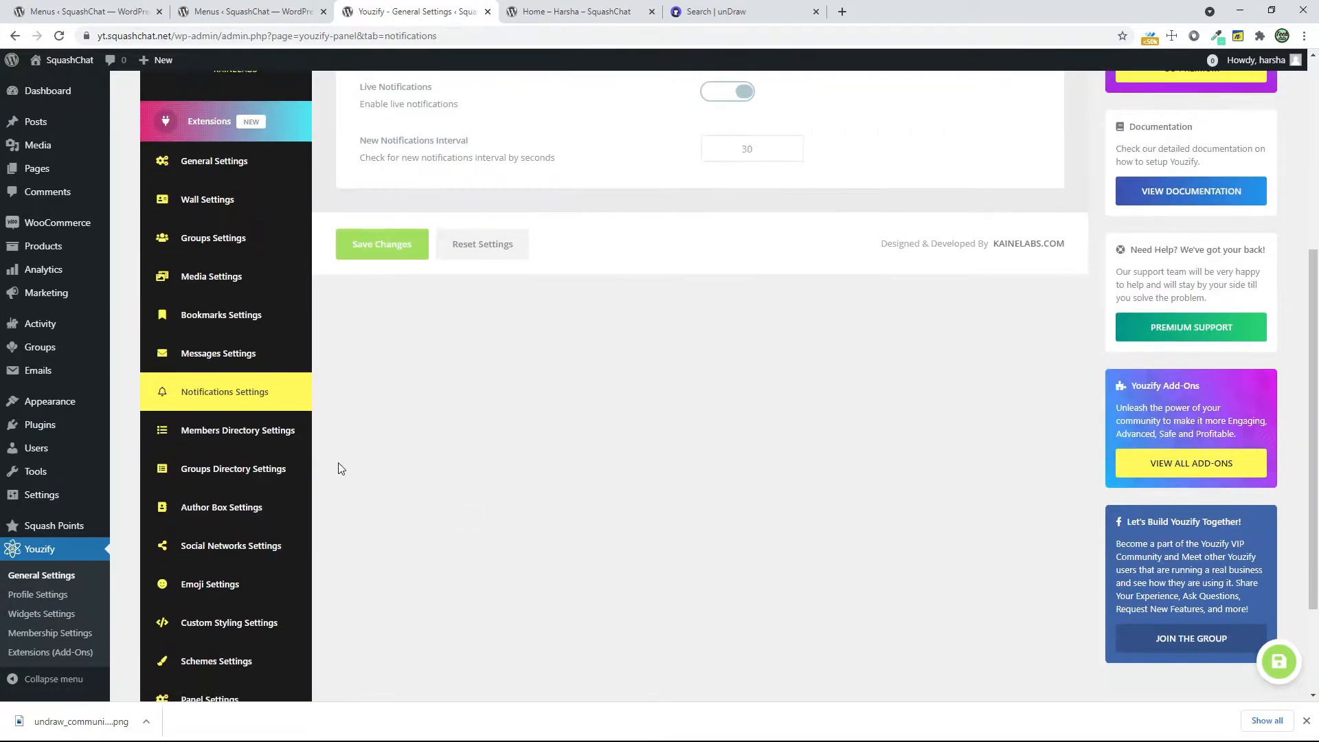
Set the Card Avatar Format in Members Directory Settings to the rounded-corner square and save the changes
left_click(277, 430)
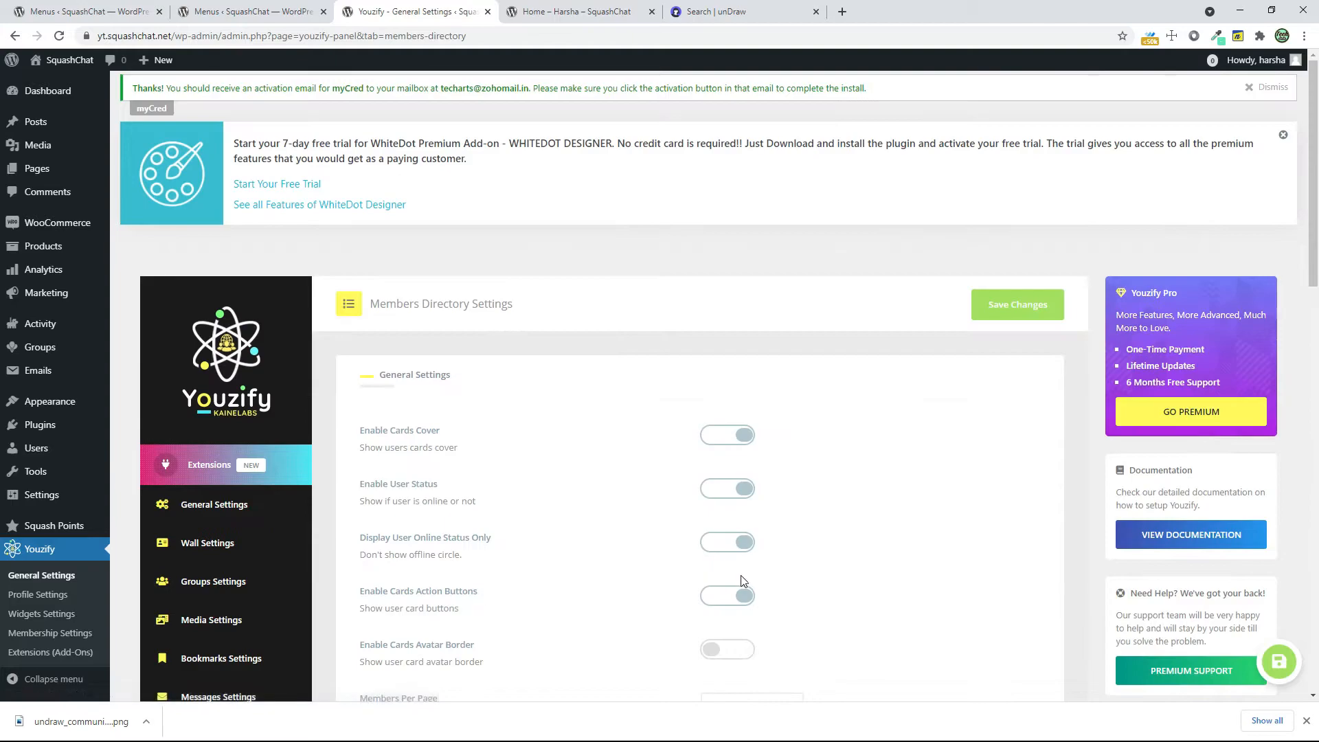
scroll(736, 571, "down", 2)
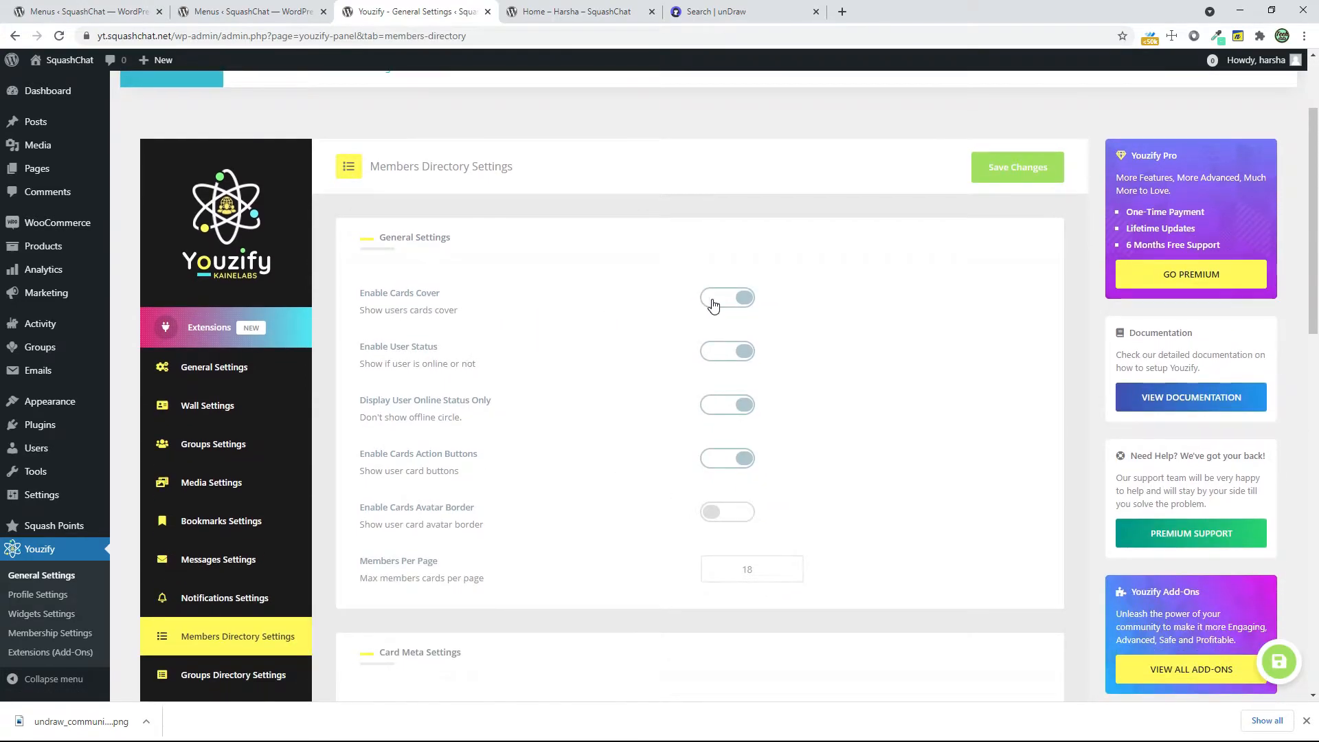
scroll(827, 560, "down", 8)
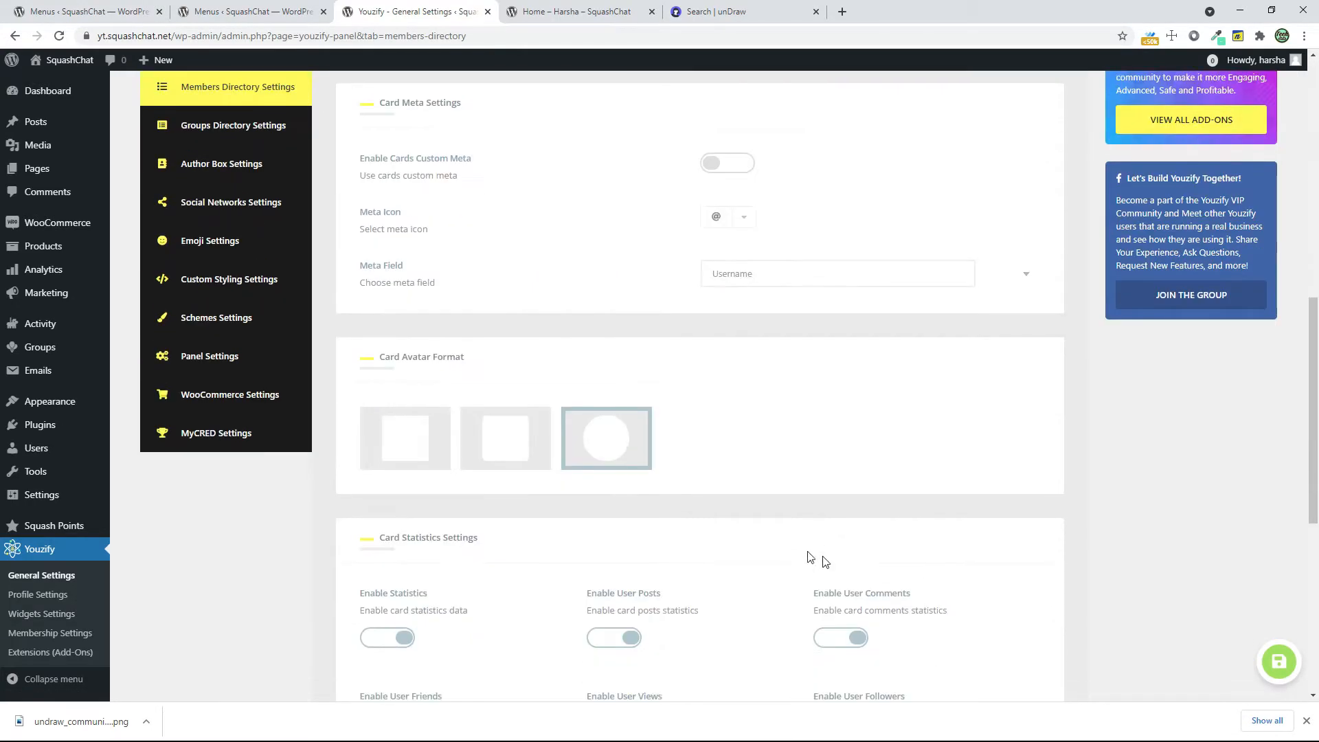
left_click(520, 443)
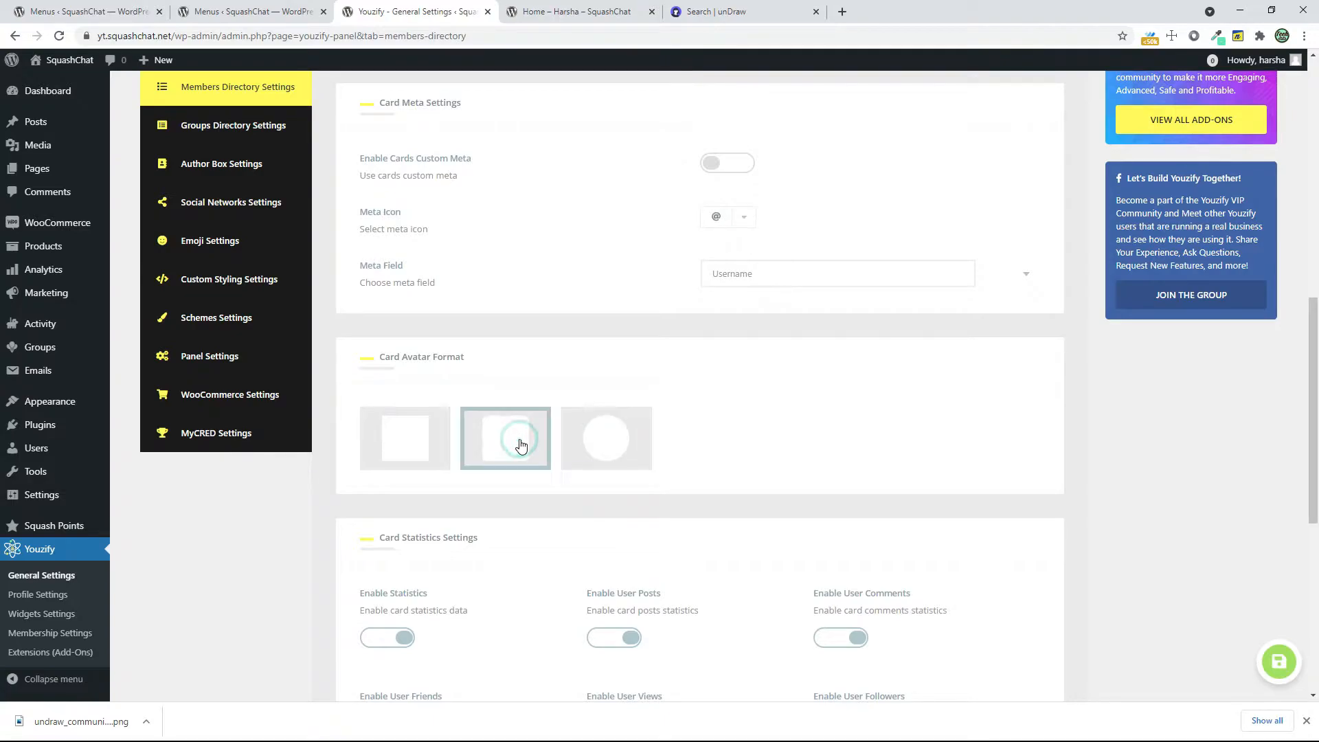
scroll(756, 577, "down", 1)
scroll(759, 579, "down", 8)
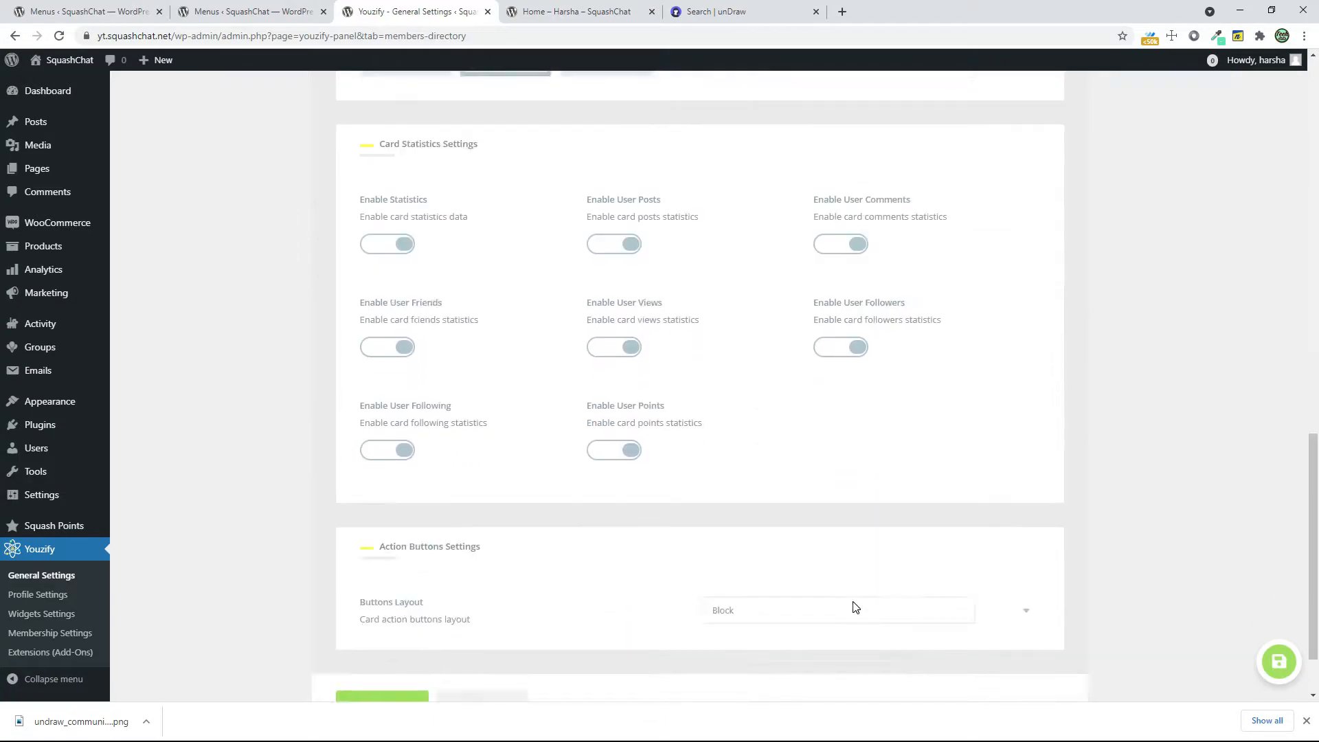
left_click(377, 620)
Set the Card Avatar Format in Groups Directory Settings to the rounded-corner square and save the changes
scroll(651, 633, "up", 10)
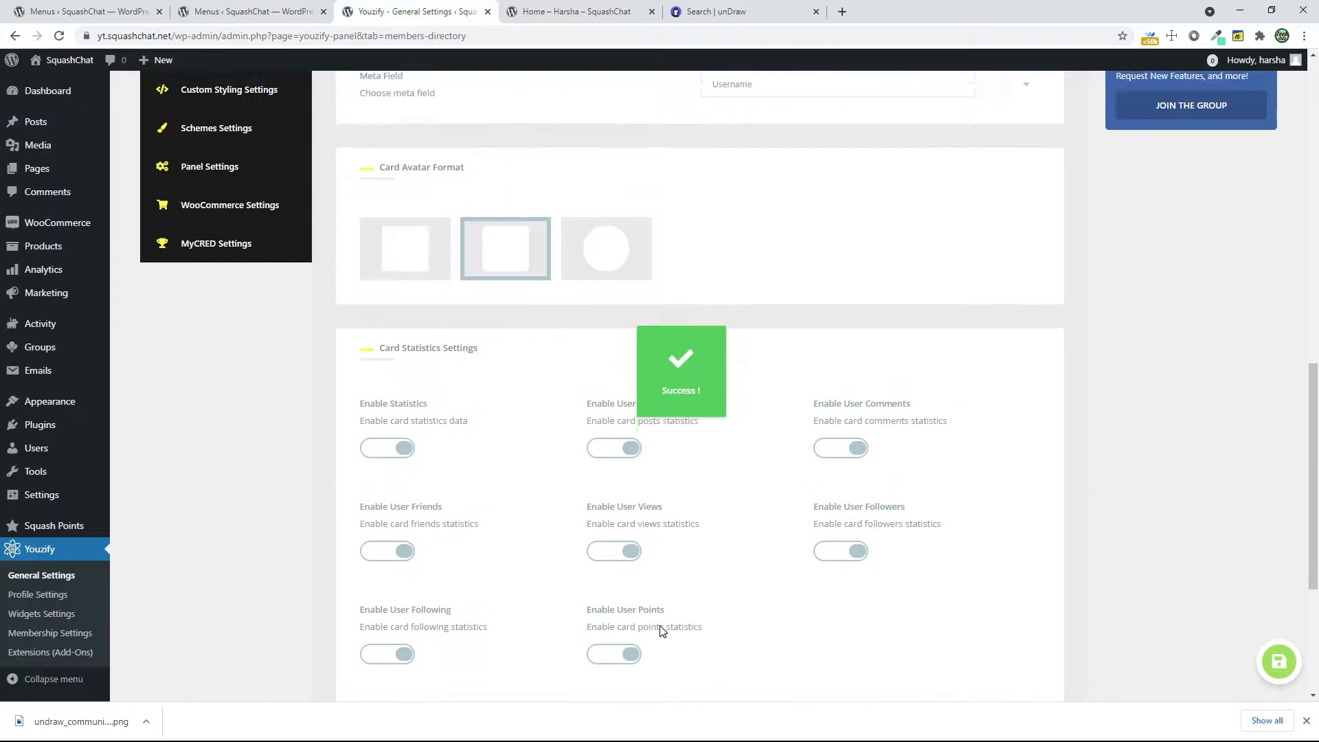
left_click(253, 481)
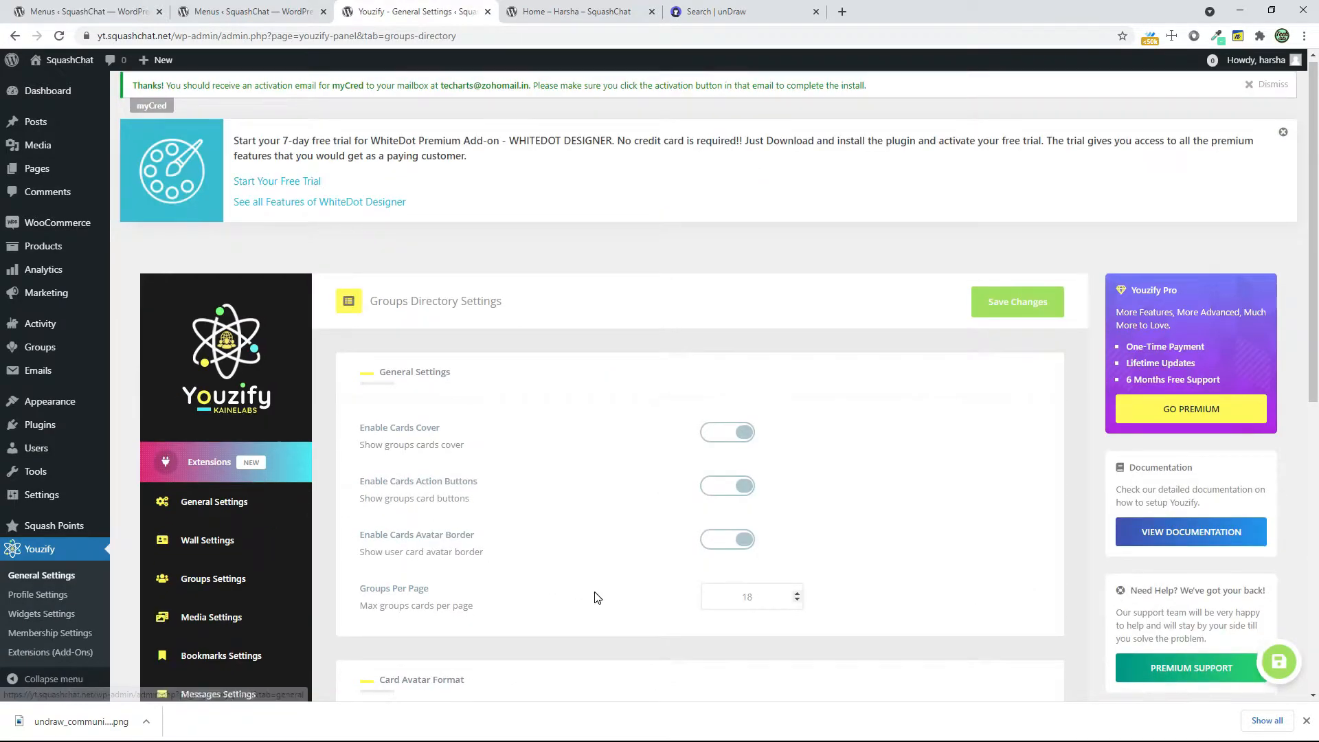
scroll(499, 538, "down", 4)
left_click(505, 500)
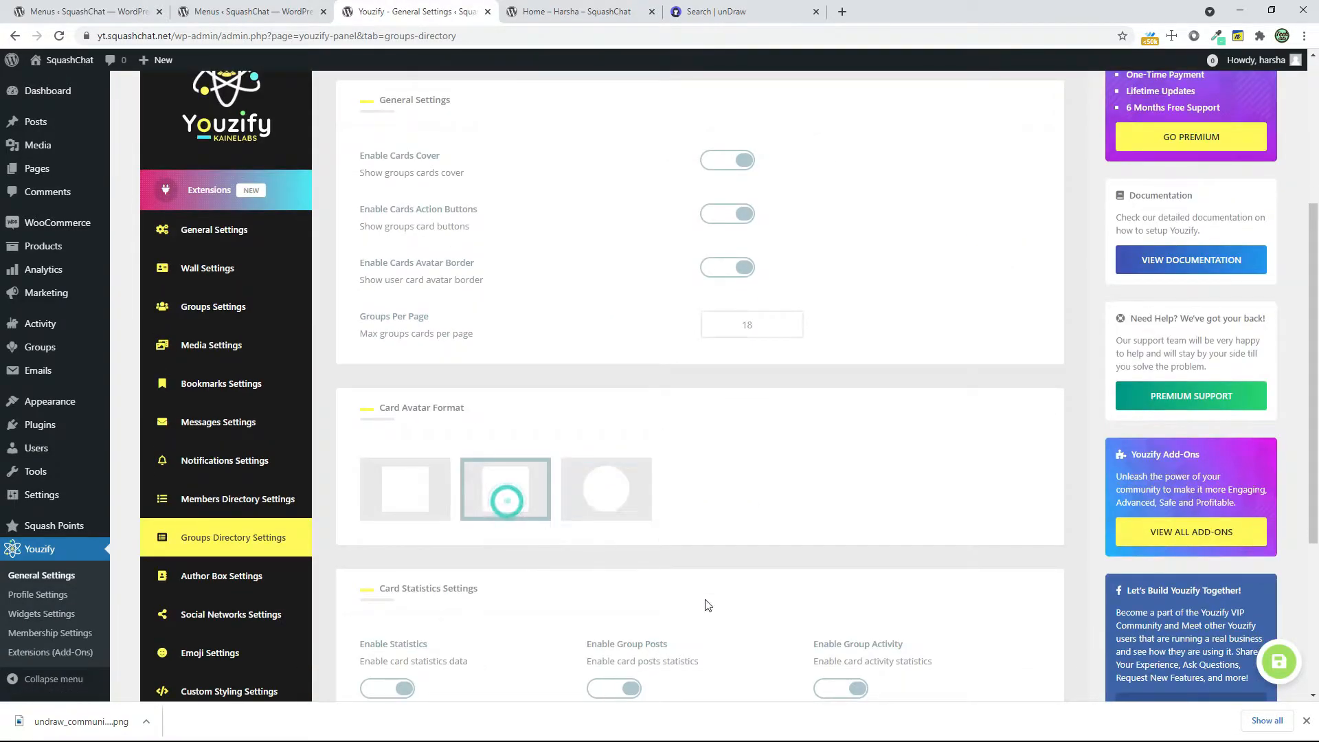
scroll(691, 592, "down", 4)
left_click(351, 628)
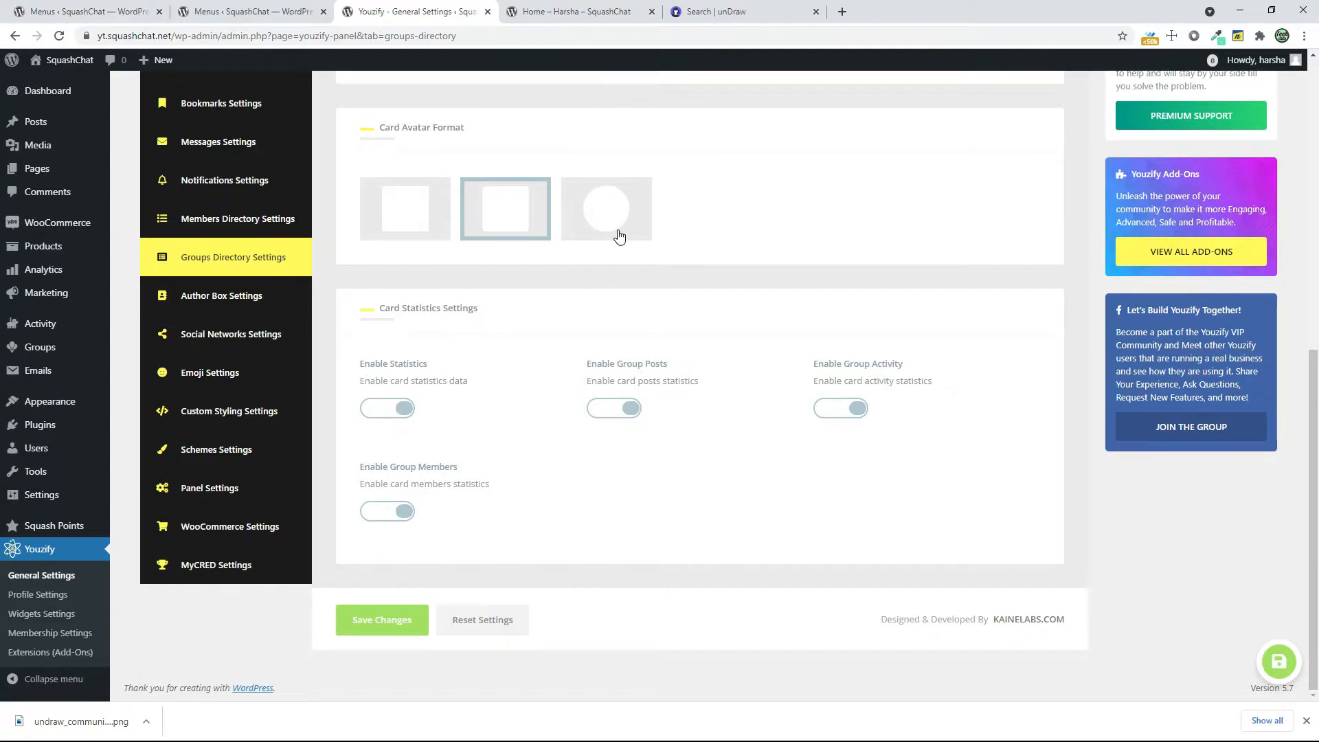
Enable the author photo border in Author Box Settings and keep Country, City as the Author Box Meta
left_click(273, 296)
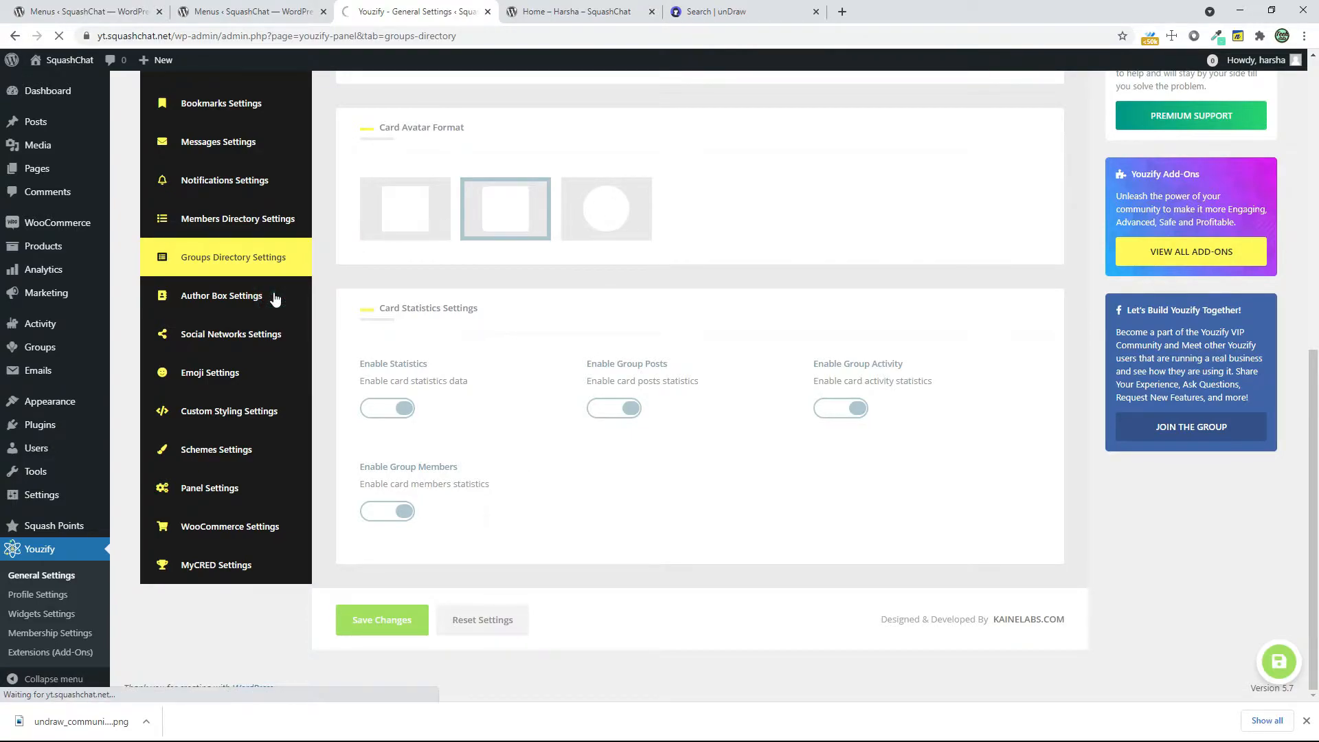
scroll(650, 421, "down", 2)
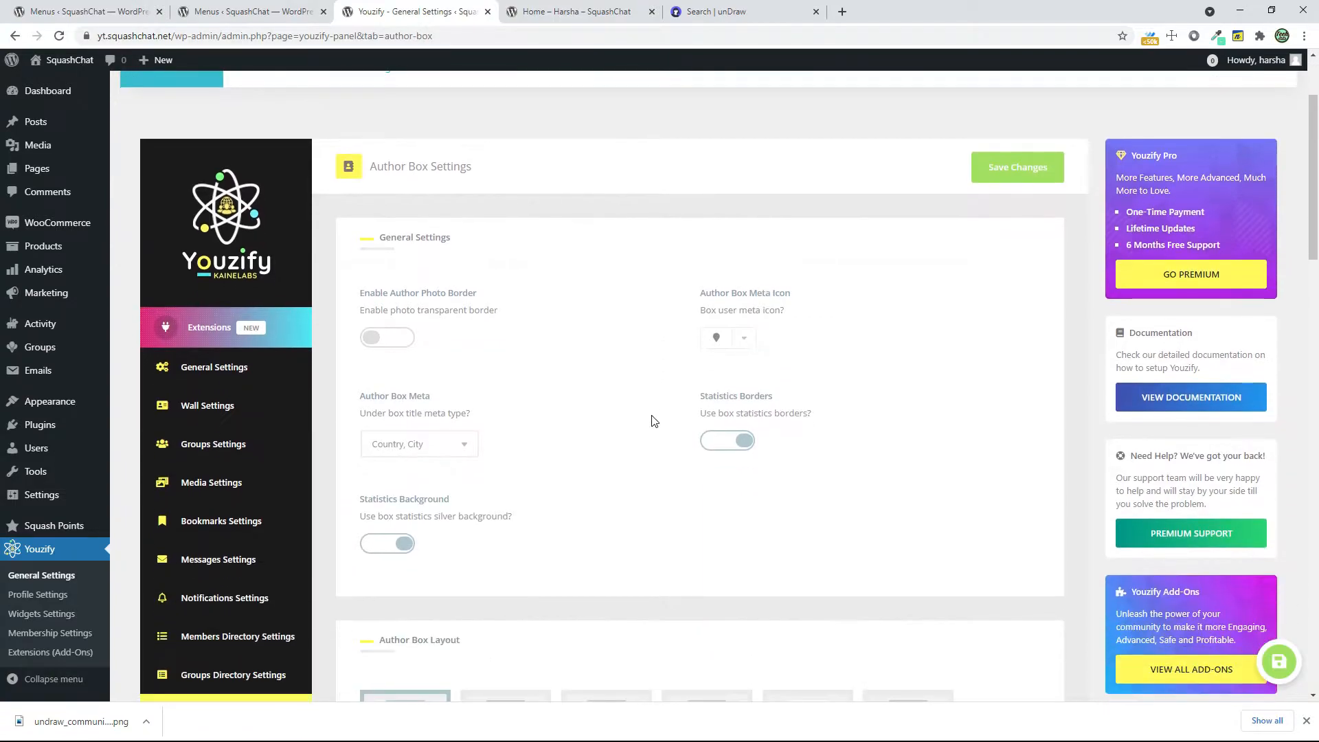
scroll(653, 421, "down", 4)
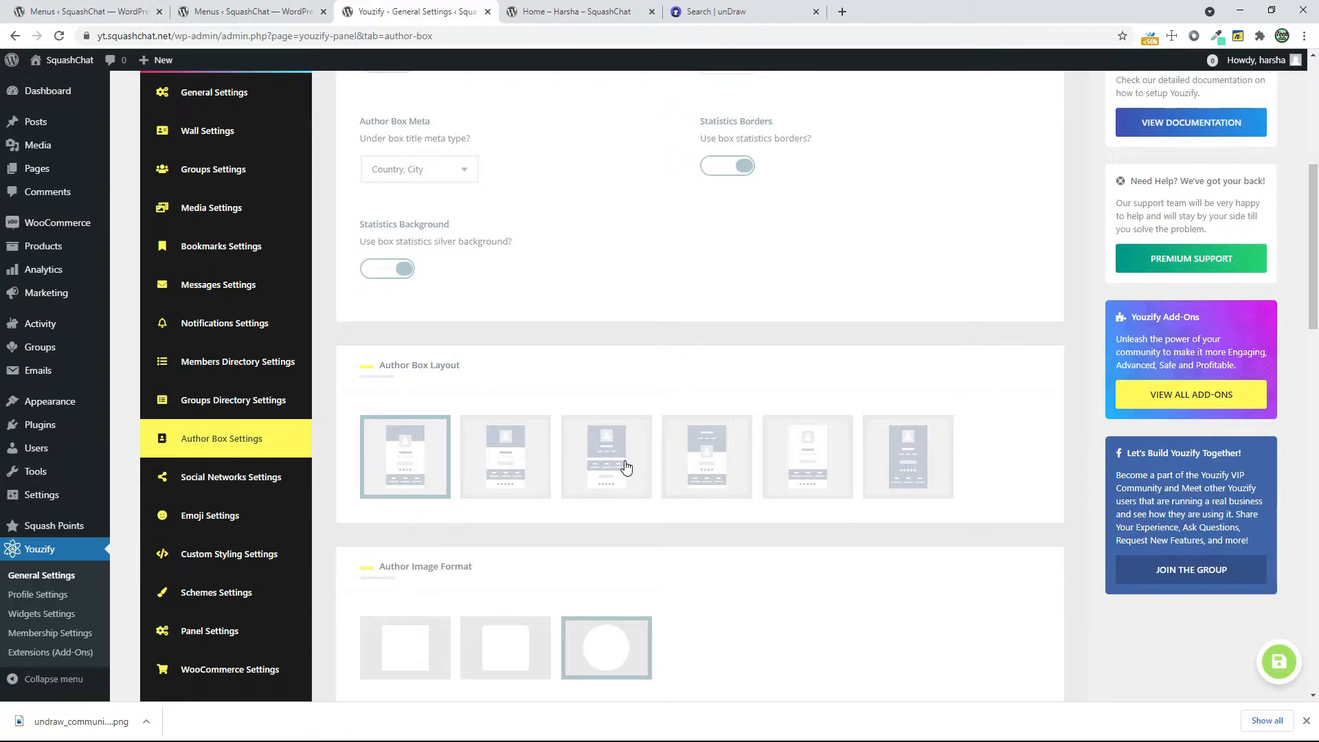
scroll(570, 451, "up", 5)
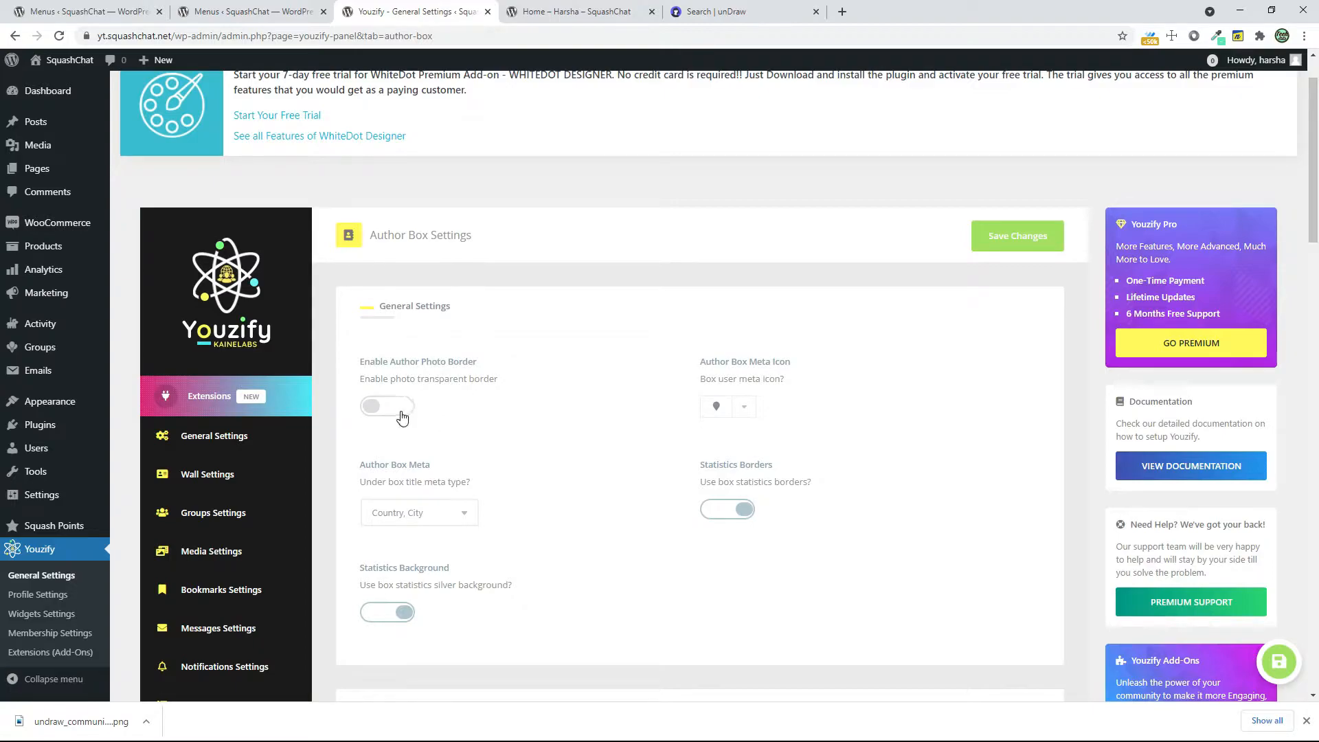
left_click(371, 406)
left_click(449, 507)
left_click(449, 507)
left_click(446, 507)
left_click(415, 545)
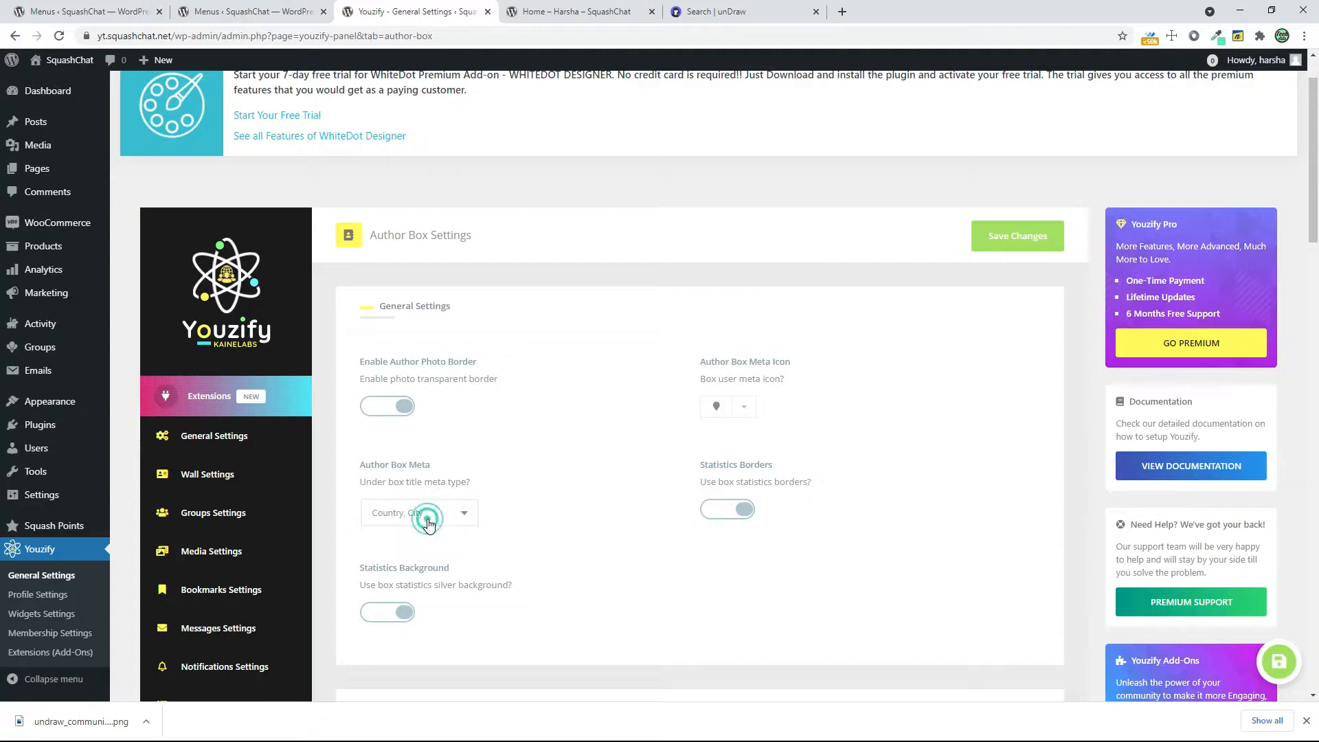
View the header and photo on the member's profile page, and return to the Author Box Settings
left_click(577, 12)
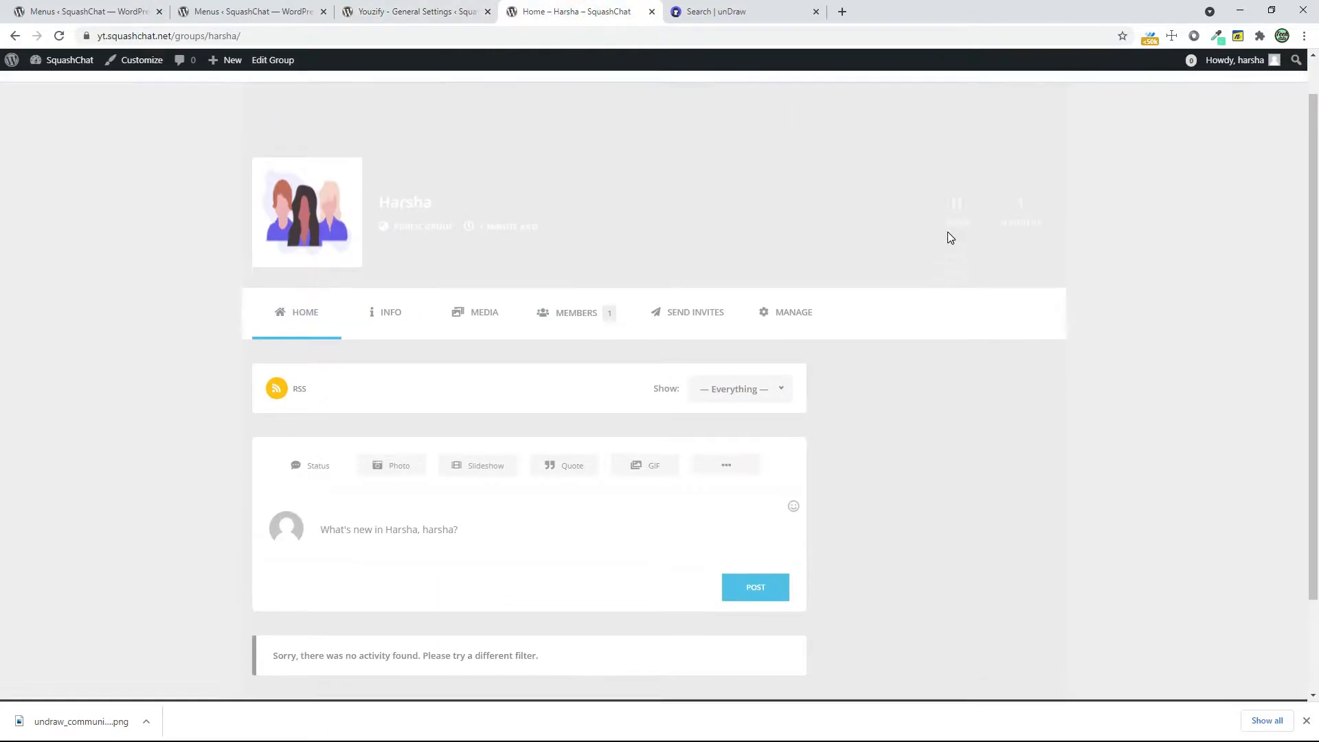
left_click(862, 109)
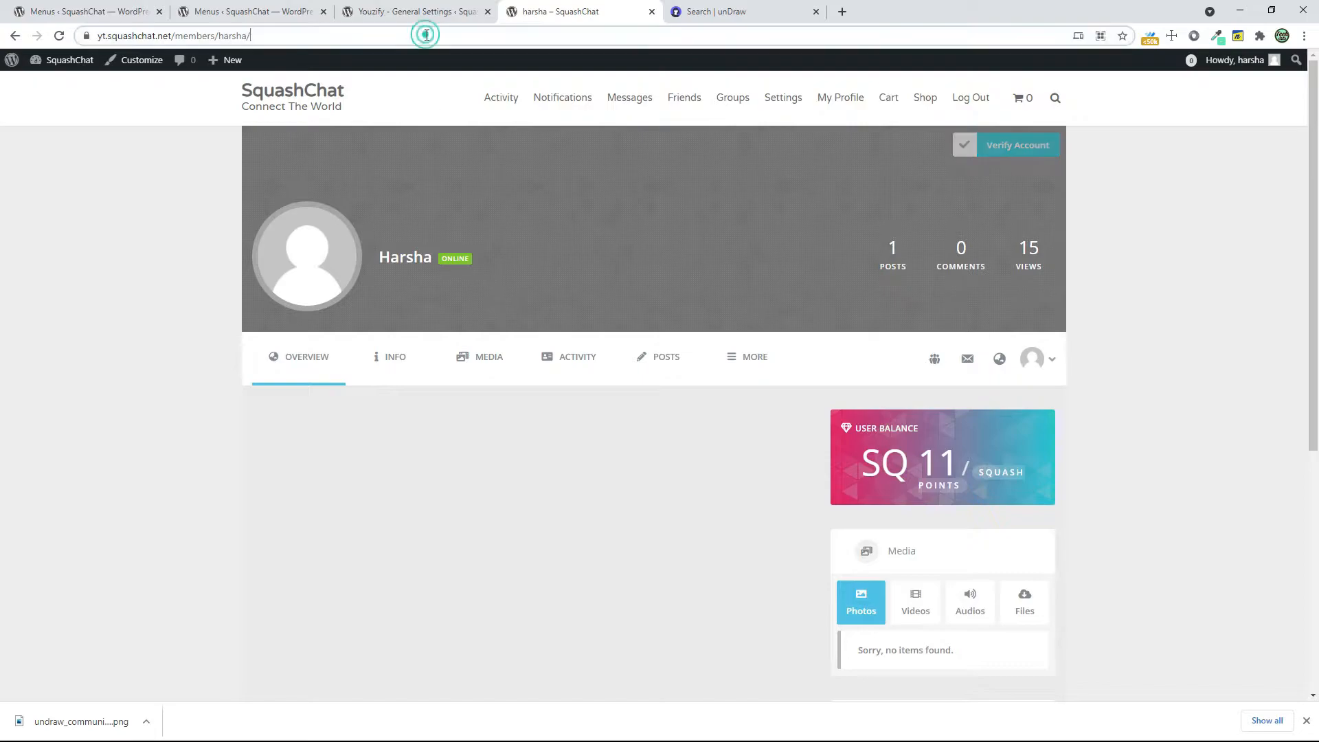
left_click(433, 12)
Set the Author Image Format to the sharp-cornered square, disable the cover overlay and dotted pattern, and save the changes
scroll(609, 472, "down", 8)
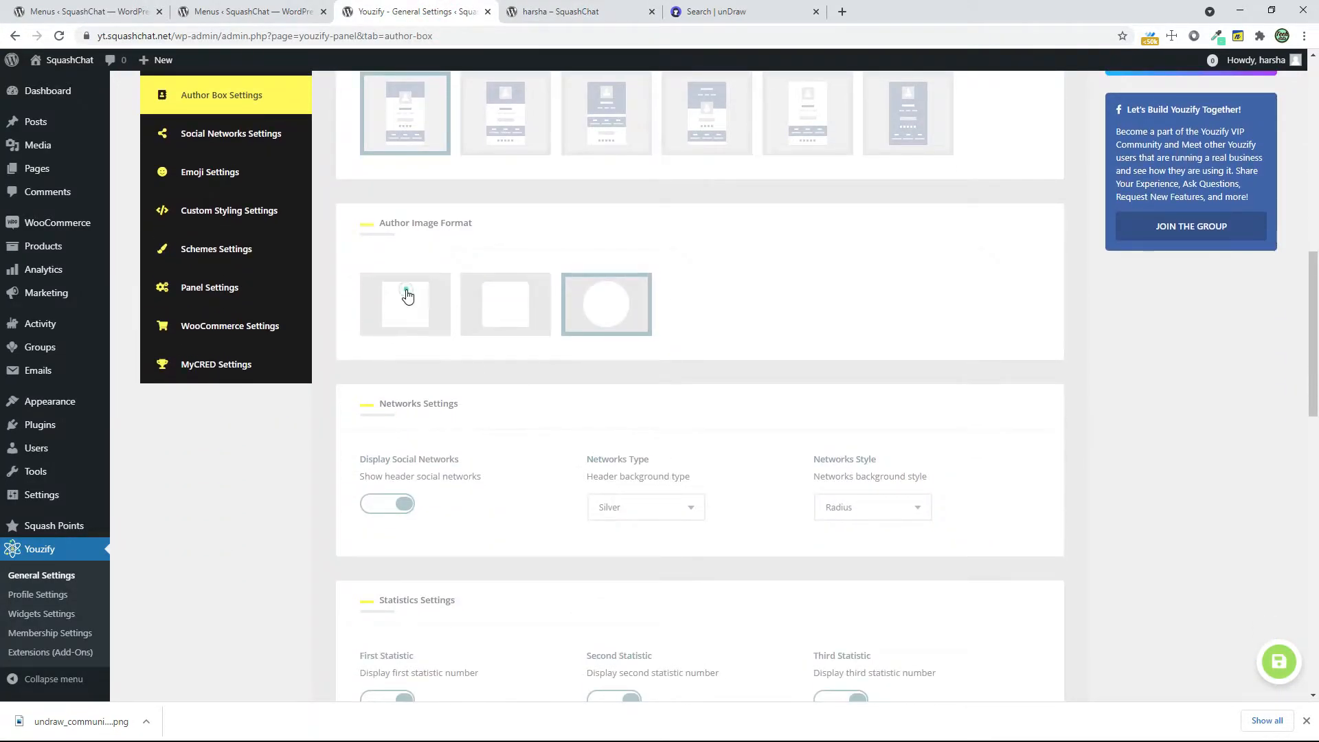
left_click(407, 295)
scroll(731, 504, "down", 15)
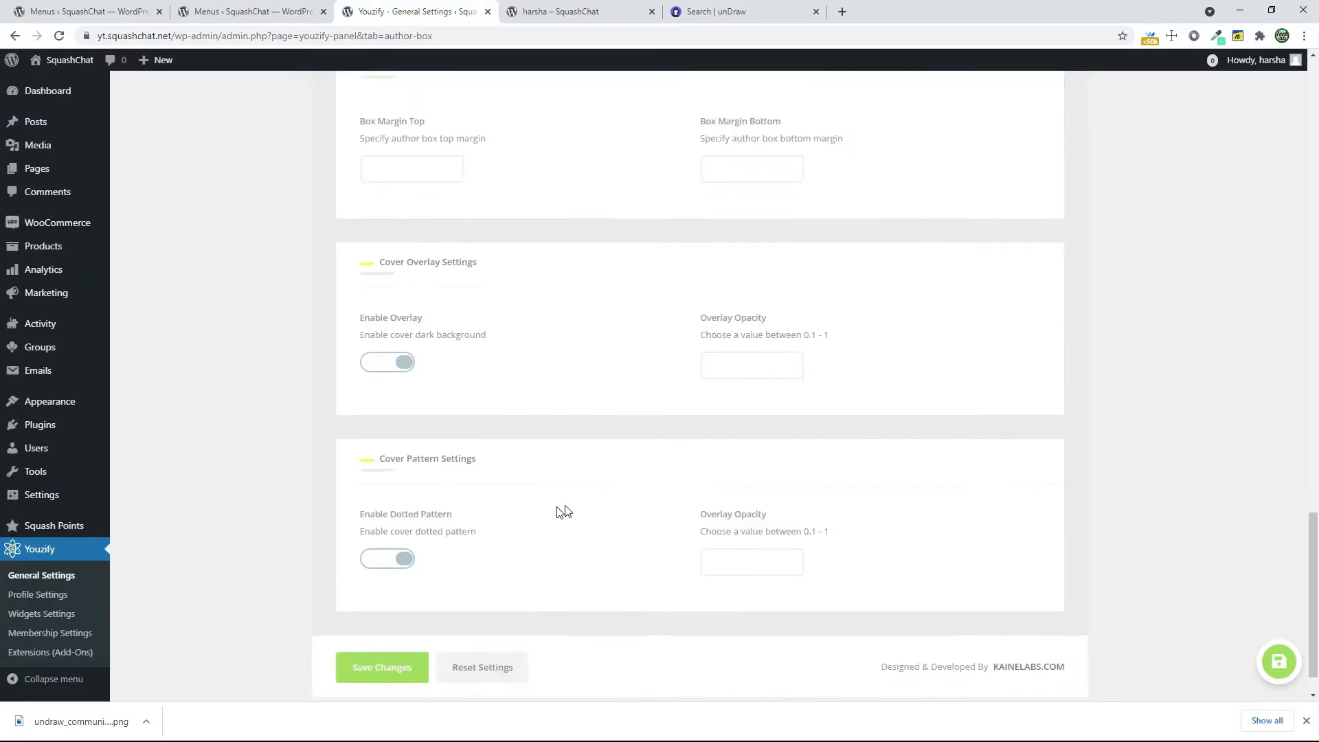
scroll(567, 512, "down", 1)
left_click(395, 316)
left_click(382, 512)
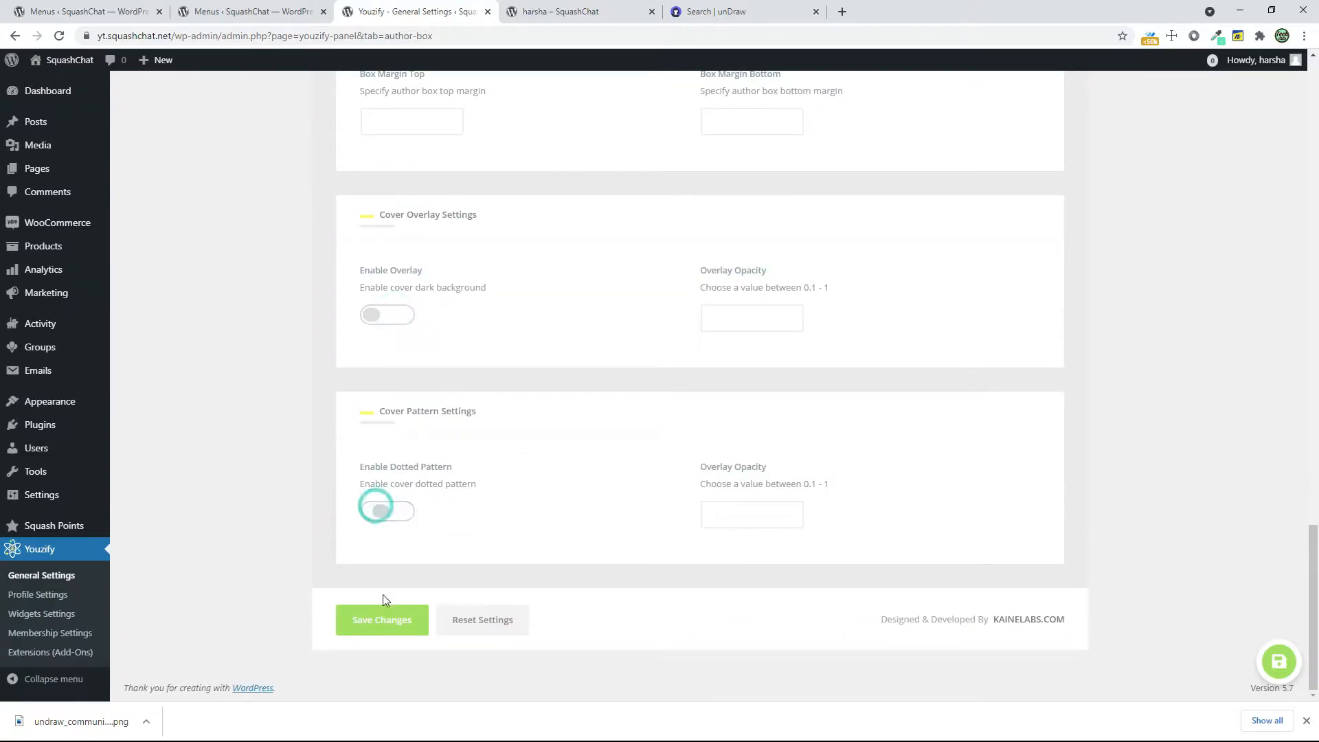
left_click(383, 620)
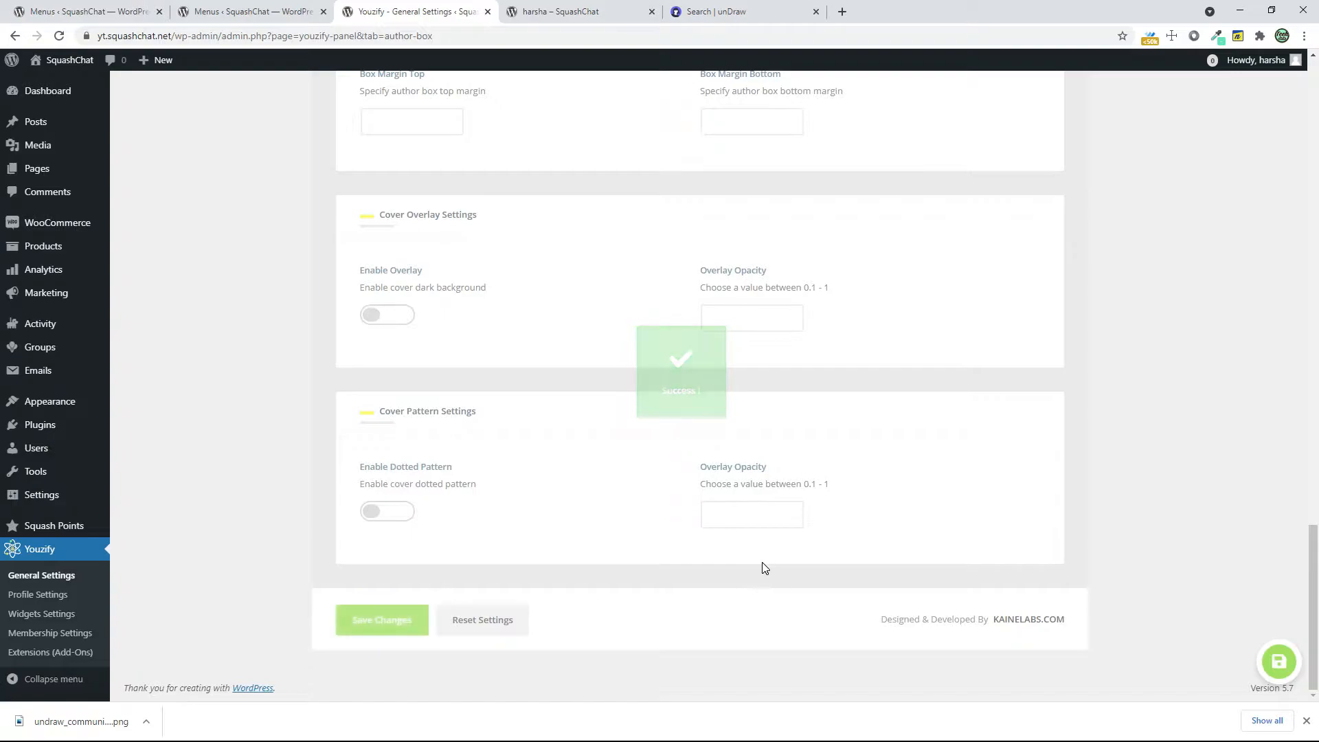
Open the Social Networks Settings and review the listed networks and their background options
scroll(795, 539, "up", 12)
scroll(795, 539, "up", 5)
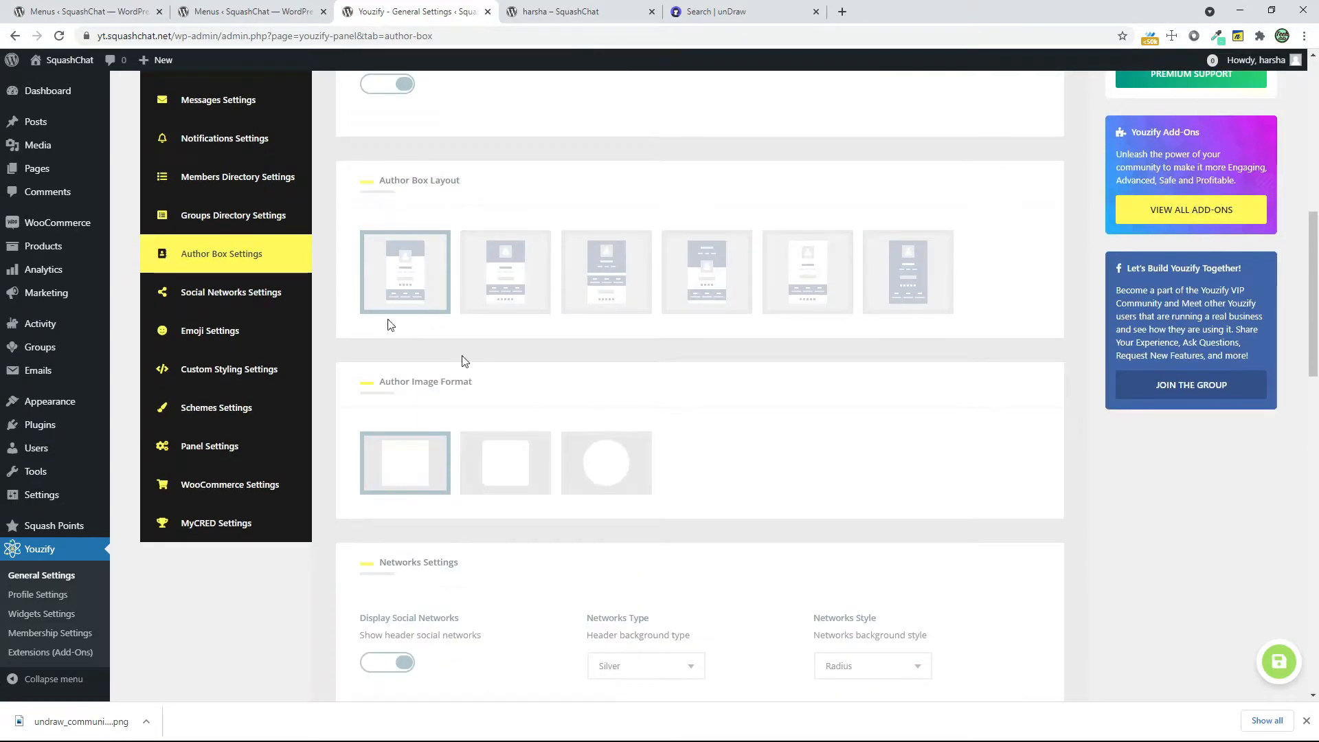
left_click(237, 289)
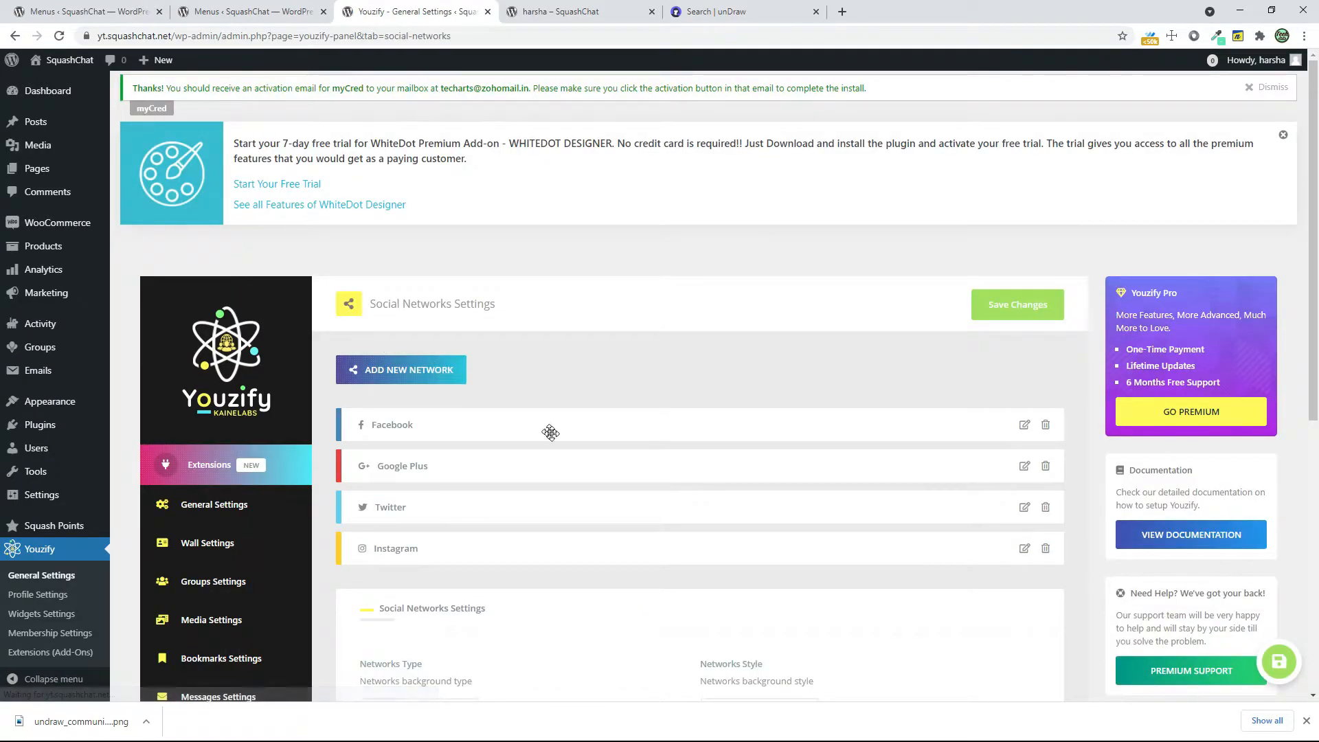
scroll(467, 374, "down", 2)
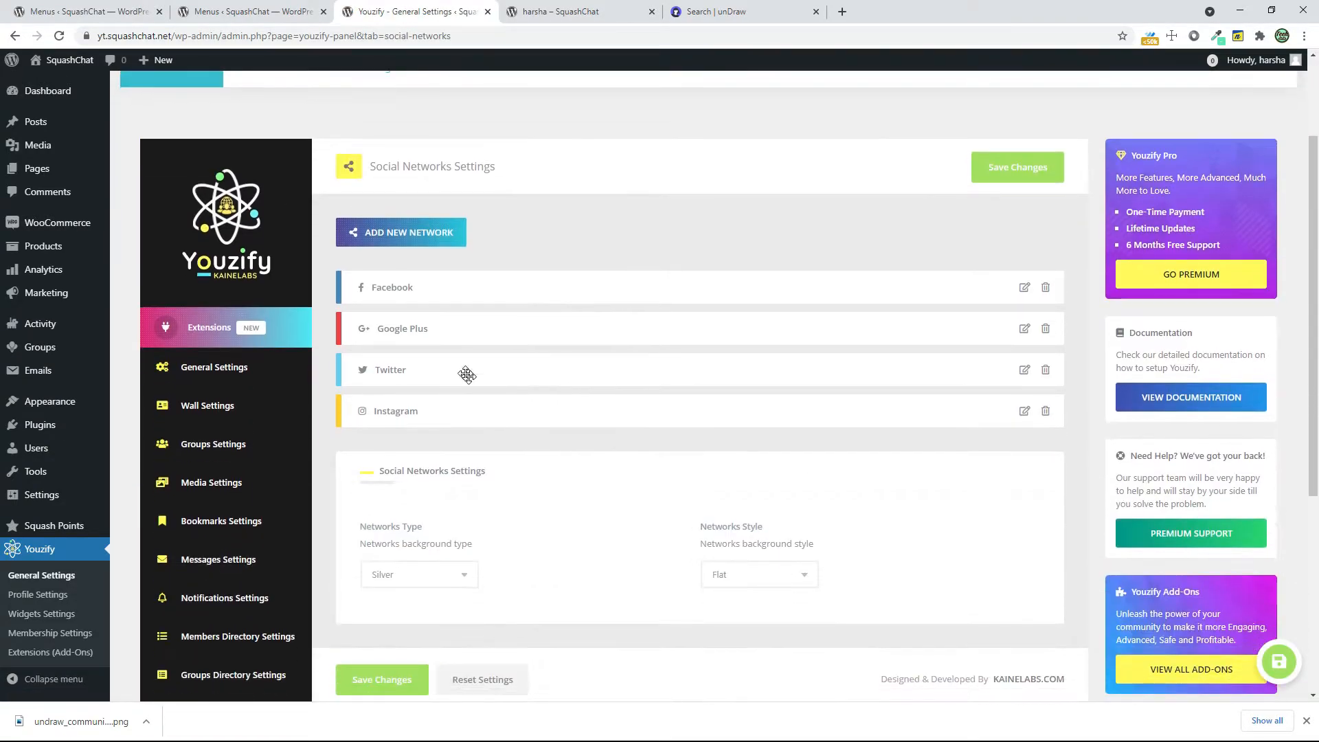
Open the member's profile settings on the site and view the Social Networks fields
left_click(644, 7)
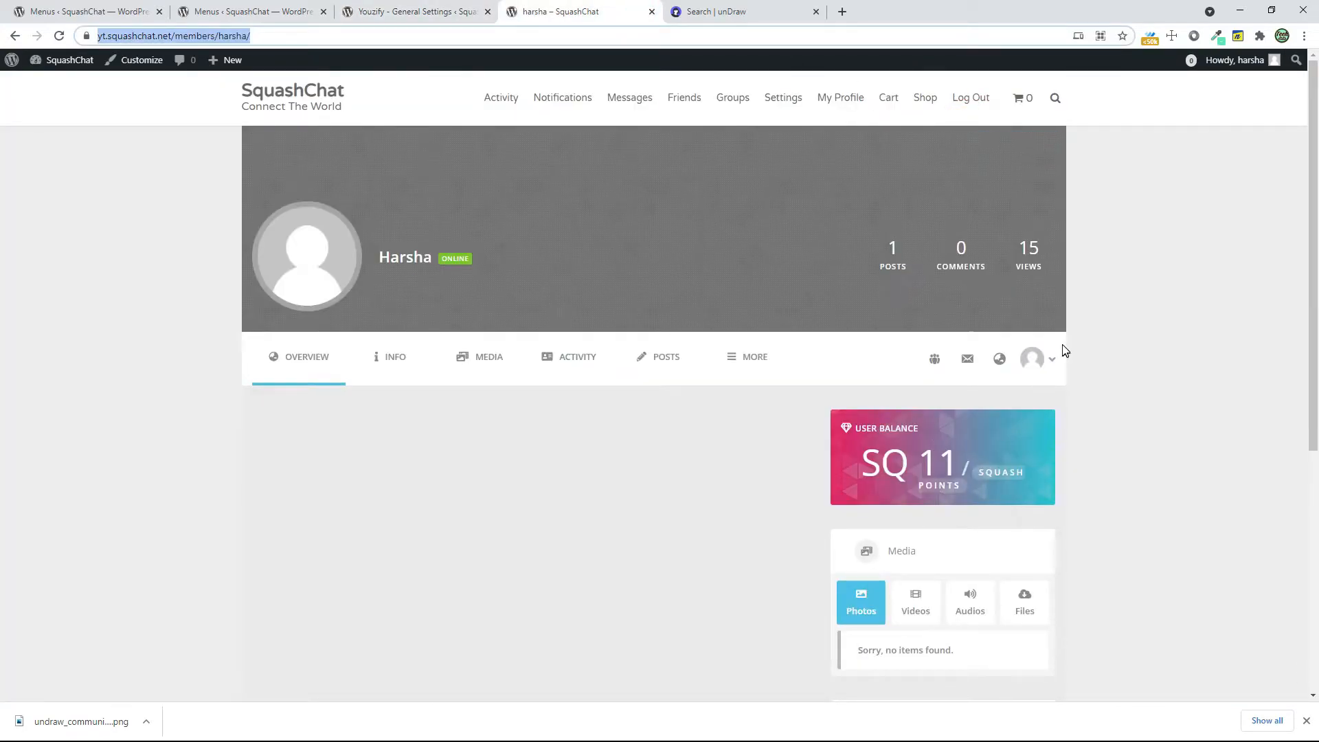
left_click(1026, 370)
left_click(1003, 404)
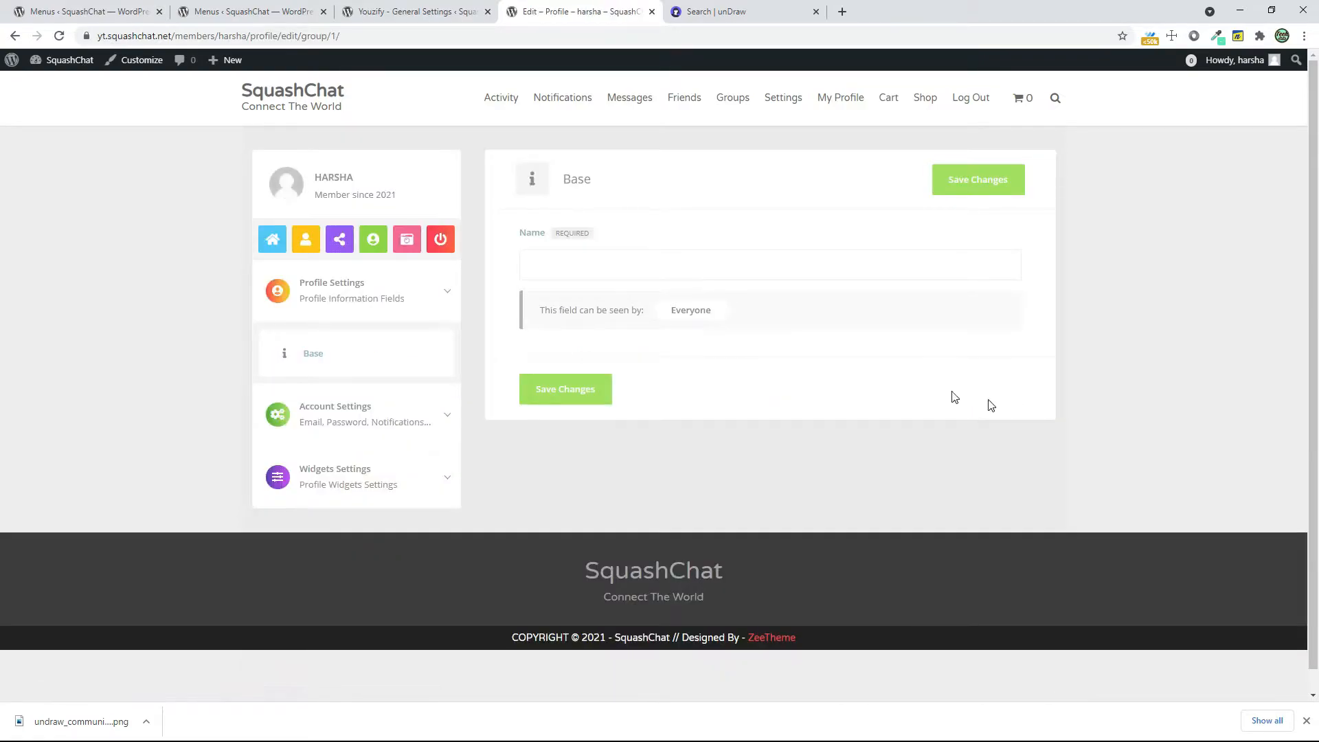
left_click(349, 248)
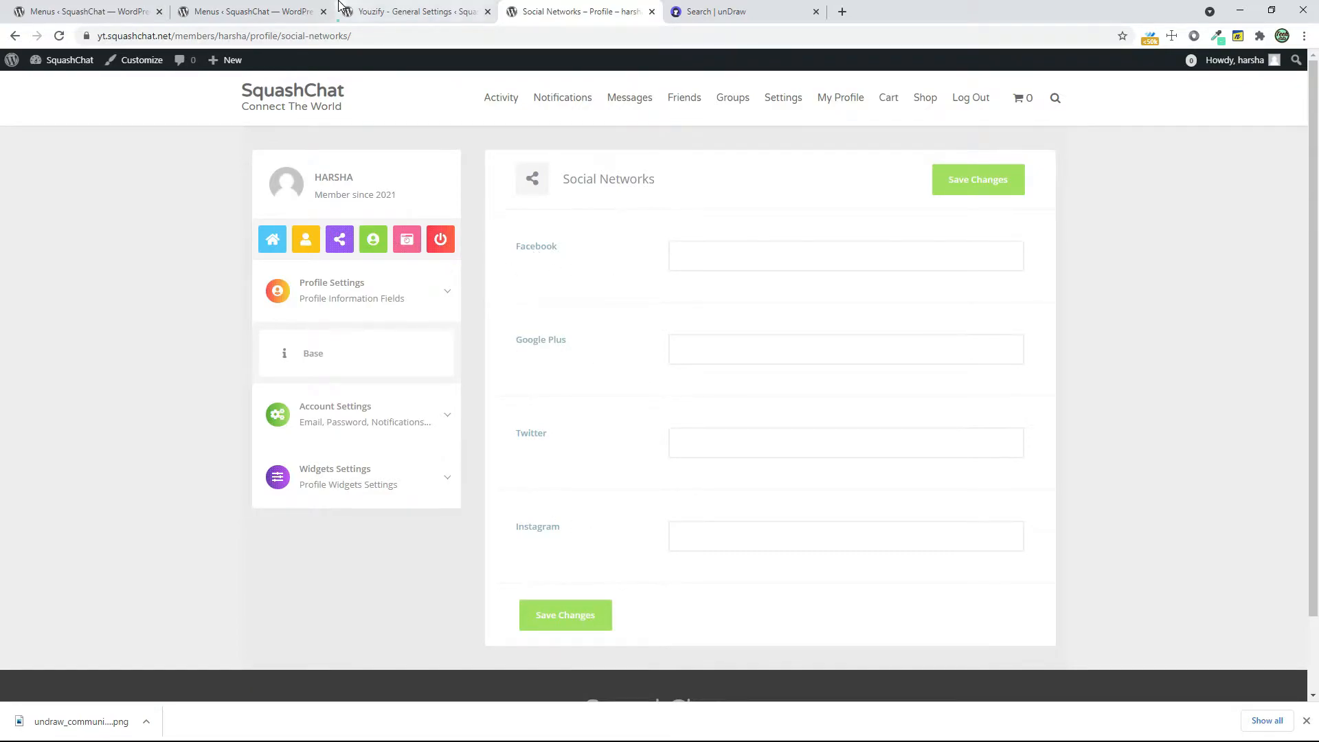
Keep Networks Type as Silver and Networks Style as Flat in the Social Networks Settings, and save the changes
left_click(385, 12)
scroll(437, 534, "down", 1)
left_click(450, 500)
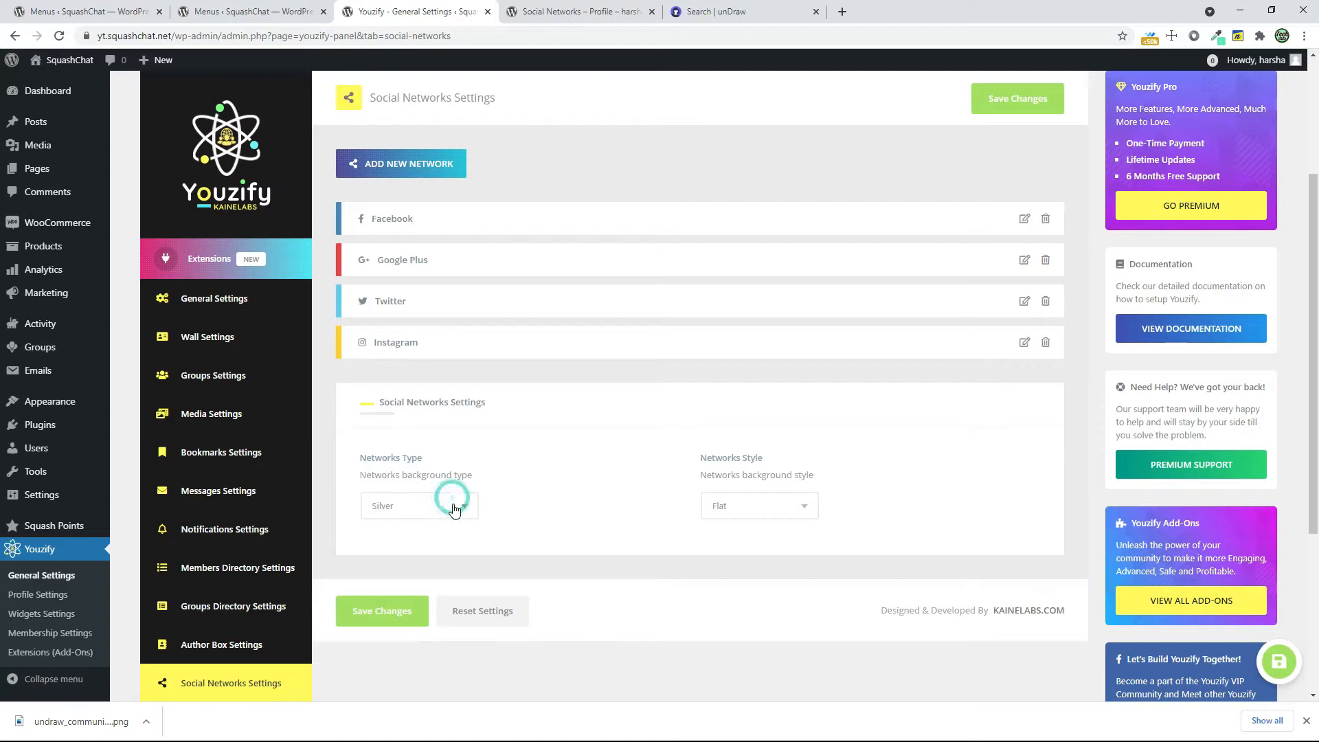
left_click(770, 509)
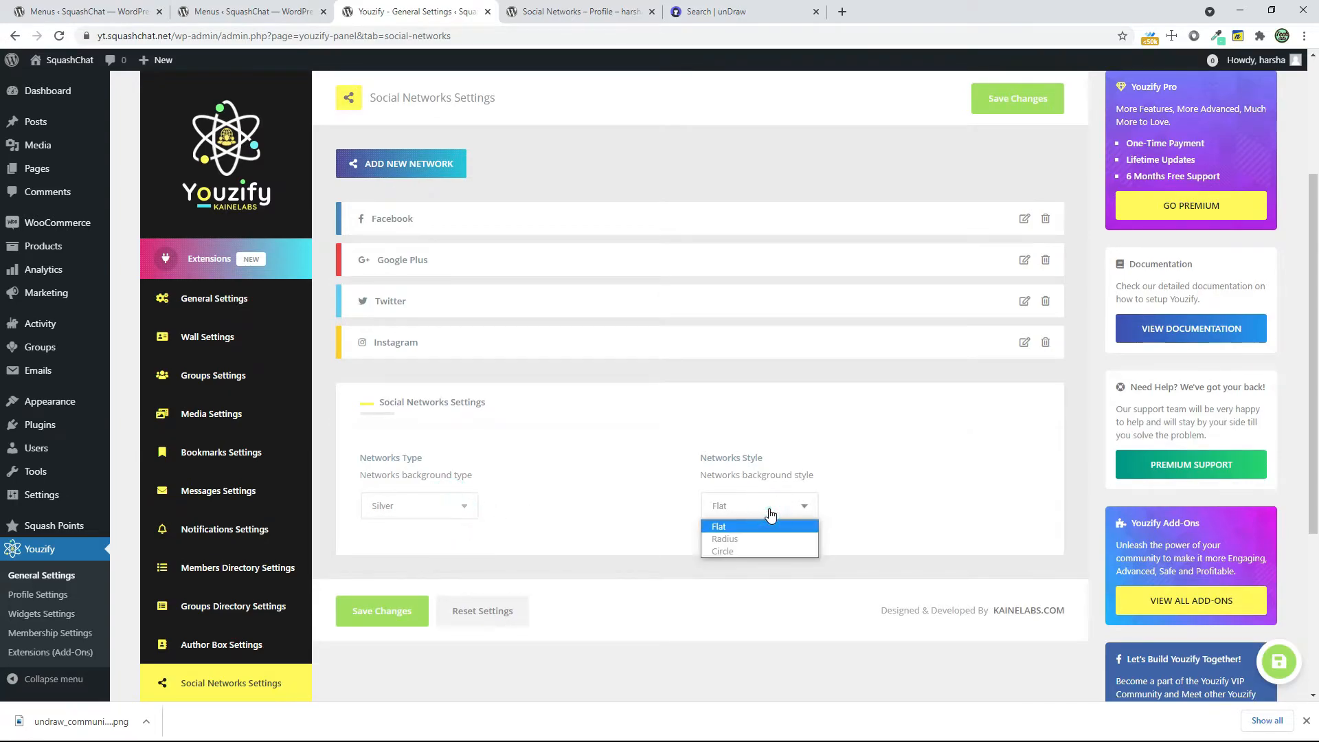
left_click(758, 532)
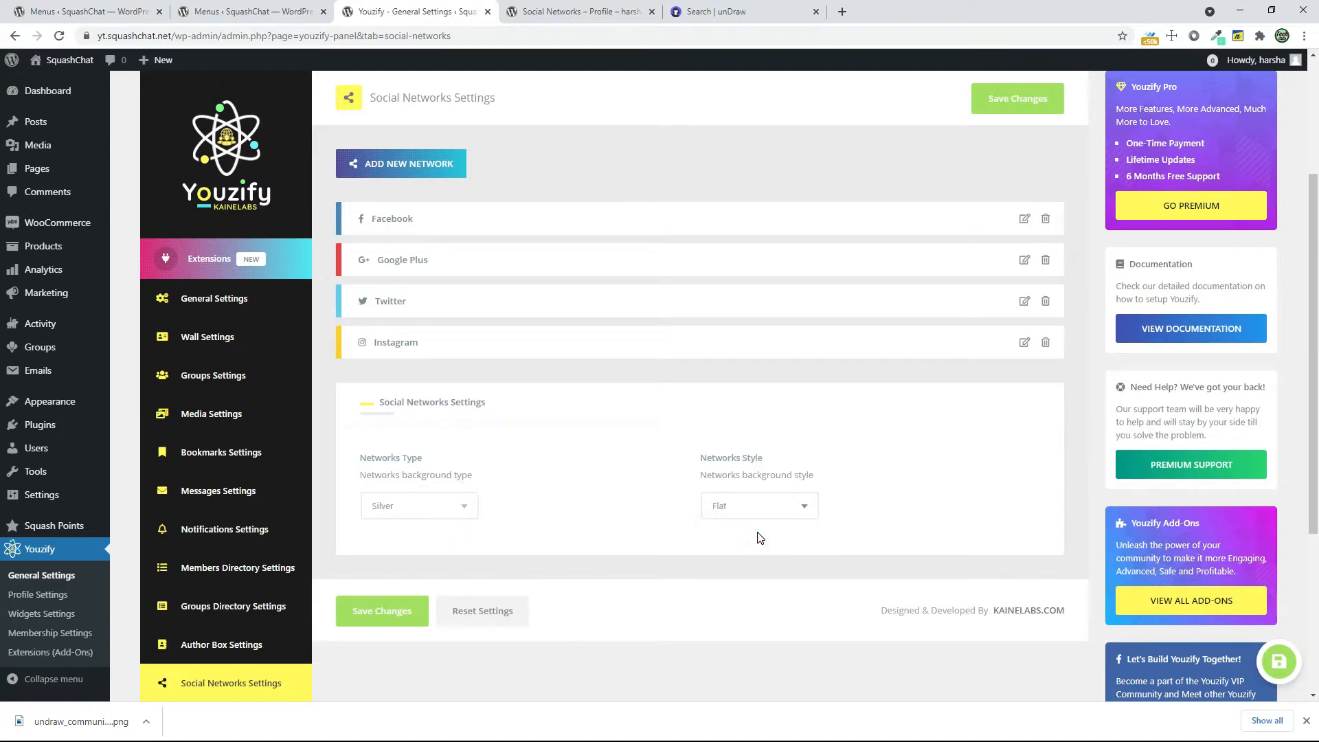
left_click(385, 614)
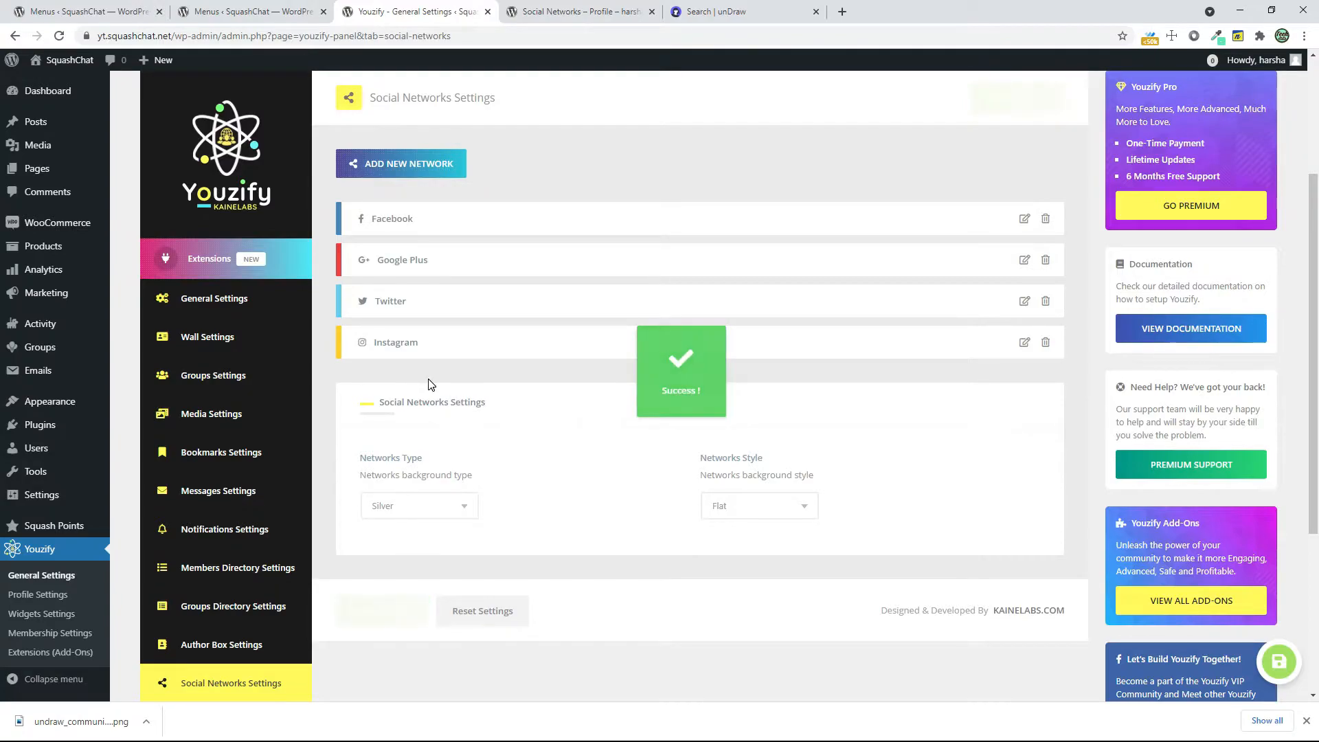
Start adding a new social network with the YouTube icon and the name Youtube, and try to save it
left_click(369, 165)
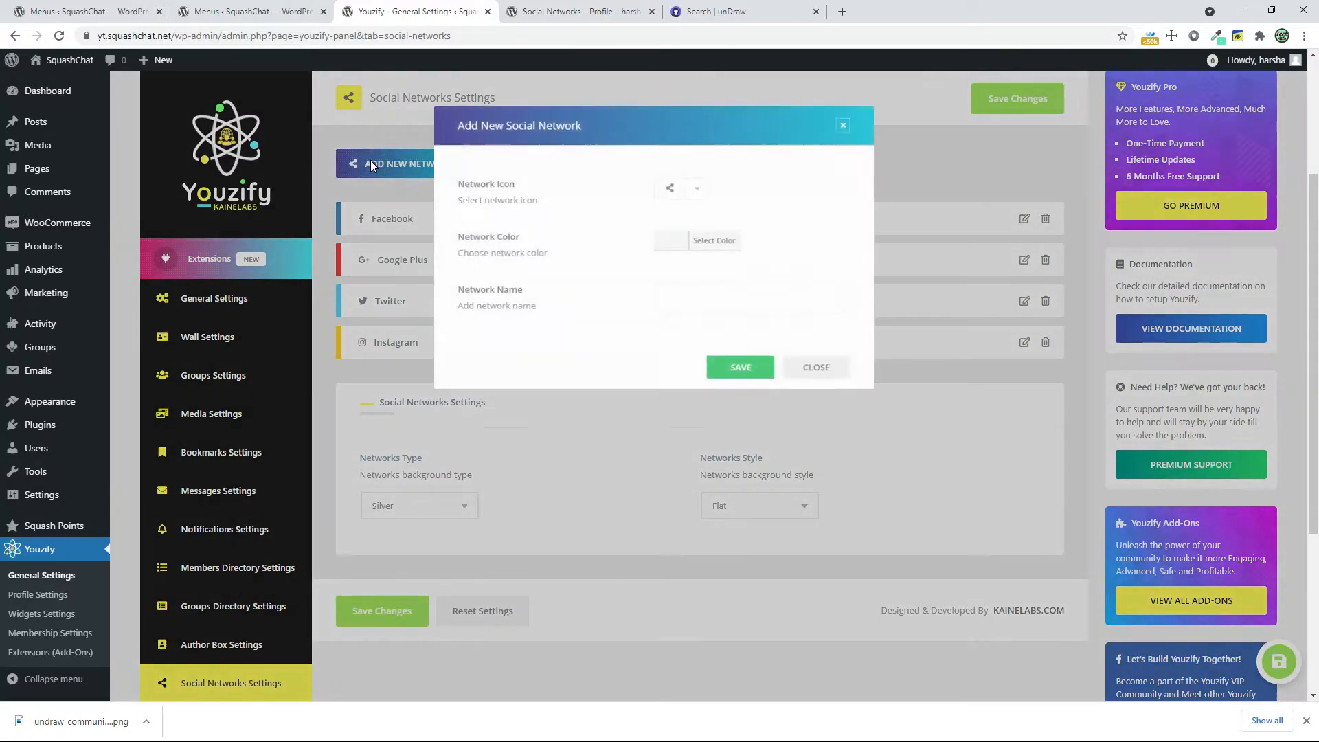
left_click(693, 193)
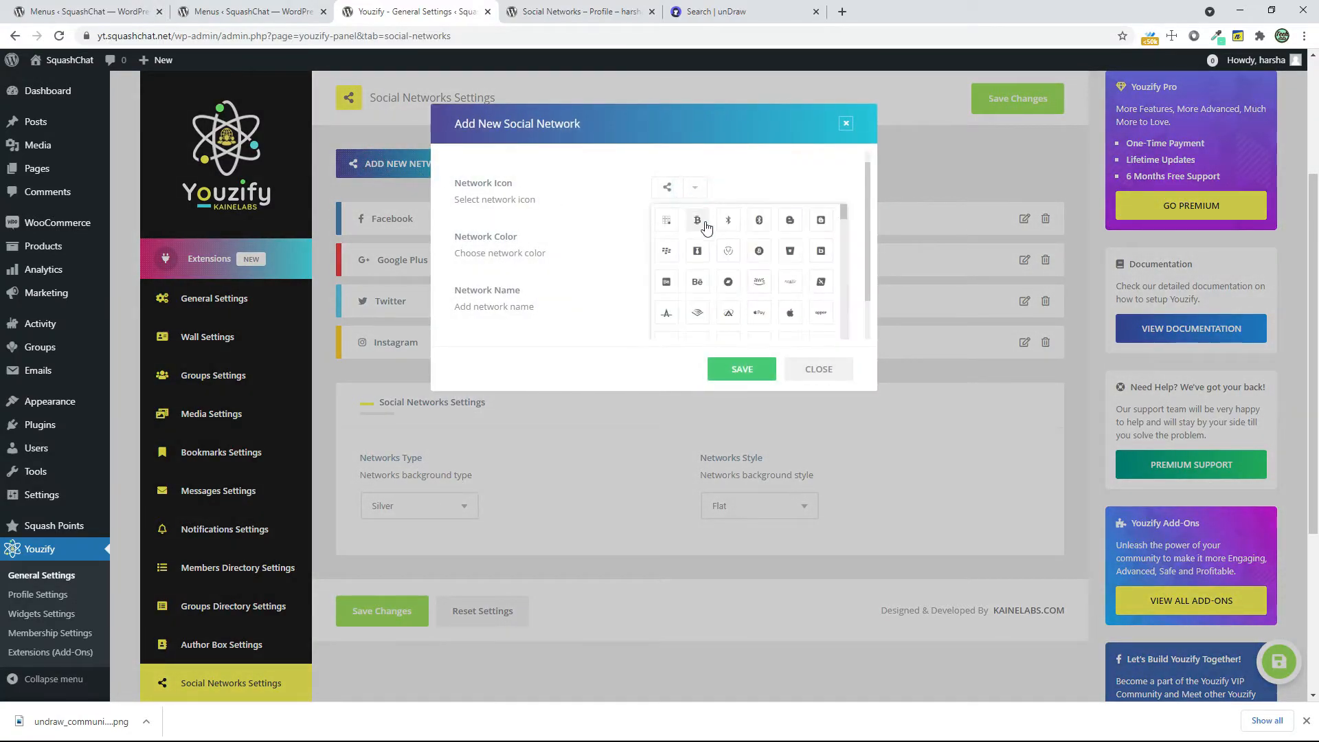
scroll(760, 295, "down", 3)
left_click(821, 270)
left_click(606, 310)
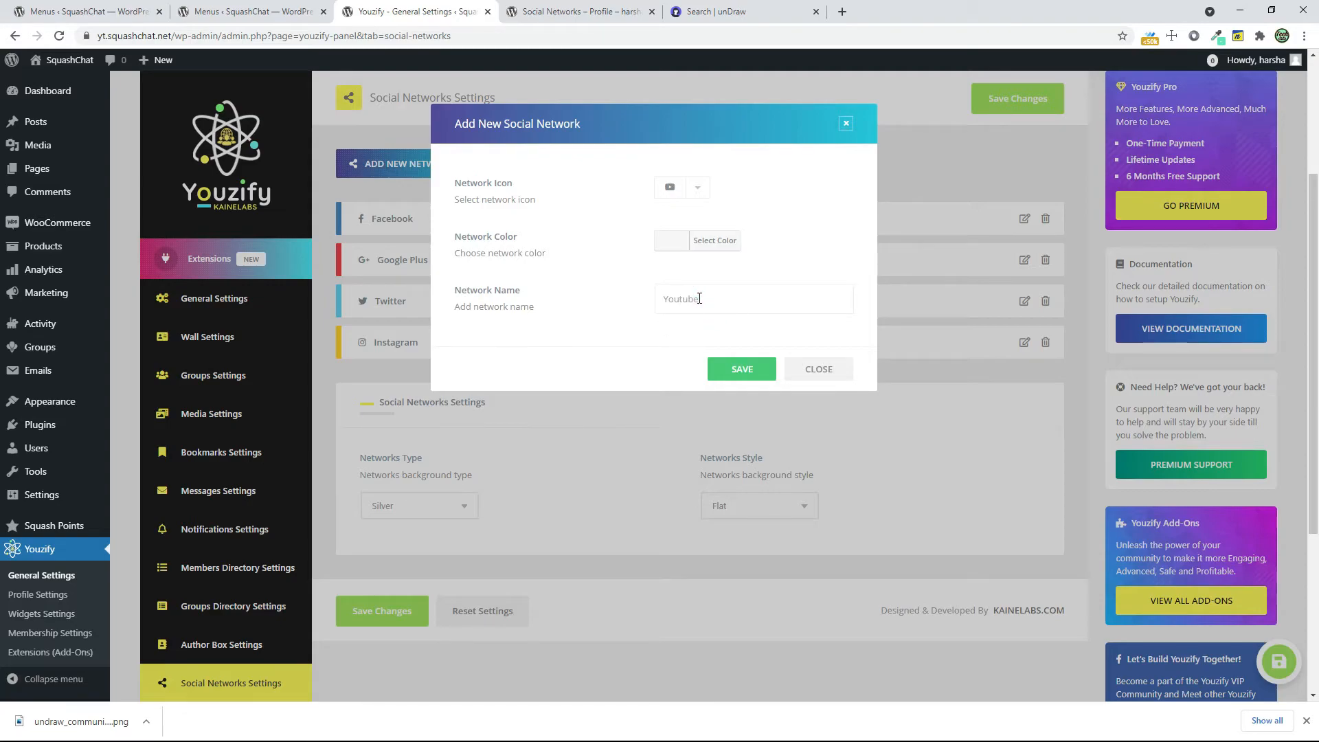
left_click(734, 363)
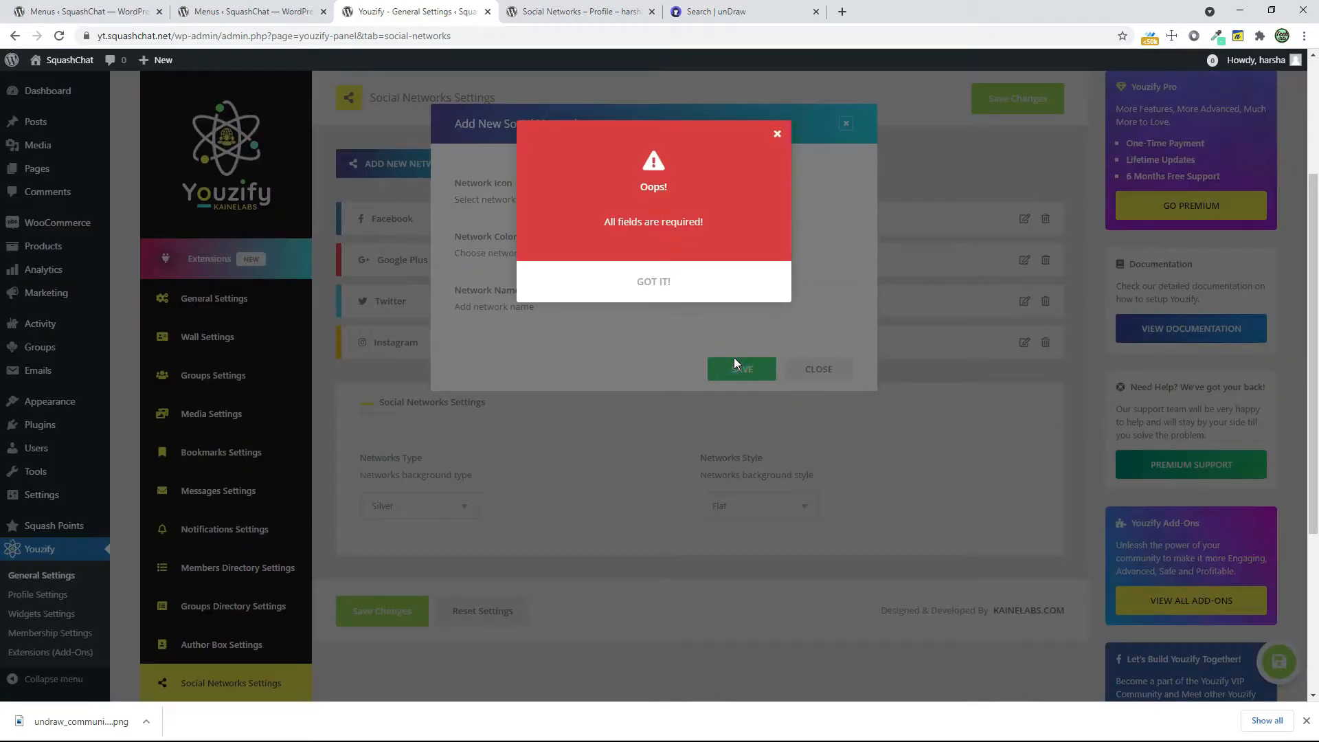
left_click(713, 286)
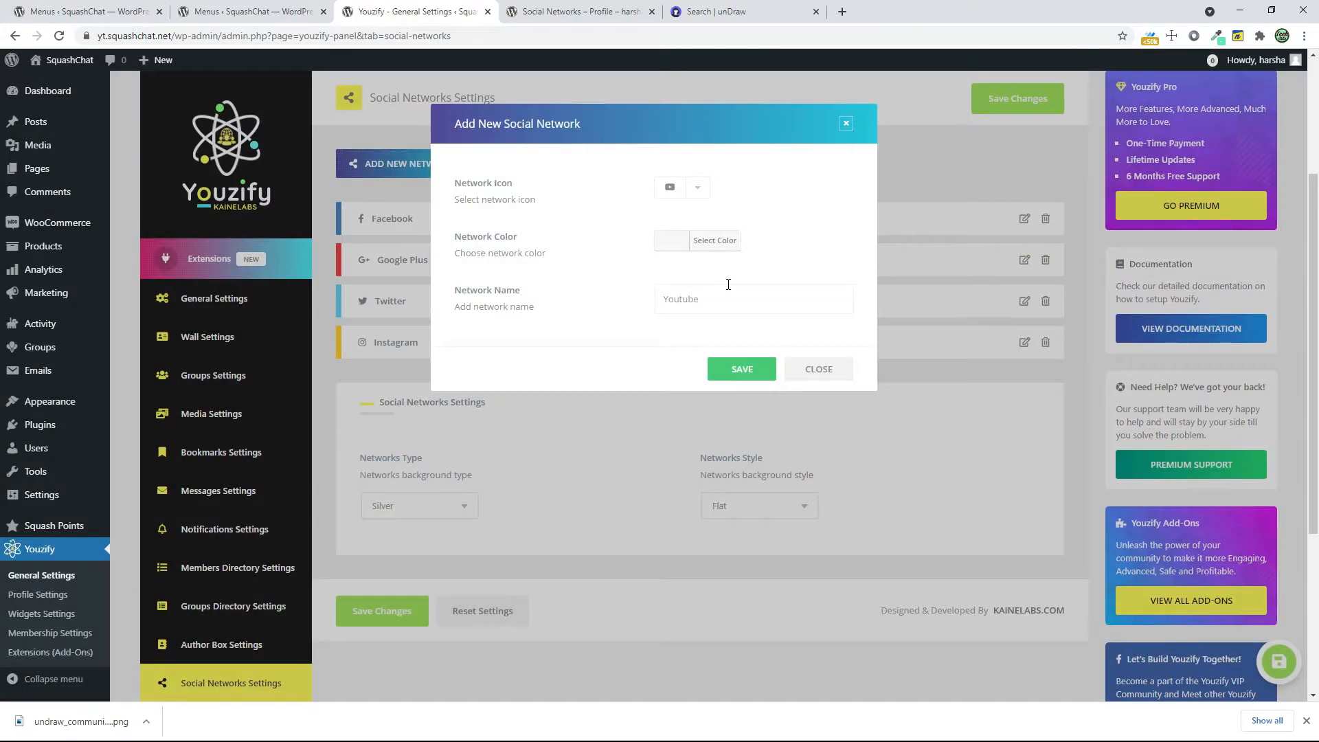
Choose a grey network color for the Youtube network and save the new network
scroll(701, 275, "down", 4)
left_click(663, 242)
left_click(661, 294)
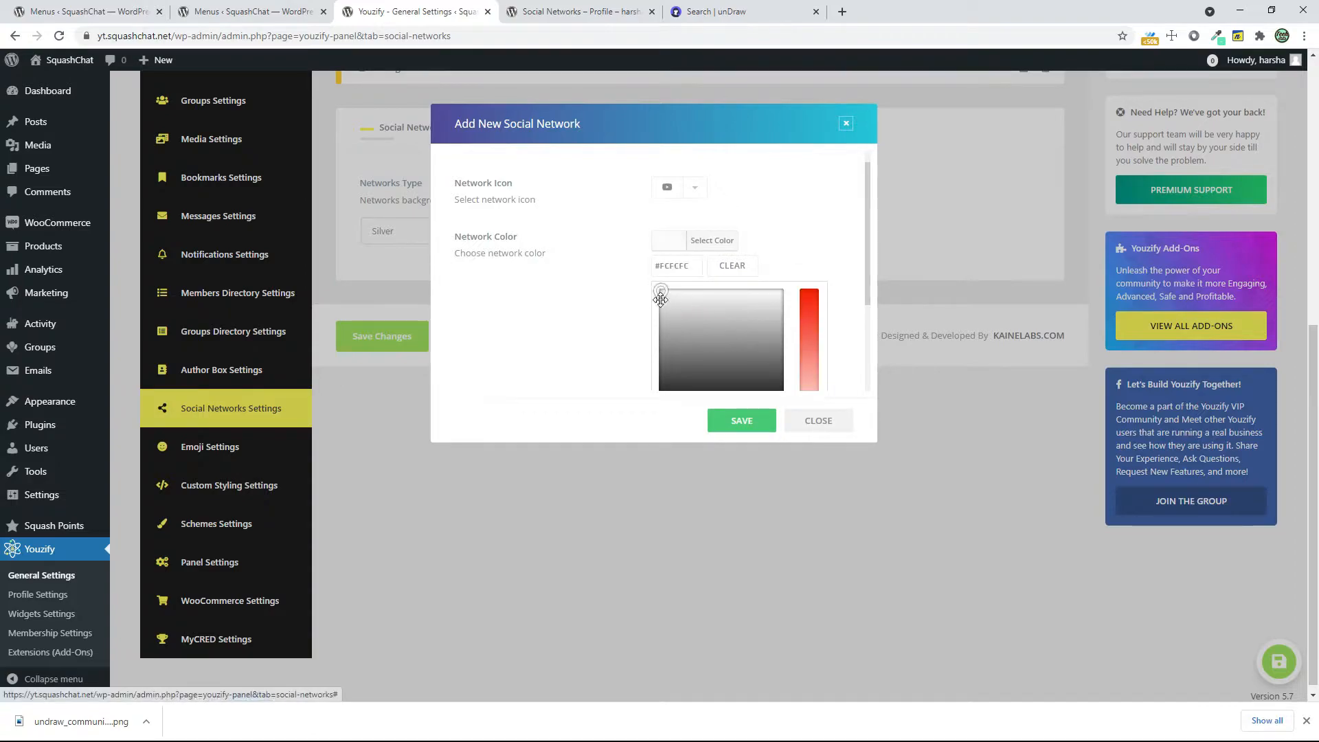
left_click_drag(661, 294, 661, 324)
scroll(662, 323, "down", 1)
left_click(741, 421)
scroll(761, 422, "up", 6)
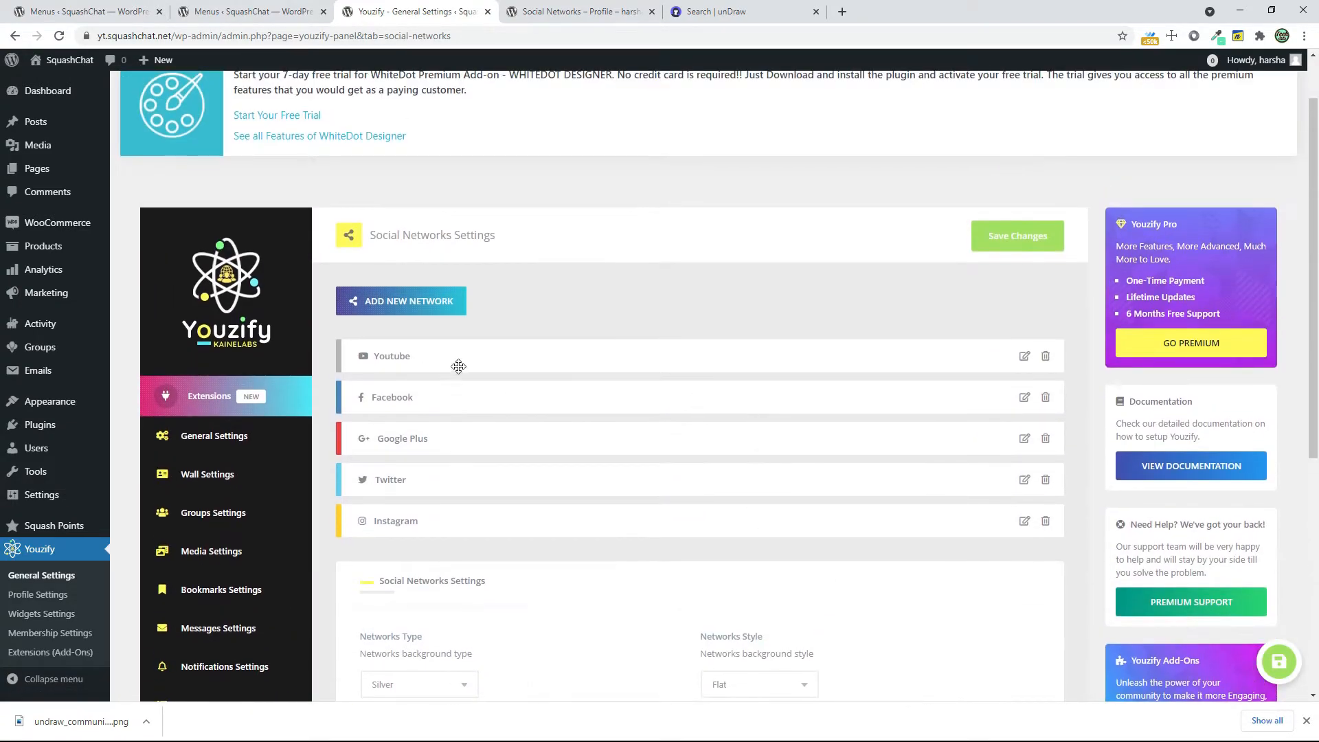
Reload the member's Social Networks profile page on the site to check for the Youtube field
left_click(584, 8)
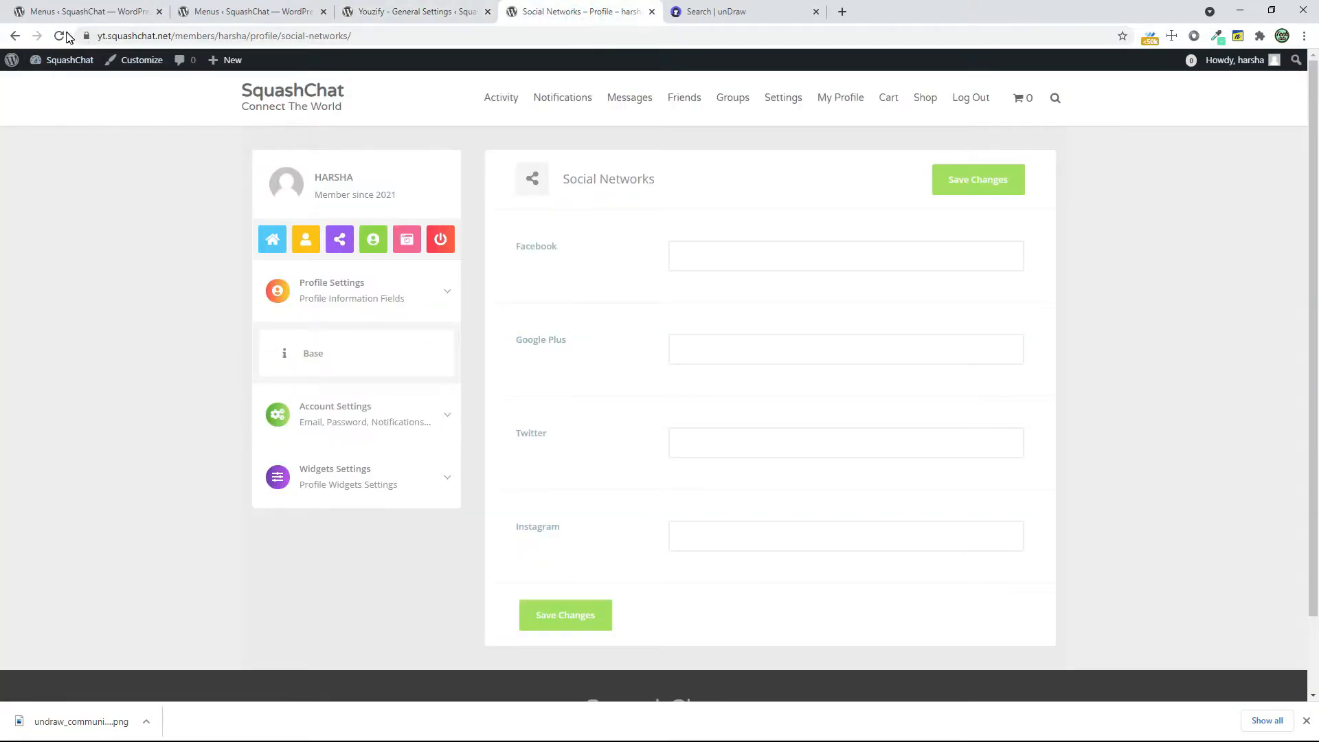
left_click(60, 35)
left_click(346, 244)
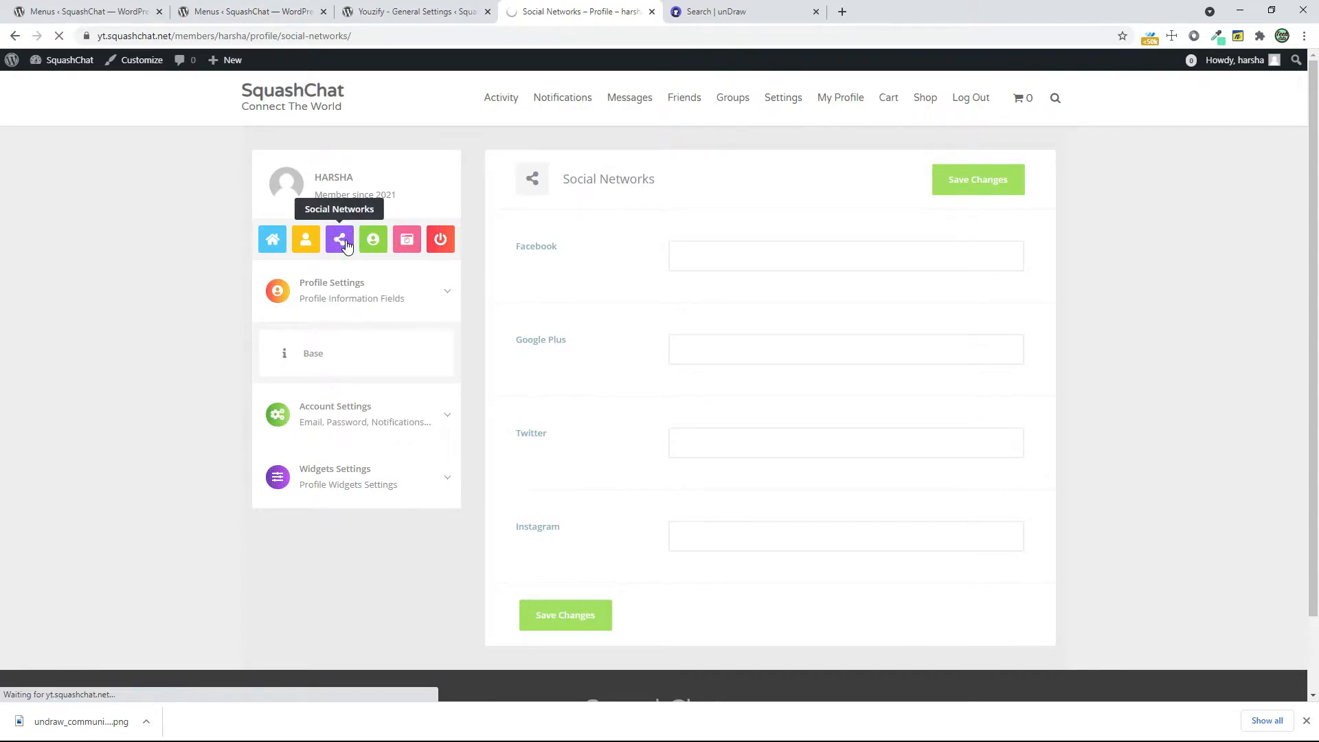
left_click(457, 12)
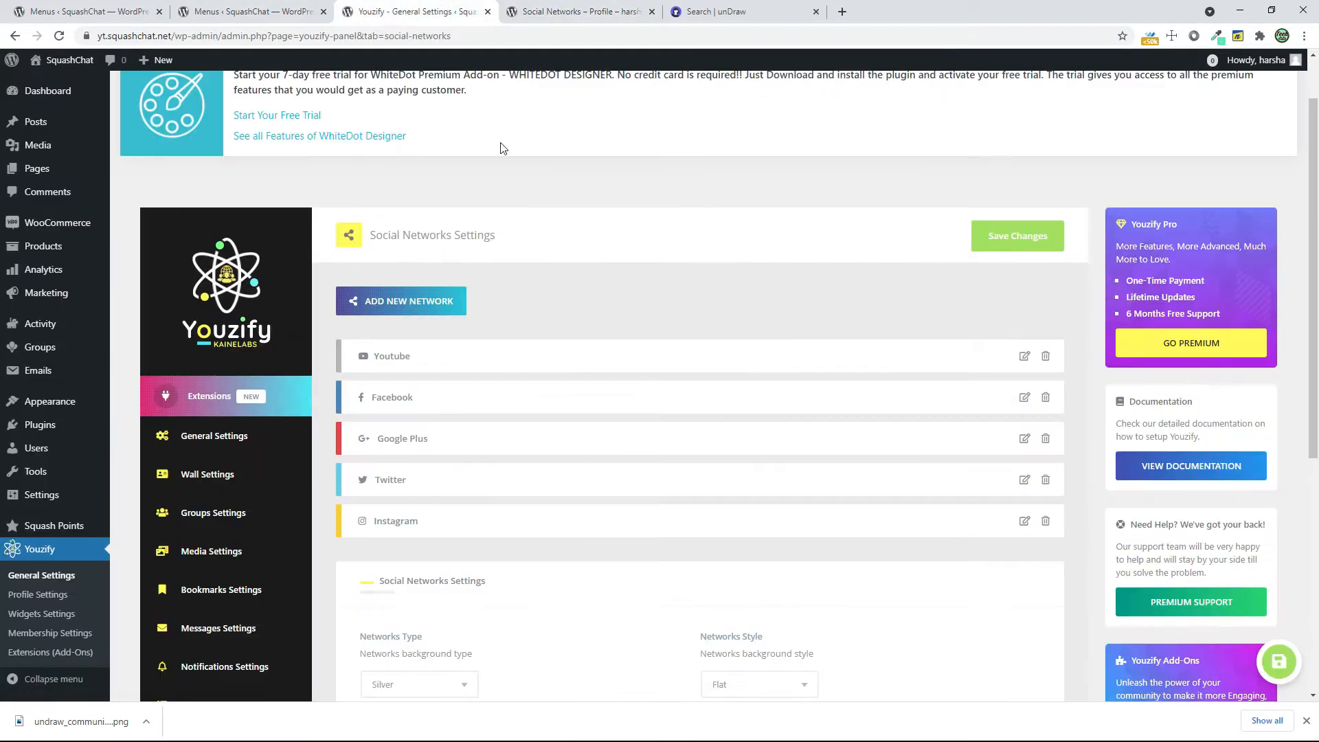
Save the Social Networks Settings and check the Youtube field on the member's Social Networks profile page
scroll(619, 385, "down", 3)
left_click(382, 582)
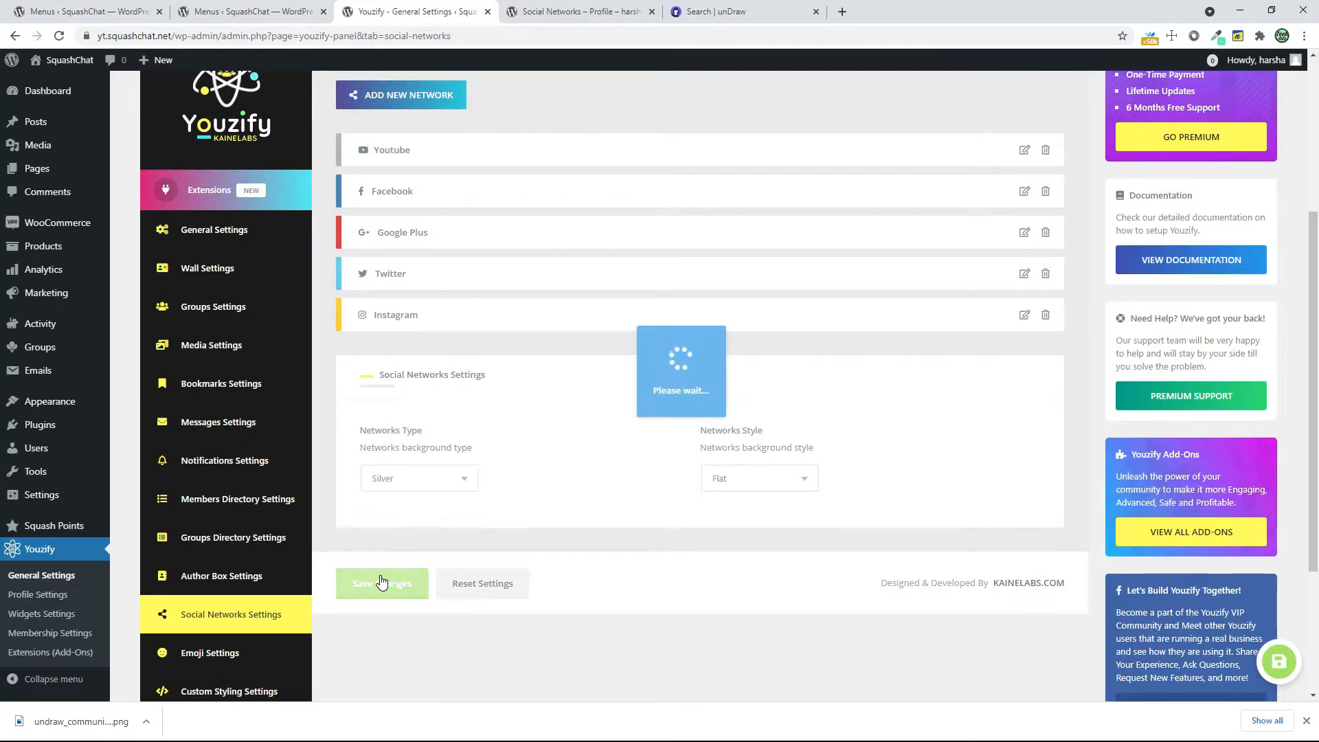
key("ctrl+Tab")
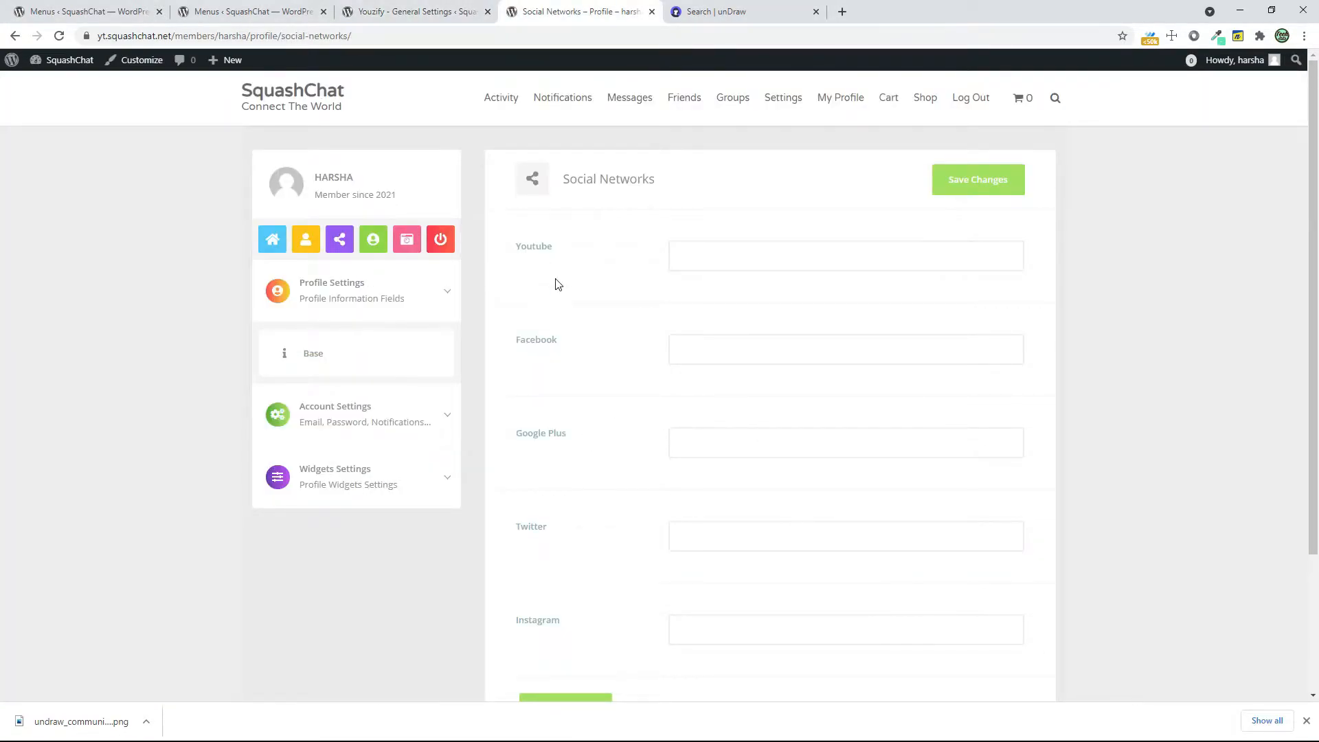
double_click(522, 251)
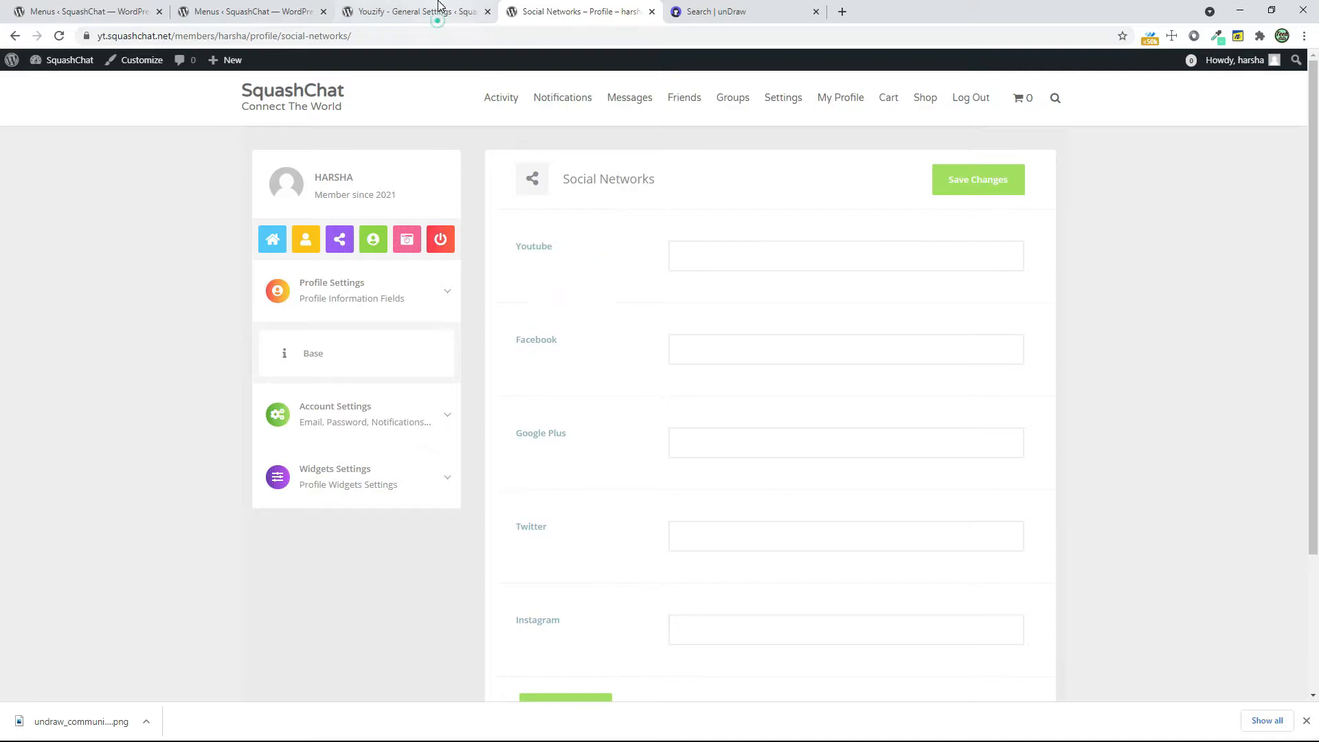
Open Youzify's Emoji Settings and review the emoji options for posts, comments and messages
left_click(412, 12)
scroll(289, 522, "down", 1)
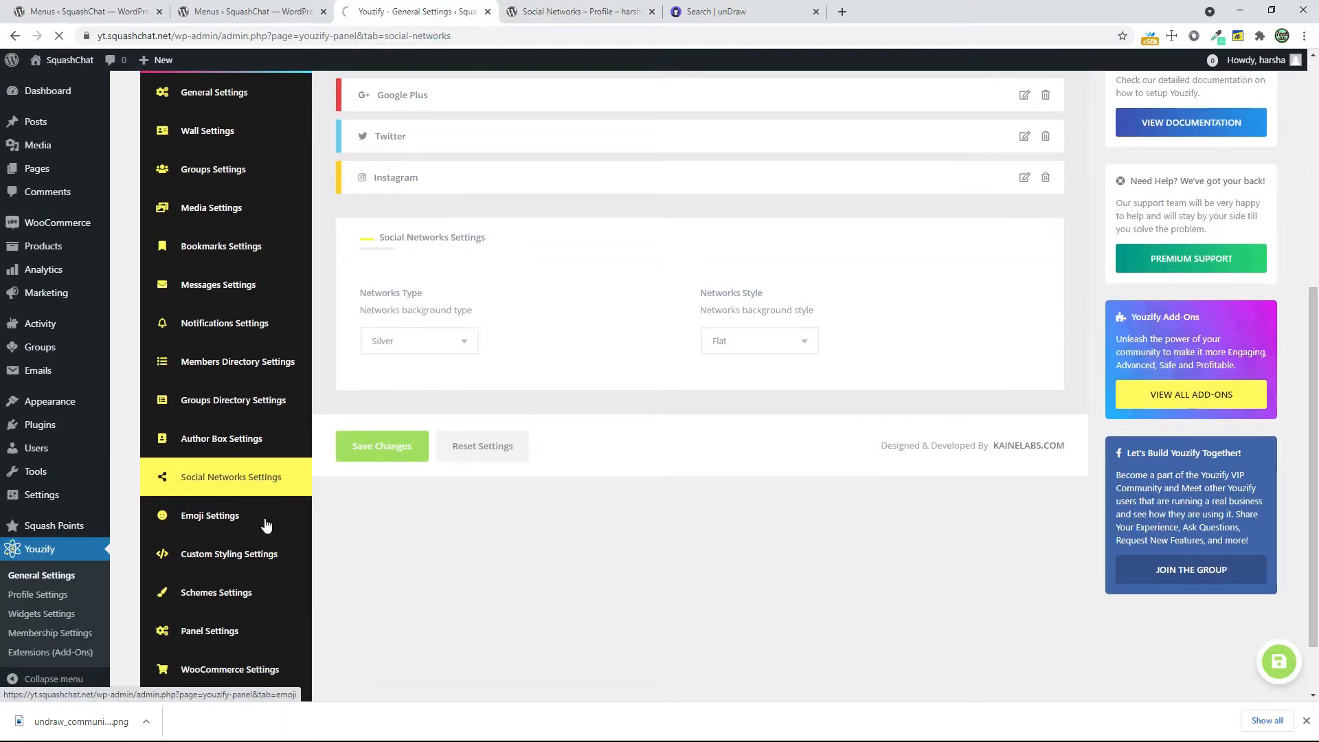
left_click(264, 517)
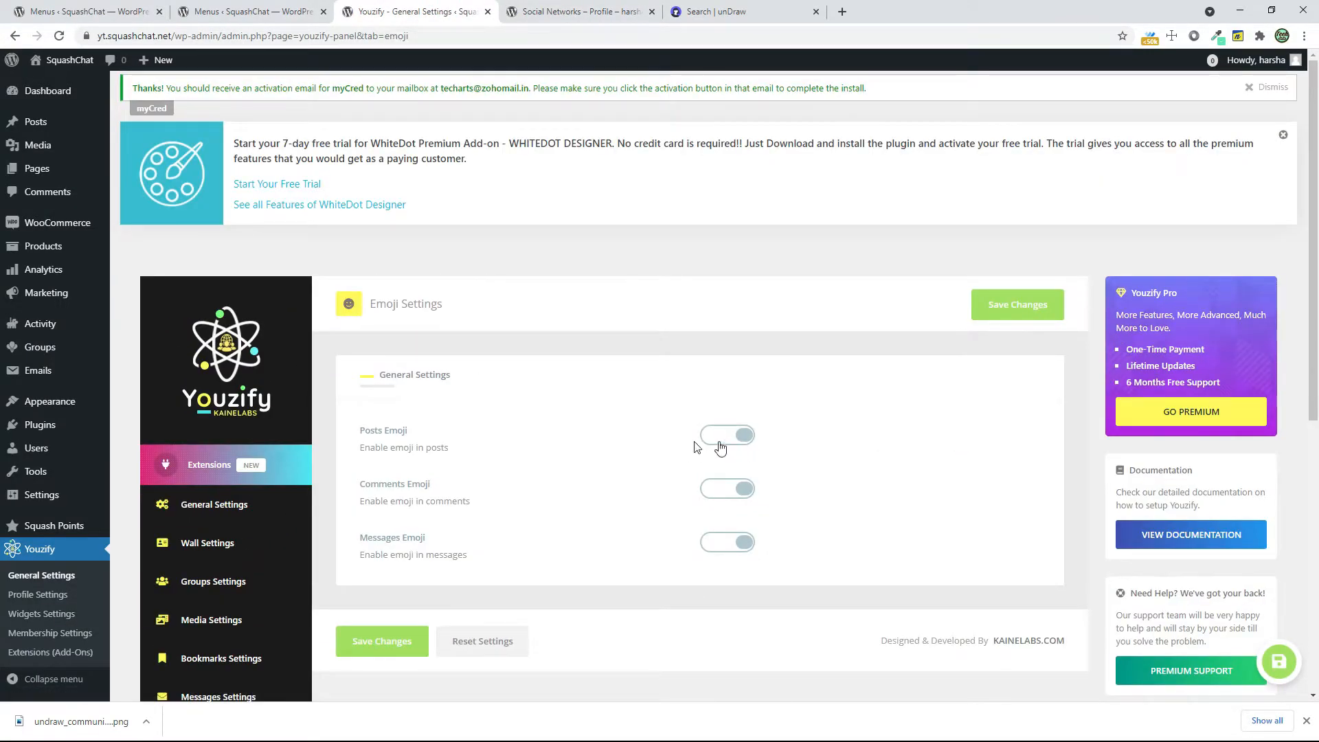
scroll(420, 476, "down", 6)
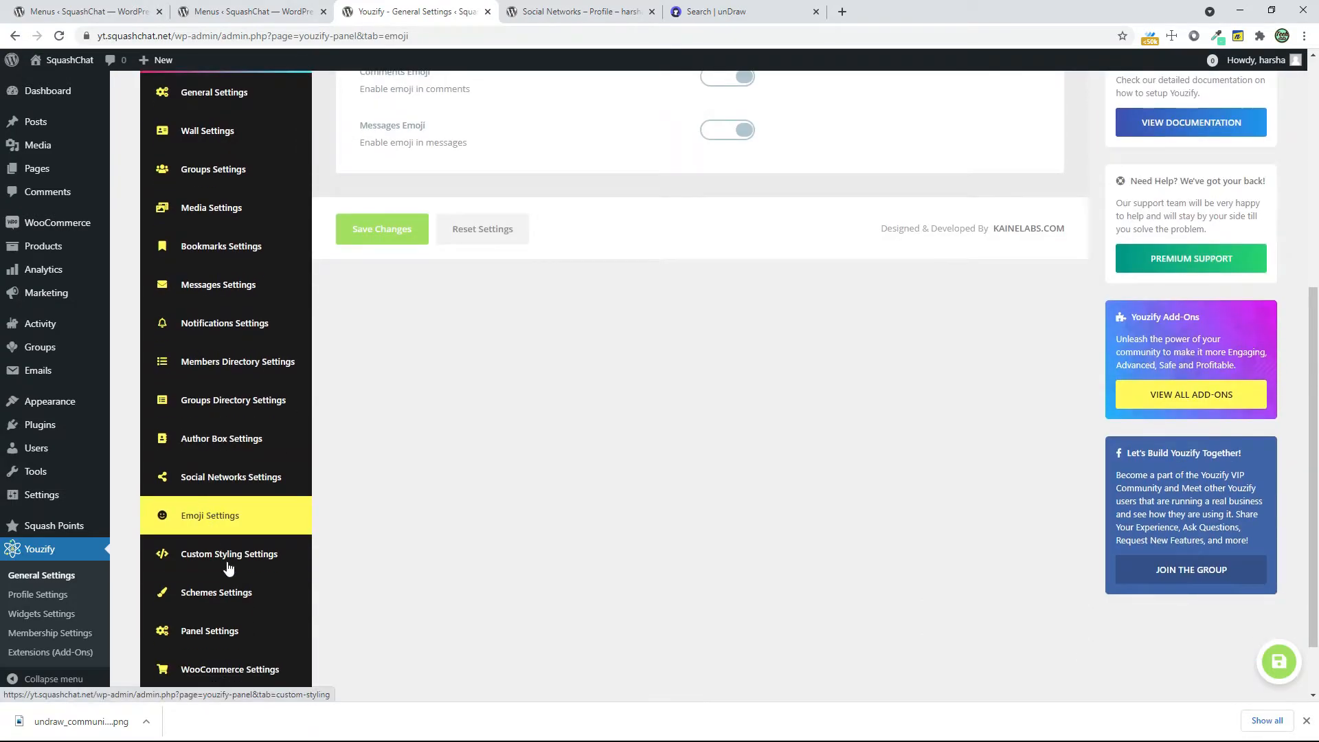
In the Schemes Settings, enable the custom scheme, select the orange profile scheme in the second row, and save the changes
scroll(229, 567, "down", 1)
left_click(244, 534)
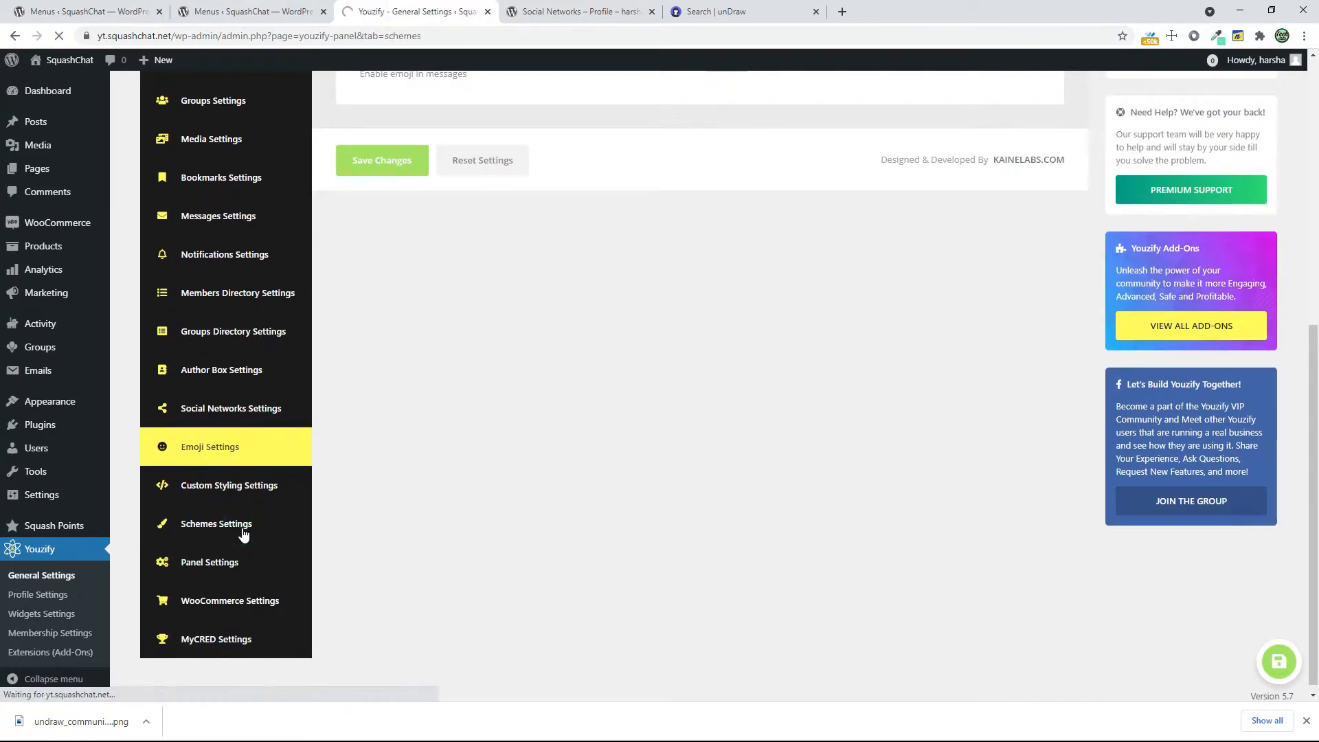
scroll(485, 460, "down", 4)
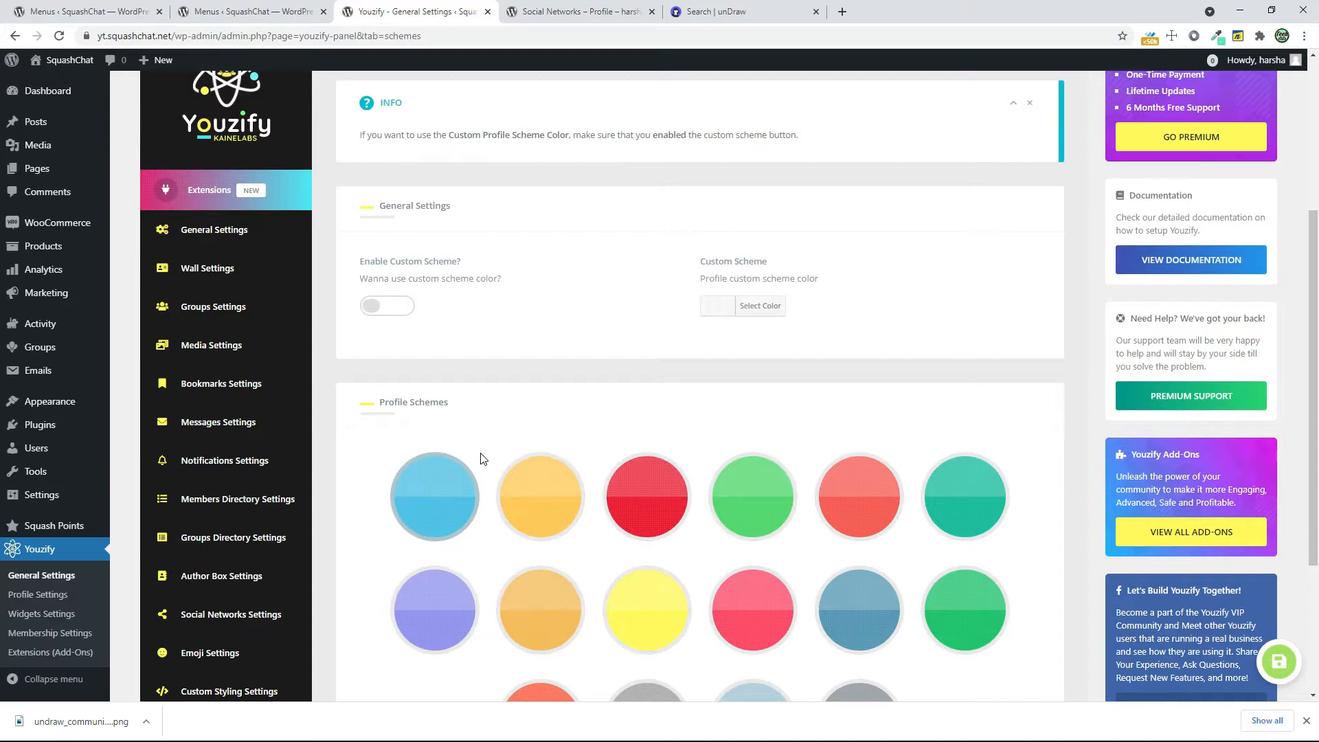
left_click(388, 307)
scroll(763, 441, "down", 3)
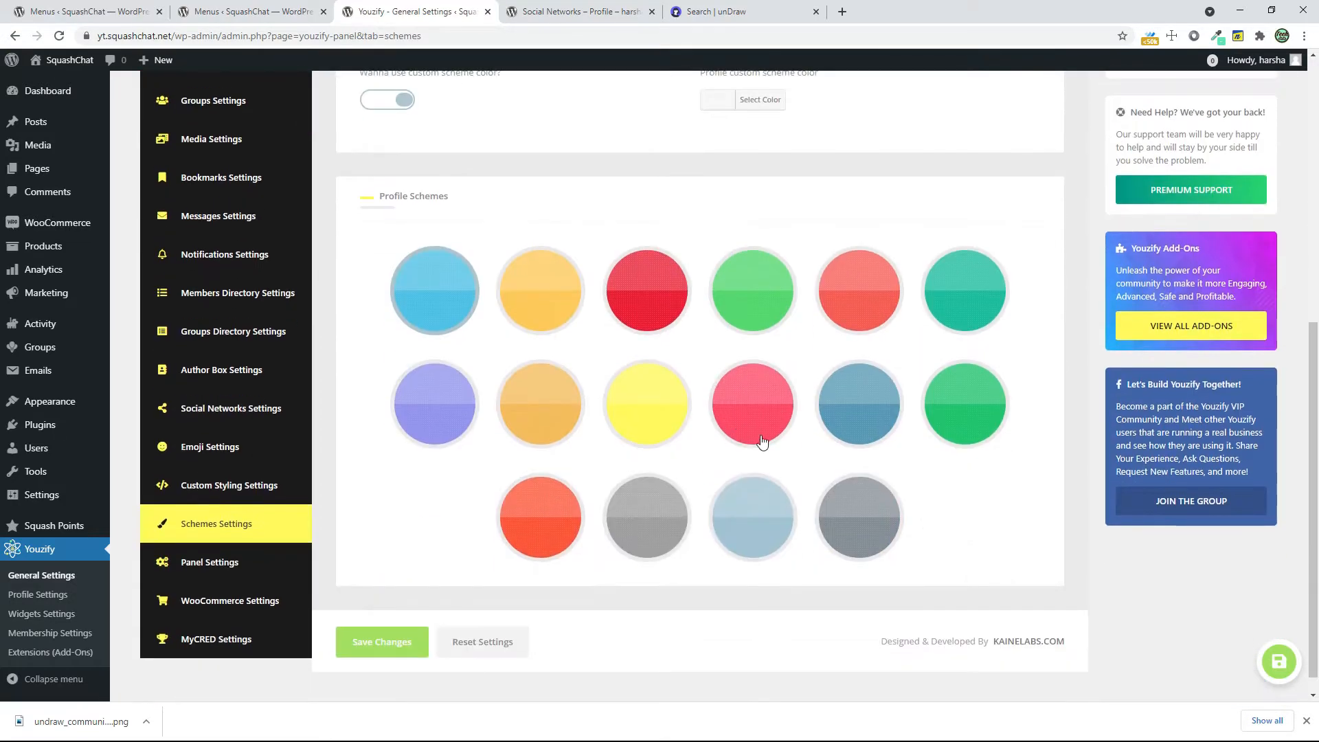
left_click(562, 411)
left_click(406, 647)
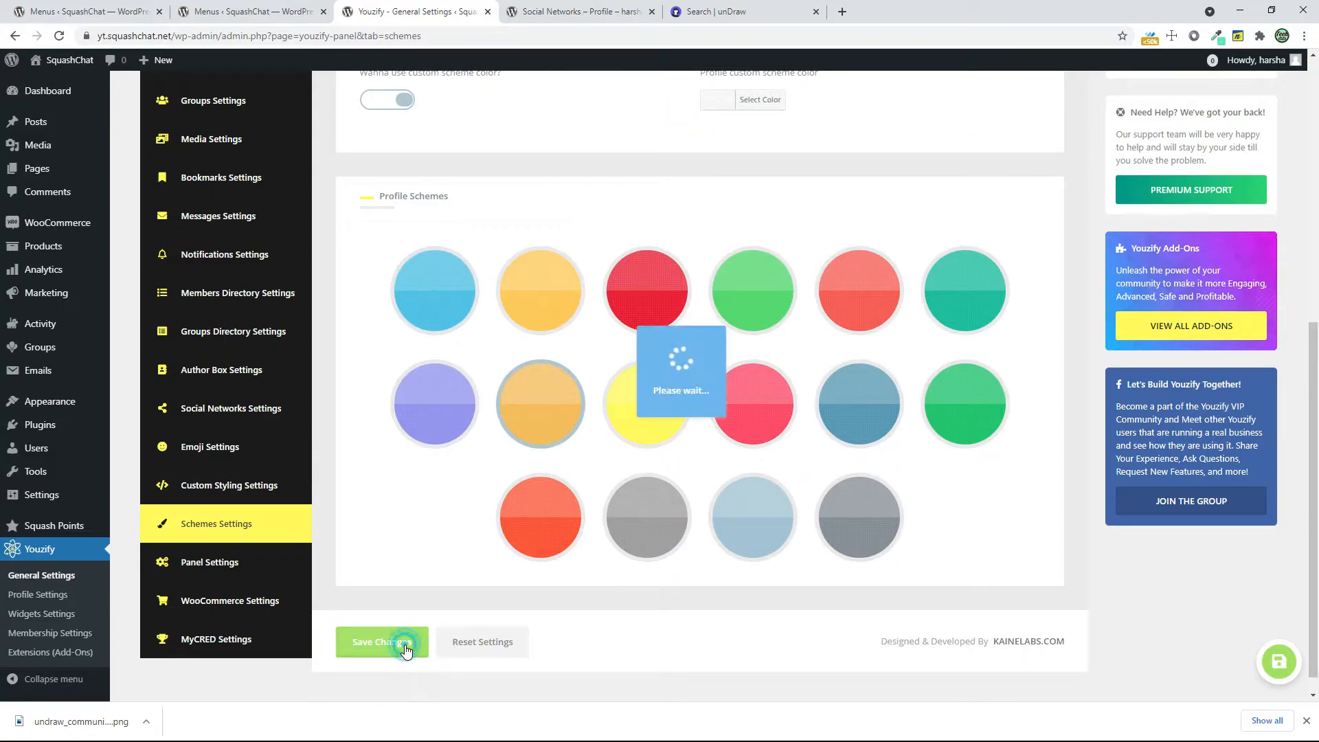
scroll(662, 536, "up", 4)
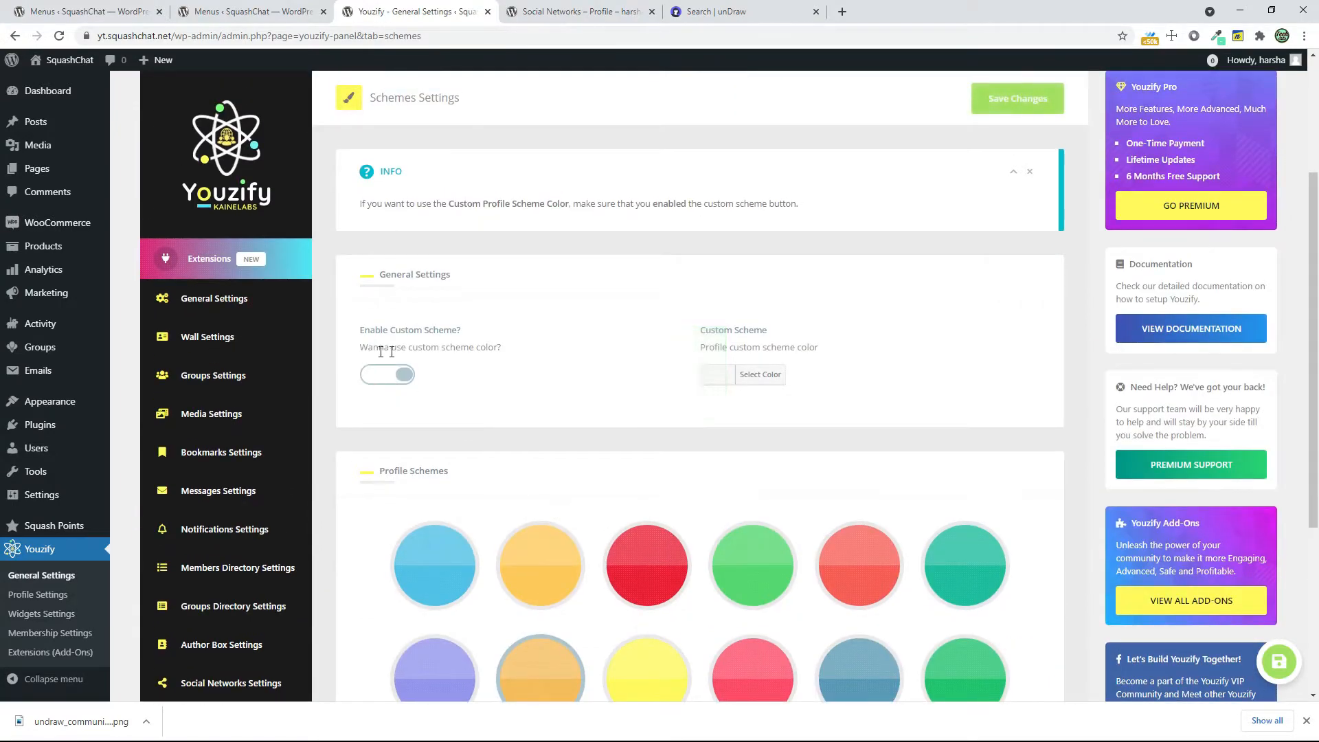
Select the purple panel scheme in the Panel Settings and save the changes
scroll(342, 455, "down", 2)
scroll(330, 474, "down", 3)
left_click(215, 548)
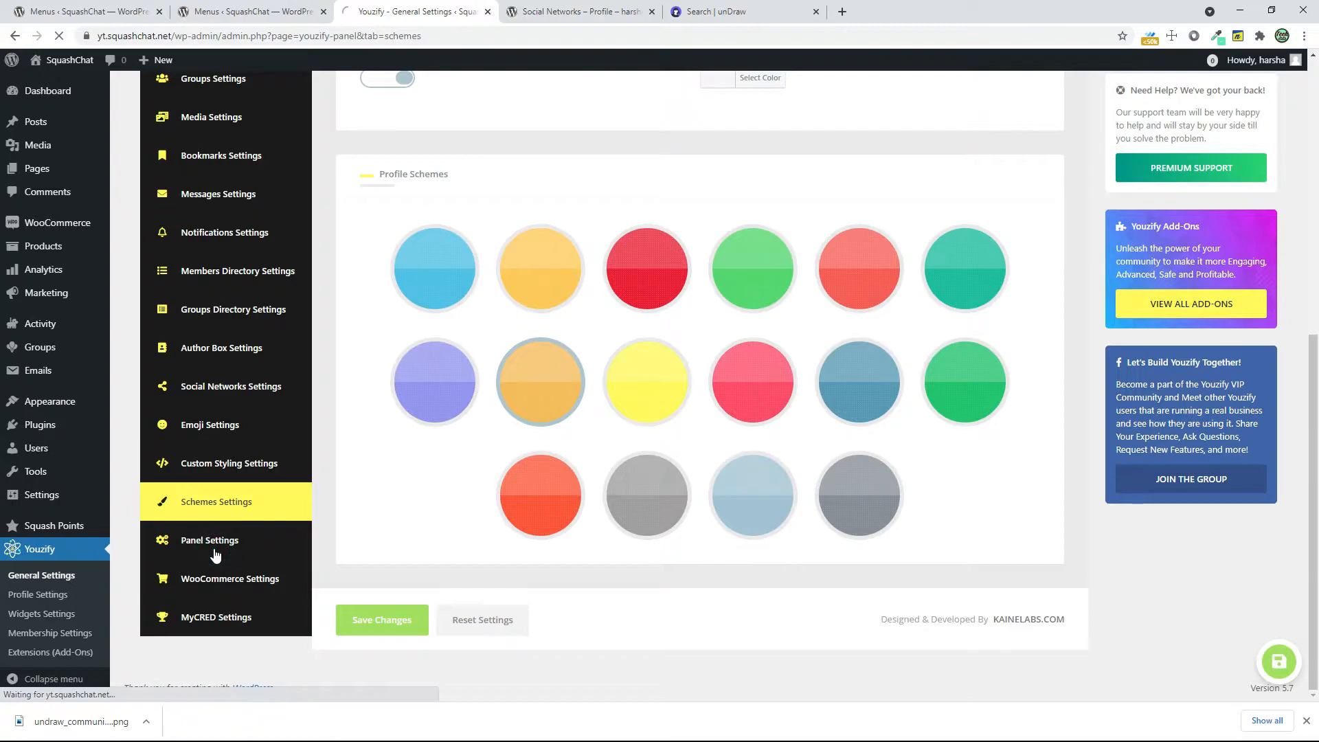
scroll(703, 474, "down", 2)
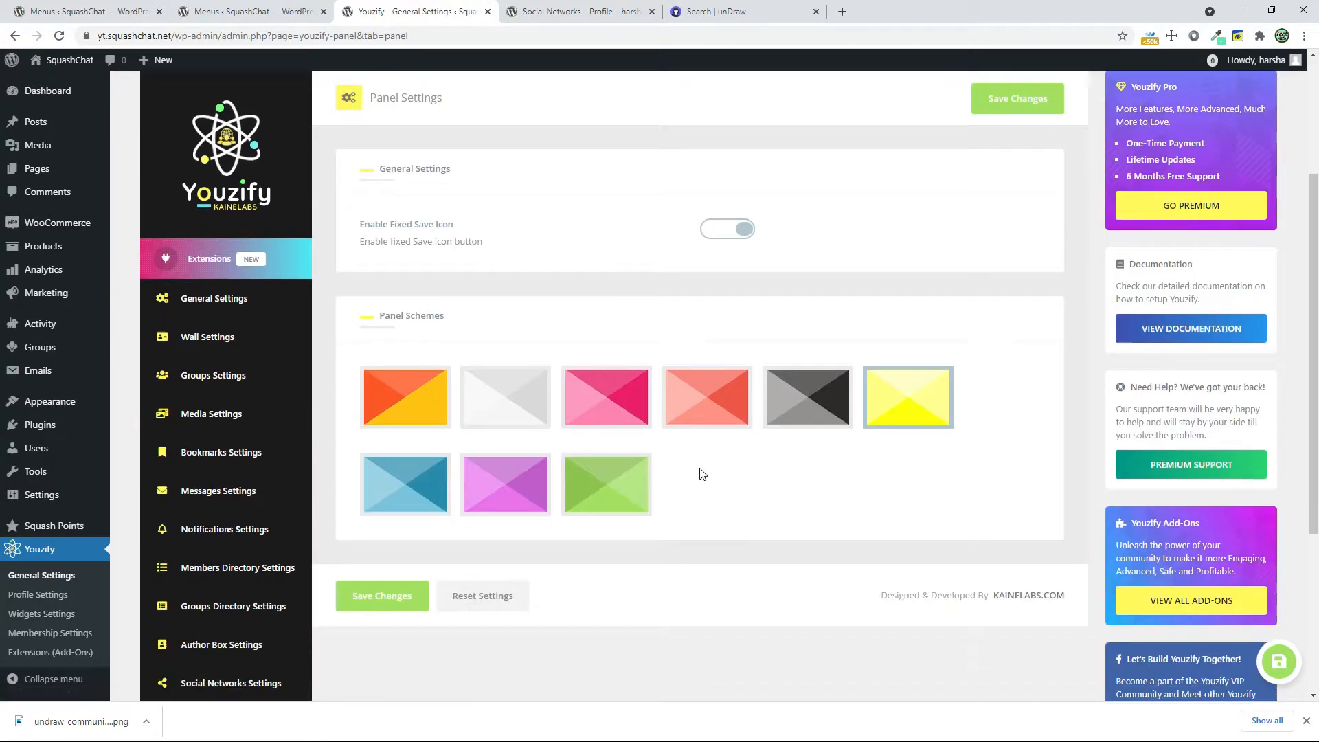
left_click(543, 475)
left_click(382, 595)
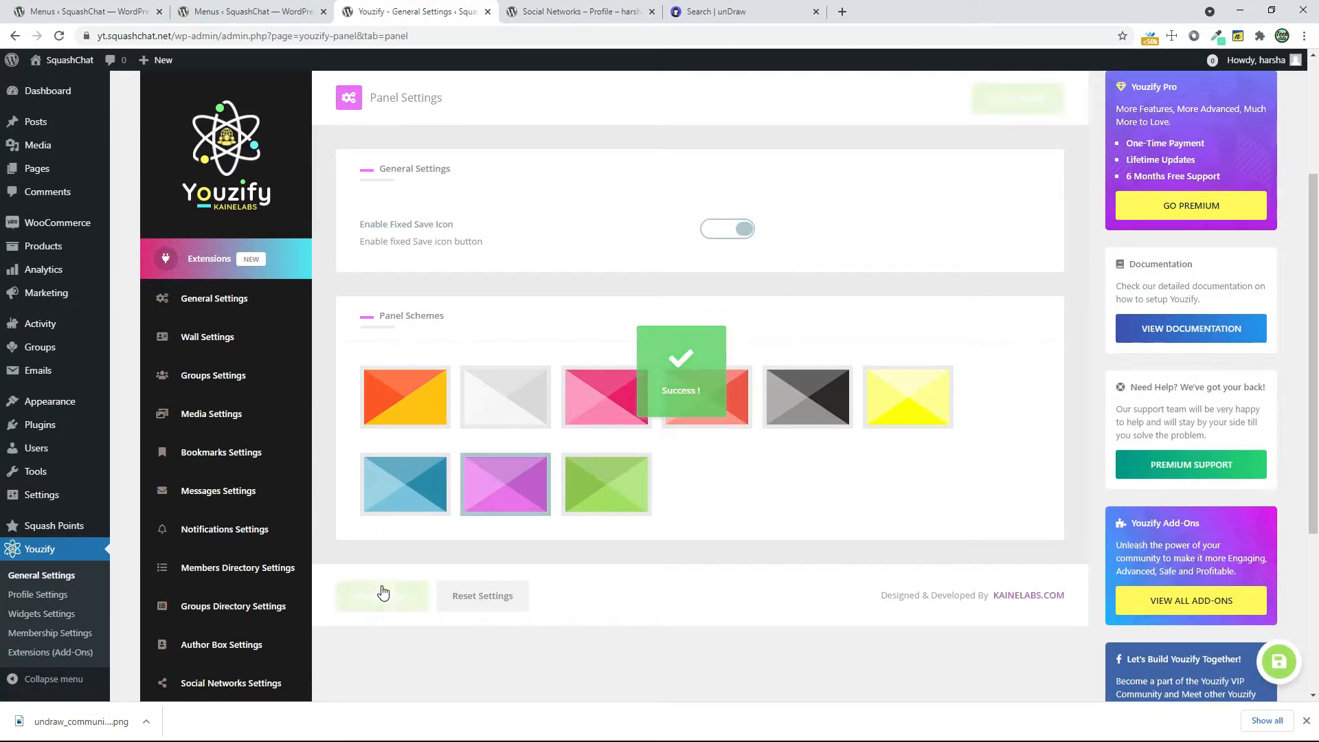
Enable WooCommerce Integration in Youzify's WooCommerce Settings and save the changes
scroll(403, 492, "down", 4)
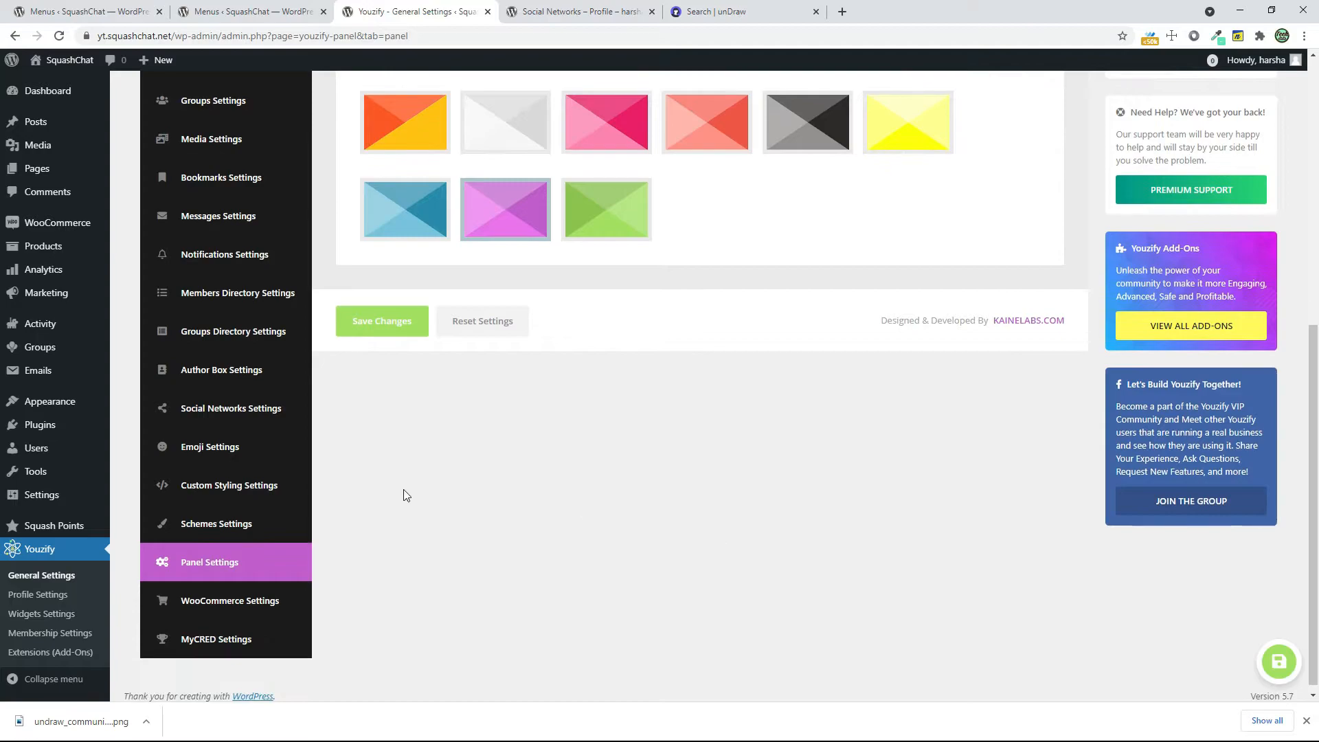
left_click(270, 602)
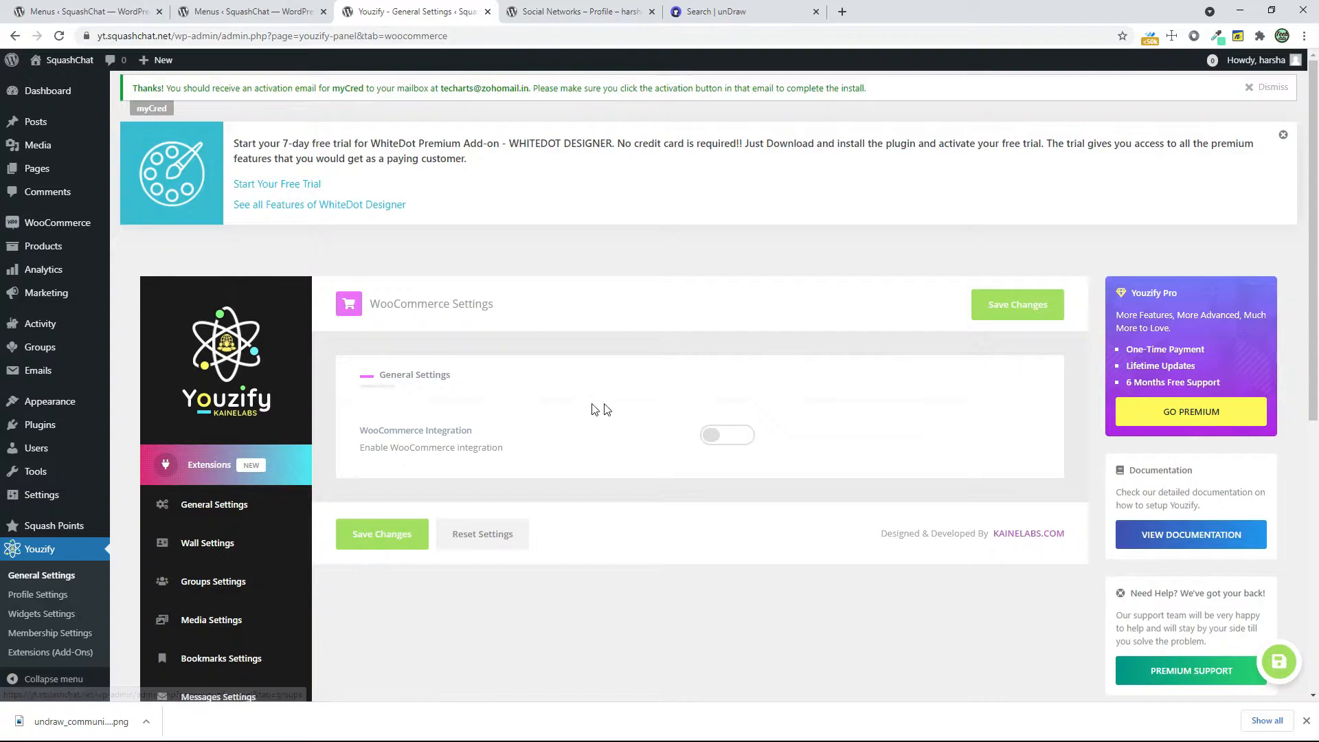
left_click(715, 442)
left_click(382, 543)
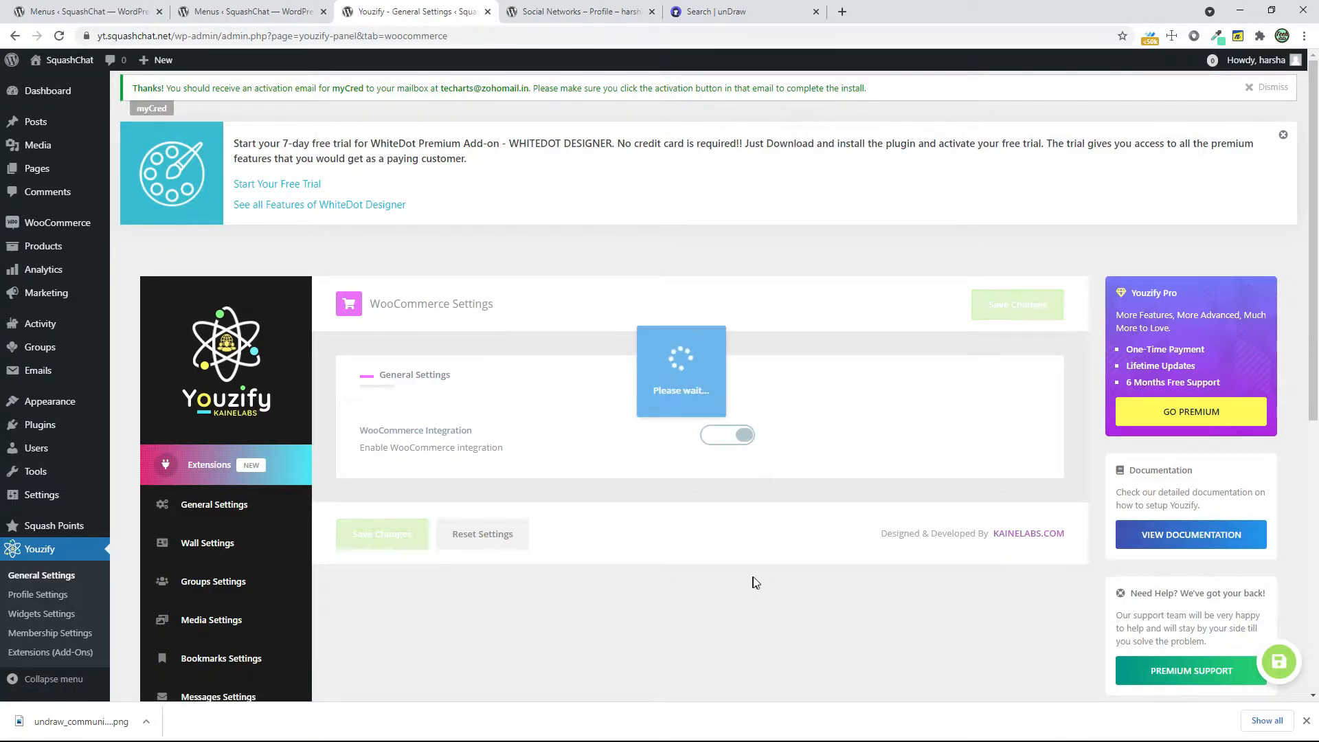
Open the MyCRED Settings and review the integration, members directory badge and author box badge options
scroll(713, 553, "down", 4)
scroll(713, 552, "down", 3)
left_click(258, 630)
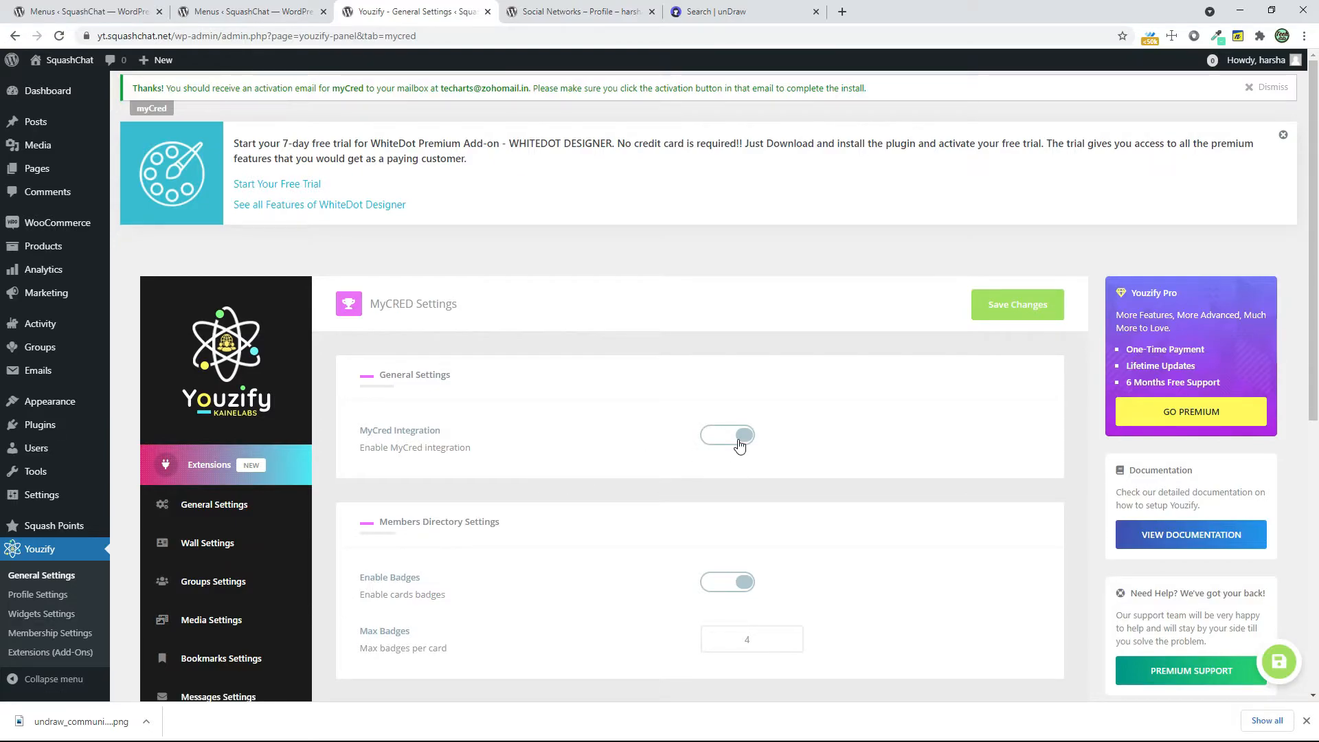
scroll(751, 580, "down", 7)
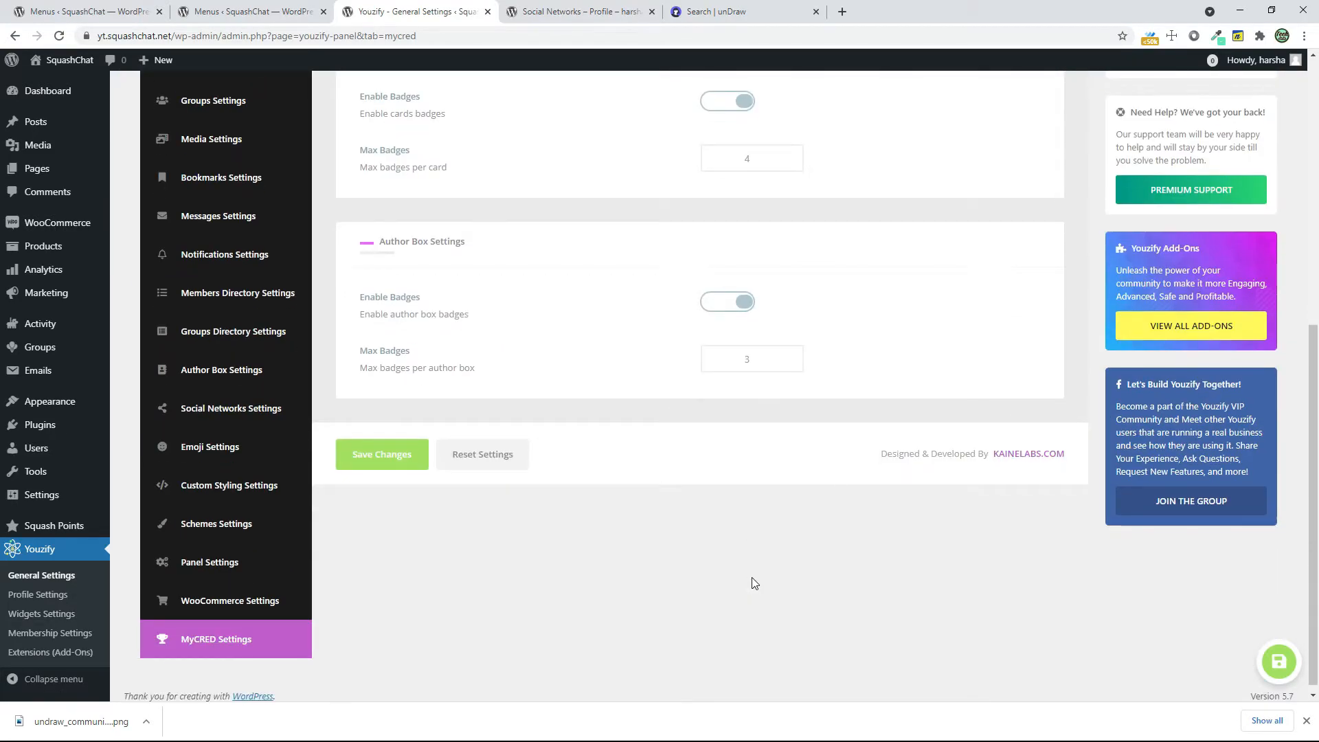
In the general Profile Settings, enable Allow Private Profiles and Use Profile Effects
left_click(64, 596)
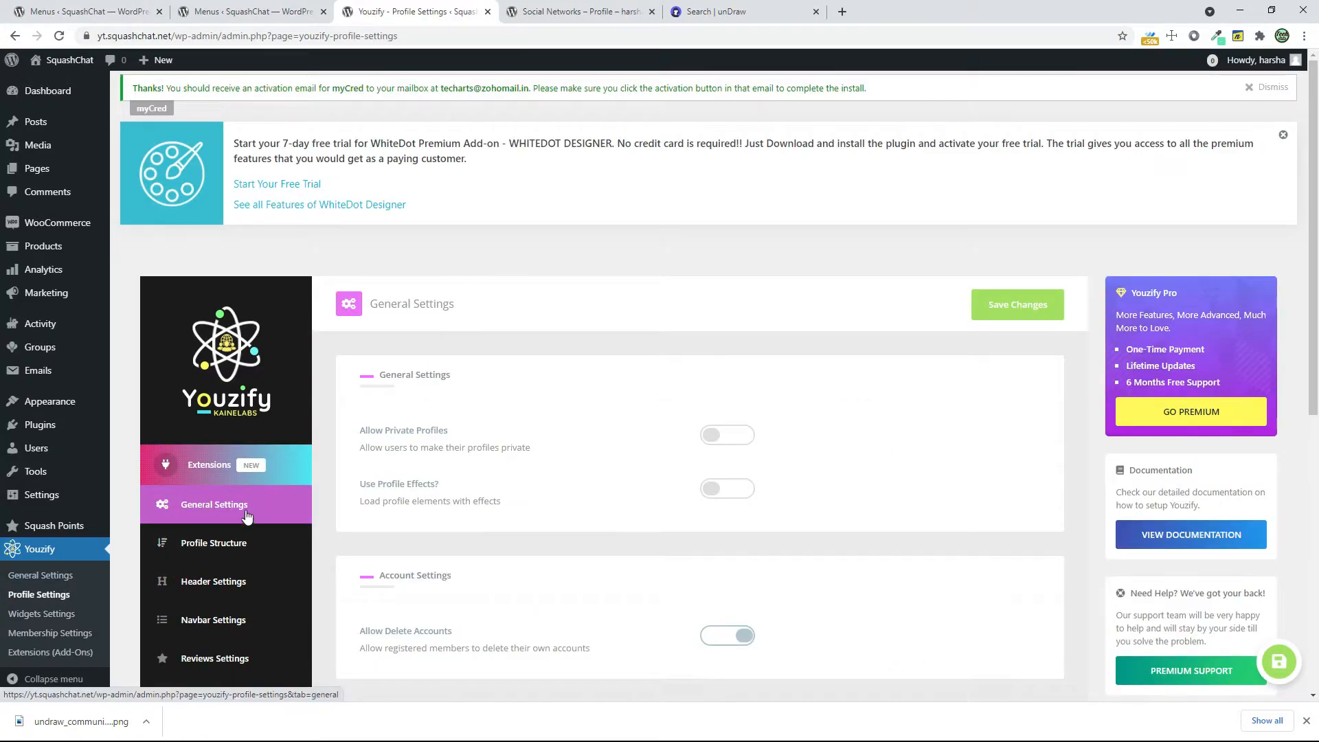
left_click(271, 502)
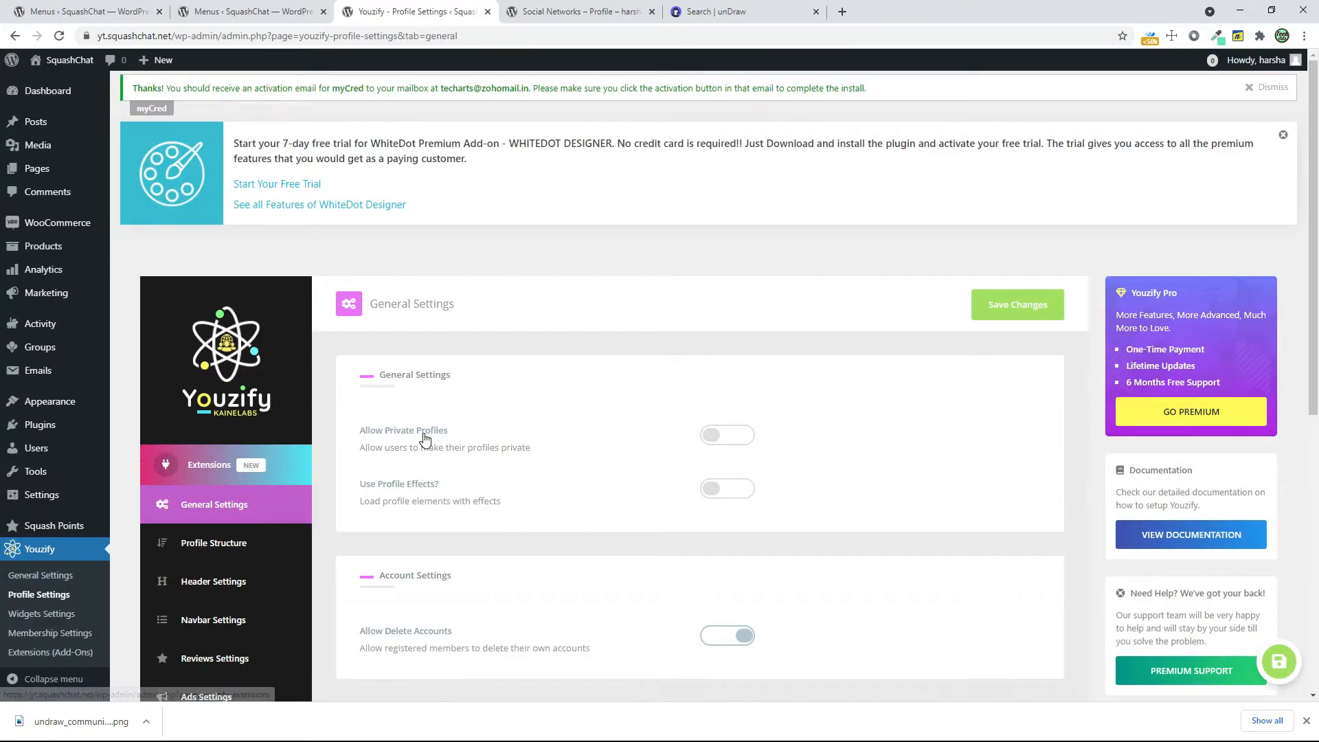
left_click(712, 437)
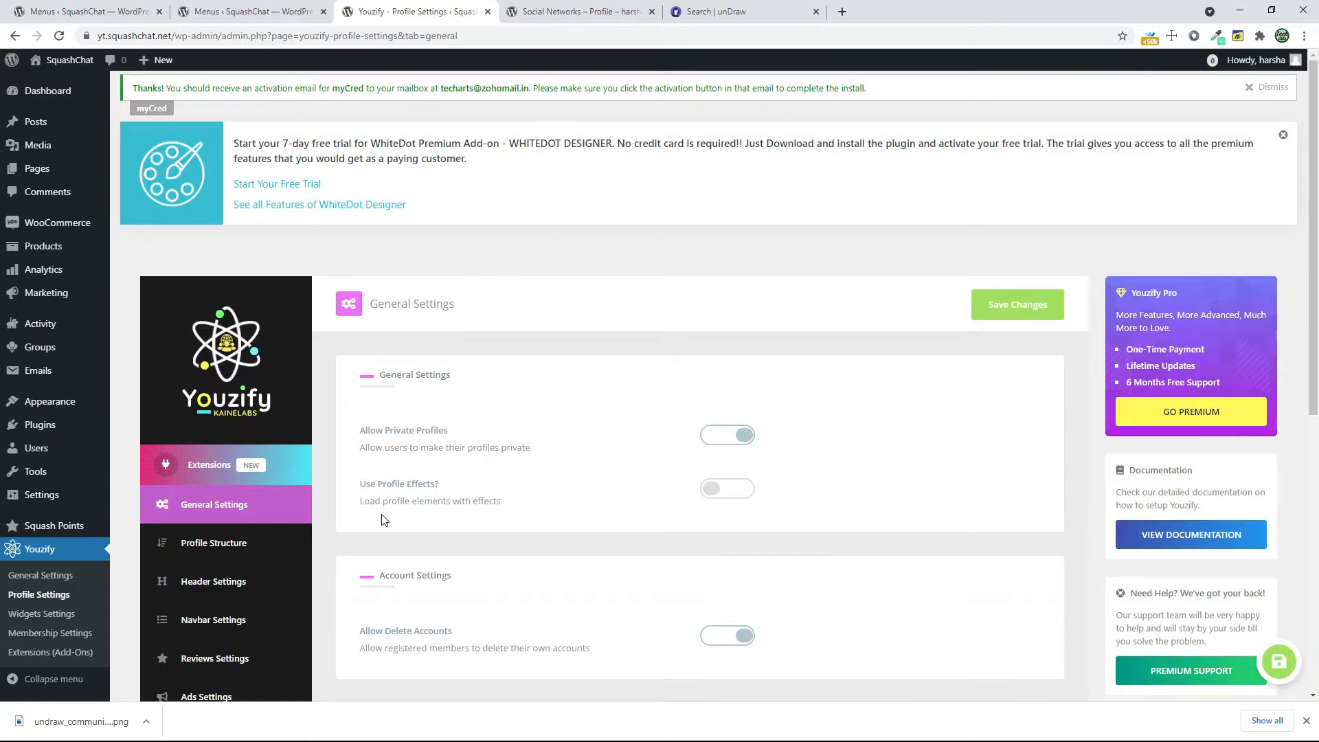
left_click(732, 490)
left_click(733, 490)
left_click(733, 490)
Upload undraw_male_avatar_323b.png from the desktop as the Default Profile Avatar and save the changes
scroll(574, 515, "down", 5)
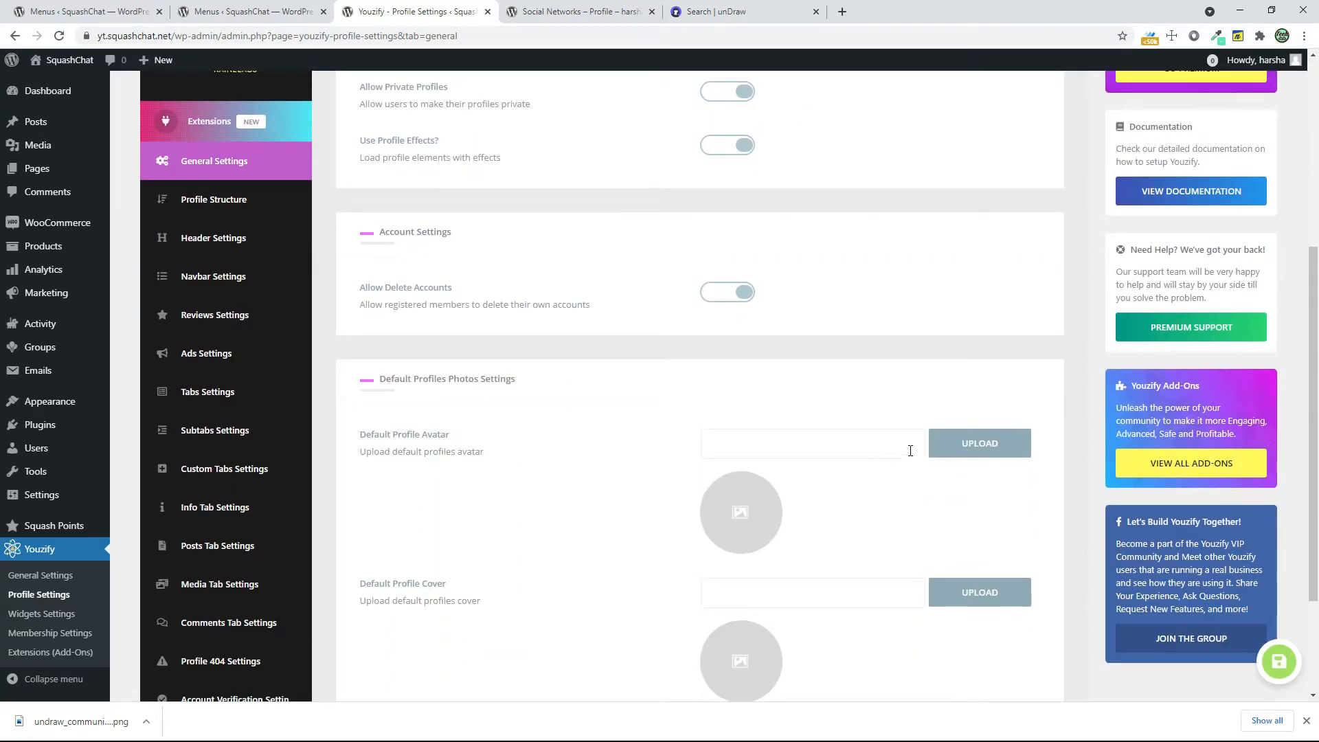
left_click(952, 457)
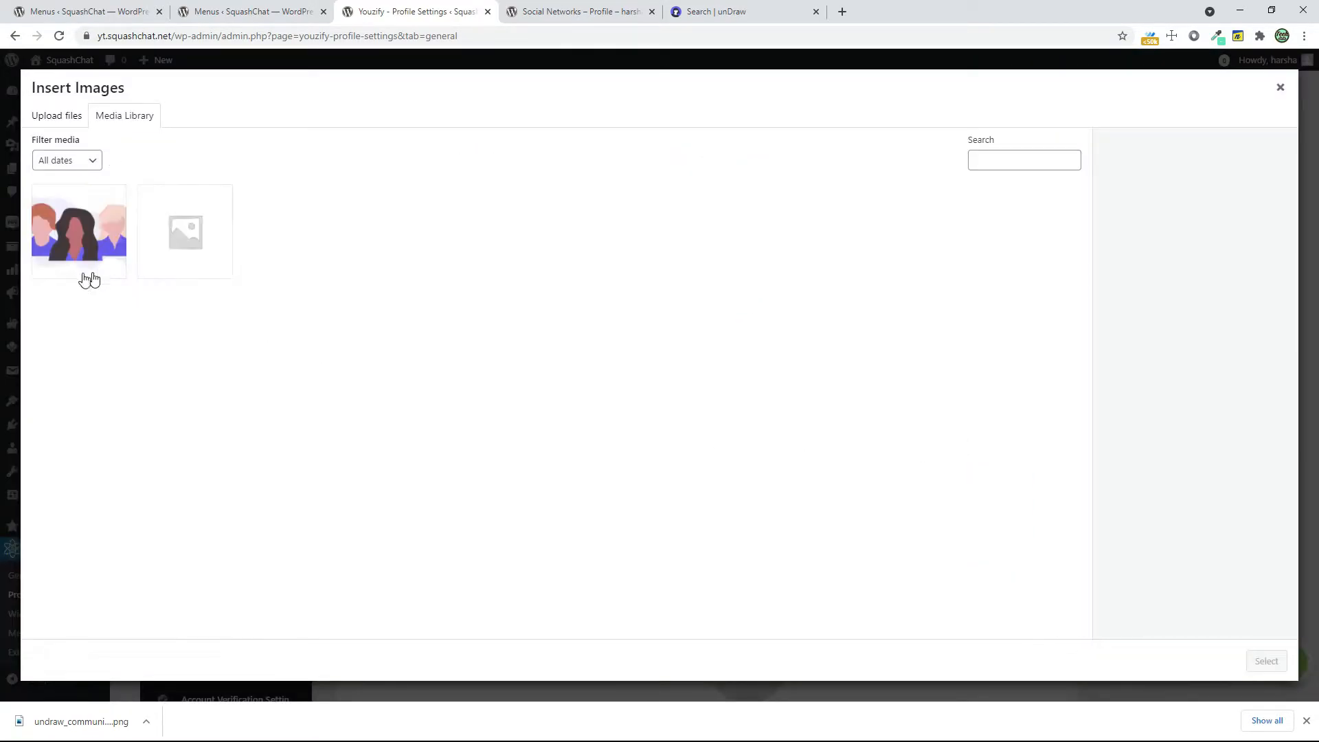
left_click(58, 116)
left_click(645, 350)
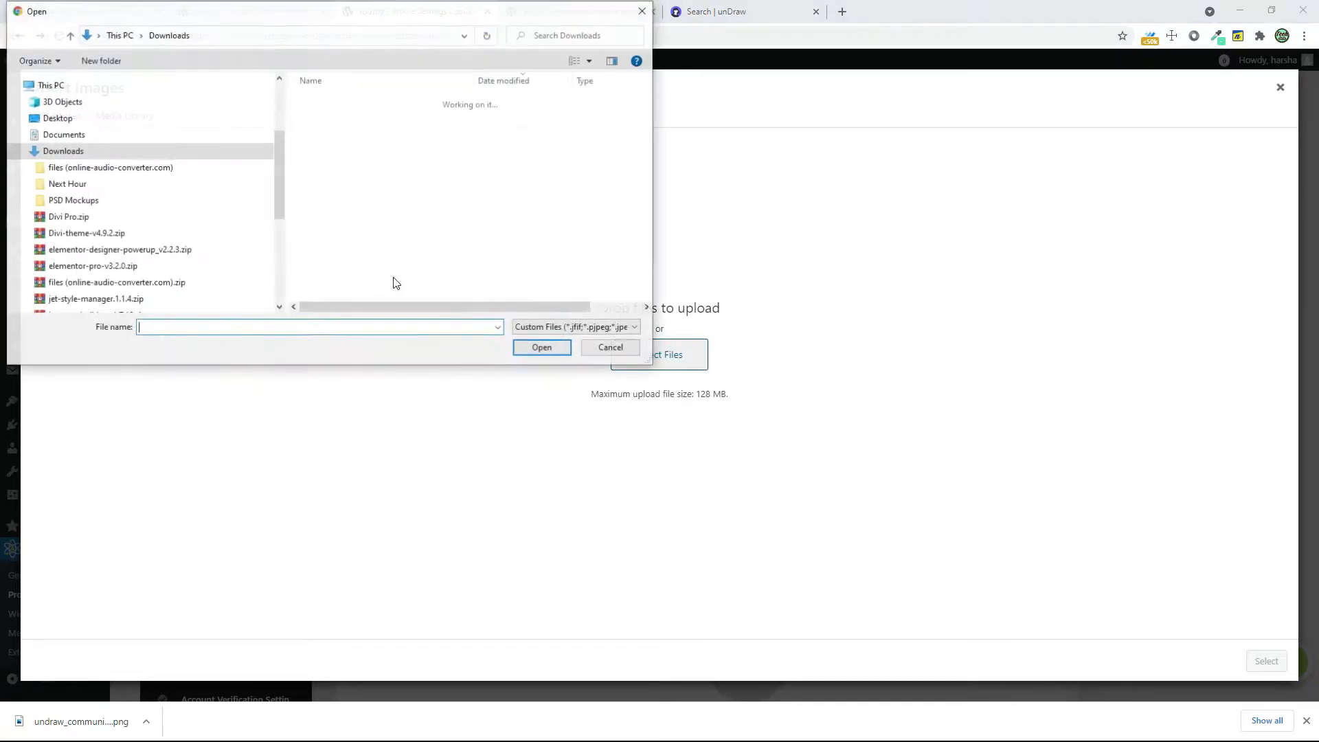
scroll(104, 134, "up", 1)
left_click(97, 139)
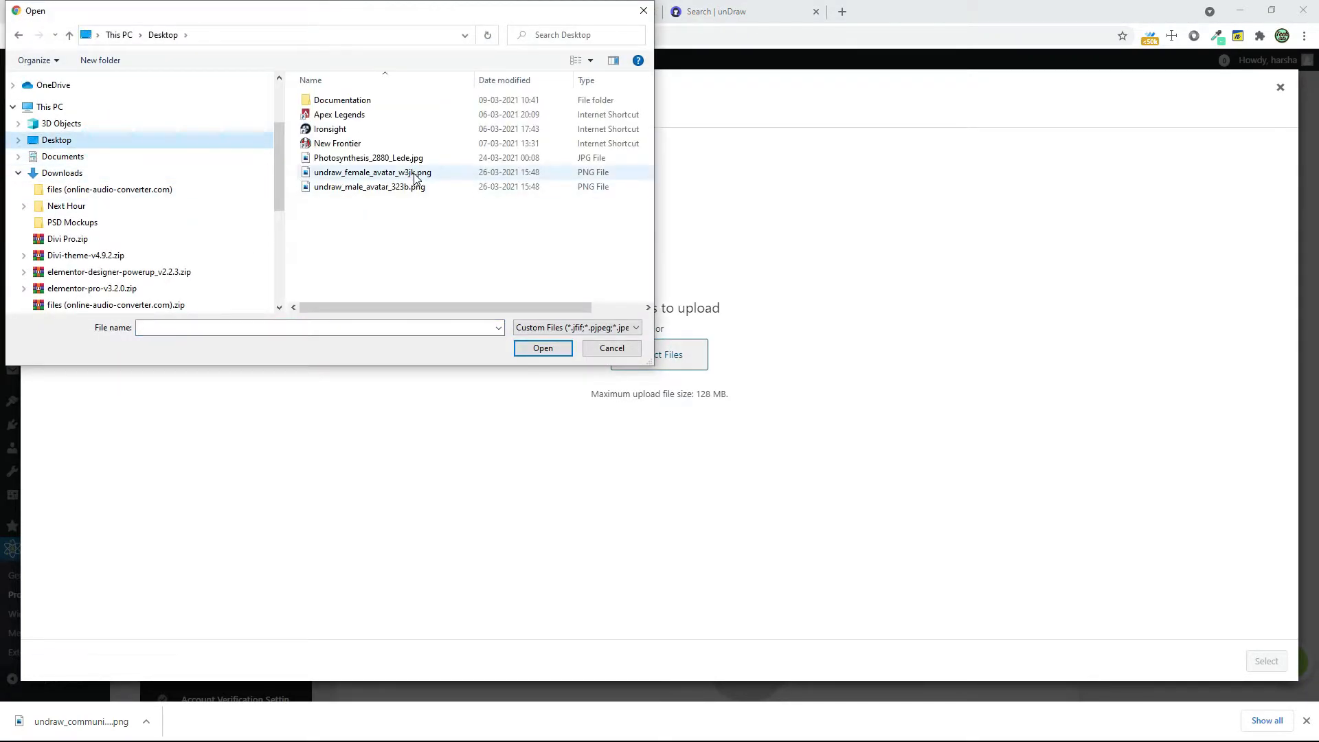
left_click(385, 187)
left_click(543, 348)
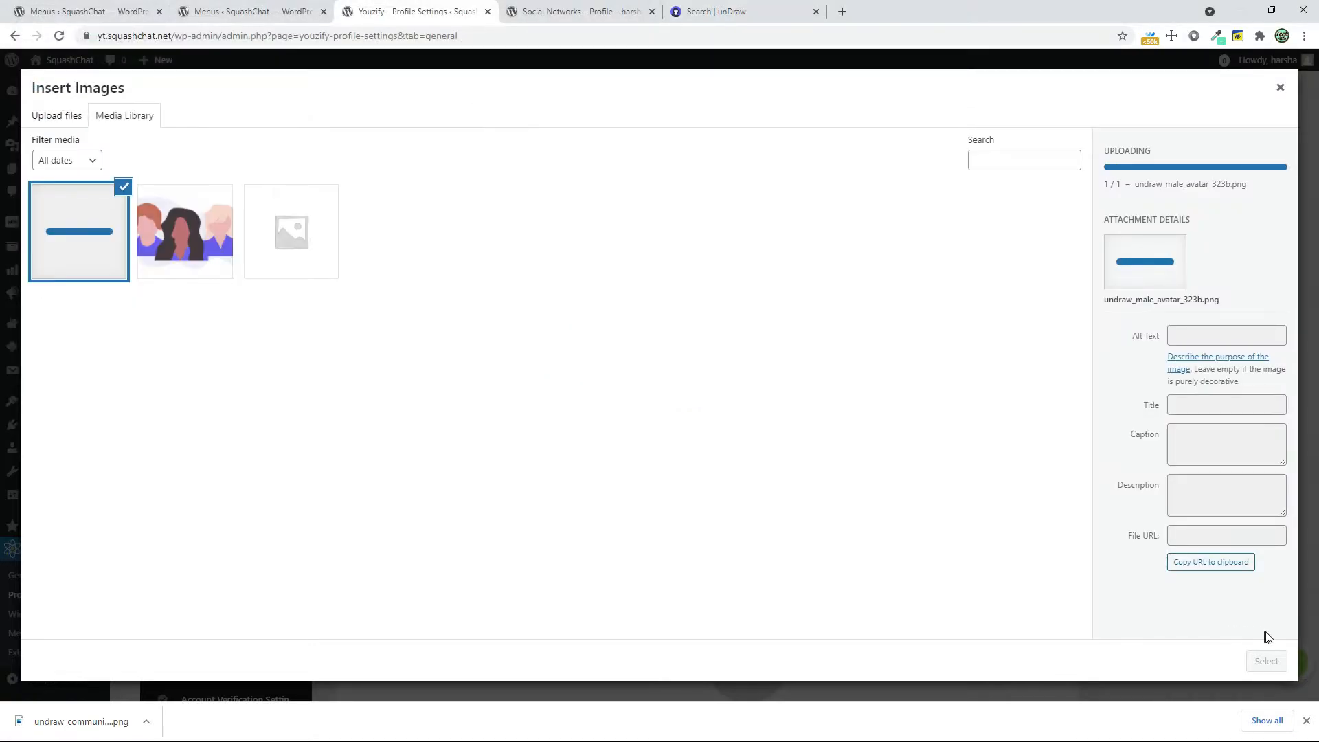
left_click(1265, 661)
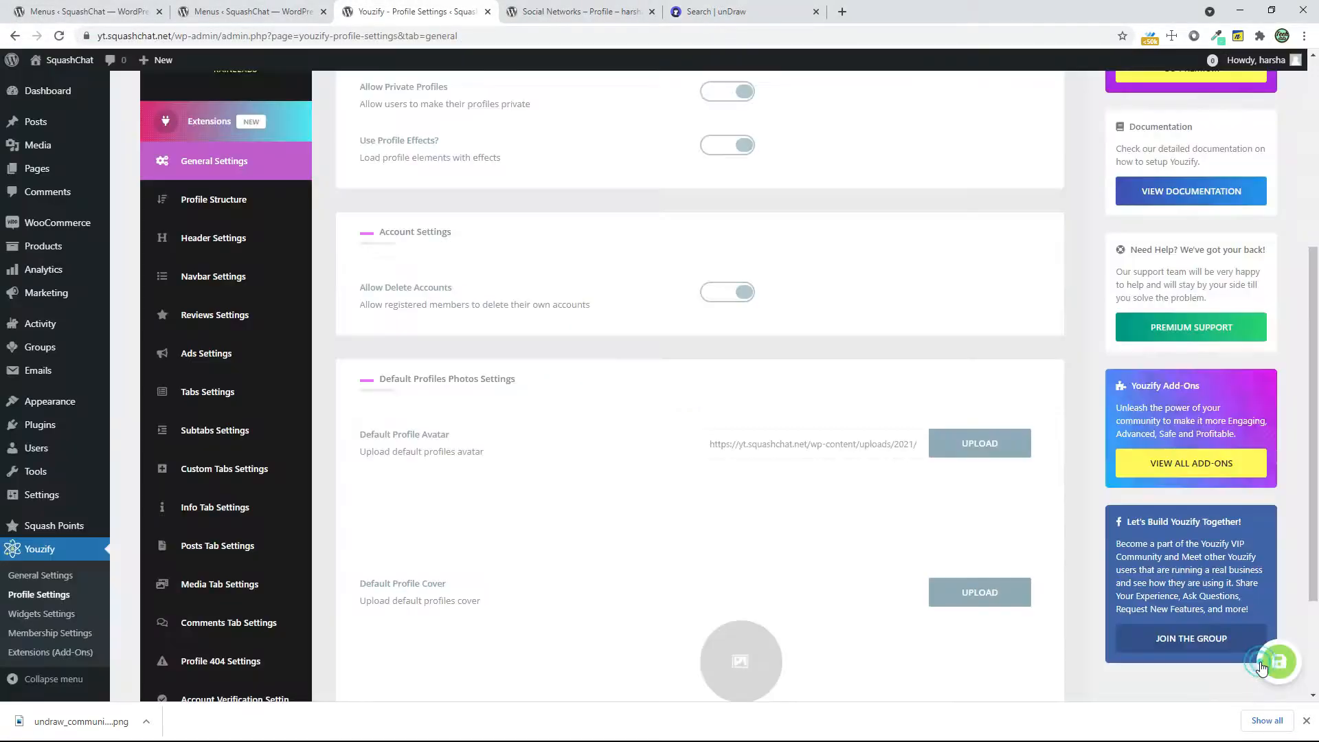
scroll(989, 594, "down", 4)
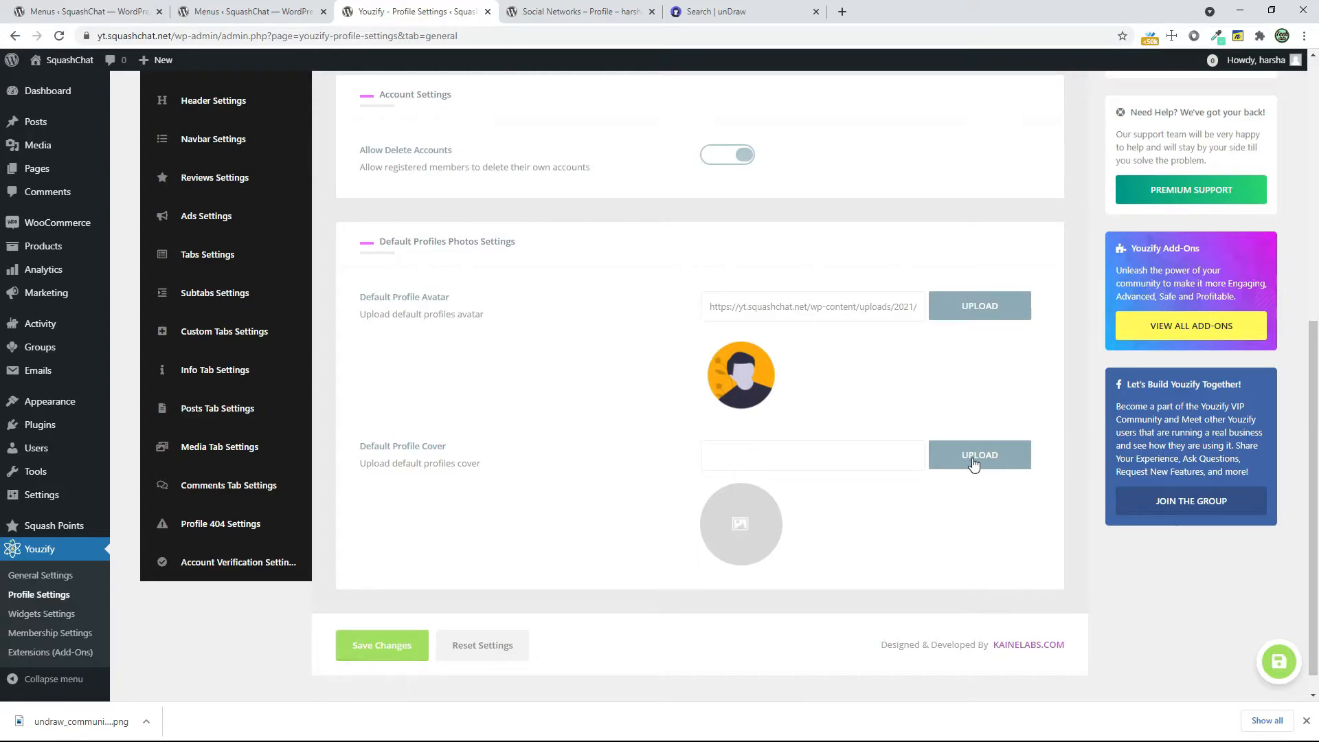
left_click(398, 651)
Reload the site's front end and open the member's own profile to check the default avatar
left_click(535, 7)
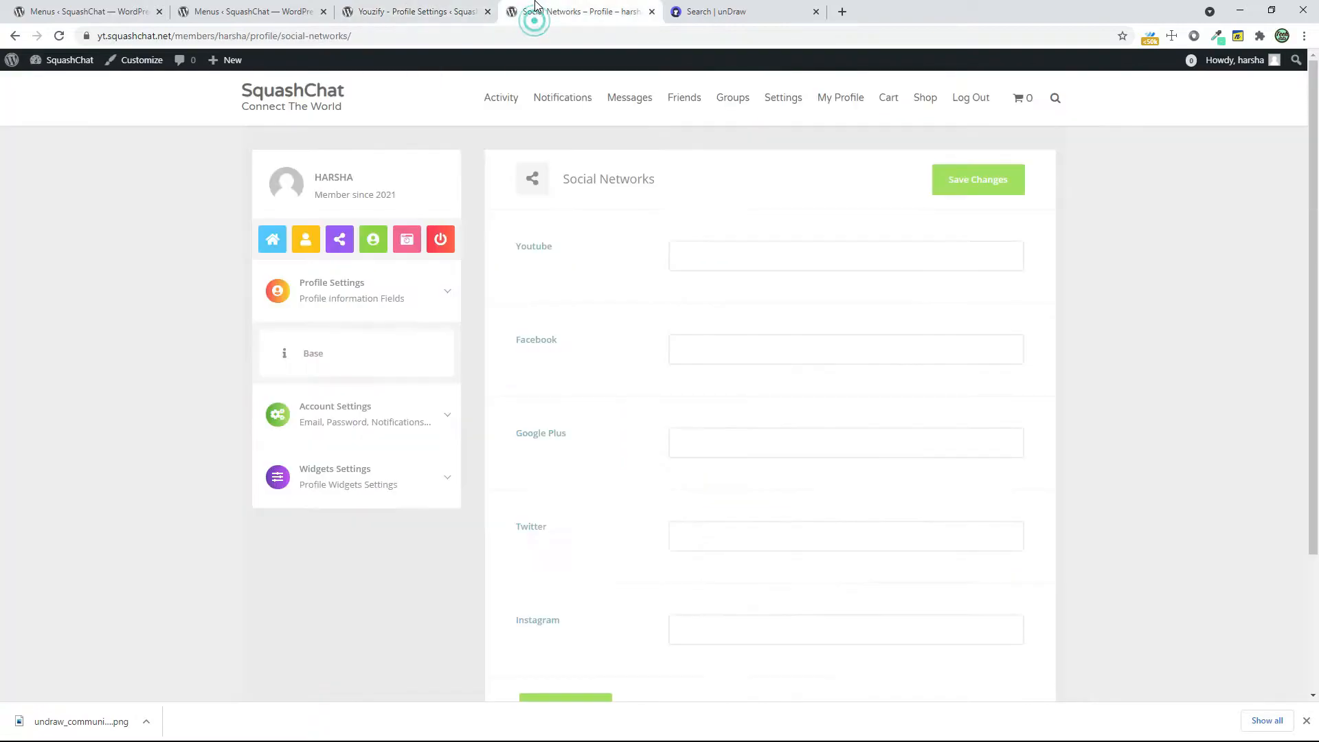
left_click(57, 36)
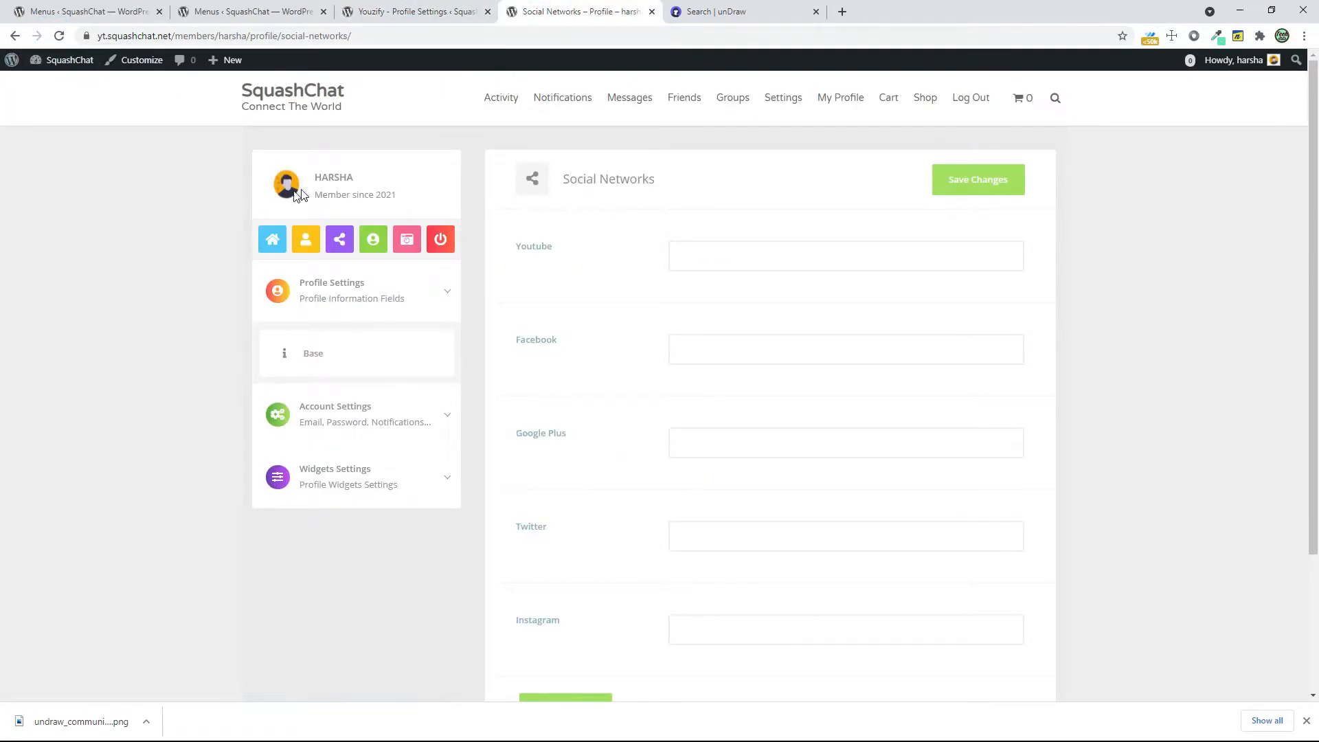
left_click(852, 102)
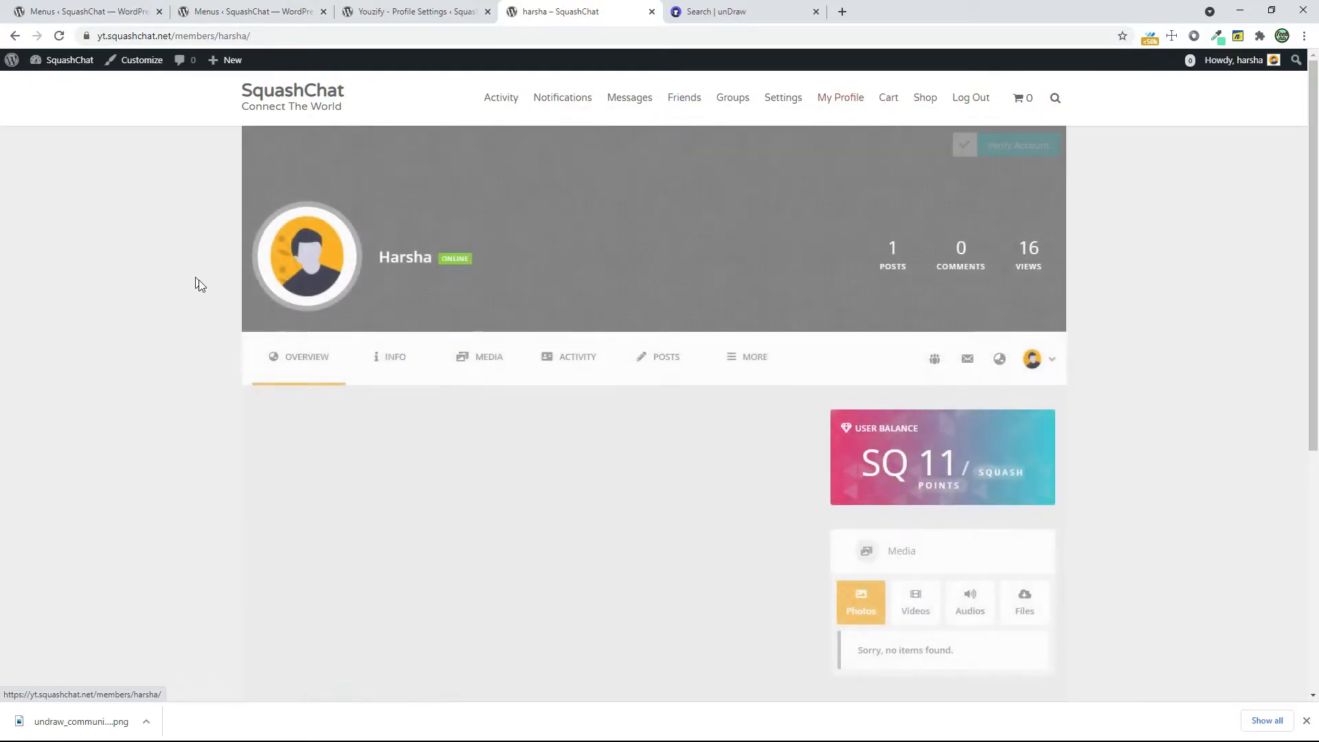
Return to Youzify's general profile settings and save the changes again
left_click(416, 12)
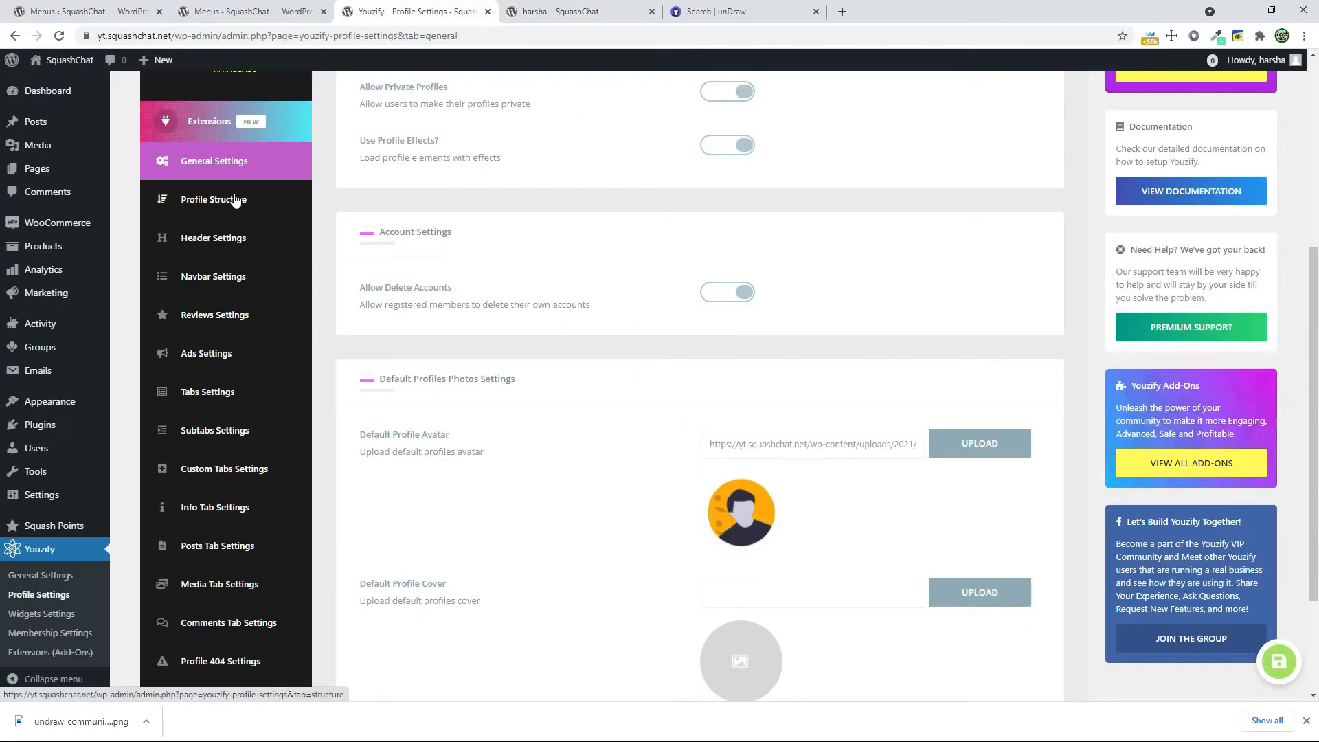
scroll(550, 375, "down", 3)
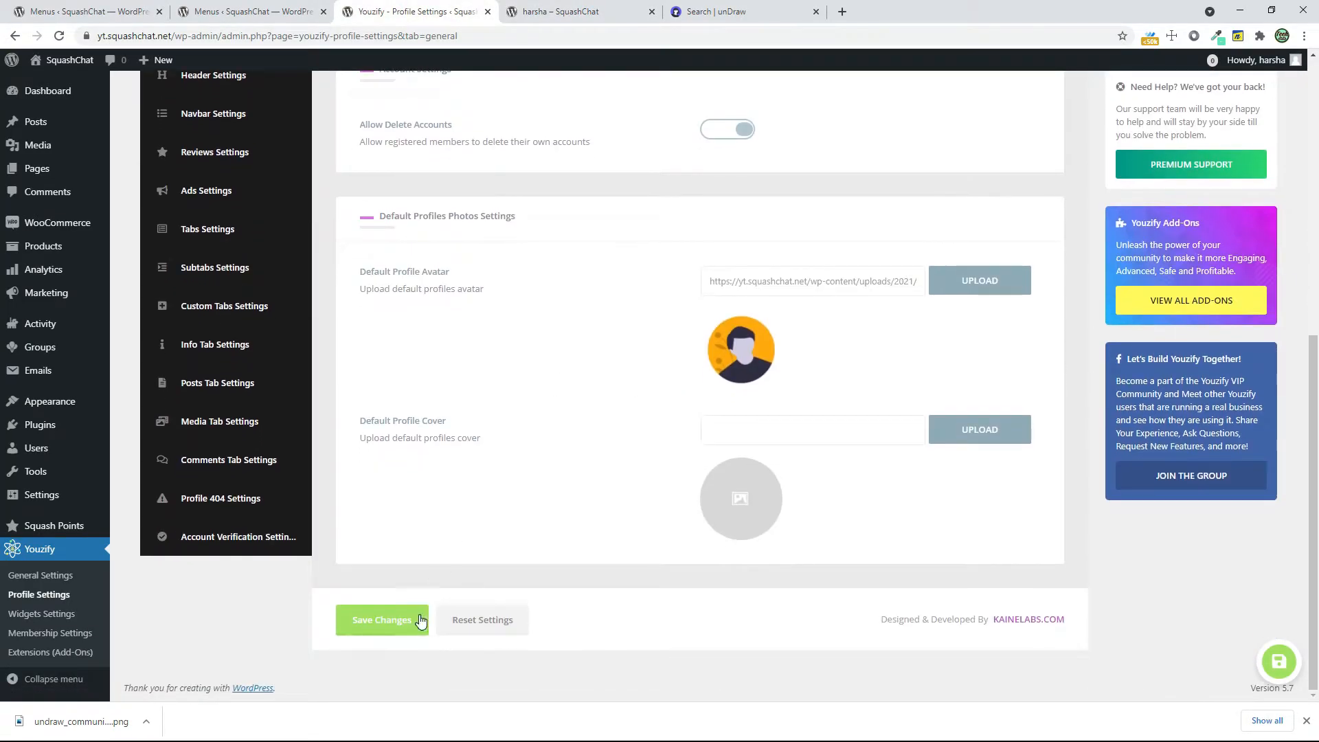
left_click(382, 620)
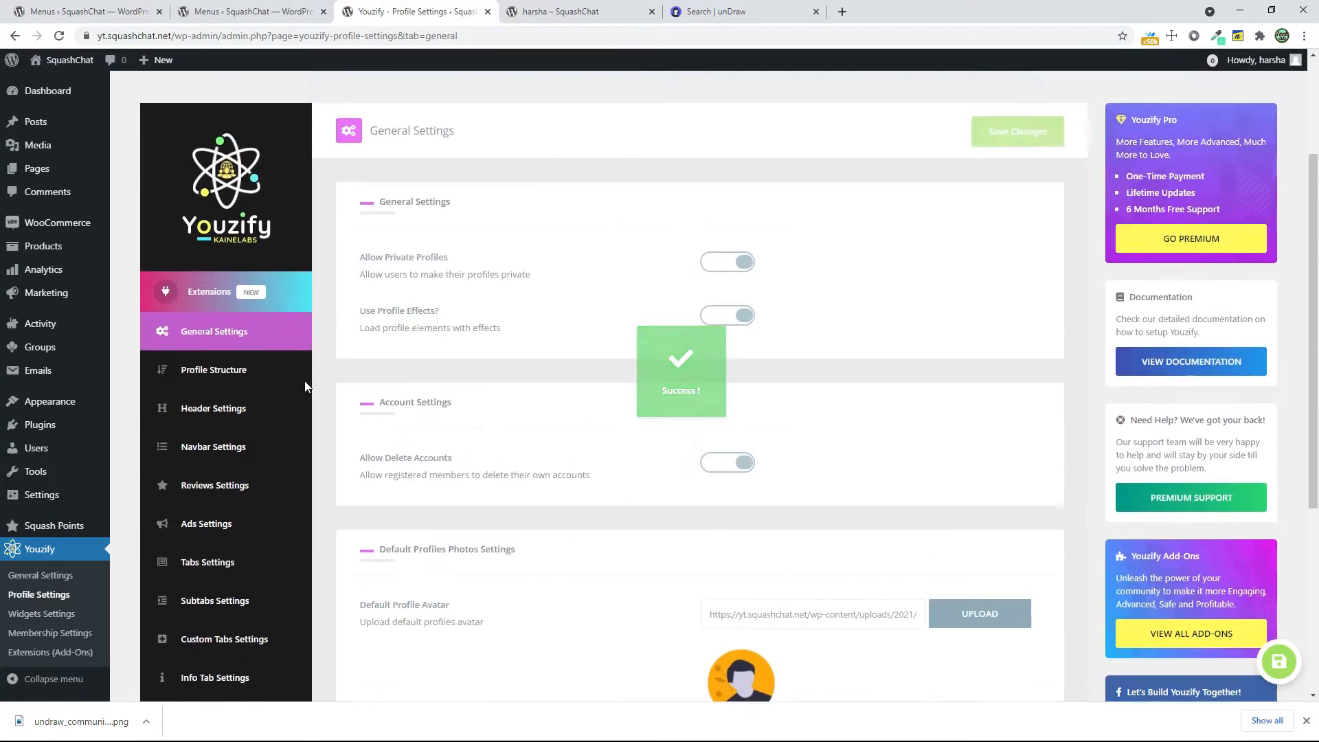
Open the Profile Structure settings and compare the widget columns with the widgets on the member's profile page
left_click(186, 383)
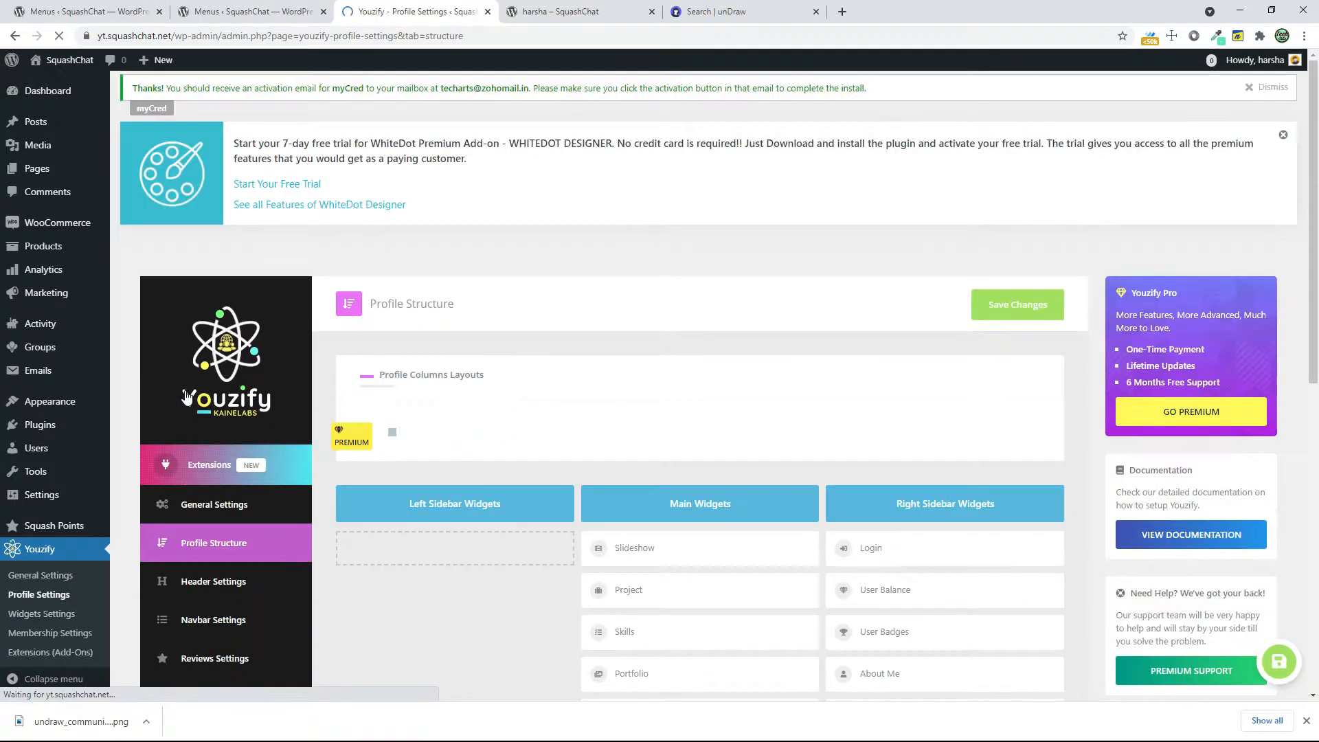
scroll(921, 486, "down", 3)
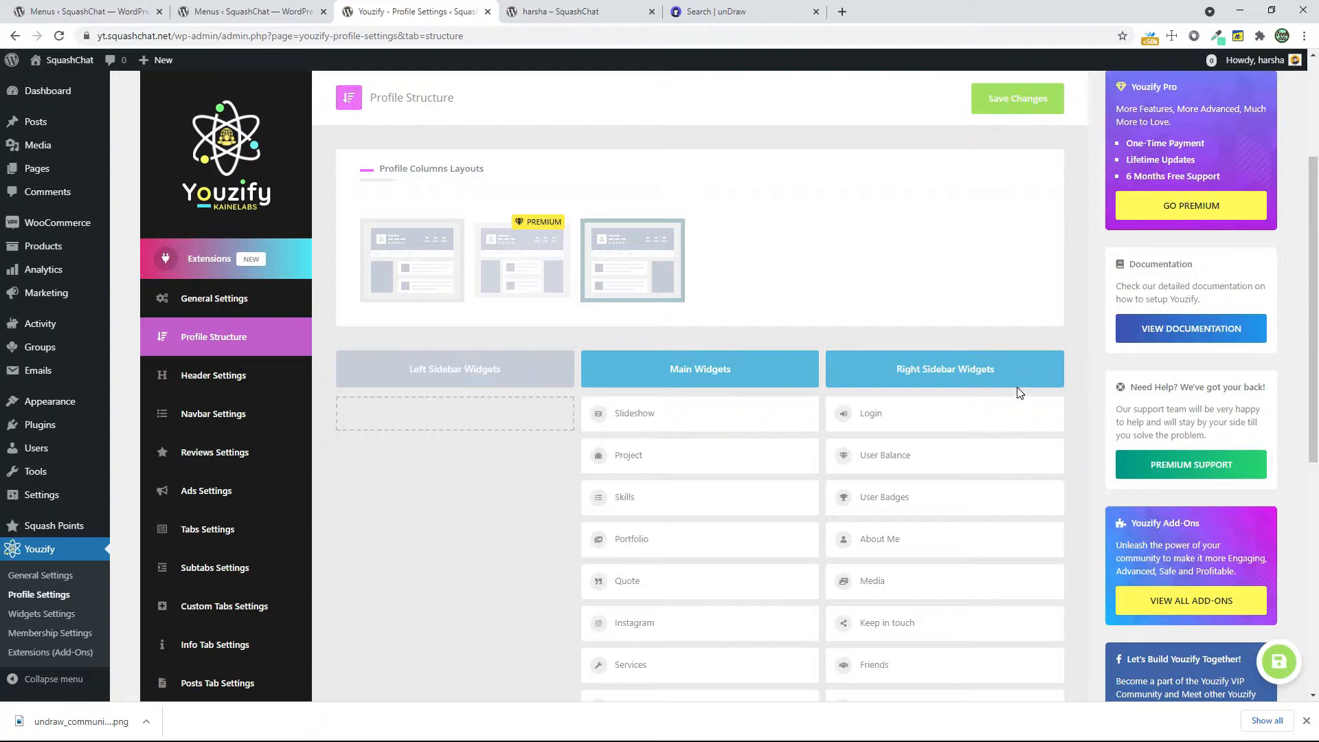
left_click(583, 6)
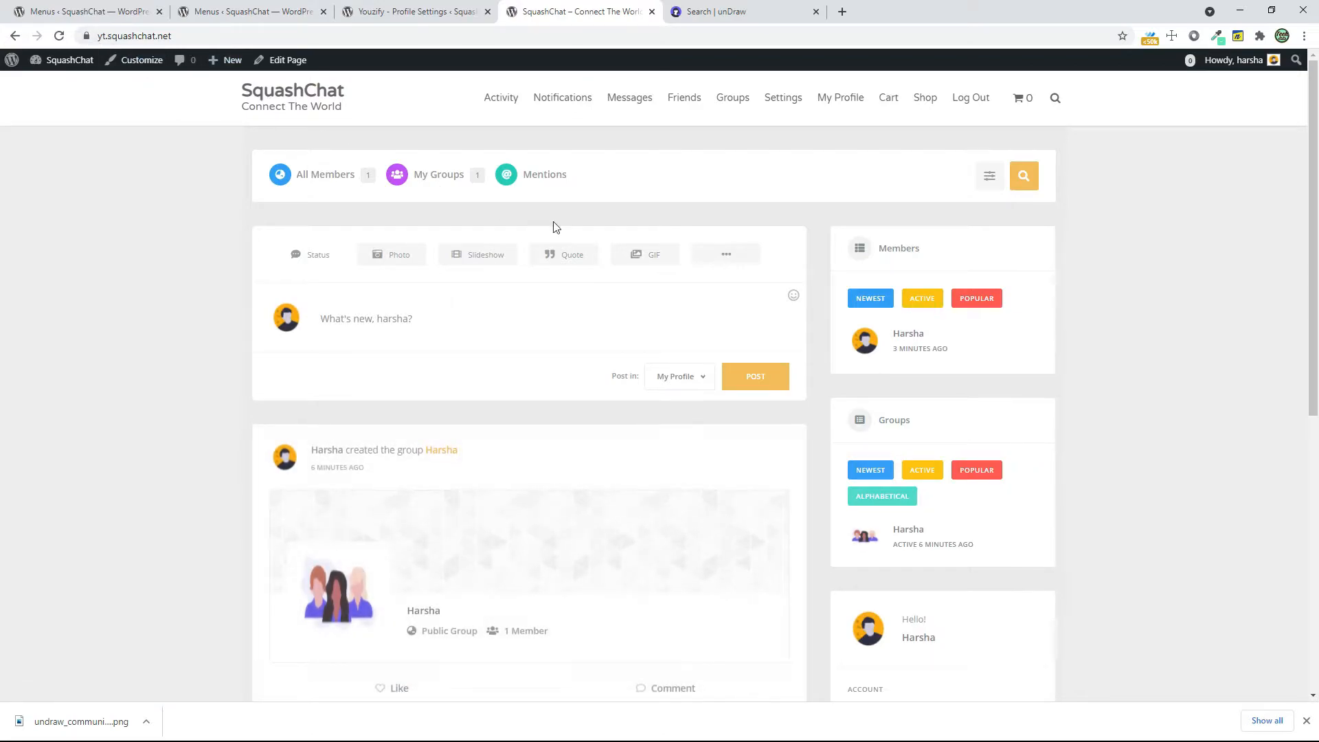
left_click(295, 450)
scroll(1008, 452, "down", 4)
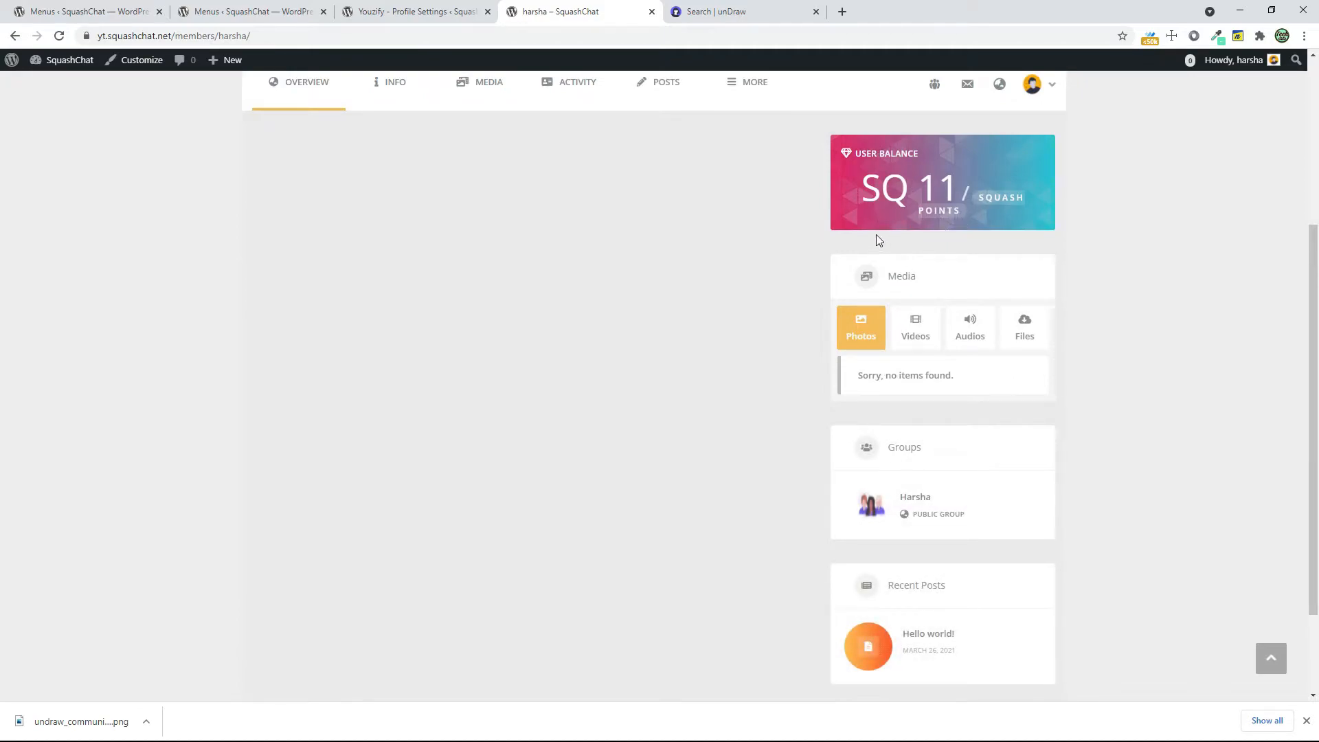
scroll(980, 584, "down", 3)
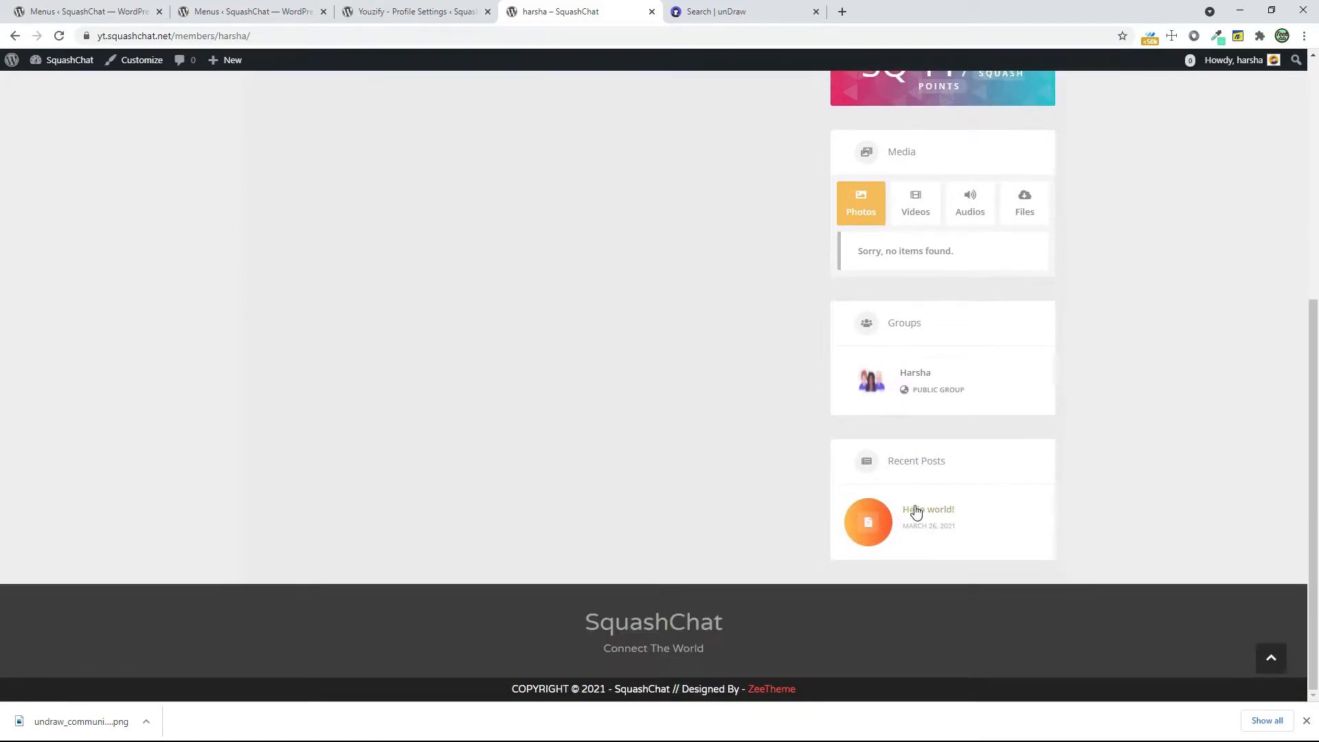
scroll(913, 513, "up", 5)
Hide the Login widget among the Right Sidebar Widgets in the Profile Structure
left_click(412, 11)
scroll(990, 546, "down", 2)
scroll(989, 548, "down", 3)
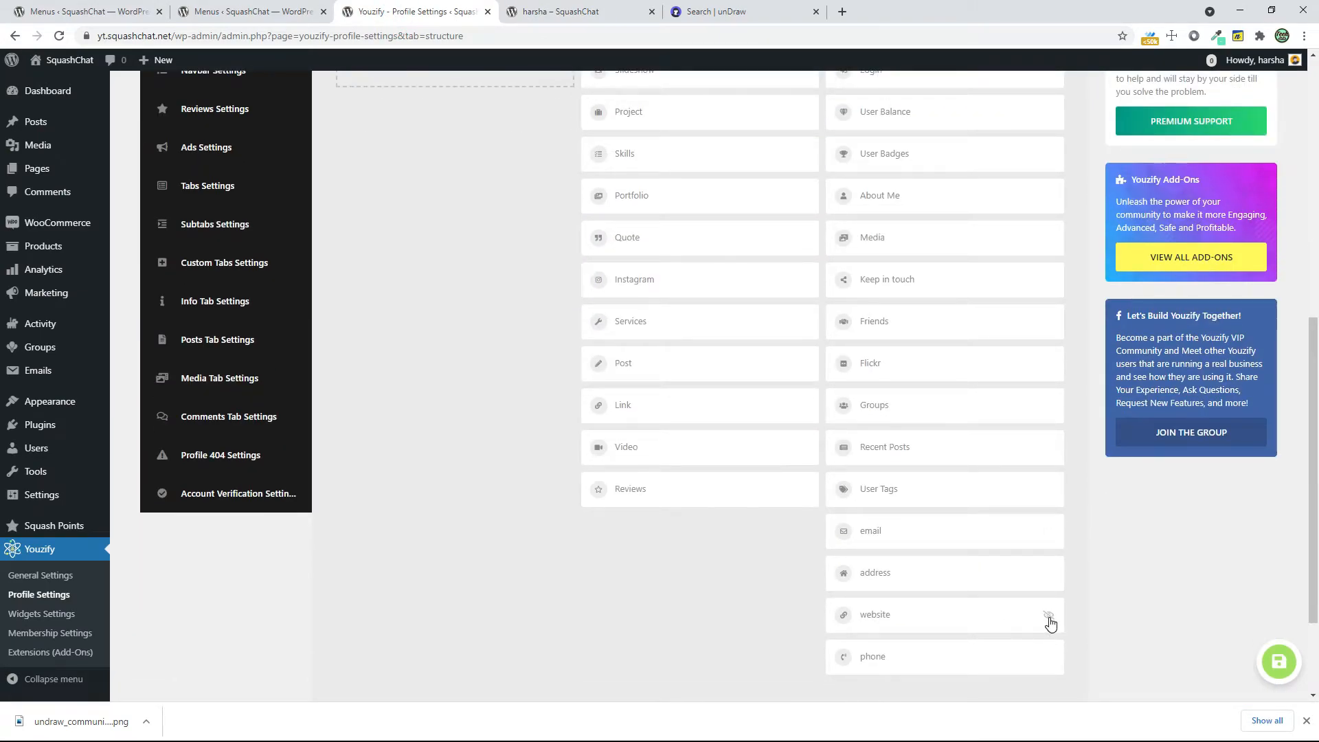
scroll(1050, 622, "up", 5)
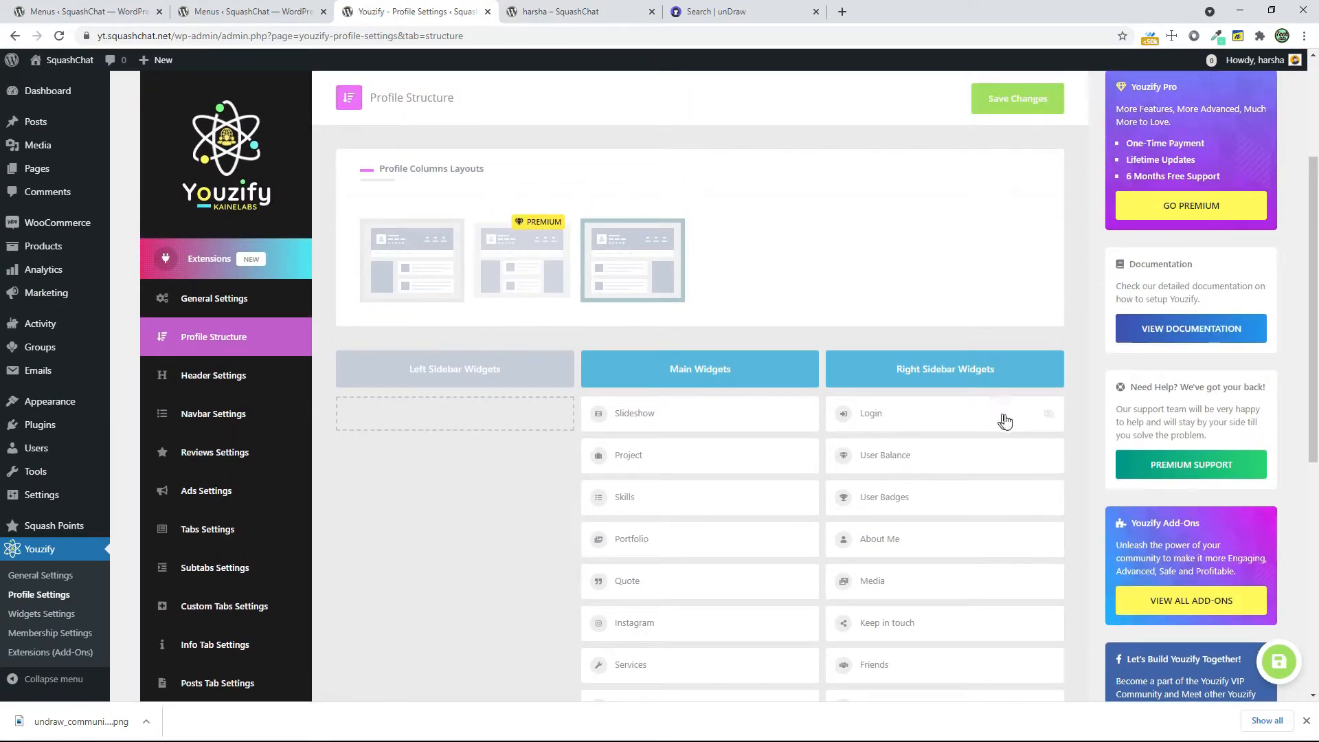
left_click(1047, 417)
Move the Media widget to the head of the Right Sidebar Widgets, keep it visible, and save the changes
left_click(574, 12)
left_click(426, 11)
scroll(974, 592, "down", 1)
scroll(974, 627, "down", 3)
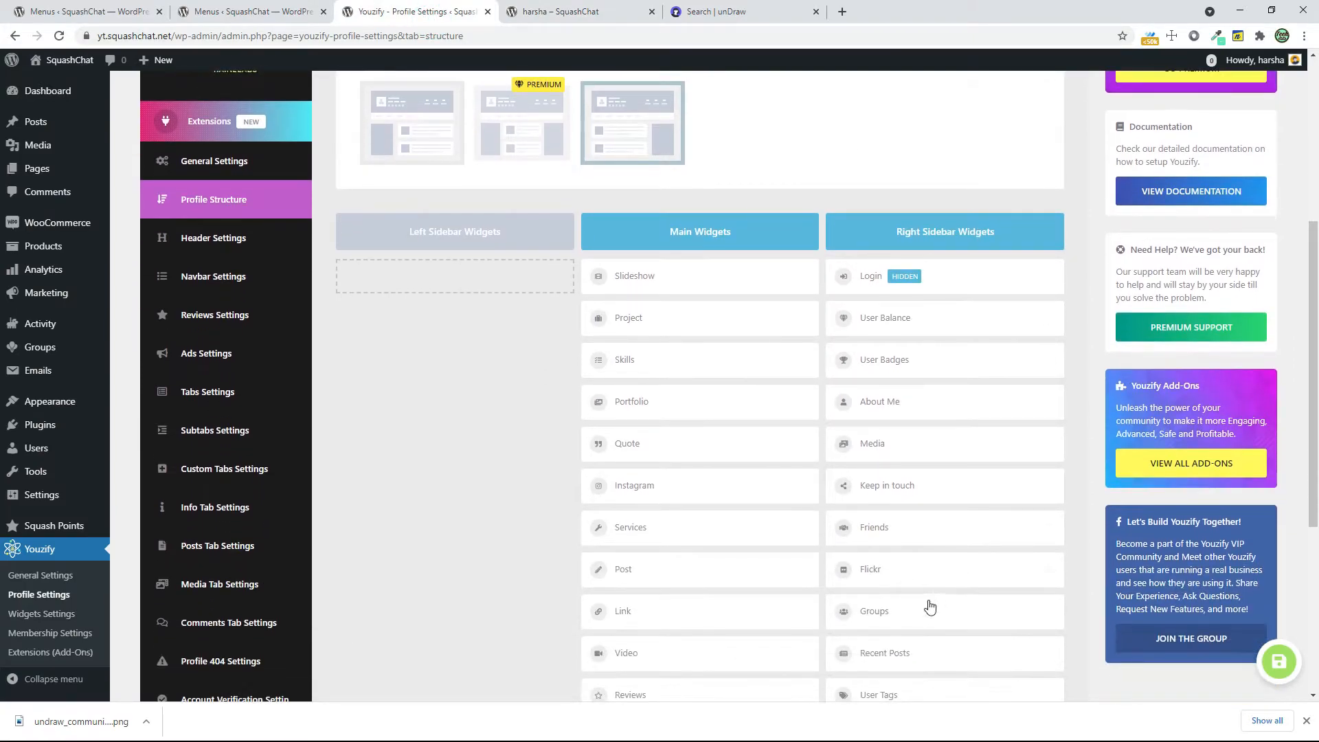
scroll(928, 556, "up", 3)
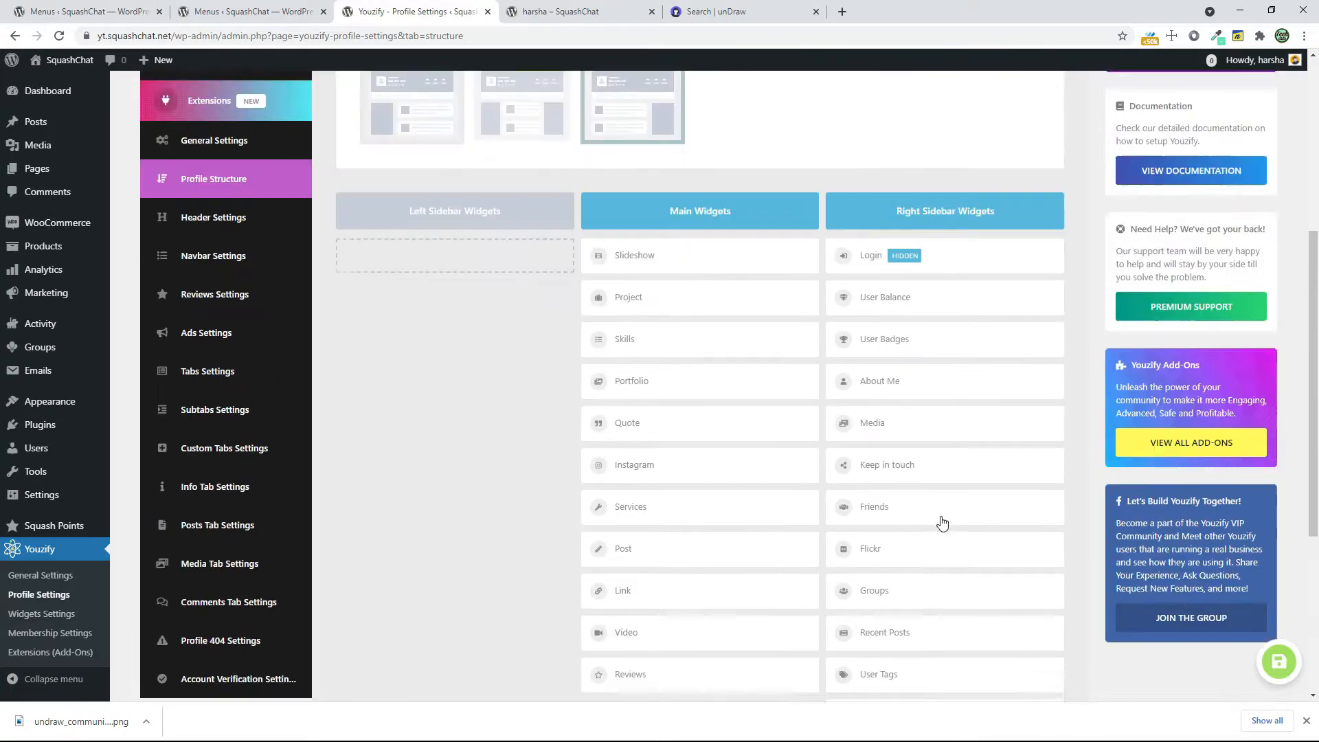
left_click_drag(898, 450, 898, 279)
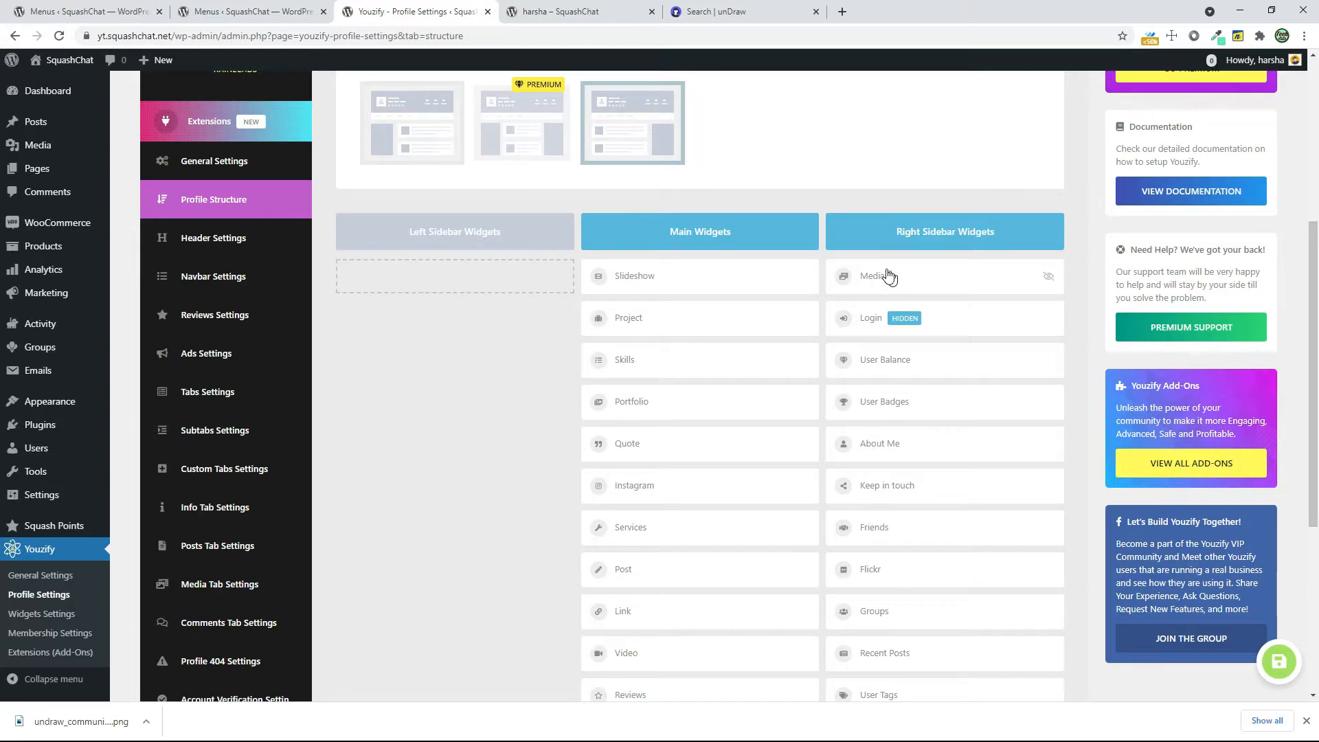
left_click(1049, 278)
left_click(1047, 279)
scroll(801, 530, "down", 4)
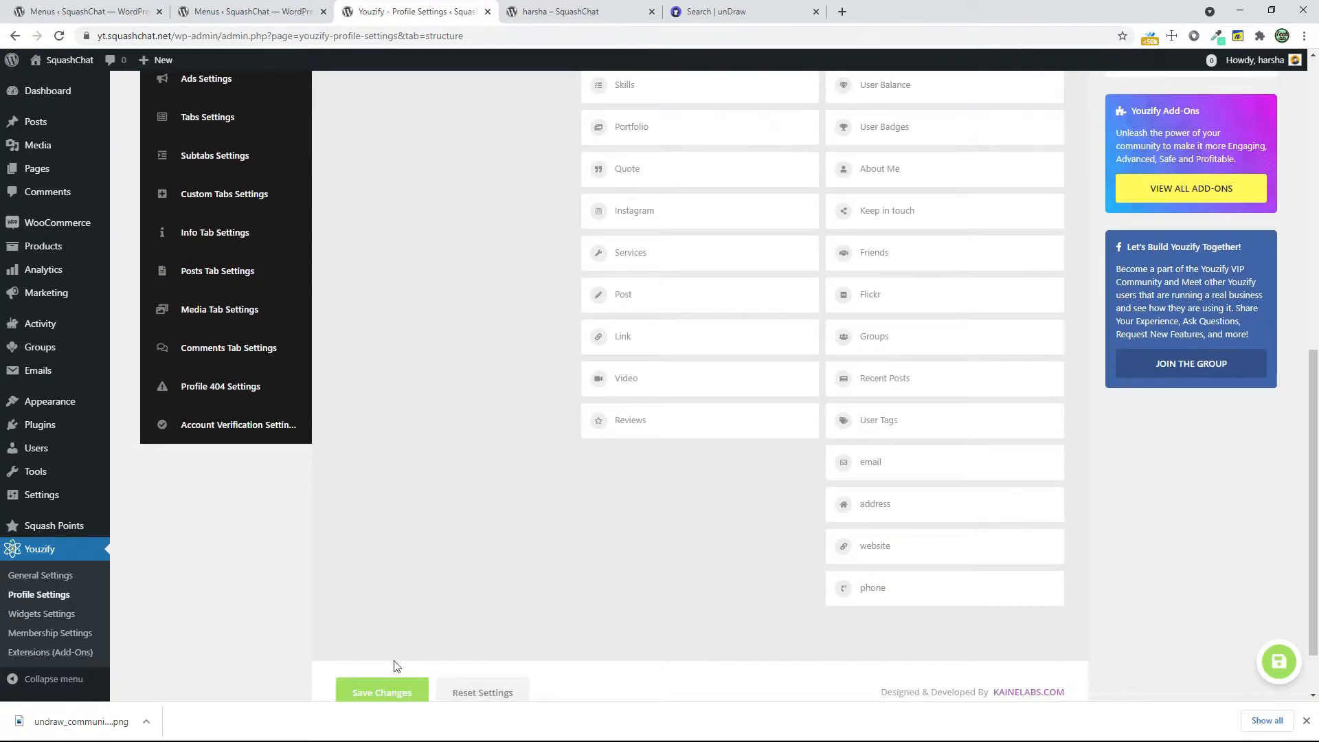
Reload the member's profile page to check the sidebar widget order, and return to the Profile Structure settings
left_click(564, 12)
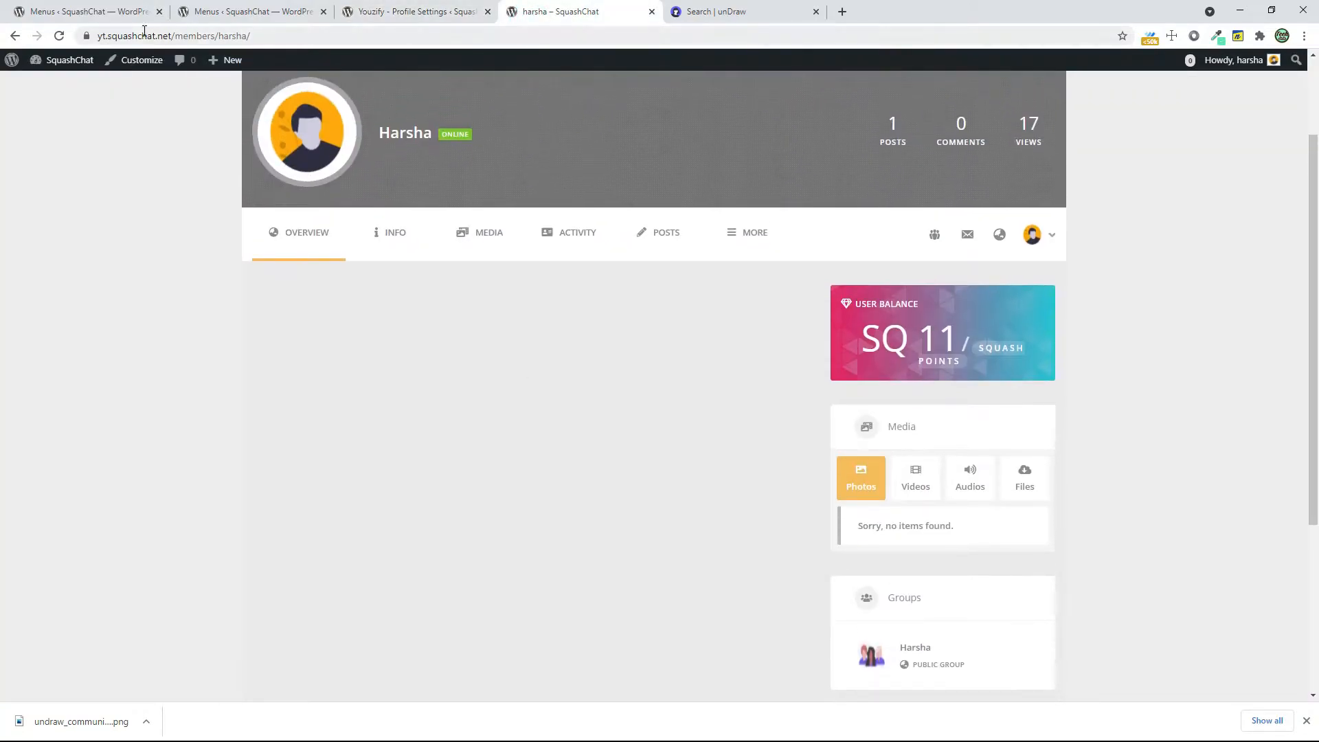
left_click(61, 38)
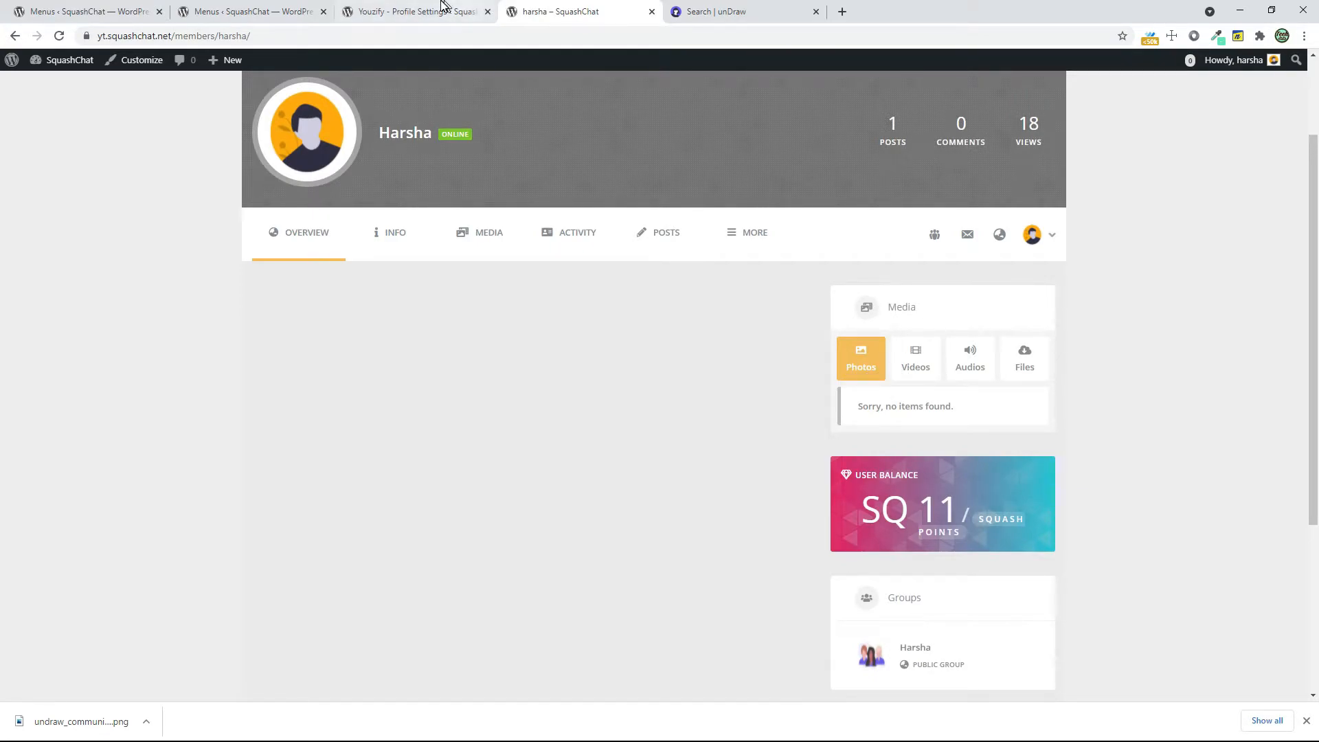
left_click(440, 12)
Move the About Me widget above Media in the Right Sidebar Widgets and save the changes
scroll(1003, 364, "up", 3)
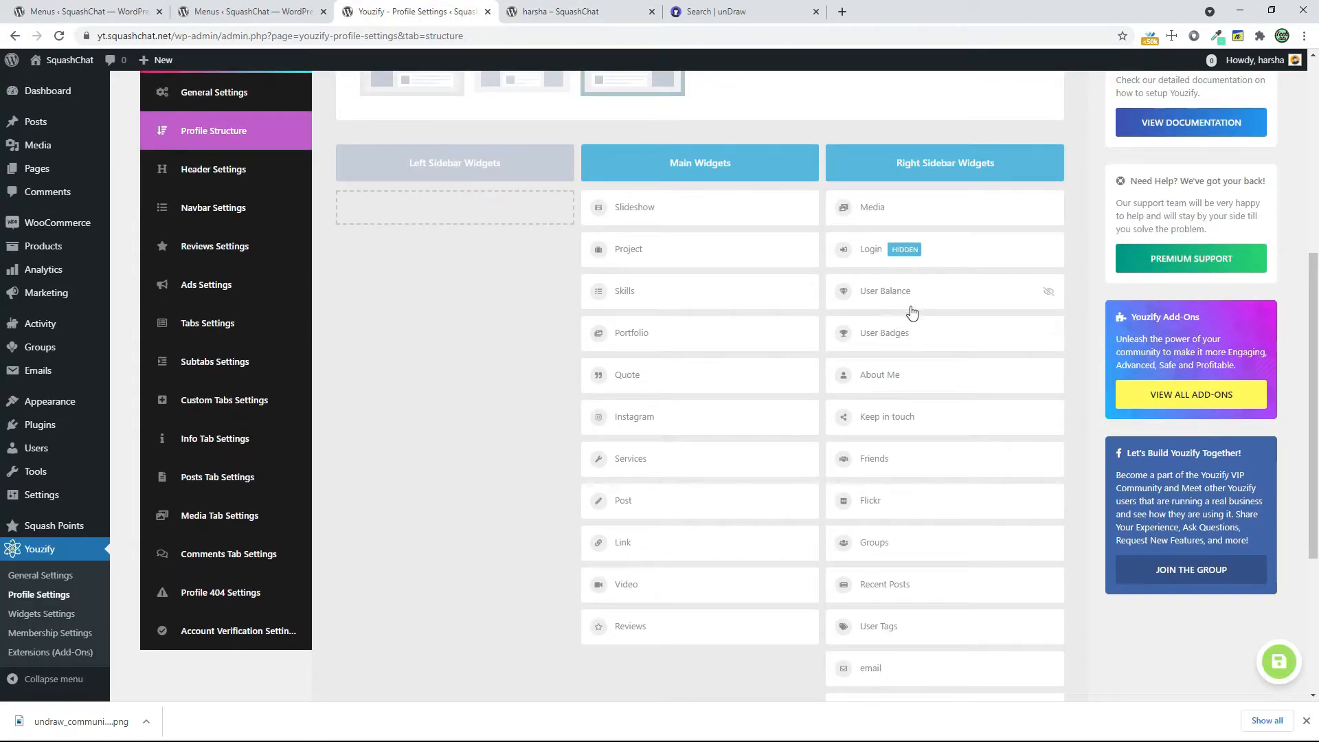
left_click(896, 375)
left_click_drag(897, 375, 902, 204)
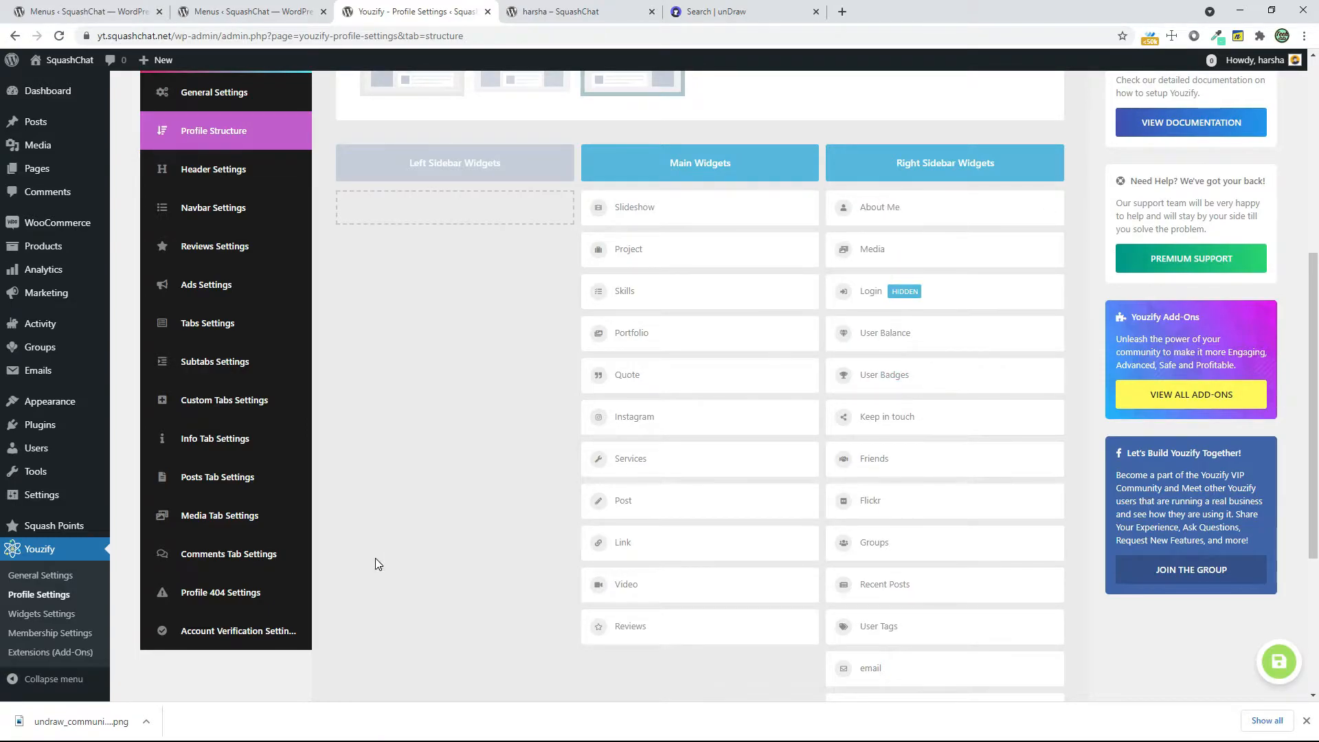
scroll(376, 558, "down", 3)
left_click(383, 692)
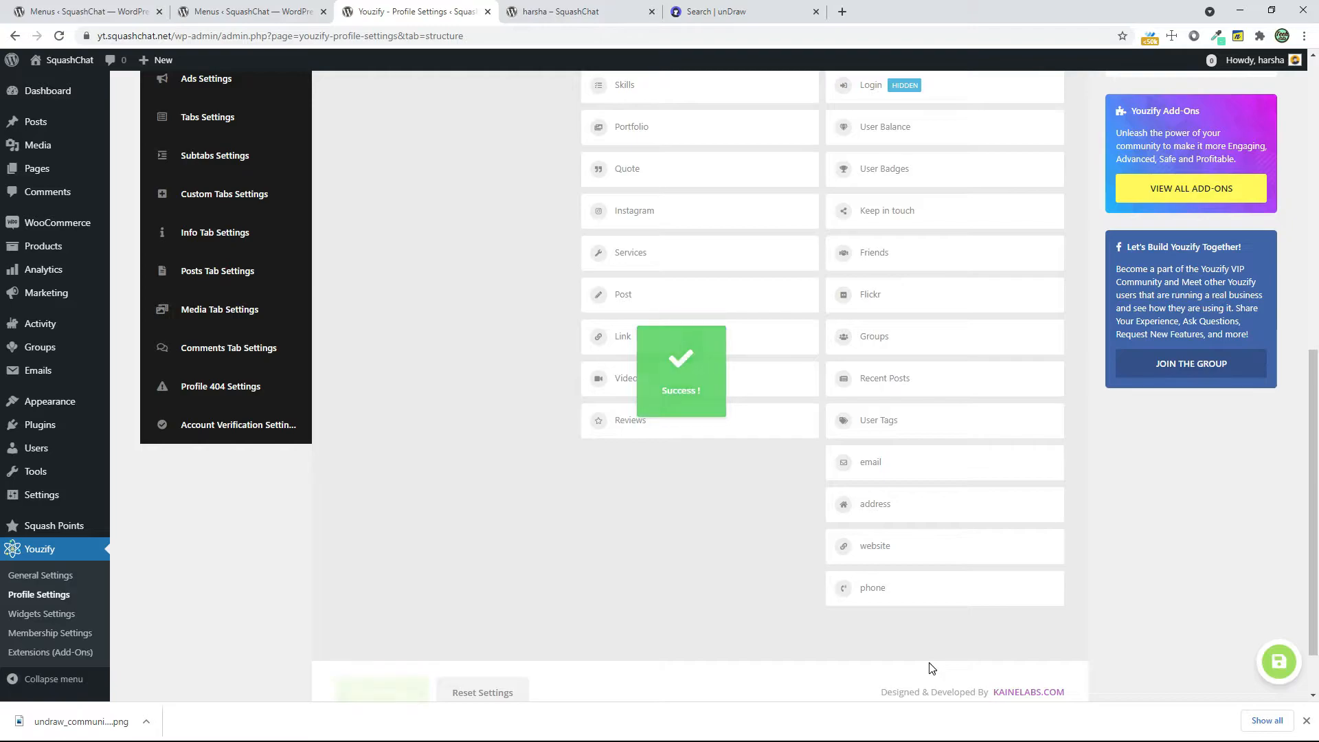
Compare the reordered Right Sidebar Widgets list with the widgets displayed on the member's profile page
scroll(929, 665, "up", 2)
scroll(907, 557, "down", 1)
left_click(550, 8)
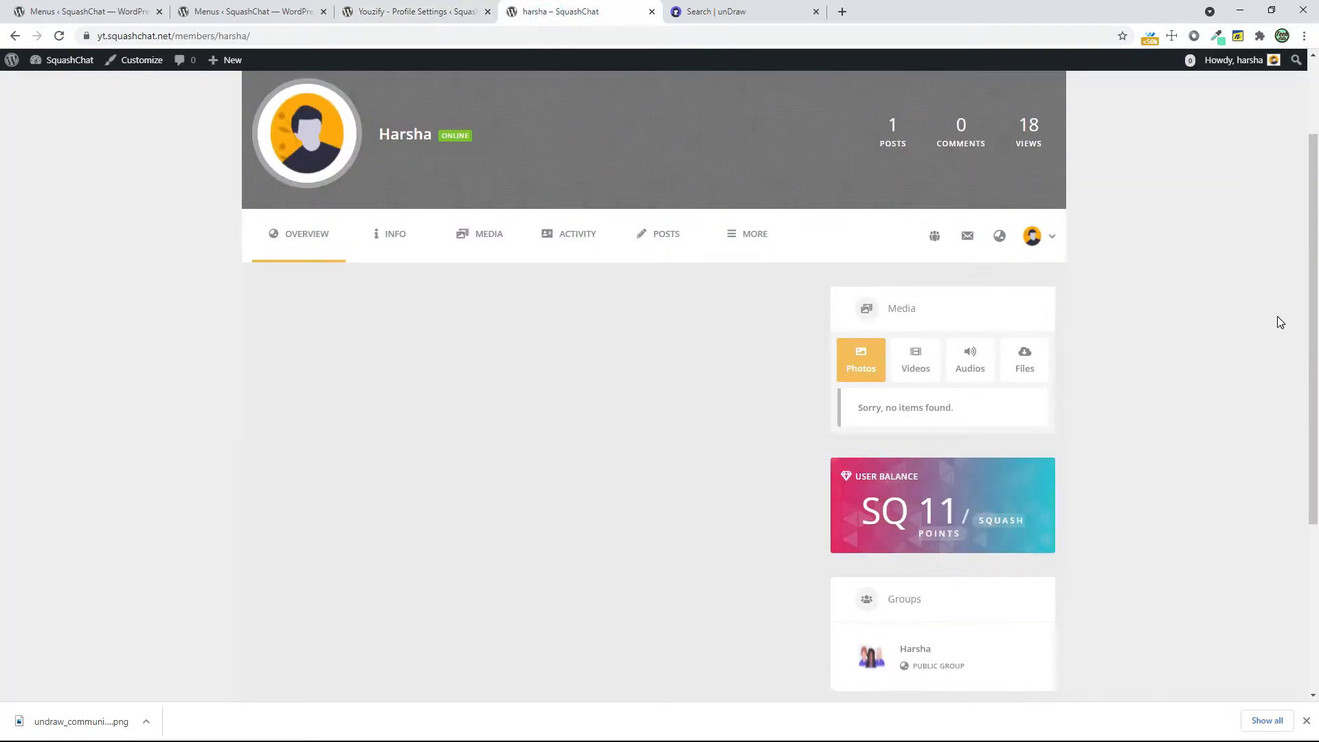
scroll(1237, 327, "up", 2)
left_click(413, 11)
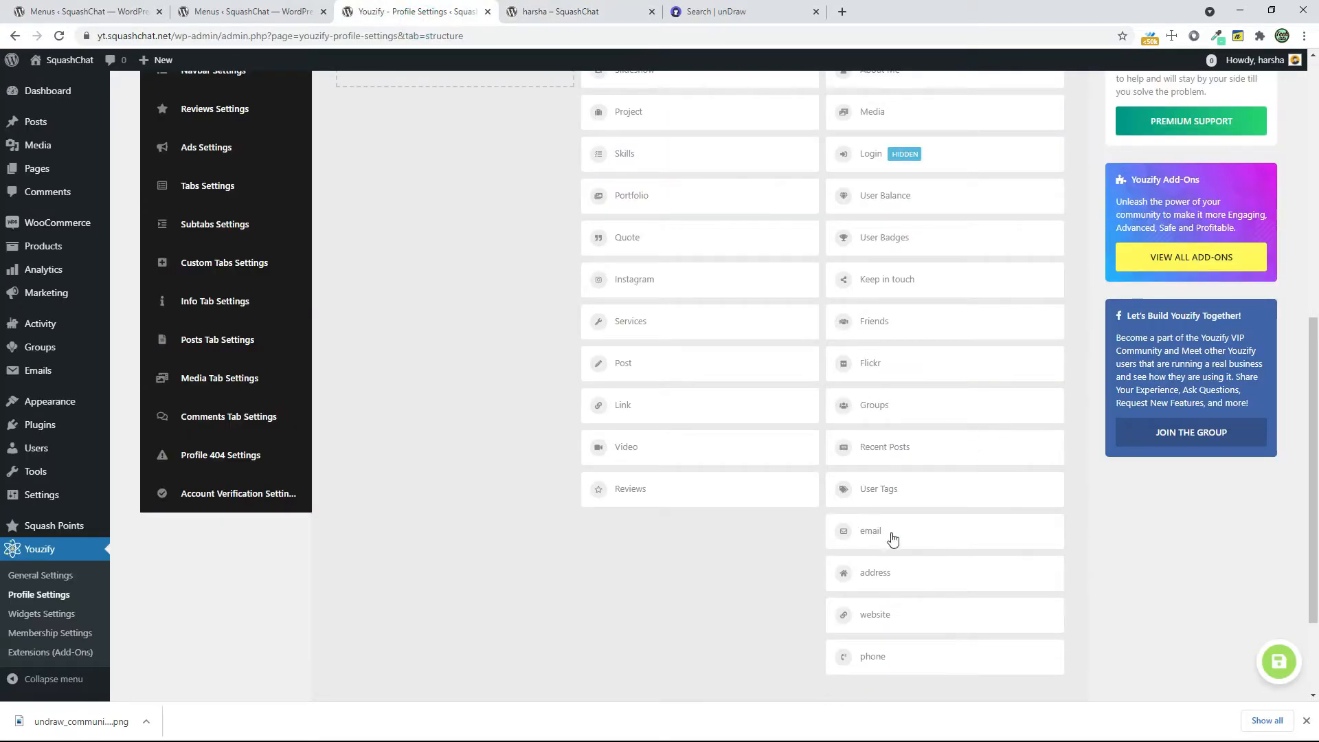
scroll(946, 580, "up", 2)
scroll(912, 475, "up", 2)
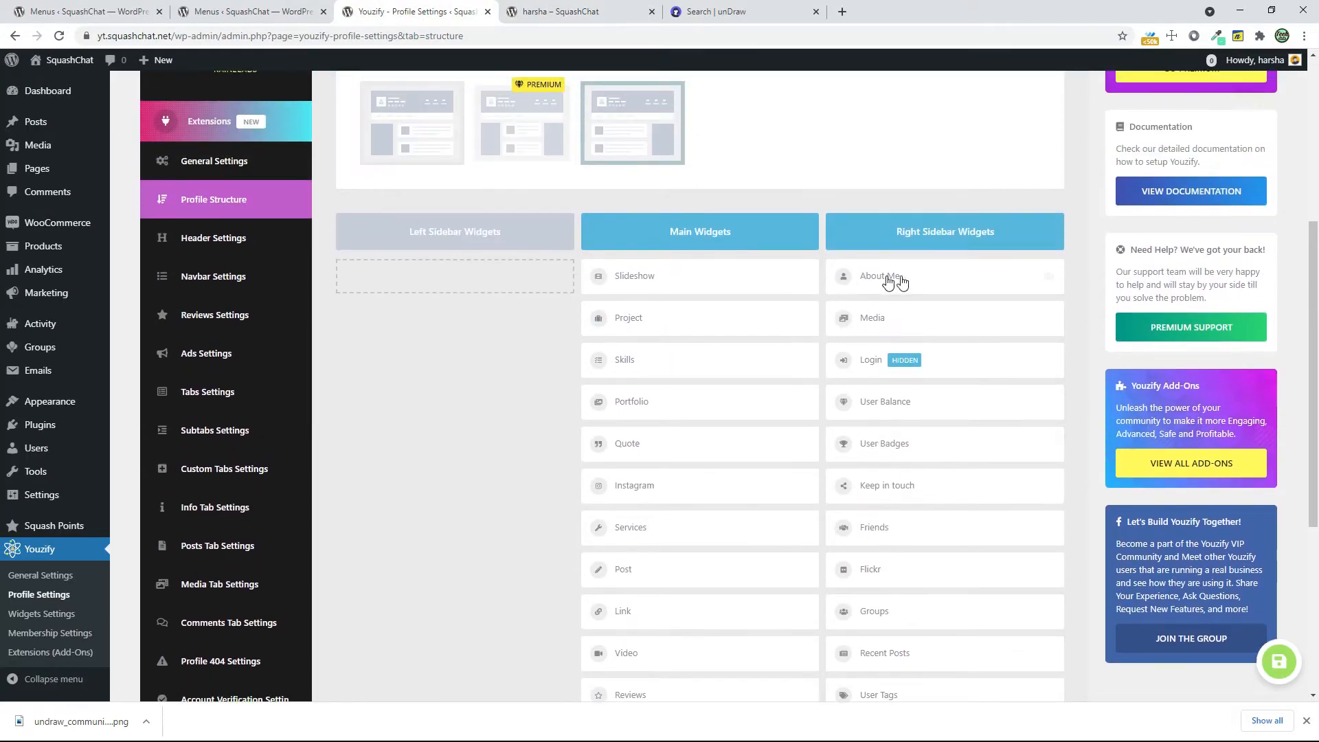
Reload the member's profile page and open the member's Profile Settings
left_click(536, 10)
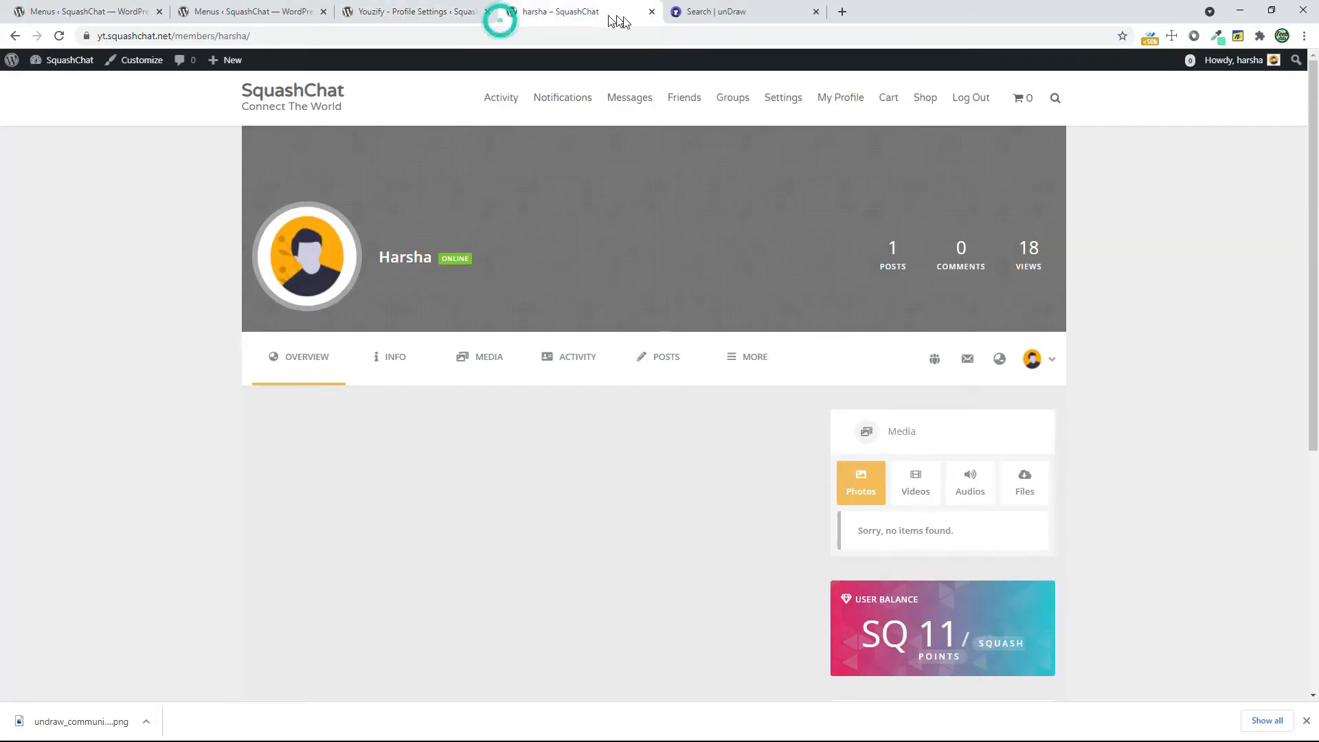
left_click(60, 37)
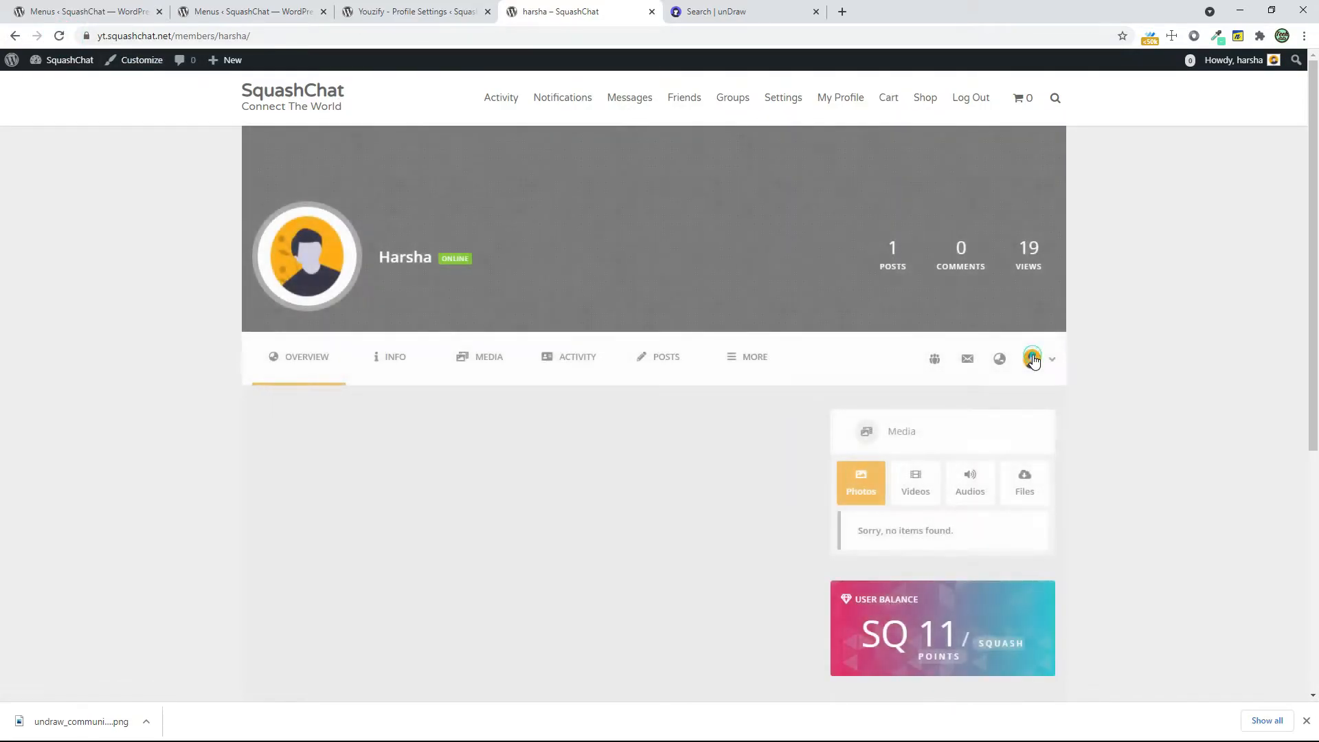
left_click(1034, 360)
left_click(1013, 403)
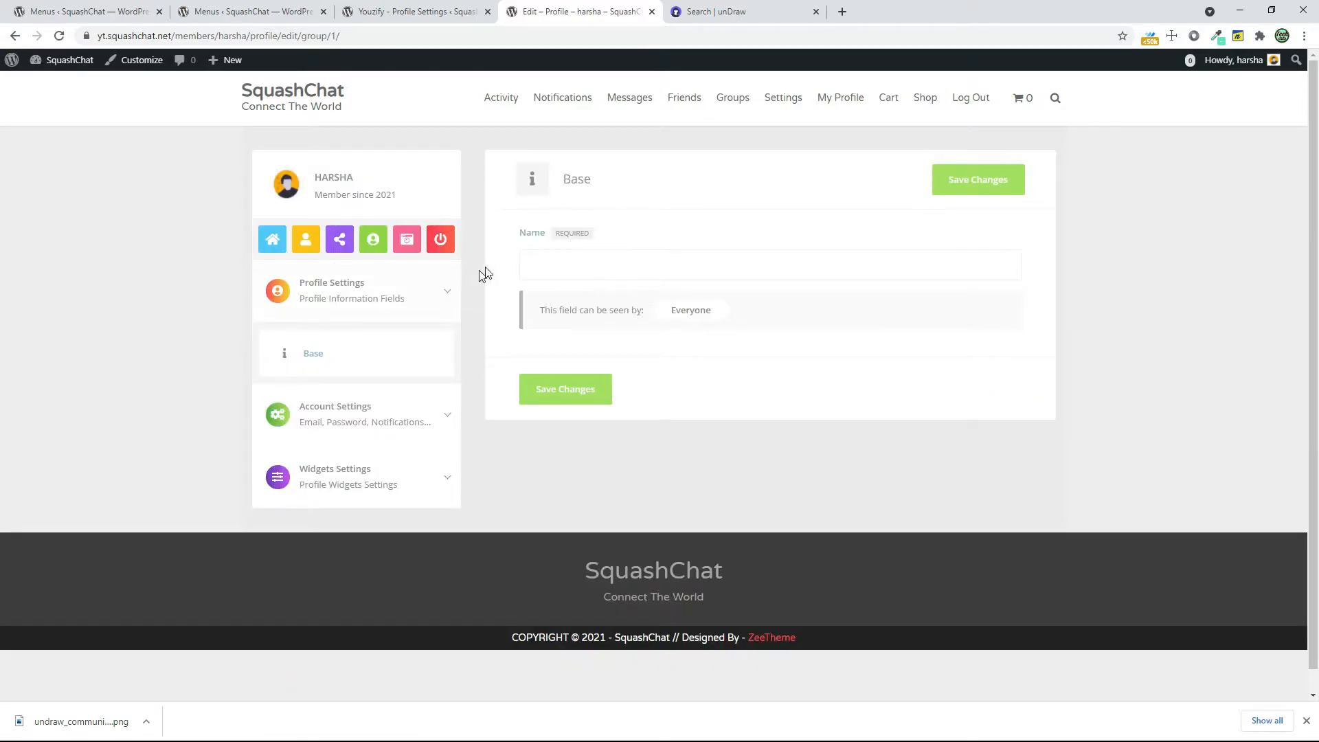
Re-enter the member's name with a capital initial in the Base profile fields and save the changes
left_click(572, 260)
left_click(567, 390)
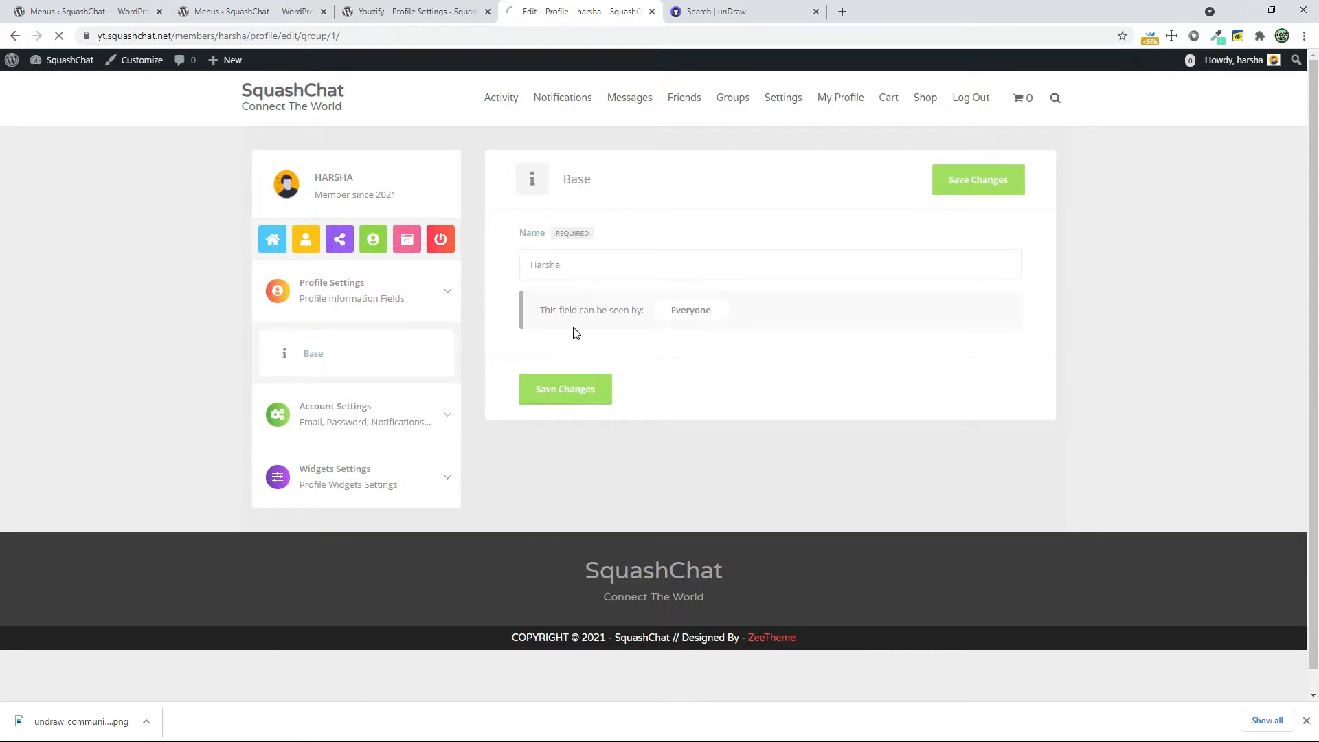
Open the About Me widget settings and upload undraw_female_avatar_w3jk.png as the widget photo
left_click(350, 422)
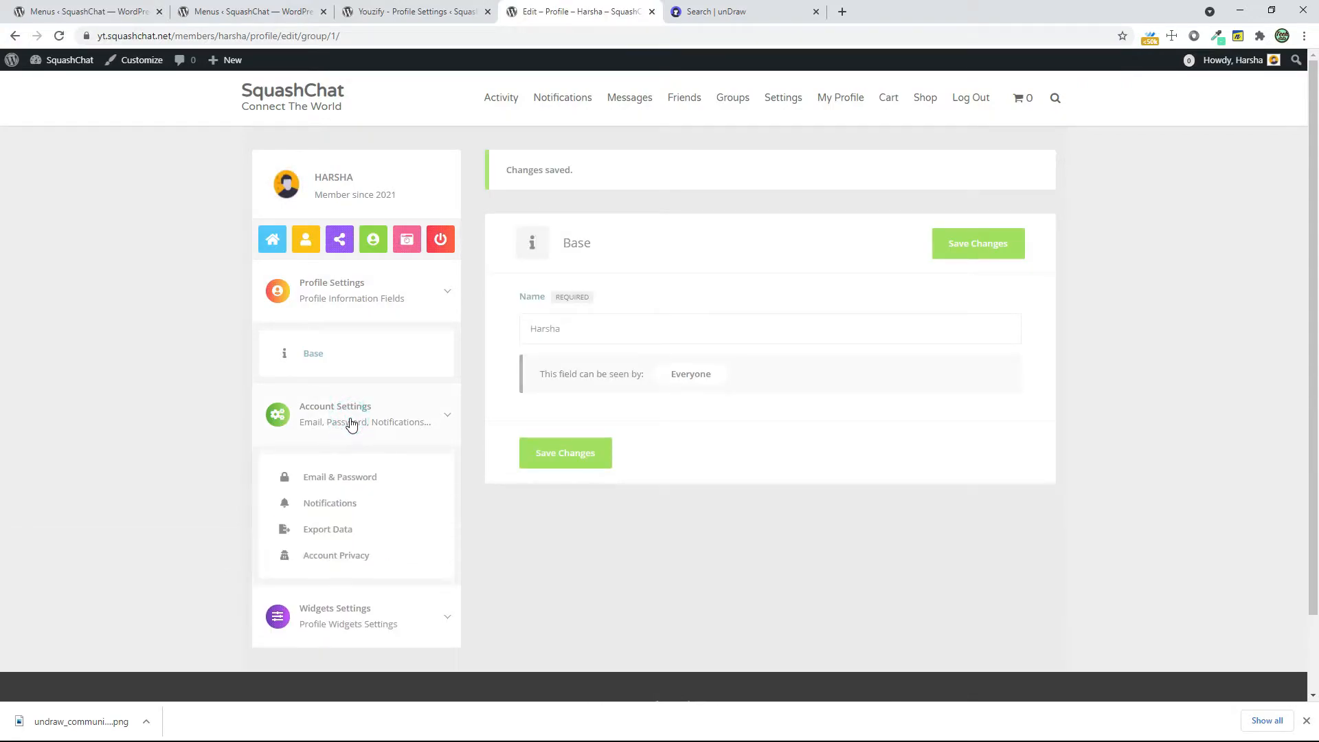
left_click(352, 609)
scroll(313, 531, "down", 2)
left_click(332, 549)
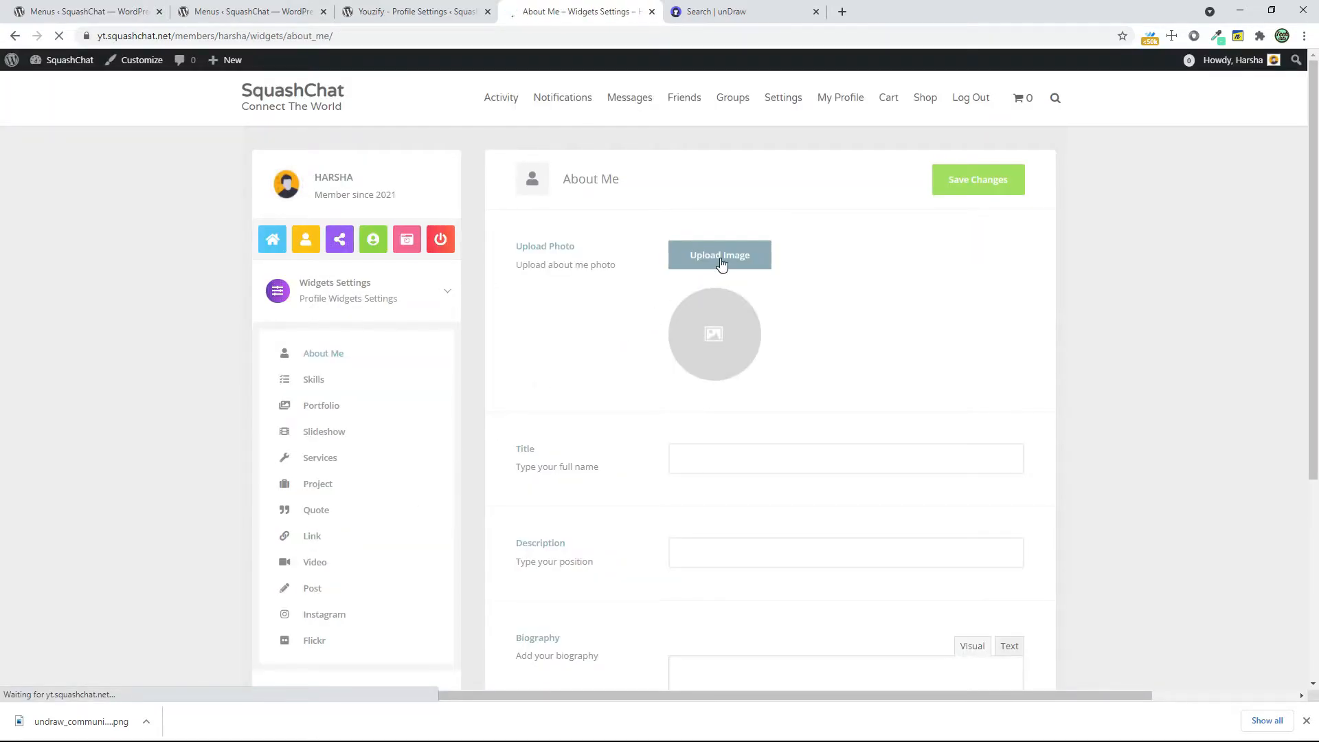
left_click(720, 259)
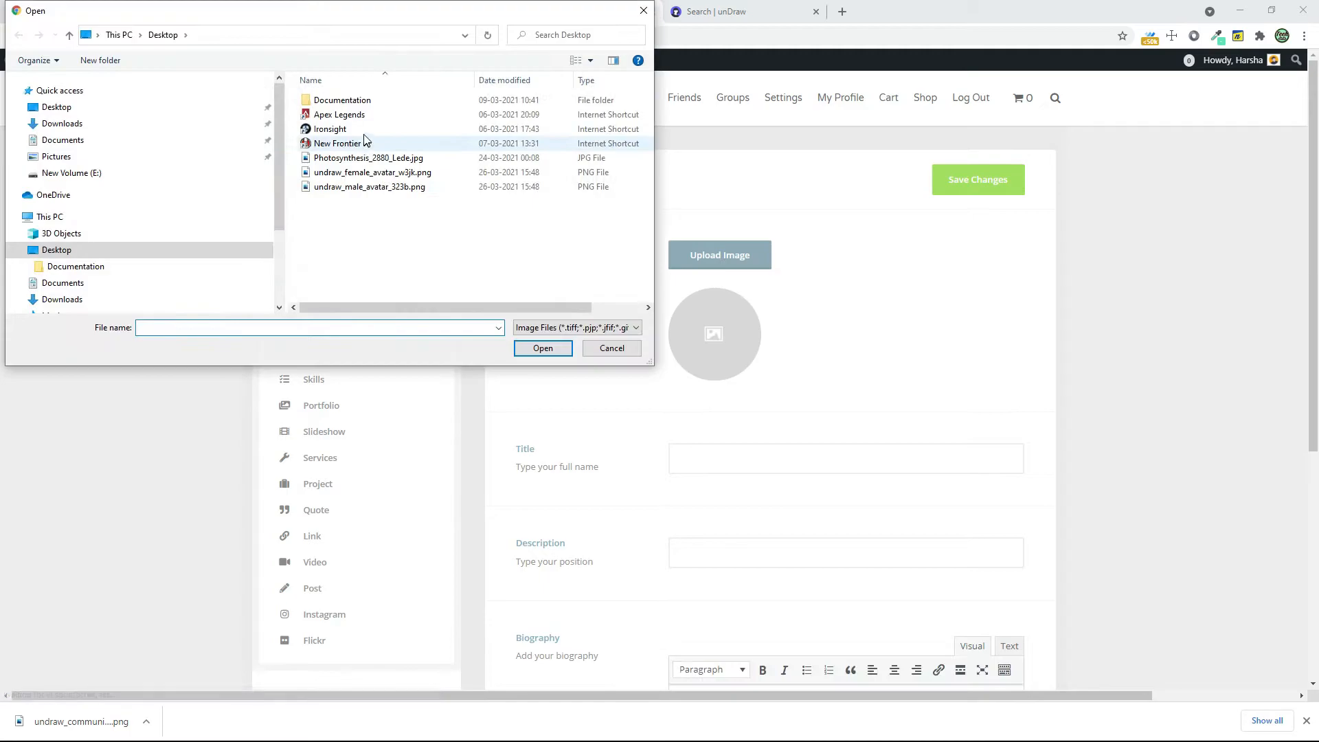
left_click(362, 173)
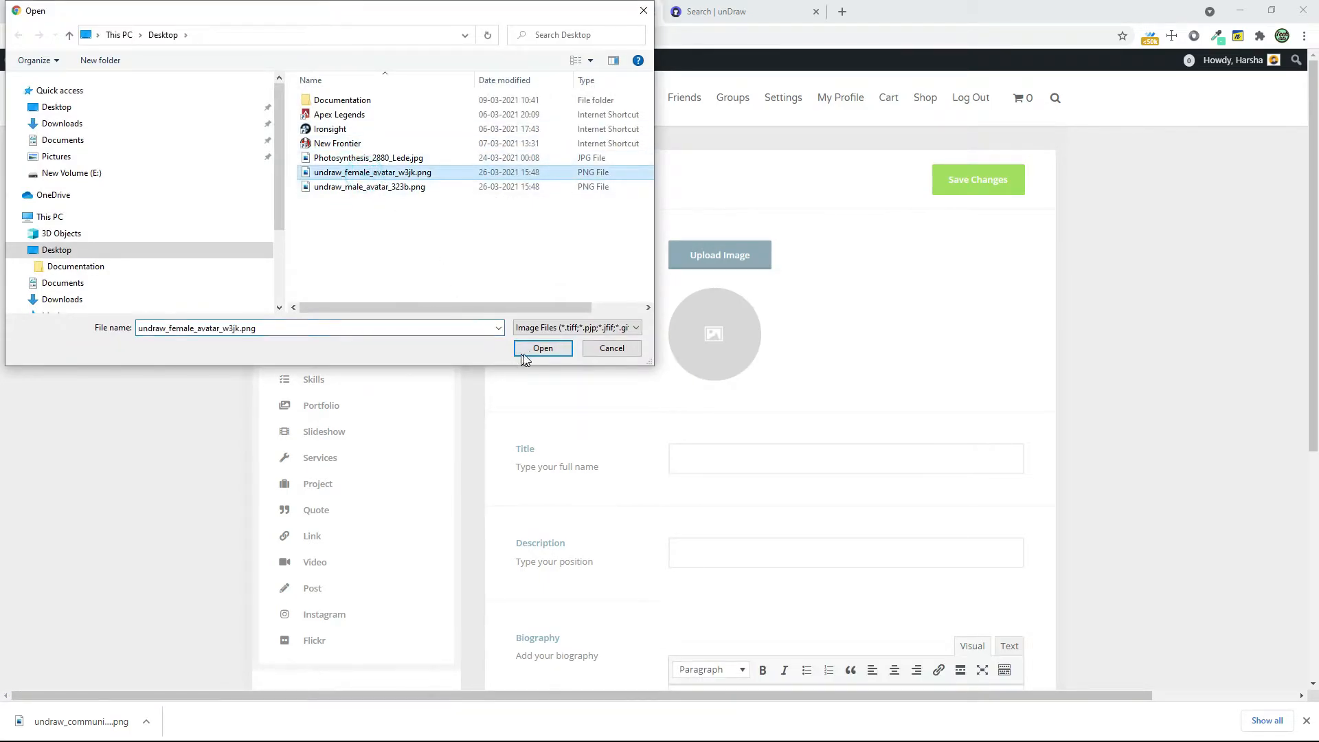
left_click(524, 351)
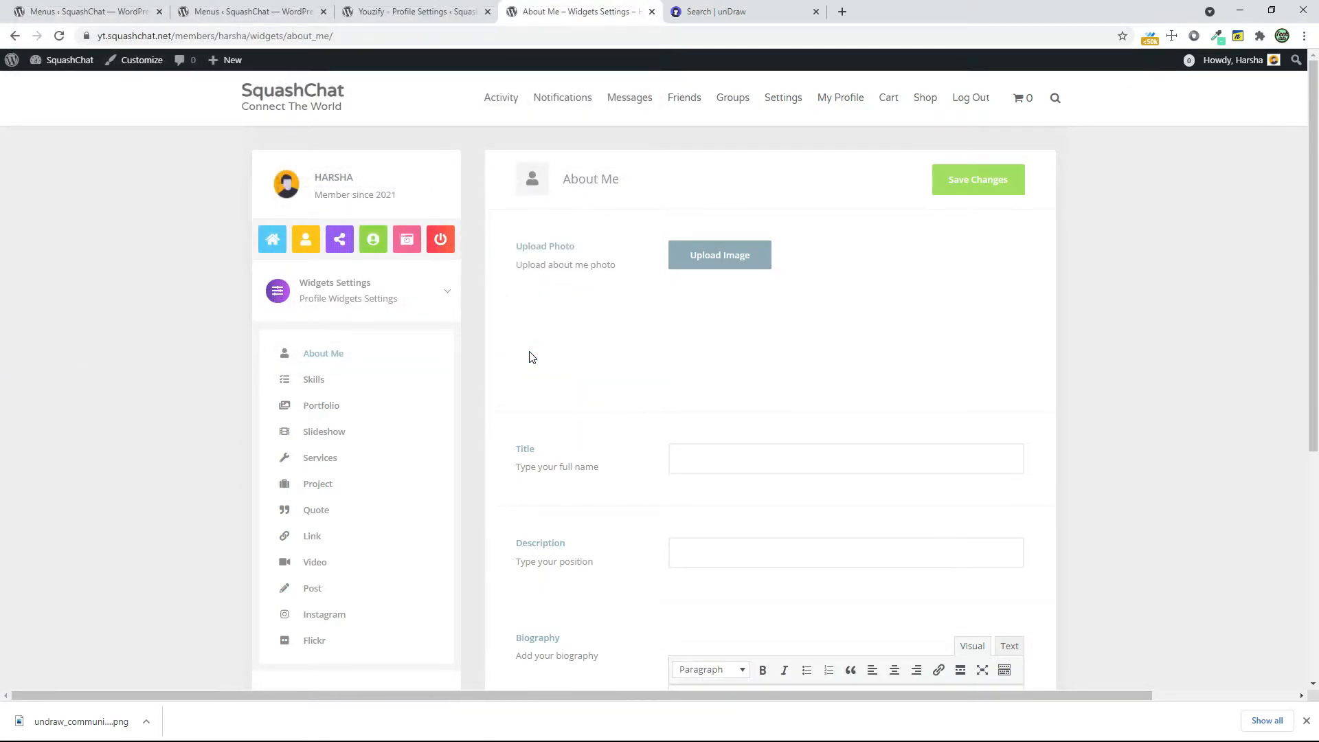
Enter the member's name as the About Me title and "Web Developer" as the description
scroll(766, 389, "down", 2)
left_click(773, 317)
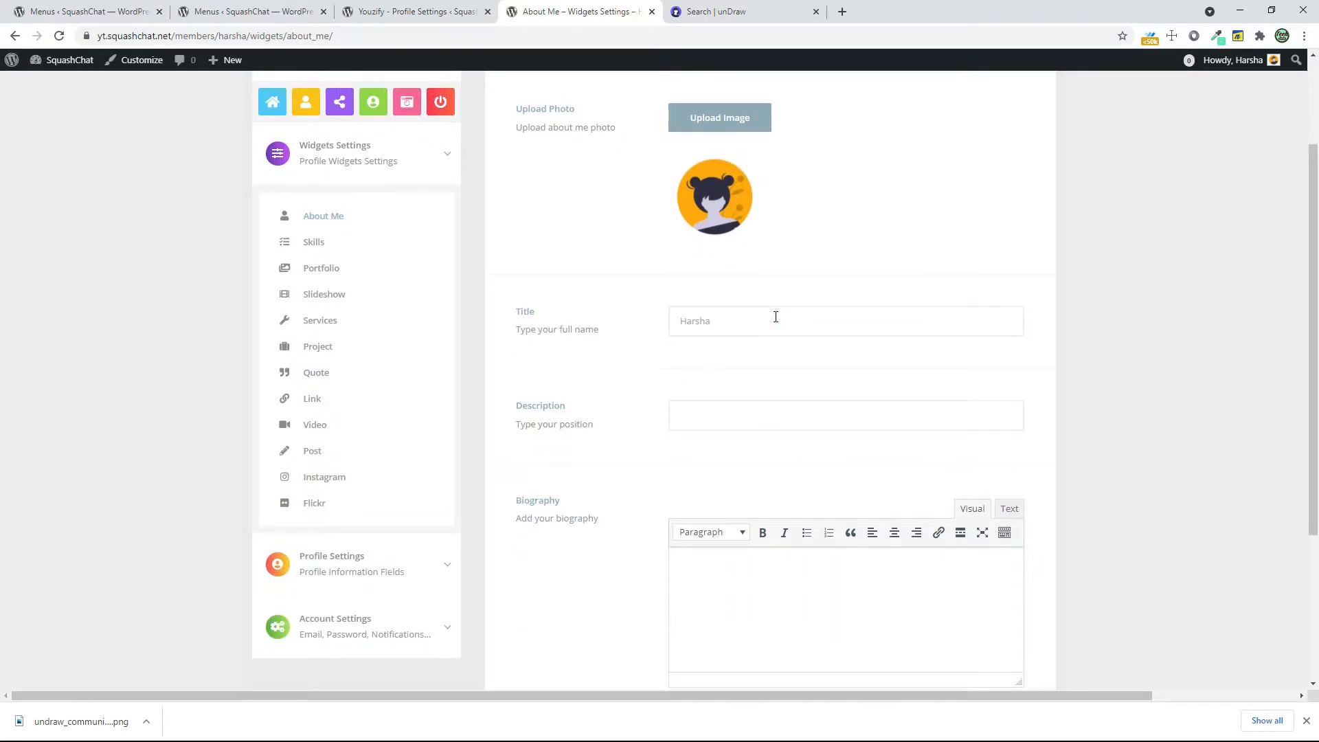
scroll(776, 317, "down", 2)
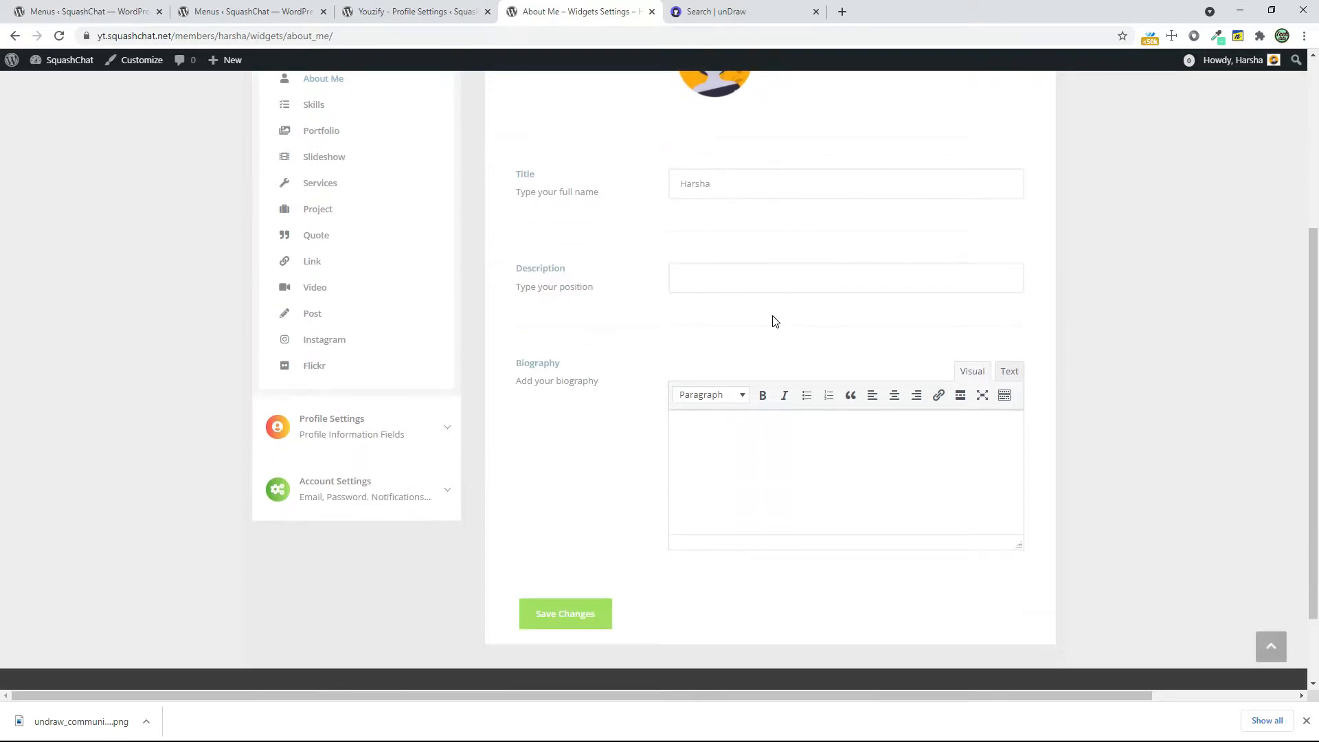
type("Web D")
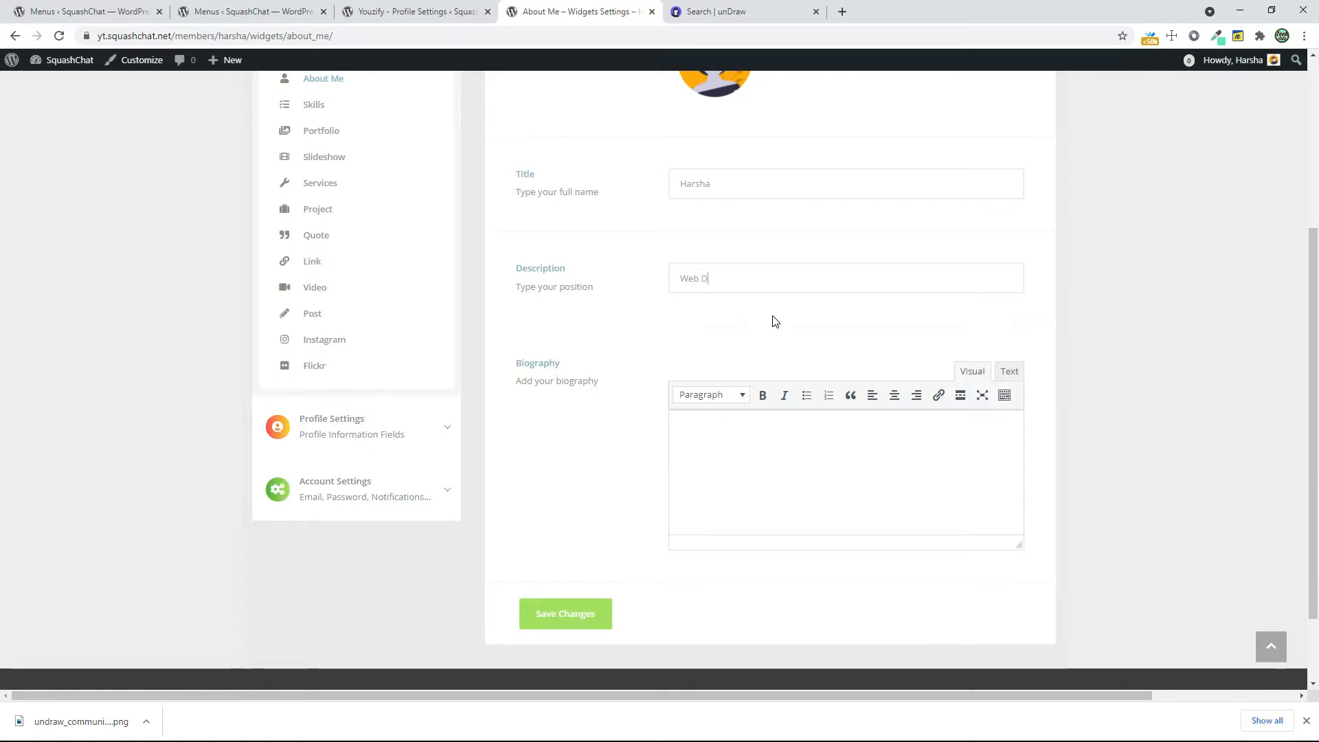
type("evel")
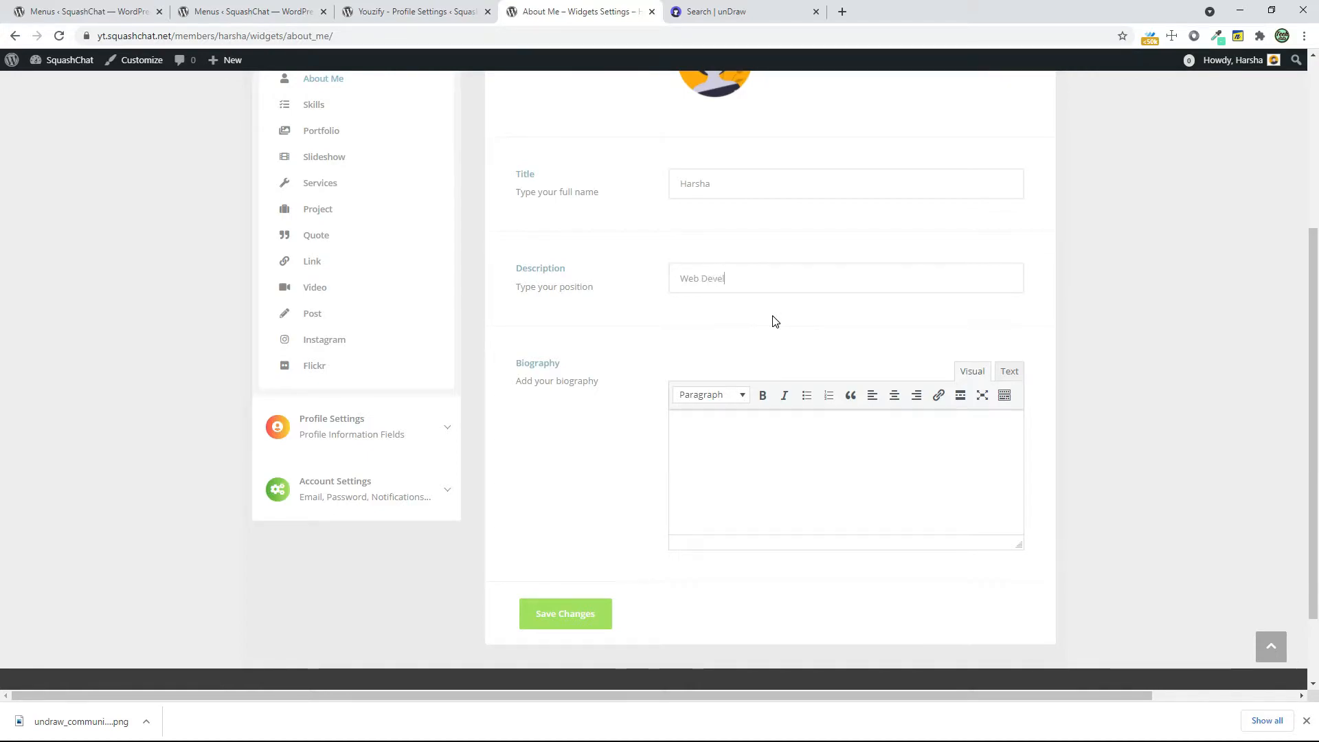
type("oper")
Open the member's profile on the existing squashchat.net site and copy the biography text from its About Me widget
left_click(86, 11)
left_click(78, 61)
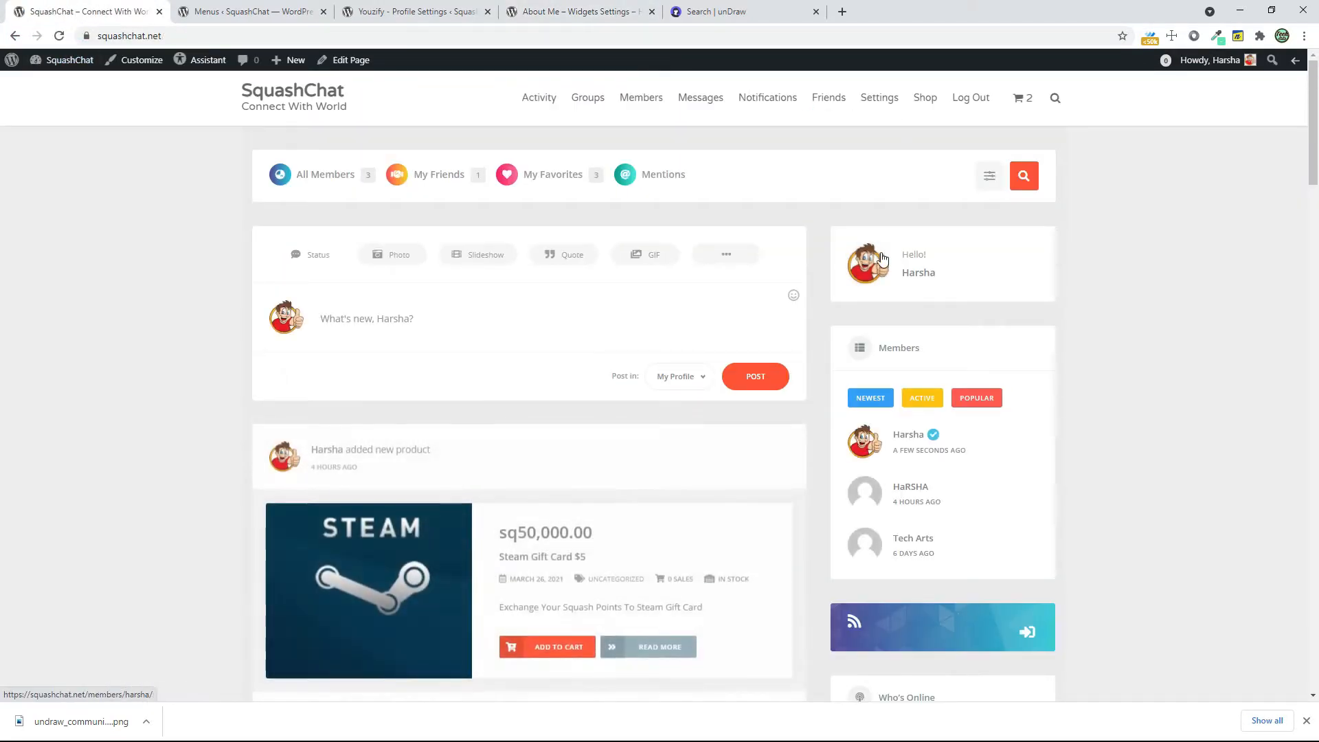
left_click(883, 259)
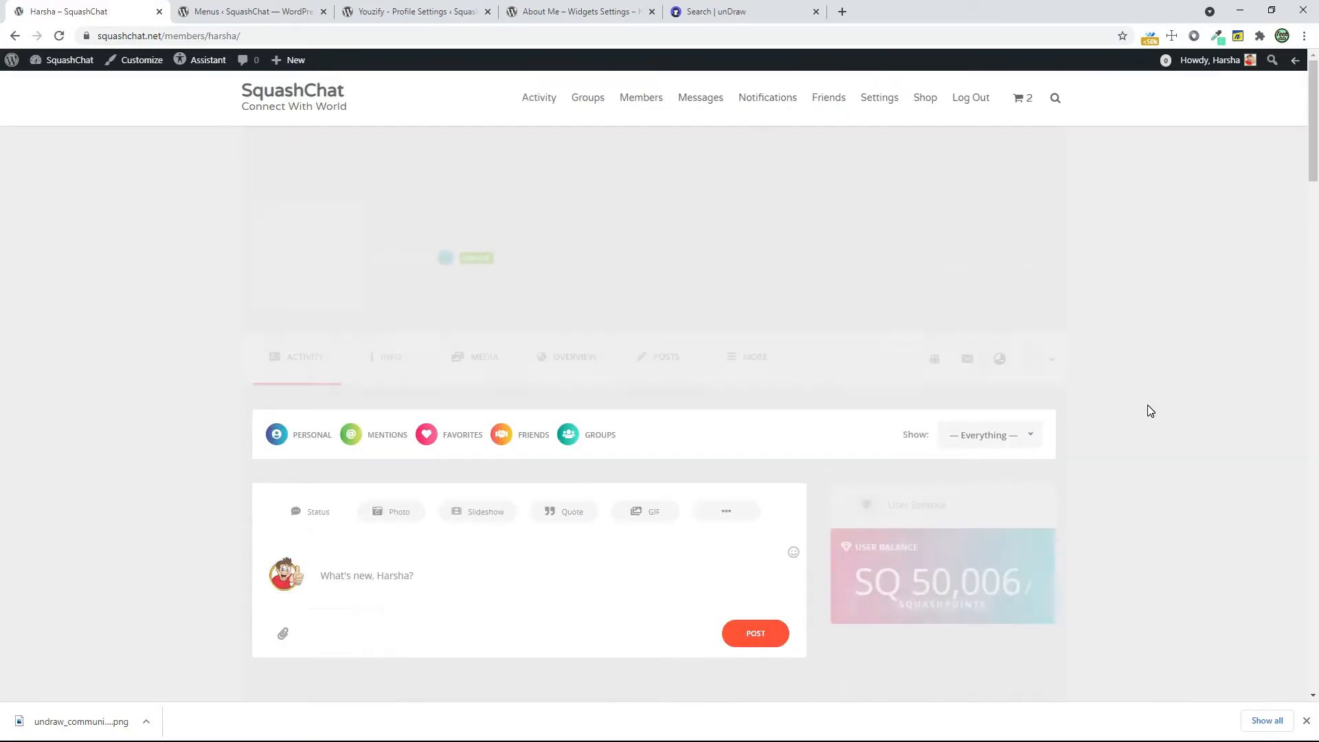
scroll(1147, 405, "down", 7)
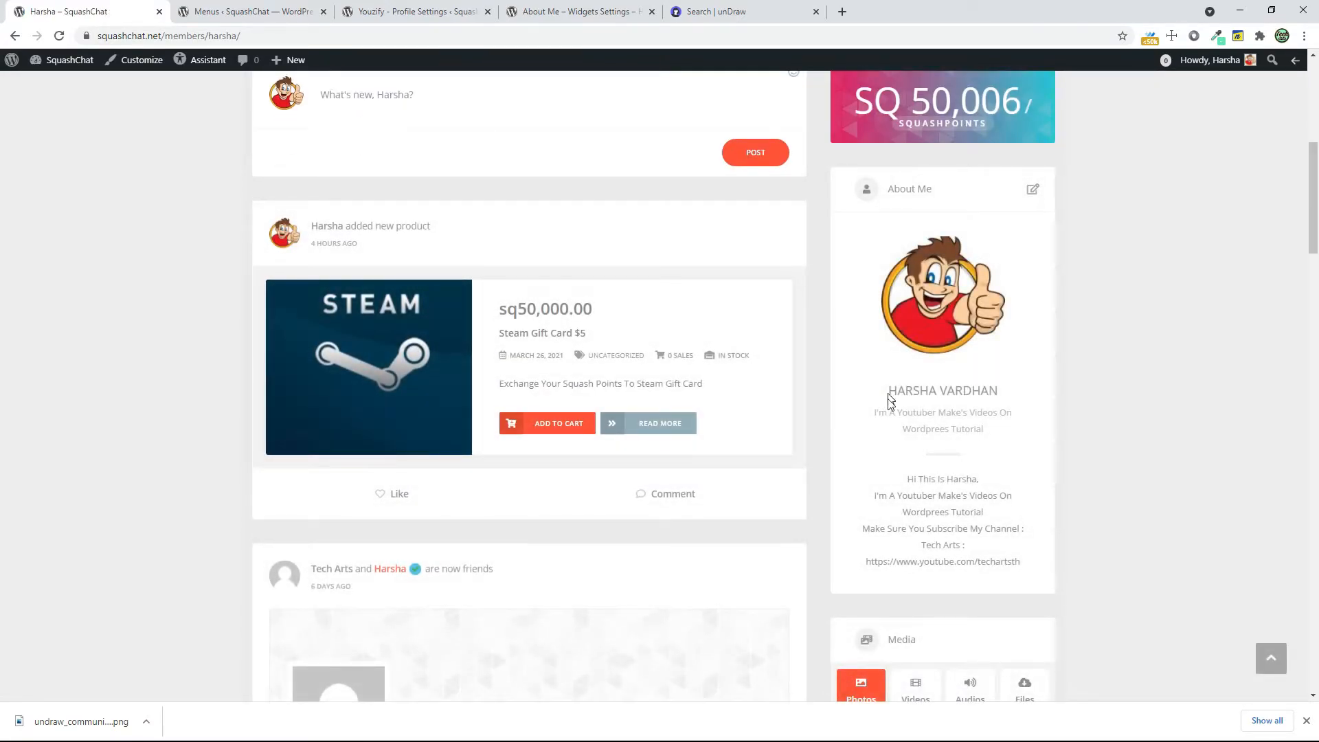
left_click_drag(894, 483, 1020, 570)
right_click(1023, 572)
left_click(1035, 580)
Return to the About Me widget settings, paste the copied text as the biography, and save the changes
left_click(677, 13)
left_click(610, 7)
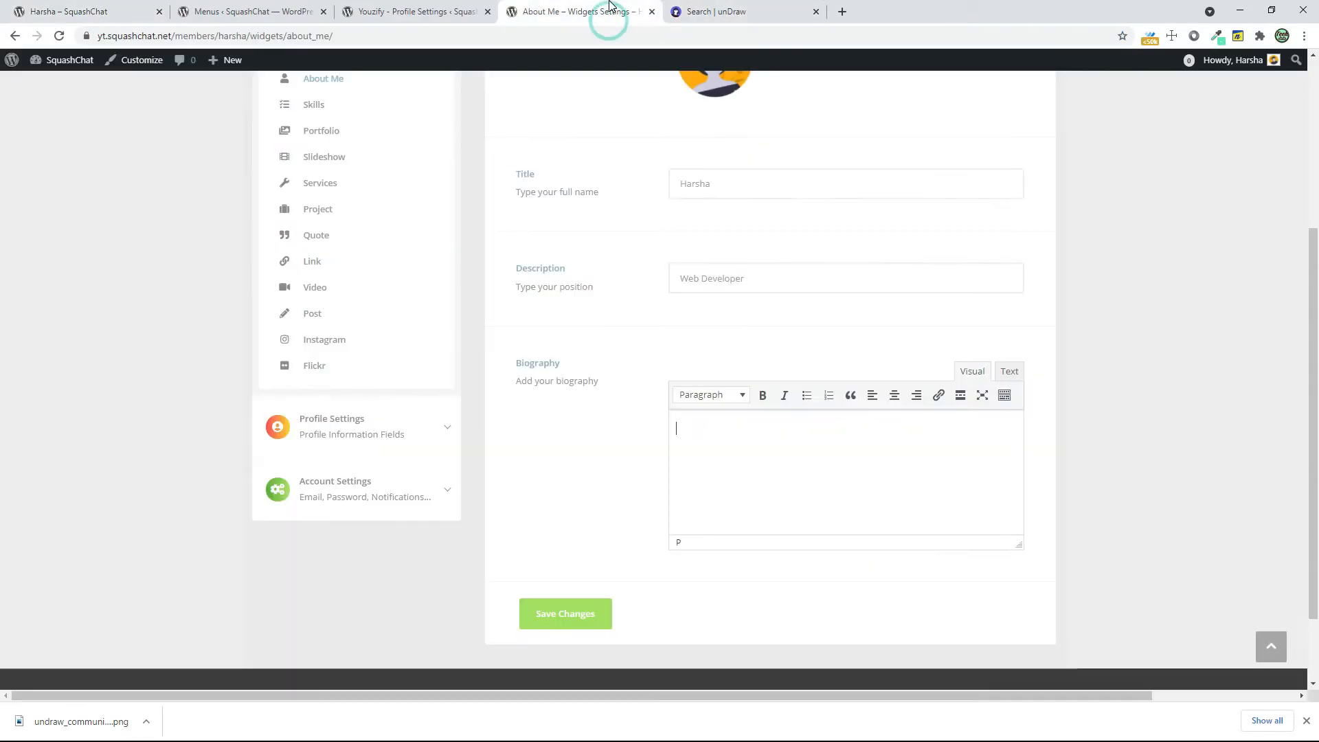
key("ctrl+v")
left_click(564, 622)
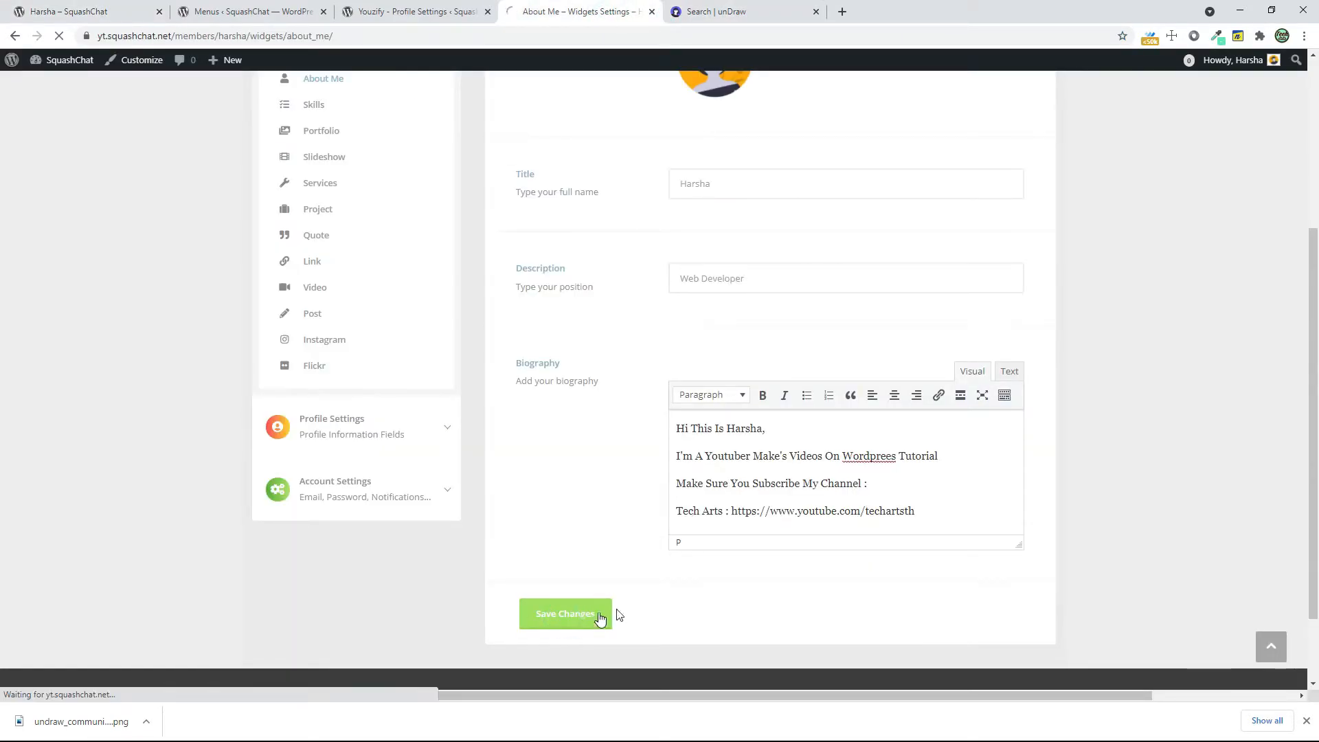
Add a new skill in the Skills widget settings titled "Web Devlopment" with a bar percent of 100
left_click(323, 383)
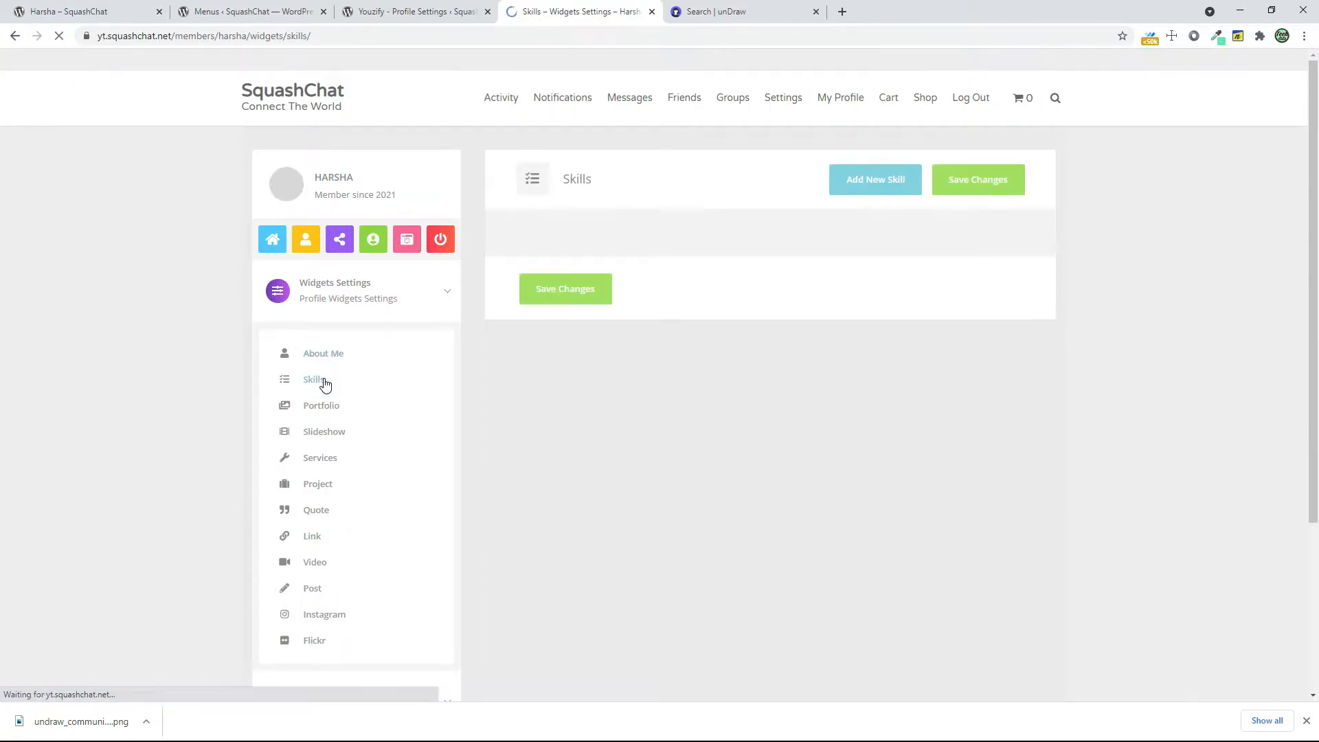
left_click(853, 183)
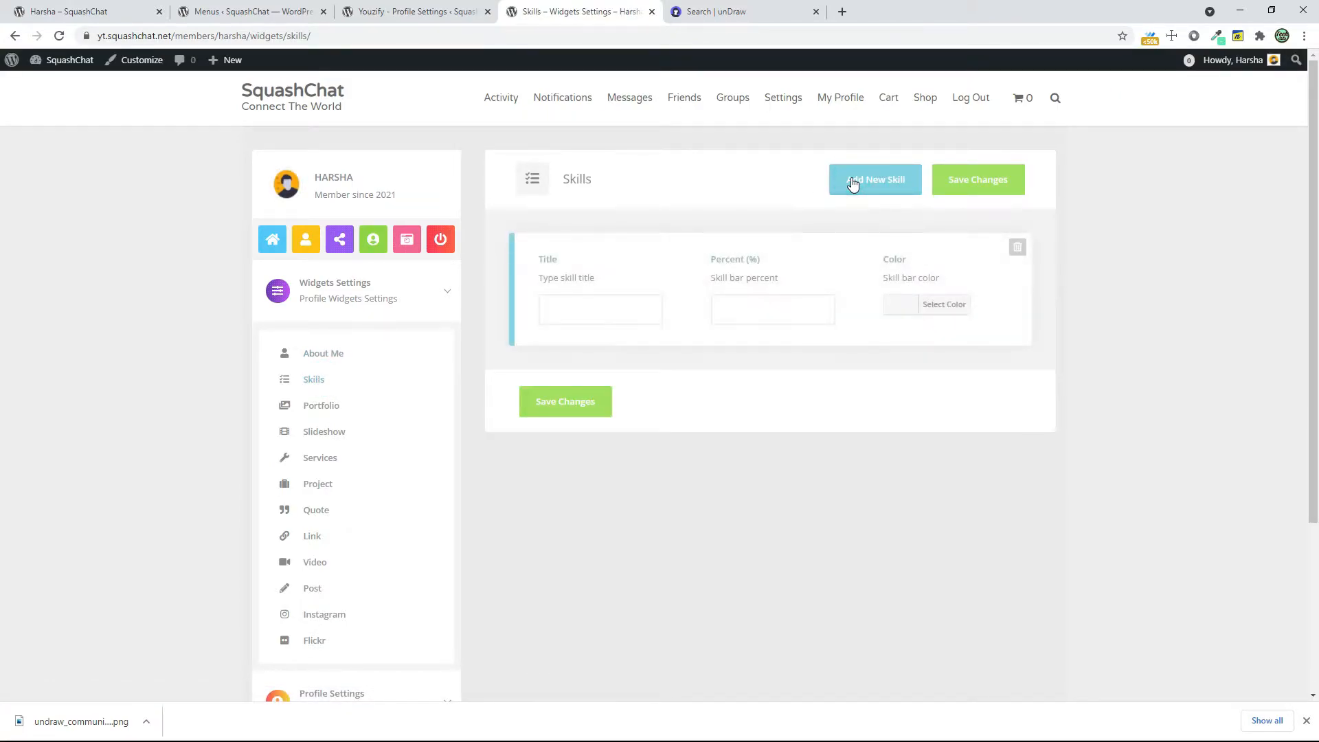
left_click(550, 314)
left_click(768, 298)
Set the Web Devlopment skill bar's color to yellow #D8BF31 and save the changes
left_click(903, 307)
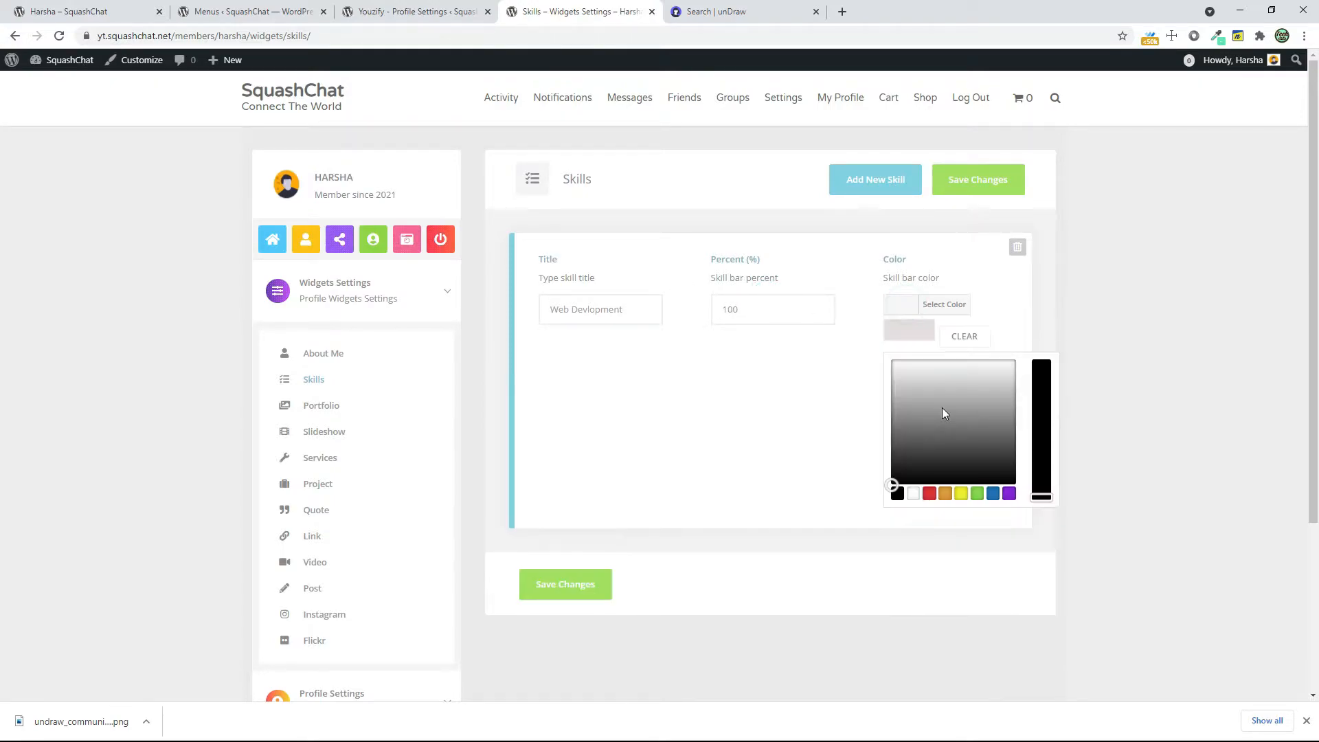
left_click(929, 493)
mouse_move(892, 376)
left_mouse_down()
mouse_move(892, 361)
mouse_move(908, 379)
left_mouse_up()
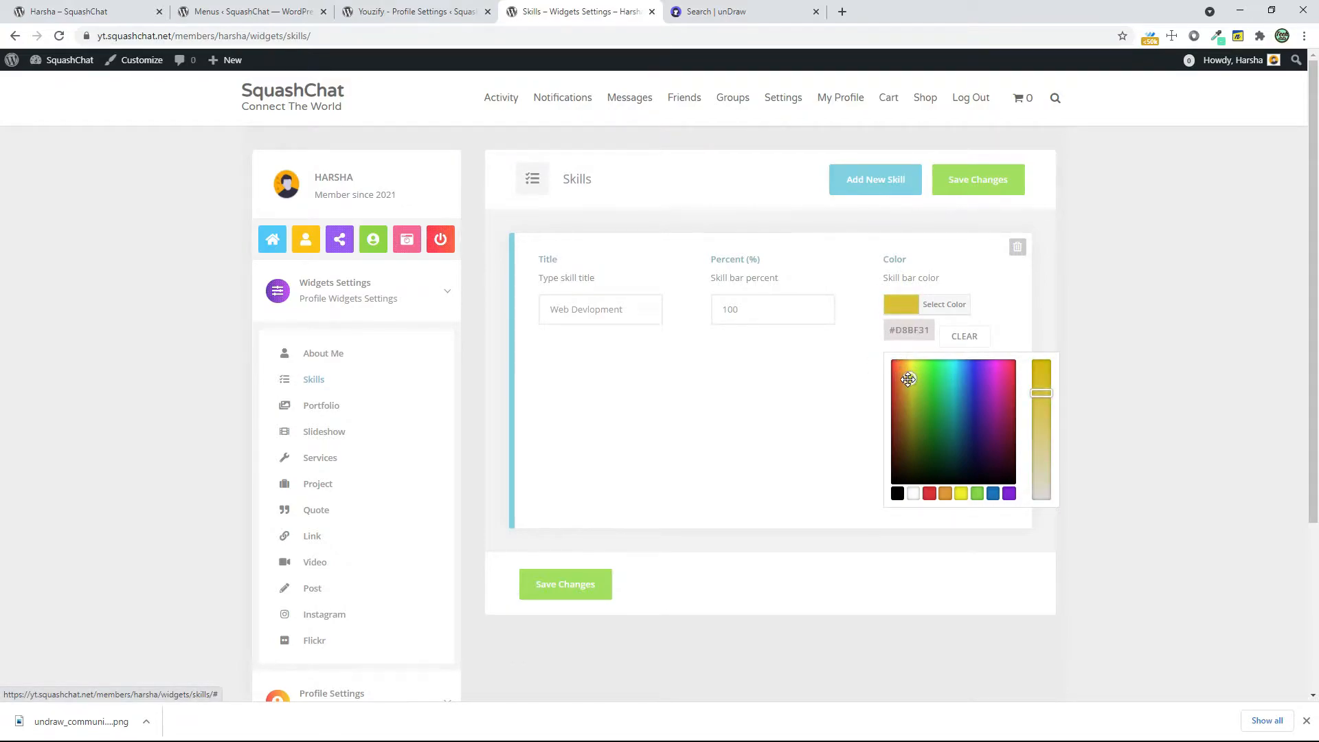
left_click(799, 408)
left_click(590, 399)
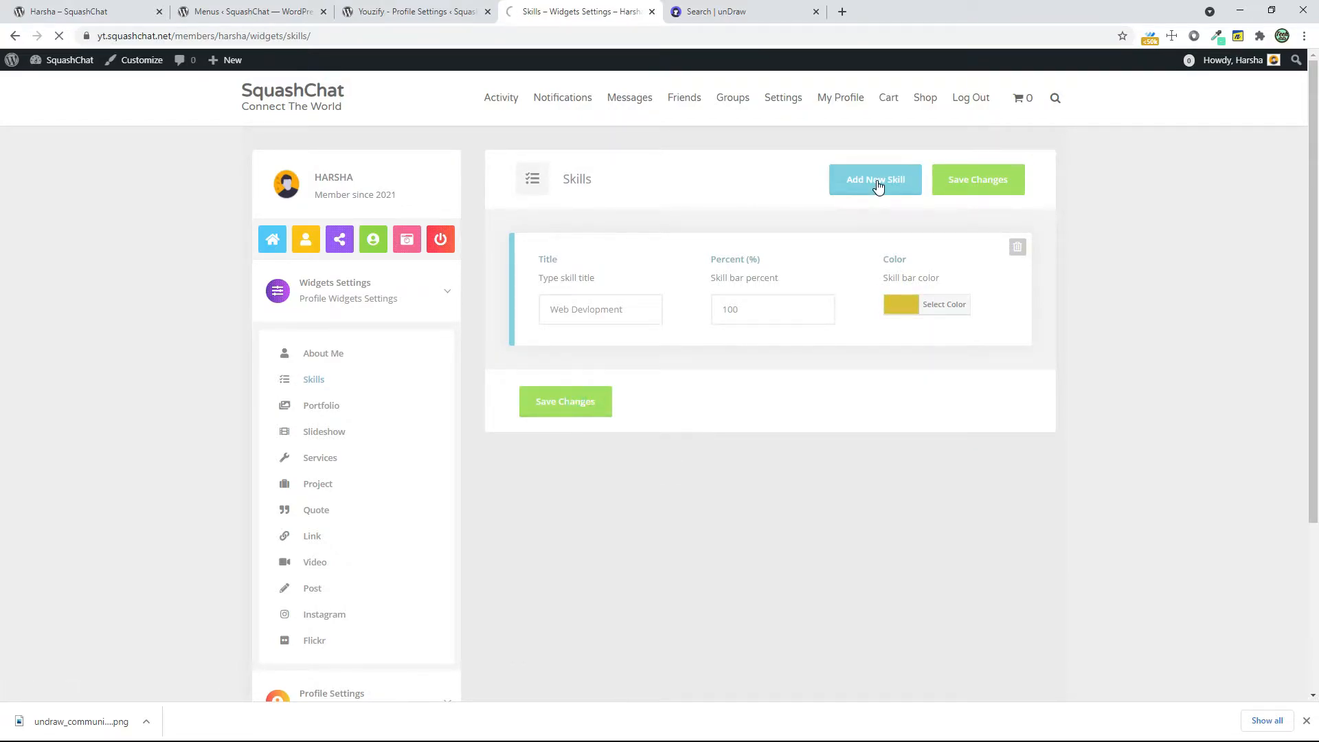
Add a second, empty skill entry above Web Devlopment and start entering its title
left_click(872, 244)
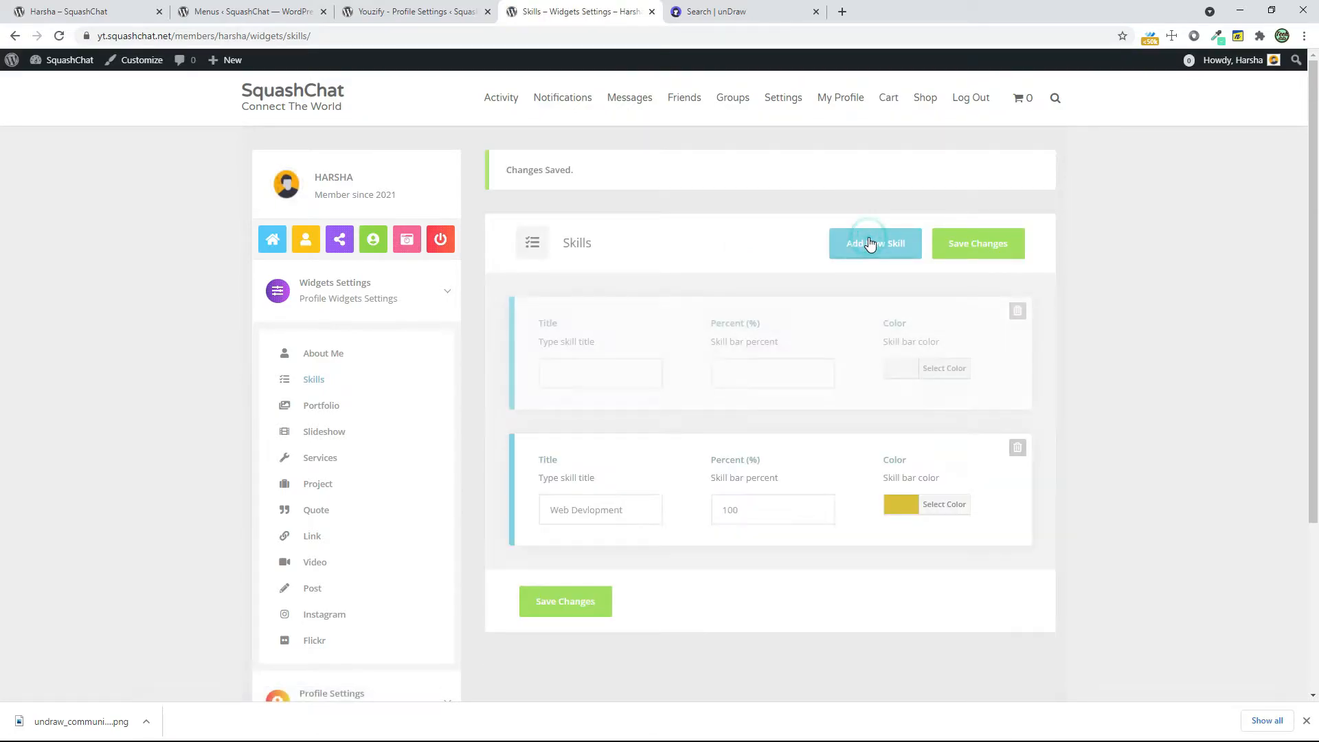
left_click(585, 371)
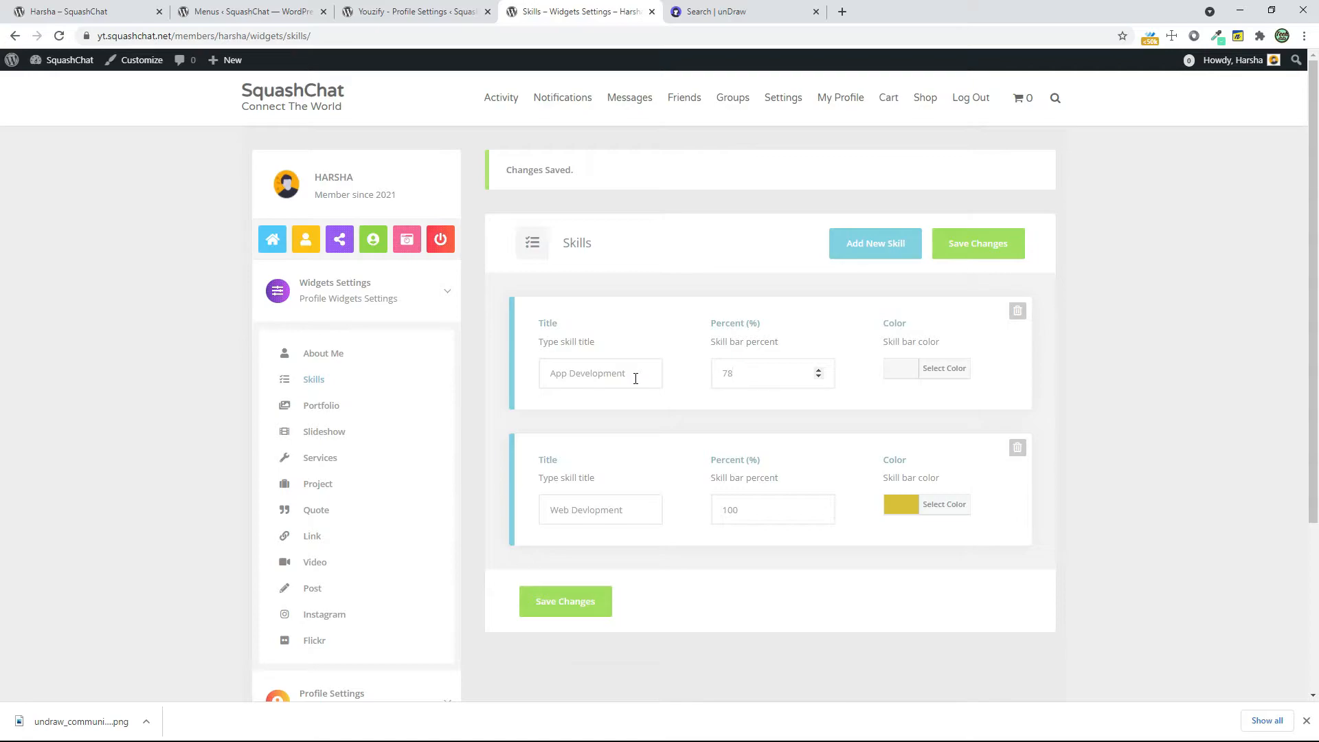
Set the App Development skill bar's color to the green swatch and save the changes
left_click(891, 379)
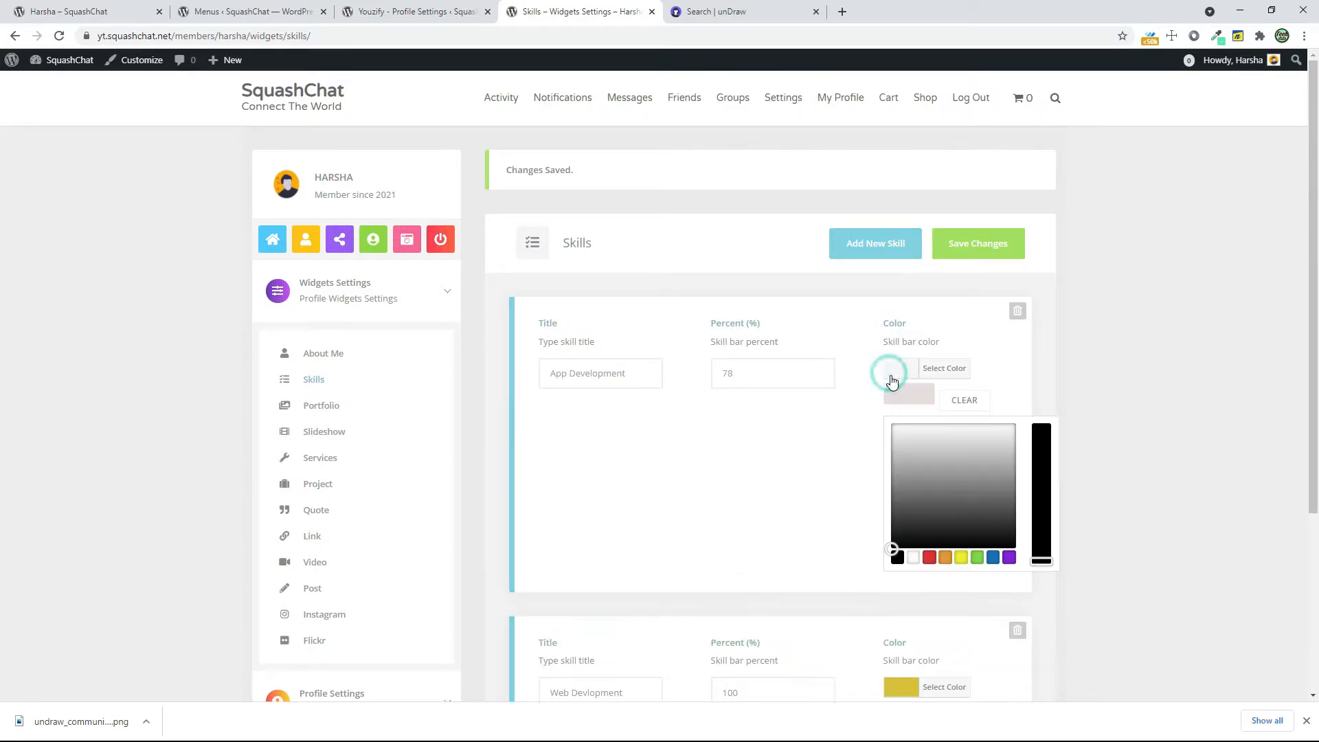
left_click(975, 558)
left_click(787, 510)
left_click(945, 246)
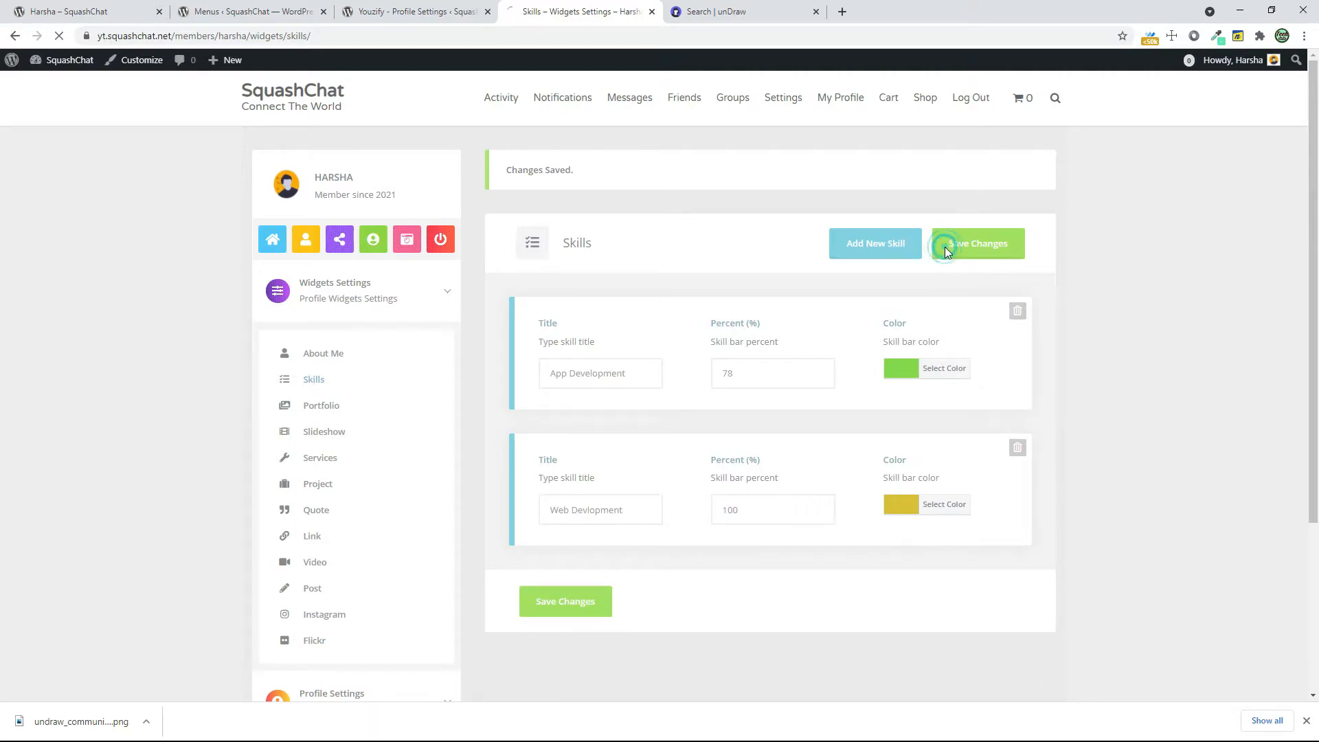
Look over the Portfolio widget's photo entry fields and the Slideshow widget settings
left_click(314, 413)
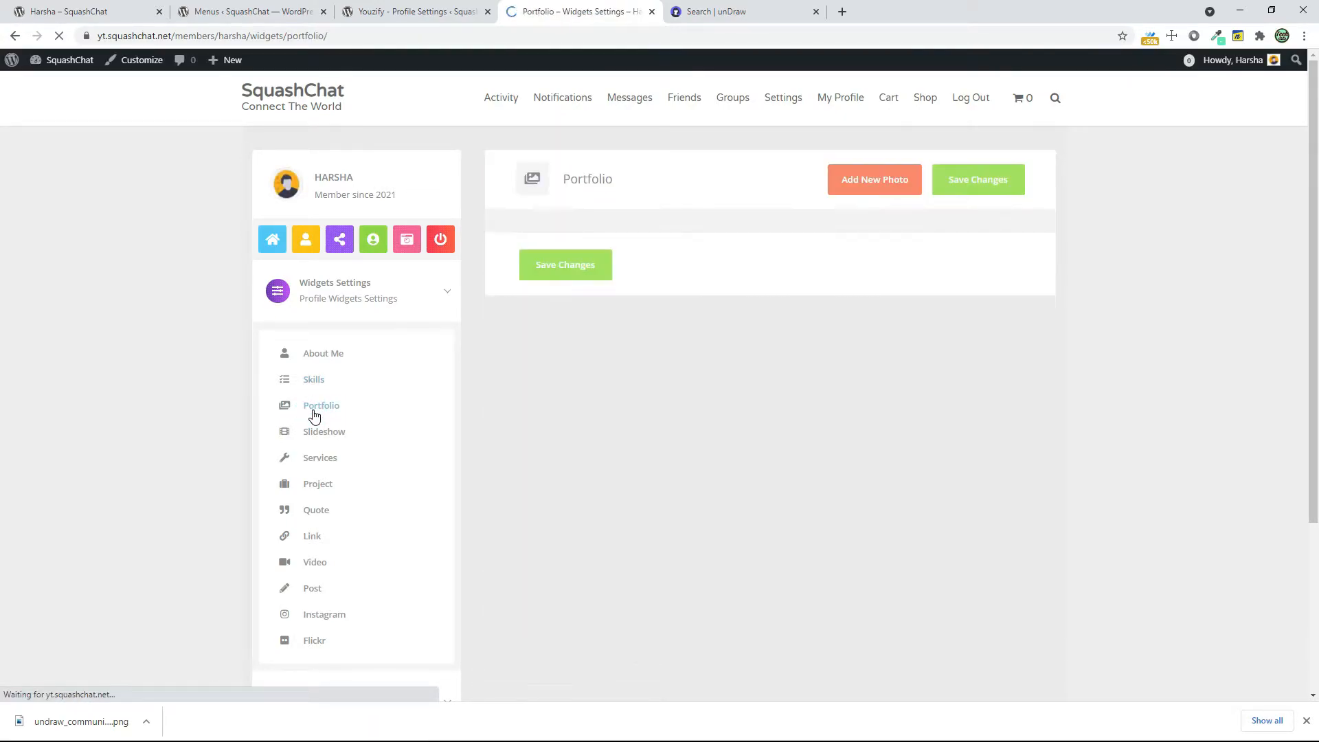
left_click(855, 183)
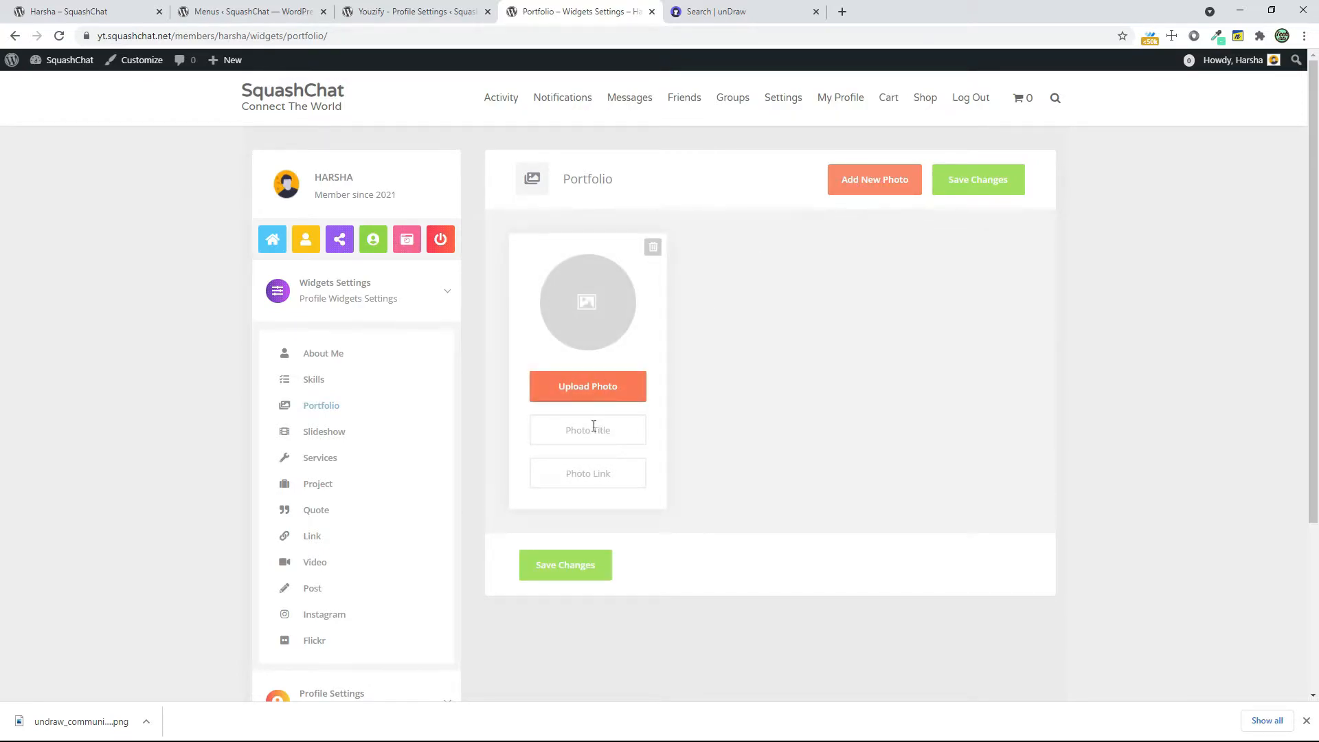
left_click(653, 247)
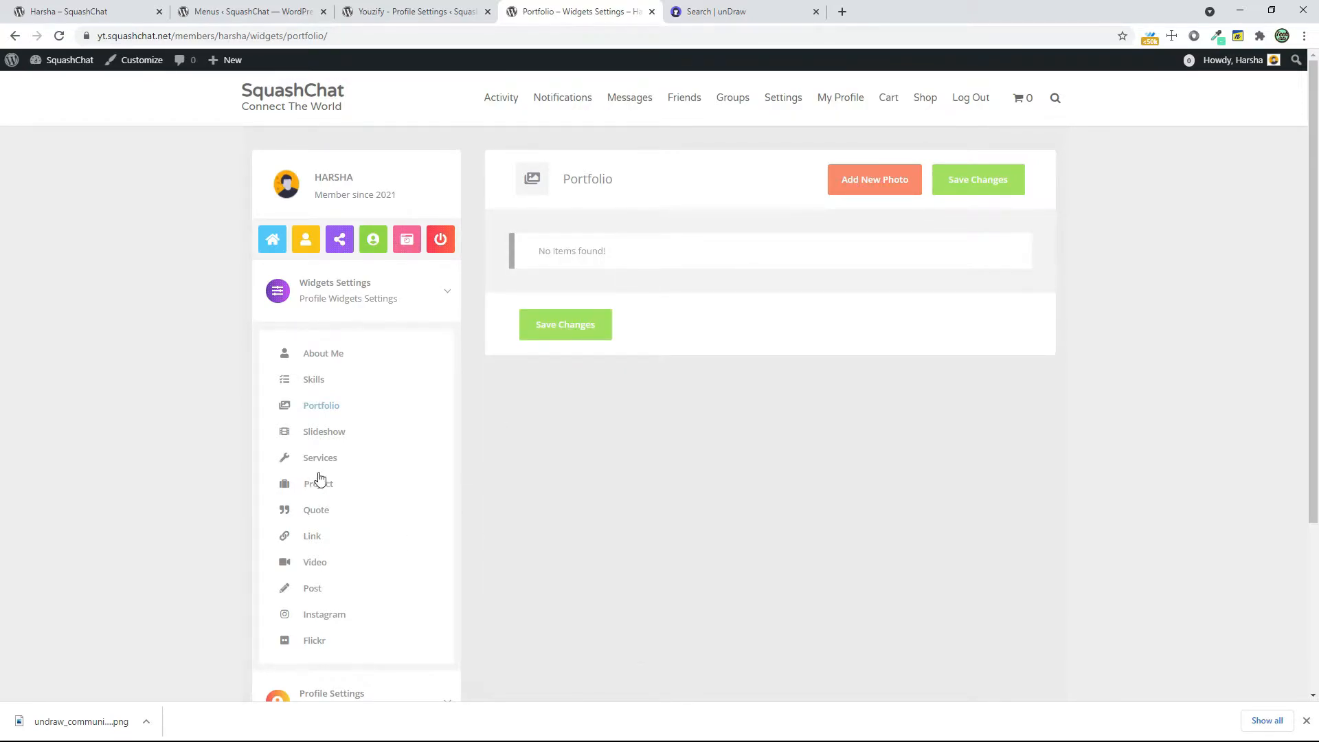
left_click(338, 441)
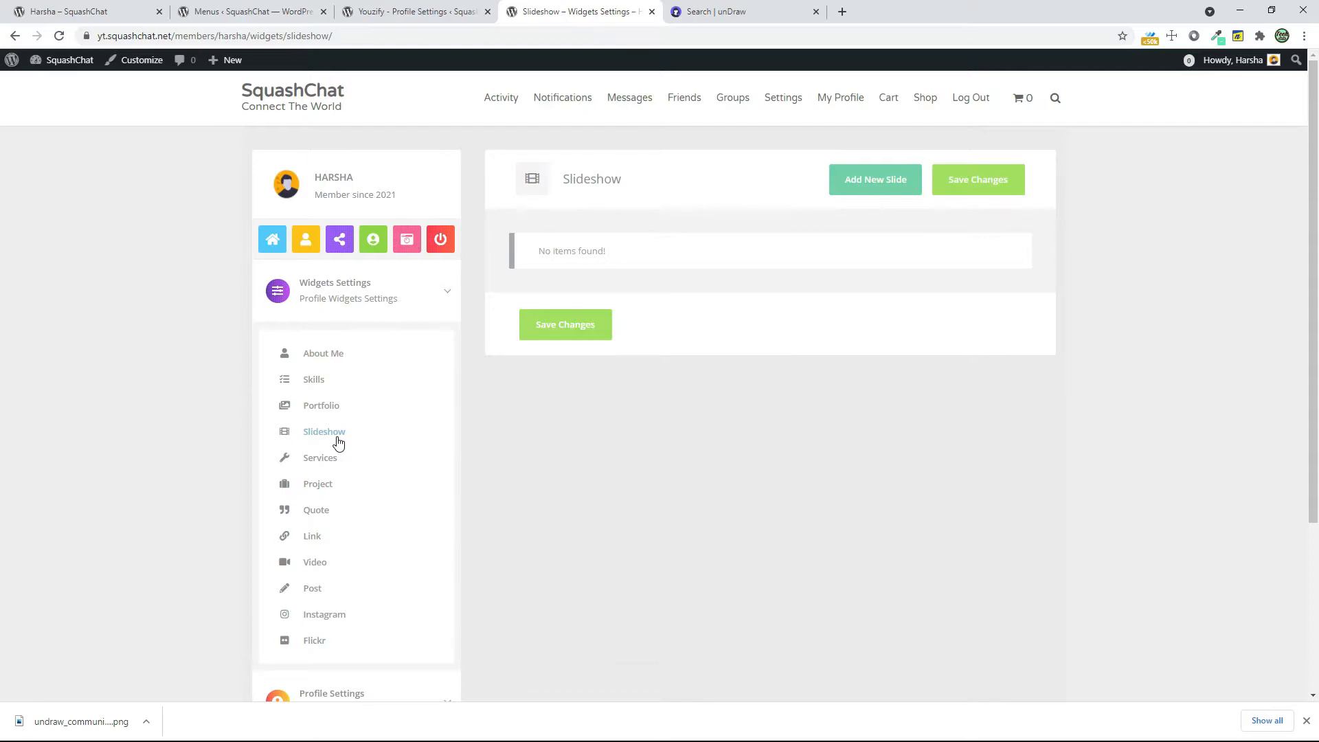
Add a new service in the Services widget settings and give it the AWS icon
left_click(330, 463)
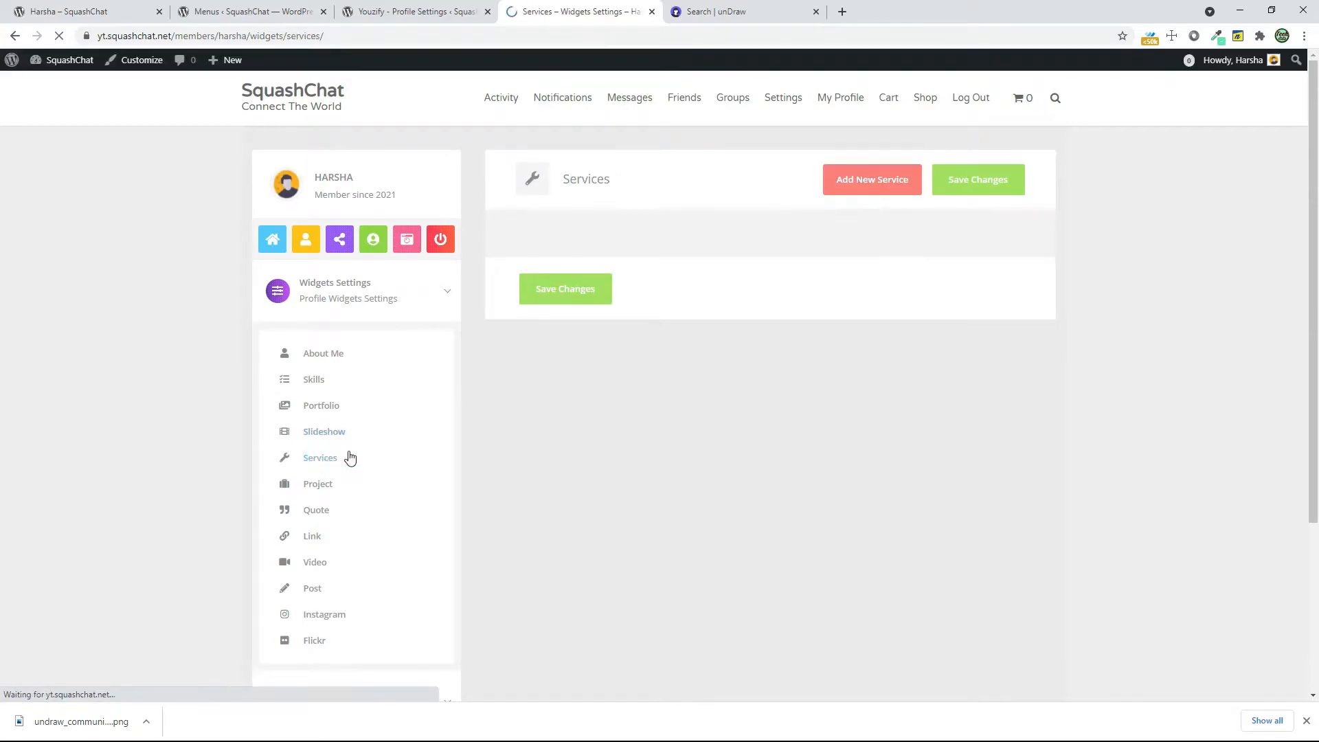
left_click(896, 185)
left_click(588, 308)
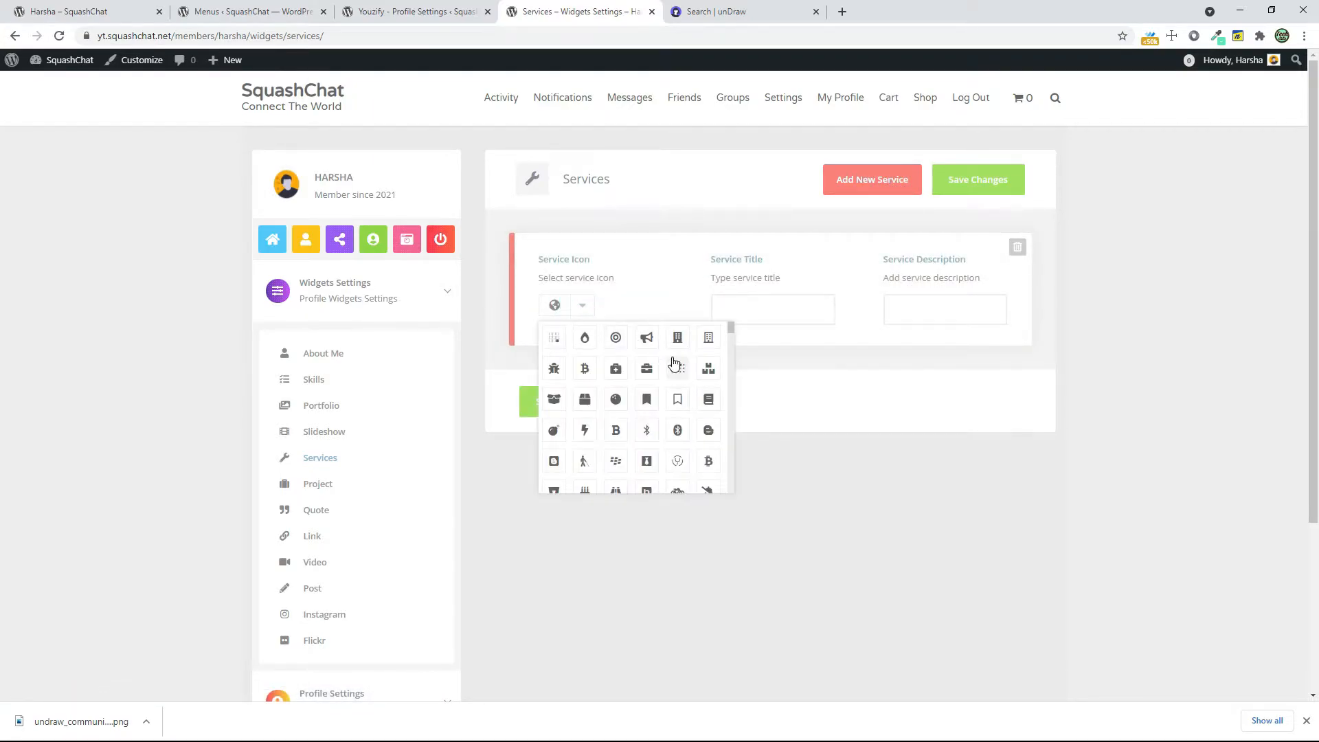
scroll(678, 426, "down", 3)
left_click(679, 412)
Title the service "Aws Server Management", describe it as "I Will Manage Your Aws Sever", and save the changes
left_click(774, 311)
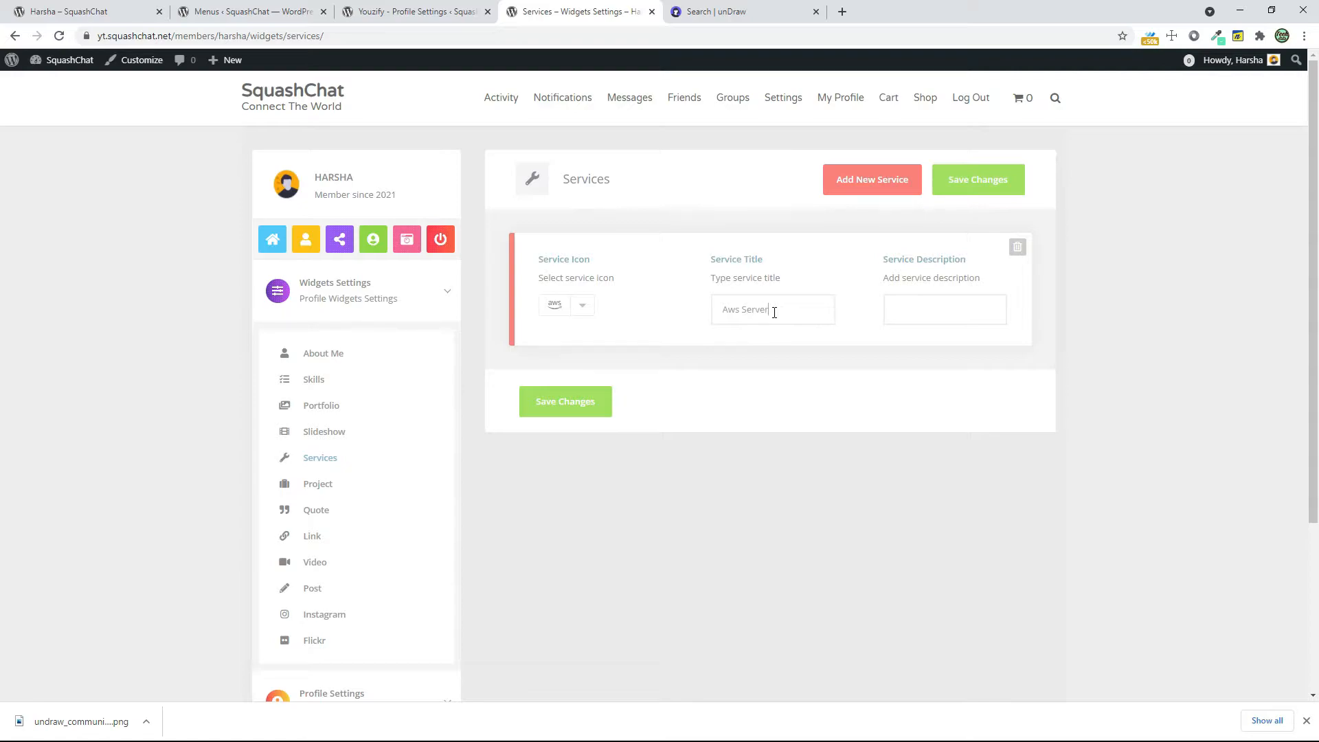
type("Aws Server Management")
left_click(885, 309)
type("I Will Manage Your Aws A")
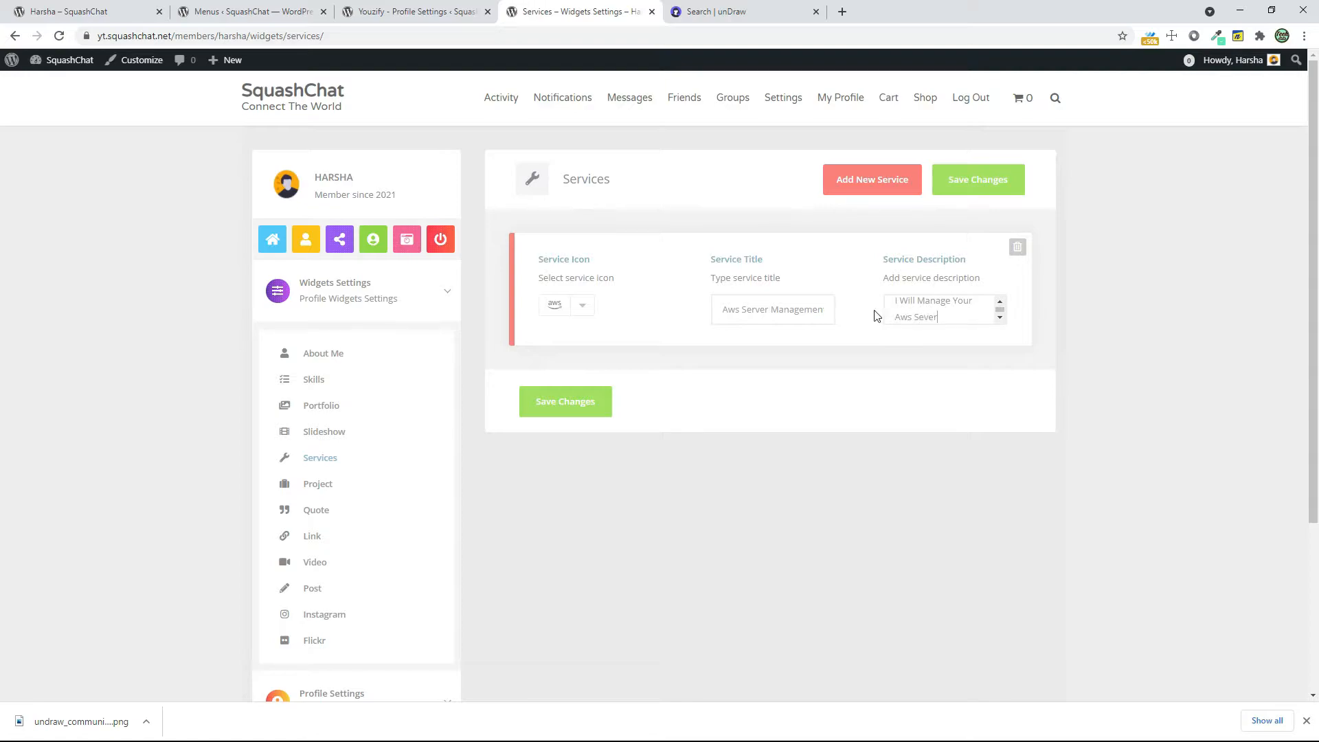
left_click(577, 401)
Look through the Project, Quote and Instagram widget settings
left_click(323, 486)
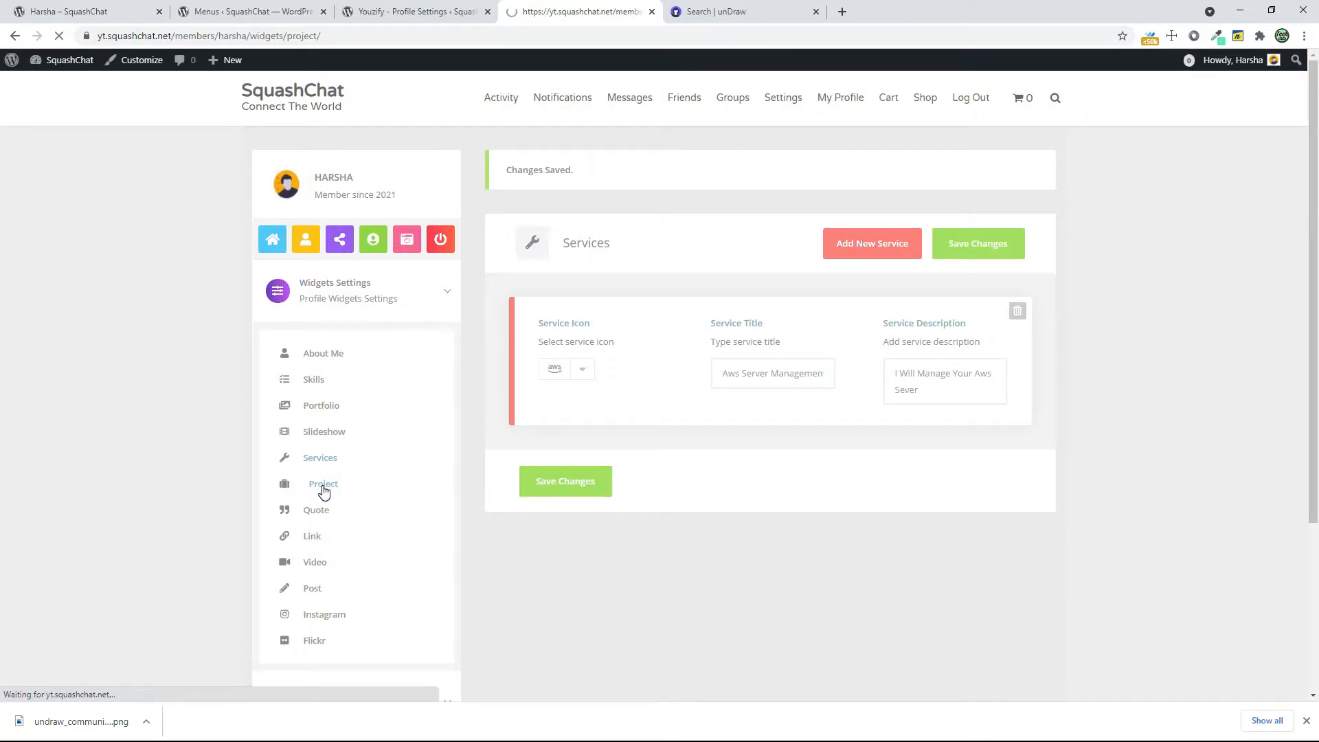
scroll(810, 395, "down", 5)
scroll(454, 266, "up", 2)
left_click(316, 303)
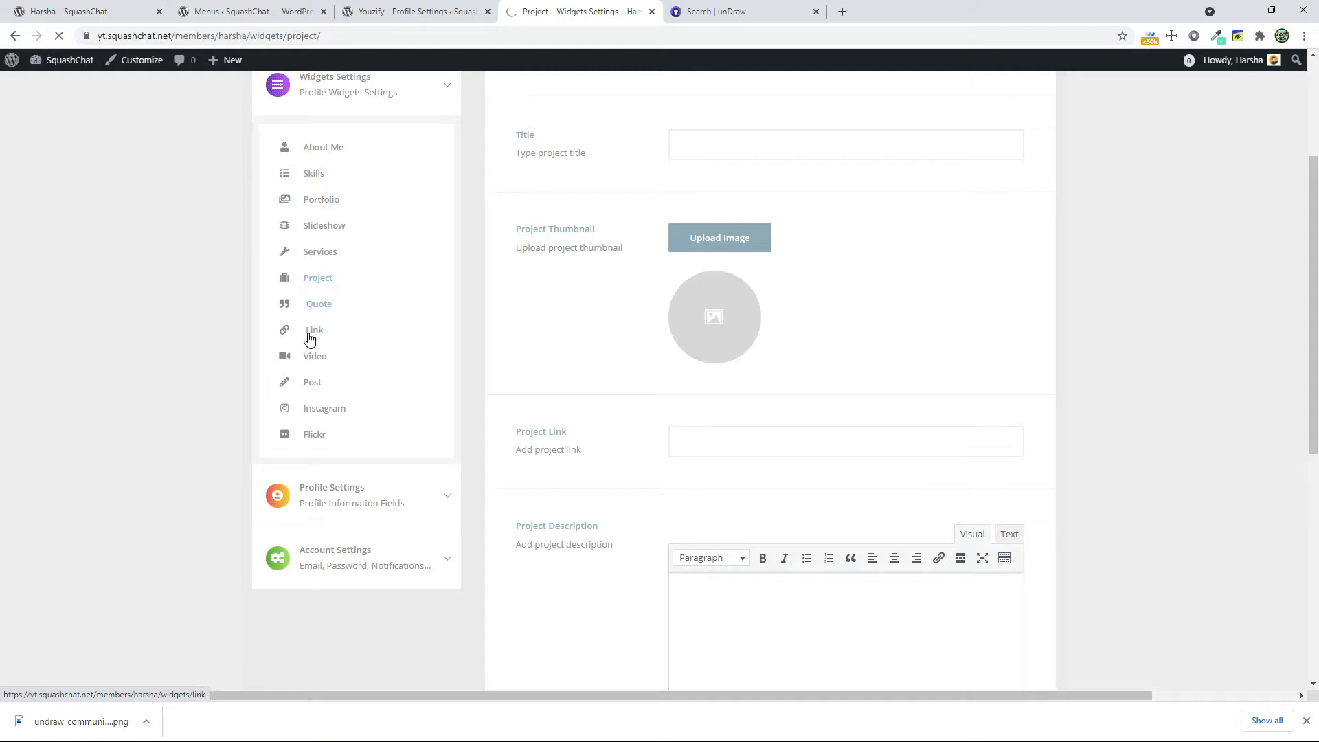
scroll(488, 392, "down", 4)
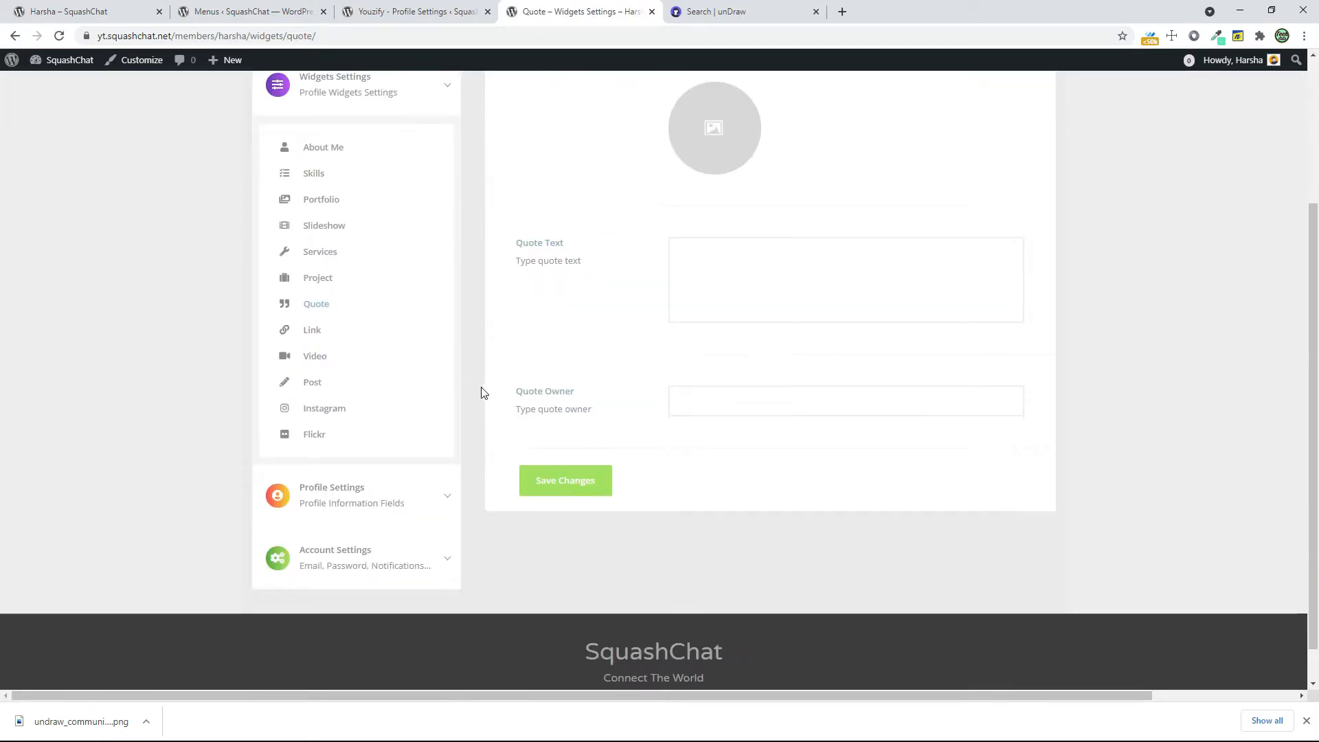
left_click(342, 418)
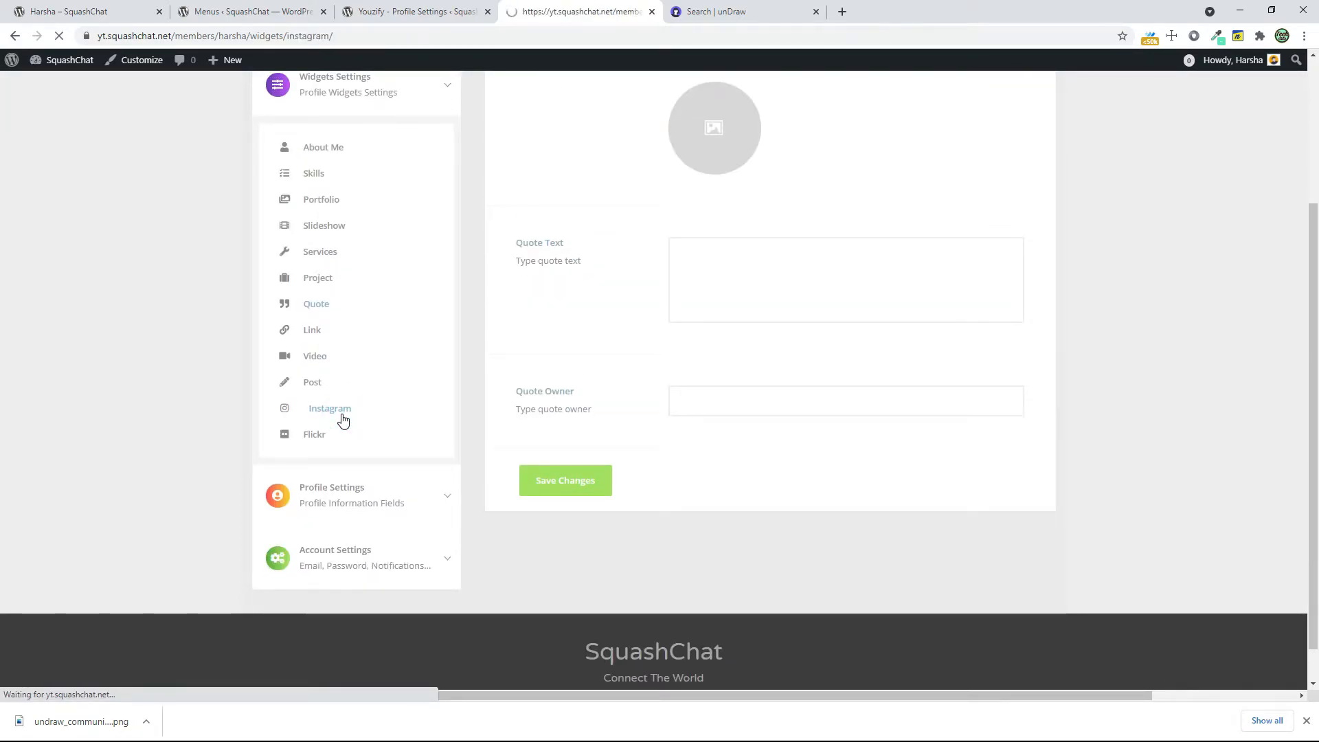
left_click(550, 275)
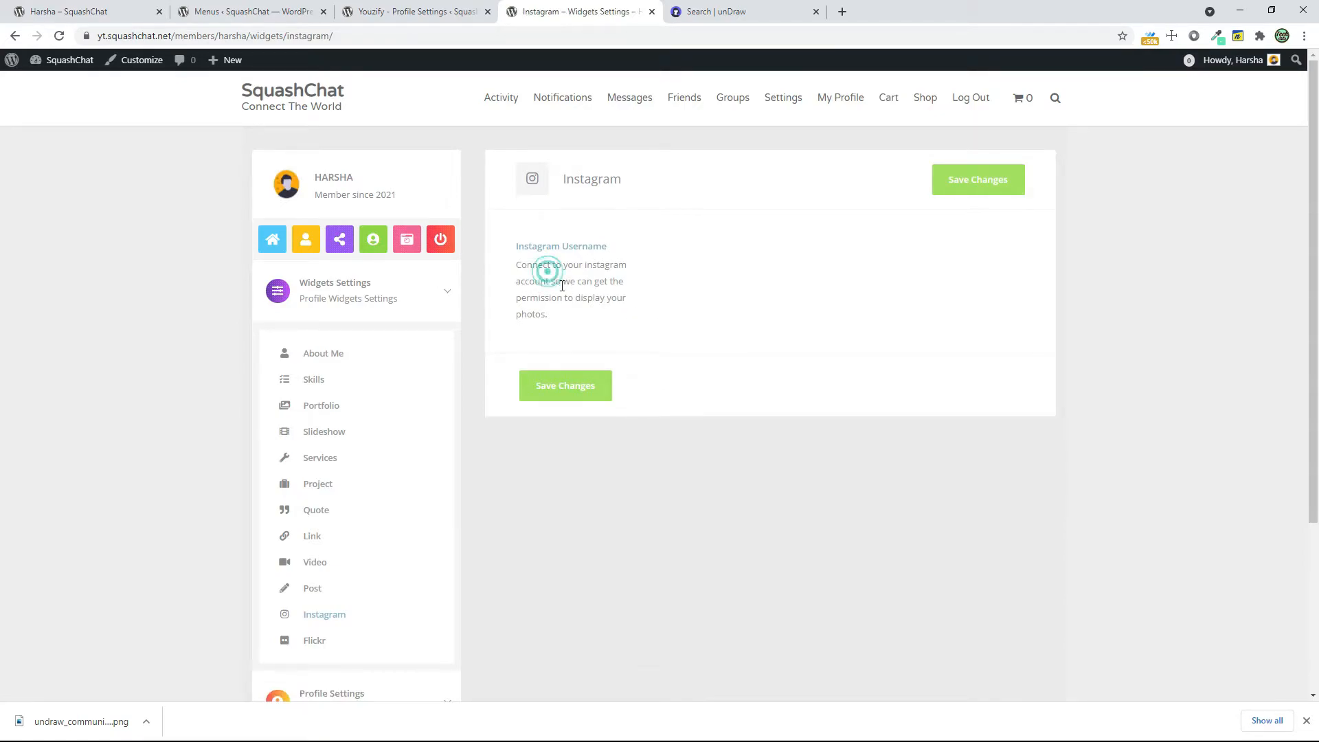
Look at the Social Networks profile fields and the Flickr widget settings
left_click(339, 241)
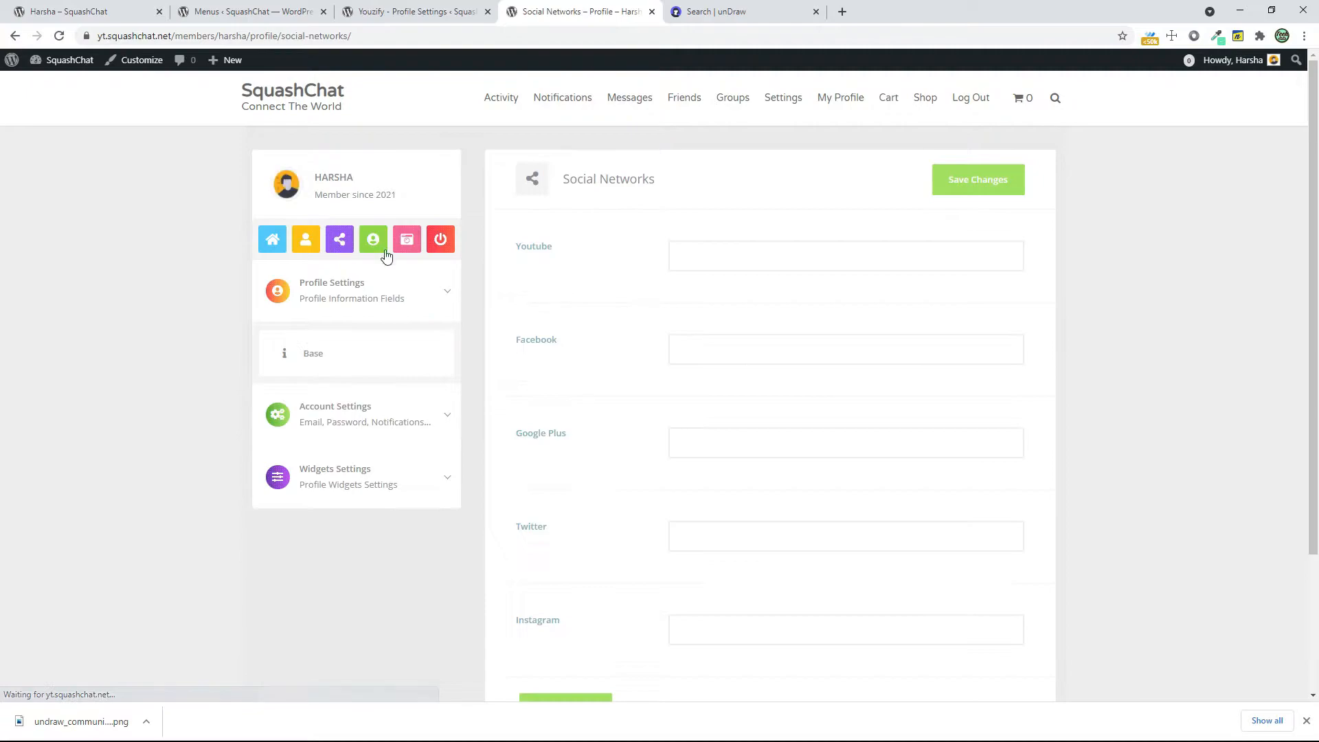
left_click(353, 473)
scroll(378, 460, "down", 3)
left_click(323, 621)
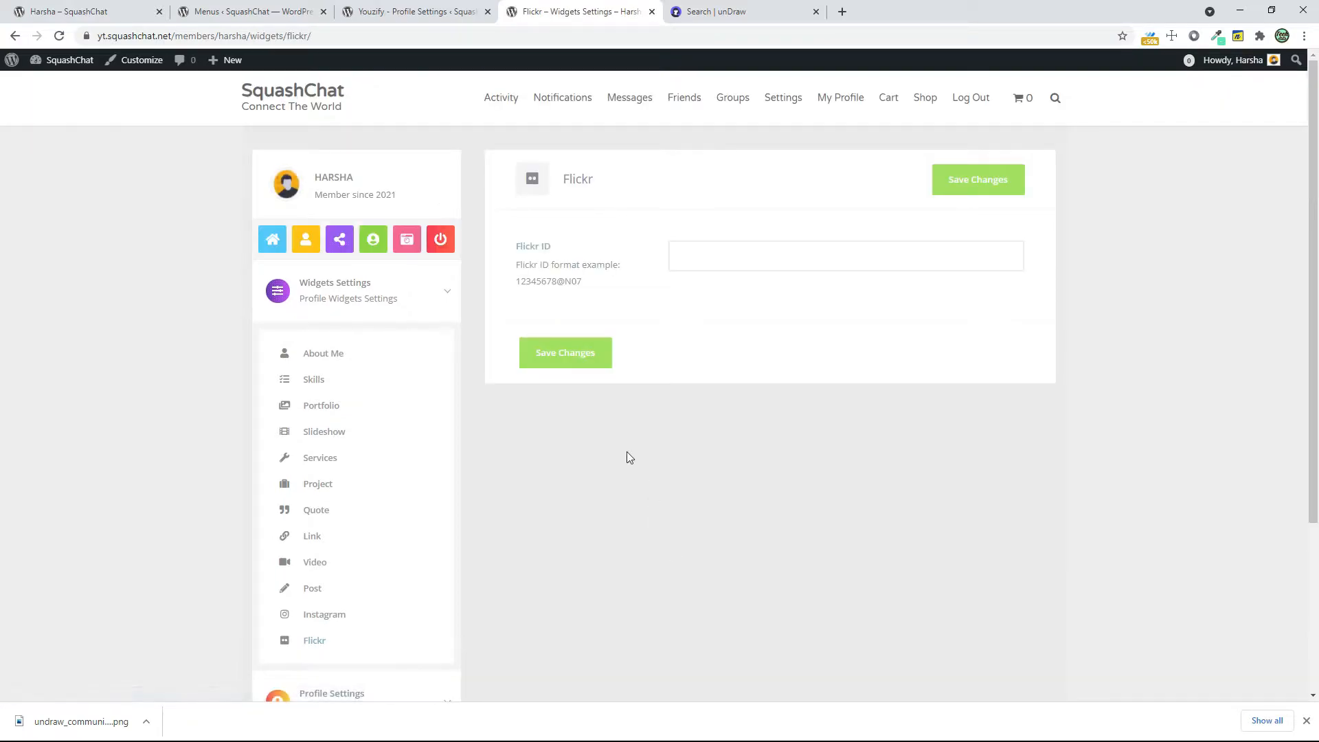
left_click(534, 264)
Open the member's profile page and review how its Skills, Services, About Me and remaining sidebar widgets are displayed
left_click(453, 8)
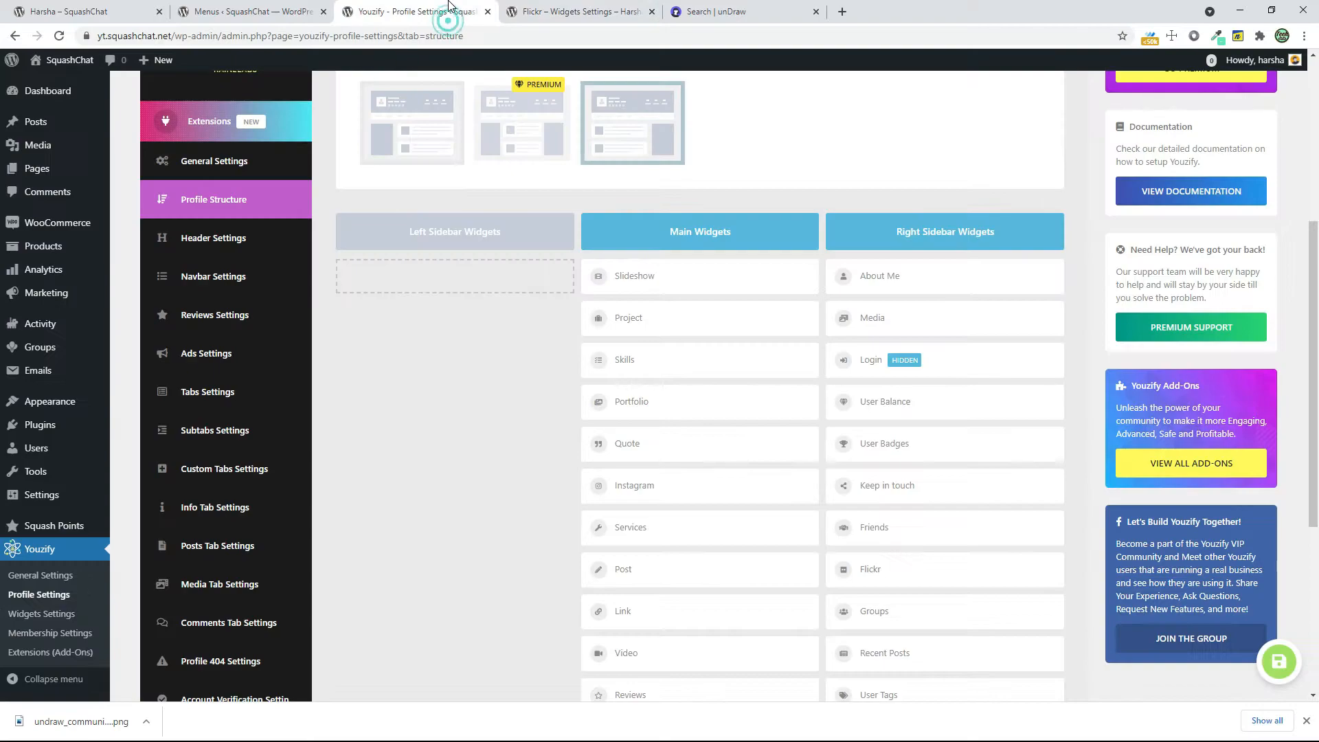
left_click(577, 12)
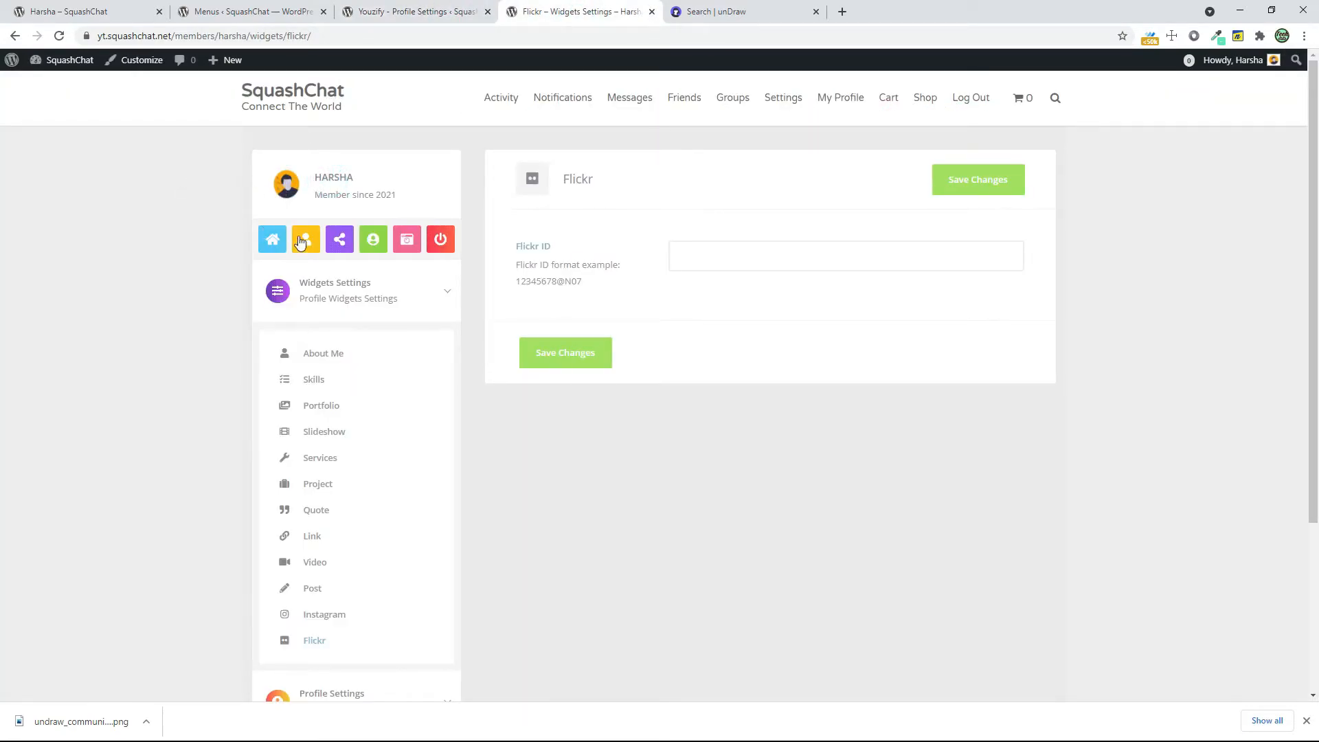
left_click(306, 241)
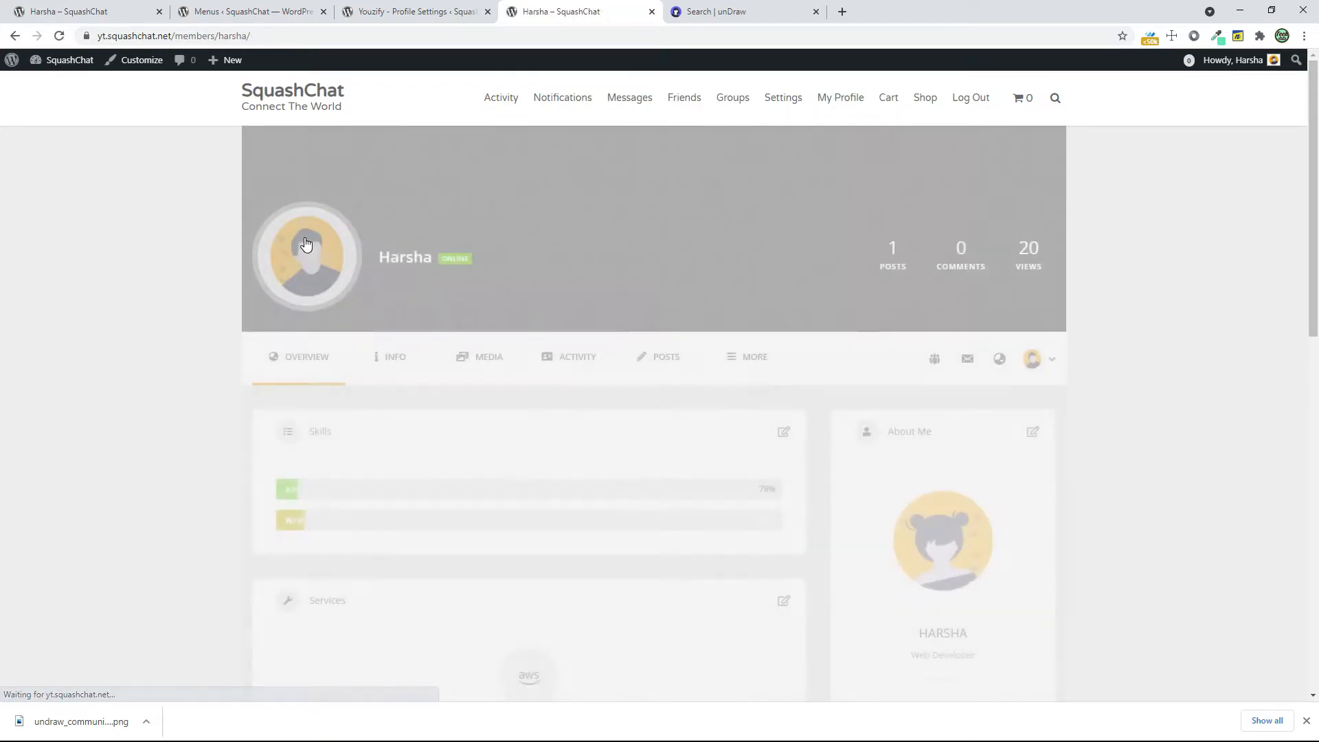
scroll(1019, 528, "down", 4)
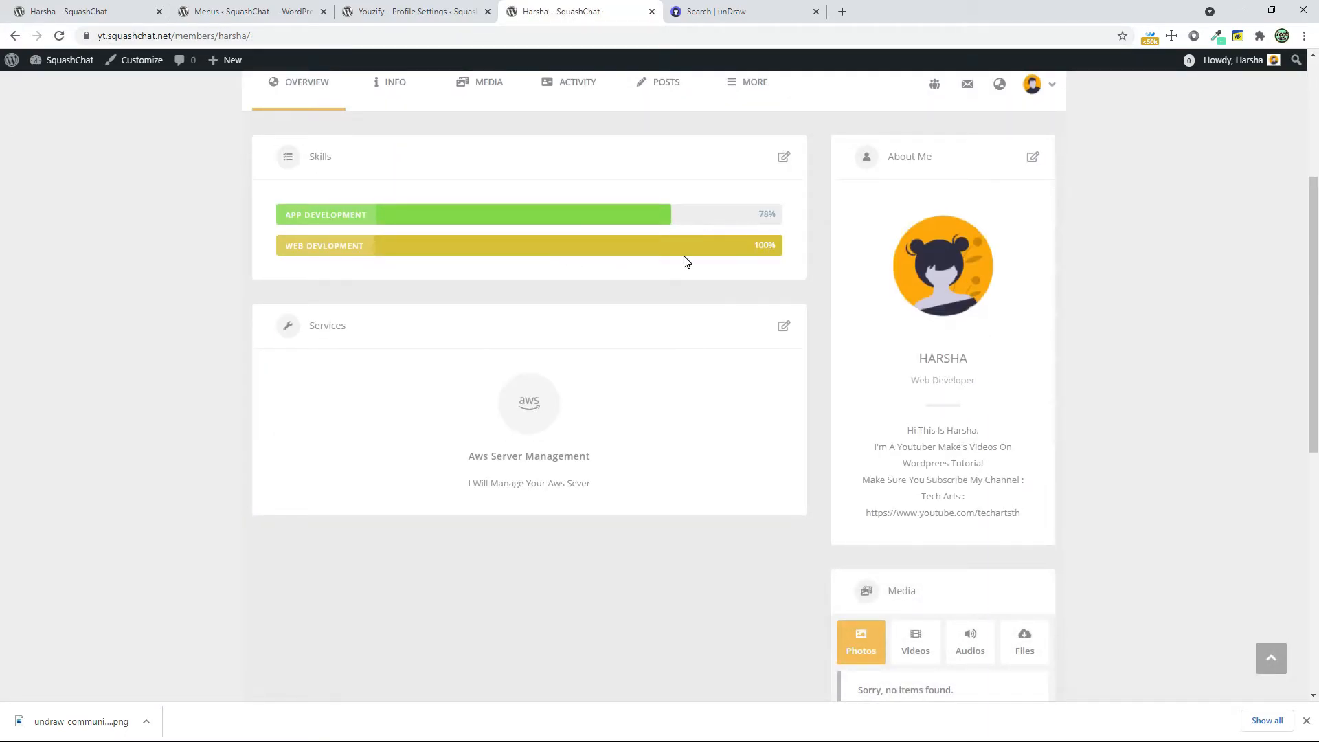
scroll(617, 295, "down", 4)
scroll(430, 259, "up", 2)
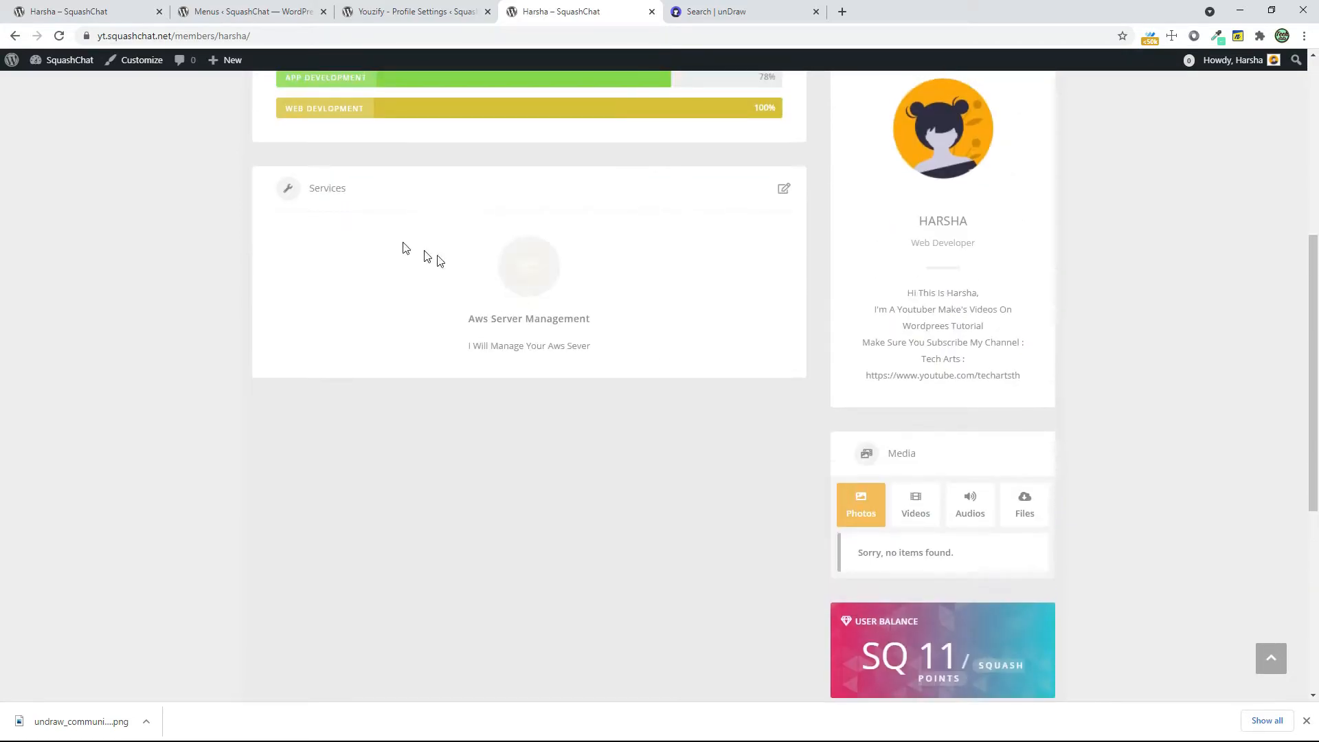
scroll(976, 468, "down", 4)
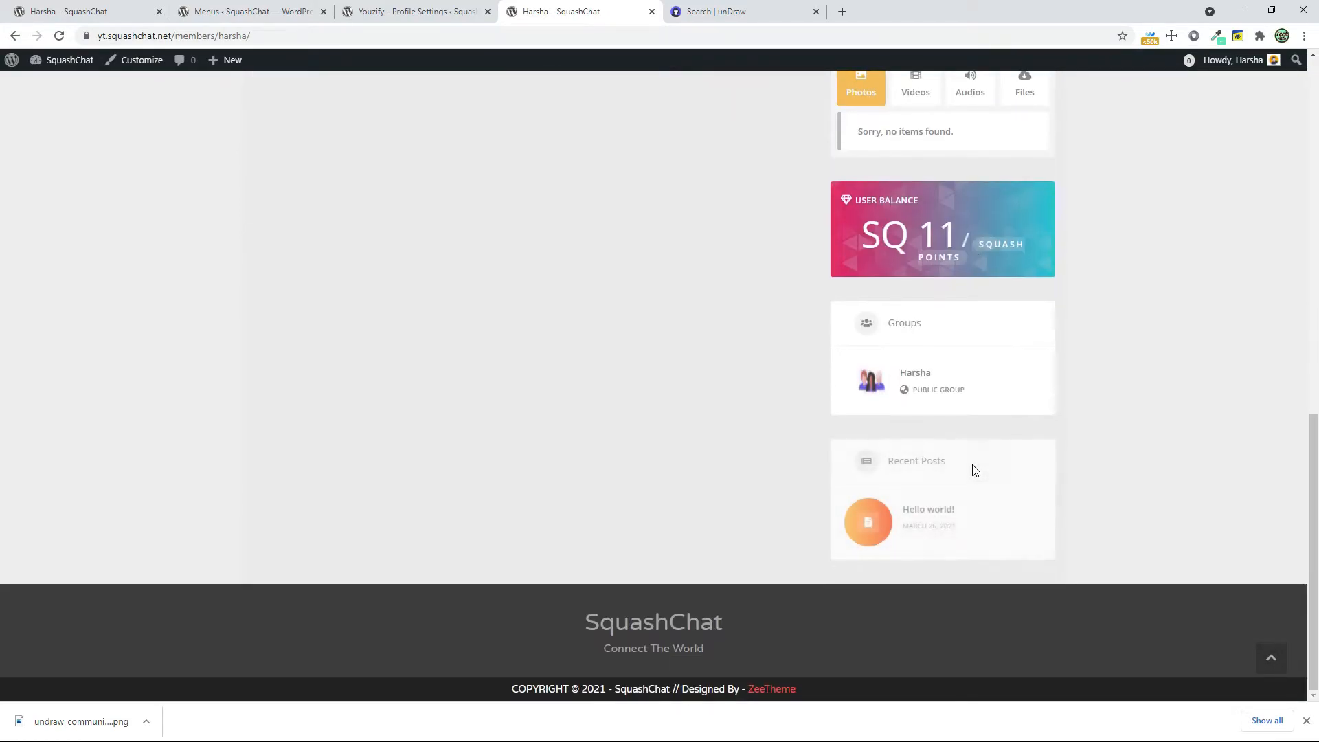
scroll(467, 409, "up", 7)
In the Youzify profile structure, move Video to the top of the Main Widgets, place Skills directly below it, and save the changes
left_click(405, 12)
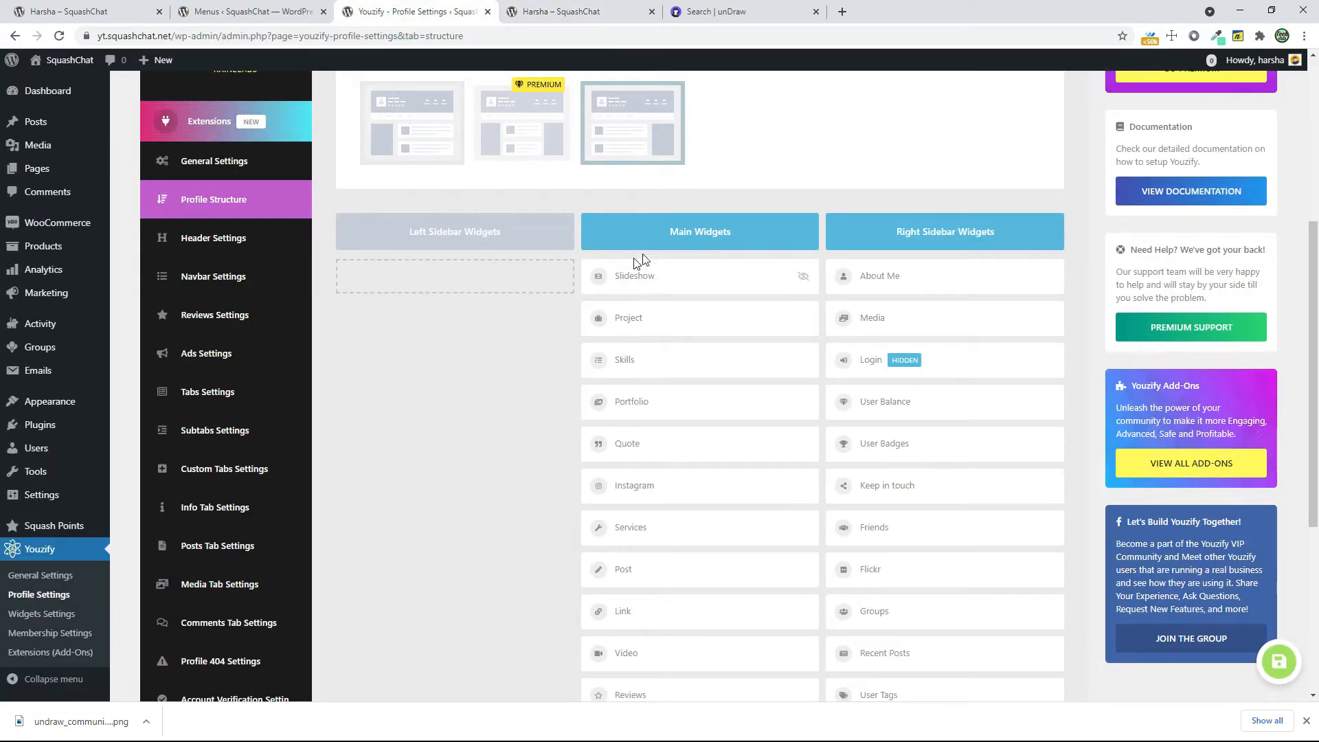
left_click(536, 8)
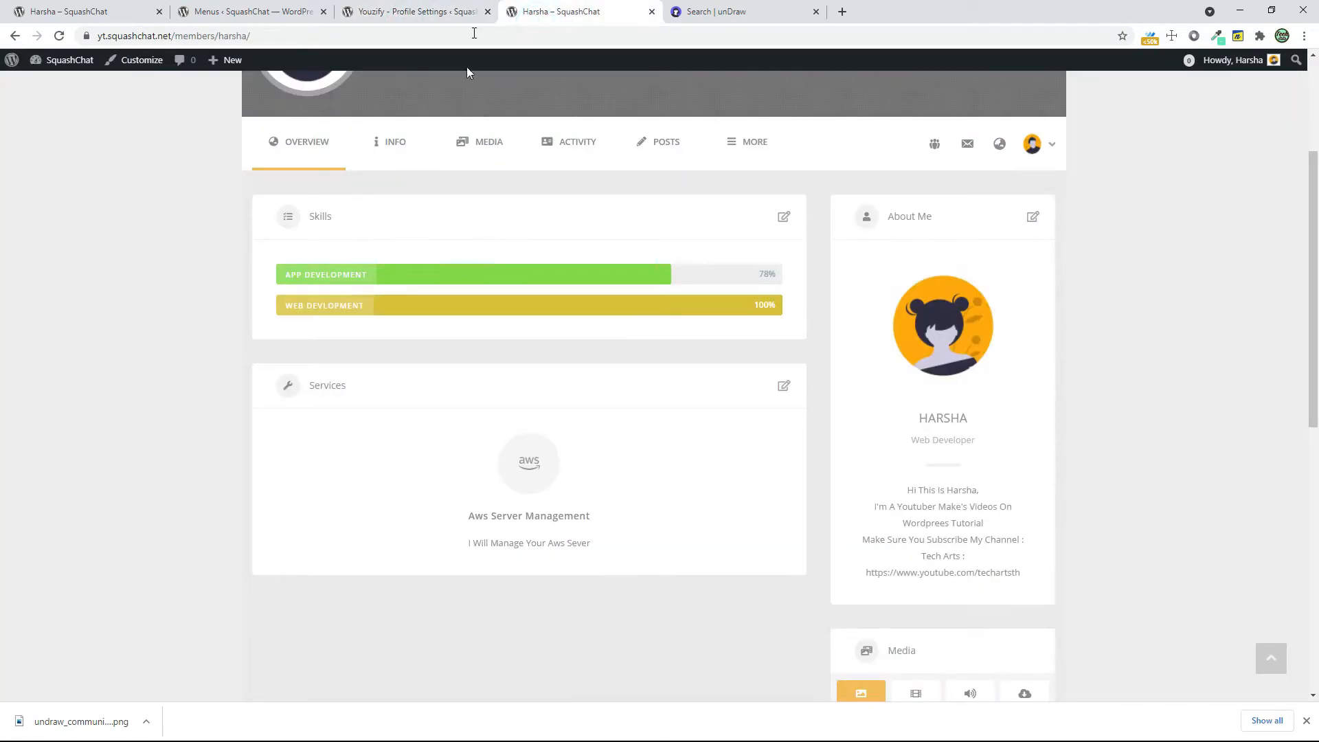
left_click(474, 12)
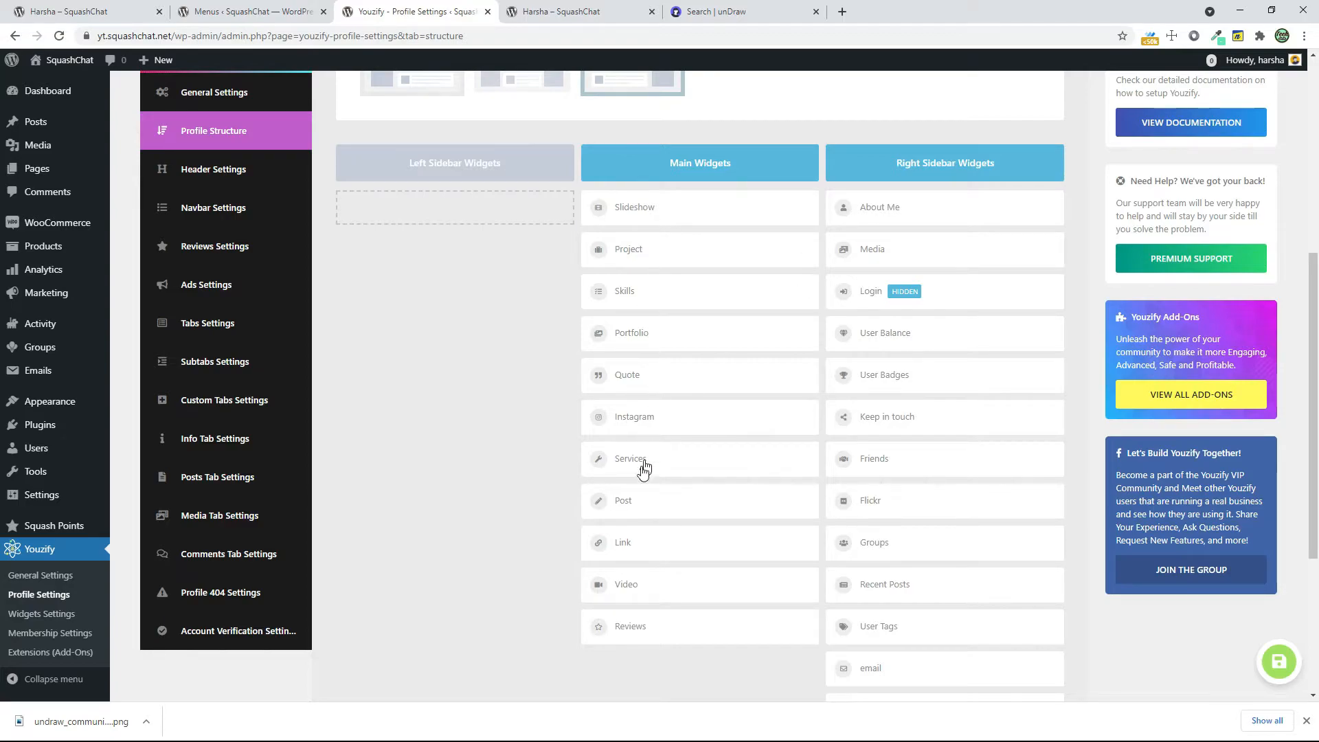
left_click_drag(637, 586, 638, 207)
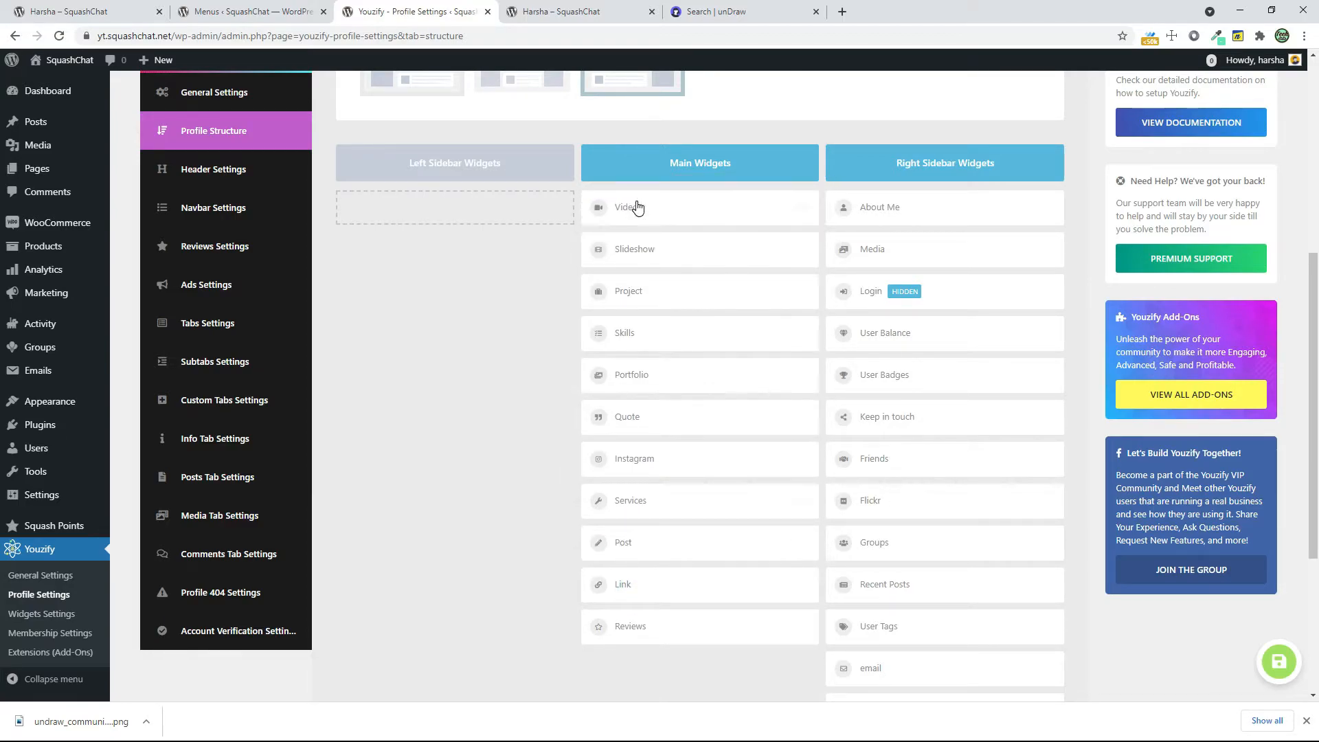
left_click_drag(623, 330, 627, 246)
left_click(543, 11)
scroll(545, 297, "up", 3)
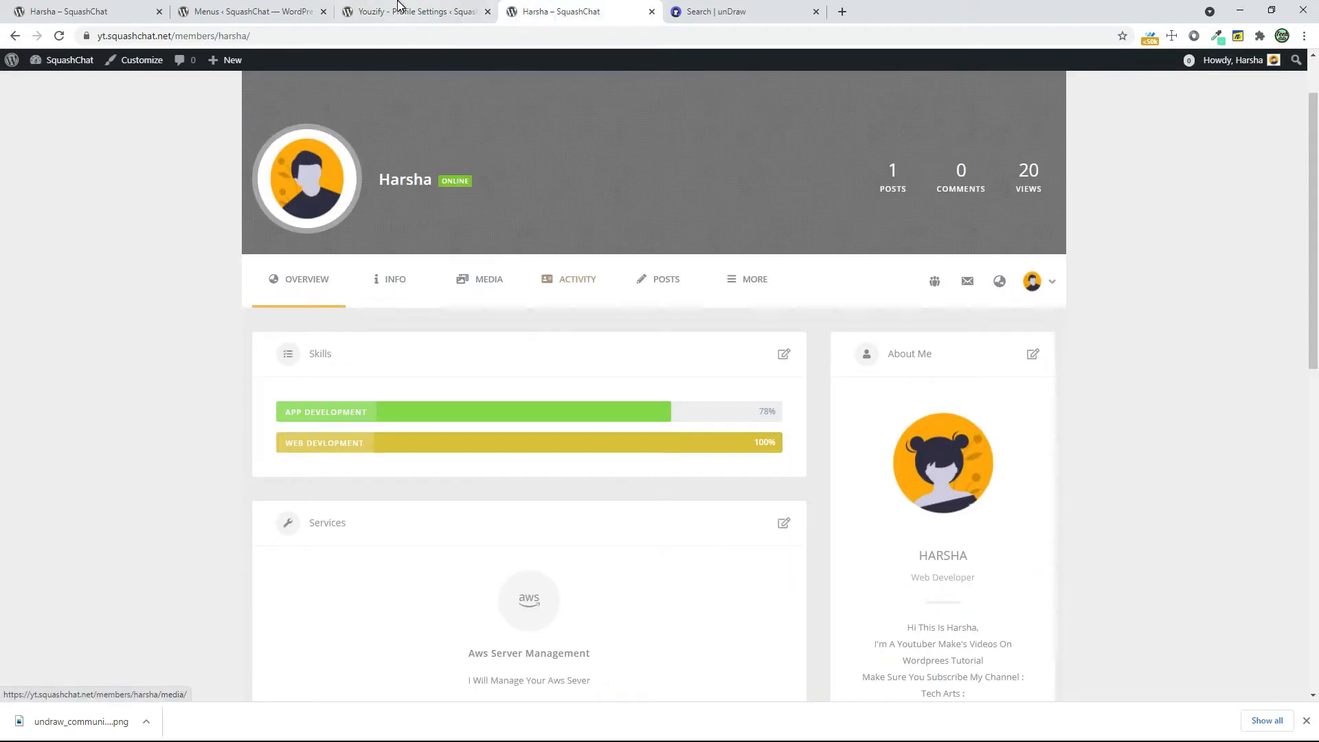
left_click(398, 8)
scroll(550, 628, "down", 4)
left_click(379, 627)
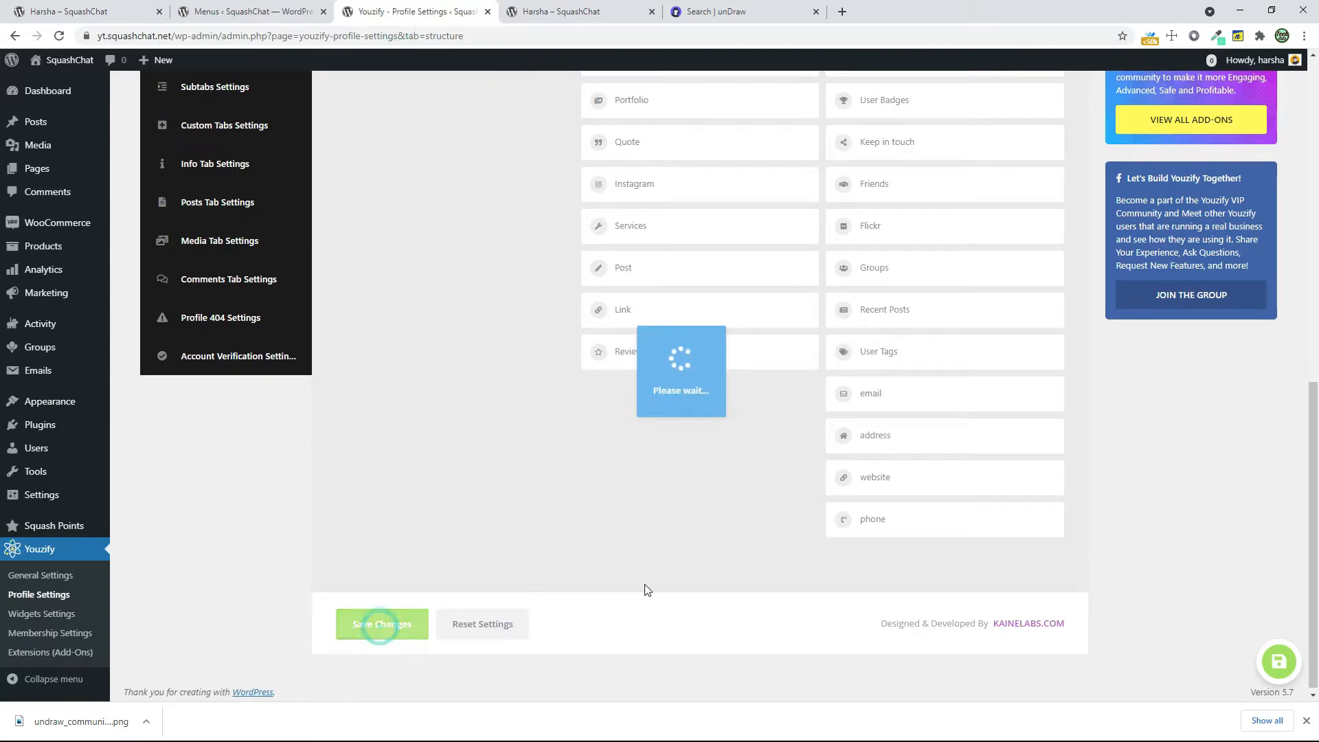
Publish a photo post with Photosynthesis_2880_Lede.jpg on the member's profile activity page
left_click(539, 10)
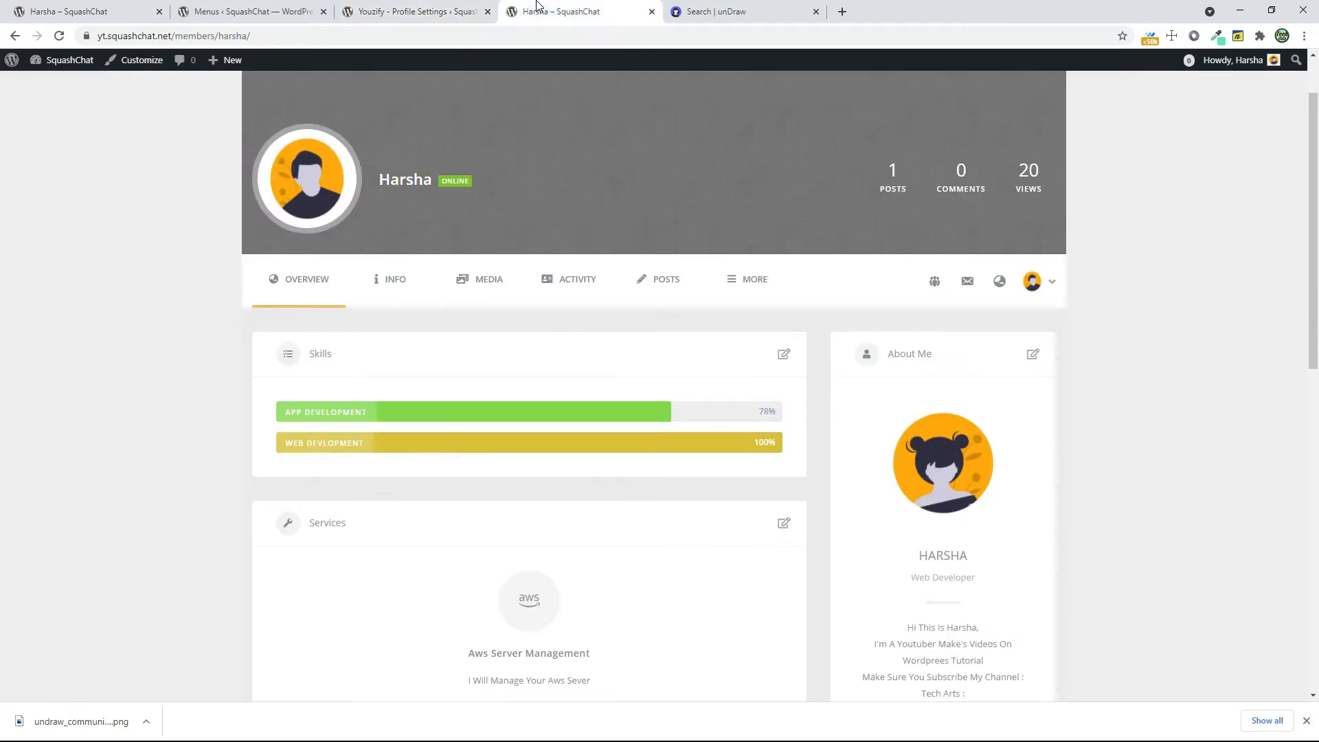
left_click(561, 288)
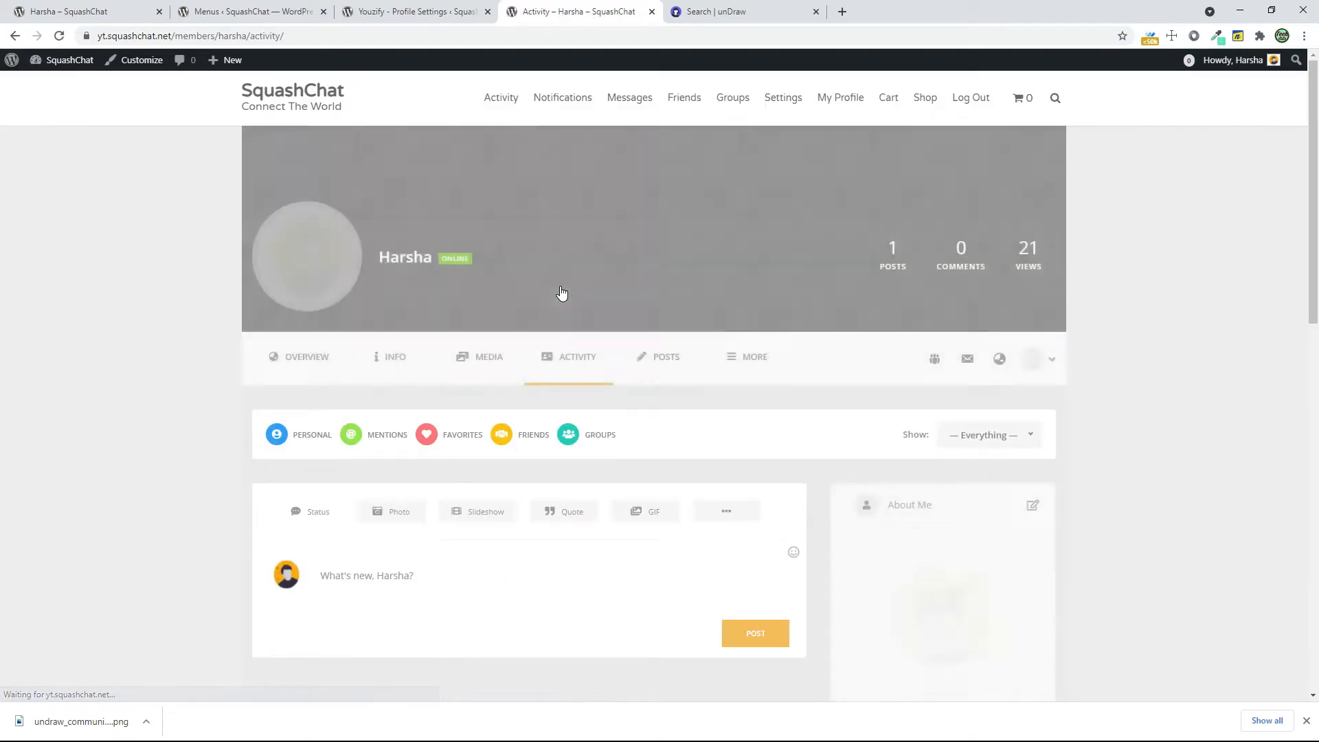
scroll(561, 293, "down", 3)
left_click(398, 305)
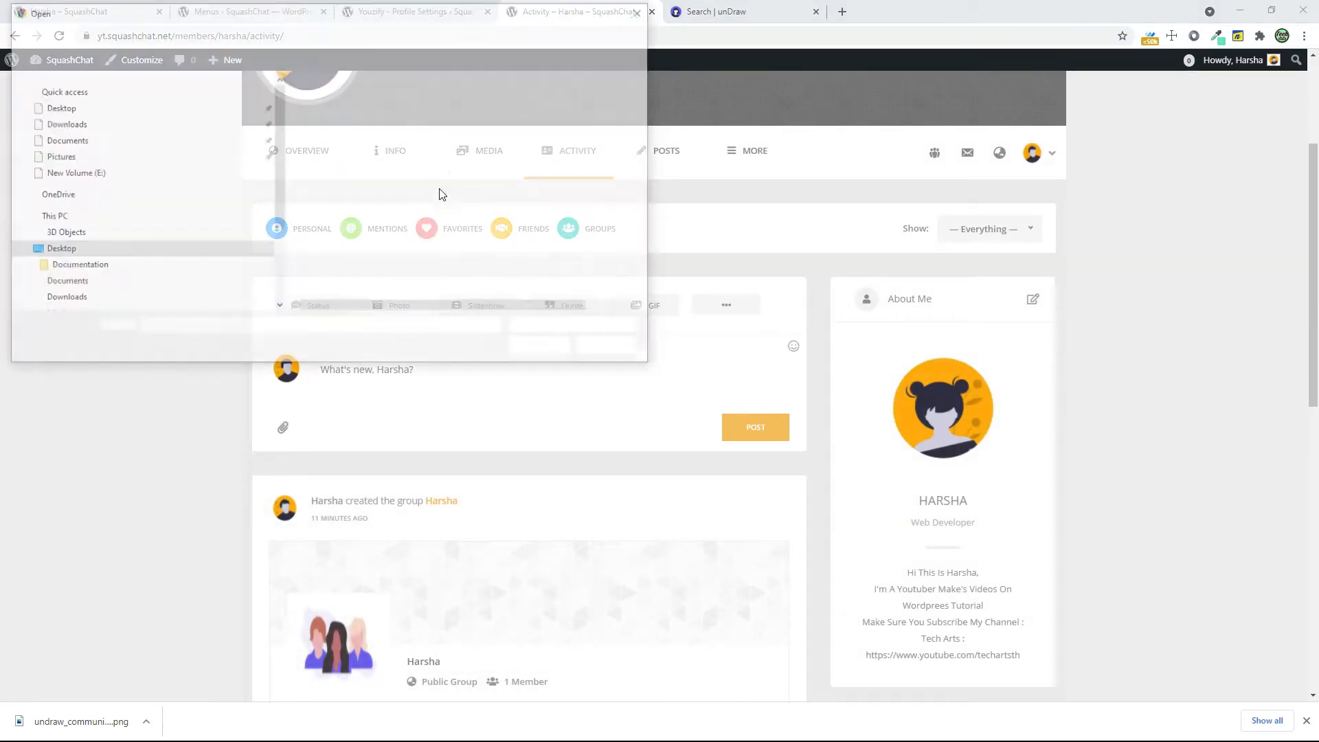
left_click(398, 157)
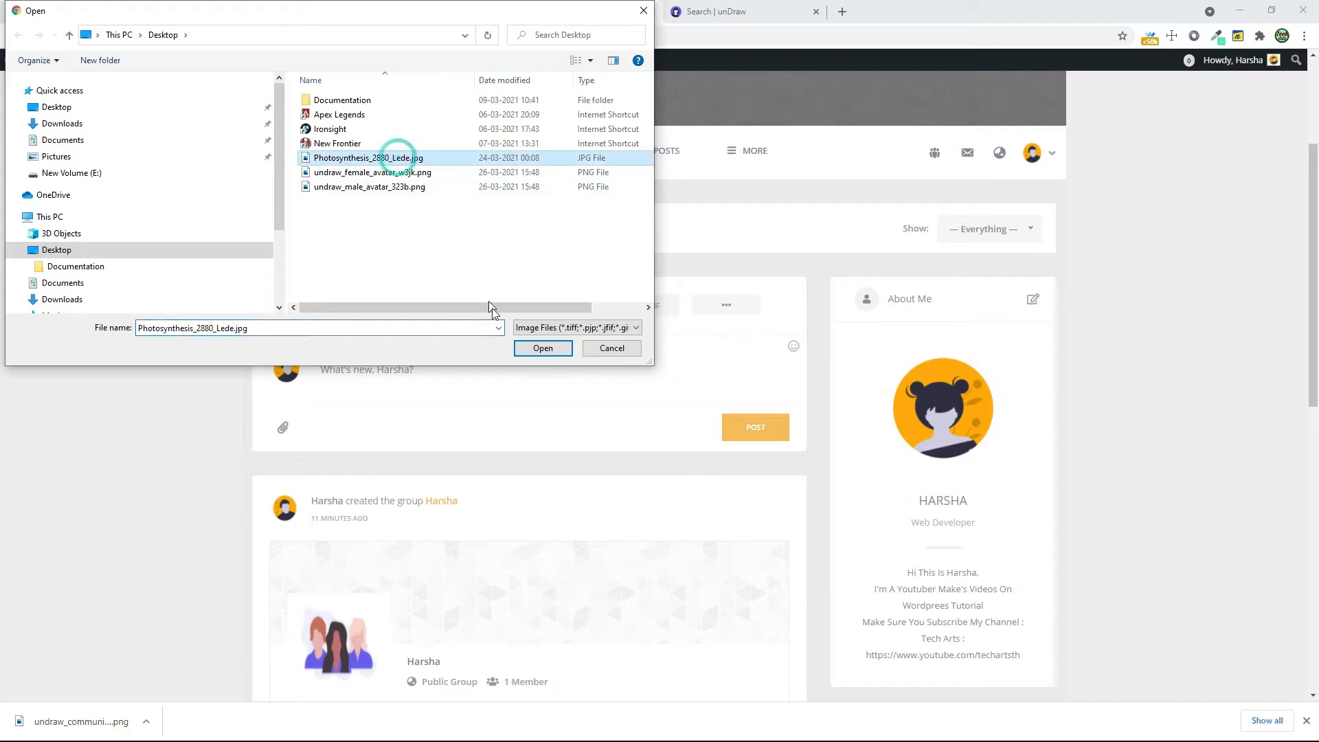
left_click(524, 347)
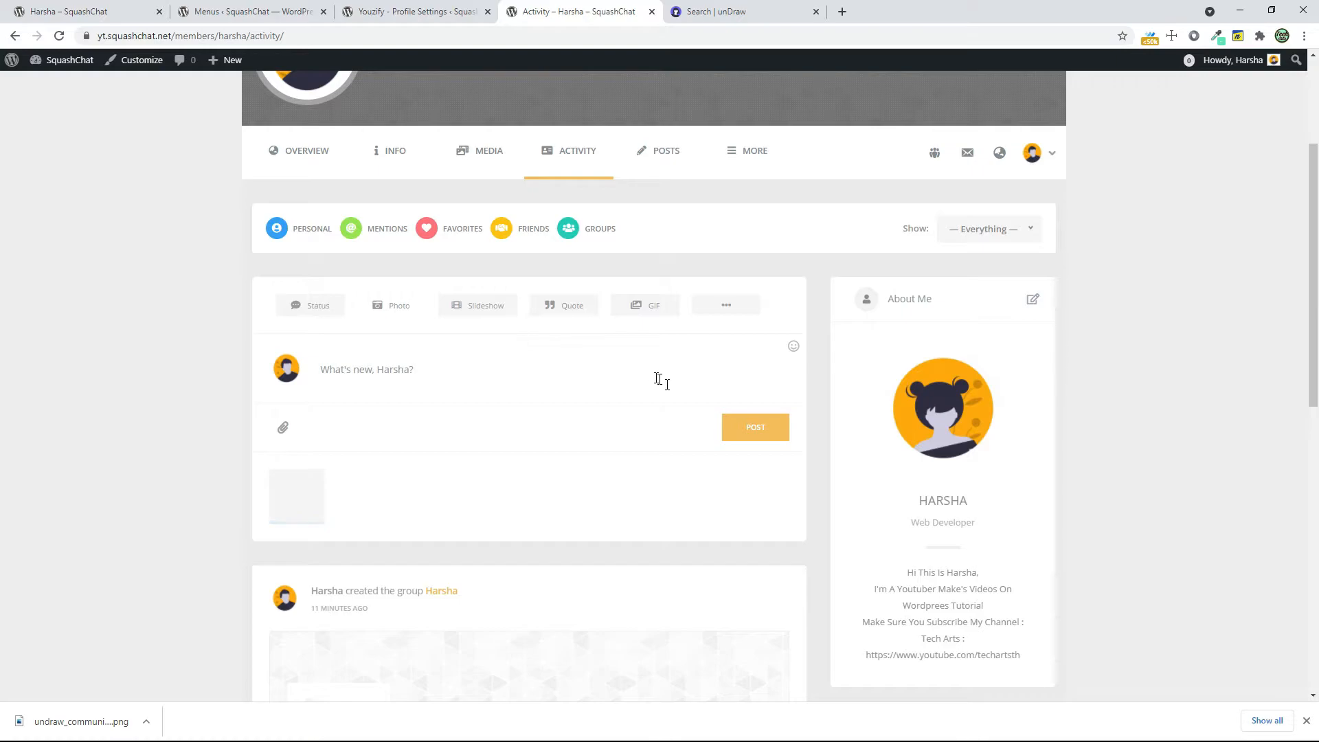
left_click(734, 434)
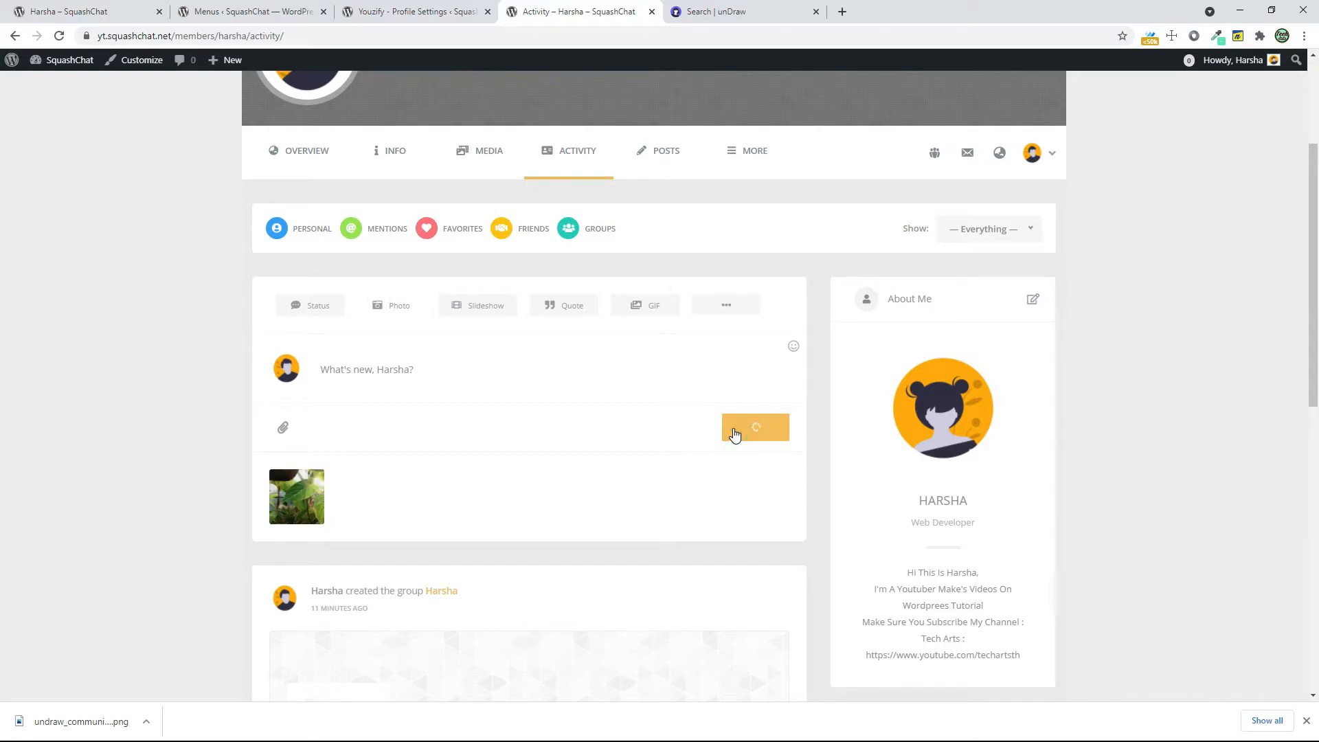
Check how the newly published photo post appears in the member's activity feed
scroll(730, 435, "down", 7)
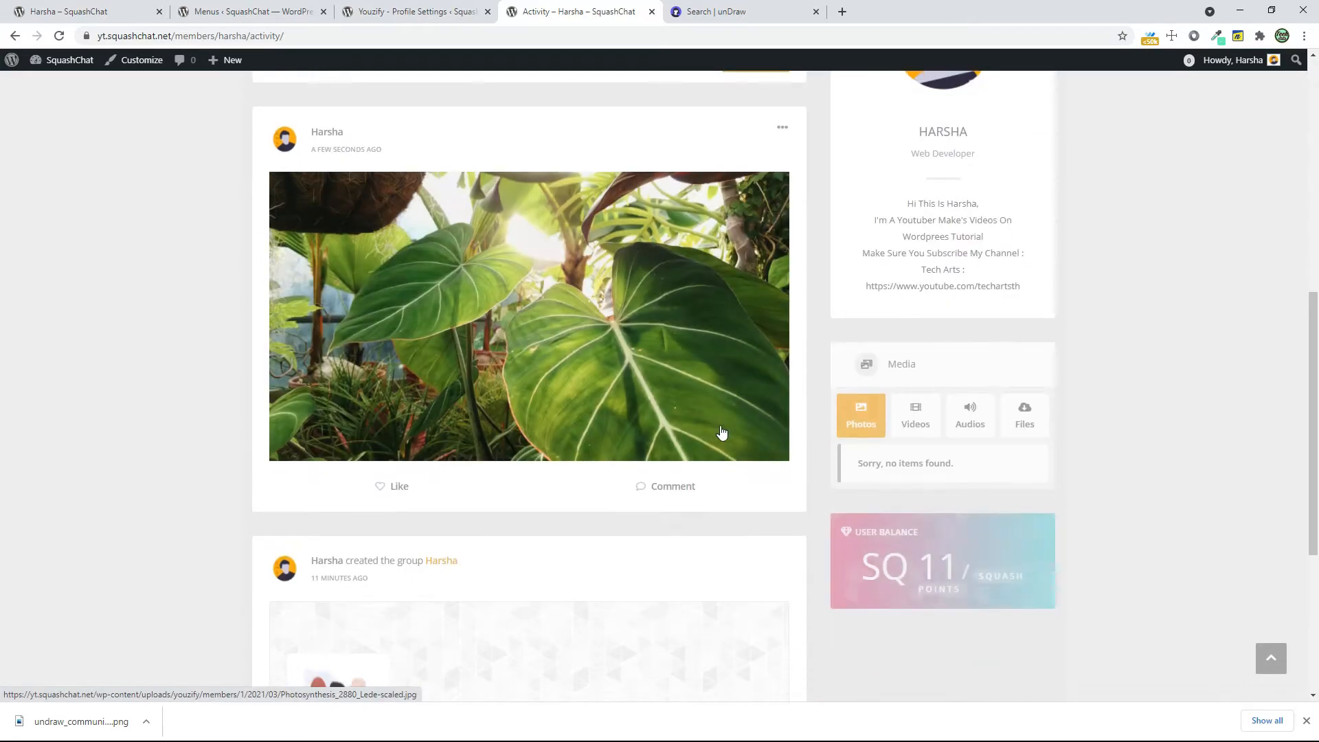
scroll(720, 431, "up", 8)
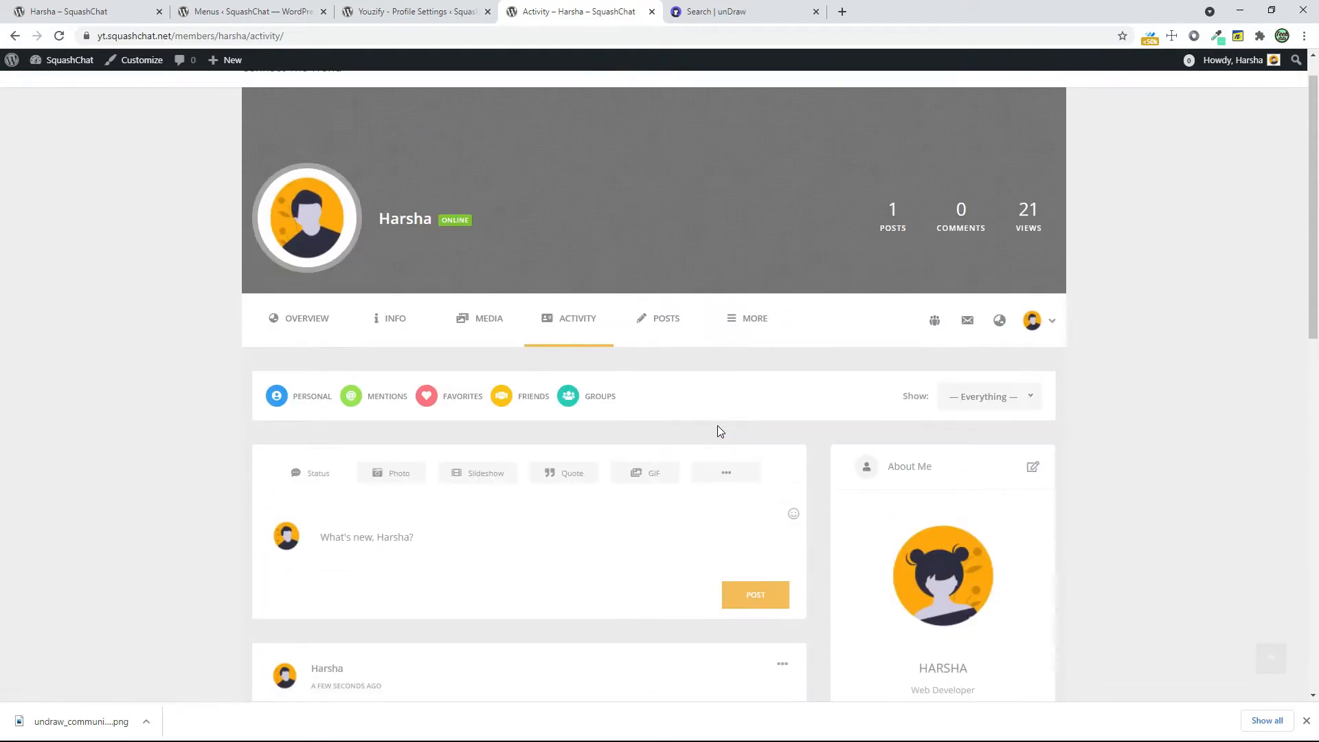
scroll(718, 431, "down", 9)
scroll(715, 427, "up", 7)
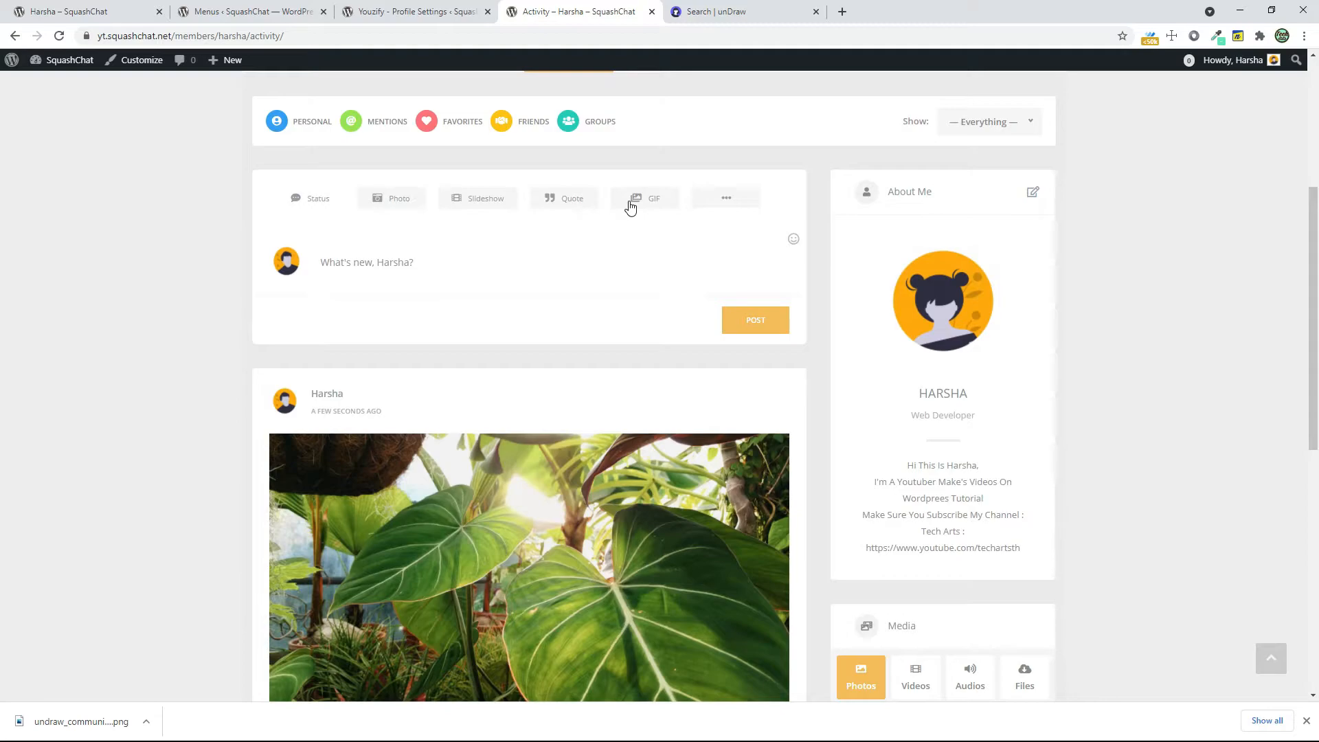
Publish a slideshow post with the leaf photo and the two avatar images, and view it in the activity feed
left_click(491, 214)
left_click_drag(393, 214, 403, 164)
left_click(539, 349)
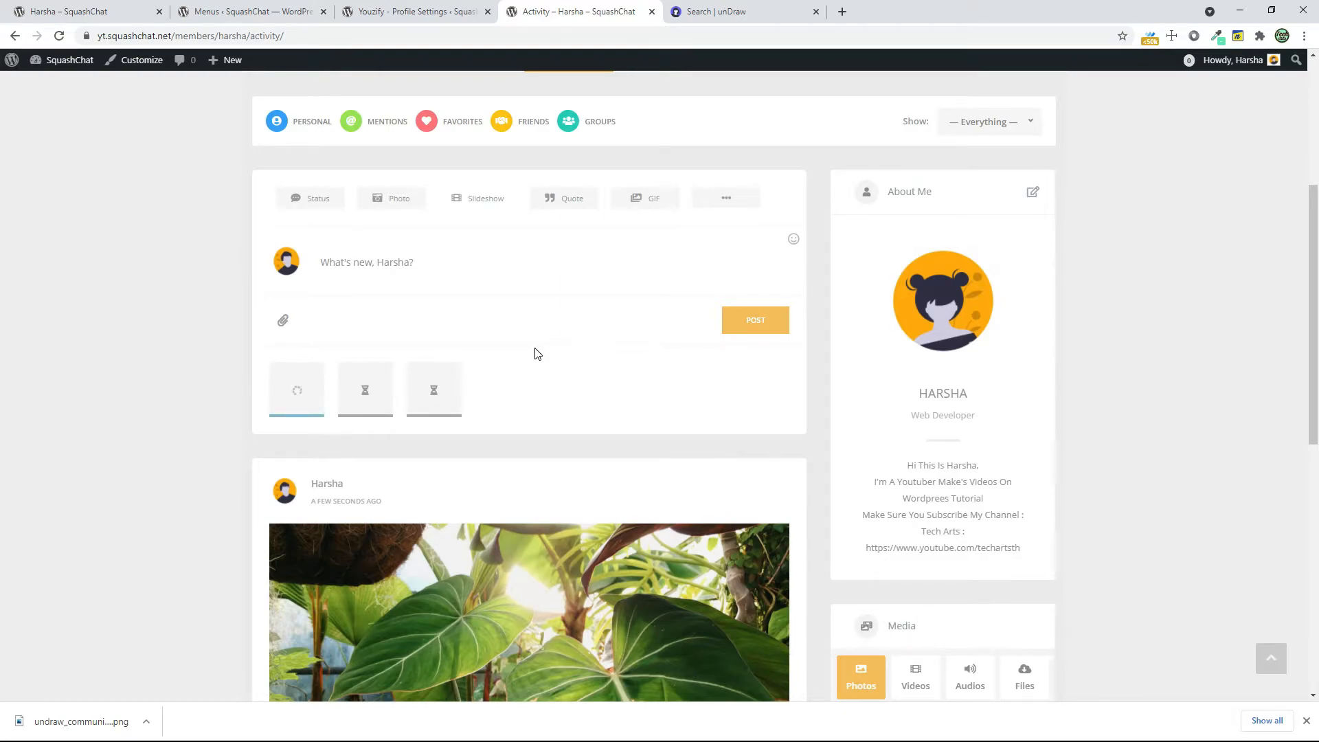
left_click(749, 324)
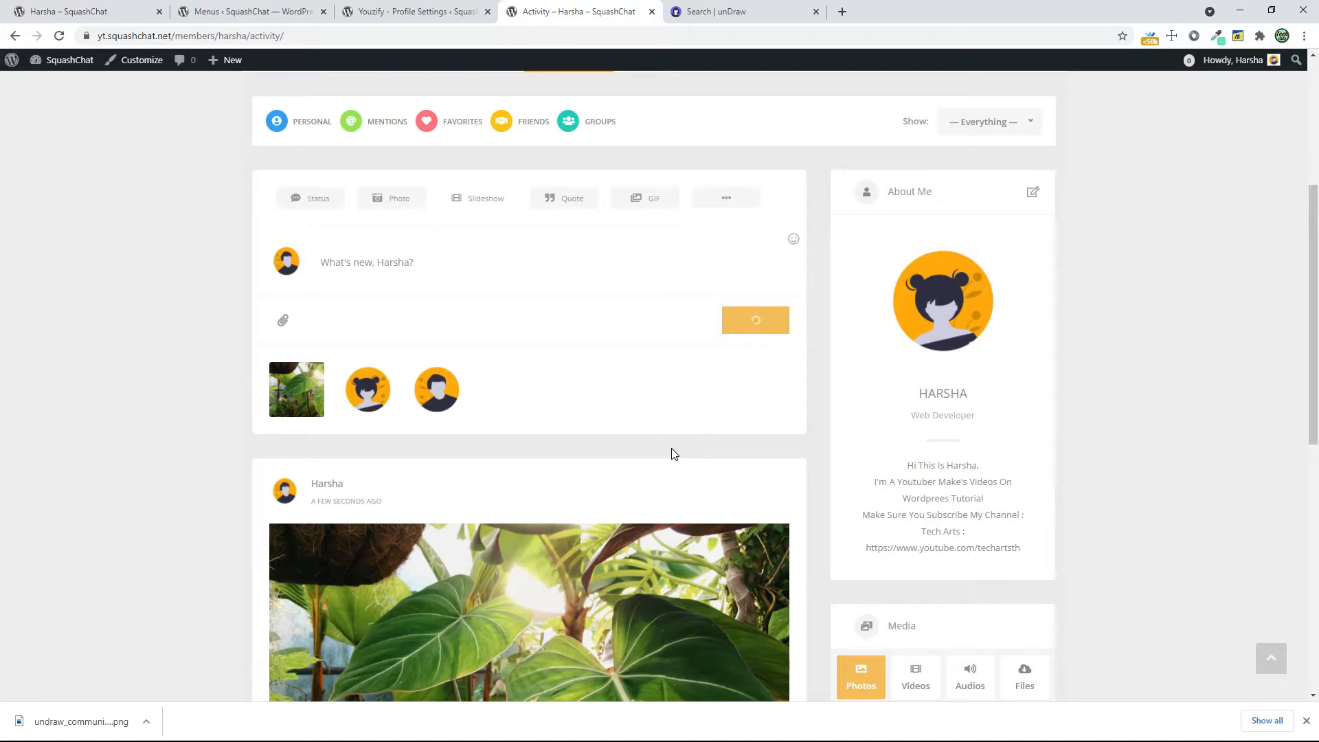
scroll(680, 412, "down", 4)
left_click(778, 266)
scroll(563, 426, "up", 7)
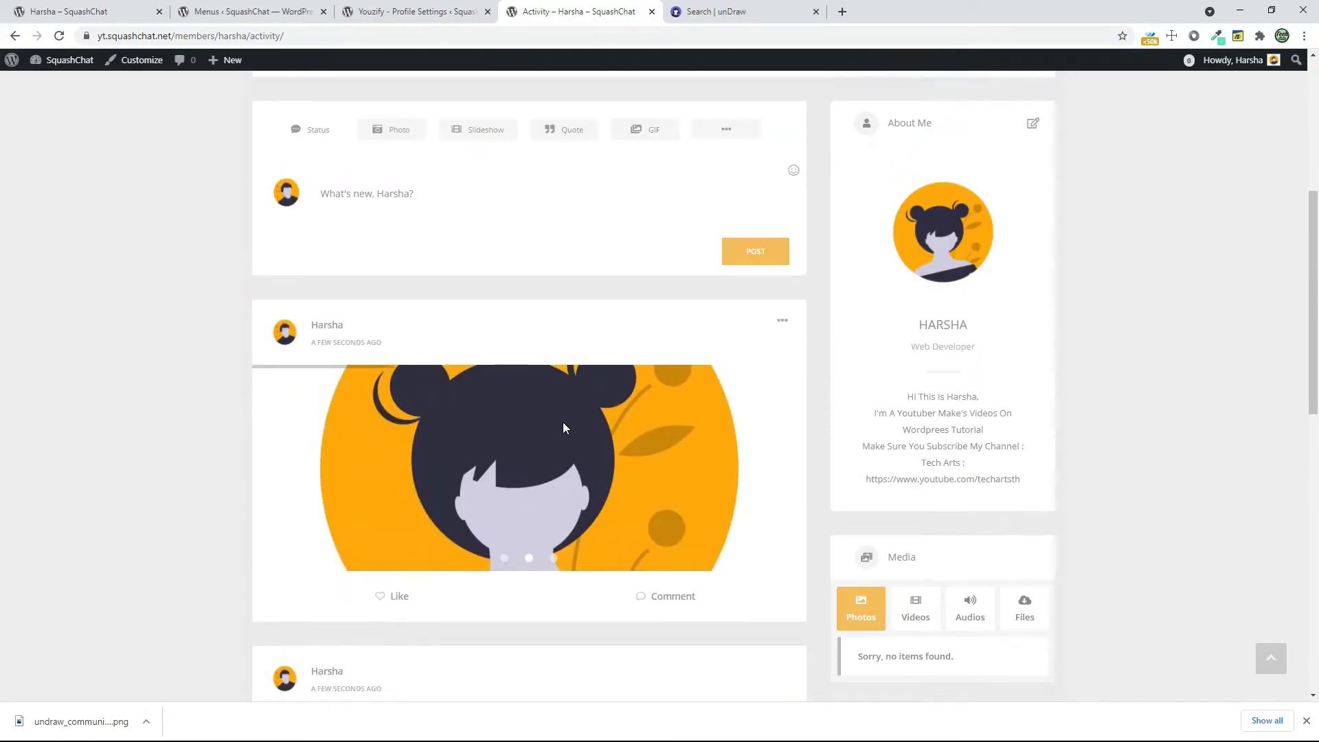
Show the additional activity post types and look at the Link and Audio post options without uploading a file
left_click(711, 409)
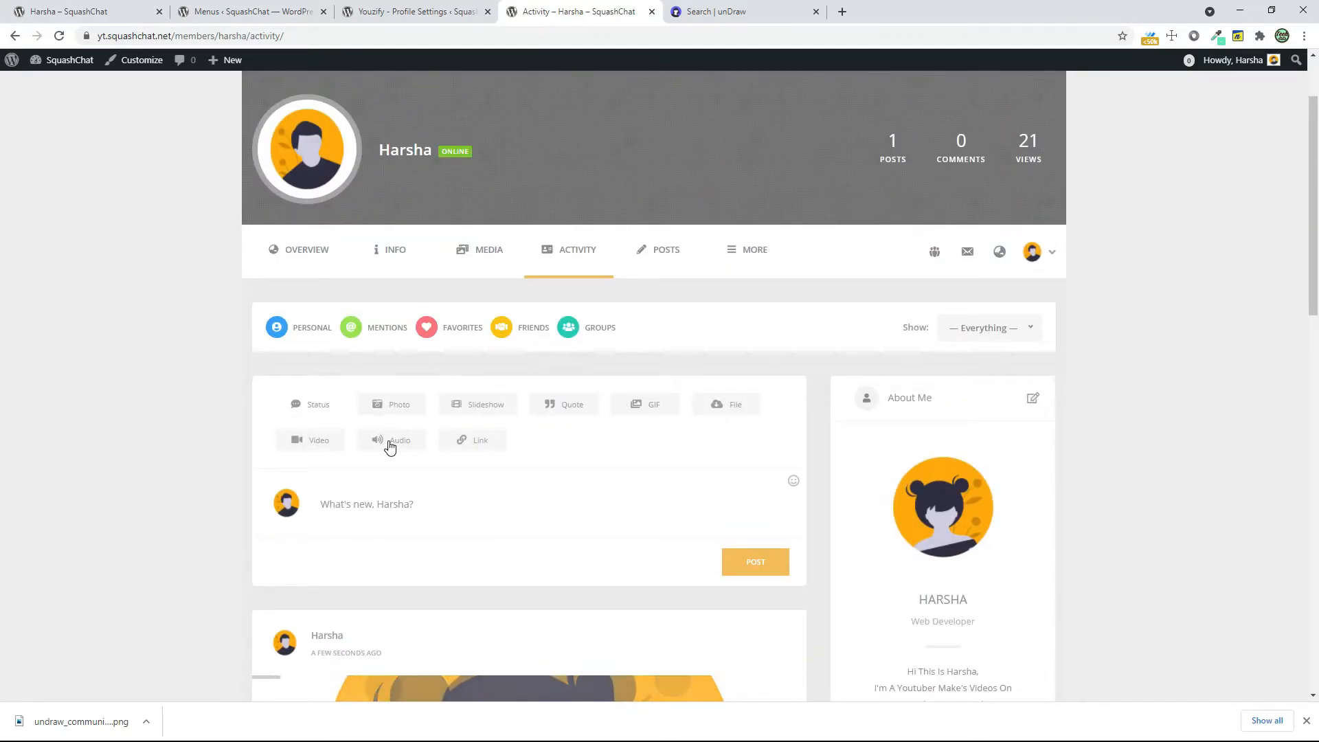
left_click(490, 446)
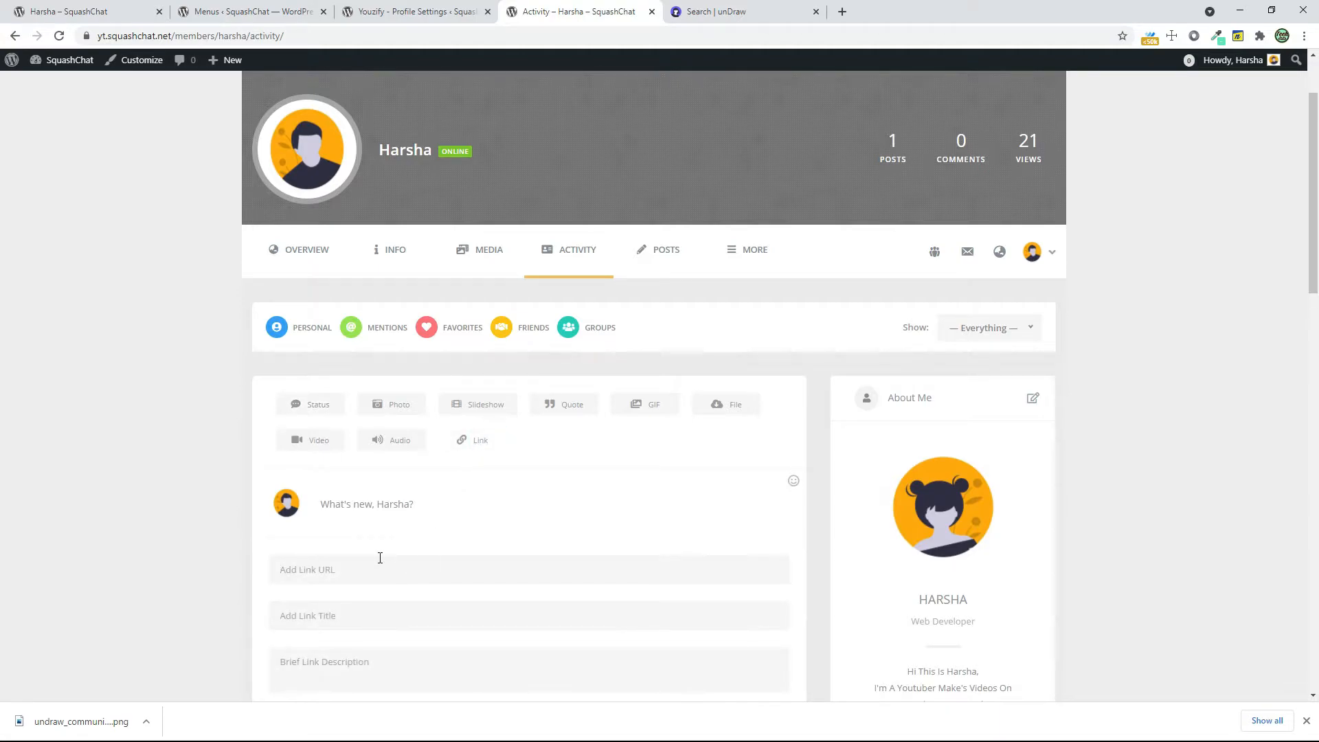
scroll(417, 605, "up", 2)
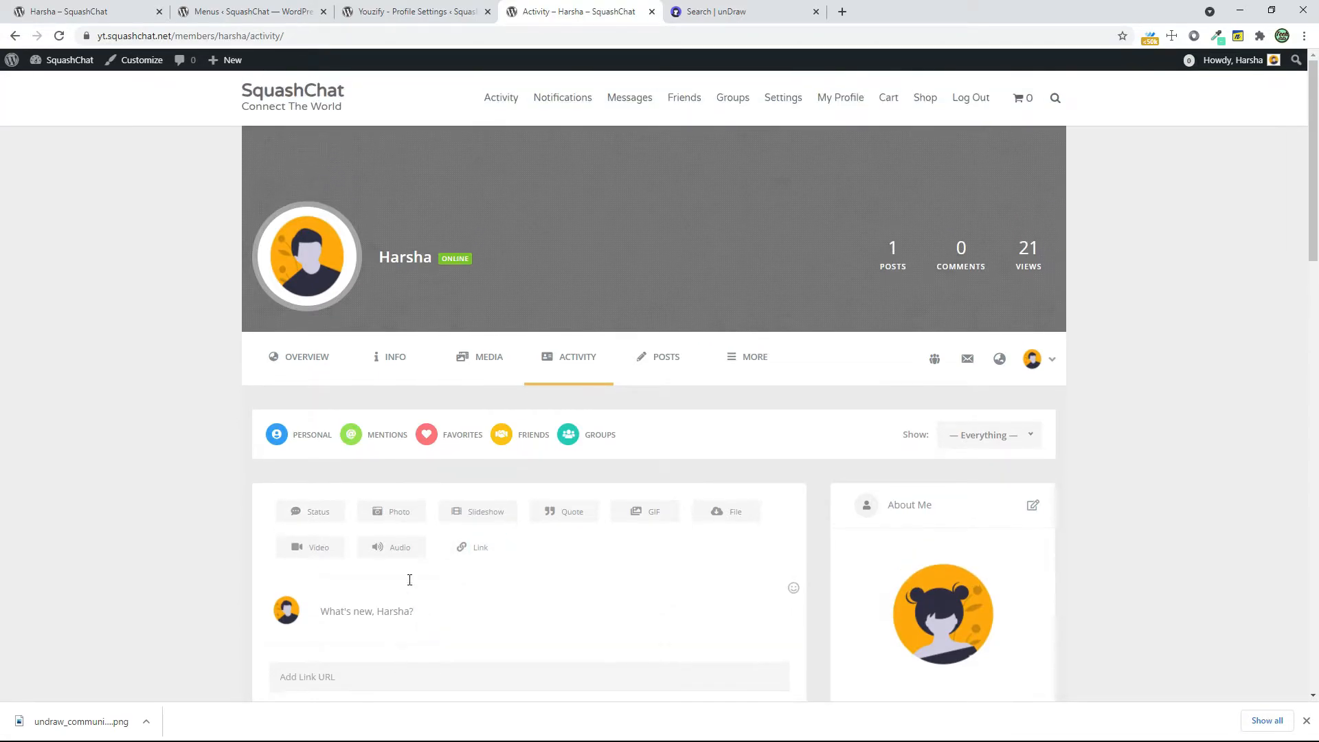
left_click(404, 548)
scroll(487, 603, "down", 1)
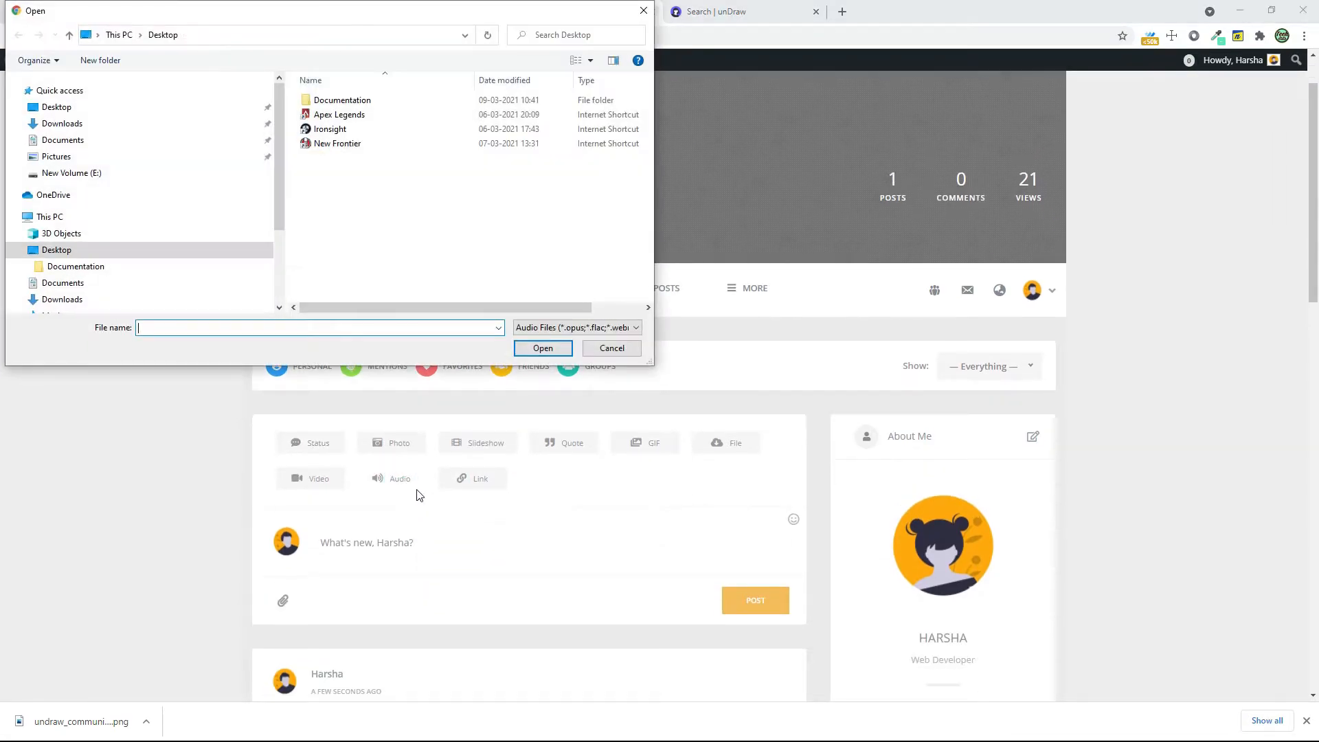
left_click(616, 351)
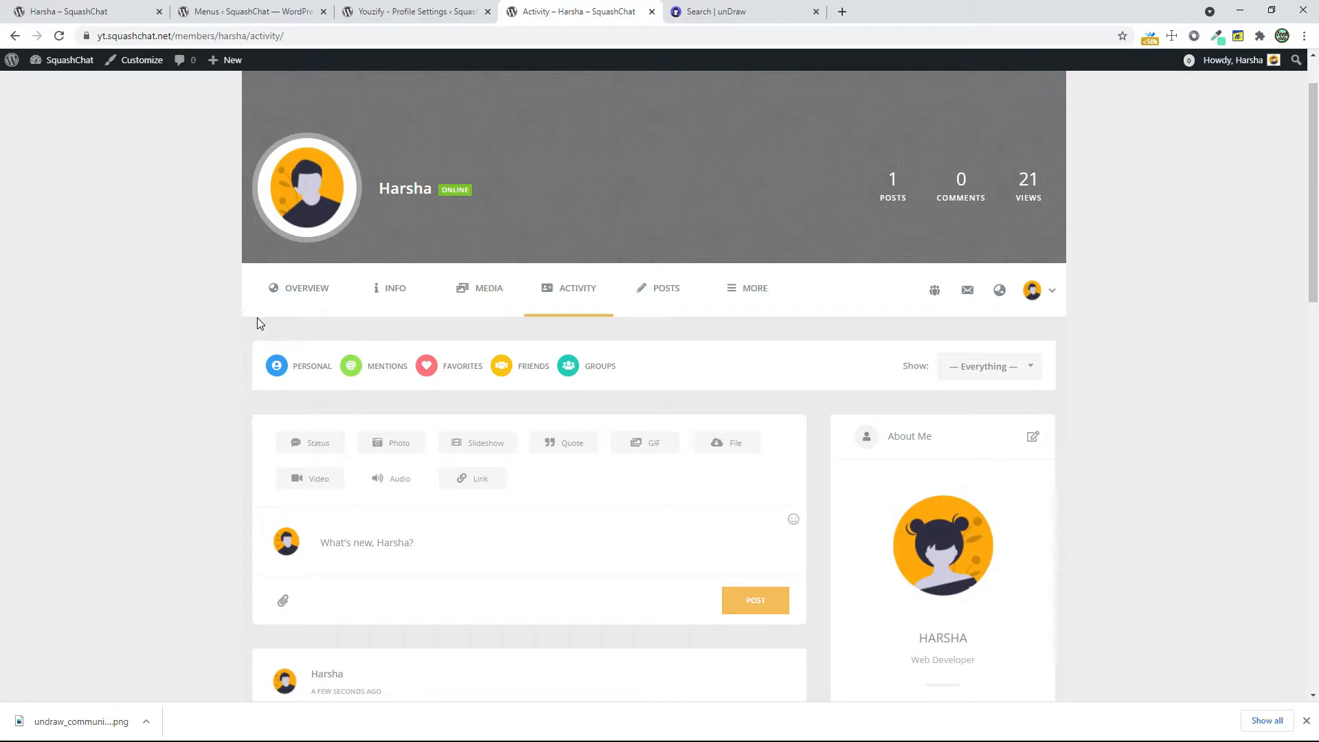
In the Youzify profile Tabs Settings, set the Default Tab to Activity and save the changes
left_click(772, 297)
left_click(401, 16)
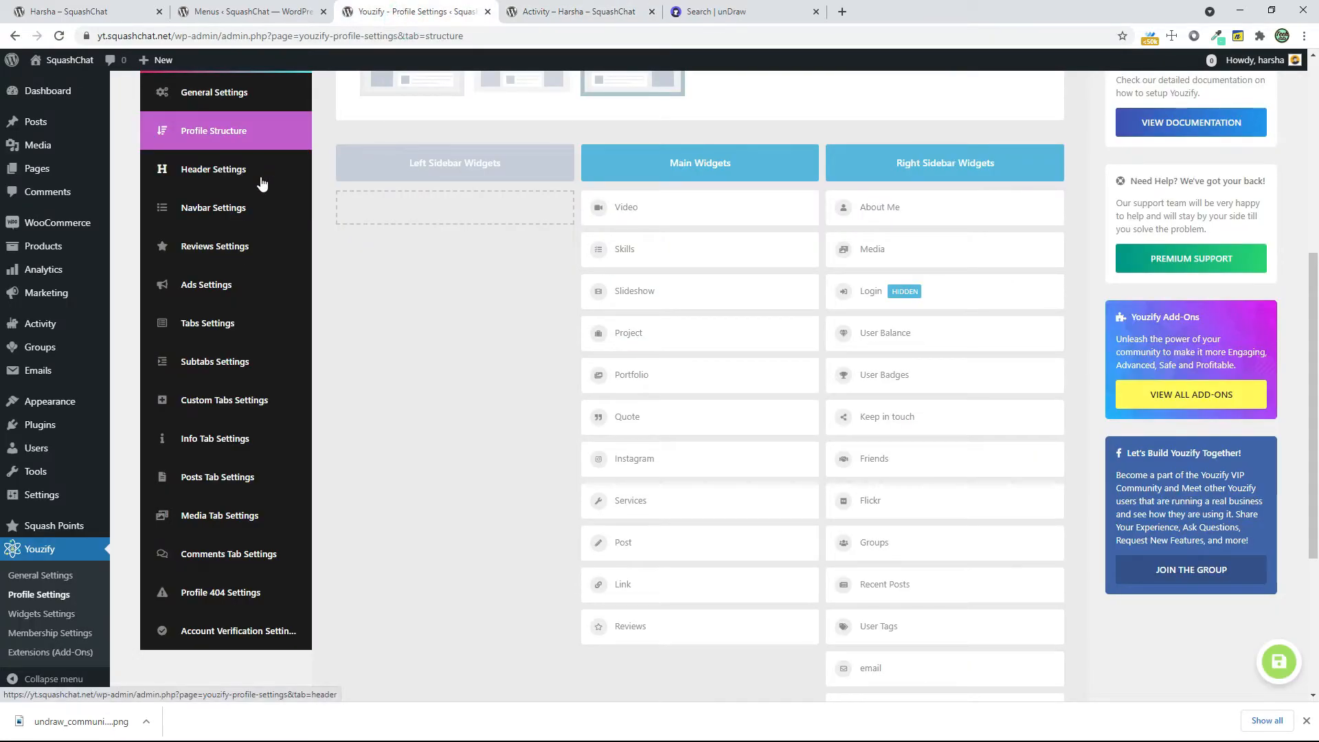
scroll(261, 183, "up", 6)
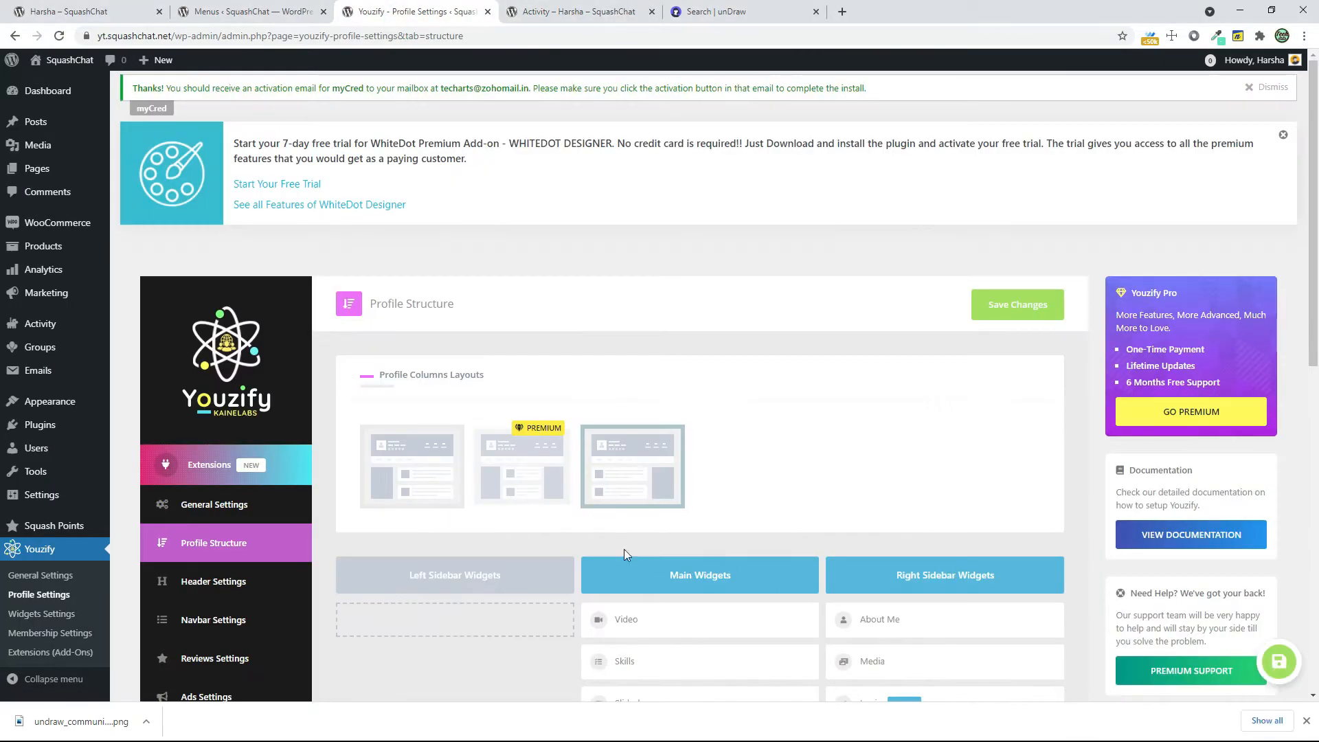
scroll(324, 453, "down", 4)
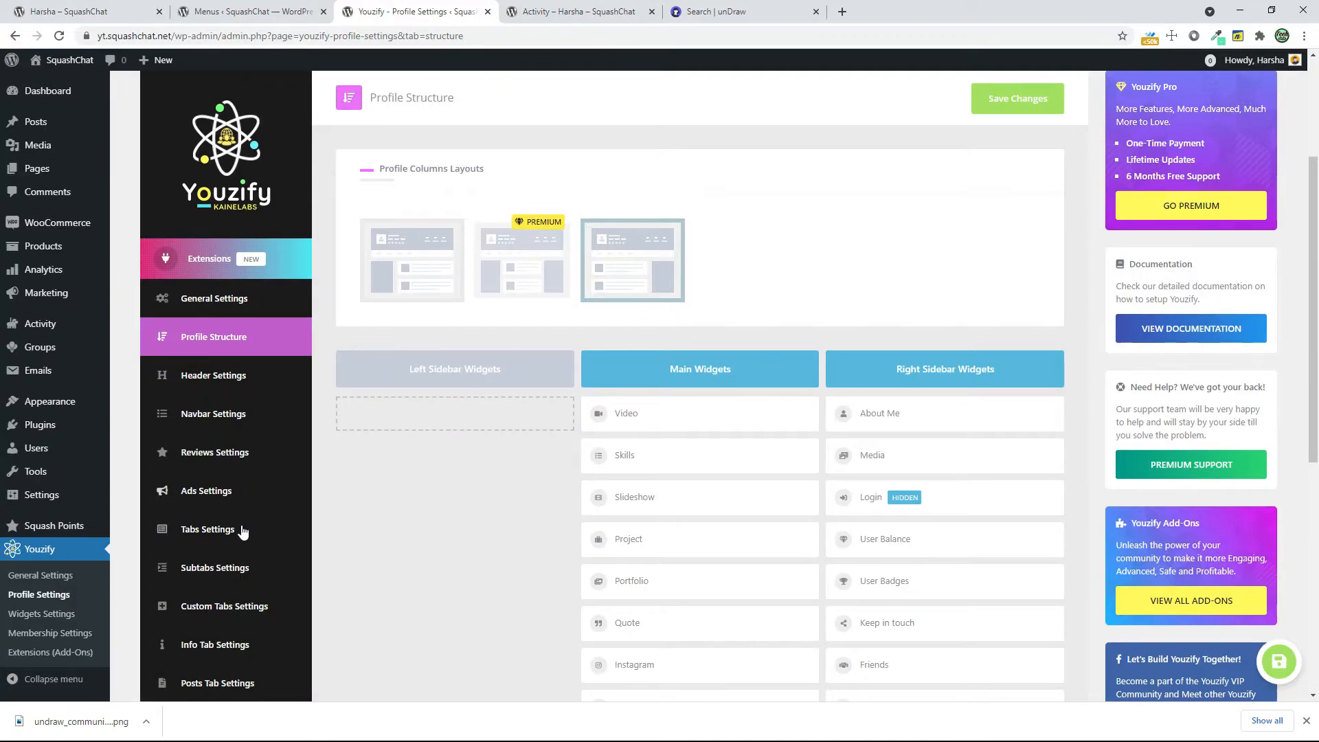
scroll(271, 560, "down", 1)
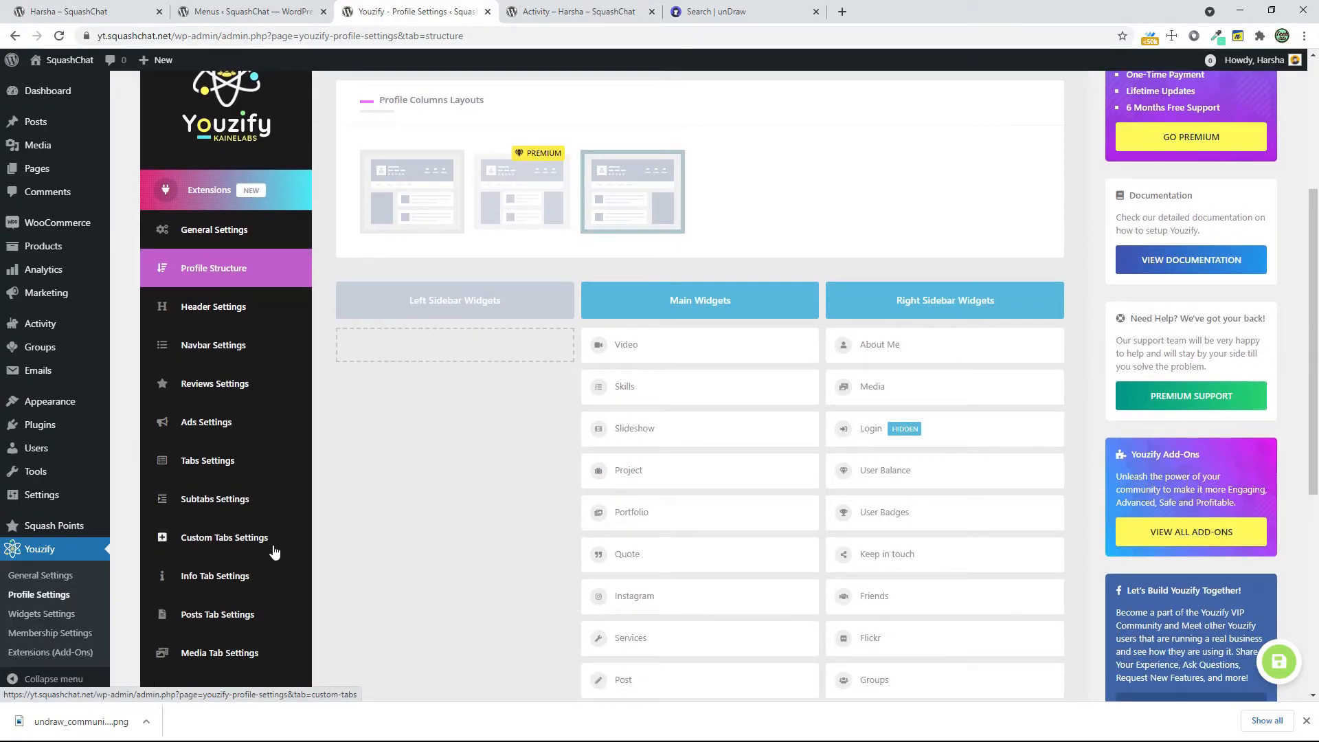
left_click(242, 461)
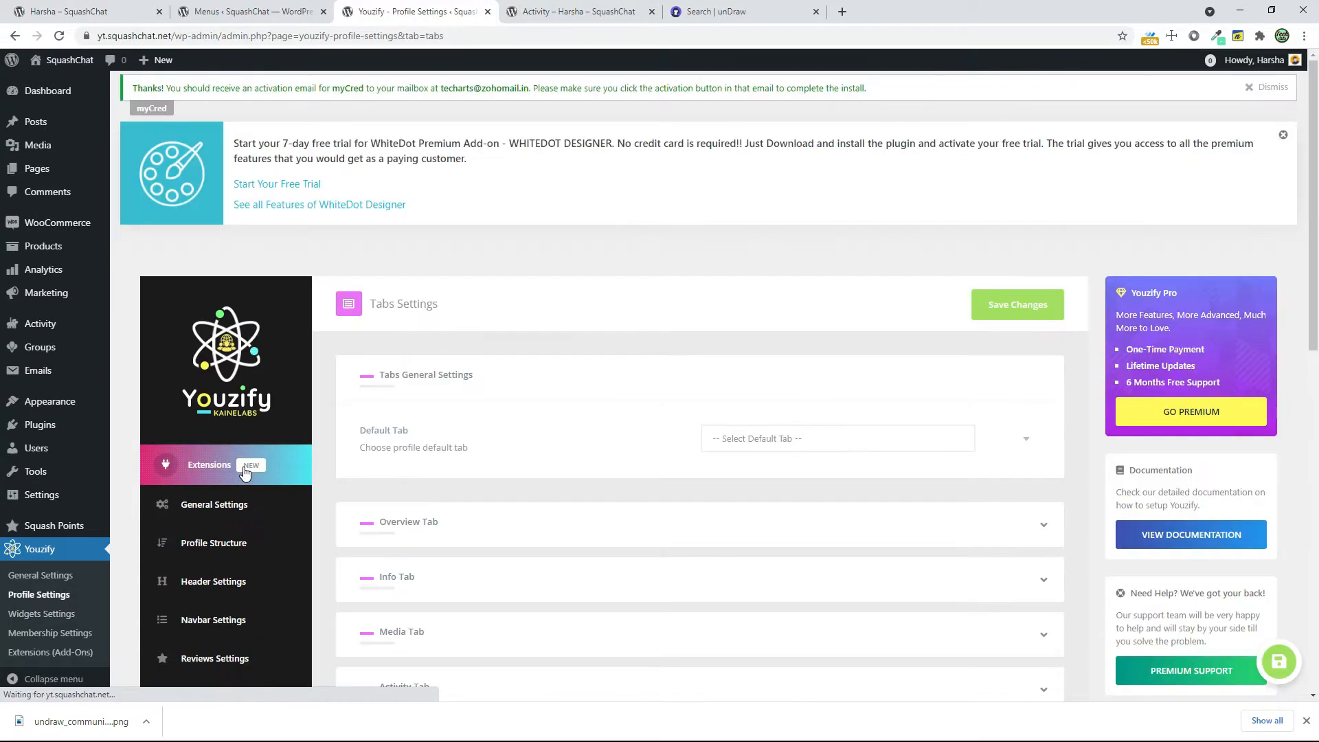
left_click(838, 436)
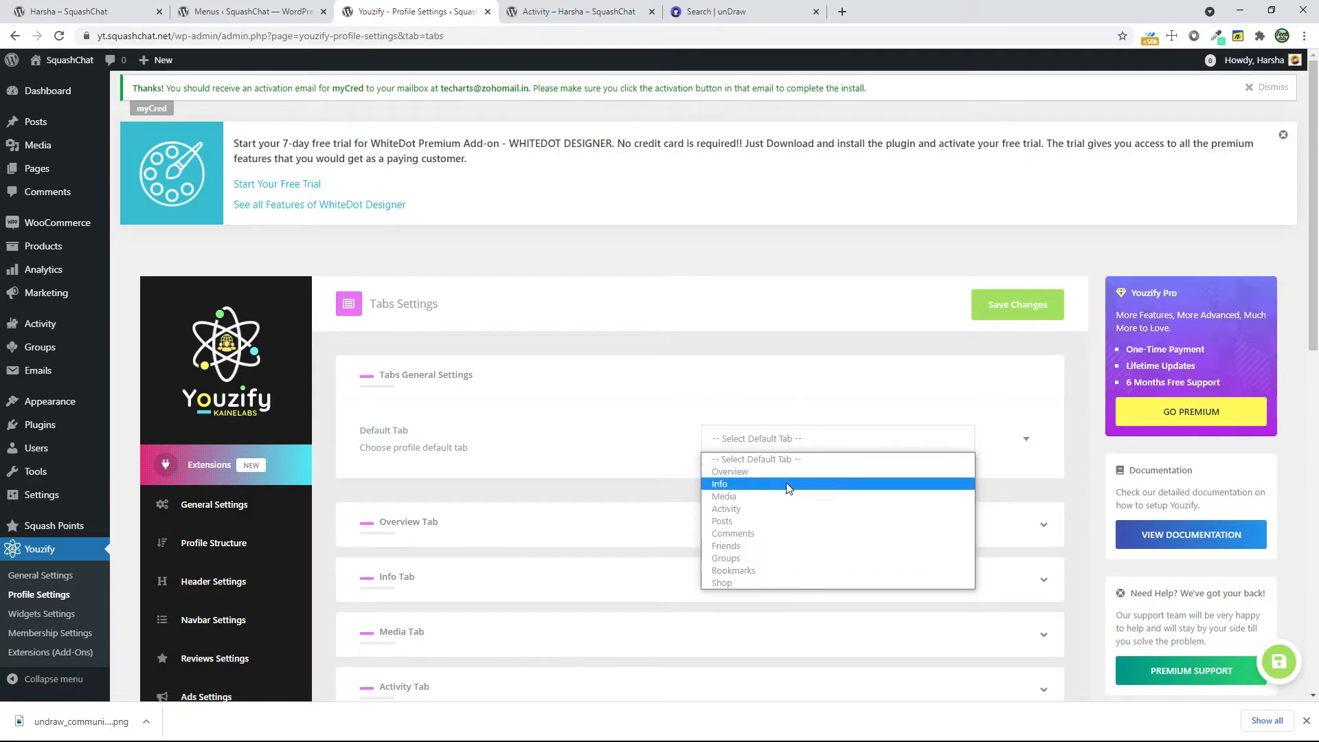
left_click(768, 507)
scroll(767, 507, "down", 20)
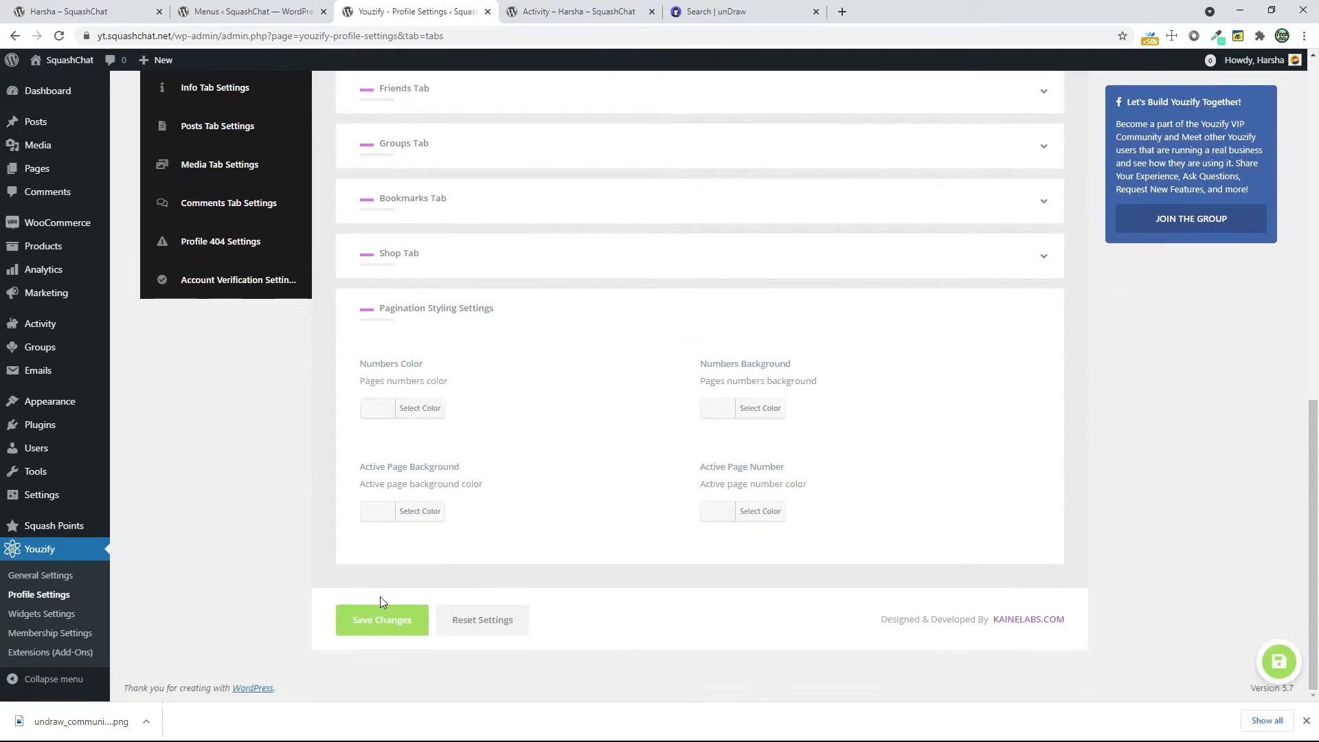
left_click(382, 611)
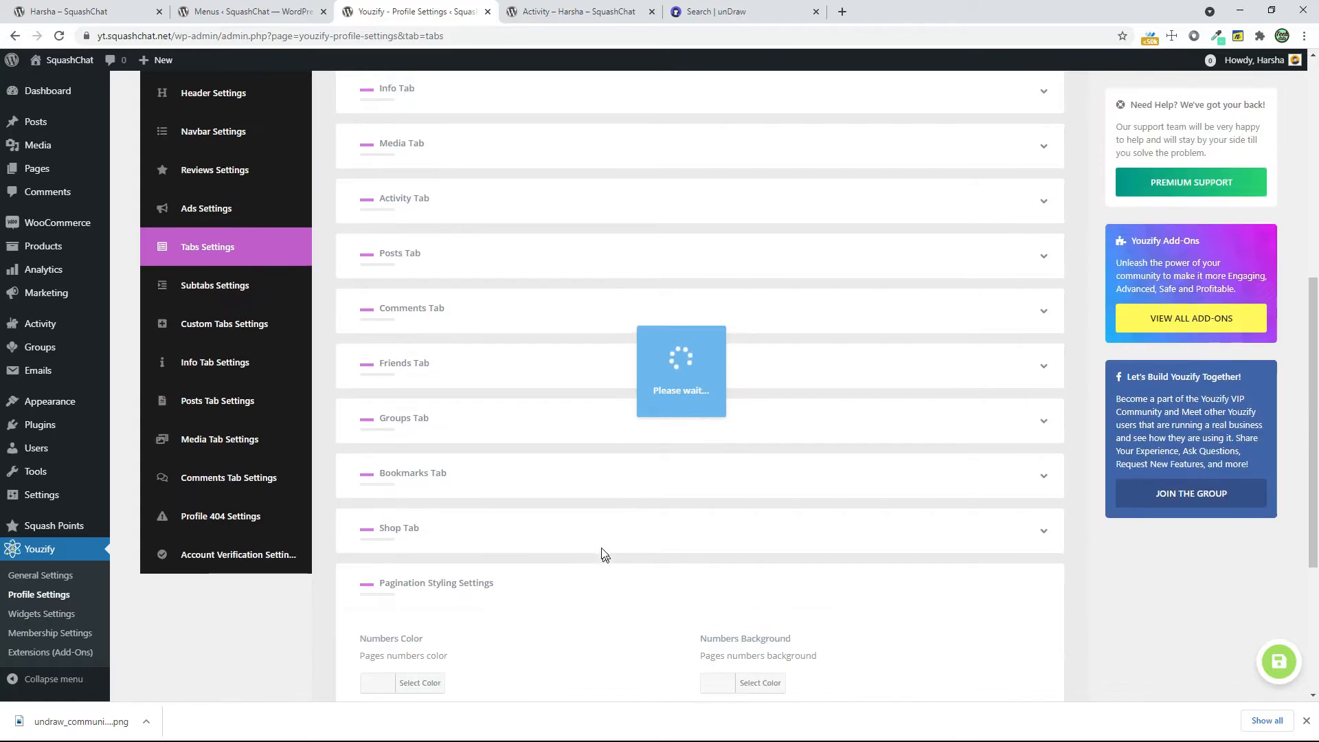
Check the profile's current tab sequence, and set the Overview tab order to 3 in the Youzify Tabs Settings
key("ctrl+Tab")
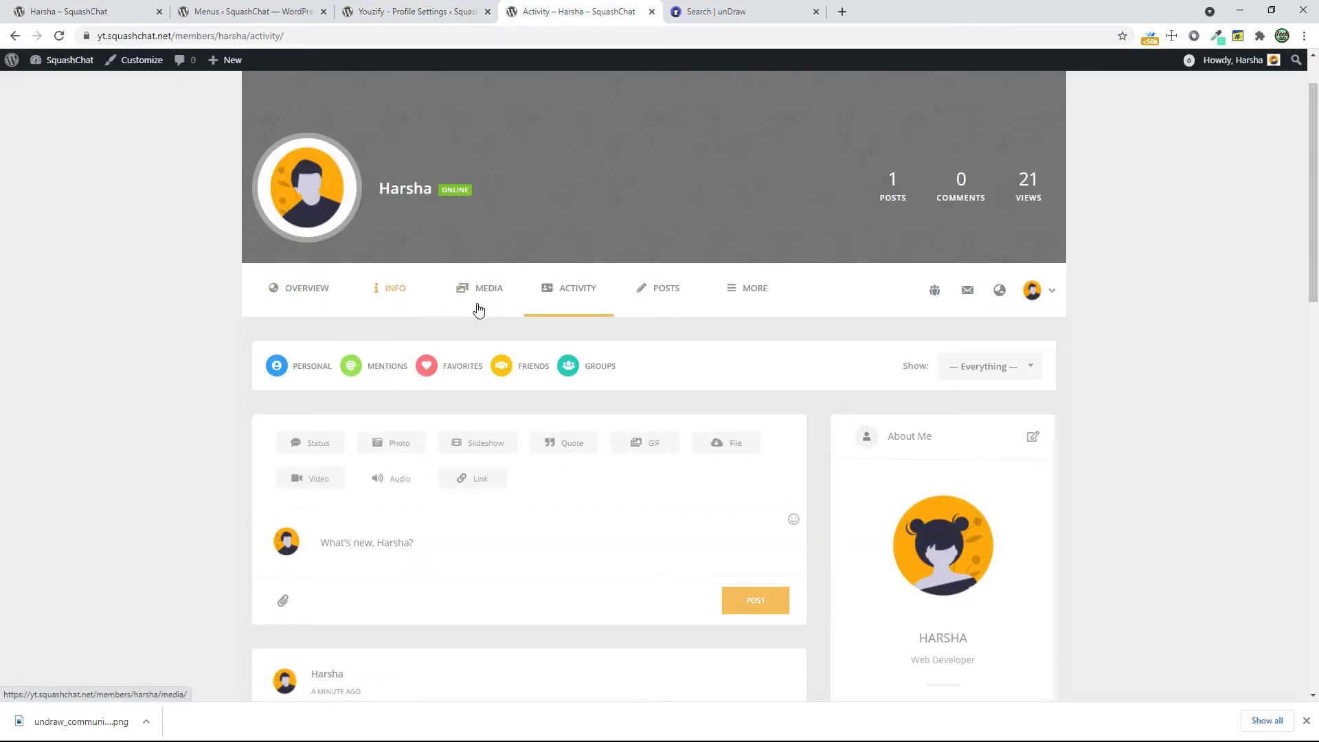
left_click(379, 15)
scroll(549, 292, "up", 2)
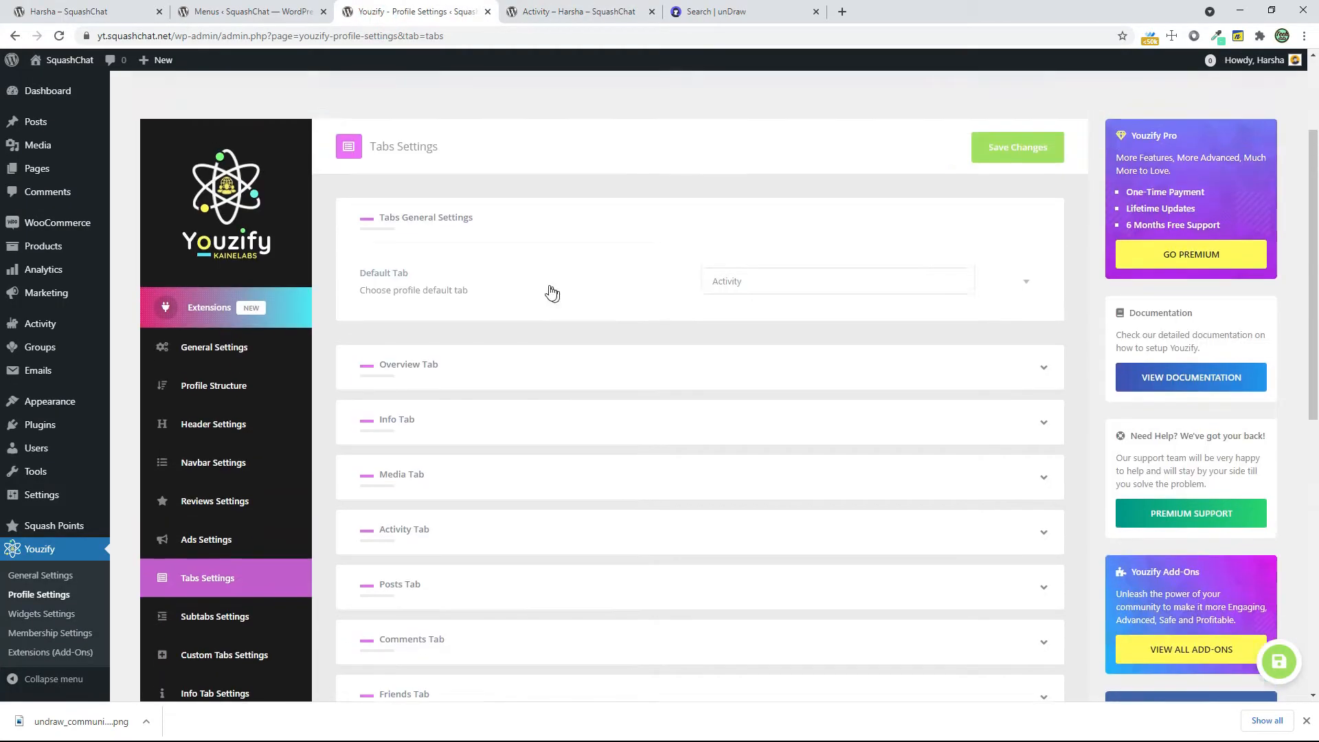
left_click(1045, 382)
left_click(1045, 383)
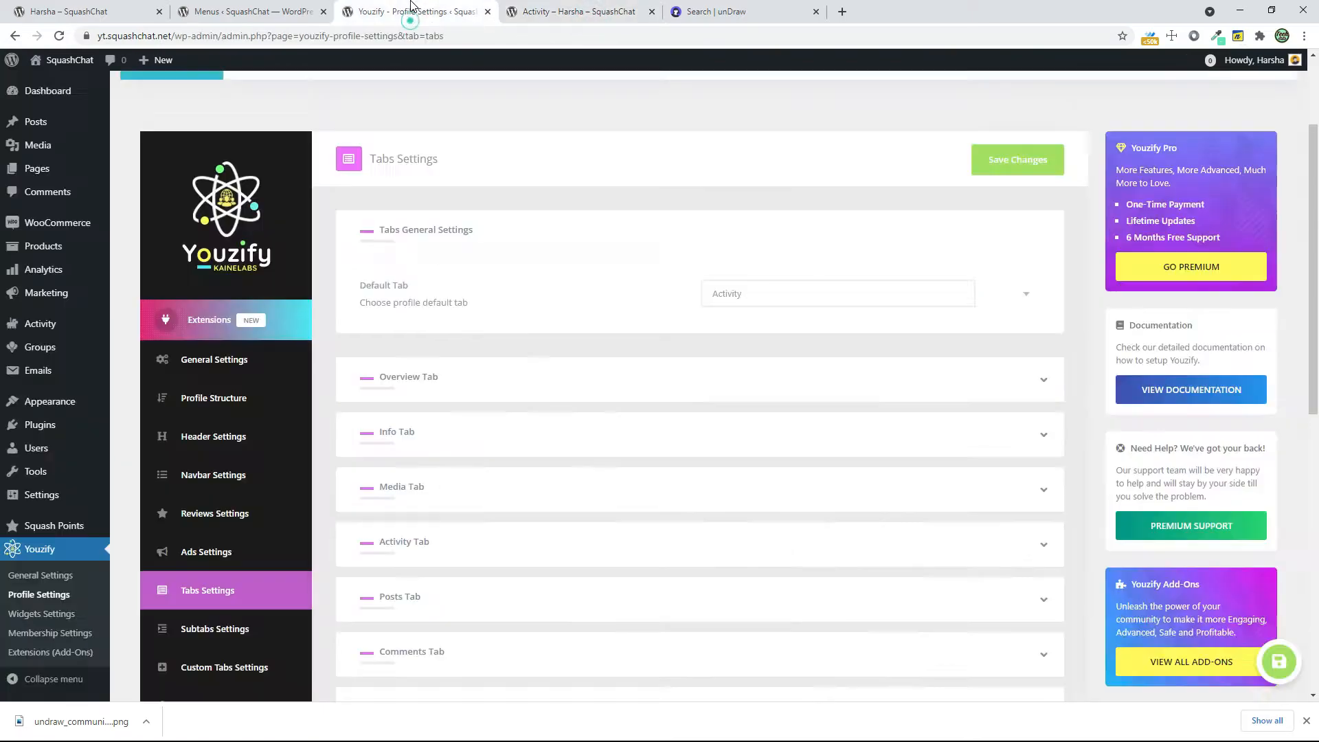
scroll(1027, 372, "down", 1)
left_click(1048, 365)
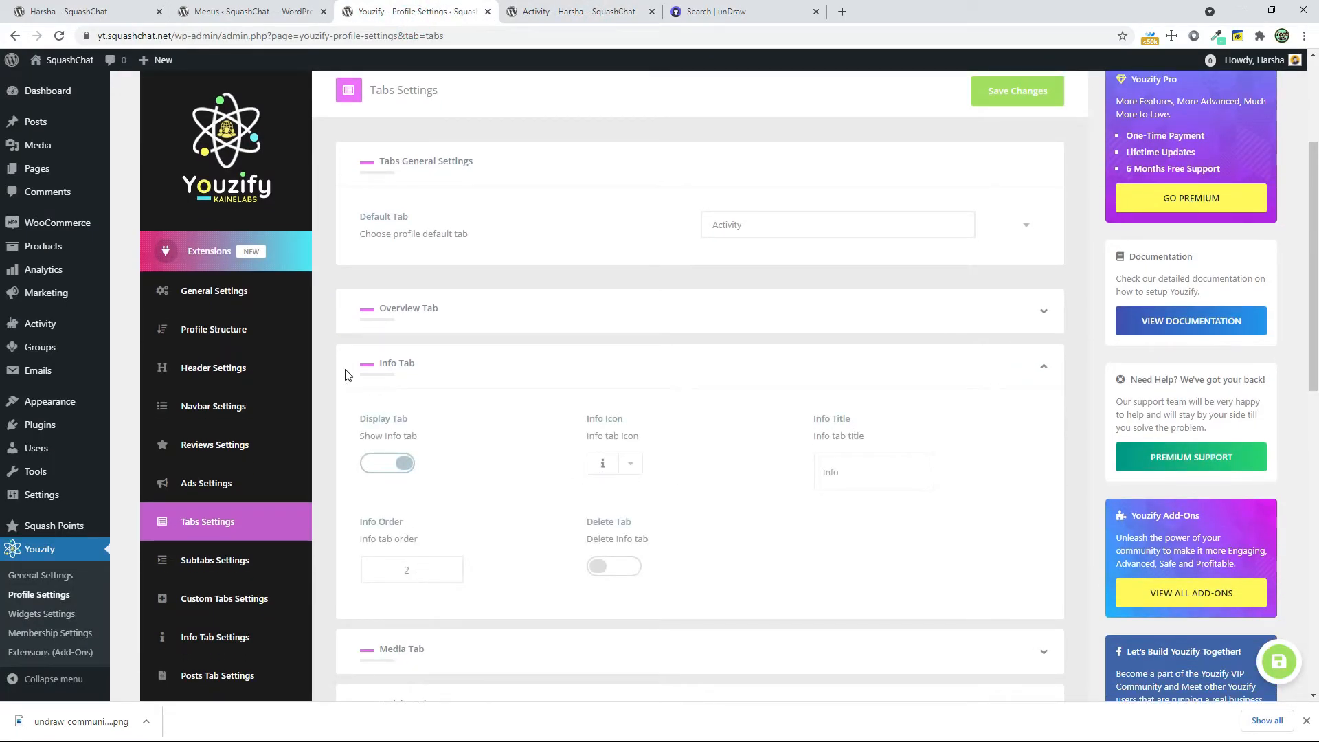
left_click(1046, 315)
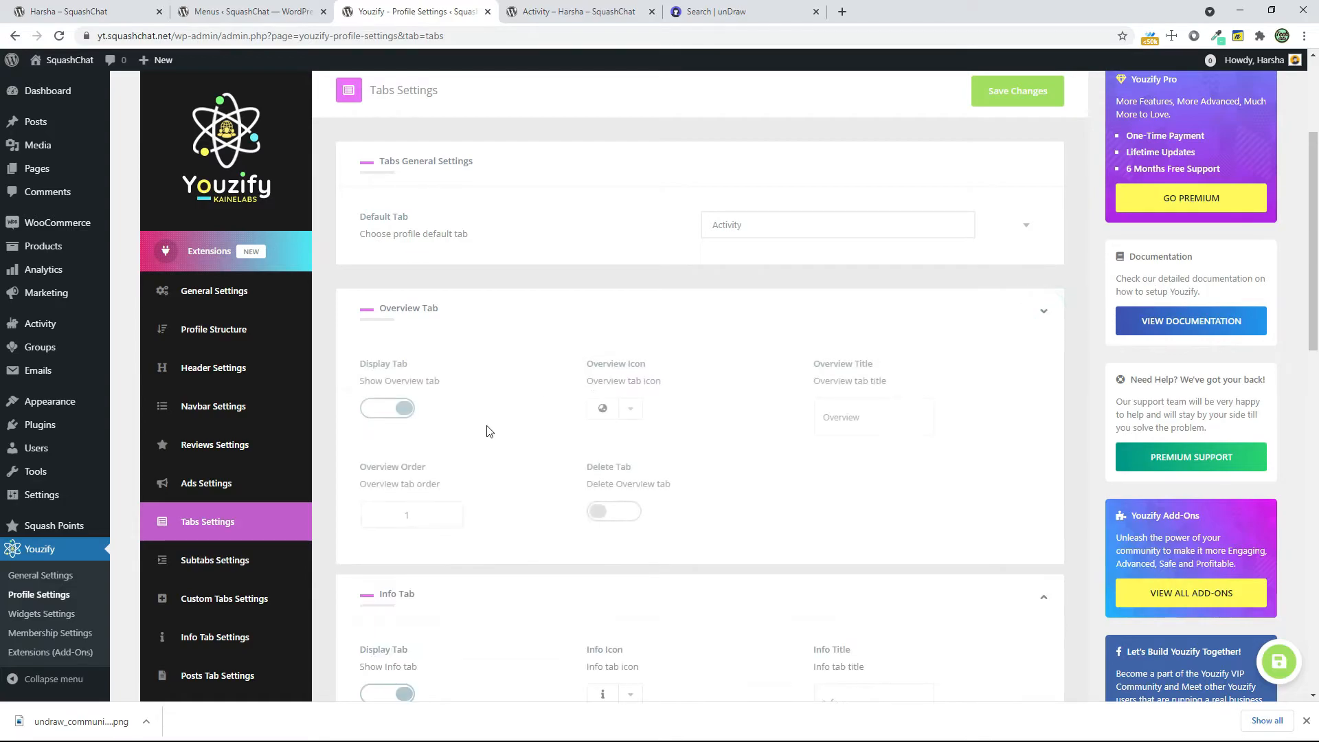
double_click(409, 515)
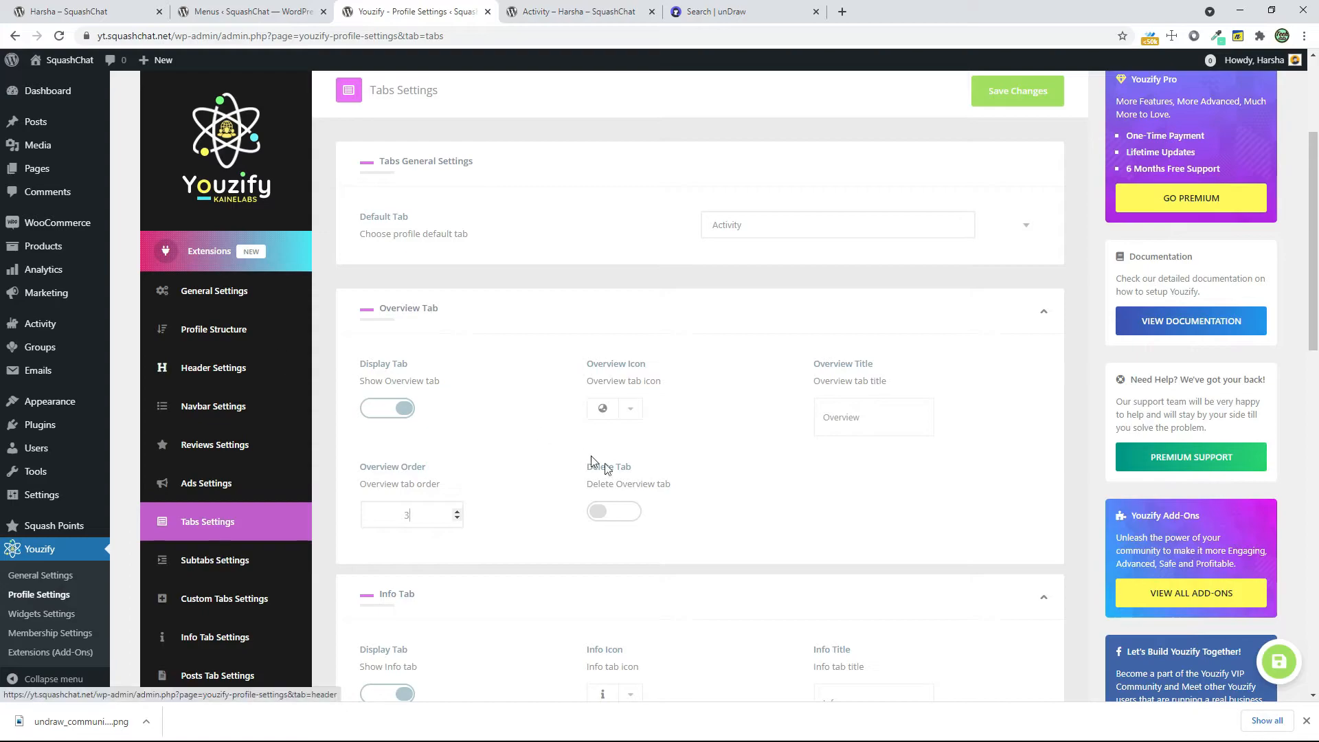
Set the Activity tab order to 1 and collapse its settings
scroll(739, 486, "down", 7)
scroll(780, 486, "down", 2)
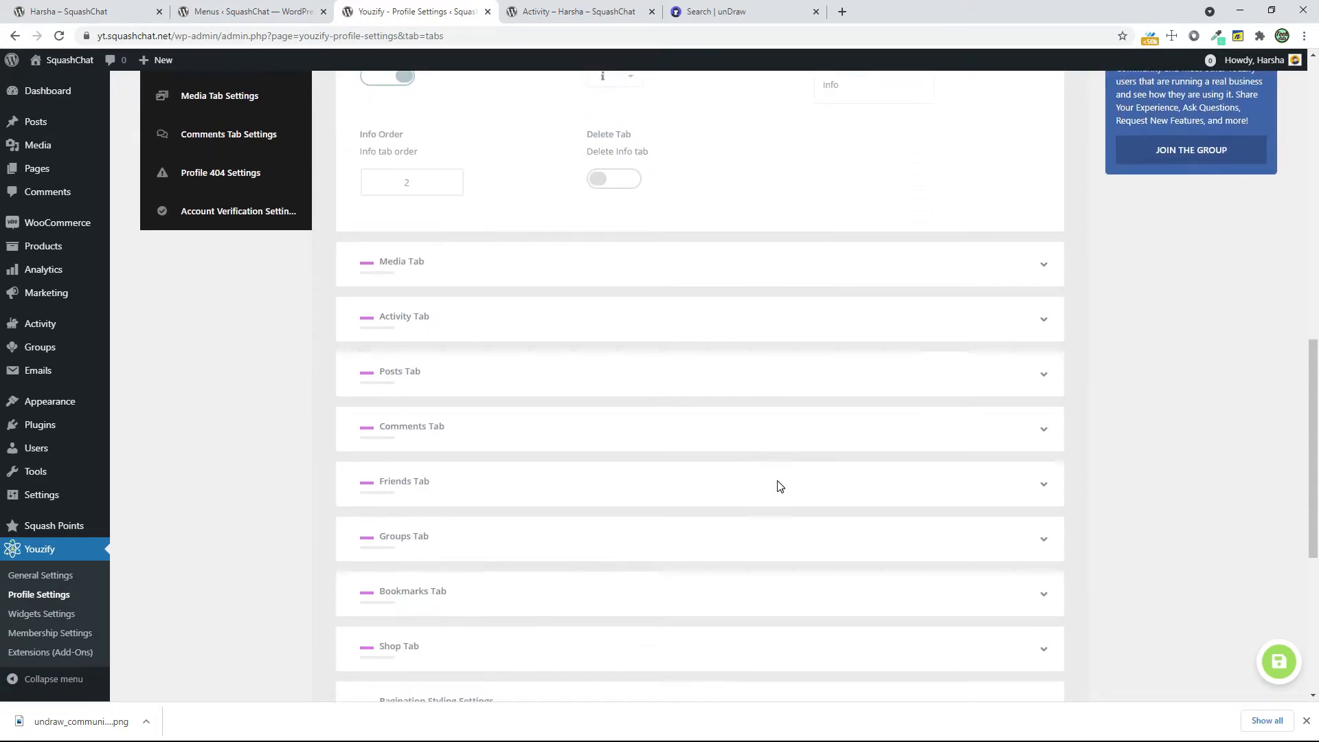
left_click(1037, 322)
left_click(402, 523)
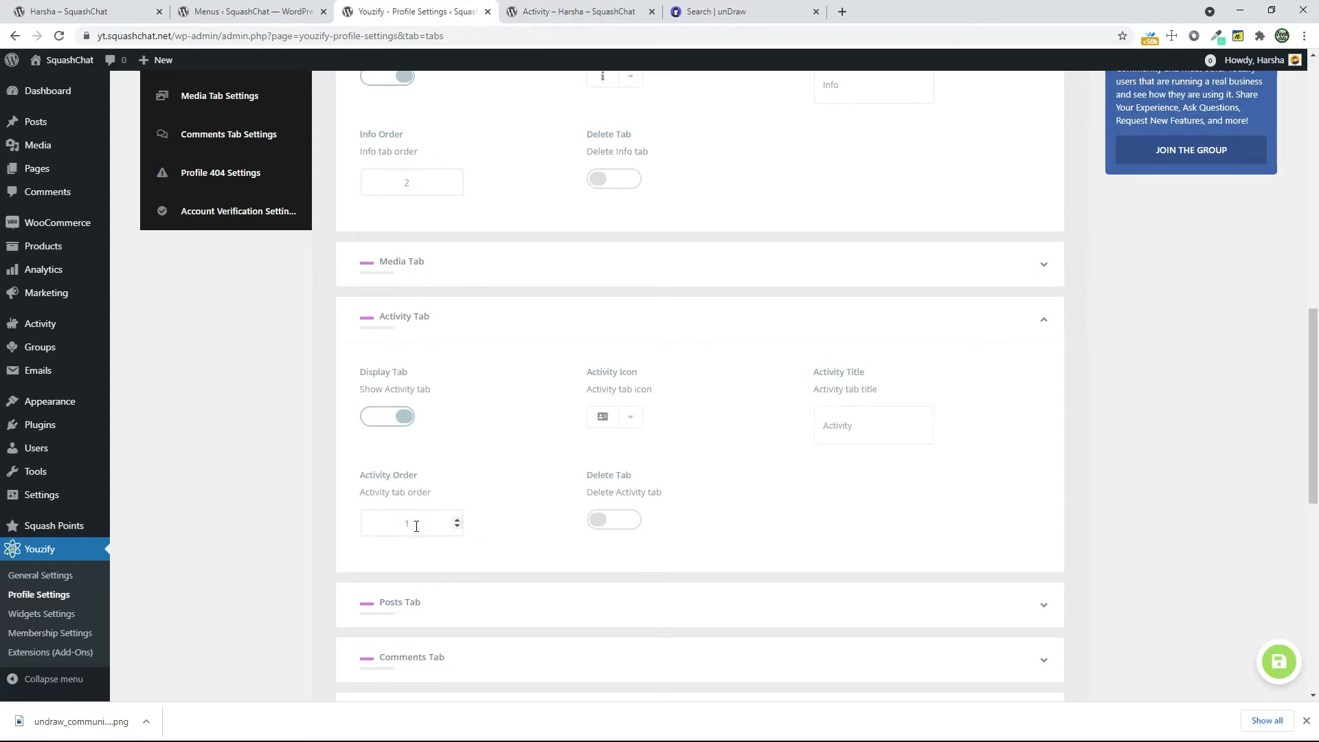
left_click(1035, 322)
Set the Friends tab order to 5 and save the profile tab settings
scroll(1092, 343, "down", 3)
scroll(445, 351, "down", 2)
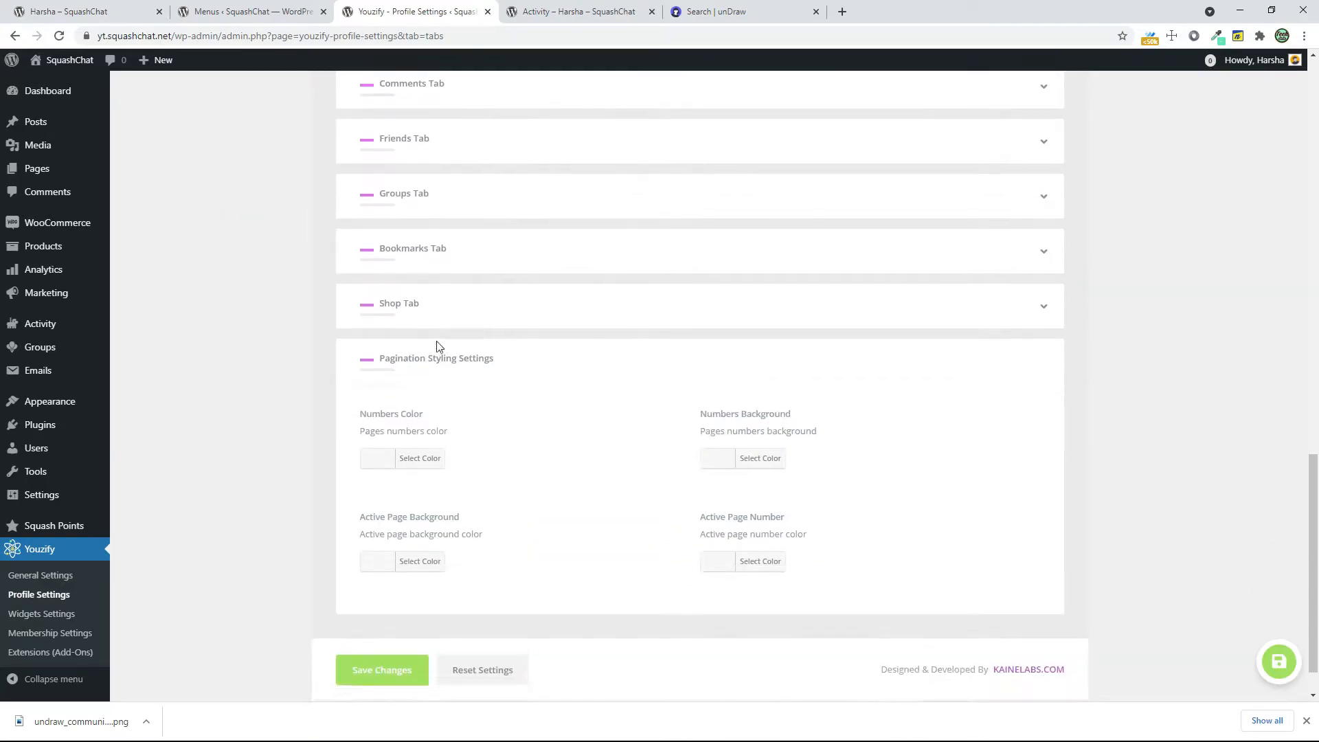
scroll(745, 400, "up", 3)
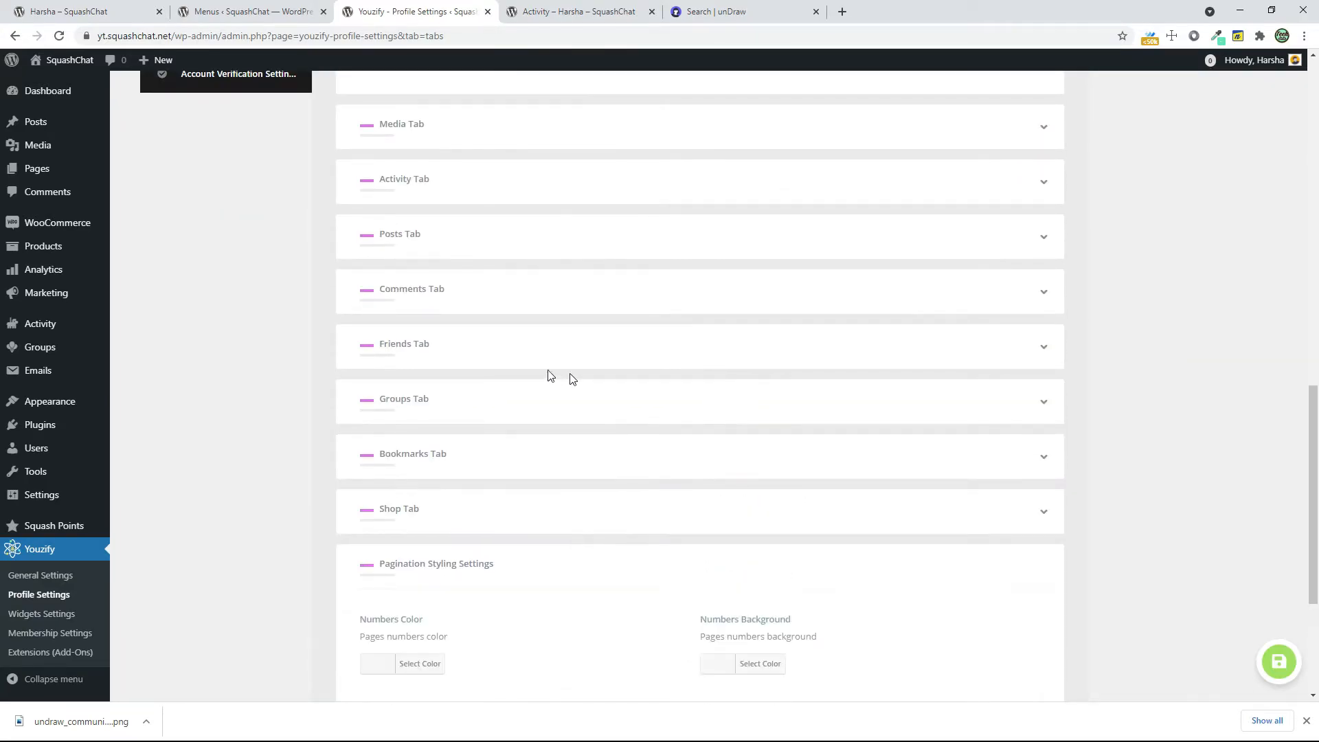
left_click(1038, 346)
left_click_drag(389, 558, 288, 565)
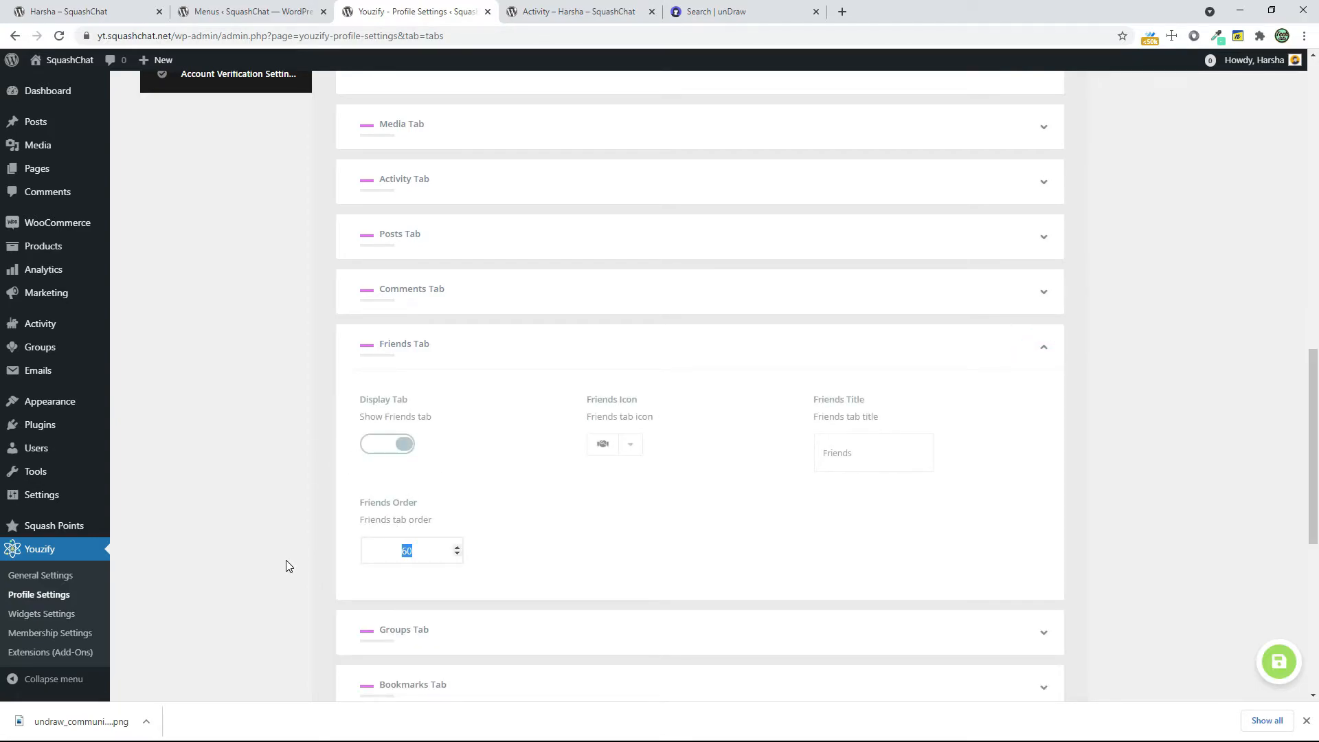
left_click(287, 565)
scroll(269, 526, "down", 7)
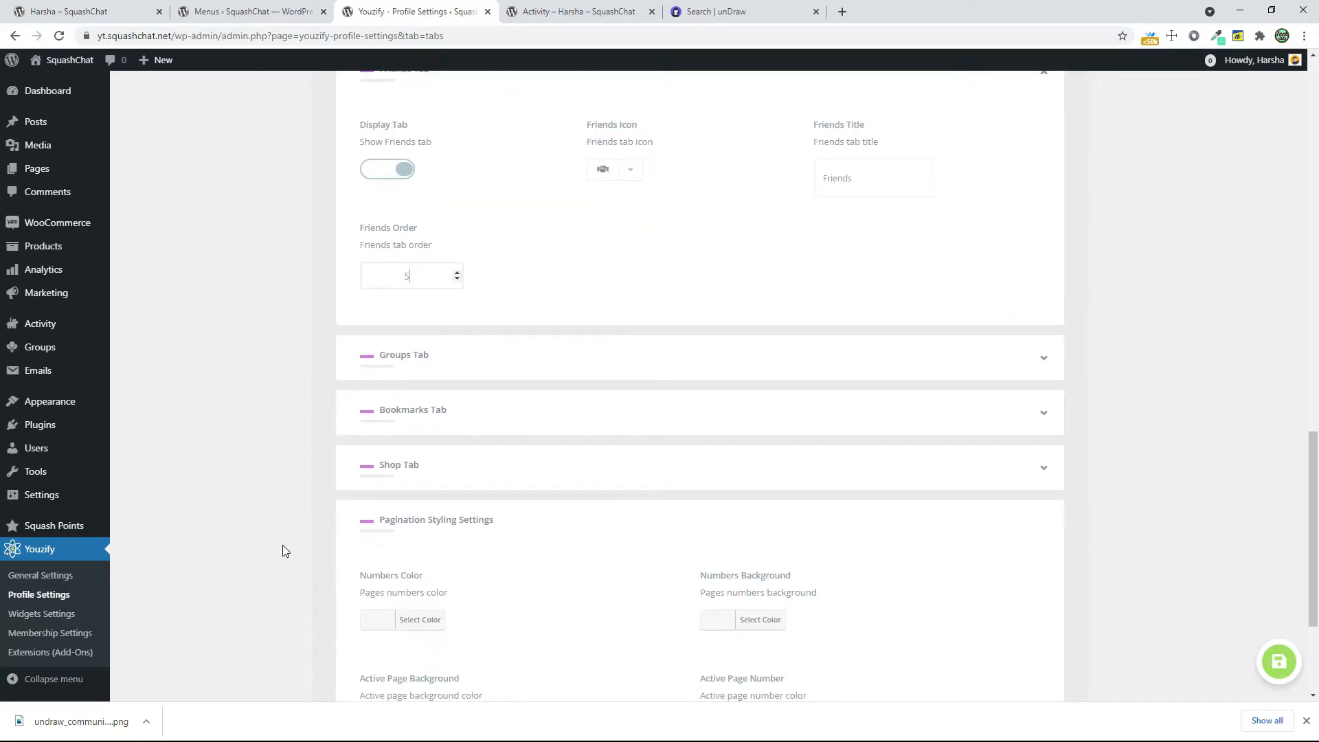
left_click(407, 624)
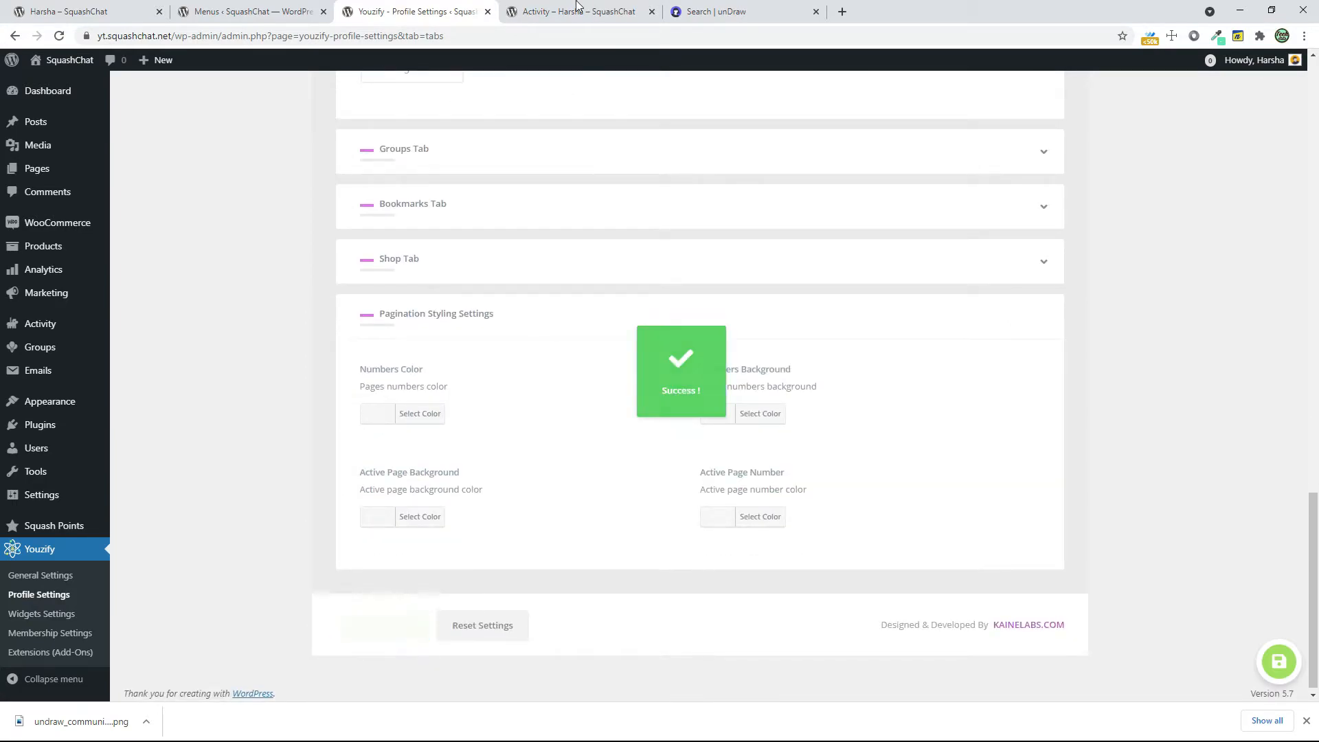
Reload the member's profile page and check the rearranged tabs, including the additional entries under More
left_click(588, 14)
left_click(62, 37)
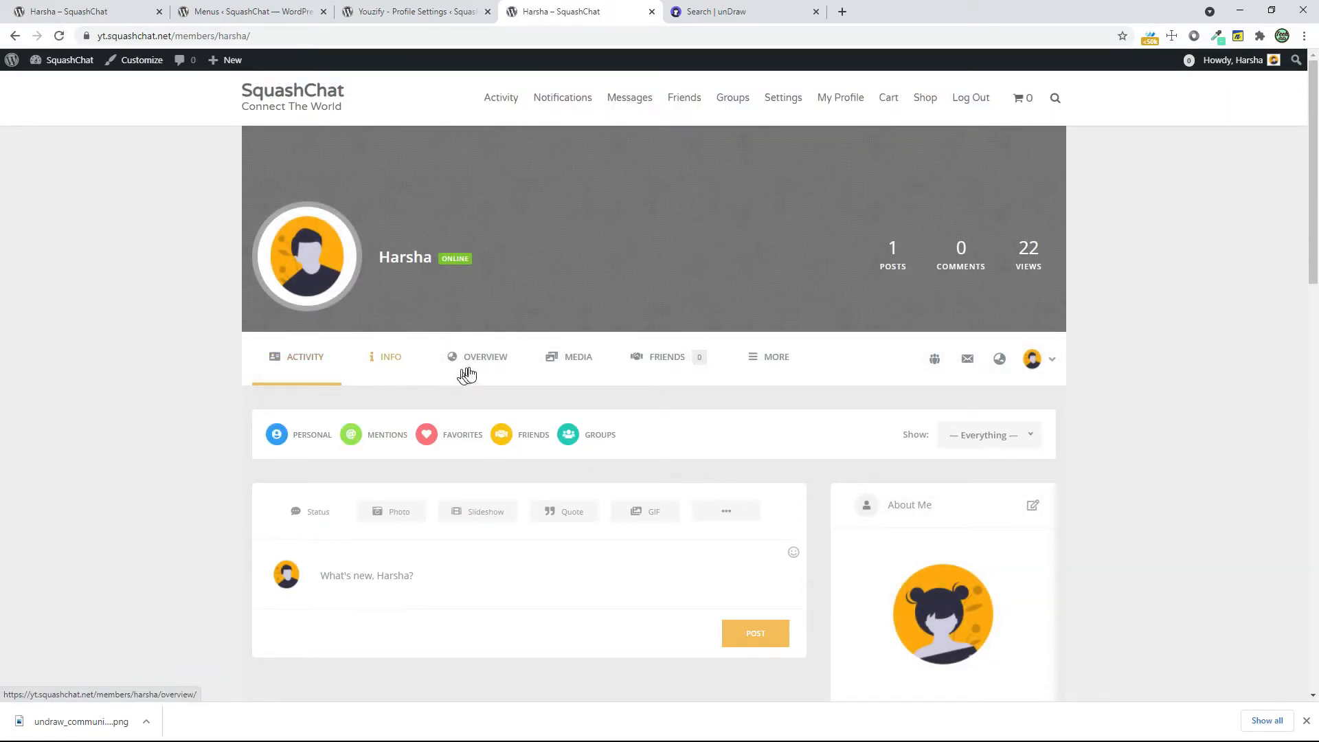
left_click(756, 359)
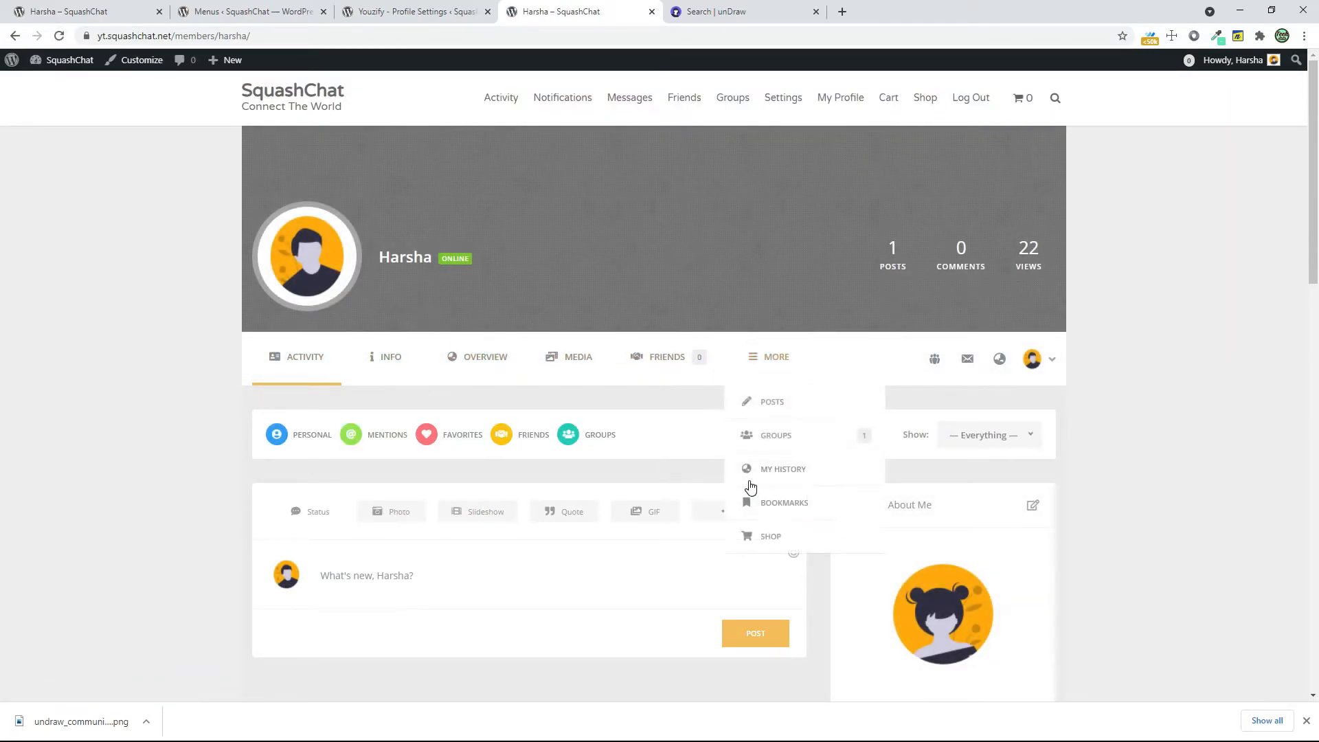
Open the Youzify Header Settings and compare the Enable User Status option with the online badge on the member profile
left_click(472, 12)
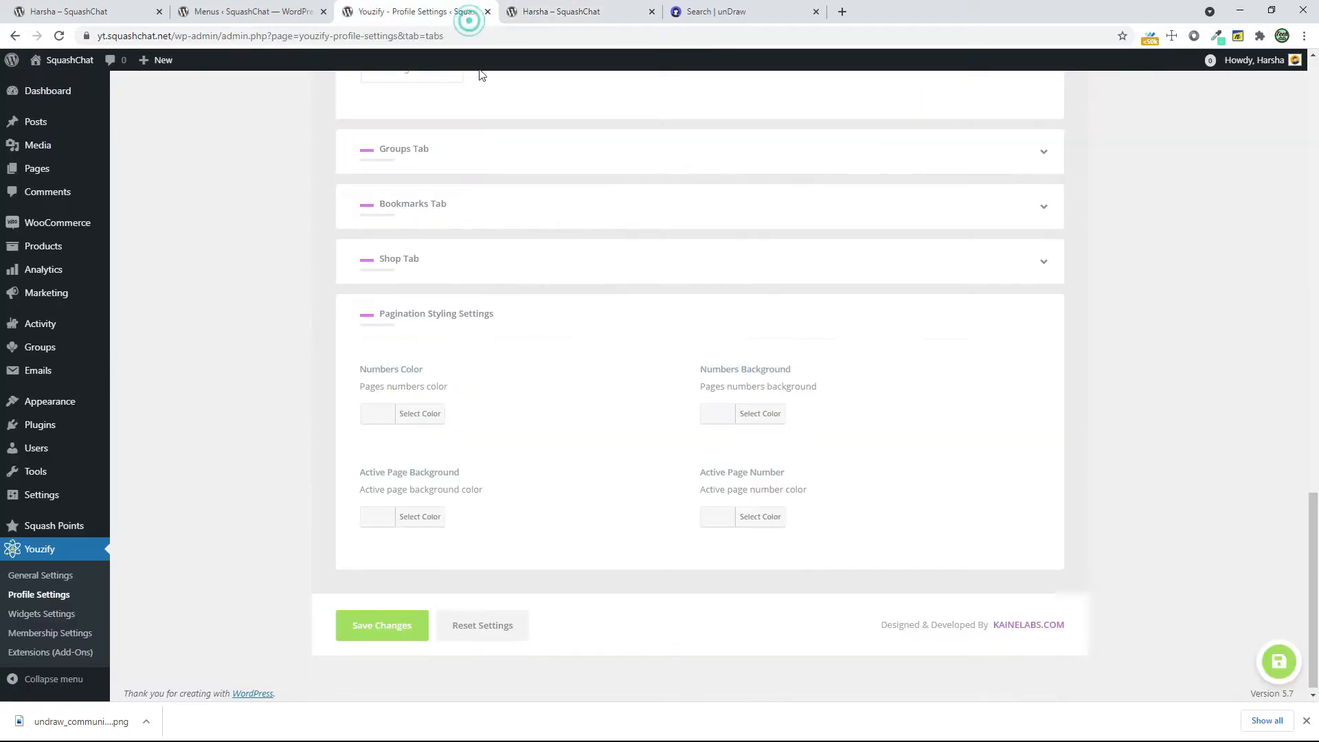
scroll(530, 406, "up", 10)
scroll(530, 395, "up", 10)
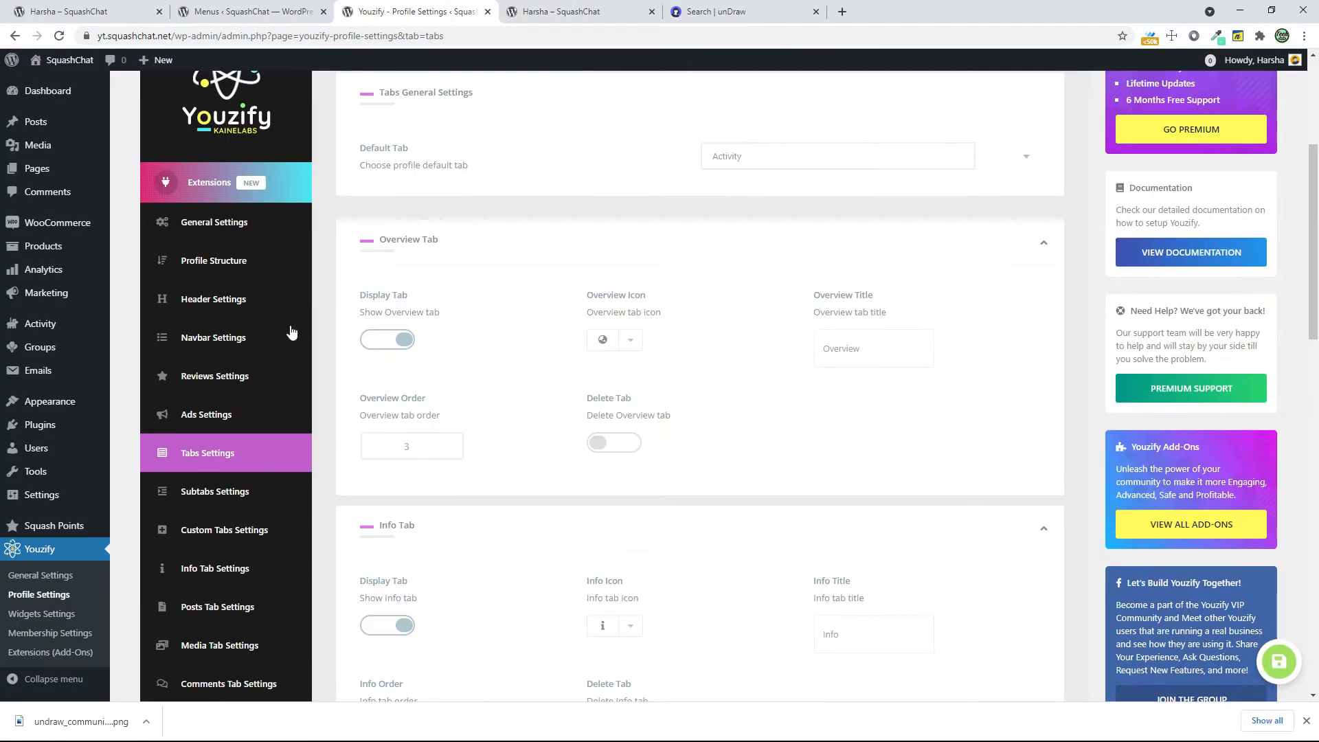
left_click(280, 308)
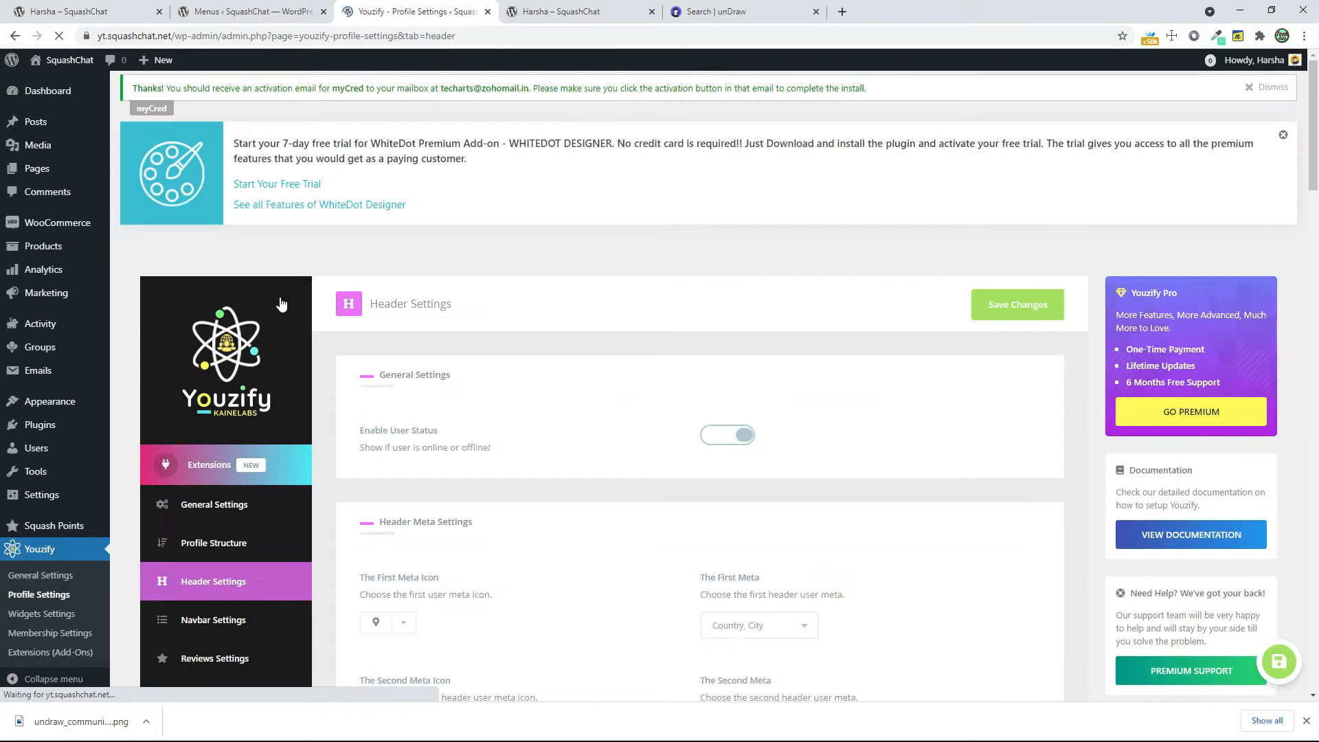
scroll(389, 332, "down", 2)
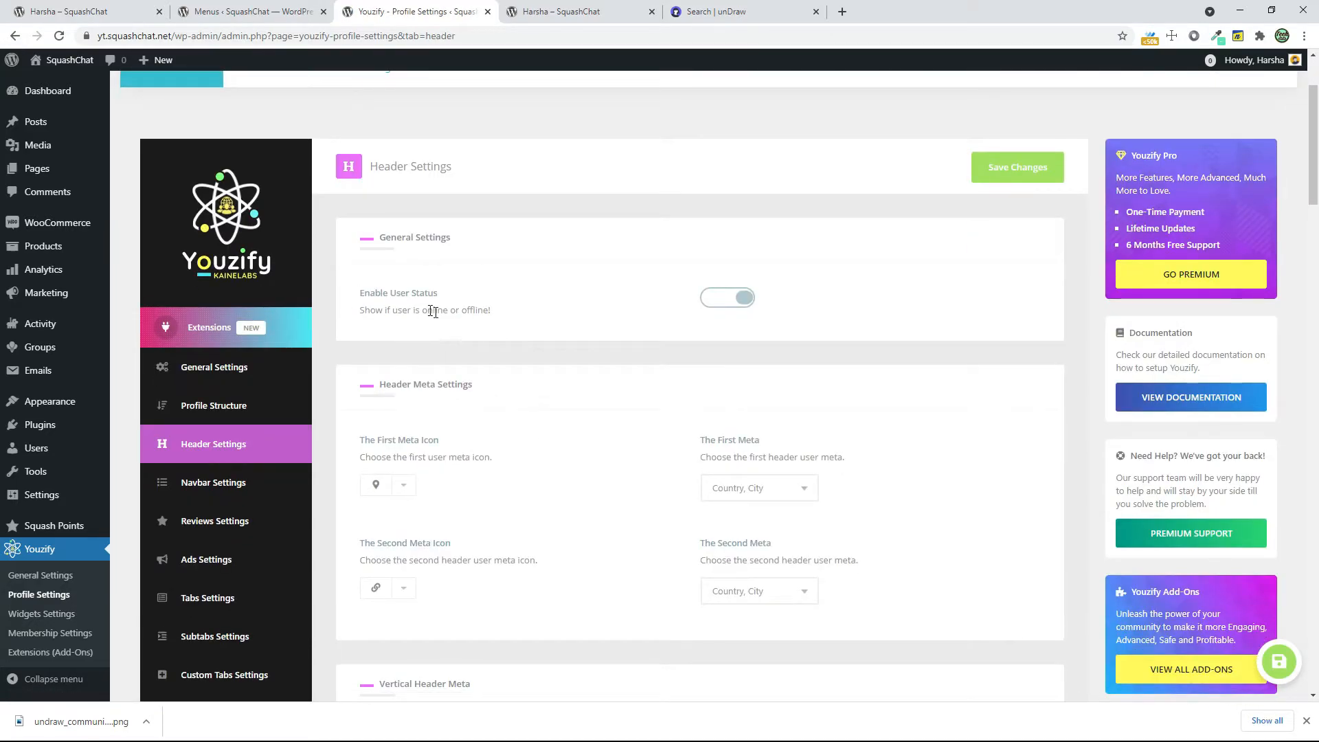
key("ctrl+Tab")
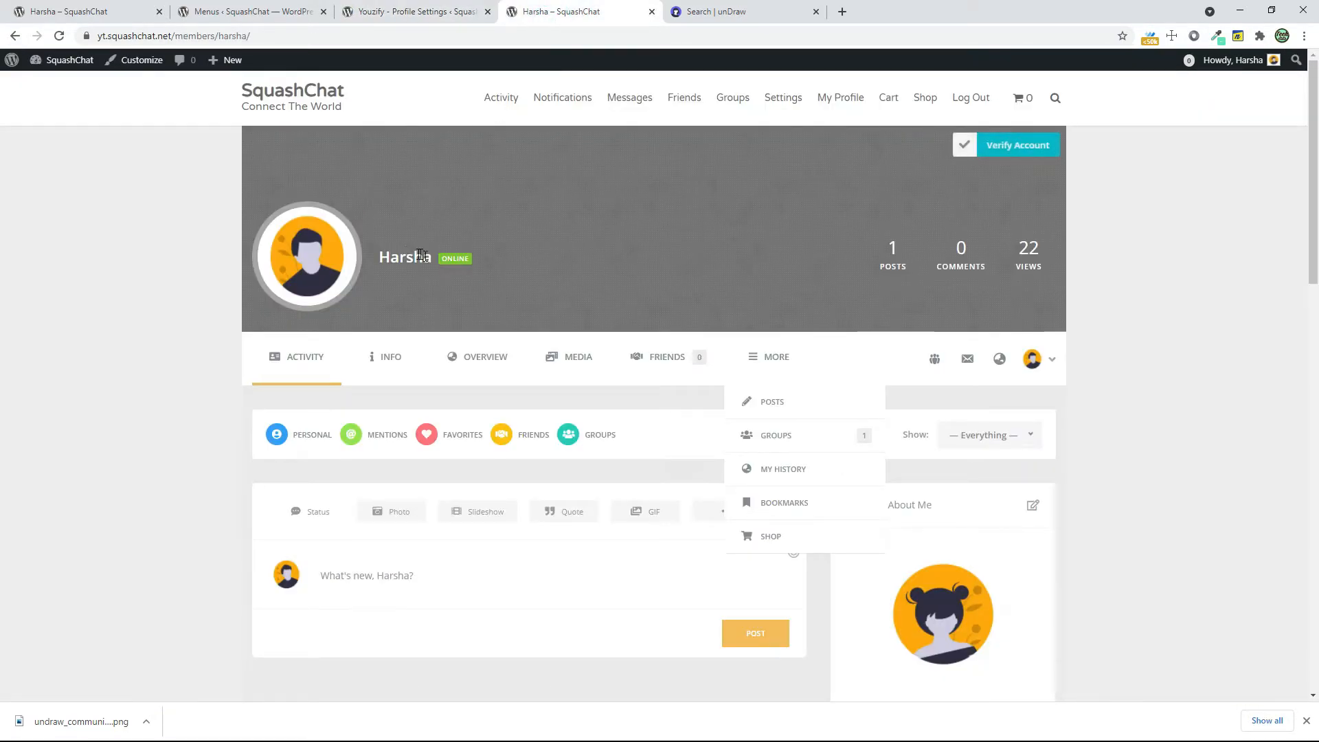
left_click(445, 261)
left_click(467, 259)
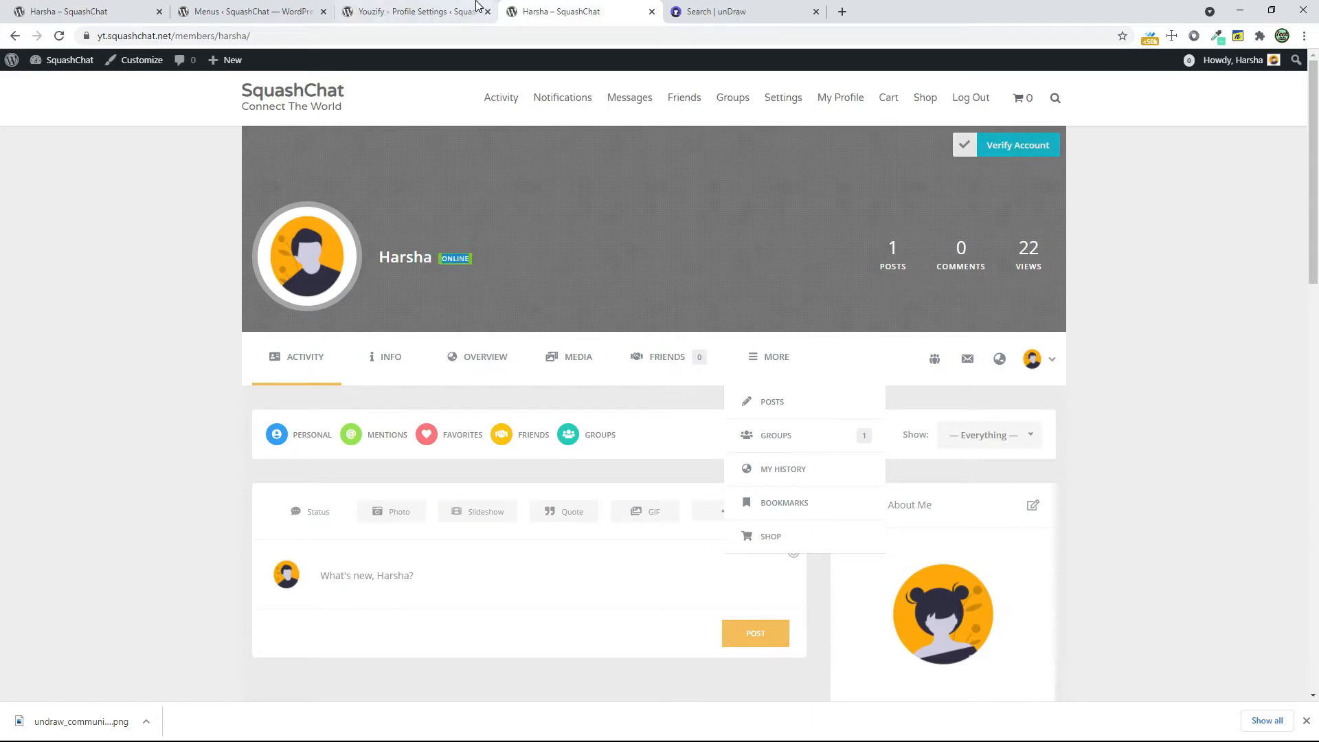
Examine the Header Meta Settings, including the choices for The First Meta, and compare them with the profile header
left_click(440, 16)
scroll(587, 485, "down", 2)
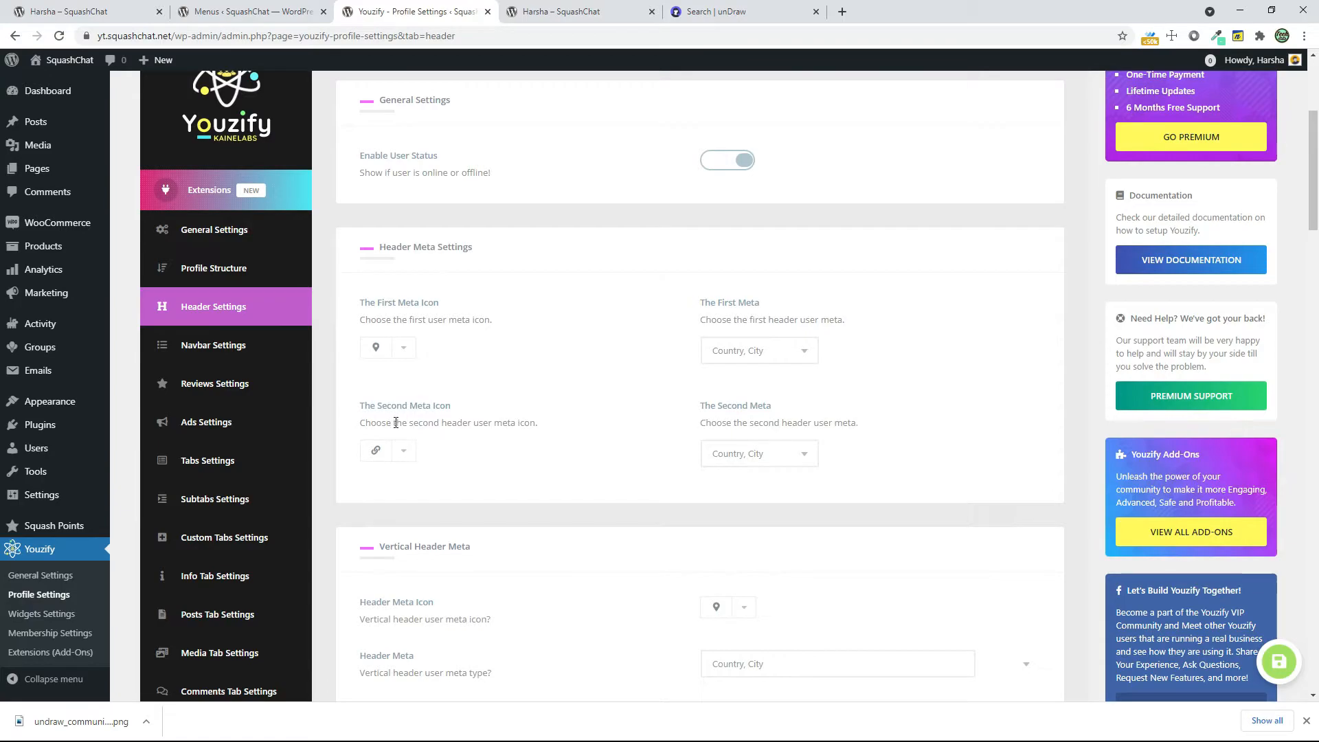
left_click(755, 351)
left_click(522, 12)
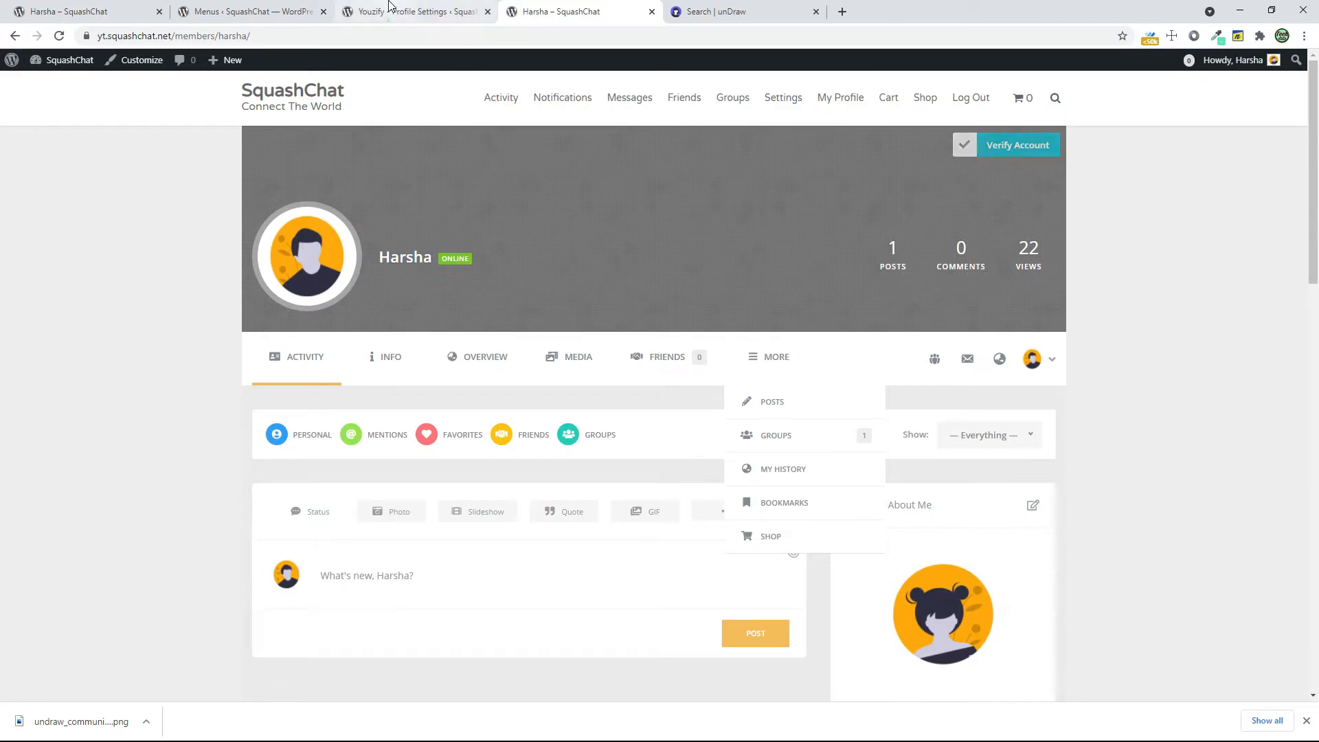
left_click(412, 12)
Choose the second header image format and turn off the Header Photo Effect in the Header Settings
scroll(604, 520, "down", 7)
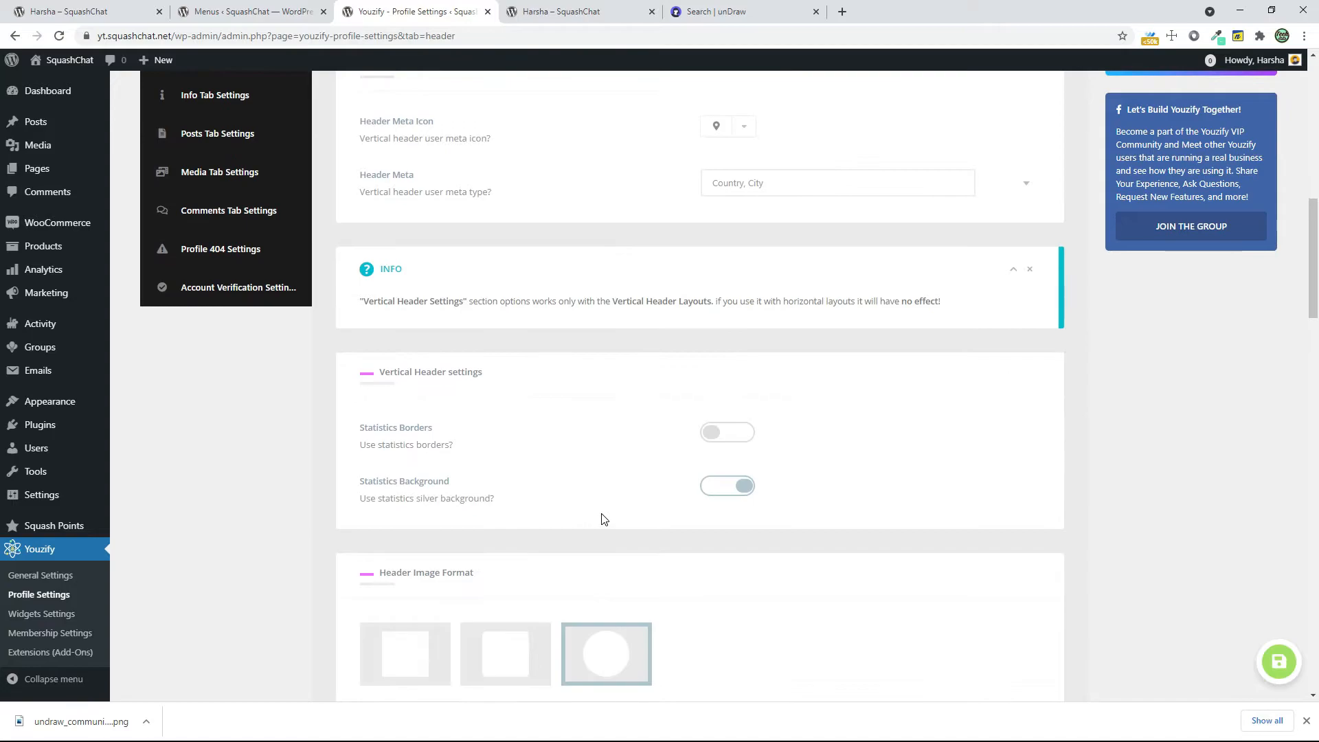
scroll(591, 517, "down", 2)
left_click(529, 512)
scroll(530, 525, "down", 7)
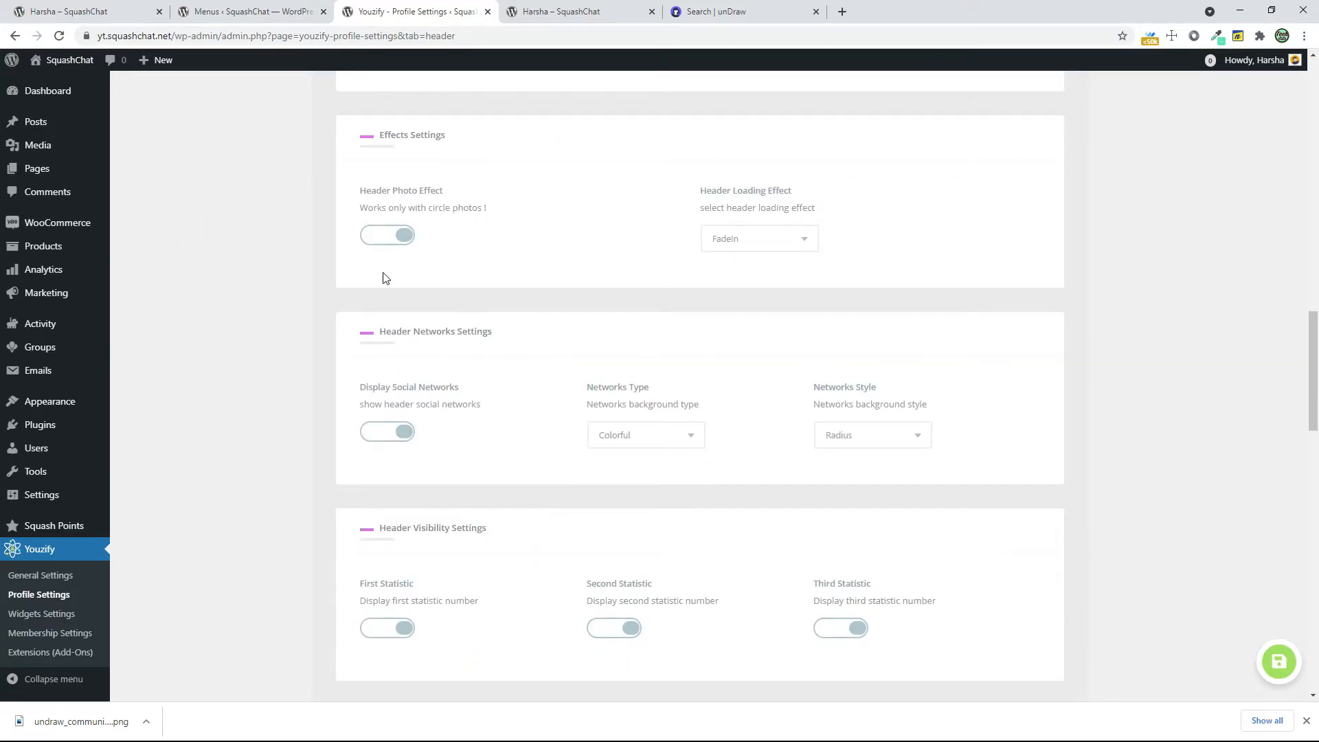
left_click(406, 238)
Disable the cover overlay and the cover dotted pattern for the profile header
scroll(444, 452, "down", 2)
scroll(452, 503, "down", 3)
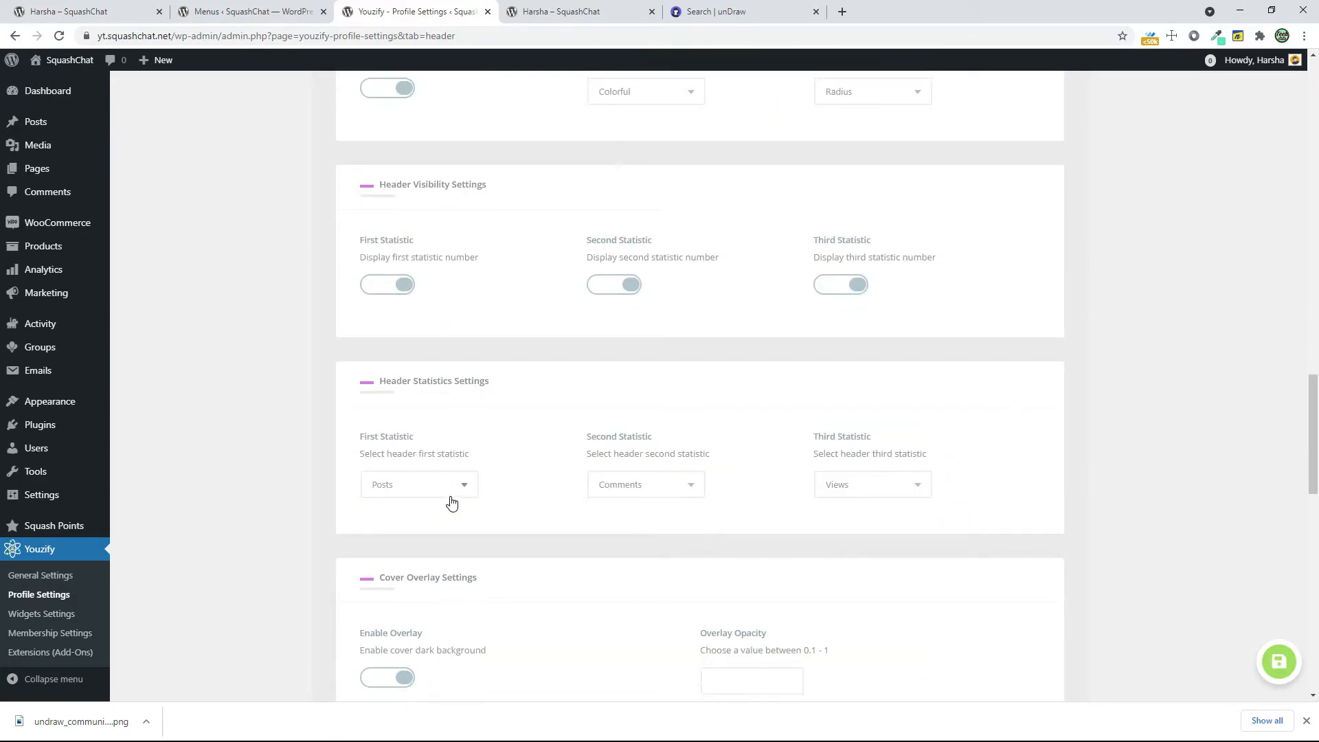
scroll(452, 503, "down", 4)
left_click(403, 404)
scroll(477, 509, "down", 3)
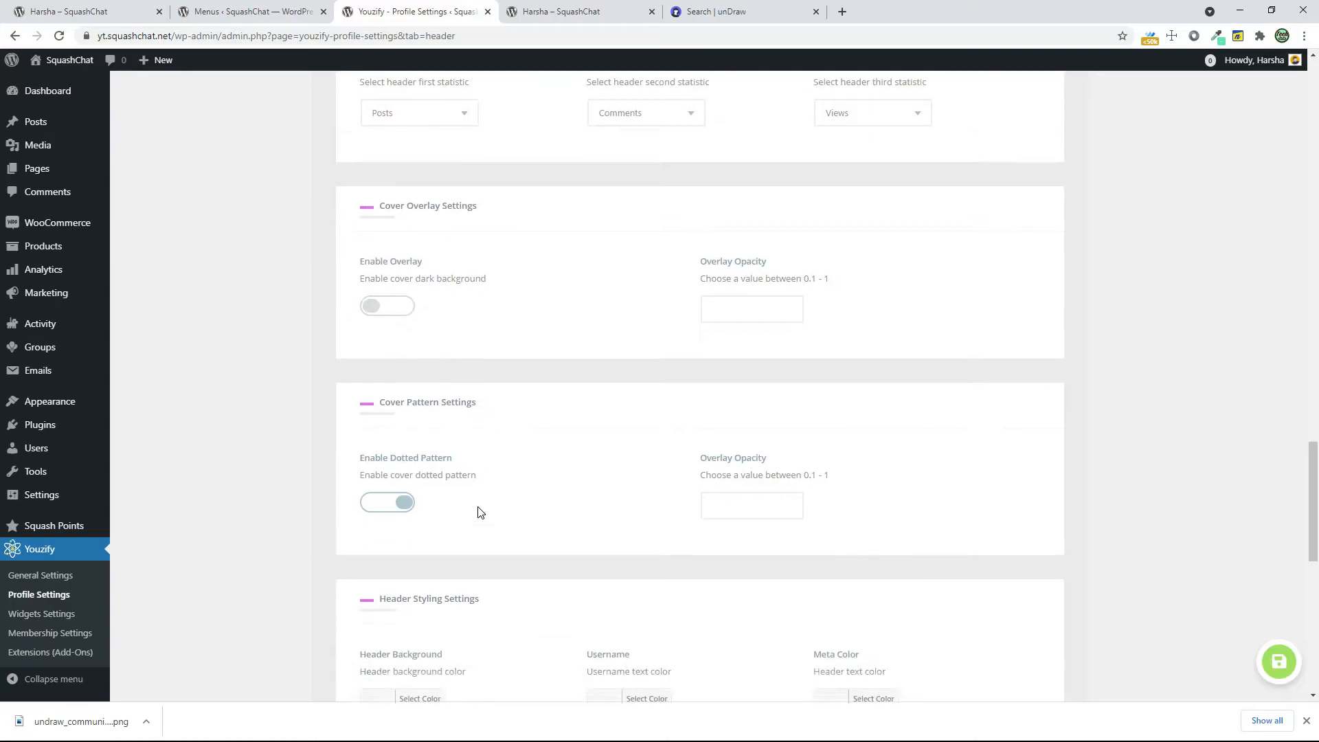
left_click(372, 400)
Review the available header layouts against the profile page and save the header settings
scroll(400, 447, "down", 8)
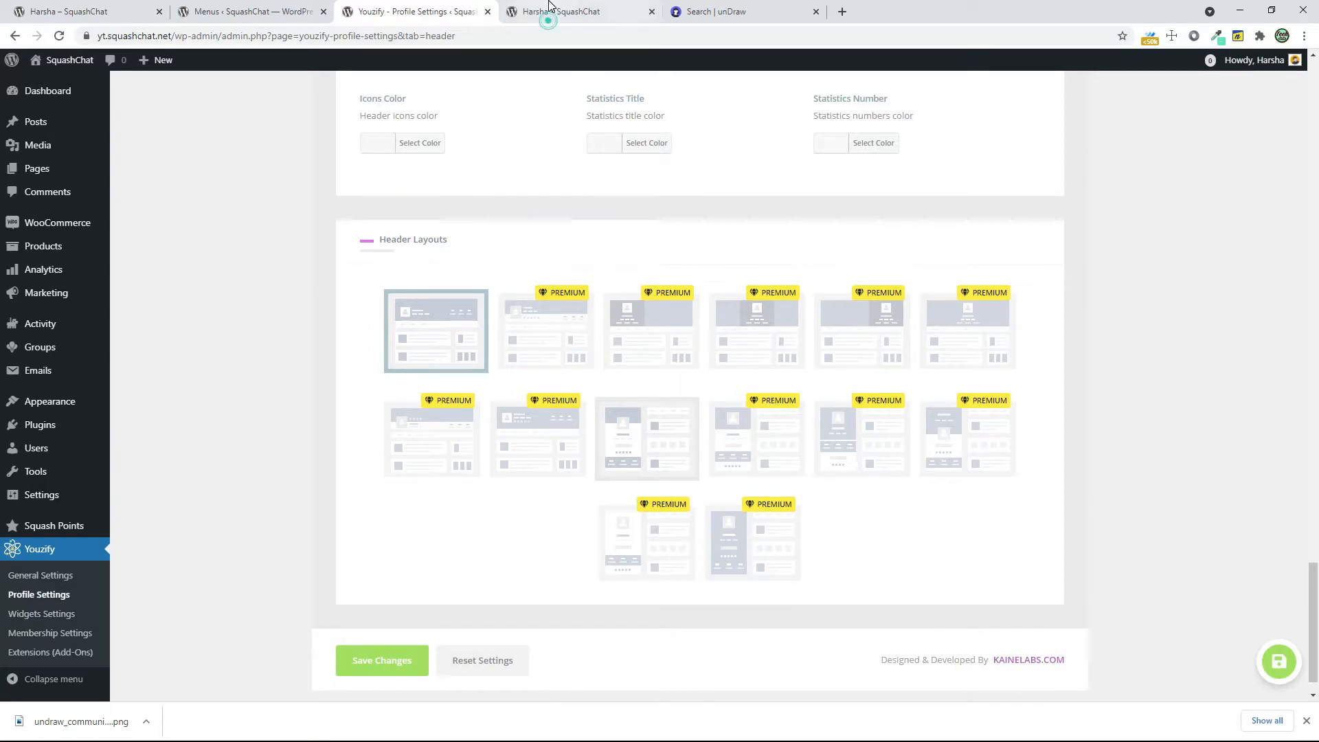
left_click(578, 12)
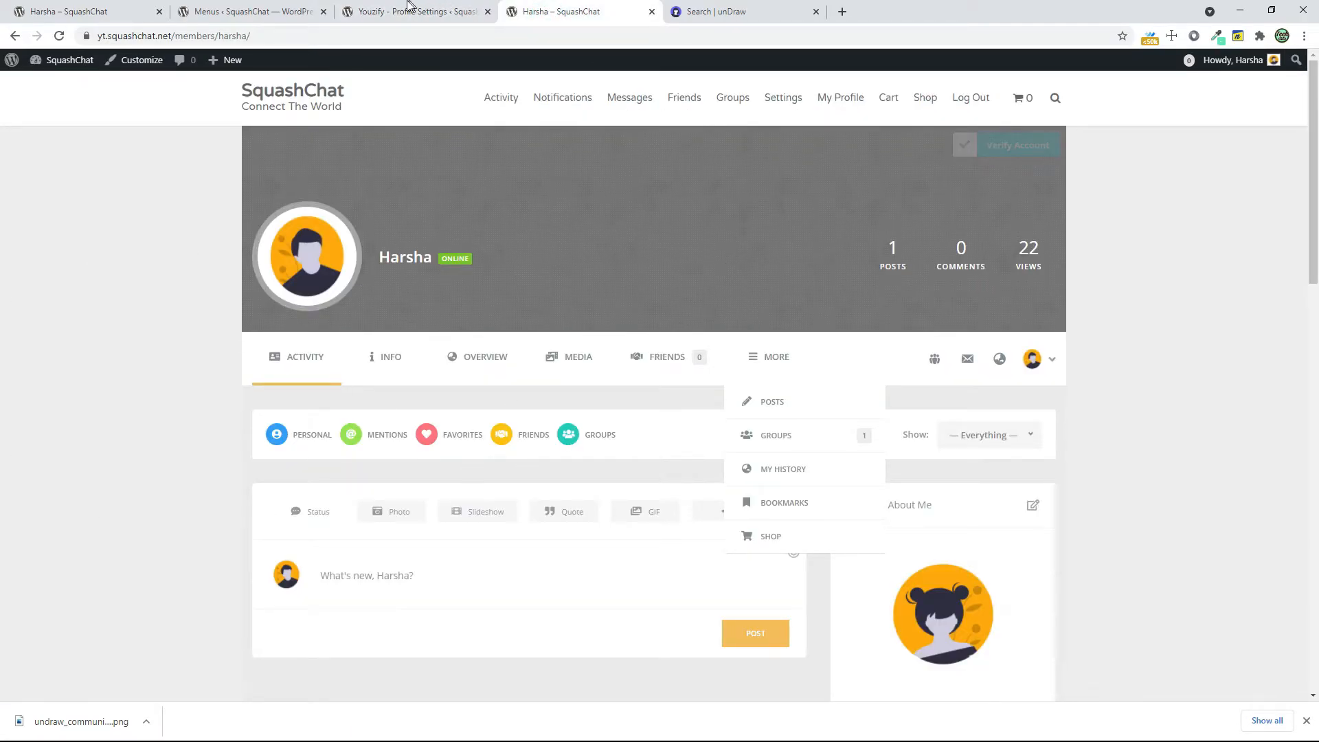
key("ctrl+shift+Tab")
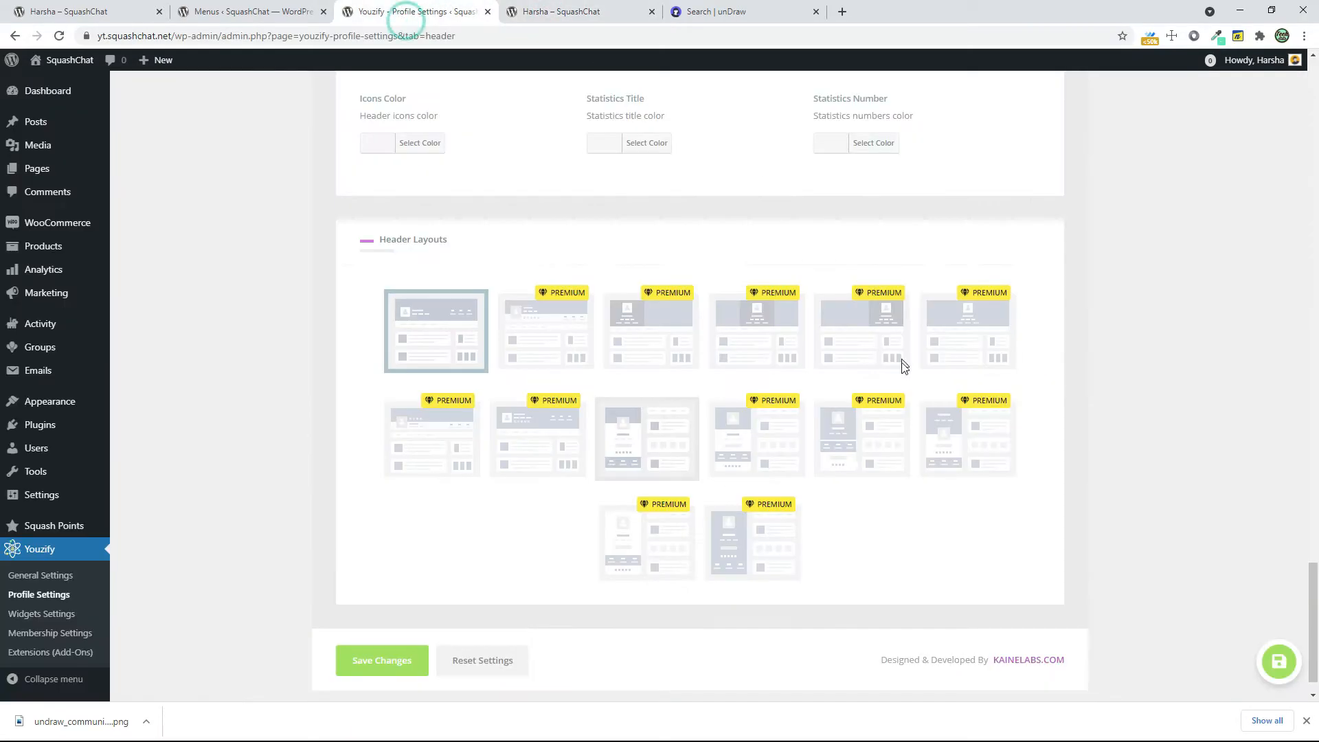
left_click(394, 670)
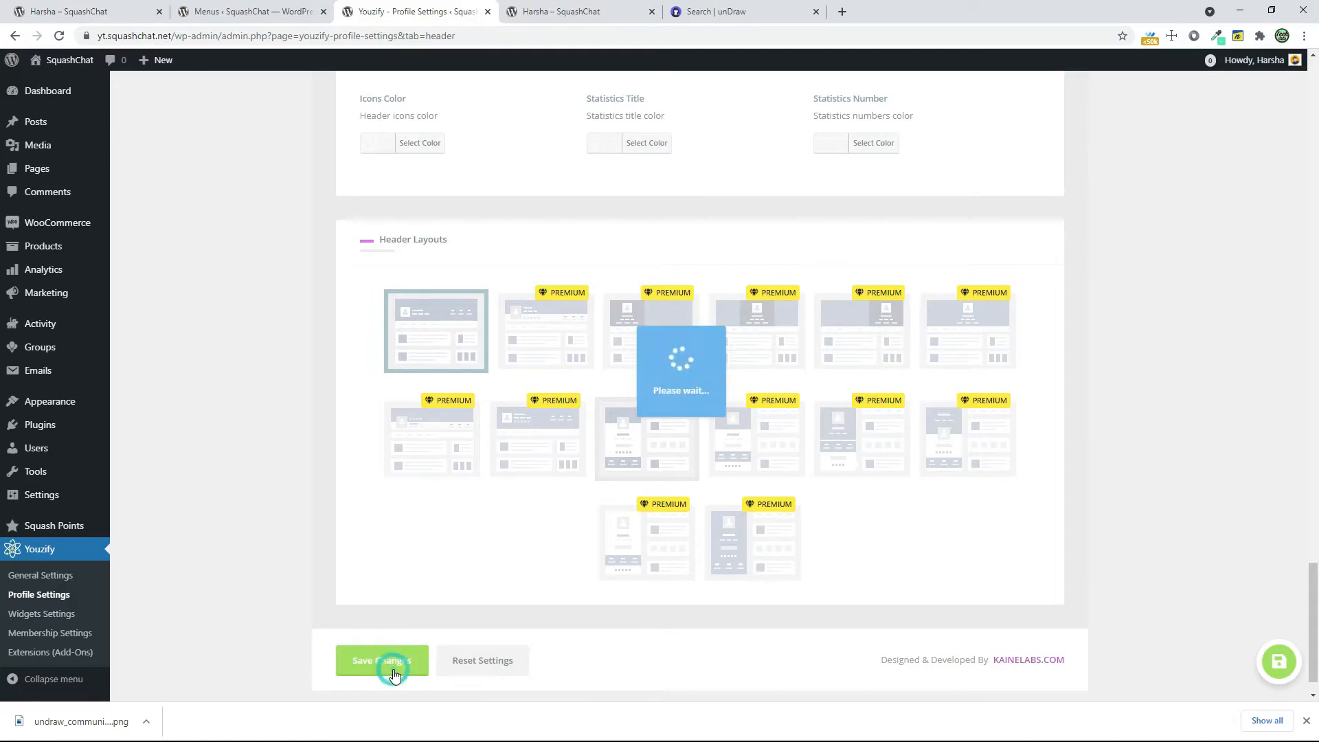
Open the Navbar Settings and review the general, icon style and vertical layout options
scroll(520, 604, "up", 4)
scroll(520, 604, "up", 20)
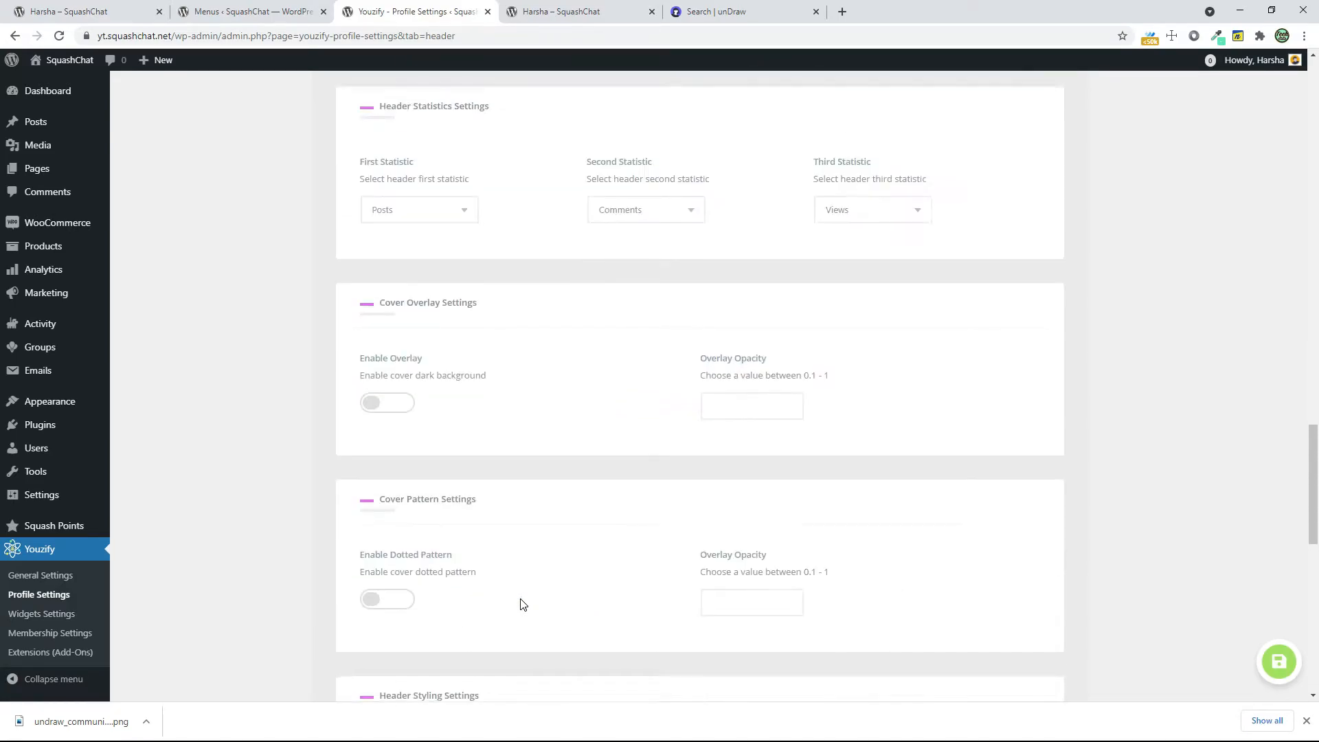
scroll(521, 604, "up", 4)
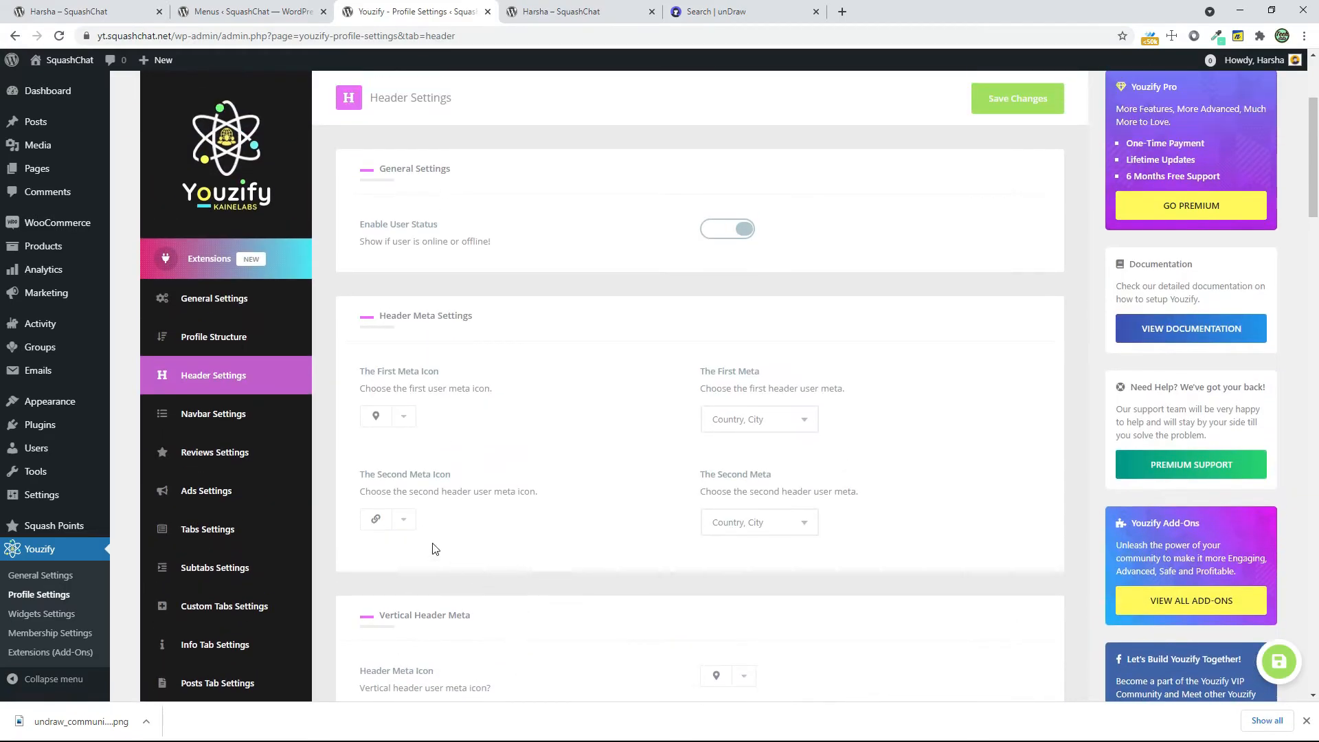
left_click(273, 430)
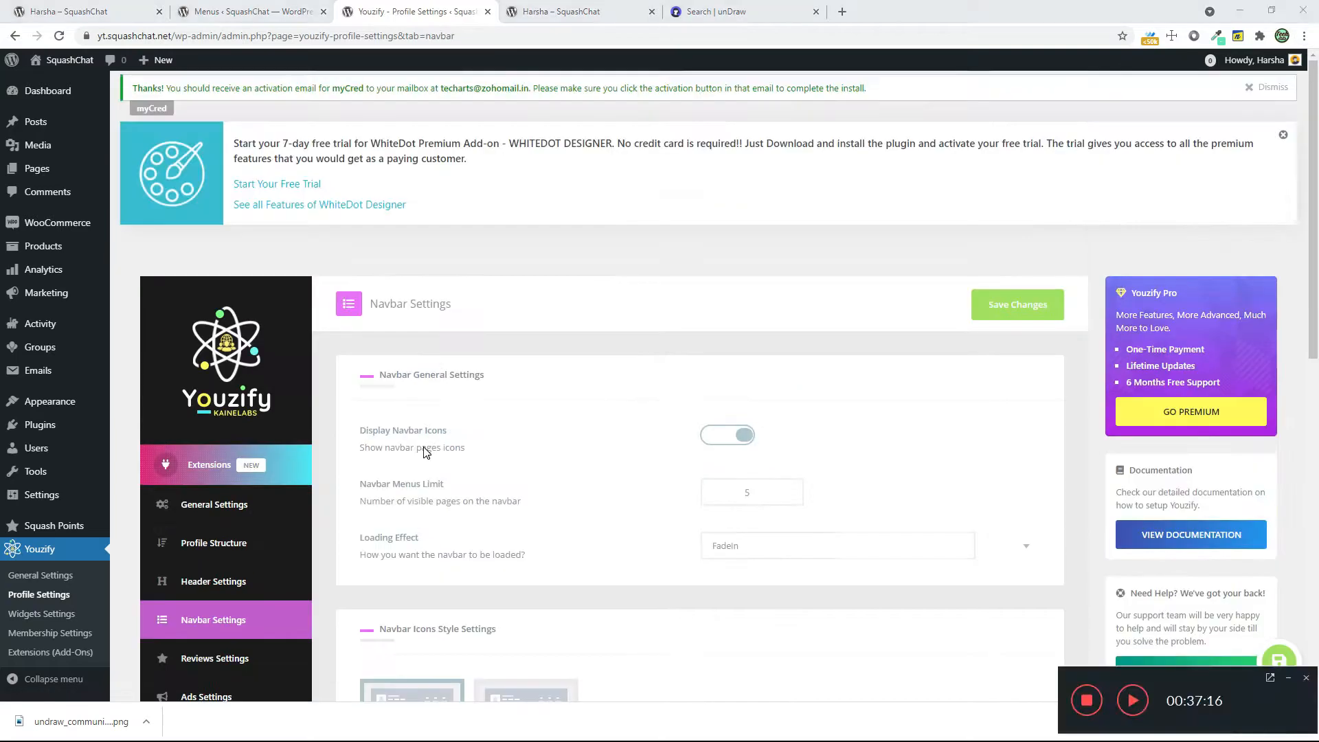
scroll(505, 450, "down", 3)
scroll(505, 447, "down", 2)
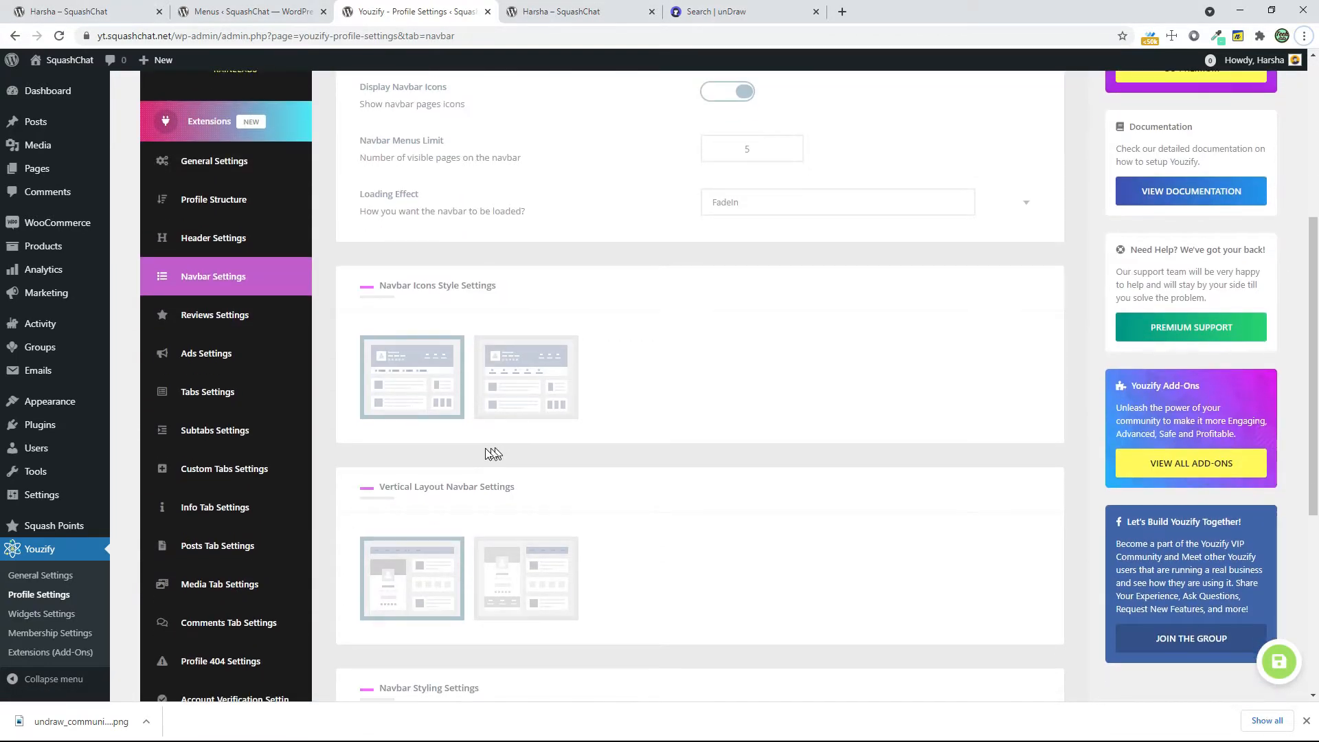
Enable reviews and allow users to edit them in the Reviews Settings, keep Reviews Privacy at Public, and save
left_click(248, 333)
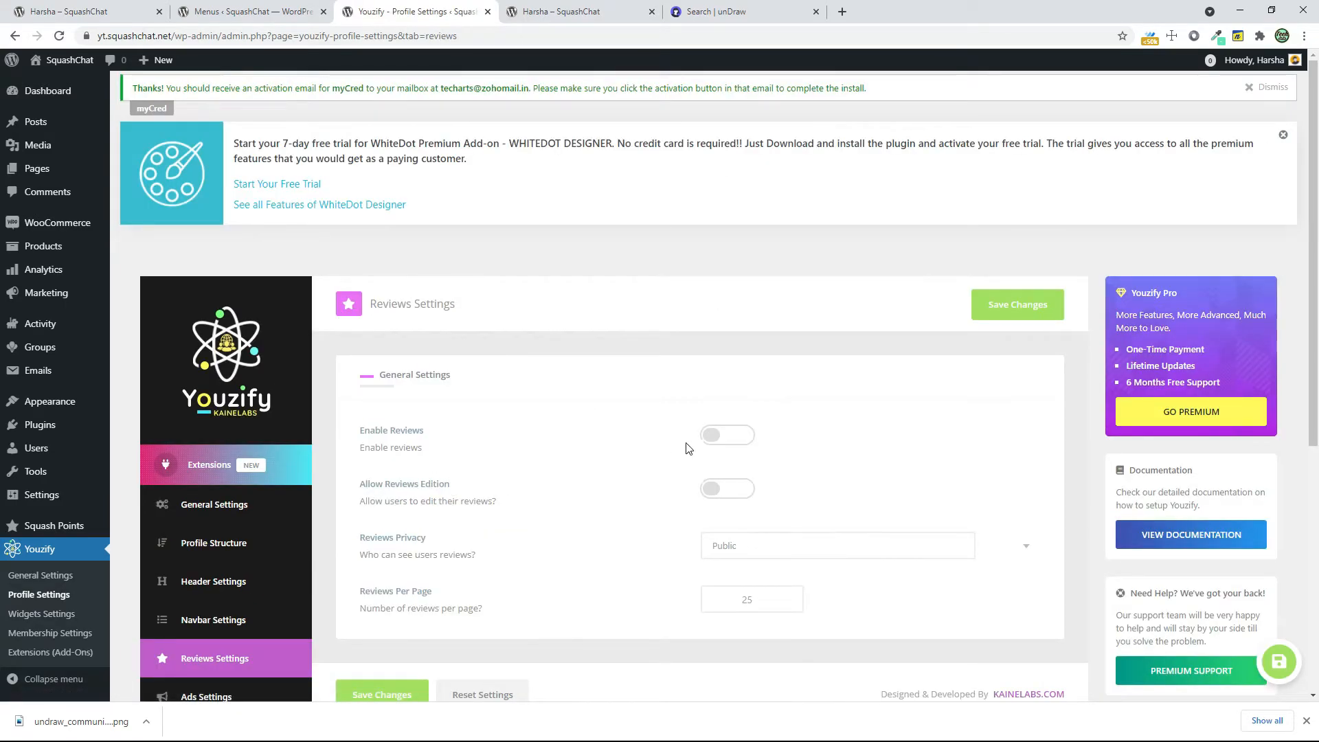
left_click(712, 435)
left_click(725, 495)
left_click(781, 545)
left_click(781, 544)
left_click(782, 545)
left_click(781, 544)
left_click(781, 546)
left_click(781, 546)
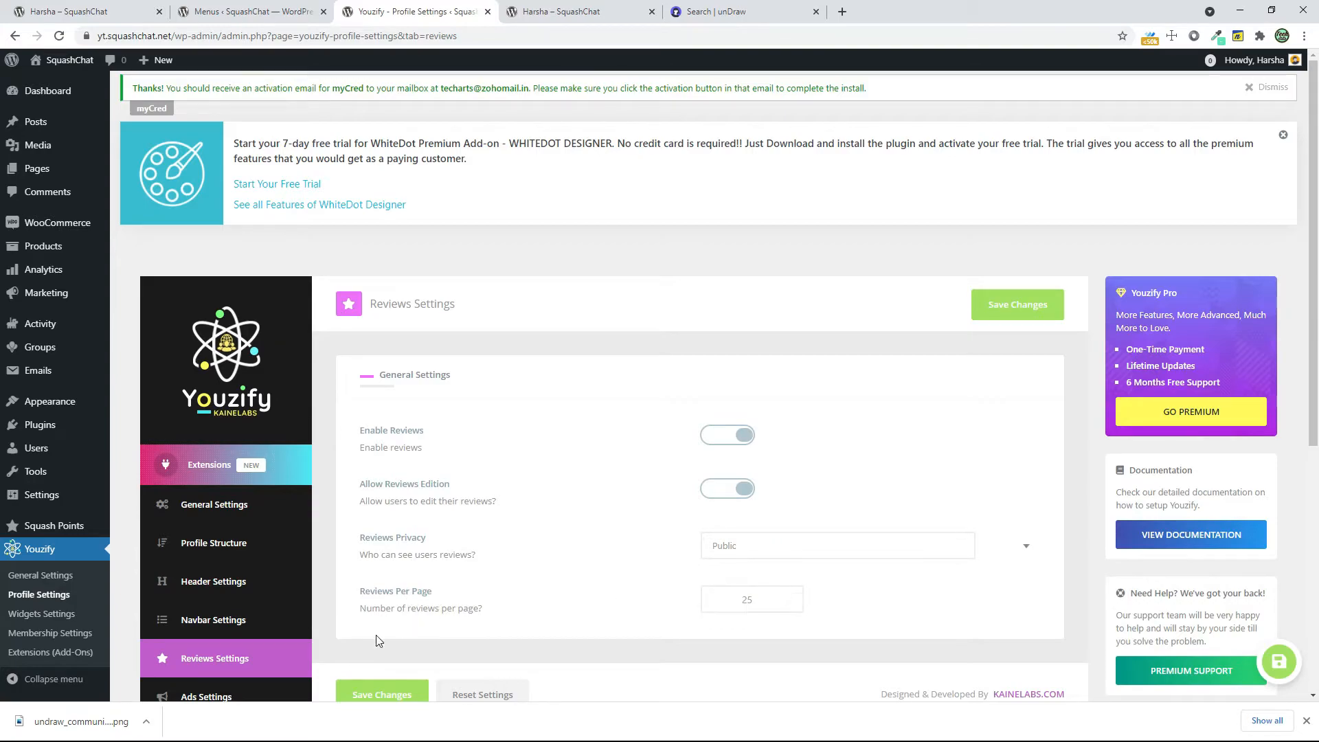
scroll(376, 640, "down", 2)
left_click(408, 558)
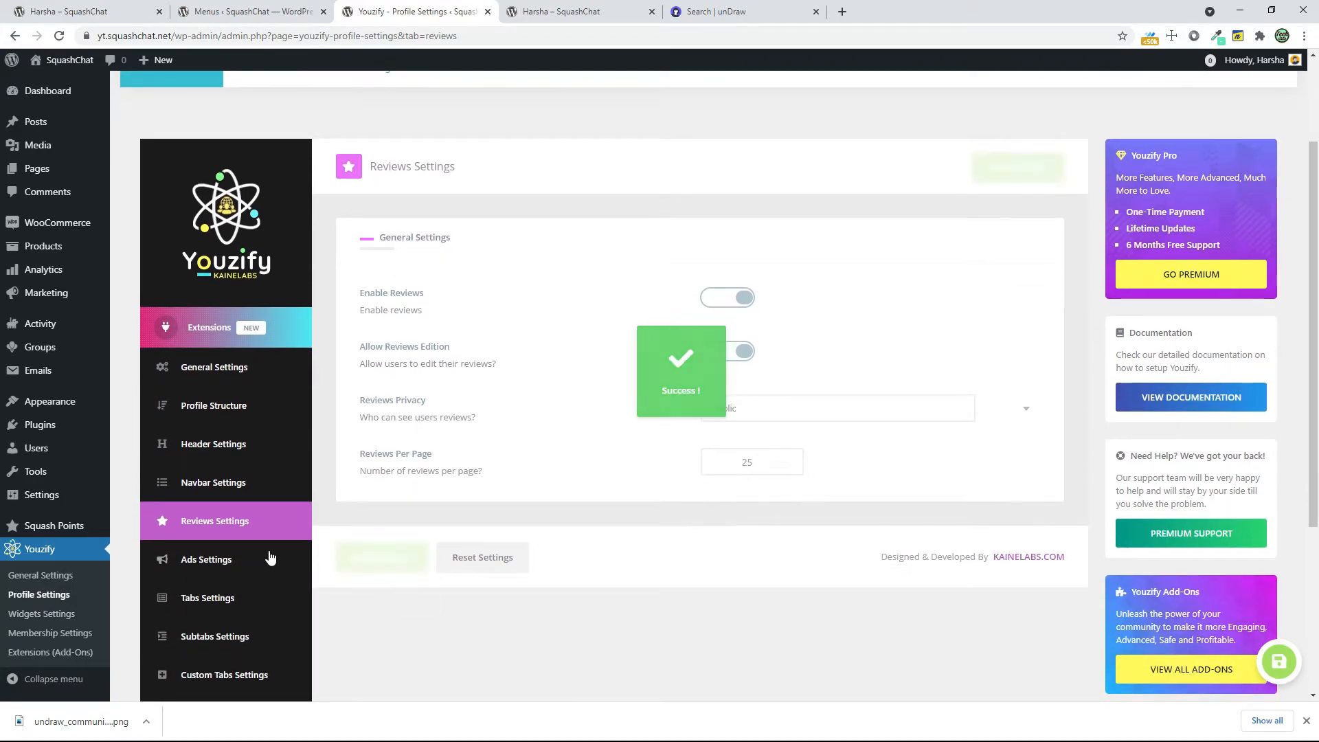
Start a new ad in the Ads Settings, mark it as sponsored and name it a1
left_click(260, 559)
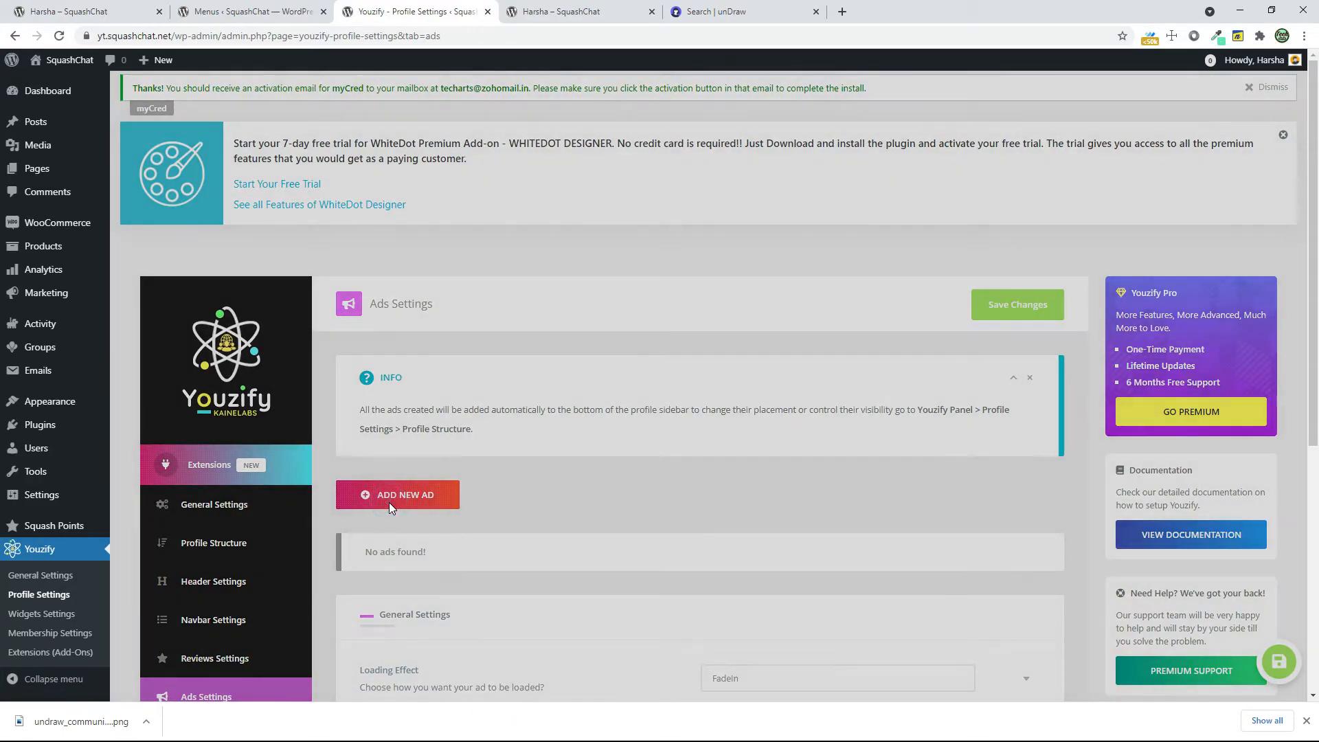
left_click(389, 501)
scroll(224, 542, "down", 4)
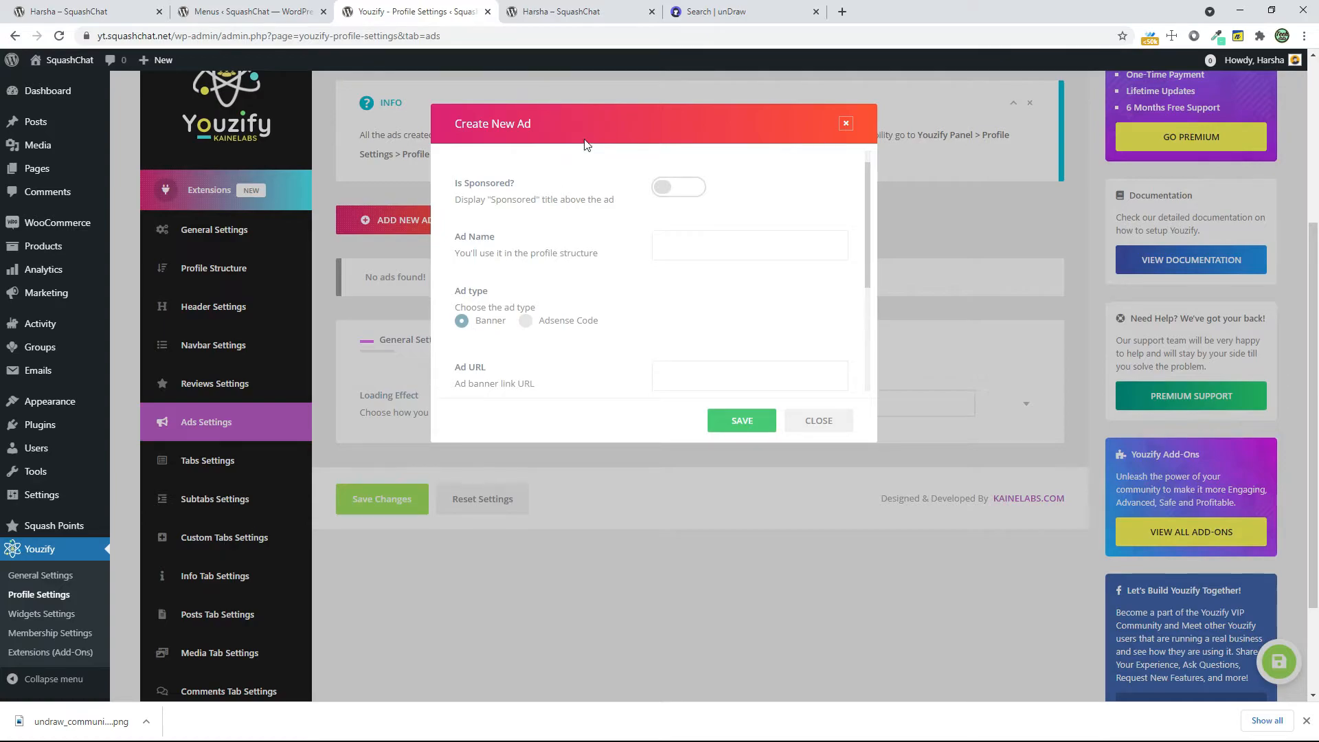
left_click(680, 188)
left_click(674, 237)
Switch the ad type to Adsense Code to view its code field, and set it back to Banner
left_click(525, 321)
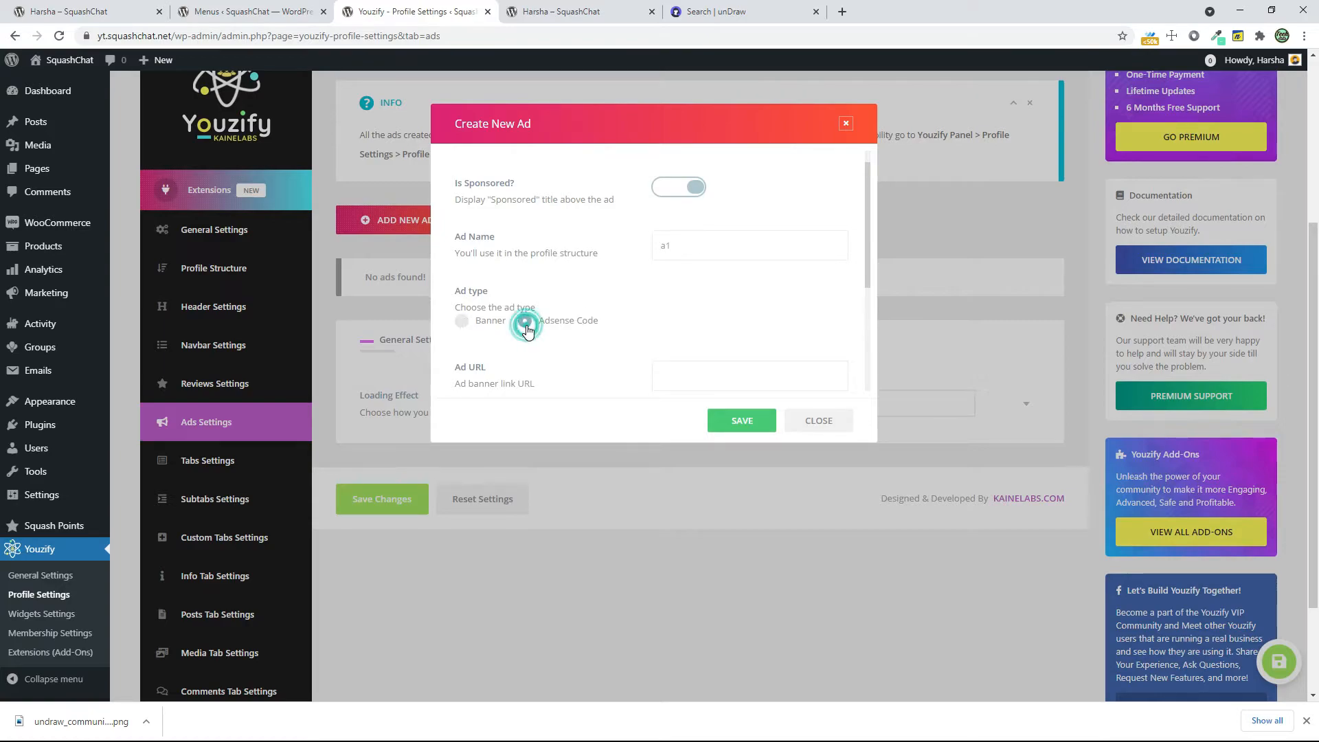
scroll(598, 344, "down", 2)
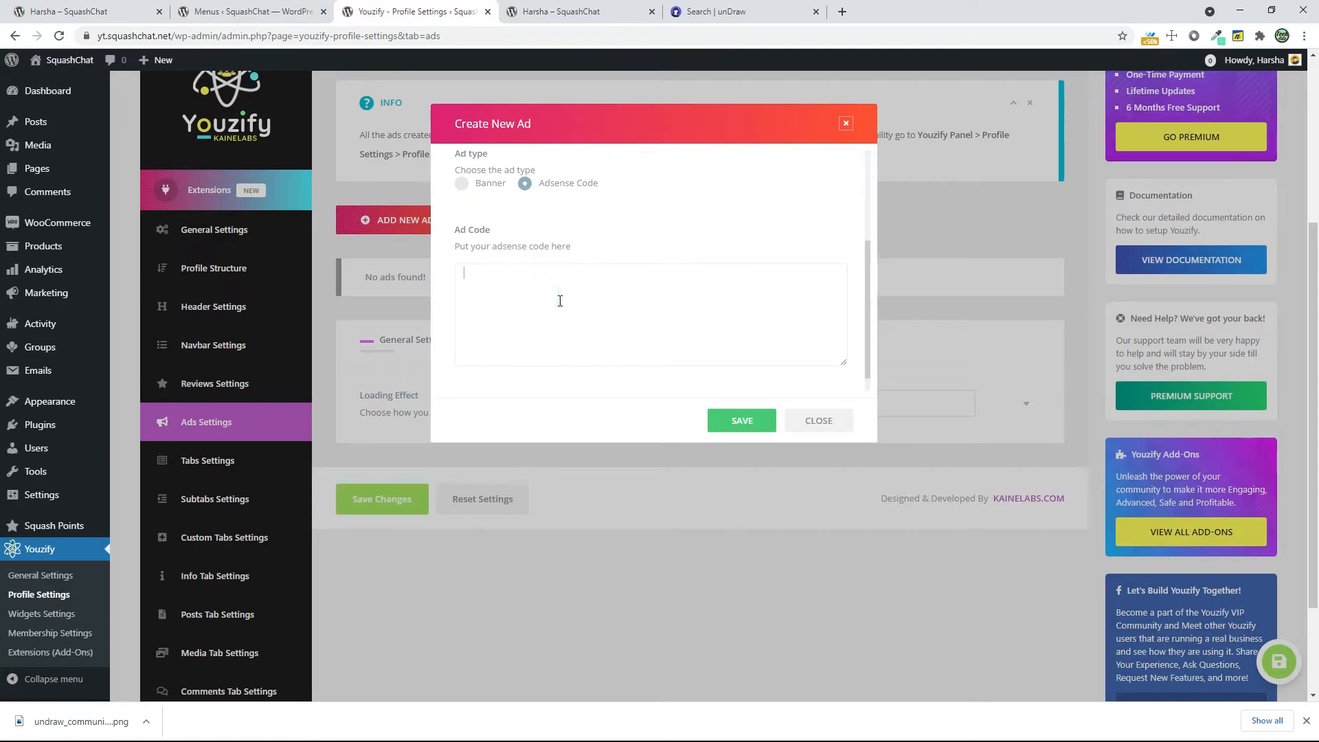
scroll(550, 297, "up", 2)
left_click(462, 251)
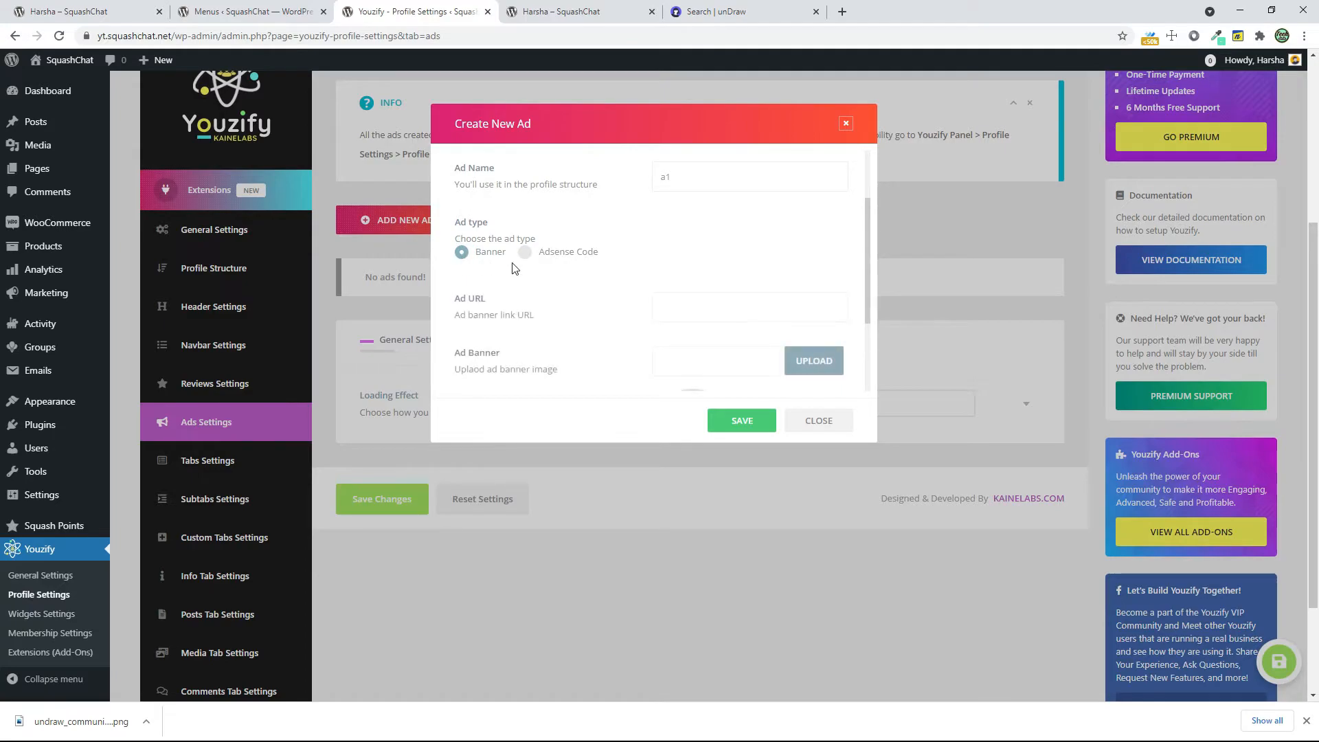
Set woocommerce-placeholder.png from the media library as the ad's banner image
scroll(522, 302, "down", 1)
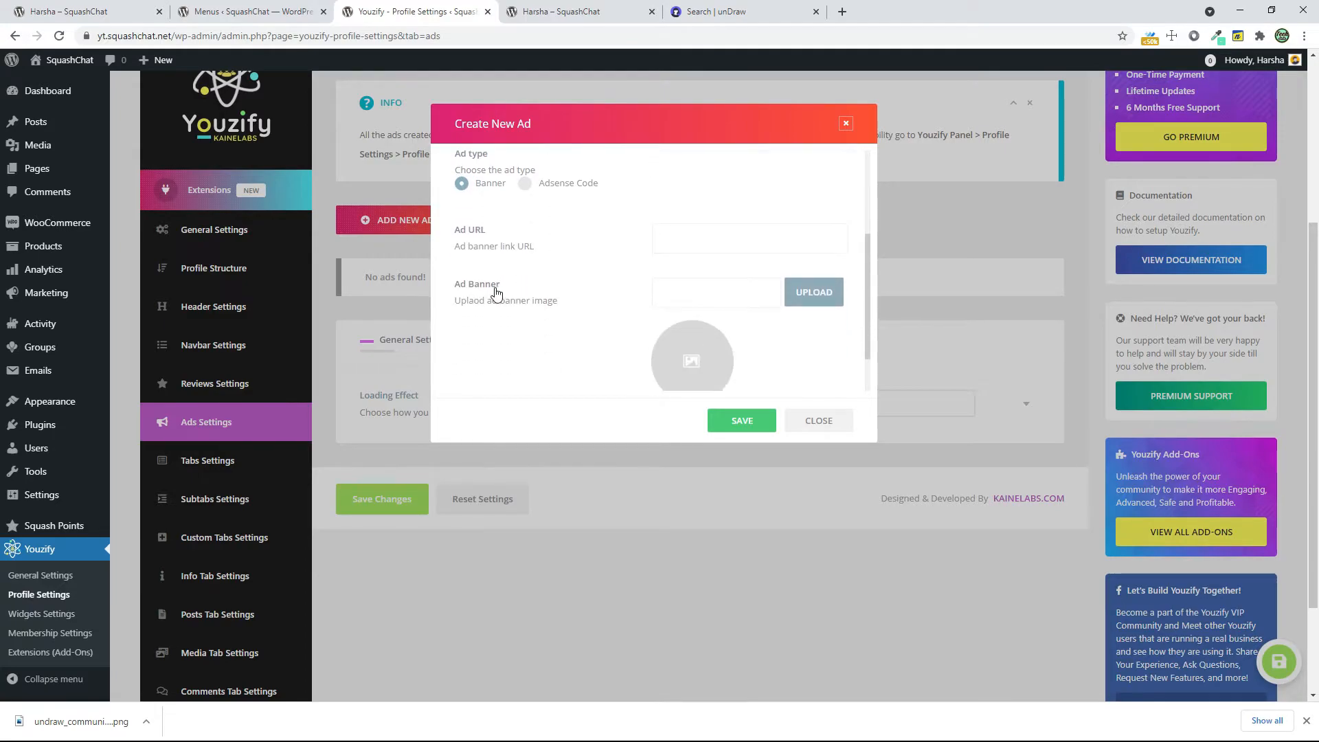
left_click(813, 292)
left_click(318, 246)
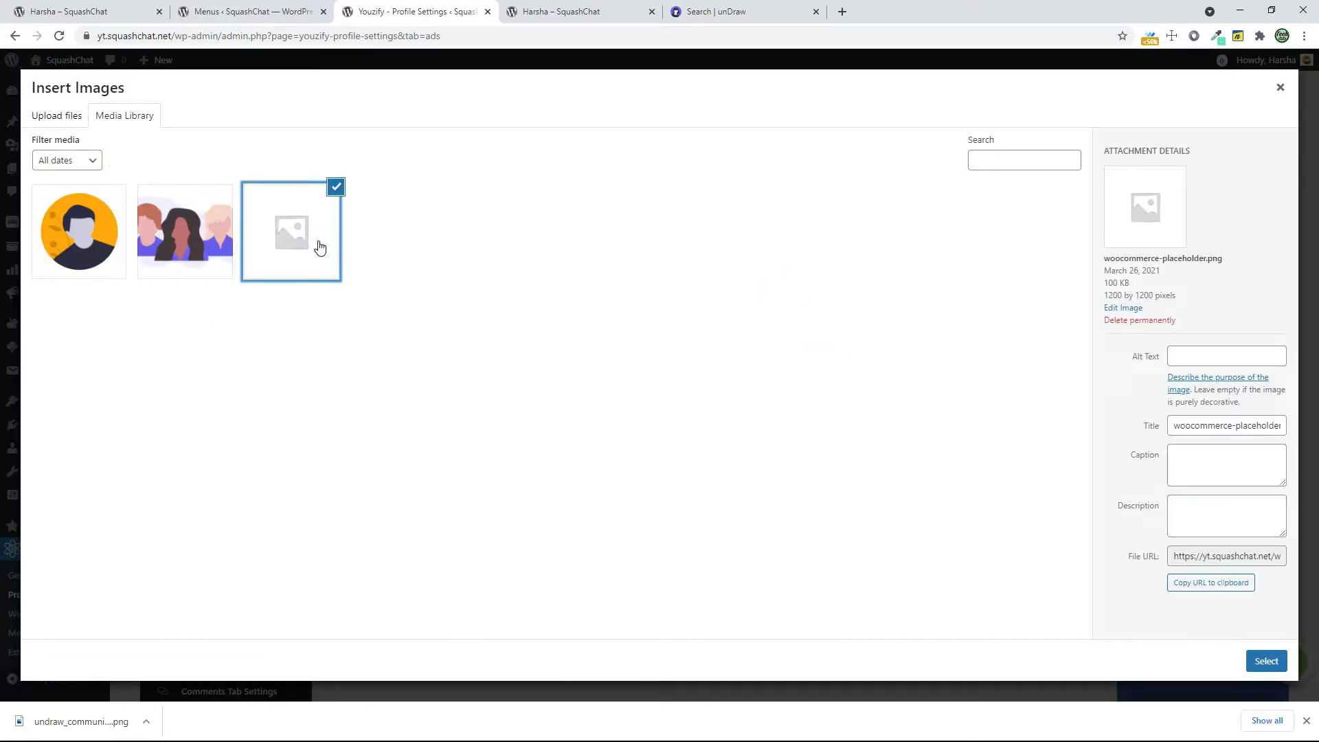
left_click(1266, 661)
left_click(700, 230)
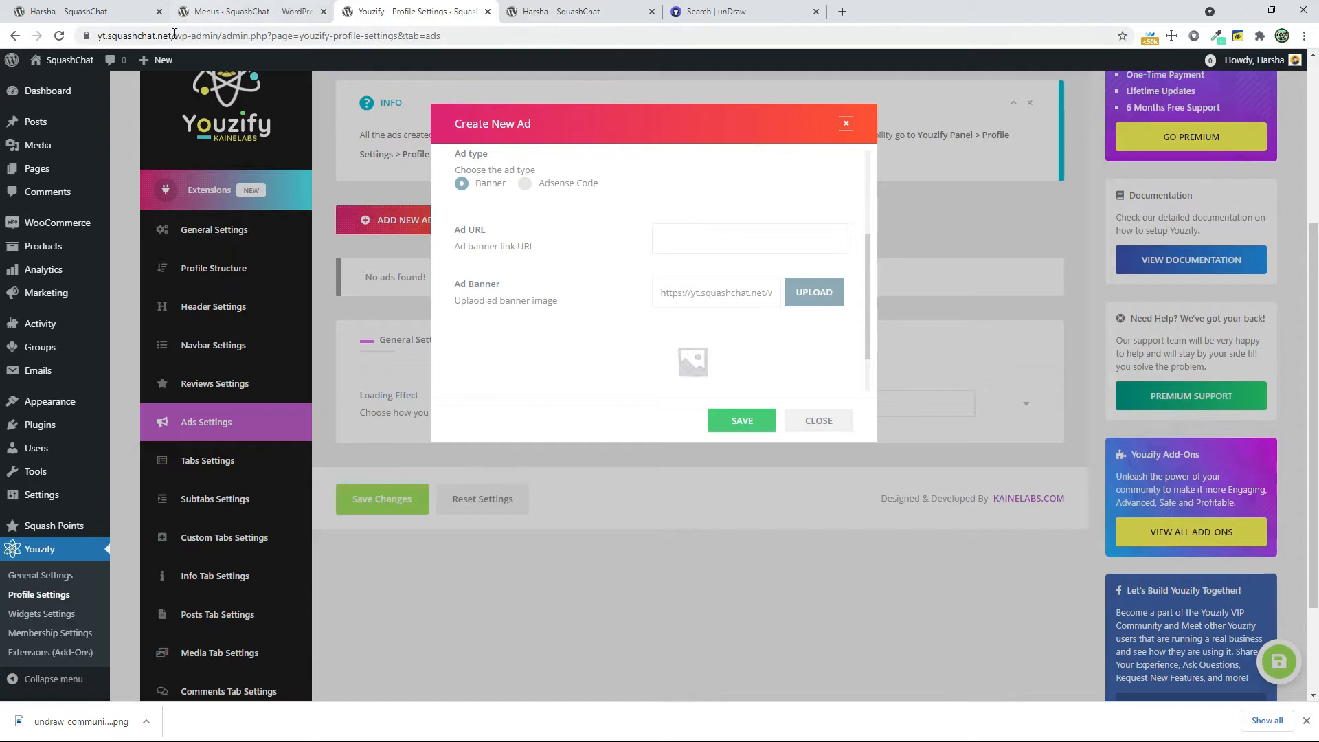
left_click_drag(98, 36, 203, 35)
right_click(135, 36)
left_click(169, 132)
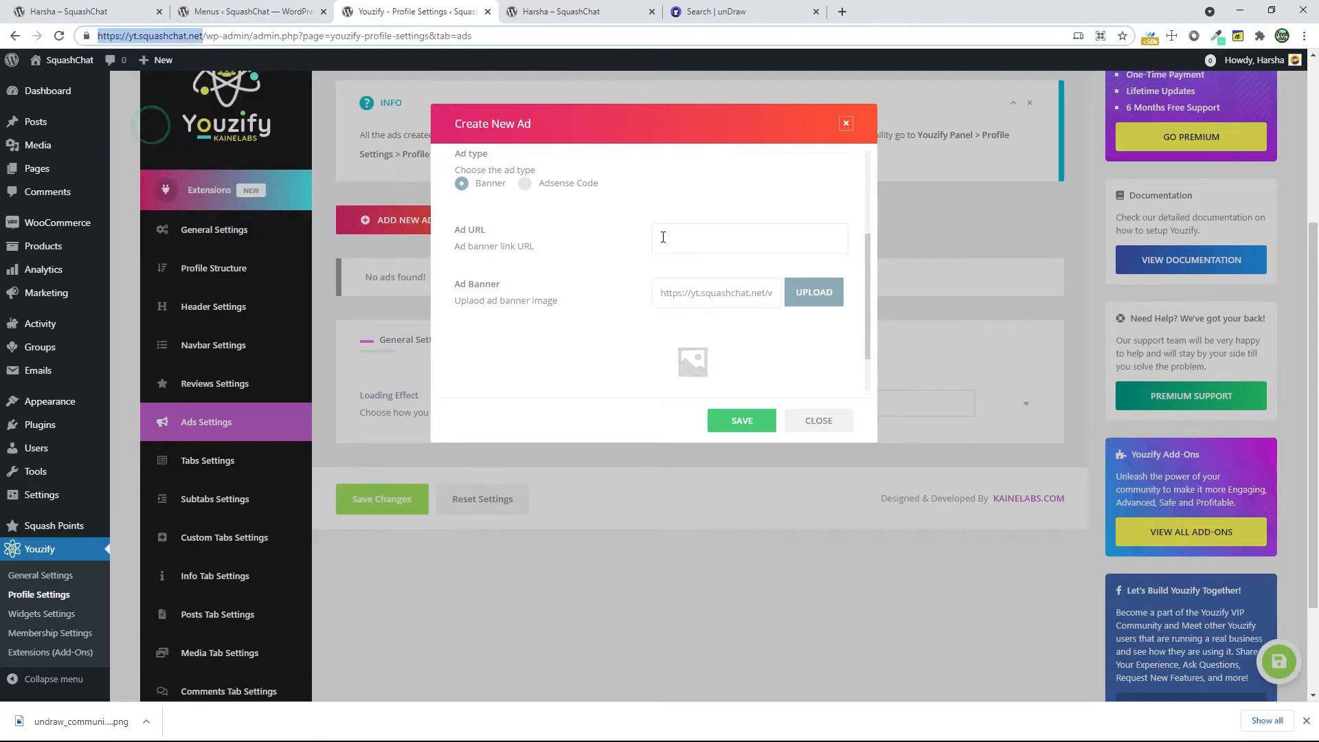
left_click(695, 236)
key("ctrl+v")
left_click(748, 430)
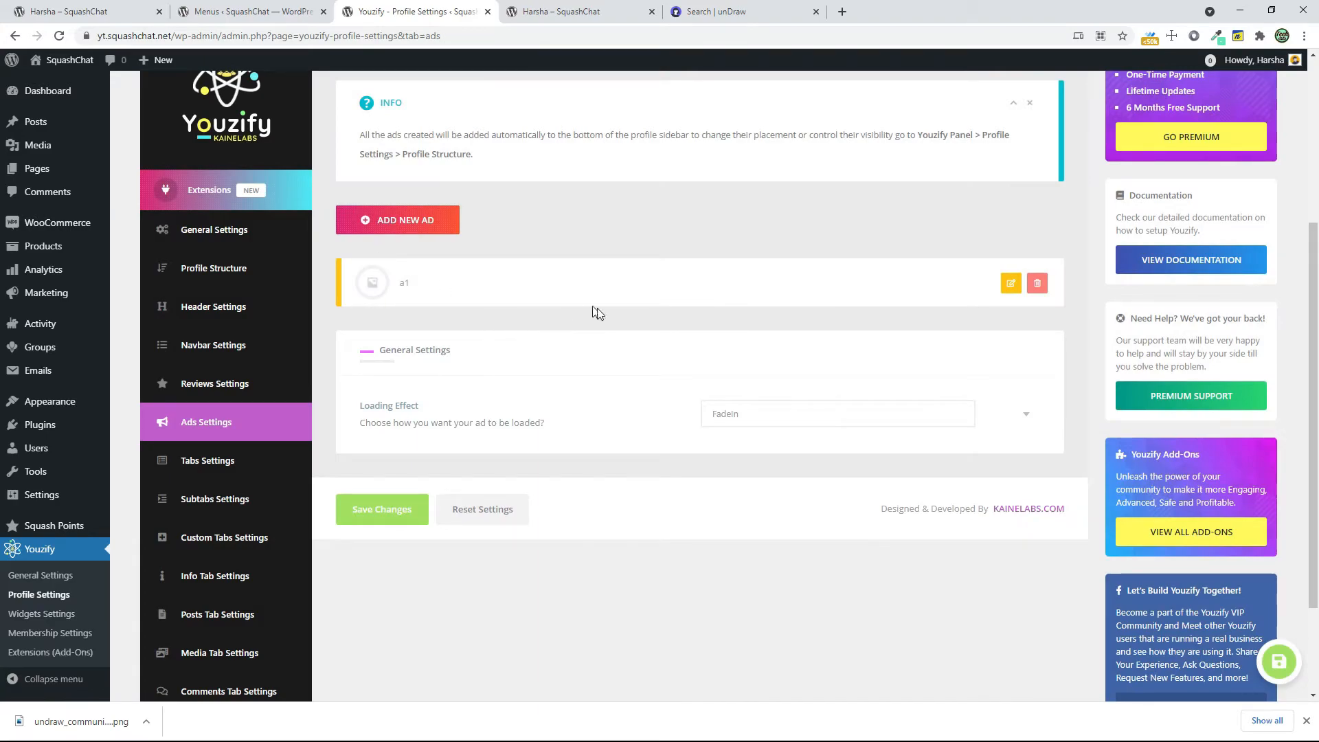
Open the Subtabs Settings and check which options the page offers
left_click(245, 505)
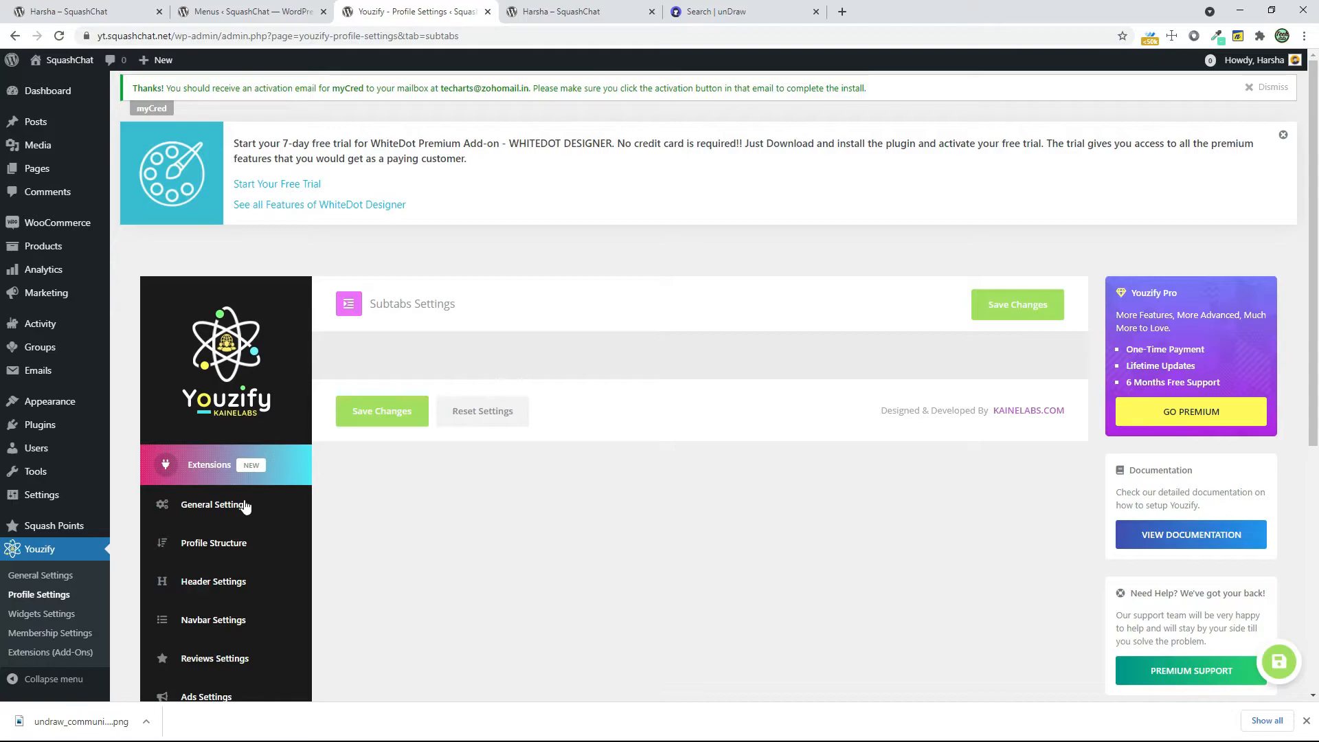
scroll(365, 462, "down", 3)
scroll(389, 283, "up", 2)
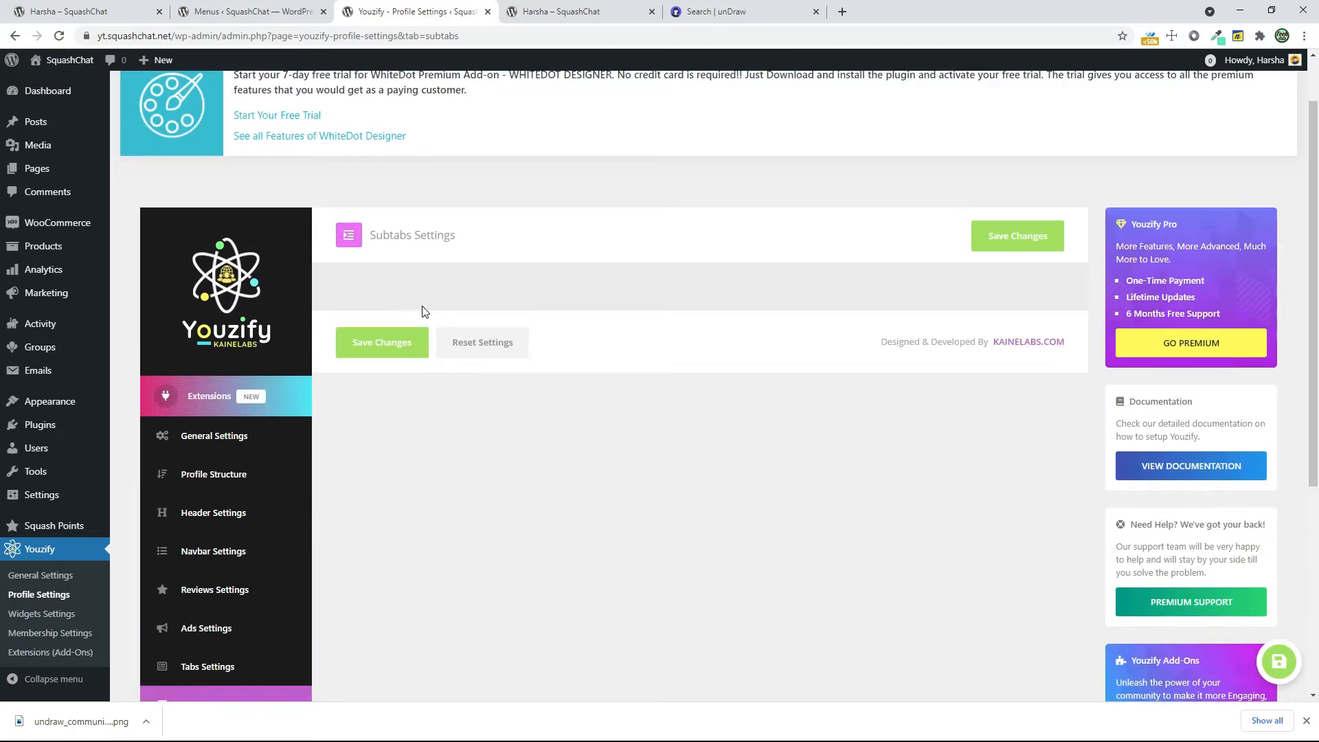
Open the Custom Tabs Settings and compare them with the tabs on the member's profile page
scroll(490, 526, "down", 3)
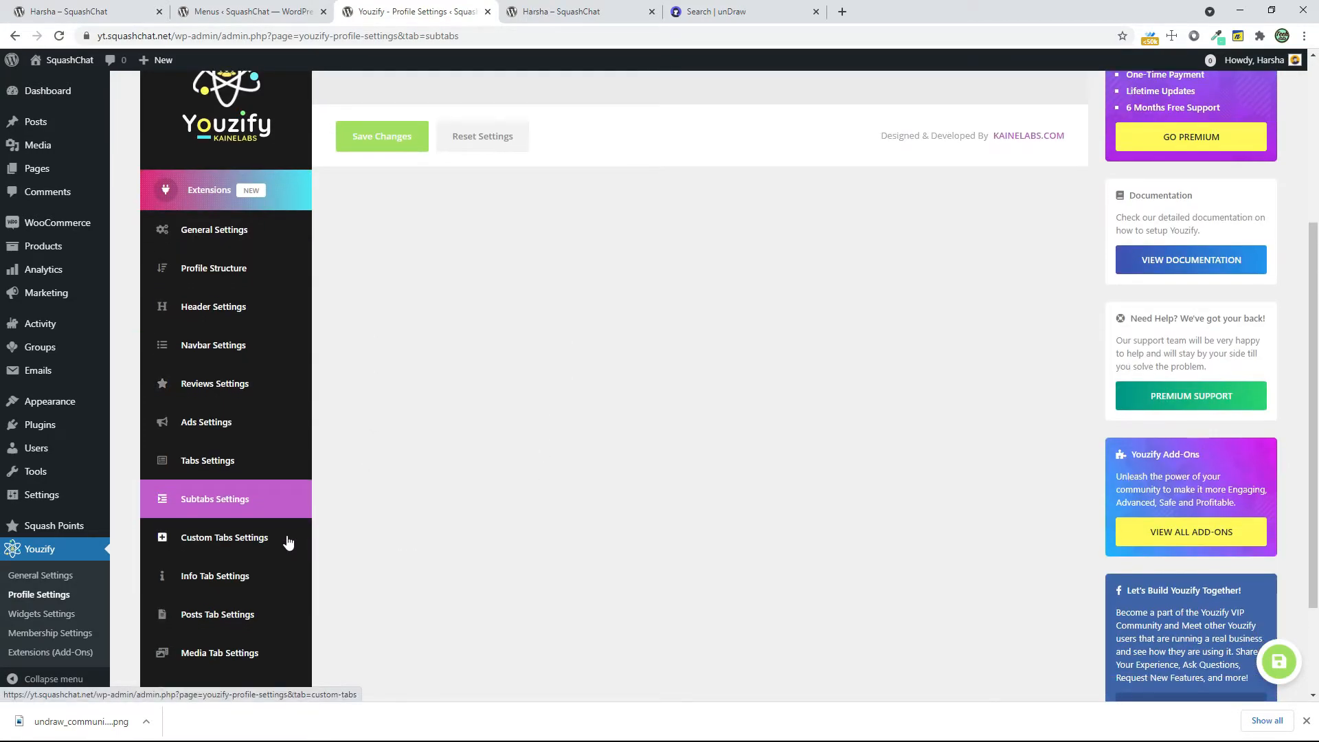
left_click(287, 536)
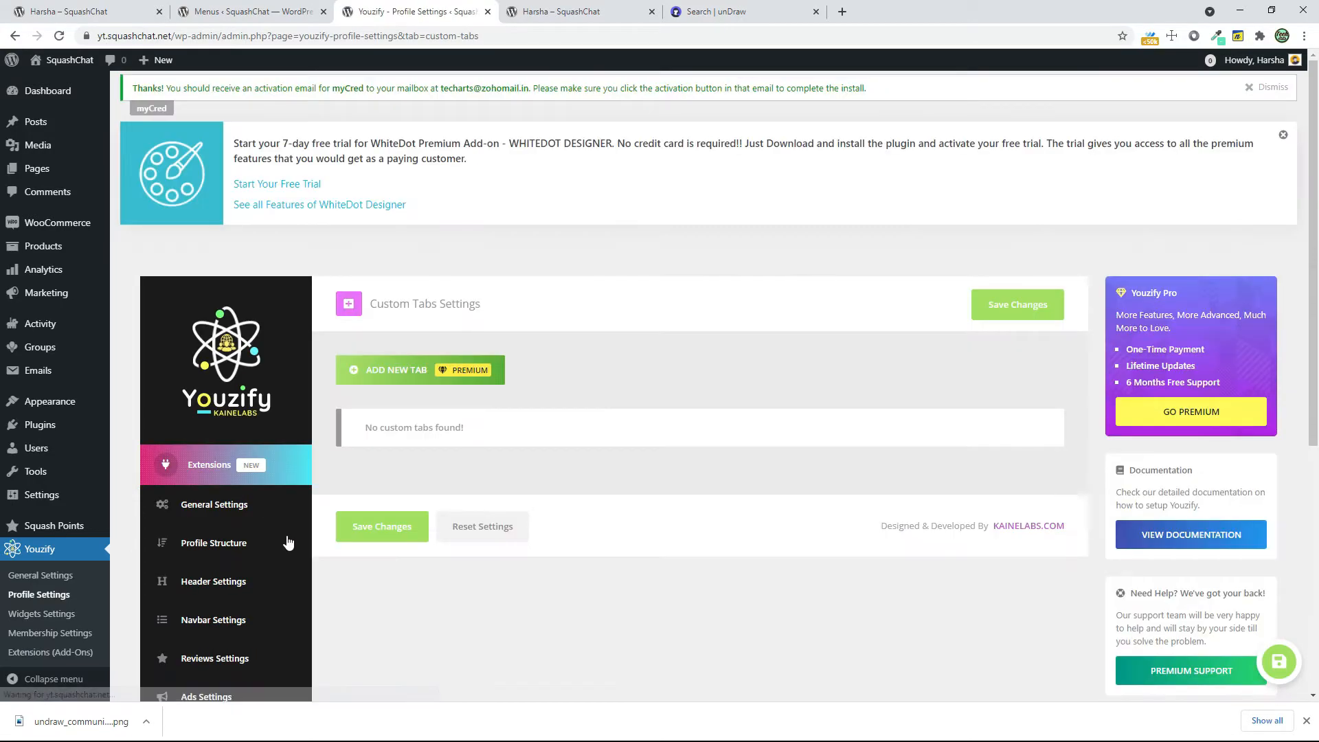
left_click(540, 15)
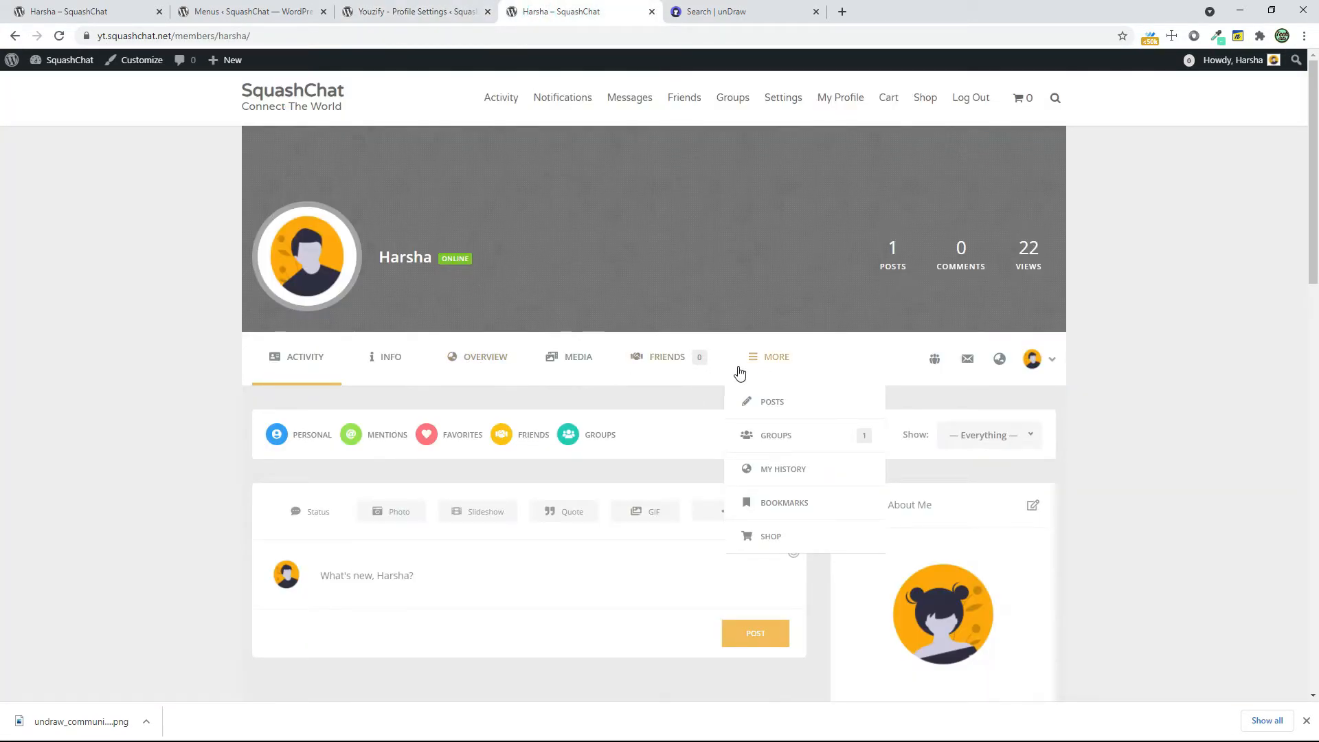
left_click(456, 14)
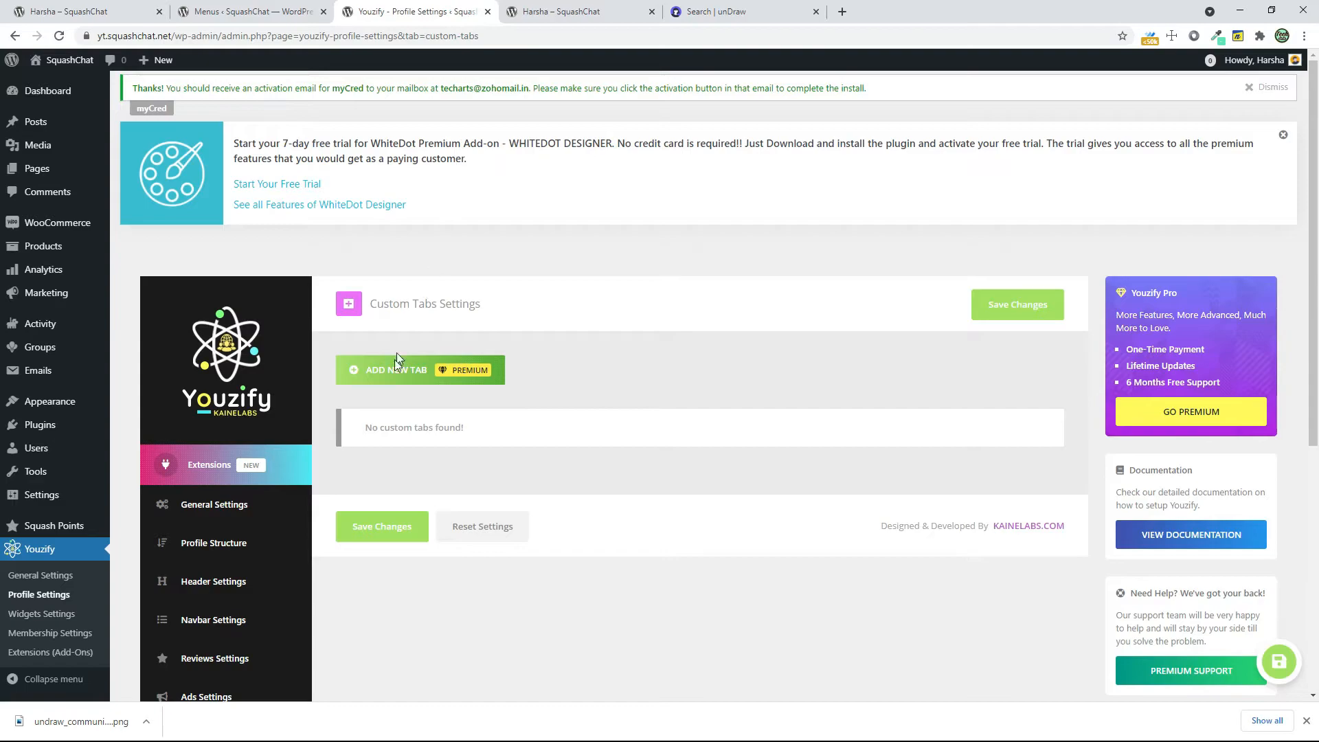
scroll(406, 483, "down", 2)
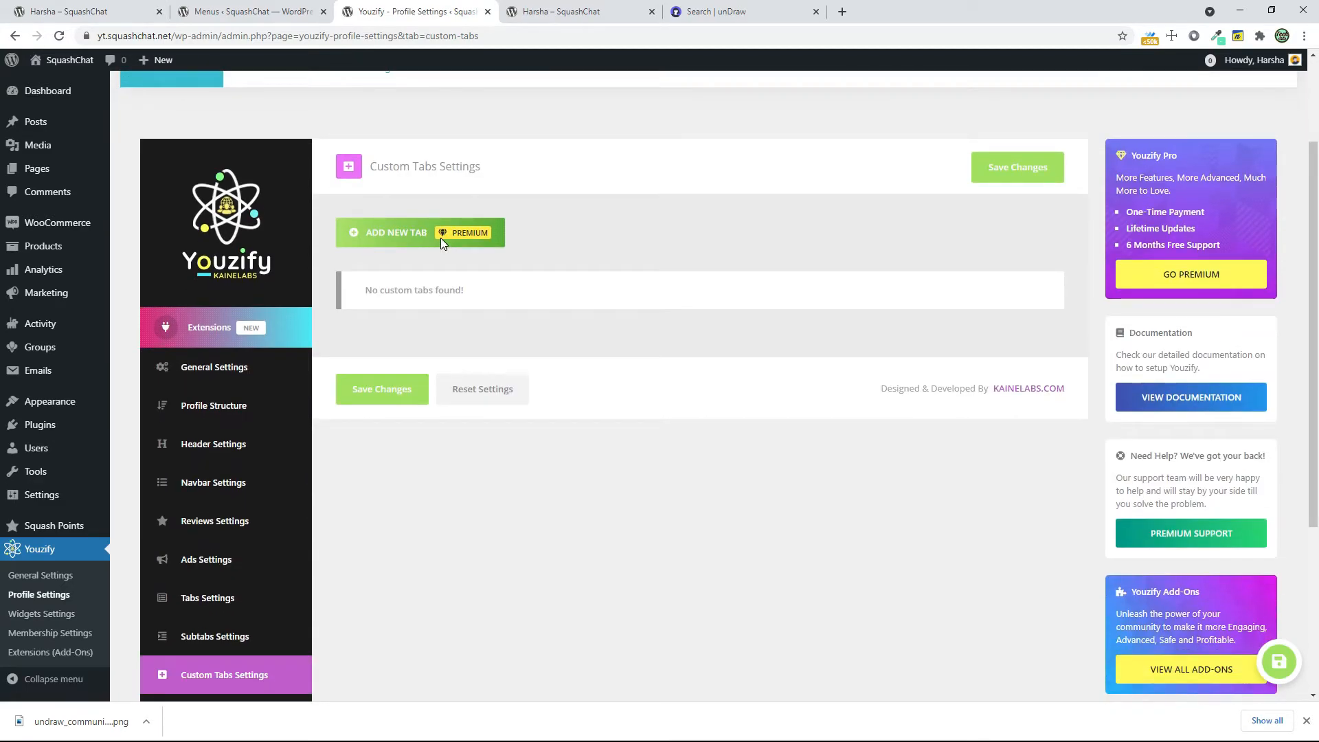
Open the Info Tab Settings and try out a light grey color for the info titles
scroll(481, 419, "down", 4)
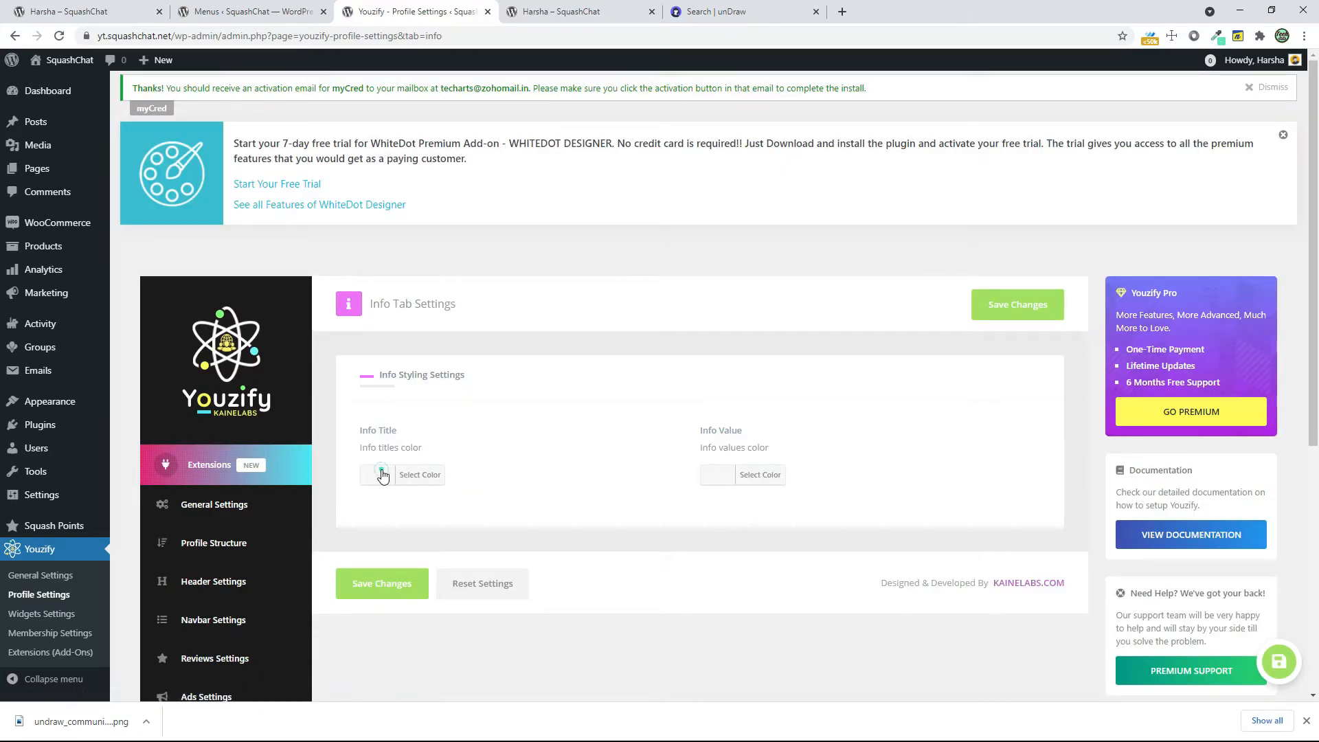
left_click(401, 475)
left_click_drag(406, 531, 358, 515)
scroll(253, 543, "down", 5)
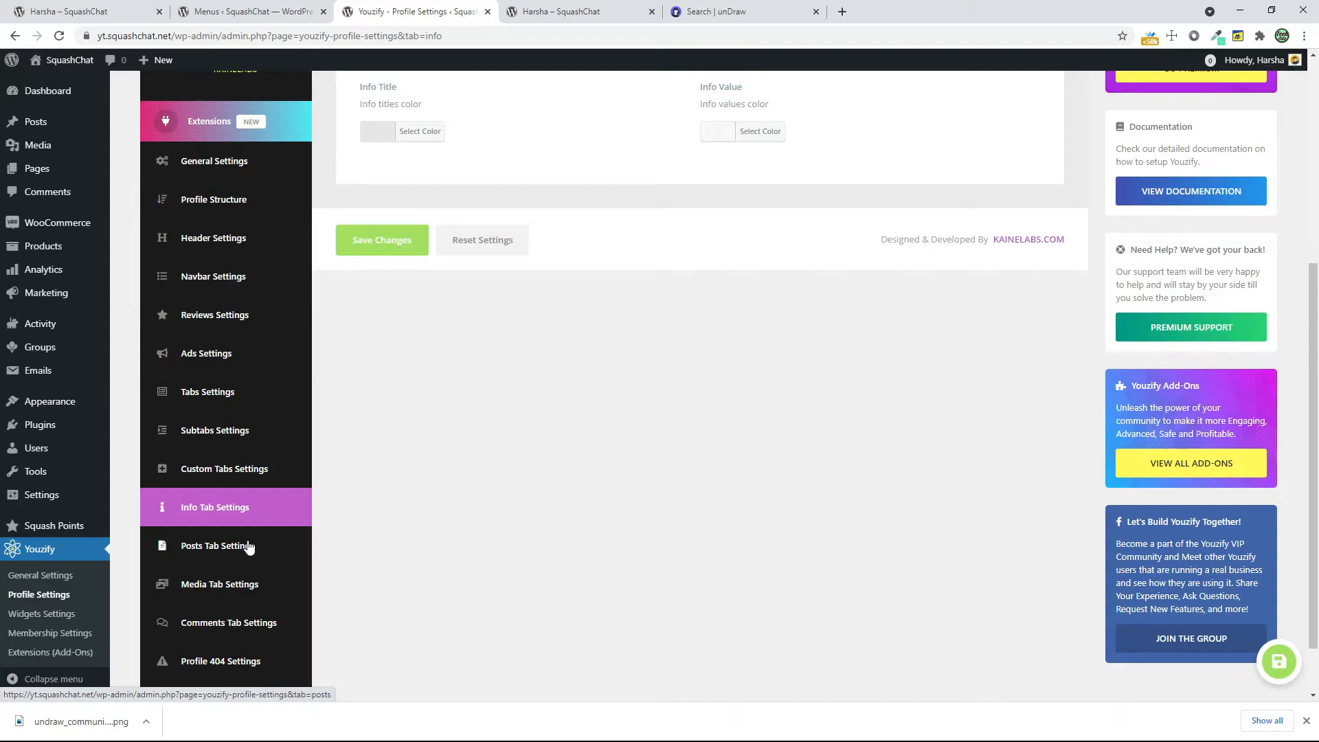
Open the Posts Tab Settings and examine the post visibility and styling options
left_click(248, 545)
scroll(385, 536, "down", 7)
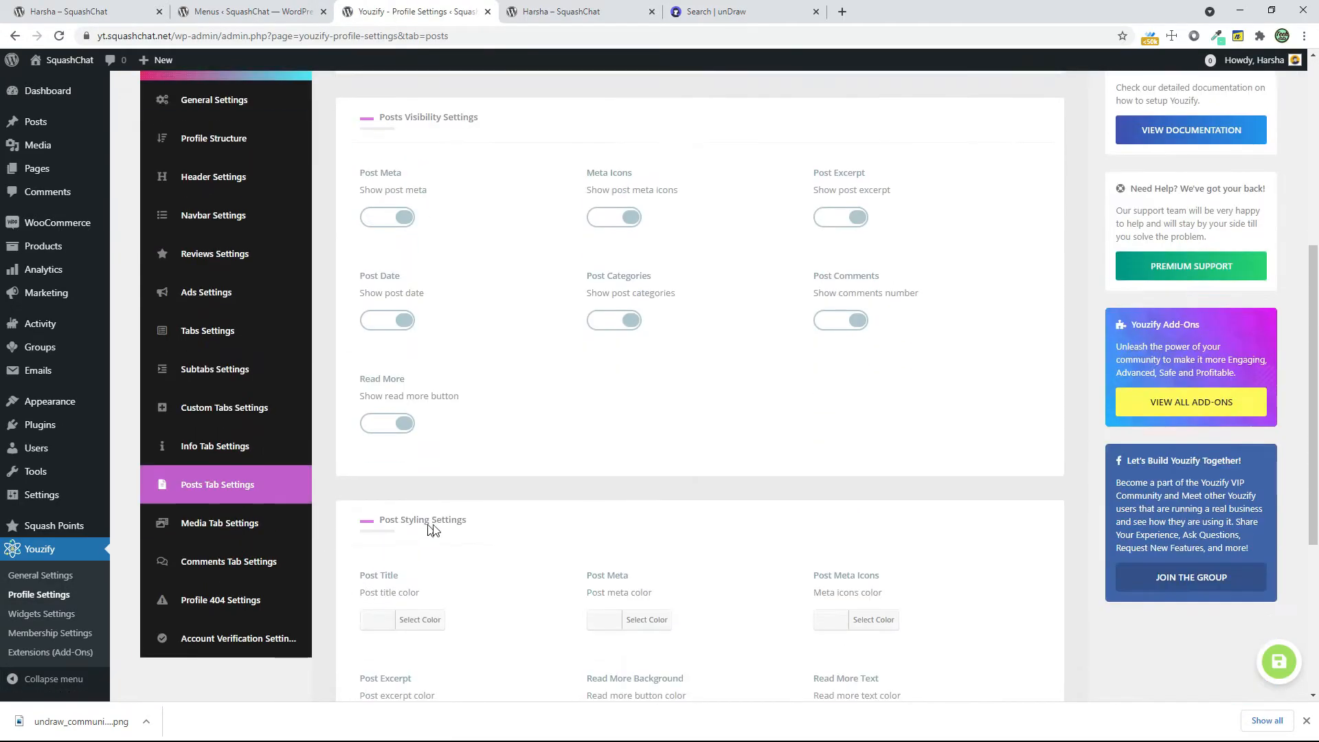
scroll(427, 529, "down", 5)
Examine the options in the Media Tab Settings and the Comments Tab Settings
left_click(257, 217)
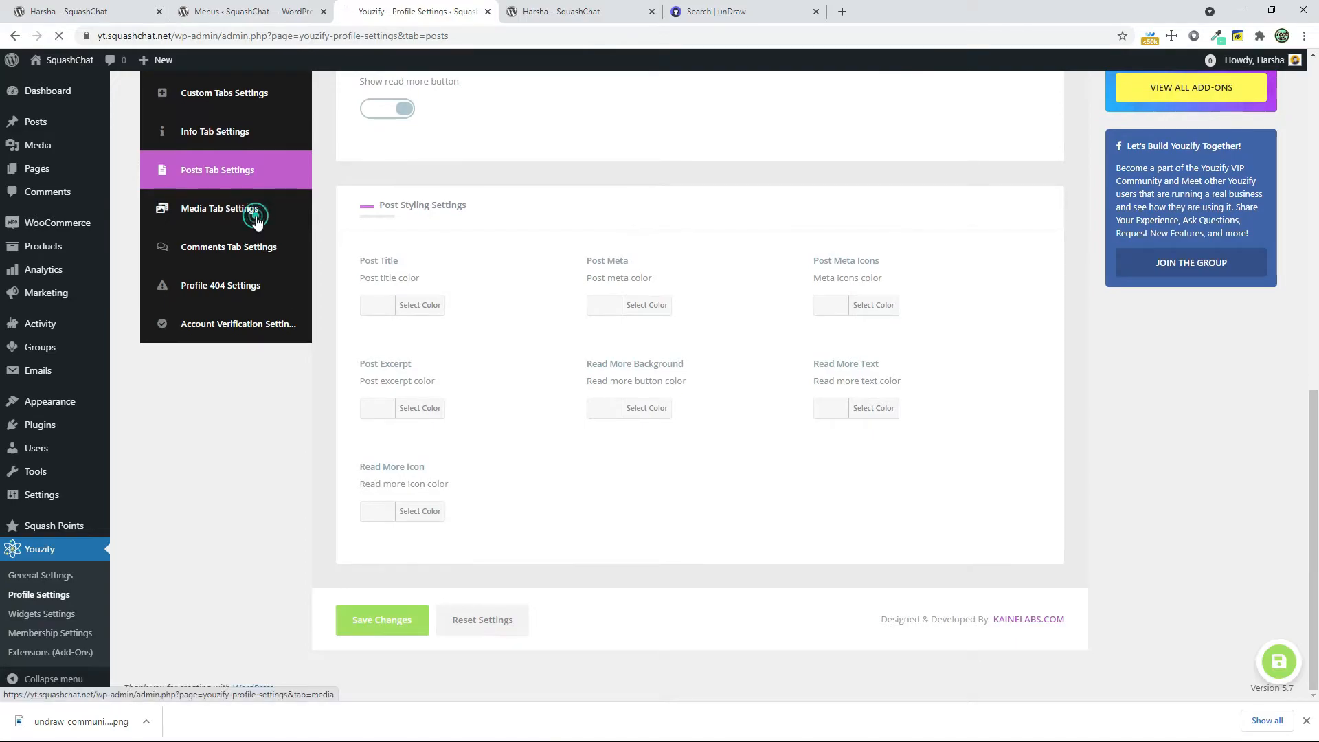
scroll(716, 621, "down", 3)
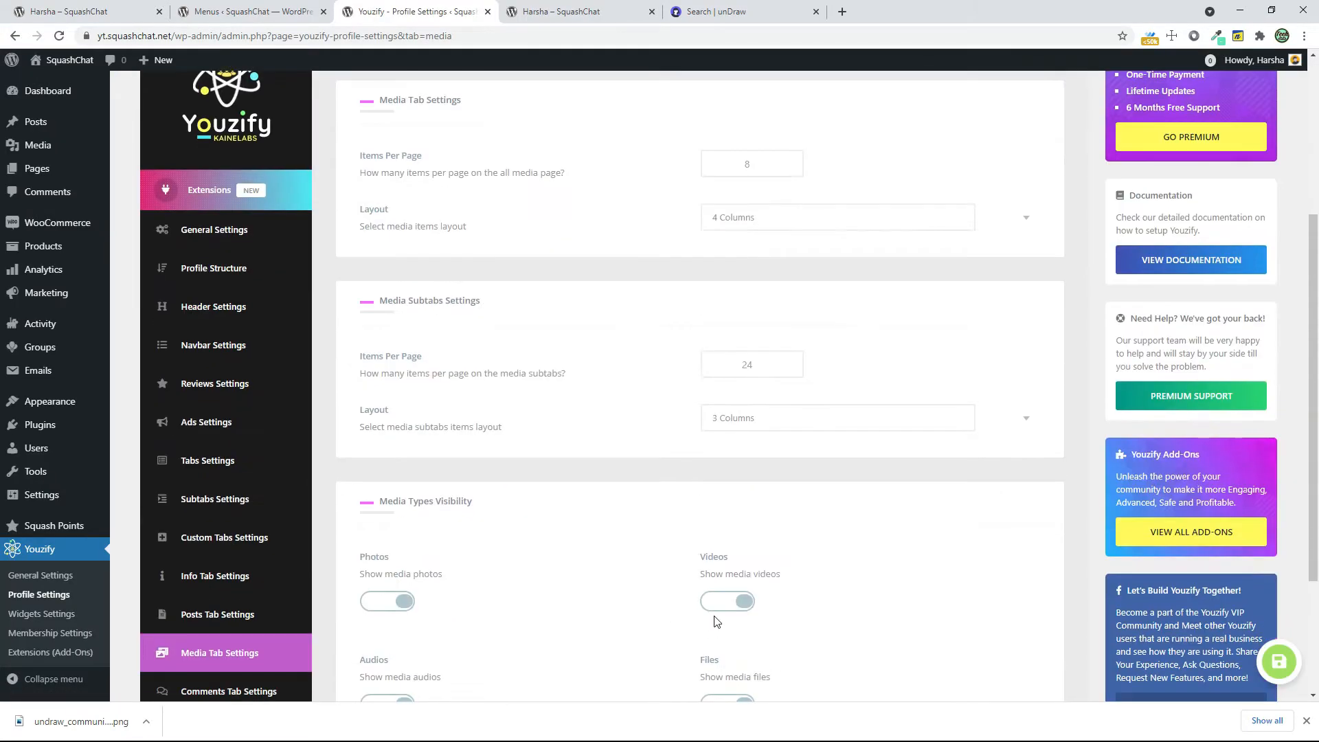
scroll(717, 622, "down", 3)
left_click(207, 509)
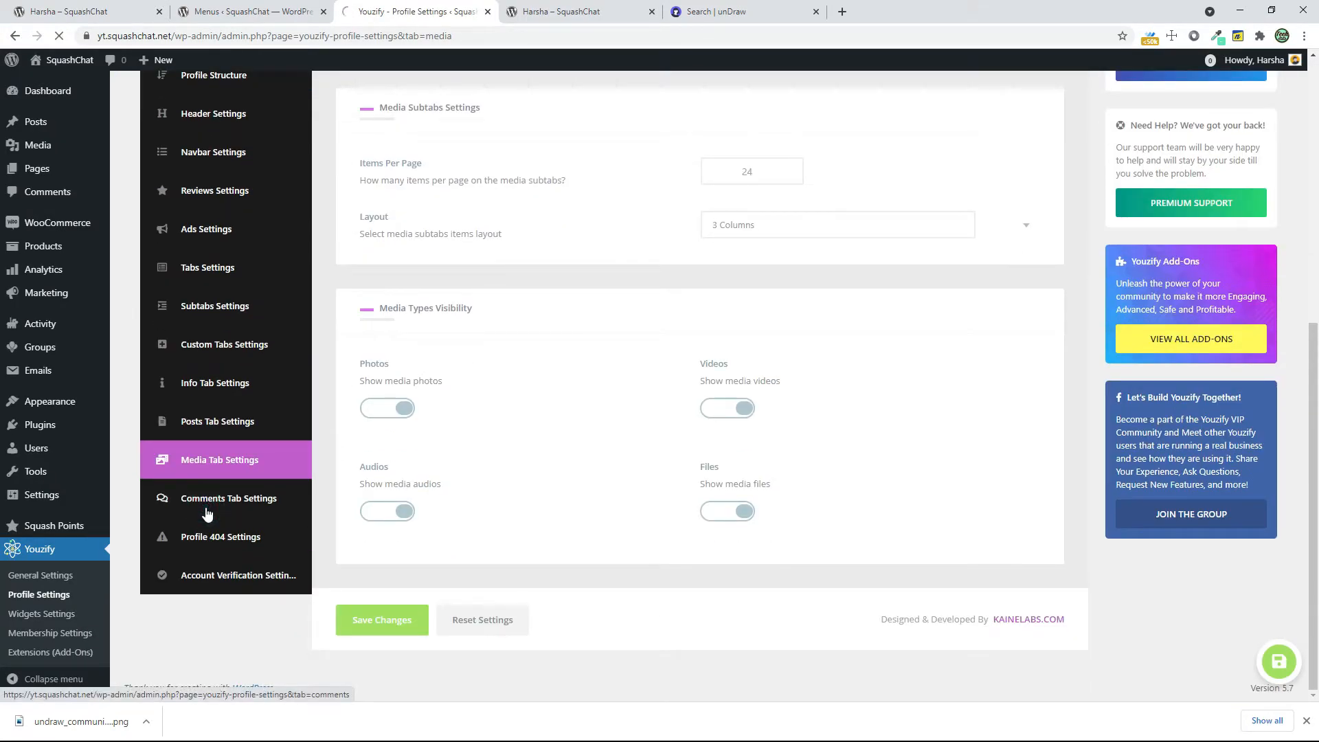
scroll(413, 550, "down", 8)
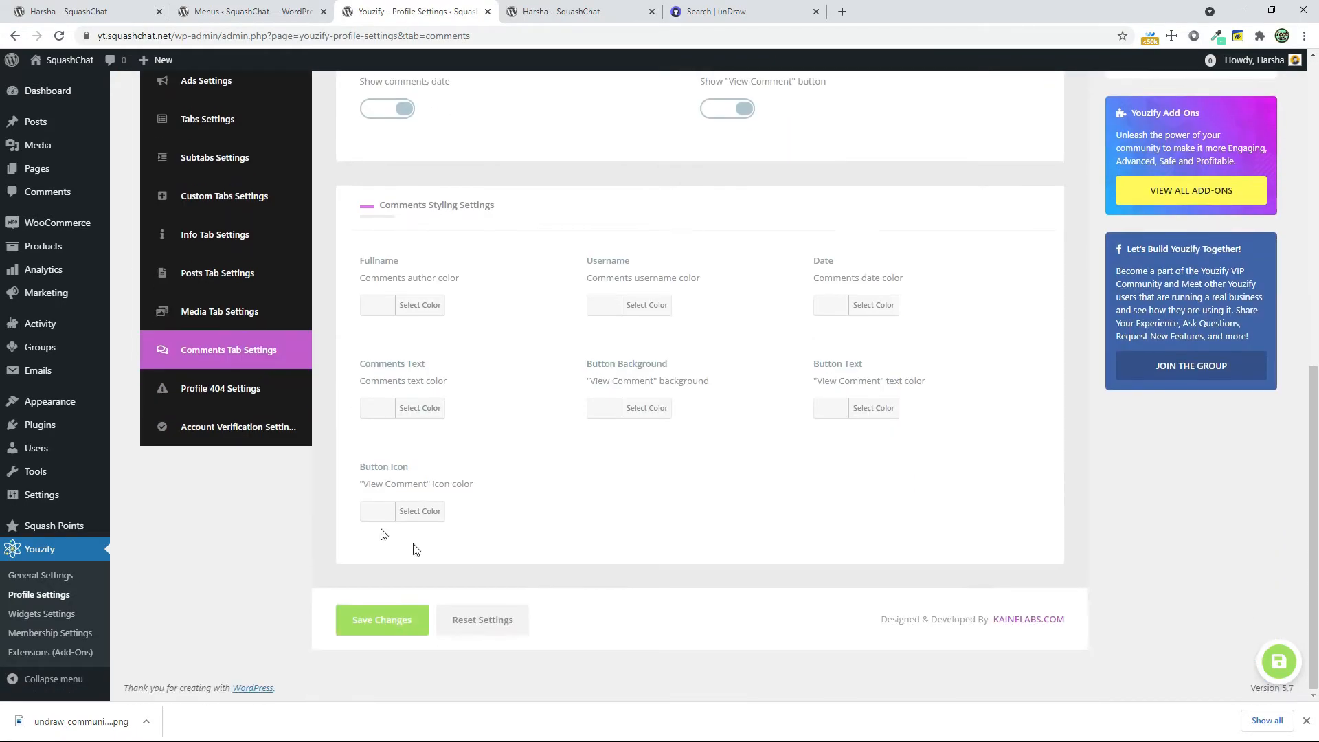
Review the Account Verification Settings and use Verify Account on the member's profile page
left_click(251, 427)
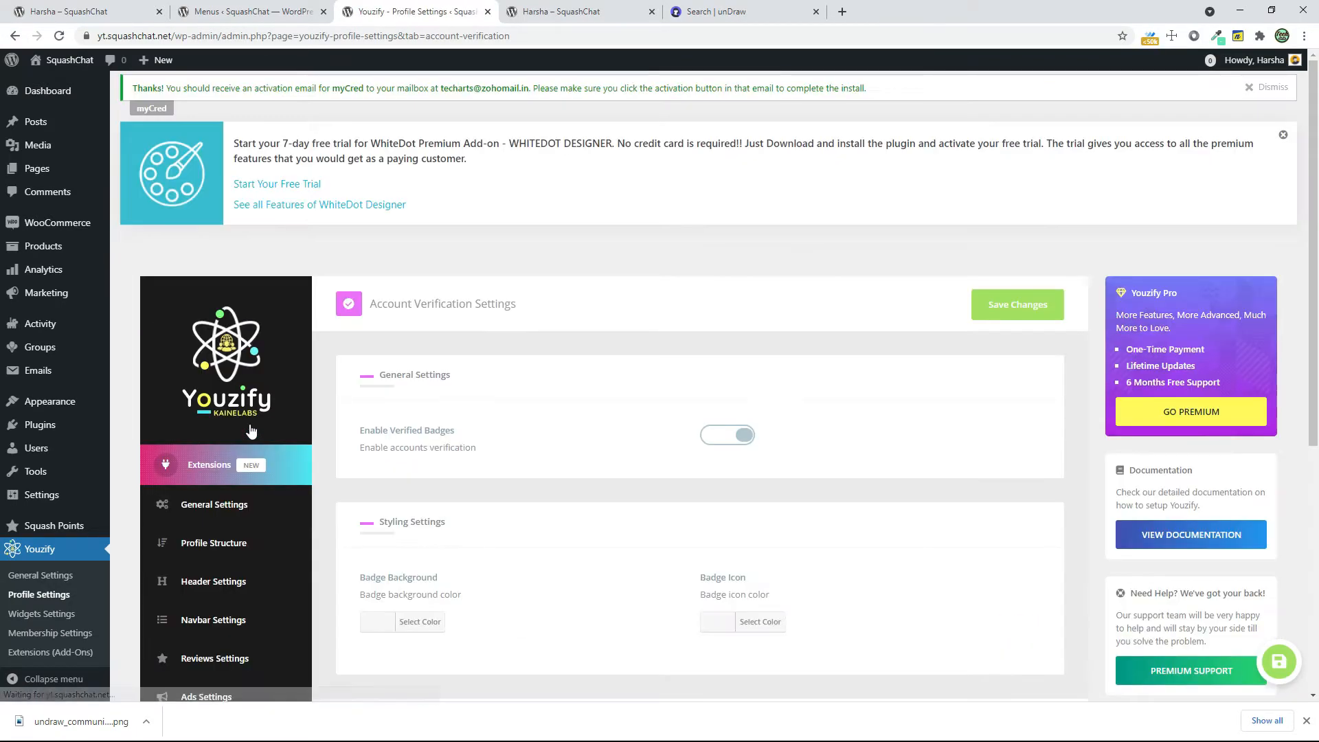
scroll(685, 479, "down", 3)
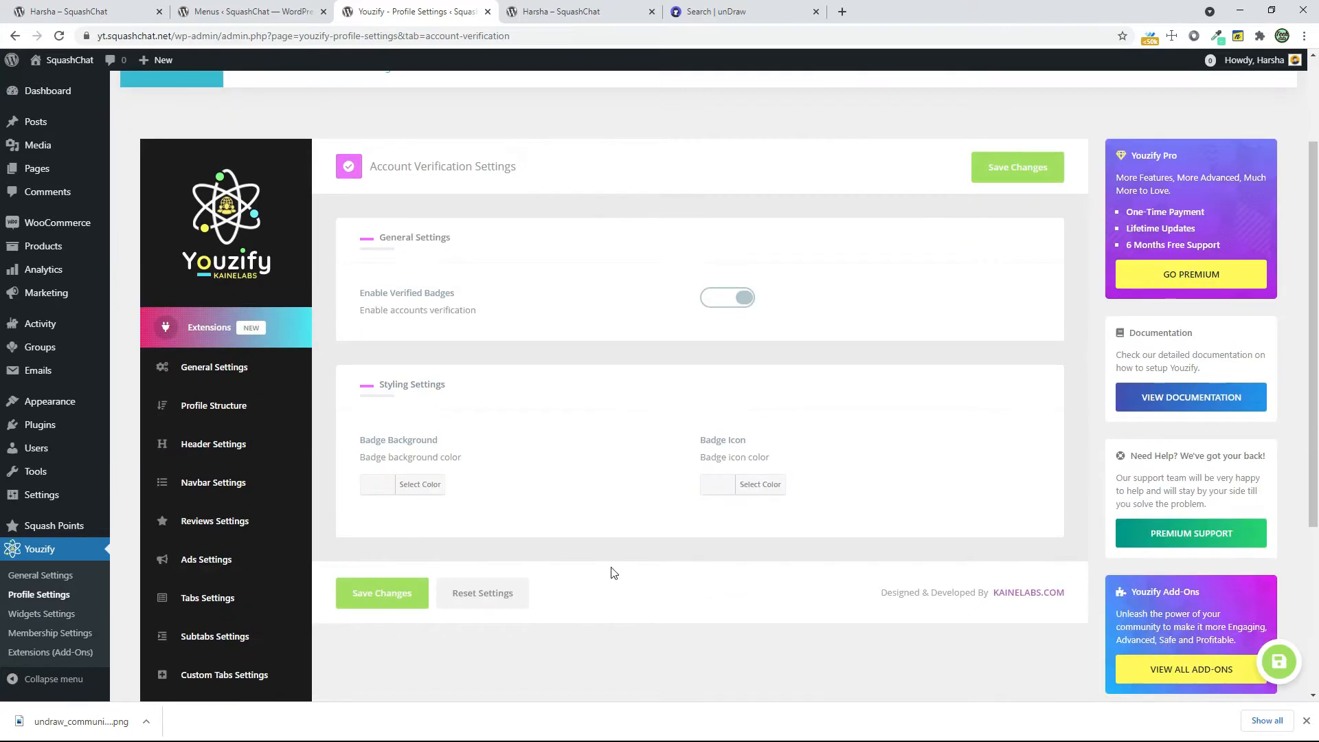
left_click(612, 12)
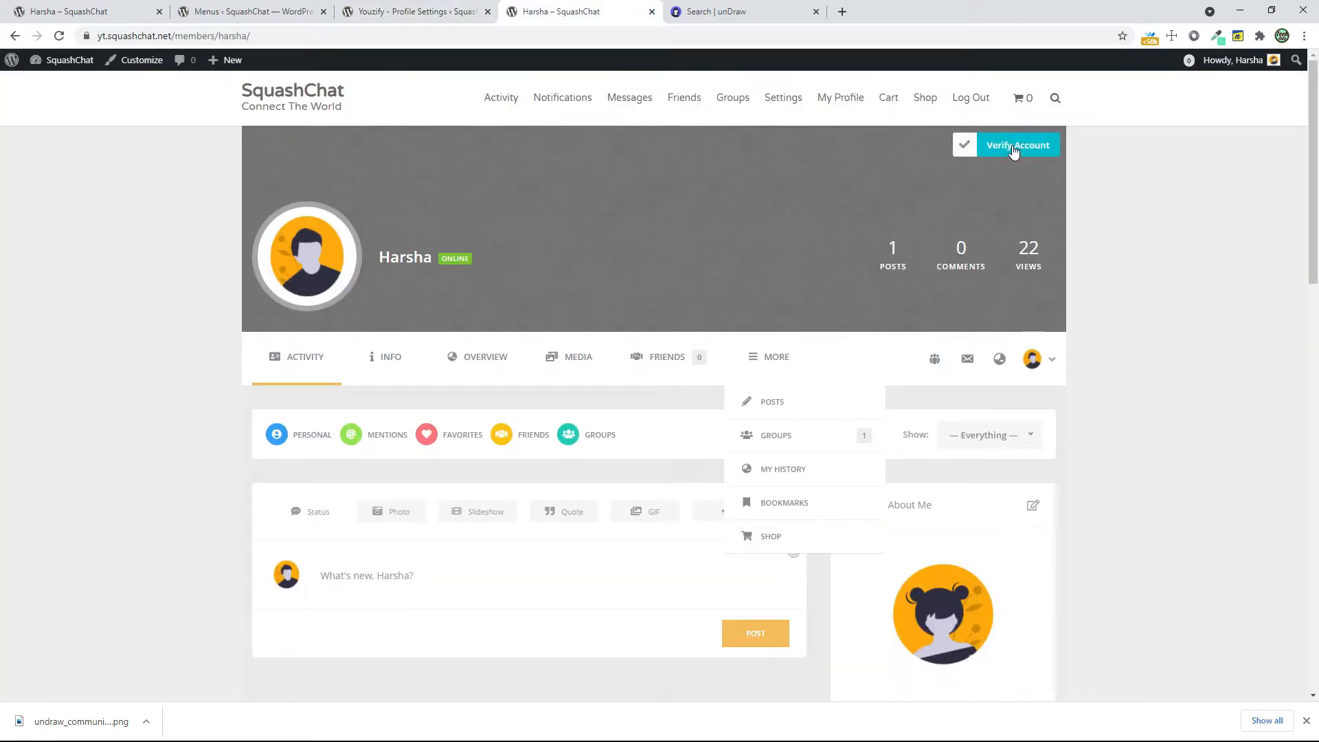
left_click(963, 145)
left_click(669, 258)
left_click(426, 12)
scroll(261, 526, "down", 4)
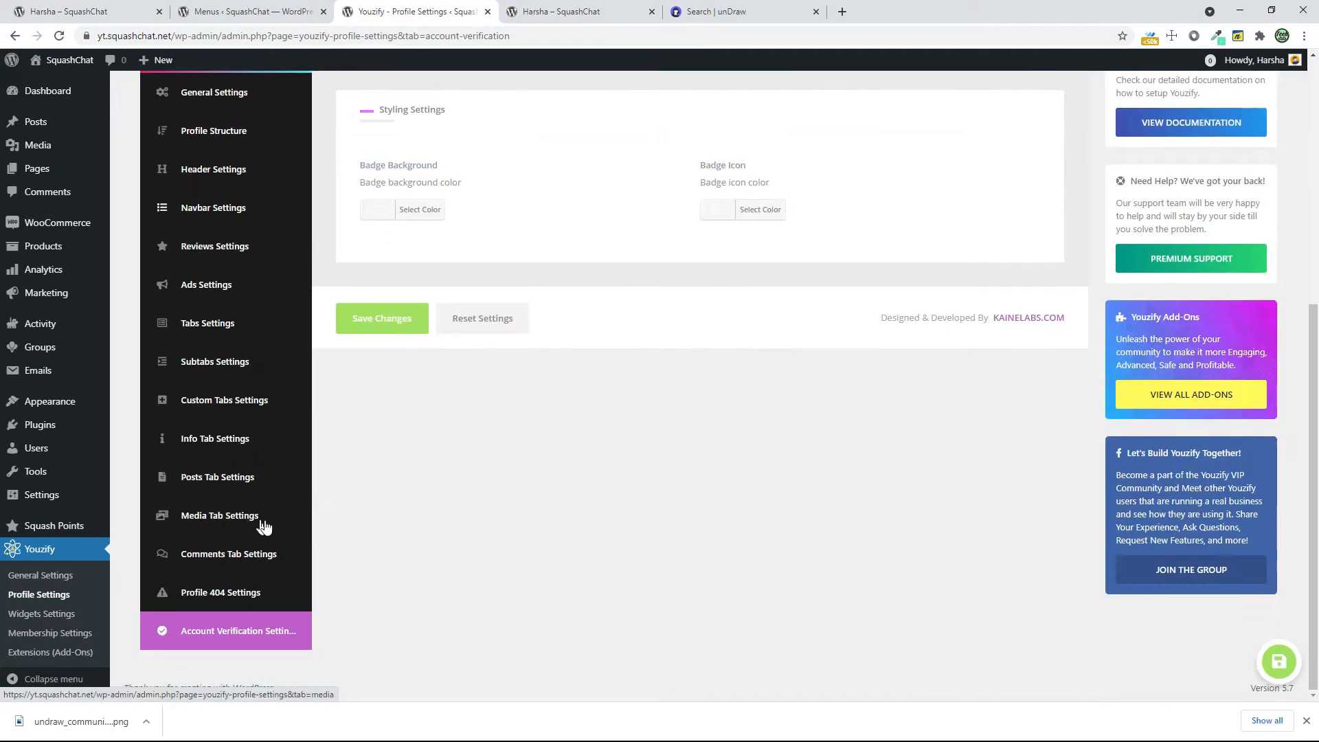
Open Youzify's Widgets Settings, choose the second widgets border style and save the changes
left_click(35, 615)
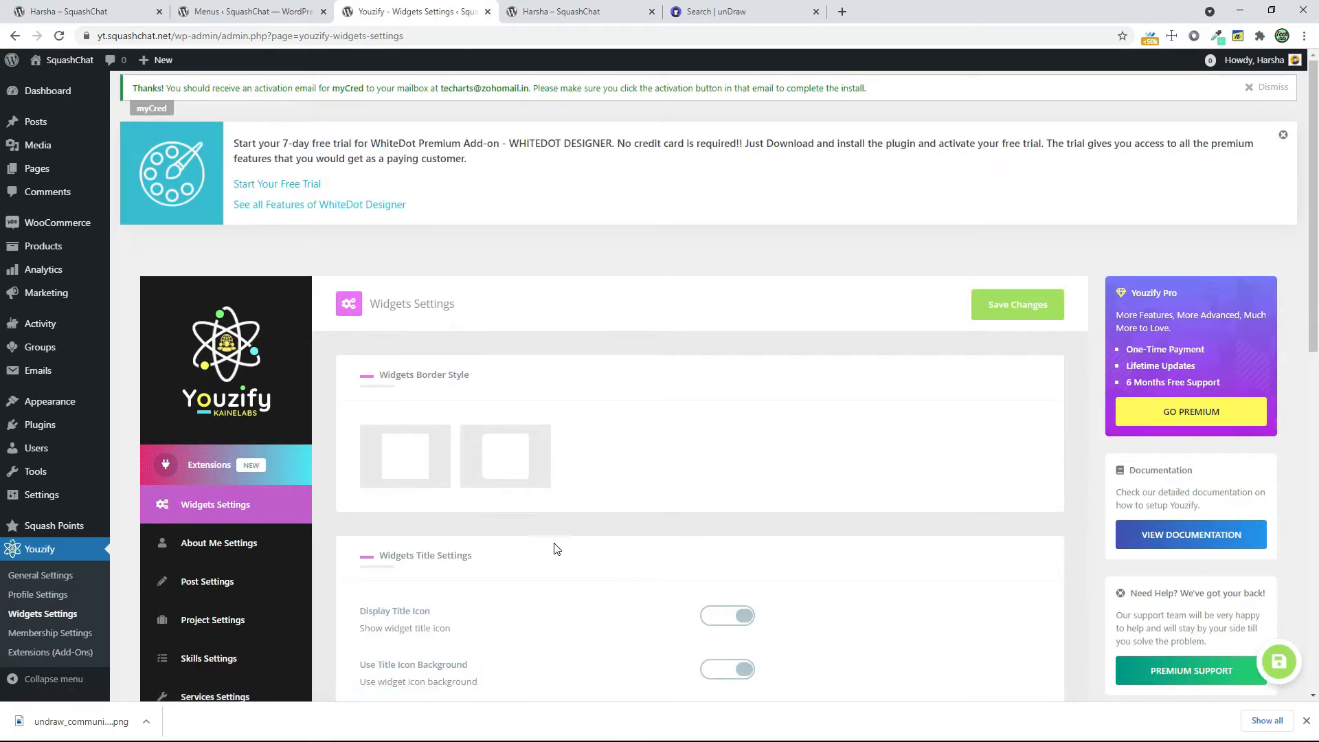
scroll(422, 396, "down", 1)
left_click(543, 381)
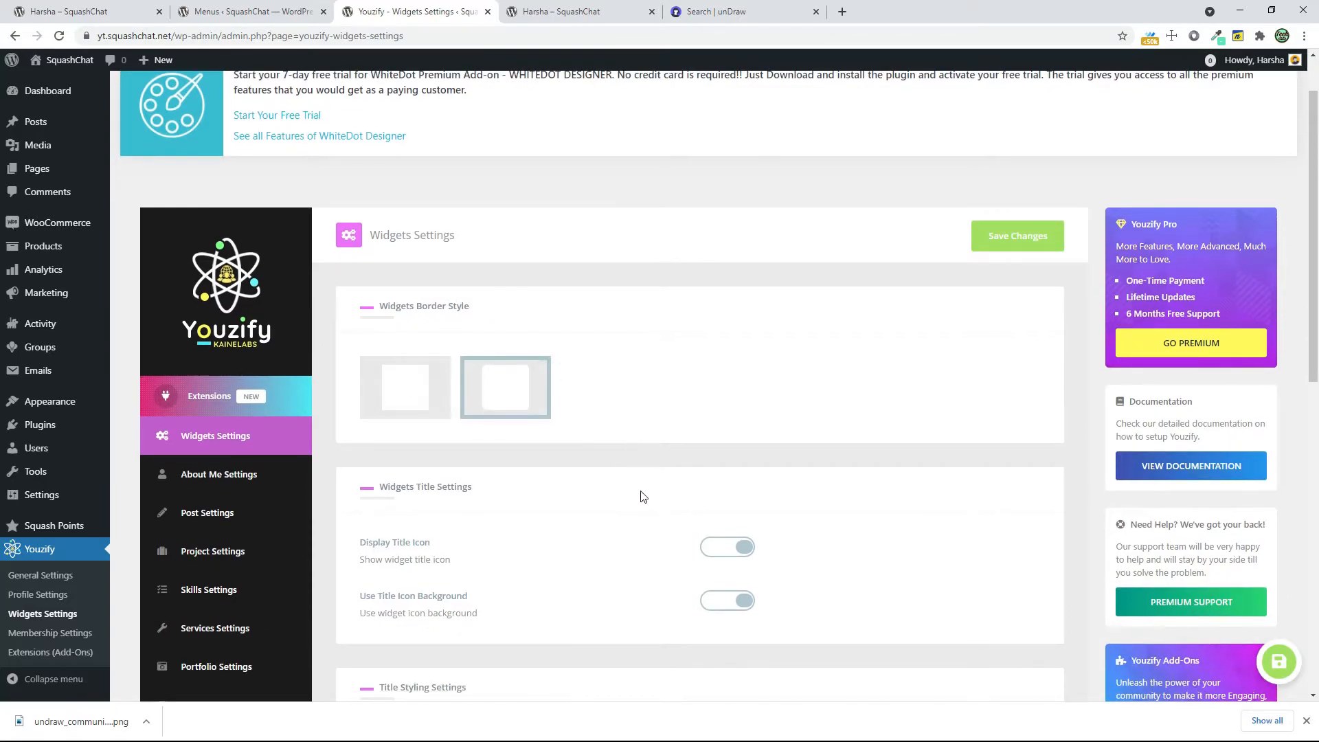
scroll(640, 492, "down", 7)
scroll(640, 496, "down", 3)
left_click(410, 318)
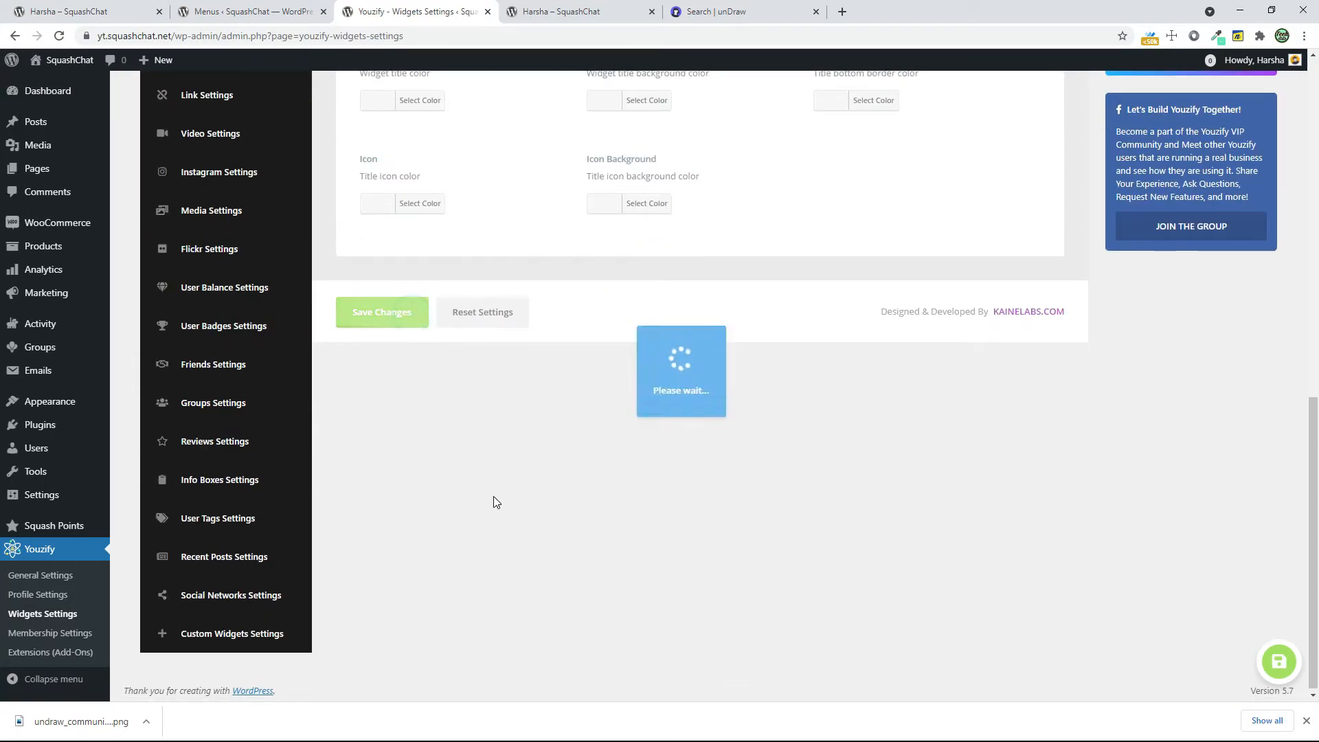
Set the About Me widget's image border style to the second option and save the changes
scroll(490, 496, "up", 6)
left_click(228, 206)
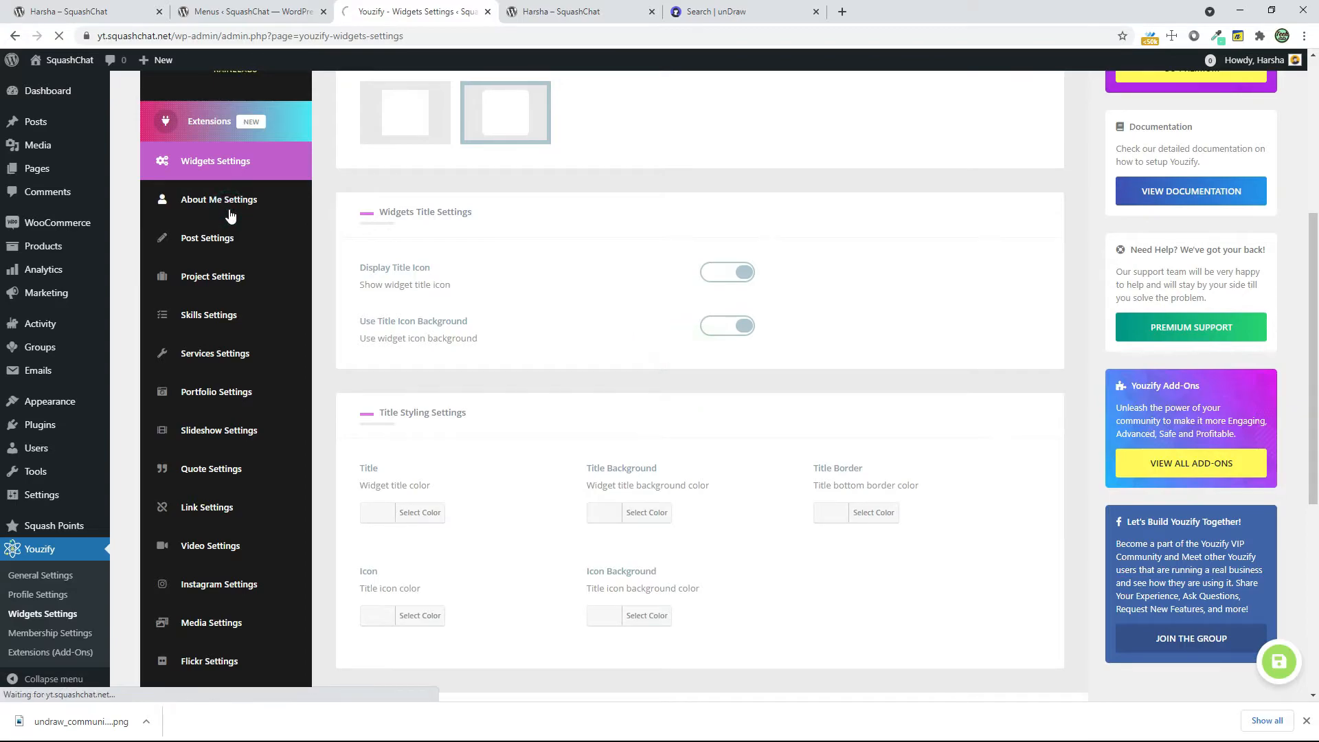
scroll(485, 447, "down", 2)
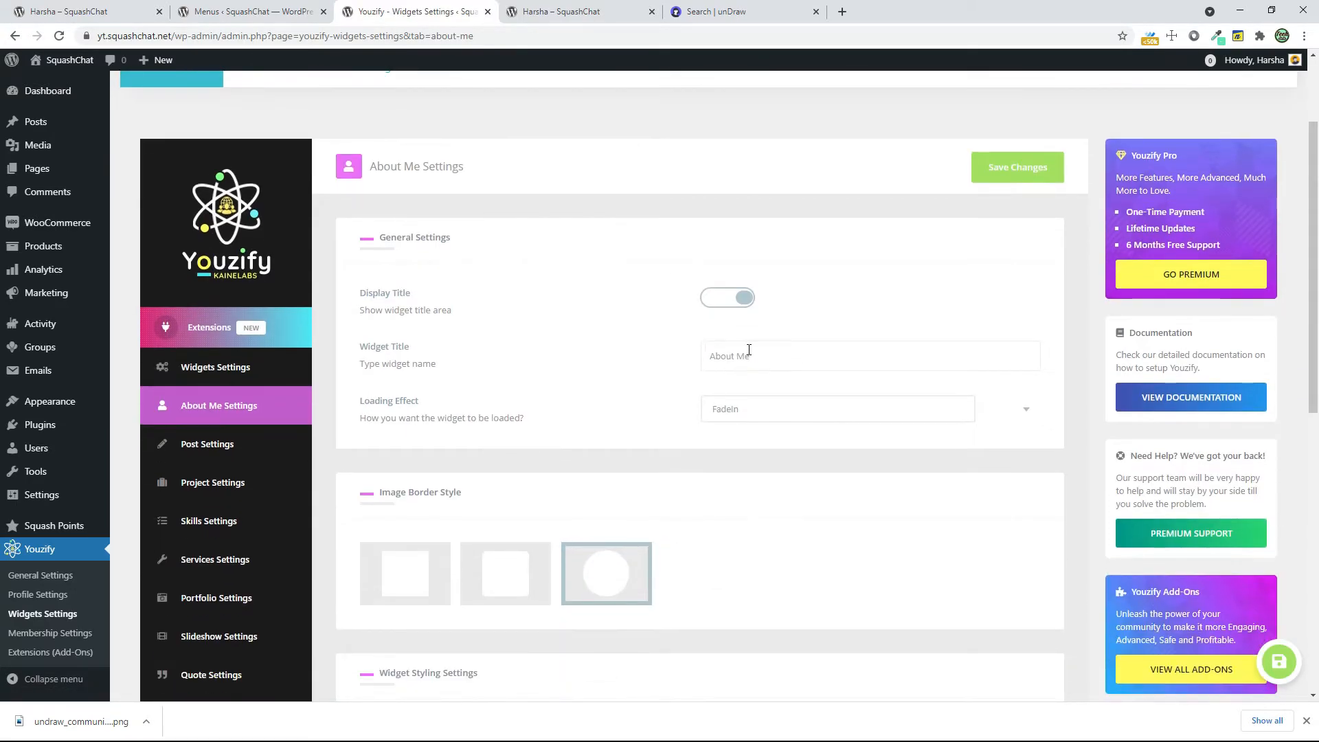
left_click(495, 556)
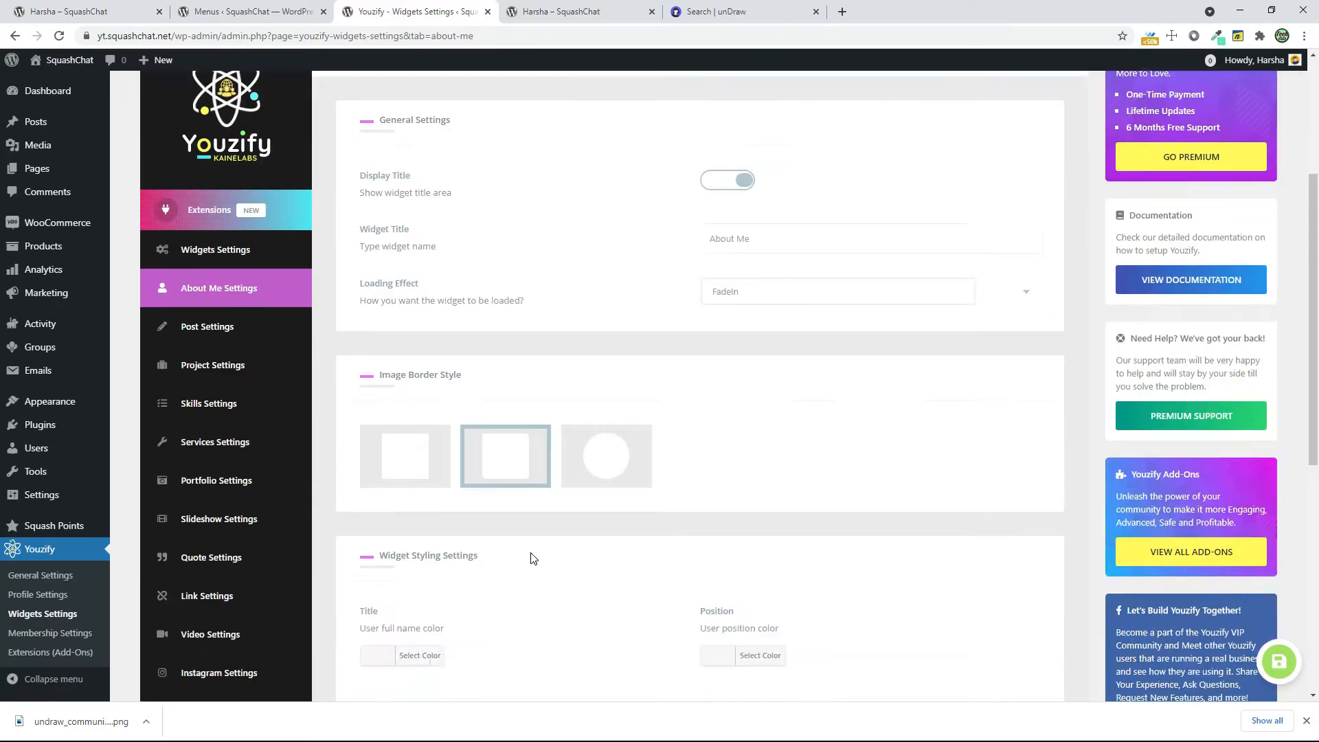
scroll(531, 553, "down", 8)
left_click(401, 441)
Open the Post widget settings and examine the visibility and styling options
scroll(486, 521, "up", 4)
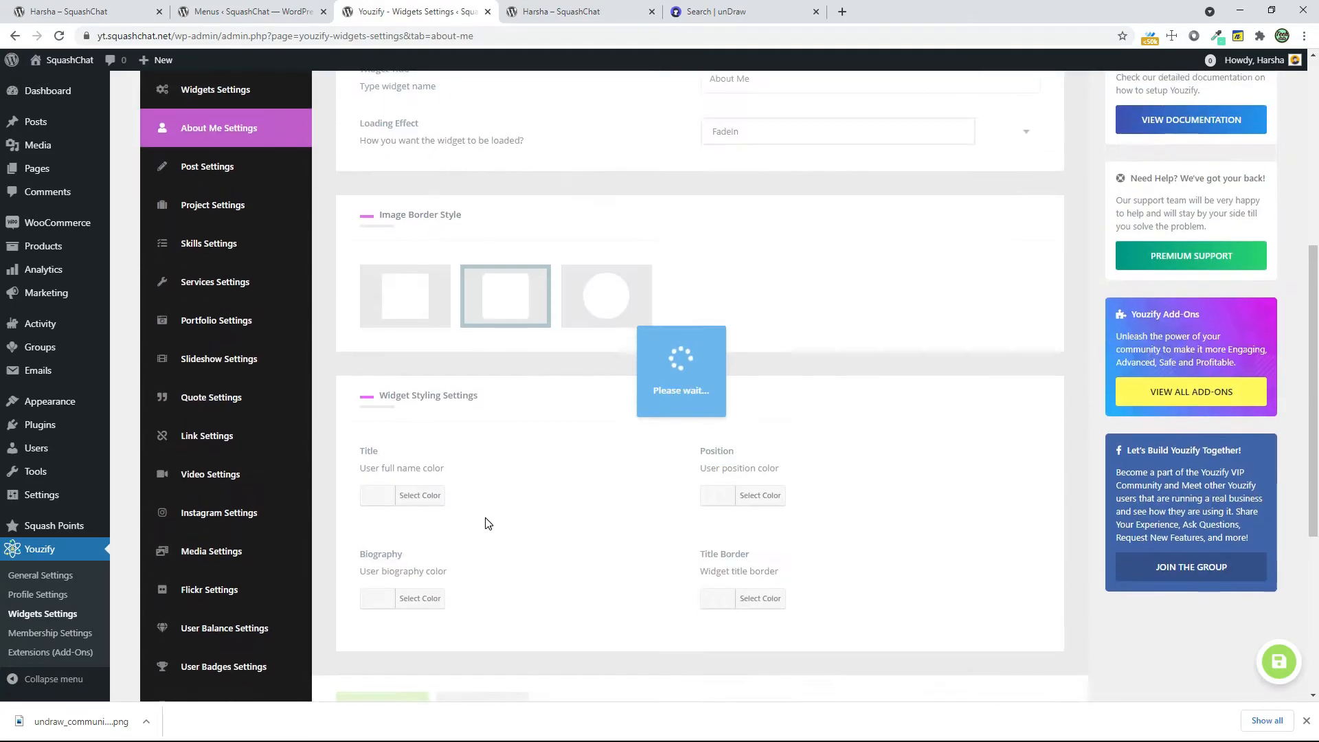
left_click(267, 179)
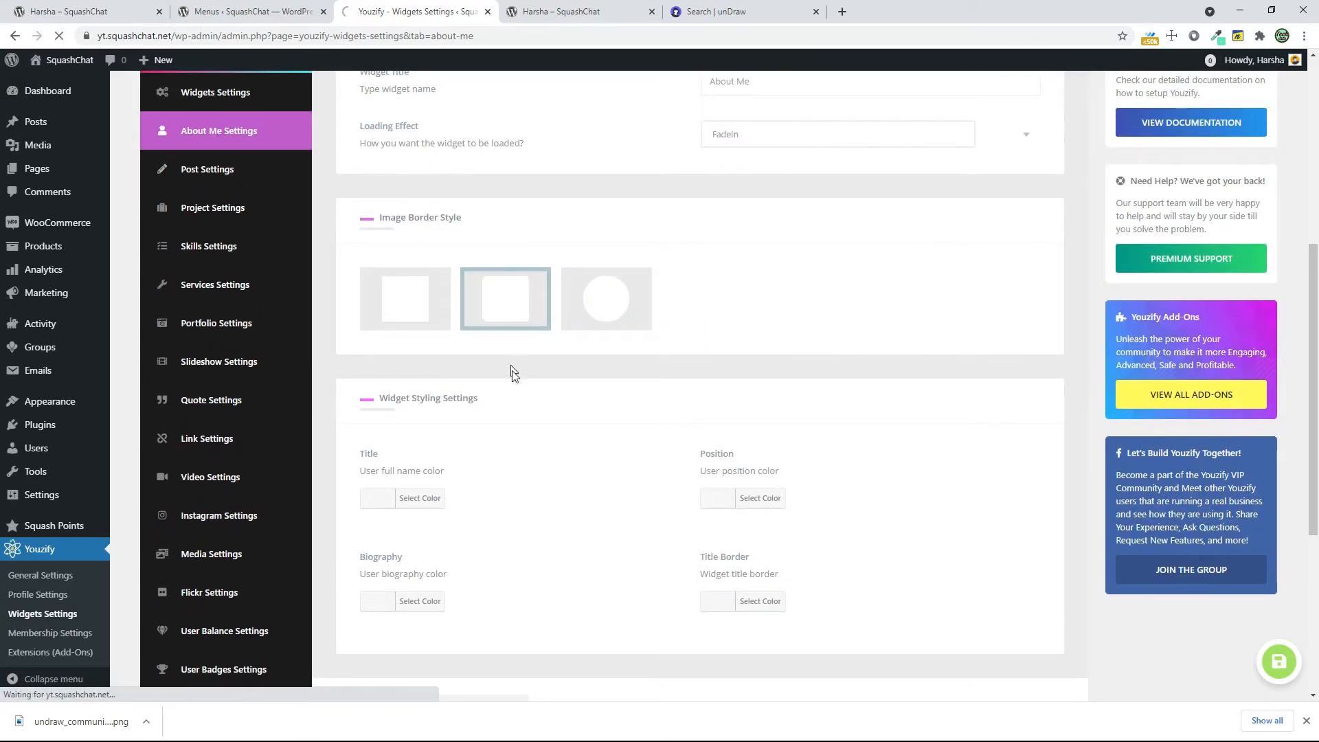
scroll(539, 504, "down", 1)
scroll(540, 504, "down", 8)
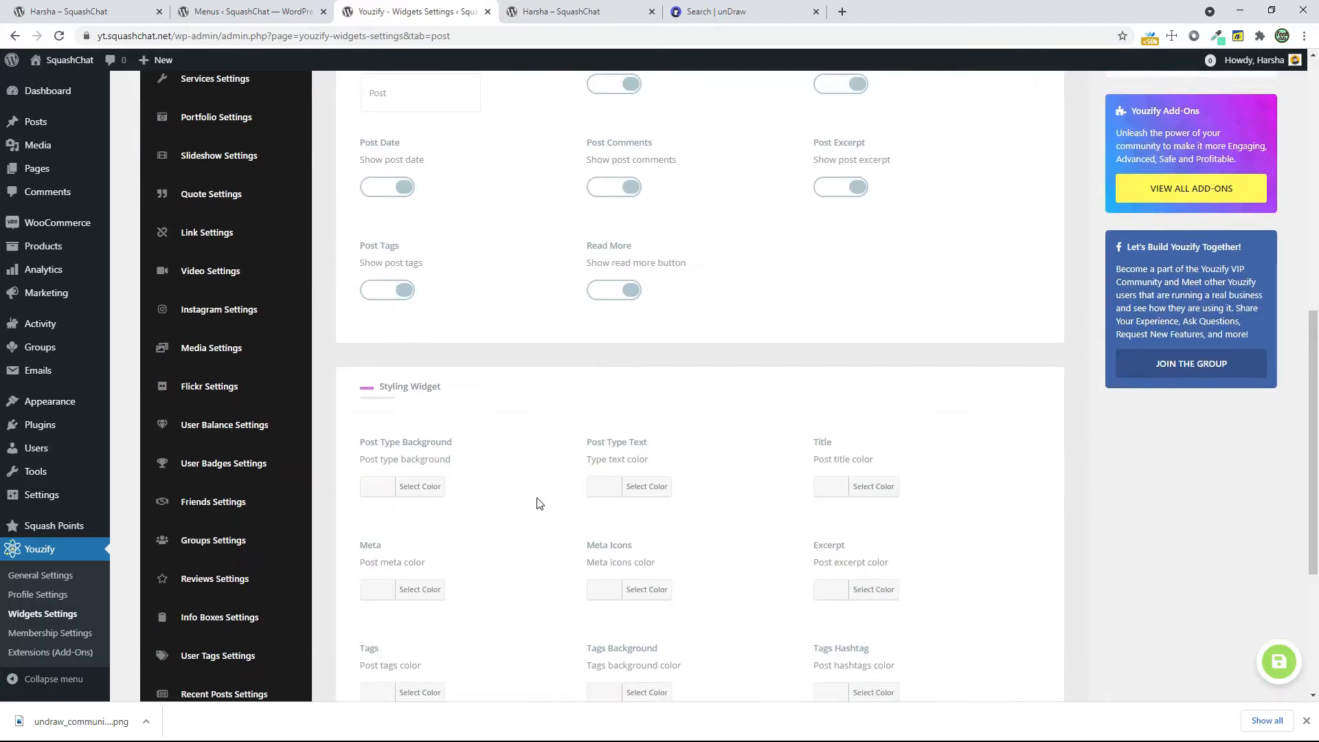
Turn on Display Title in the User Balance widget settings and save the changes
scroll(539, 504, "up", 4)
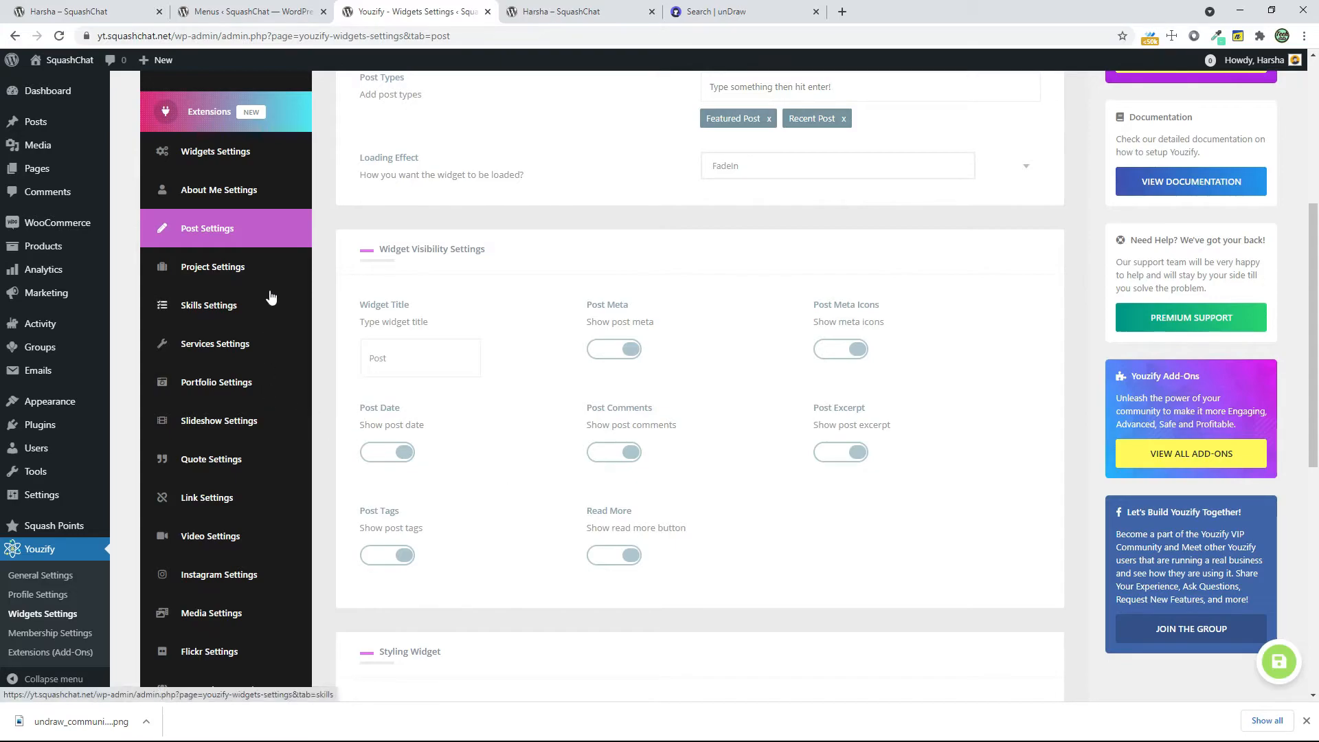
scroll(265, 510, "down", 1)
scroll(265, 510, "down", 2)
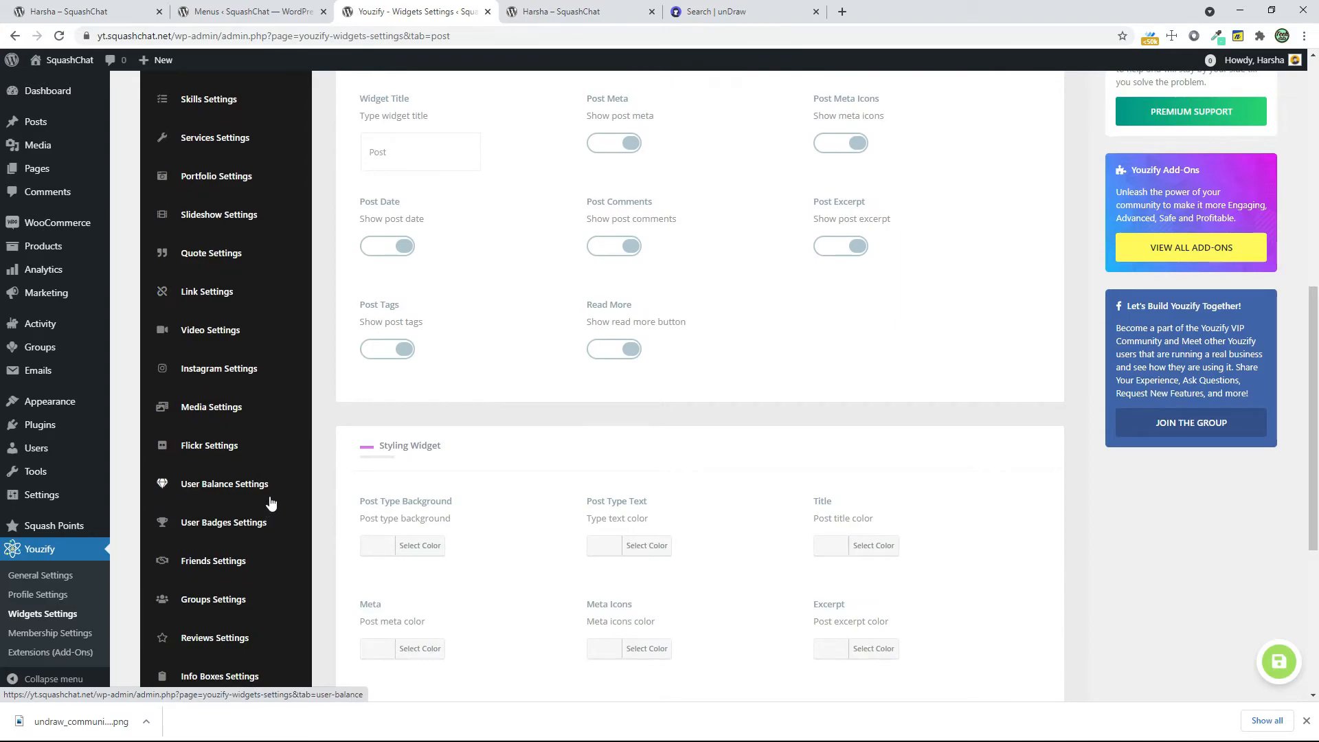
left_click(270, 501)
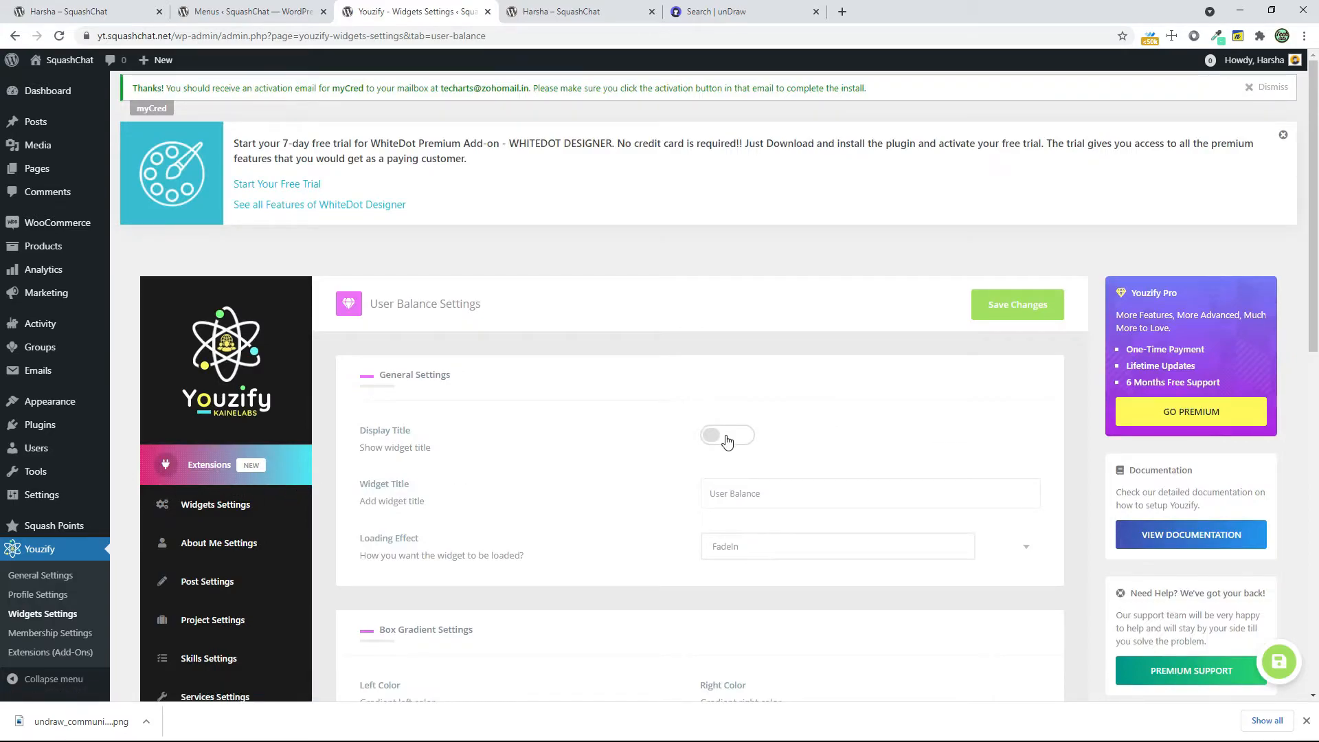
left_click(728, 441)
scroll(580, 457, "down", 4)
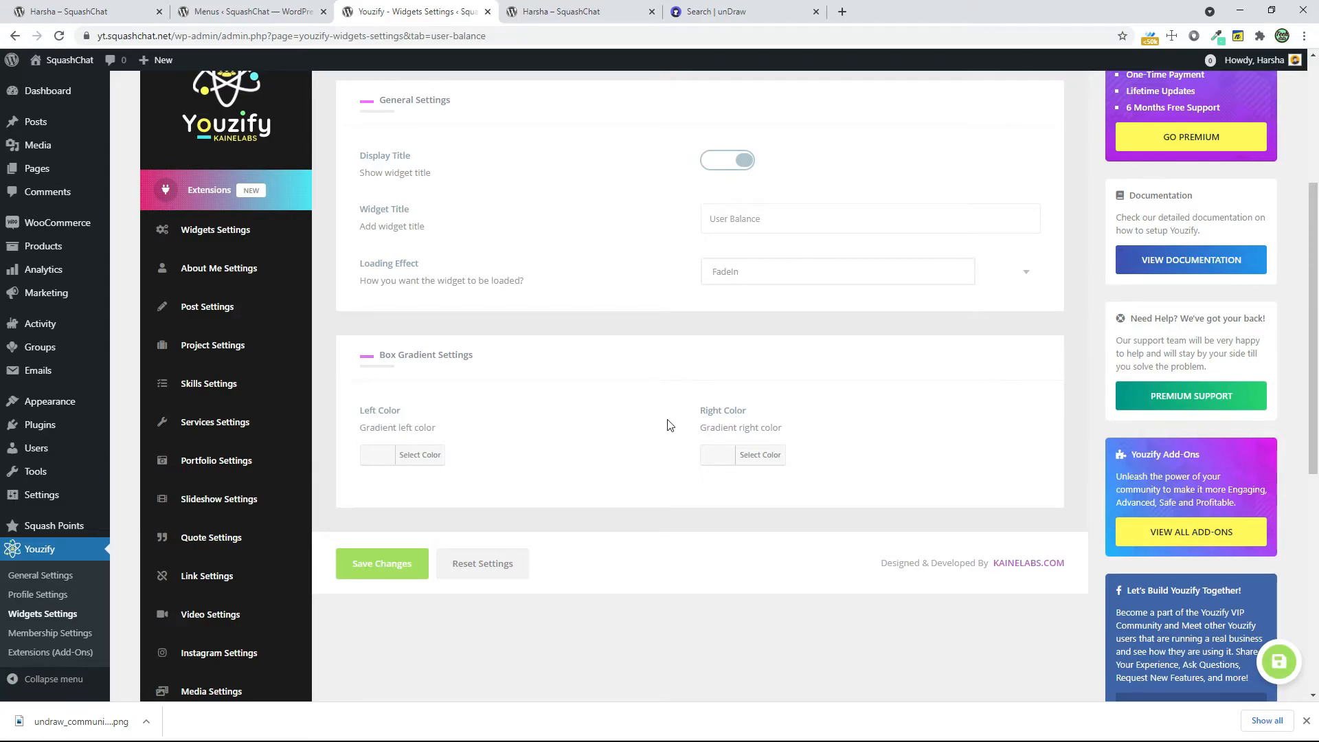
scroll(517, 473, "down", 3)
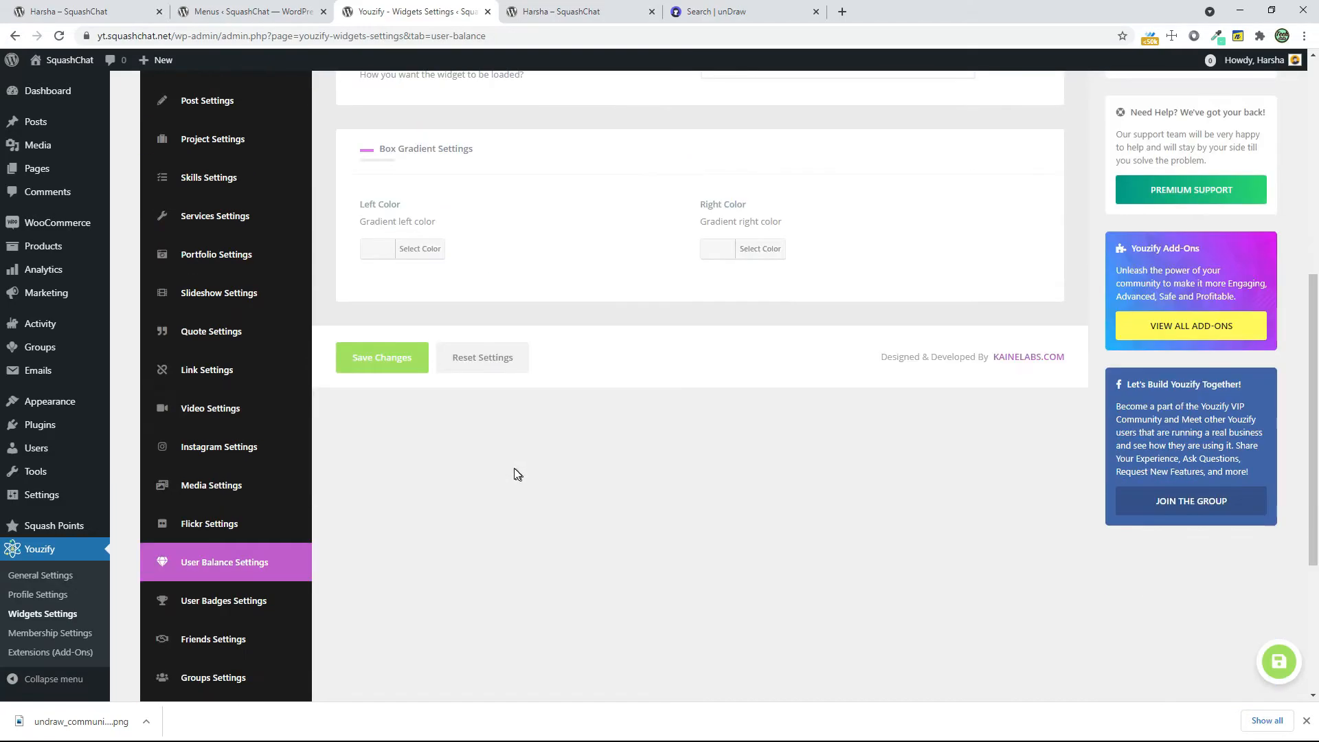
left_click(418, 371)
Check how to activate the User Badges widget, and examine the options in the Friends widget settings
scroll(282, 406, "down", 3)
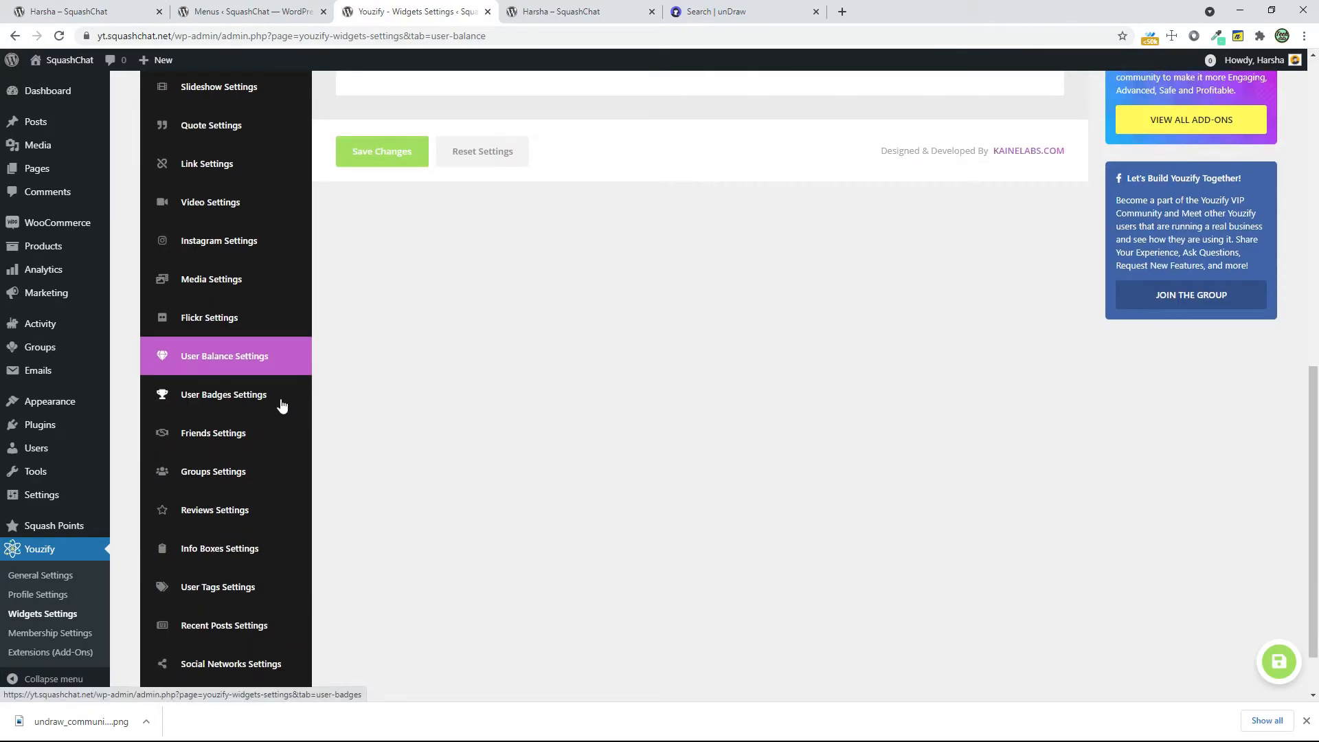
left_click(282, 404)
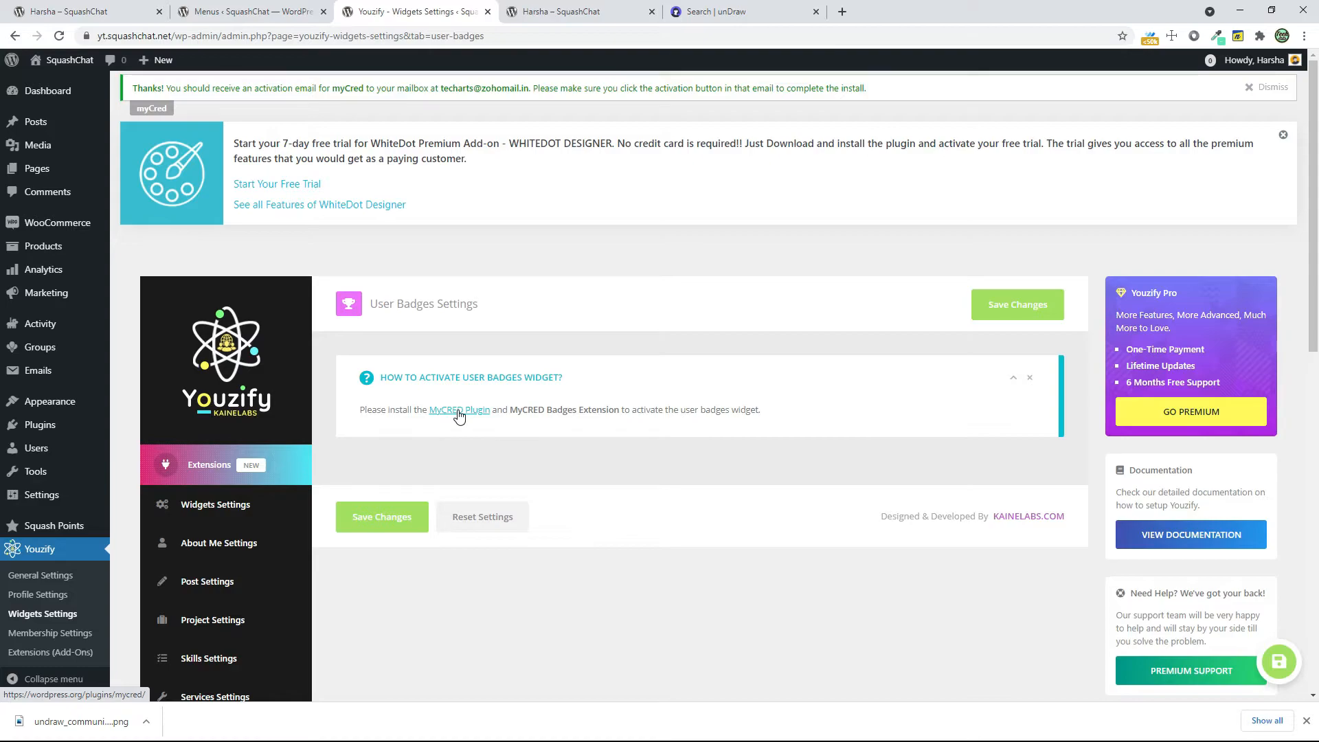
scroll(457, 411, "down", 13)
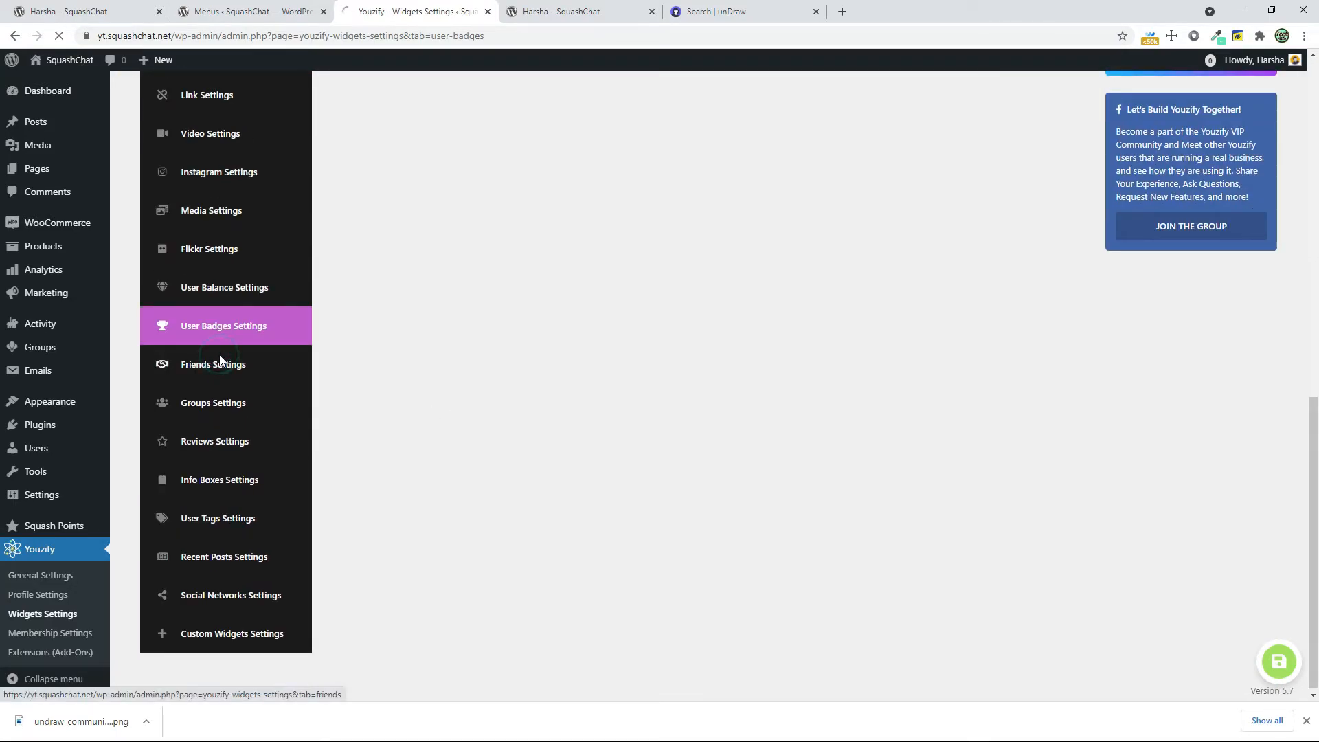
left_click(220, 363)
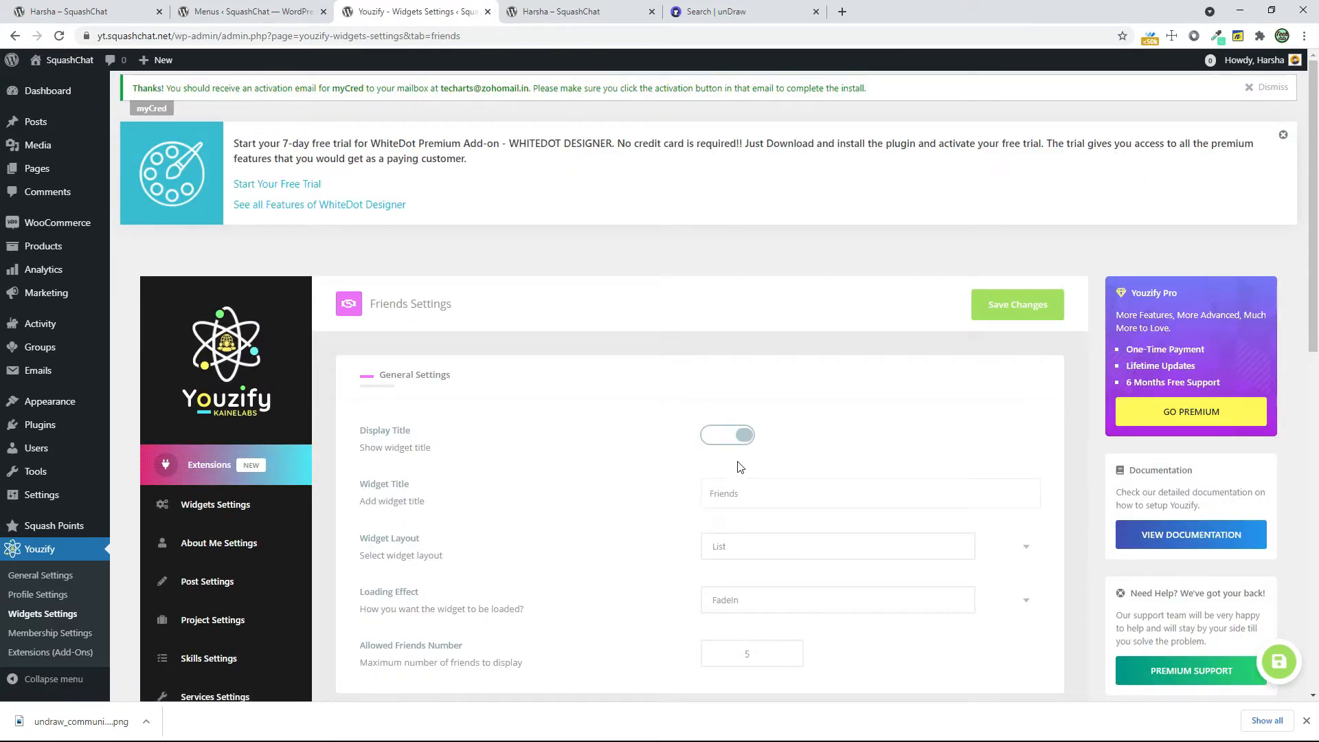
scroll(711, 476, "down", 4)
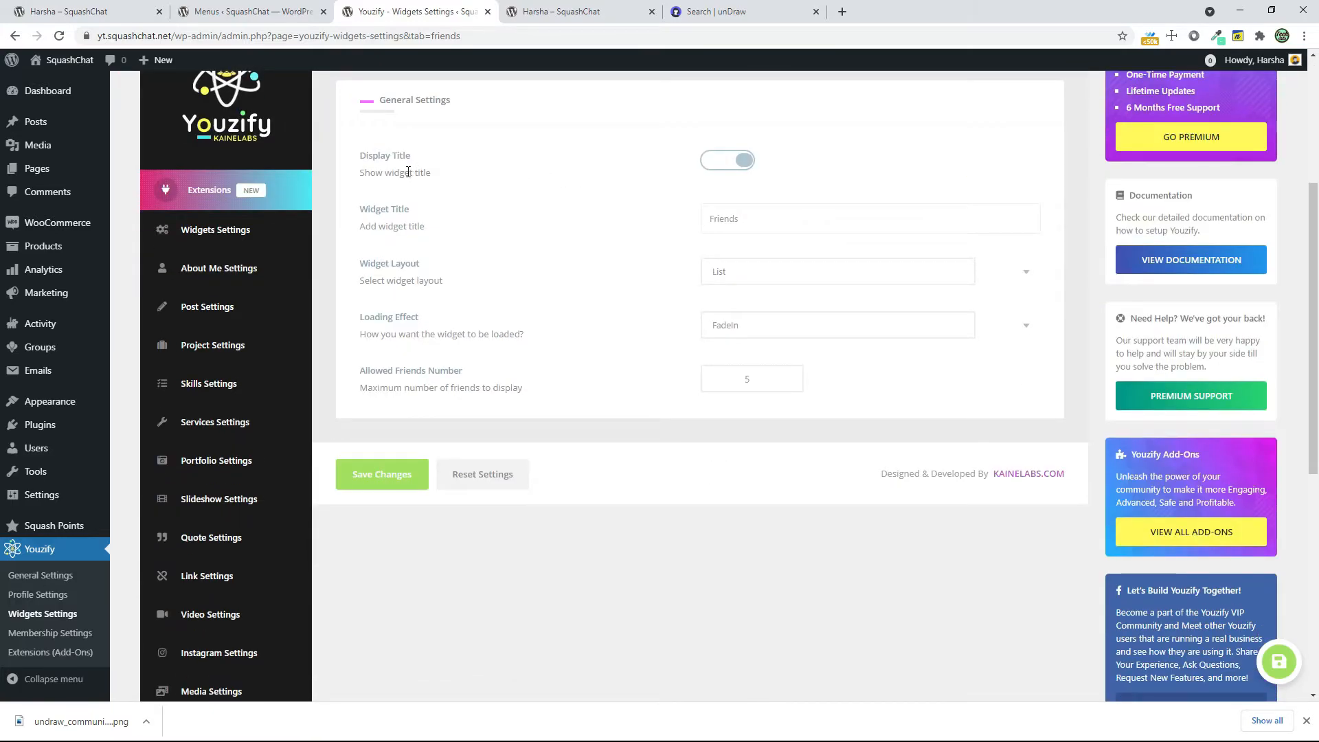
scroll(286, 482, "down", 6)
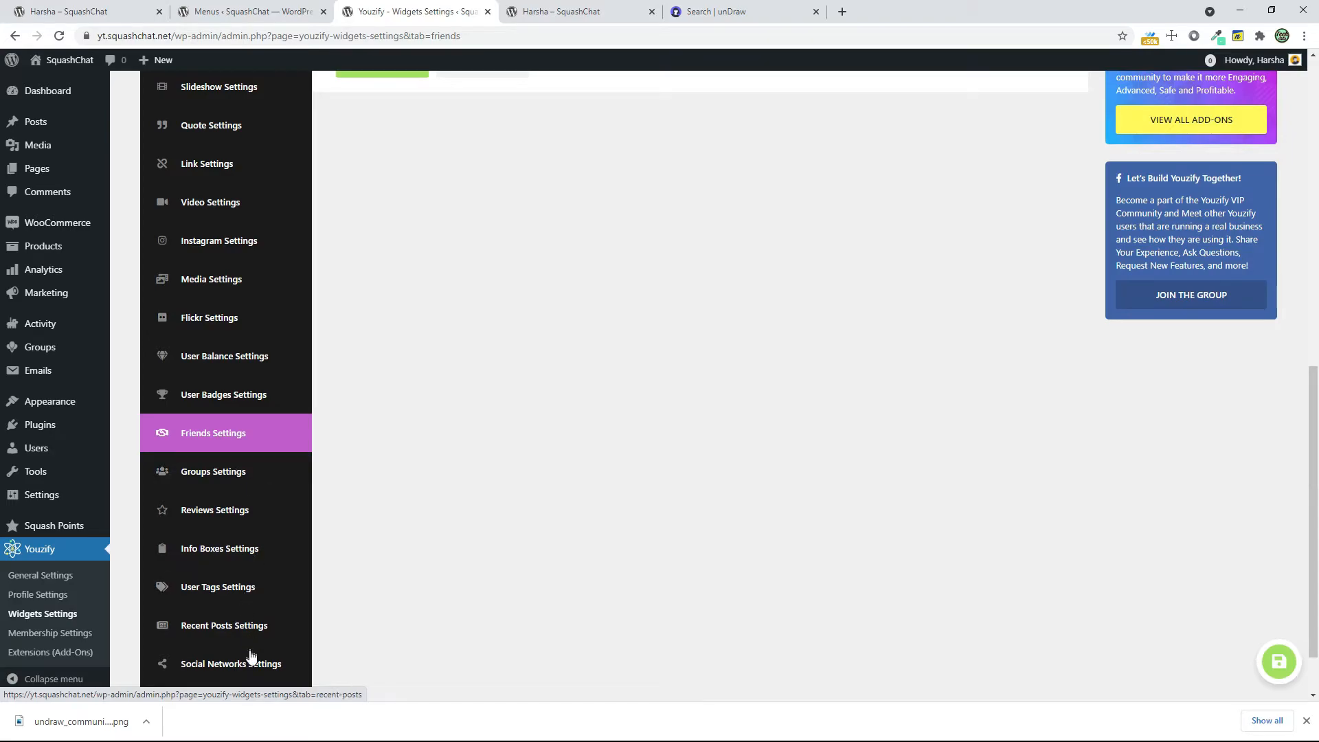
Examine the Social Networks and Custom Widgets settings, and close the browser's downloads bar
scroll(263, 650, "down", 1)
left_click(234, 593)
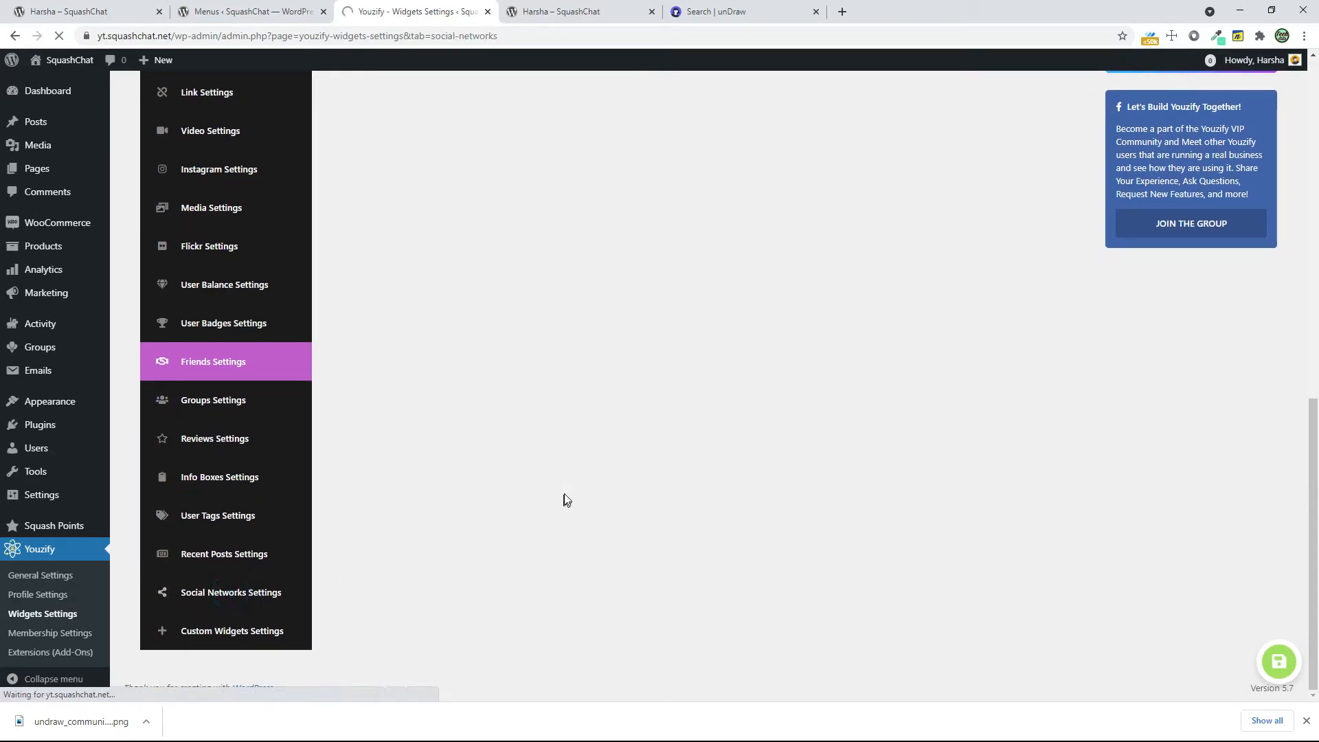
scroll(565, 495, "down", 5)
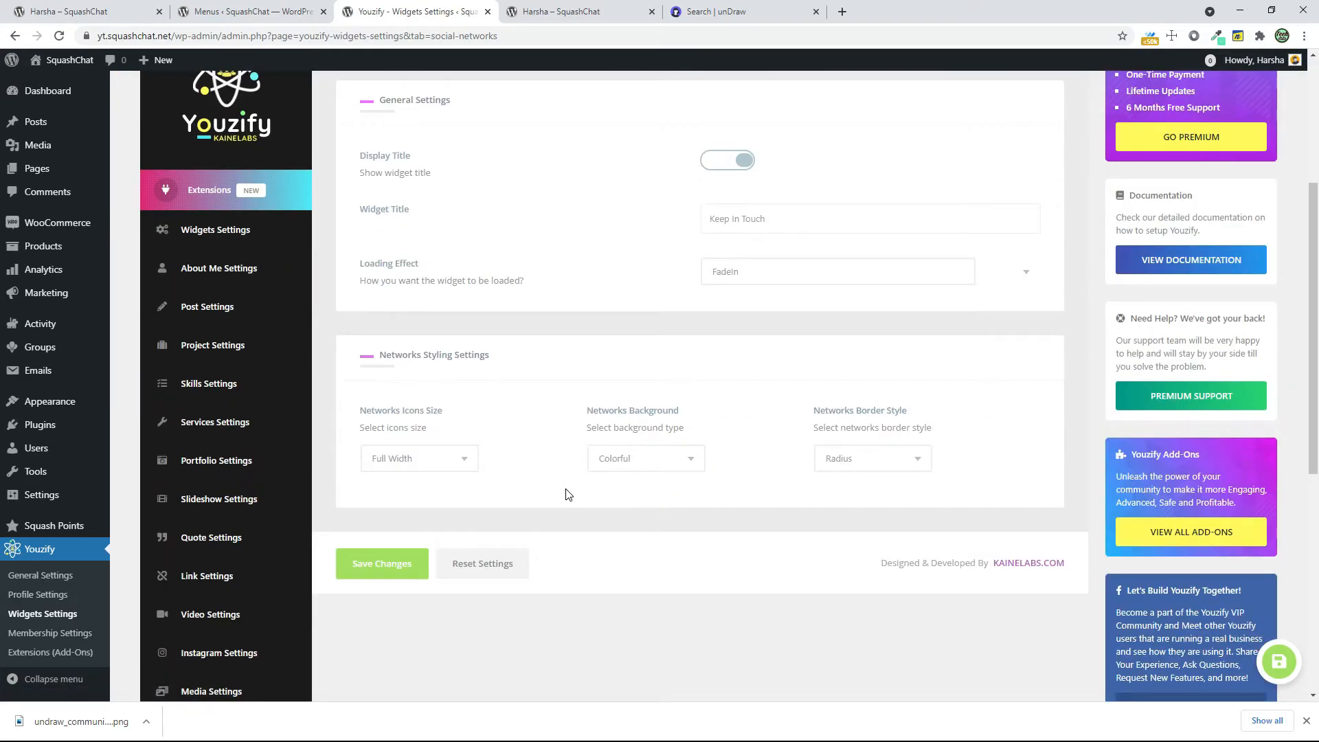
scroll(567, 495, "down", 4)
scroll(568, 495, "down", 3)
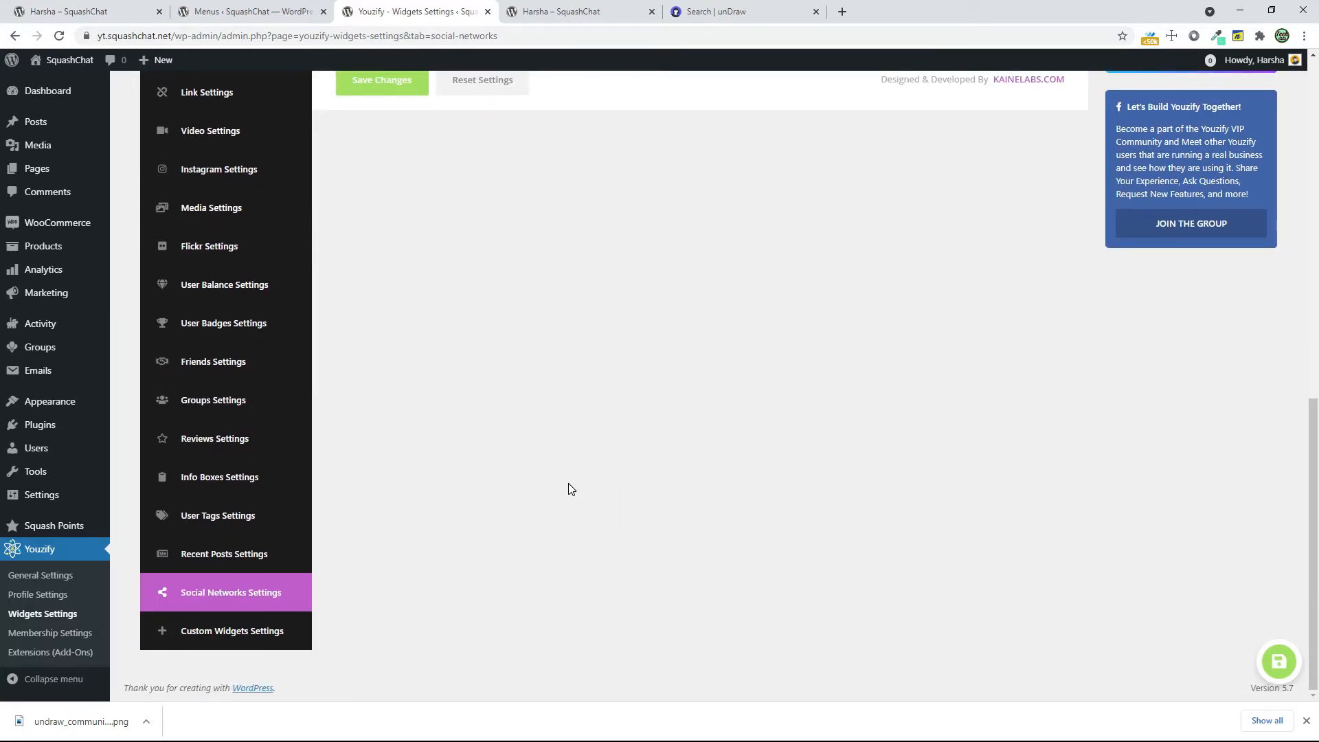
left_click(279, 630)
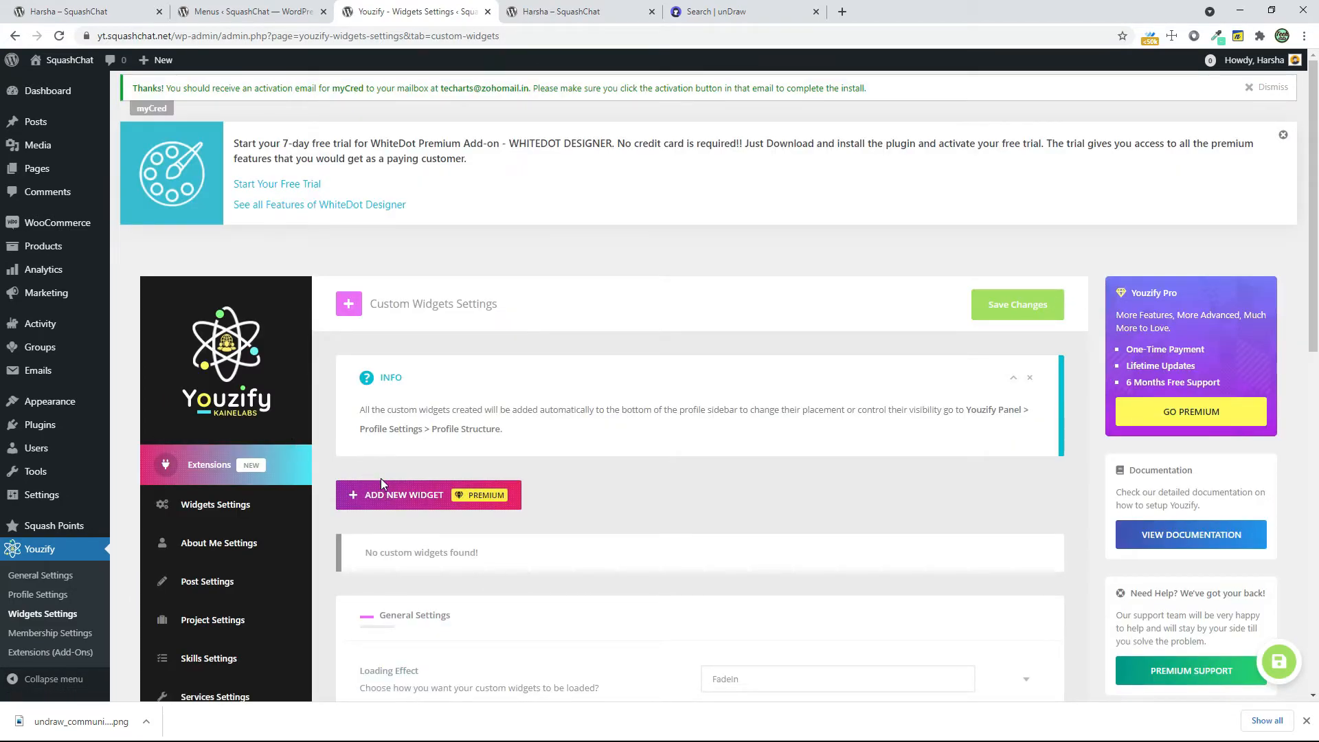
scroll(380, 478, "down", 2)
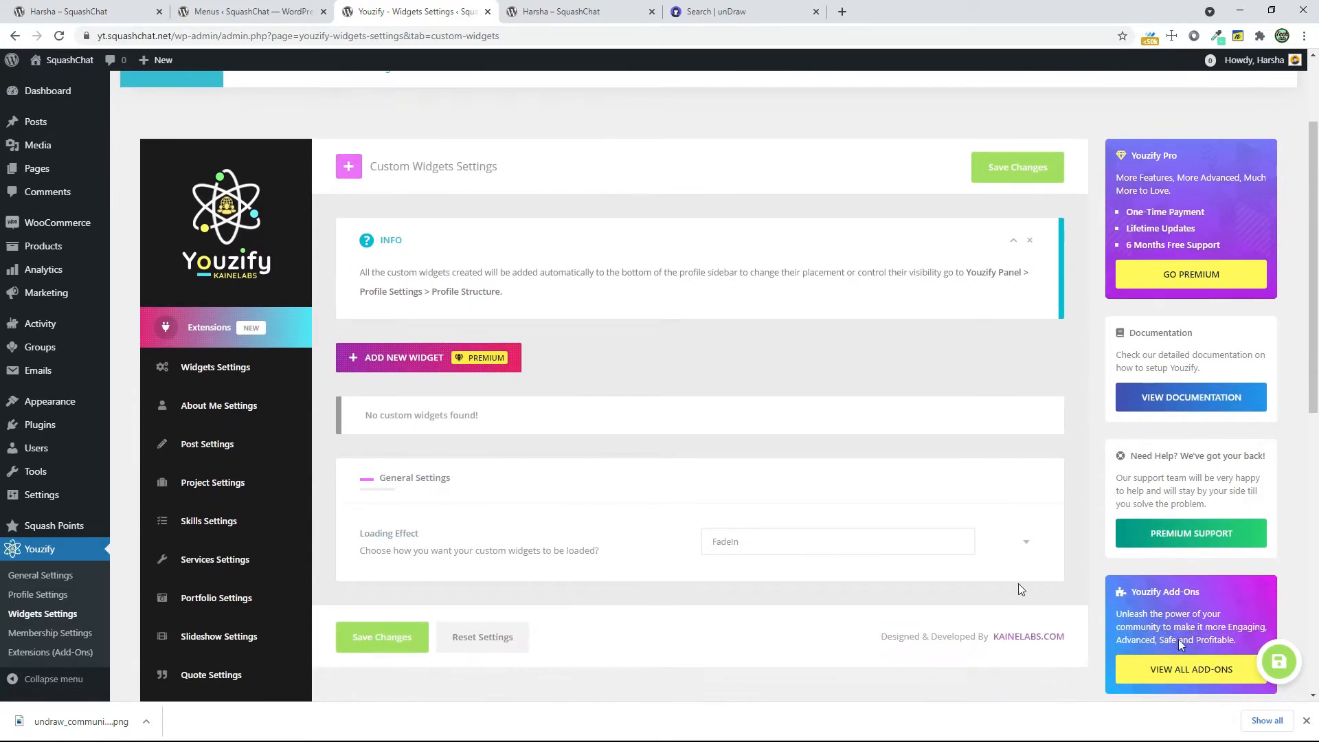
left_click(1307, 722)
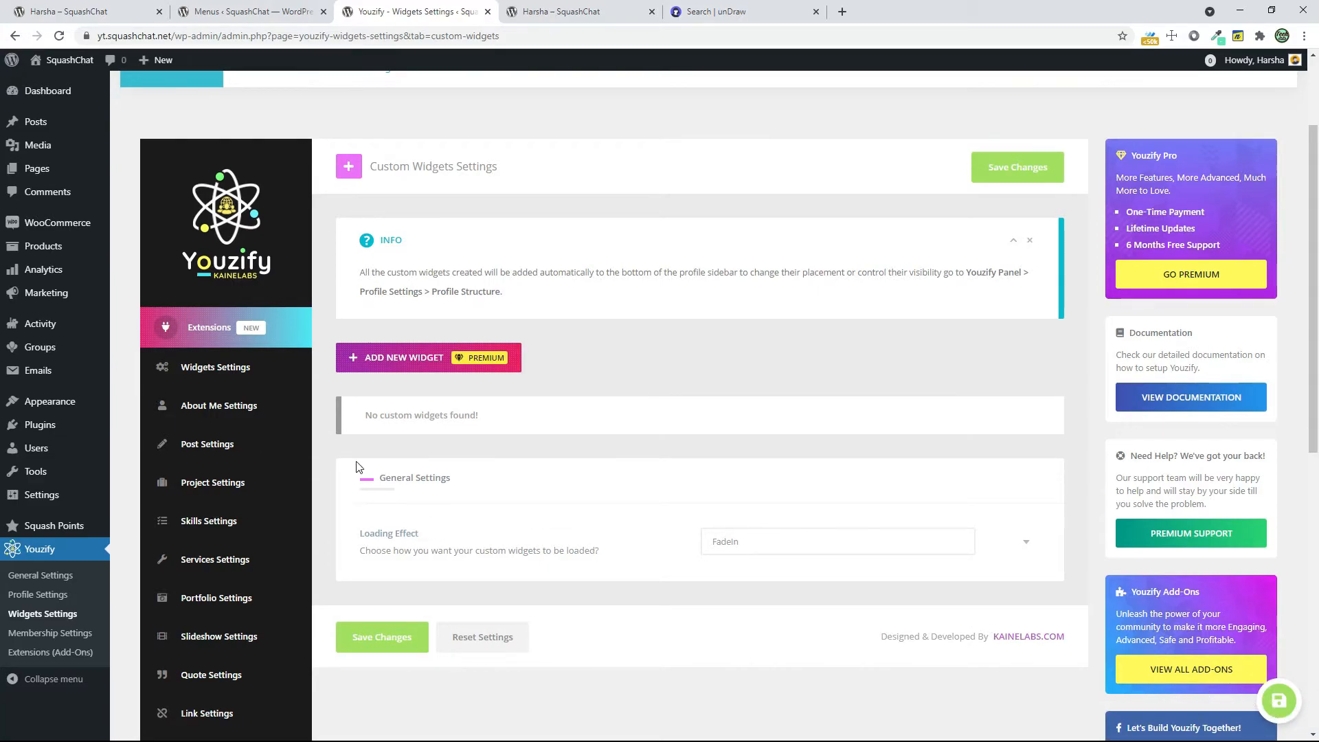
Turn on Hide Dashboard For Subscribers in the Youzify membership settings and save the changes
left_click(20, 633)
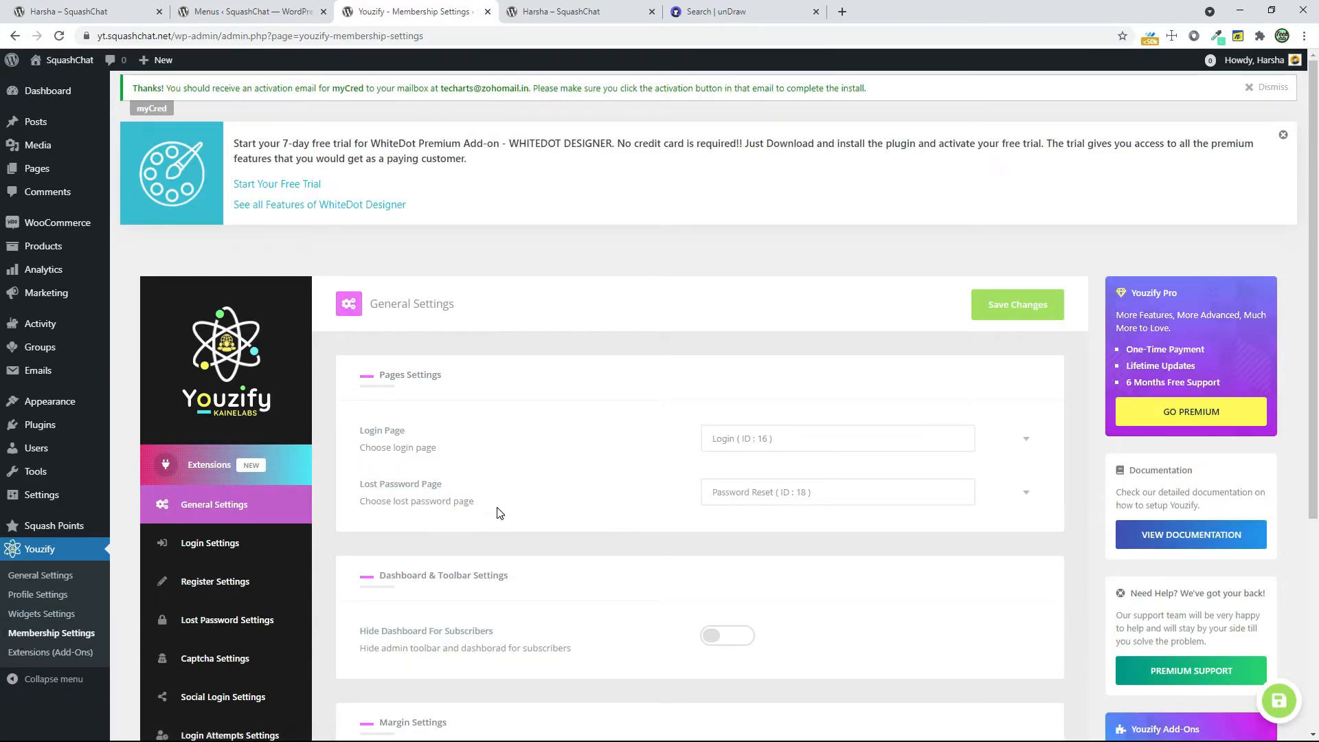
scroll(614, 517, "down", 2)
scroll(614, 516, "down", 1)
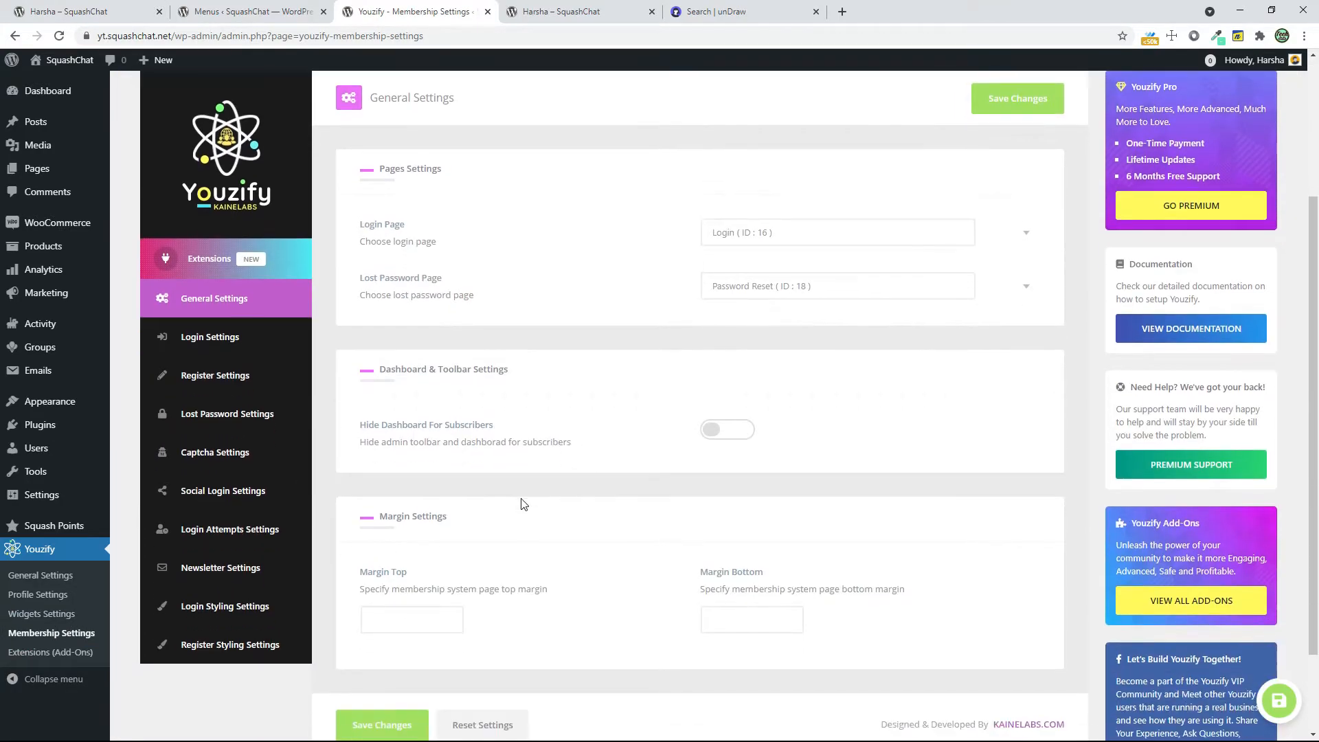
left_click(711, 446)
scroll(296, 69, "up", 3)
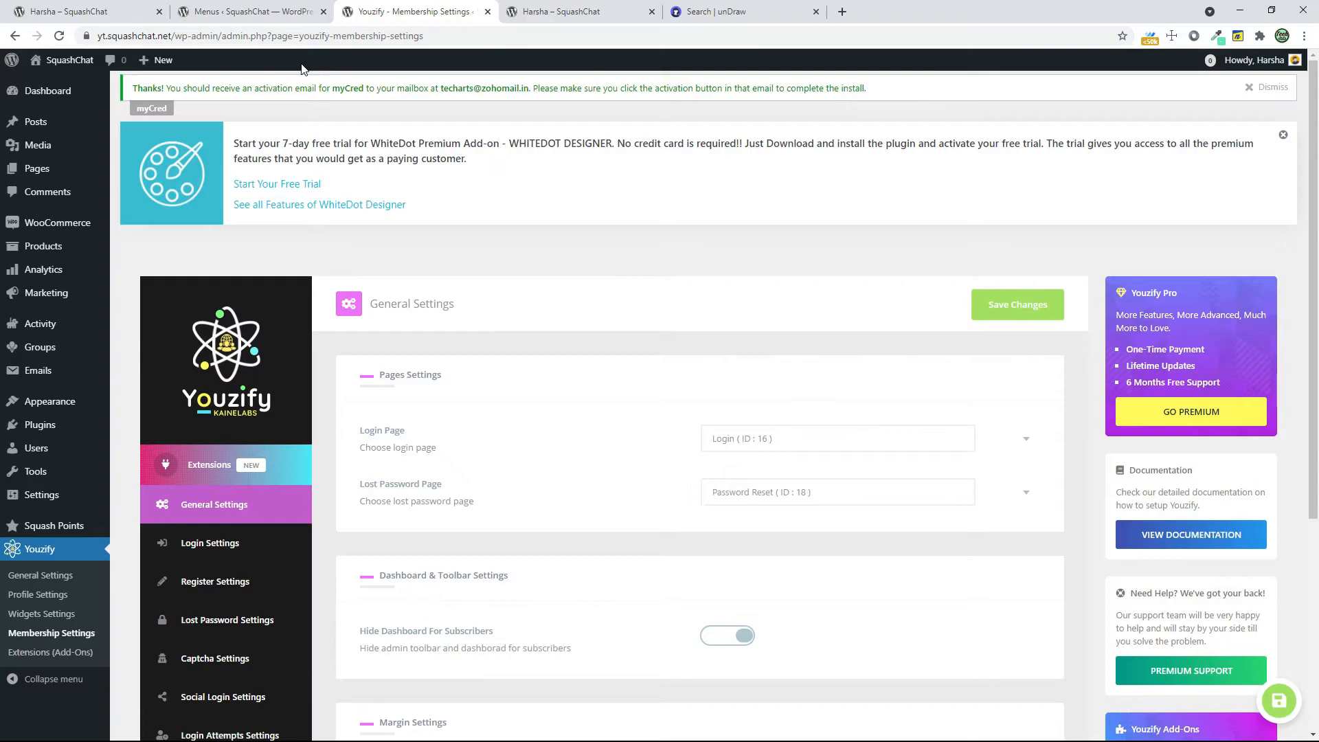
scroll(796, 333, "down", 5)
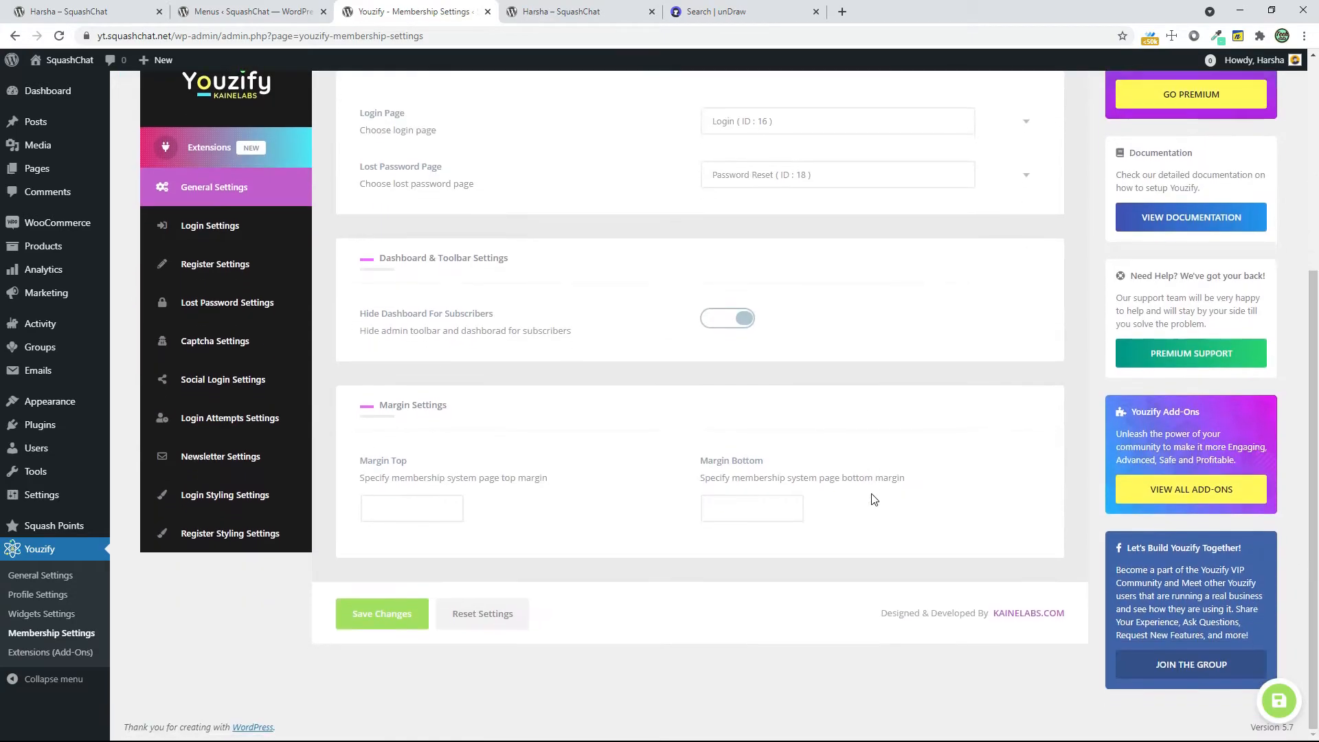
left_click(364, 621)
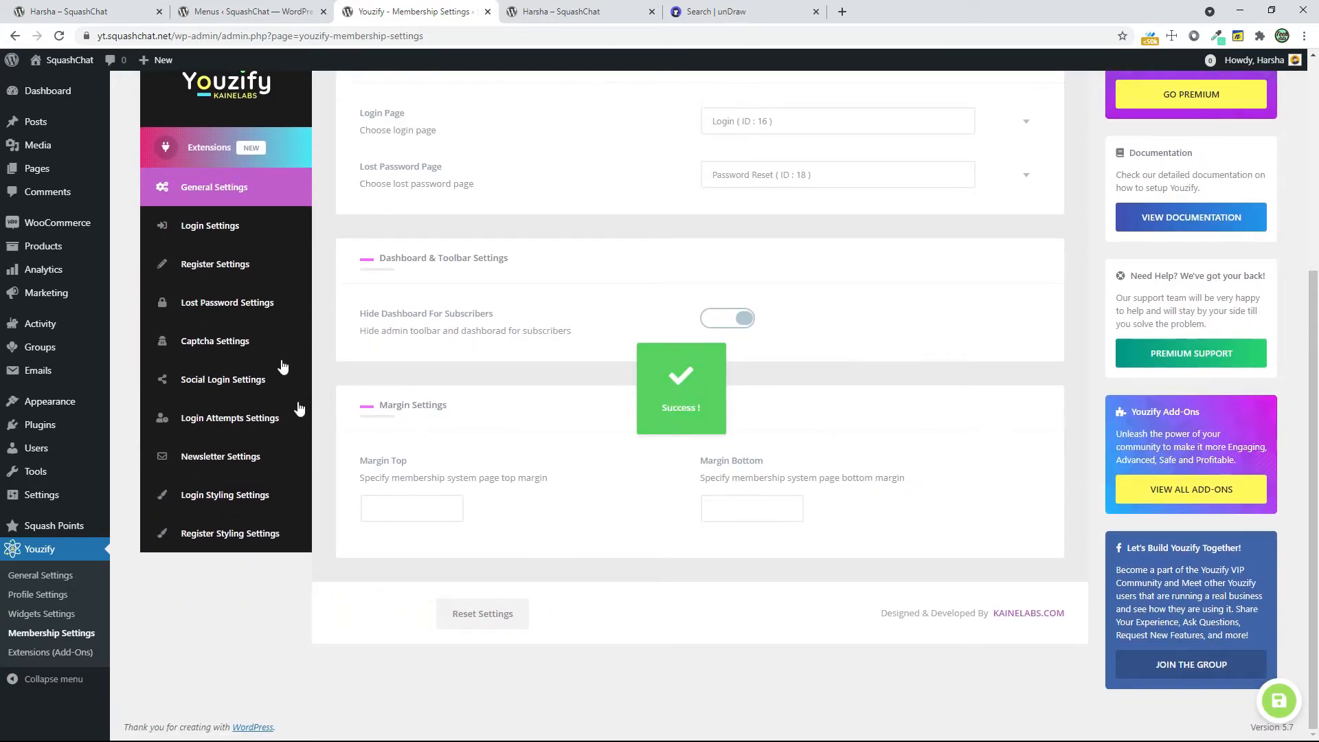
Review the general, redirect and header options in the membership Login Settings, and choose the second form fields layout
left_click(229, 236)
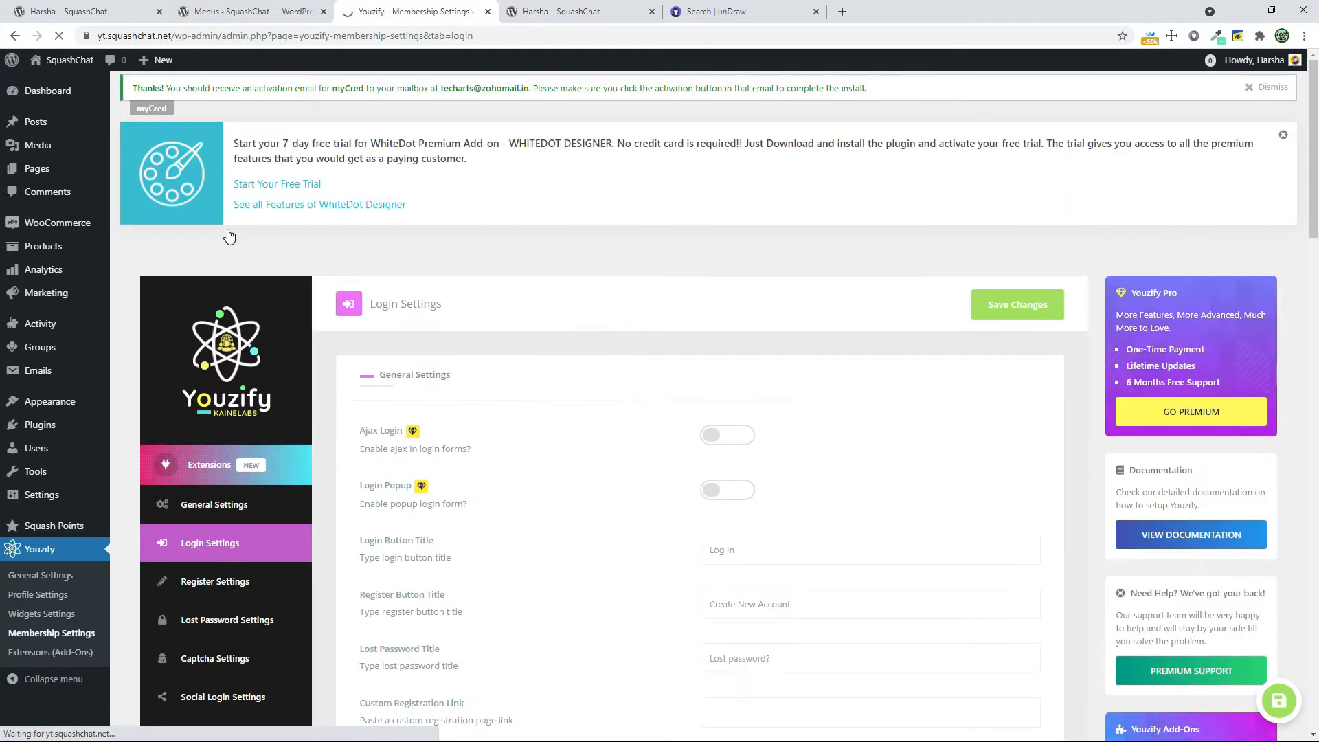
scroll(657, 541, "down", 1)
scroll(653, 541, "down", 6)
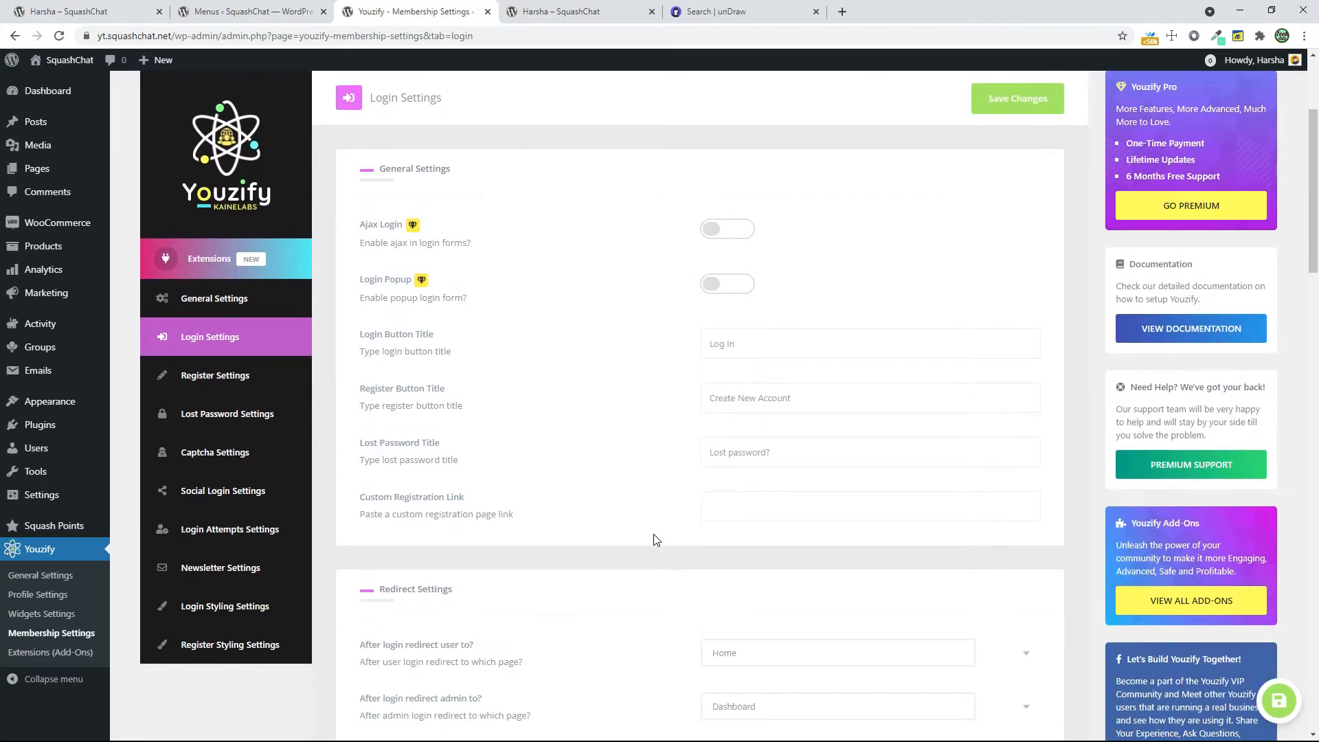
scroll(654, 540, "down", 2)
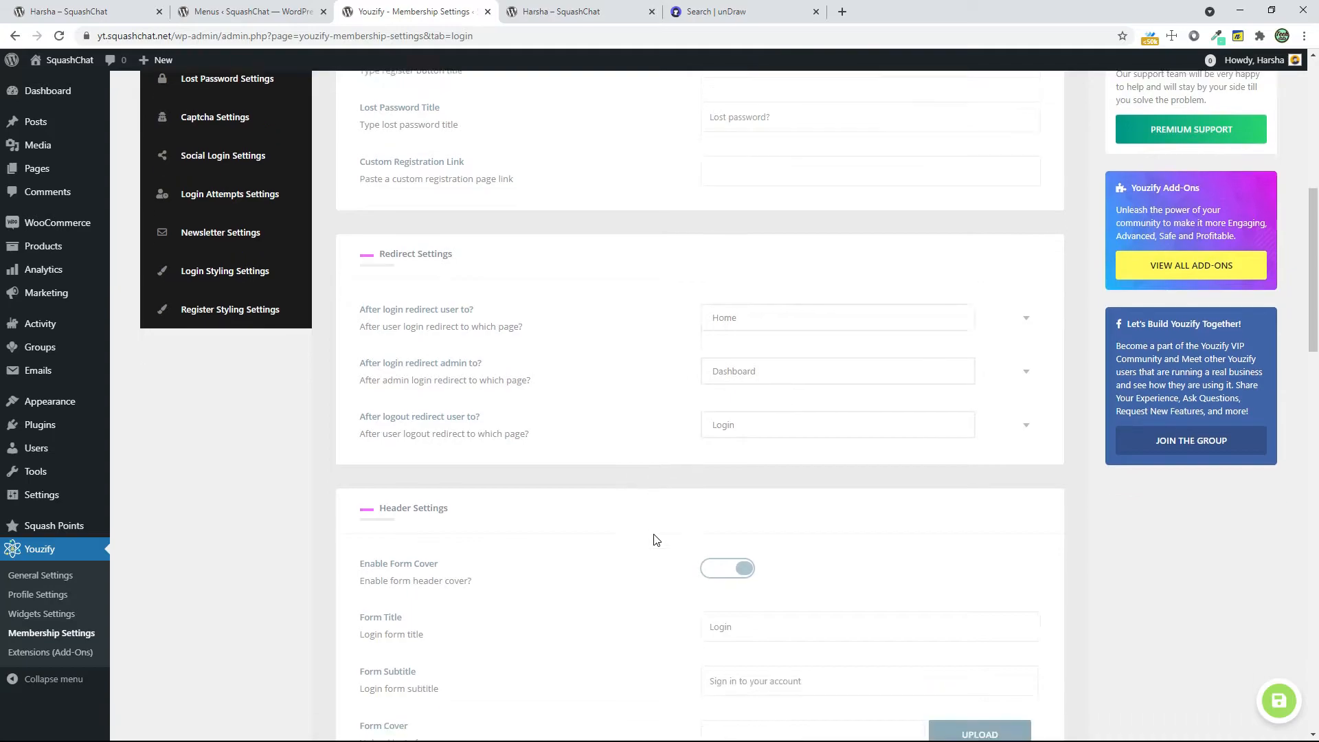
scroll(653, 483, "down", 2)
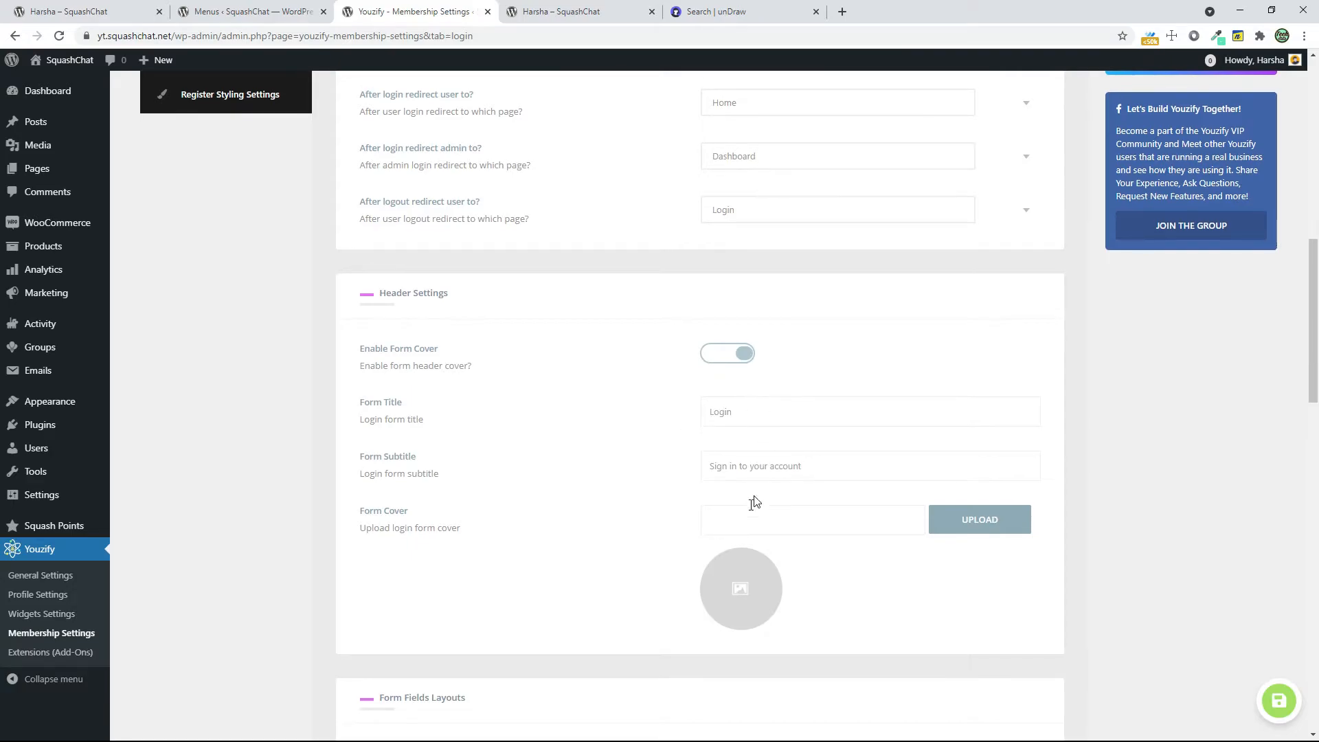
scroll(735, 555, "down", 6)
left_click(542, 411)
scroll(756, 569, "down", 7)
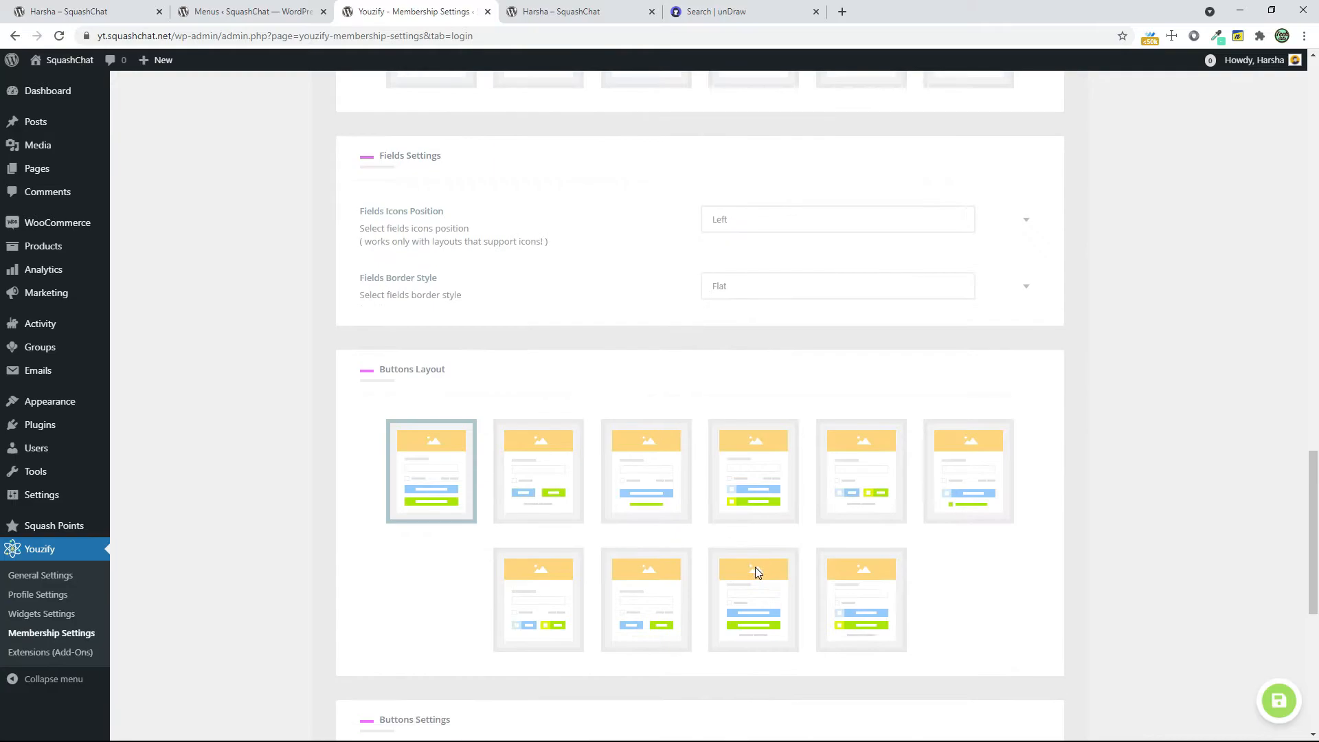
Choose the second buttons layout for the login form and save the changes
left_click(553, 498)
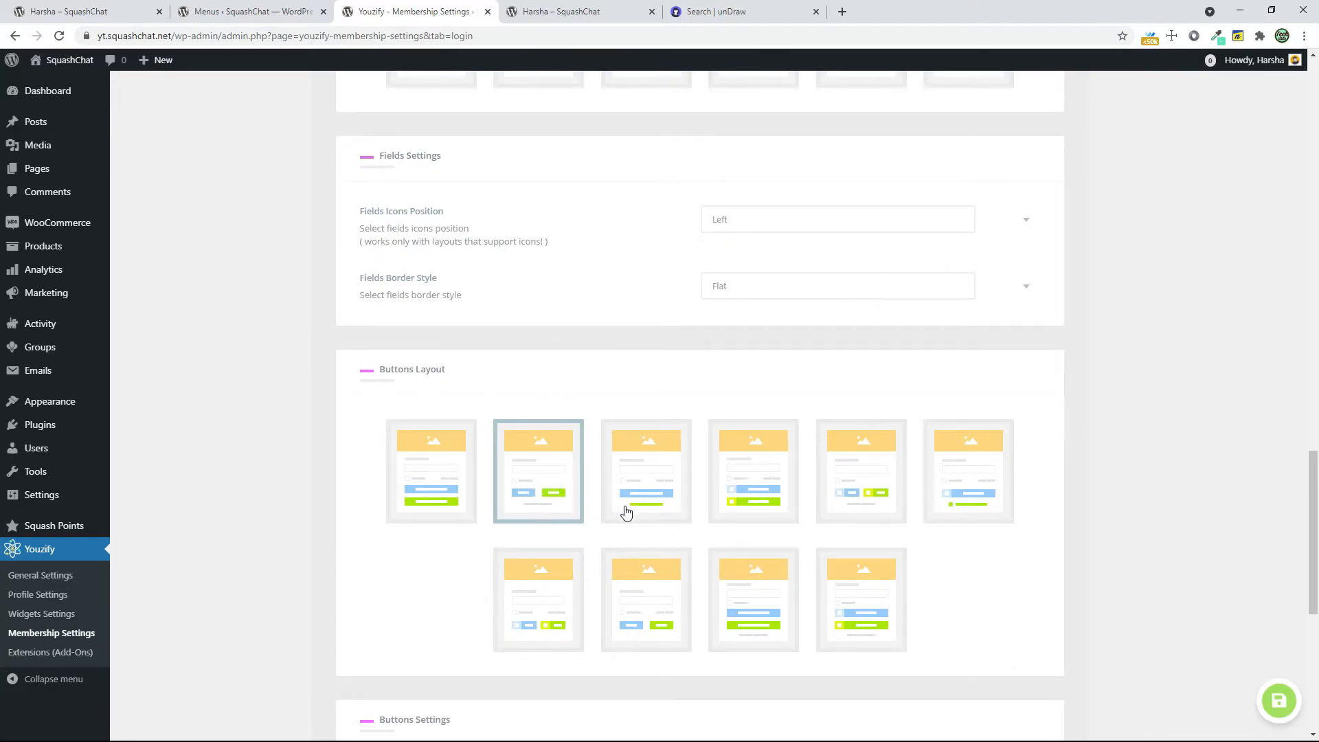
scroll(624, 512, "down", 7)
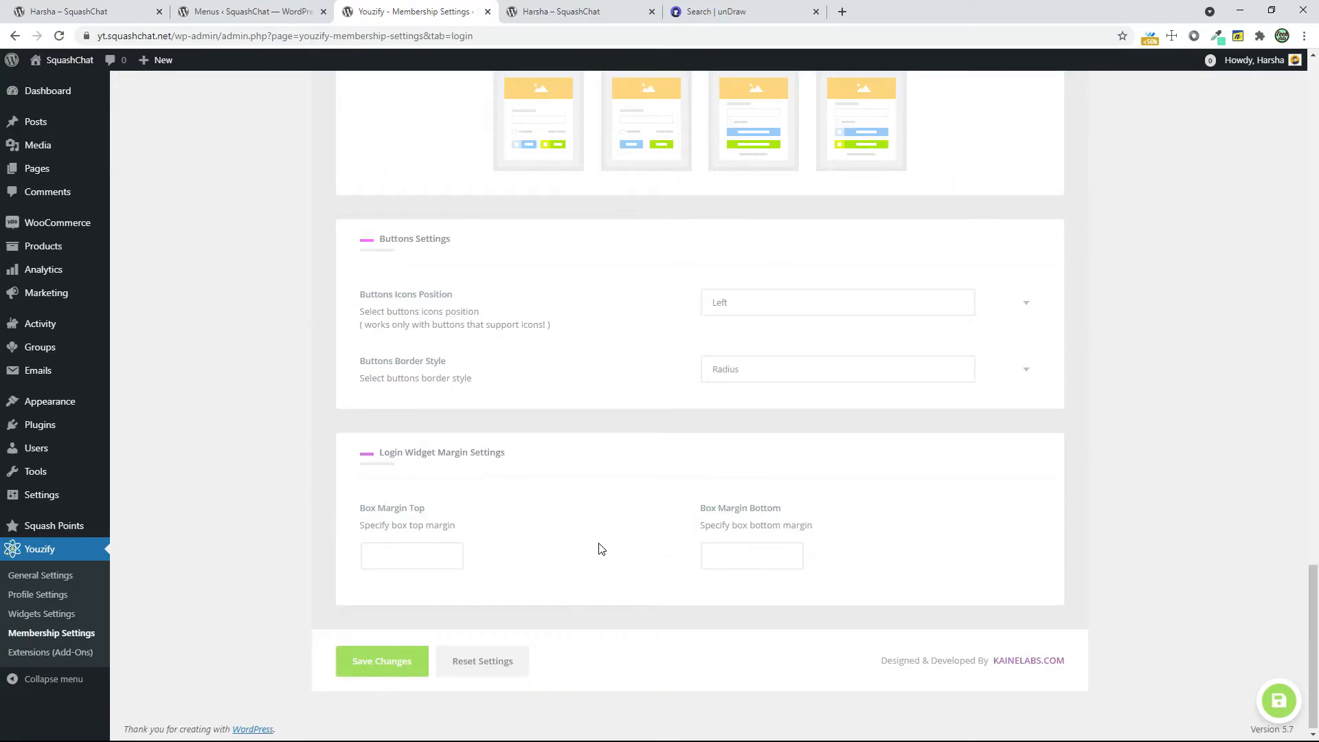
left_click(382, 661)
scroll(854, 589, "up", 3)
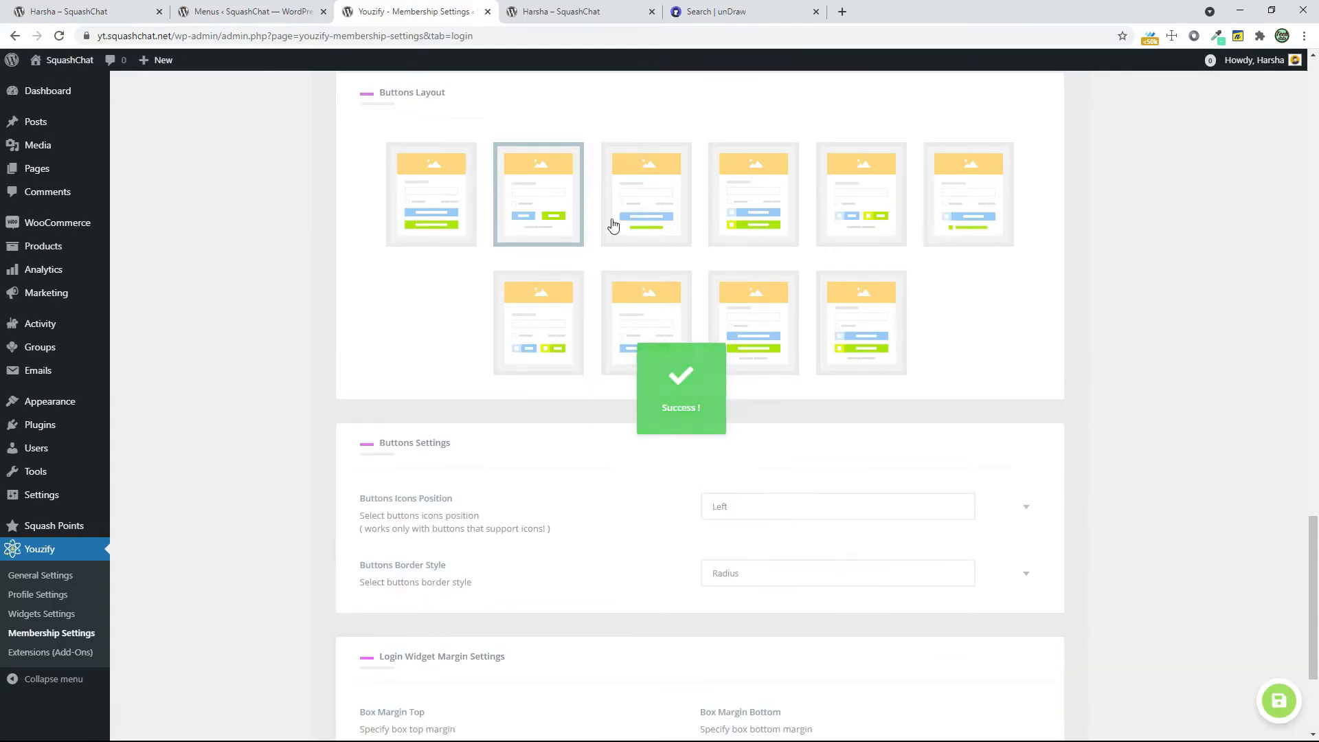
Open yt.squashchat.net in an incognito window and compare its menu with the logged-in site's menu
left_click(1303, 36)
left_click(1224, 88)
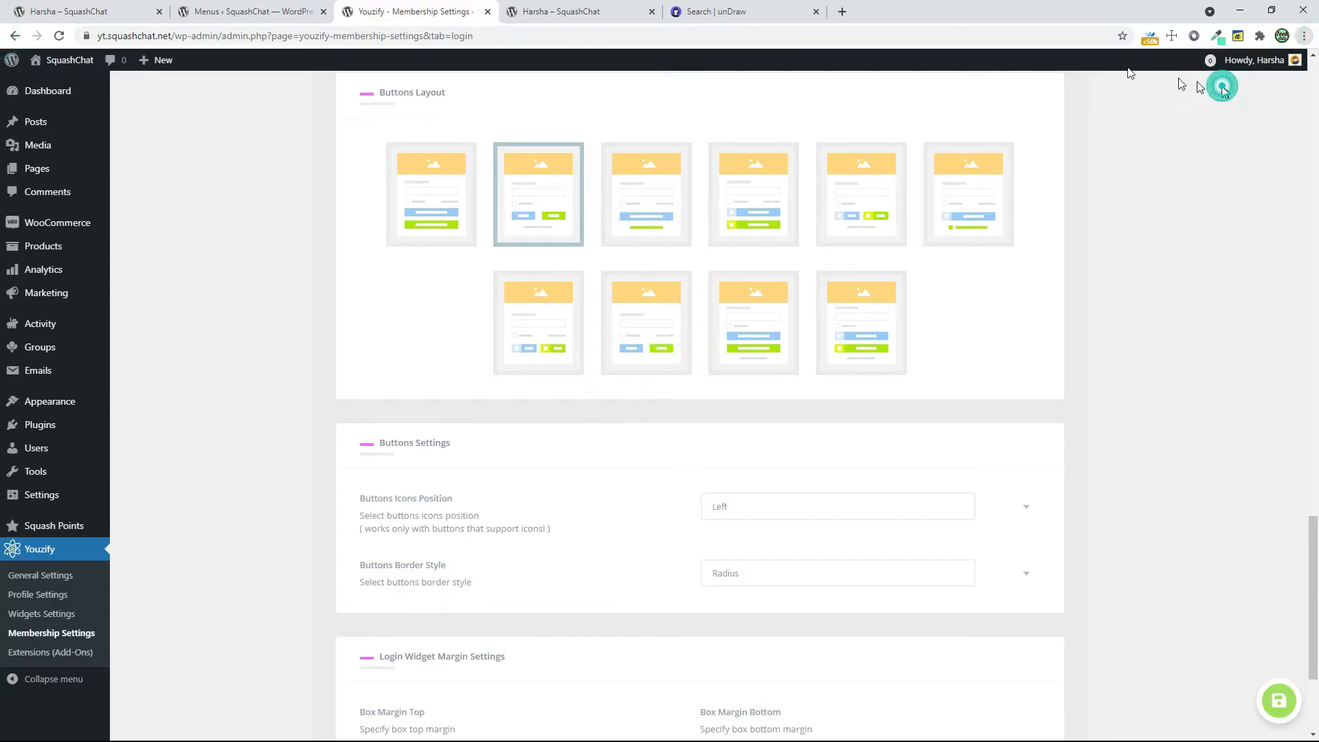
type("yt.squashchat.net")
key("Return")
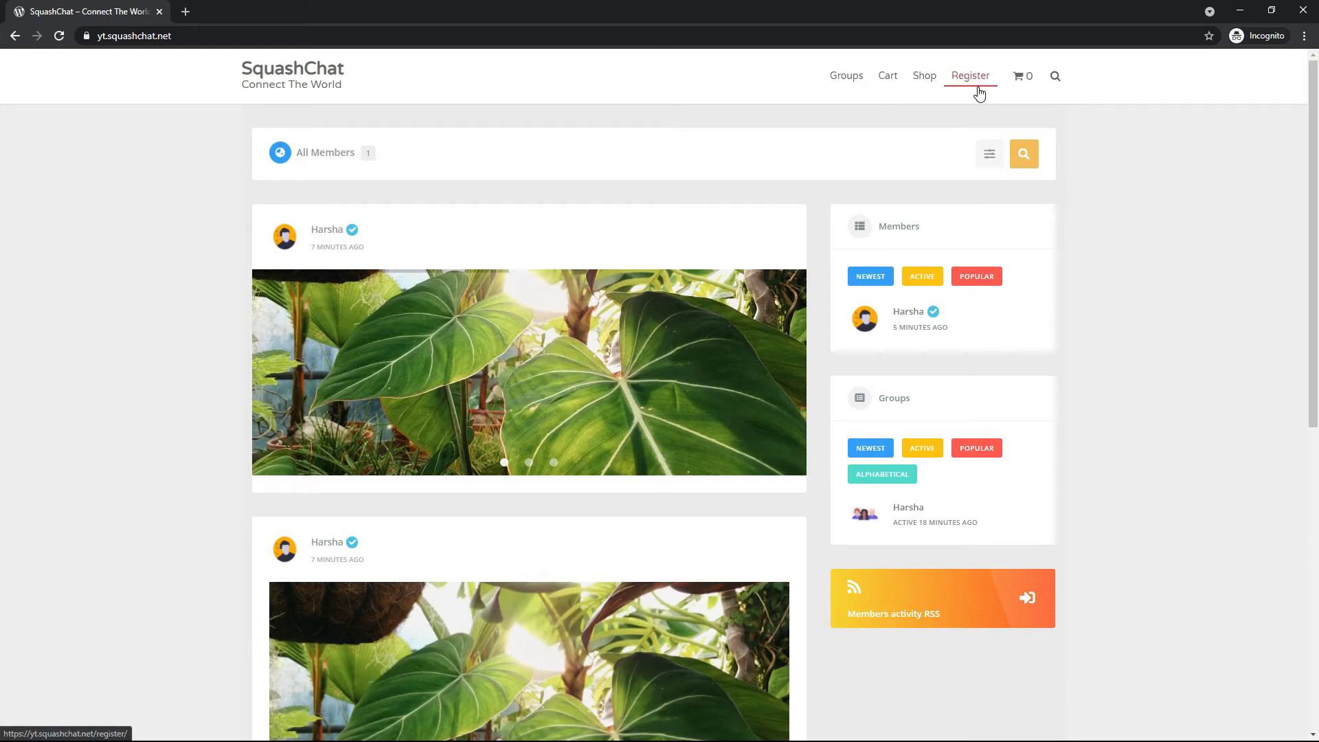
key("alt+Tab")
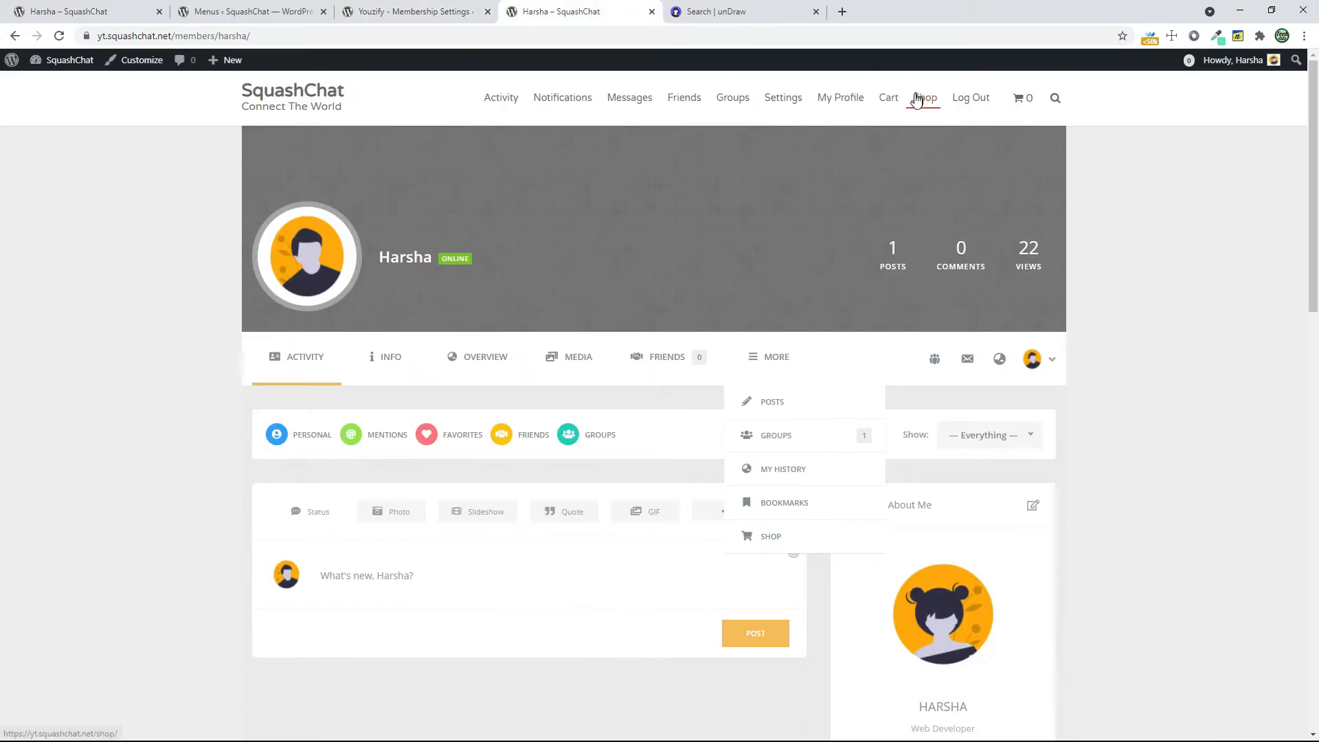
key("alt+Tab")
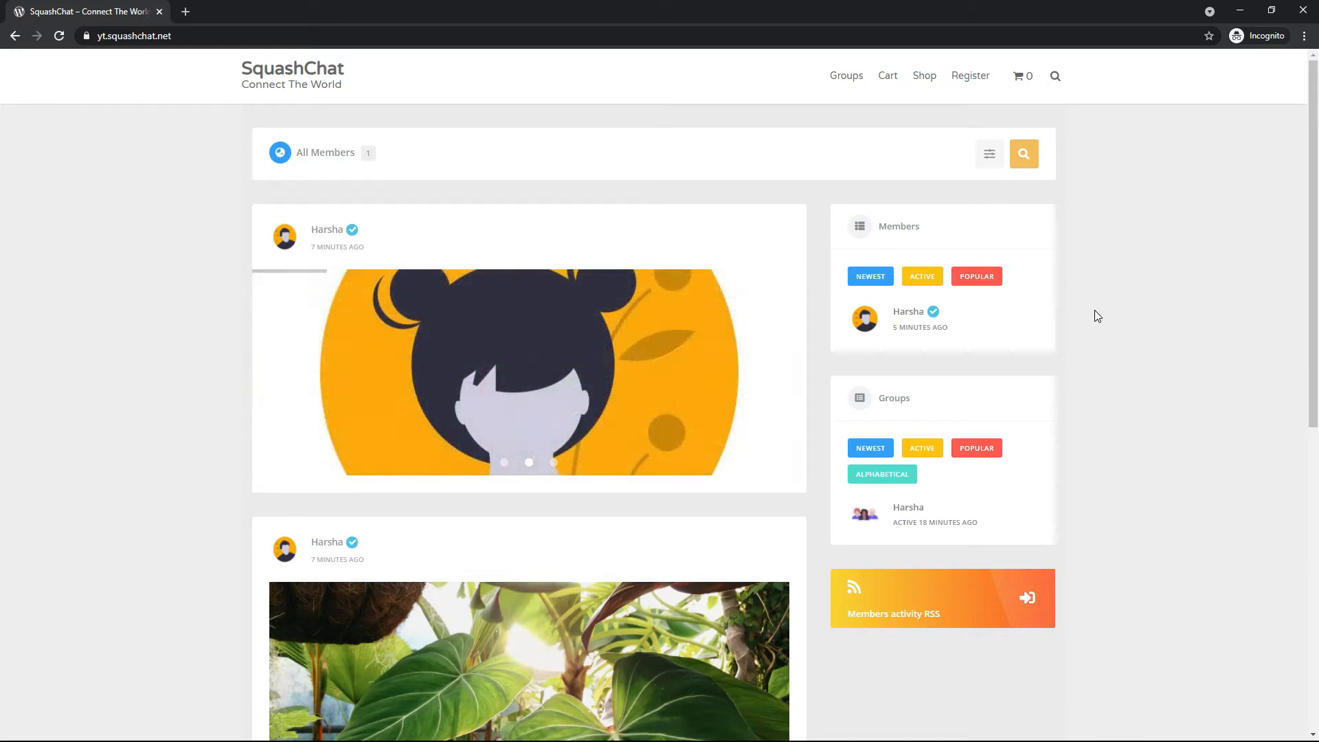
Open the registration page as a logged-out visitor and go from there to the login page
left_click(968, 77)
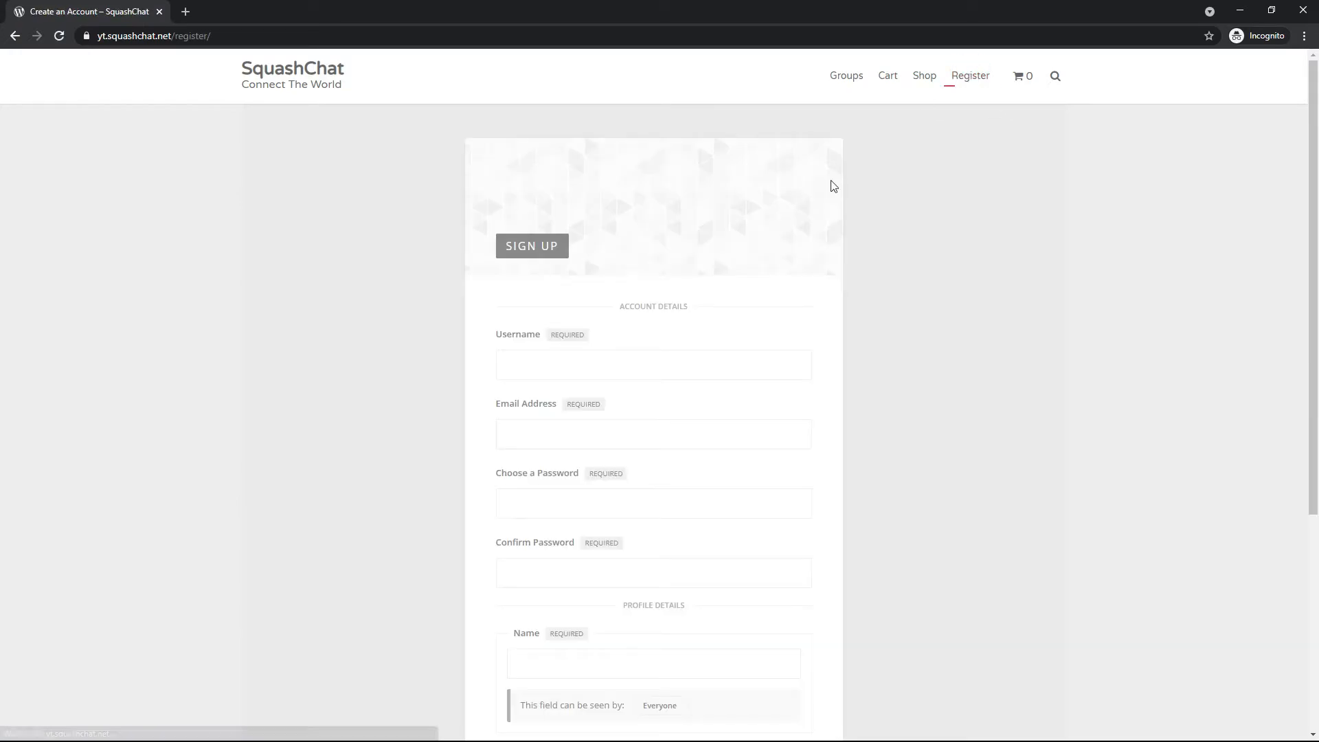
scroll(660, 344, "down", 5)
left_click(649, 562)
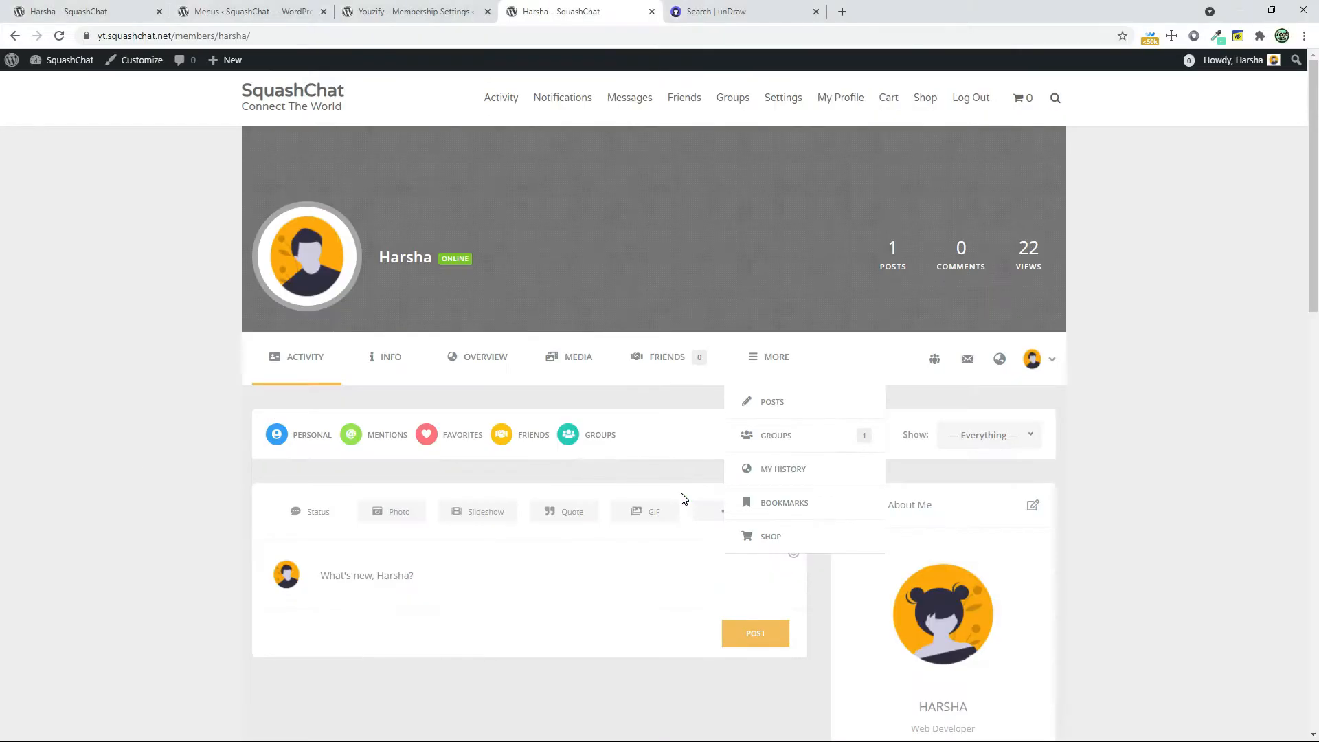
Switch the login form to the ninth buttons layout, save the changes, and check the reloaded login page
left_click(478, 11)
scroll(696, 389, "down", 2)
left_click(769, 272)
scroll(757, 307, "down", 2)
left_click(384, 659)
key("alt+Tab")
left_click(60, 36)
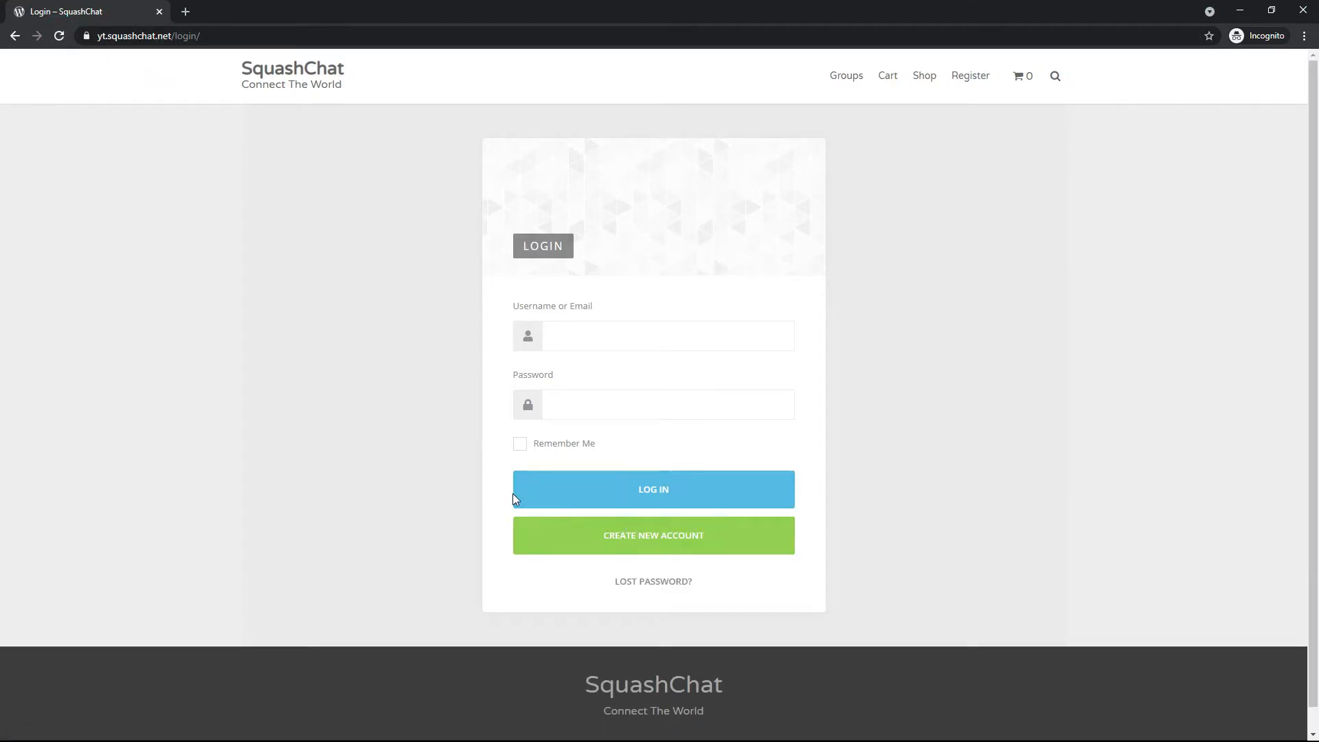
Compare the login form's layout and header settings with the login page in the incognito window
key("alt+Tab")
scroll(874, 532, "up", 6)
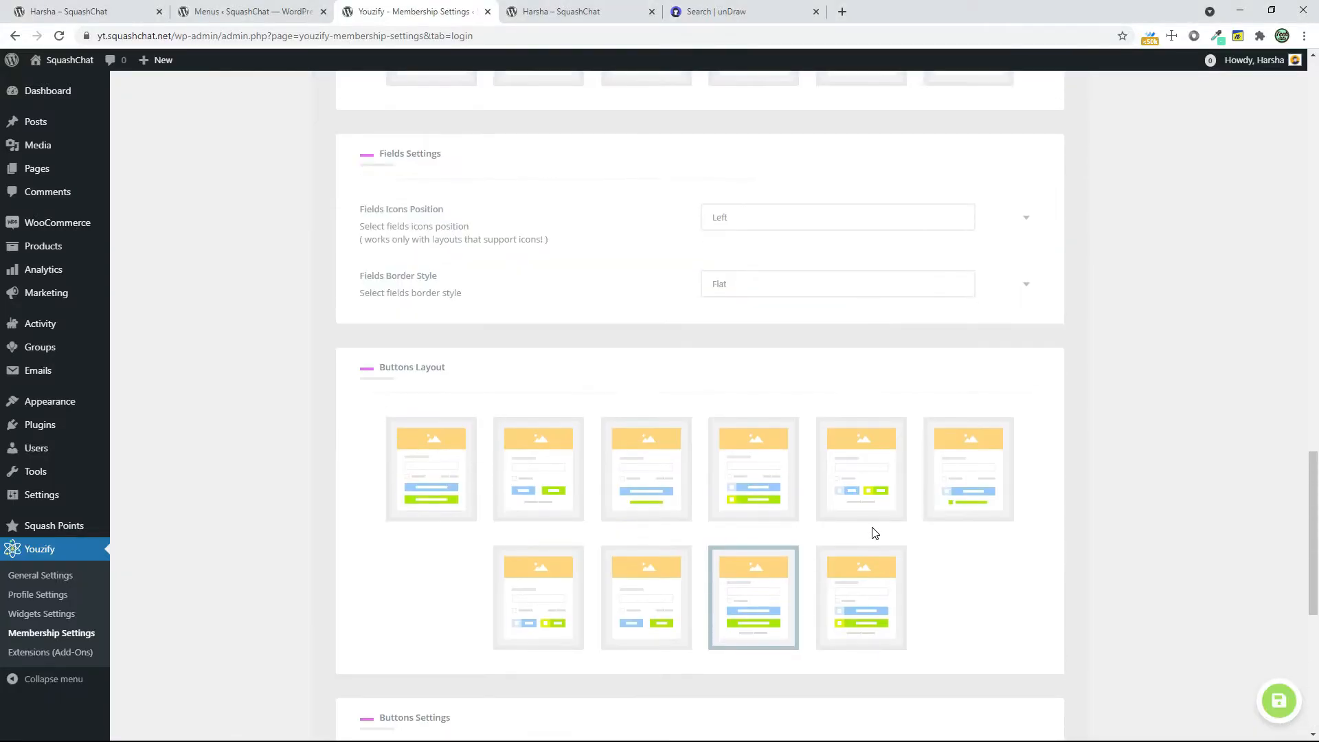
scroll(878, 534, "up", 9)
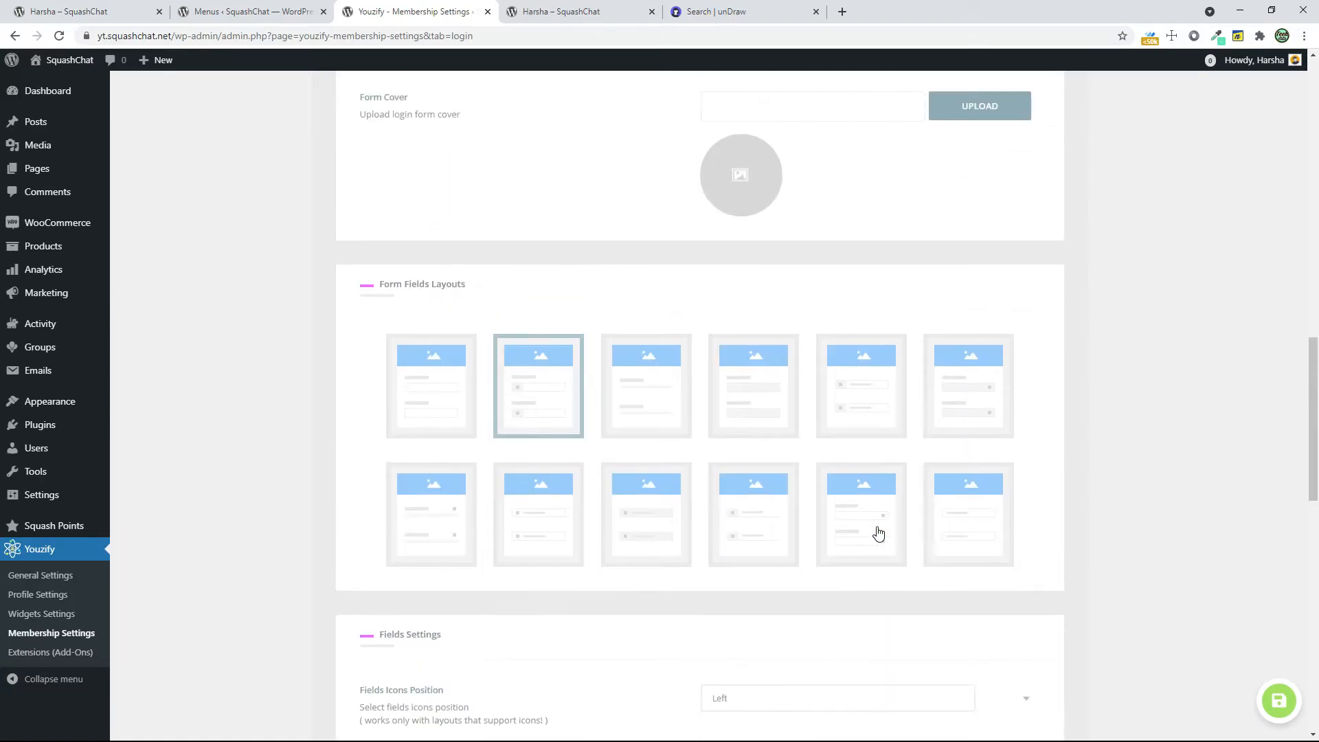
scroll(893, 526, "up", 4)
scroll(892, 513, "down", 3)
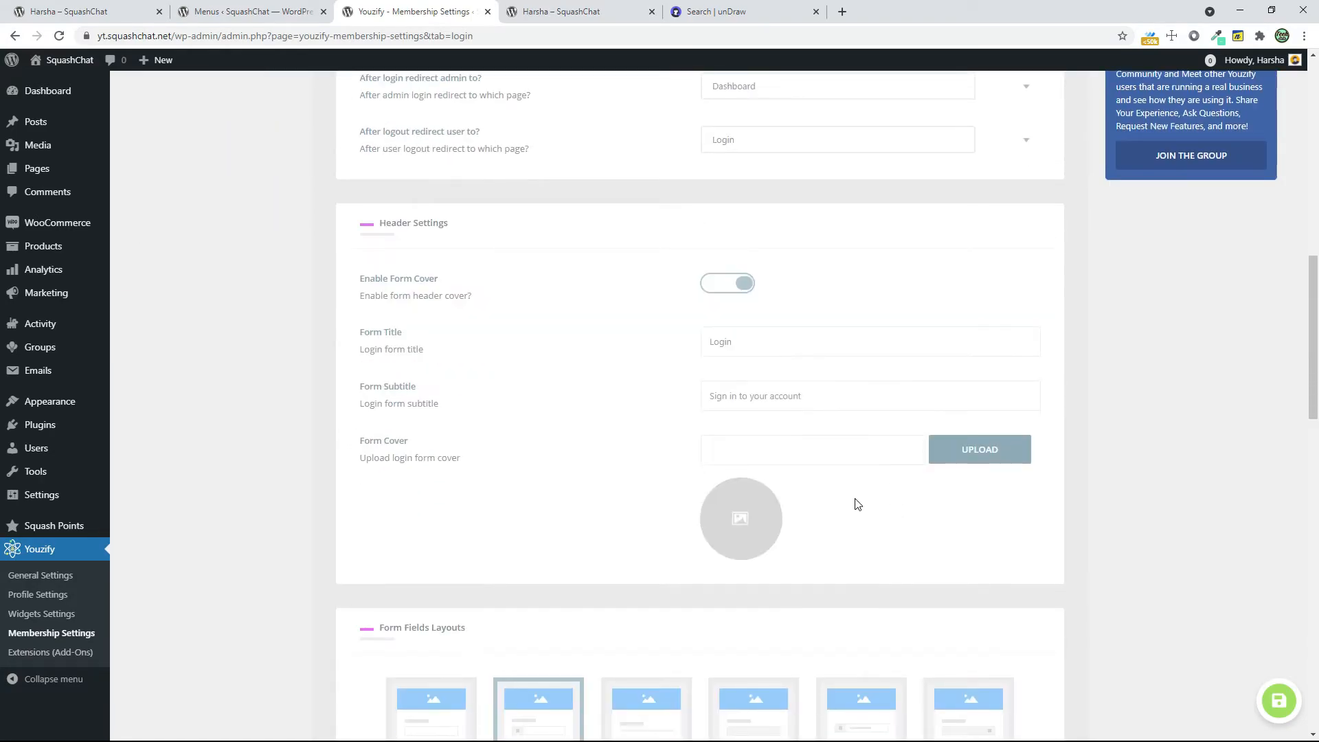
key("alt+Tab")
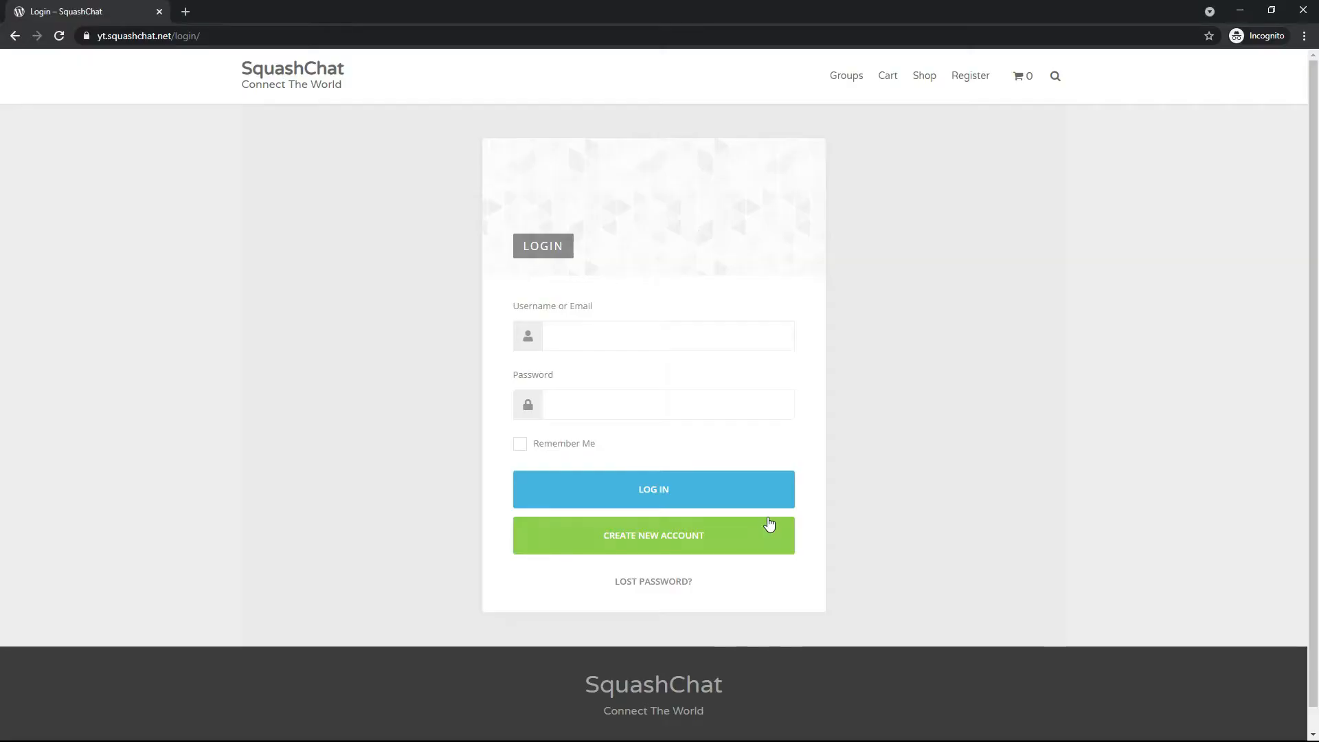
Upload Photosynthesis_2880_Lede.jpg from the Desktop and set it as the login form cover
key("alt+Tab")
left_click(975, 451)
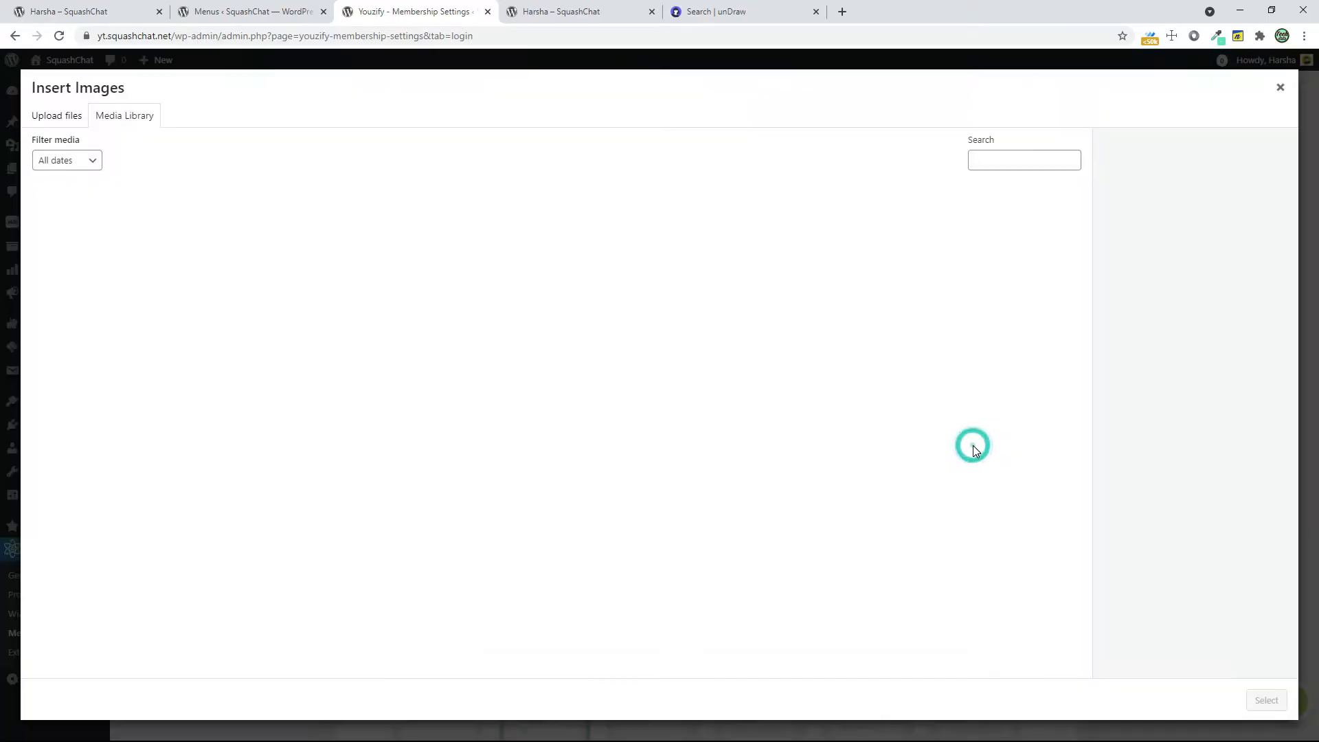
left_click(55, 114)
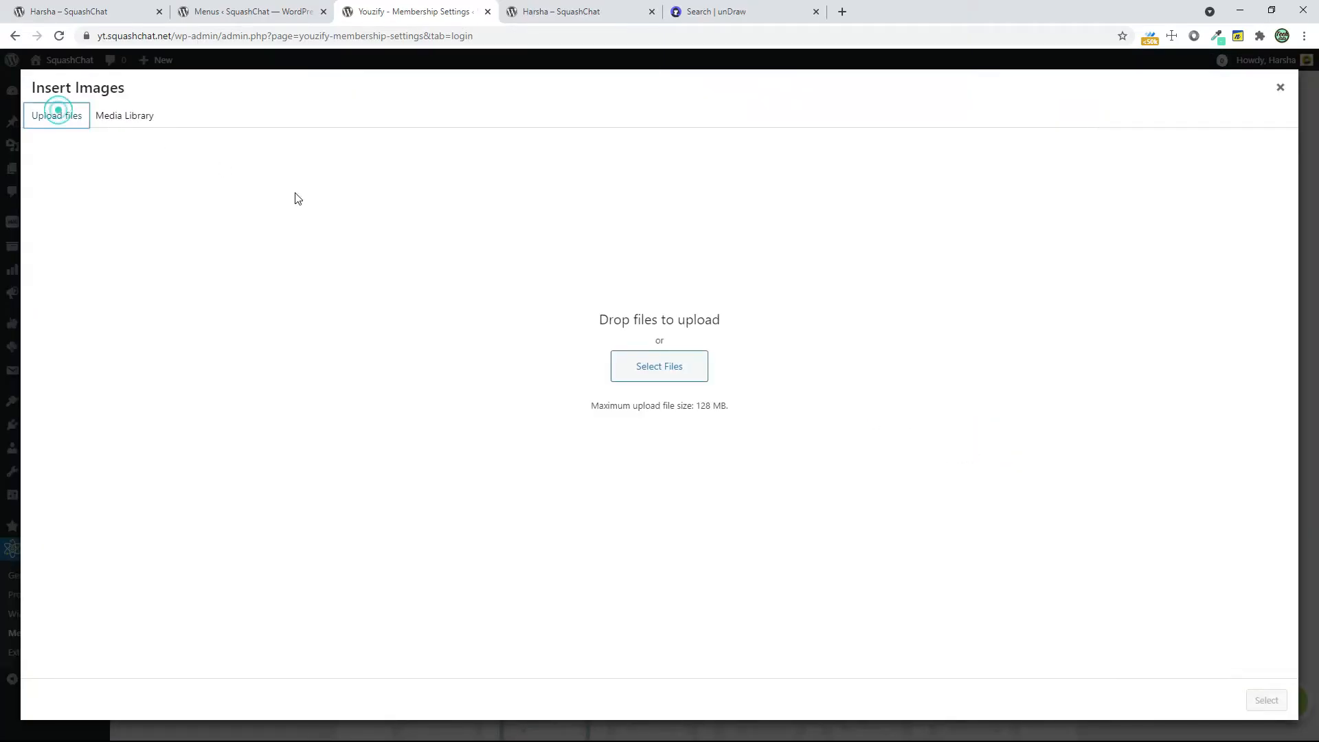
left_click(664, 367)
left_click(374, 158)
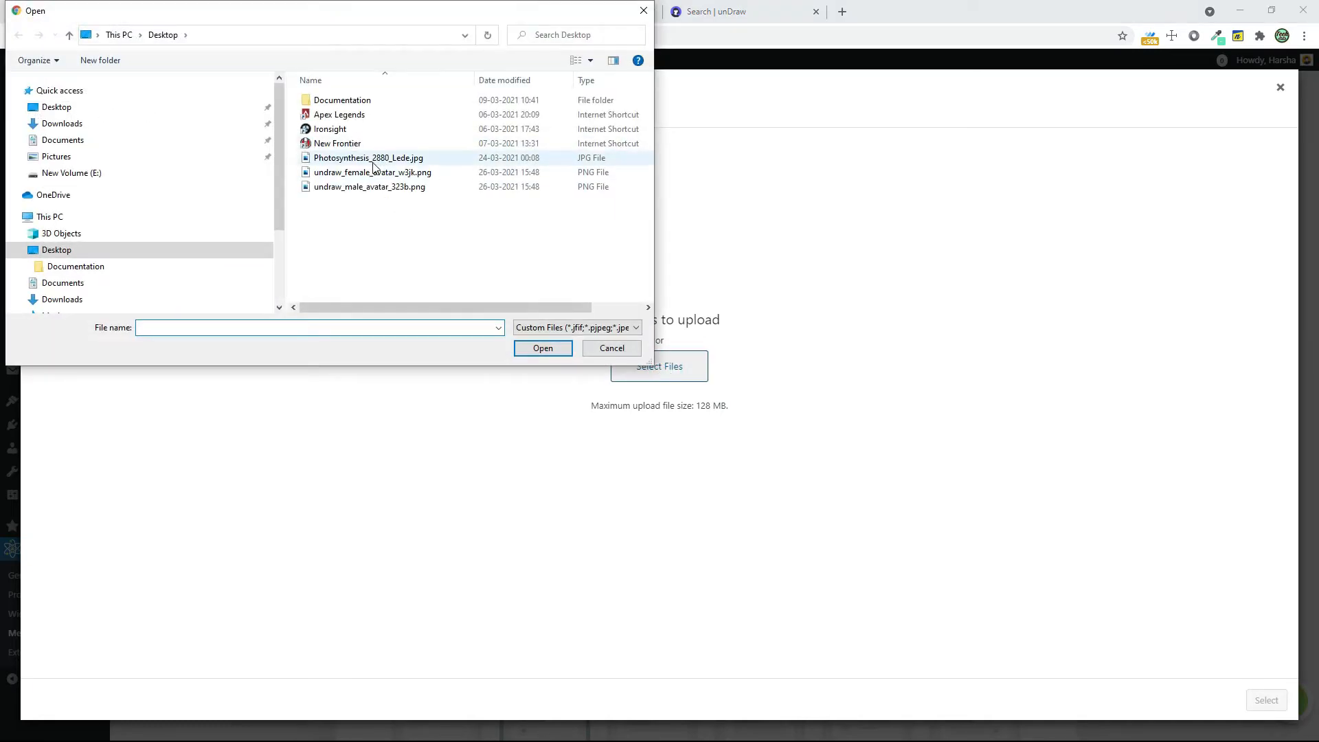
left_click(543, 348)
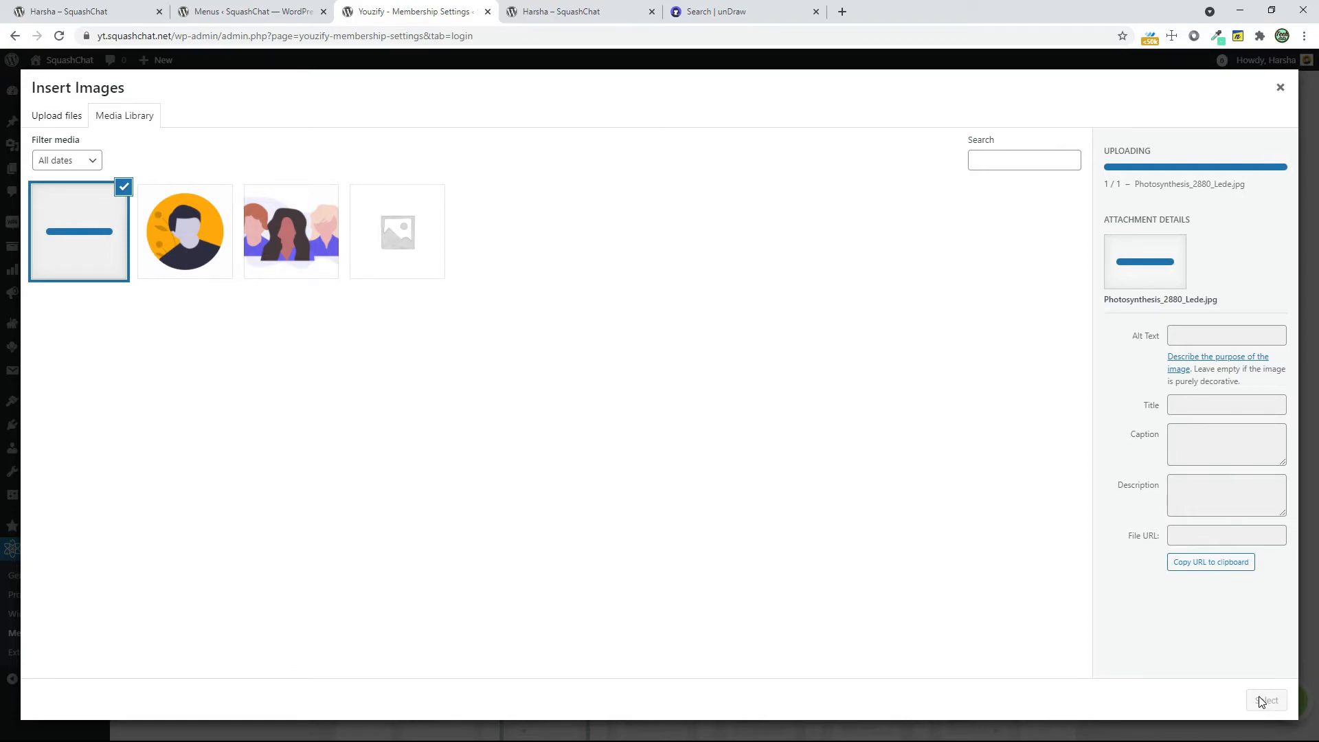
left_click(1263, 699)
scroll(813, 347, "down", 3)
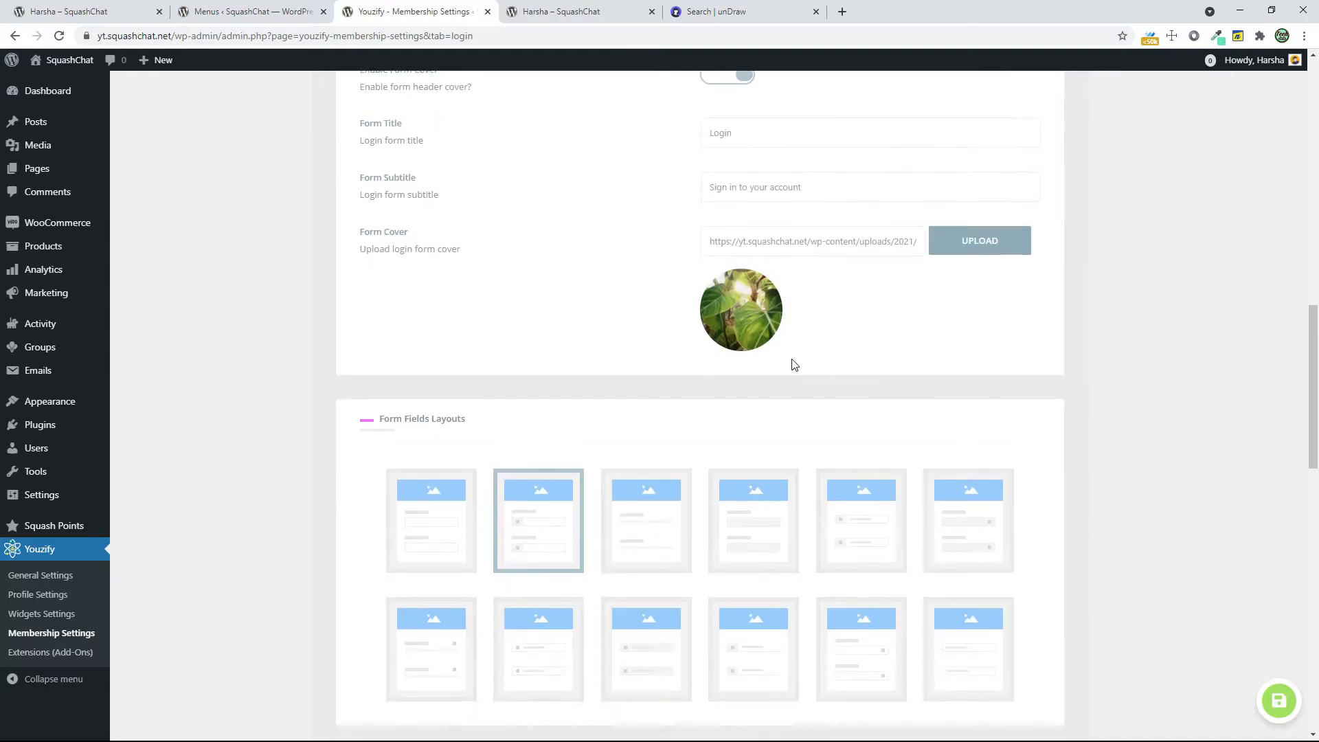
Save the login form settings with the new cover and reload the incognito login page to check it
scroll(721, 365, "down", 15)
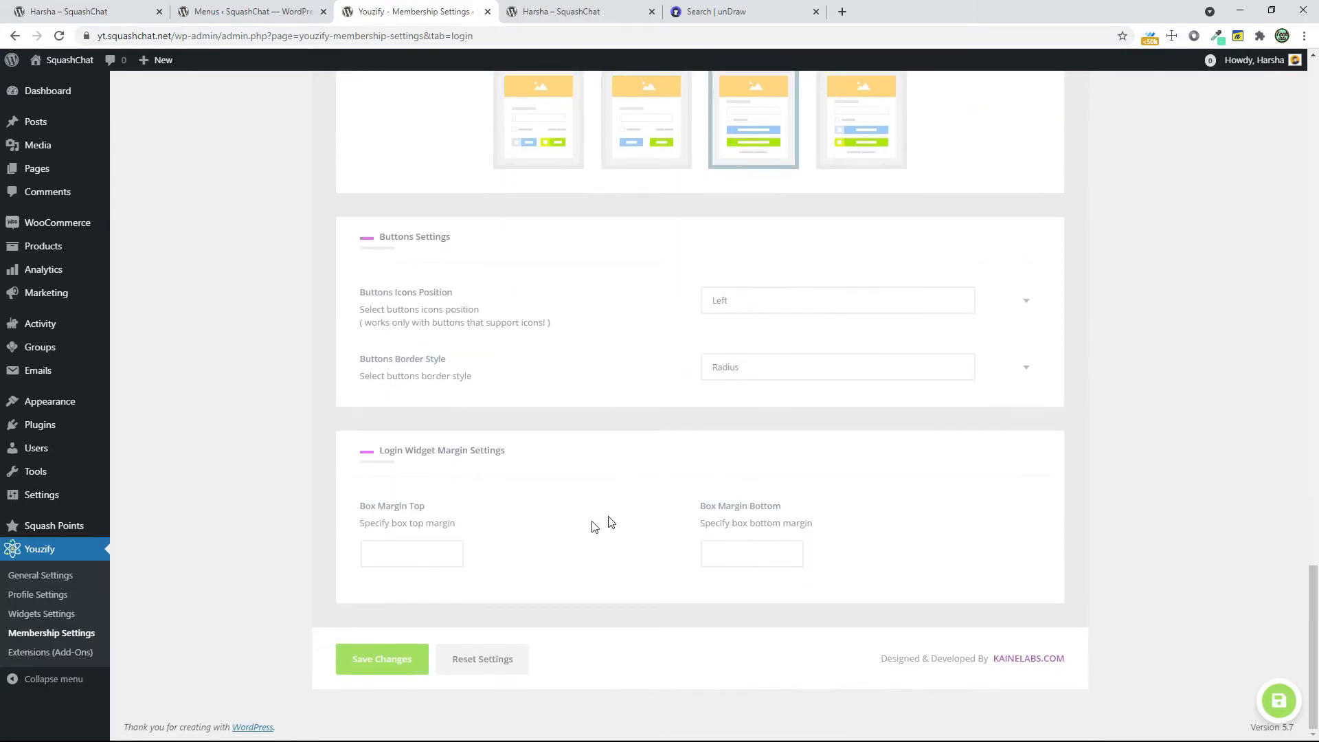
left_click(391, 659)
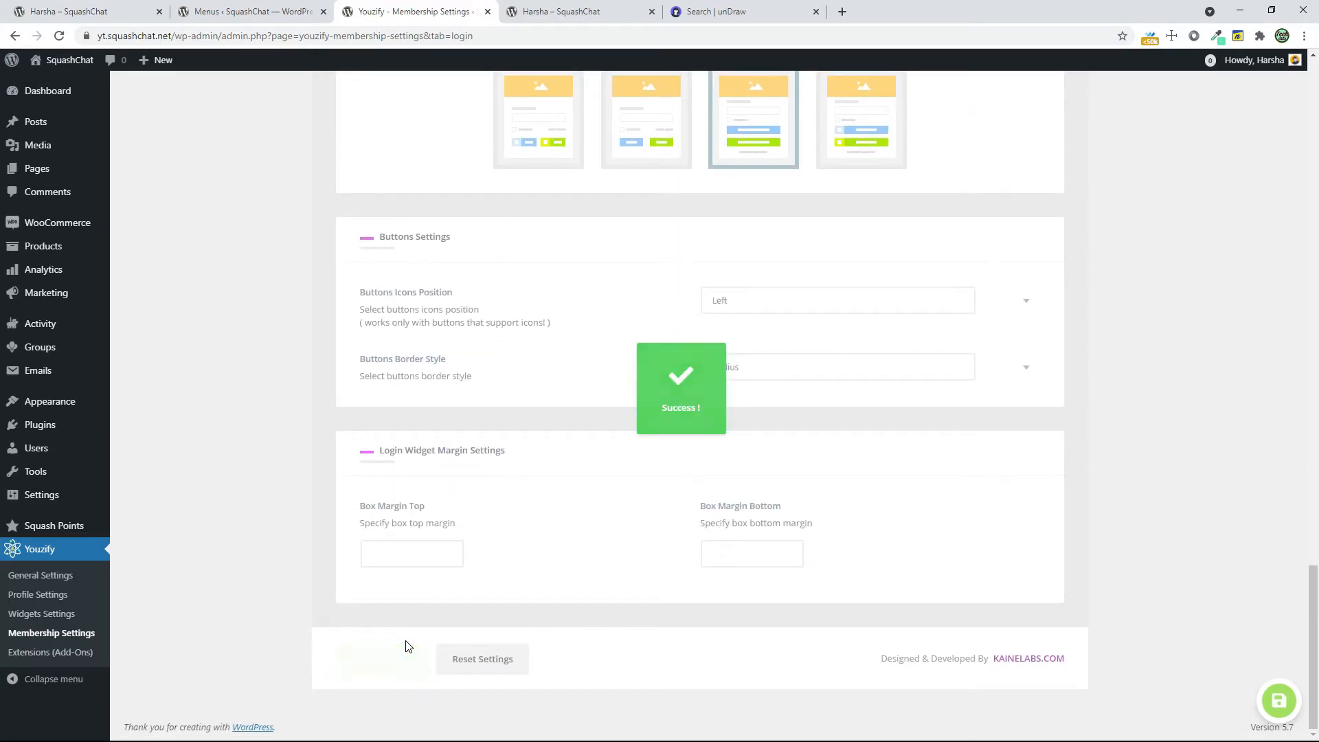
key("alt+Tab")
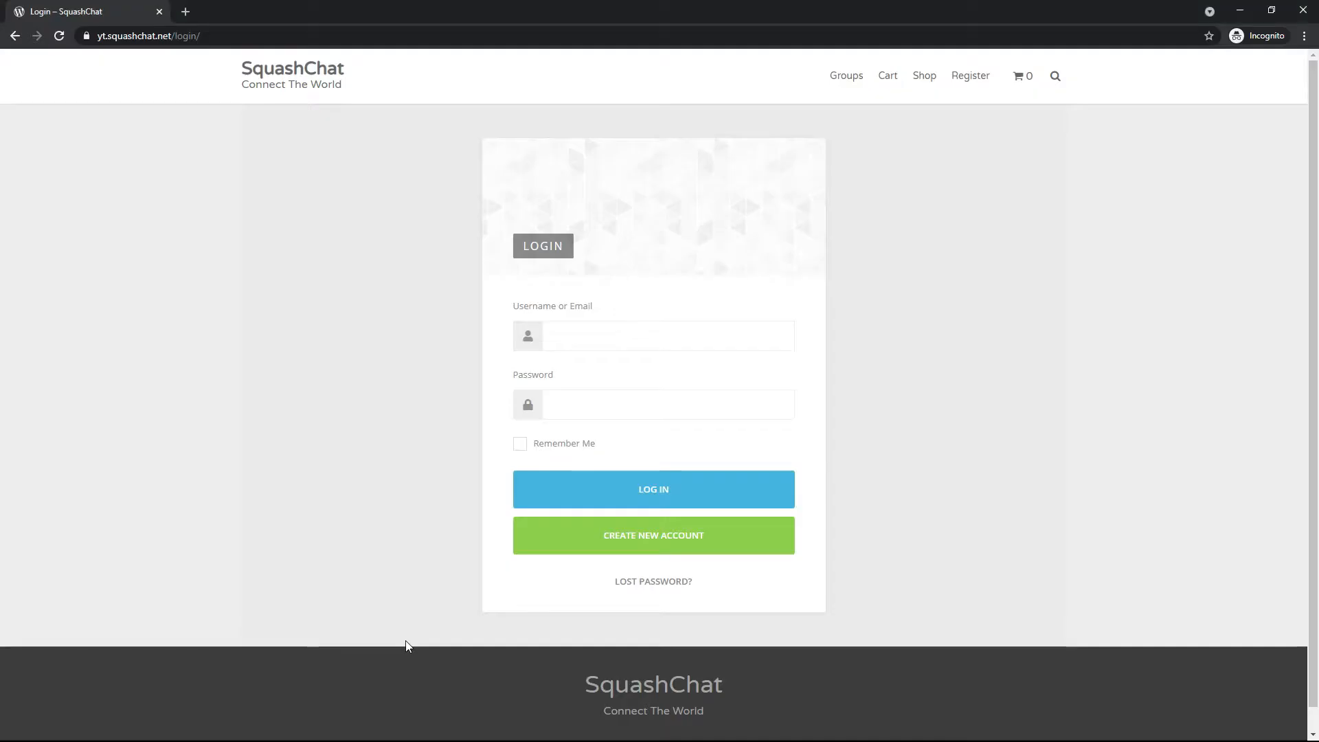
left_click(59, 35)
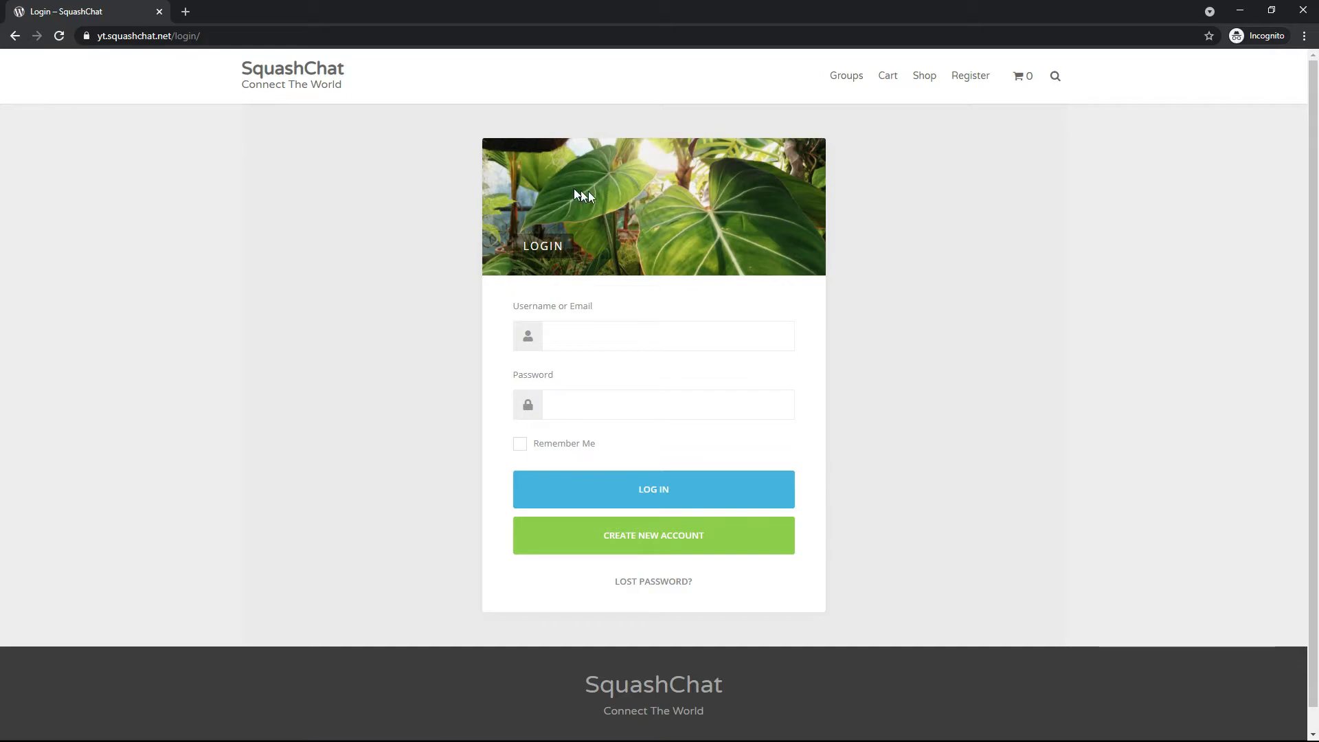
key("alt+Tab")
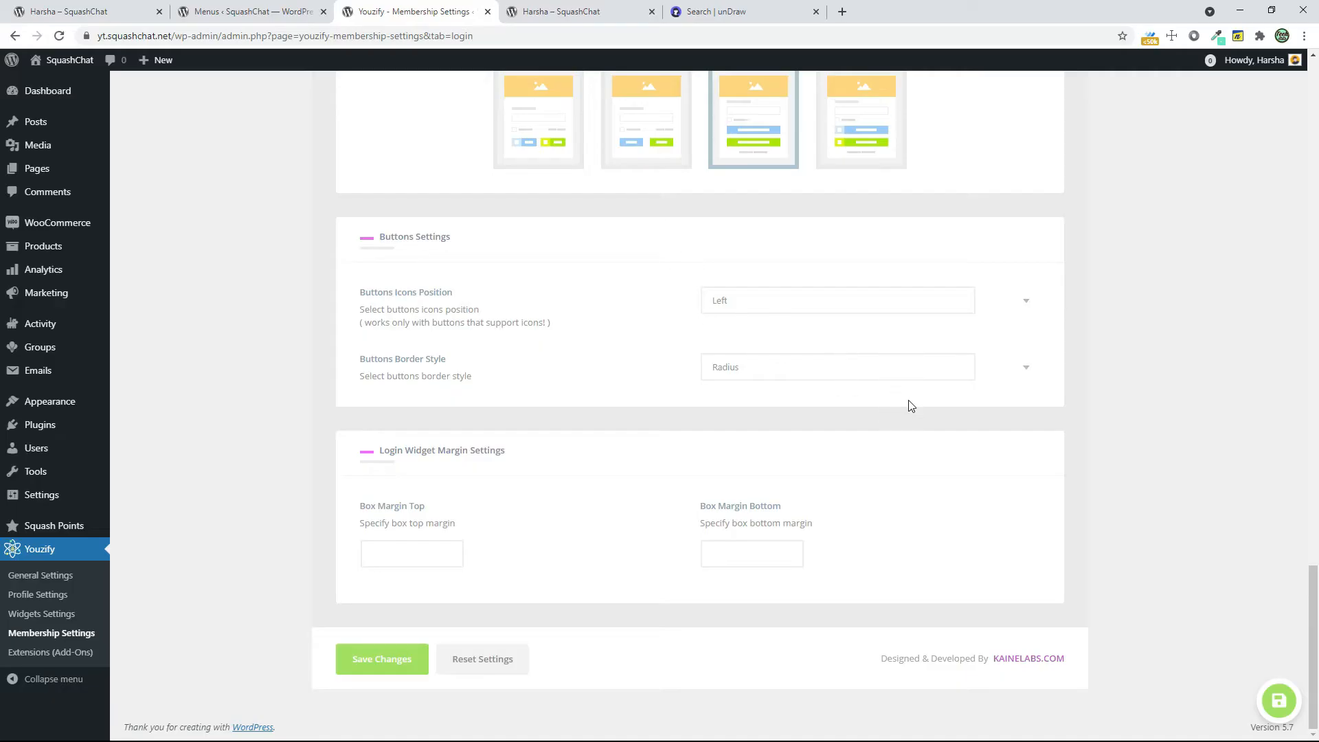
In the Register Settings, set the green leaf photo from the media library as the registration form cover
scroll(1166, 443, "up", 10)
scroll(1141, 436, "up", 10)
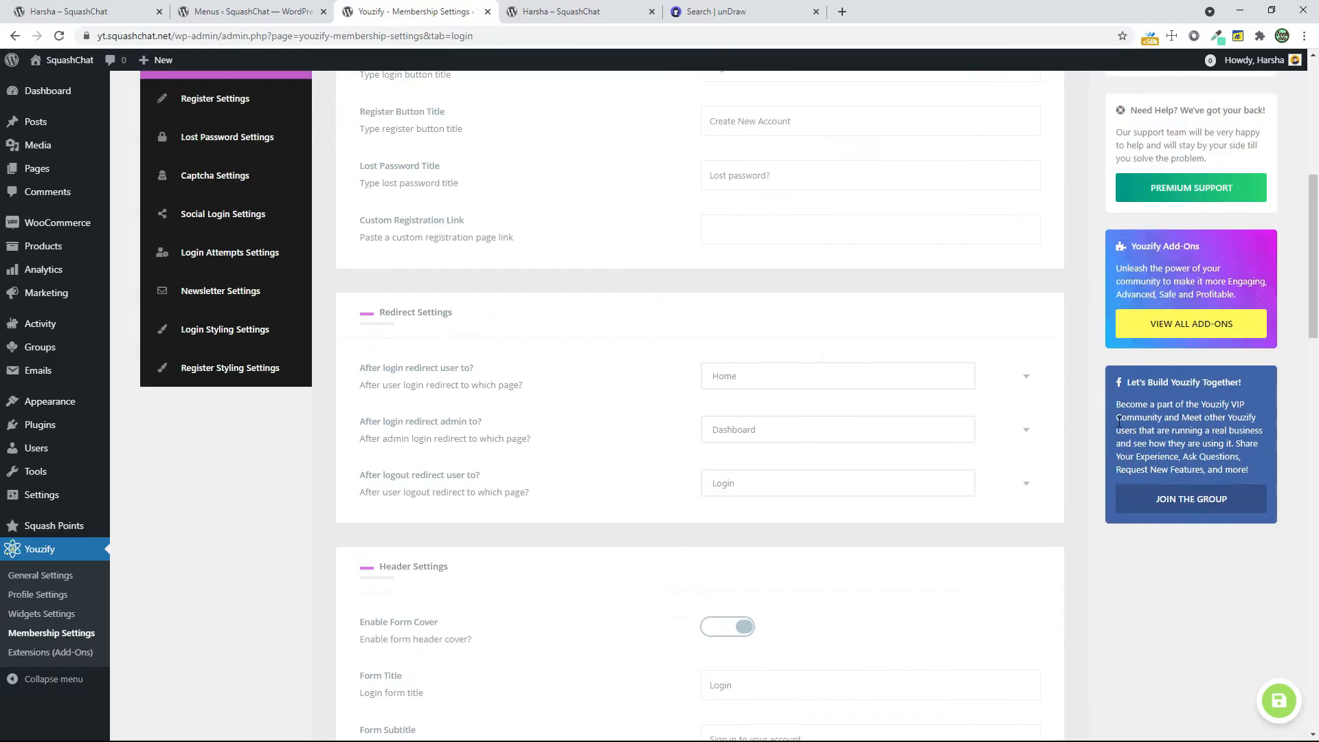
left_click(249, 311)
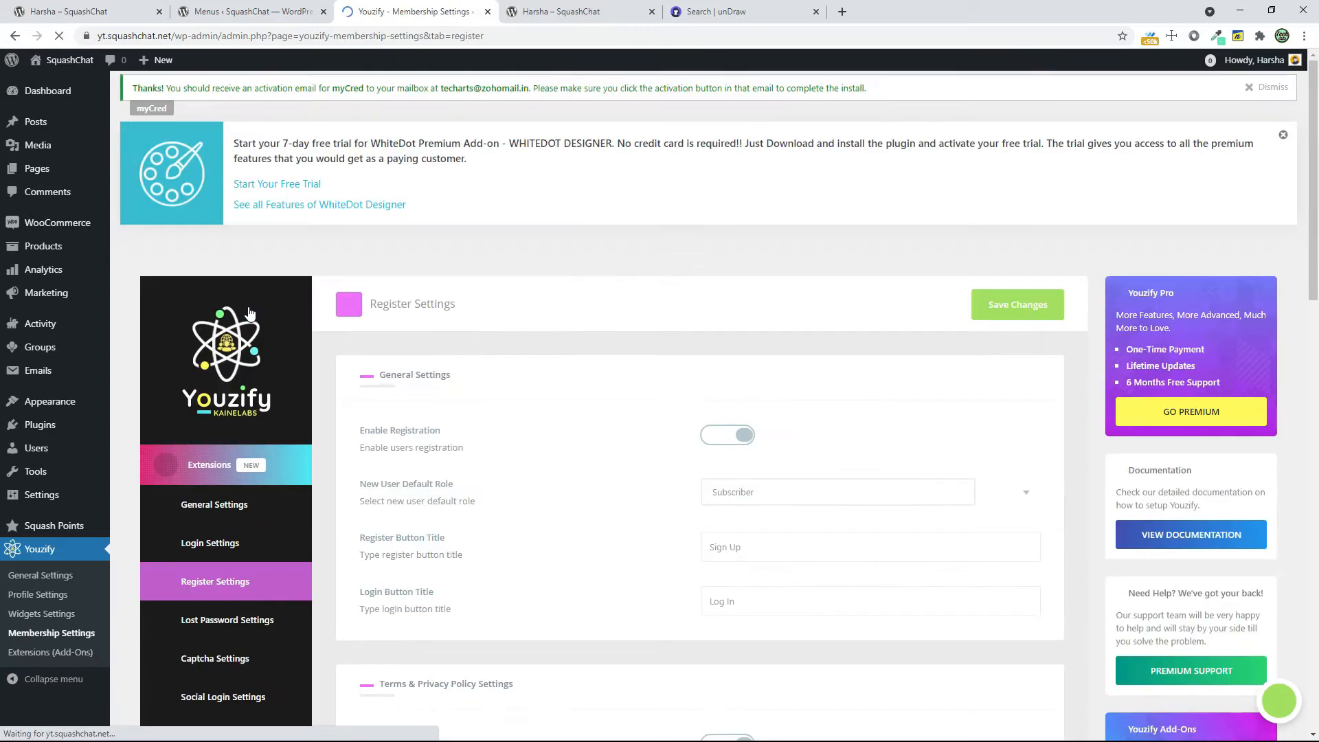
scroll(916, 526, "down", 1)
scroll(916, 527, "down", 5)
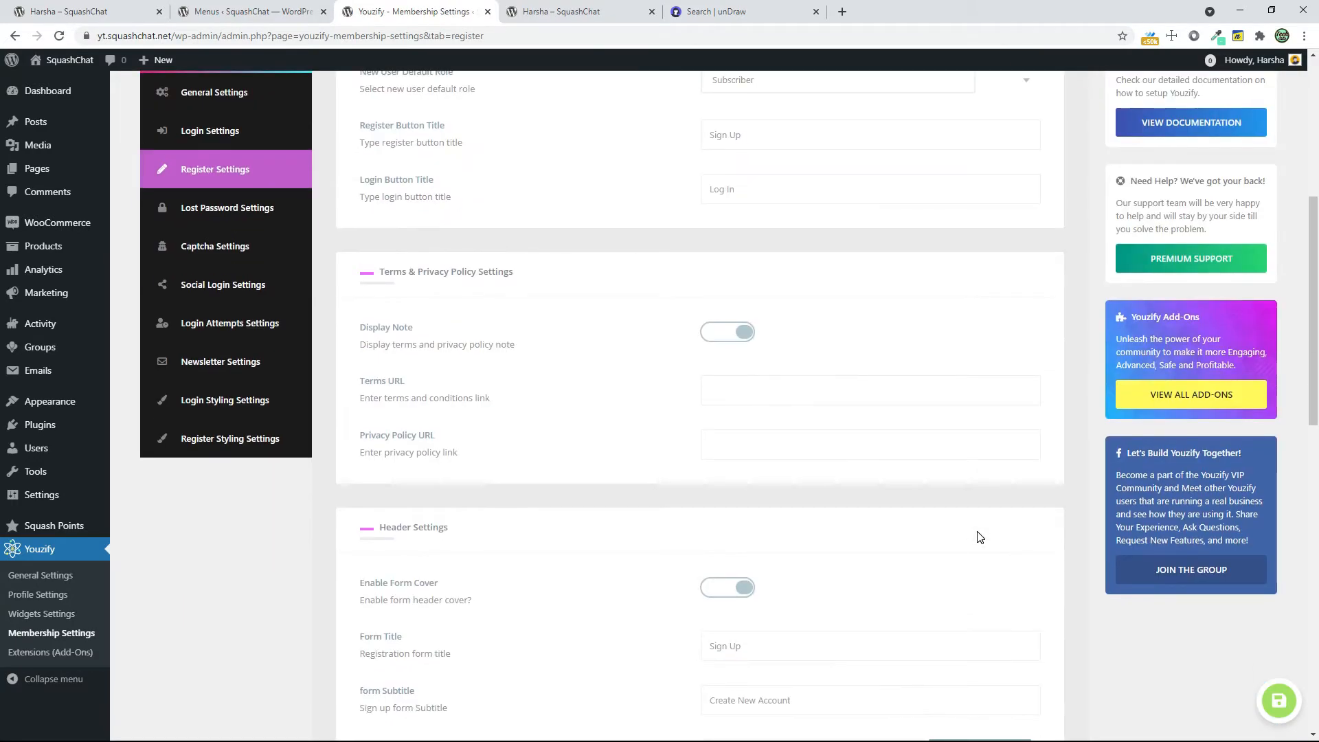
scroll(980, 537, "down", 6)
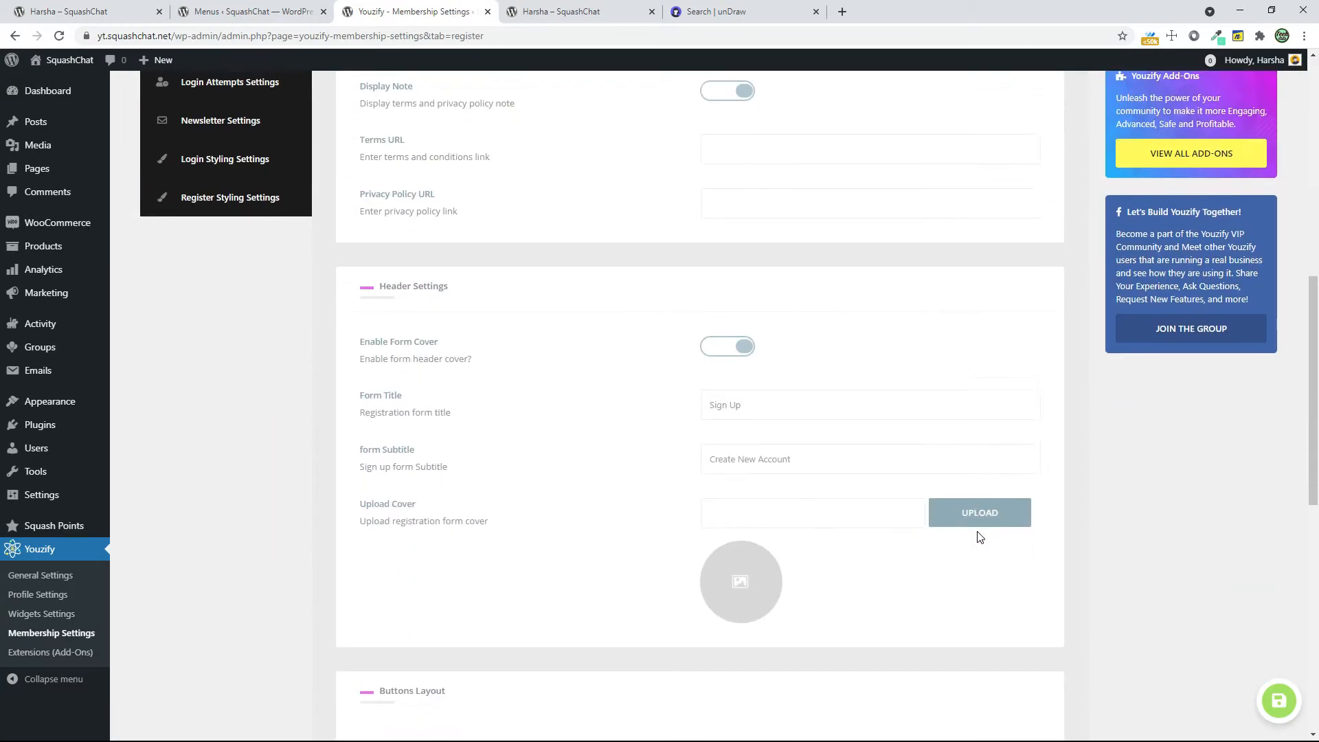
left_click(991, 357)
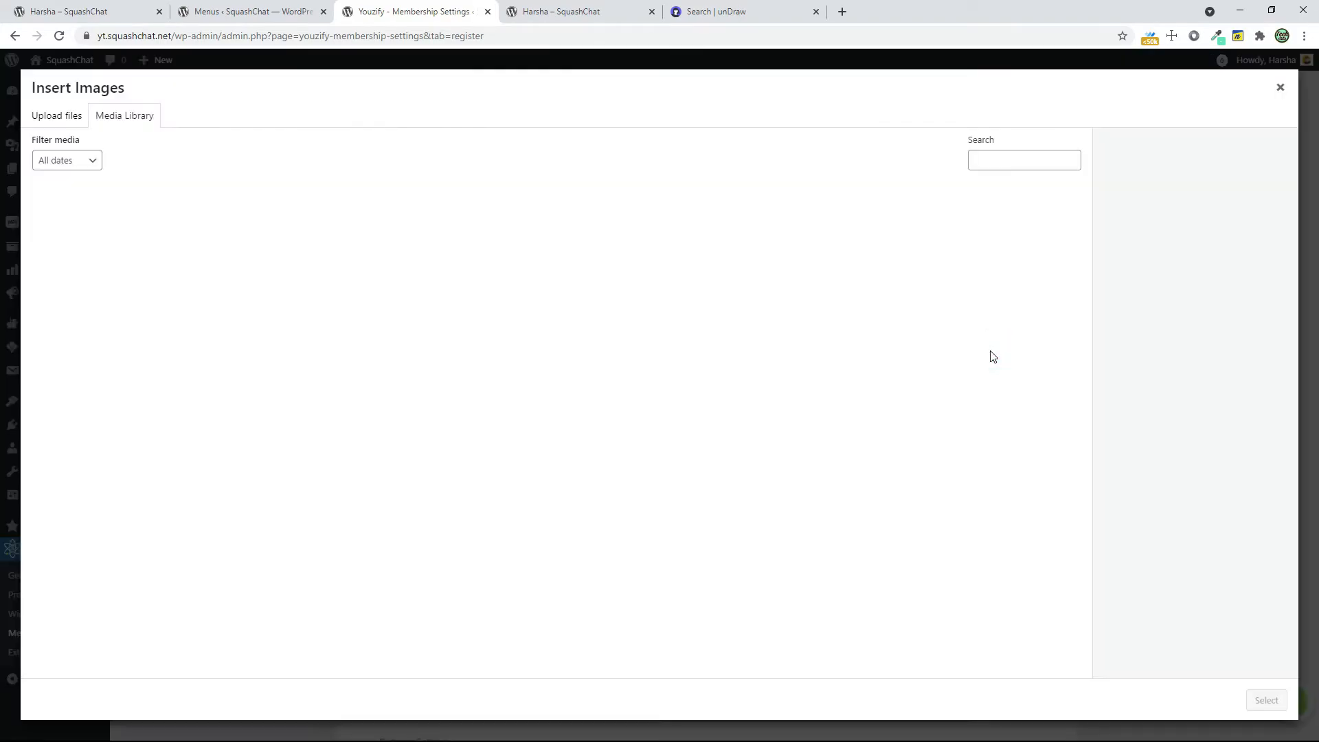
left_click(123, 255)
left_click(1264, 700)
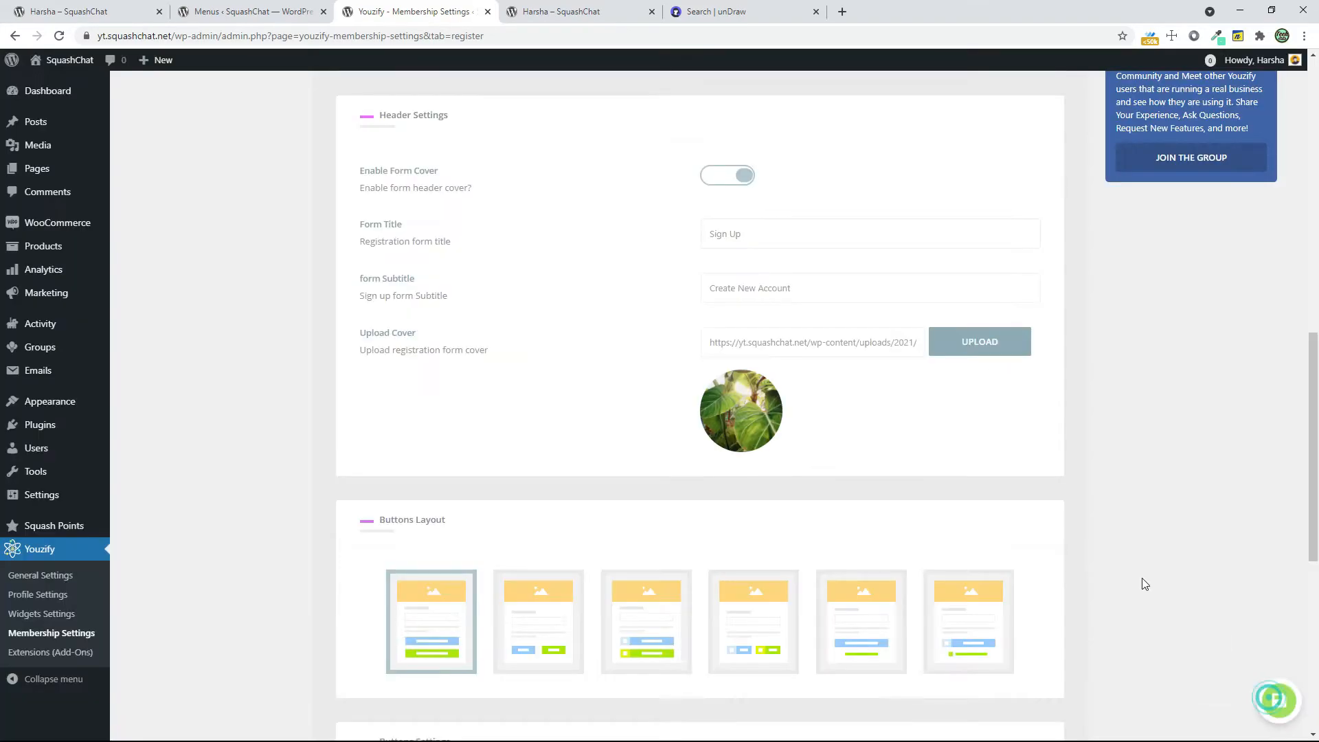
Switch the registration form to the fourth buttons layout and save the changes
scroll(1147, 550, "down", 2)
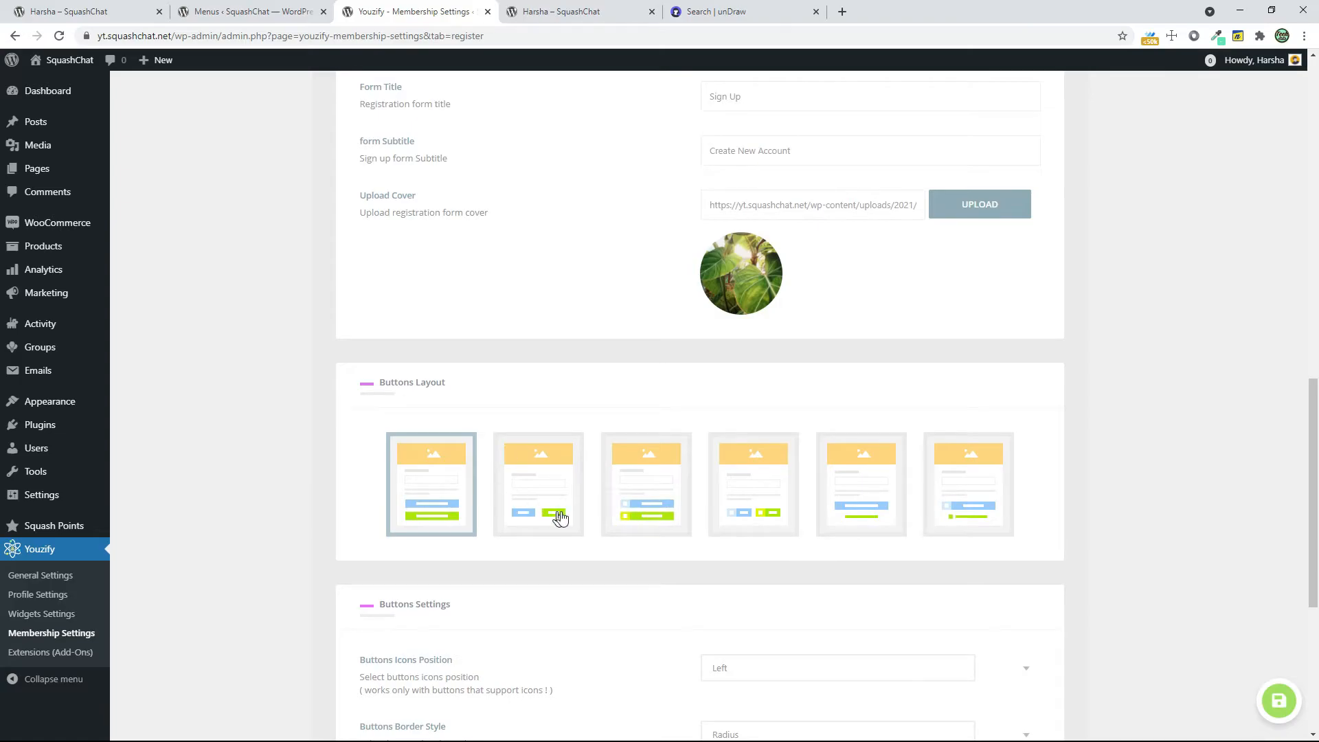
left_click(547, 515)
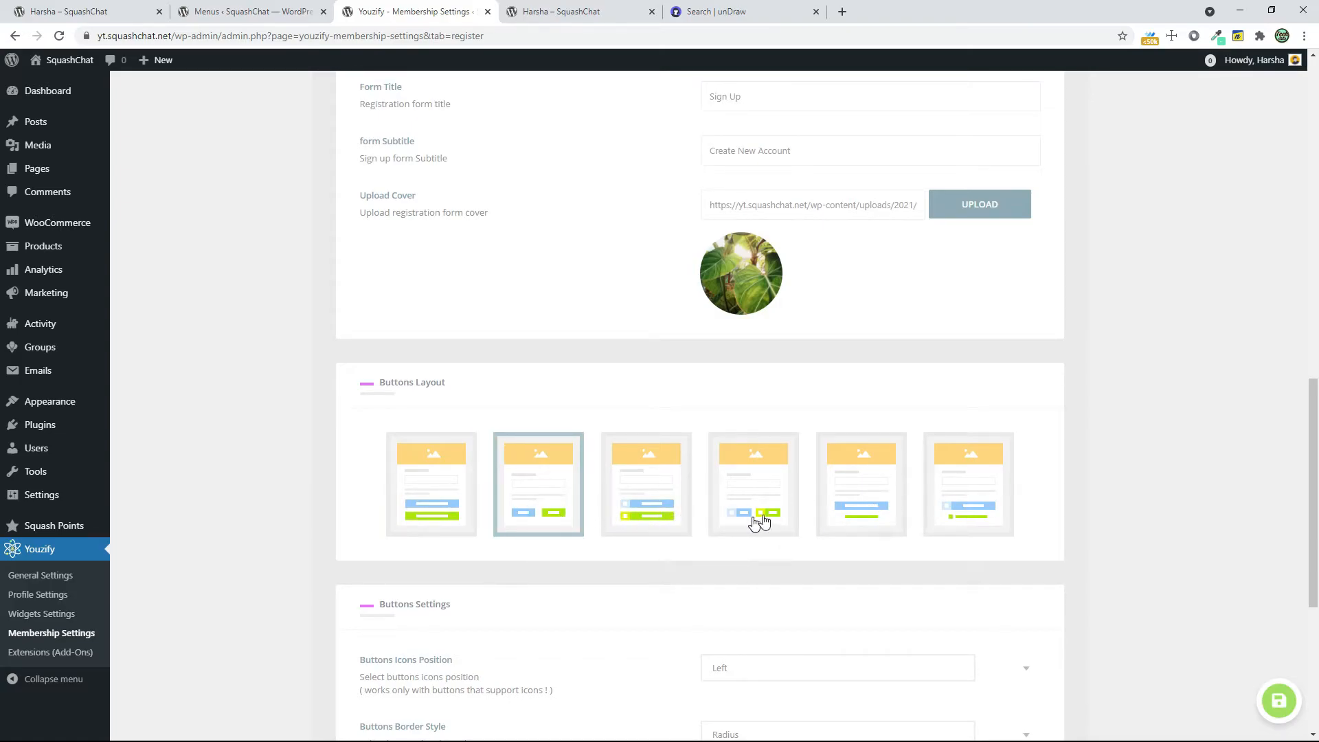
left_click(780, 489)
scroll(1054, 436, "down", 5)
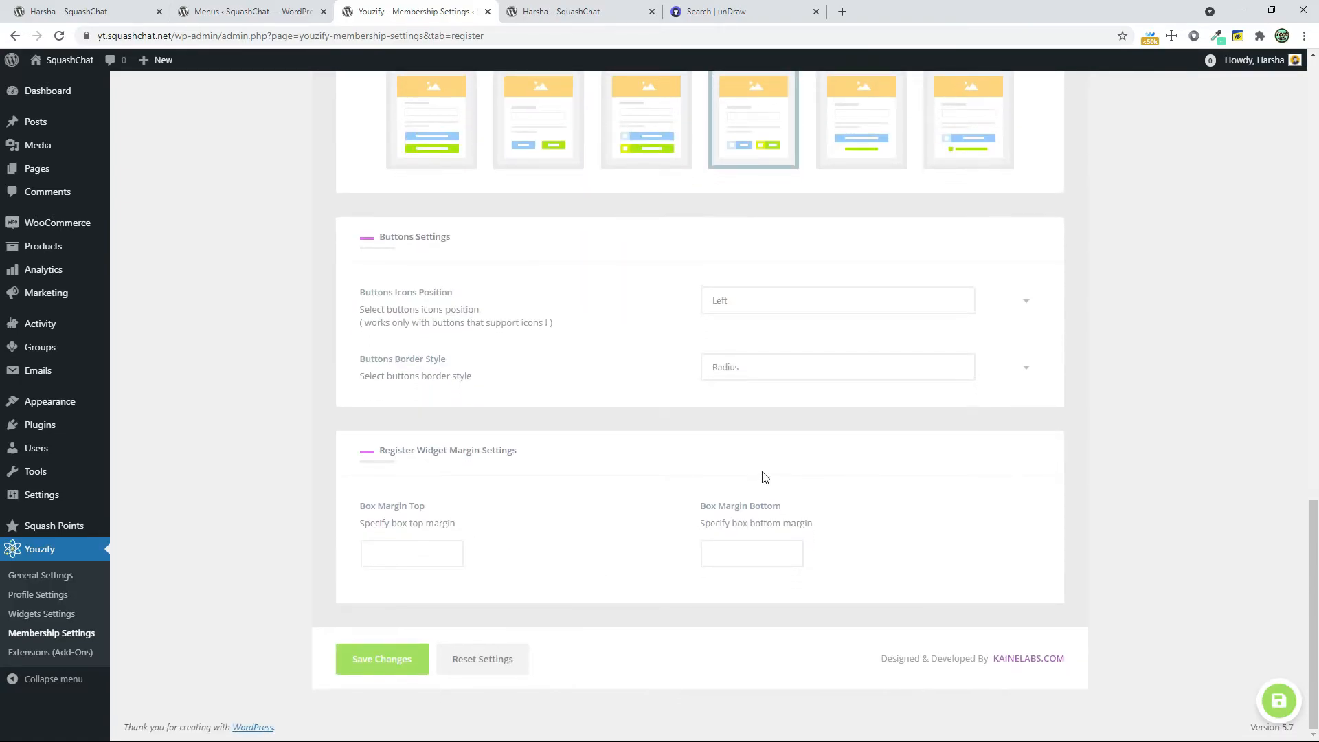
left_click(382, 660)
Open the account creation page from the incognito login page and check its cover and buttons
key("alt+Tab")
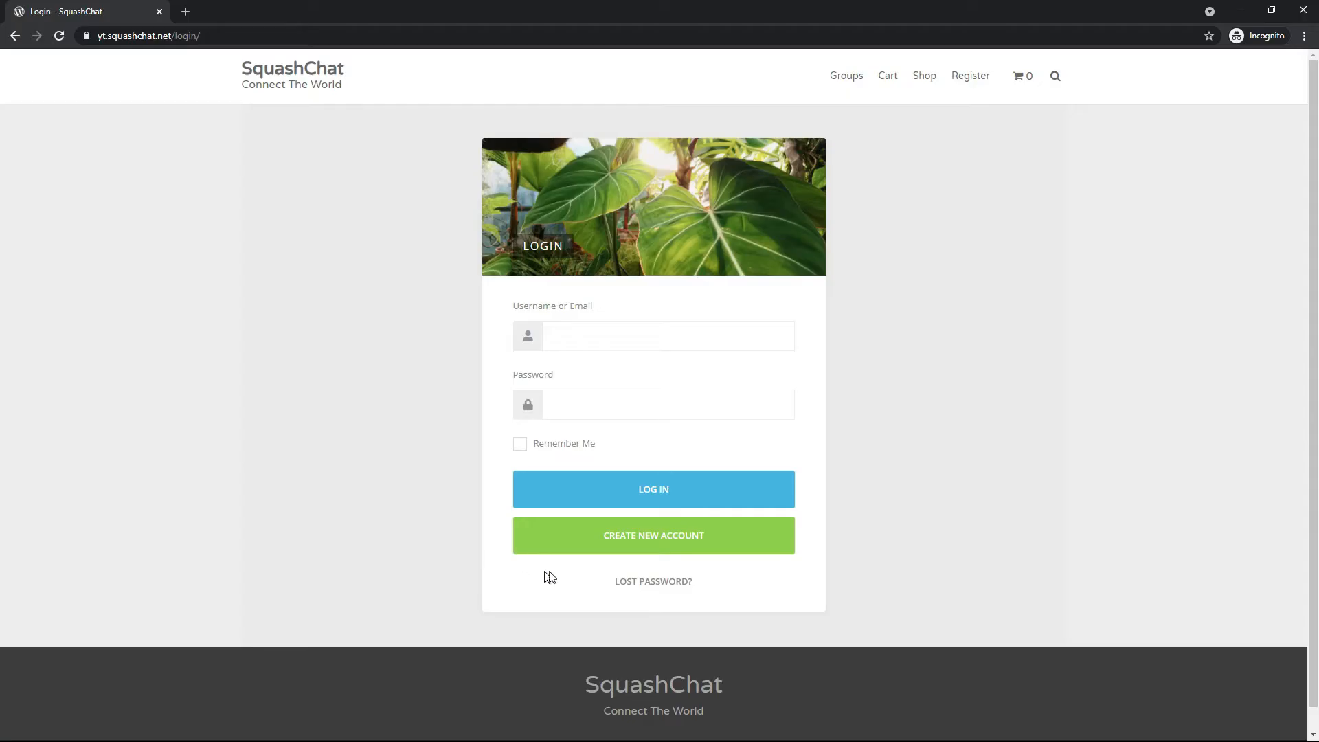
left_click(606, 546)
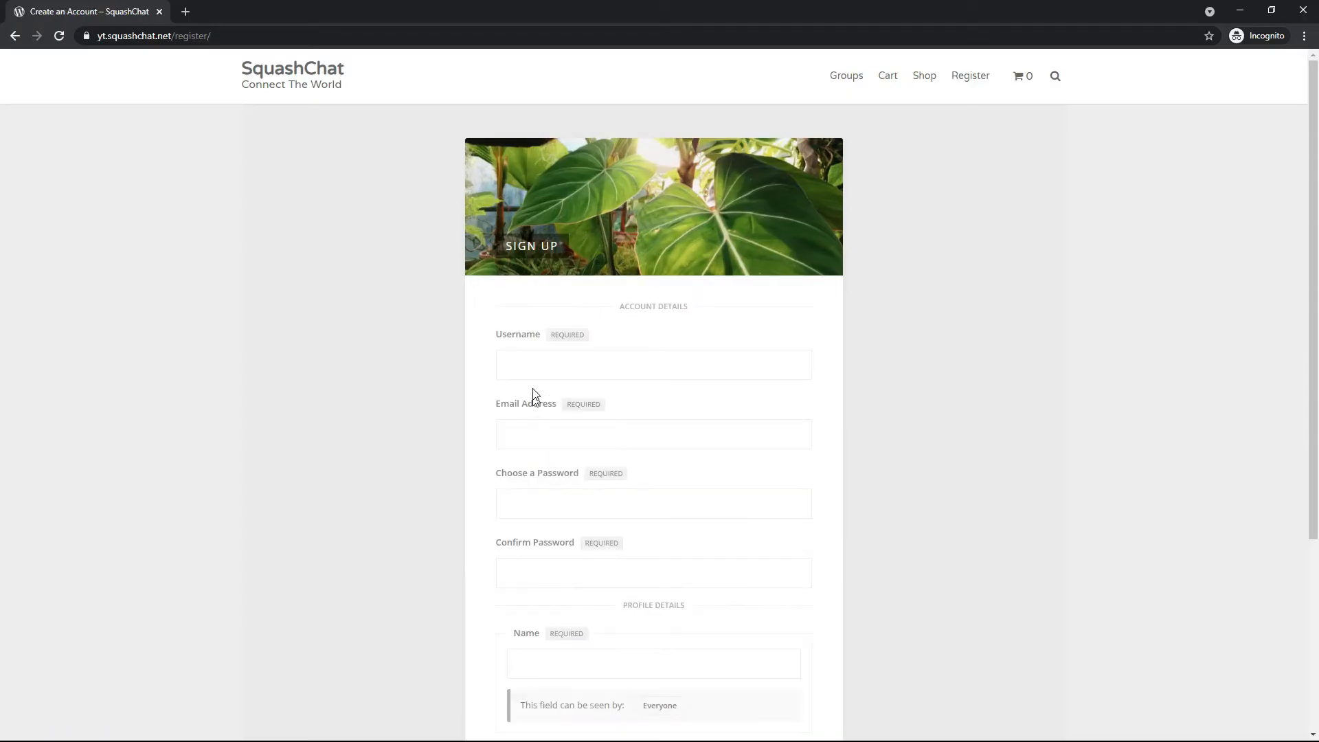
scroll(563, 443, "down", 3)
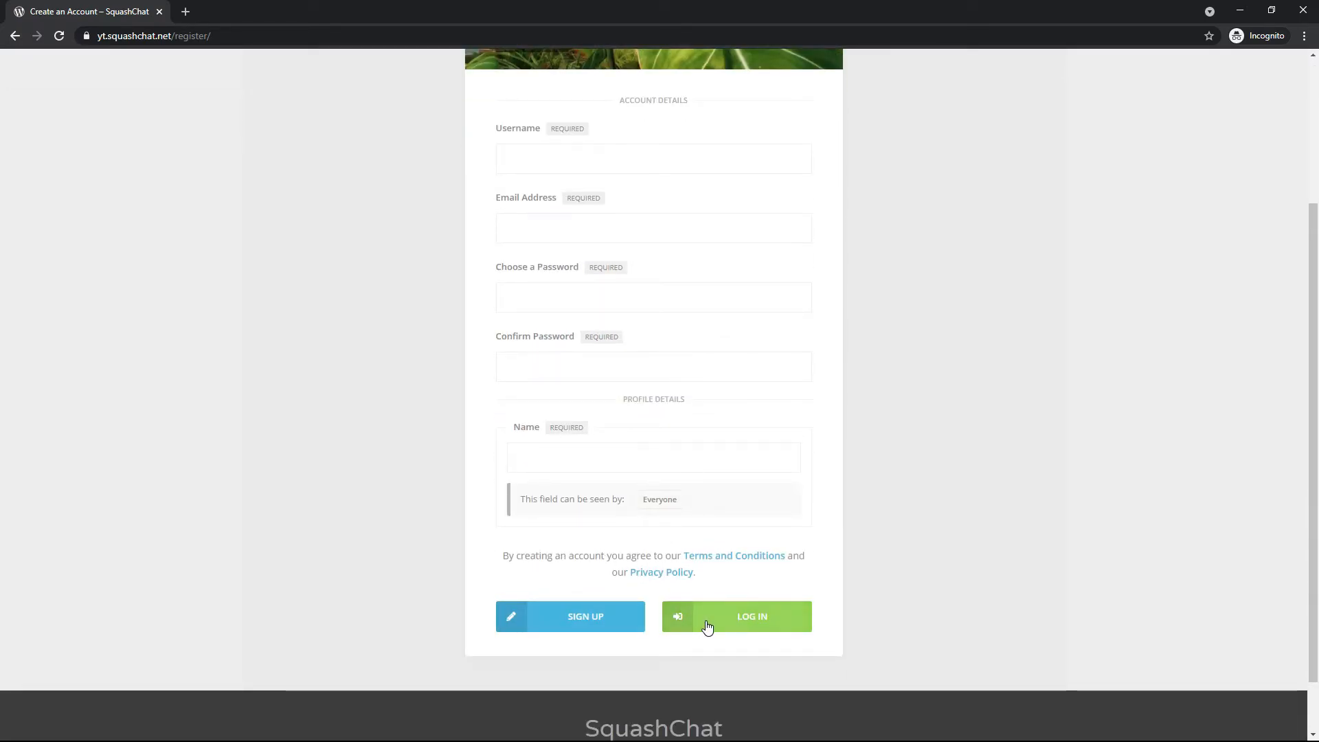
Return to Youzify's membership settings and open the cover options of the Lost Password Settings
key("alt+Tab")
scroll(770, 604, "up", 15)
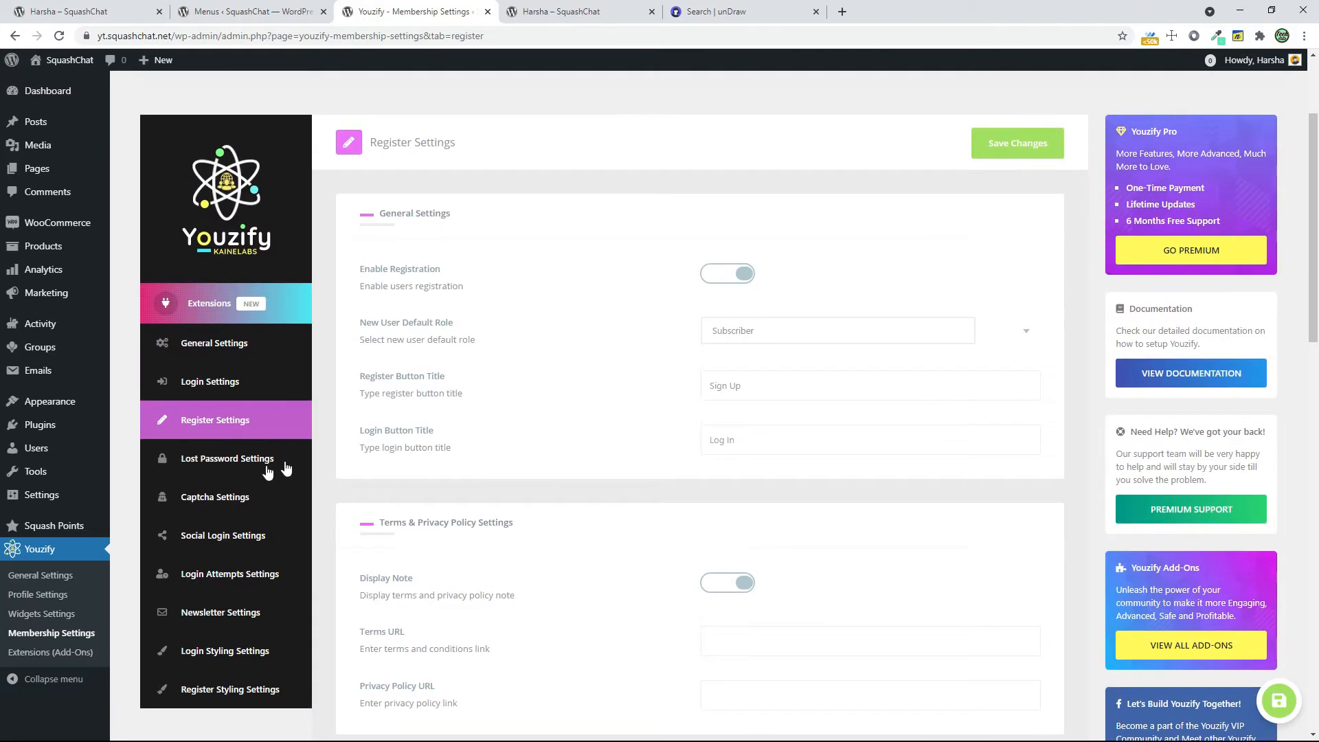
left_click(222, 471)
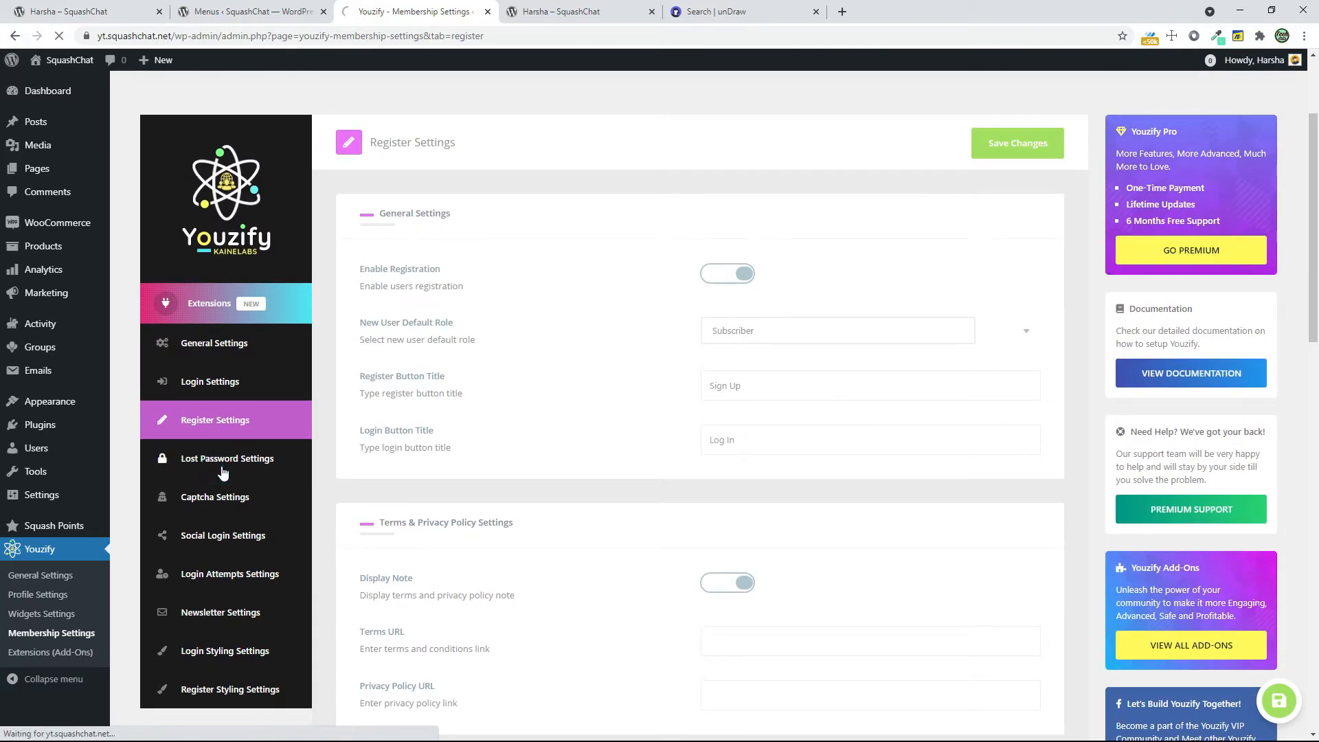
scroll(761, 492, "down", 5)
scroll(763, 495, "down", 1)
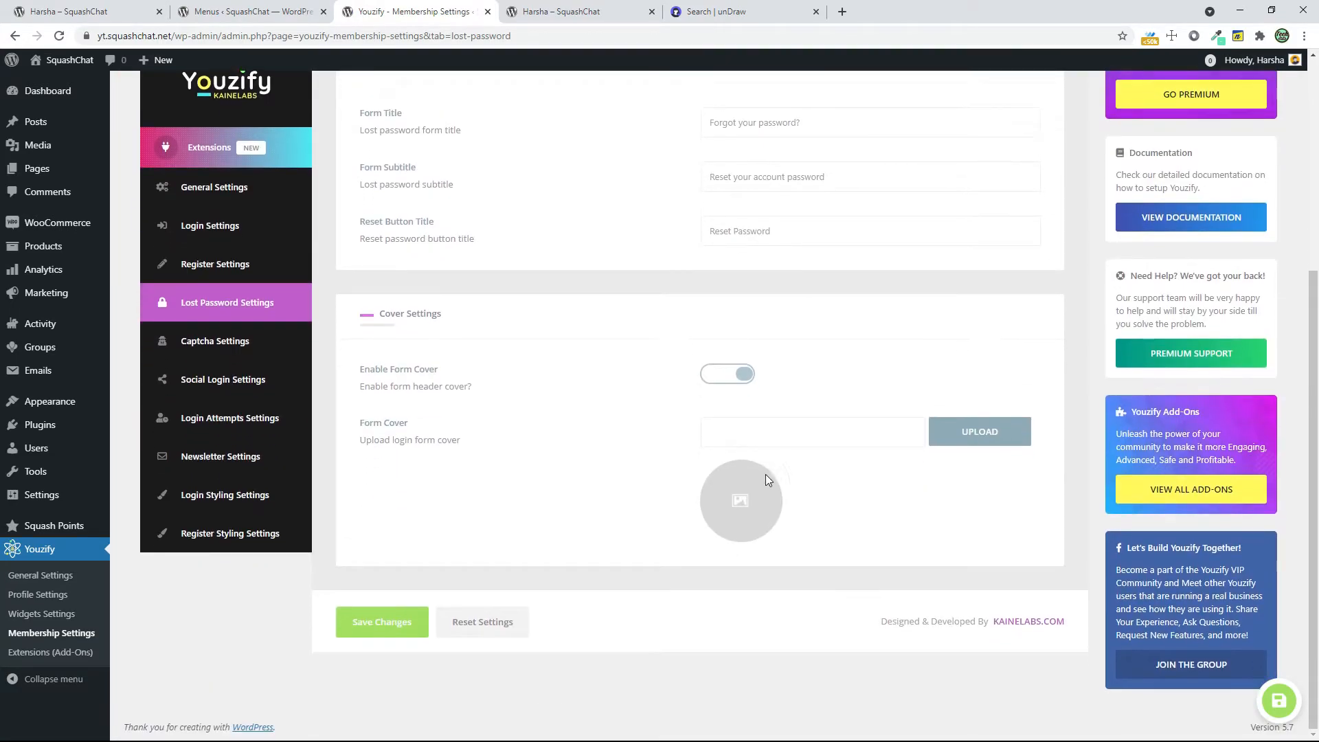
Search unDraw for "forgot" and download the Forgot password illustration as a PNG
left_click(678, 11)
double_click(500, 180)
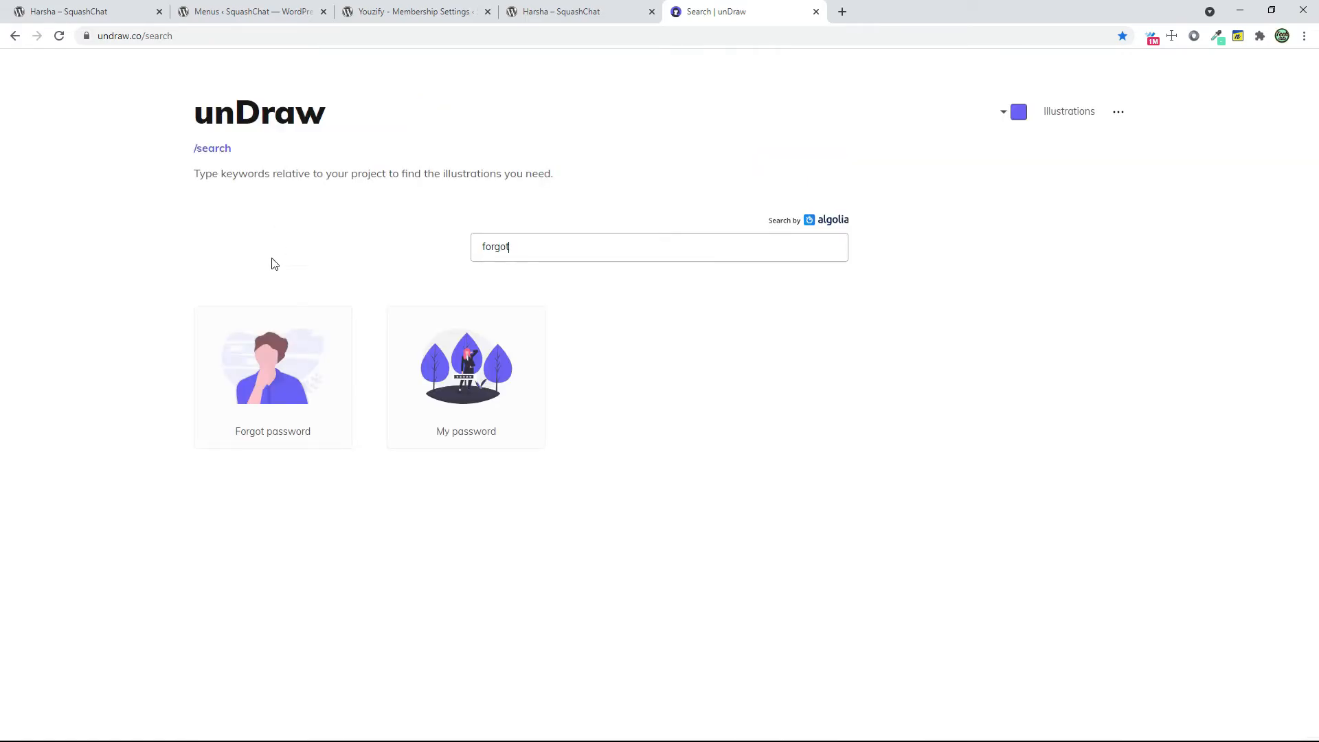
left_click(256, 352)
left_click(738, 445)
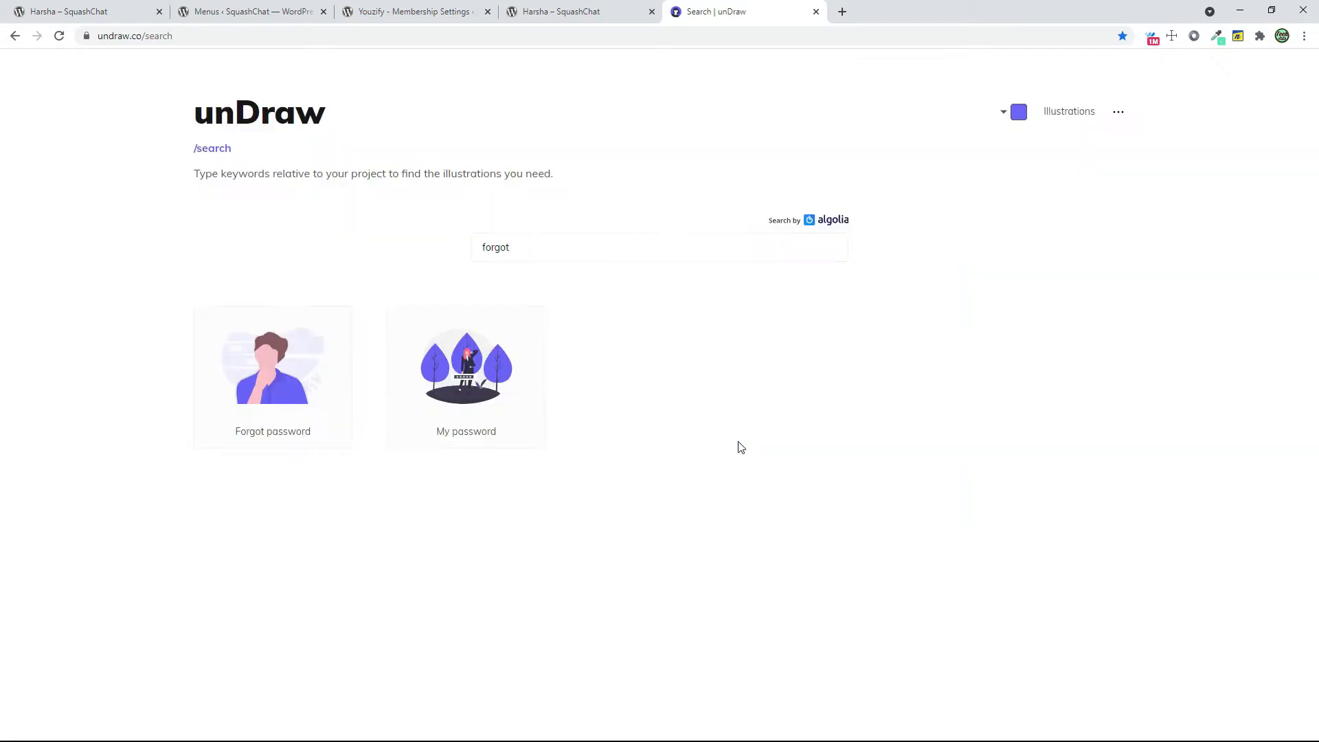
Upload the downloaded Forgot password illustration as the lost password form cover and save the changes
left_click(435, 12)
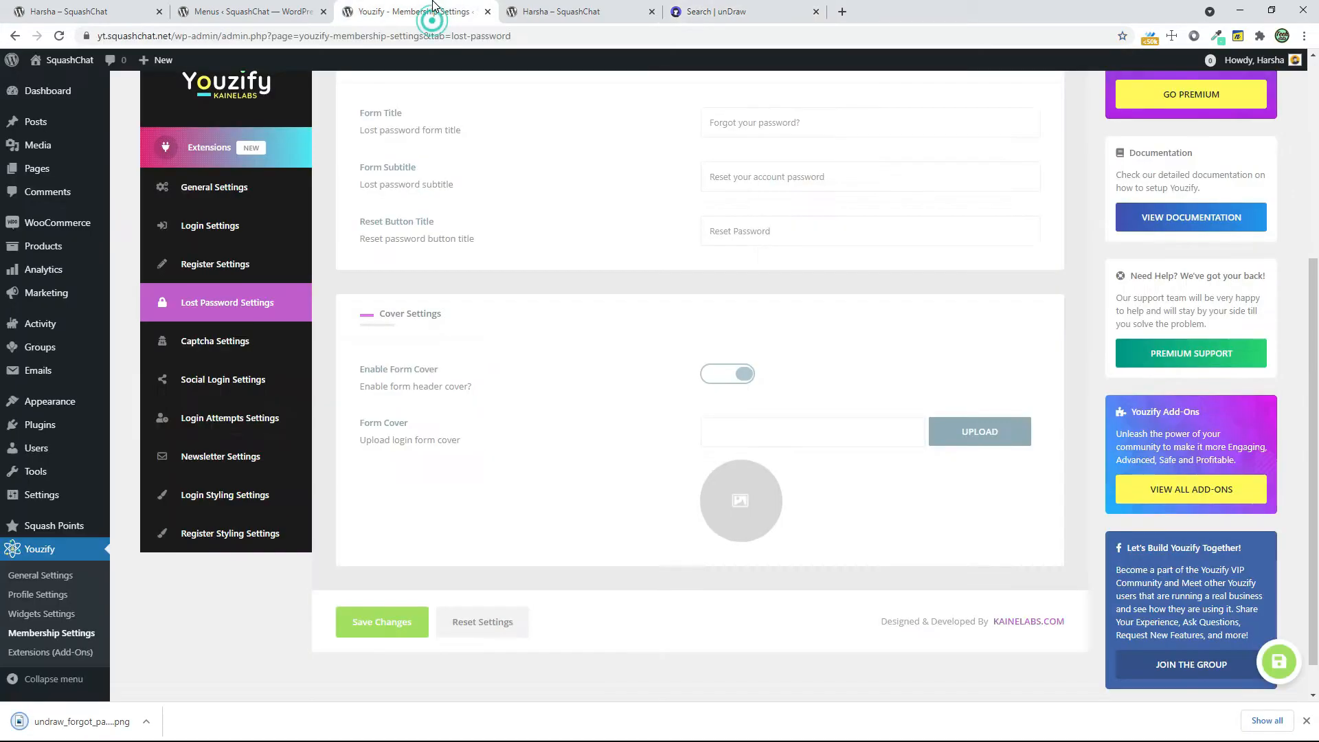
left_click(981, 433)
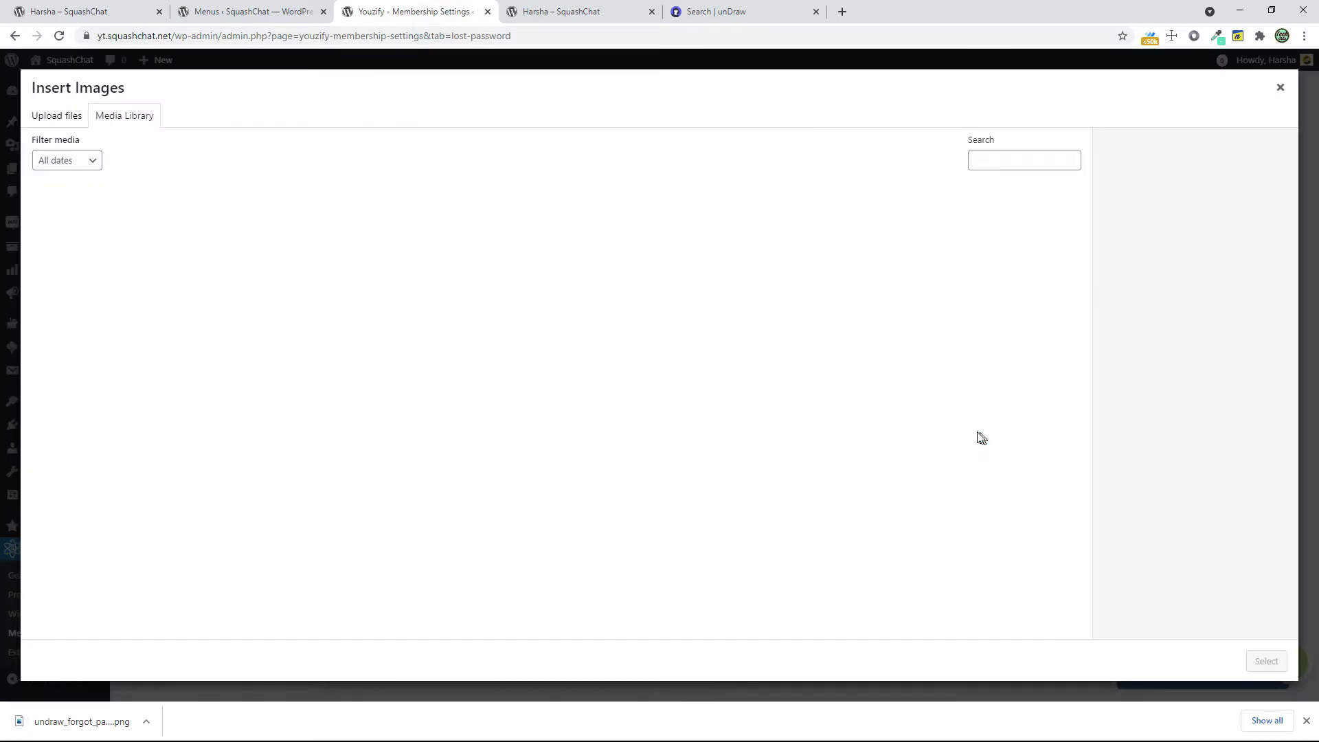
left_click_drag(76, 722, 365, 433)
left_click(1307, 721)
left_click(1272, 700)
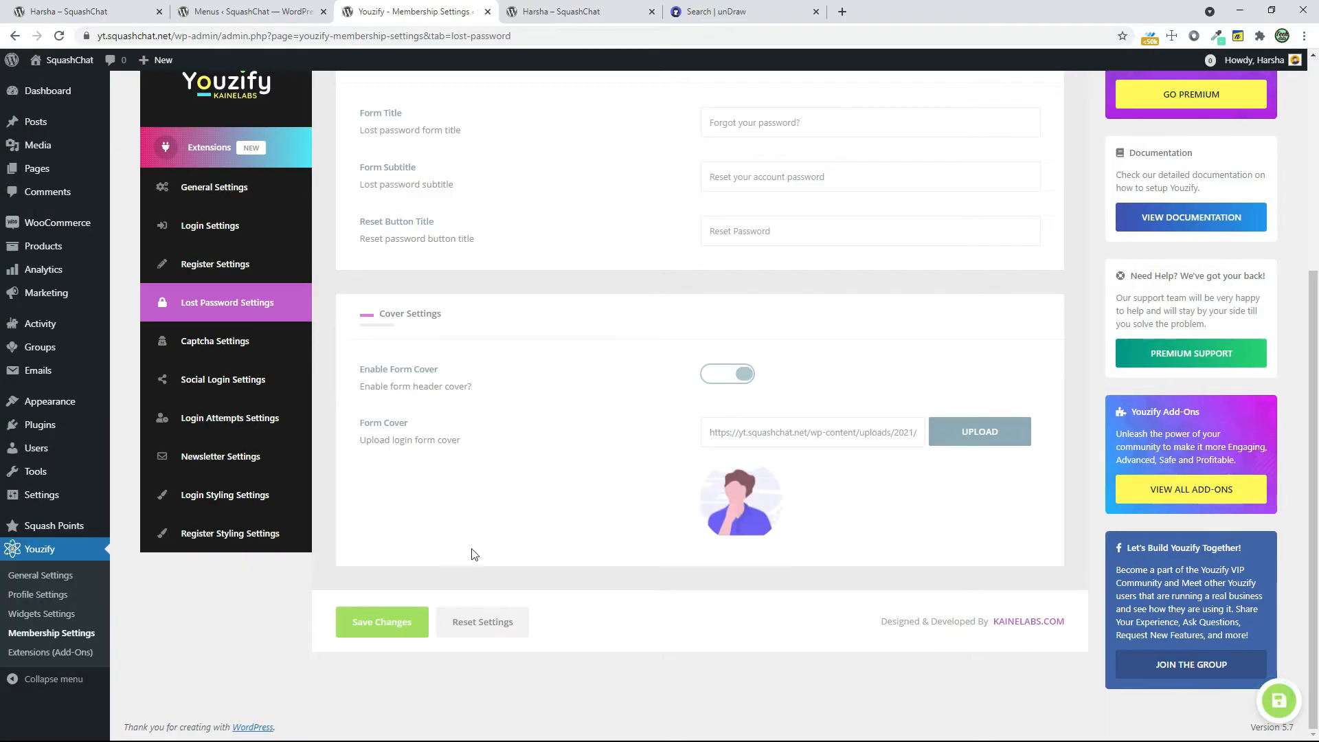
left_click(378, 623)
In the incognito window, go through the login page to the lost password page and check its cover and email field
scroll(591, 446, "up", 5)
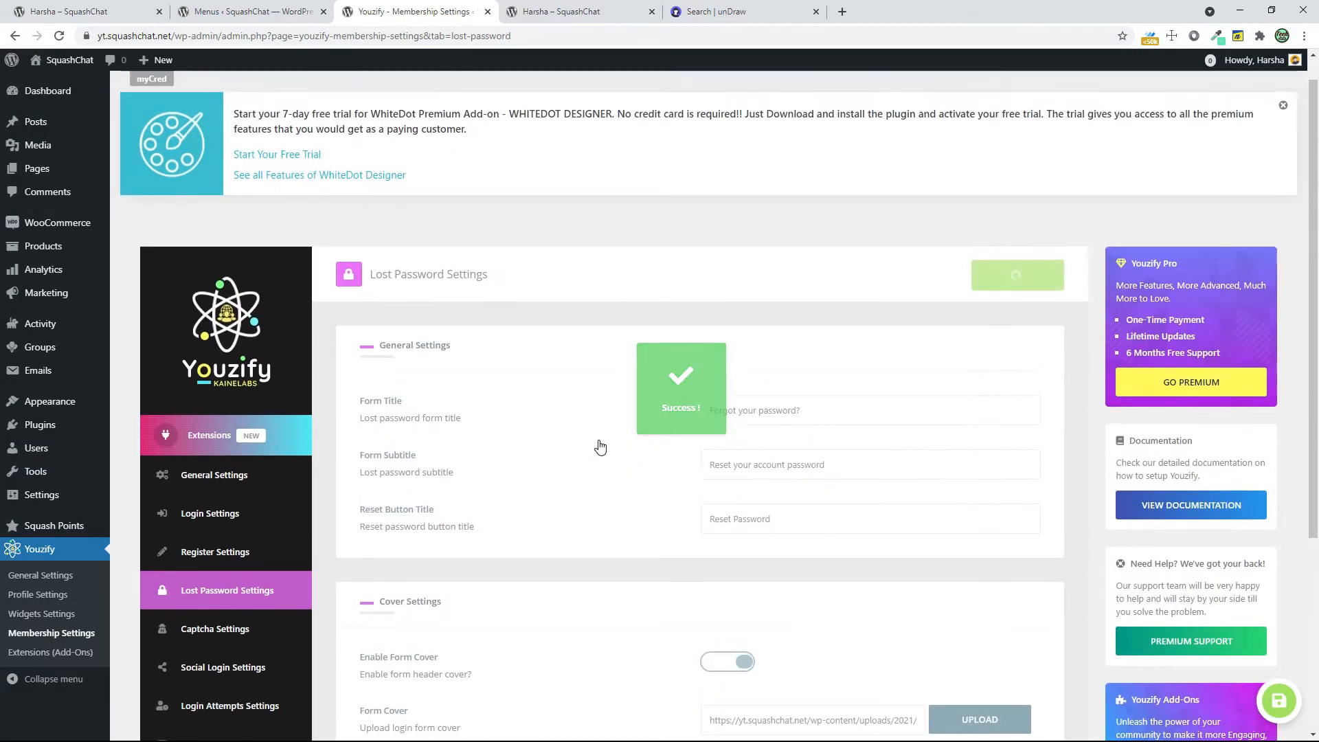
left_click(687, 615)
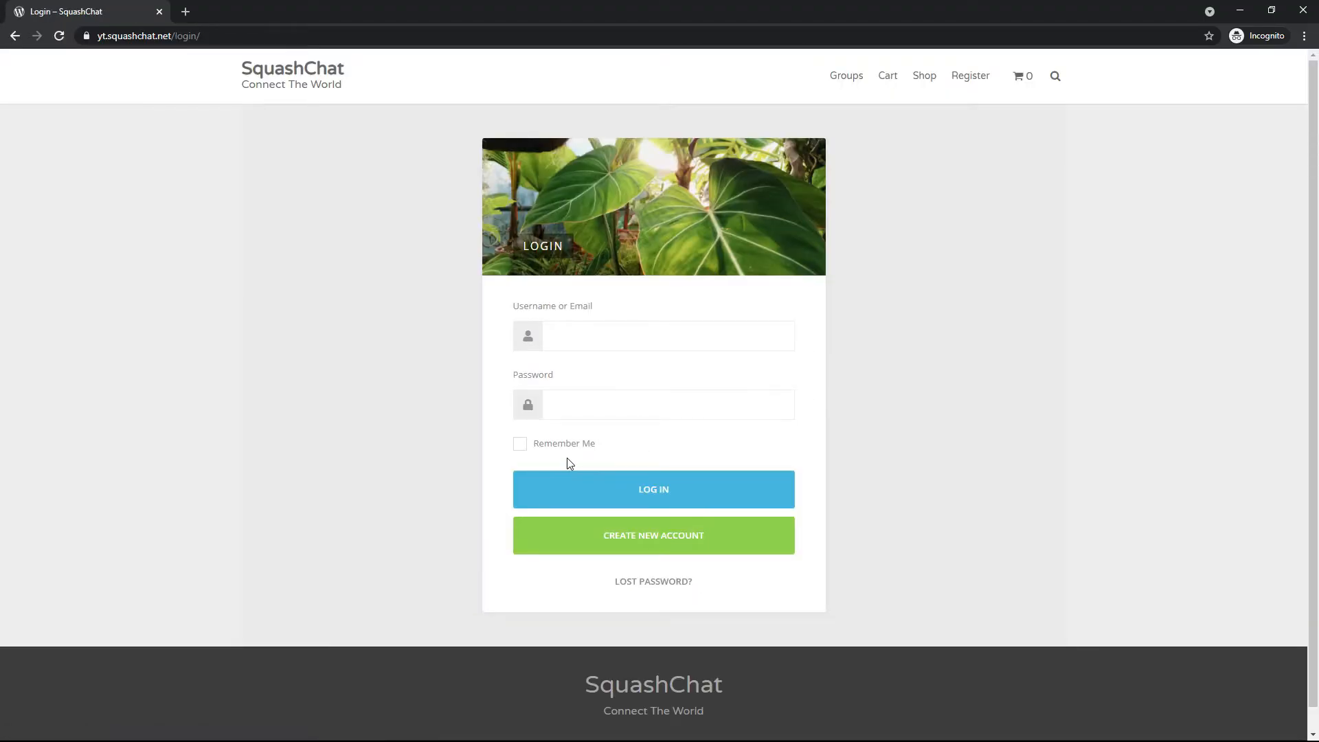
left_click(642, 588)
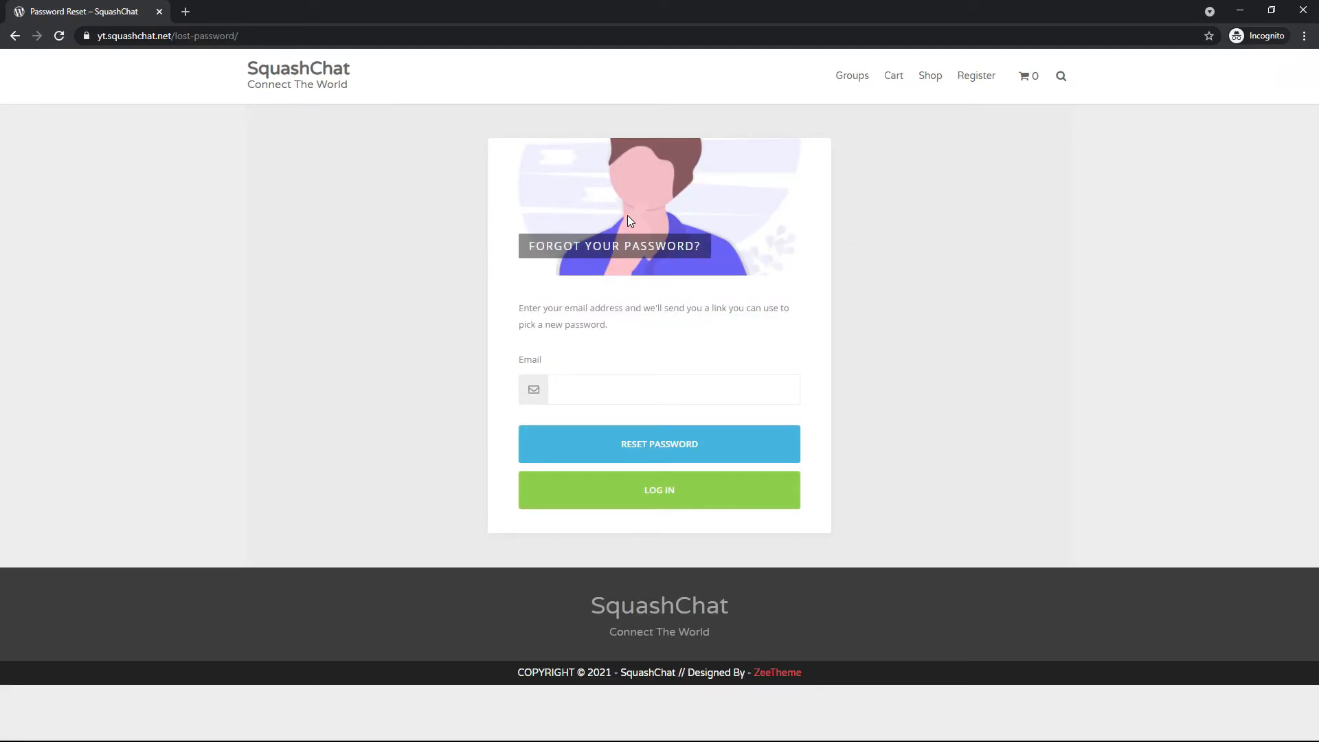
left_click(571, 388)
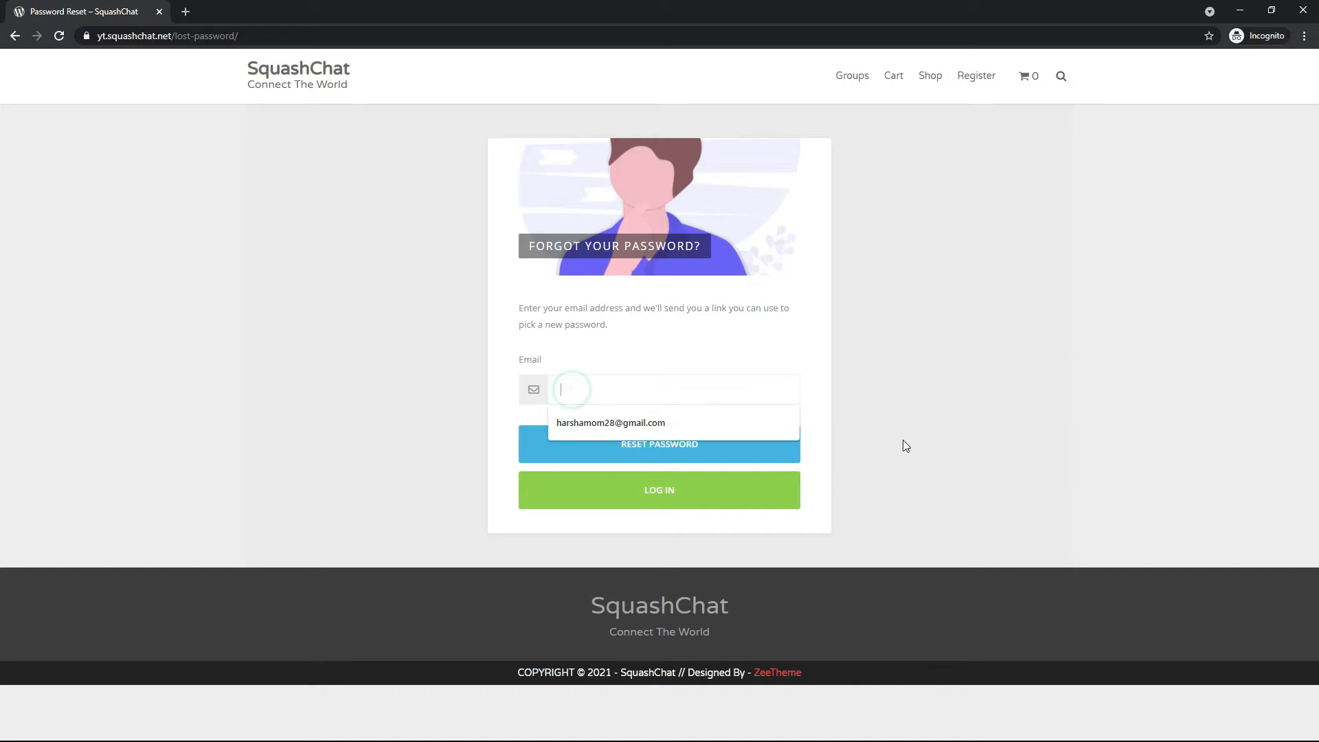
left_click(723, 381)
Go back to the membership settings and open the Captcha Settings
key("alt+Tab")
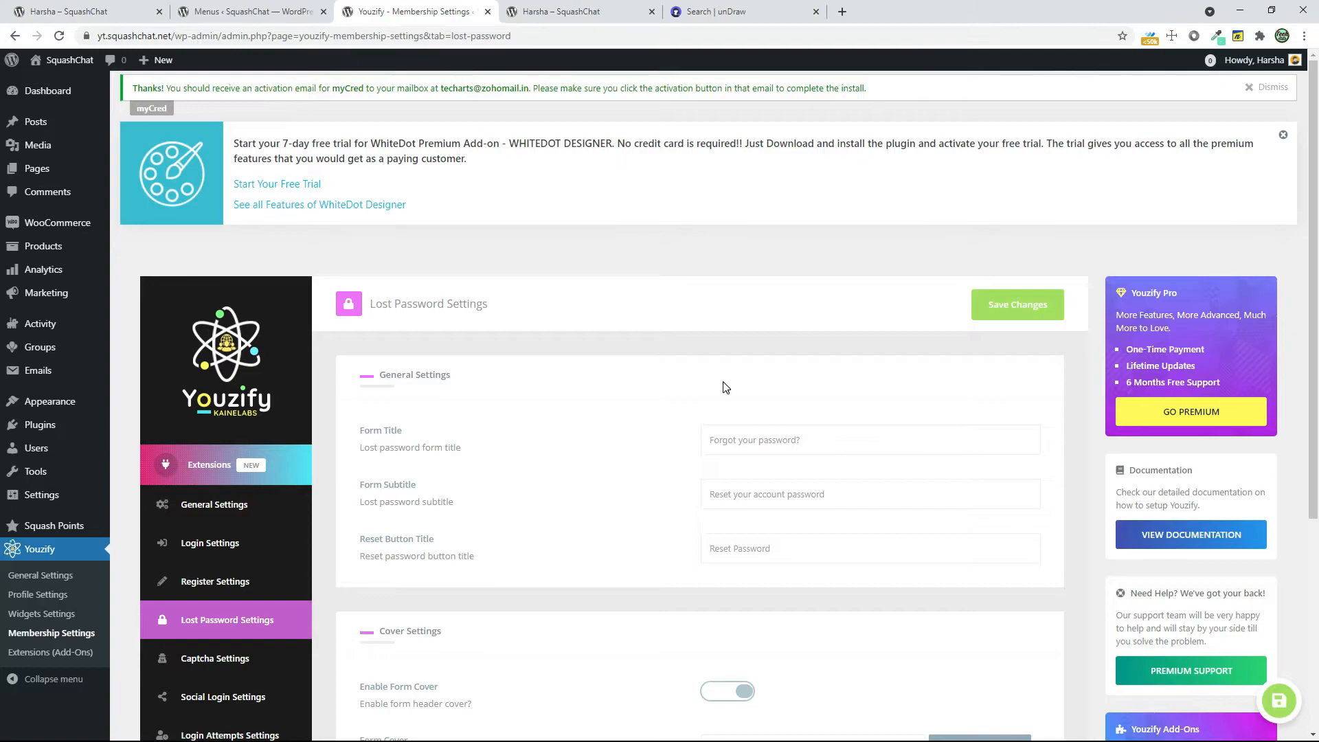
scroll(722, 382, "down", 3)
left_click(236, 339)
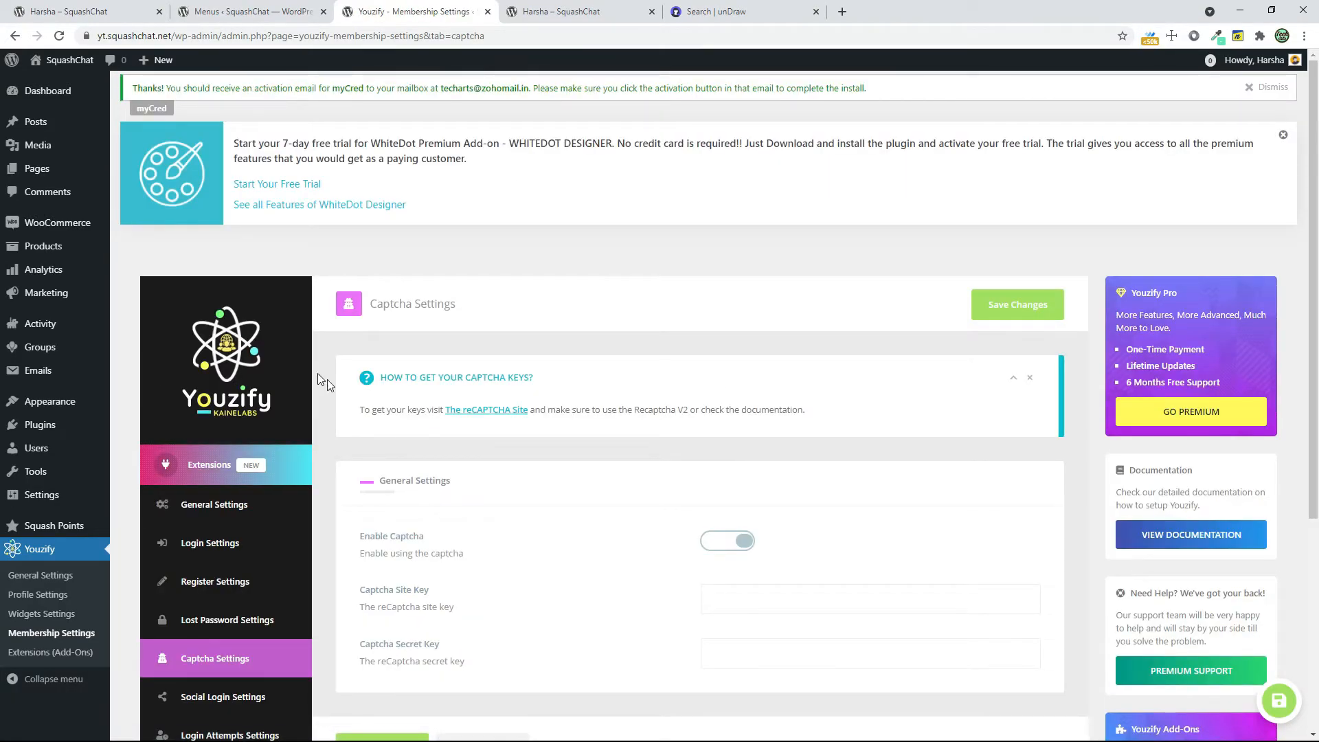
Open the linked reCAPTCHA site in a new tab and look through its version comparison table
right_click(510, 412)
left_click(563, 421)
left_click(569, 12)
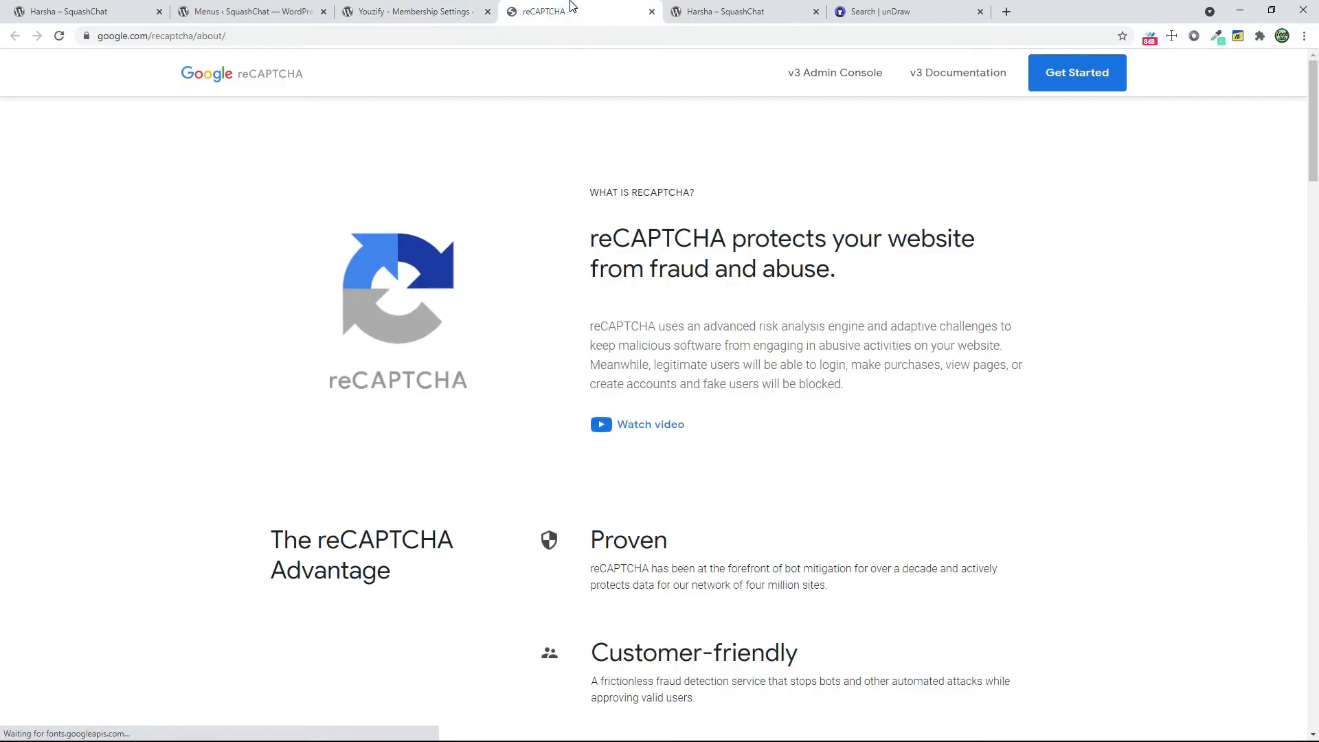
scroll(790, 403, "down", 10)
scroll(790, 397, "down", 15)
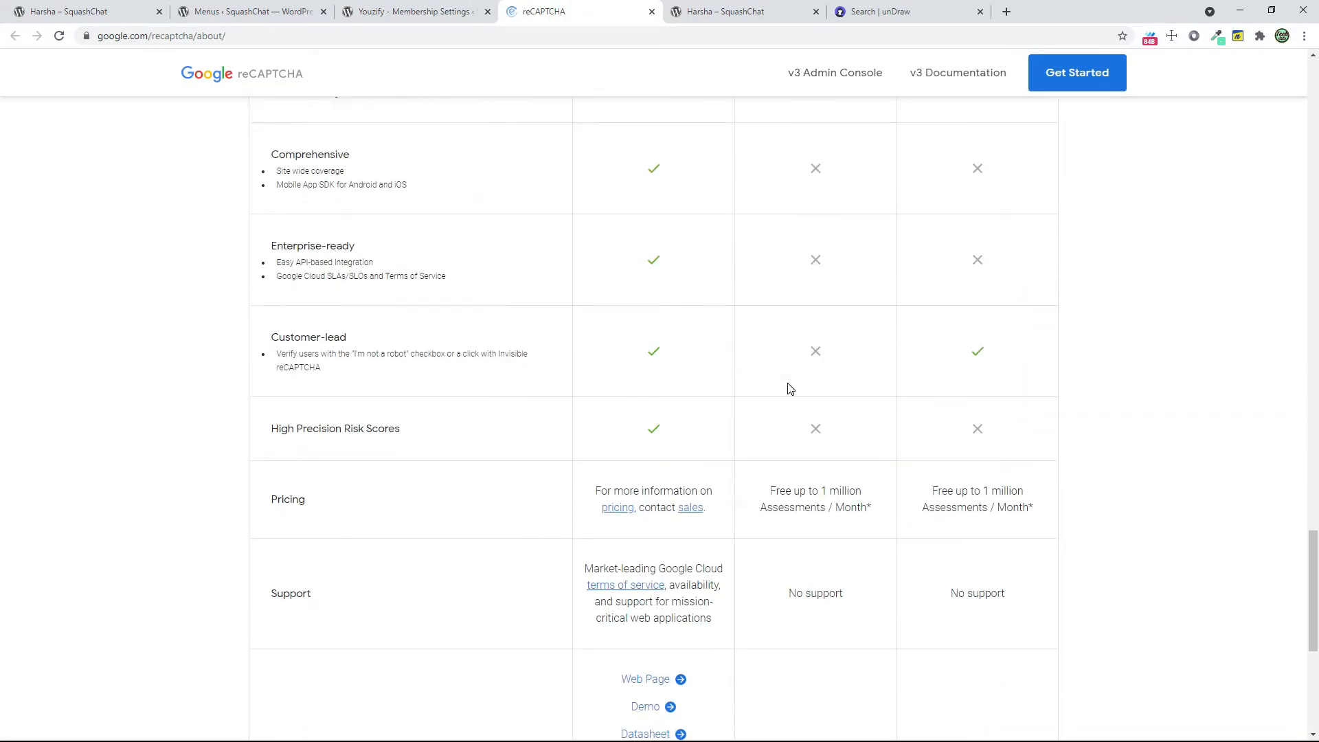
scroll(790, 389, "down", 6)
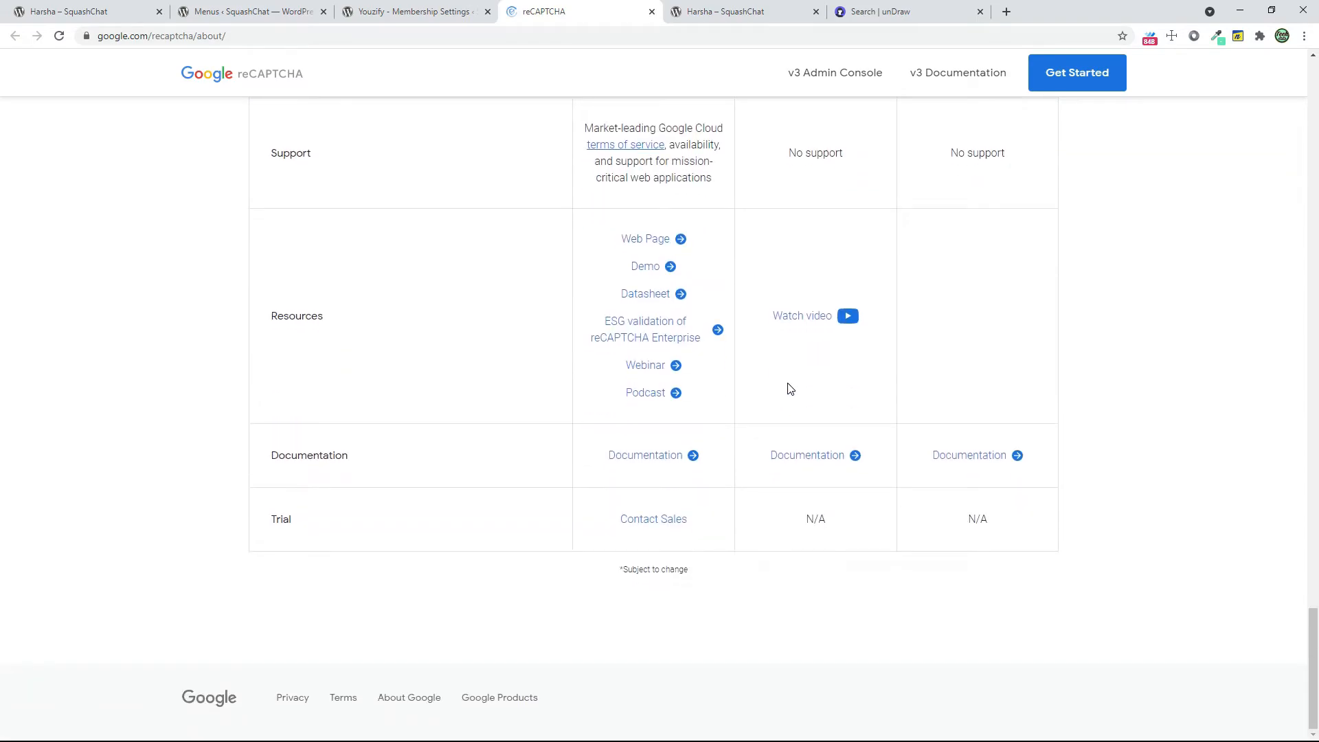
scroll(790, 389, "up", 8)
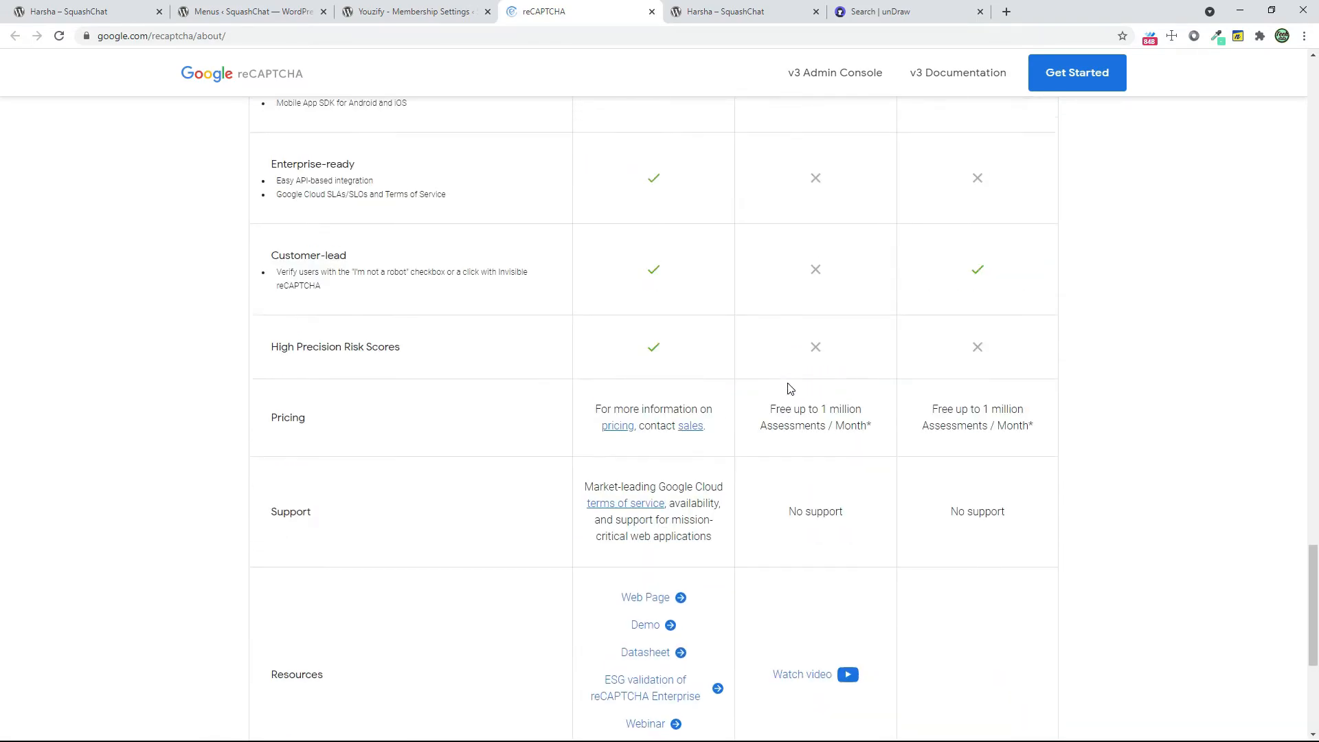
Close the reCAPTCHA site and look over the site key and secret key fields in the Captcha Settings
left_click(651, 12)
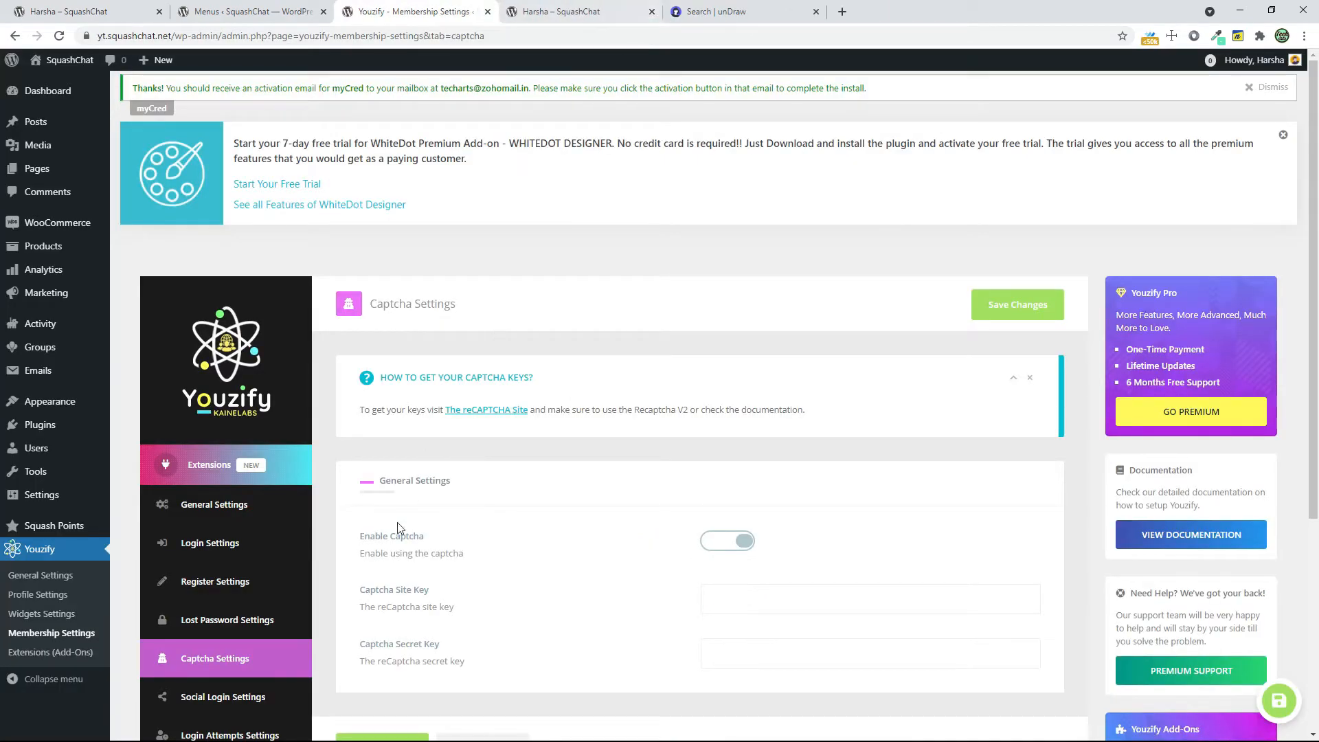
scroll(406, 553, "down", 2)
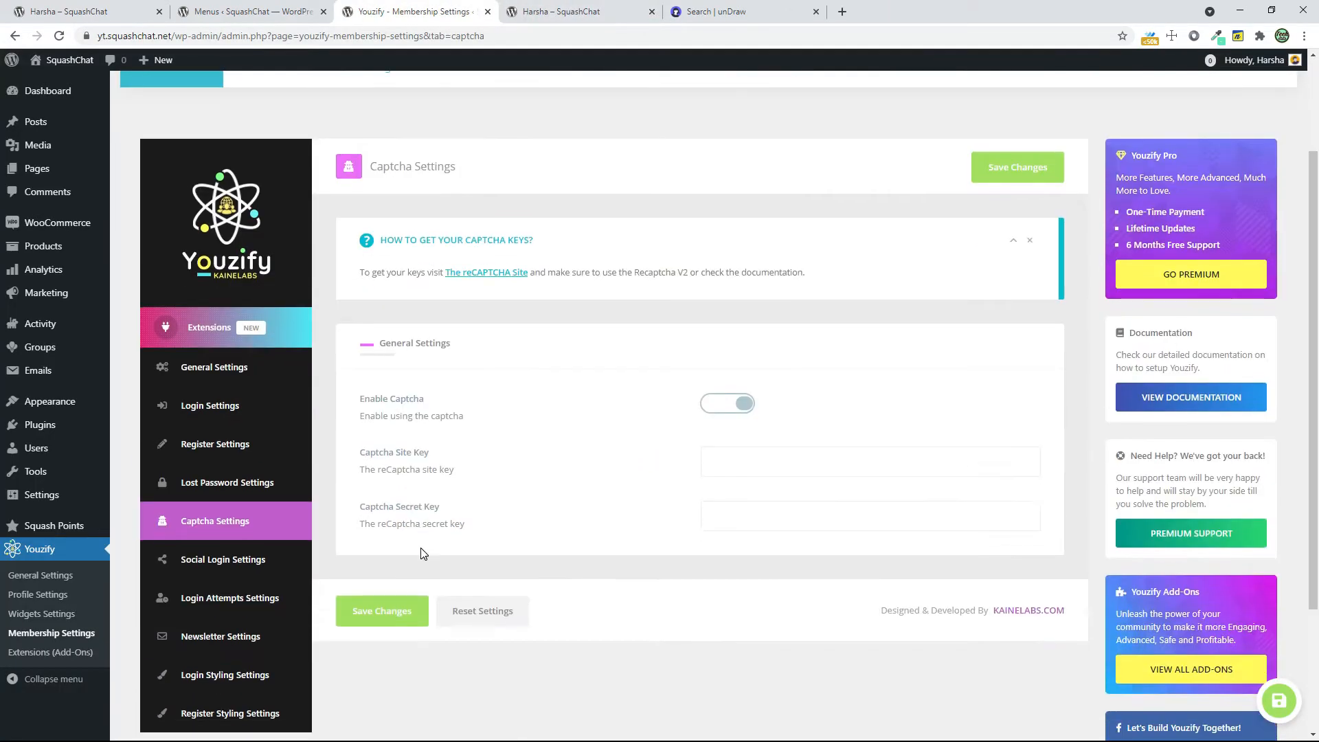
scroll(533, 500, "down", 3)
Turn off Enable Social Login in the Social Login Settings and save the changes
left_click(267, 393)
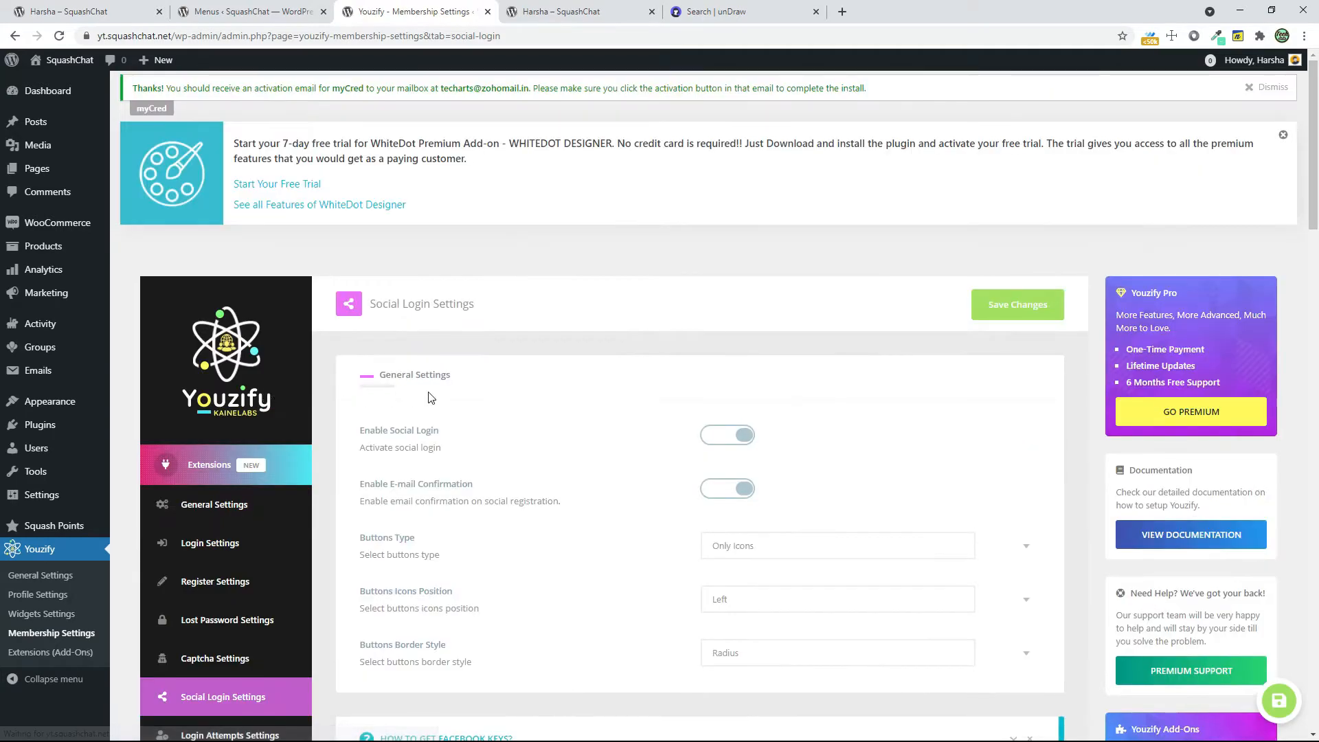
left_click(732, 436)
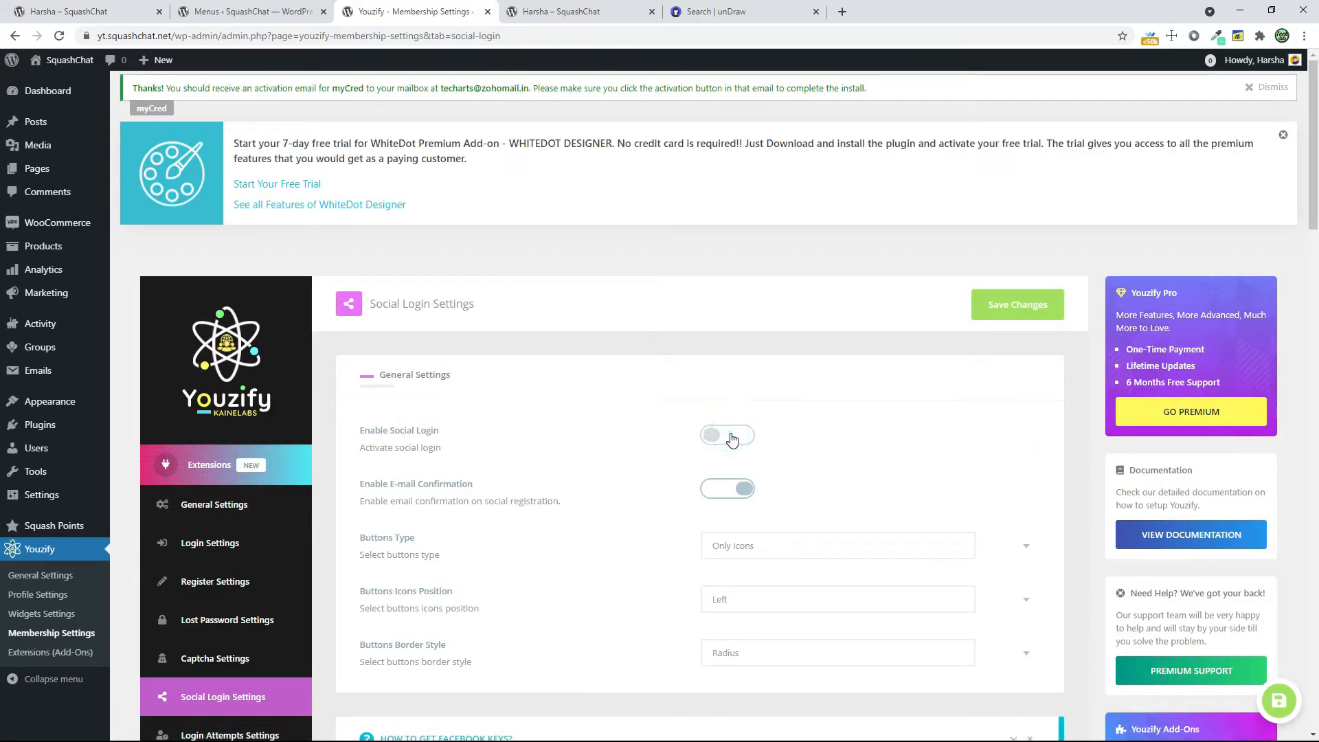
scroll(910, 529, "down", 8)
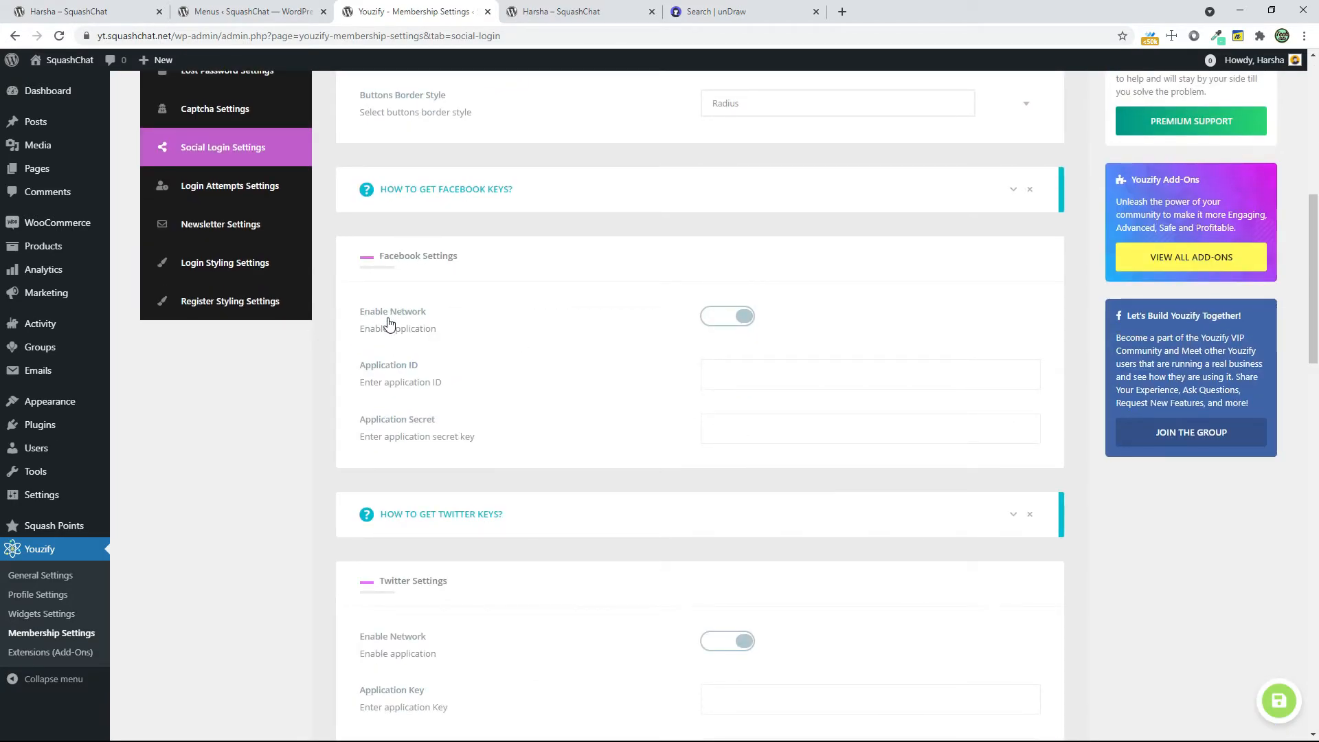
scroll(474, 560, "down", 2)
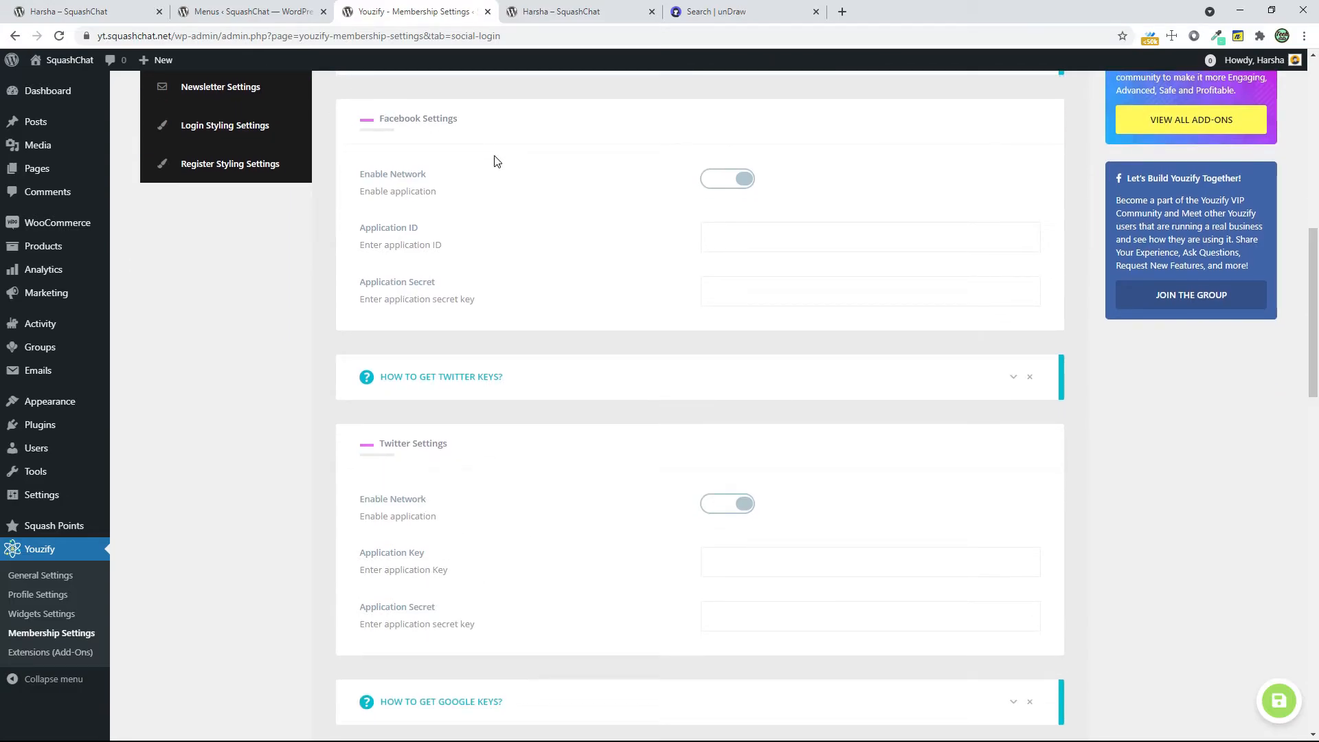
scroll(522, 444, "down", 10)
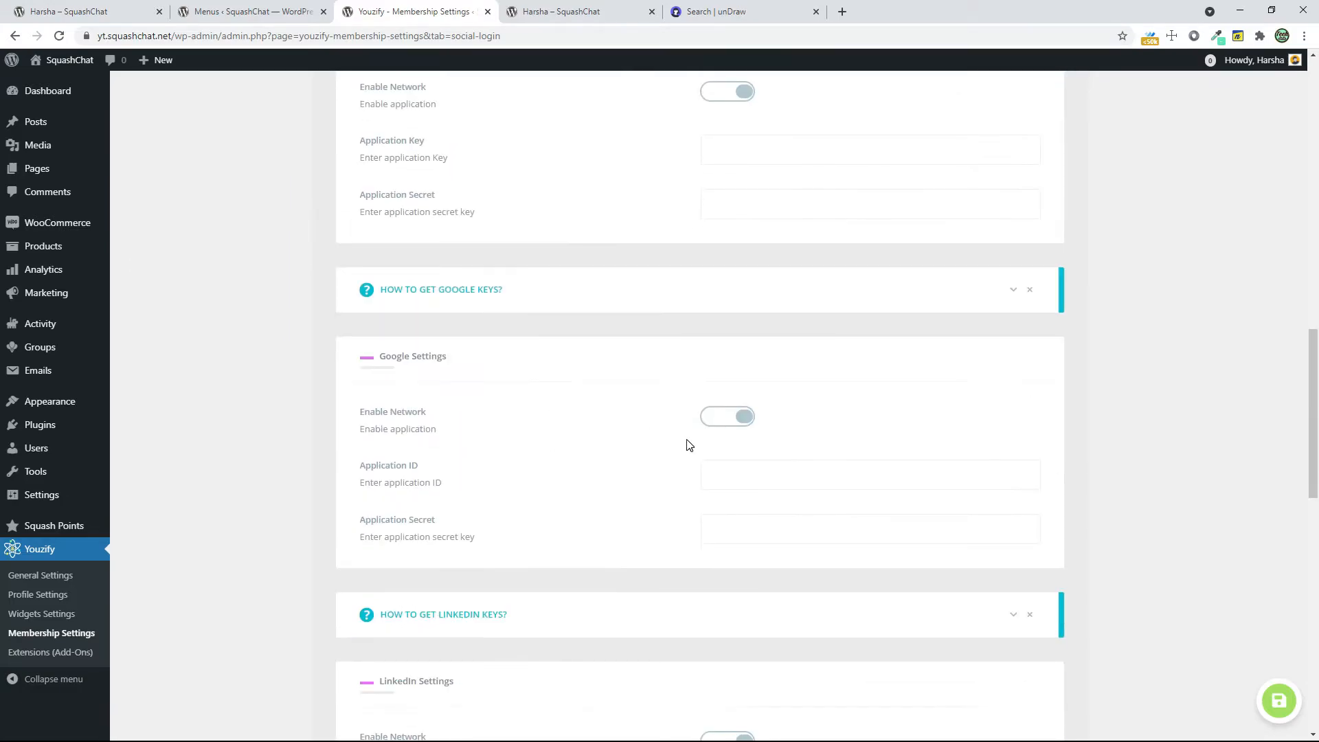
scroll(692, 449, "down", 7)
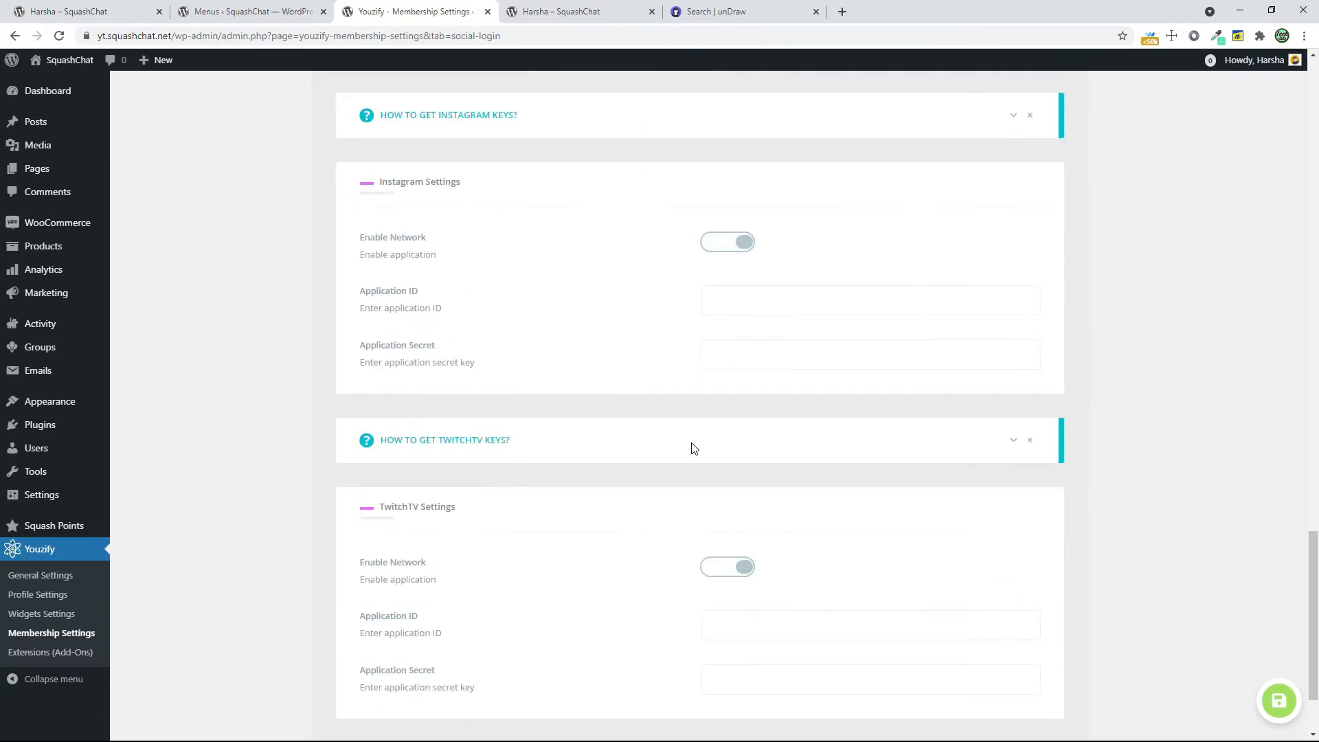
scroll(692, 449, "down", 2)
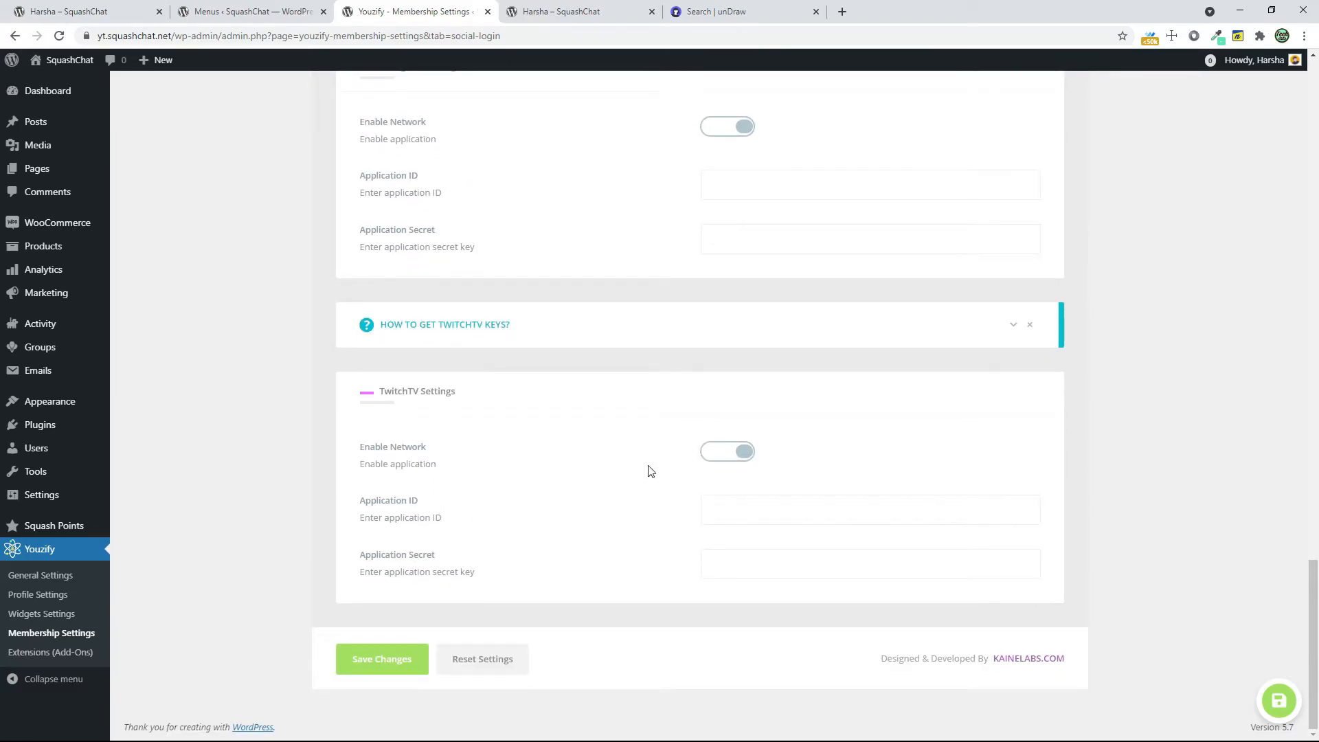
left_click(410, 660)
Expand the instructions for getting Facebook keys in the Social Login Settings and read the listed steps
scroll(736, 639, "up", 18)
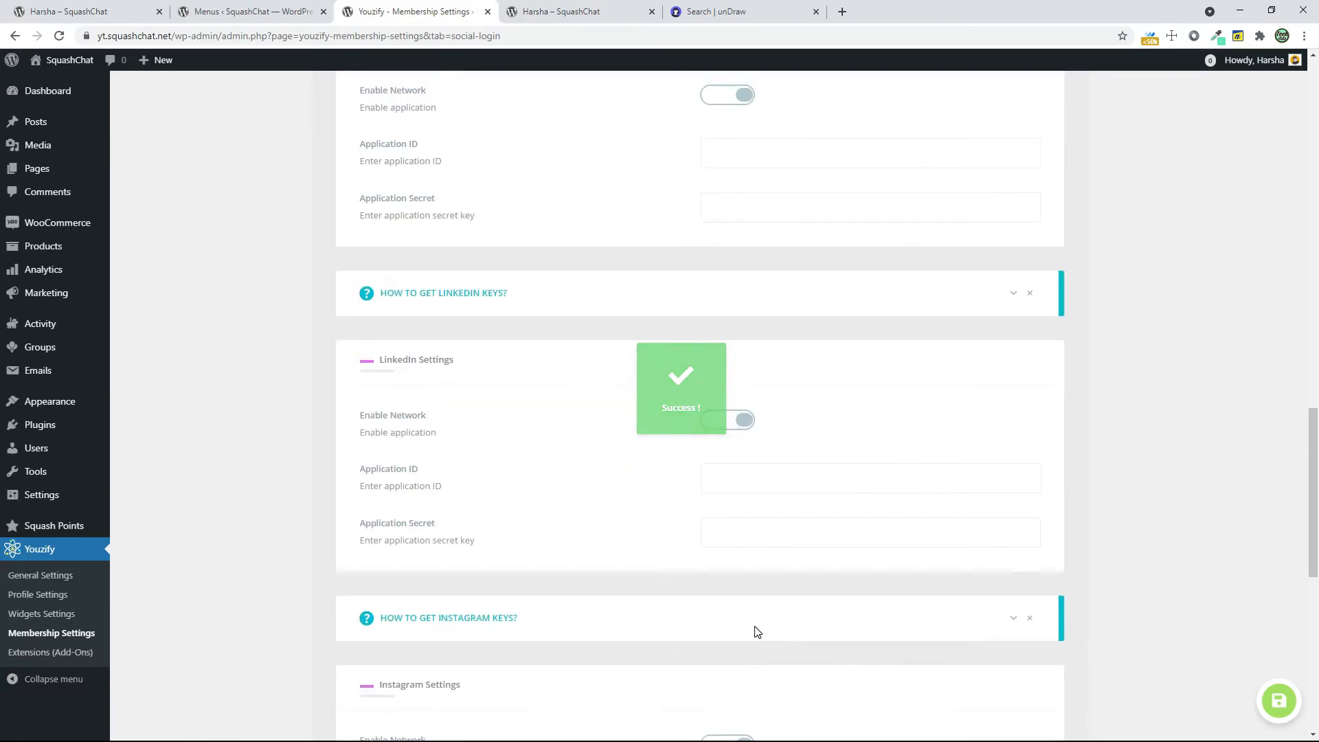
scroll(792, 612, "up", 13)
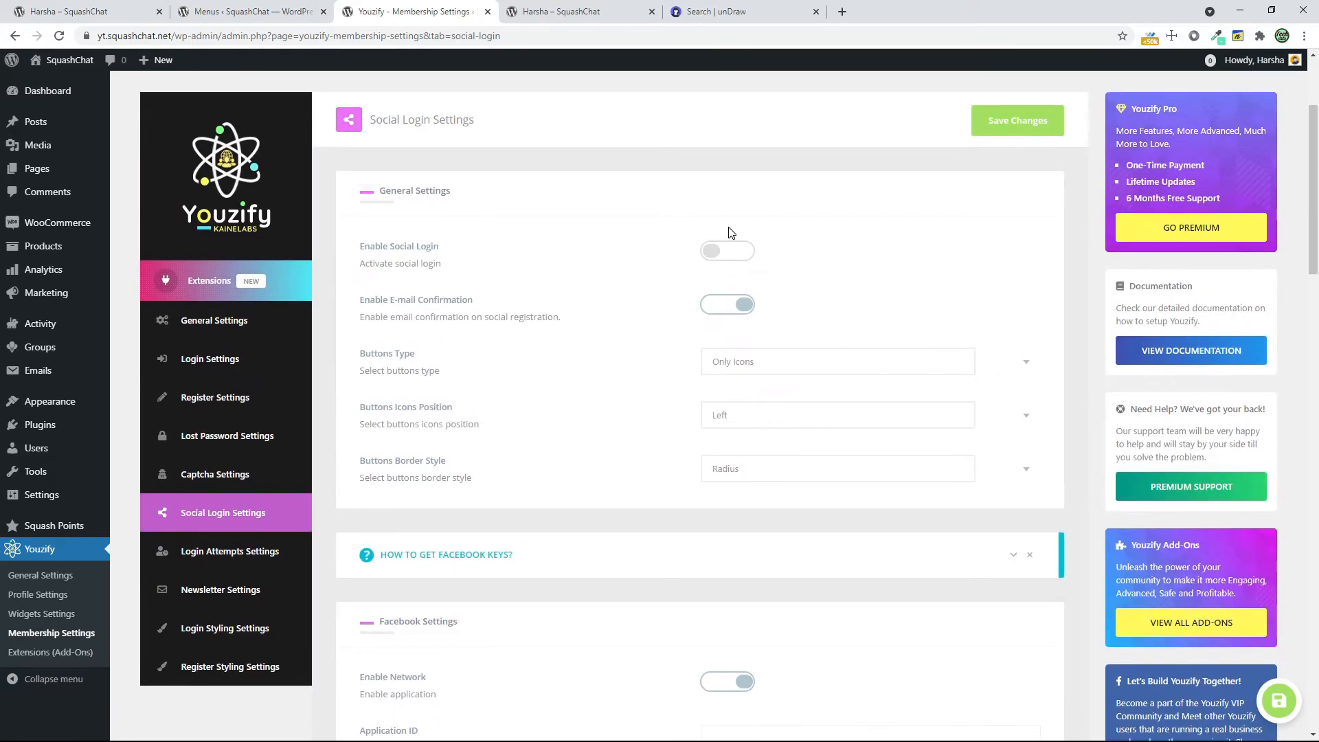
scroll(600, 559, "down", 4)
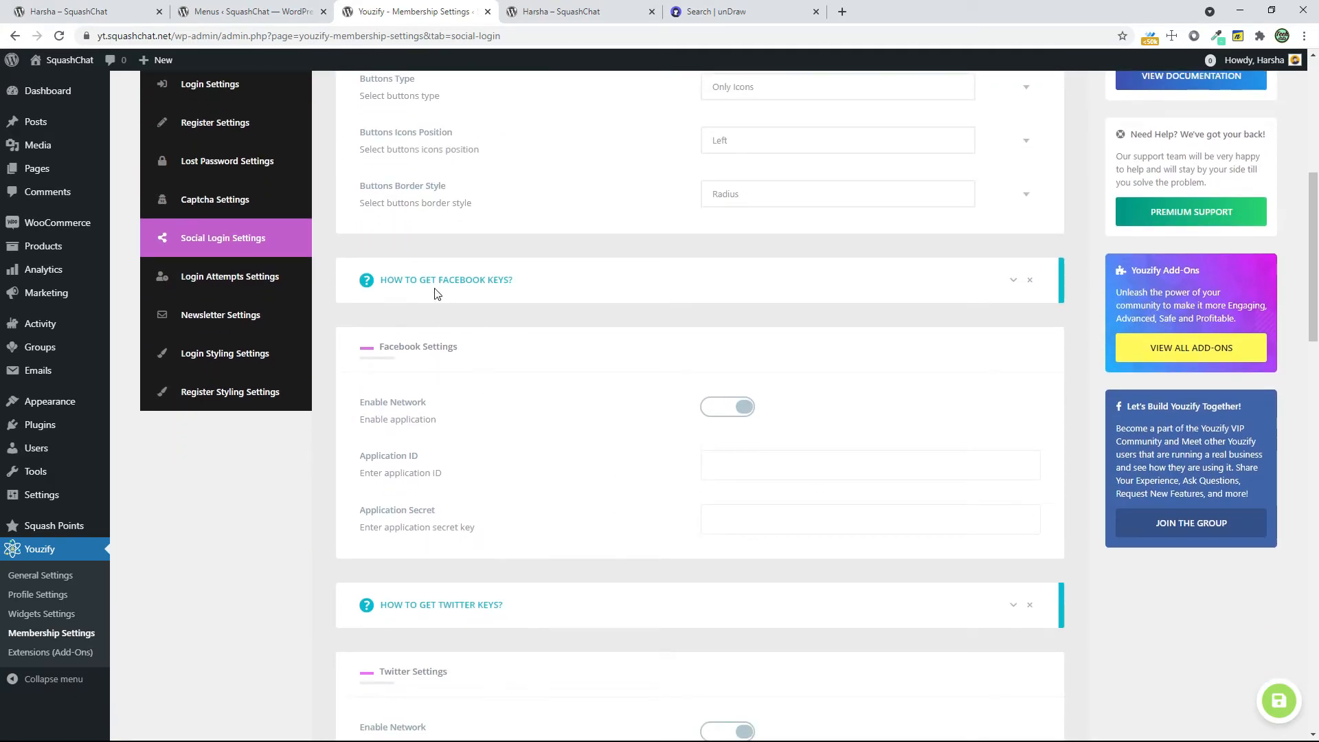
left_click(1014, 279)
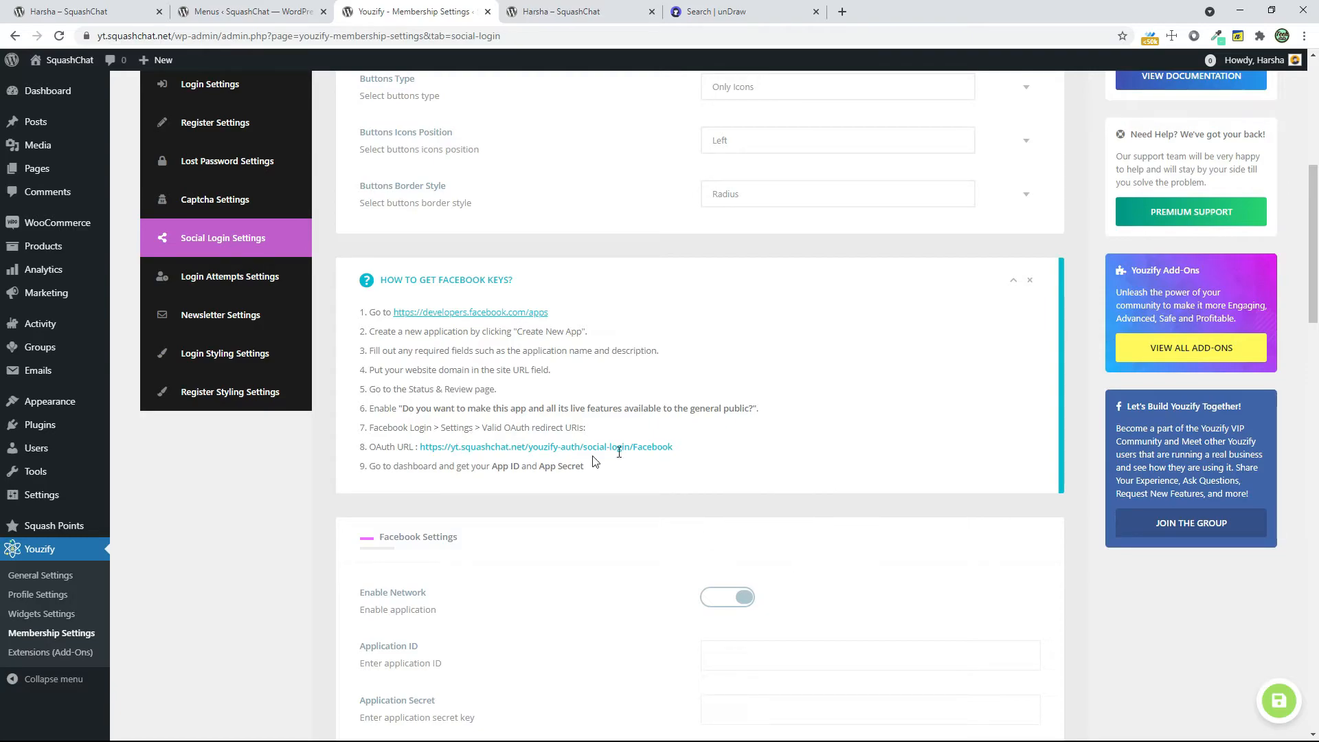
Look through the Login Attempts Settings and the MailChimp and Mailster options in the Newsletter Settings
scroll(656, 501, "up", 3)
left_click(267, 498)
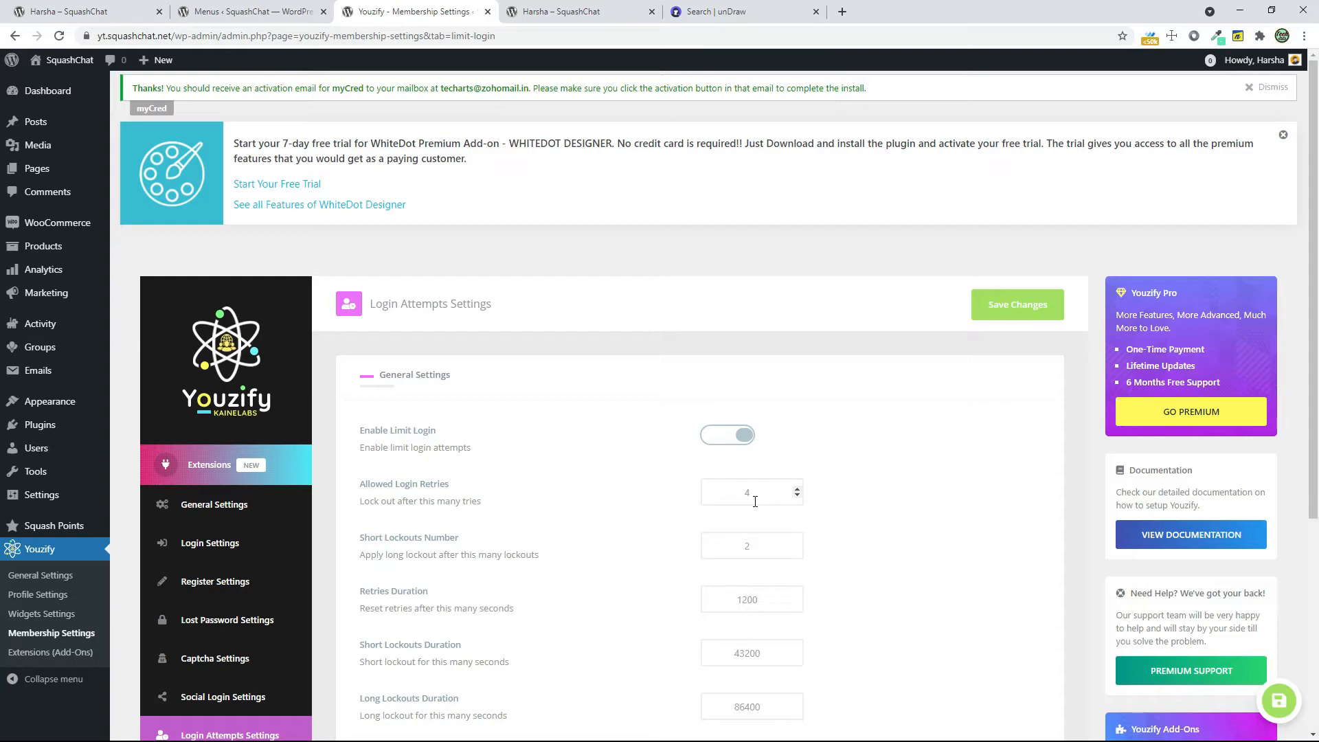
scroll(655, 615, "down", 3)
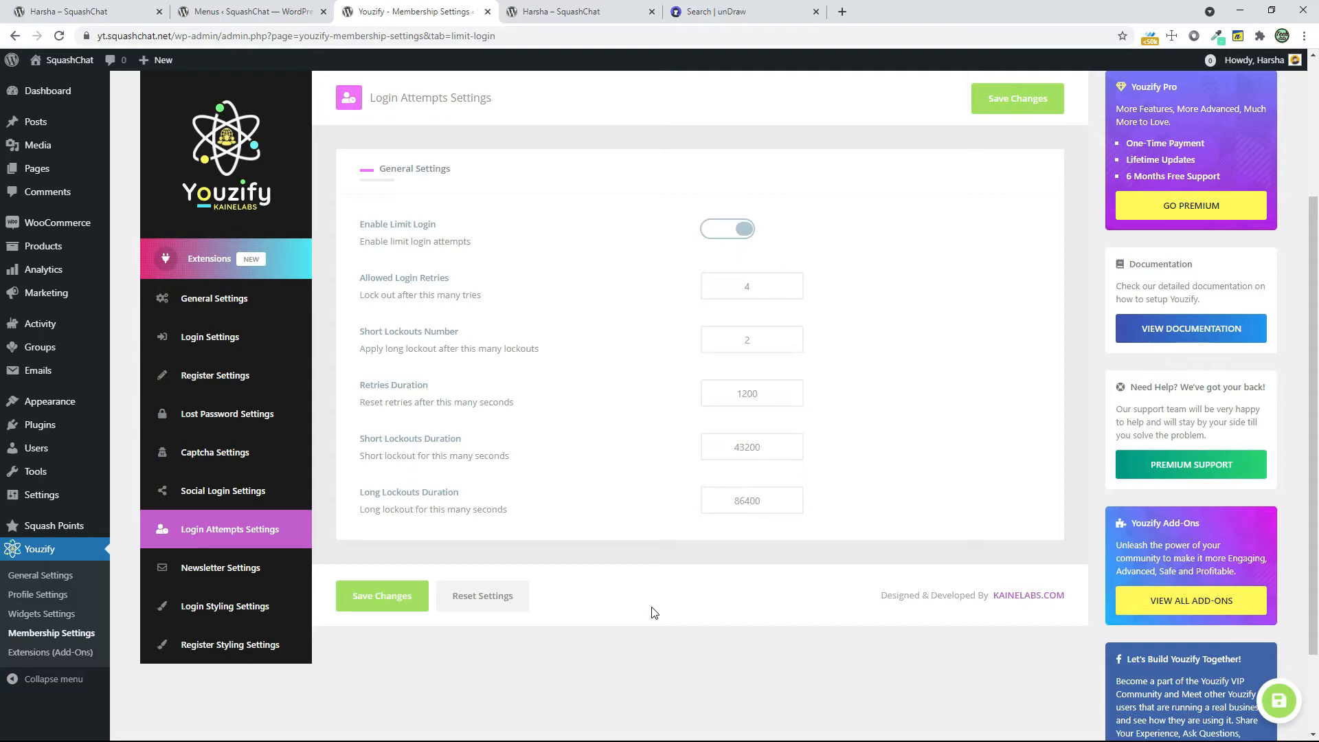
left_click(191, 568)
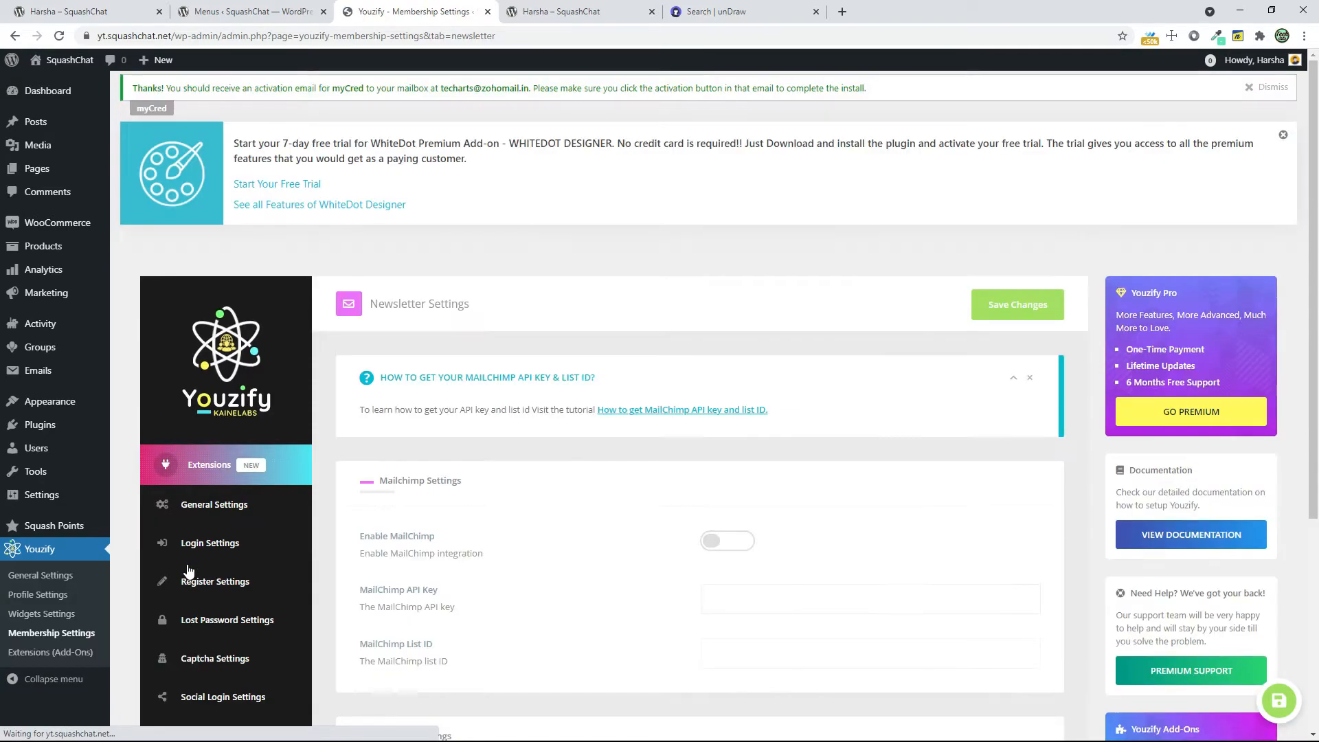
scroll(740, 533, "down", 3)
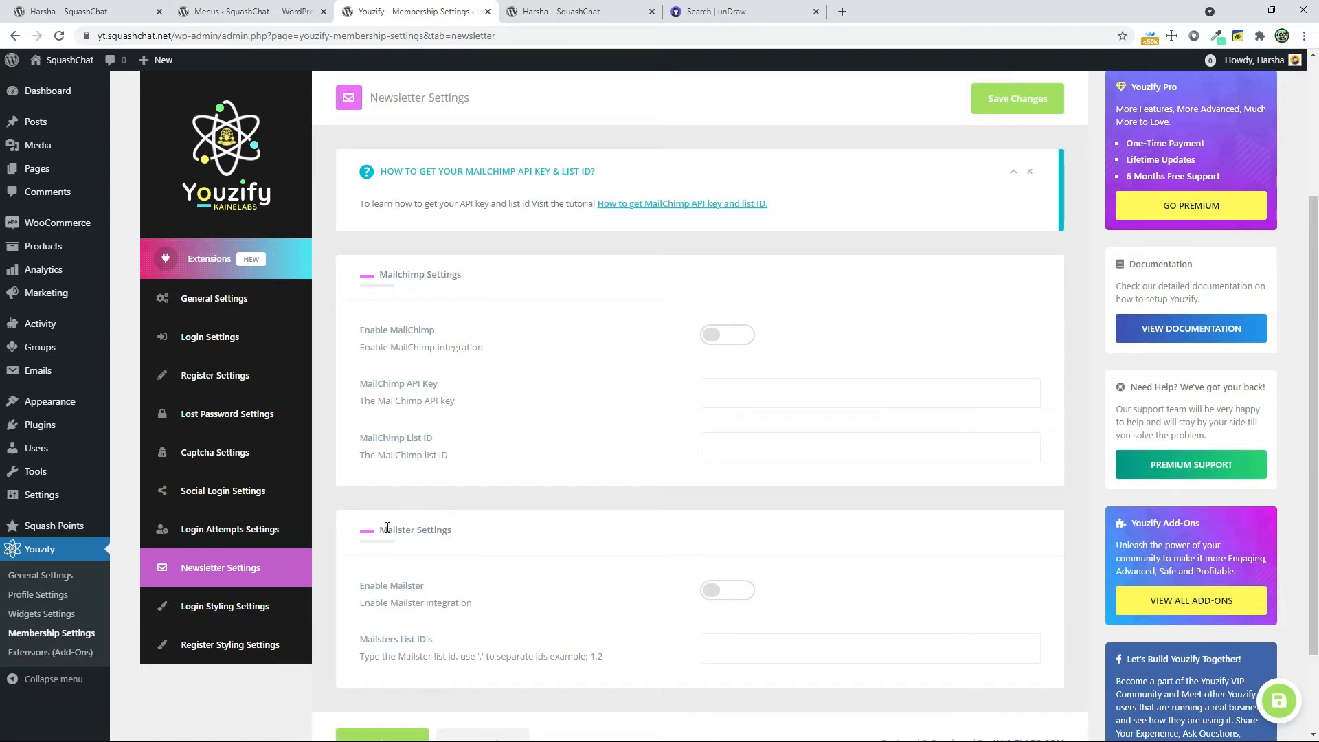
Review the color options in the Login Styling Settings and compare them with the lost password page in the incognito window
left_click(273, 608)
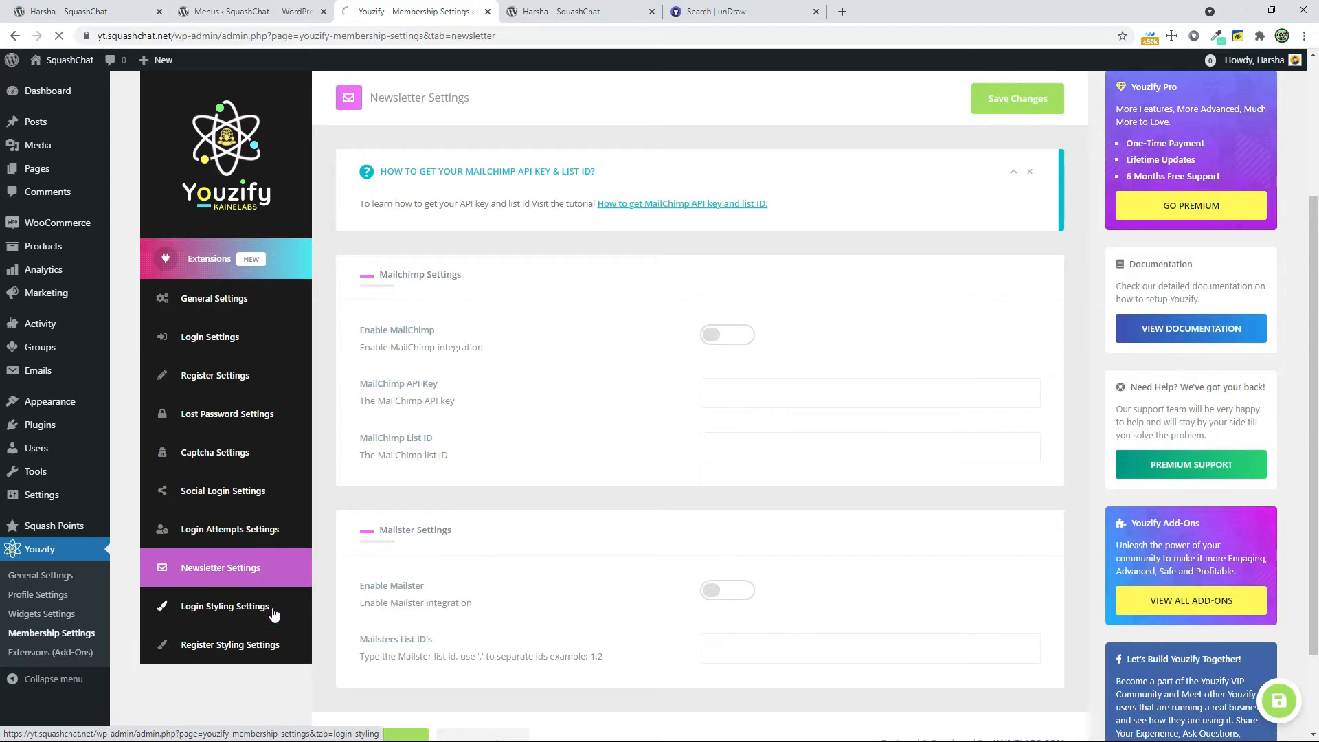
scroll(286, 586, "down", 4)
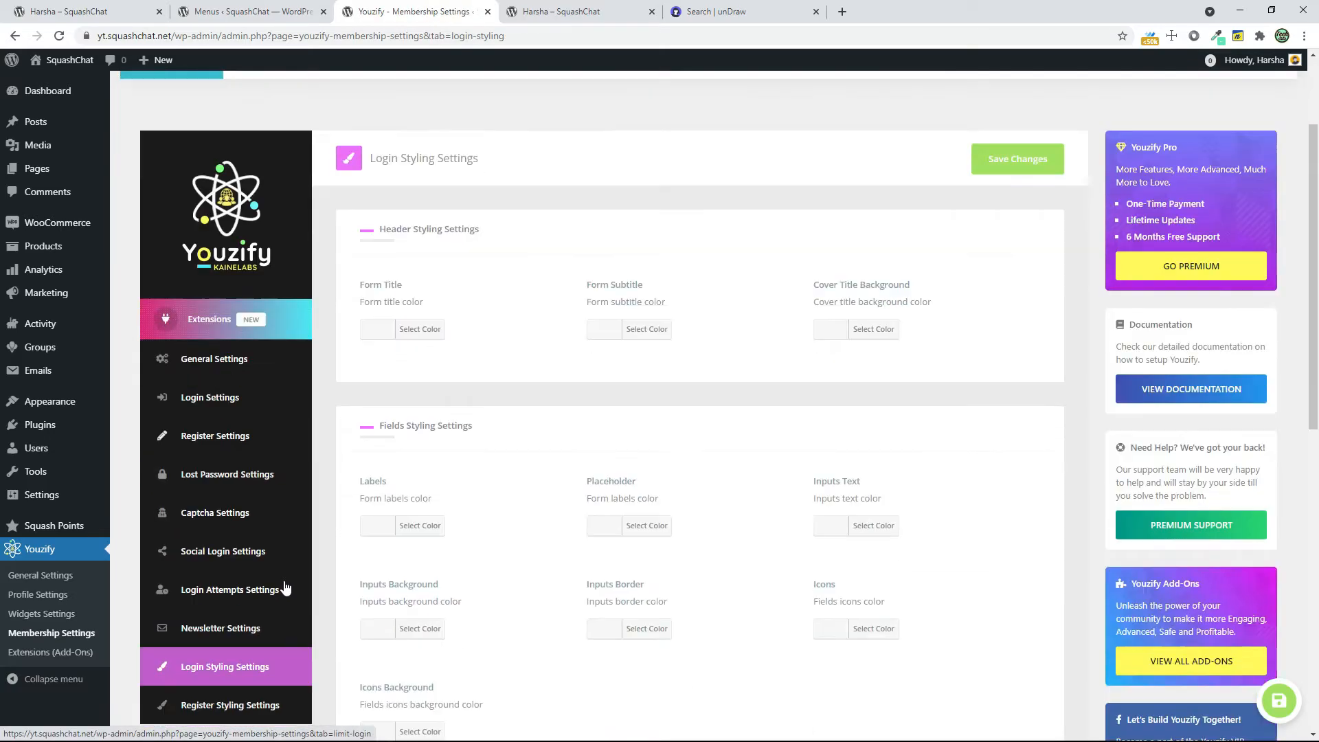
scroll(682, 561, "down", 12)
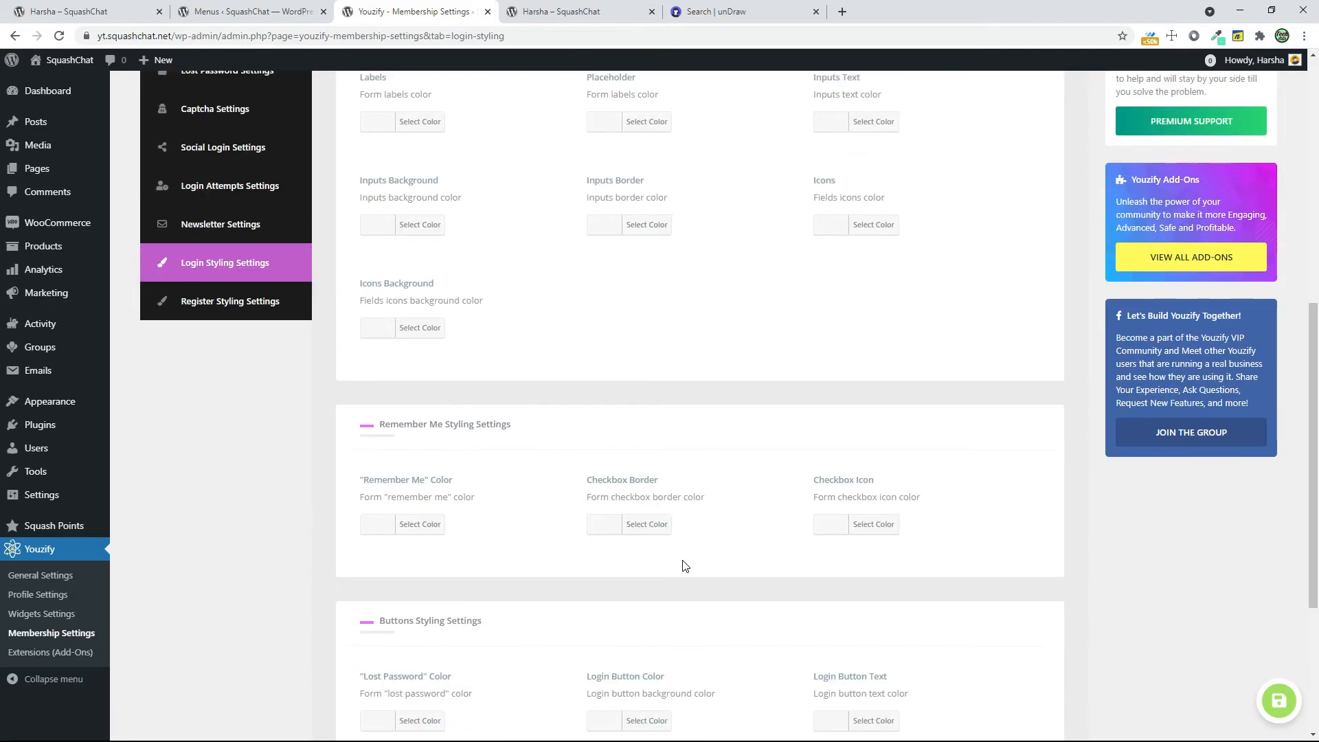
scroll(685, 566, "up", 15)
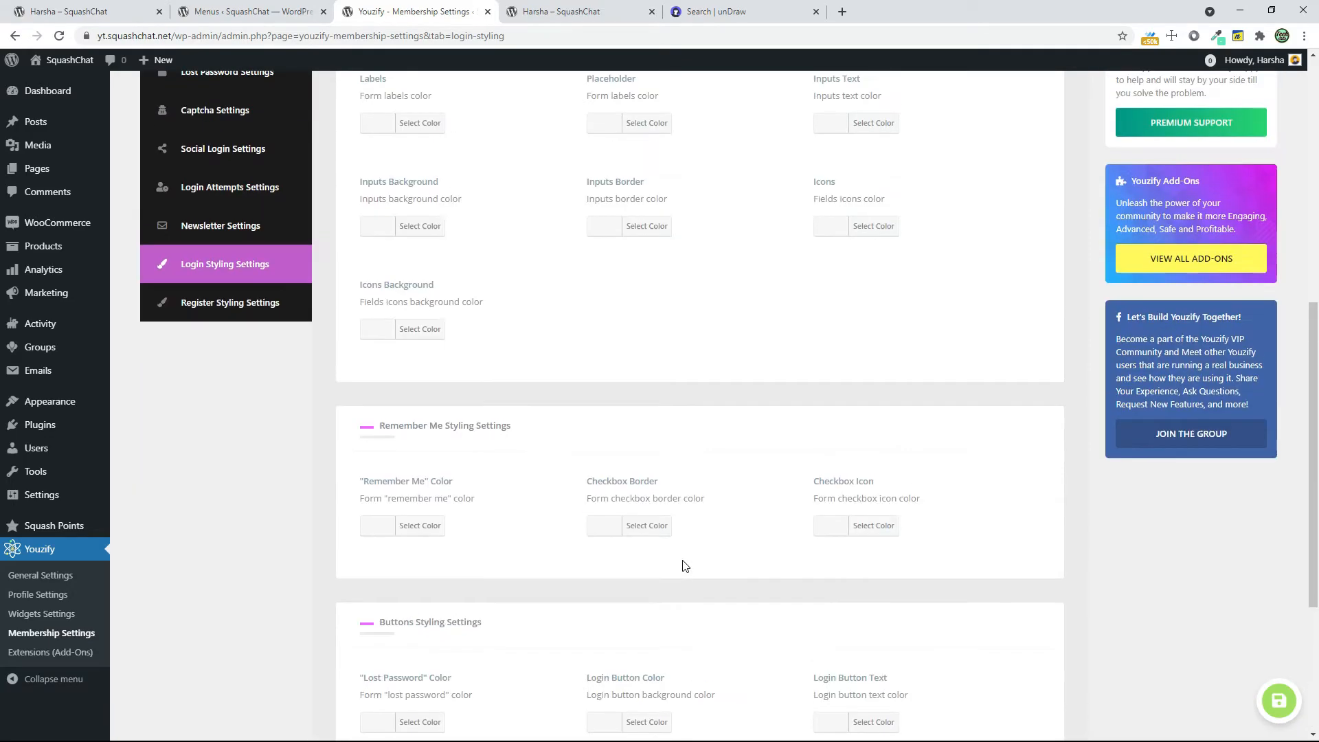
key("alt+Tab")
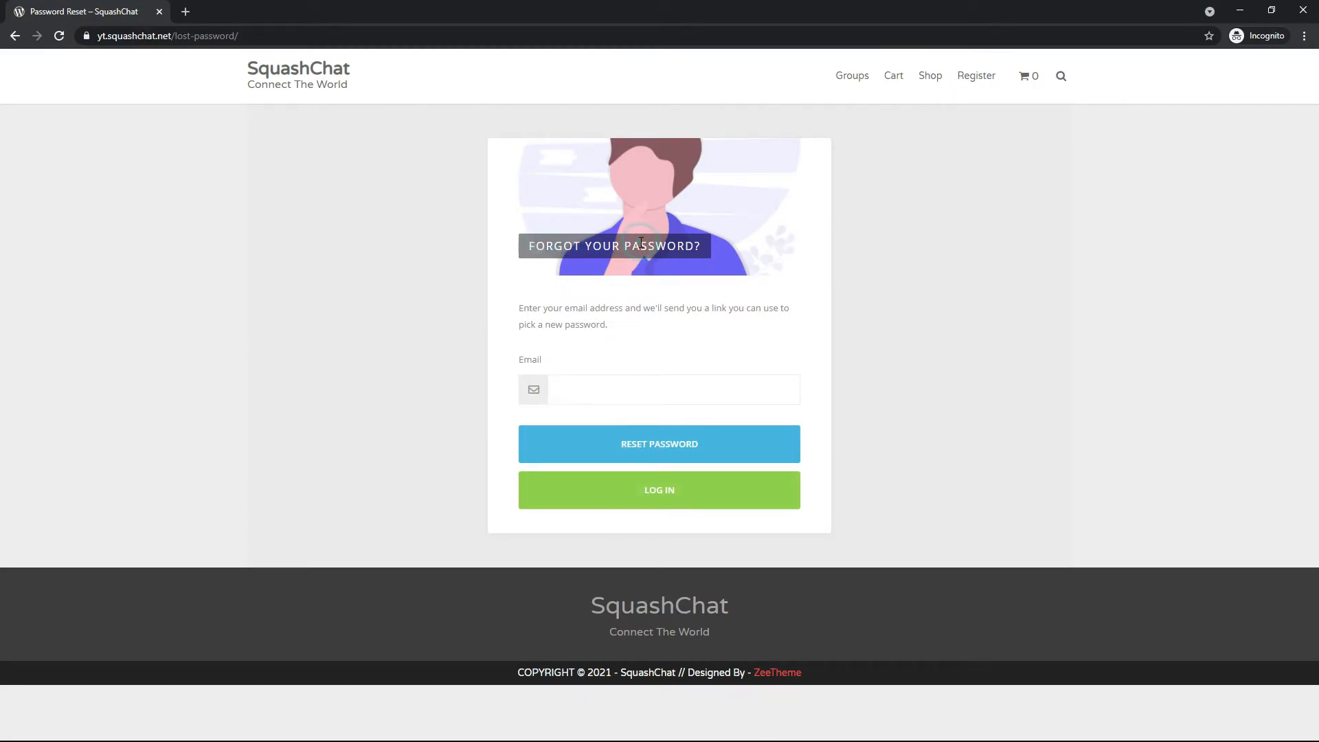
key("alt+Tab")
Open the Register Styling Settings and look through the header, field and button color options
scroll(404, 457, "down", 4)
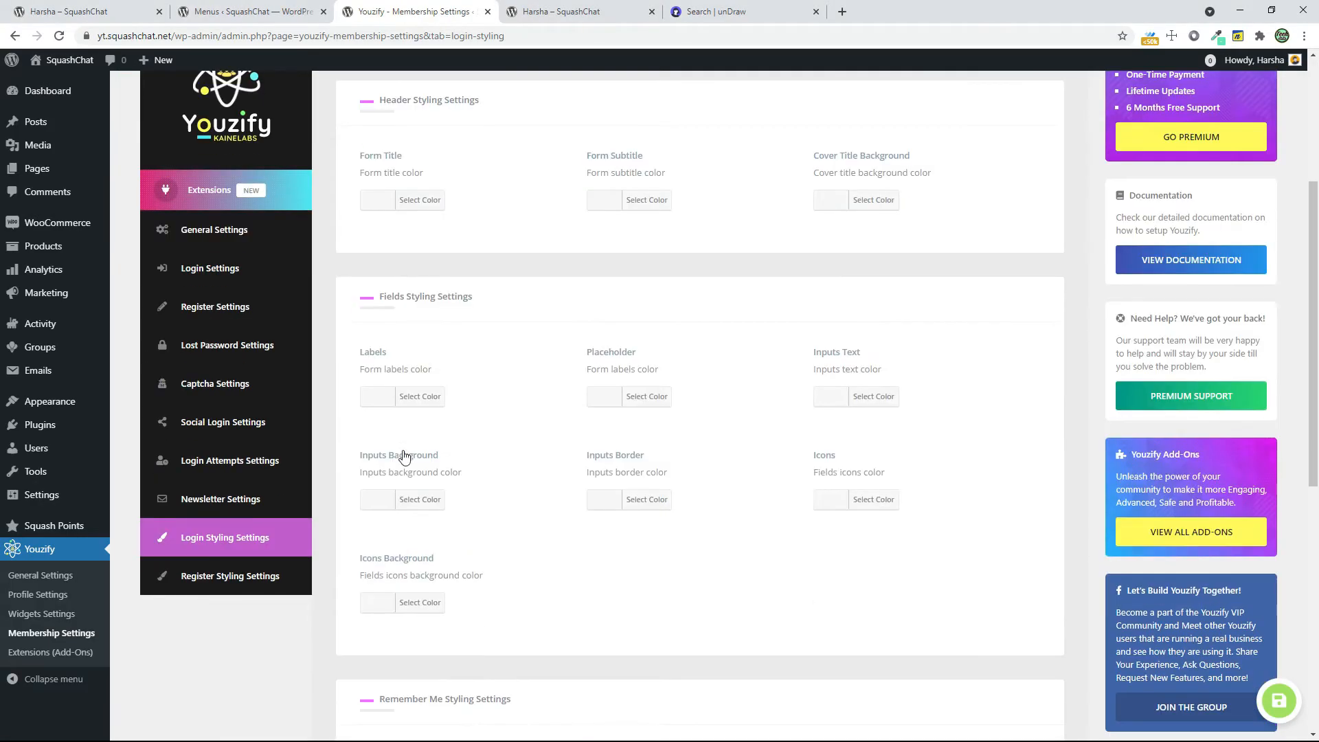
left_click(220, 576)
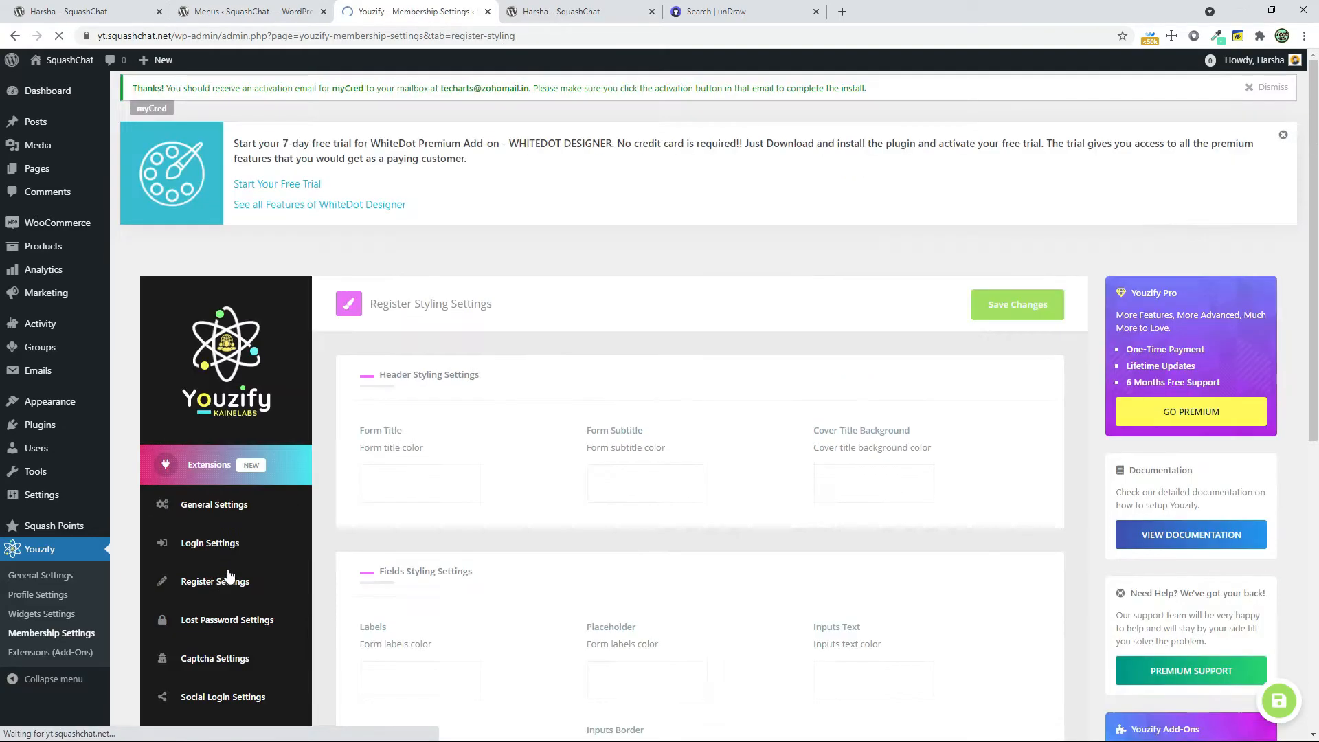
scroll(692, 545, "down", 6)
scroll(692, 544, "down", 3)
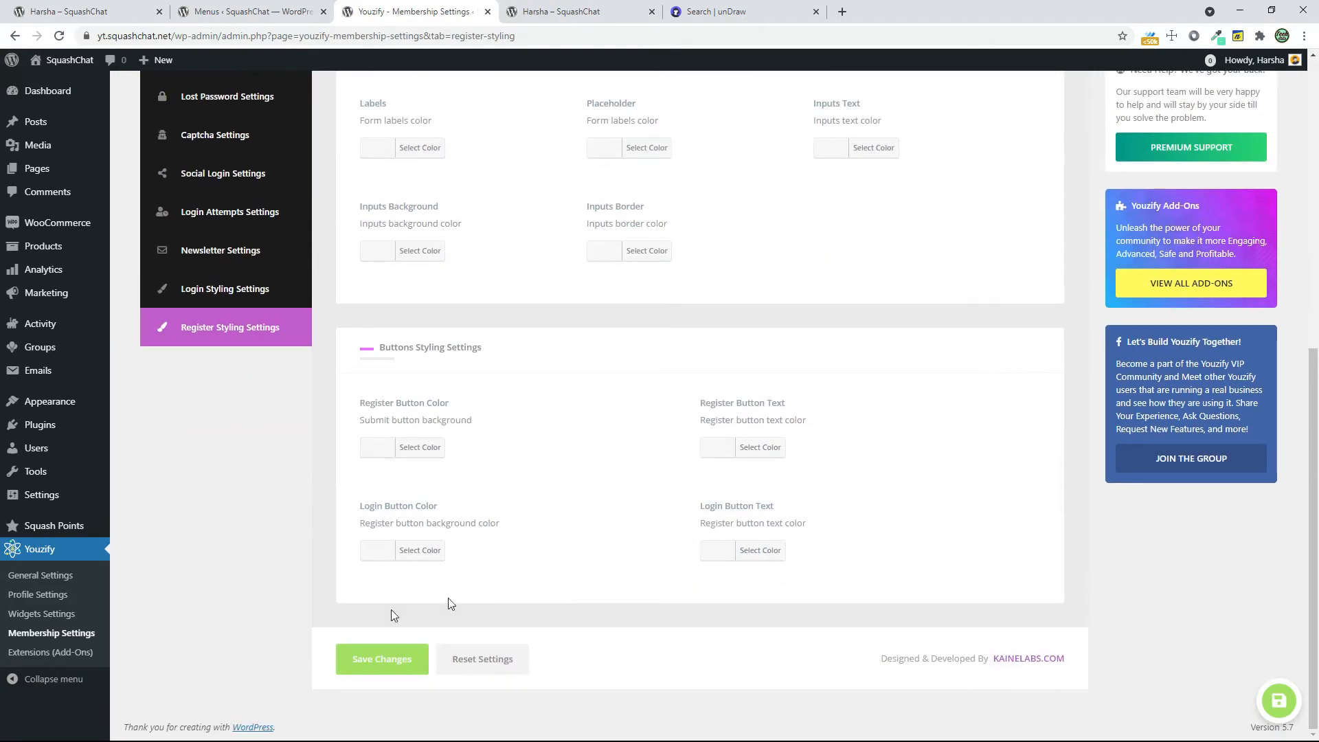
scroll(292, 597, "up", 9)
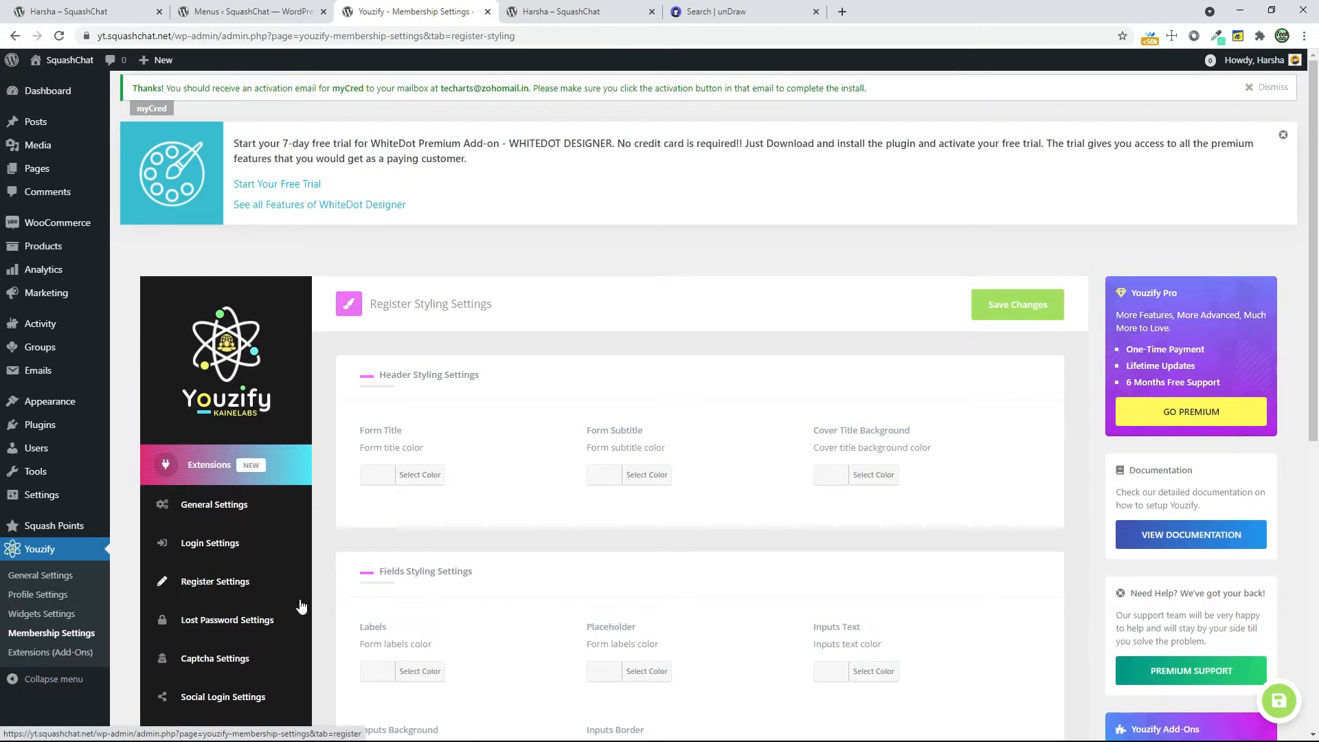
Open Youzify's Extensions (Add-Ons) page and browse the available add-ons down to BuddyPress MyCRED Integration
left_click(76, 653)
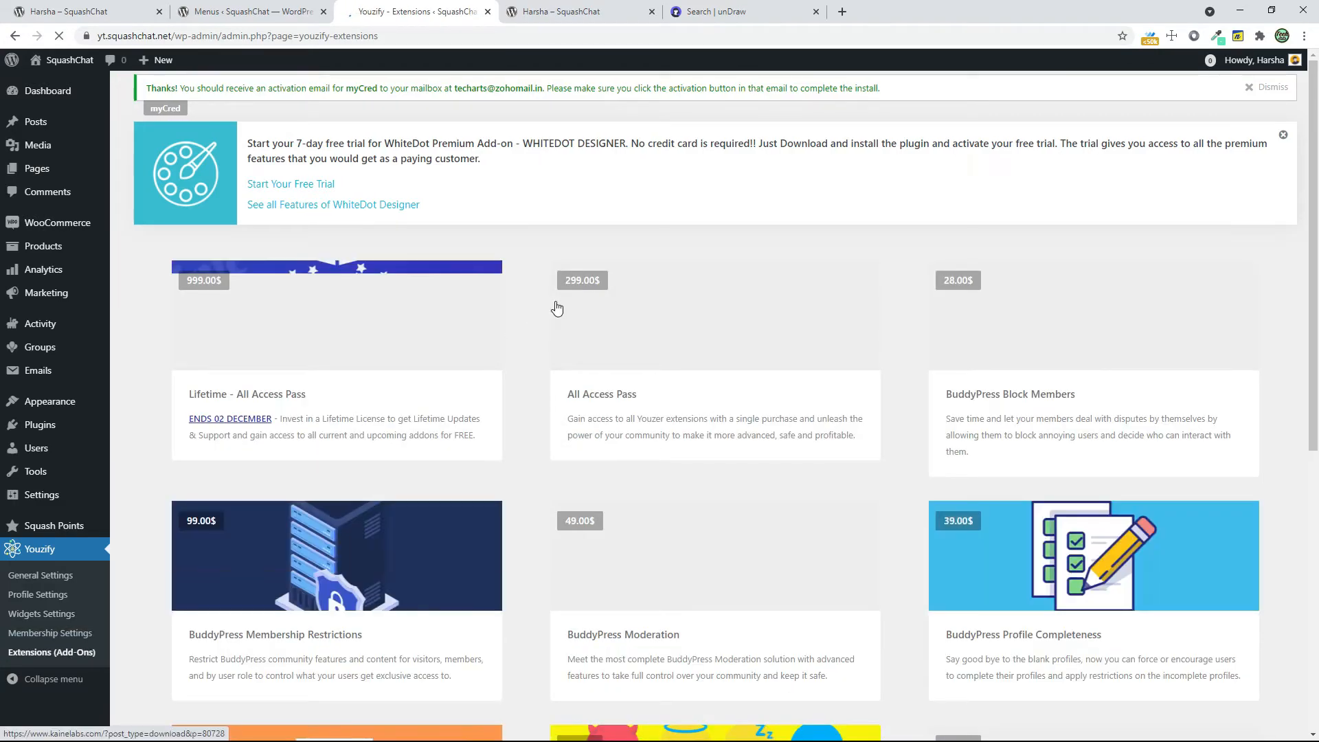
scroll(571, 327, "down", 4)
scroll(572, 317, "down", 3)
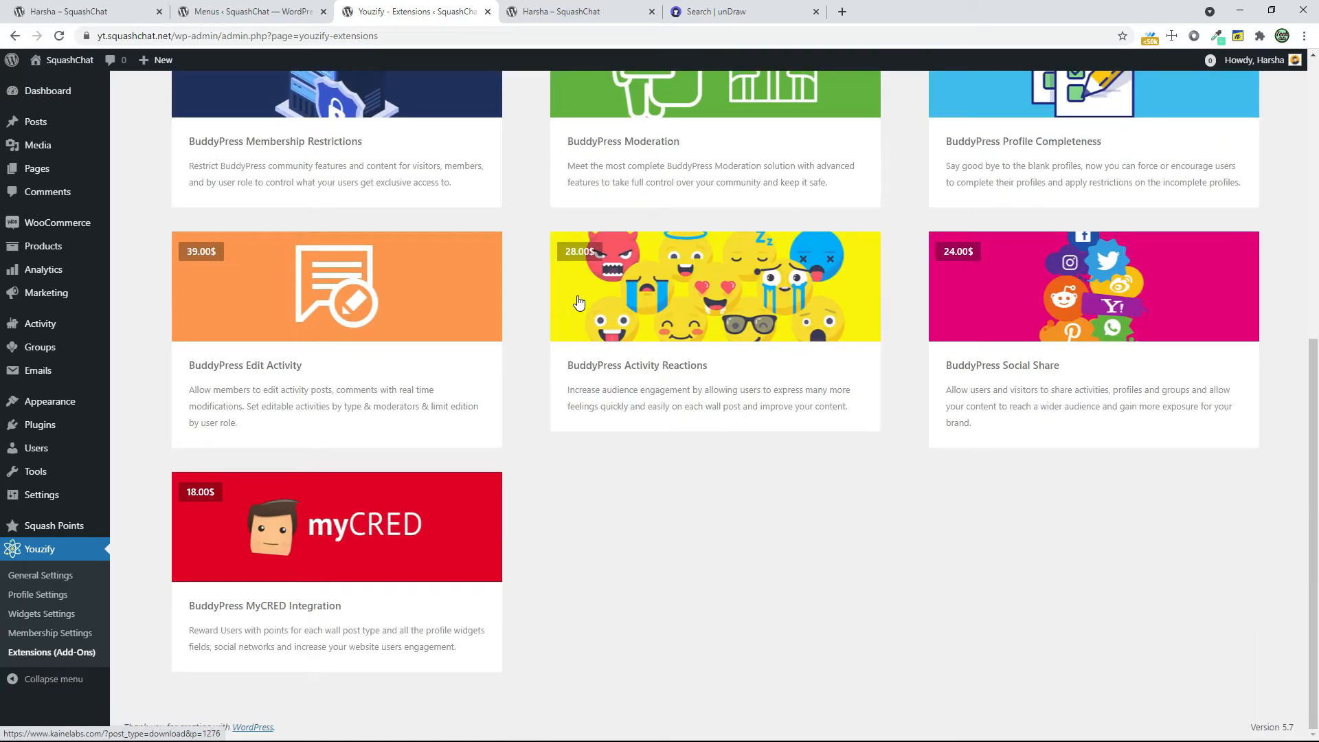
scroll(580, 302, "up", 7)
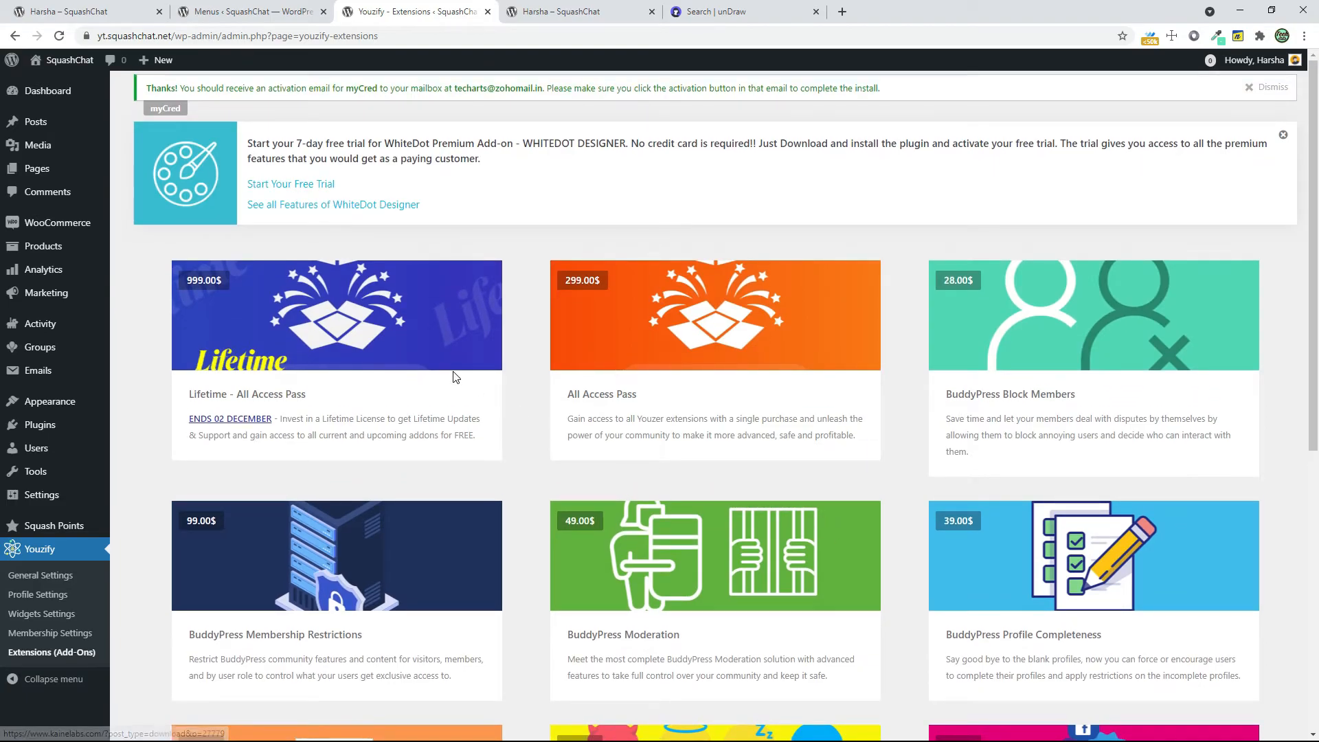
scroll(453, 374, "down", 7)
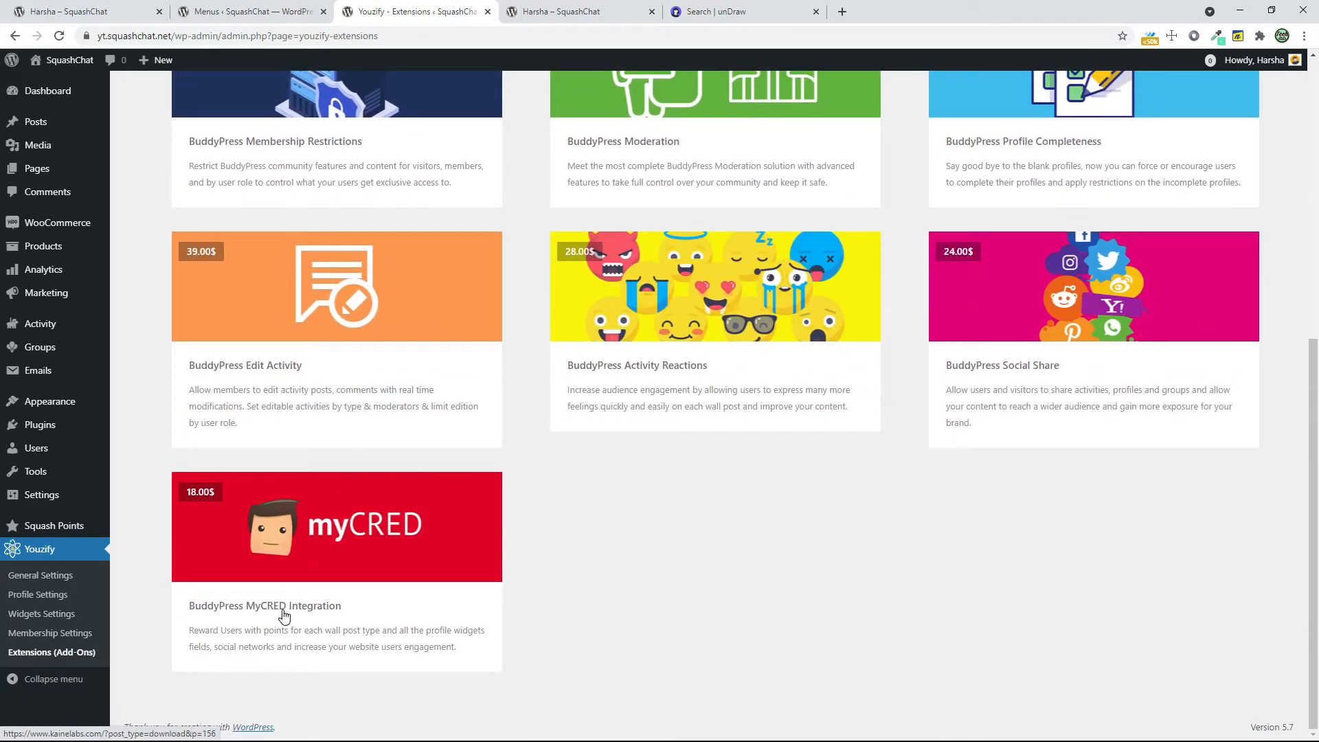
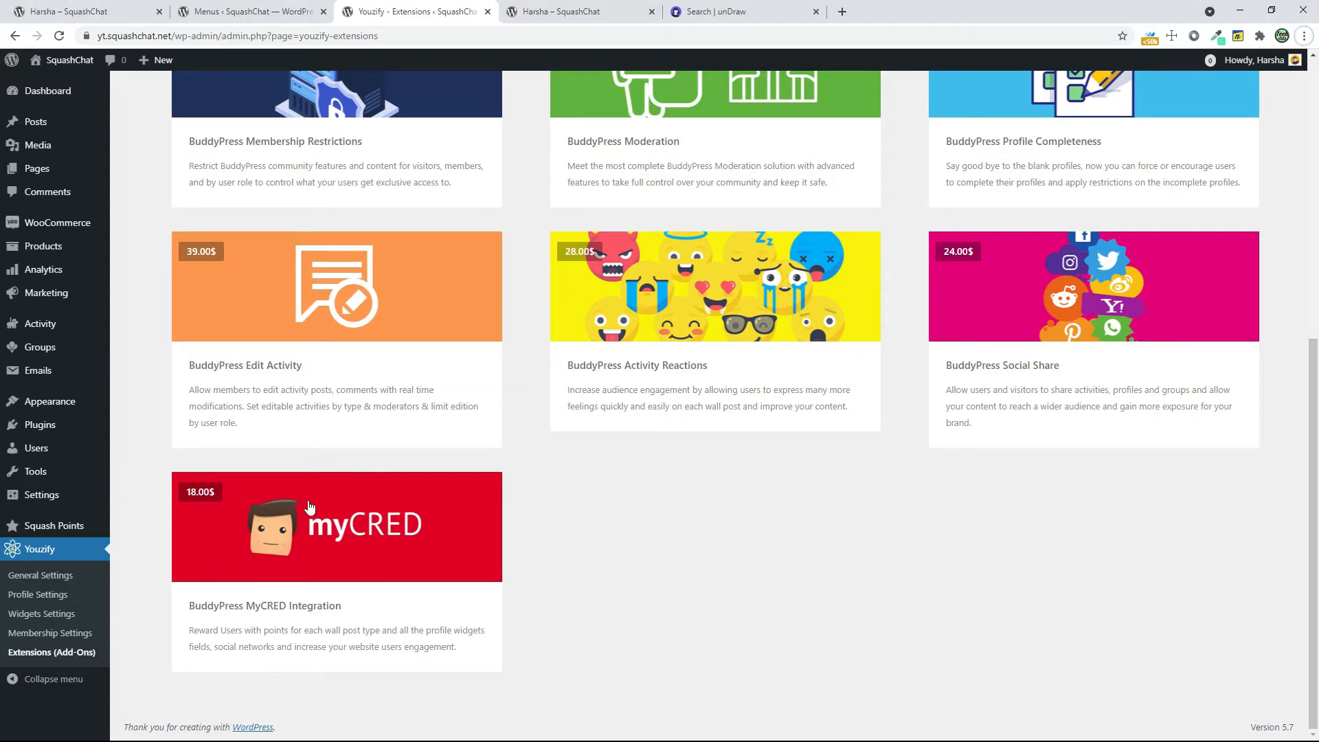
Switch to the incognito window, open SquashChat's registration page and enter a username for the new member
key("alt+Tab")
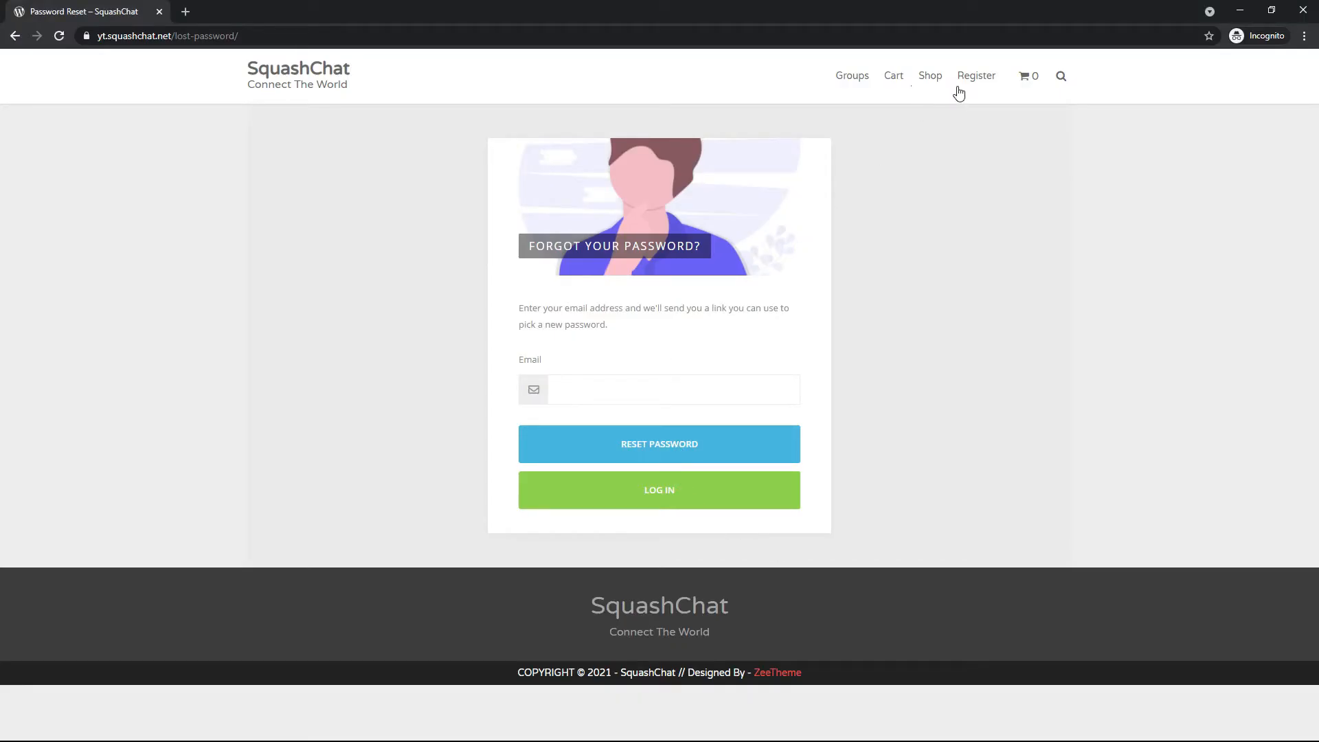
left_click(975, 78)
left_click(593, 361)
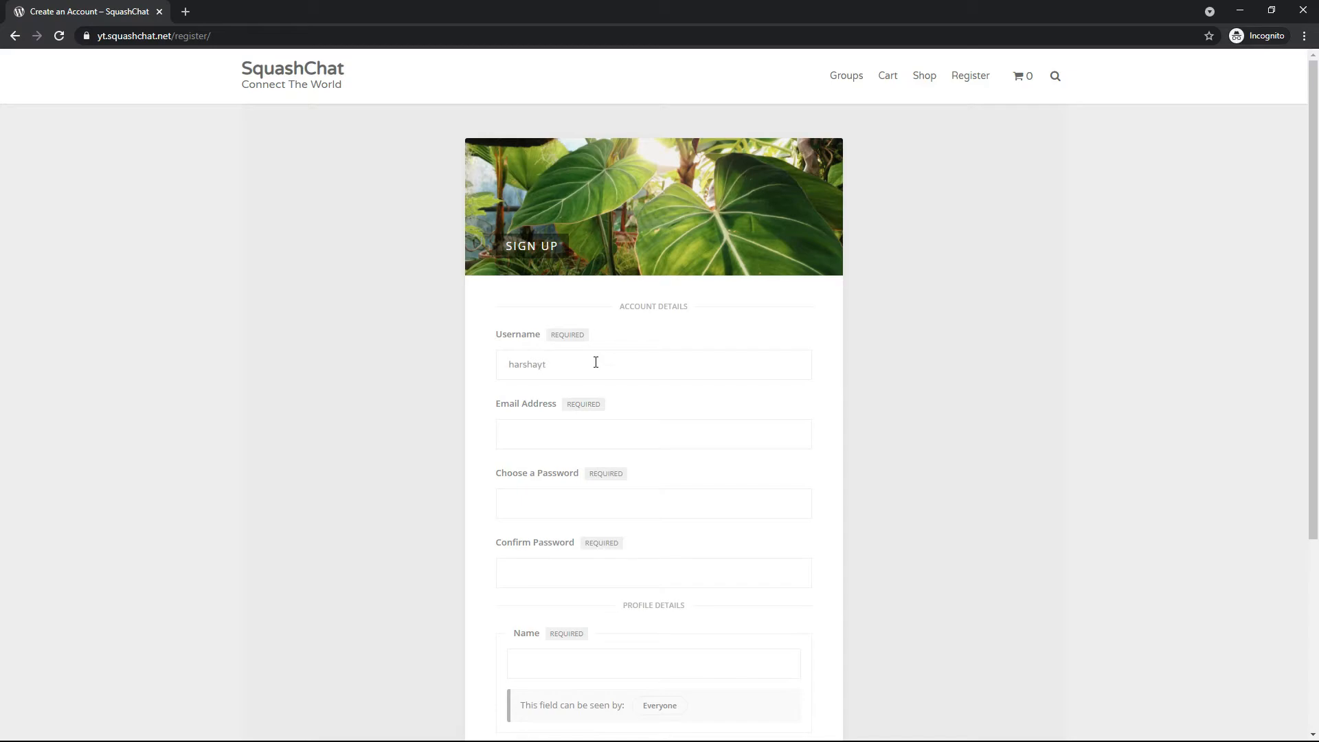
key("ctrl+t")
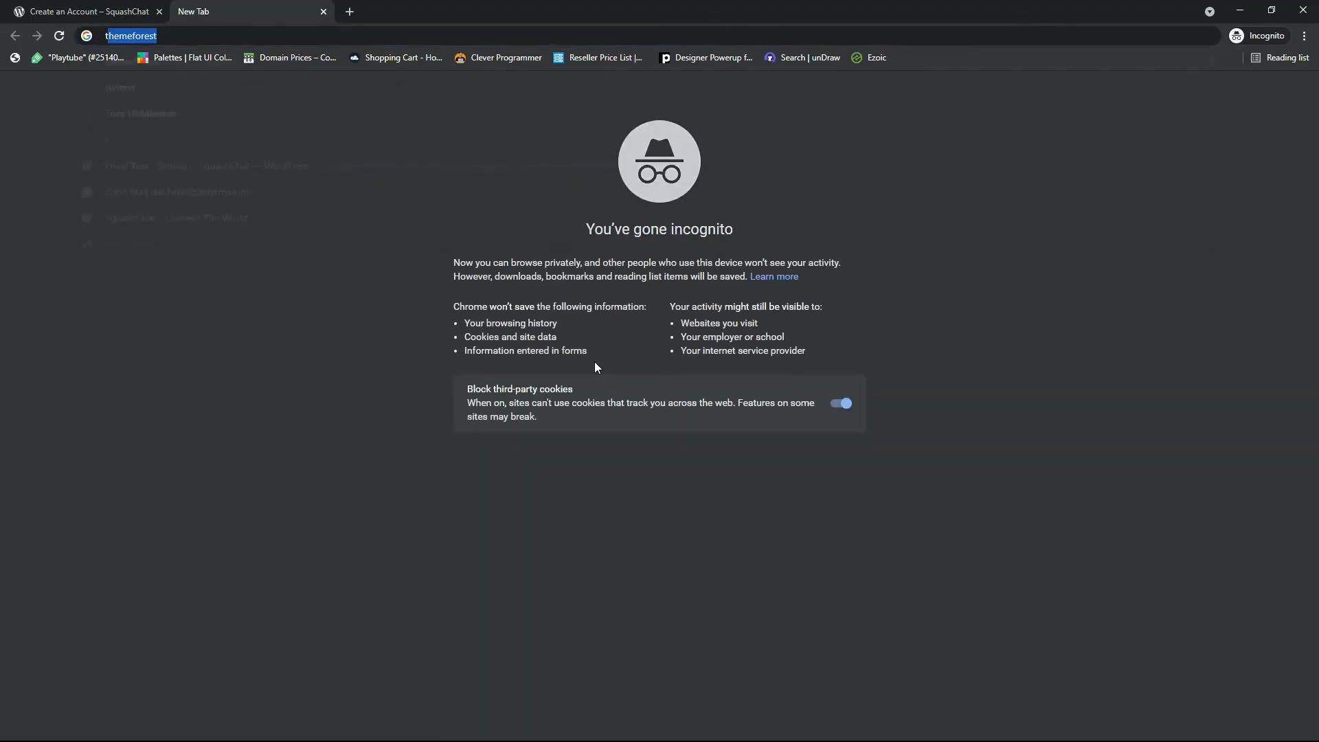
type("tempmai")
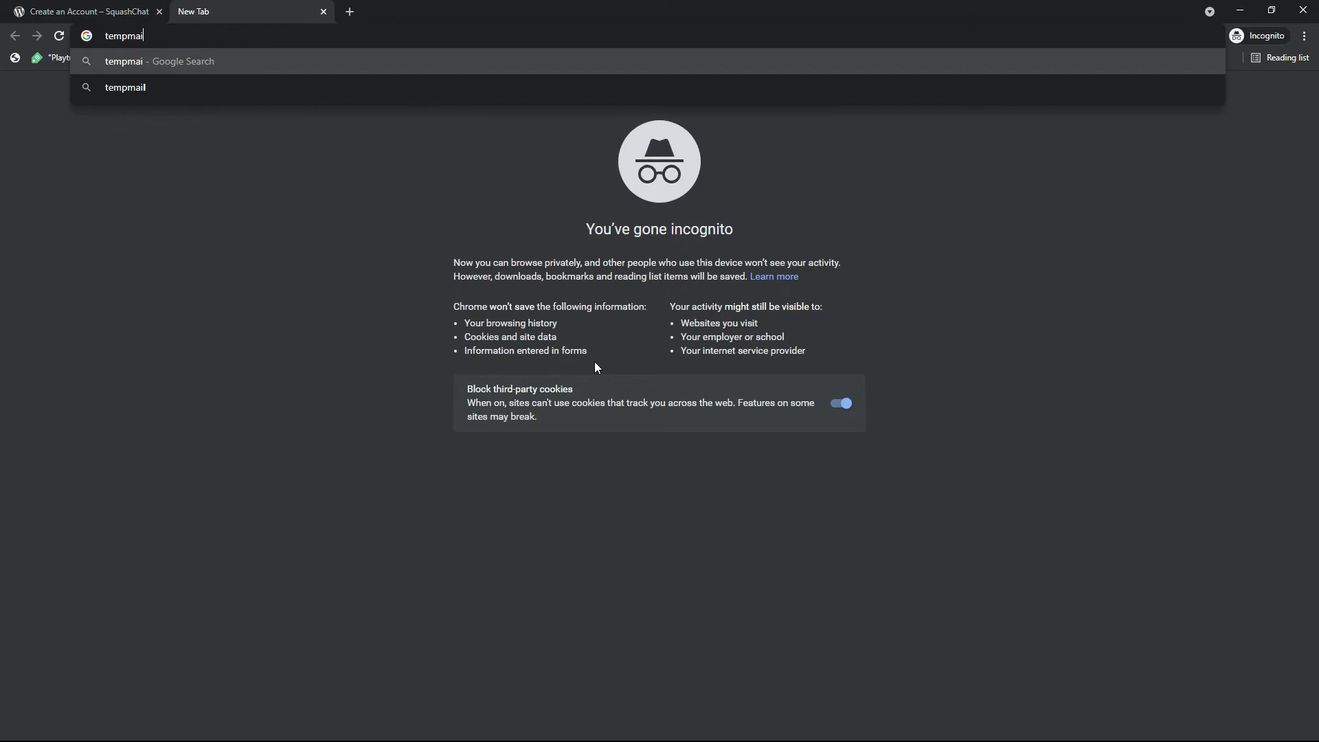
type("l")
key("Return")
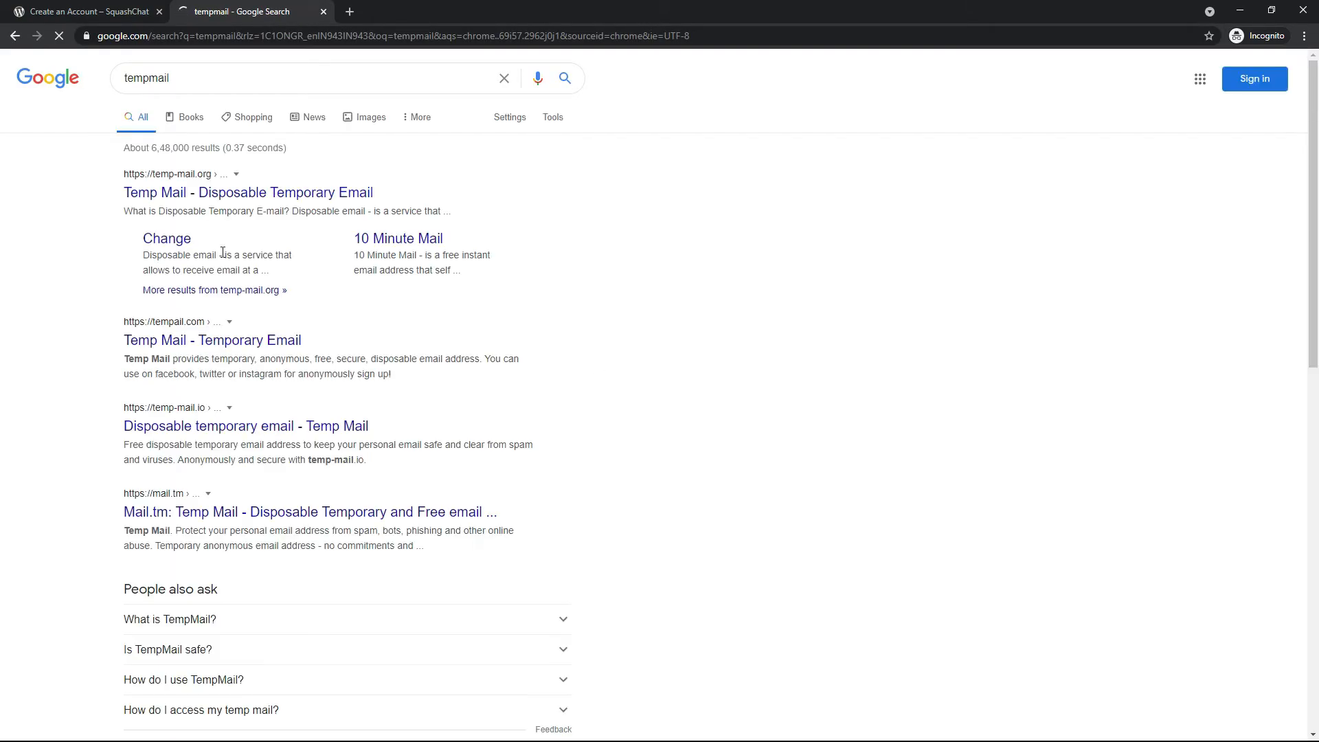
left_click(209, 197)
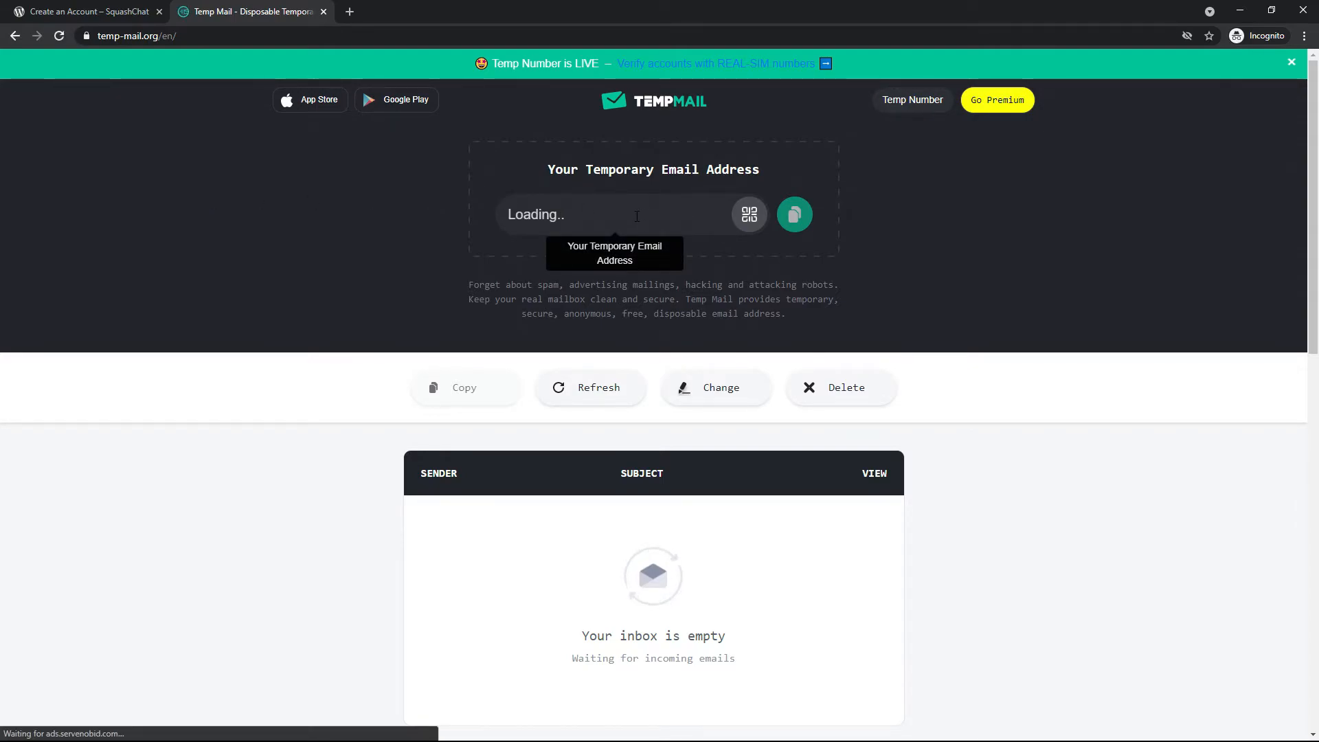
left_click(324, 12)
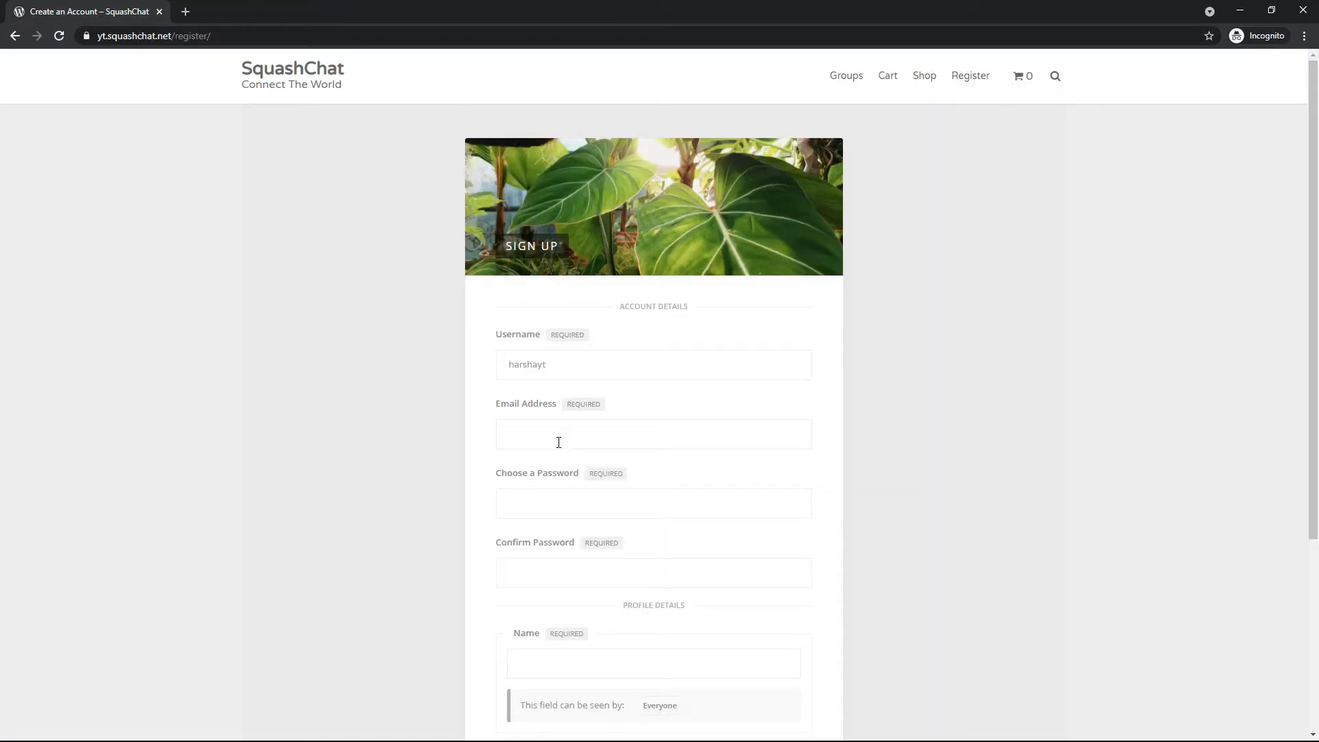
Fill in the new member's email address and enter the account password in both the password and confirmation fields
type("te")
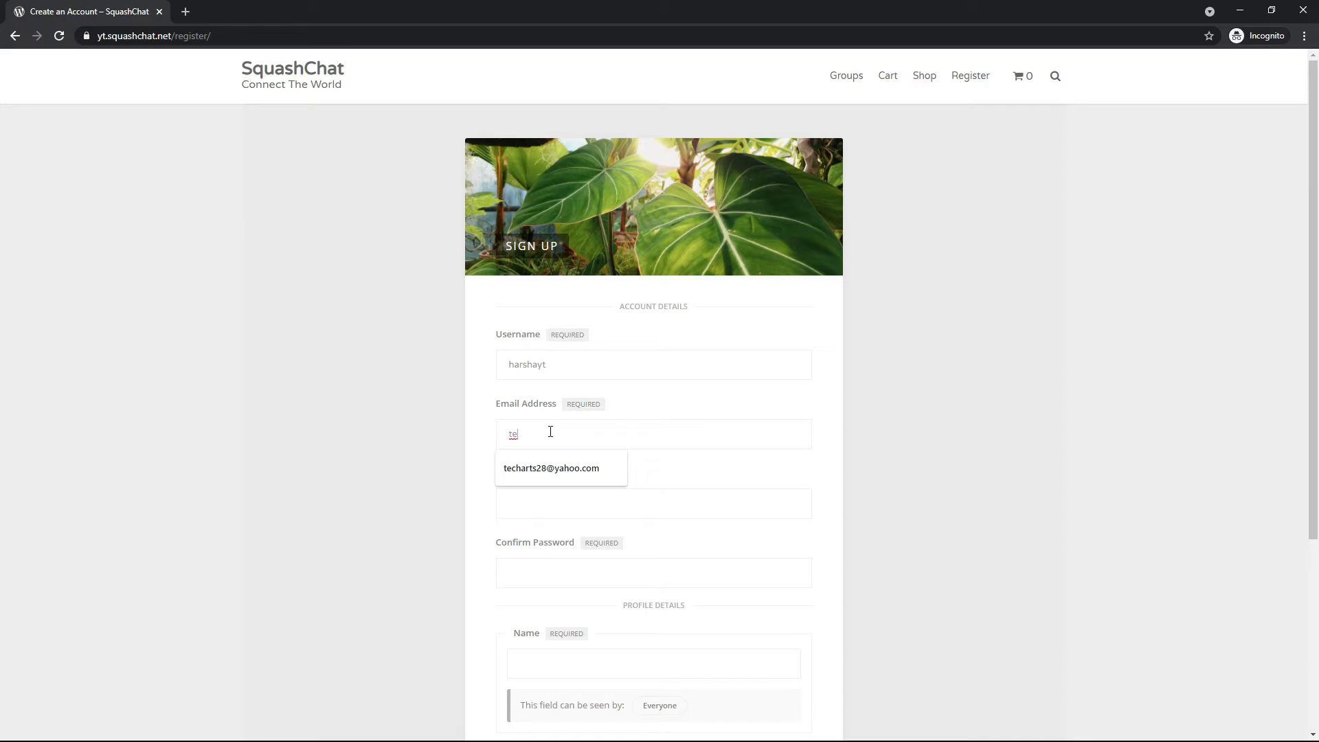
key("Down")
key("Return")
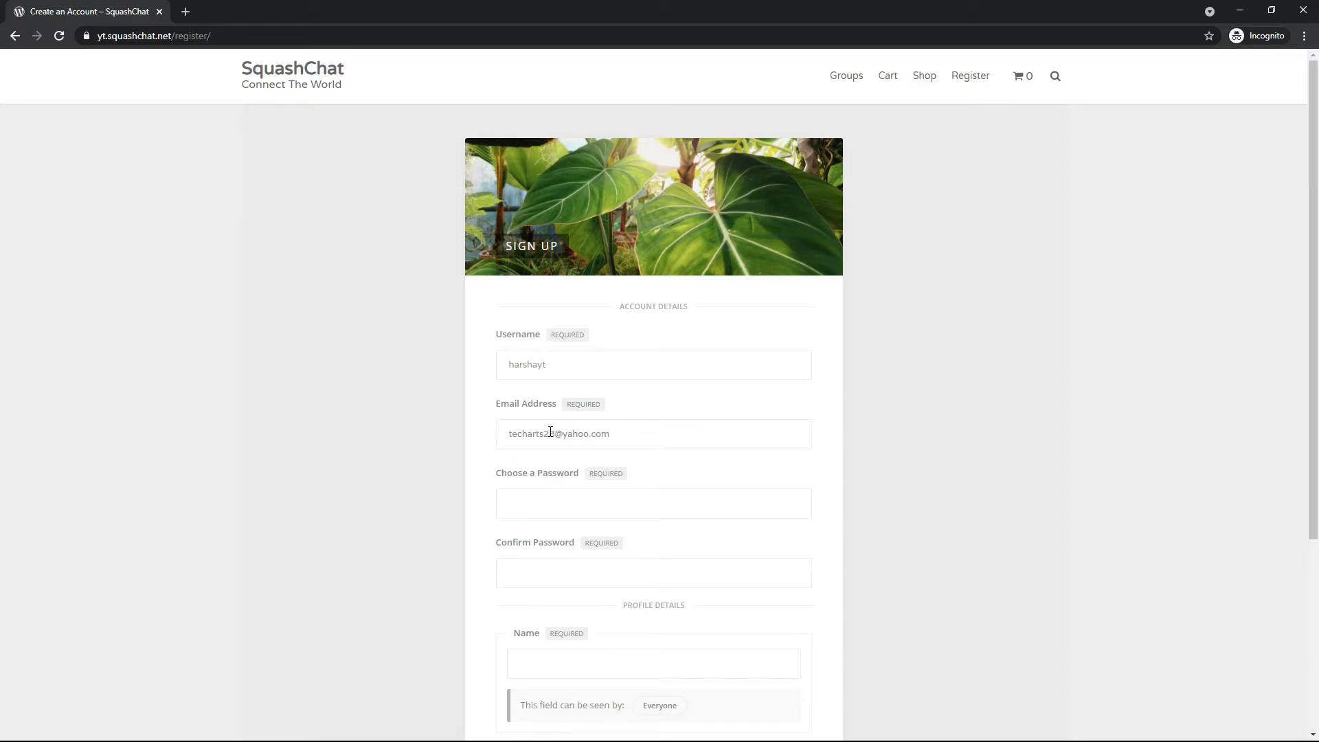
key("Tab")
type("abcd")
key("Tab")
type("abcdefgh")
Enter the member's display name in the profile details and submit the sign-up form
scroll(550, 432, "down", 3)
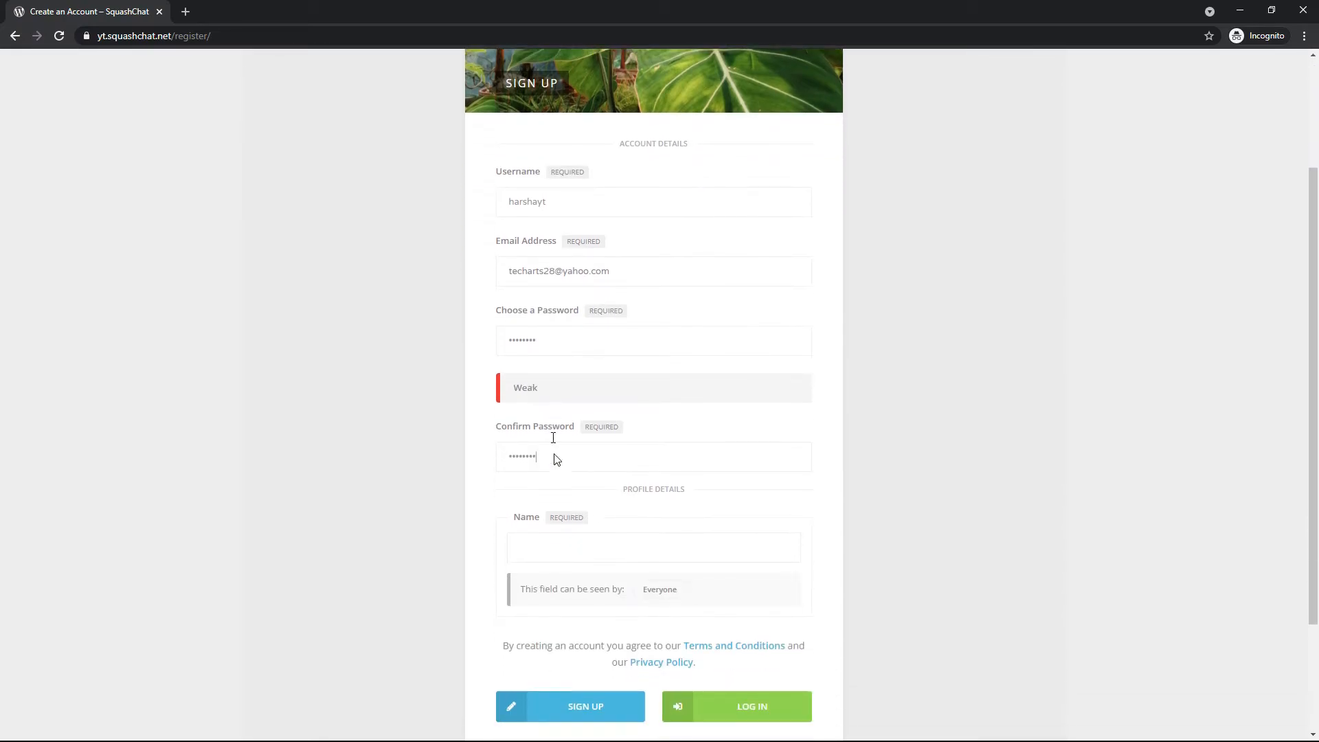
left_click(562, 503)
left_click(584, 560)
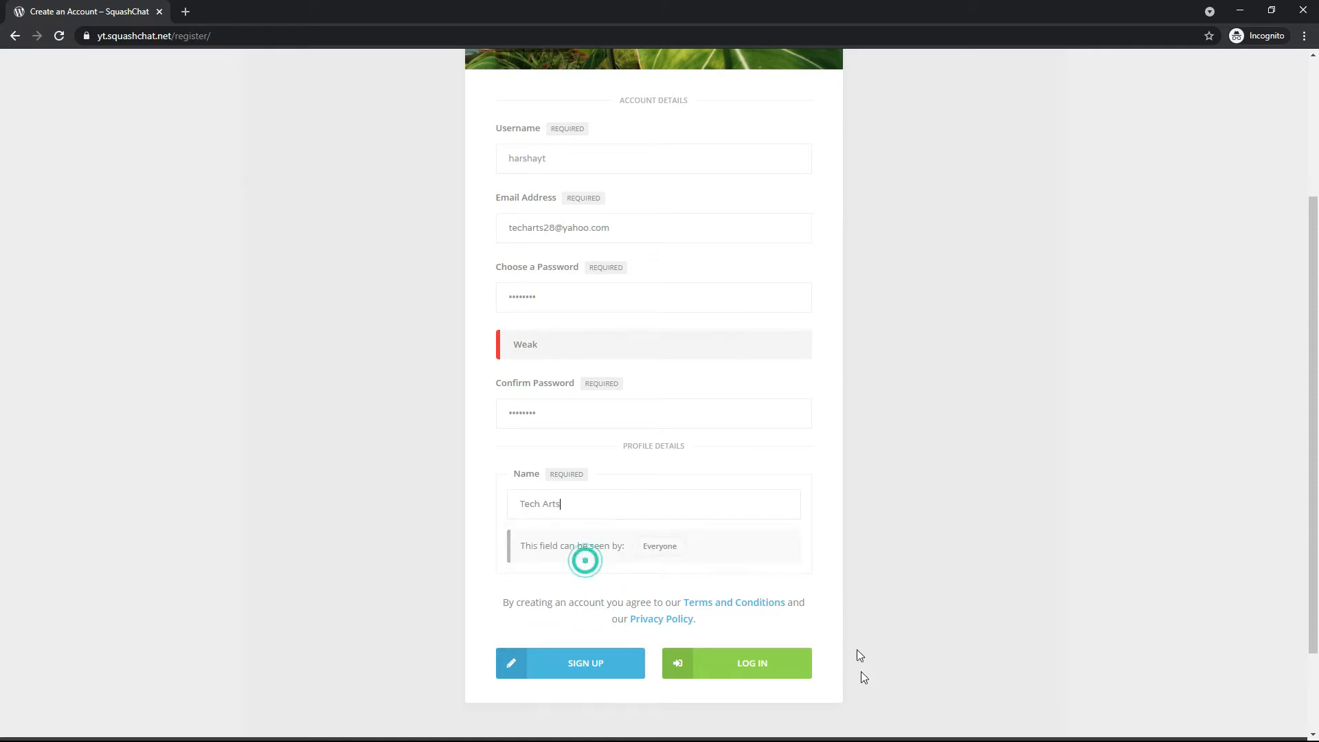
left_click(608, 664)
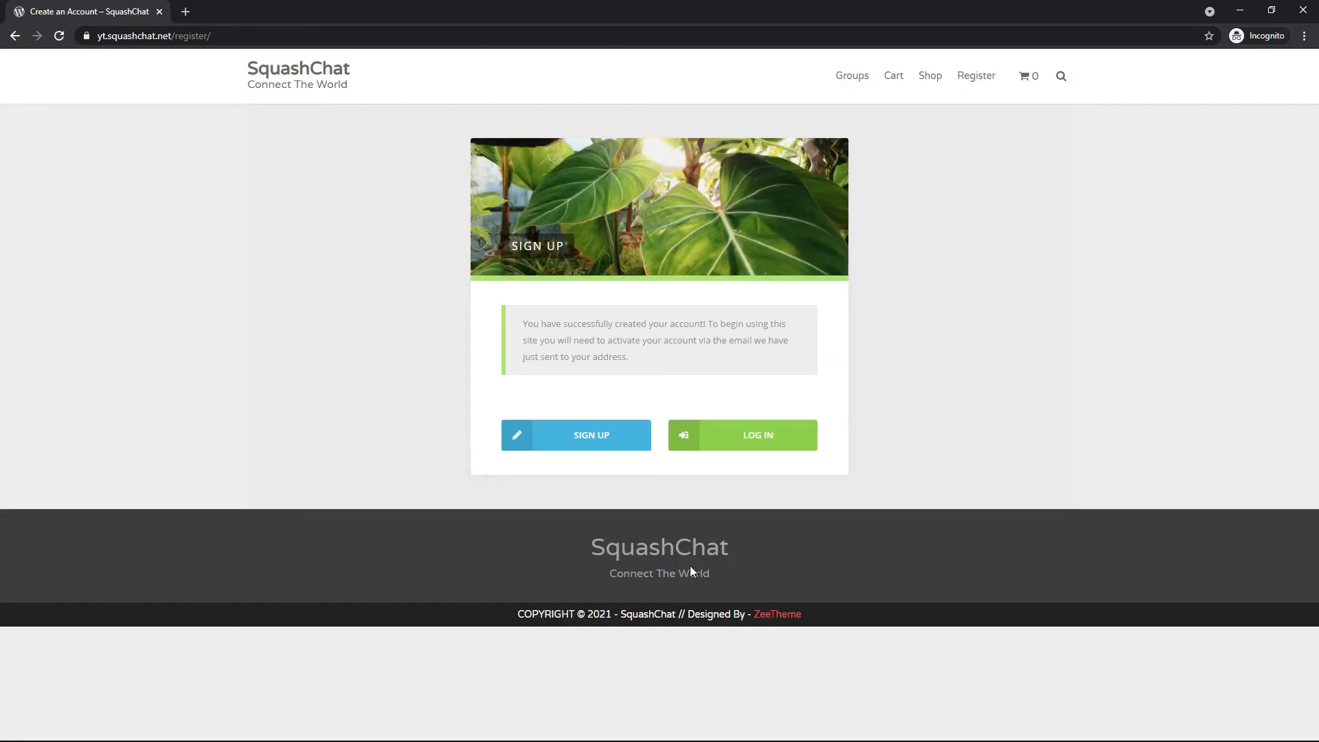
Search for yahoo mail in a new incognito tab and open the Yahoo sign-in page
key("alt+Tab")
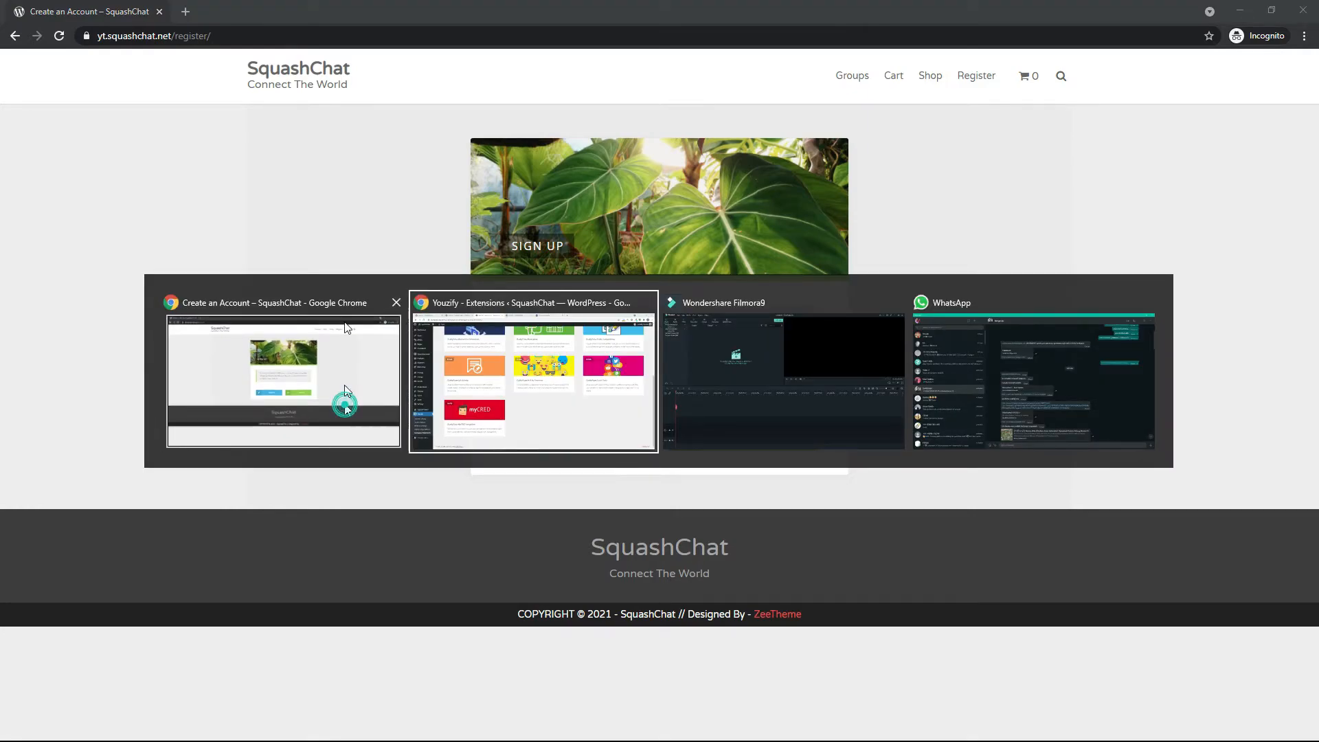
left_click(345, 406)
left_click(184, 12)
type("yam")
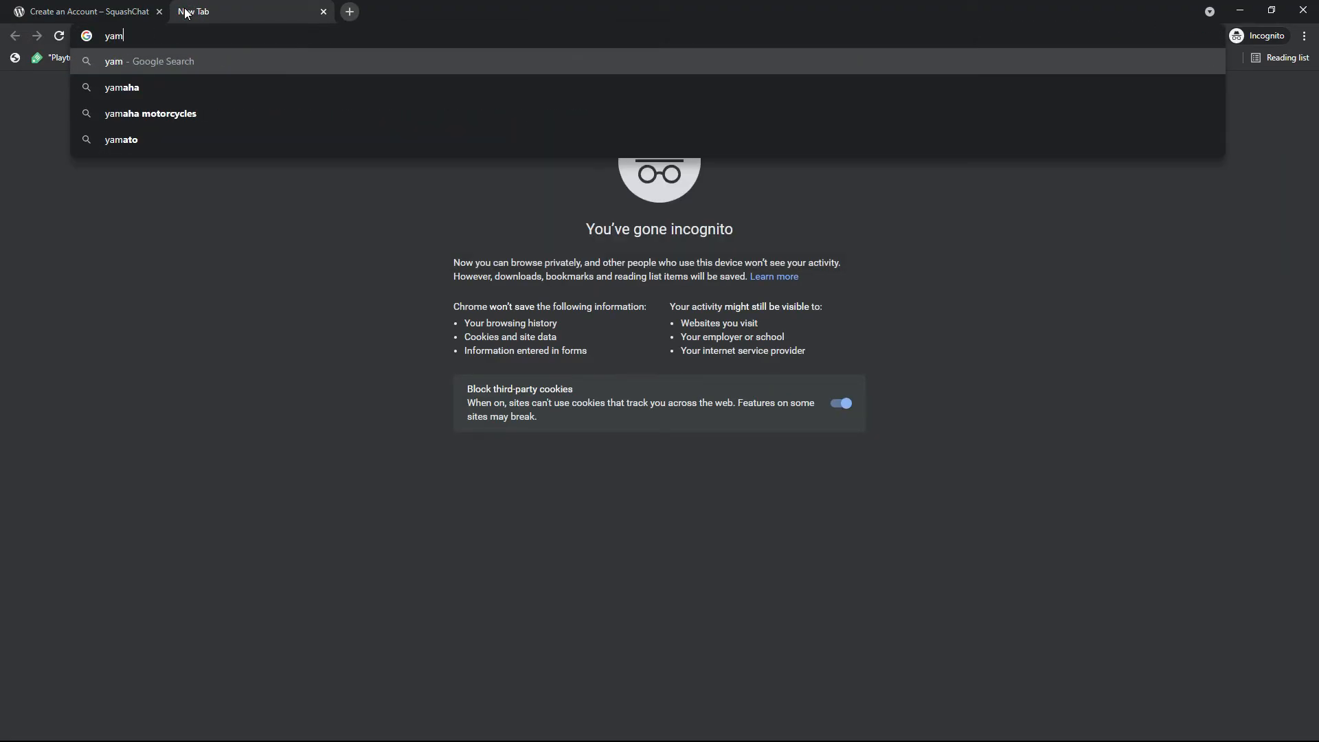
key("BackSpace")
key("Down")
key("Return")
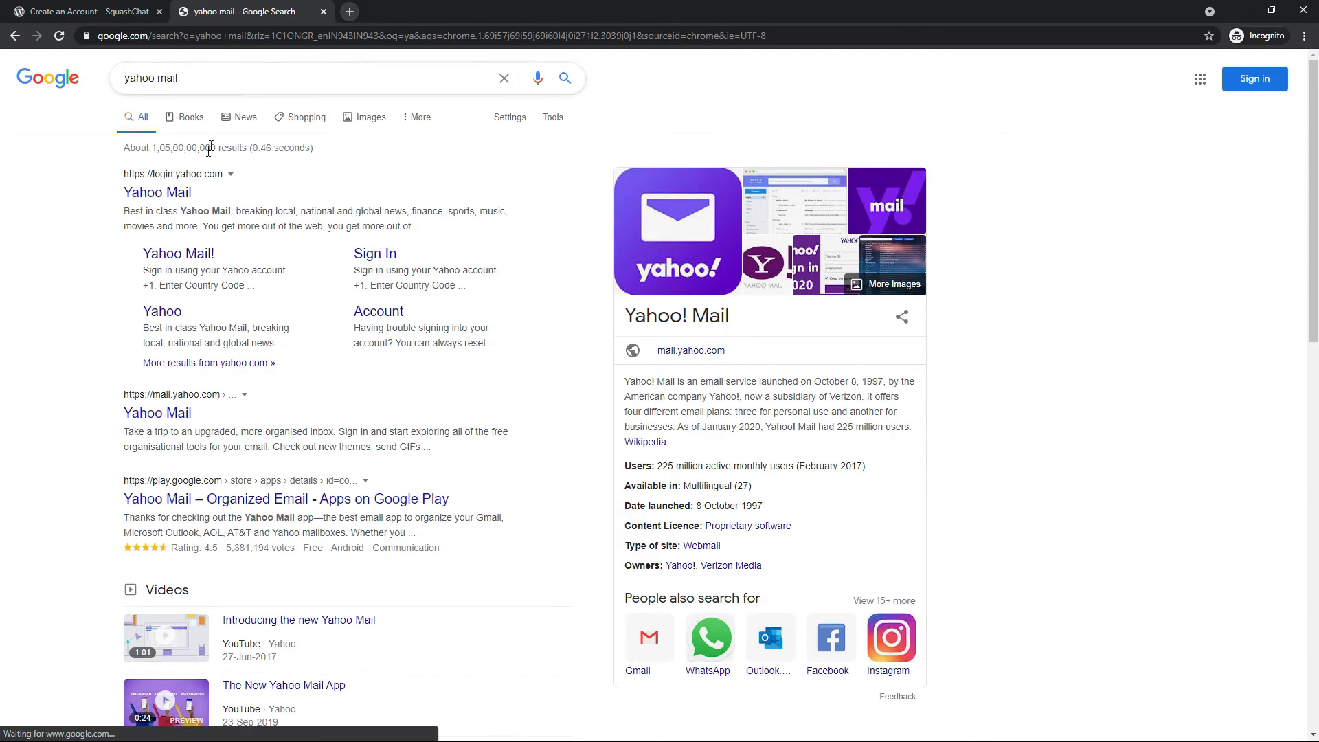
left_click(175, 193)
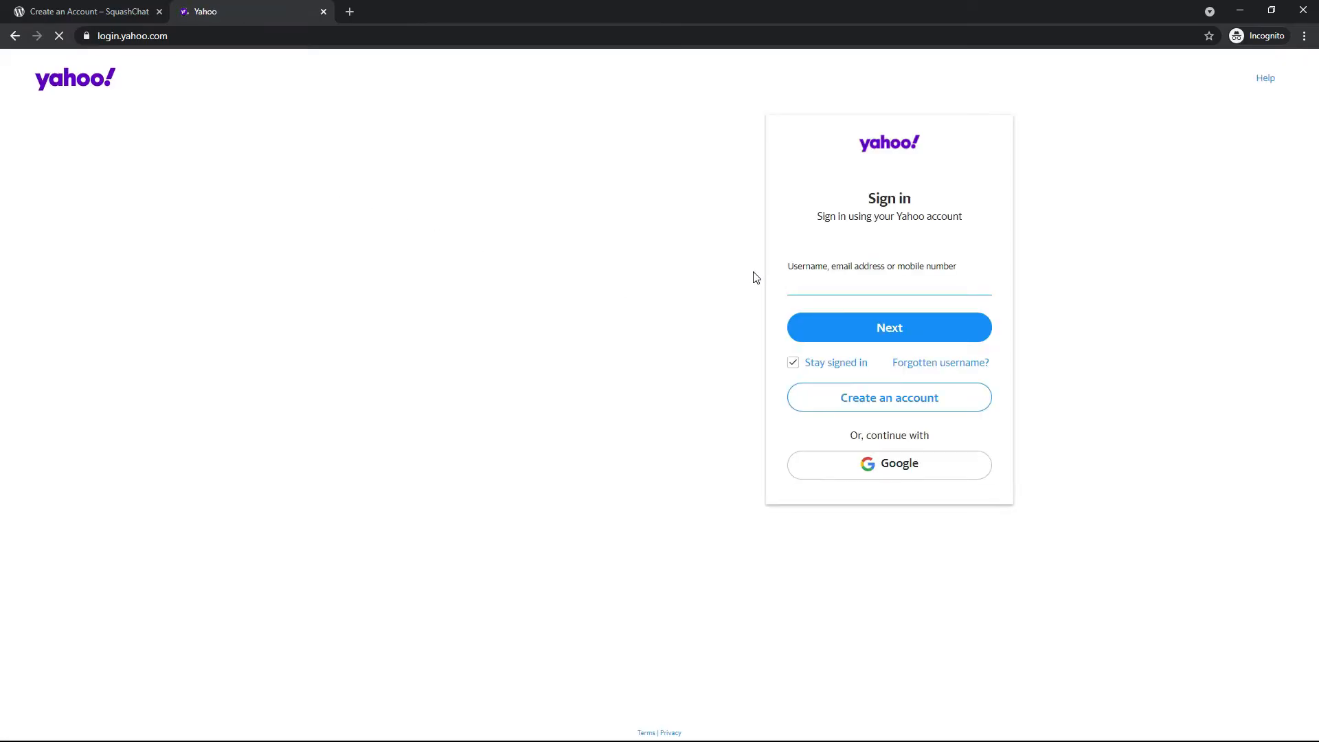
Sign in to Yahoo with the account's username and password
key("Return")
type("a")
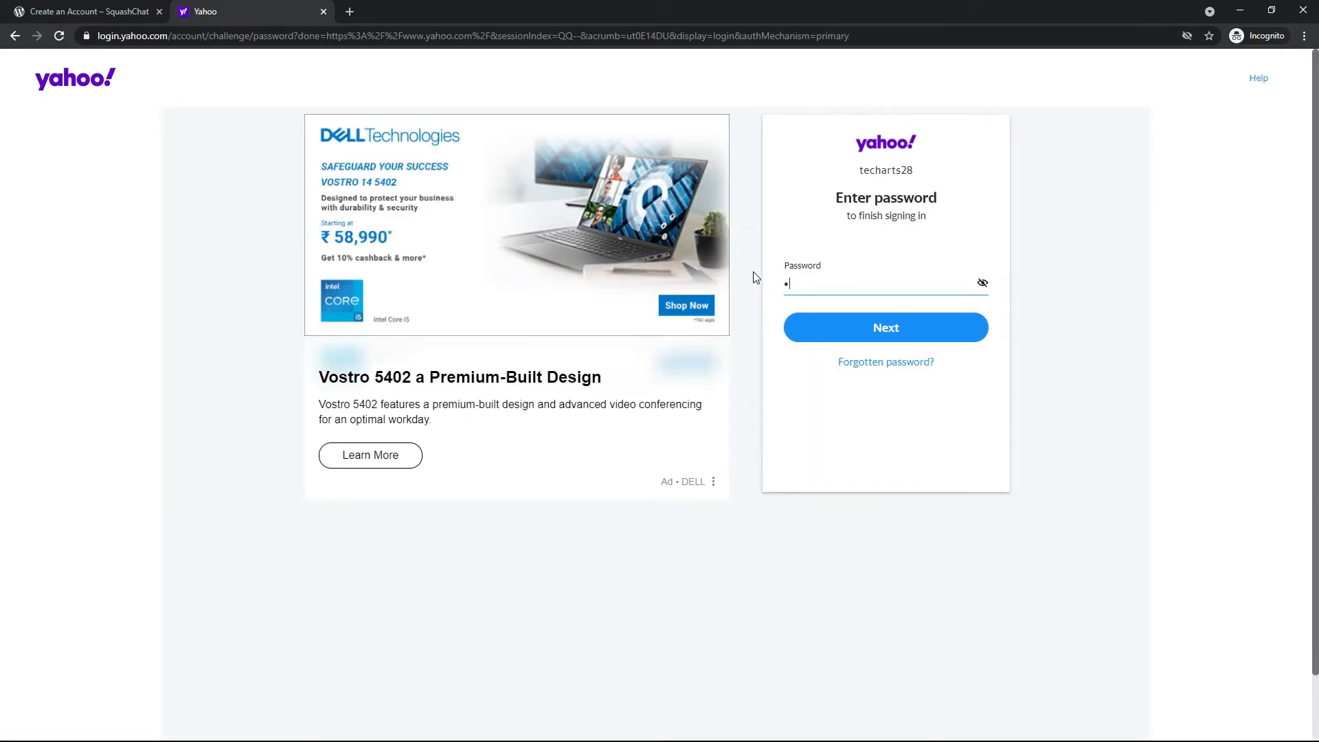
type("*")
key("Return")
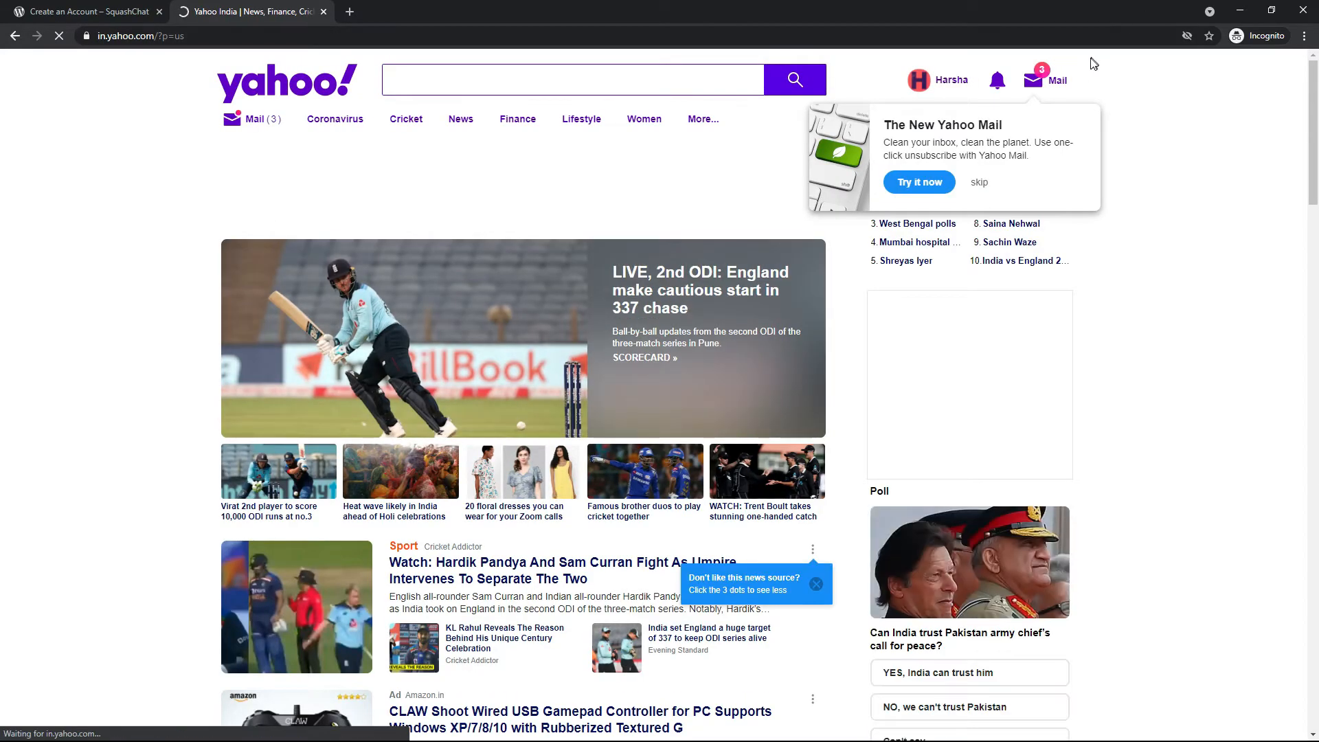
Open SquashChat's account activation email in the Yahoo inbox and open its activation link in a new tab
left_click(1046, 80)
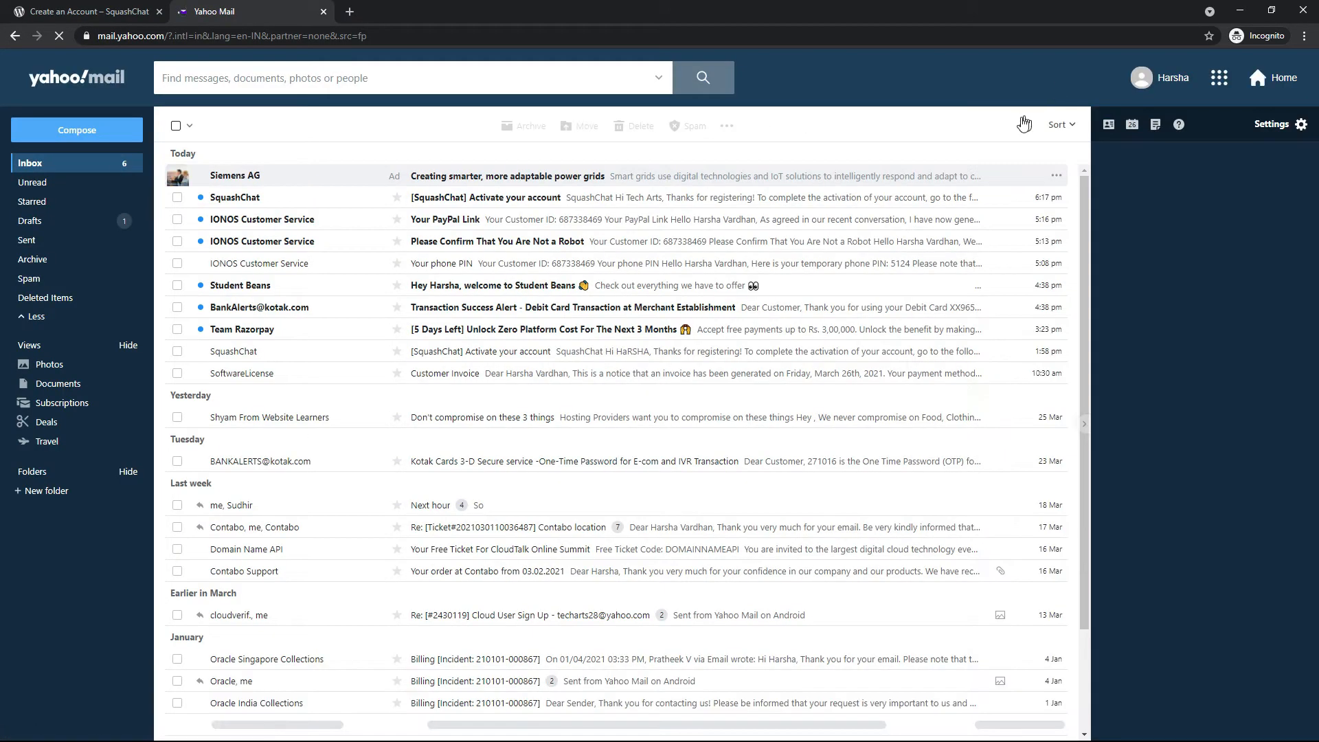
left_click(693, 206)
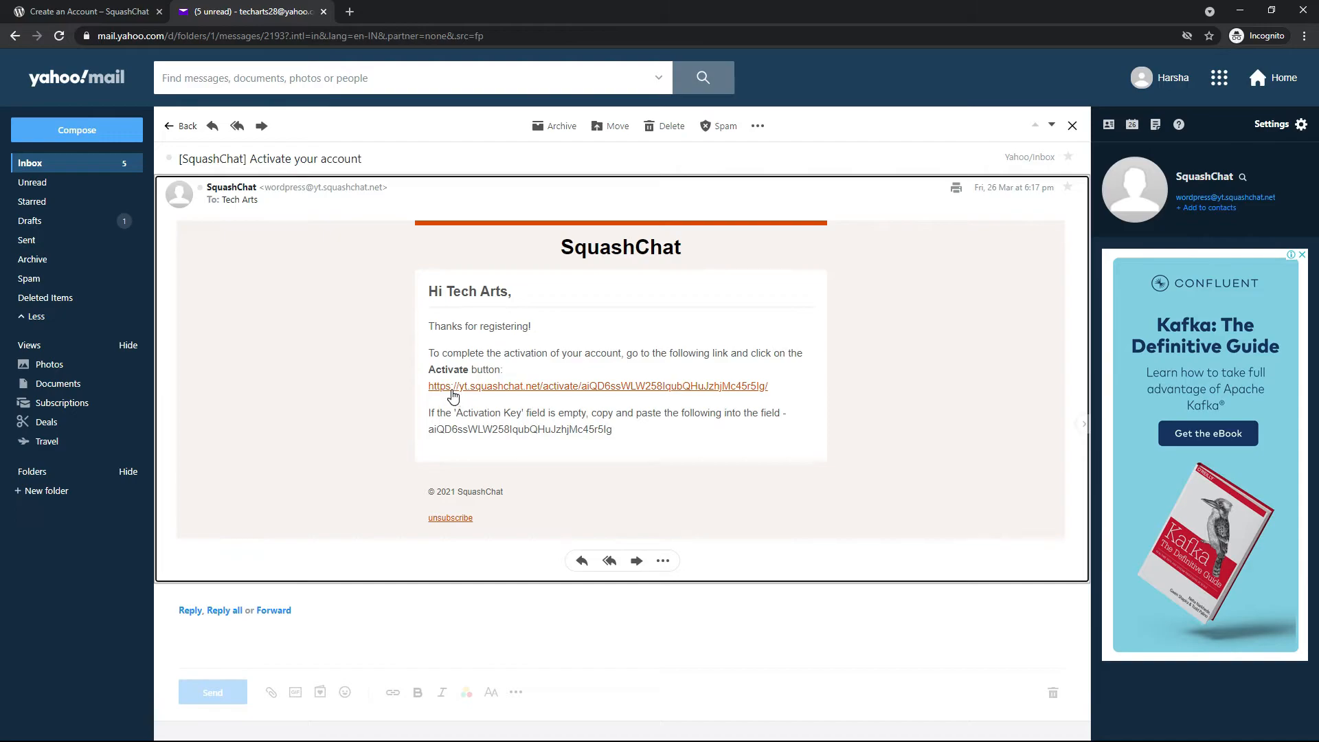
right_click(453, 392)
left_click(453, 391)
Check the mailbox's Spam folder, return to the inbox and review the activation email's sender address
left_click(220, 9)
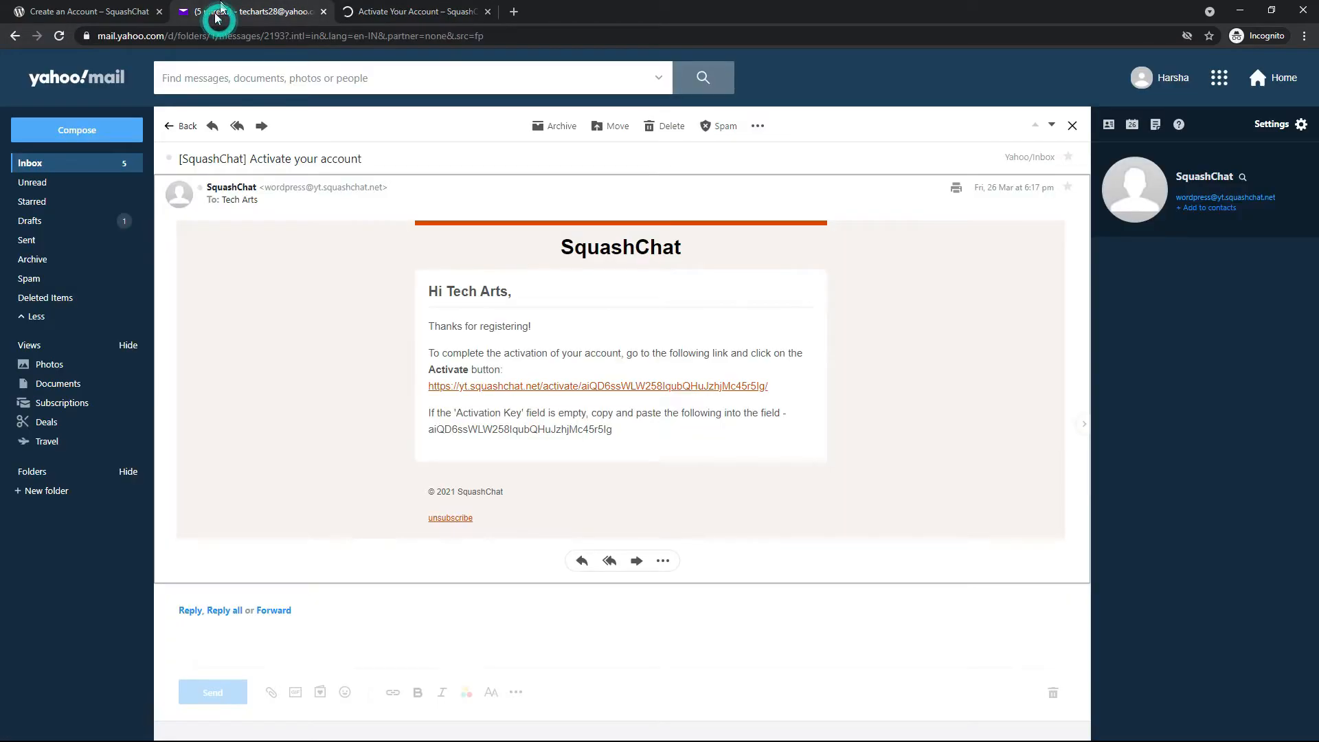
left_click(174, 126)
left_click(57, 282)
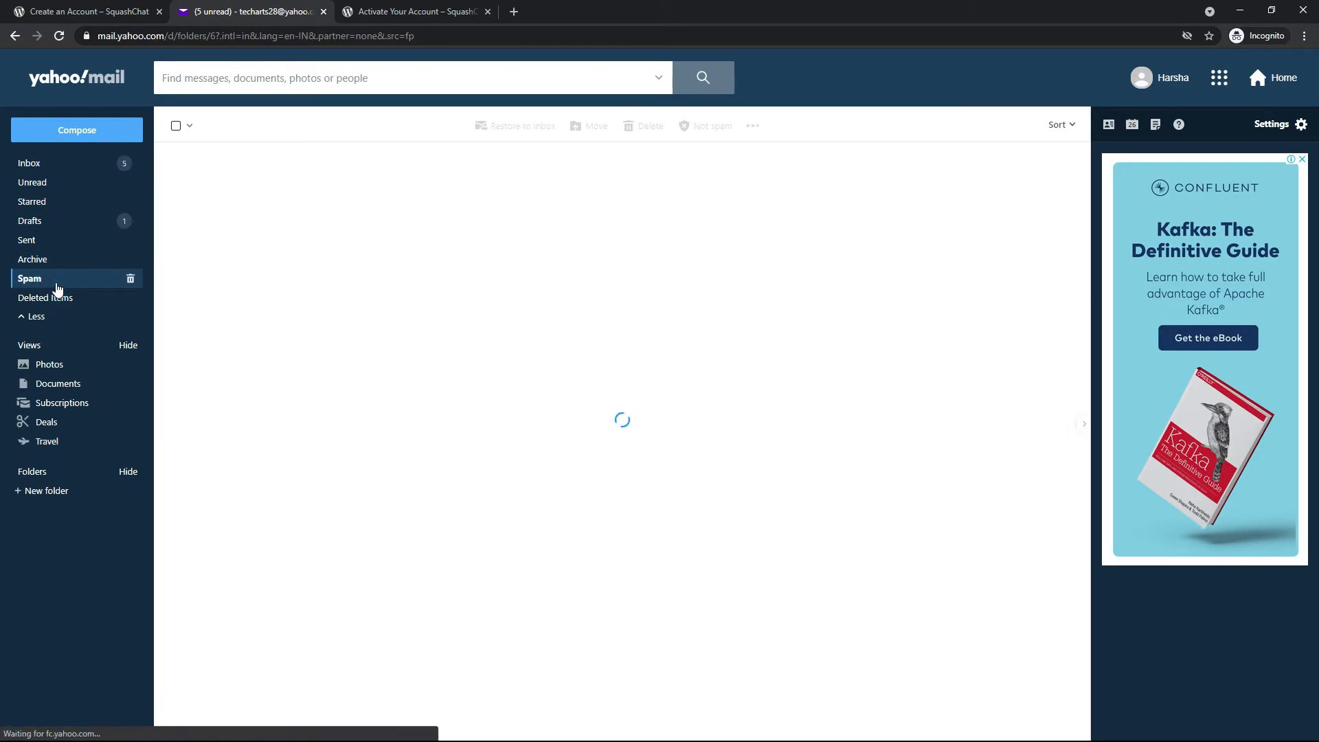
left_click(80, 165)
left_click(251, 200)
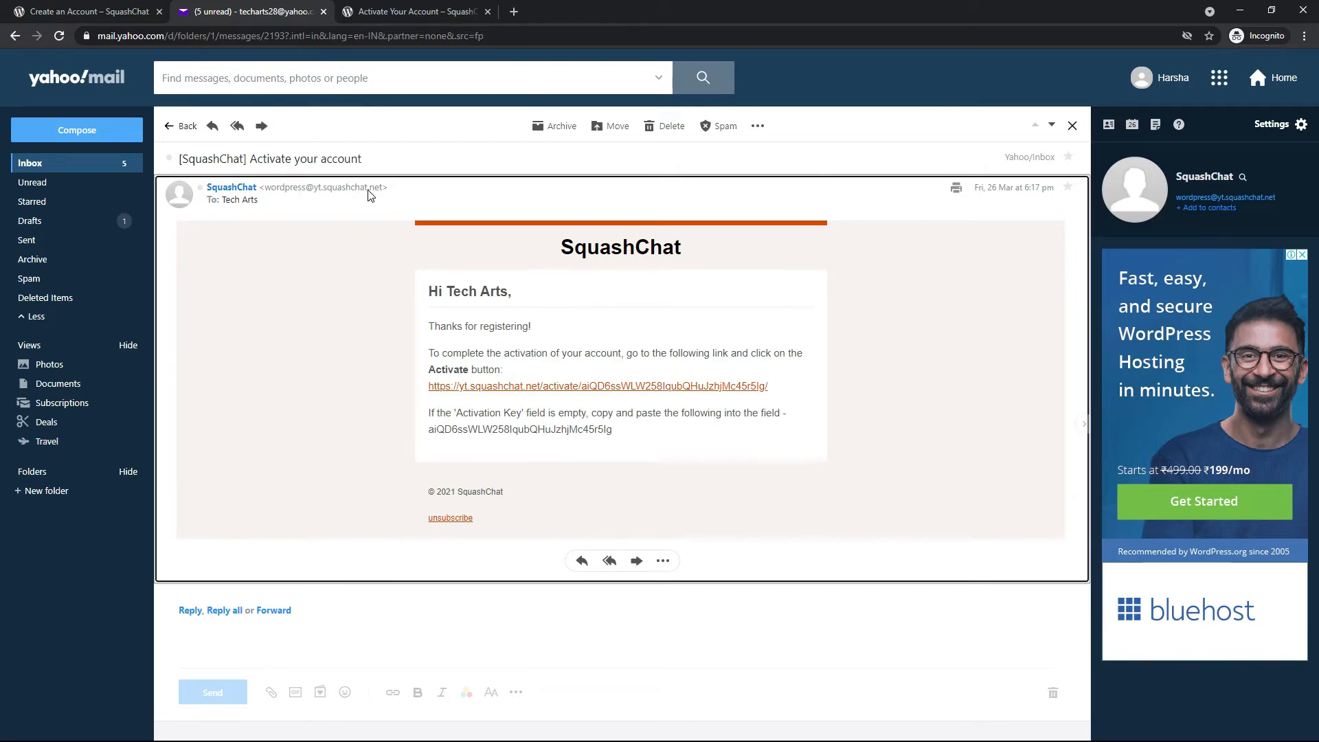
mouse_move(387, 196)
Activate the new SquashChat account on the activation page and go to the login page
left_click(398, 5)
left_click(541, 396)
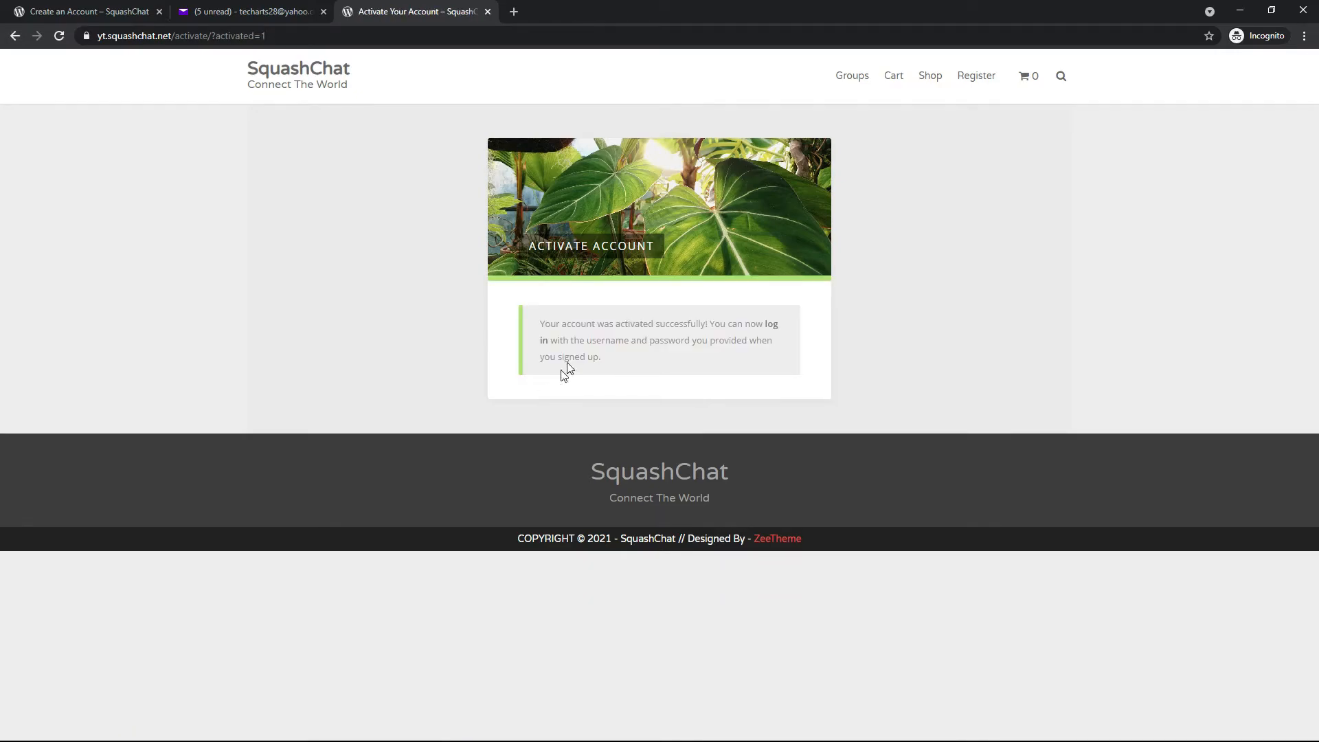
left_click(771, 326)
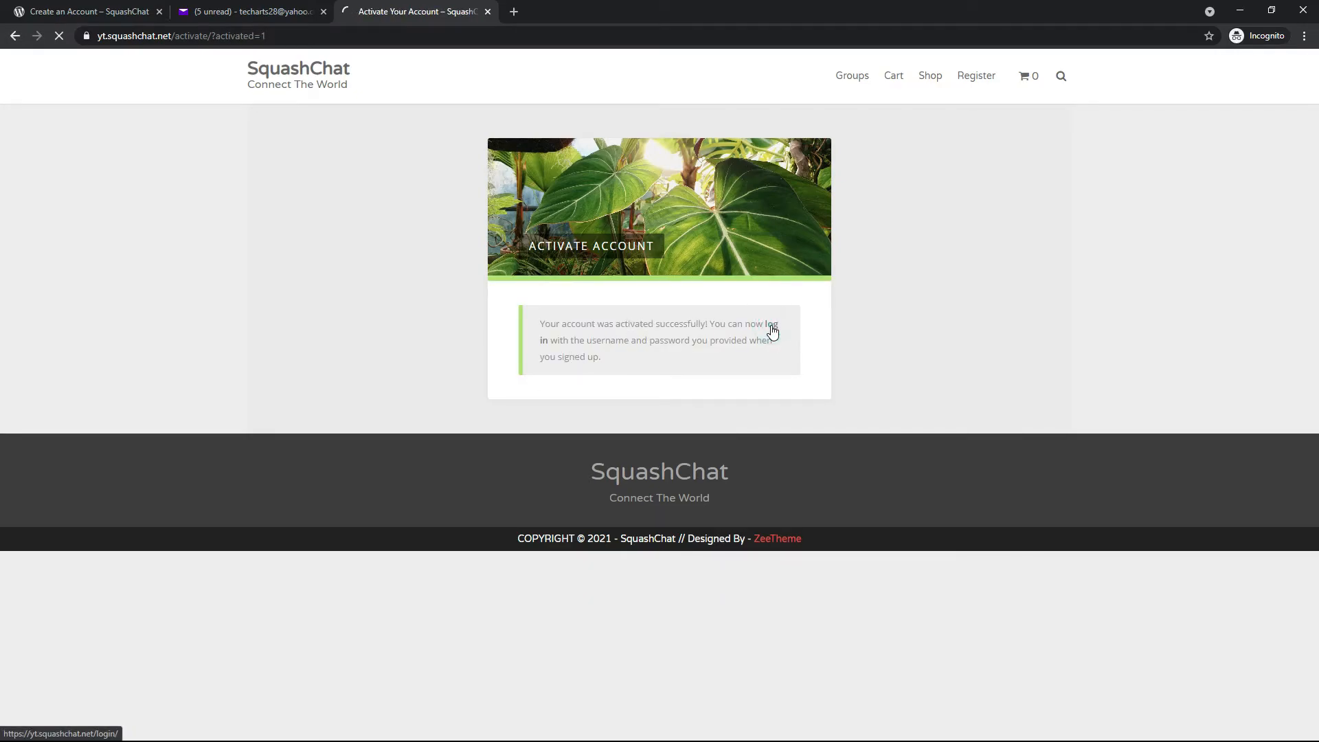
Log in to SquashChat with the new member's email address and account password
left_click(710, 343)
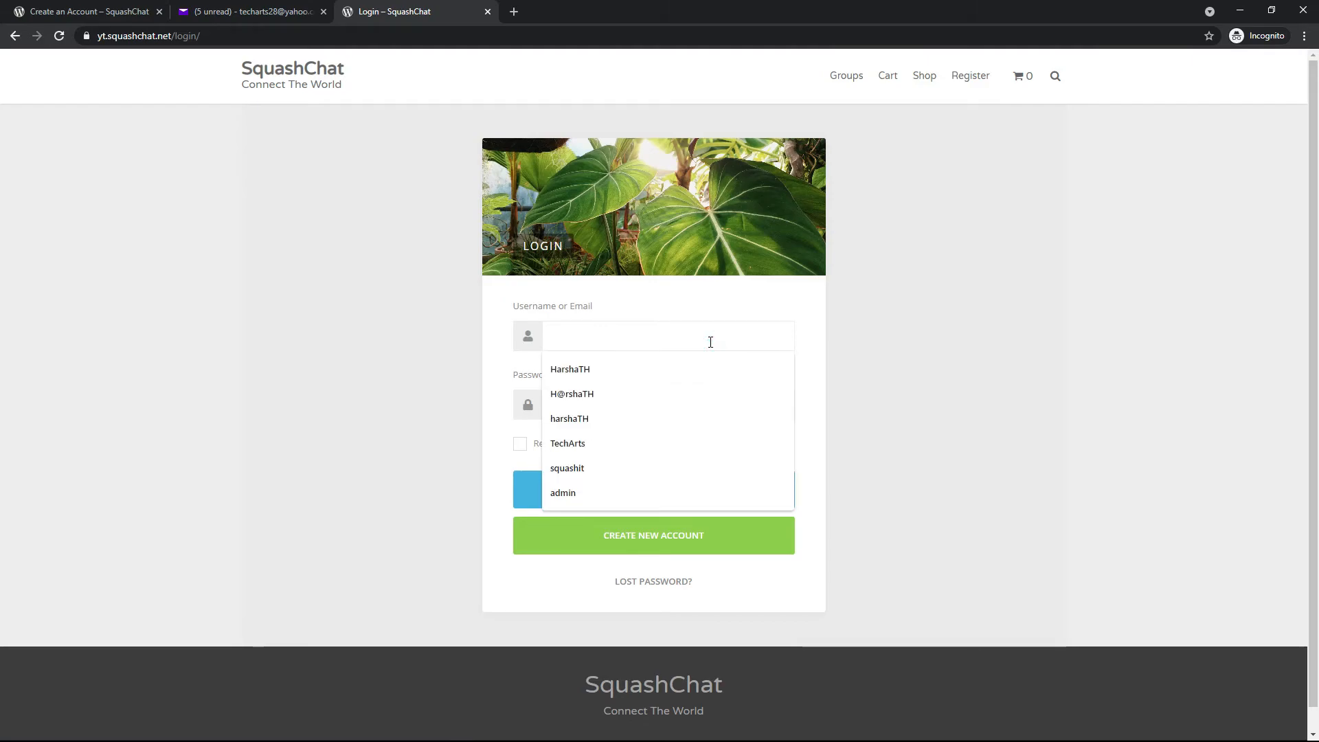
left_click(711, 343)
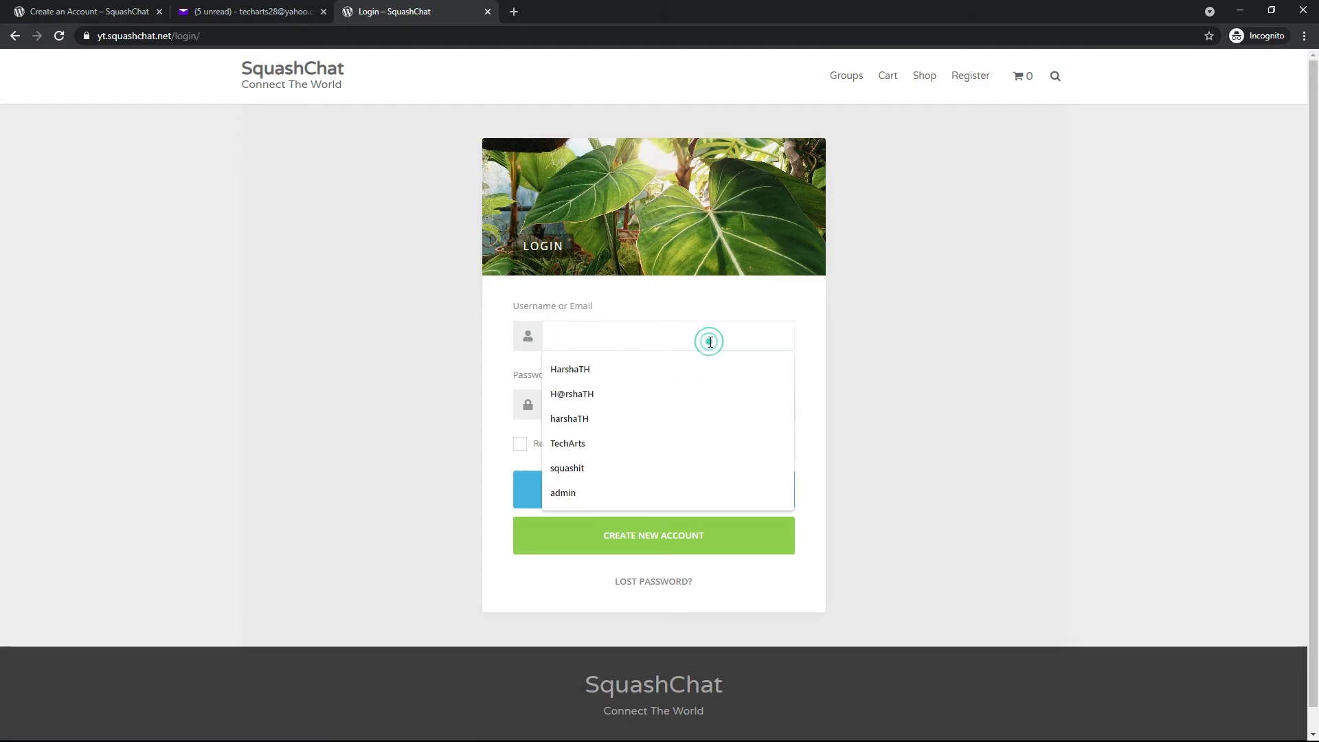
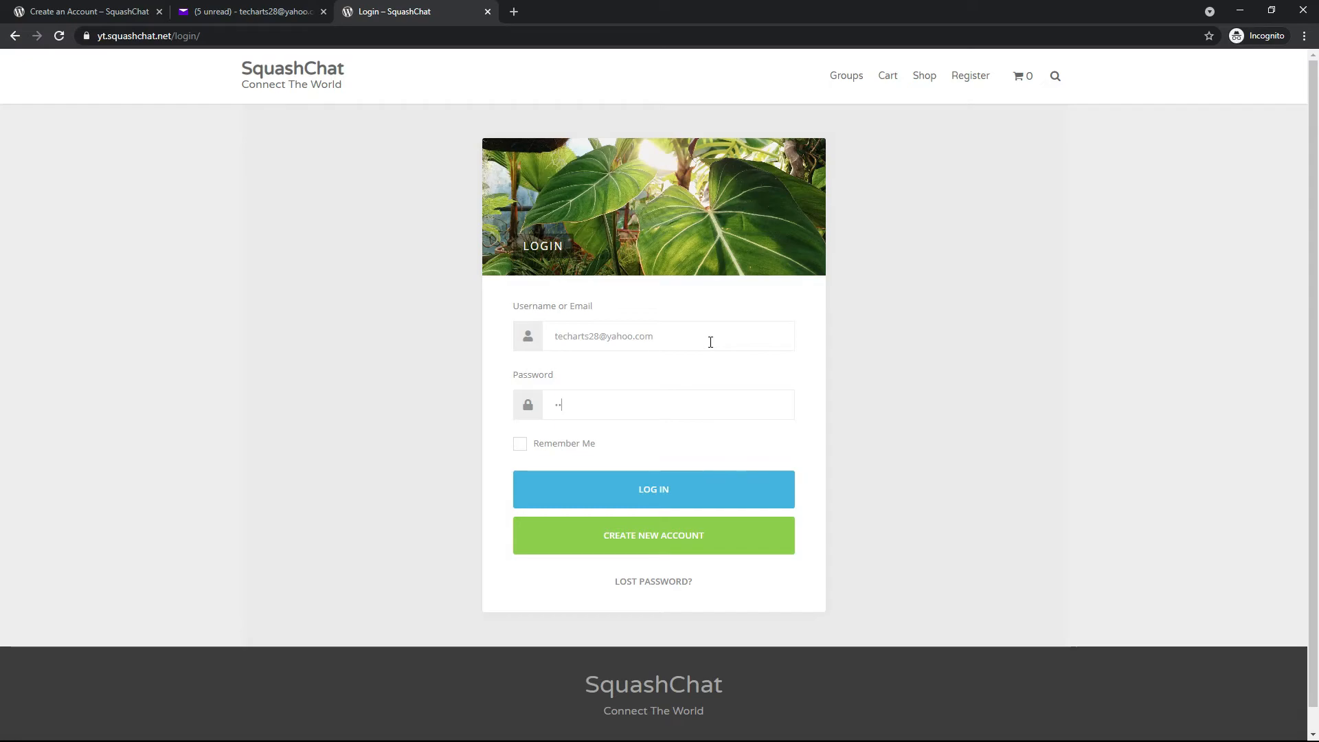
key("Return")
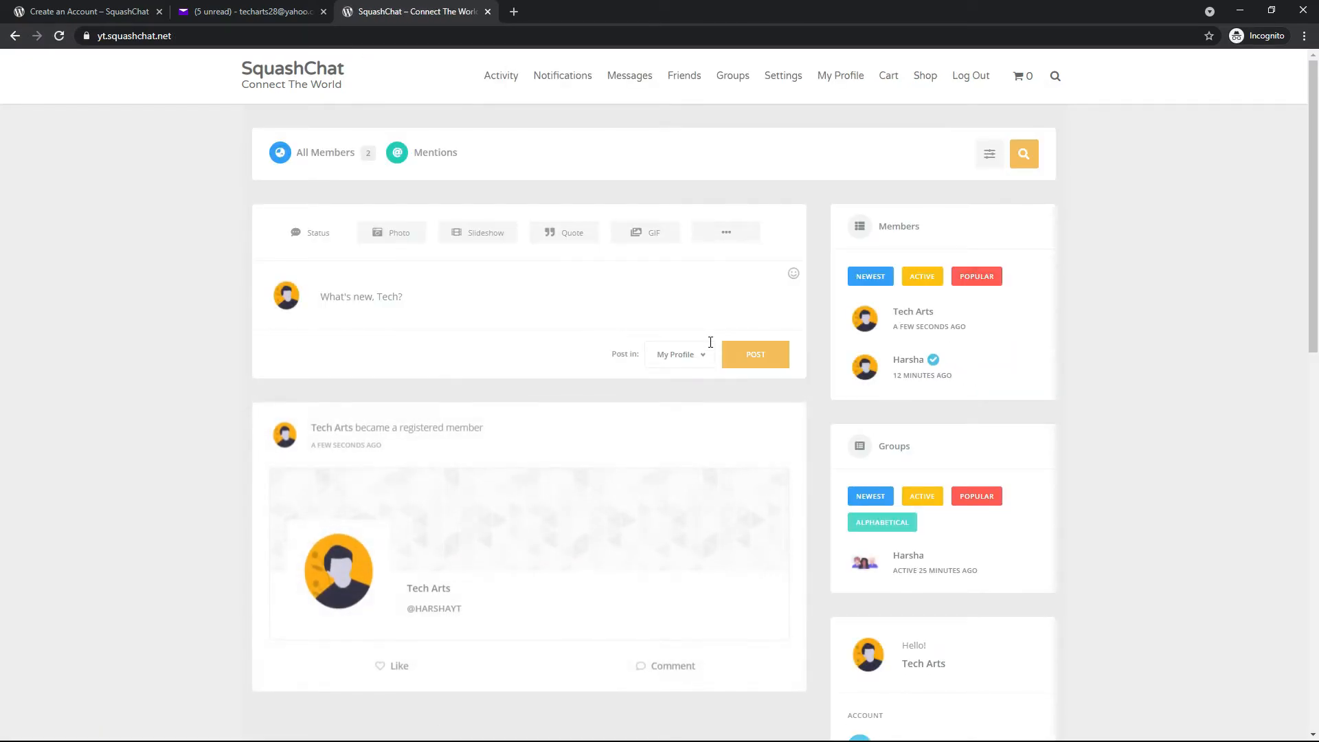
Look over the new member's activity feed and the photo post's file picker, closing it without choosing an image
scroll(685, 336, "down", 1)
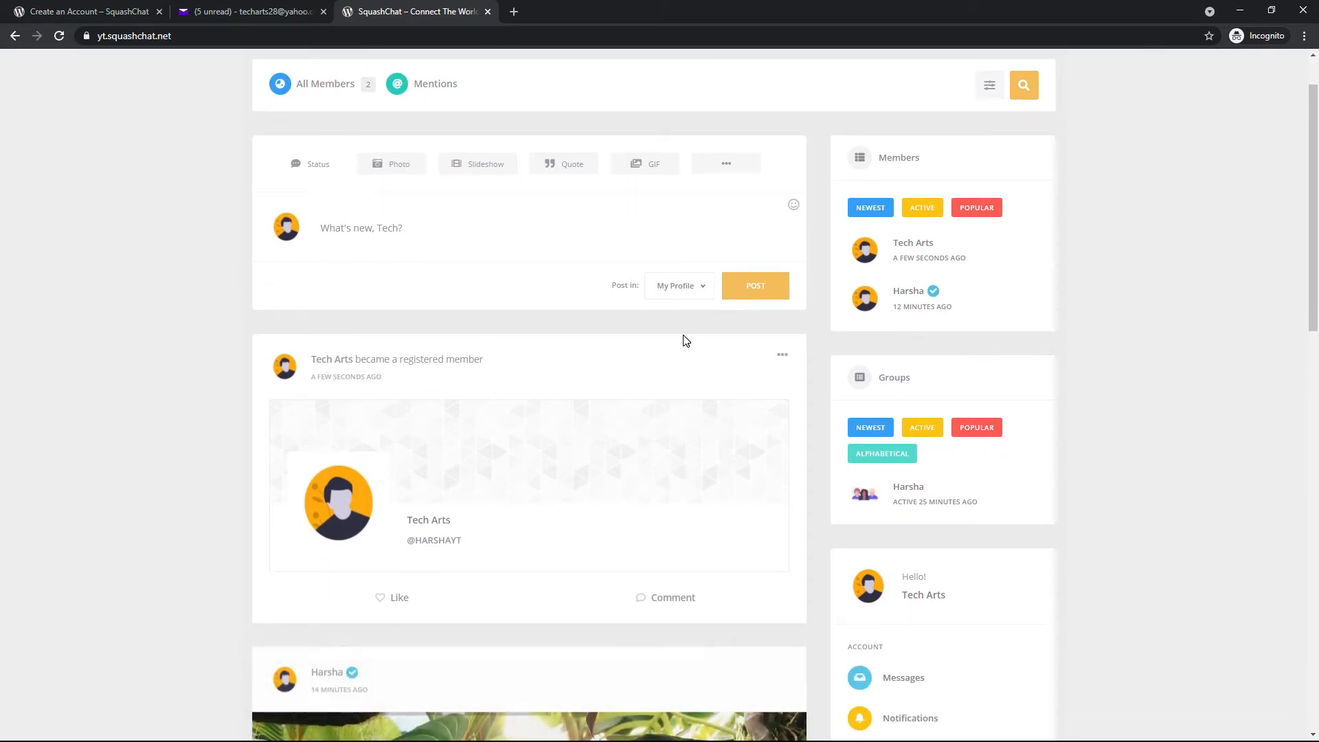
scroll(1318, 382, "up", 1)
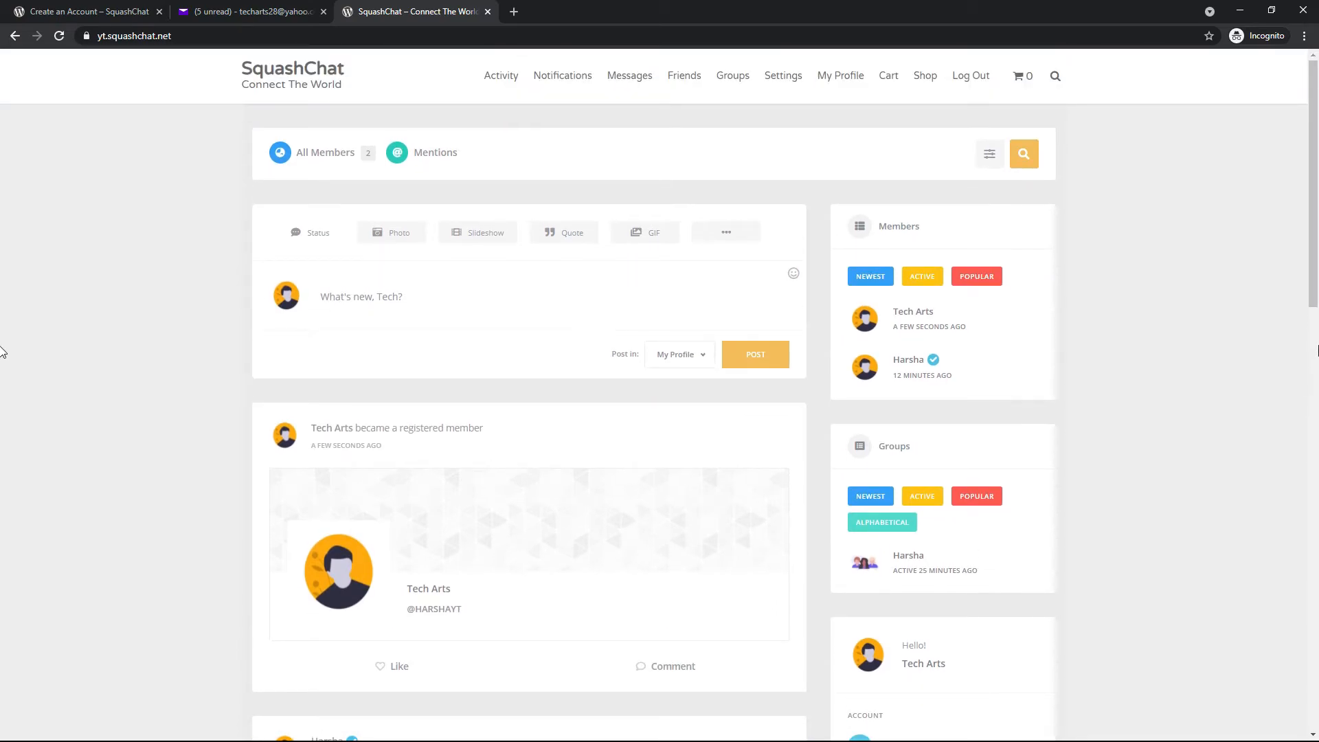
scroll(2, 323, "down", 10)
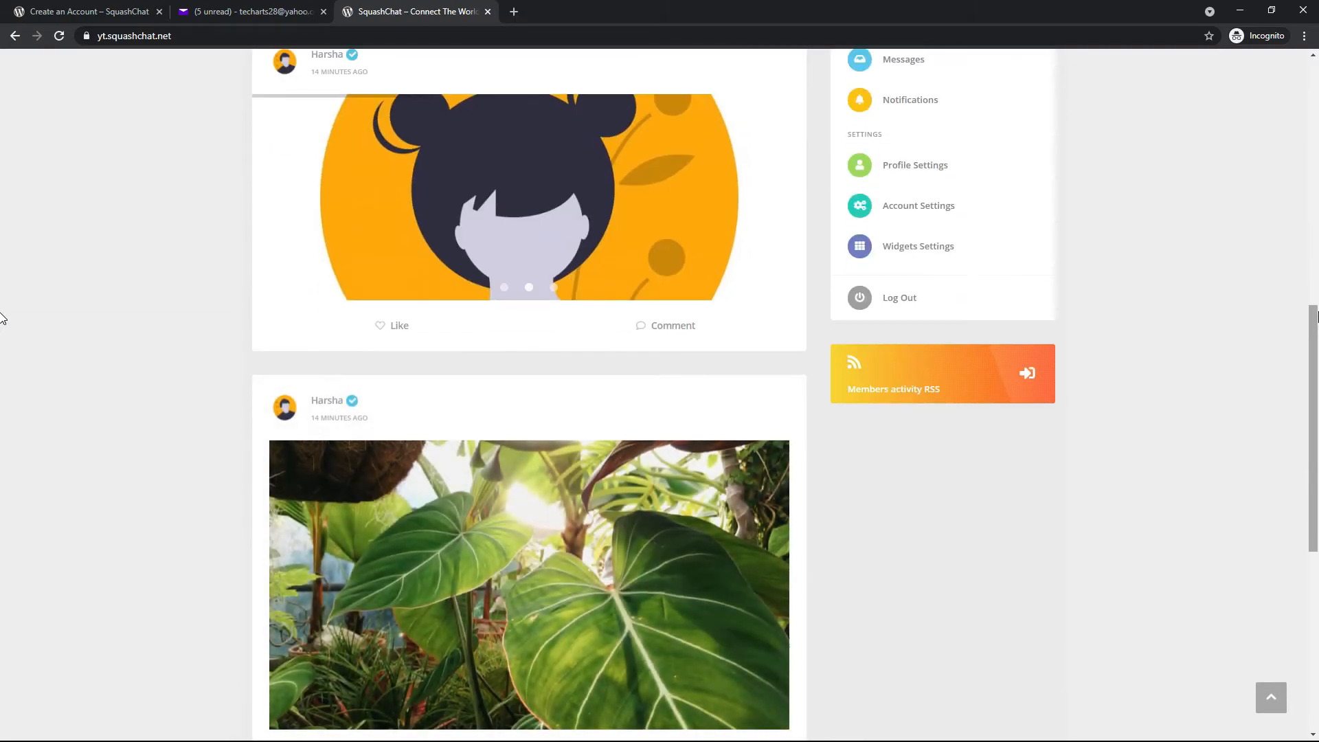
scroll(3, 318, "up", 10)
left_click(378, 237)
left_click(588, 347)
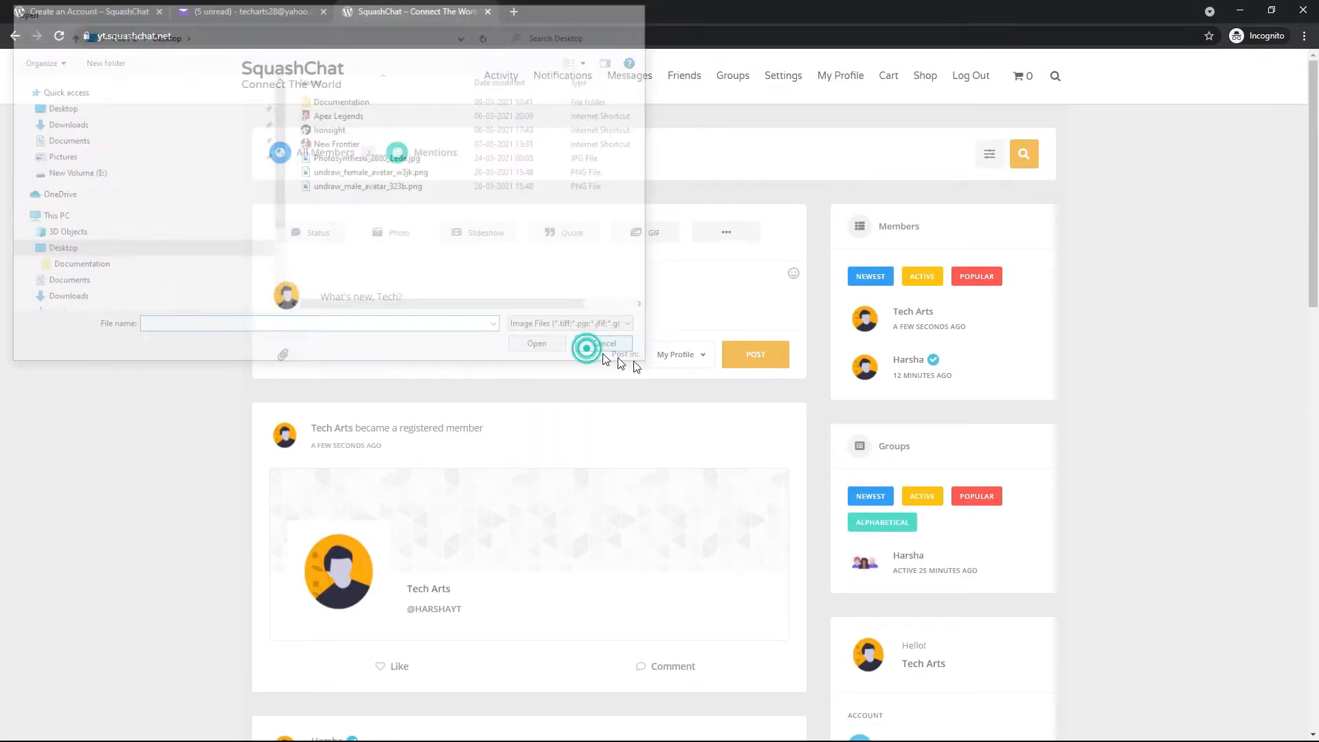
Open the site administrator's profile from their slideshow post in the feed and send a friend request
scroll(697, 436, "down", 8)
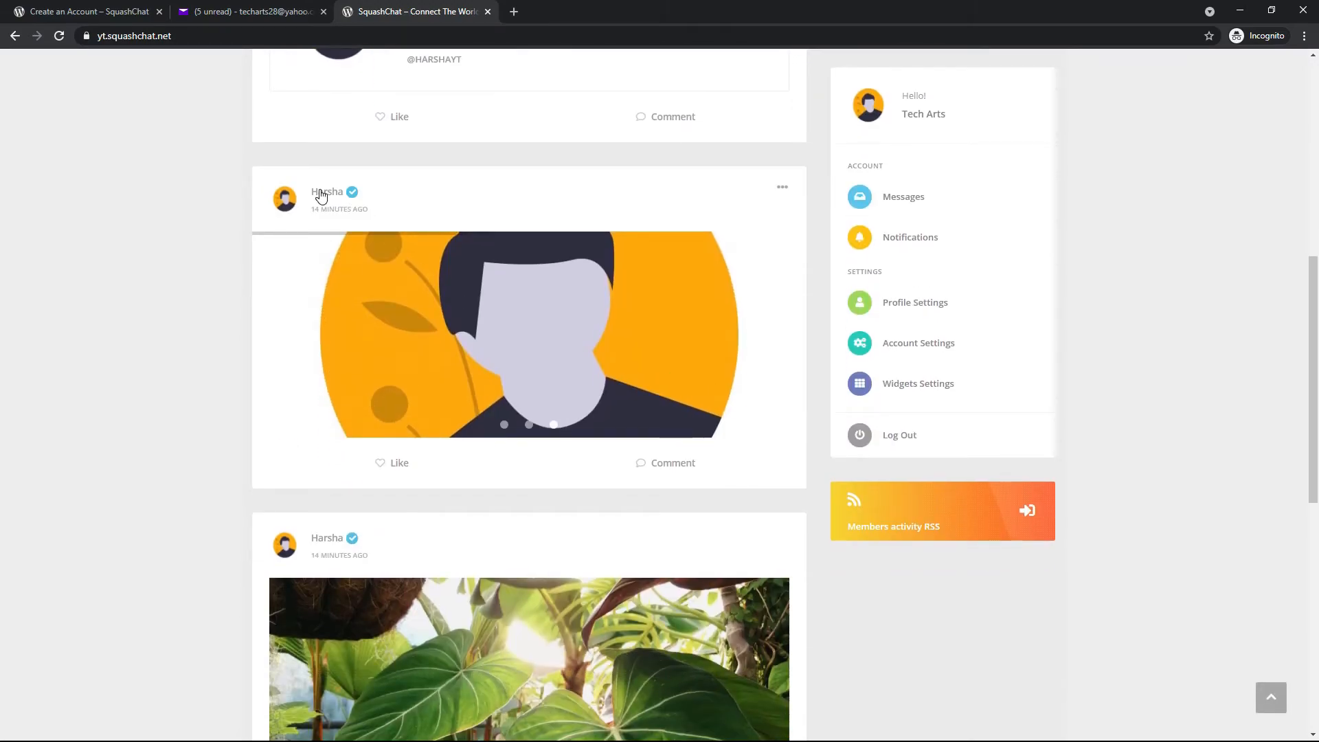
left_click(321, 195)
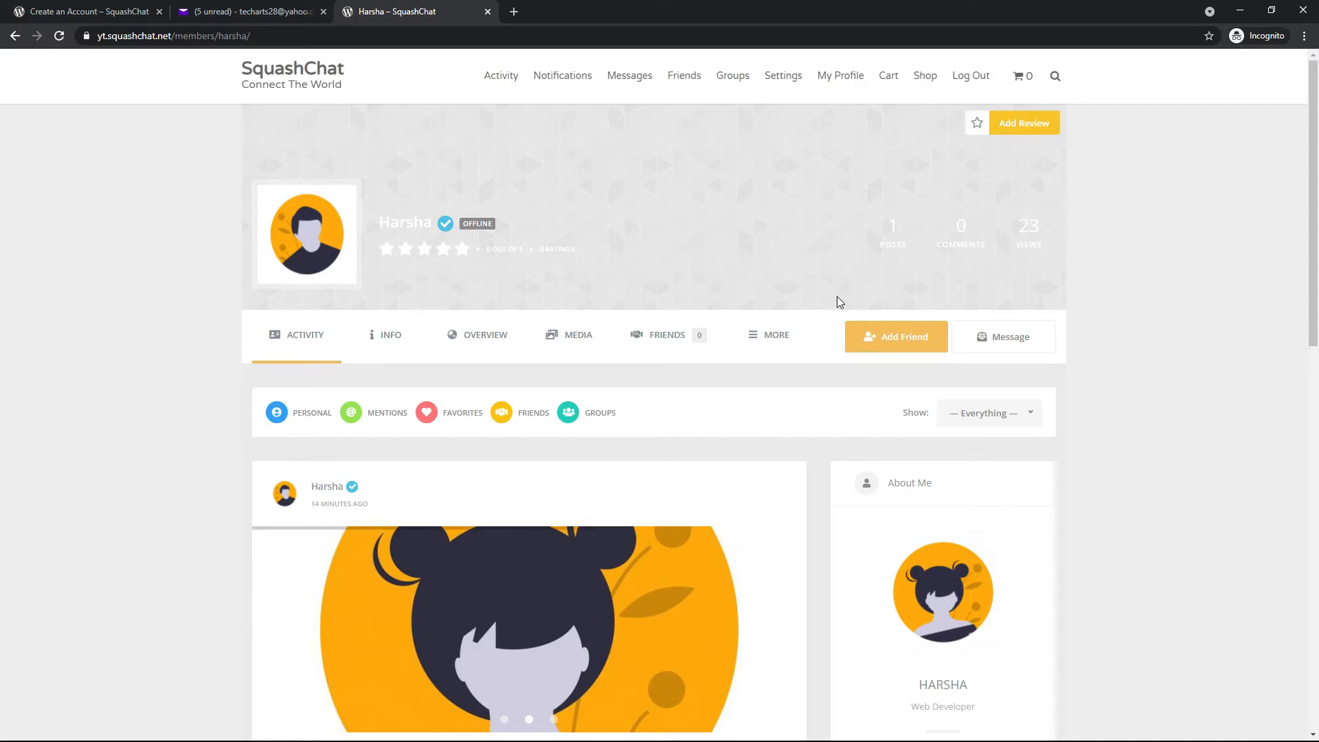
left_click(880, 344)
Switch to the administrator's browser window, open the pending friend requests from the profile and accept the new member's request
key("alt+Tab")
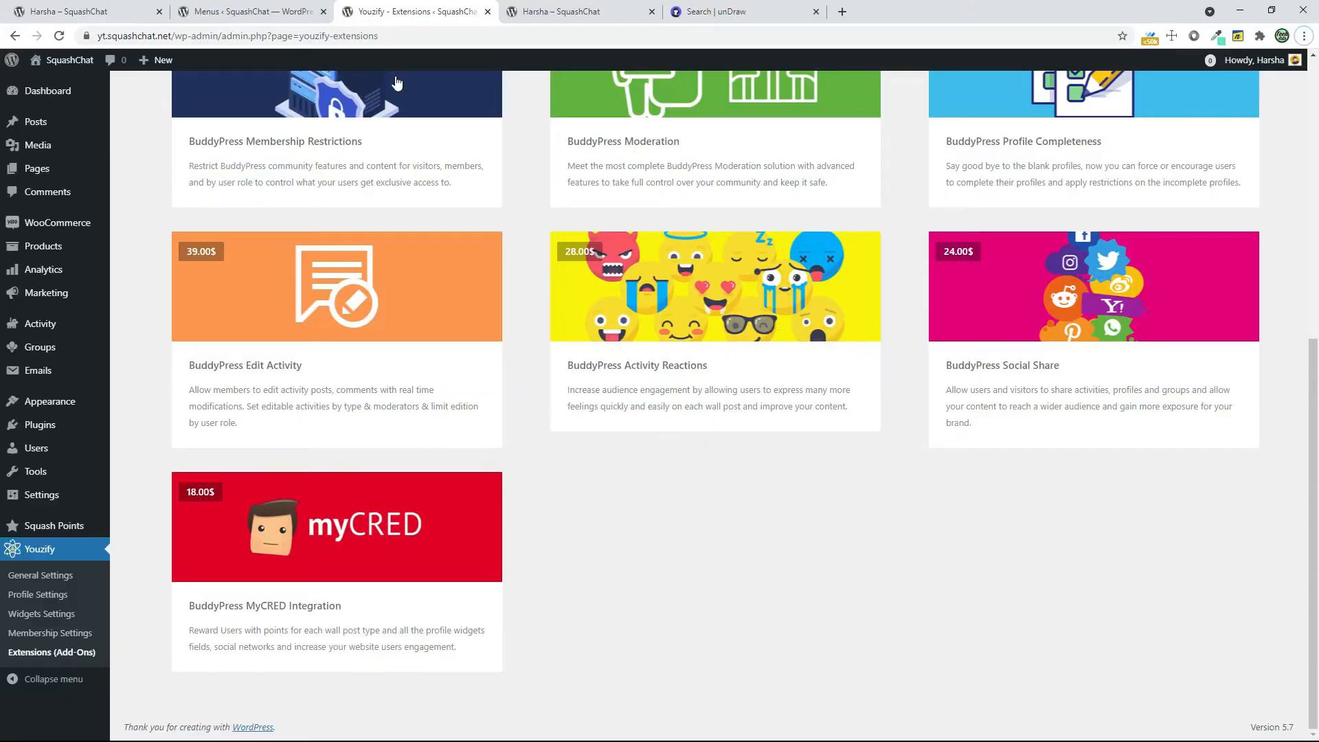
left_click(559, 14)
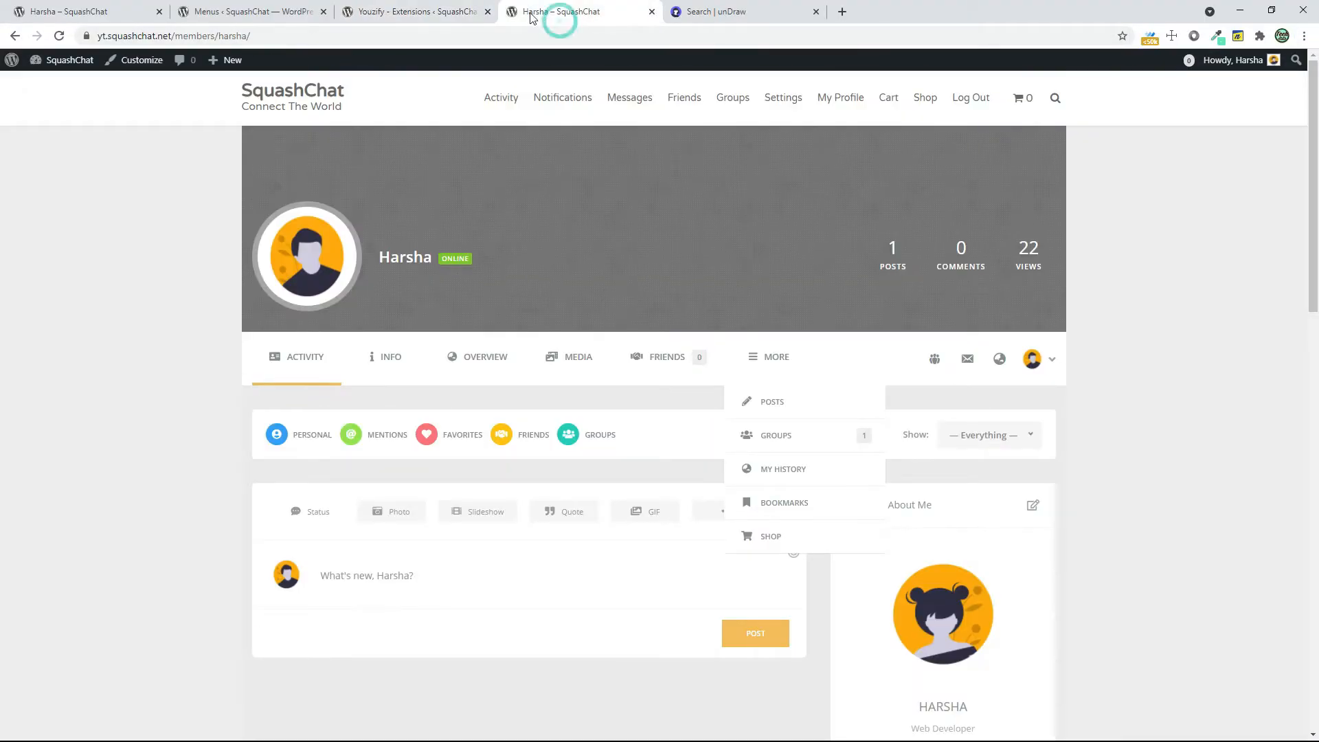
left_click(88, 72)
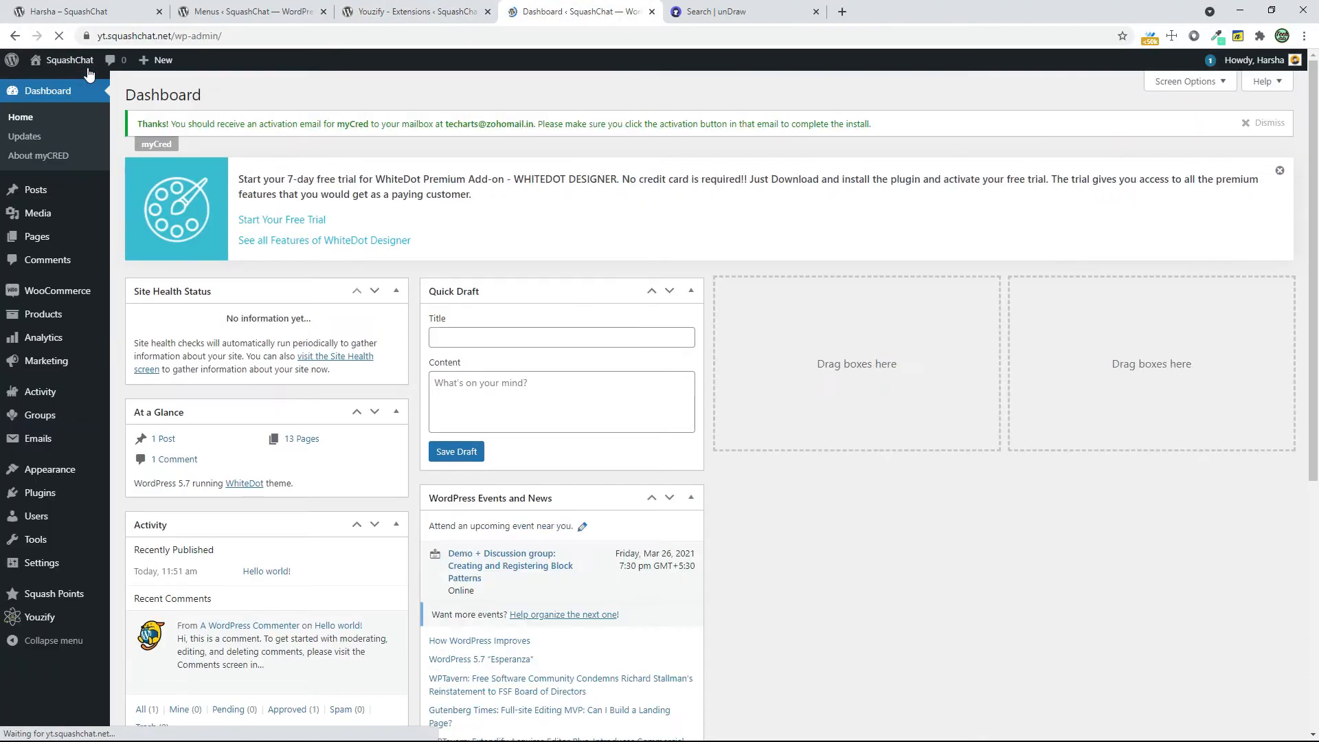
left_click(54, 72)
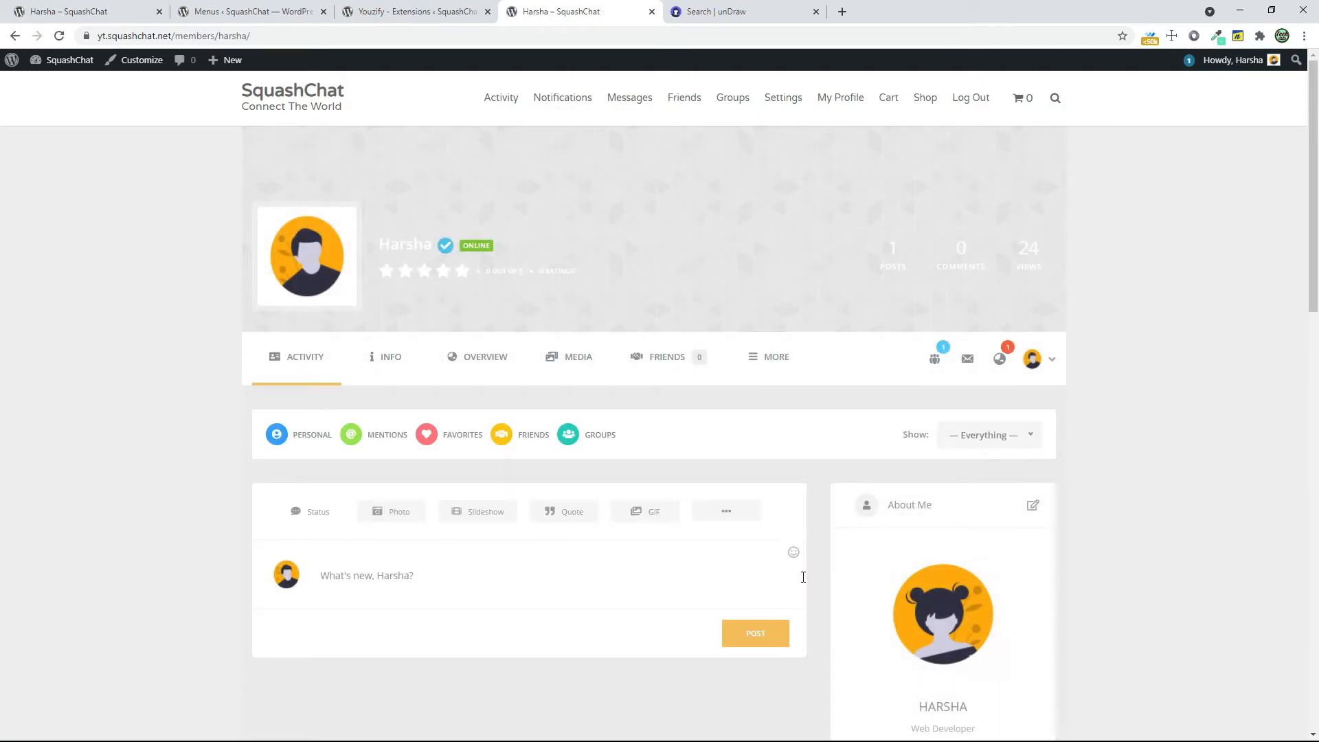
left_click(934, 365)
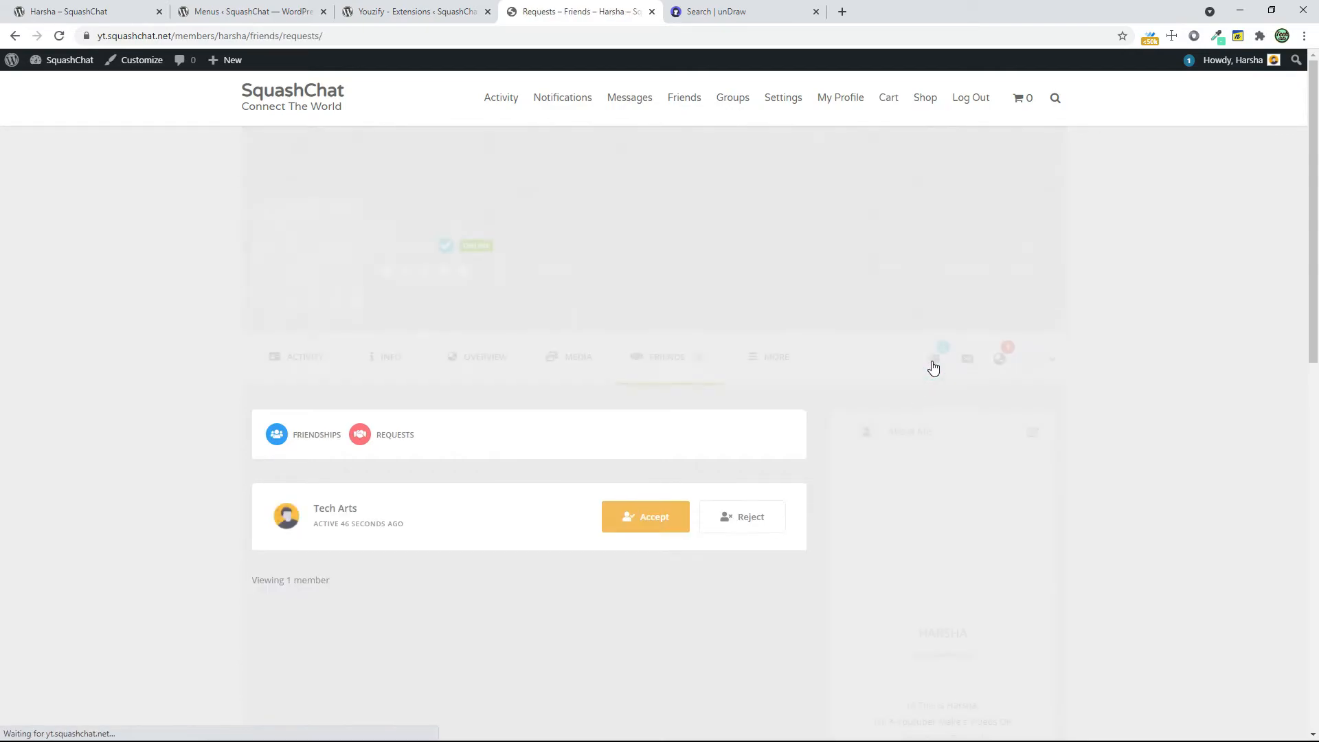
left_click(621, 527)
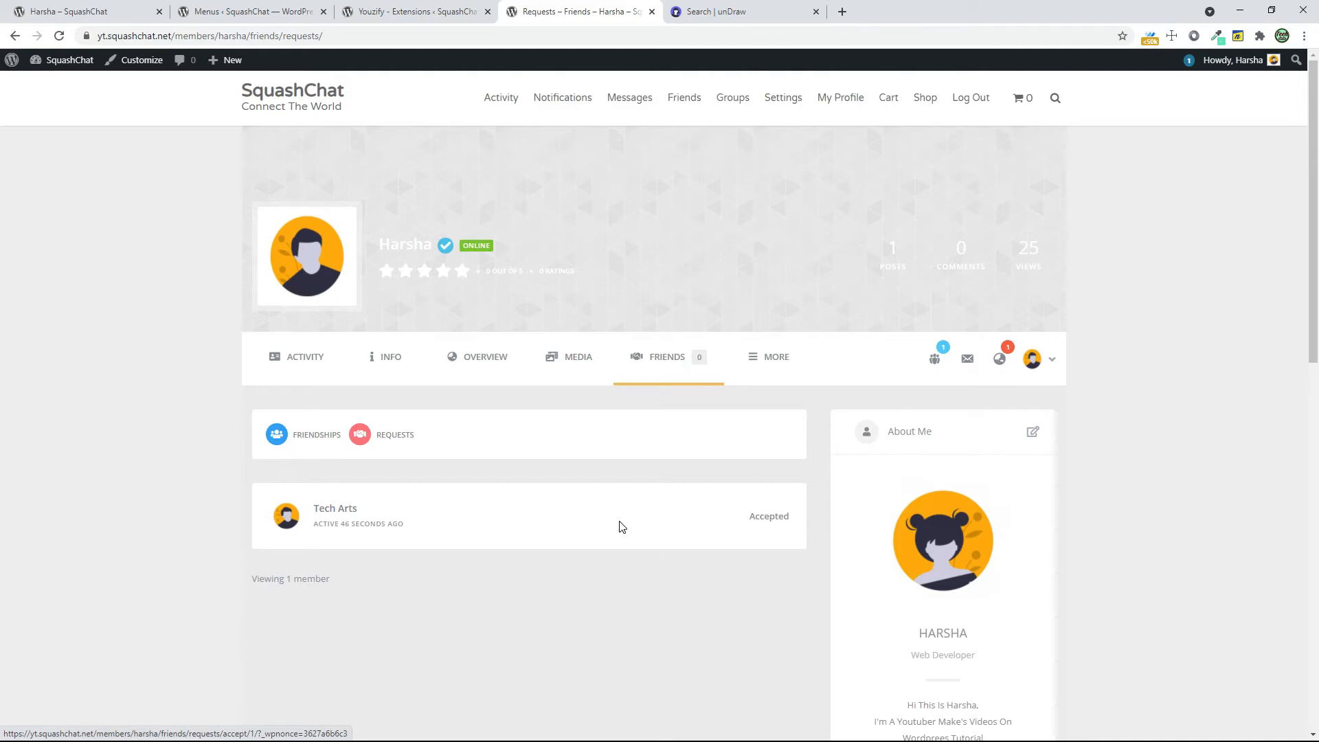
Open the new friend's profile and start a private message to them with the subject "Test"
left_click(327, 512)
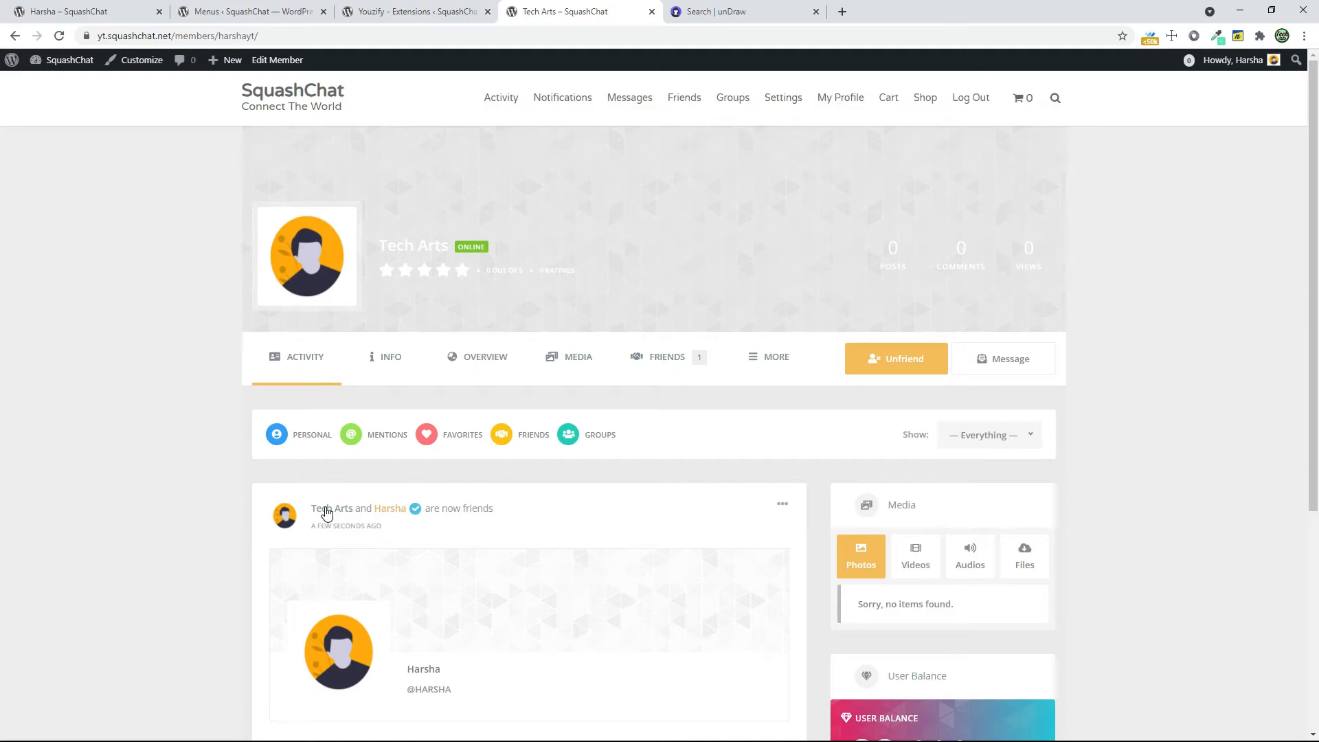
scroll(326, 512, "down", 1)
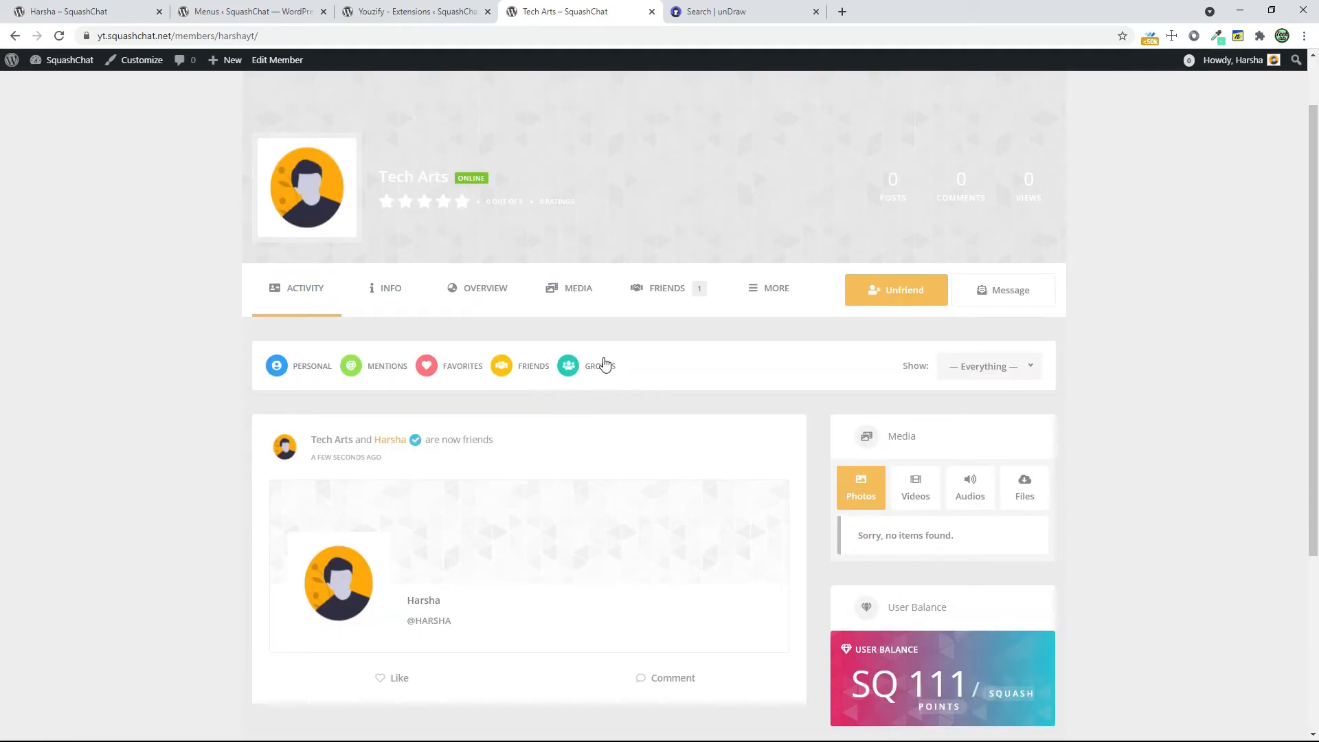
left_click(991, 286)
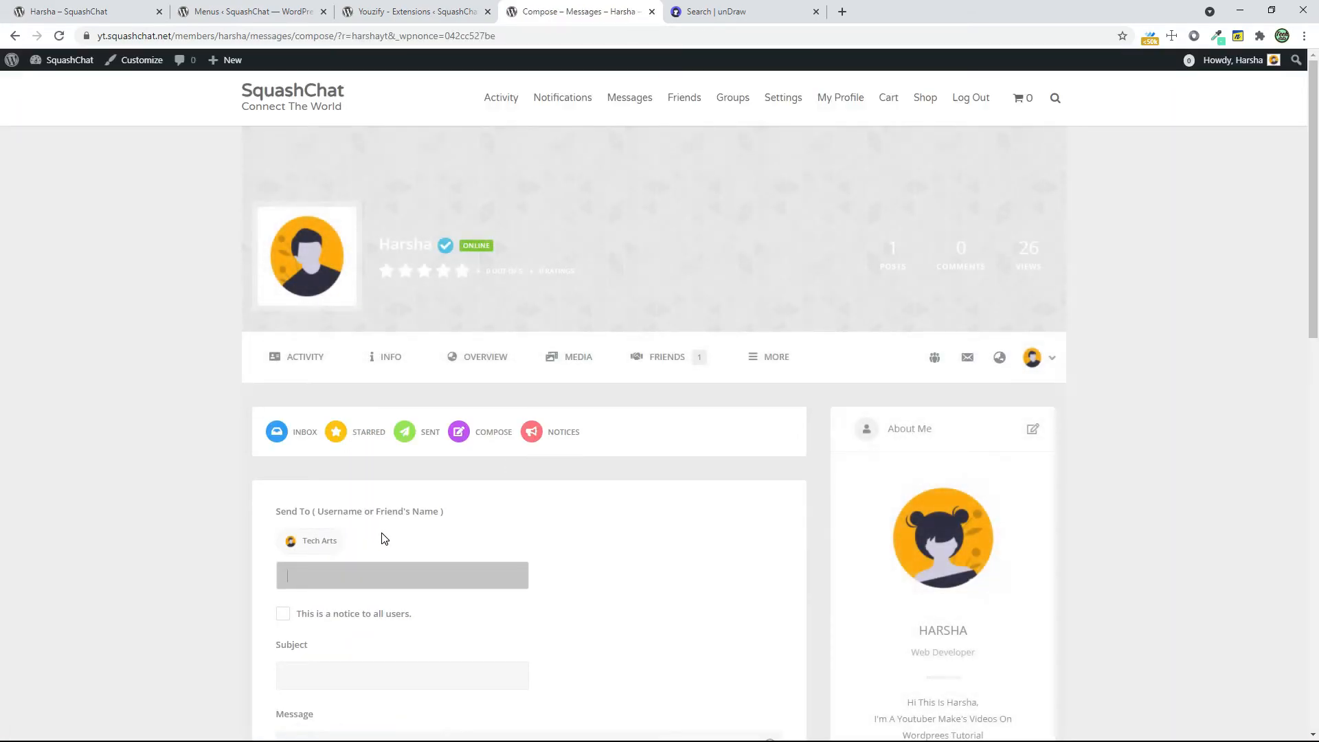
scroll(321, 533, "down", 1)
left_click(305, 595)
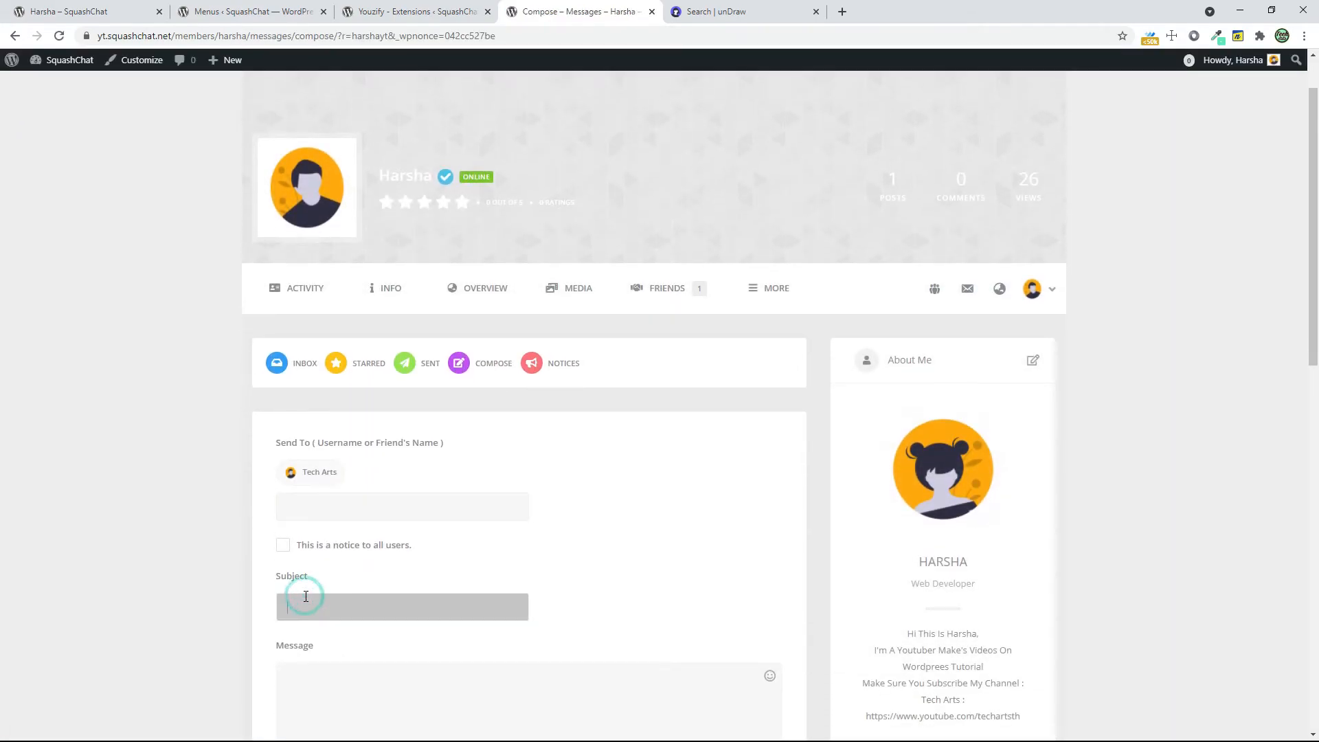
type("Hest")
key("Tab")
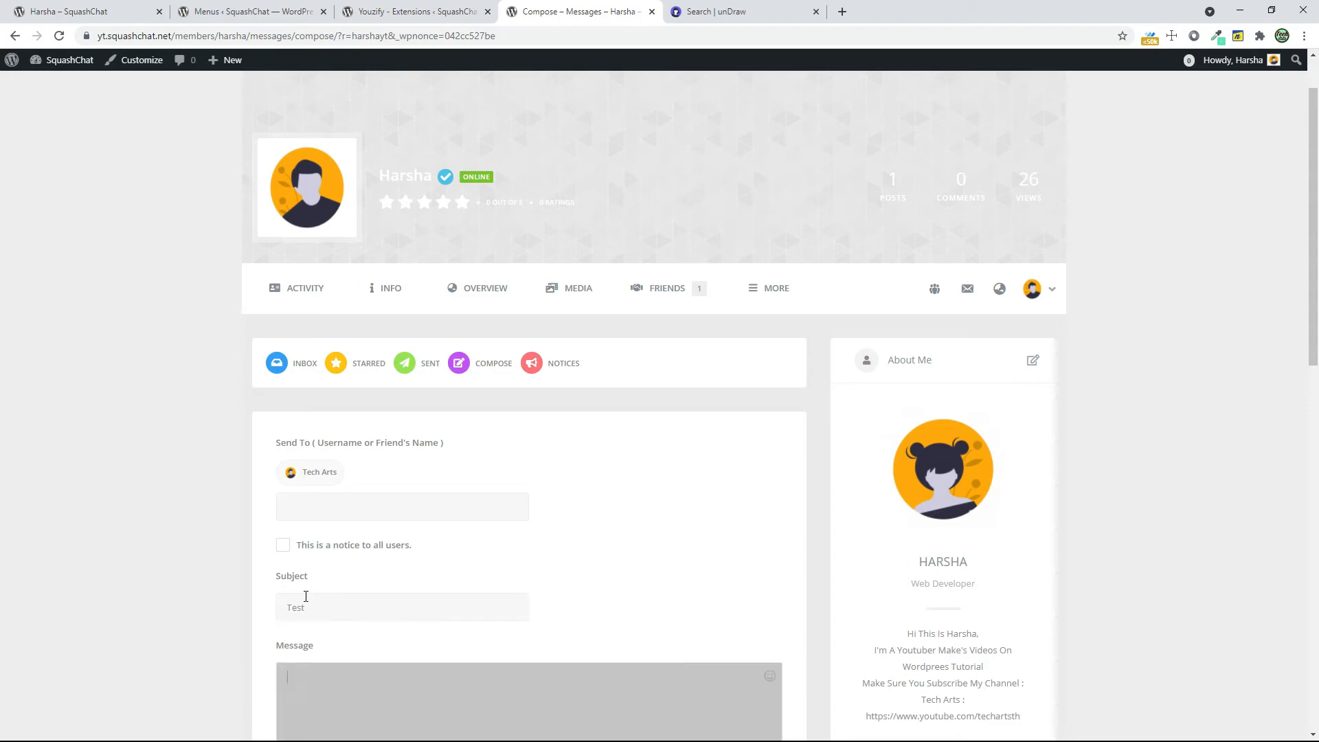
Write "Hello Tech Arts Your Making Awesome Videos On YOutube" as the message text and send it
type("Hwe")
type(" A")
type("rts You")
type("w")
key("BackSpace")
type("me Videos On YOutube")
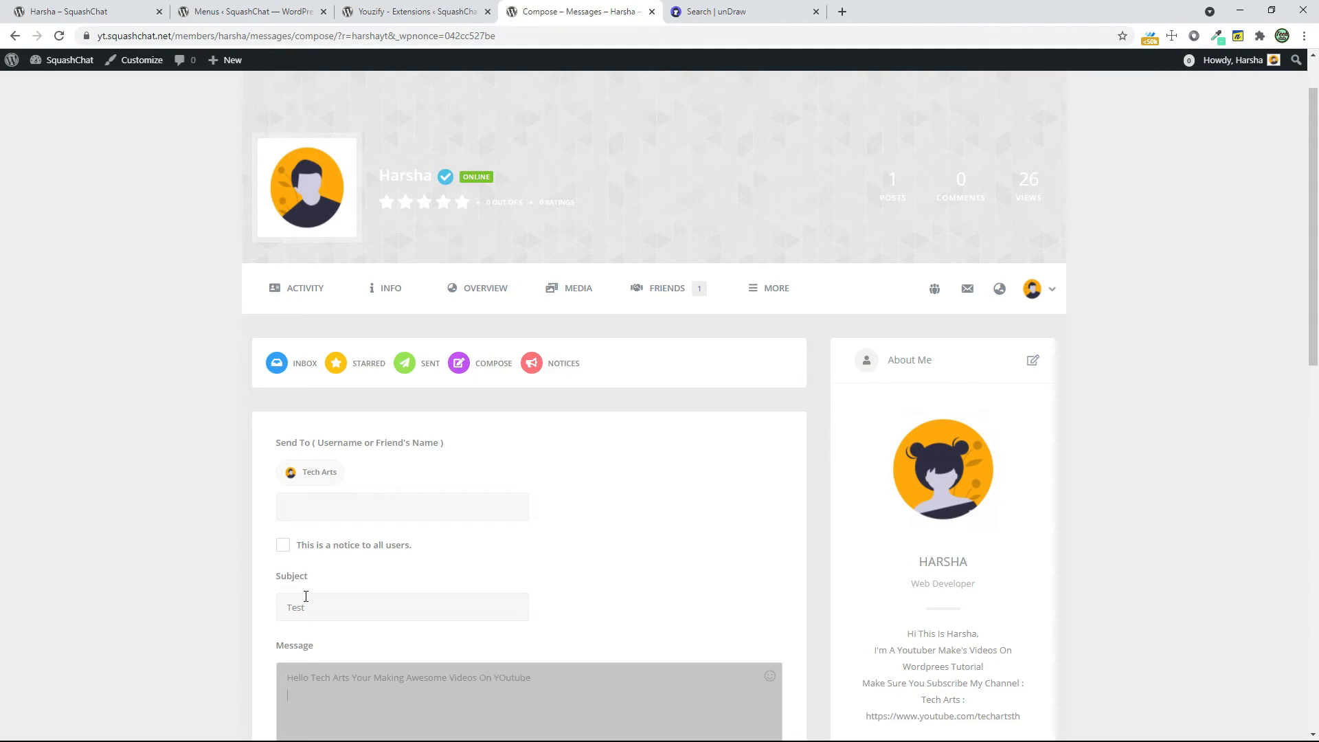
scroll(683, 533, "down", 4)
left_click(714, 539)
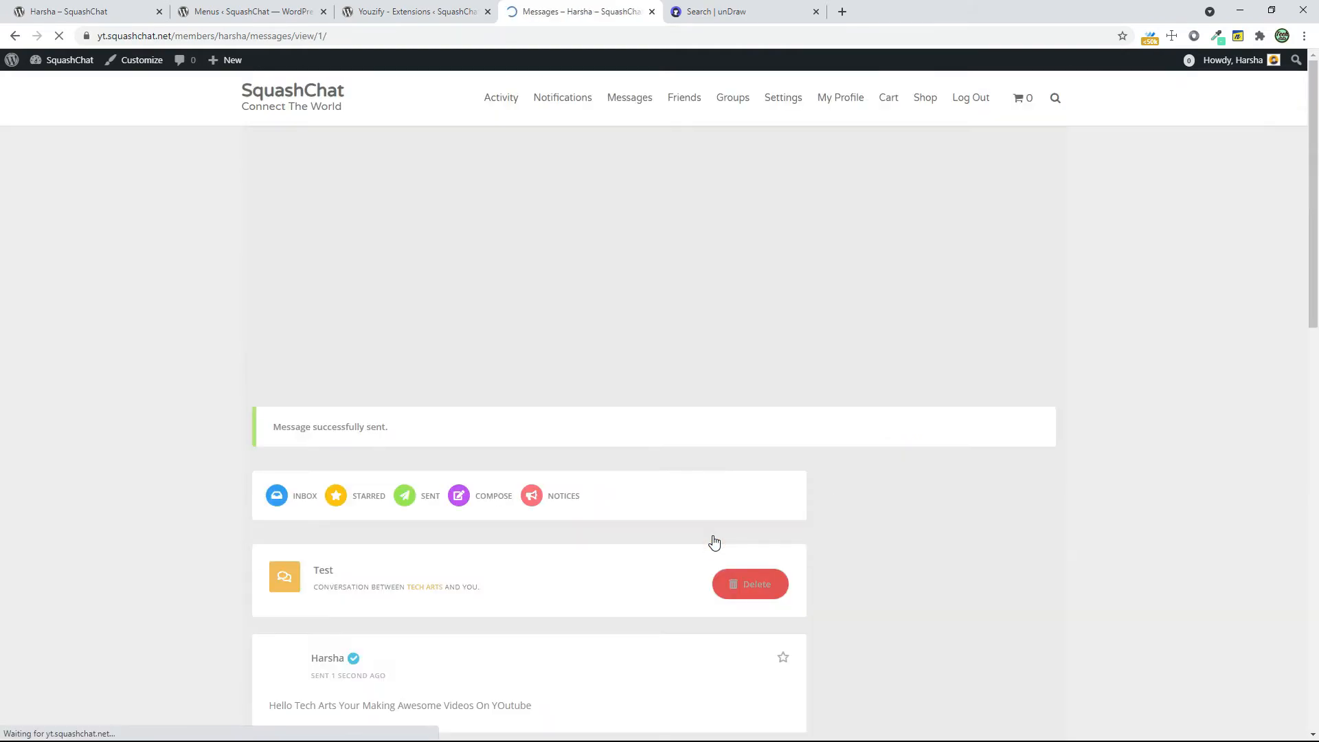
Switch to the new member's incognito window and open their message inbox
key("alt+Tab")
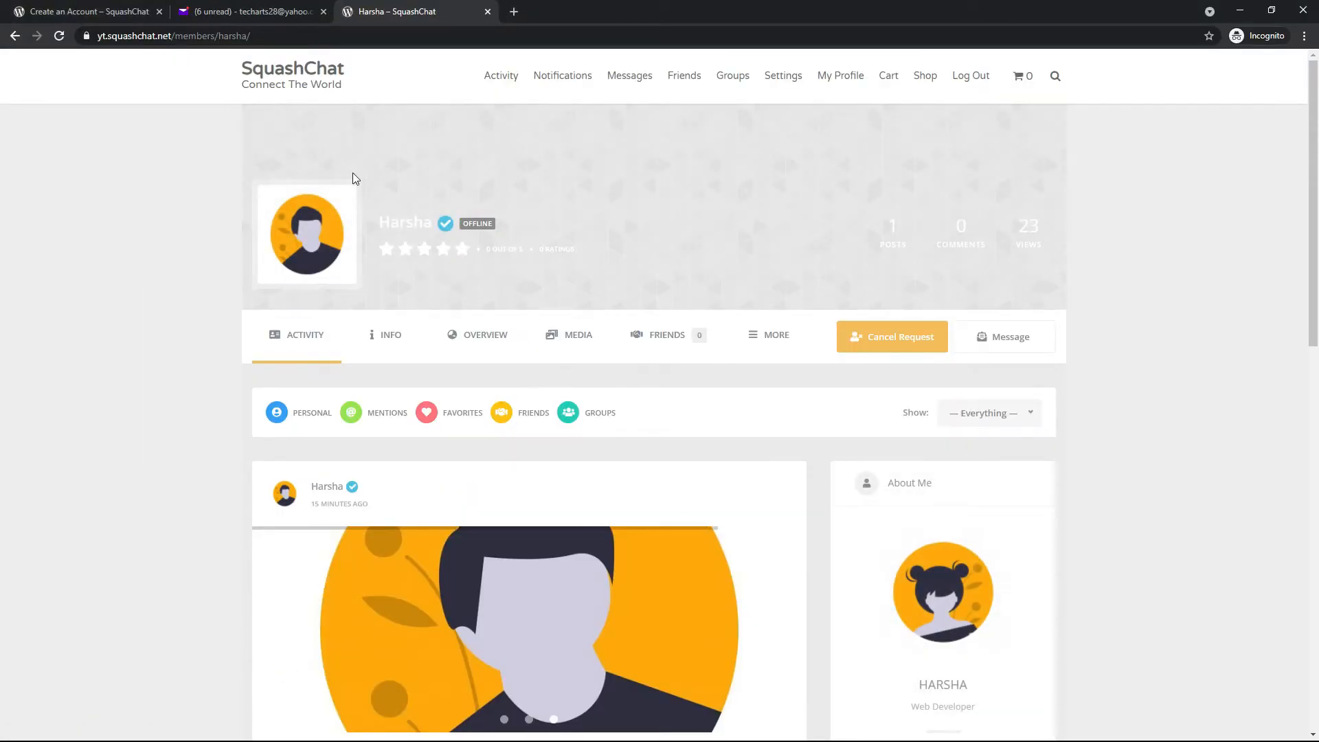
left_click(1017, 337)
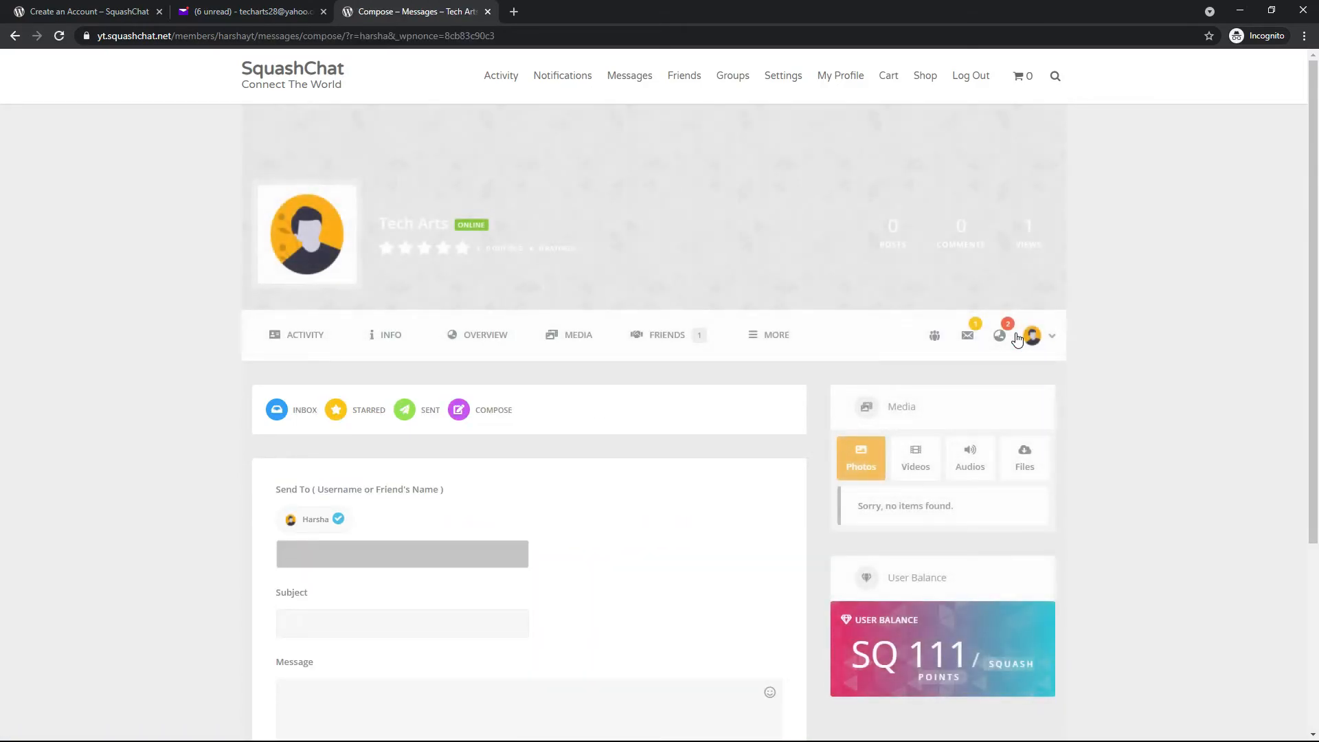
scroll(1016, 337, "down", 1)
left_click(298, 349)
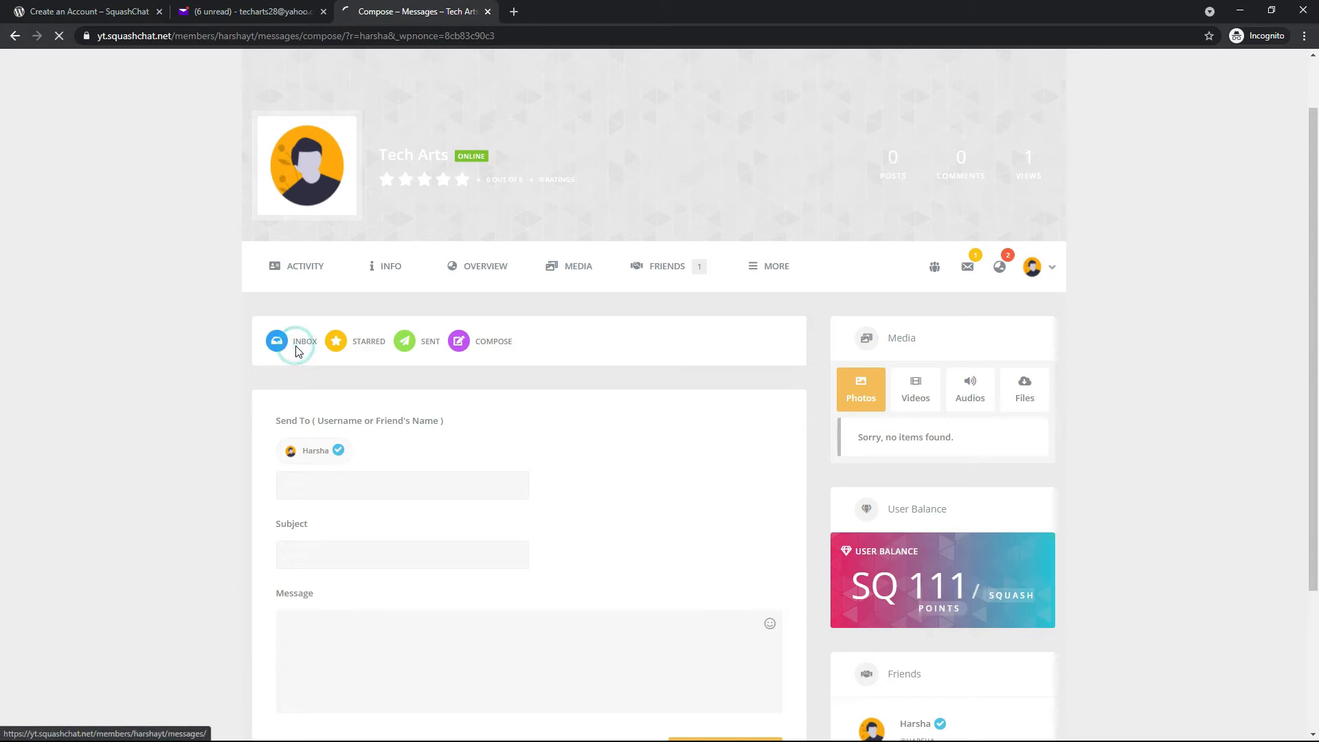
scroll(507, 391, "down", 2)
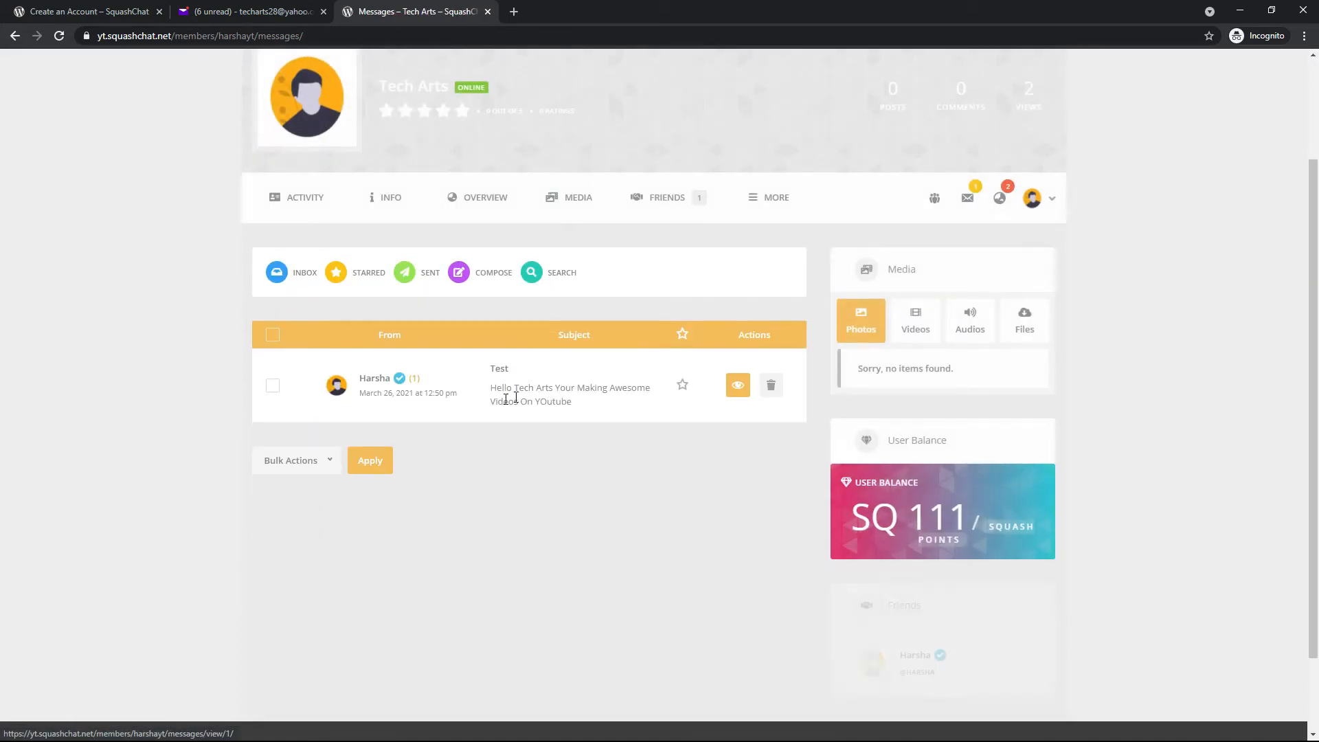
left_click(371, 383)
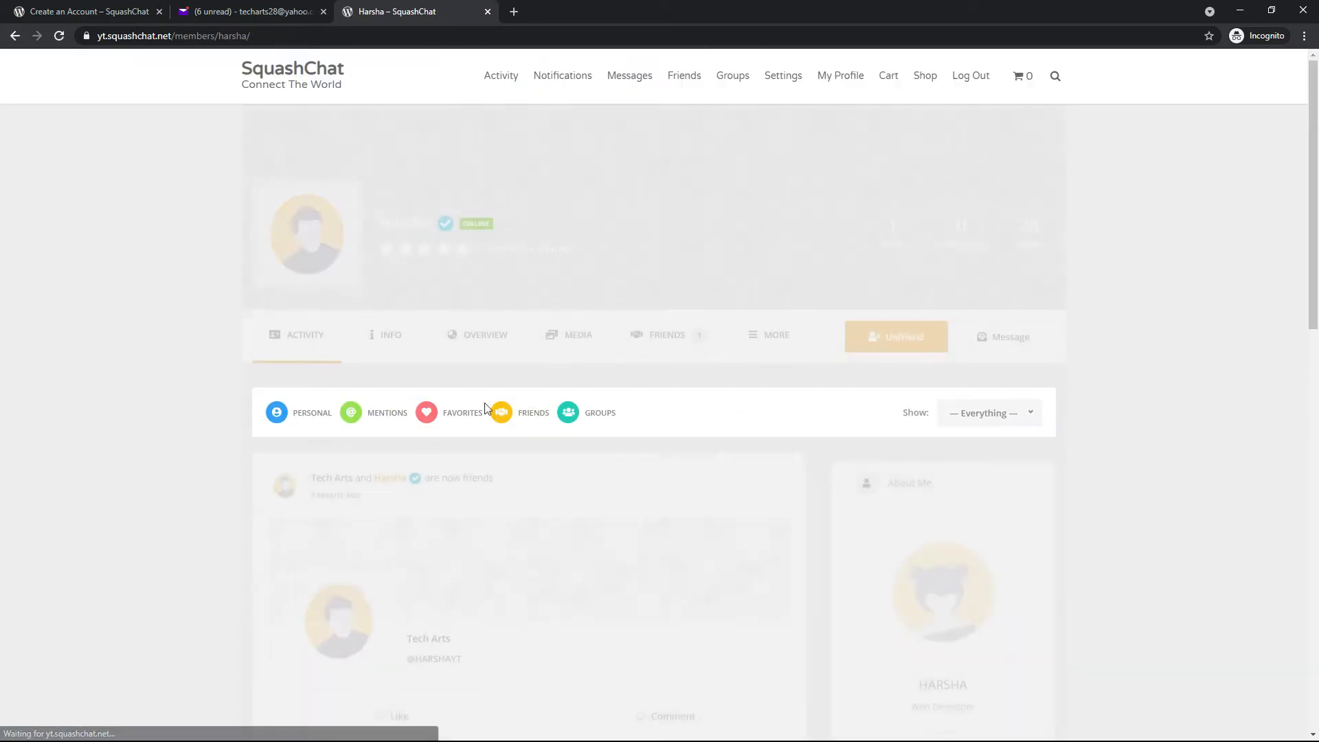
scroll(471, 376, "down", 4)
scroll(471, 374, "up", 2)
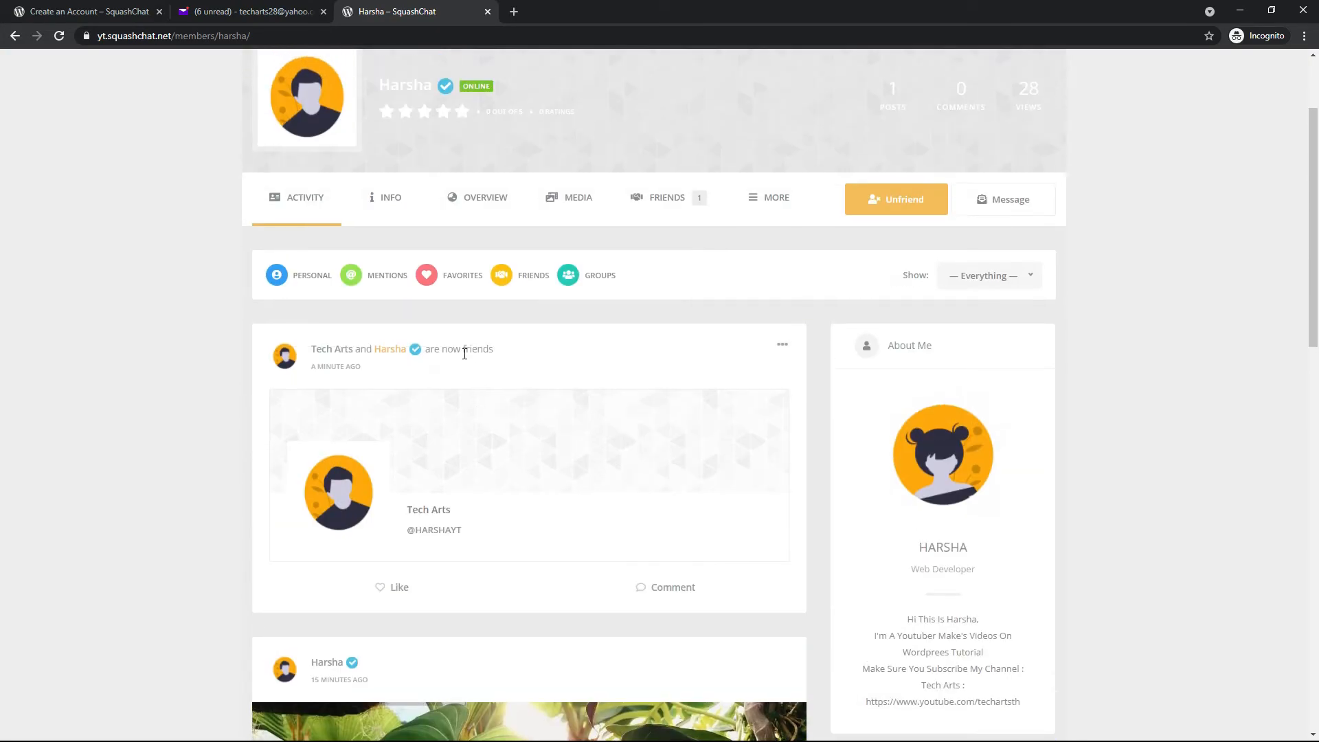
left_click(14, 36)
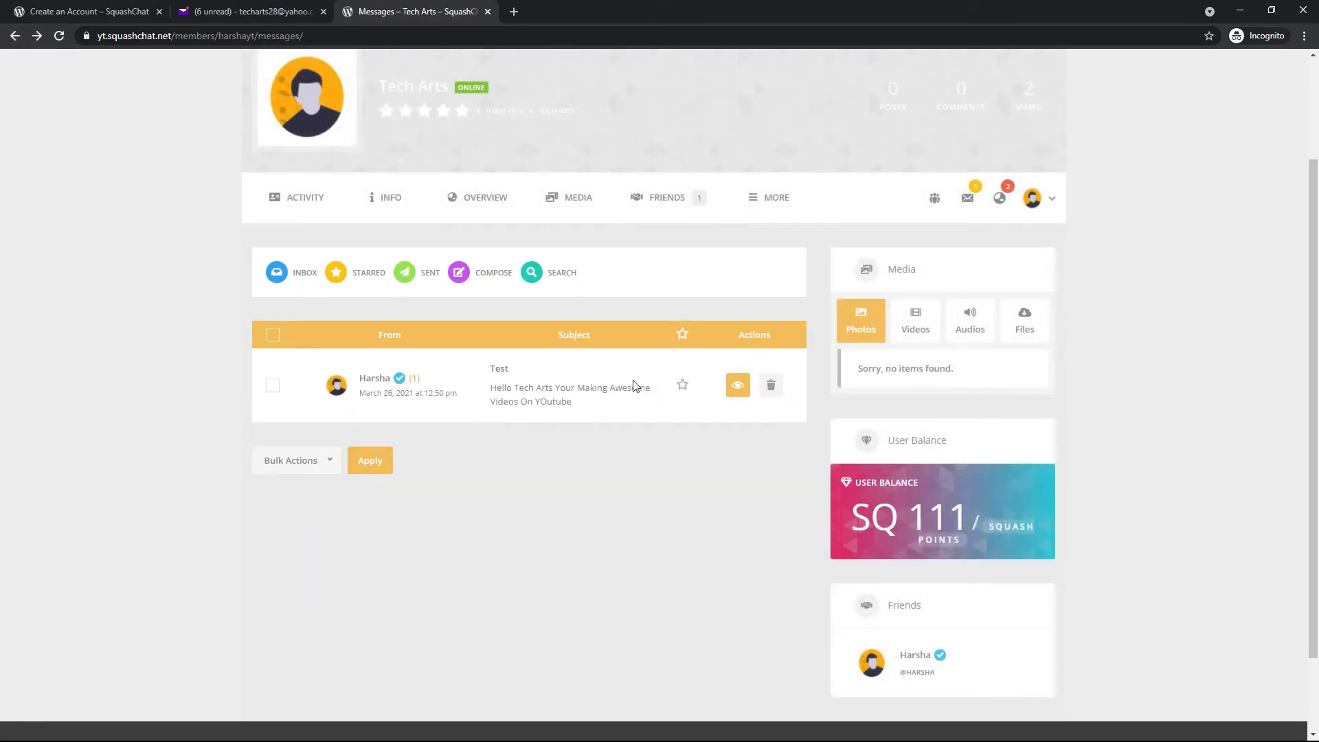
Mark the "Test" message as read, open its conversation and send the reply "thank you my friend"
left_click(737, 387)
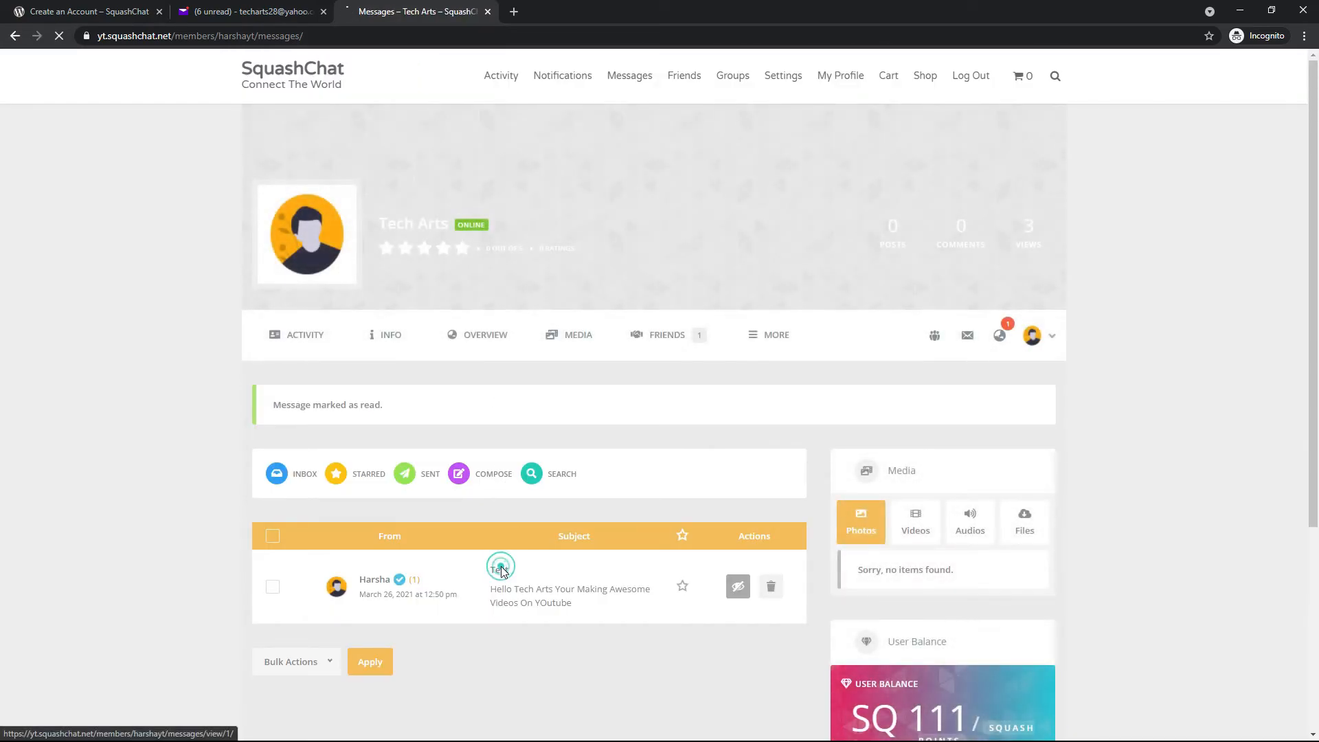
left_click(500, 575)
scroll(502, 542, "down", 4)
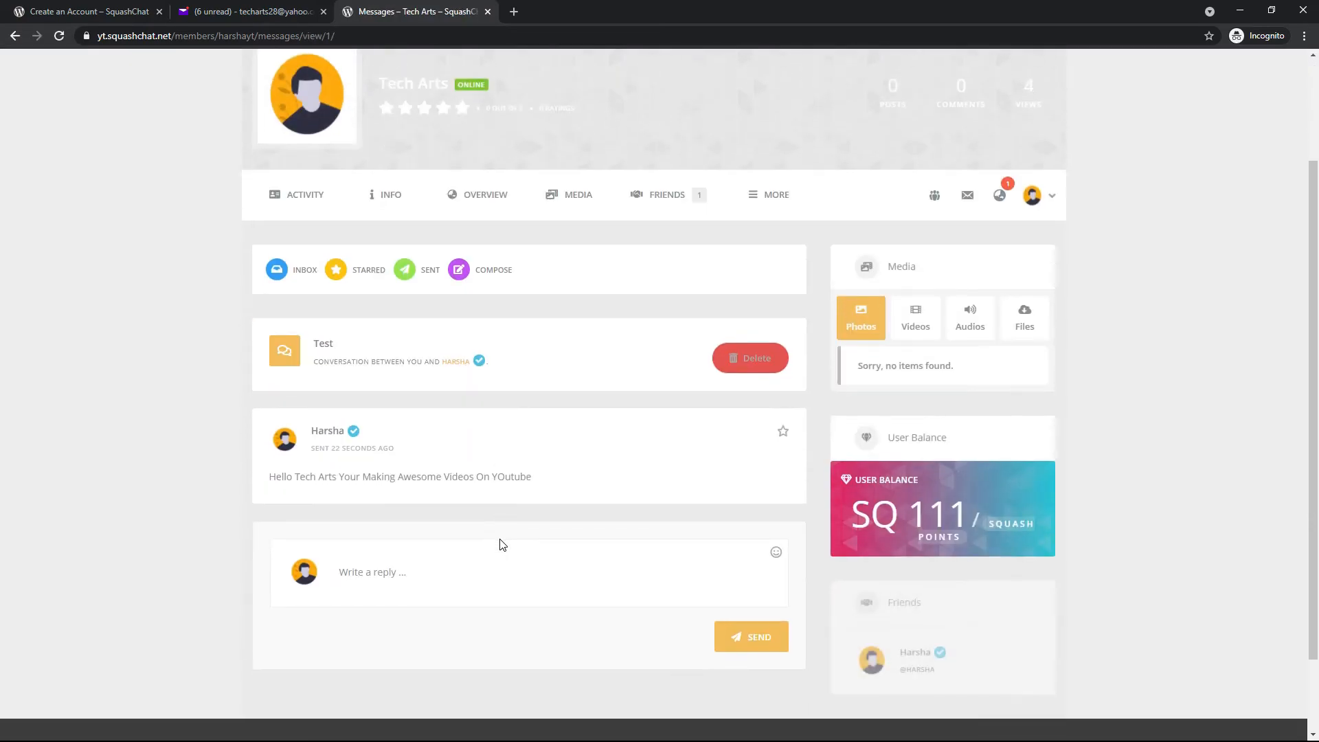
left_click(502, 504)
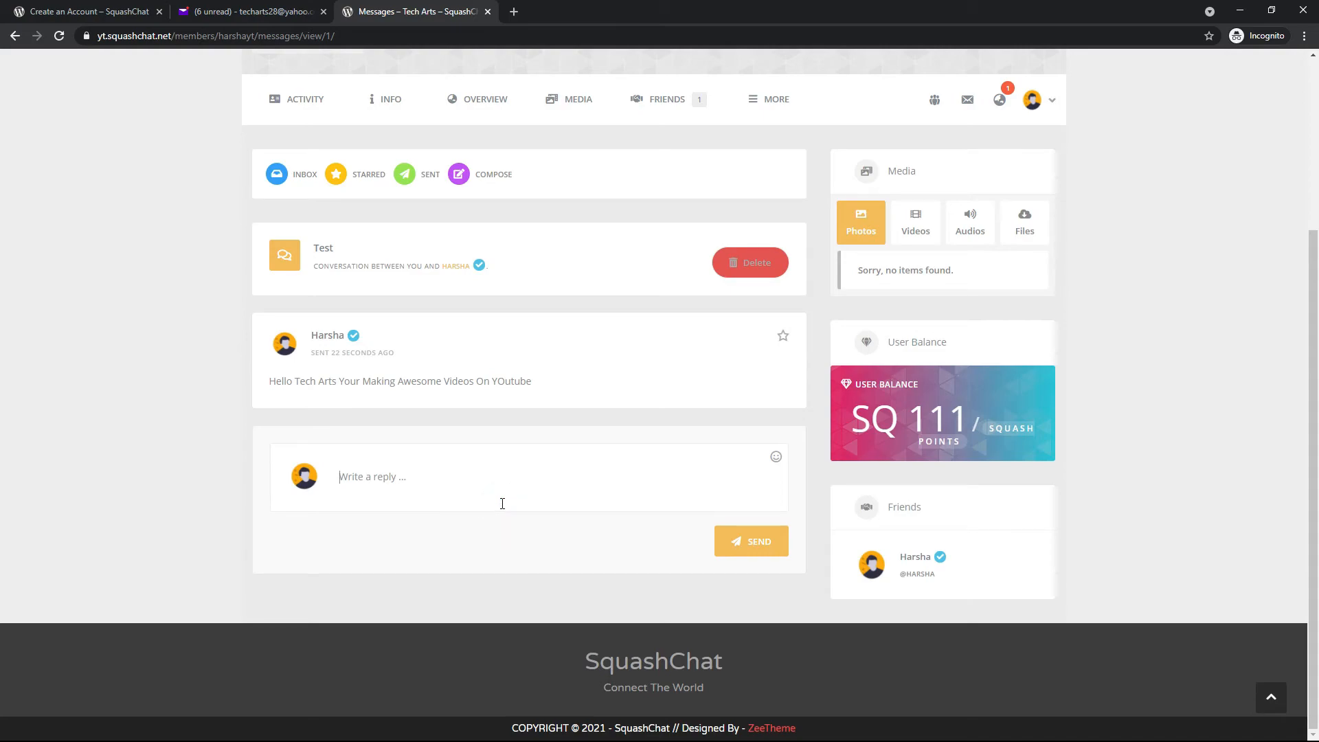
type("thank you")
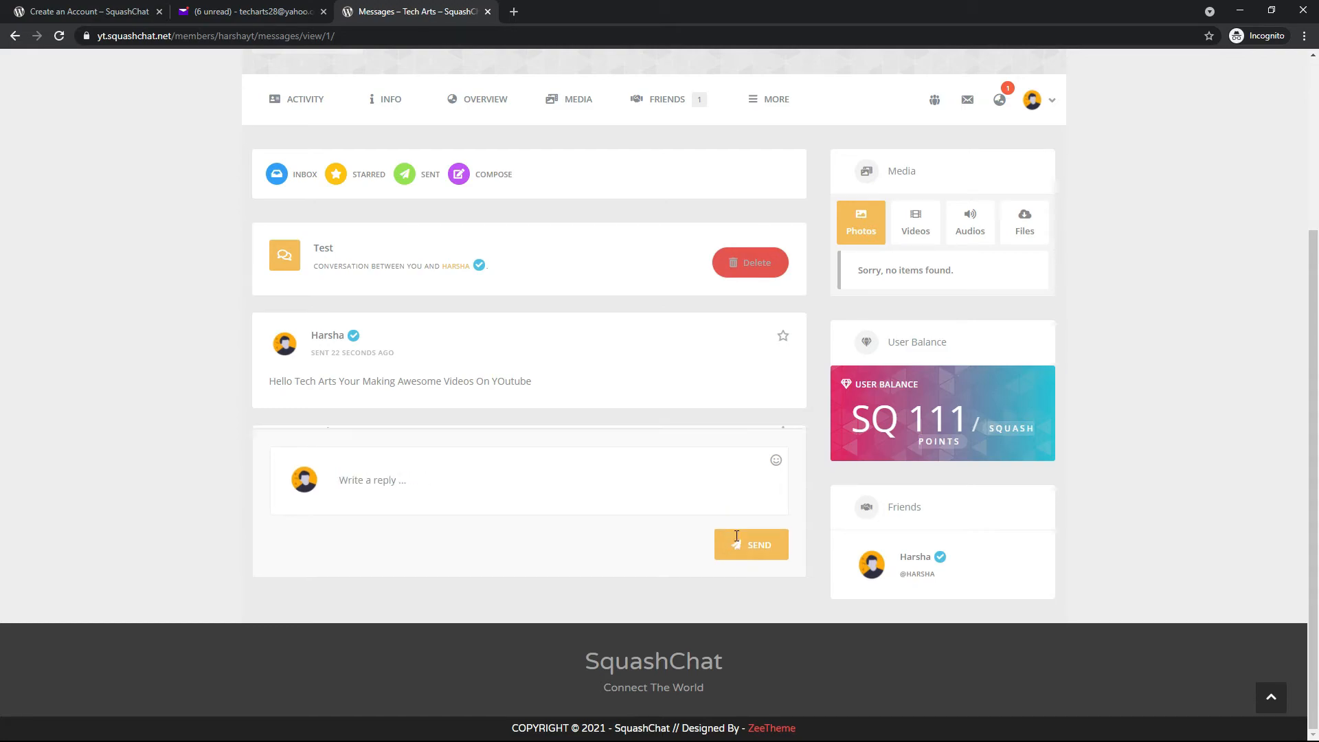
left_click(737, 541)
Return to the administrator's window and reload the "Test" conversation to check for the reply
key("alt+Tab")
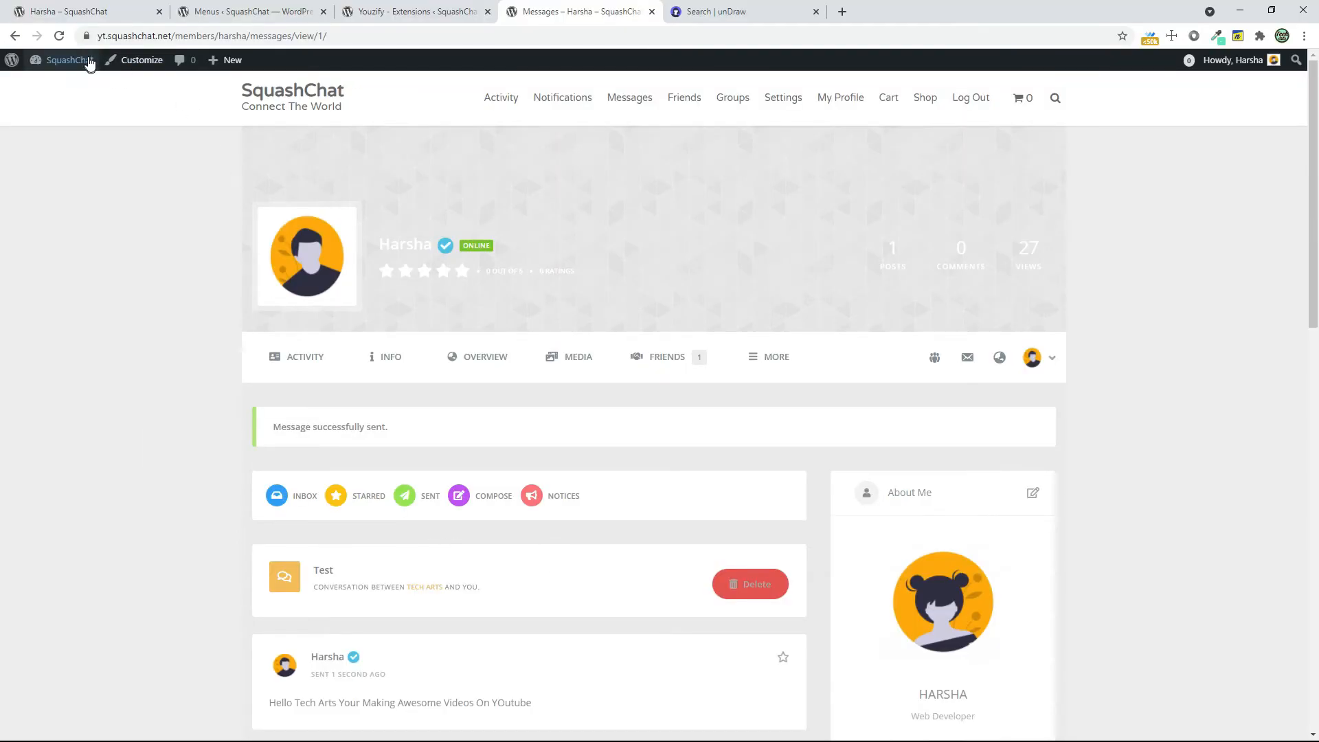
left_click(59, 36)
scroll(795, 509, "down", 7)
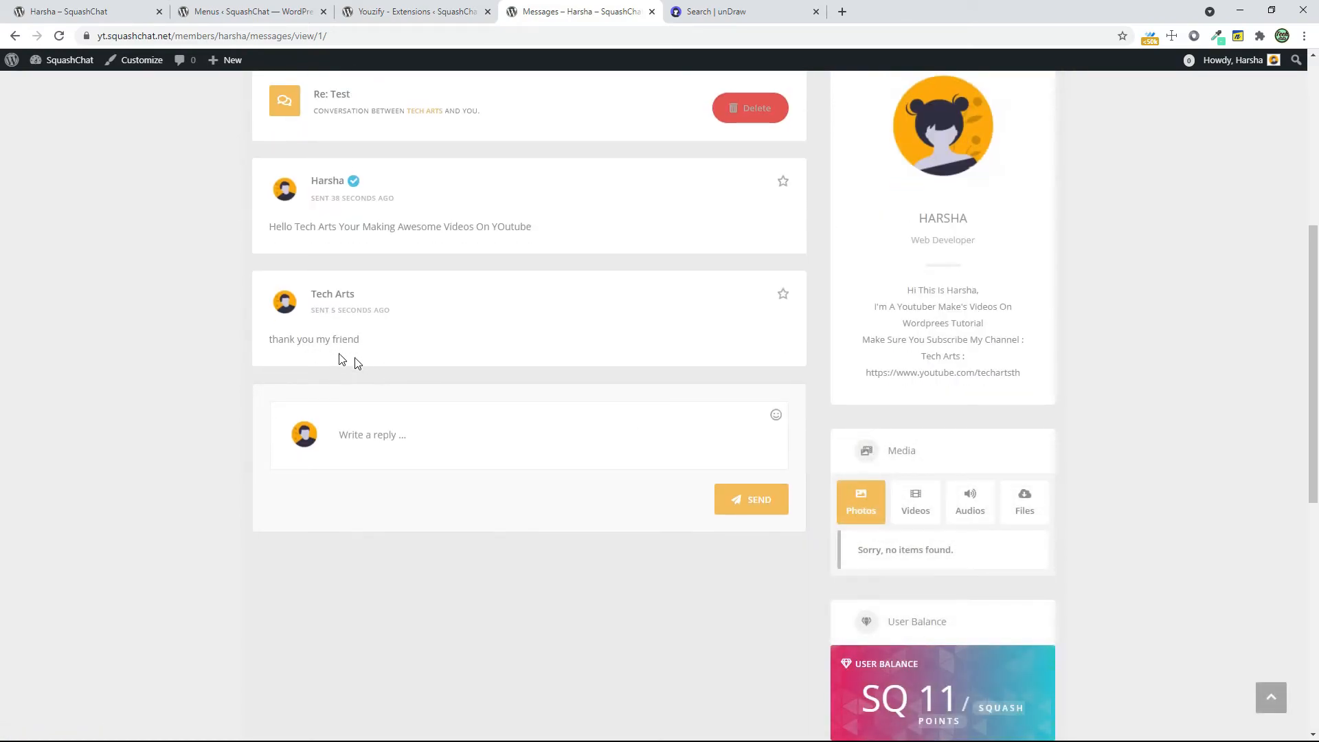
scroll(598, 527, "up", 6)
Return to the new member's window and review the Squash Points entries in My History
key("alt+Tab")
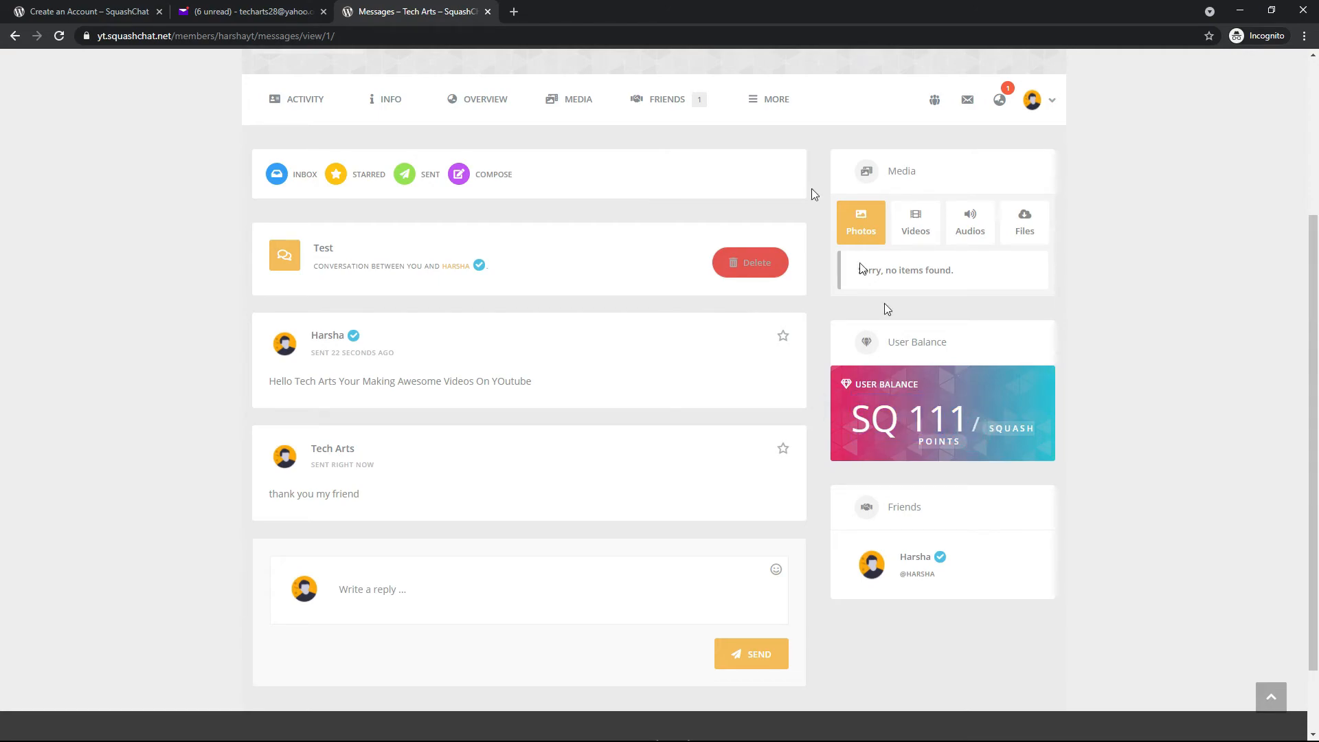
left_click(756, 97)
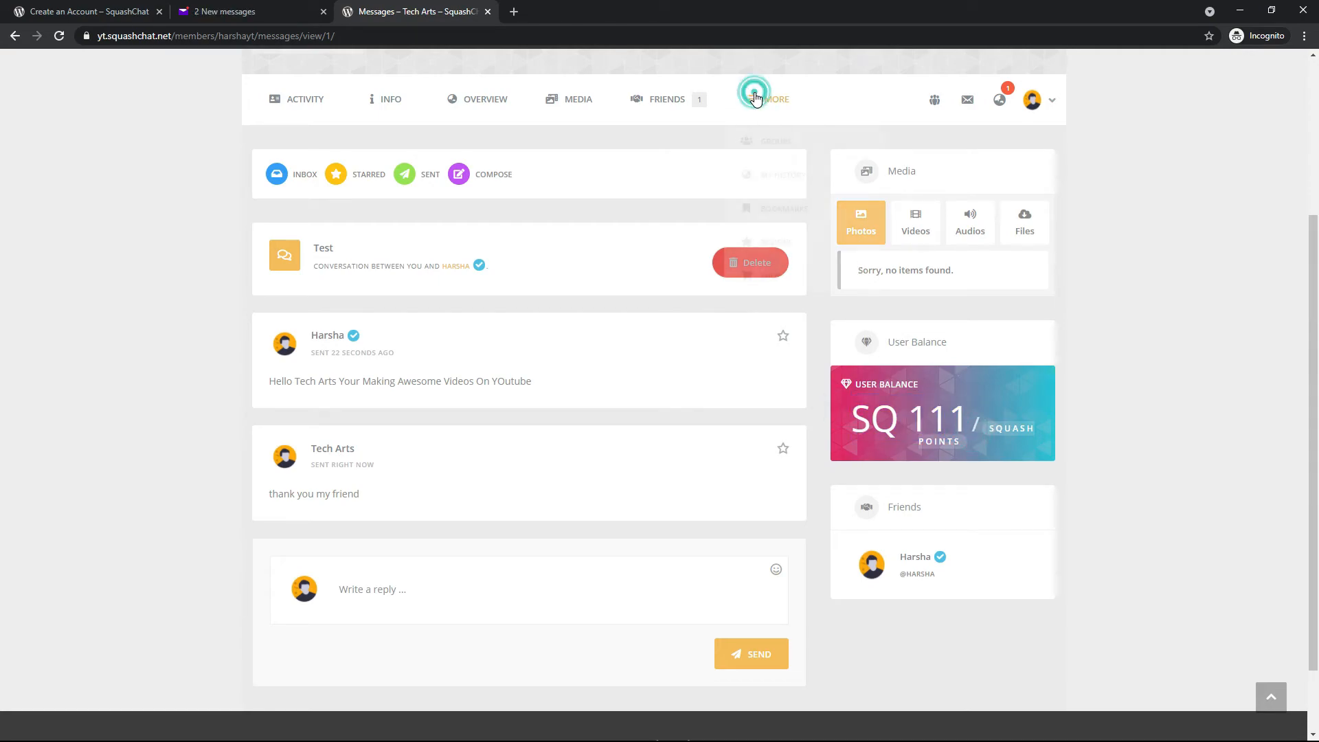
left_click(793, 190)
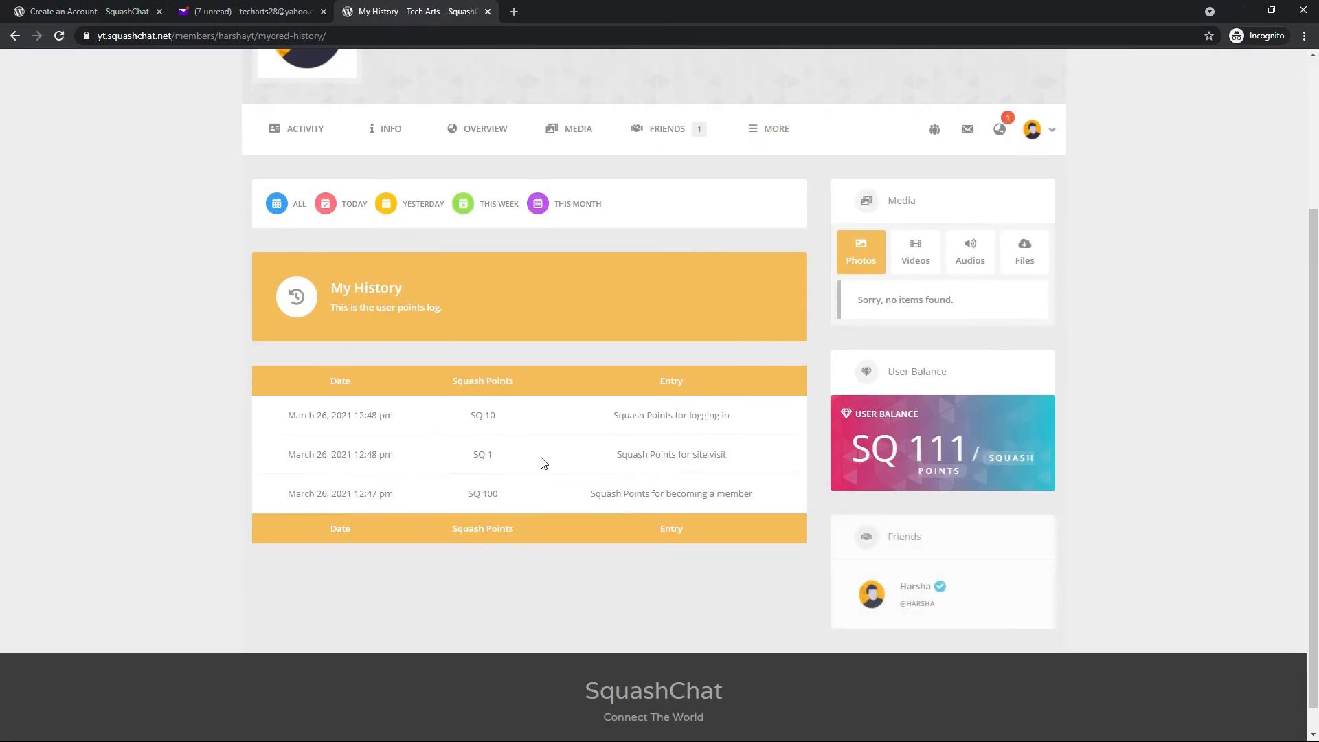
left_click_drag(468, 496, 906, 513)
left_click(646, 508)
left_click(538, 470)
left_click_drag(552, 457, 720, 436)
left_click(593, 408)
mouse_move(592, 408)
left_mouse_down()
mouse_move(426, 441)
mouse_move(579, 415)
left_mouse_up()
scroll(580, 428, "up", 3)
middle_click(580, 433)
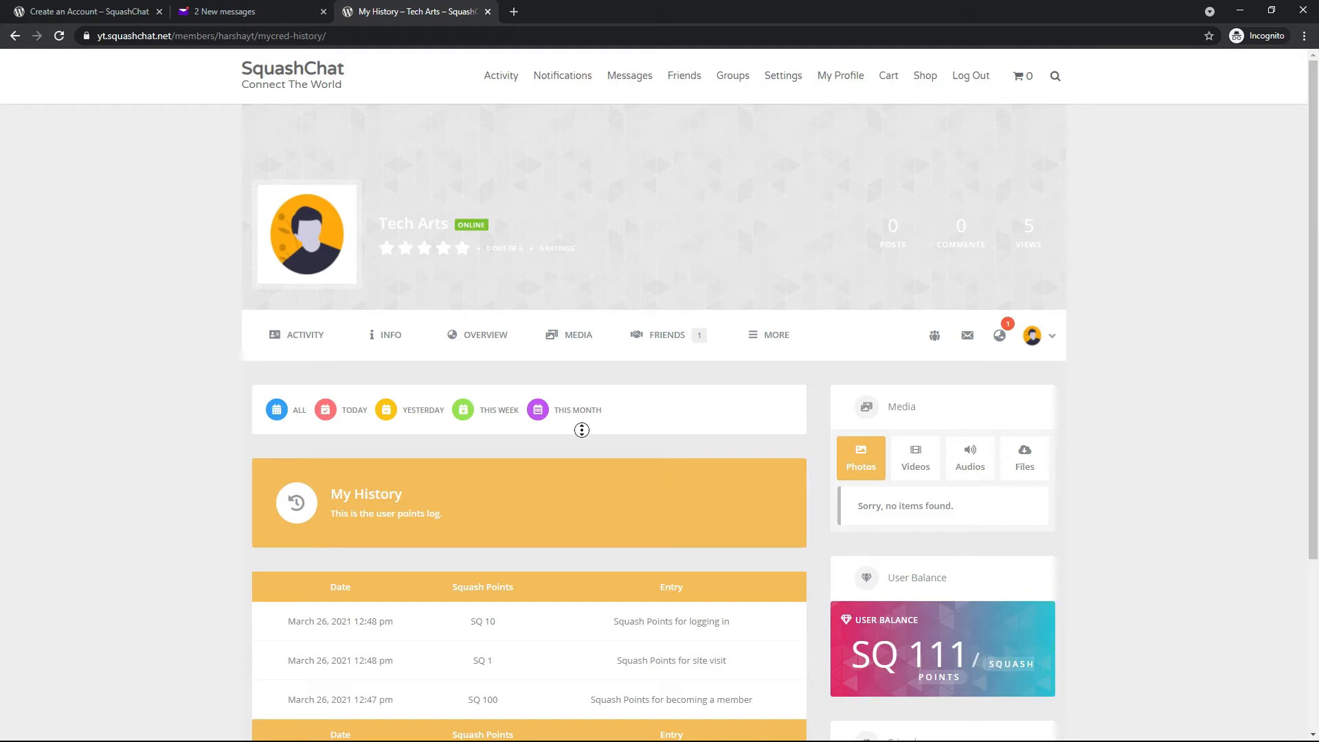
Check the new member's notifications, and review the sender address of the activation email in Yahoo Mail
left_click(996, 336)
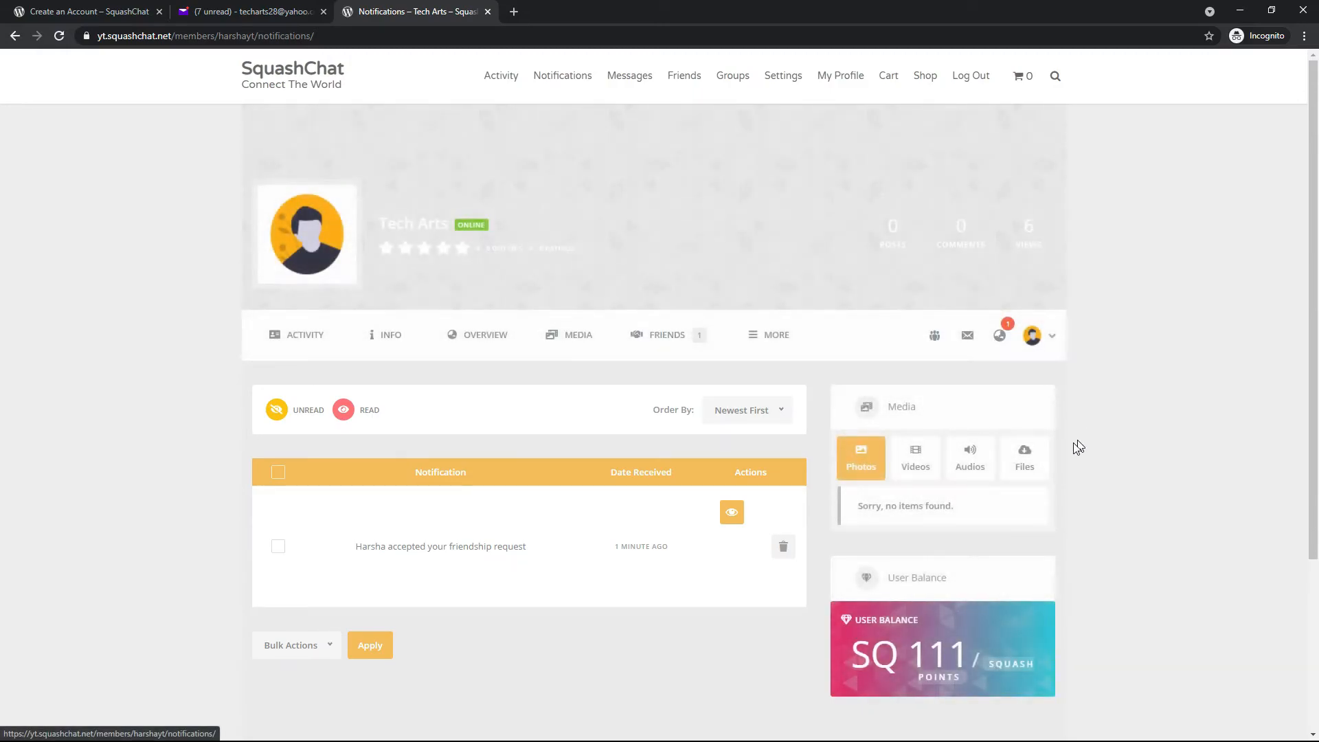
scroll(529, 212, "down", 2)
left_click(253, 12)
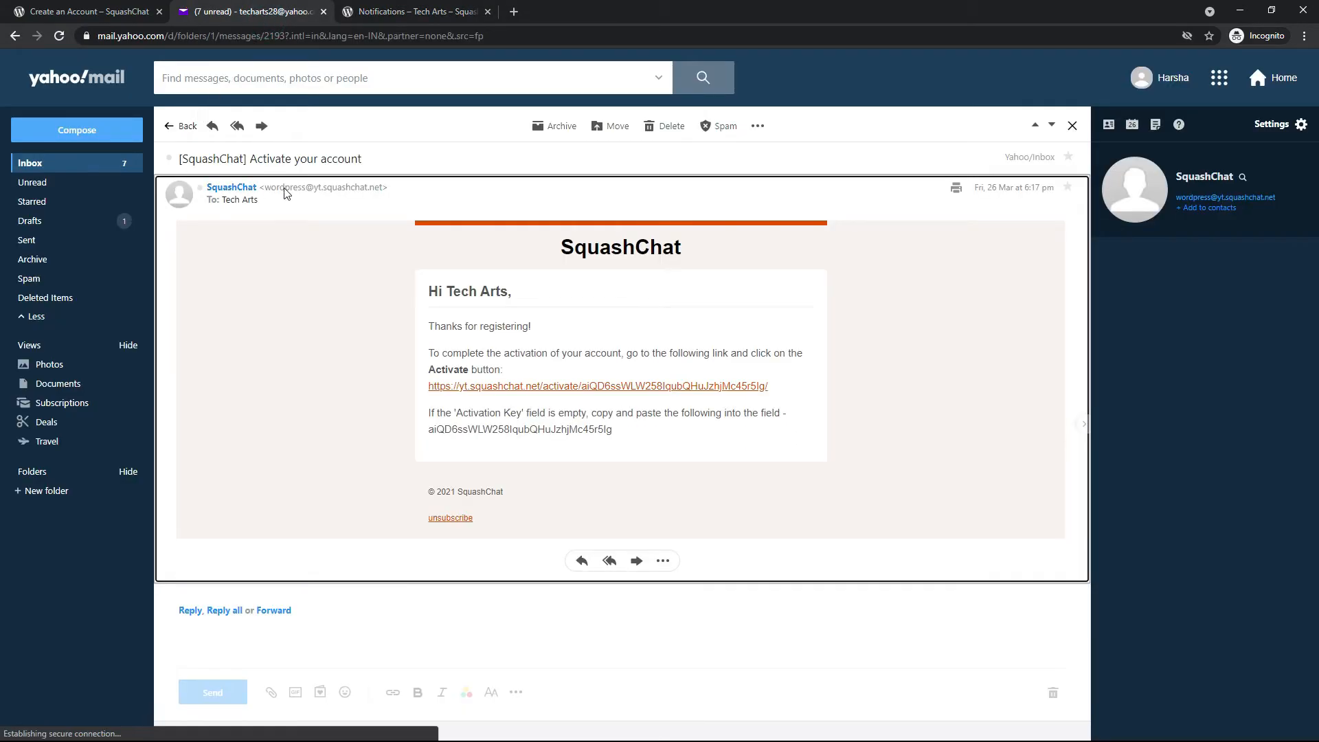
mouse_move(283, 193)
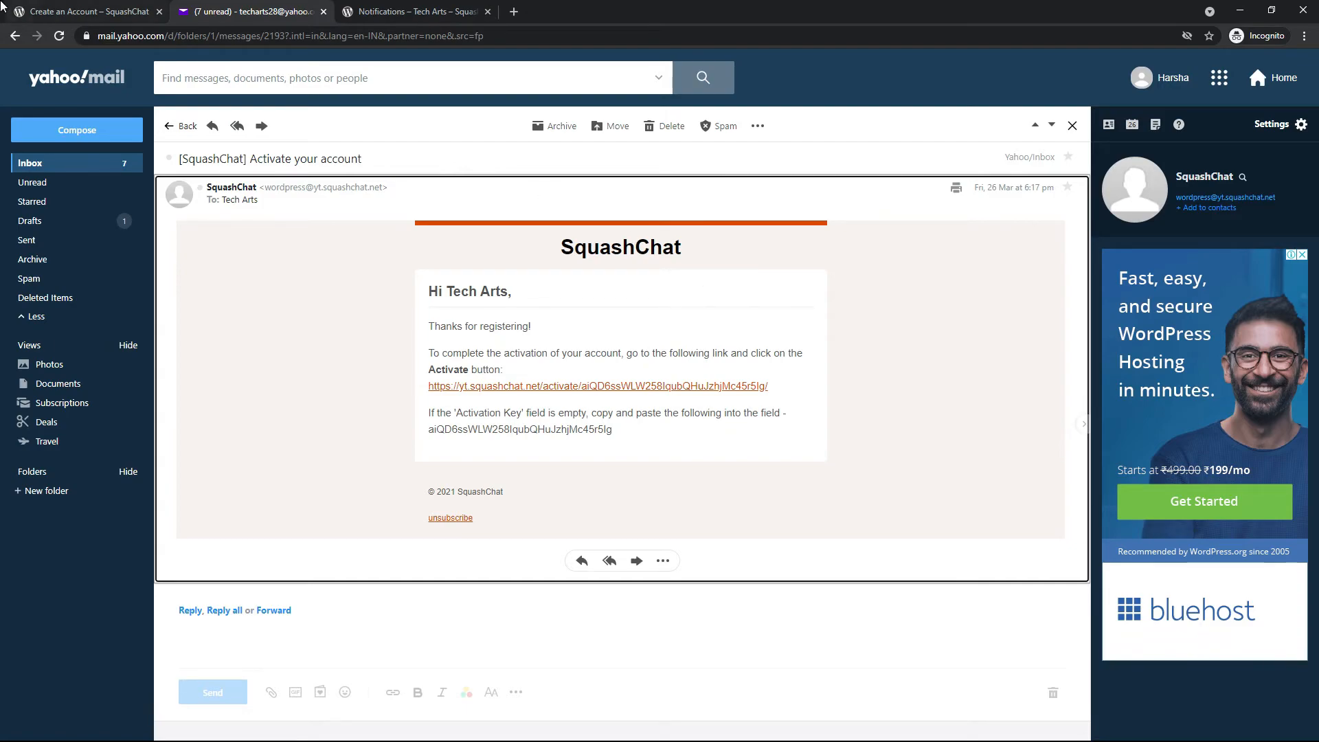
Return to the administrator's browser window and load the IONOS website in place of the unDraw search page
left_click(3, 7)
left_click(191, 9)
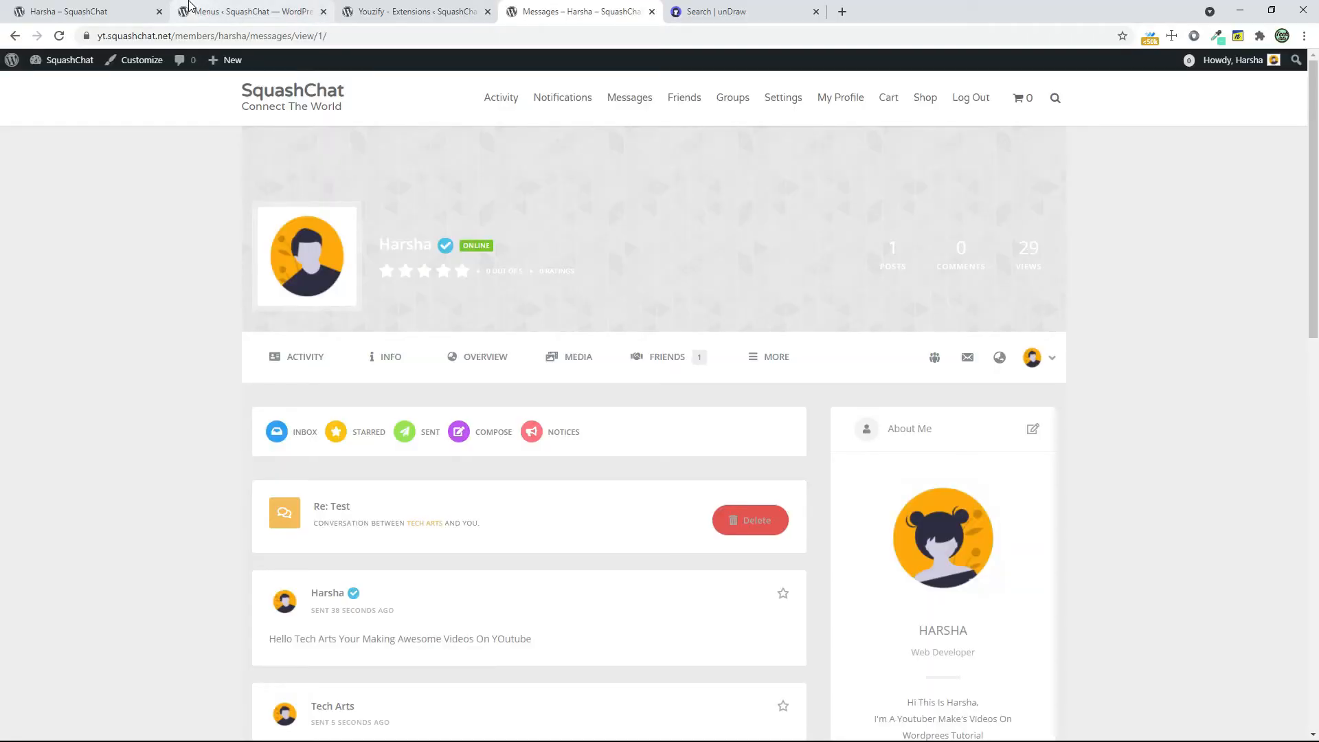
left_click(735, 13)
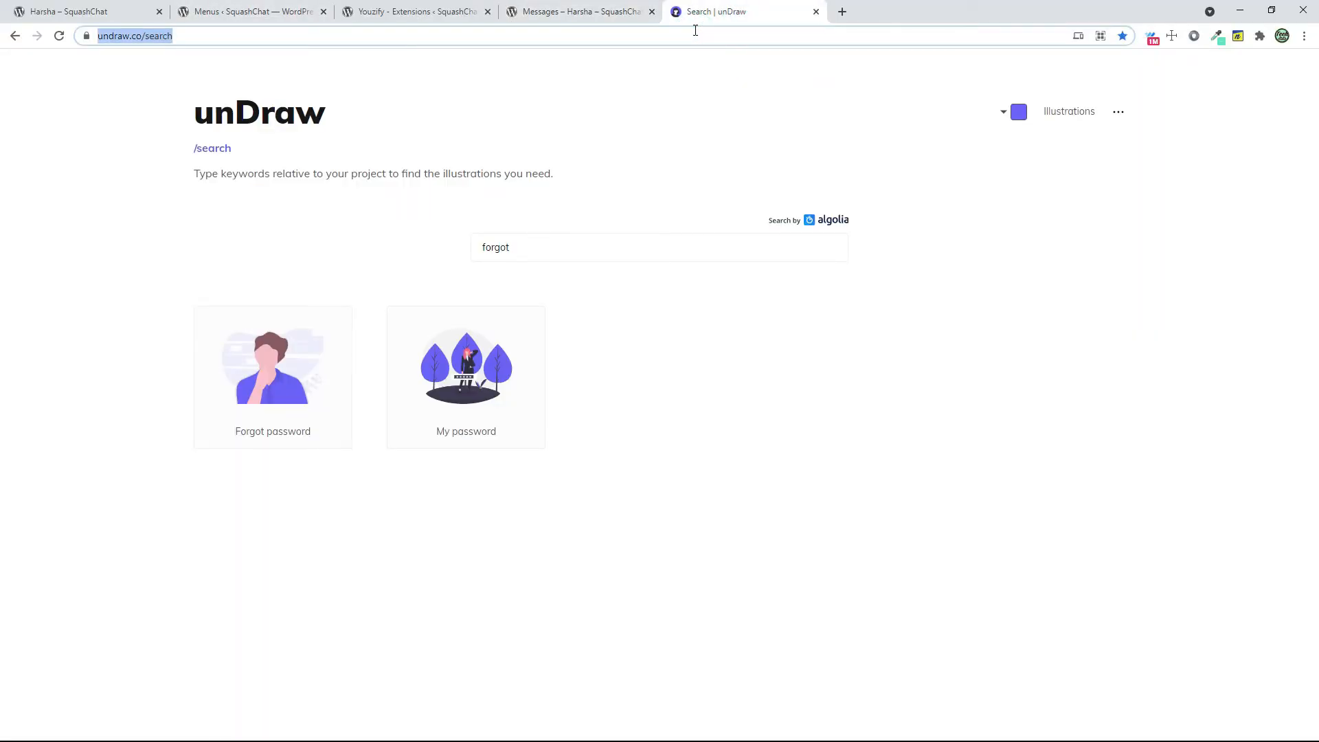
type("ionos")
key("Return")
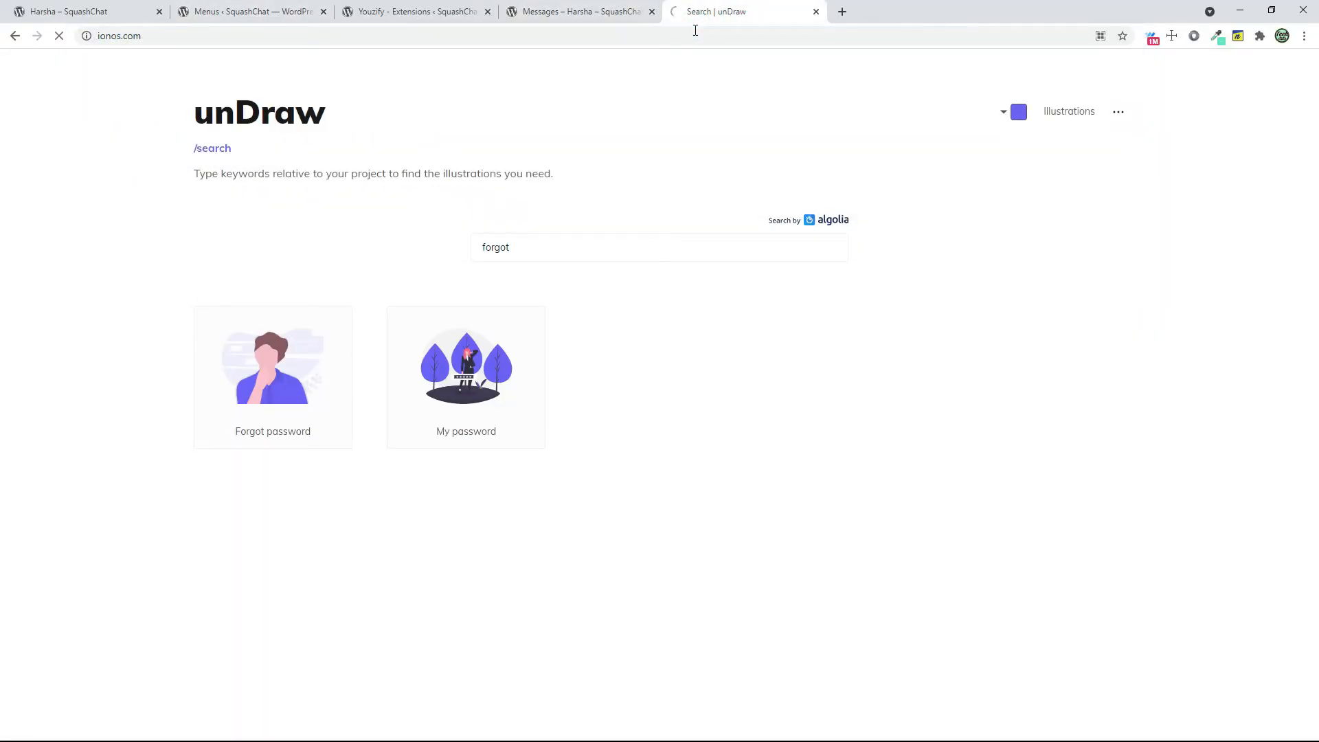
Search the WordPress plugin directory for "mail" and install WP Mail SMTP by WPForms
left_click(519, 7)
left_click(454, 12)
mouse_move(7, 476)
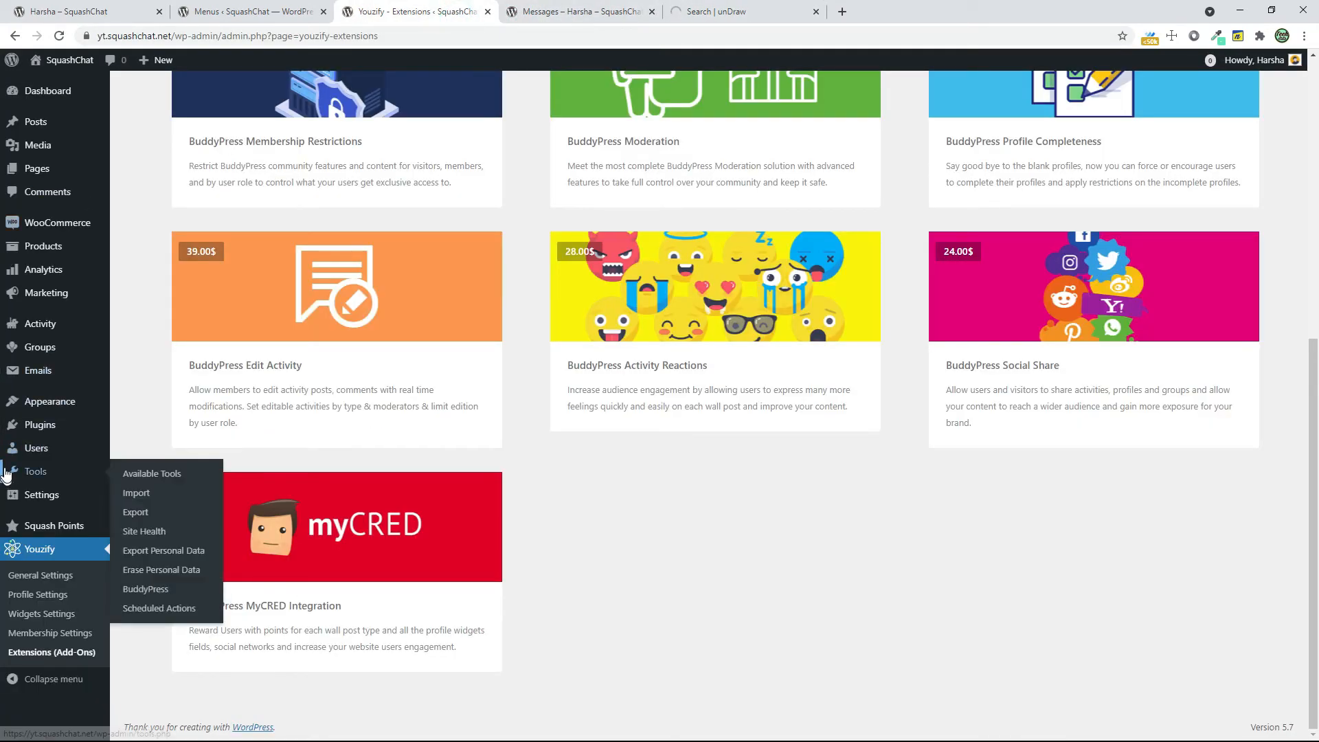
left_click(141, 446)
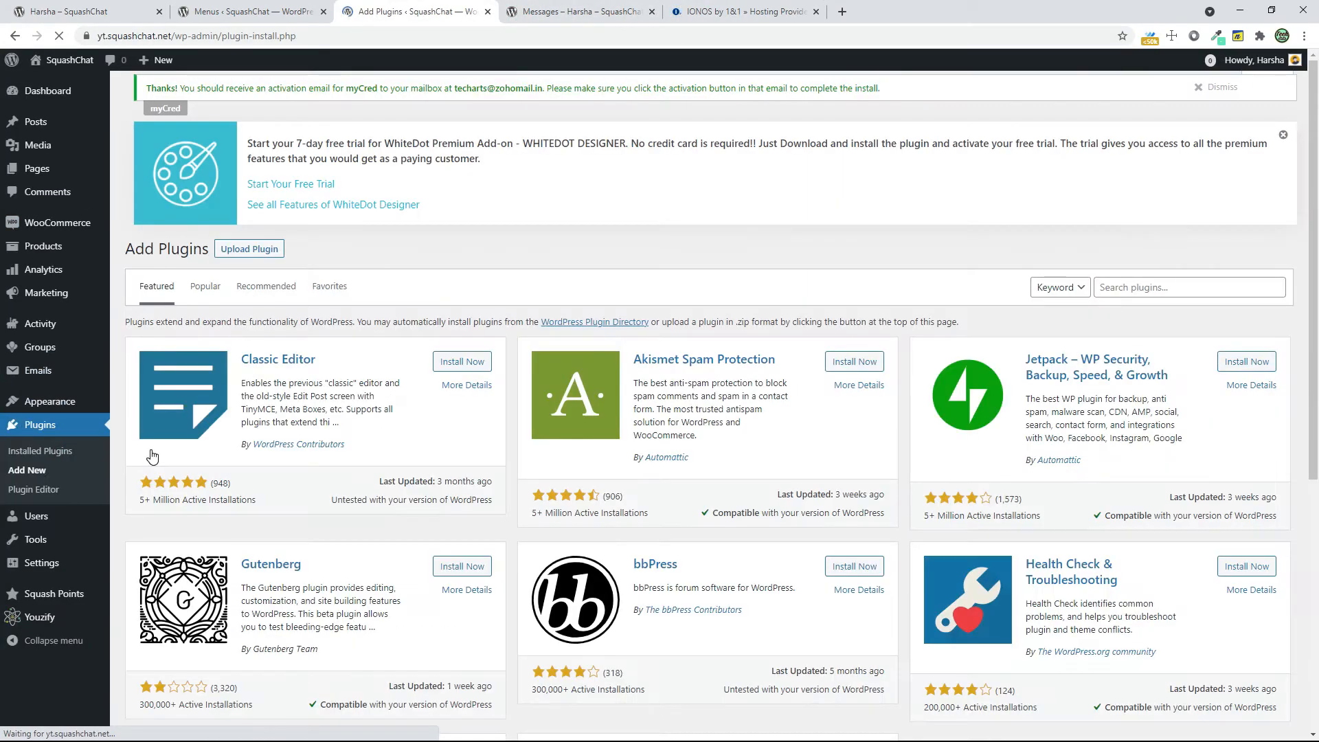
left_click(1174, 292)
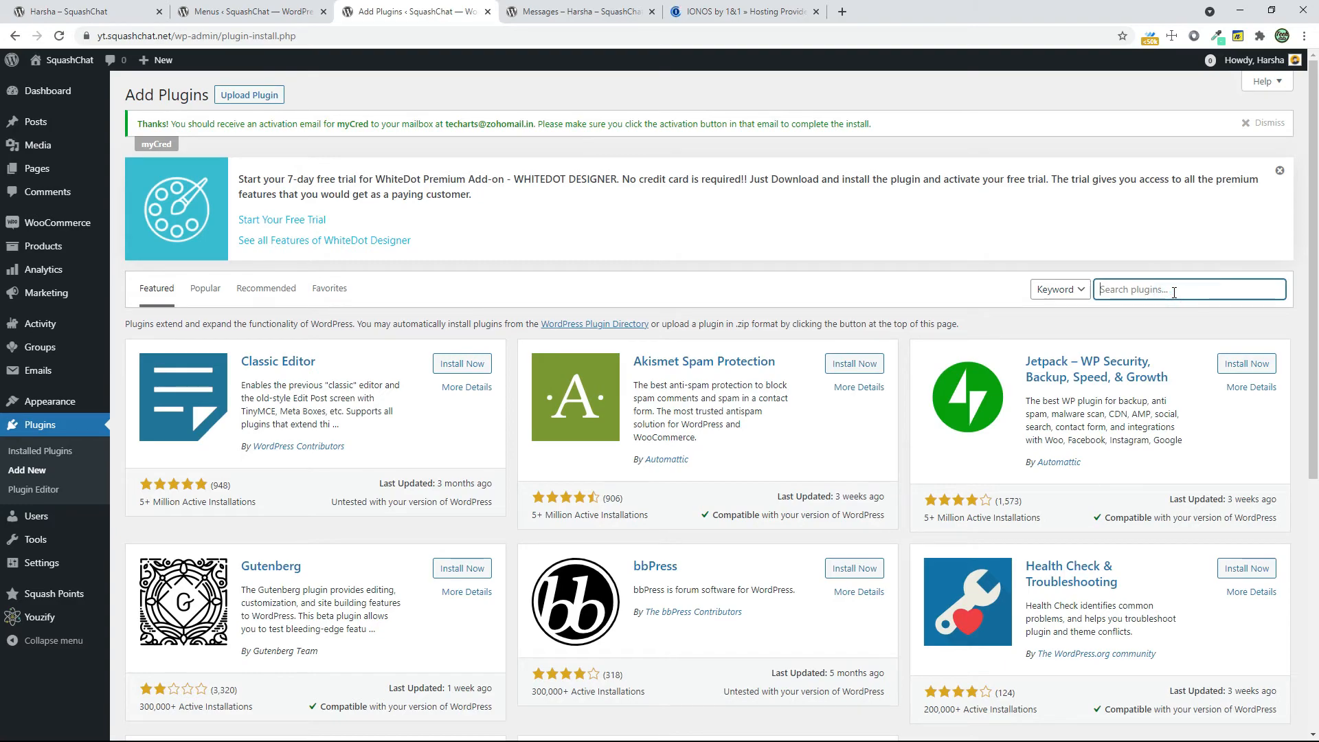
type("mail")
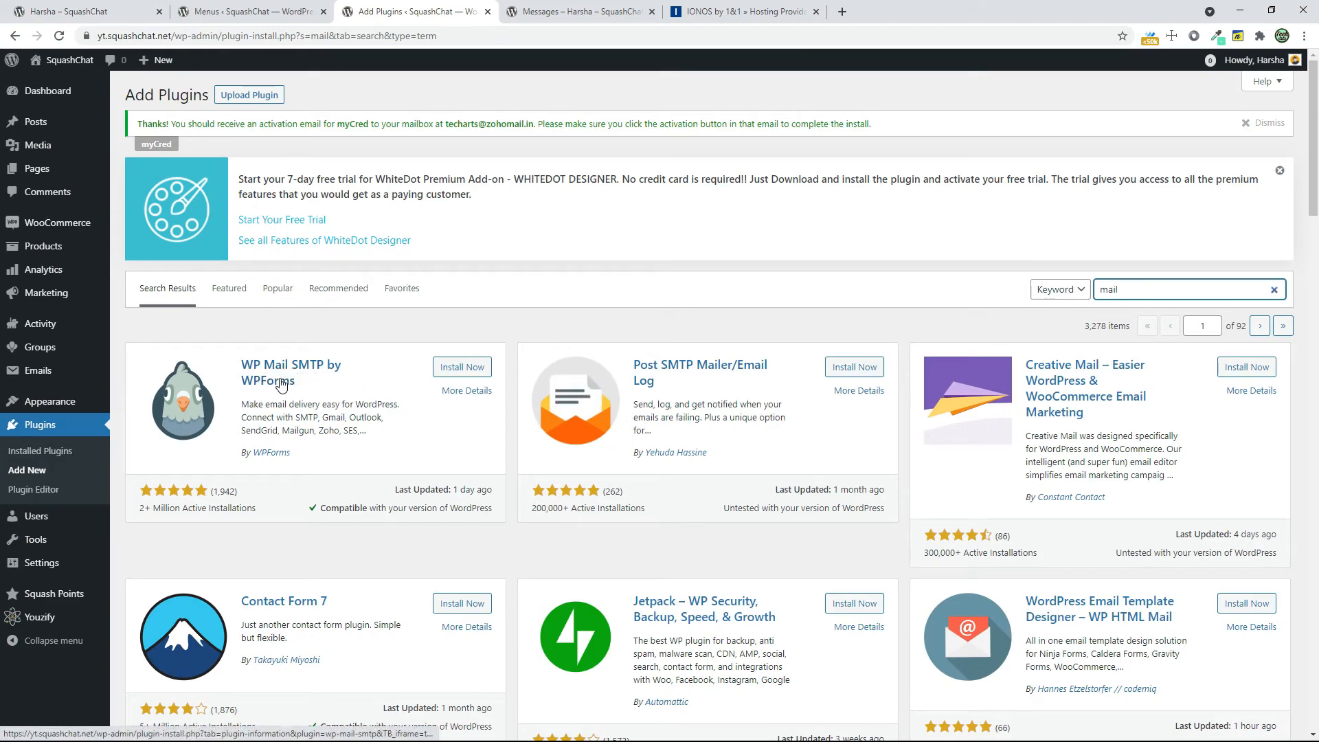
left_click(450, 369)
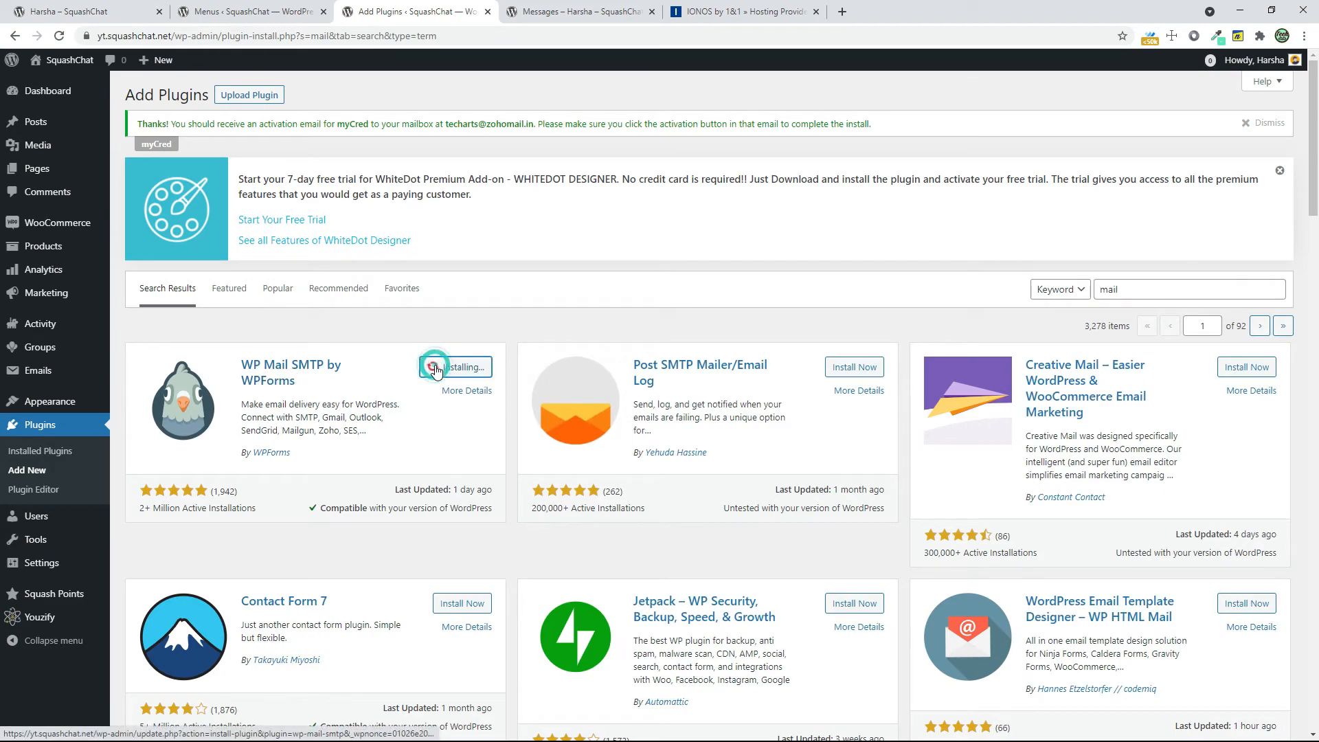
Open the IONOS sign-in page and submit the account's e-mail address and password
left_click(742, 11)
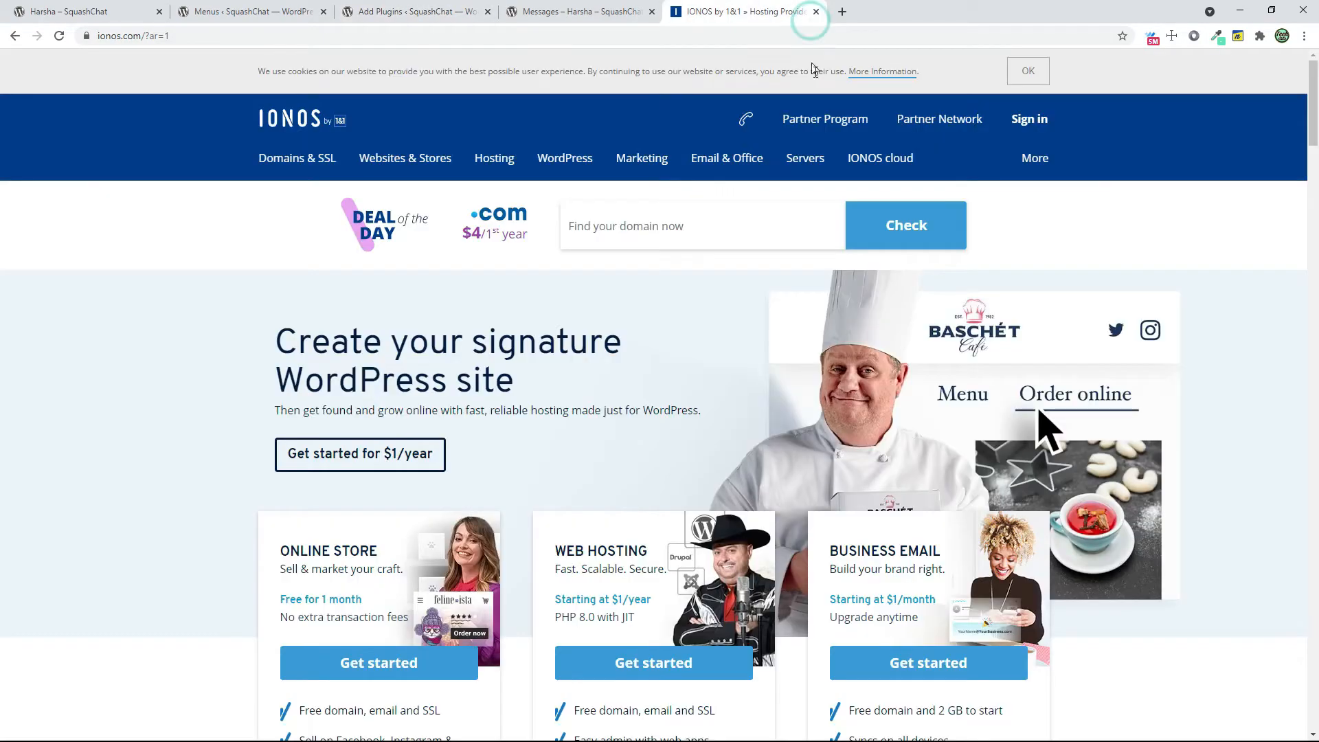
left_click(1017, 131)
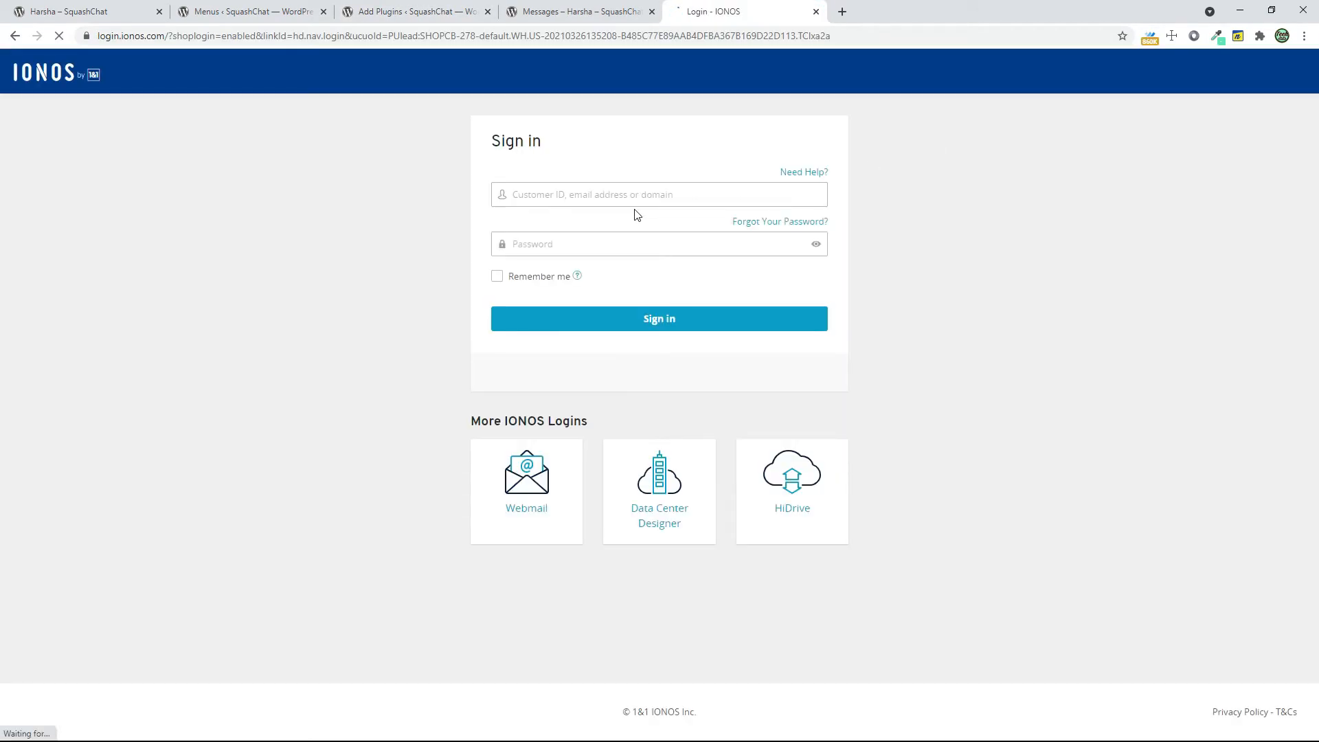
left_click(636, 199)
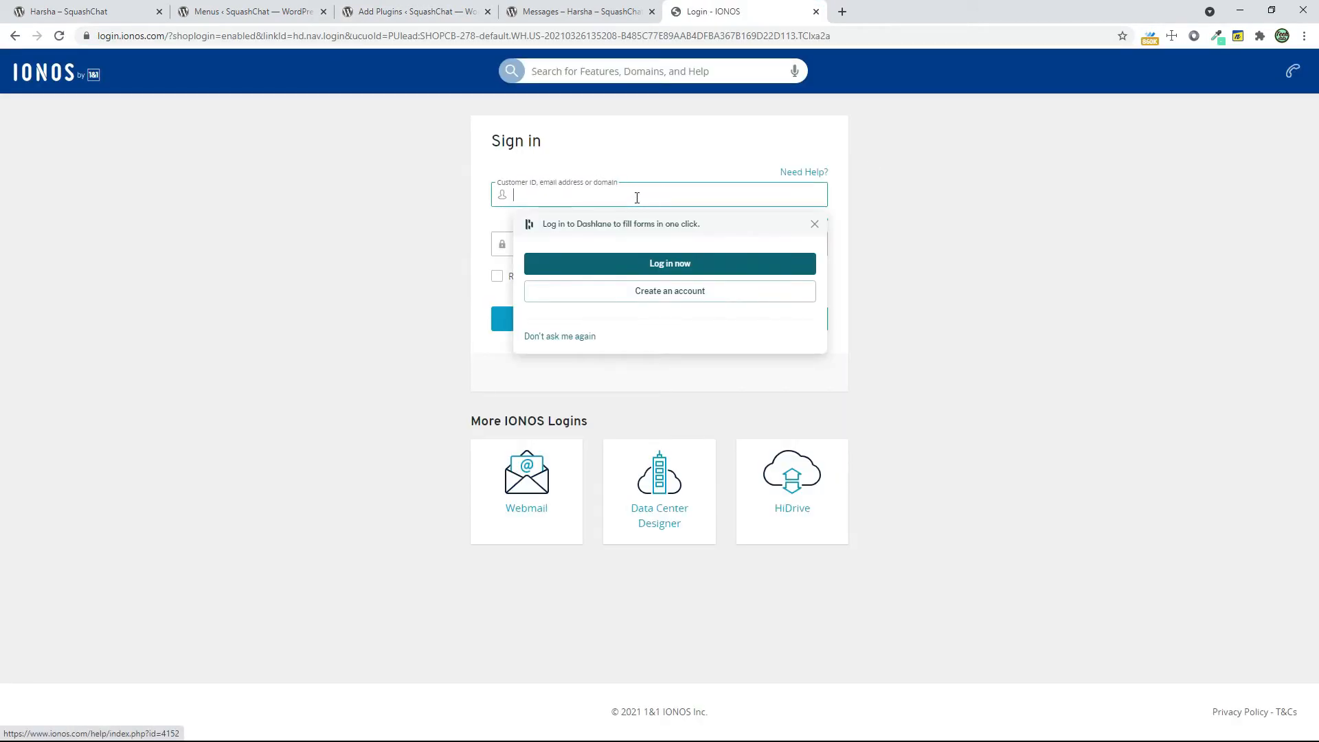
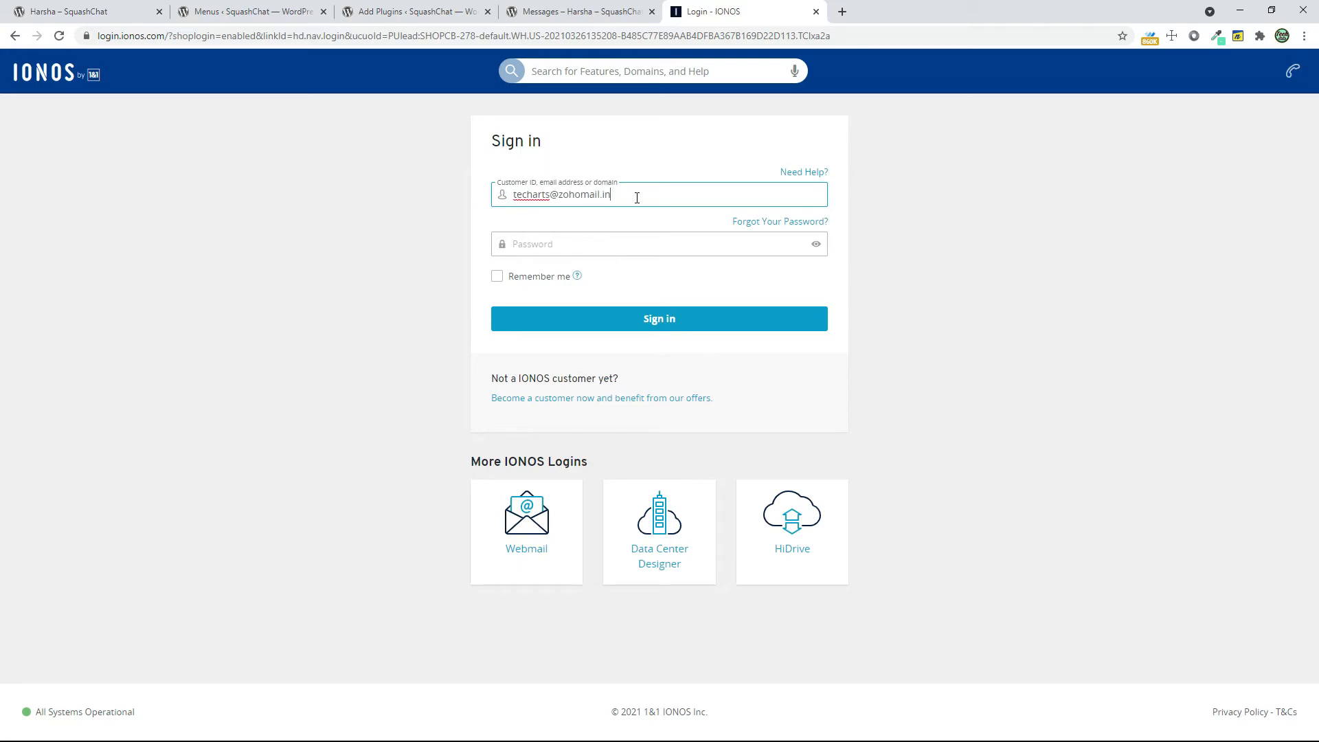
key("Tab")
type("•")
key("Return")
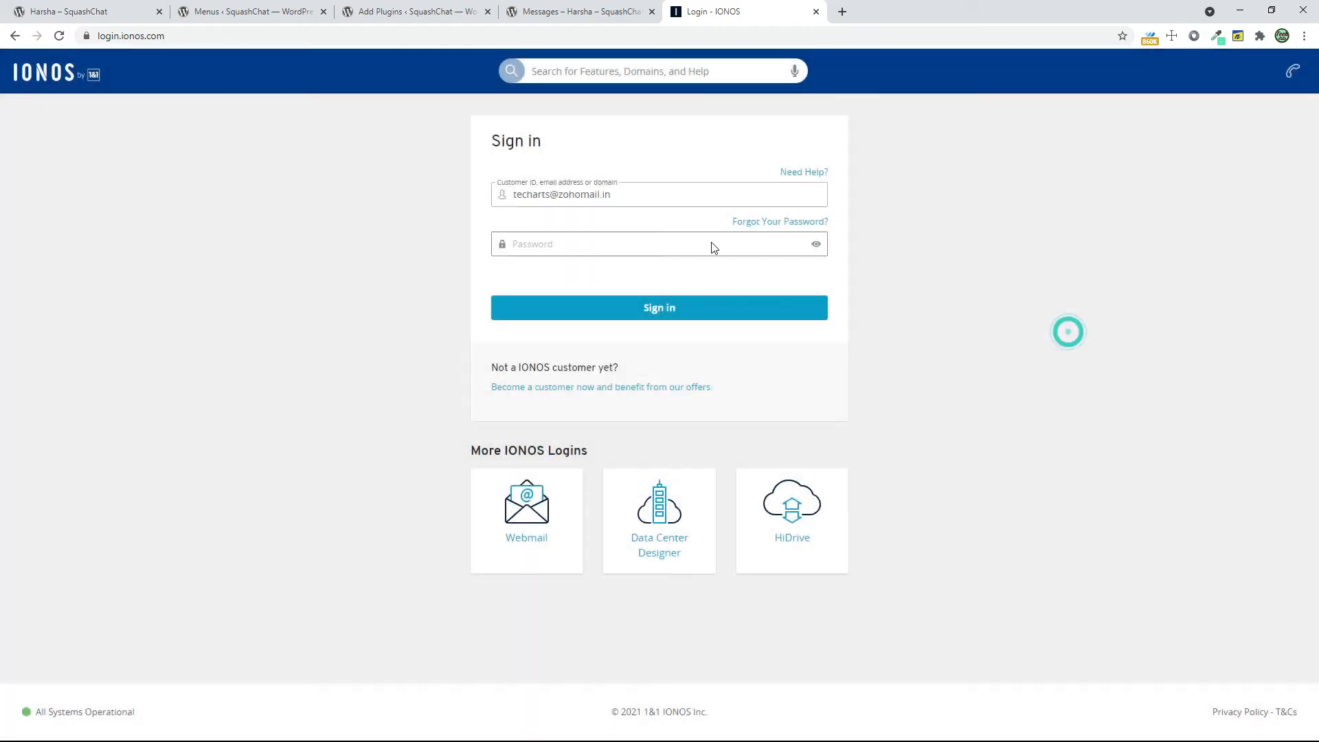
Re-enter the IONOS account password, add the customer's zip code as extra verification, and sign in
left_click(701, 240)
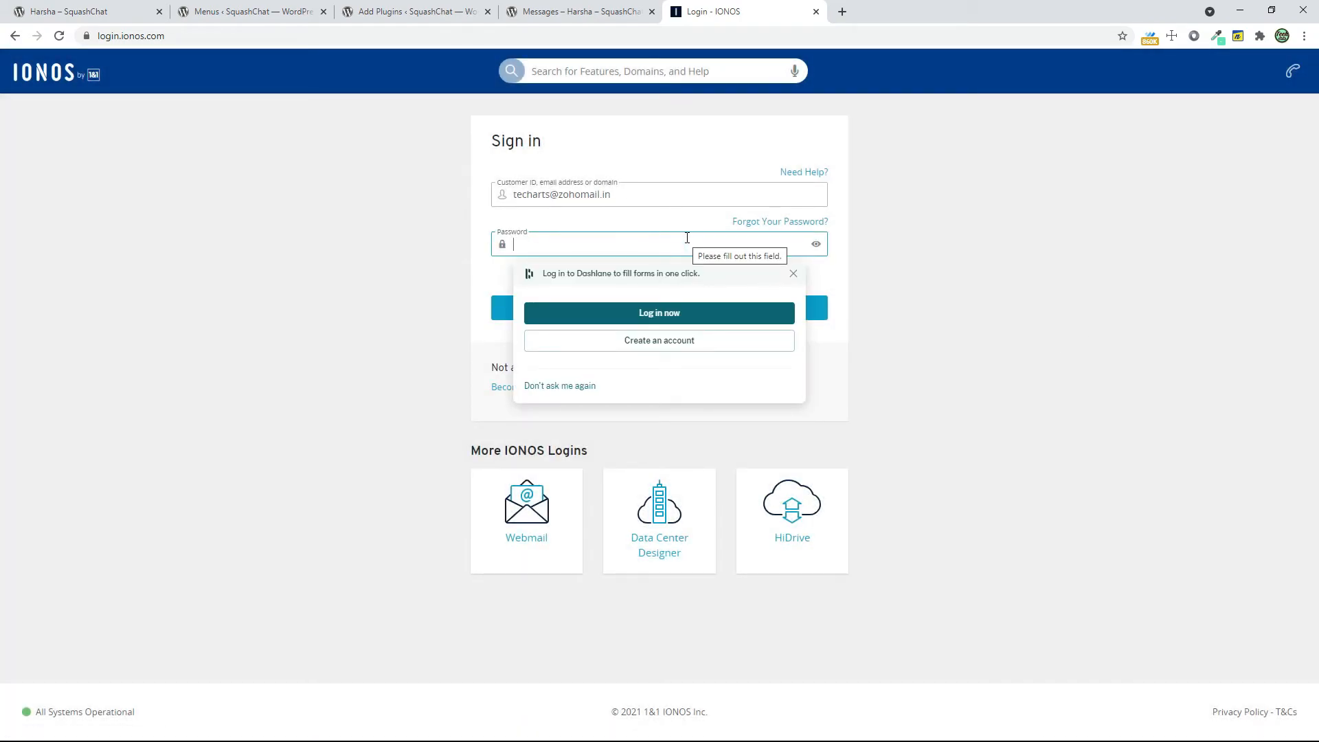
type("•")
key("Return")
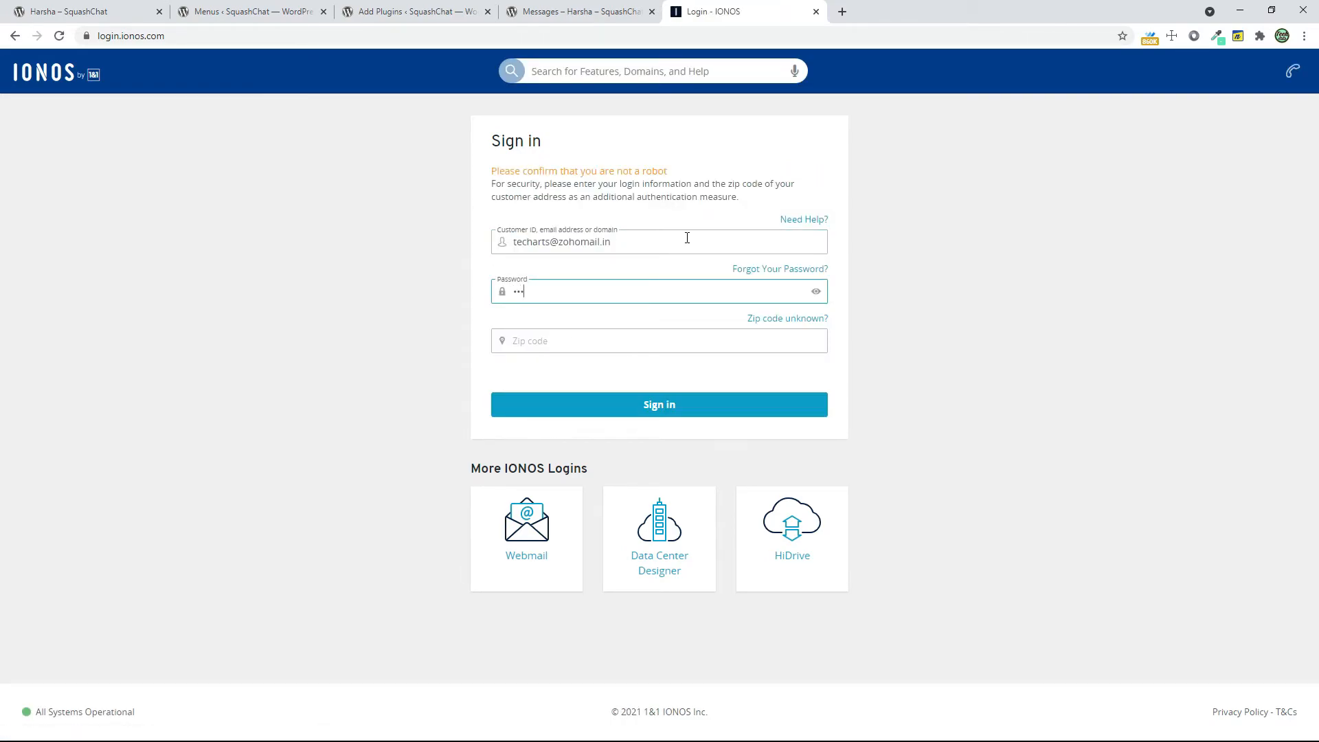
key("Tab")
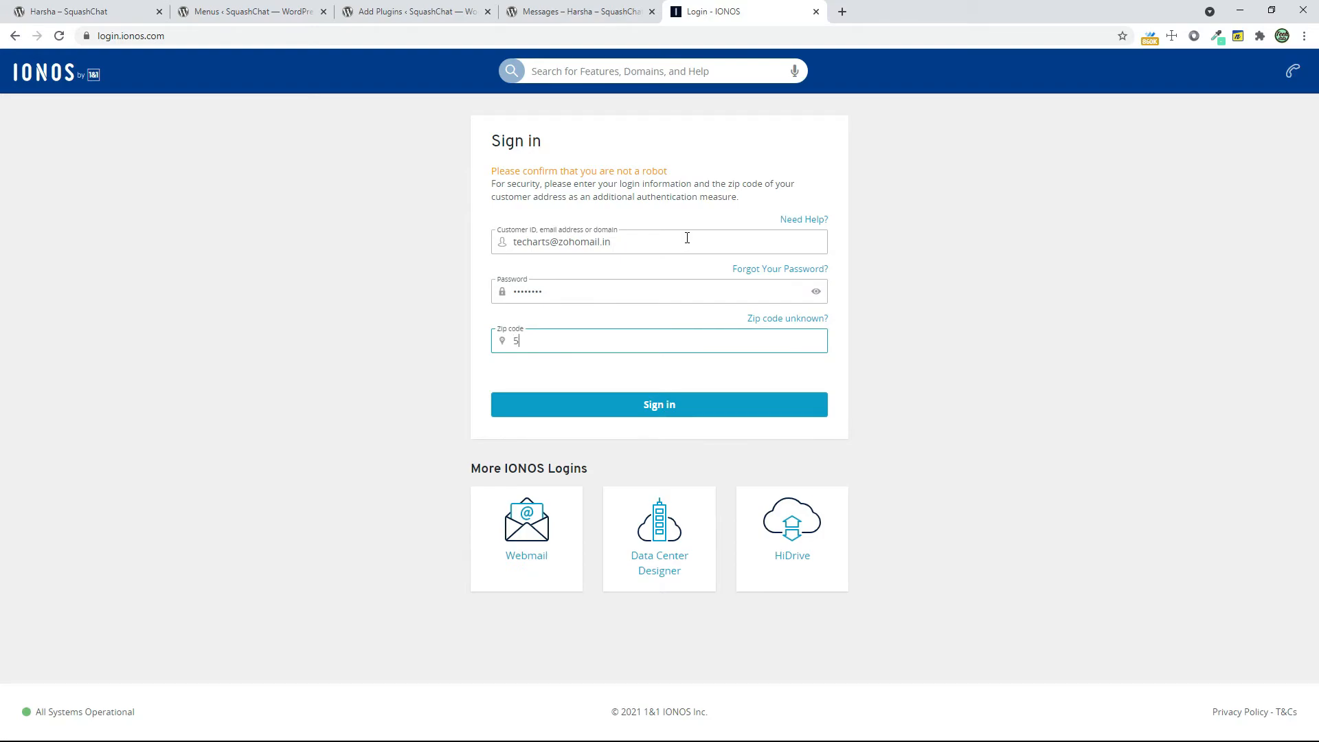
key("Return")
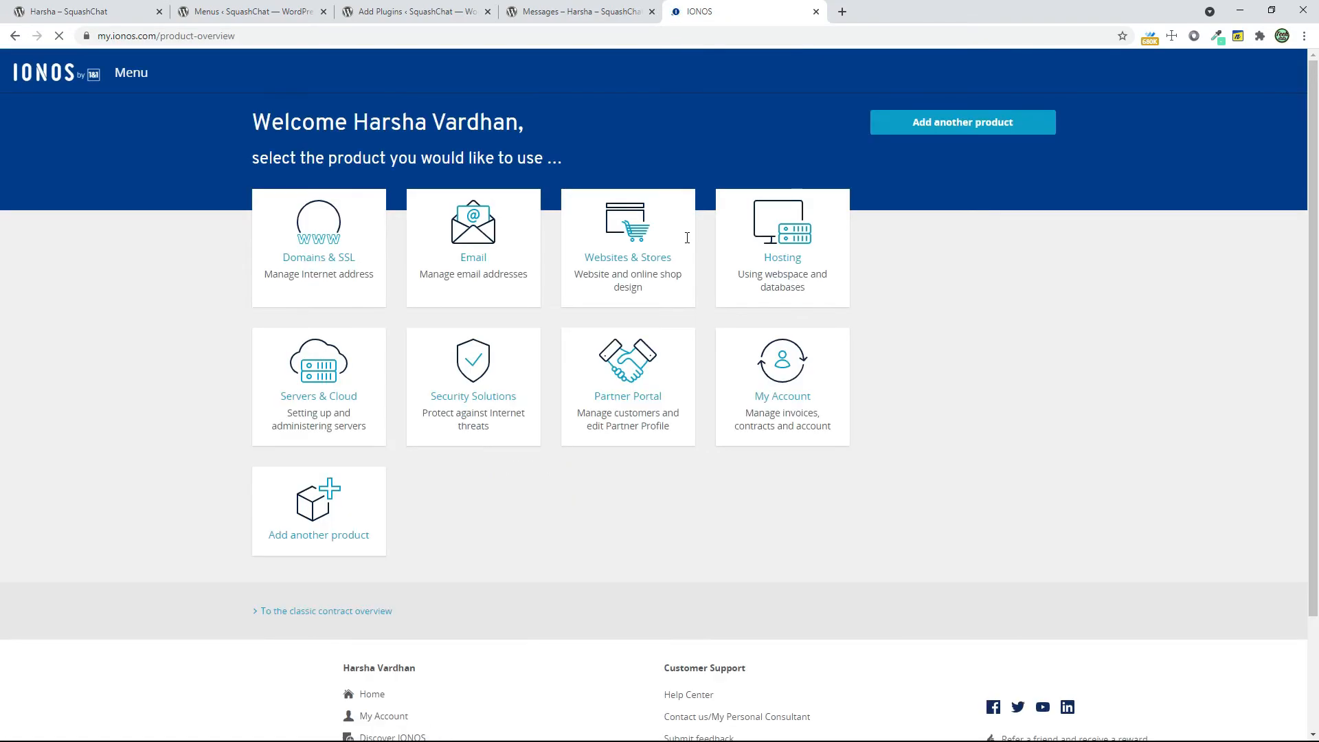
Open the contact mailbox in the Mail Basic package and display its e-mail server information (POP, IMAP)
left_click(417, 244)
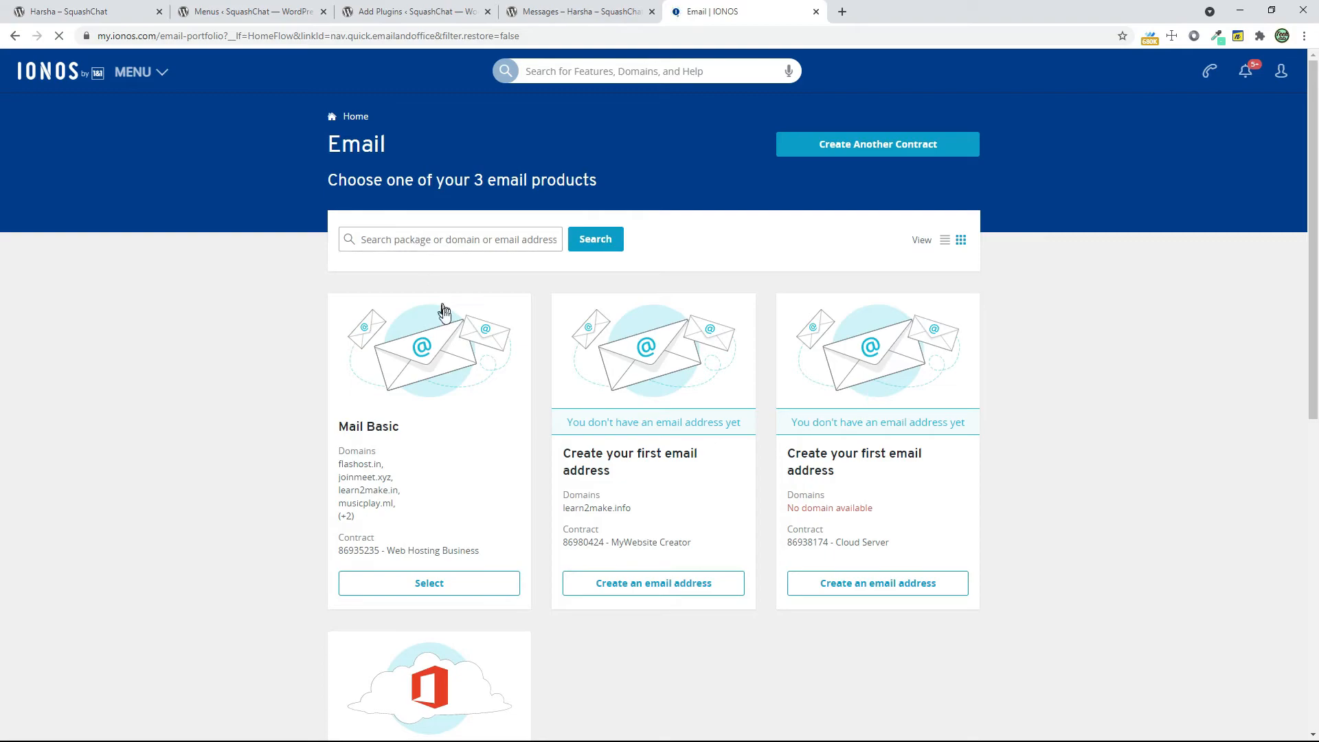
scroll(461, 357, "down", 2)
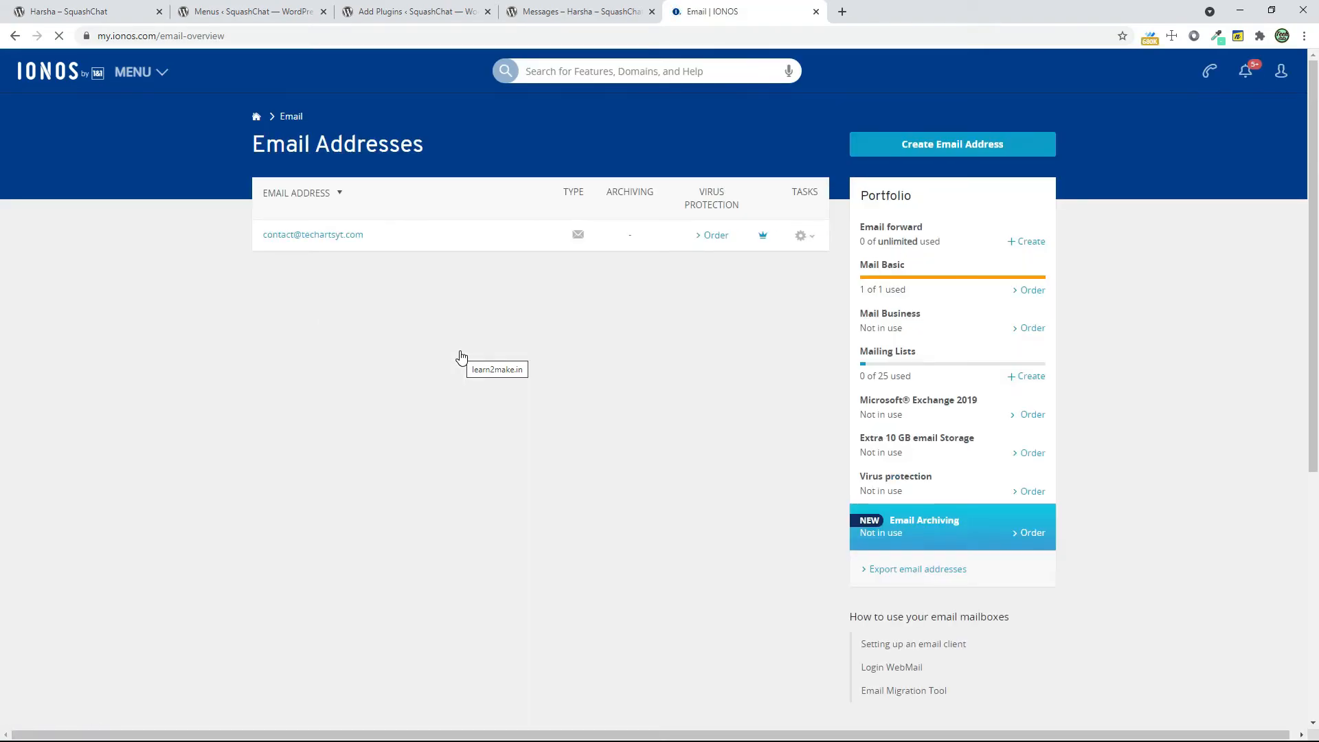
left_click(307, 241)
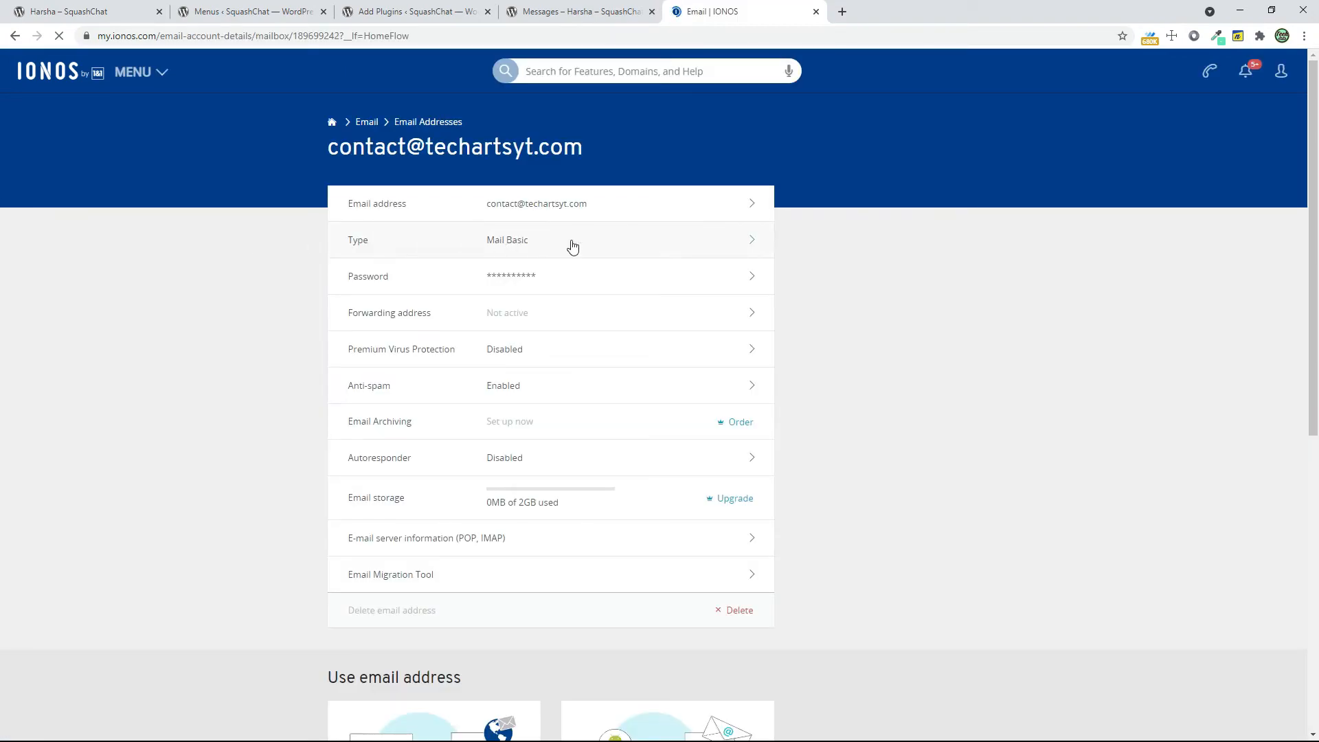
left_click(603, 211)
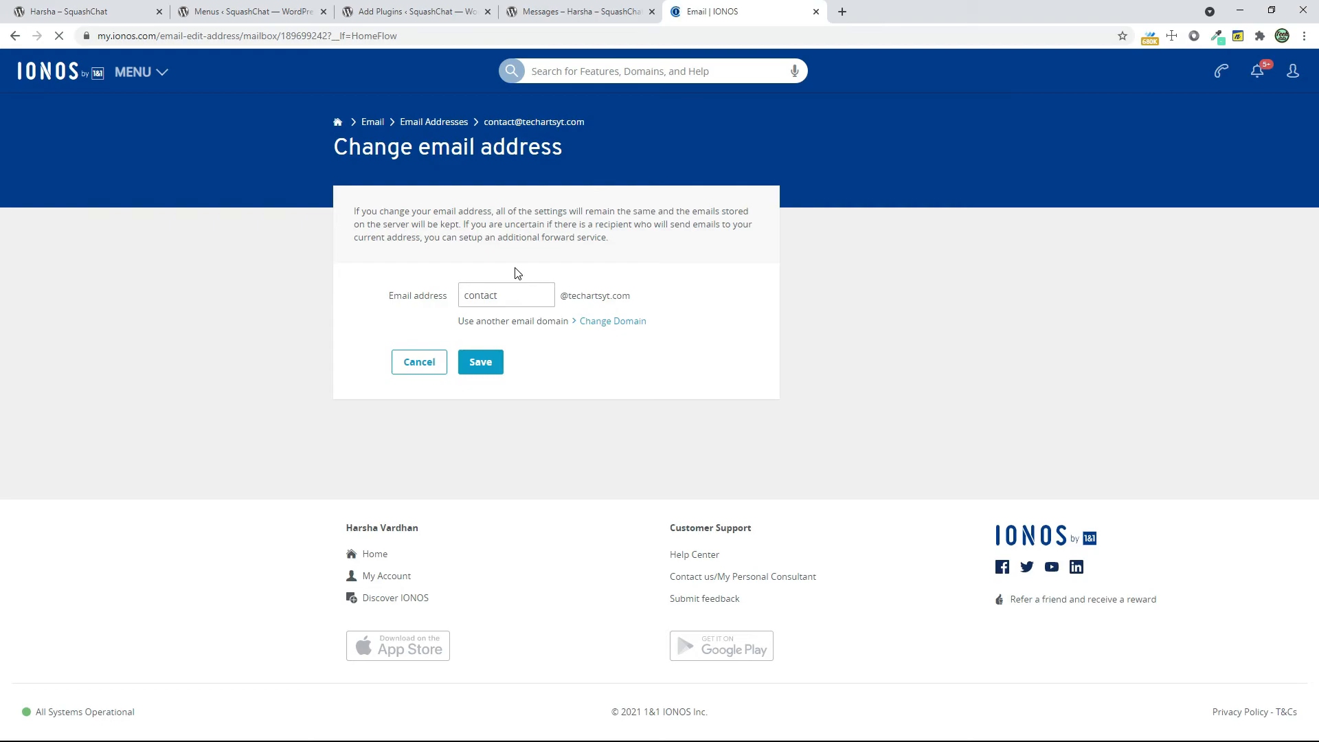
left_click(422, 364)
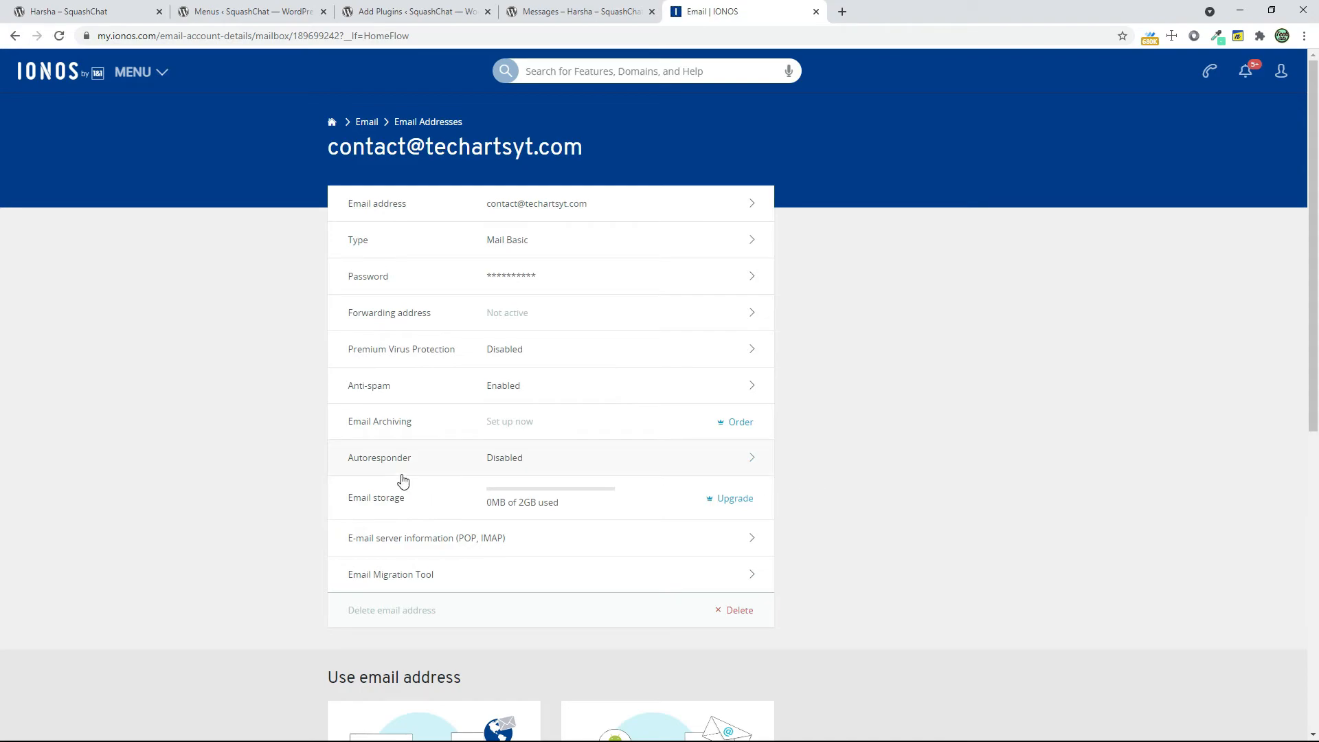
left_click(407, 548)
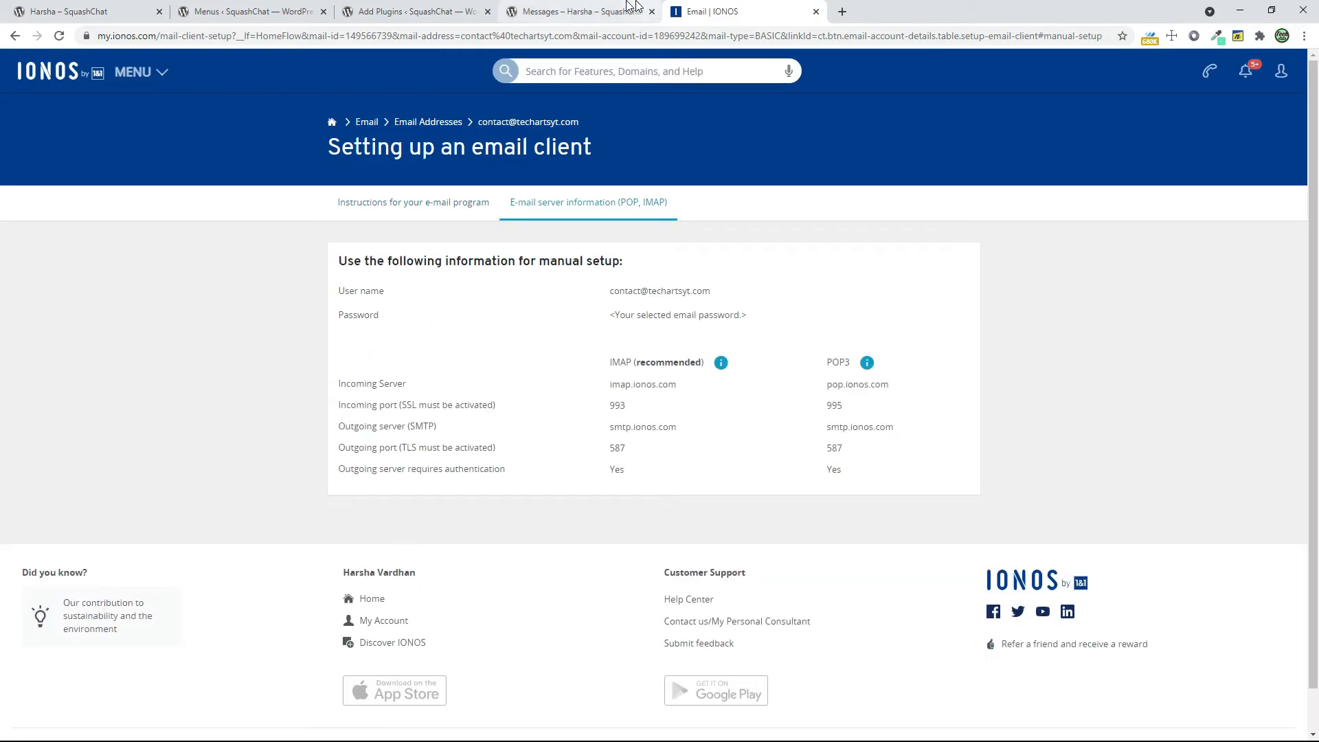
Activate WP Mail SMTP in WordPress and leave its setup wizard for the plugin's settings page
left_click(609, 13)
left_click(441, 9)
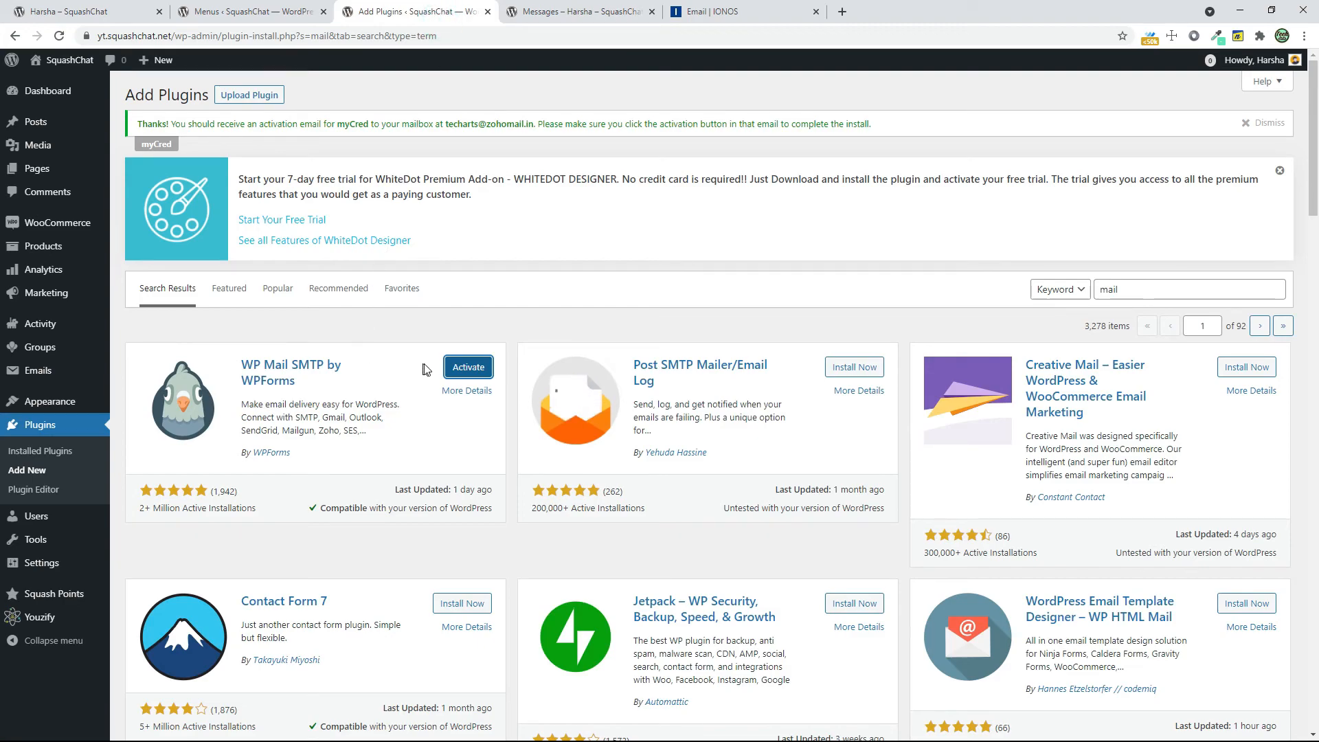
left_click(460, 368)
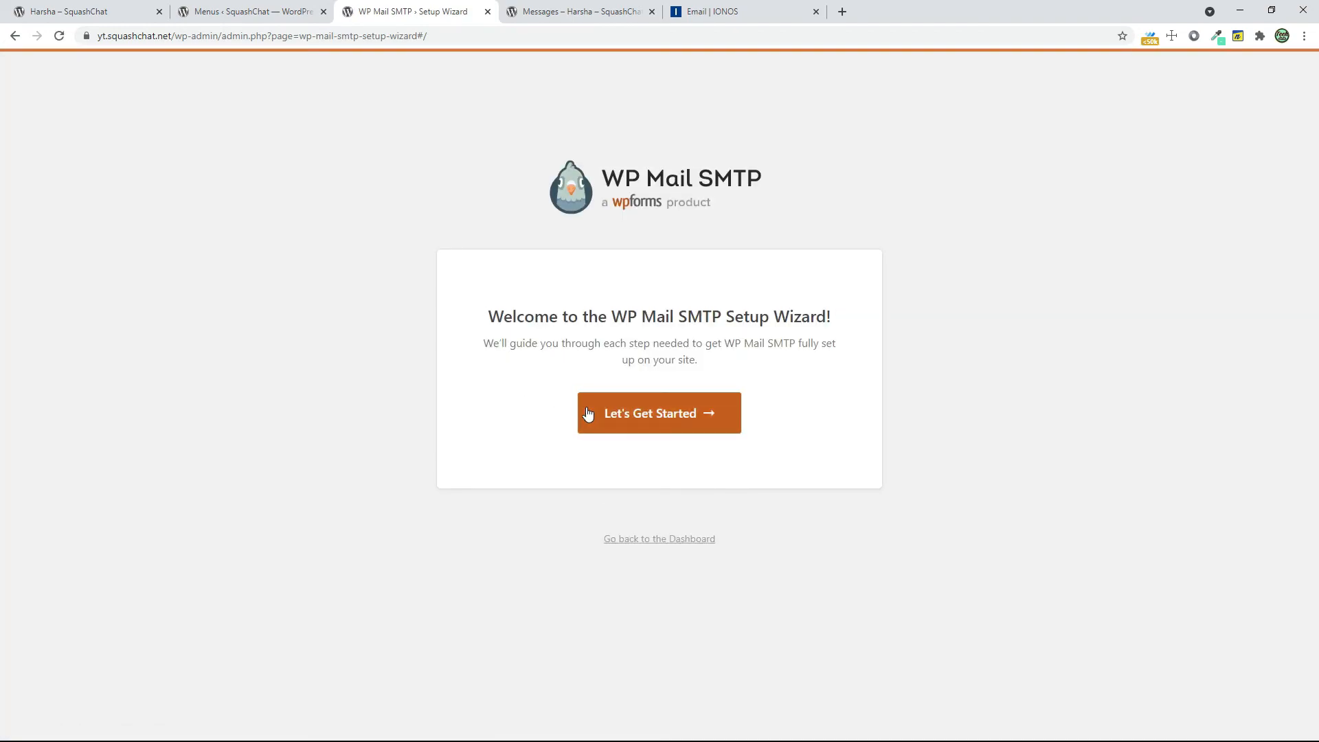
right_click(576, 519)
left_click(595, 467)
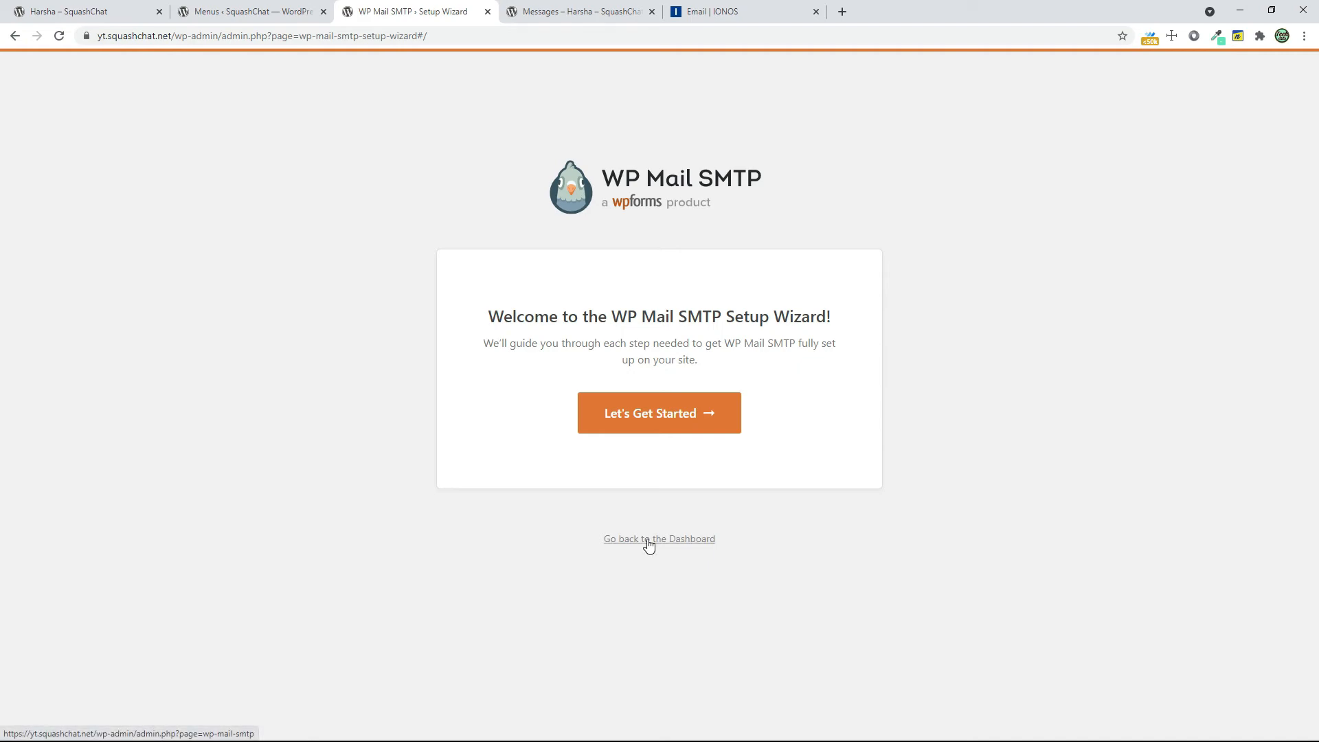
left_click(648, 540)
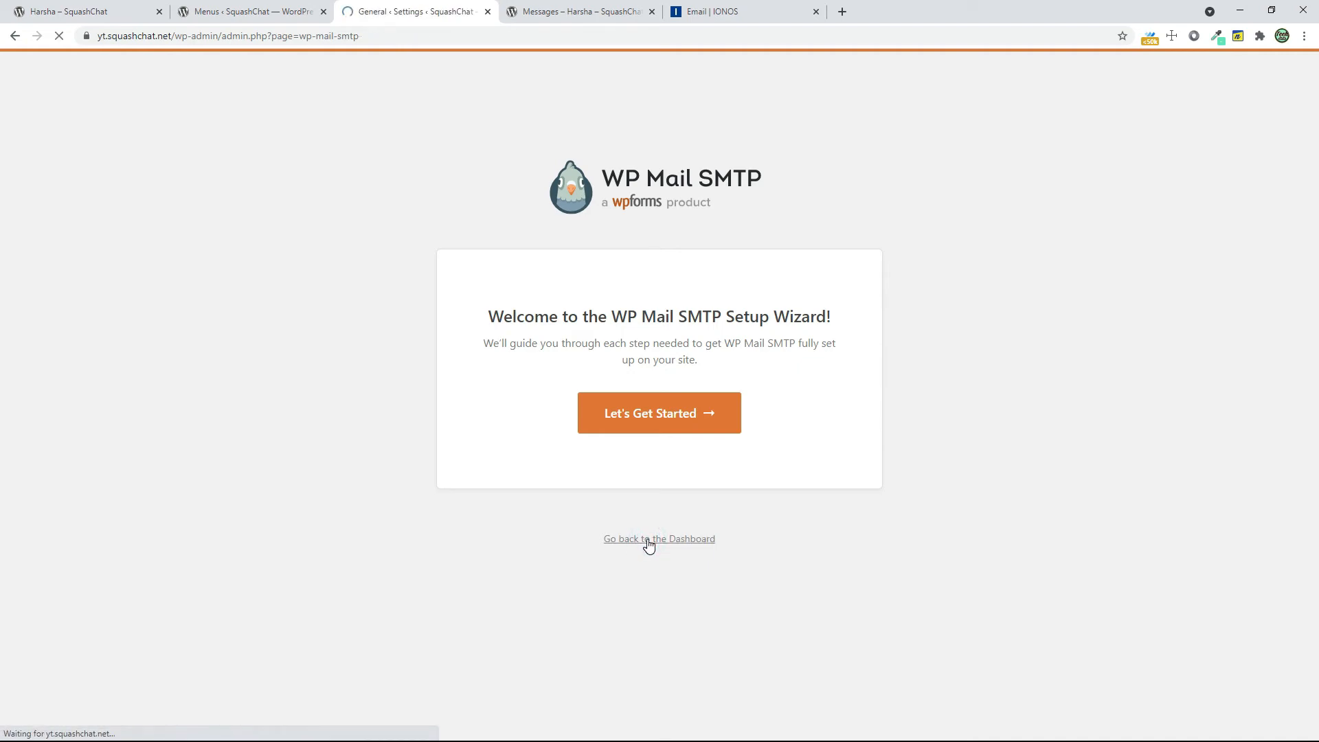
Replace the From Email in the WP Mail SMTP settings with the mailbox address copied from the IONOS server information
scroll(648, 546, "down", 6)
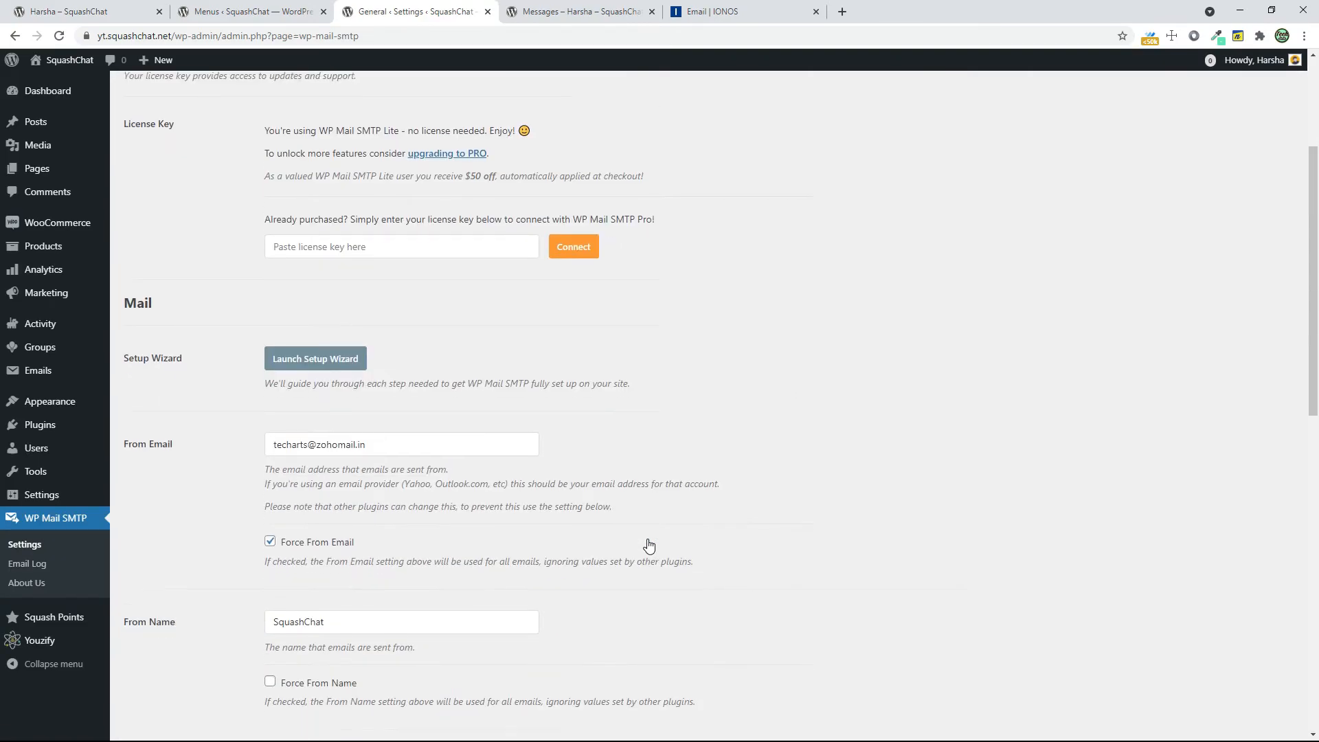
triple_click(386, 254)
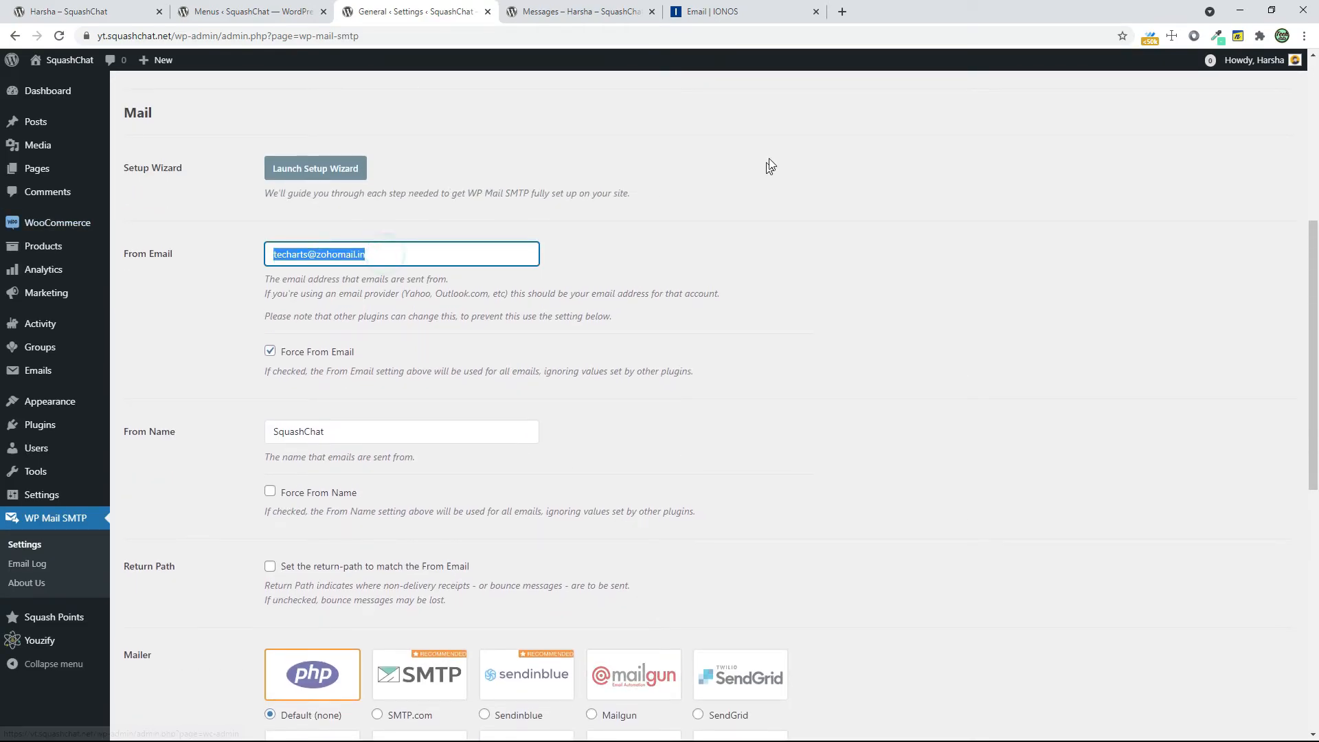
left_click(717, 13)
left_click_drag(604, 291, 741, 295)
right_click(741, 295)
left_click(744, 301)
left_click(392, 14)
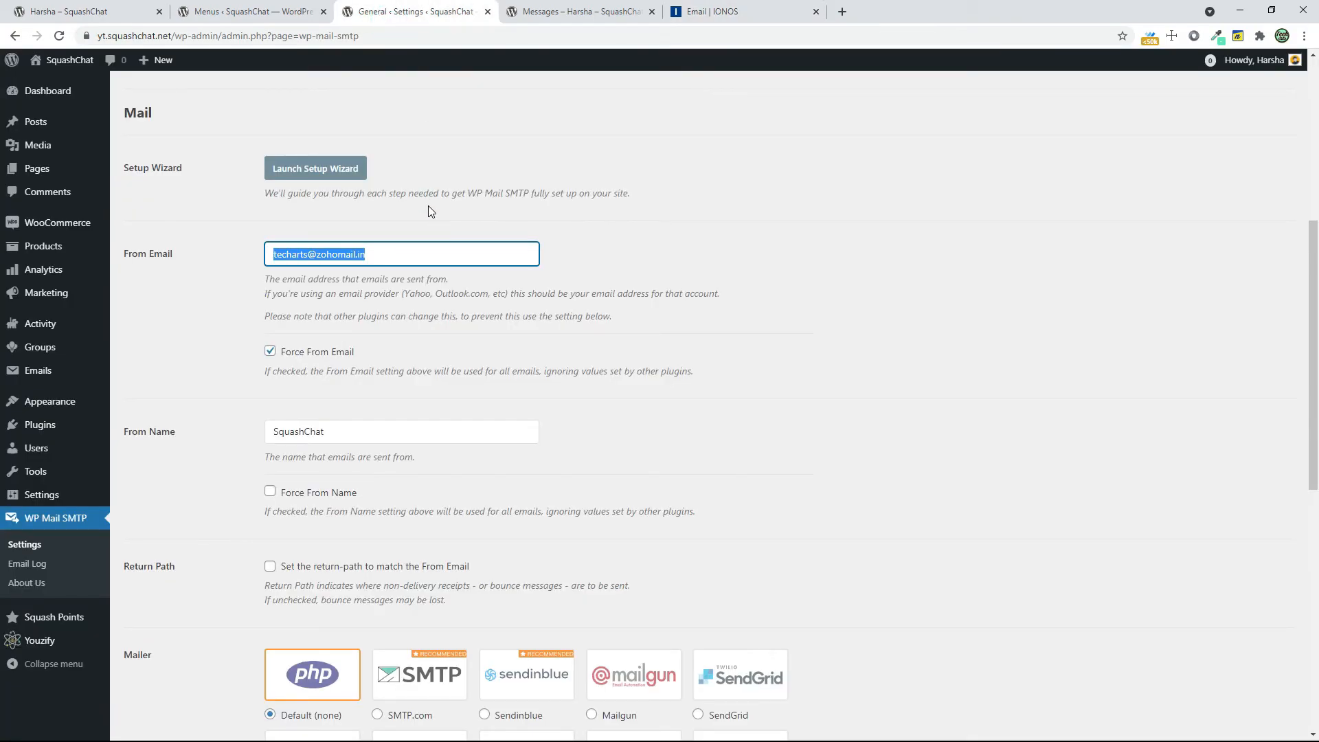
key("ctrl+v")
left_click(763, 12)
right_click(615, 283)
left_click(631, 291)
left_click(481, 12)
key("ctrl+v")
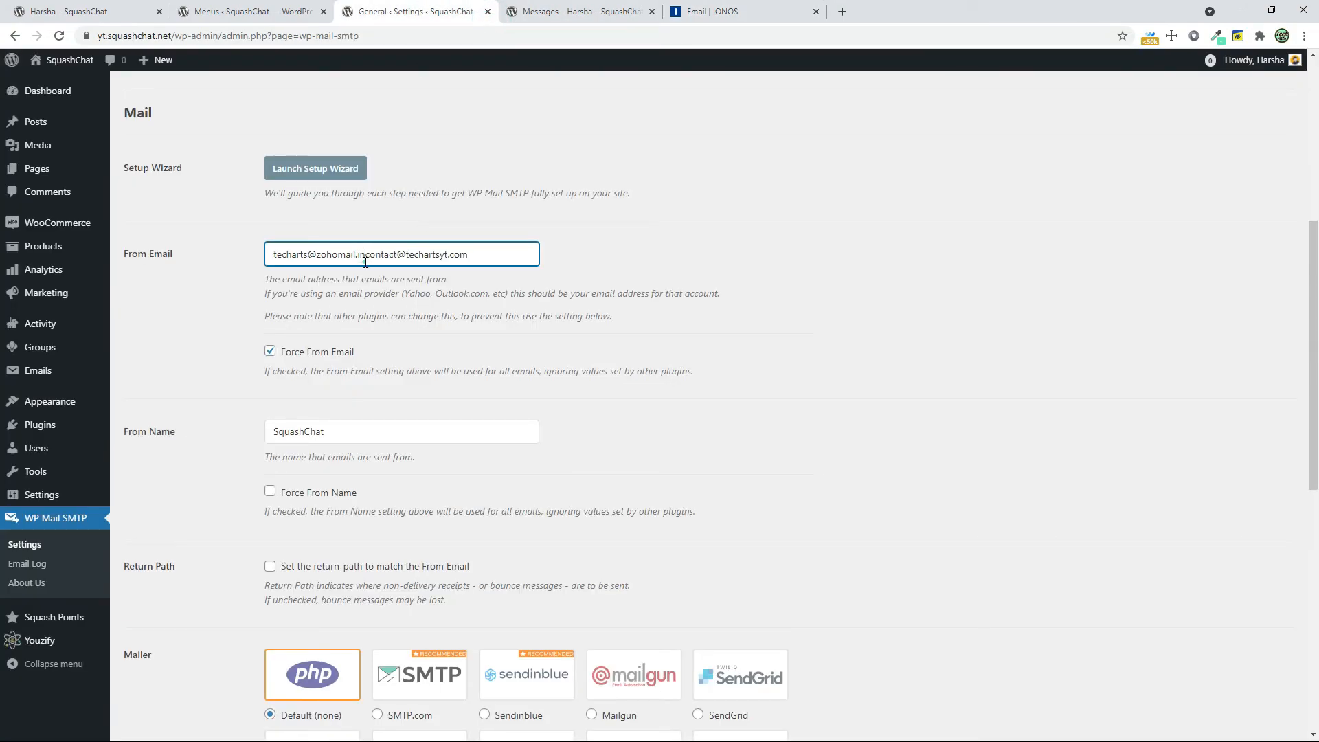
left_click_drag(366, 261, 5, 260)
key("BackSpace")
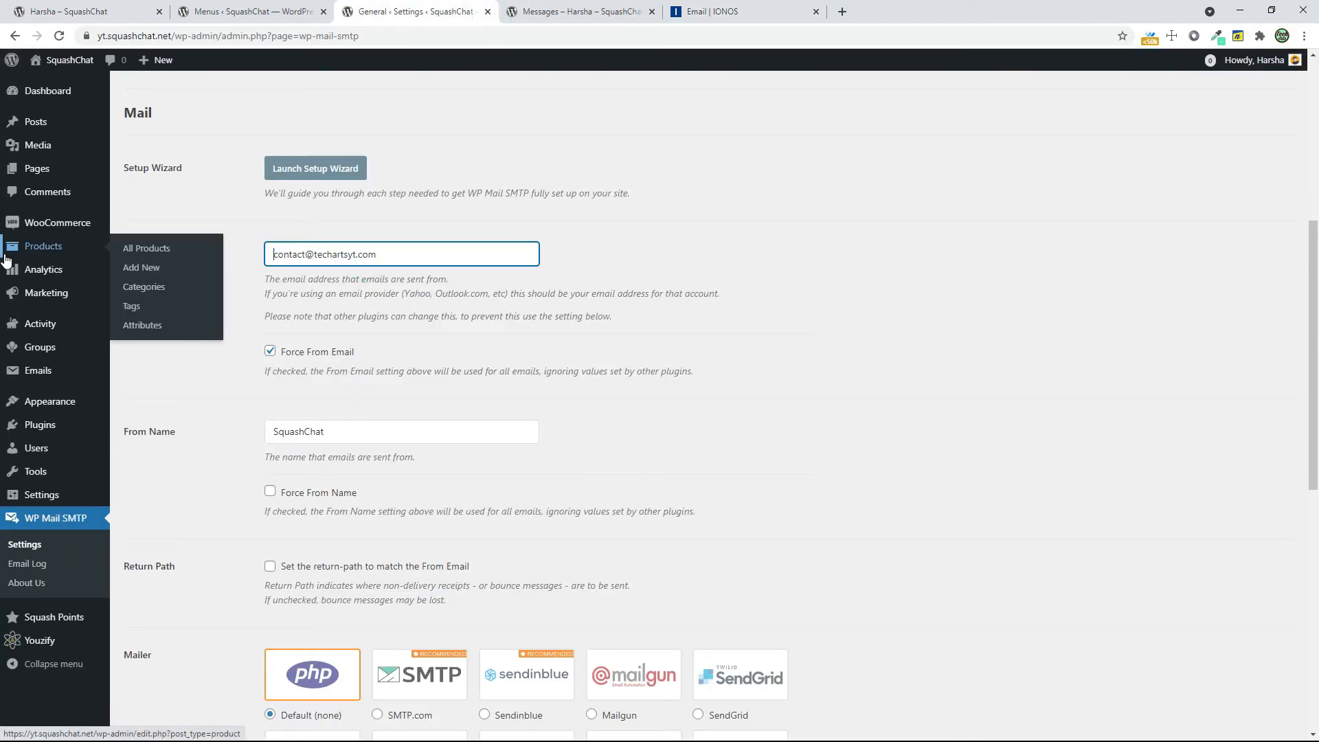
left_click(775, 413)
Choose Other SMTP as the mailer and bring up its host and encryption settings
scroll(384, 439, "down", 5)
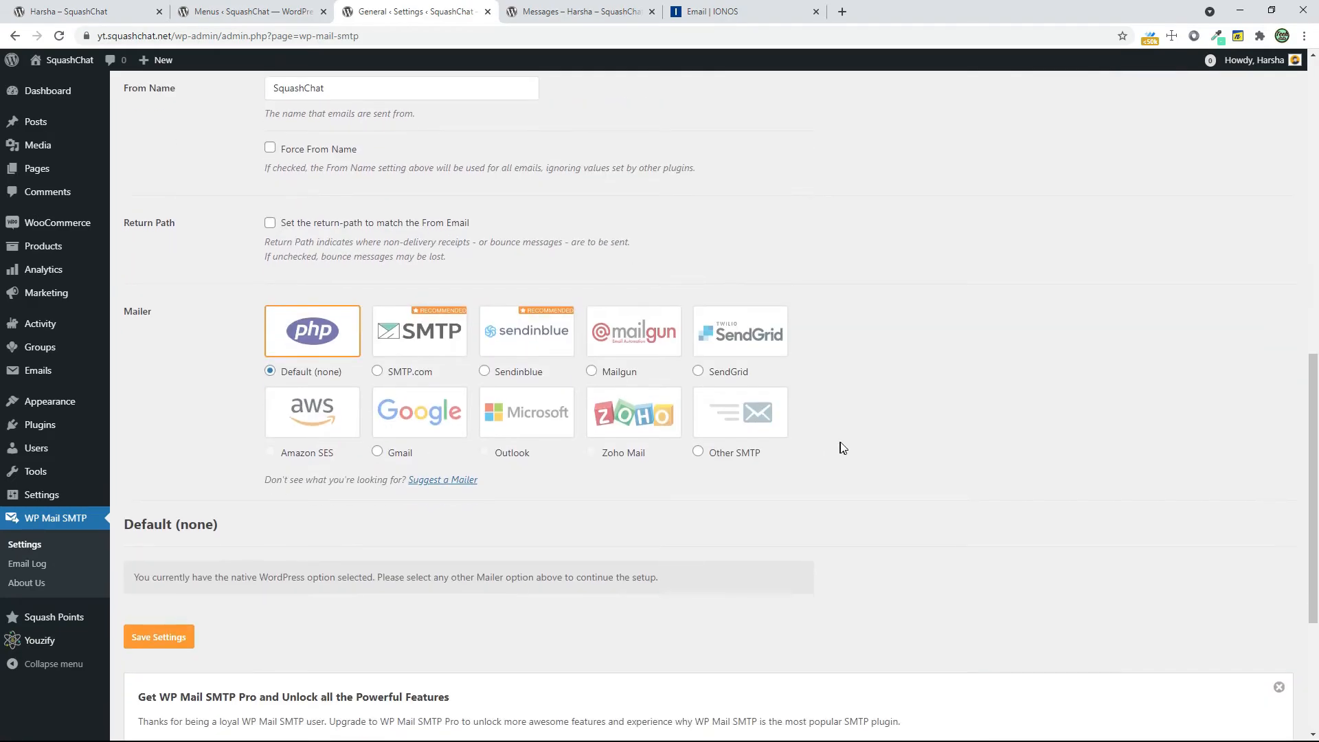
left_click(740, 412)
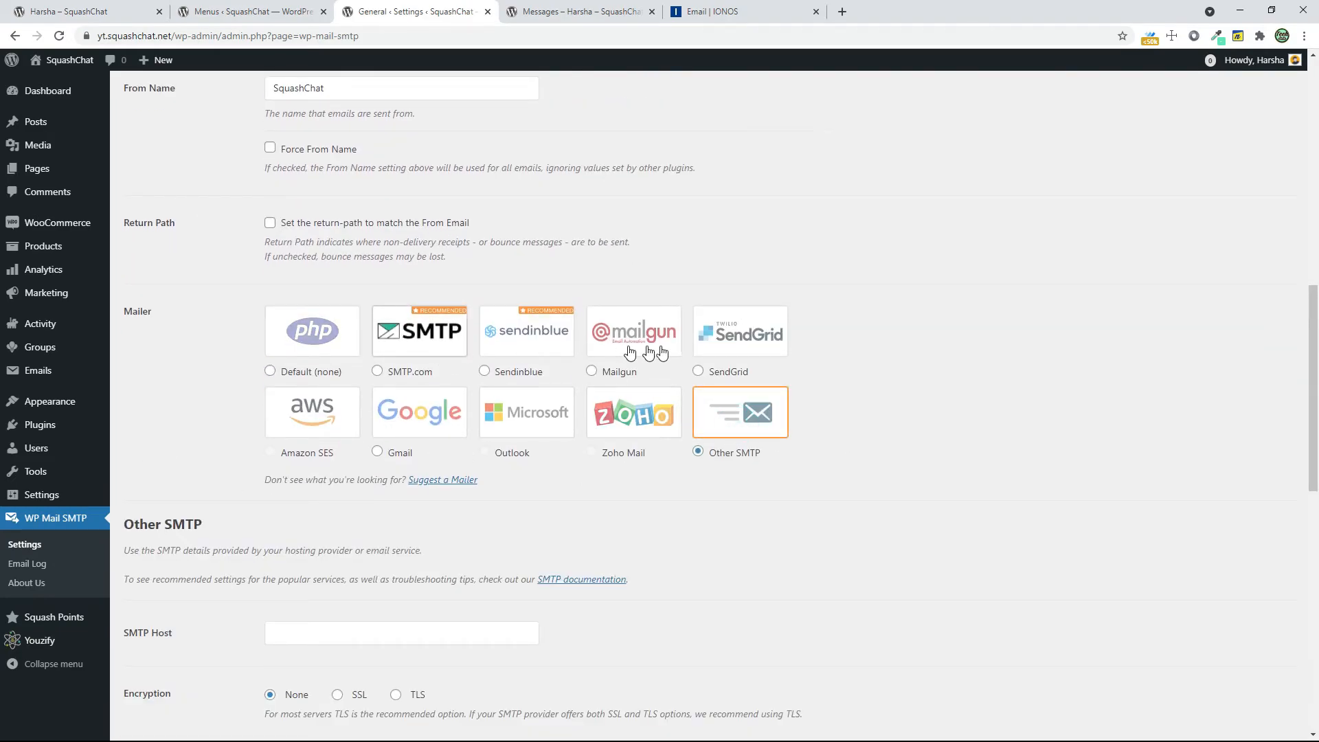
scroll(481, 543, "down", 2)
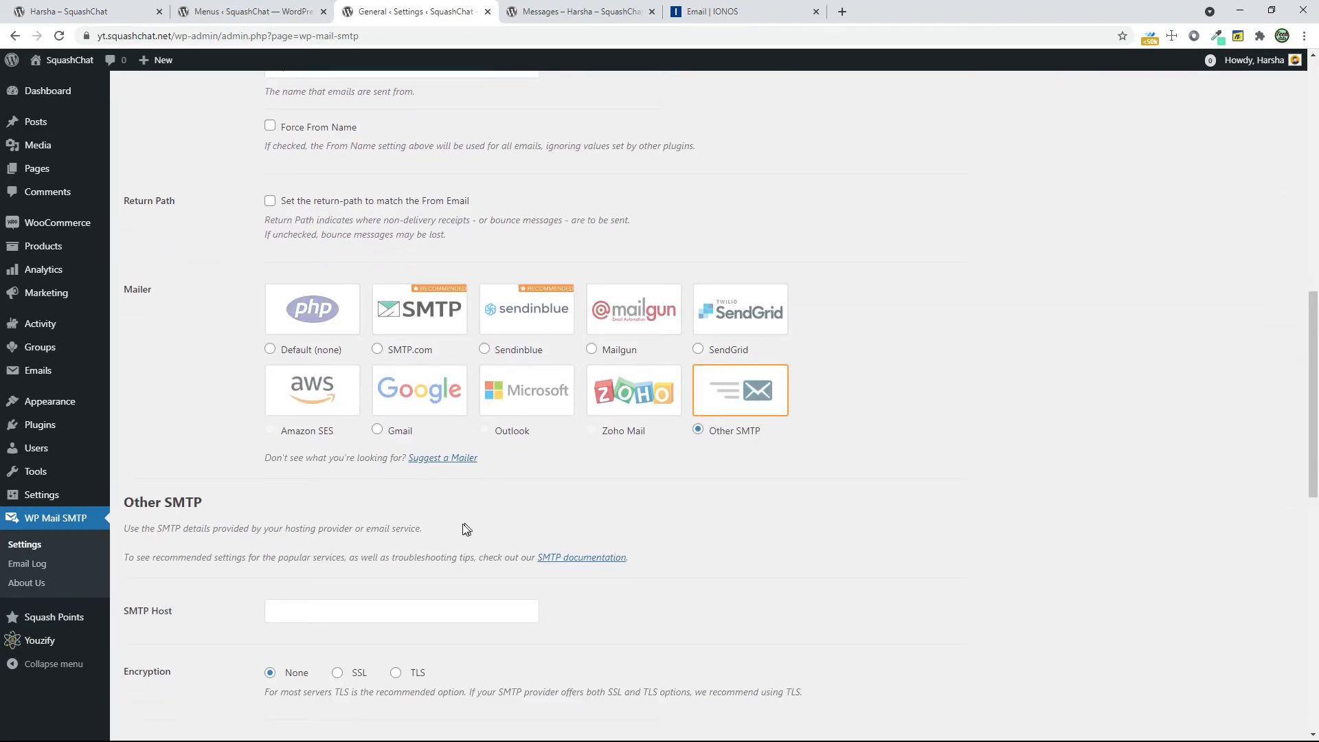
Enter smtp.ionos.com, copied from the IONOS outgoing server information, as the SMTP host and choose TLS encryption
left_click(357, 495)
left_click(742, 12)
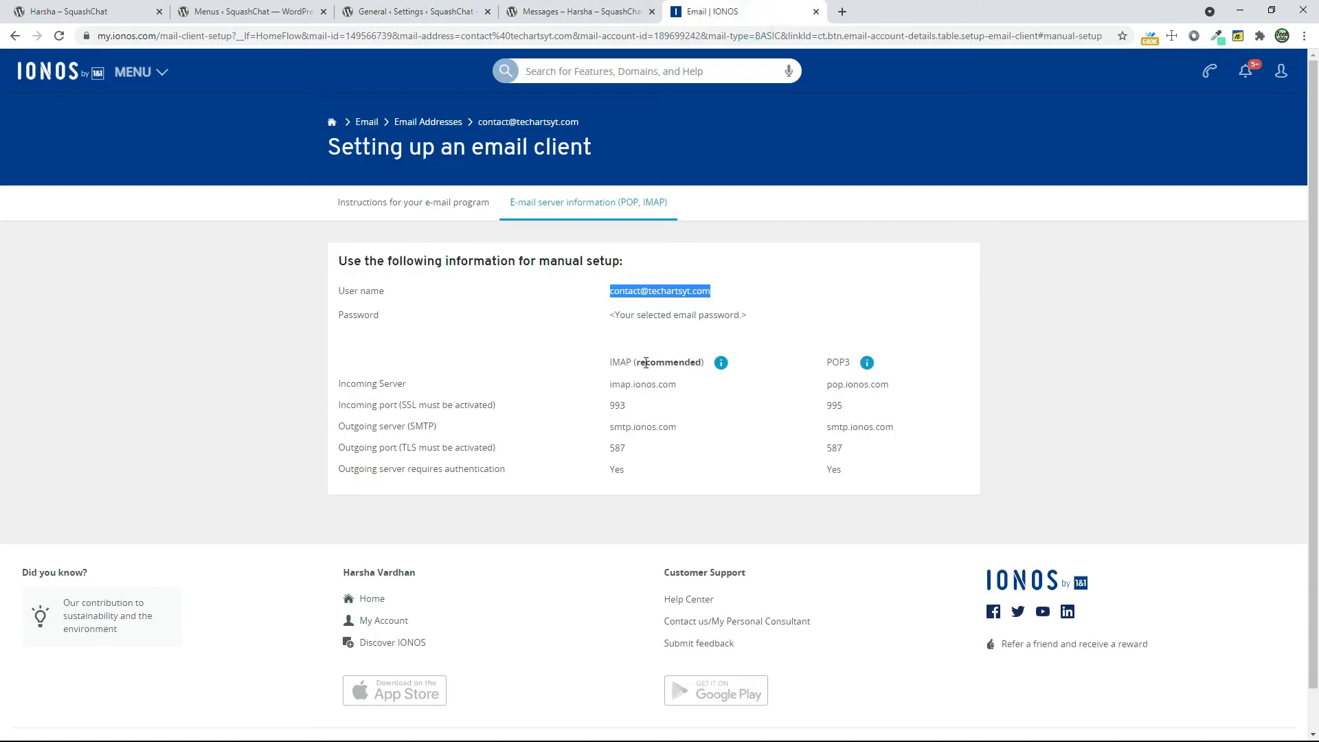
right_click(627, 290)
left_click(646, 297)
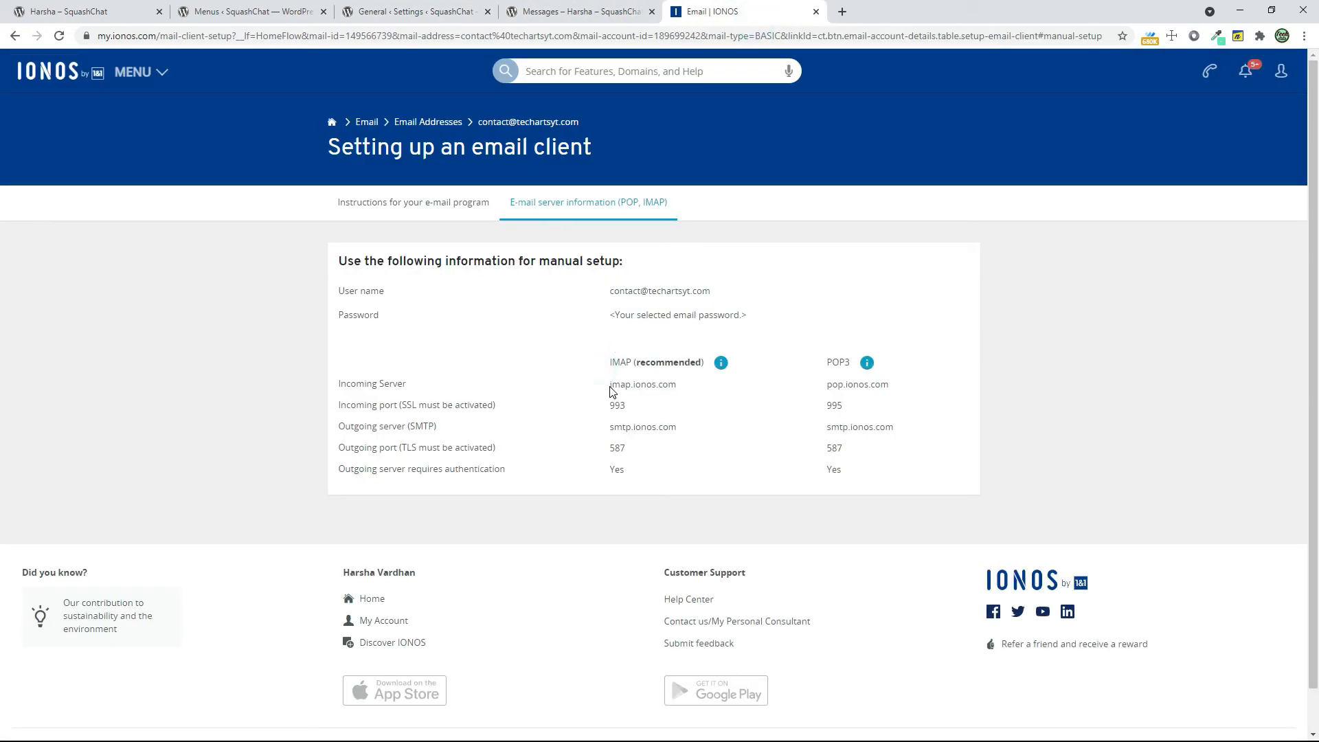
left_click_drag(609, 385, 686, 388)
right_click(749, 386)
left_click(760, 393)
left_click_drag(608, 428, 692, 436)
right_click(692, 436)
left_click(704, 444)
left_click(416, 11)
key("ctrl+v")
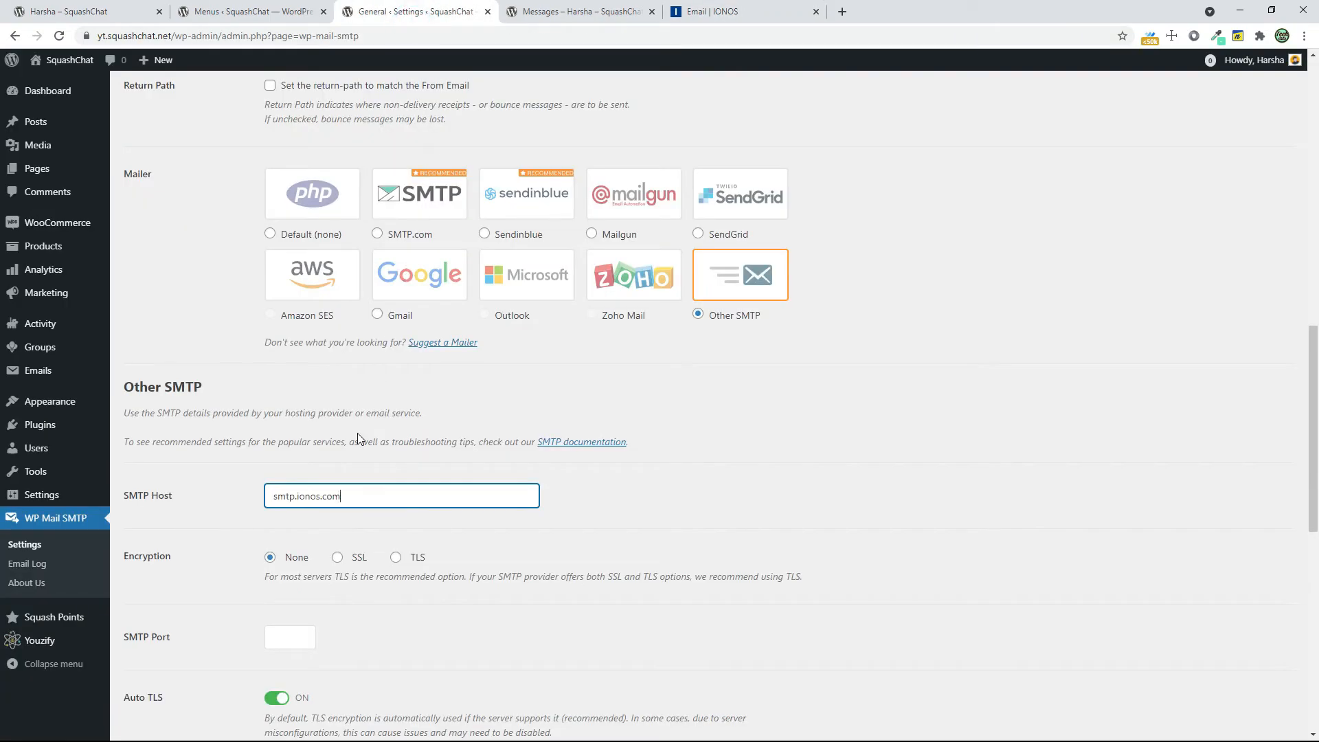
left_click(395, 558)
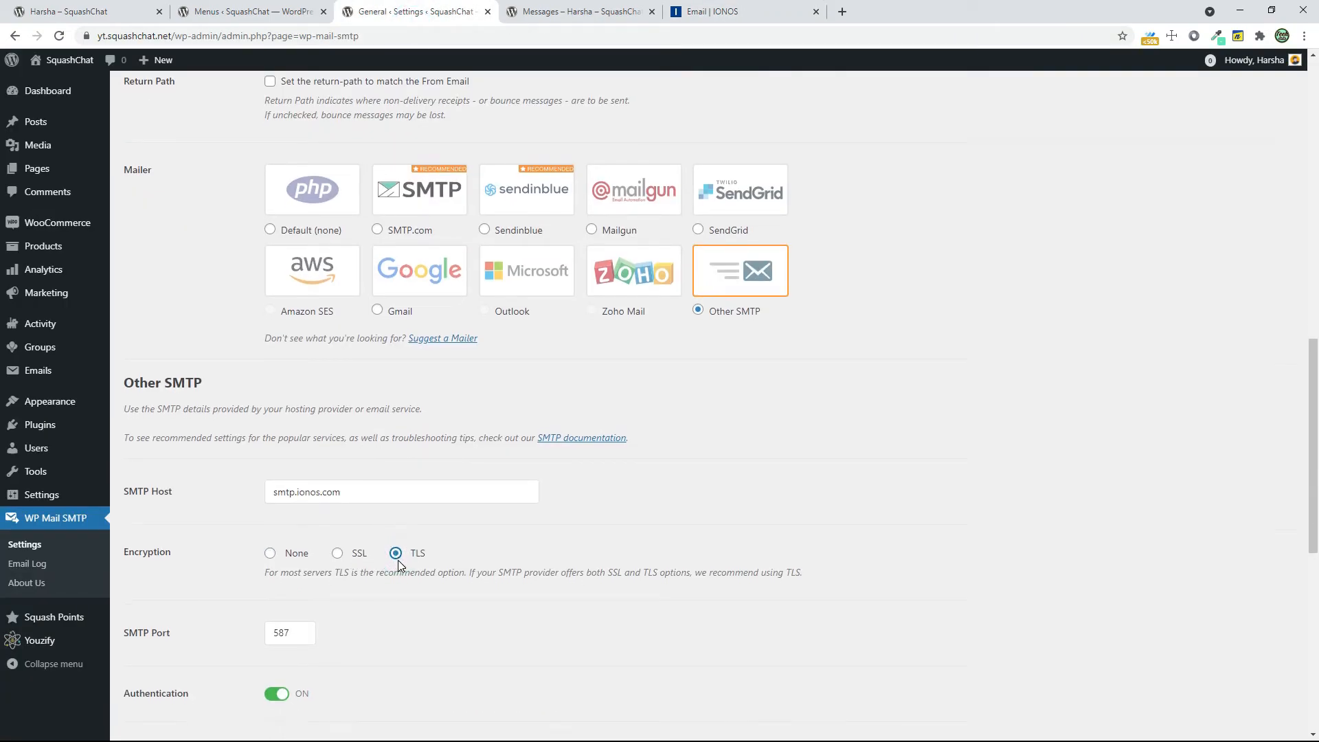
Enter the mailbox address copied from IONOS as the SMTP username, enter the SMTP password, and save the settings
scroll(397, 559, "down", 2)
scroll(397, 559, "down", 3)
left_click(358, 410)
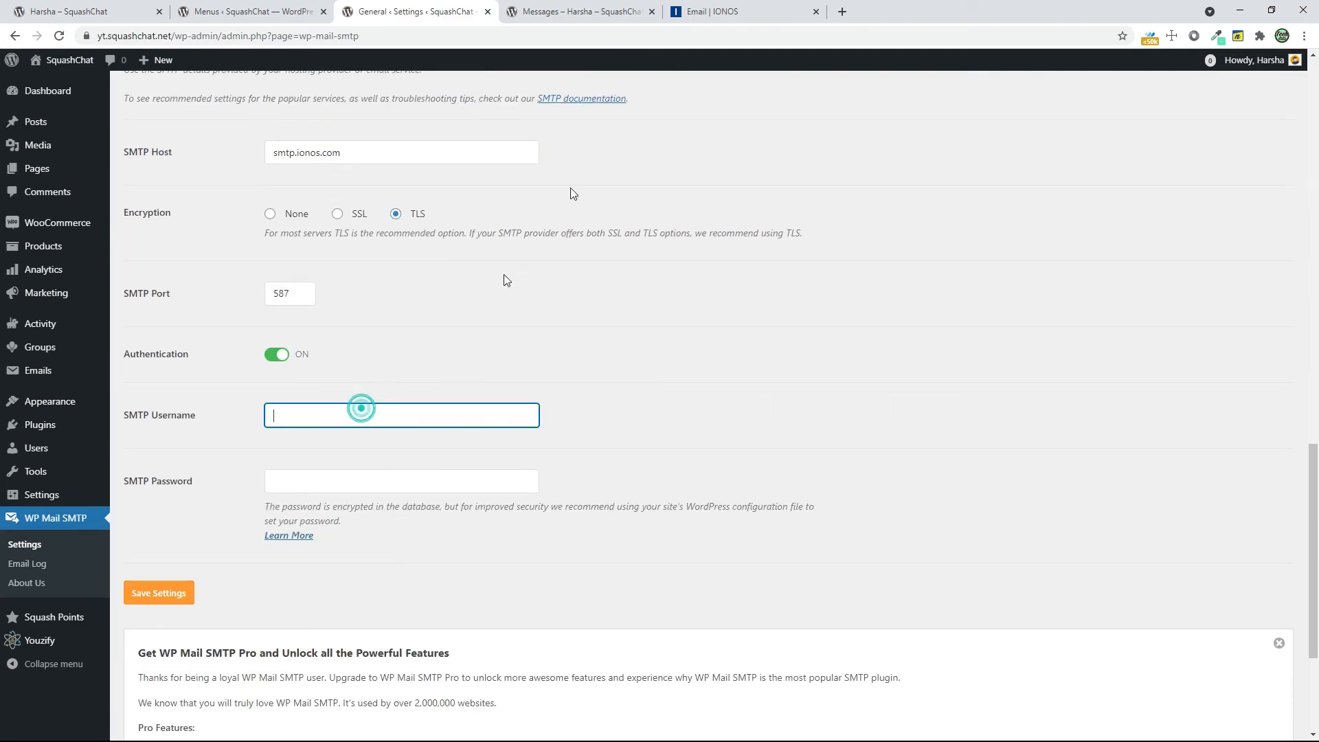
left_click(708, 12)
left_click(601, 286)
left_click(770, 297)
left_click(416, 12)
left_click(371, 416)
key("ctrl+v")
left_click(341, 480)
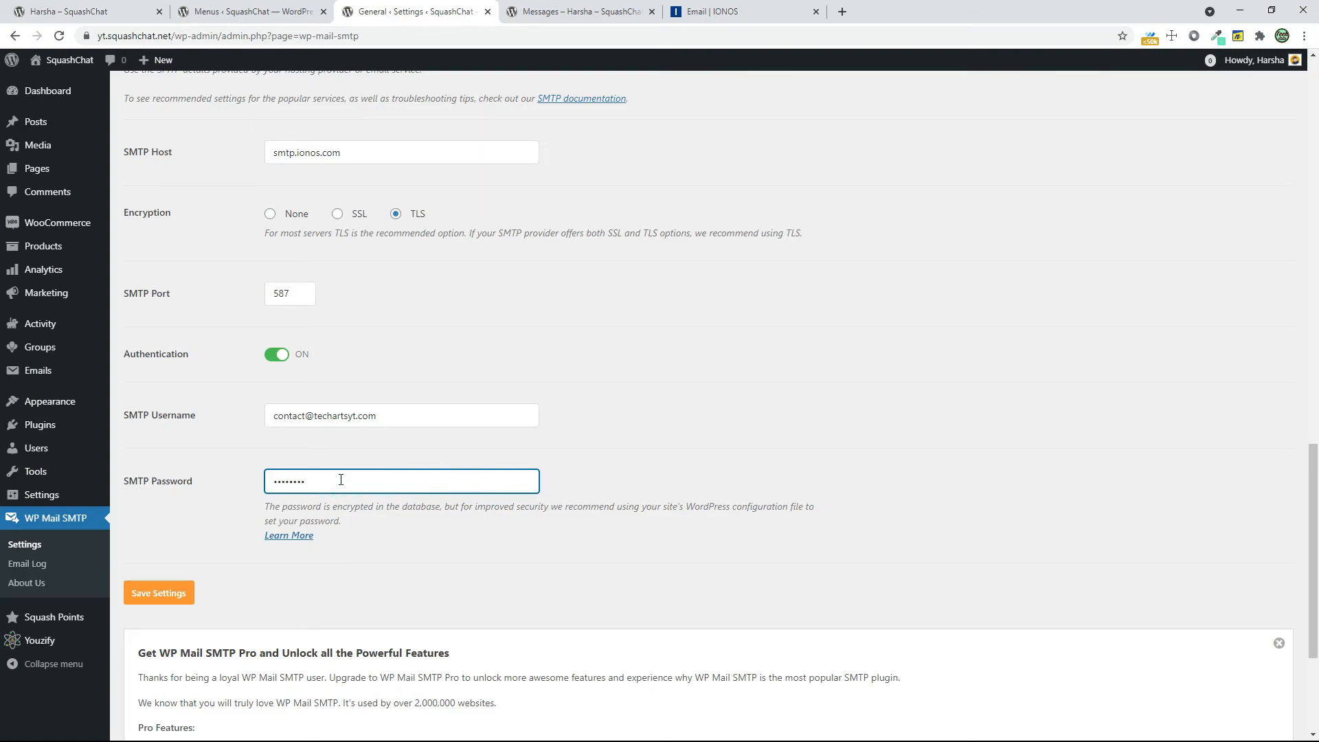
left_click(172, 602)
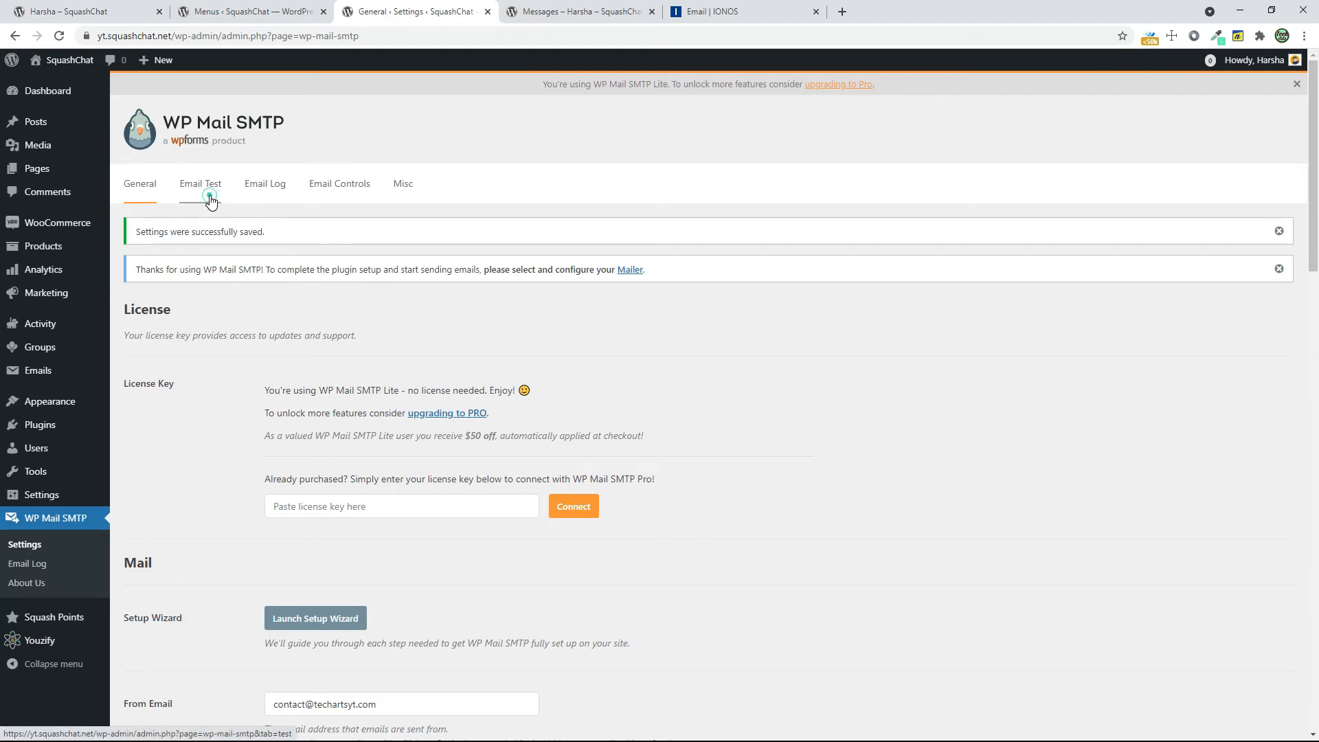
Send a test email from WP Mail SMTP to the Zoho address and read the received message in Zoho Mail
left_click(209, 198)
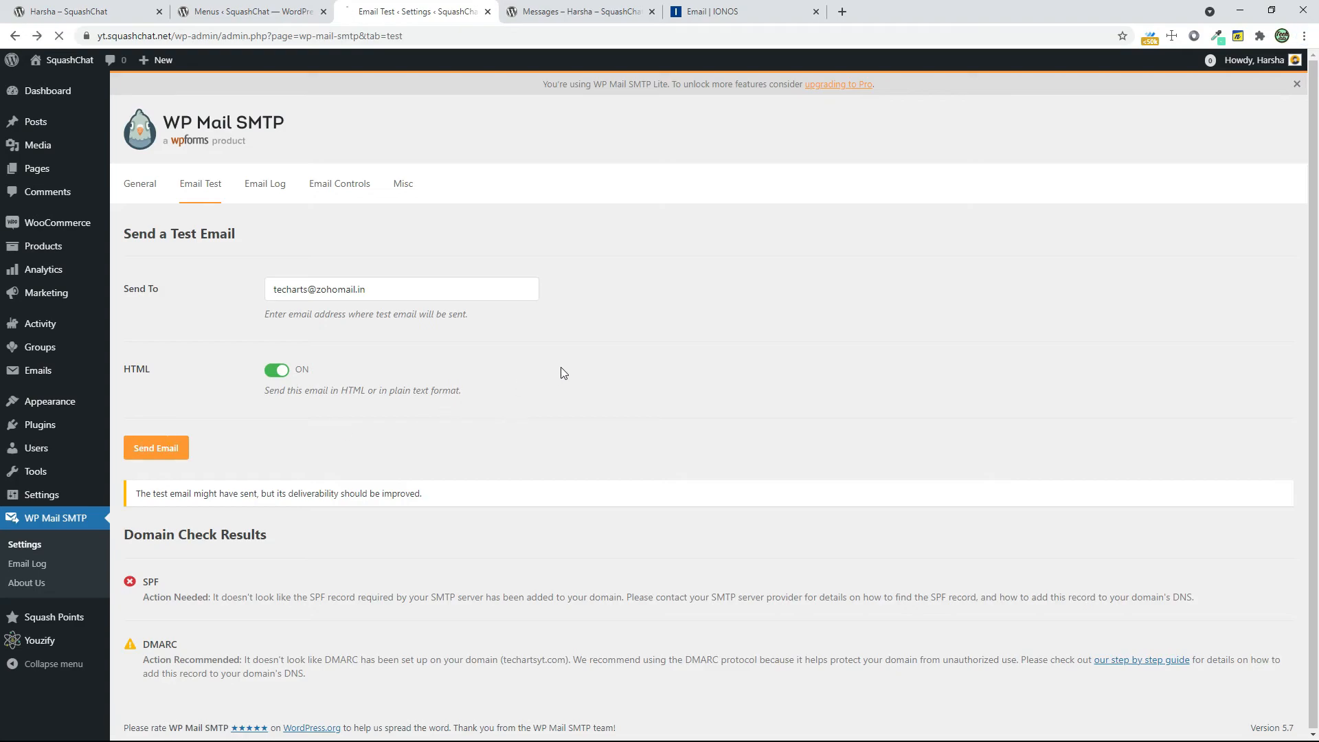
left_click(842, 11)
type("mai")
key("Return")
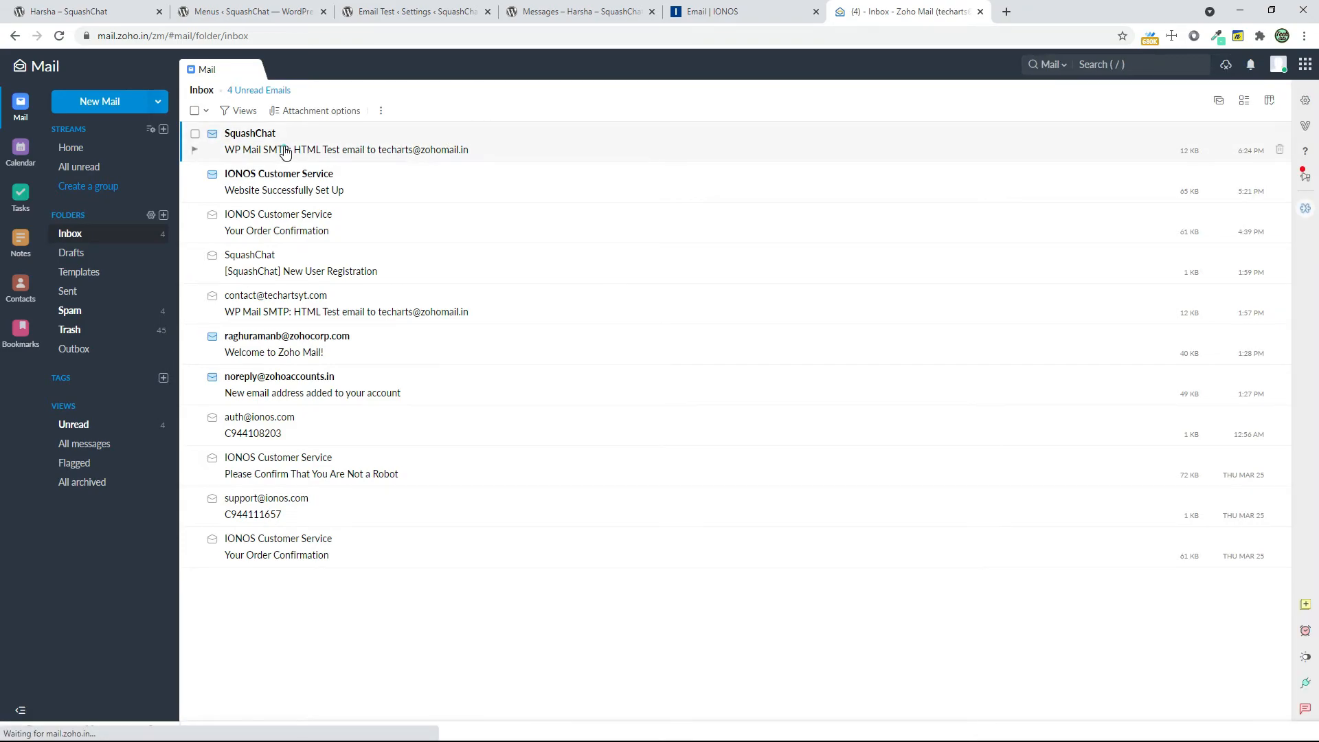
left_click(284, 148)
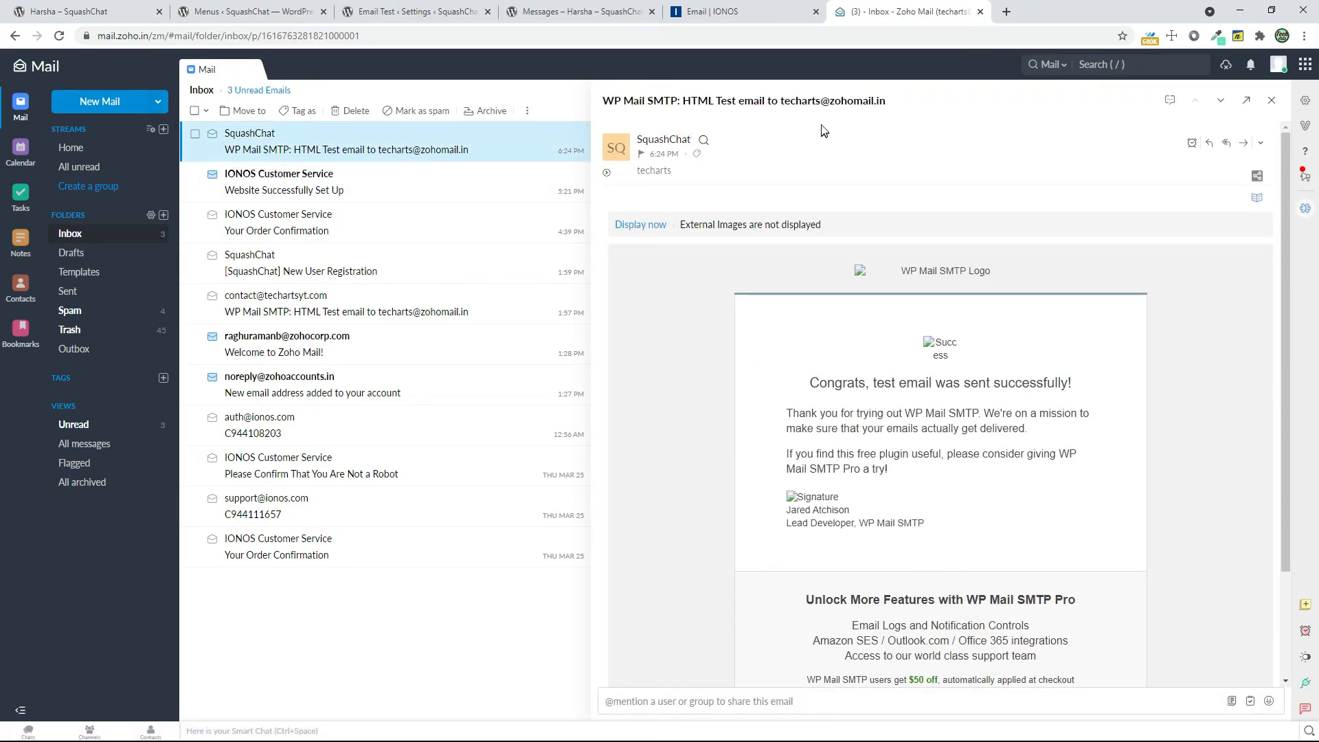
scroll(664, 264, "down", 2)
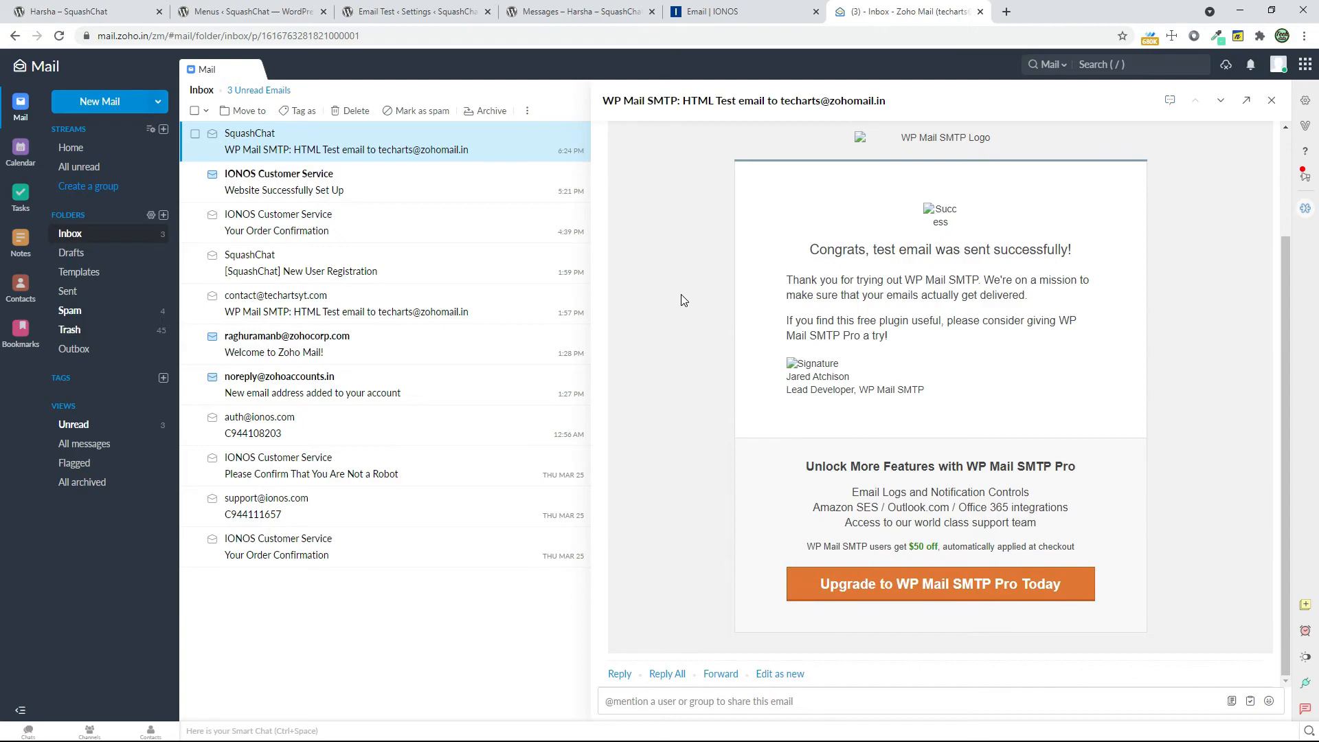
scroll(877, 405, "up", 2)
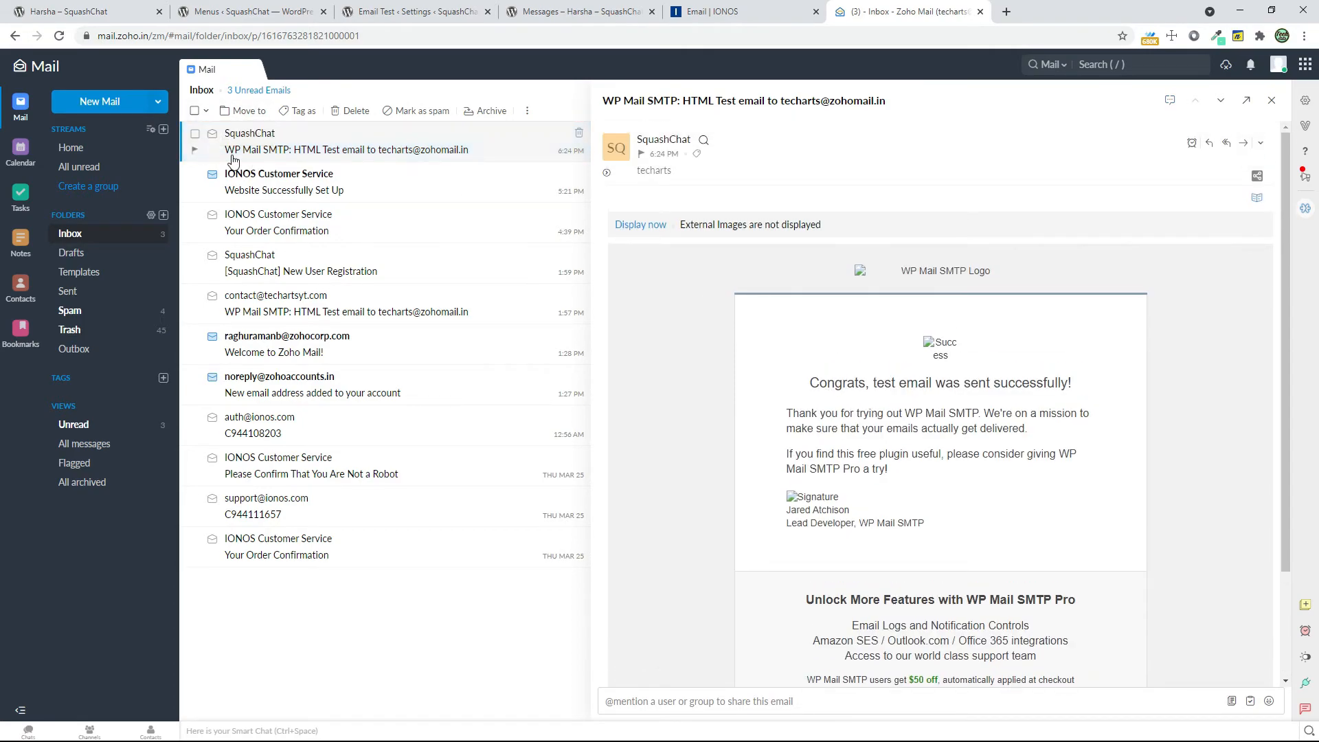
left_click(980, 12)
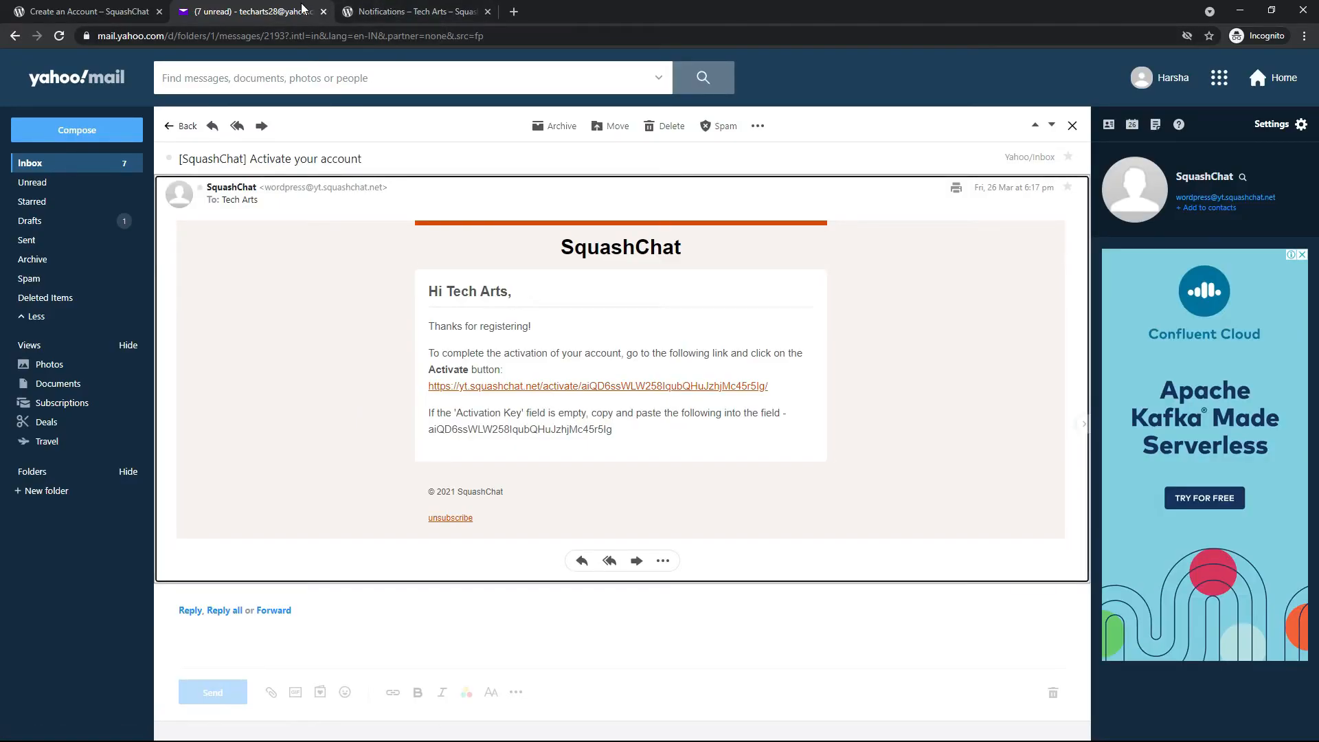
Switch to the incognito window, log the test member out of SquashChat and close the extra pages
left_click(103, 12)
left_click(404, 12)
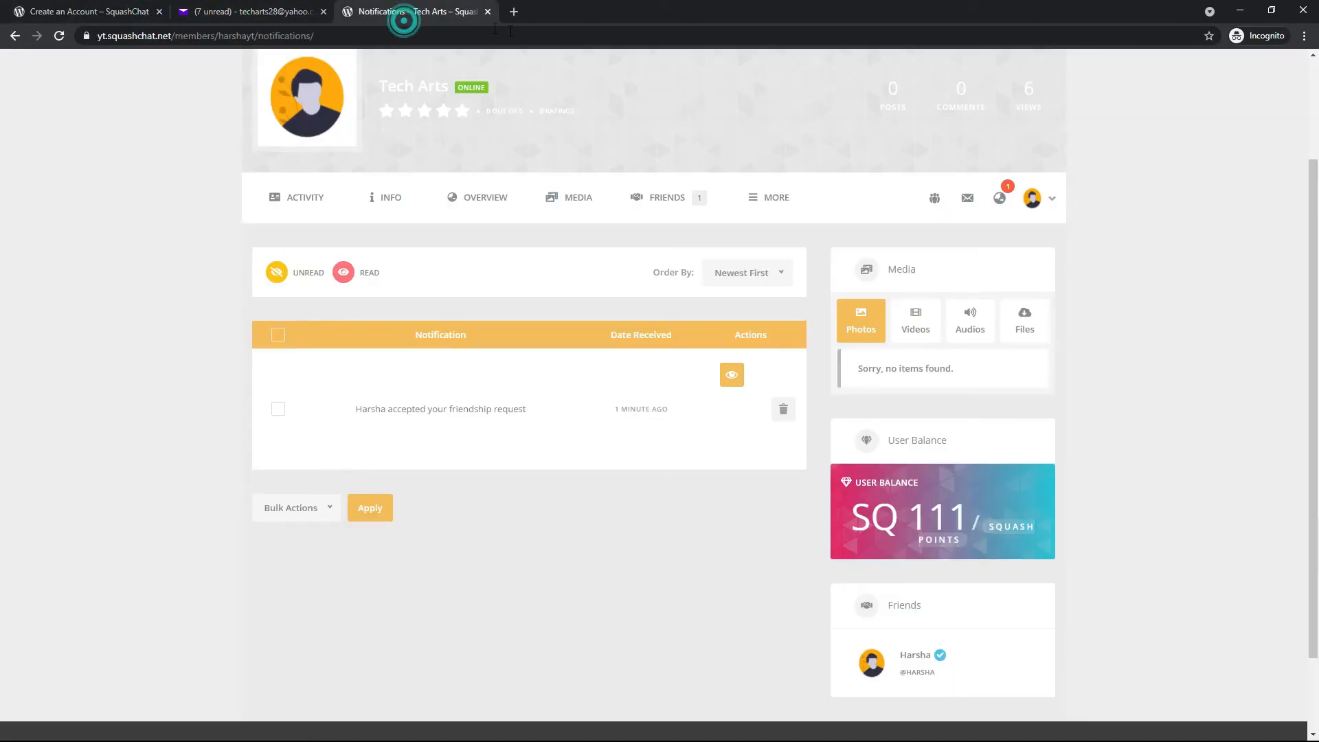
scroll(1021, 155, "up", 3)
left_click(973, 78)
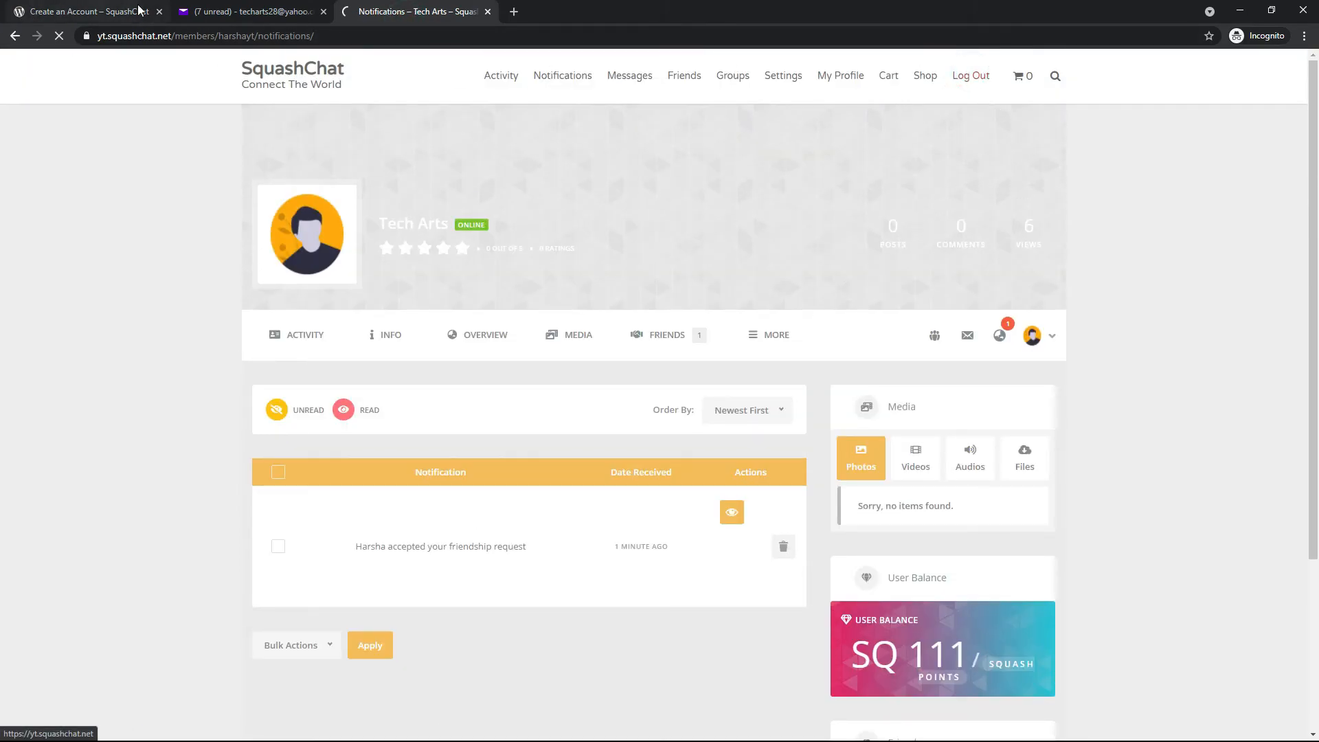
left_click(160, 13)
left_click(159, 15)
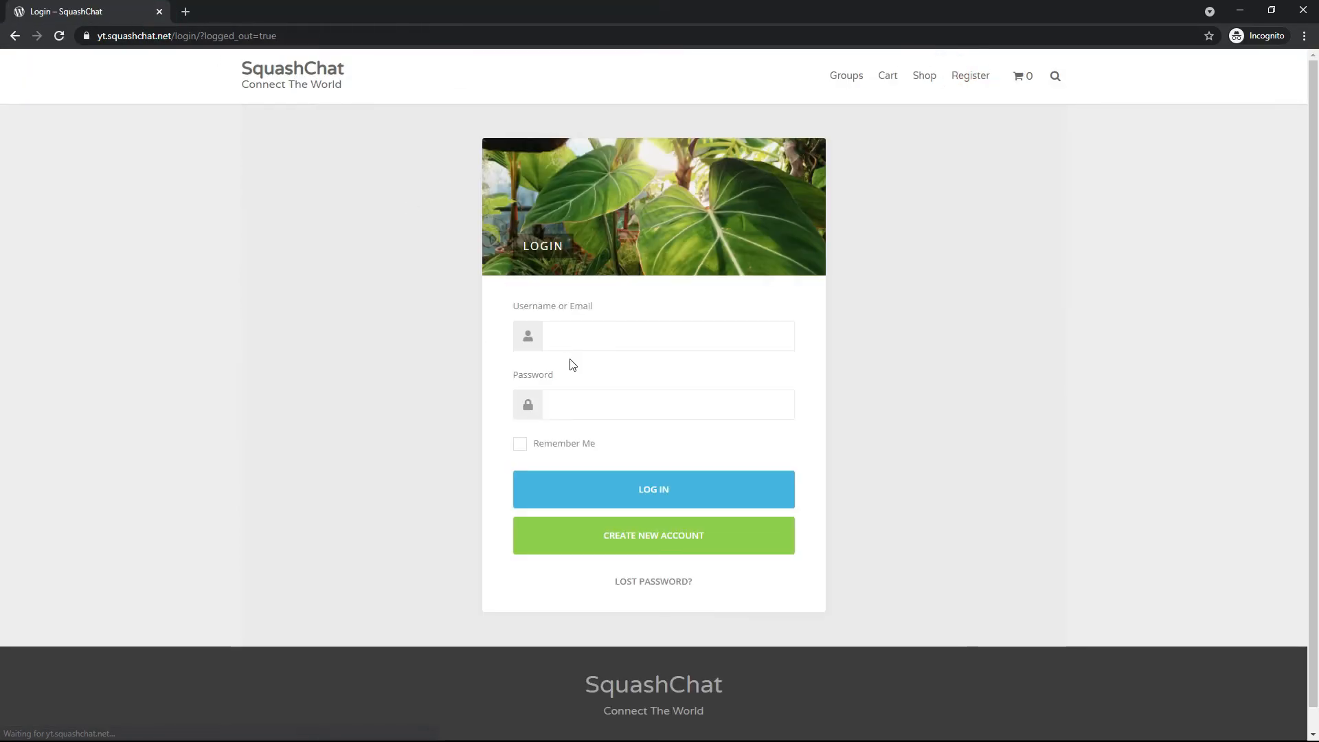
left_click(185, 11)
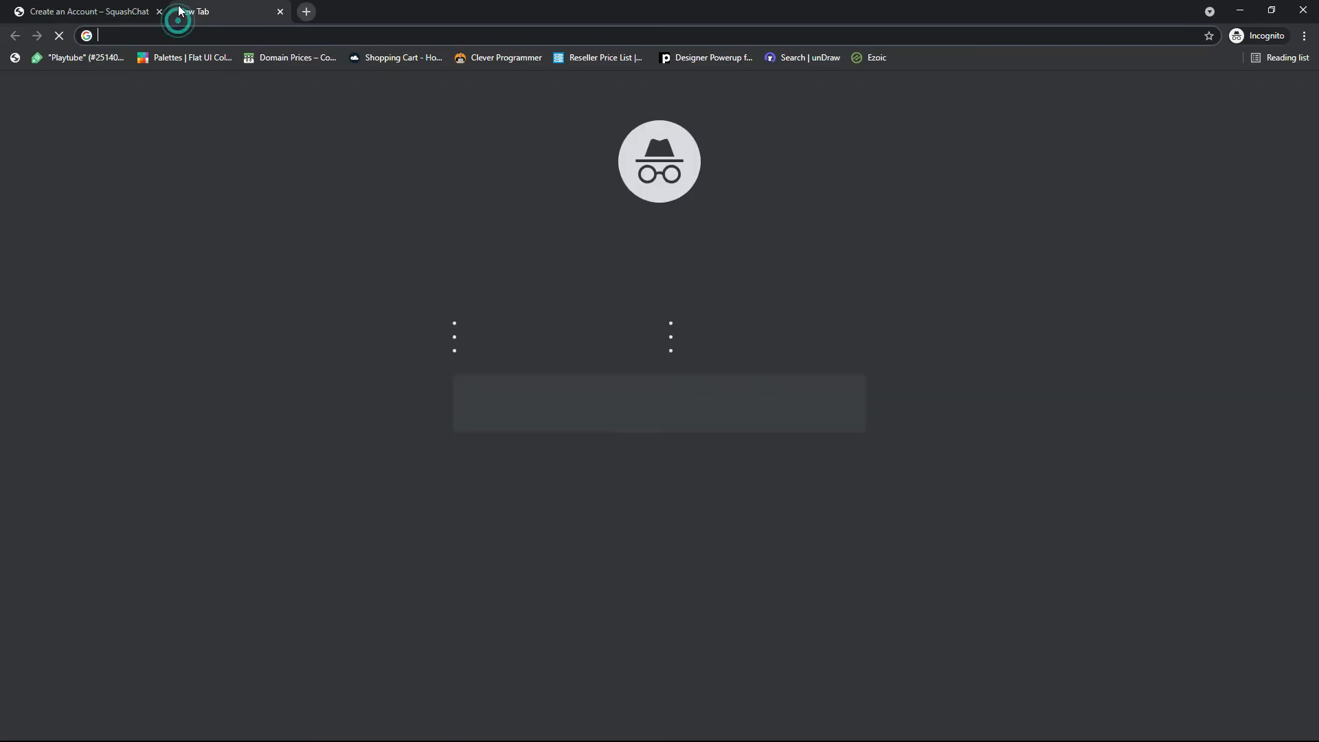
type("temp")
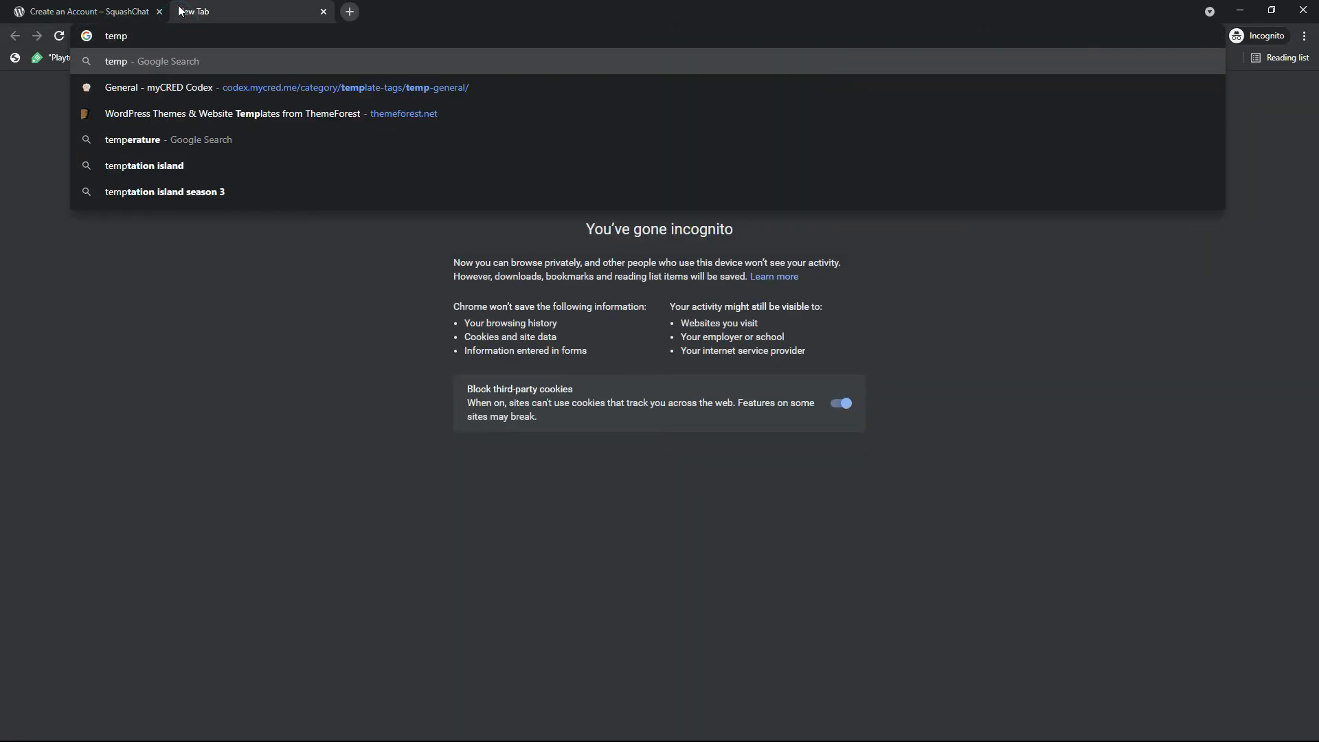
type("ma")
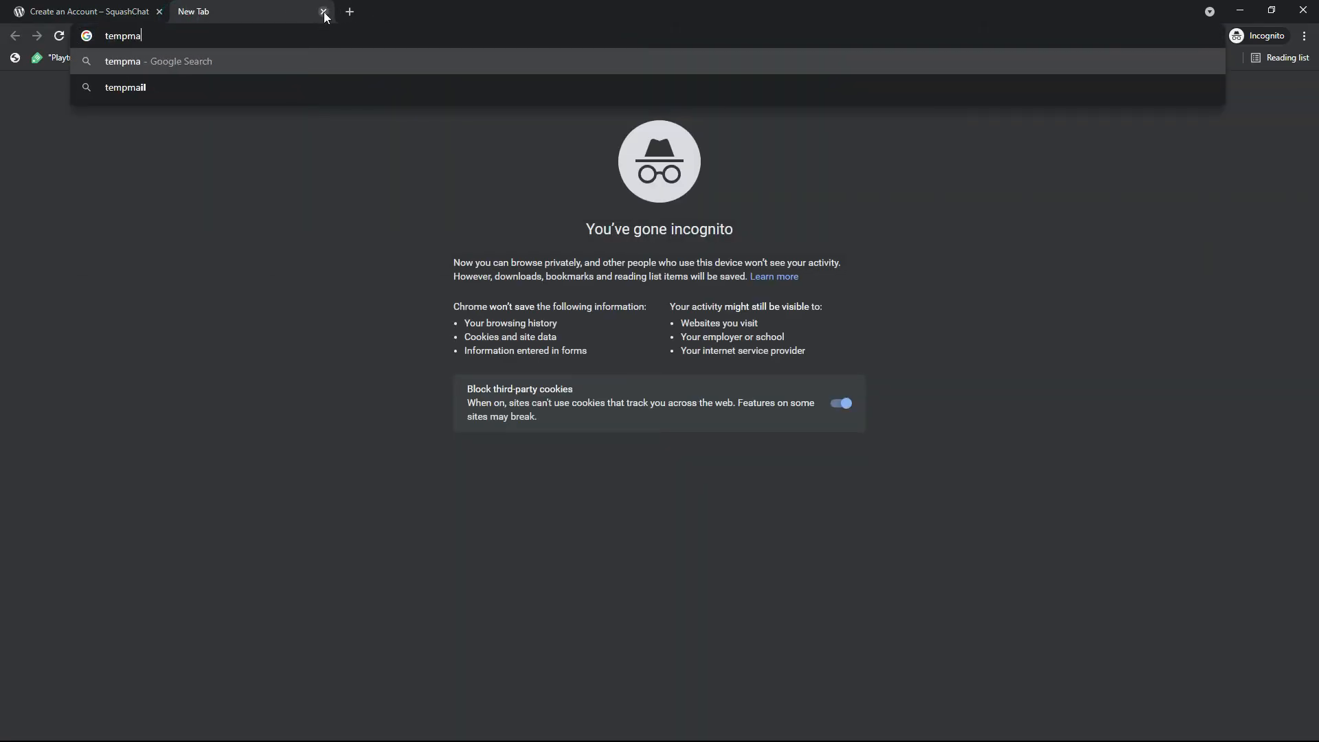
left_click(324, 13)
Return from the registration page to the login page and request a lost-password reset link by email
scroll(665, 513, "down", 4)
left_click(690, 547)
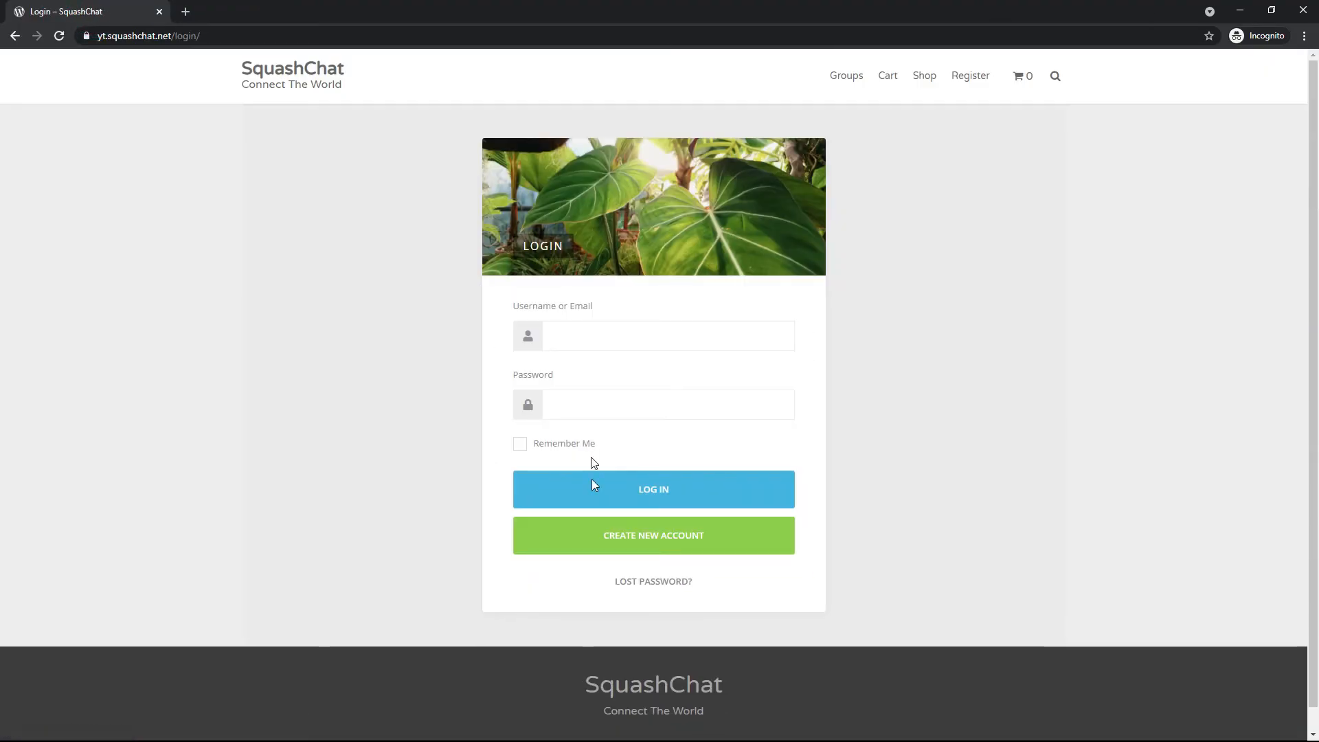
left_click(621, 583)
left_click(727, 398)
type("t")
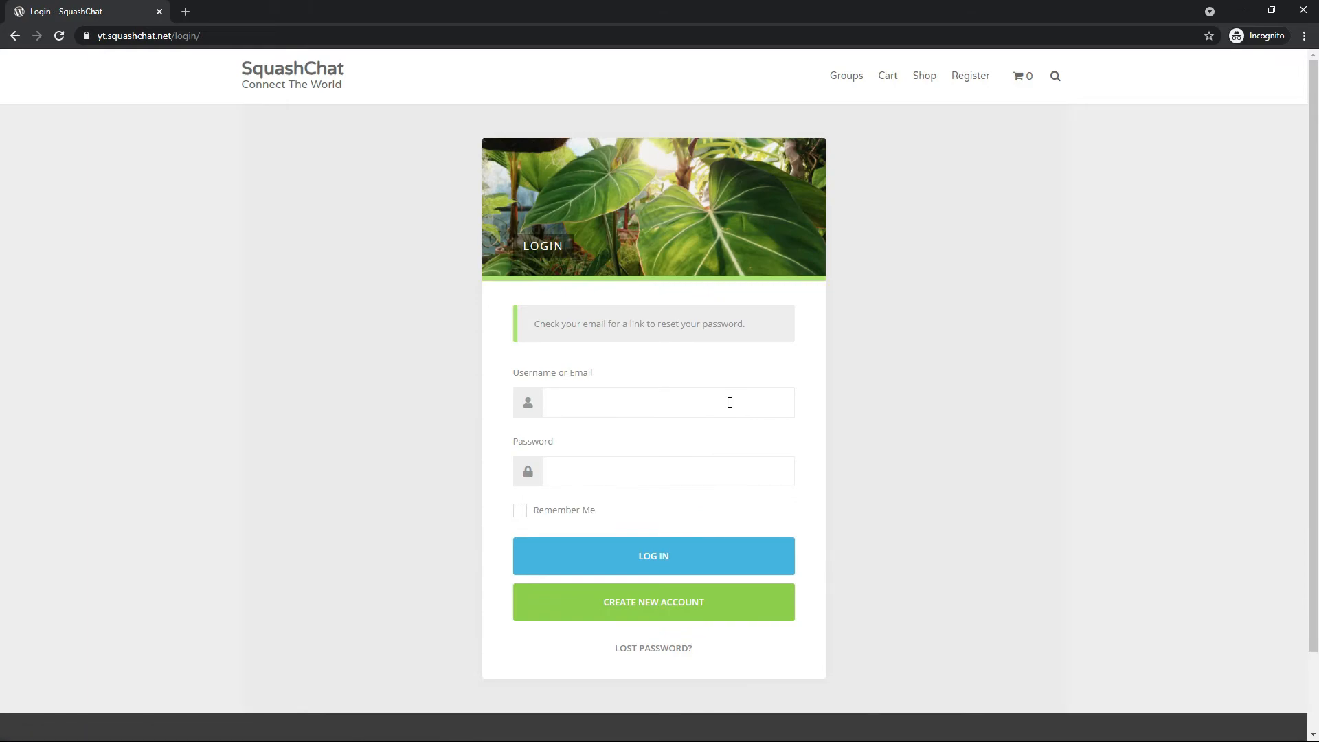
Request another password reset using the test member's Yahoo email address and open a new browser page
left_click(642, 649)
left_click(655, 377)
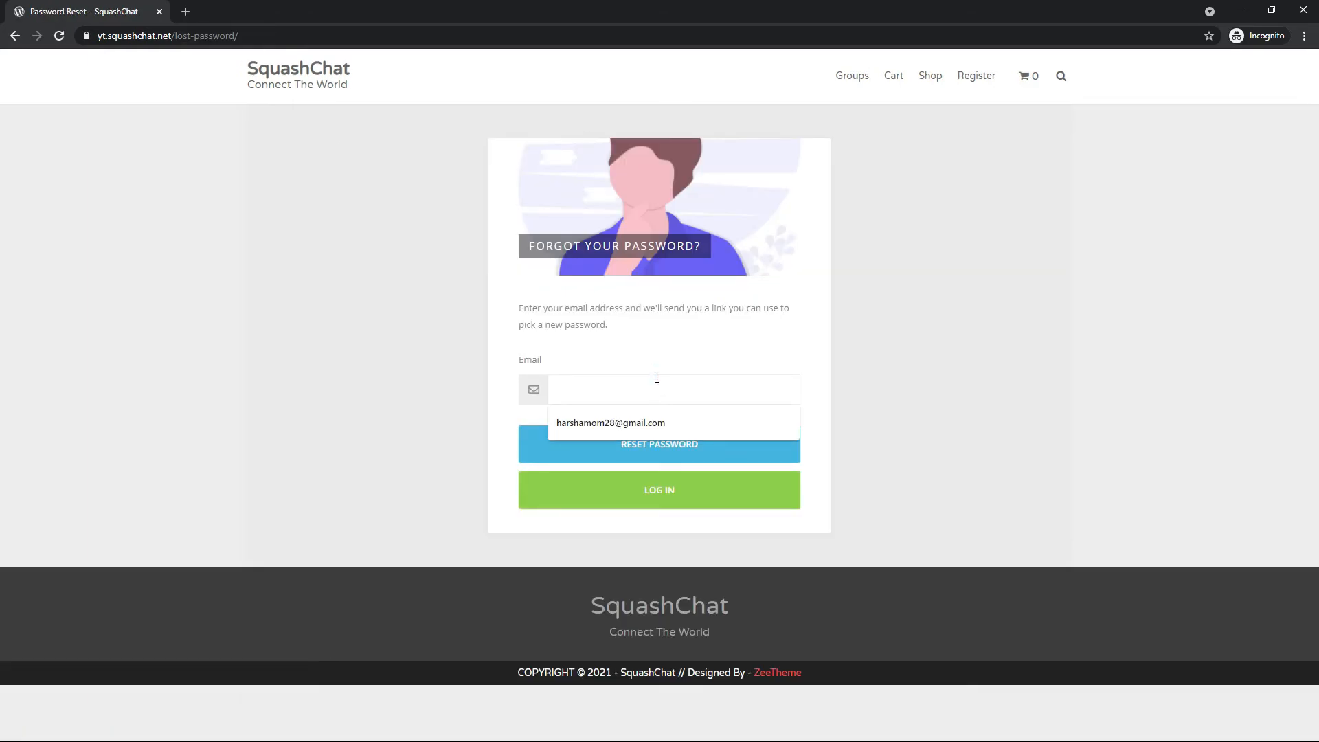
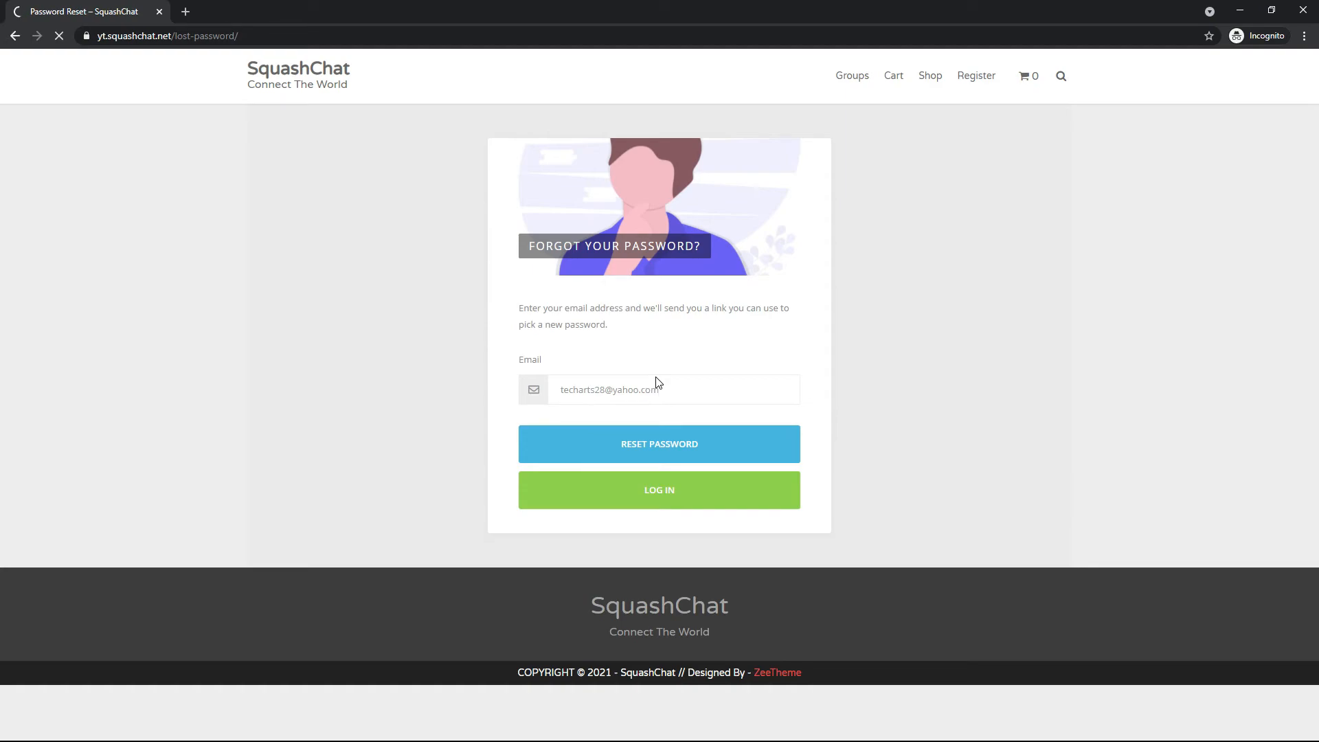
key("ctrl+t")
type("ya")
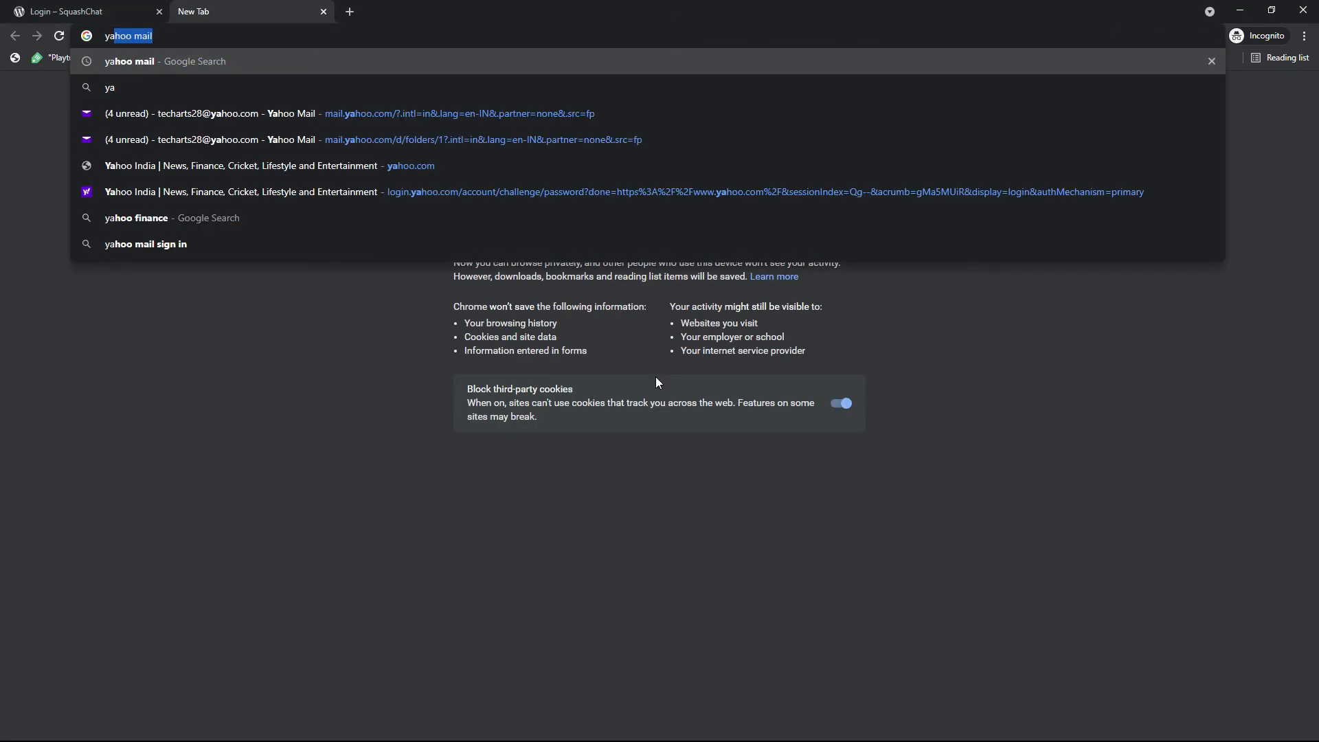
key("Return")
left_click(252, 38)
type("mai")
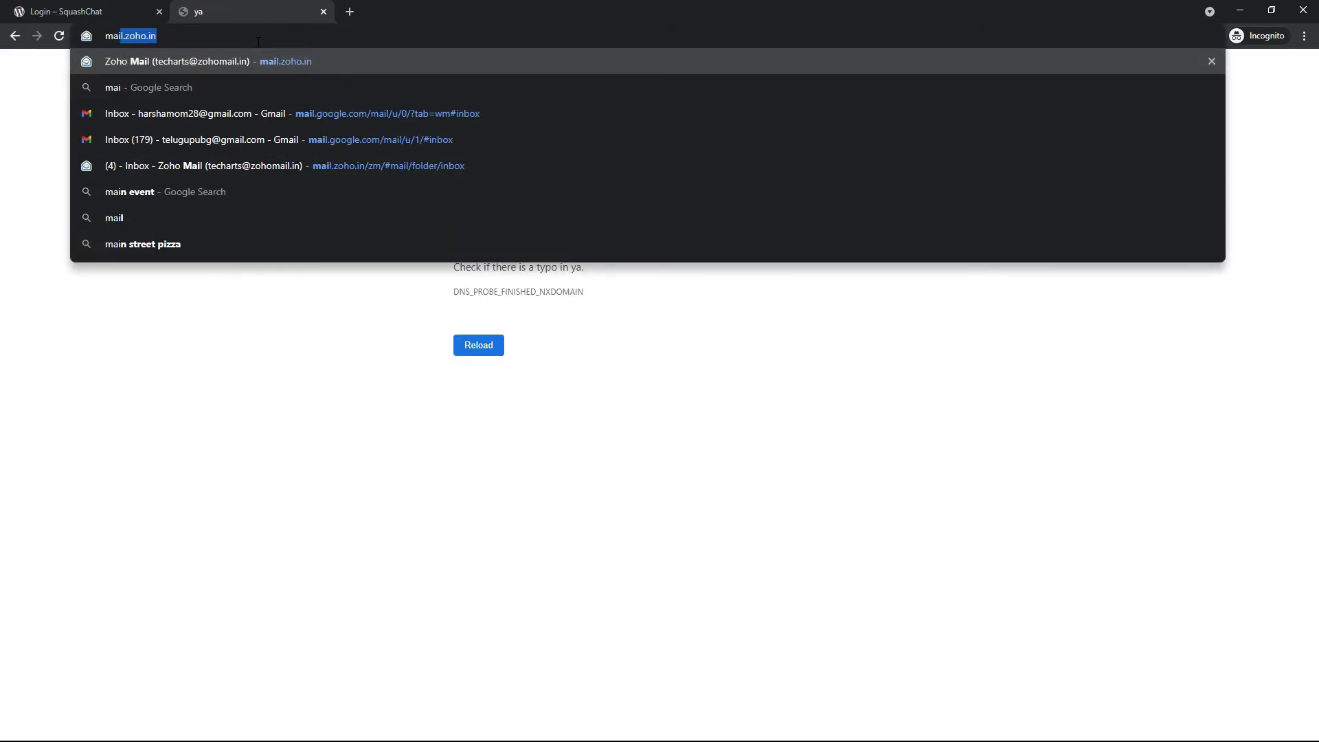
key("BackSpace")
key("BackSpace")
key("BackSpace")
key("BackSpace")
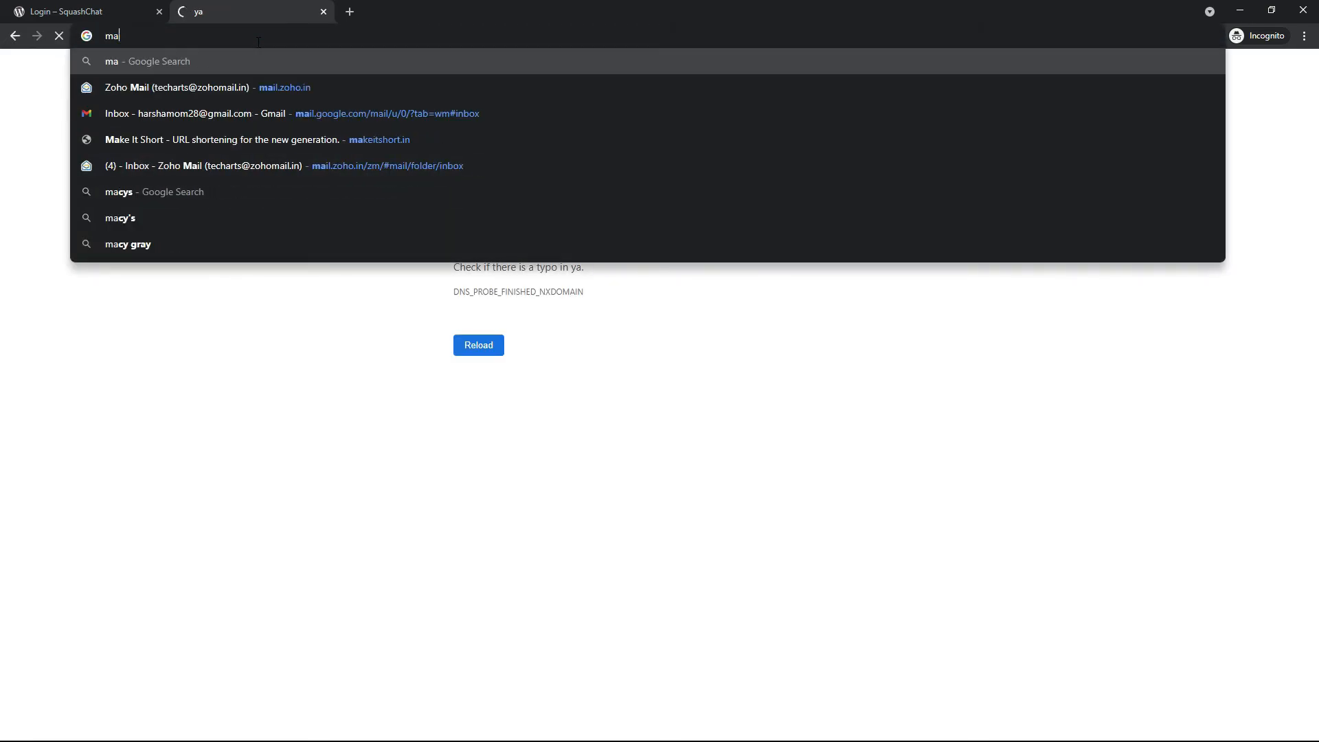
Go to the Yahoo Mail inbox and open the SquashChat Password Reset email to check its sender address
type("yah")
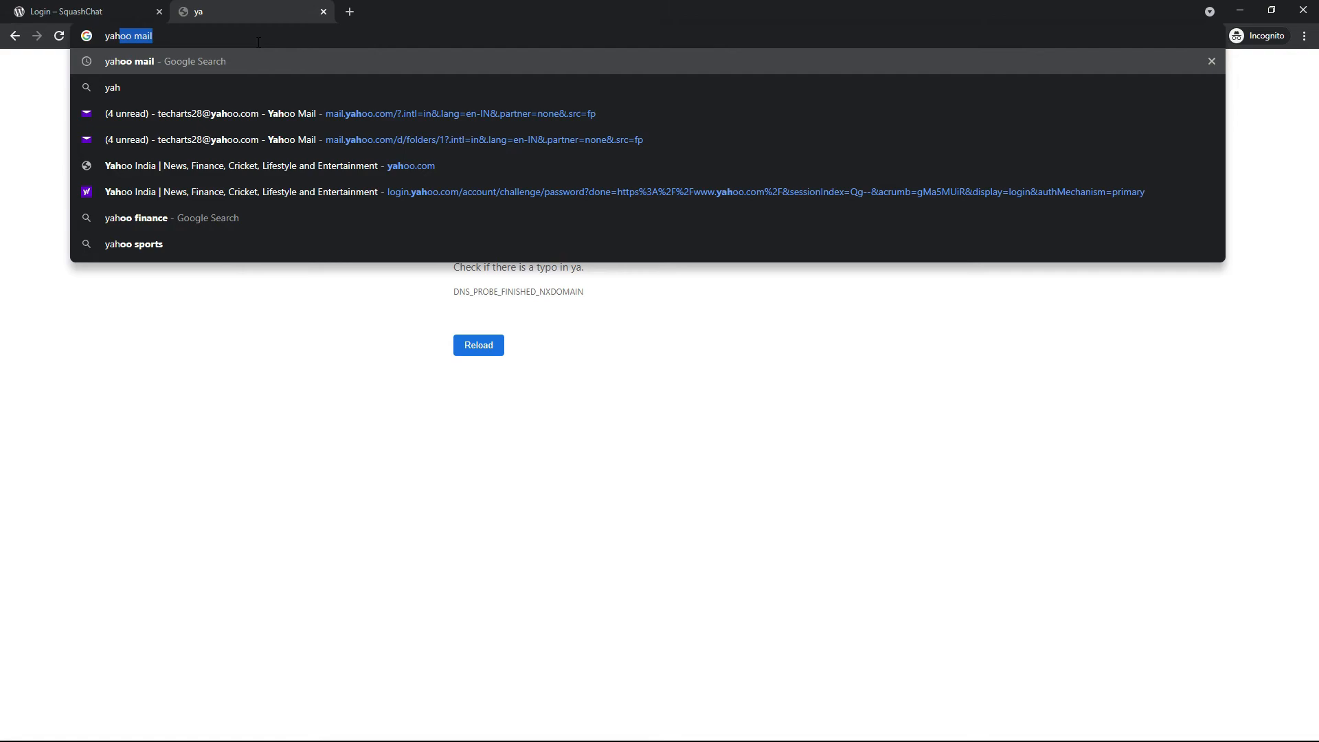
key("Up")
key("Up")
key("Up")
key("Up")
key("Up")
key("Up")
key("Return")
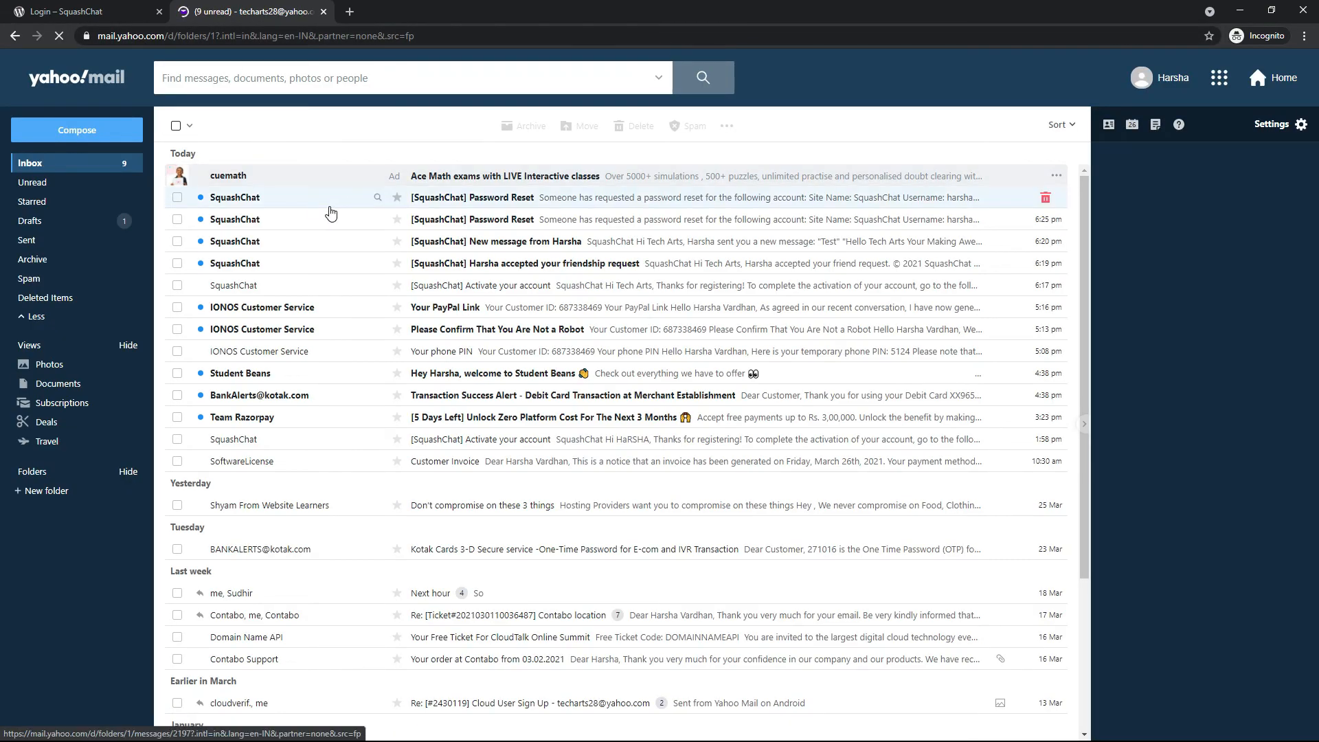
left_click(330, 208)
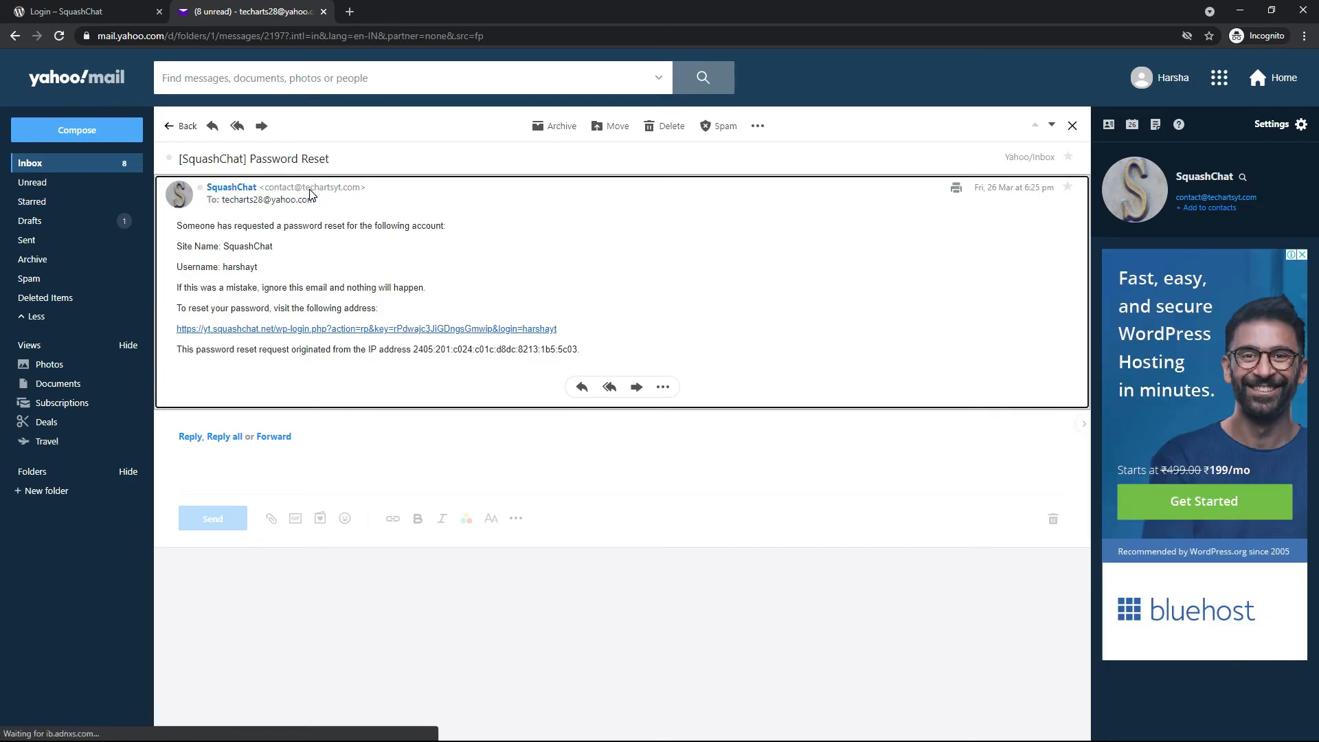
mouse_move(309, 195)
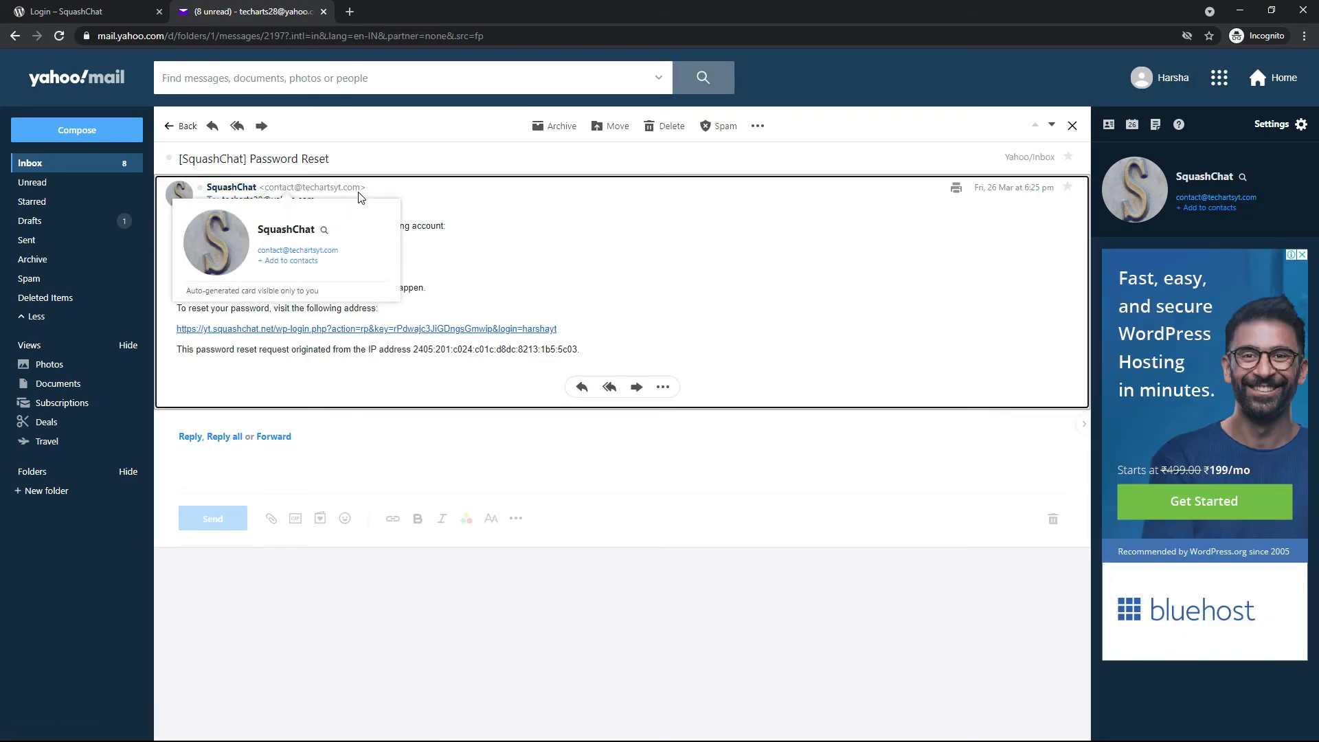
Follow the reset link in the email, inspect the new password form, and close the incognito pages
left_click(307, 330)
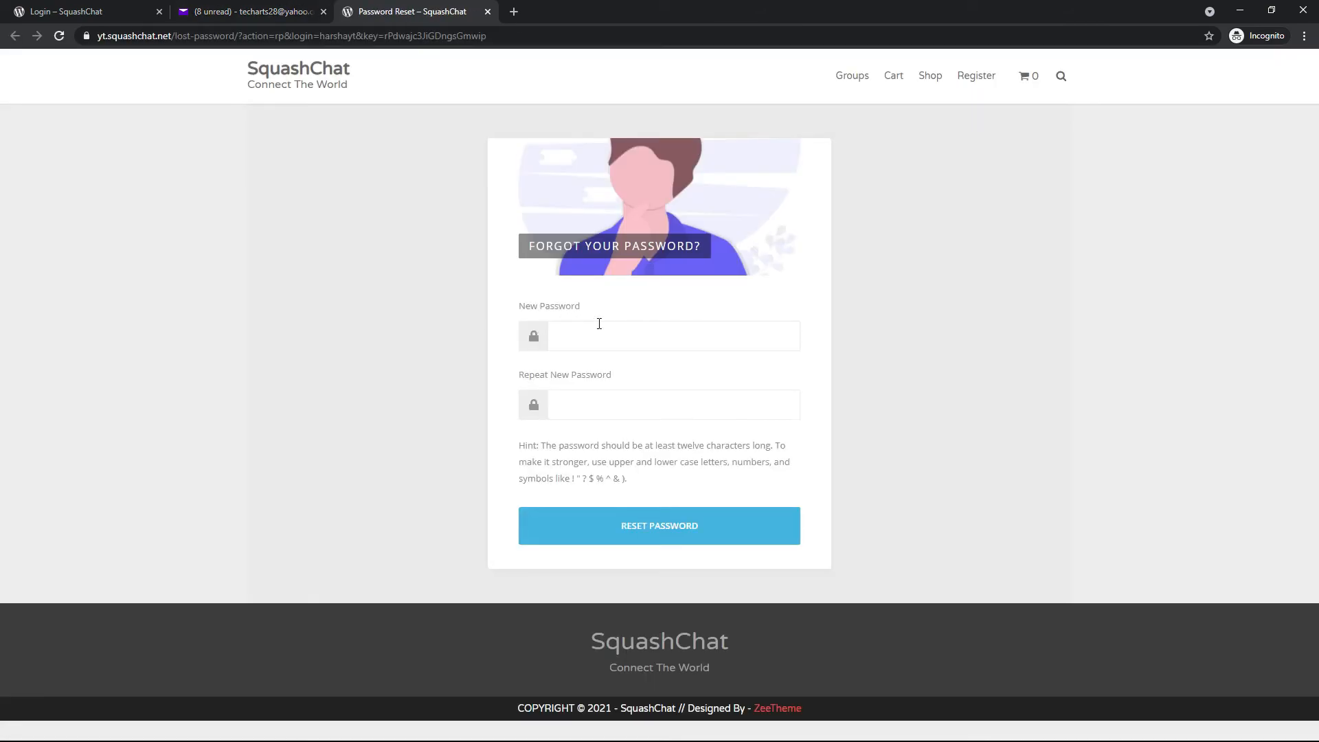
left_click(597, 326)
left_click(618, 394)
left_click(485, 14)
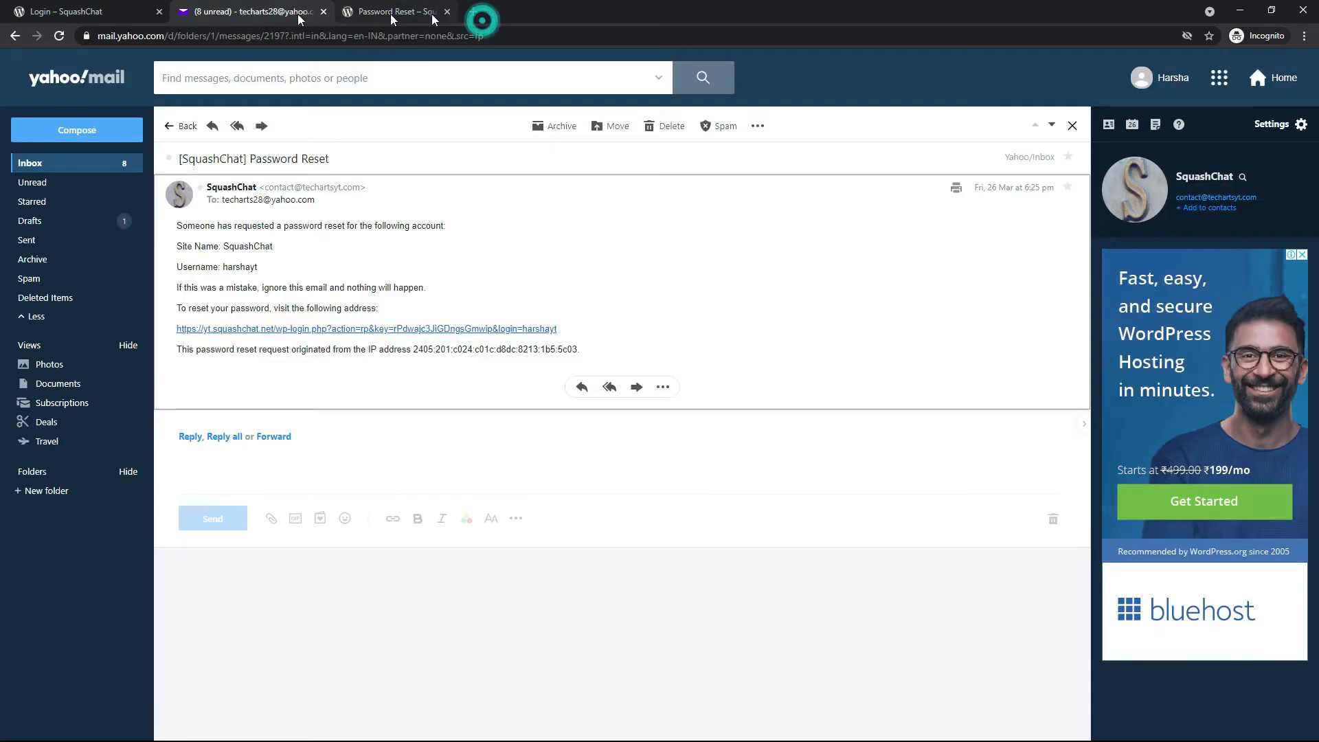
left_click(159, 12)
left_click(160, 11)
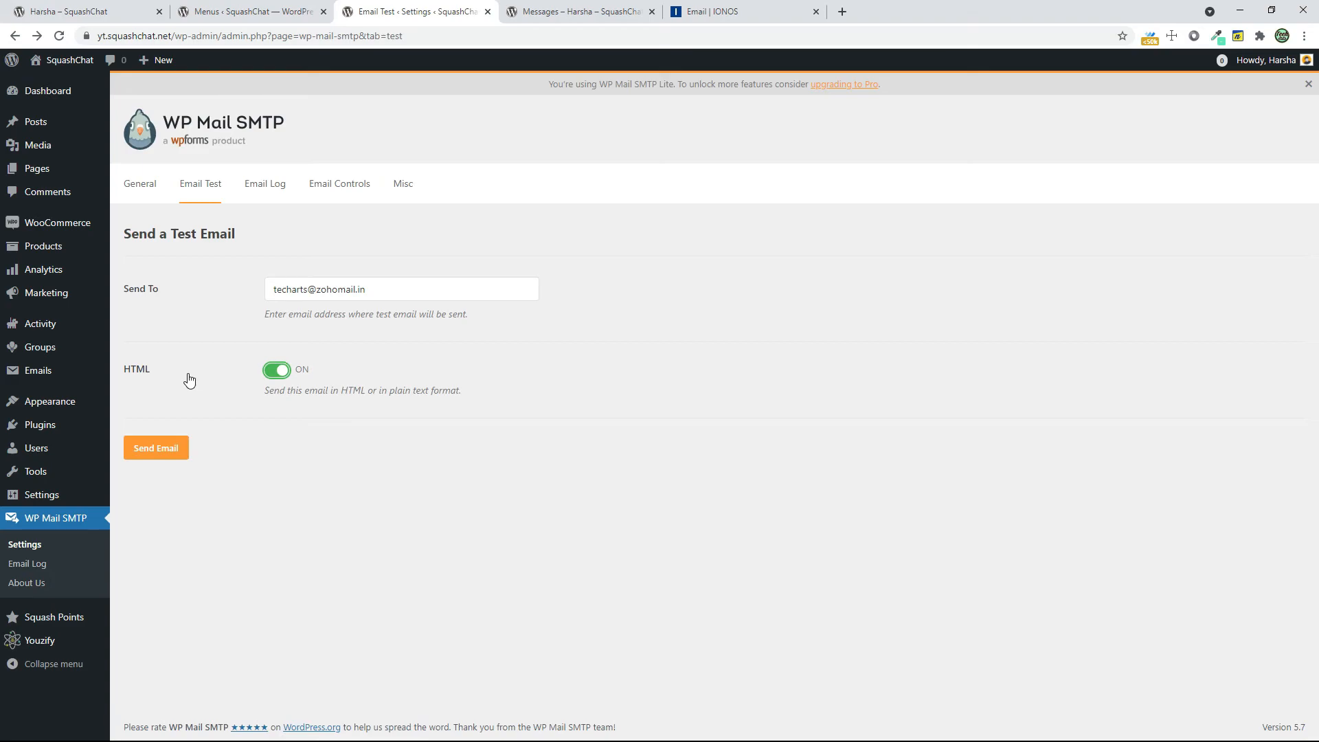
Return to the admin's SquashChat message conversation and view the User Balance widget on that page
left_click(613, 9)
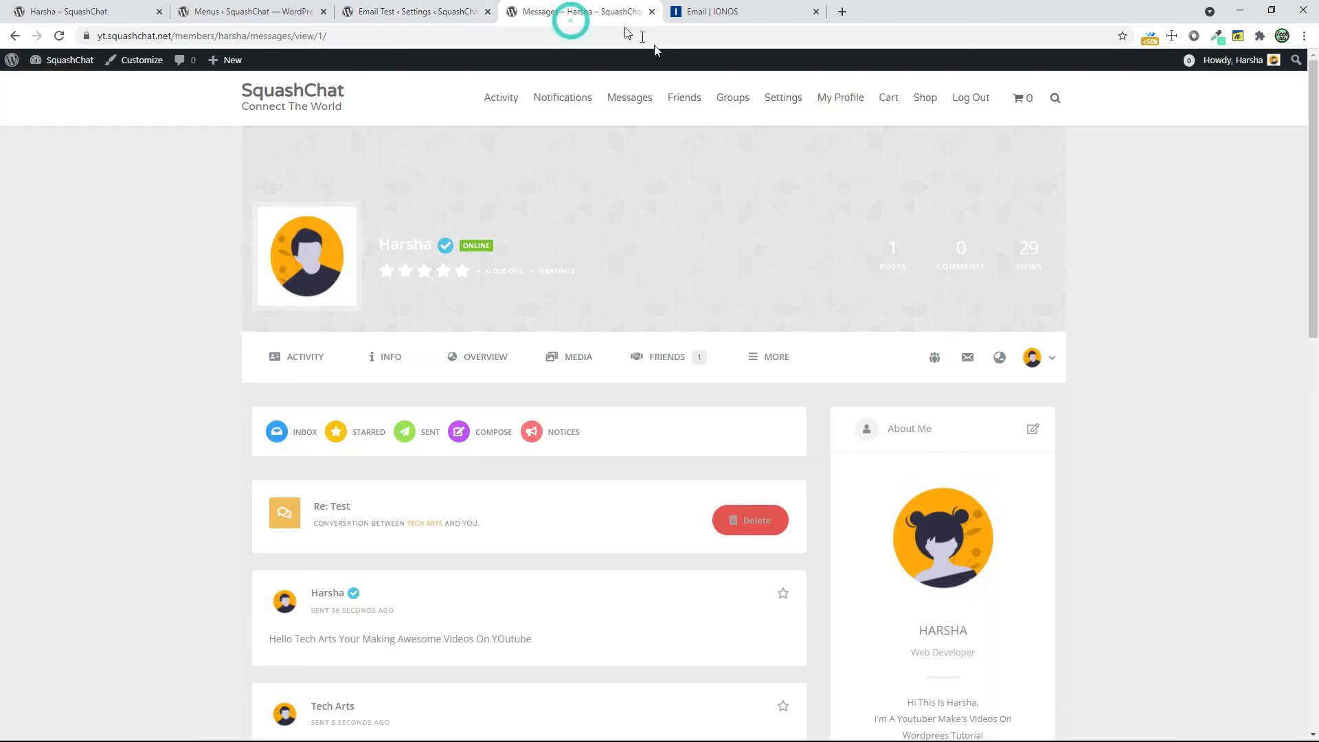
scroll(1190, 495, "down", 6)
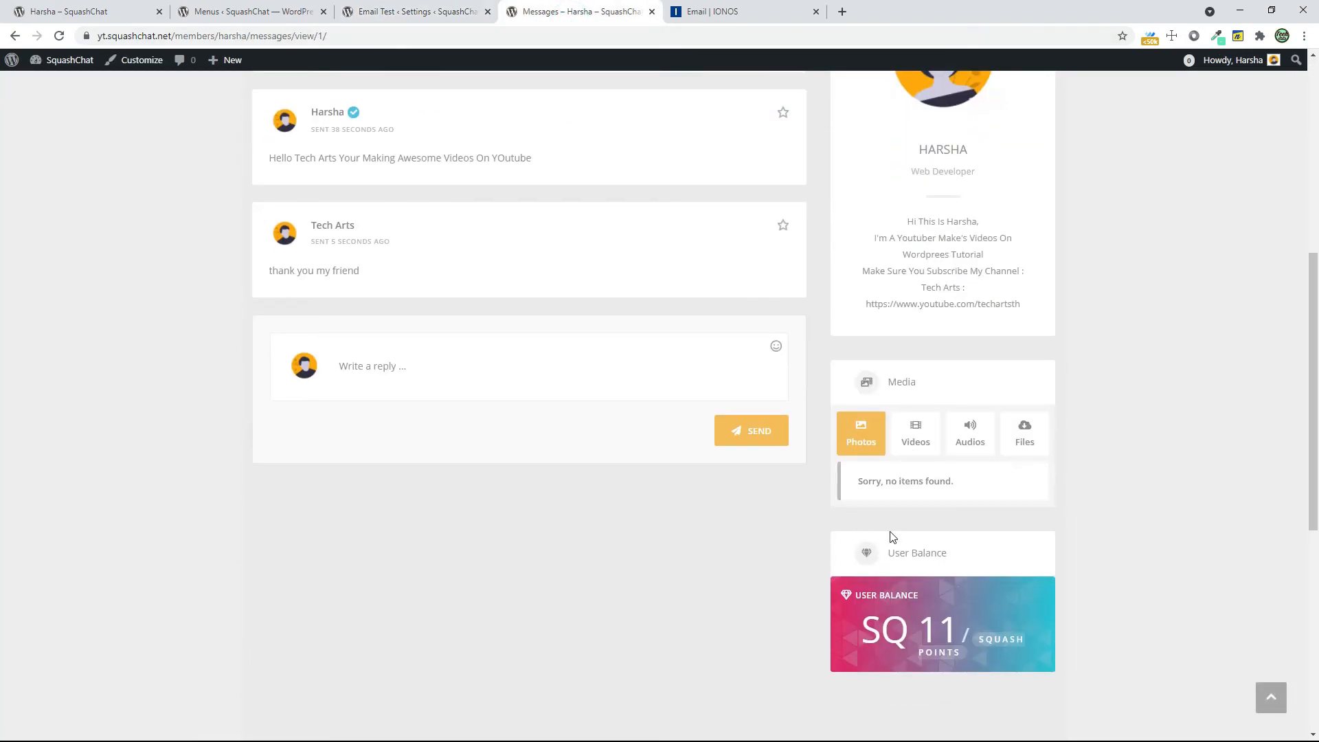
Return to the WordPress admin and create a new product named "Steam Gift Card $5"
scroll(1201, 616, "up", 6)
left_click(405, 8)
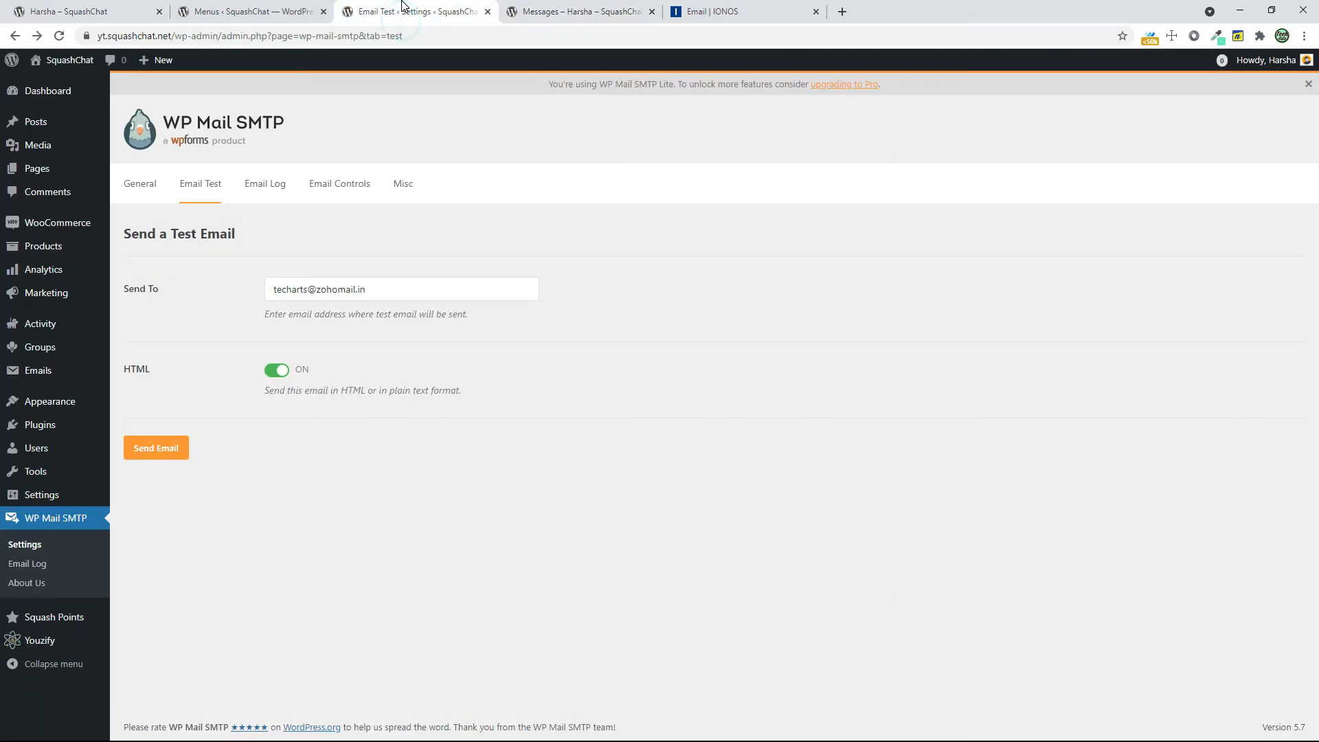
left_click(80, 247)
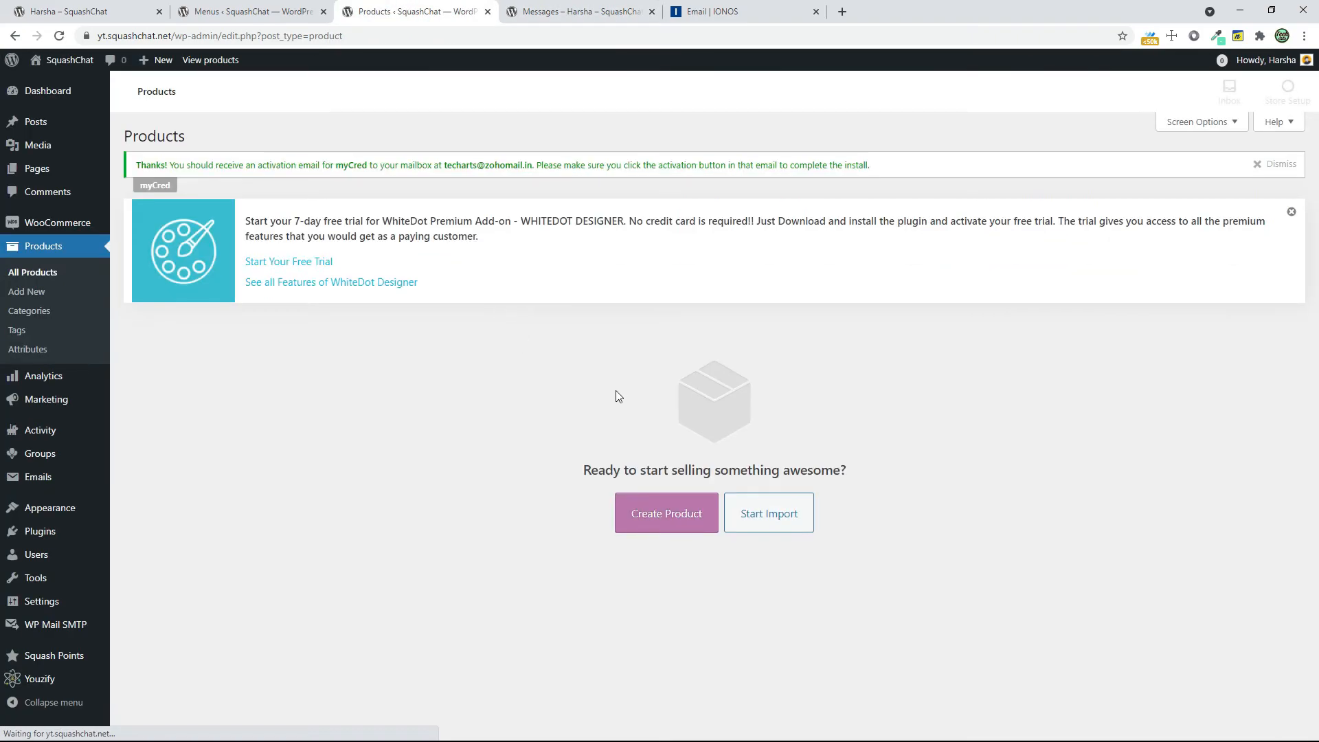
left_click(666, 514)
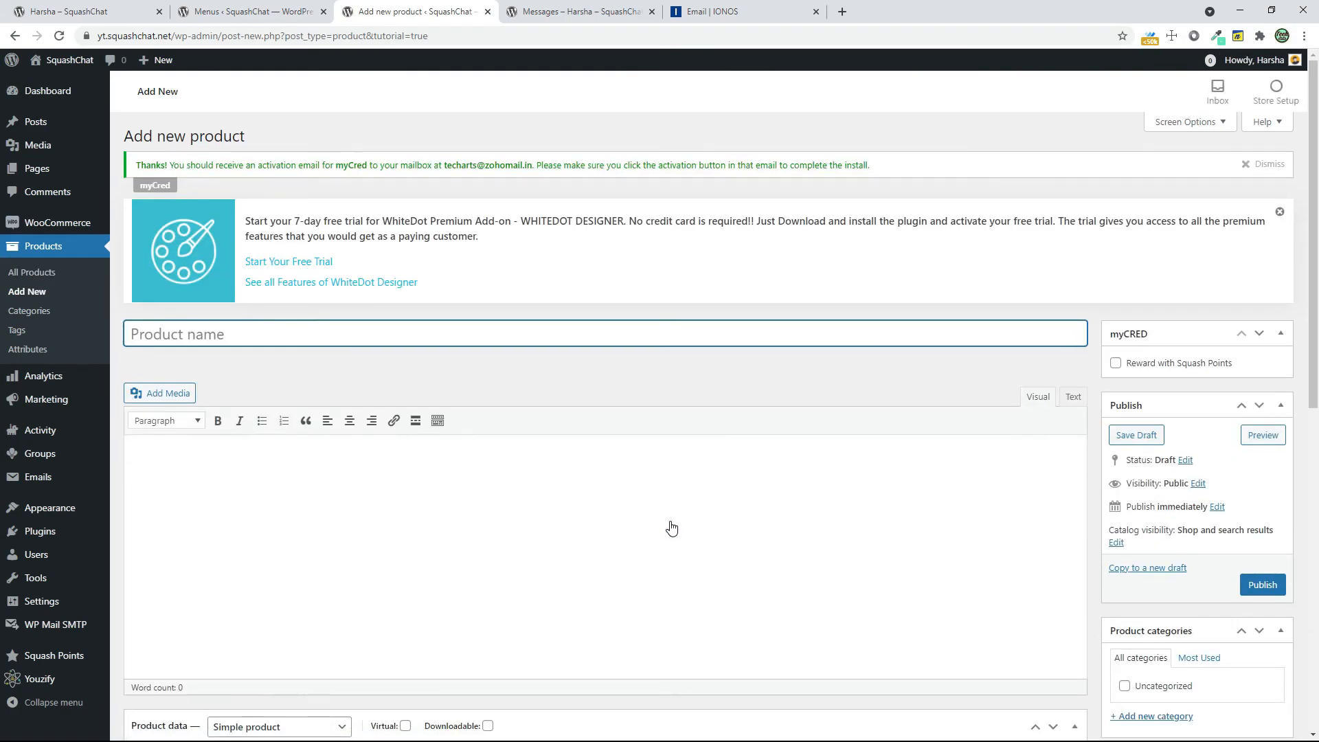
left_click(165, 326)
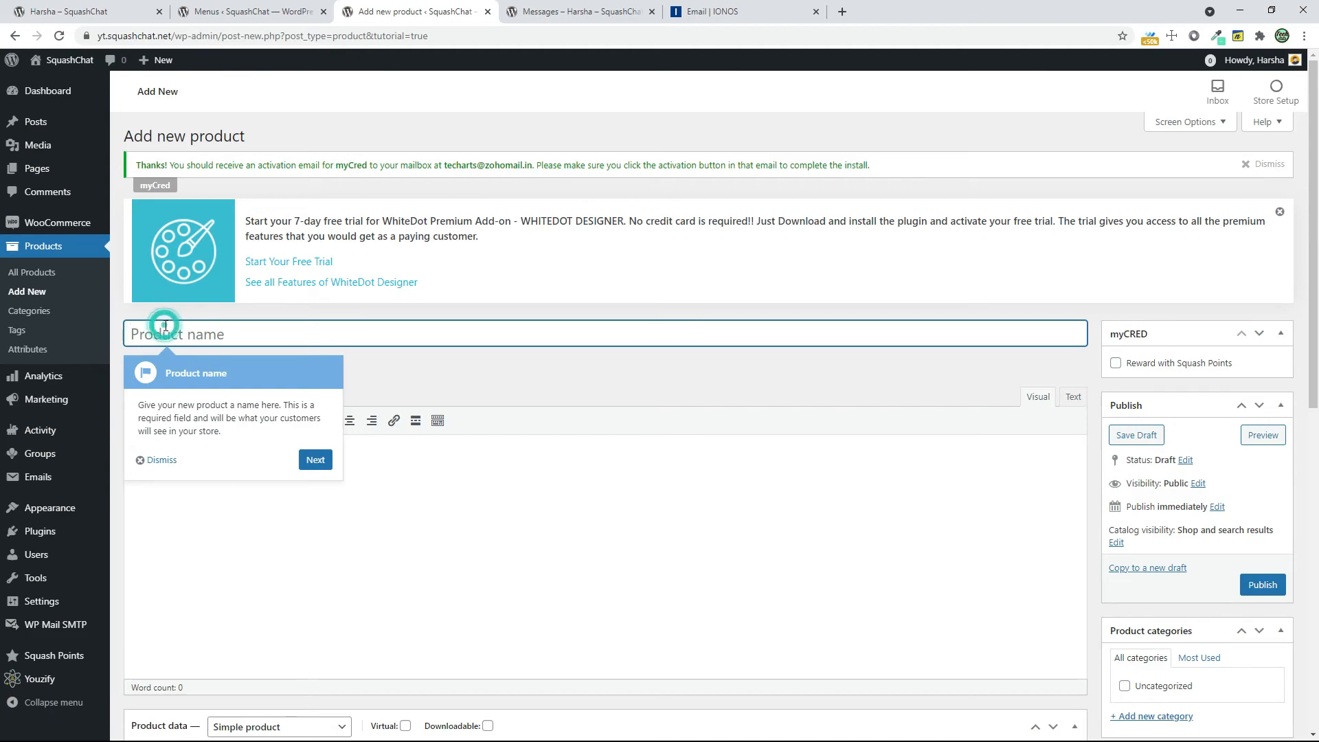
type("Steam Gift Card $5")
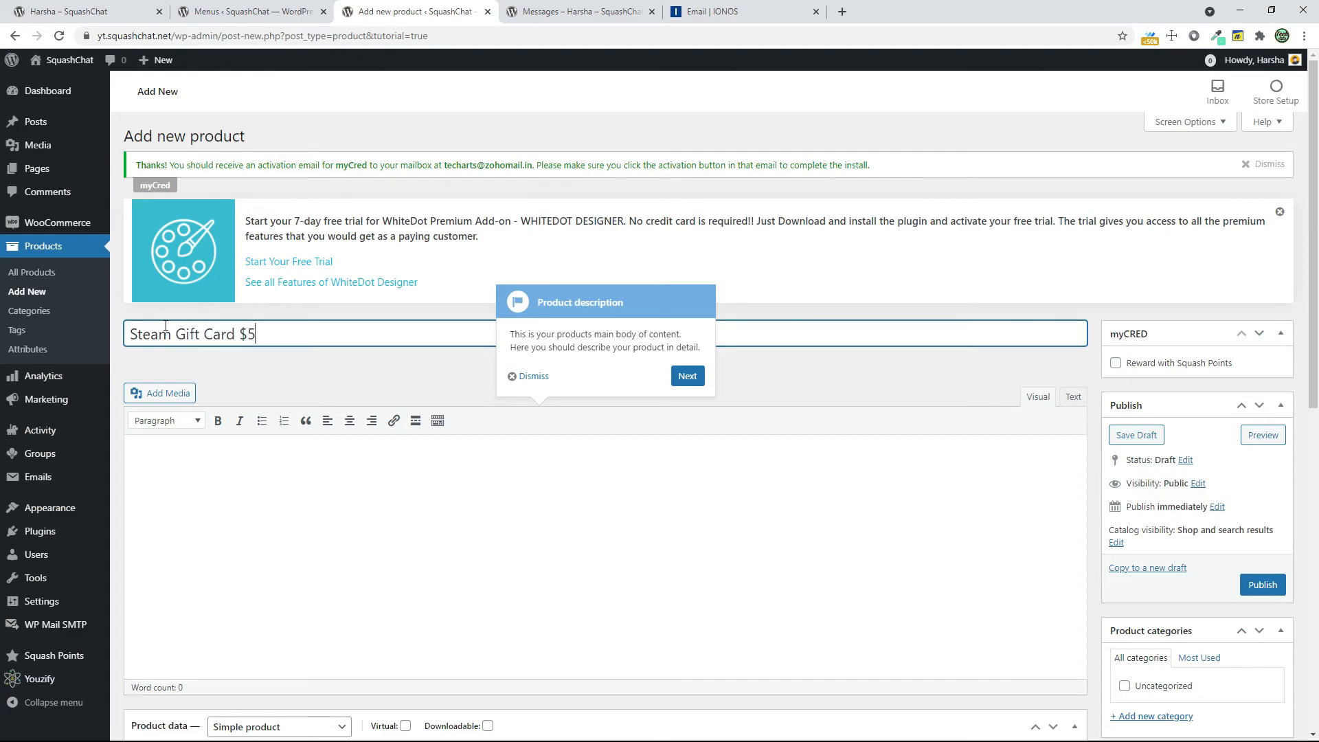
Mark the product as virtual and set its regular price to 50000 SQ
scroll(1086, 412, "down", 5)
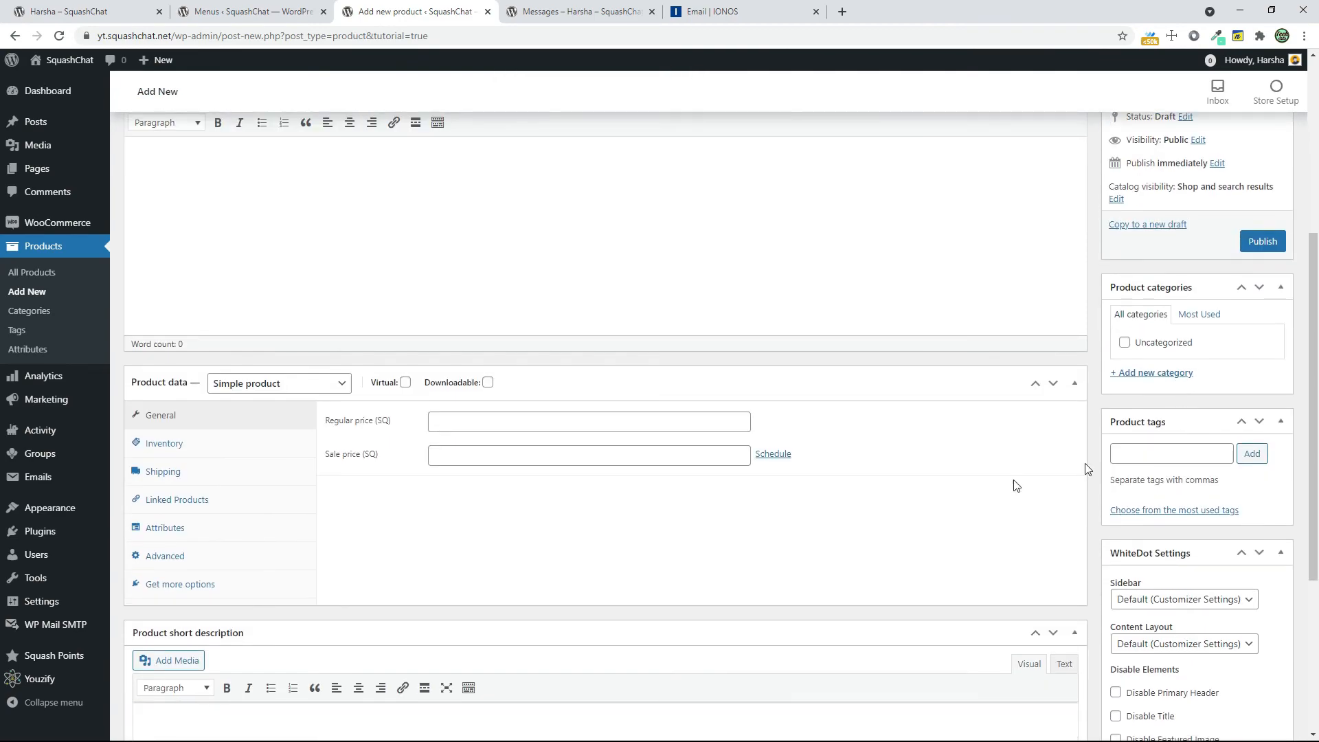
left_click(611, 425)
left_click(405, 383)
left_click(500, 425)
type("5000")
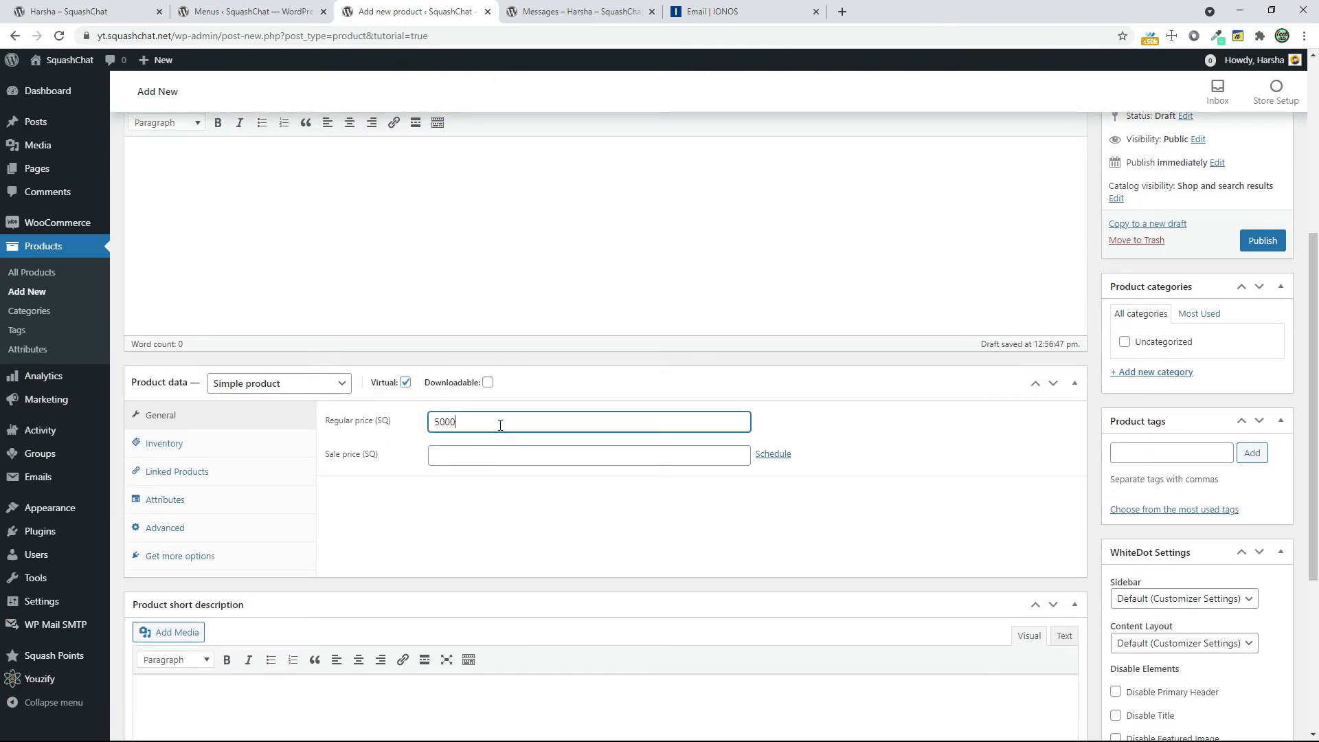
key("Tab")
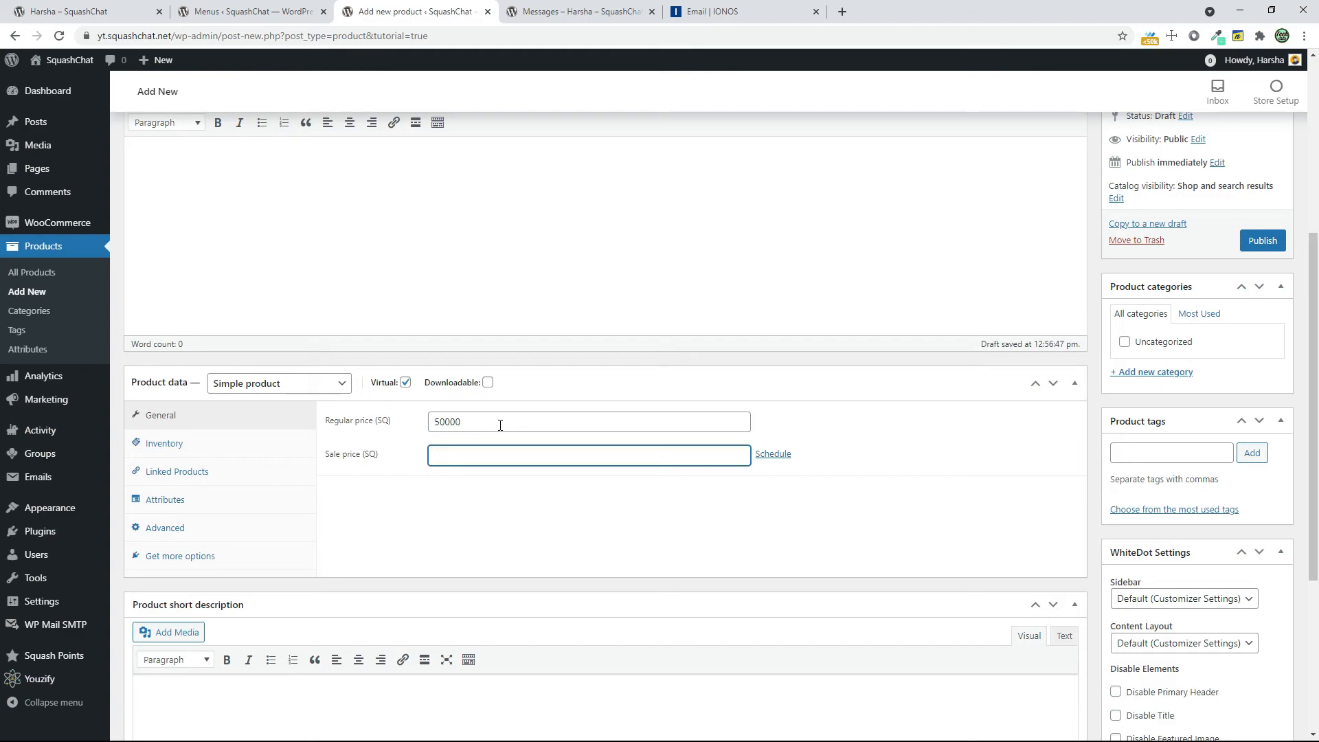
Set the product image to Steam-Gift-Card-50-Eur-7509.jpg
scroll(621, 402, "down", 4)
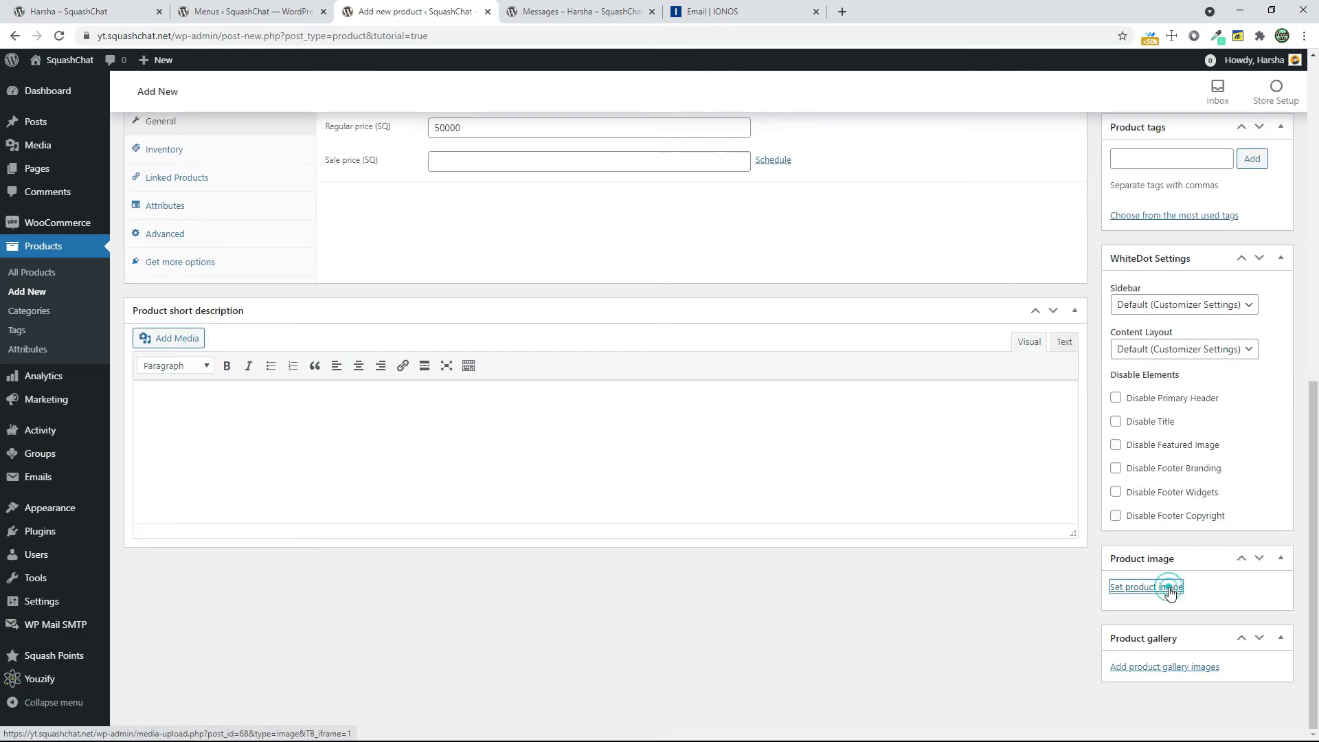
left_click(1172, 590)
left_click(55, 116)
left_click(623, 362)
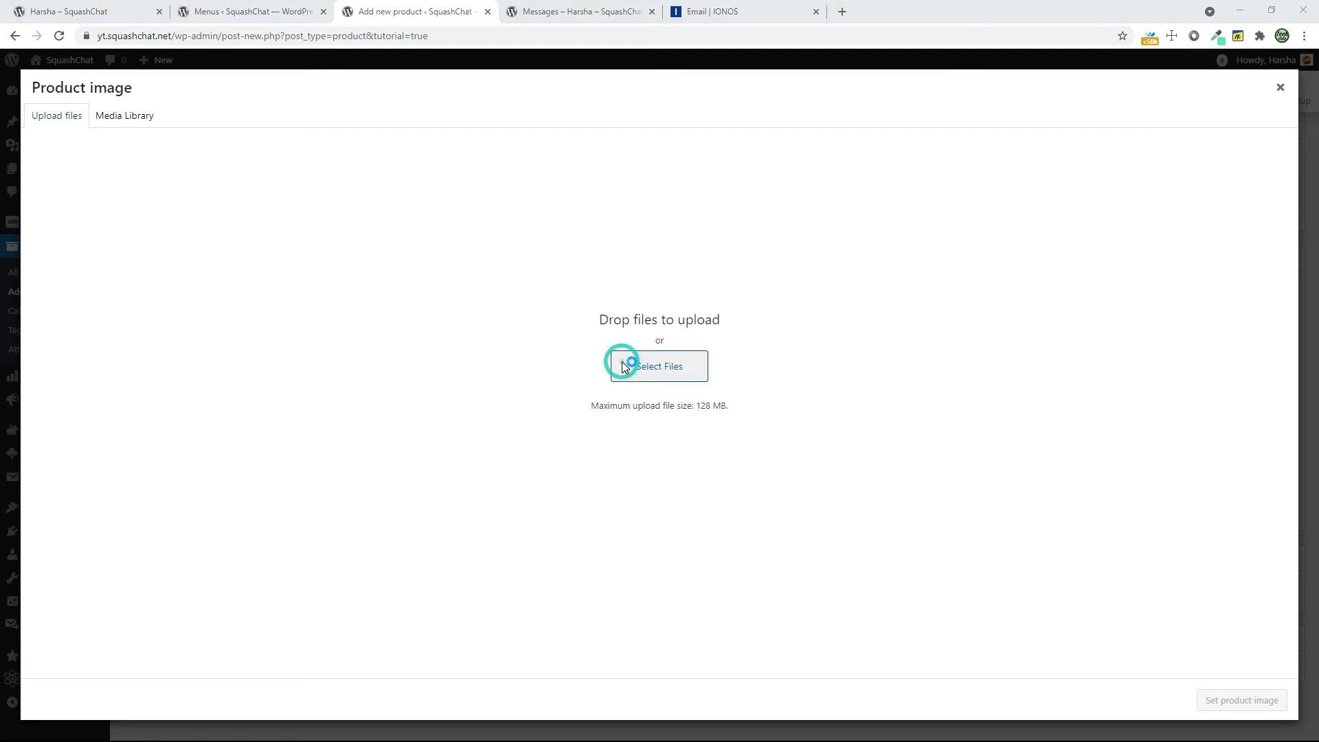
left_click(140, 126)
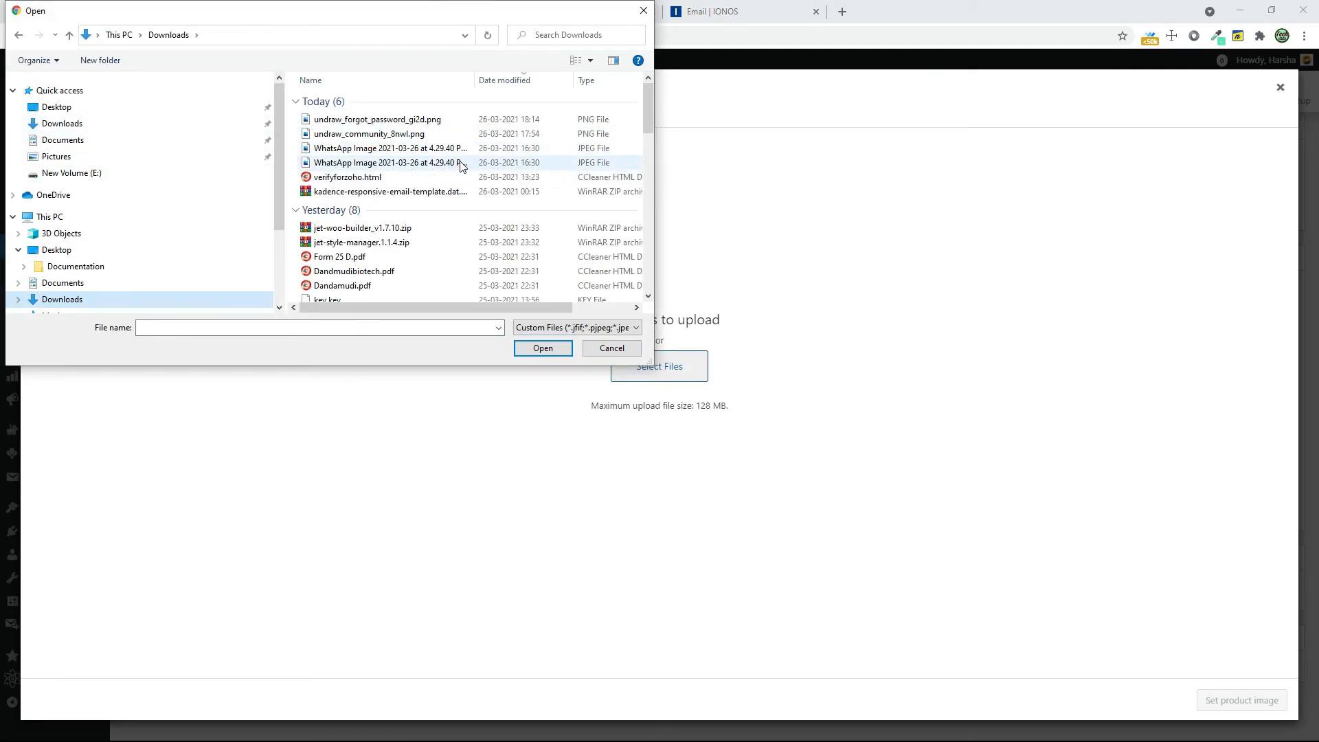
left_click(644, 12)
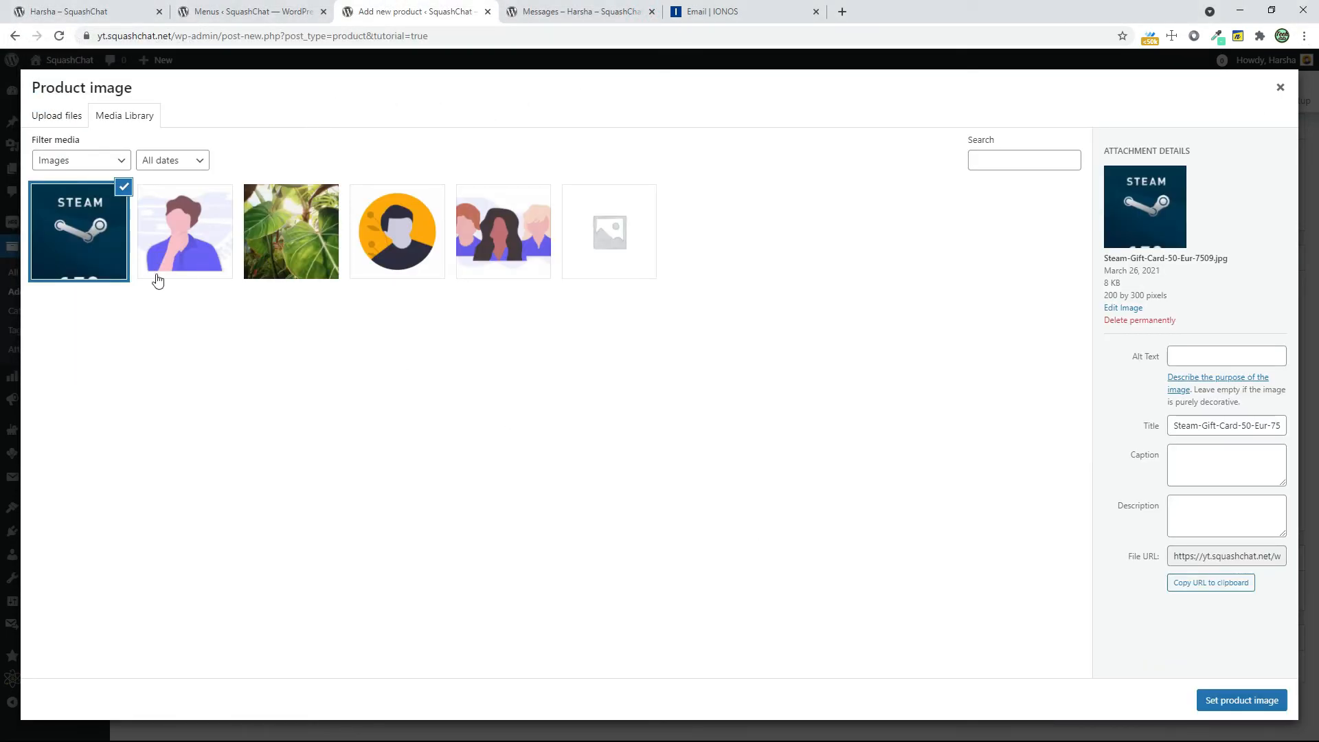
left_click(1201, 707)
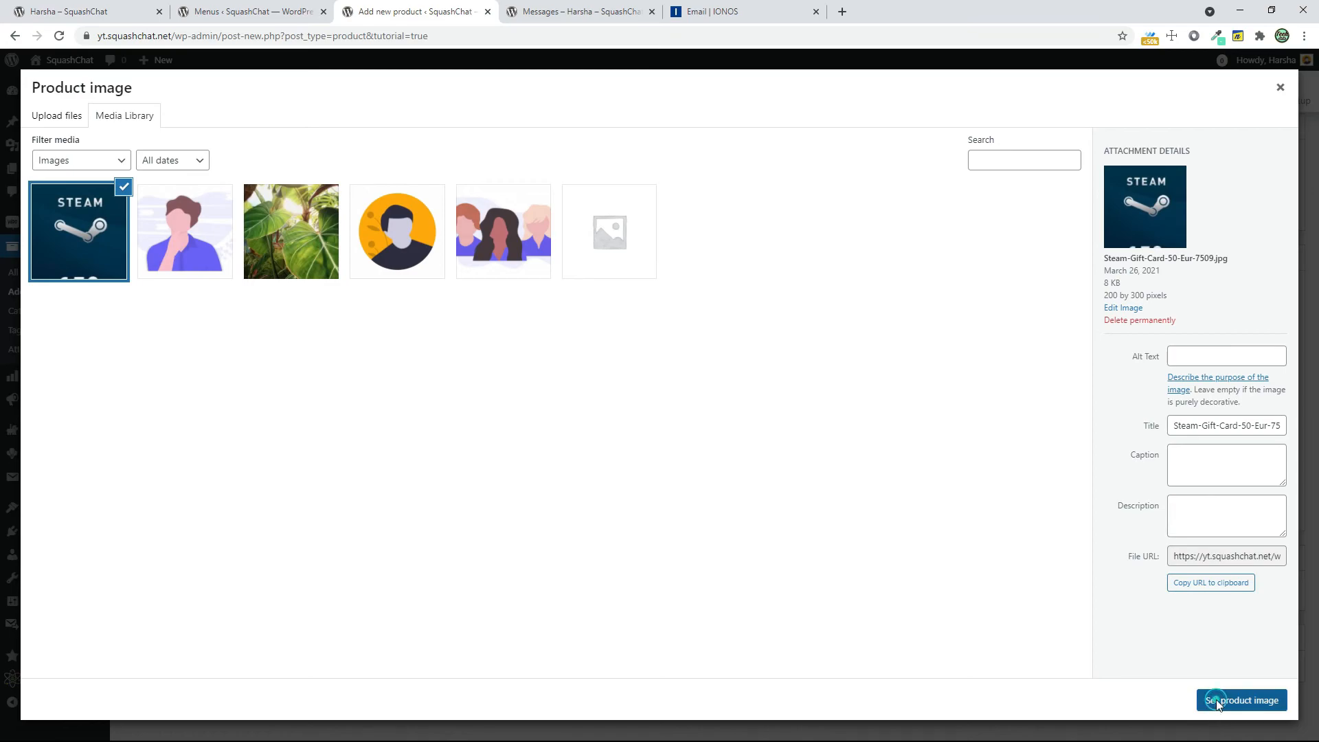
Copy the product name "Steam Gift Card $5" into the main product description
scroll(993, 664, "up", 4)
scroll(993, 663, "up", 6)
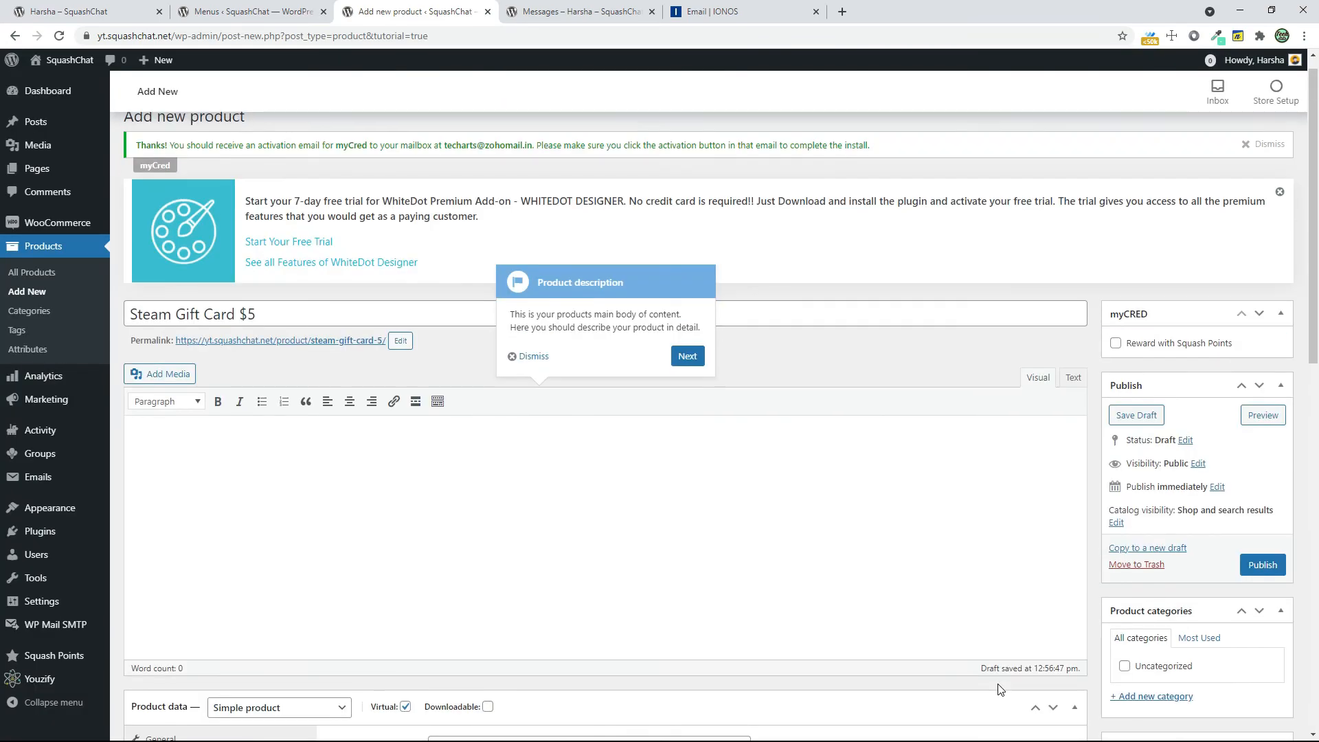
triple_click(309, 345)
right_click(165, 344)
left_click(177, 384)
left_click(191, 463)
key("ctrl+v")
Publish the gift card product and open its page on the site
scroll(353, 463, "down", 5)
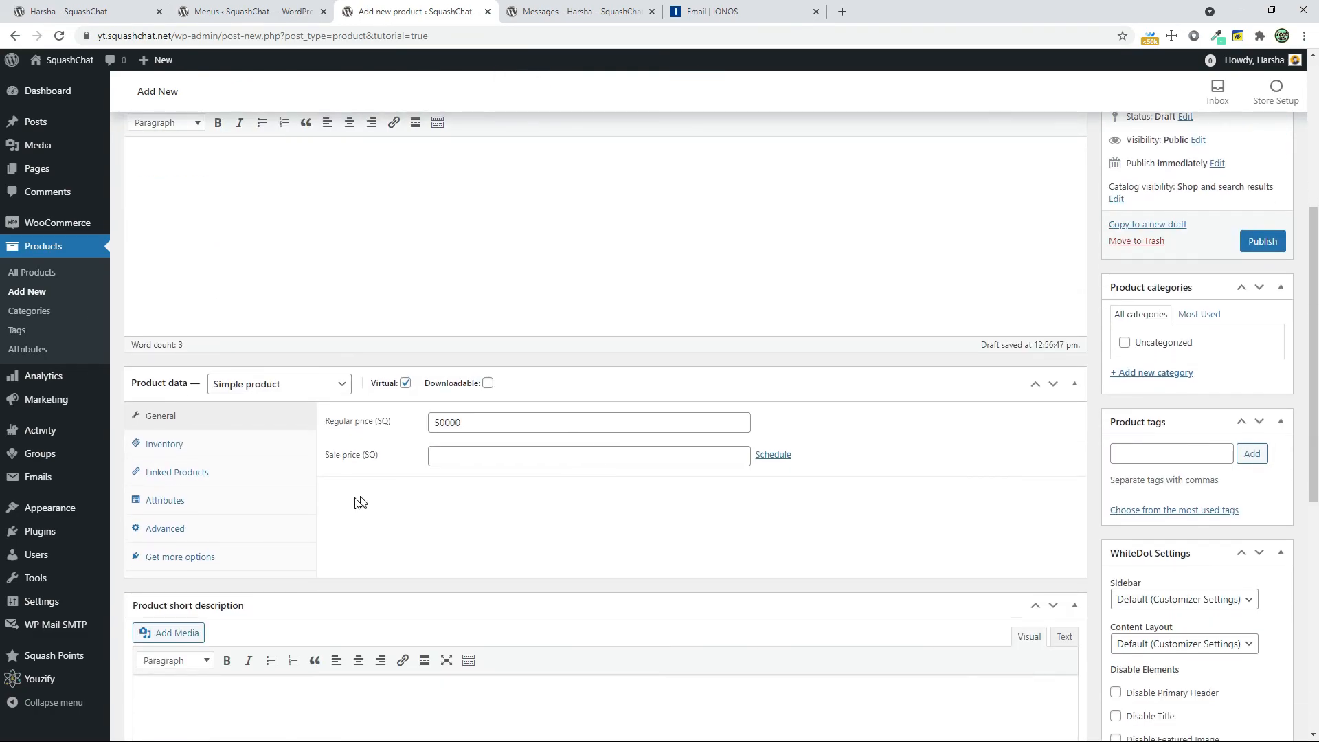
left_click(1271, 245)
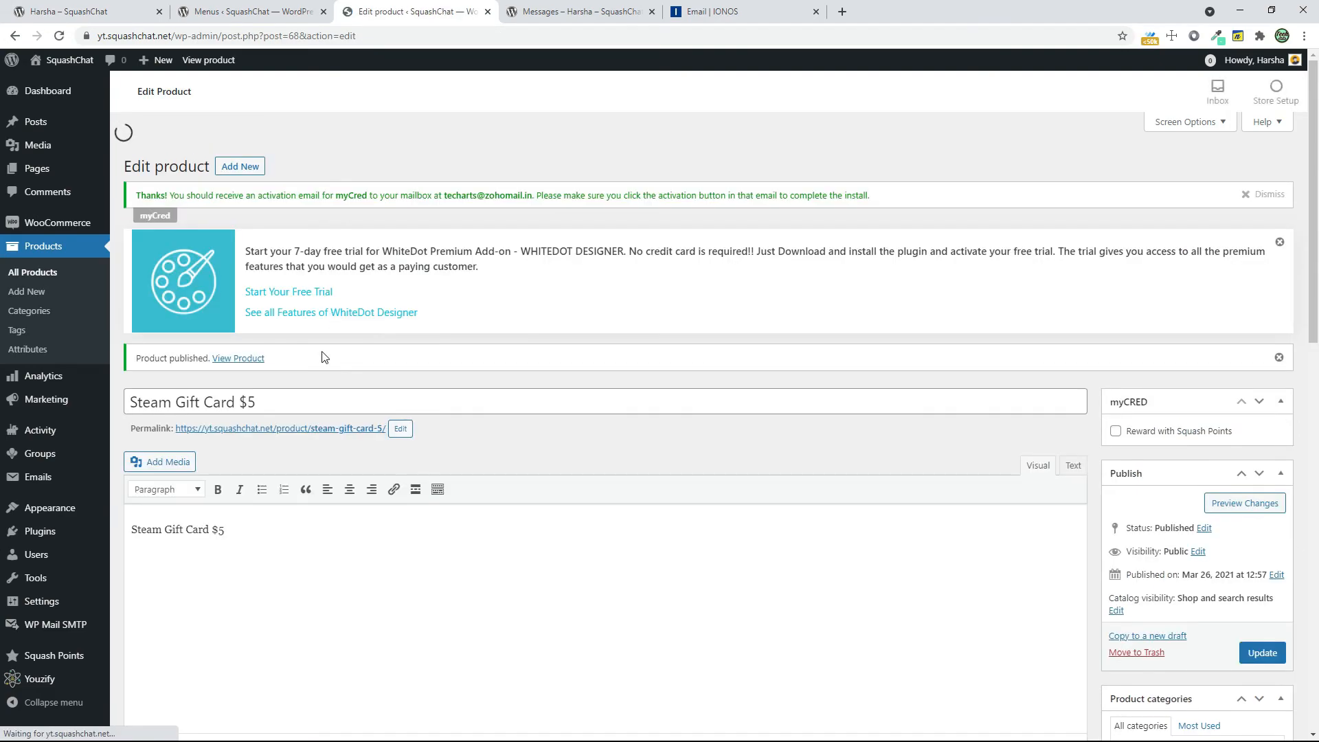
left_click(308, 398)
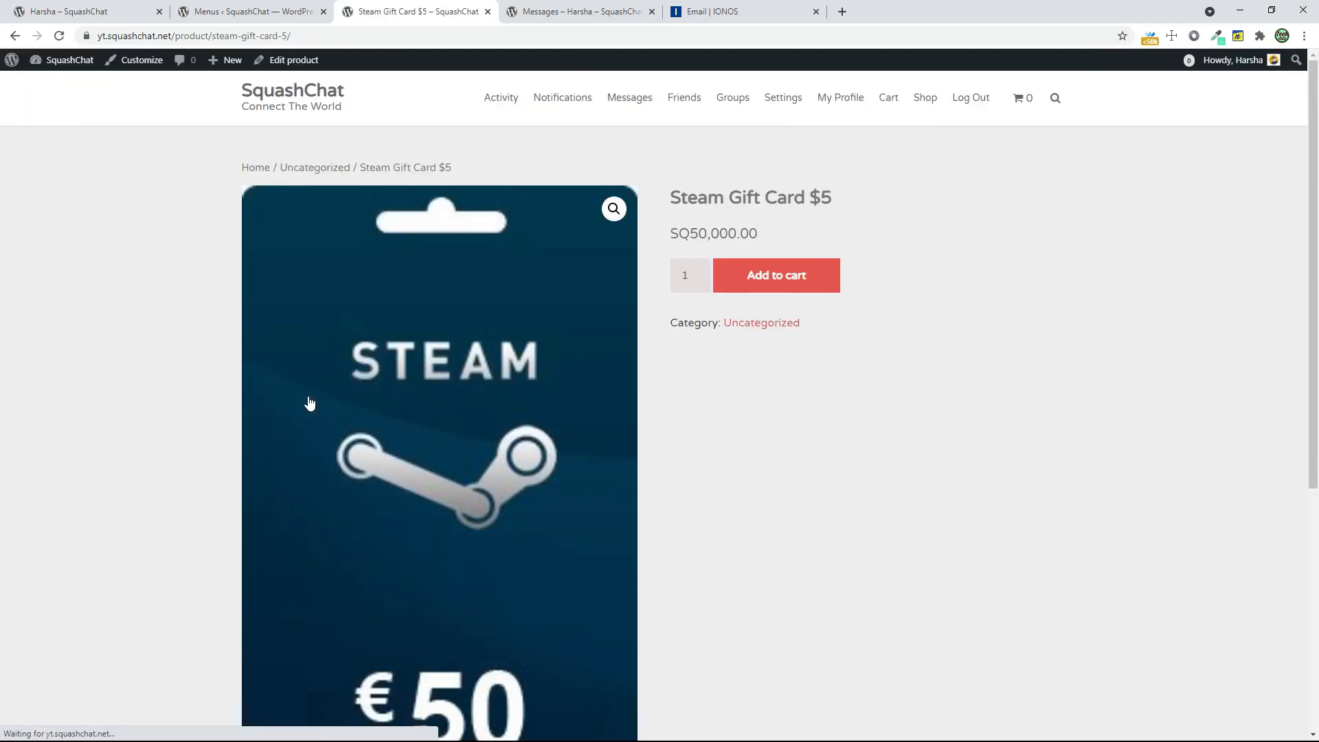
Check the gift card's product page, add one card to the cart and open the cart
left_click_drag(676, 233, 724, 233)
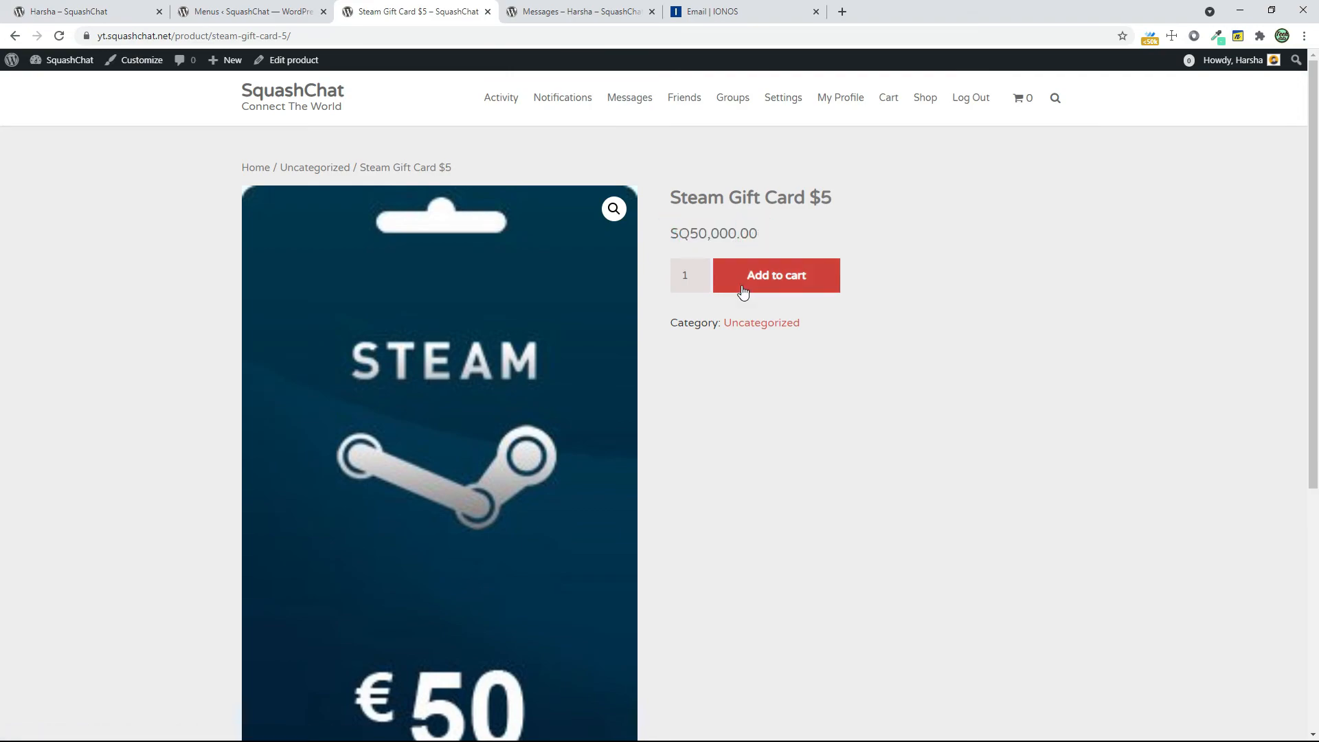
left_click_drag(802, 207, 851, 208)
left_click(852, 208)
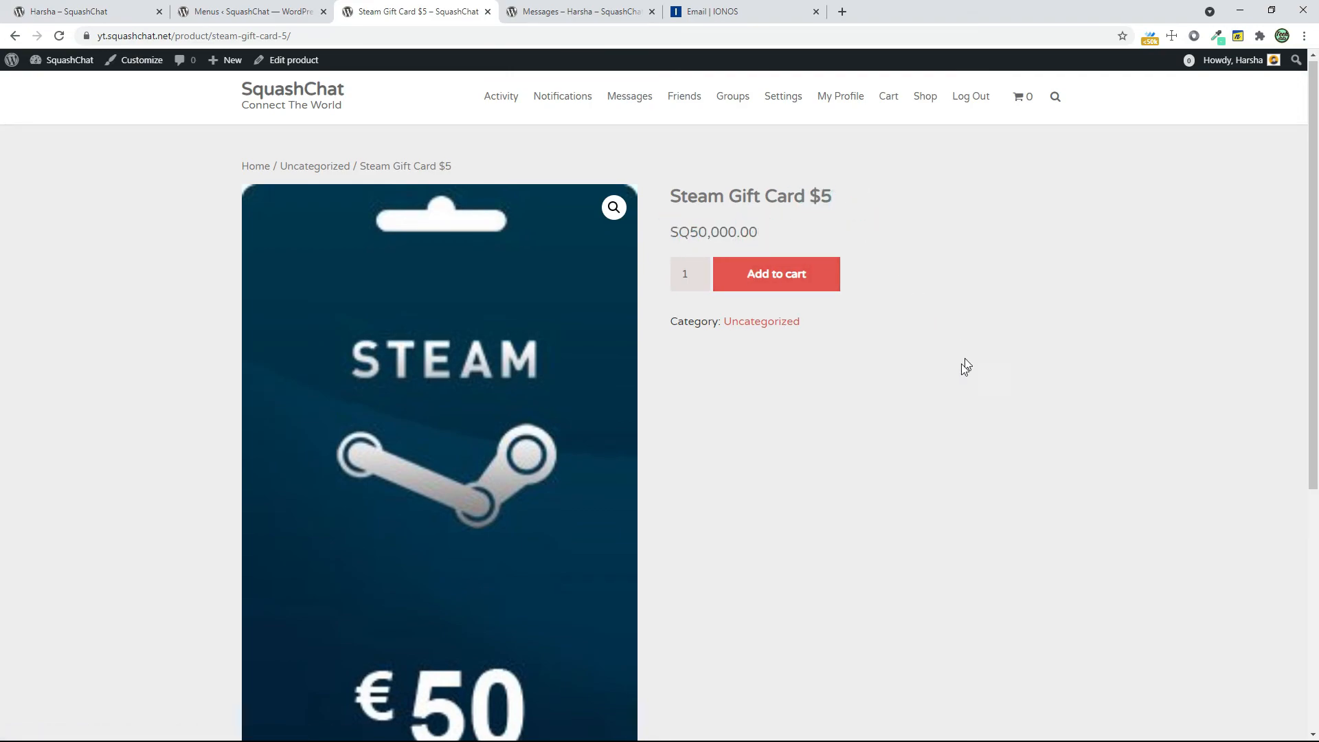
scroll(960, 371, "down", 5)
scroll(921, 430, "up", 5)
left_click(795, 271)
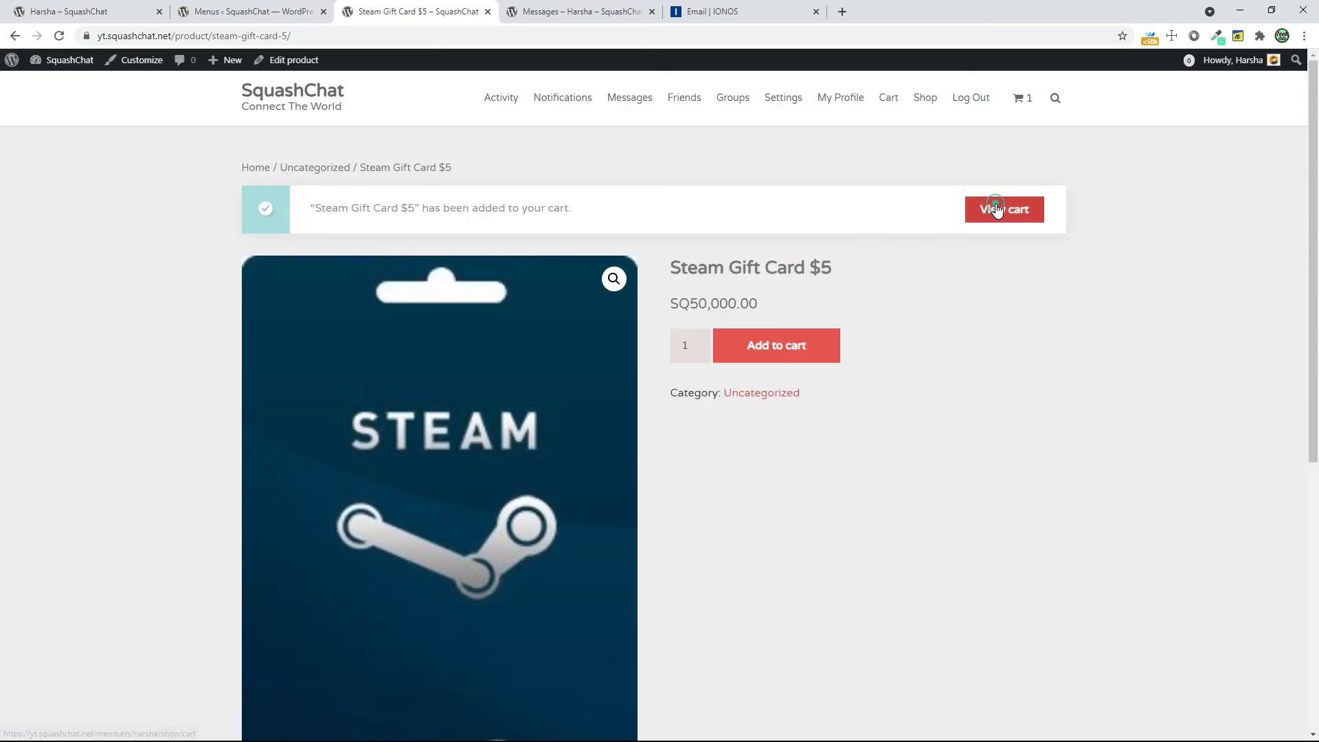
left_click(998, 210)
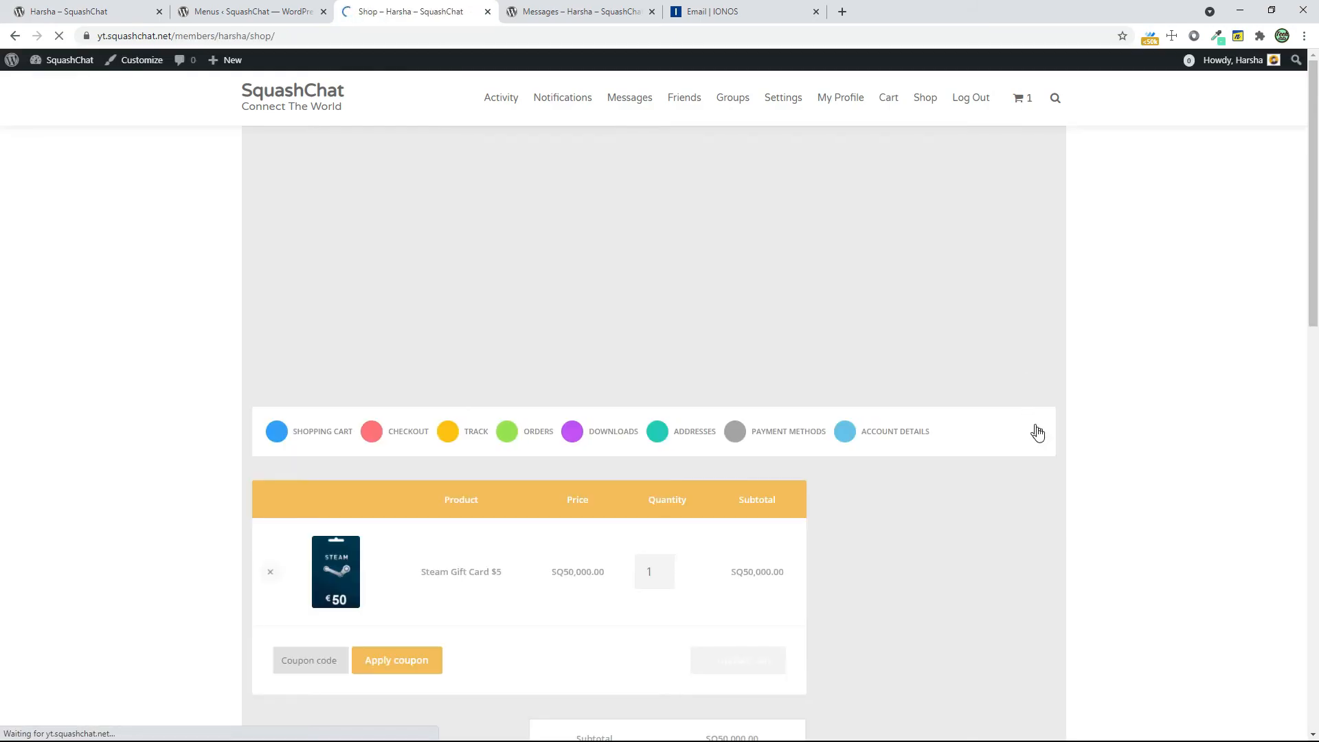
Proceed from the cart to checkout and read the payment methods notice under the order summary
scroll(1039, 433, "down", 4)
scroll(1039, 434, "down", 2)
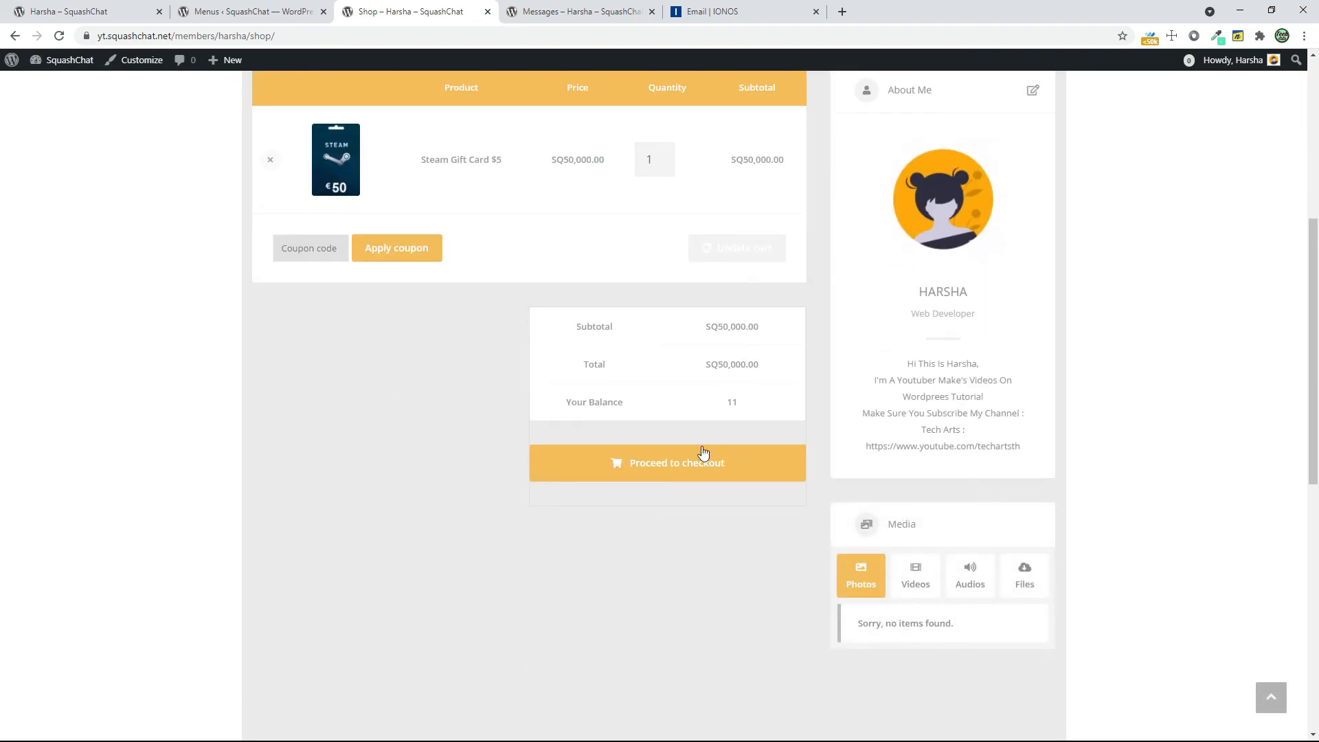
left_click(660, 469)
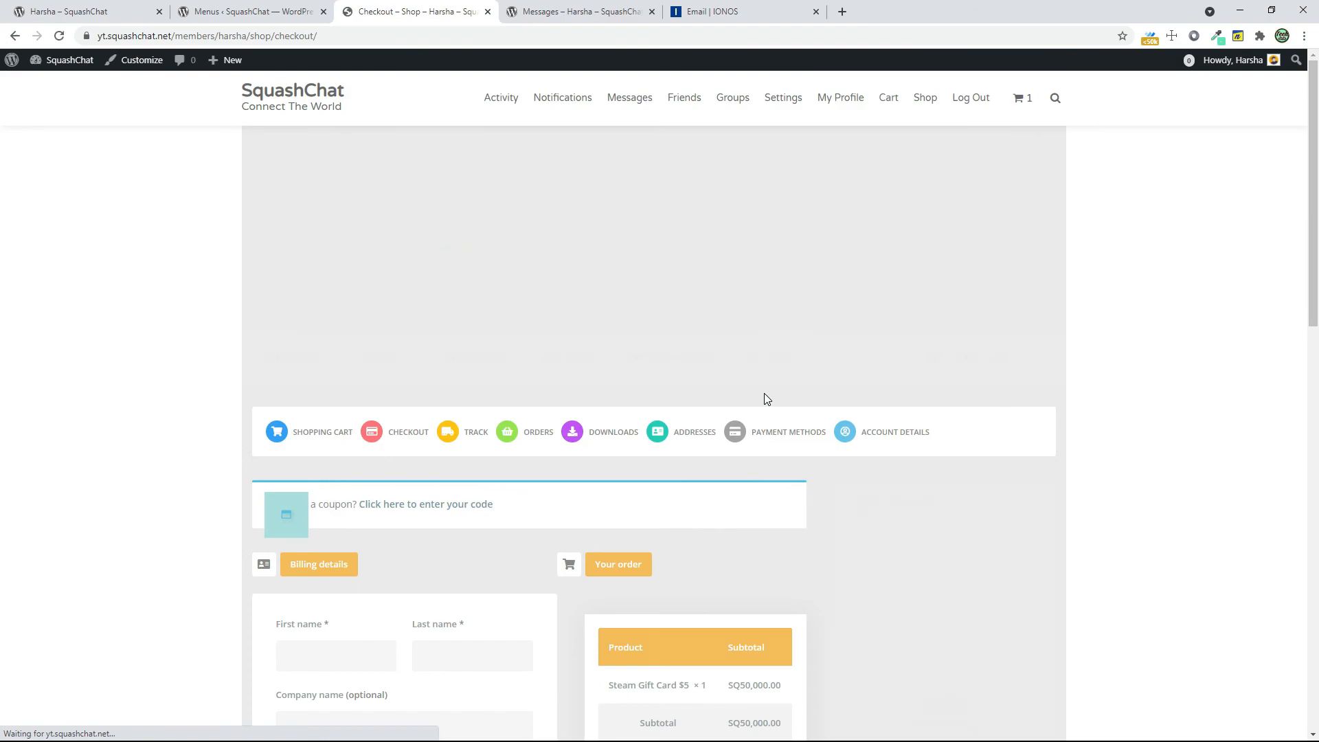
scroll(764, 393, "down", 8)
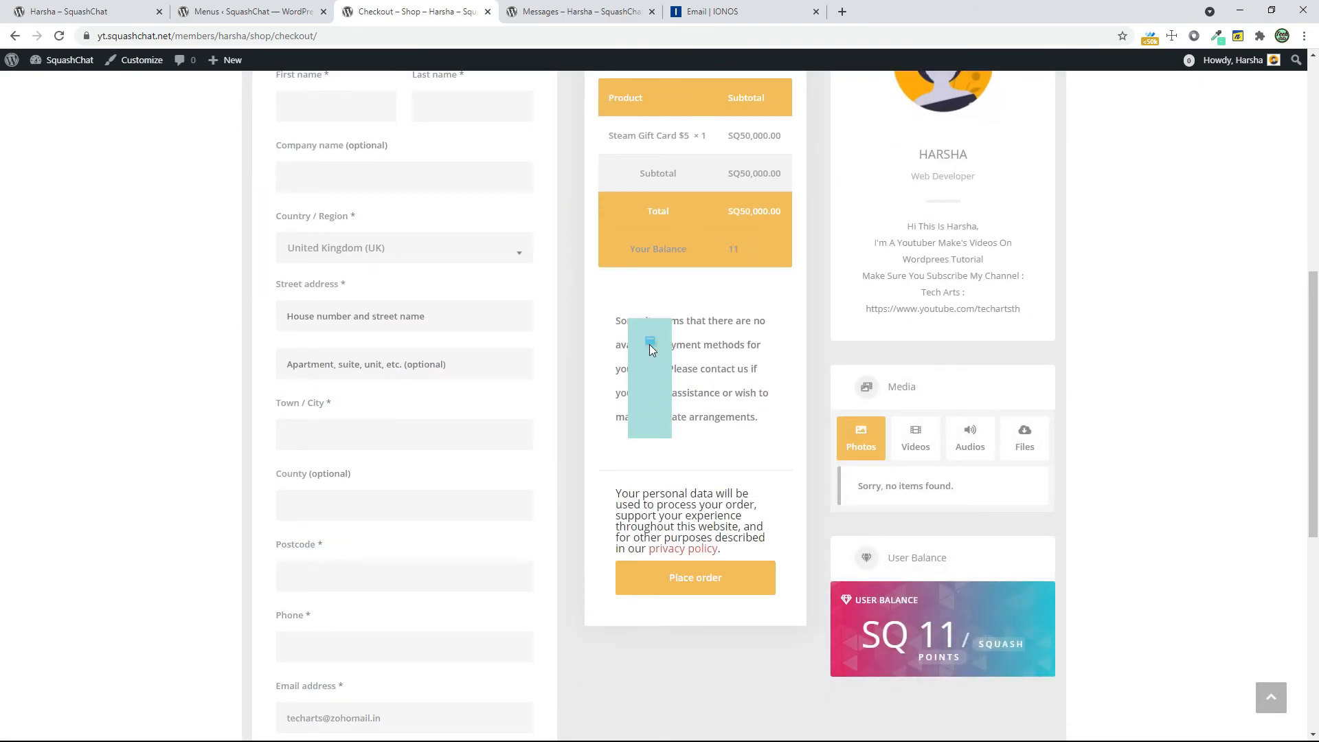
left_click_drag(642, 319, 754, 394)
left_click(724, 404)
scroll(701, 512, "up", 6)
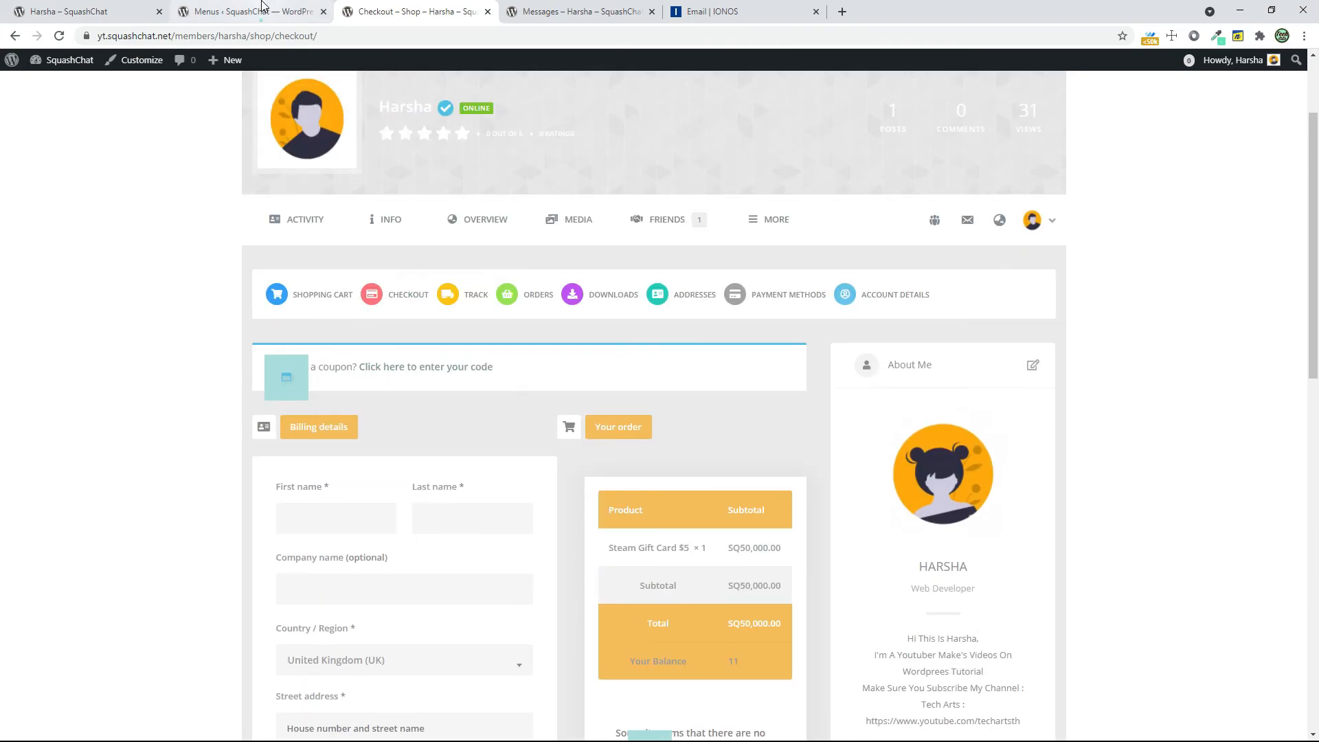
In the WordPress user list, adjust the administrator's Squash Points balance by an amount of 500000
left_click(261, 10)
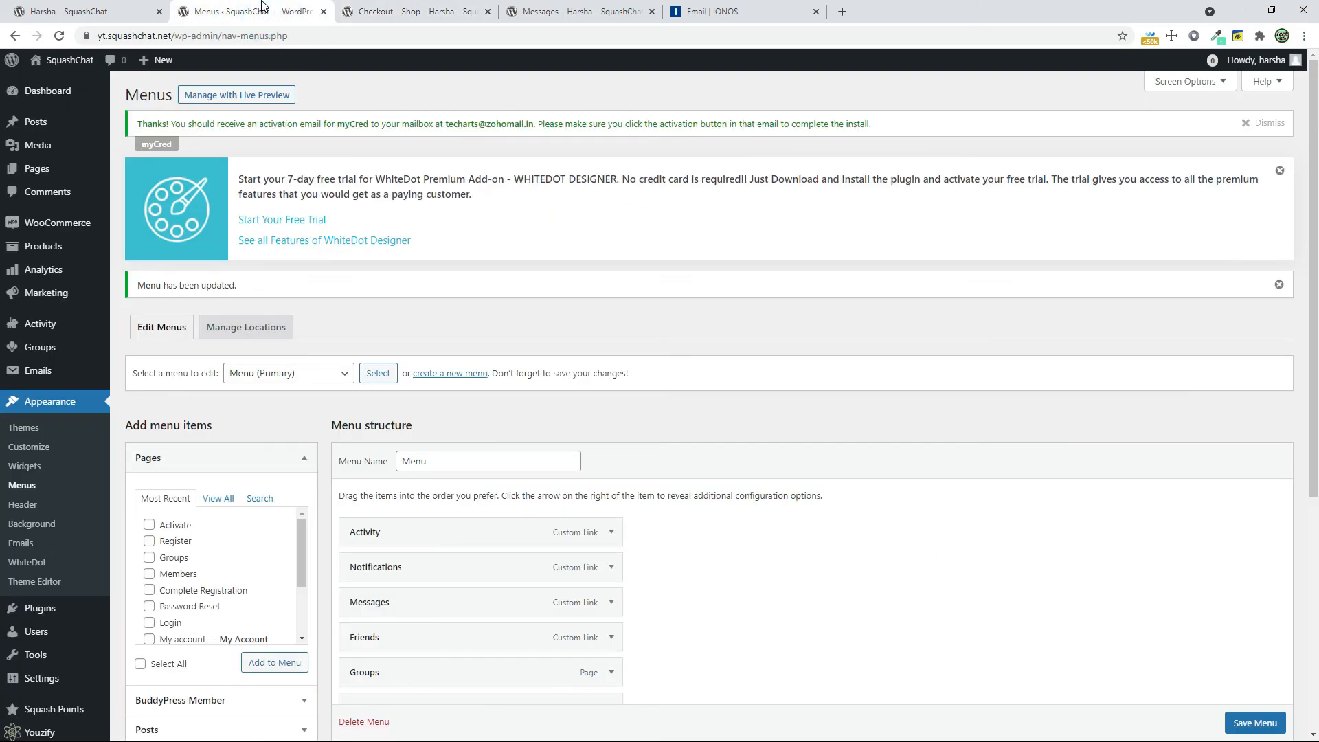
left_click(61, 630)
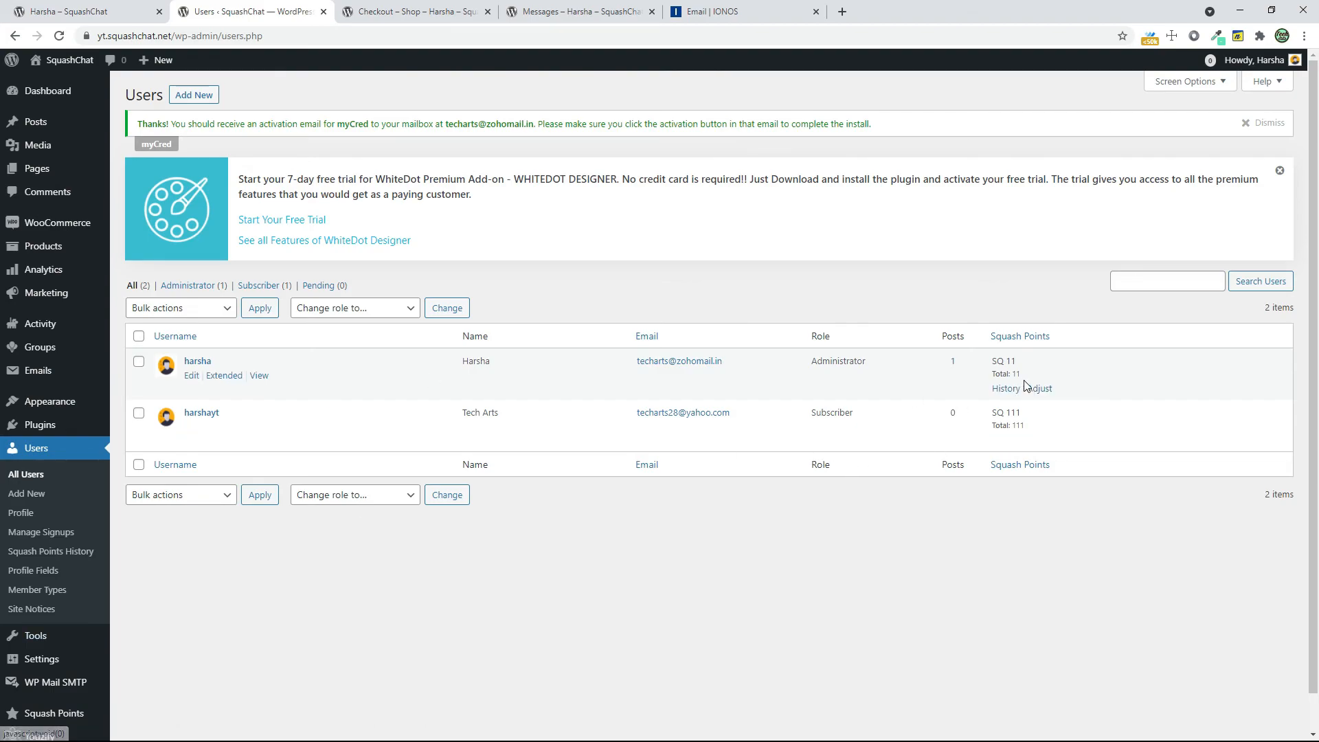
left_click(1040, 391)
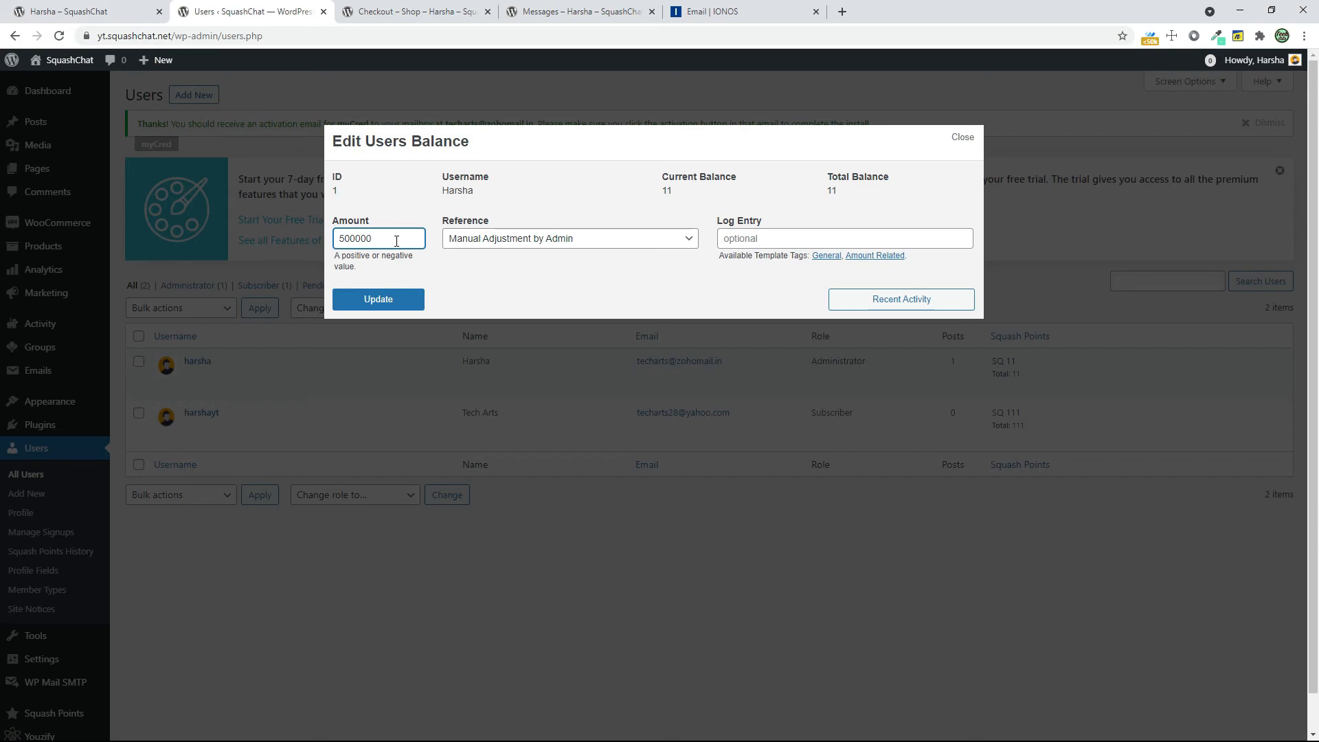
left_click(389, 299)
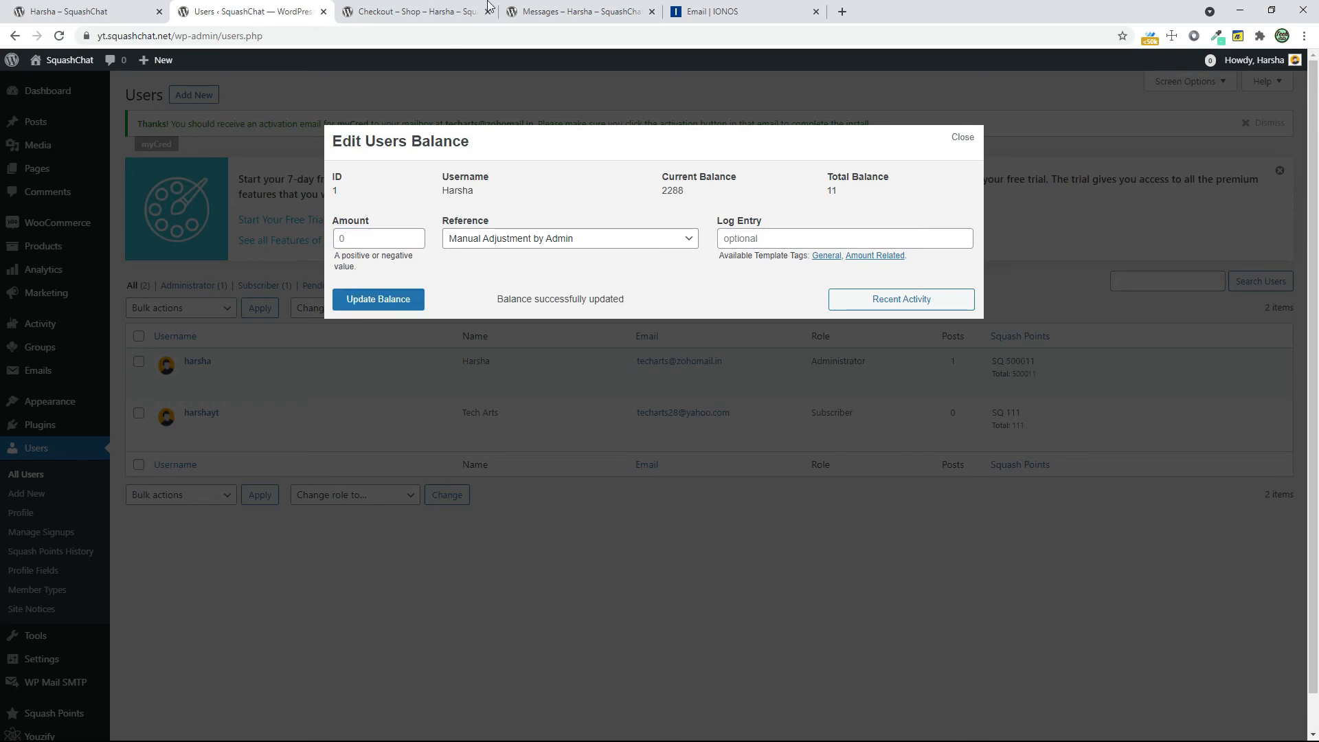
Reload the checkout page and try to place the gift card order using Pay with SquashPoints
left_click(435, 7)
left_click(59, 35)
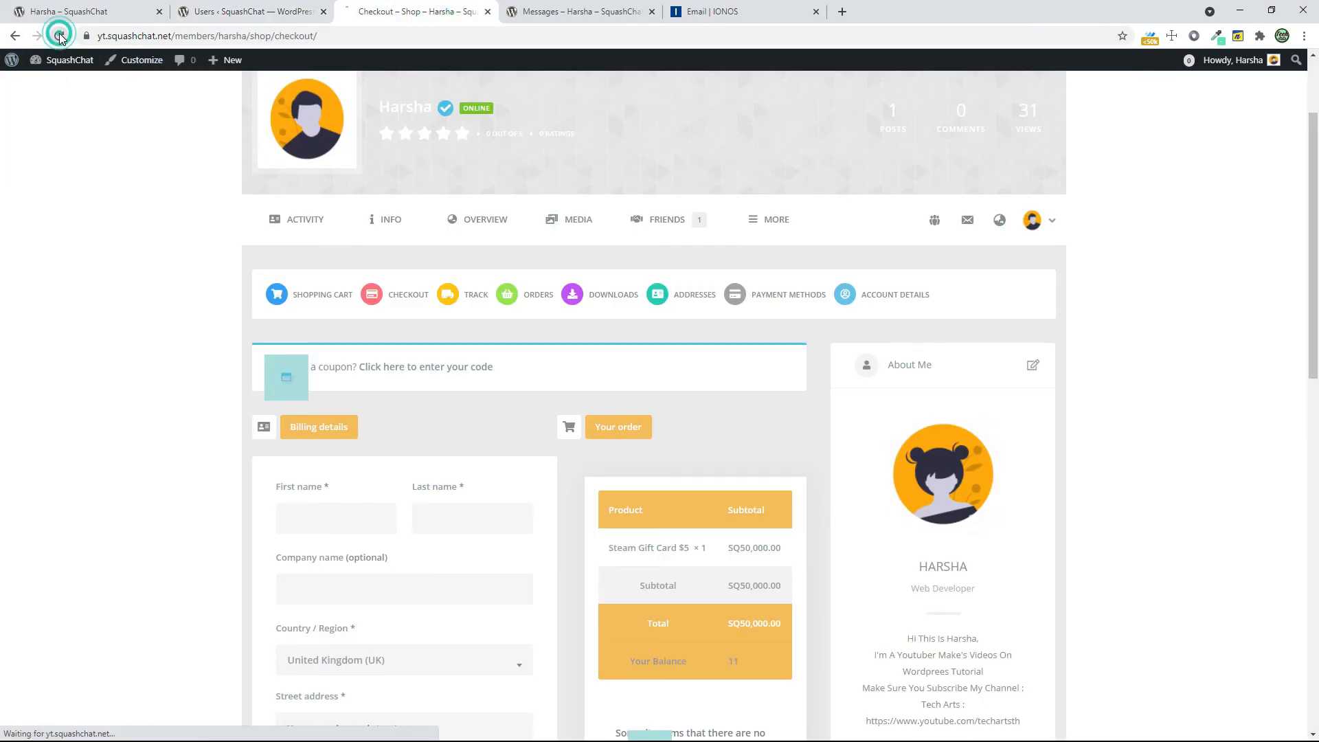
scroll(1146, 314, "down", 3)
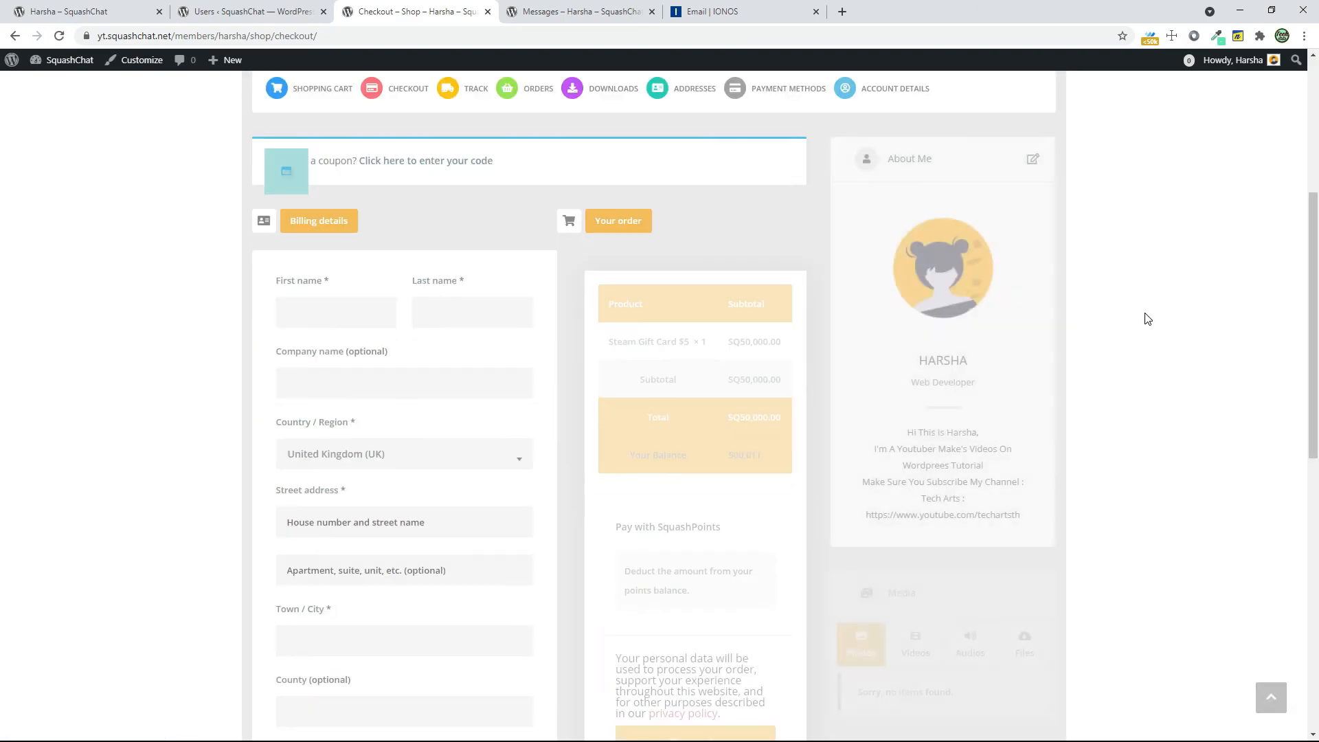
scroll(1145, 314, "down", 4)
left_click(666, 478)
Fill the billing first name, last name and company name with "h" and set the country to India
left_click(369, 328)
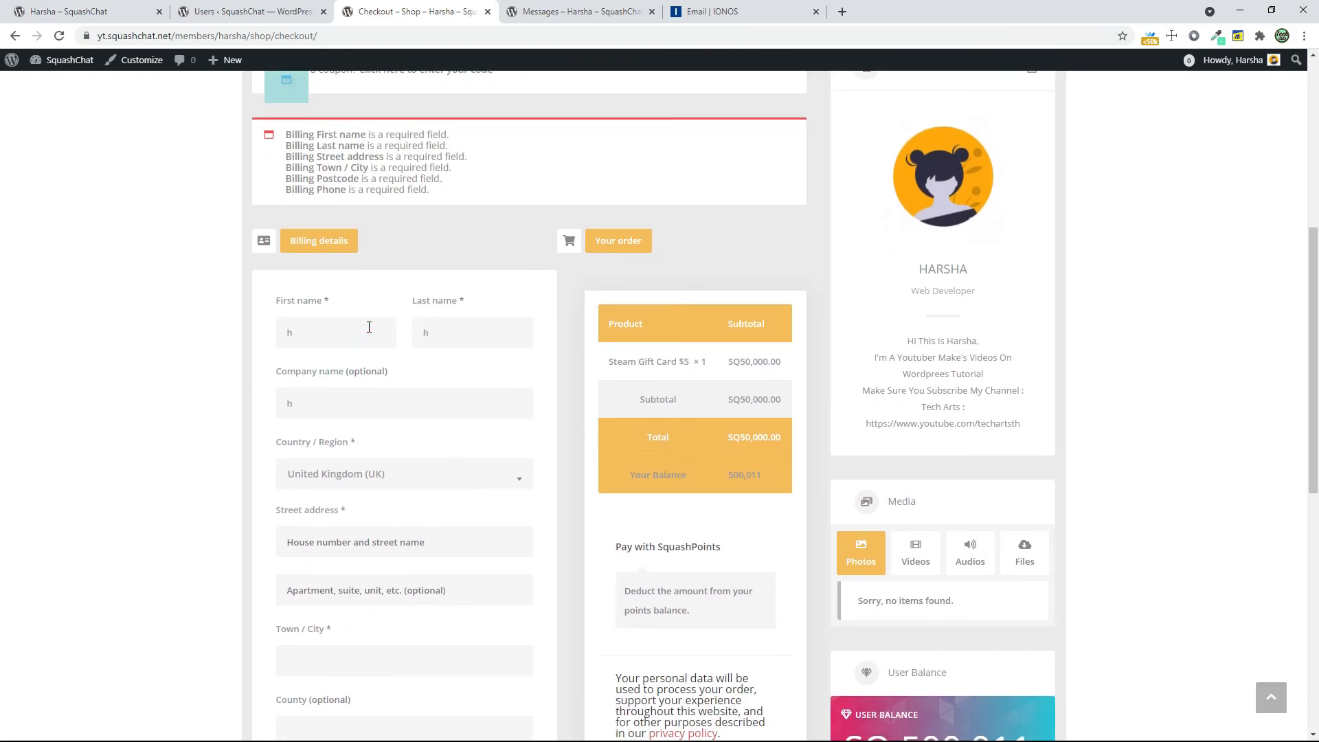
key("Tab")
type("h")
key("BackSpace")
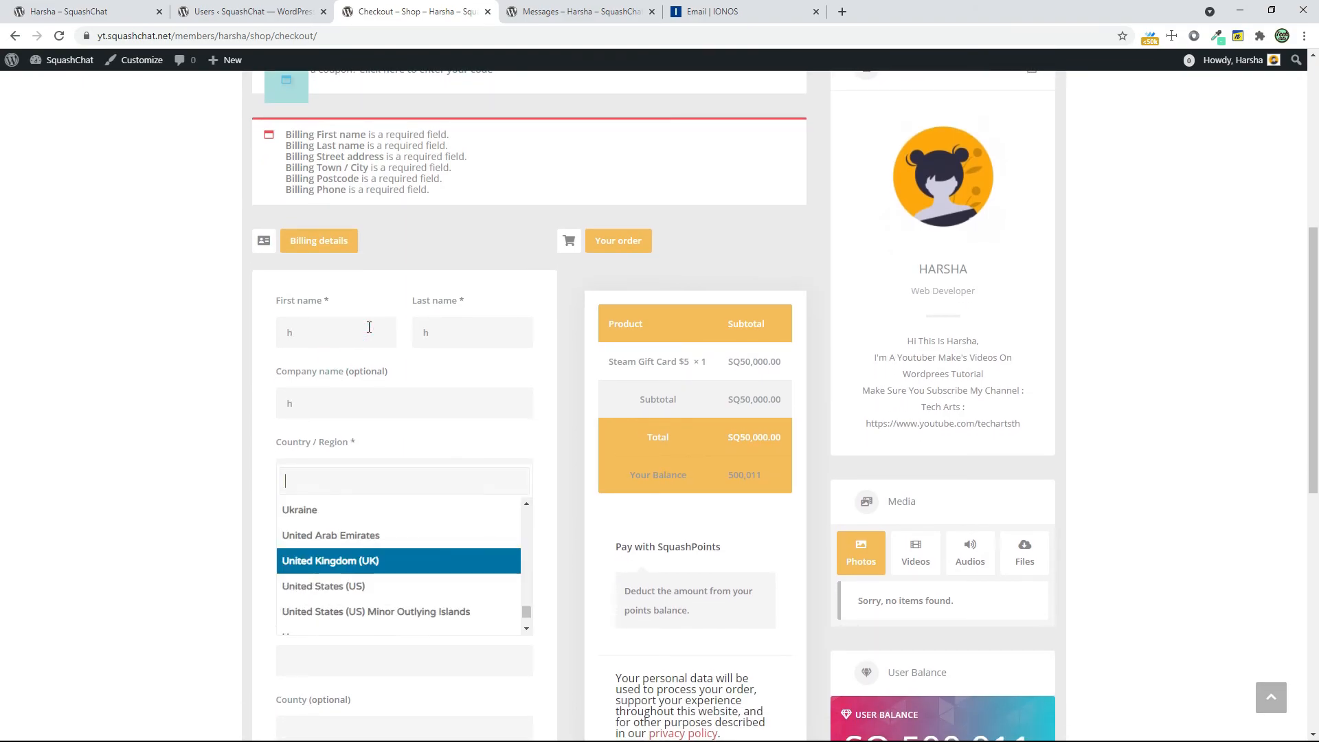
type("ind")
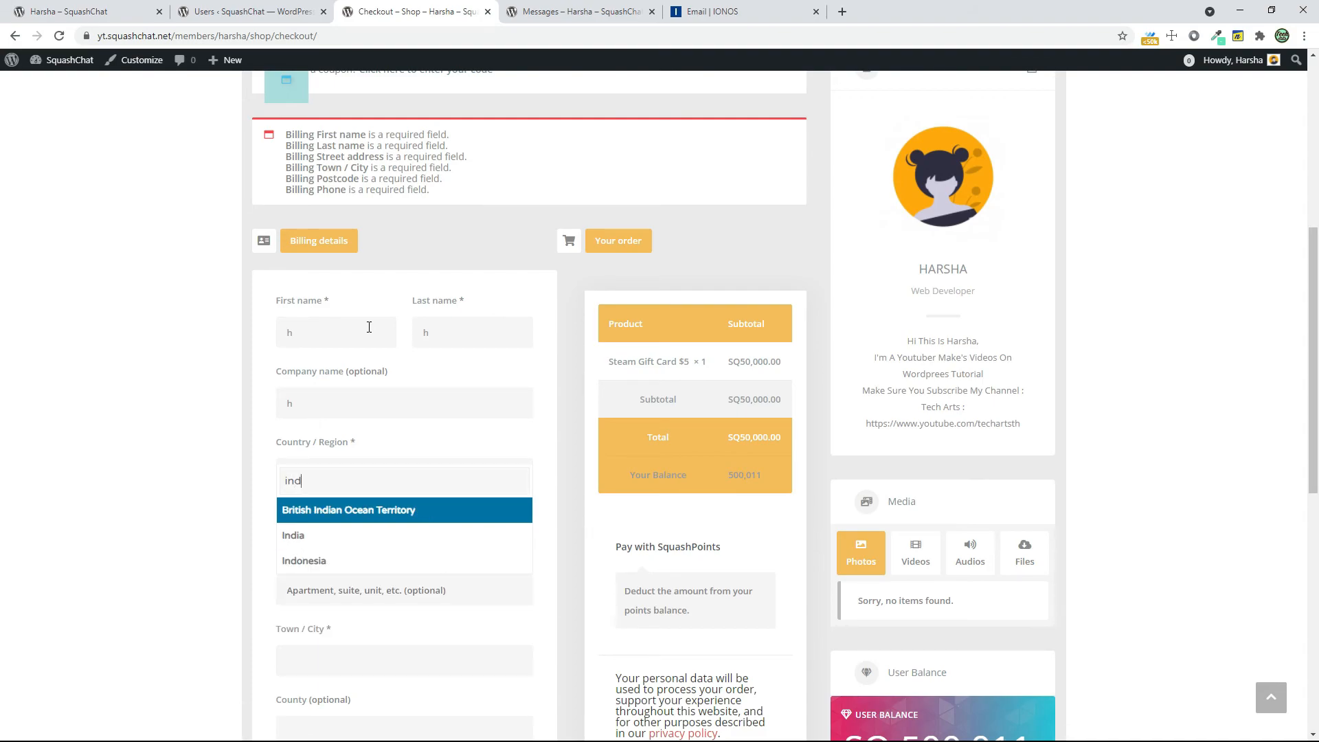
key("Down")
key("Return")
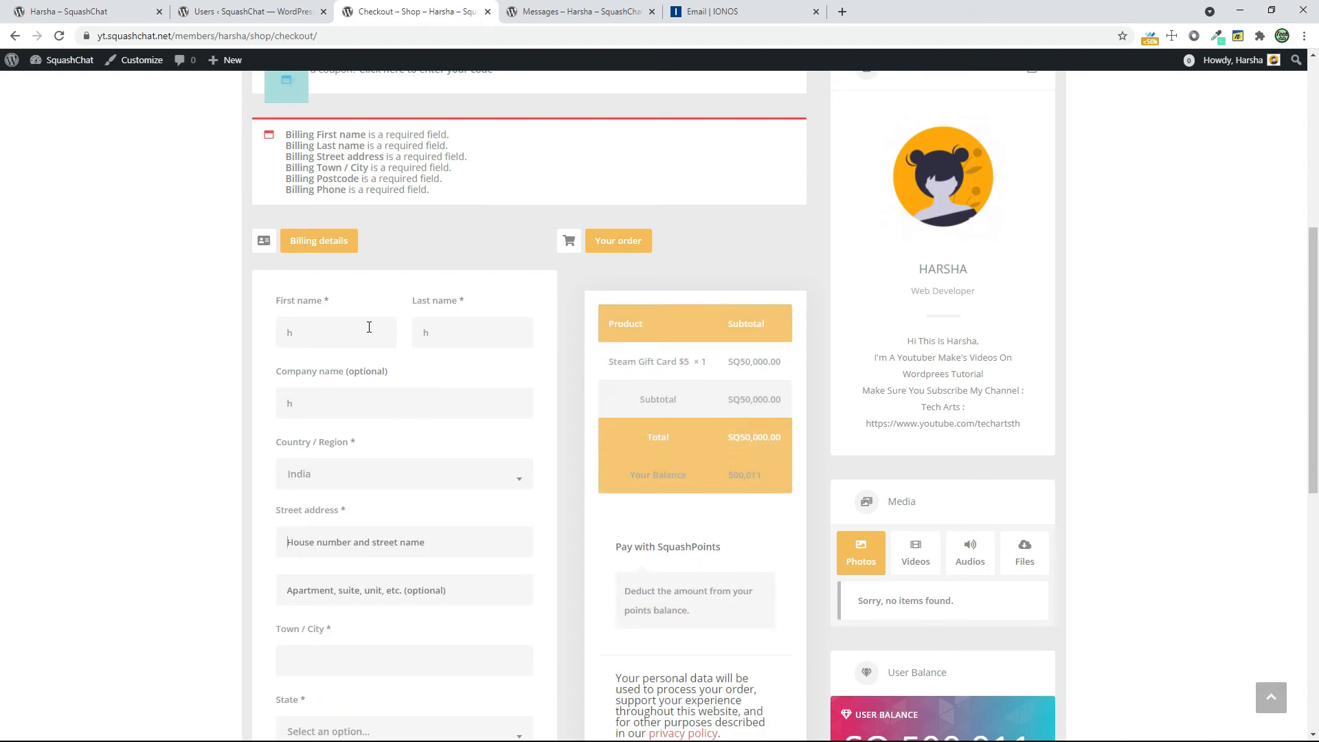
Fill both billing street address lines with "h", enter the town, and set the state to Andhra Pradesh
key("Tab")
type("h")
key("Tab")
type("h")
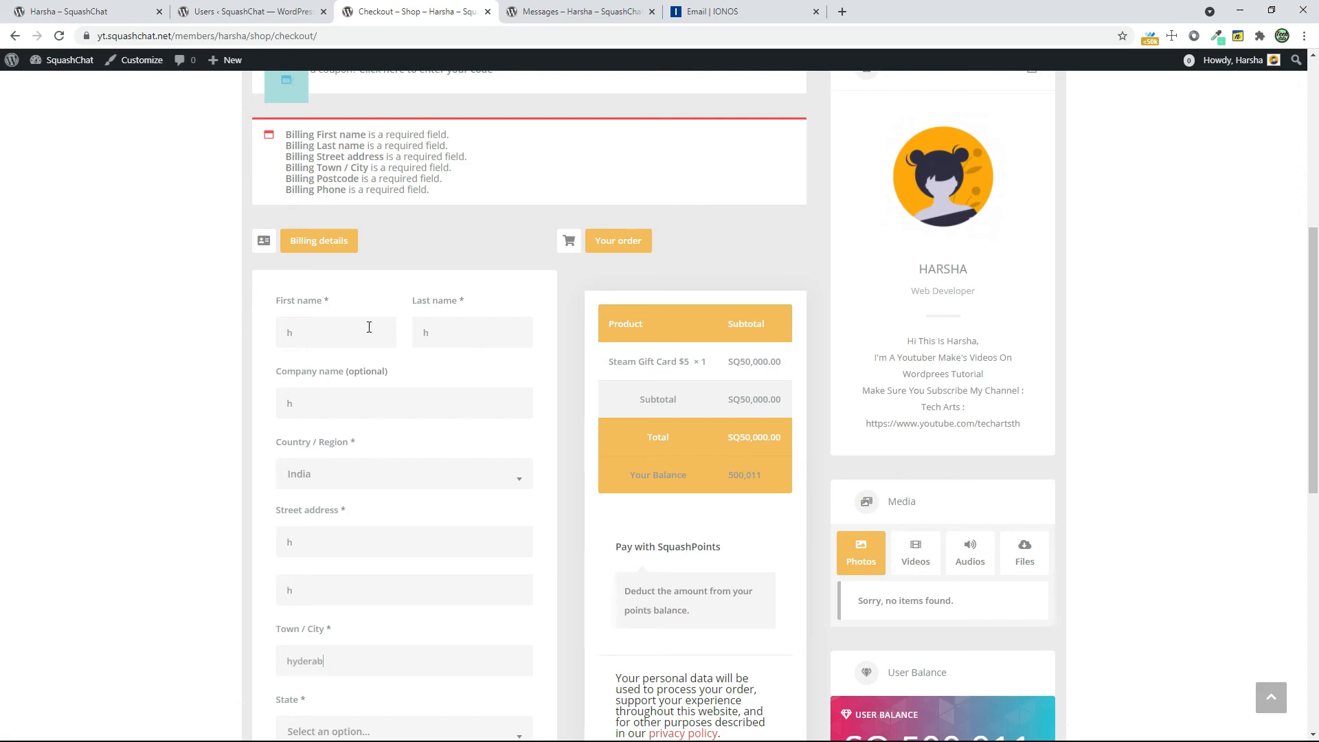
scroll(369, 327, "down", 2)
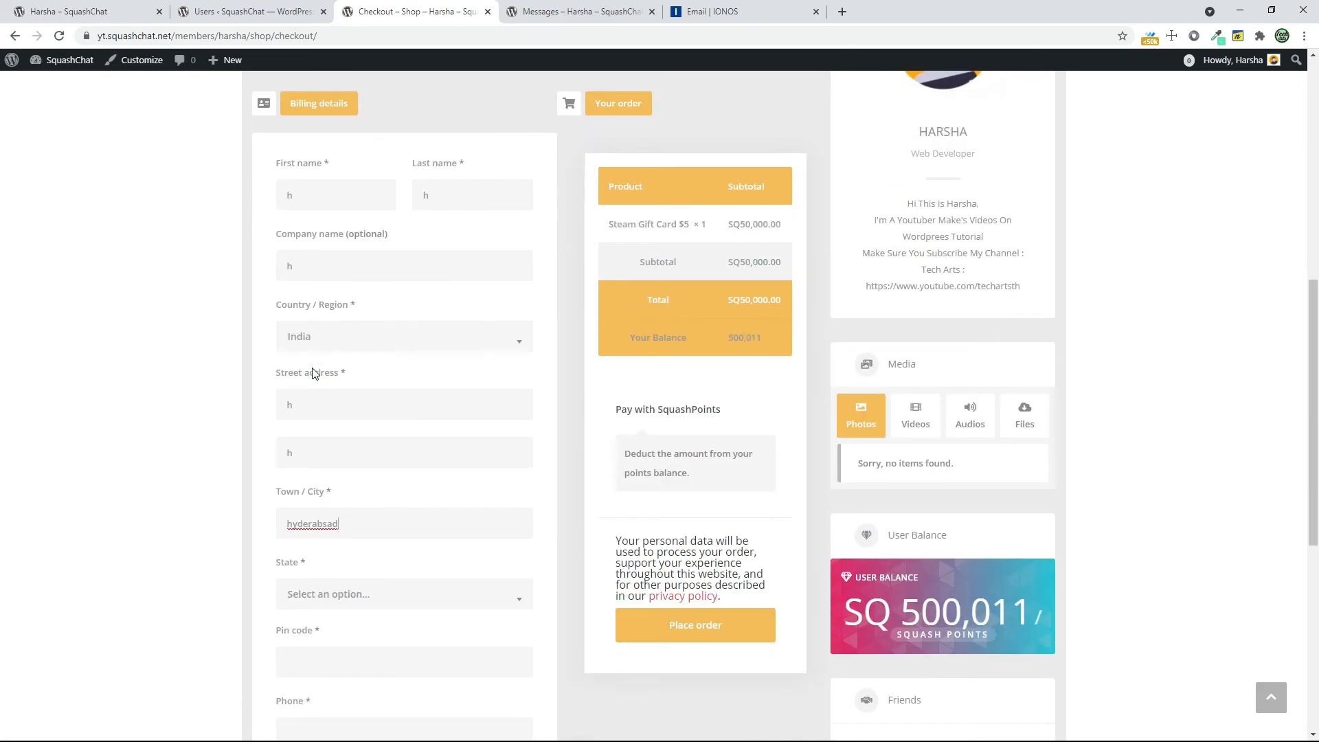
scroll(262, 535, "down", 1)
left_click(332, 525)
left_click(343, 560)
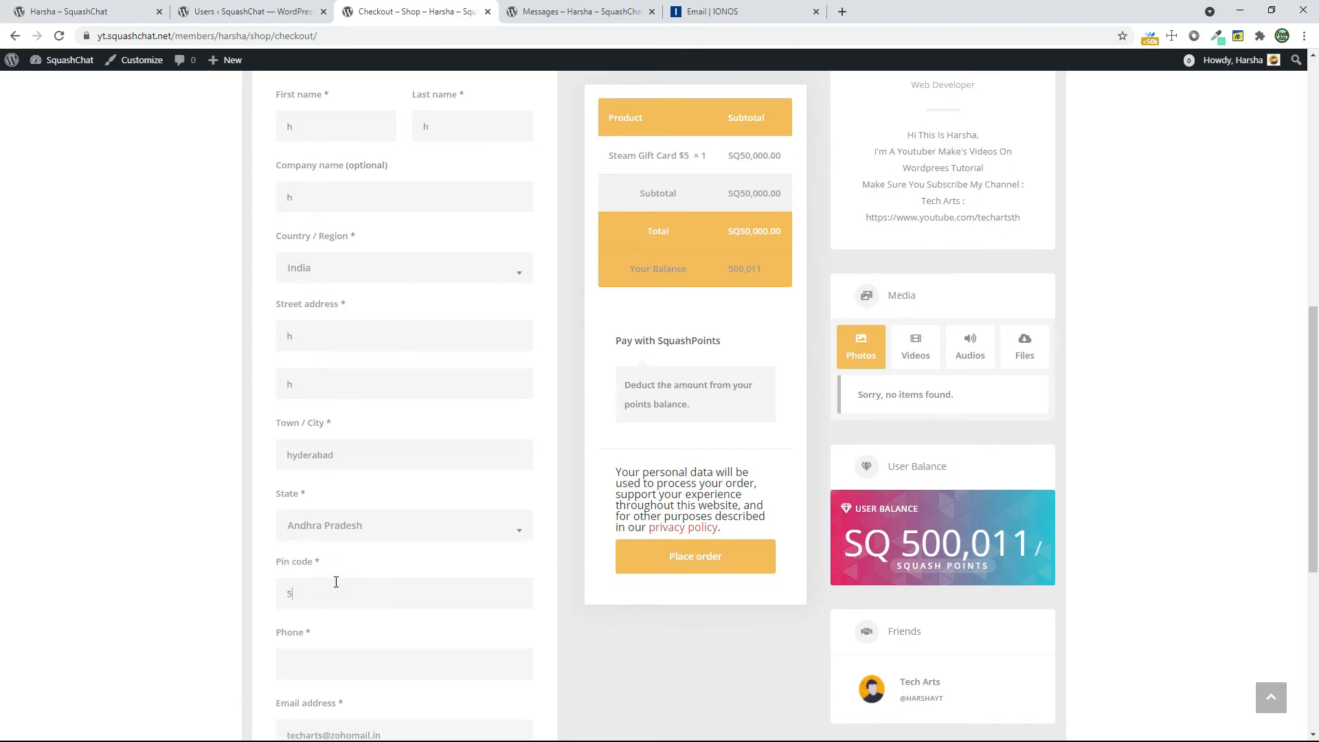
Enter the billing postcode and phone number, and place the gift card order with SquashPoints
scroll(378, 549, "down", 2)
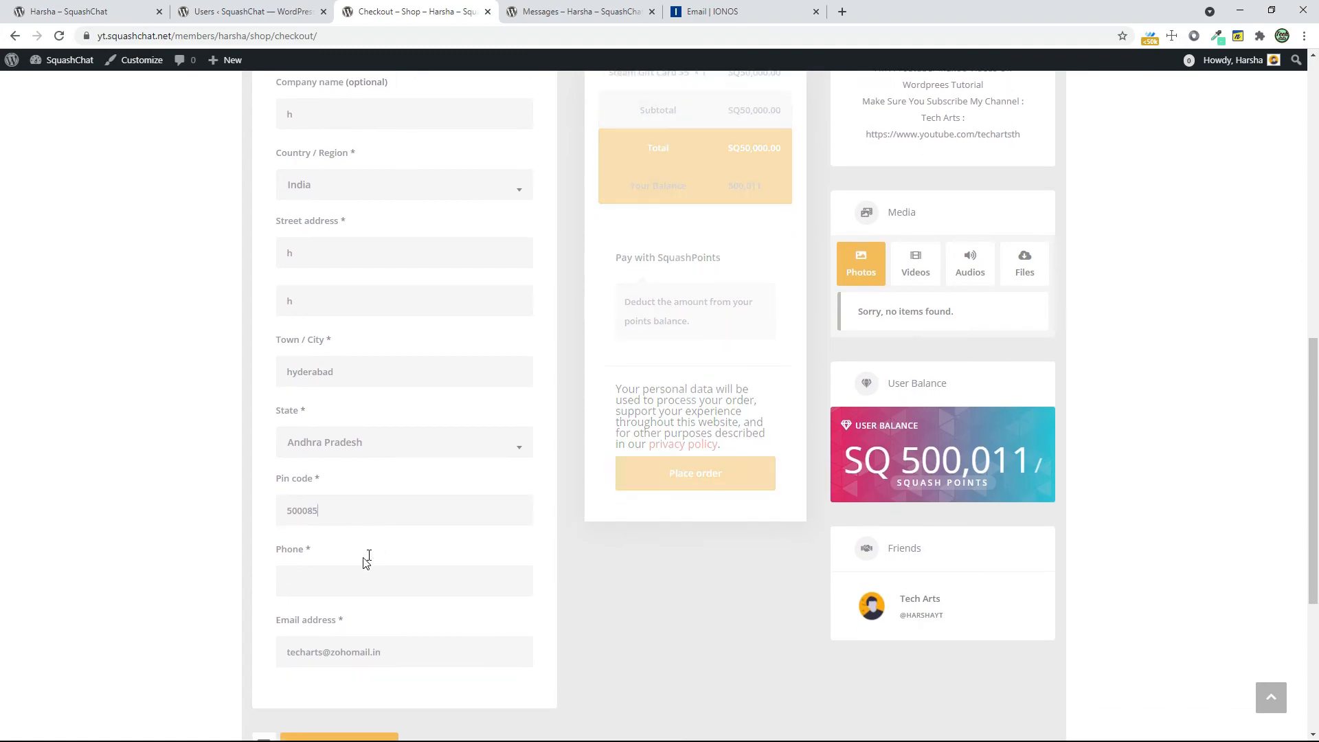
left_click(369, 515)
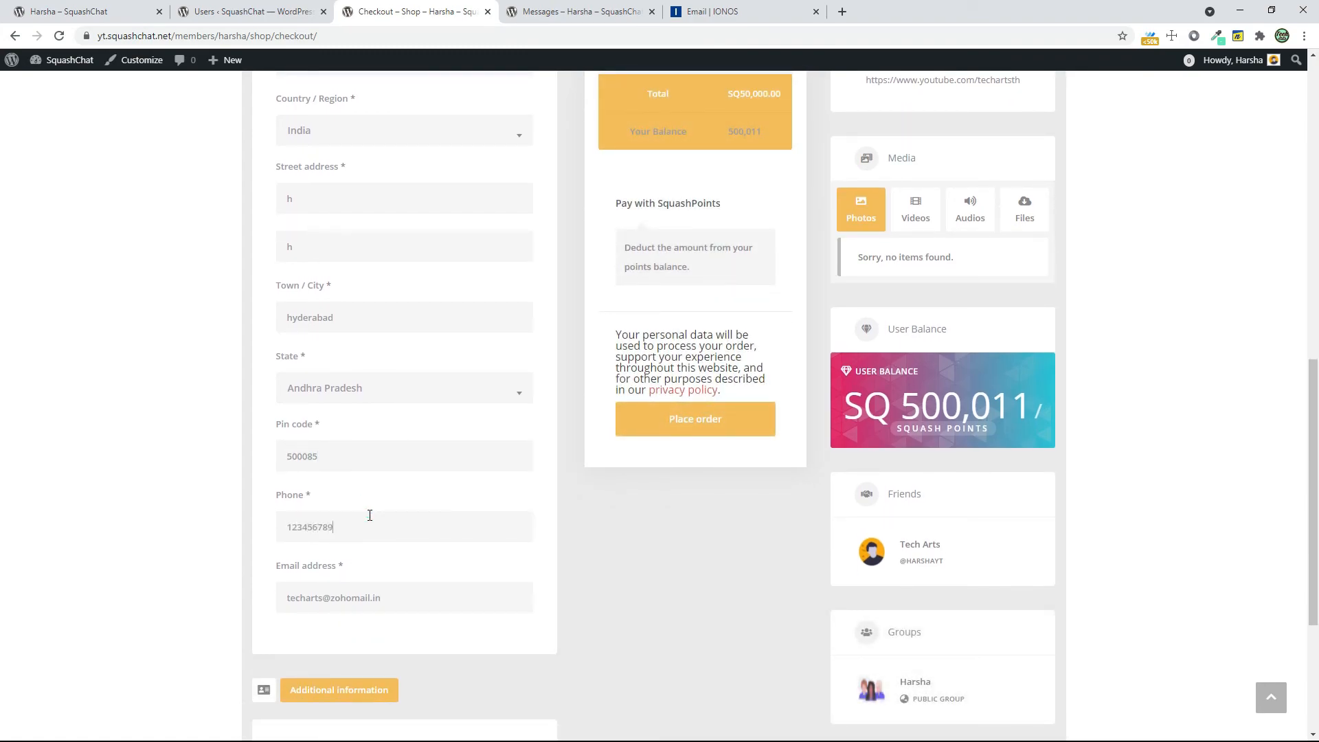
key("Return")
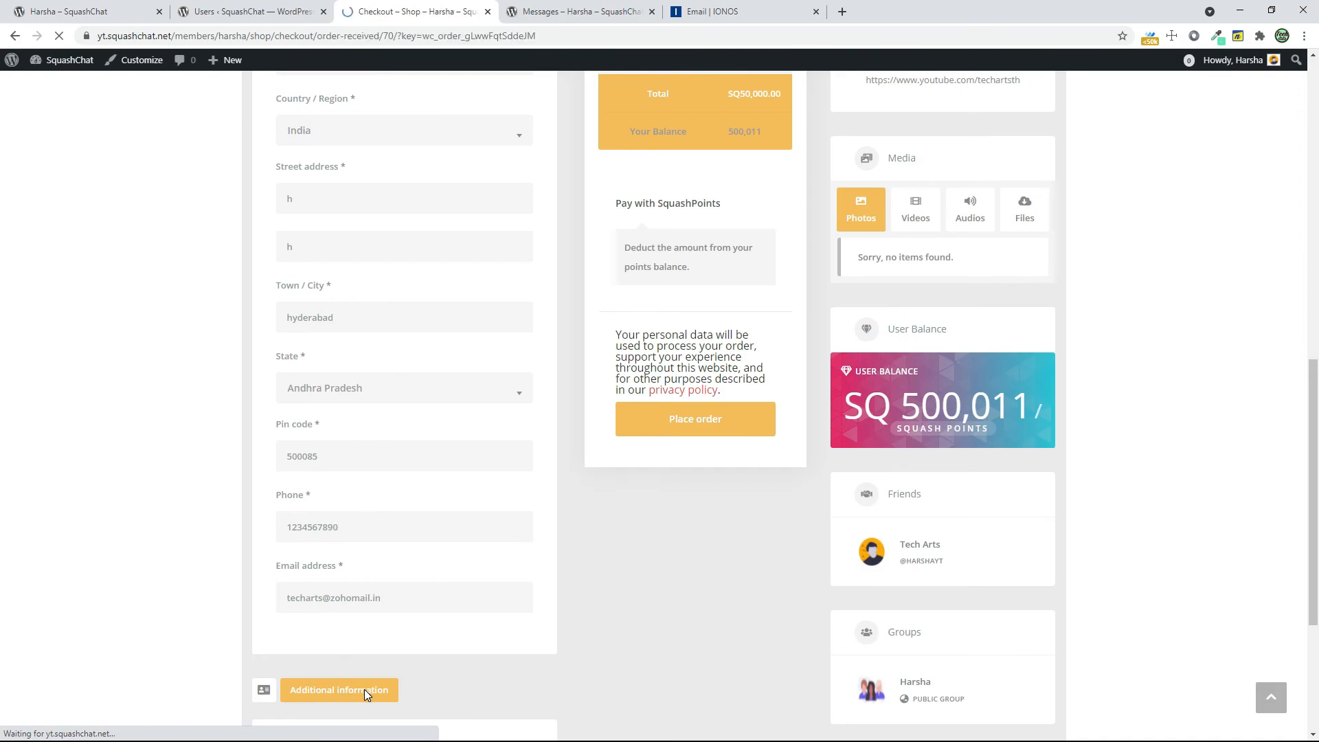
Review the order confirmation's payment method, total and billing address, and check the member's Squash Points balance
scroll(470, 522, "down", 10)
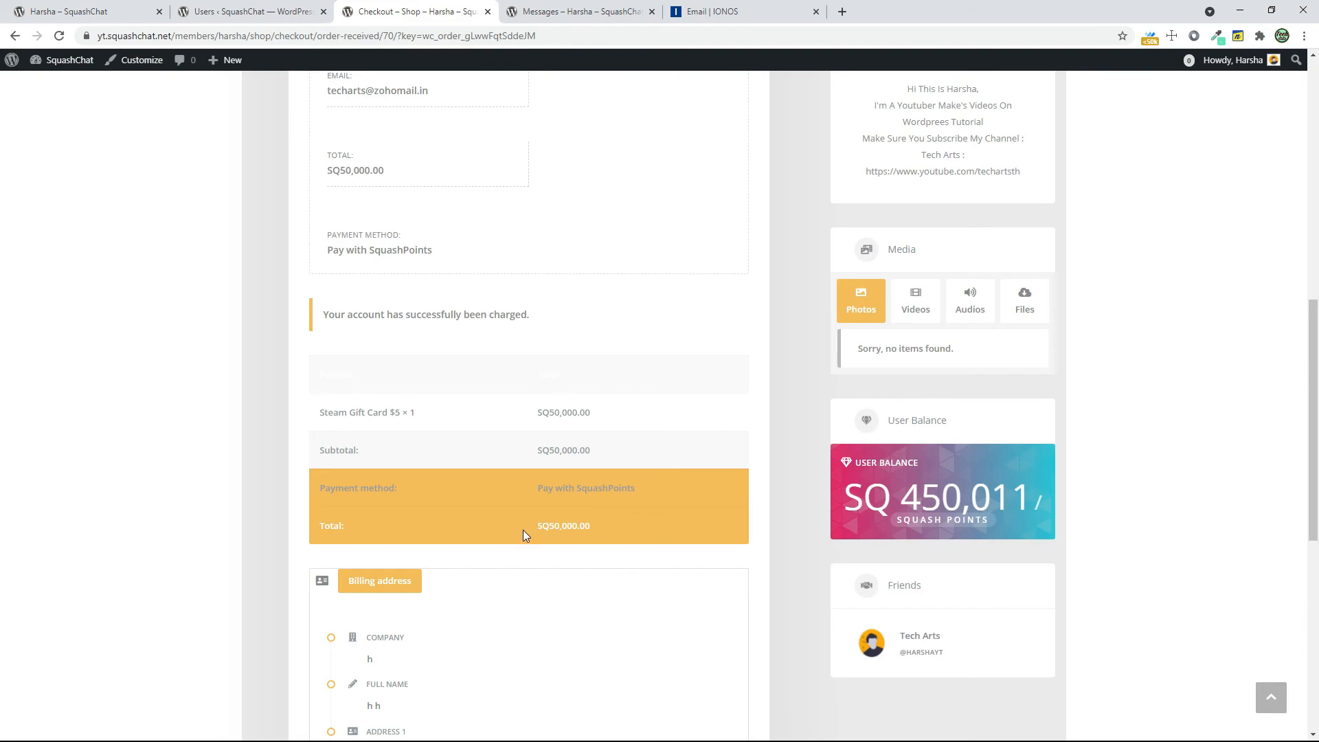
scroll(574, 566, "down", 3)
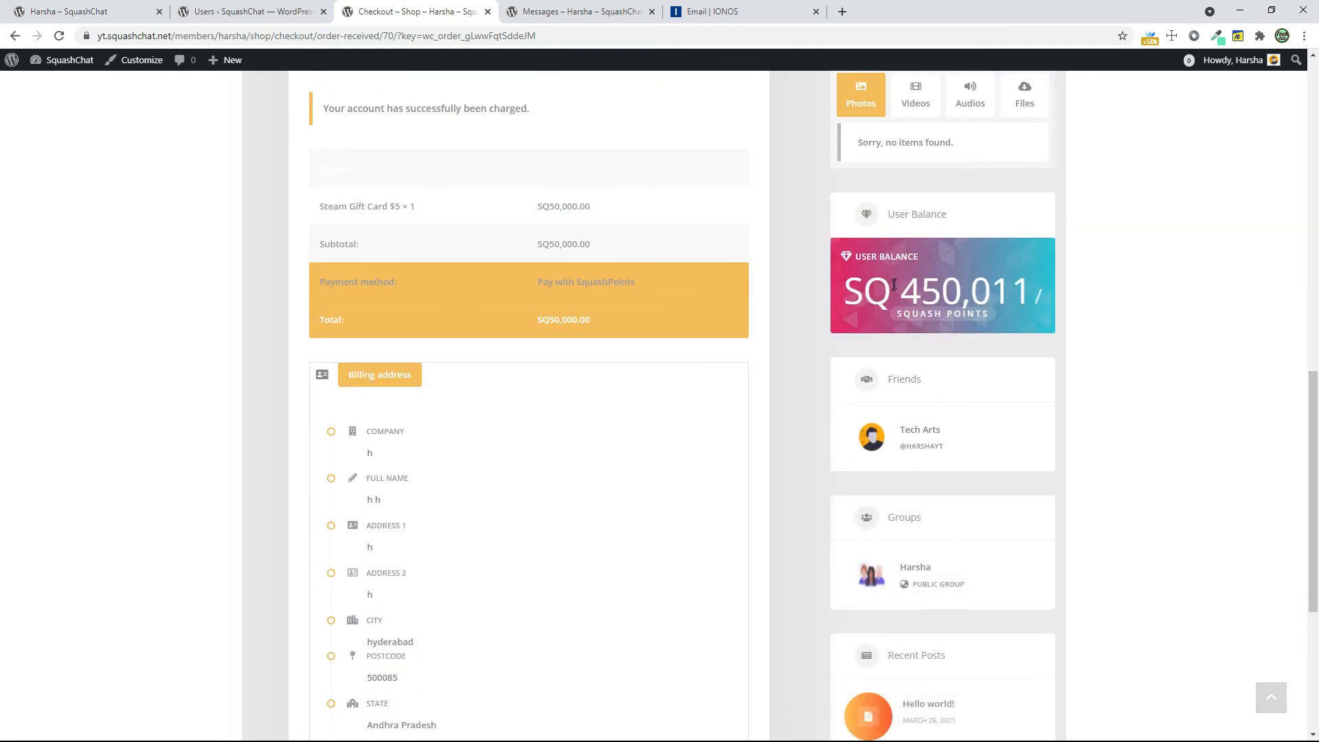
left_click_drag(904, 280, 985, 284)
left_click(986, 282)
scroll(777, 335, "down", 4)
scroll(777, 335, "up", 11)
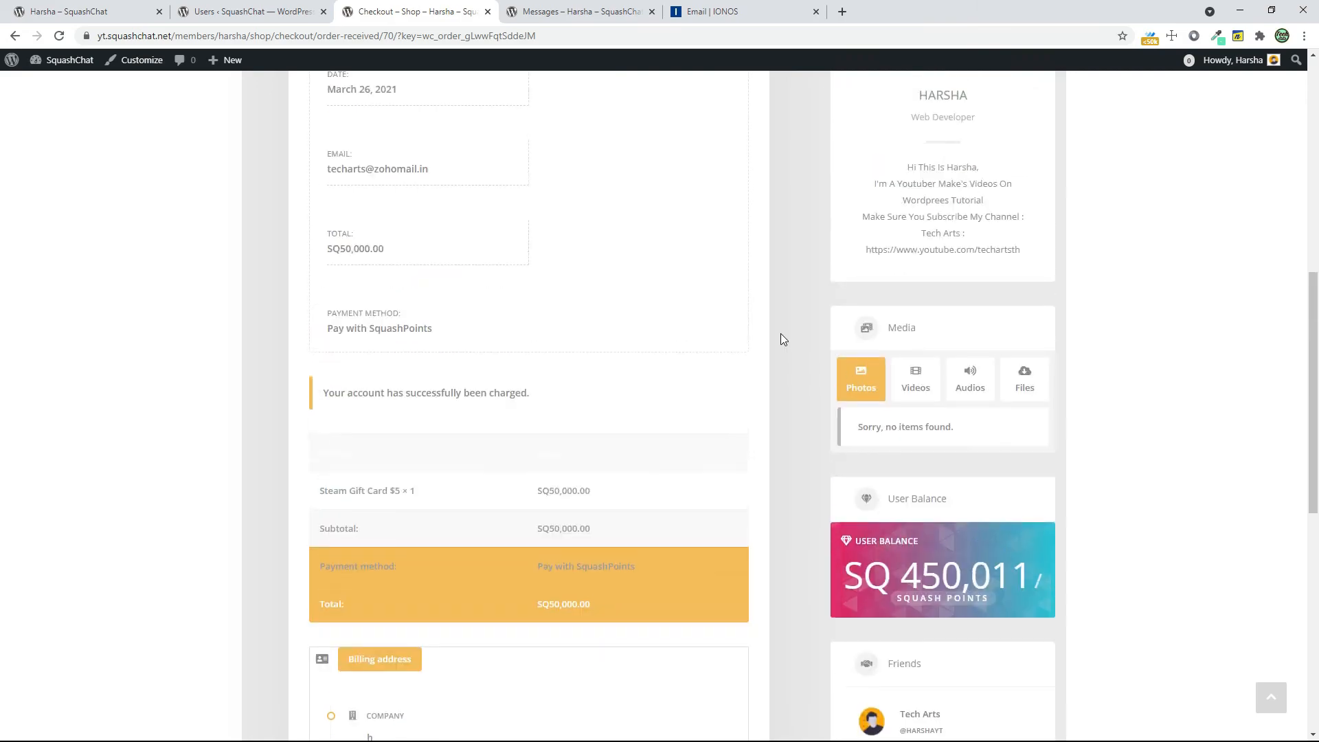
Close the balance editor in the WordPress user list and open WooCommerce, skipping the store details setup
left_click(253, 8)
left_click(964, 138)
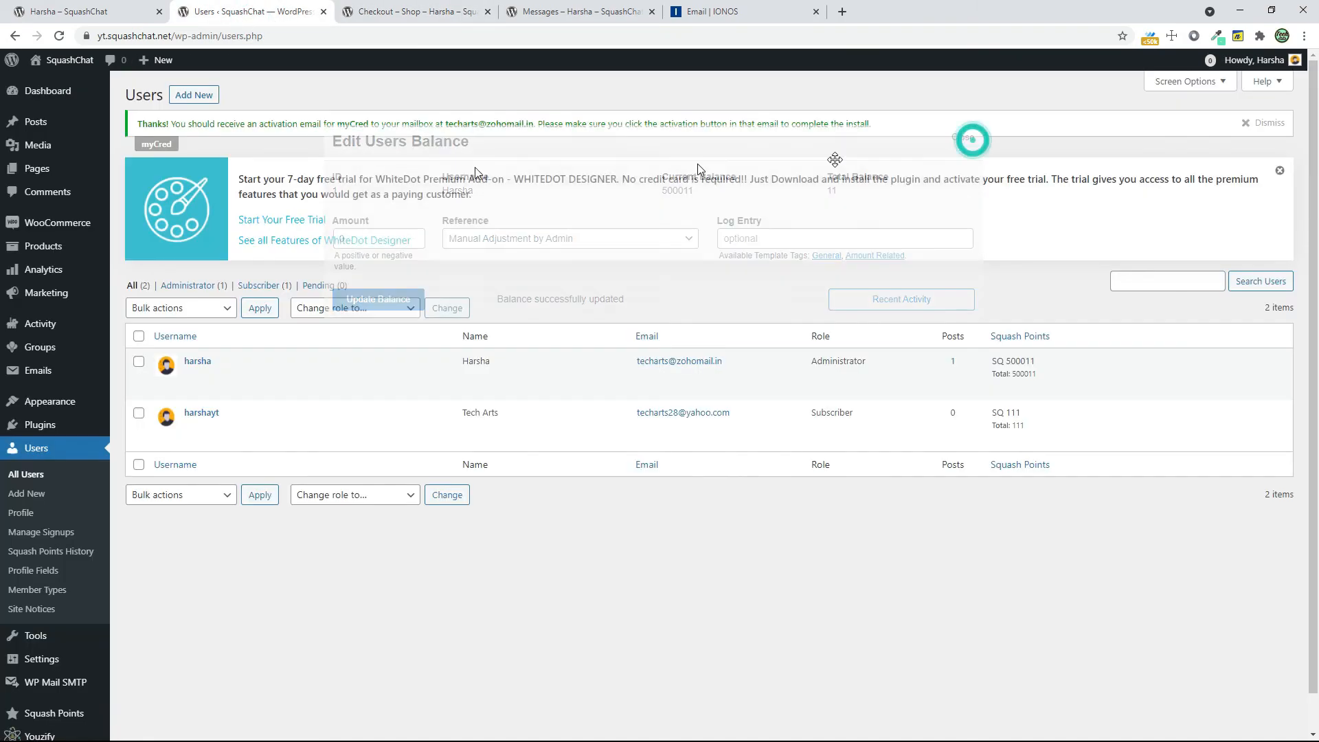
left_click(38, 253)
left_click(62, 222)
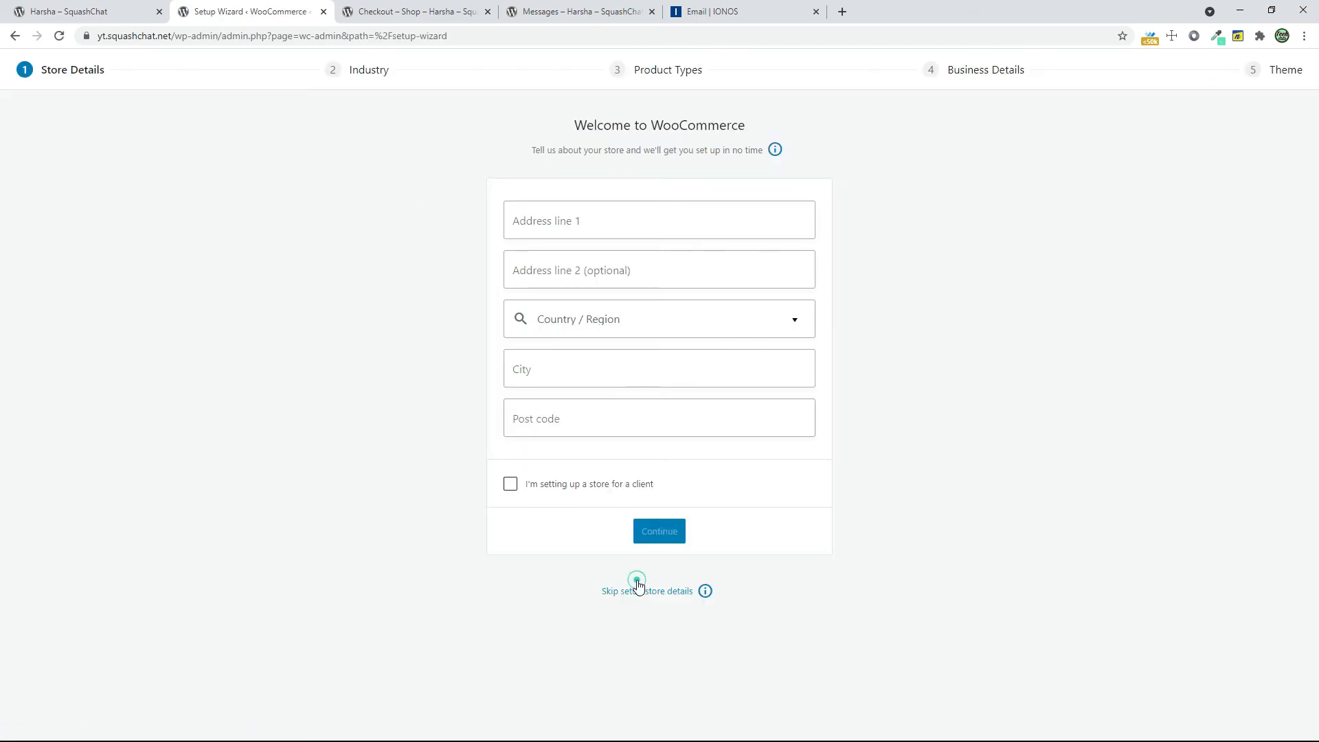
left_click(636, 590)
left_click(727, 425)
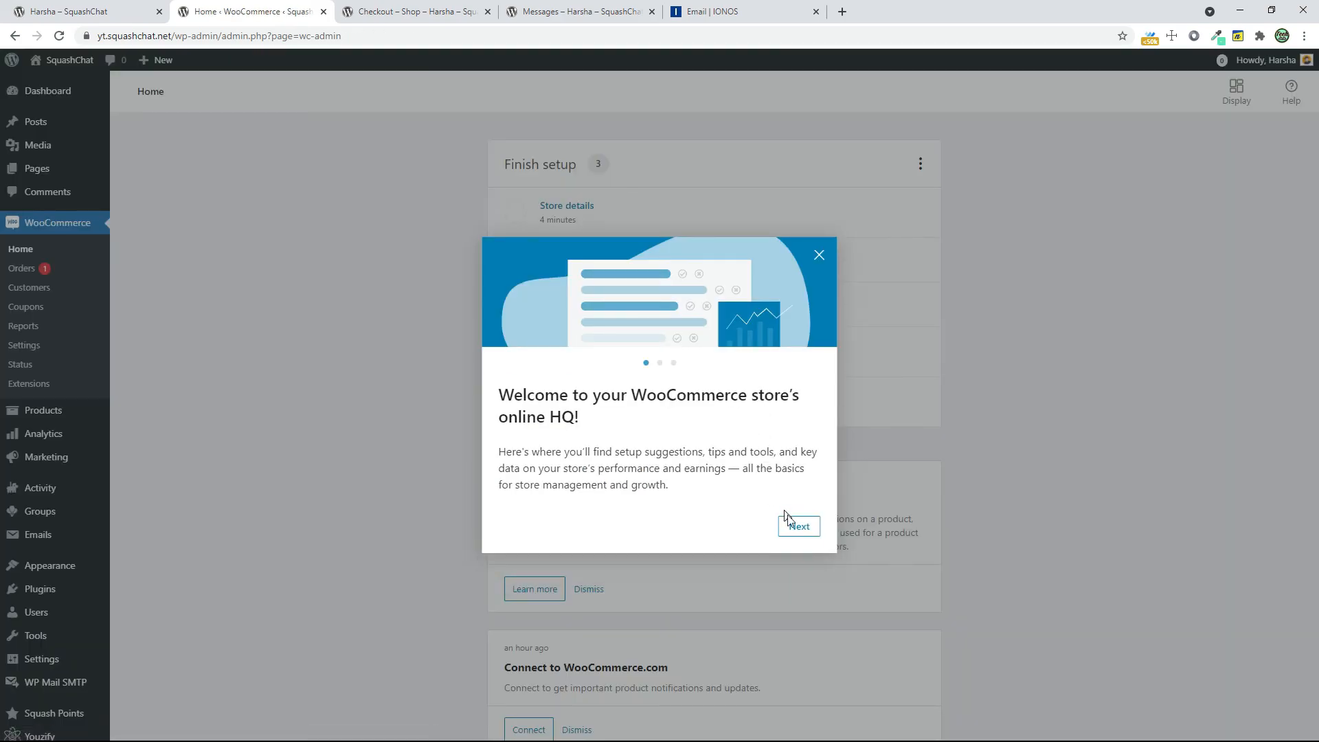
Dismiss the WooCommerce welcome tour and open the new gift card order from the orders list
left_click(804, 527)
left_click(804, 528)
left_click(804, 528)
triple_click(804, 527)
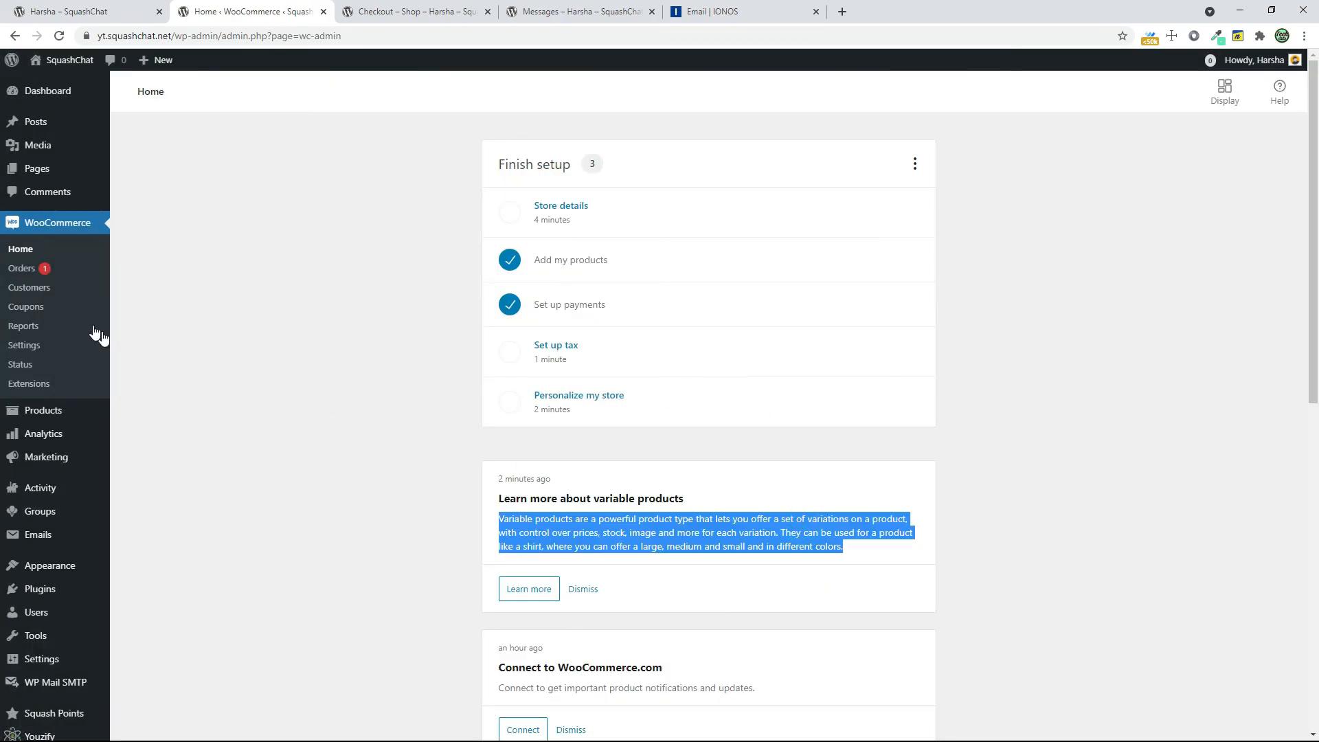
left_click(43, 272)
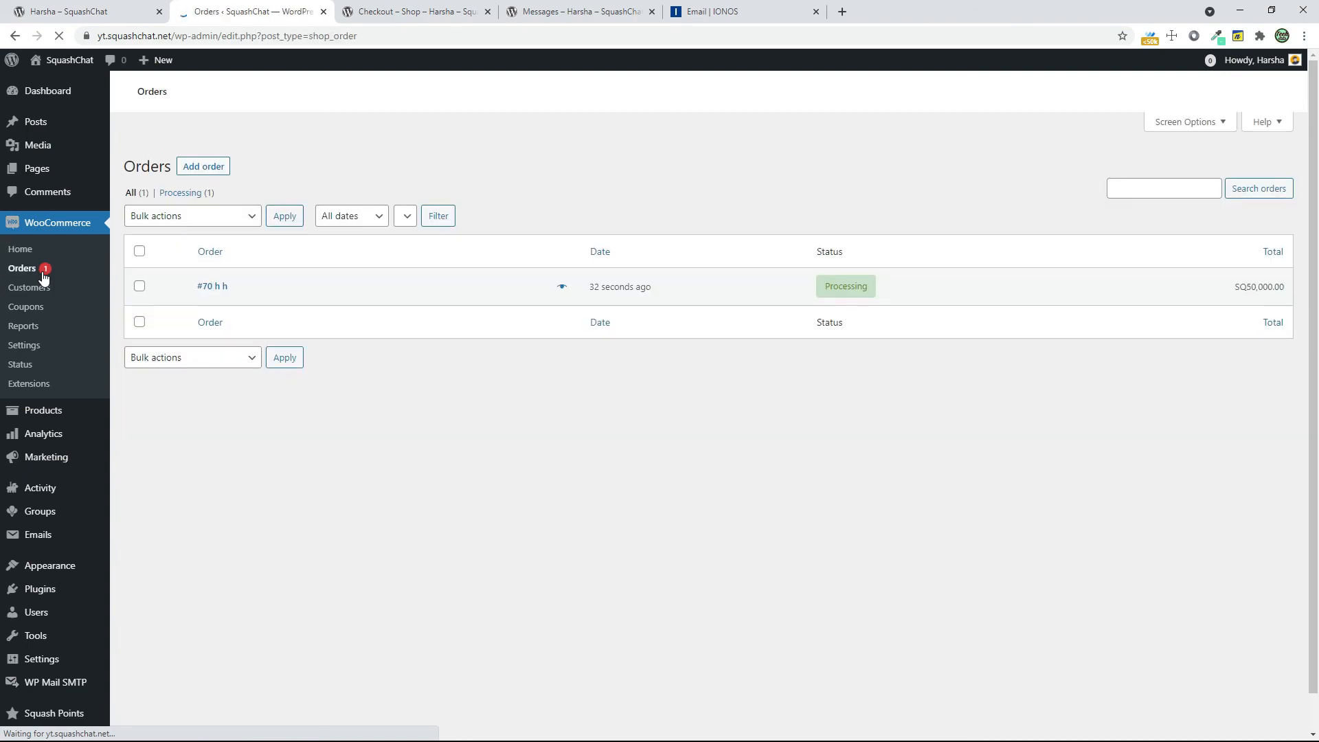
left_click(234, 427)
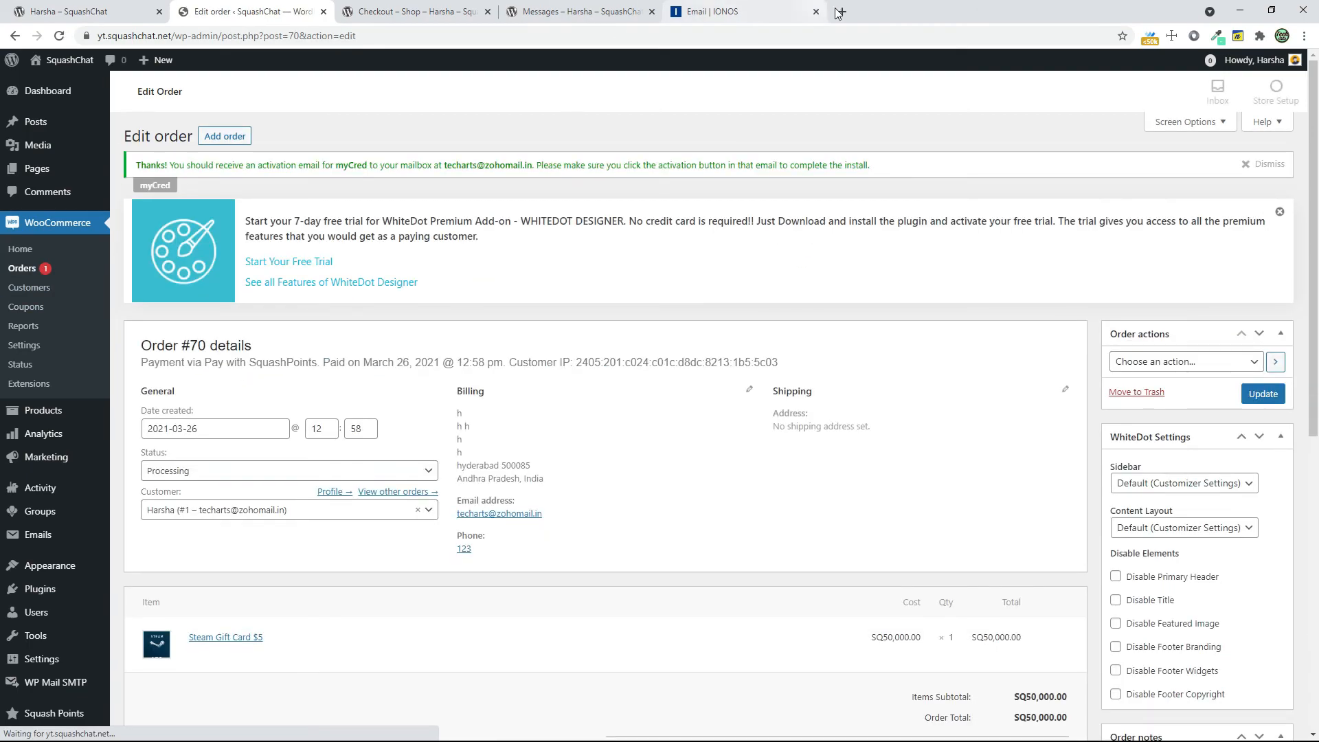
Open the Zoho Mail inbox in a new tab and read the SquashChat order received email
left_click(844, 12)
type("ma")
key("Return")
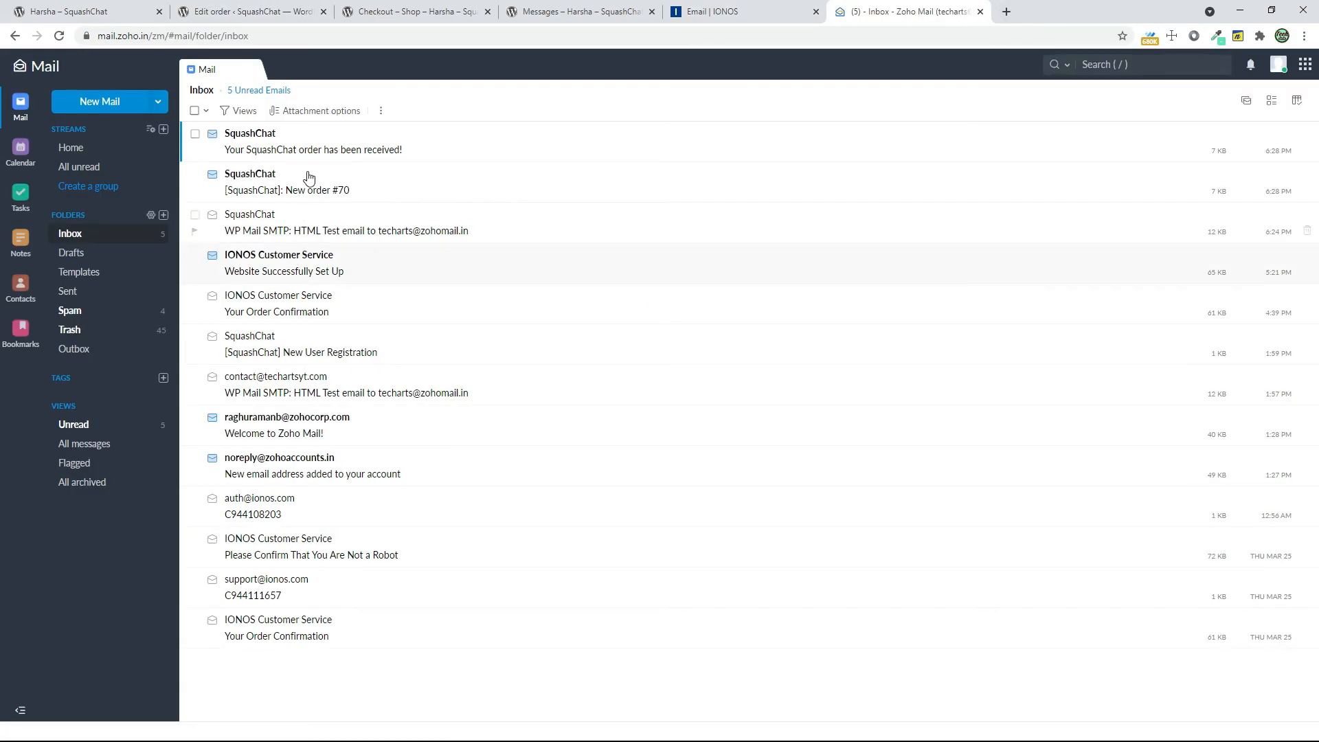
left_click(315, 150)
scroll(868, 422, "down", 4)
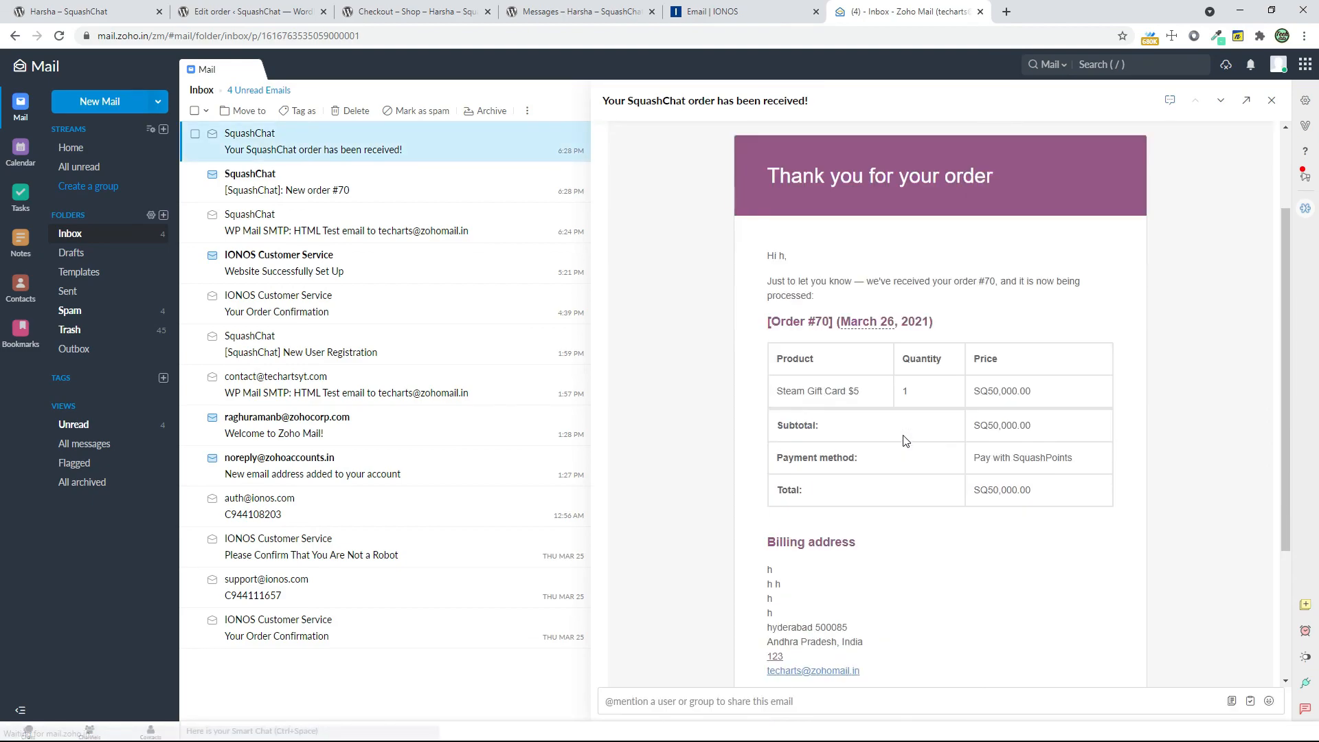
scroll(866, 418, "down", 1)
scroll(843, 418, "up", 1)
left_click_drag(982, 360, 1060, 363)
left_click(1061, 363)
scroll(1008, 435, "up", 4)
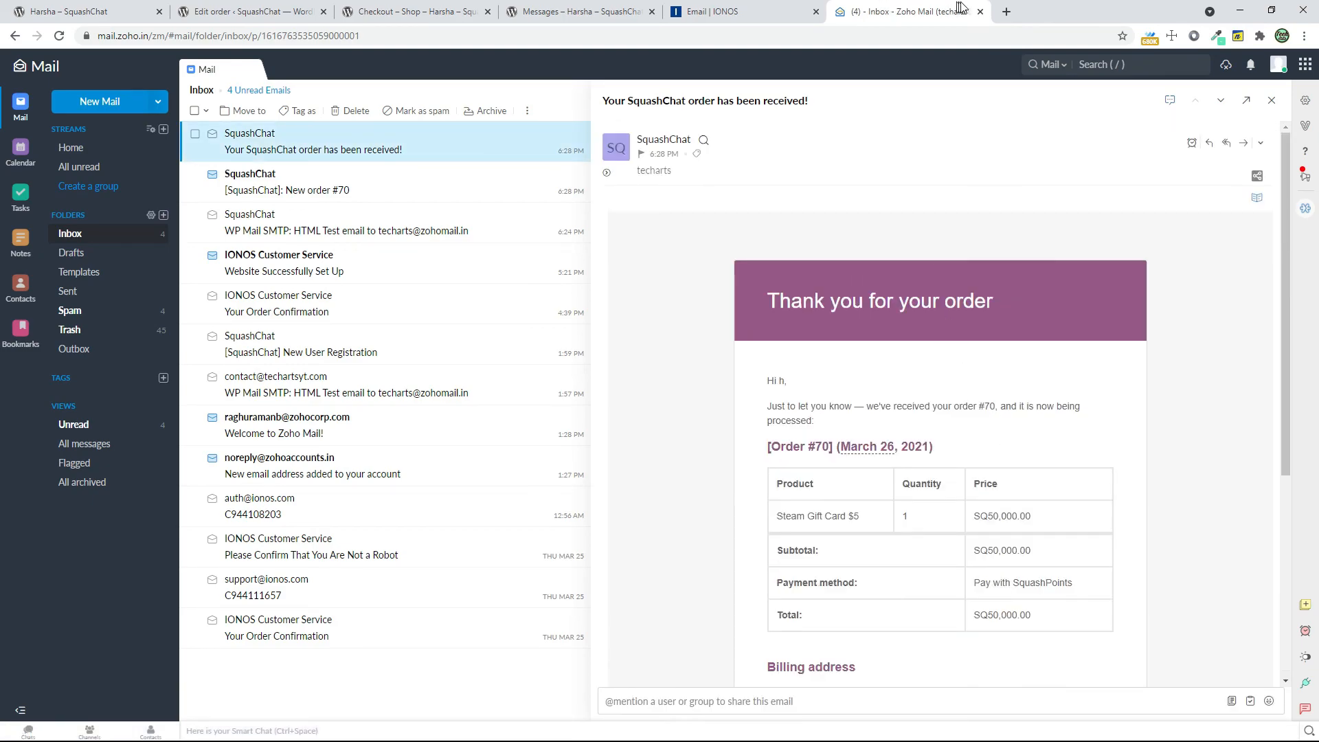
left_click(980, 12)
Back in the WooCommerce order editor, set the gift card order's status to Completed and update the order
left_click(388, 12)
left_click(289, 11)
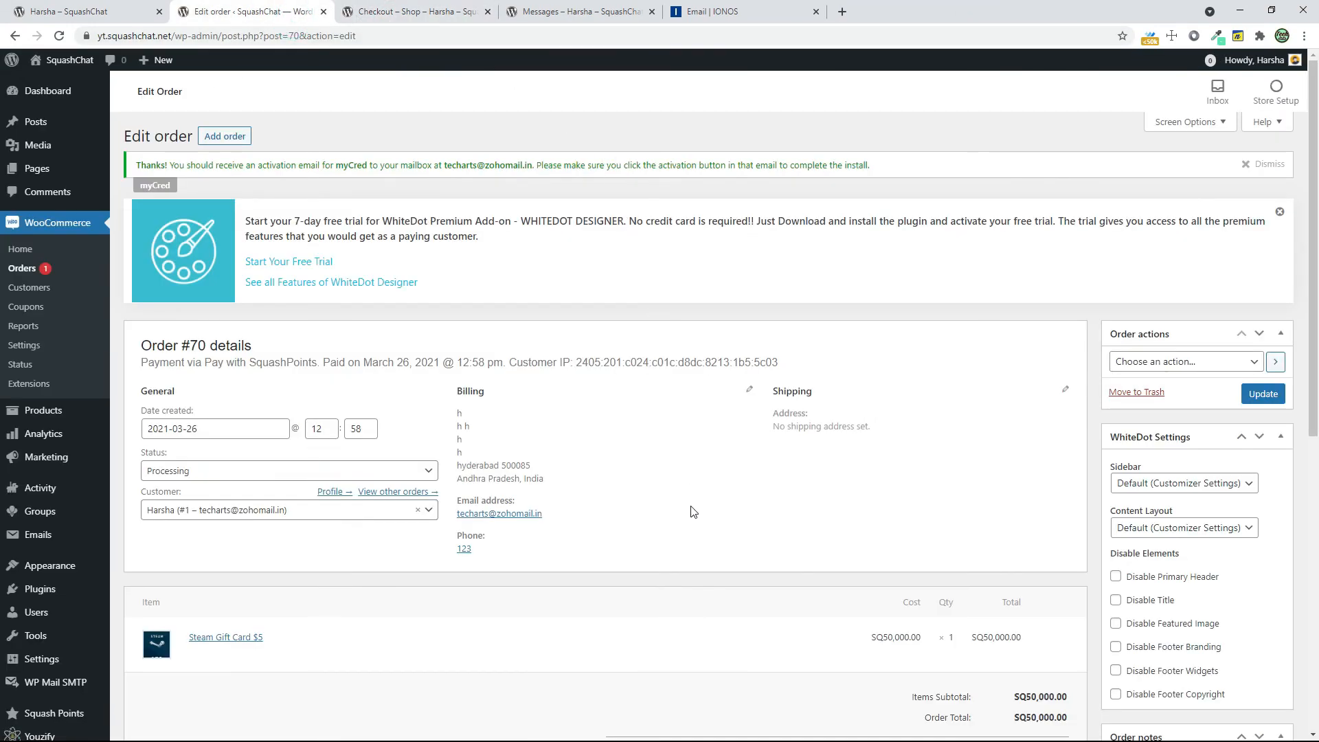
scroll(695, 509, "down", 1)
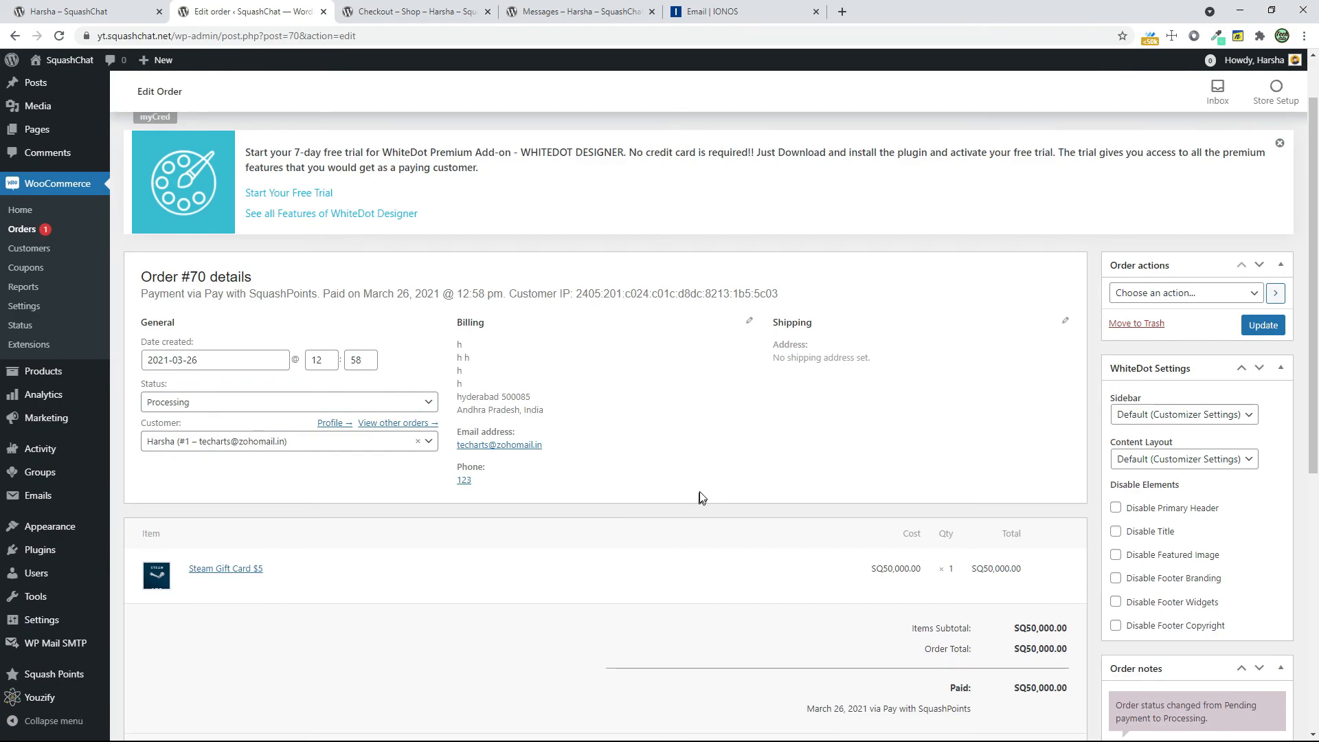
left_click(429, 402)
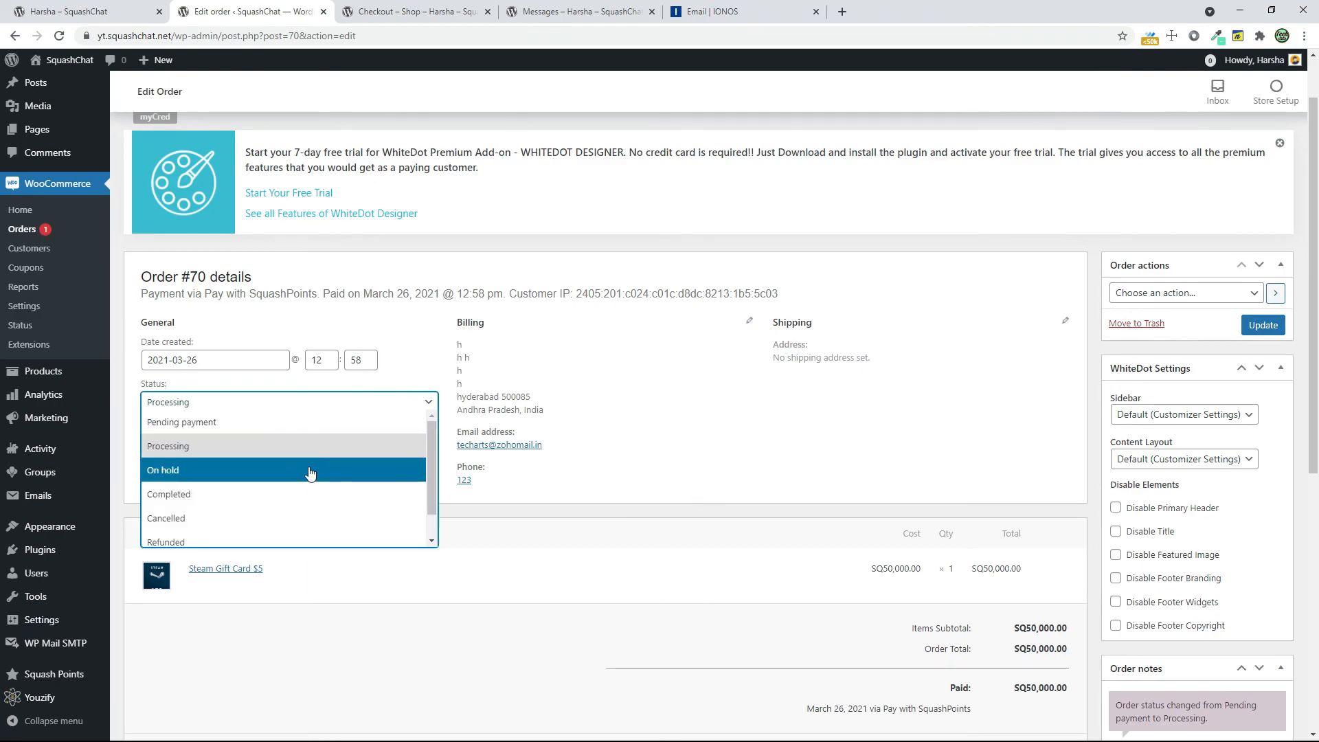
left_click(292, 494)
scroll(824, 413, "down", 1)
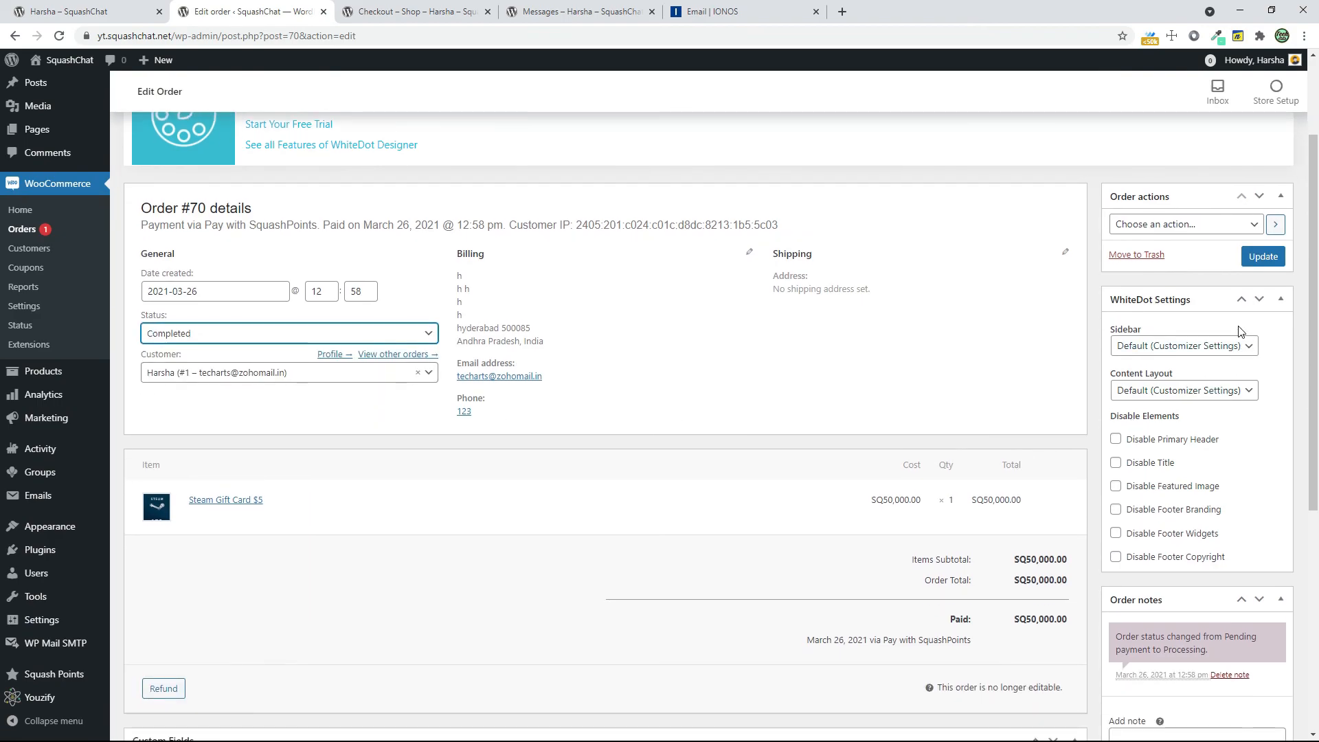
left_click(1276, 257)
Look through the order's notes, custom fields and downloadable product permissions
scroll(1226, 343, "down", 4)
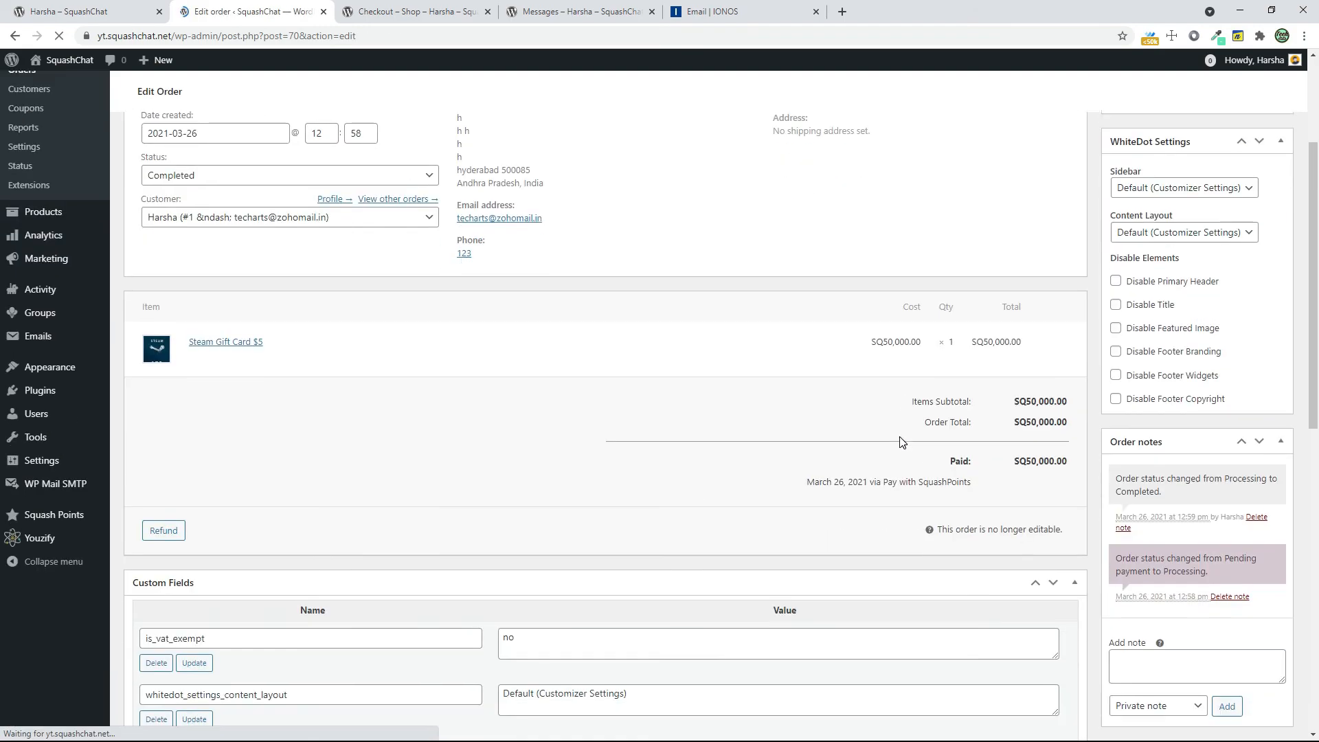
scroll(1109, 517, "down", 6)
scroll(1112, 522, "down", 4)
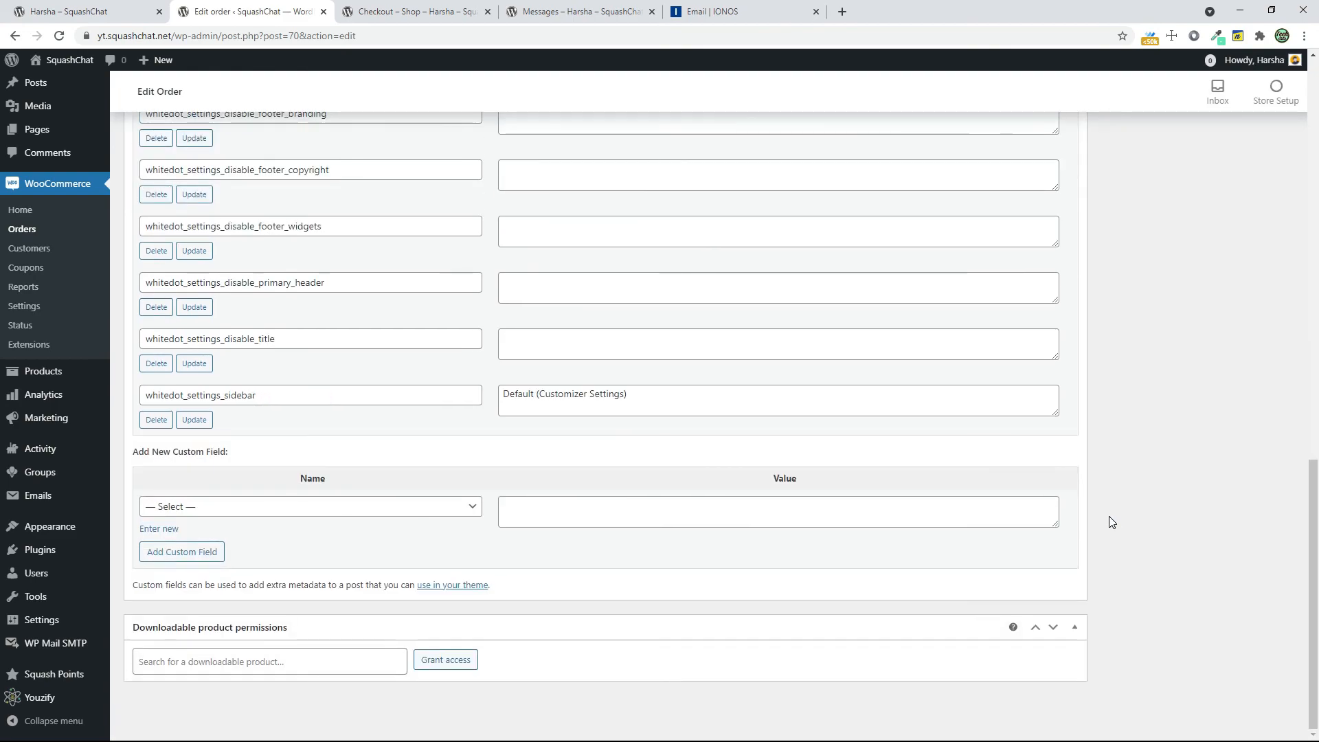
scroll(1109, 516, "up", 2)
scroll(1125, 614, "down", 2)
left_click(236, 663)
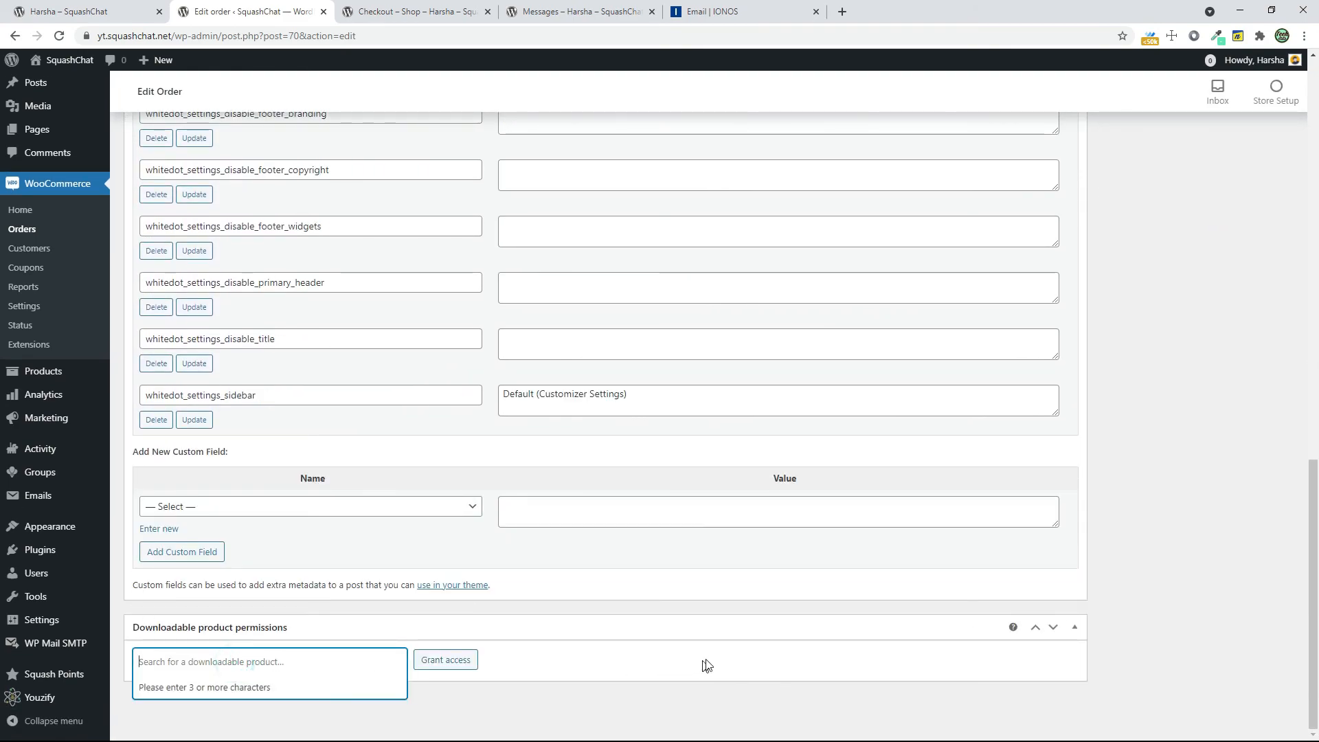
scroll(831, 658, "up", 10)
Load the Zoho Mail inbox in place of the IONOS page and read the SquashChat order complete email
left_click(749, 12)
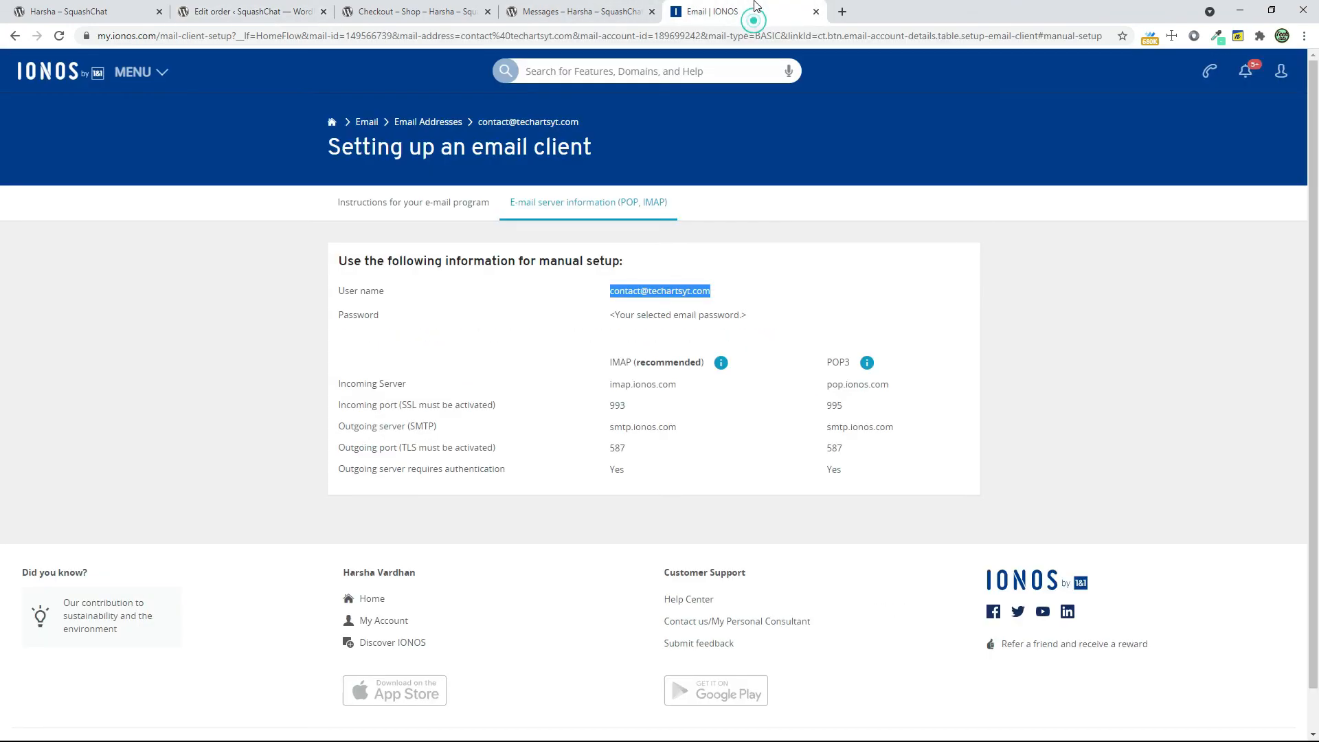
left_click(760, 35)
type("mail.zoho.in")
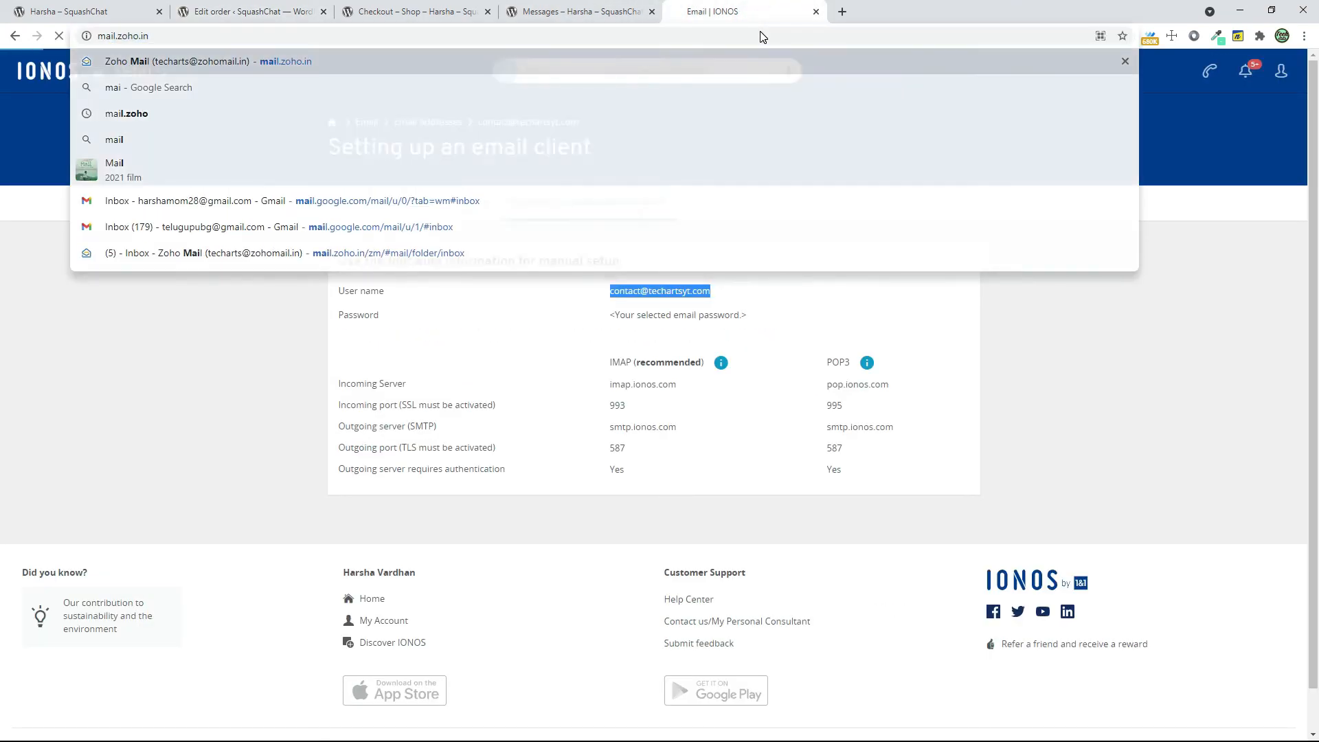
key("Return")
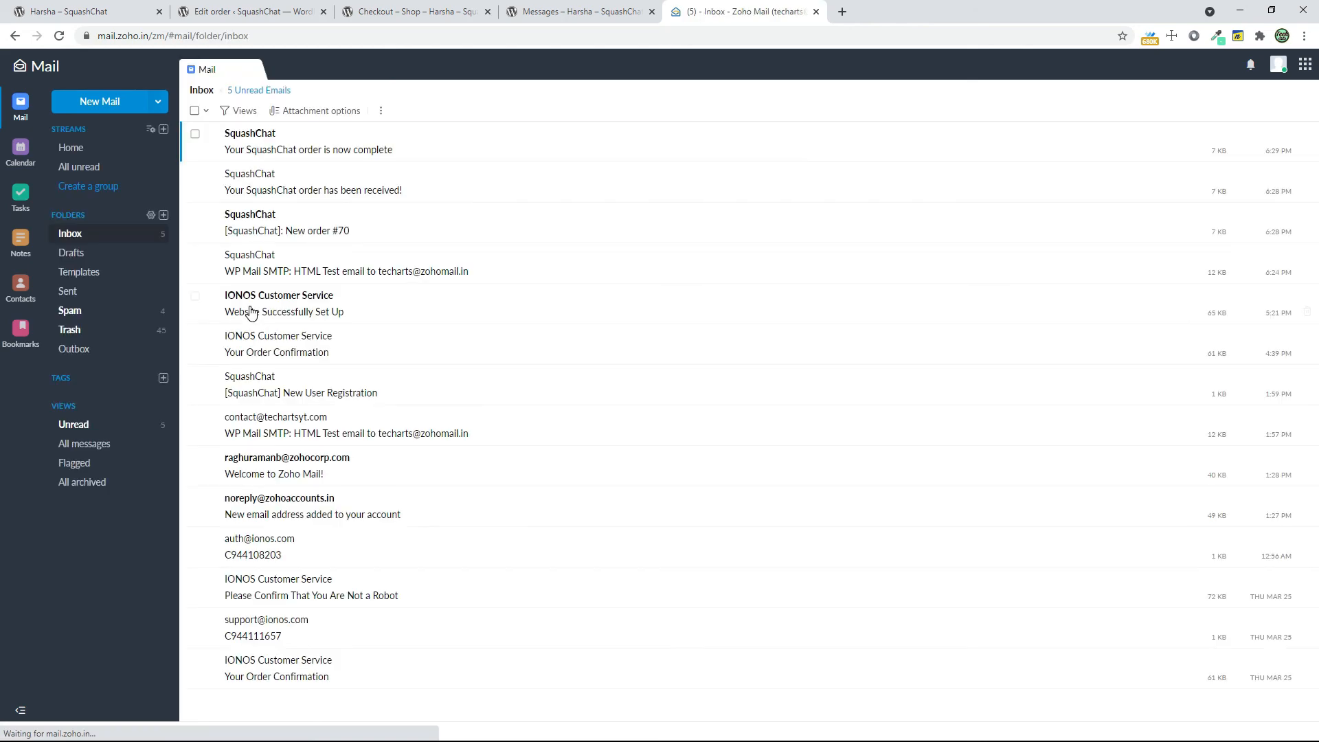
left_click(351, 144)
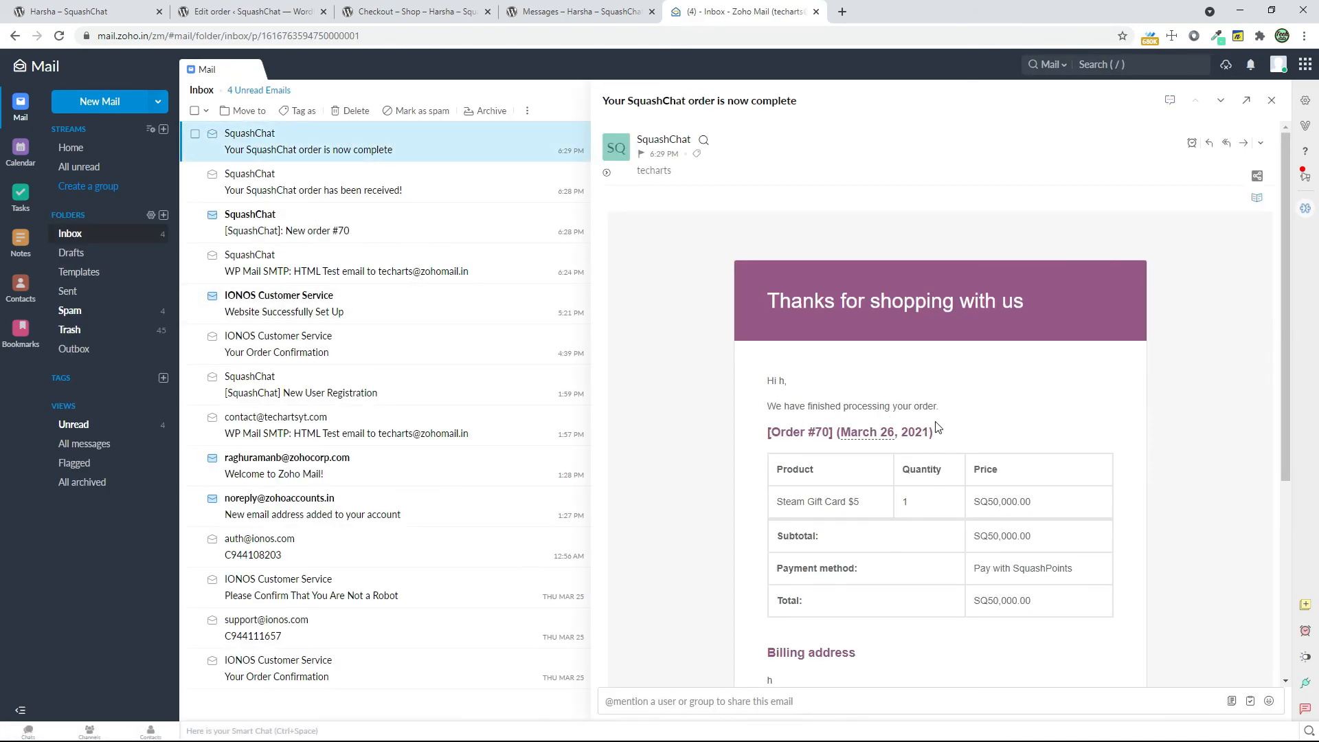
scroll(1052, 441, "down", 3)
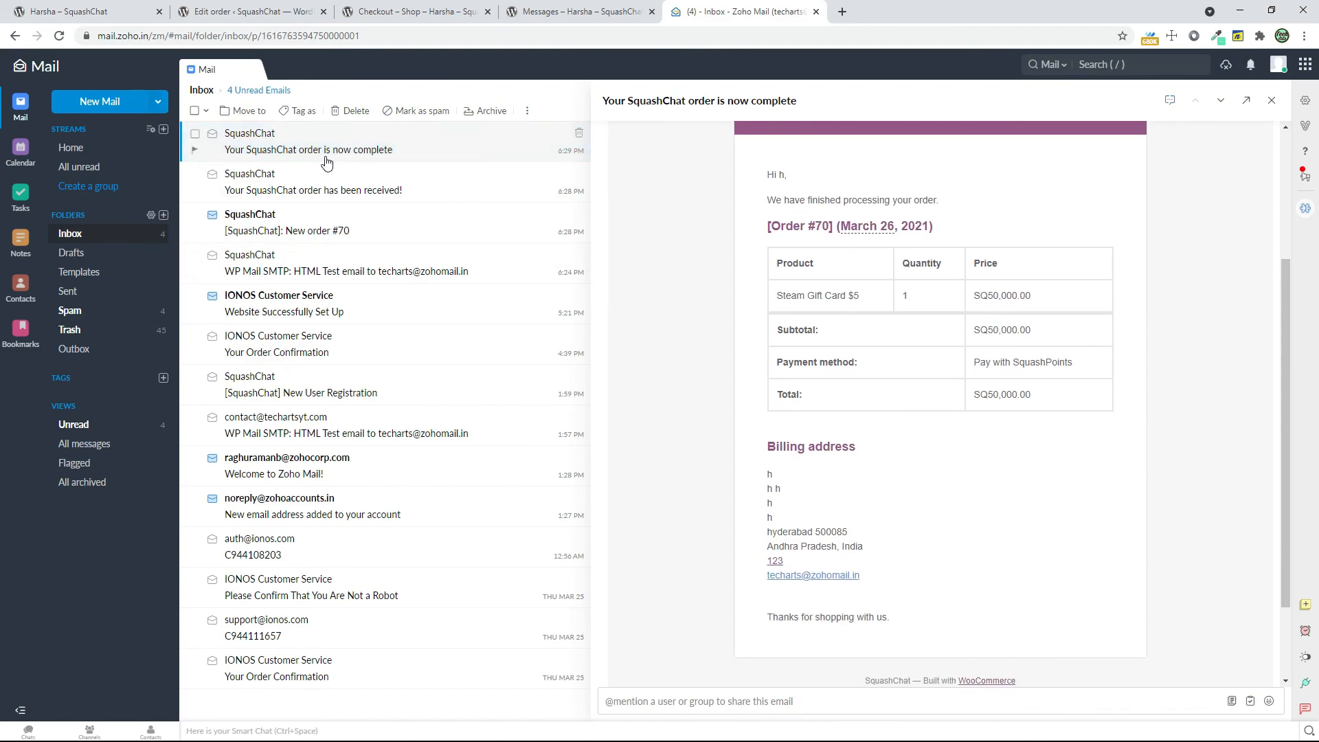
scroll(909, 495, "up", 3)
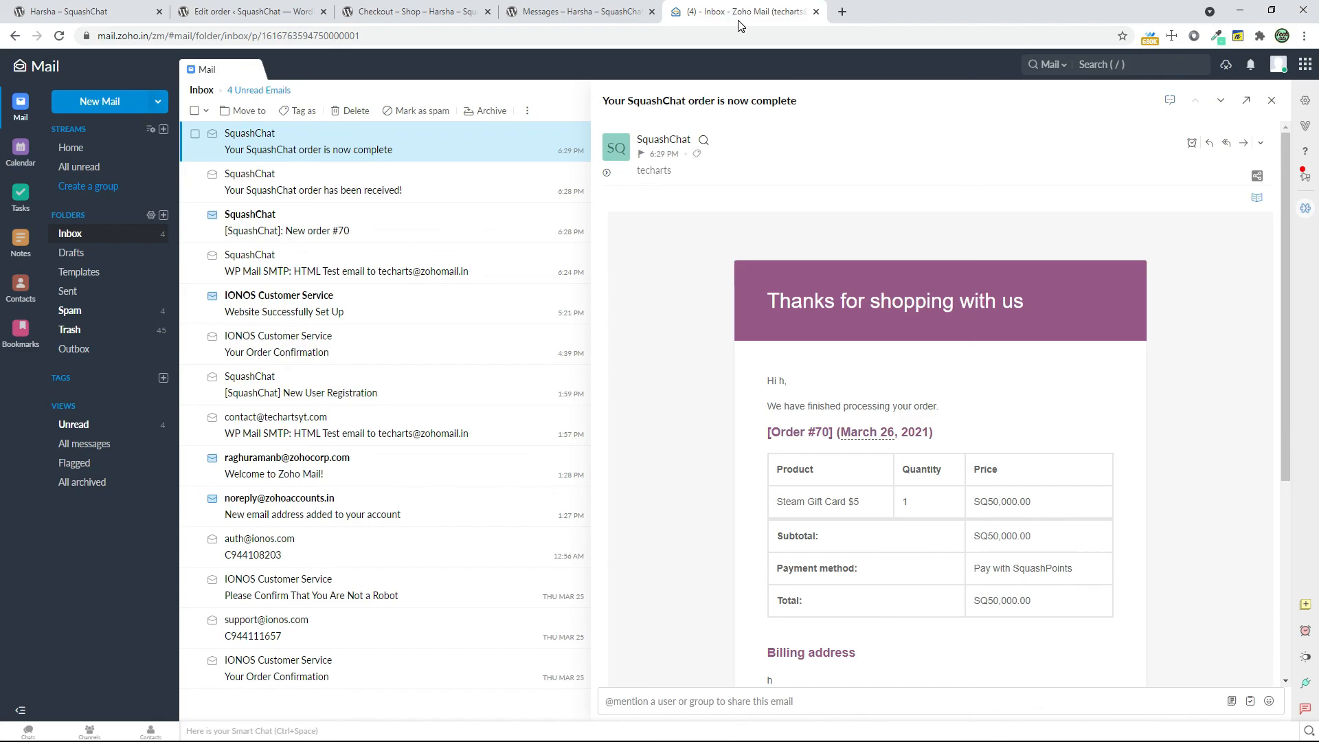
left_click(817, 11)
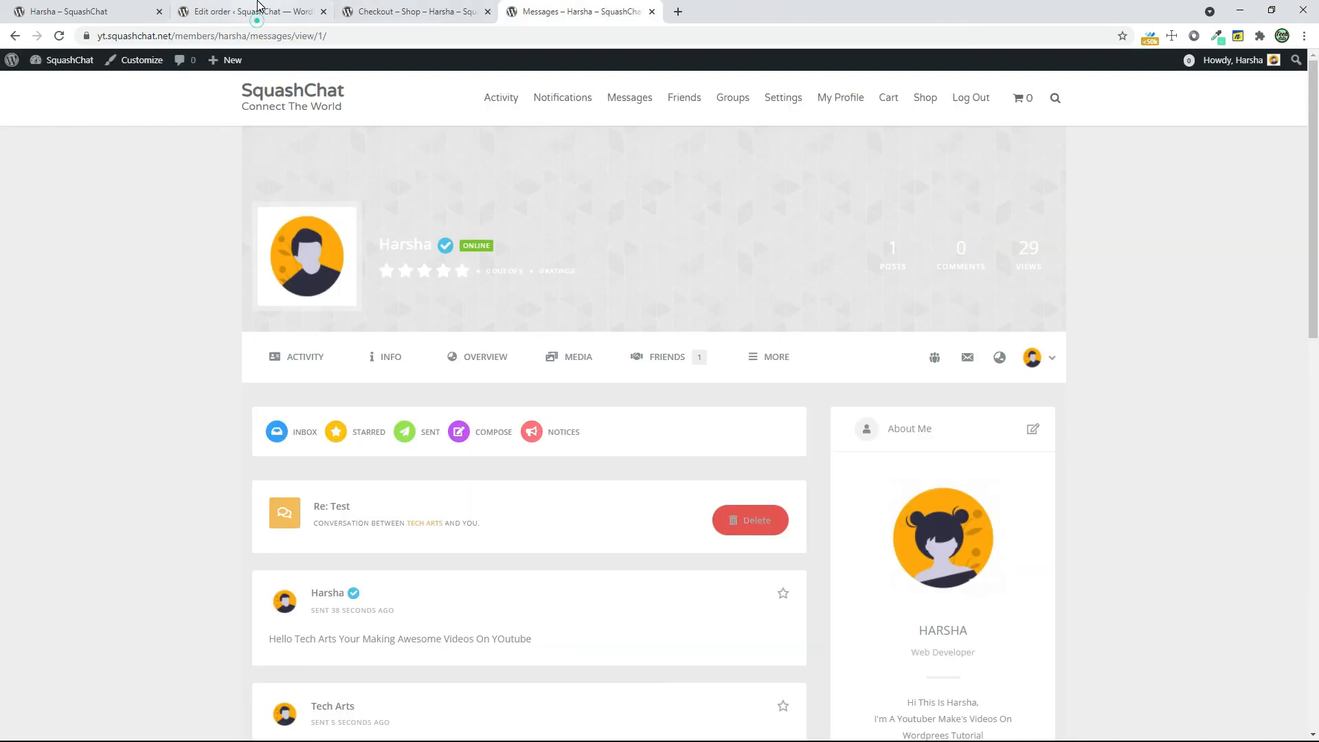
Close the checkout tab, open the SquashChat home page and browse its activity feed
left_click(419, 15)
left_click(488, 11)
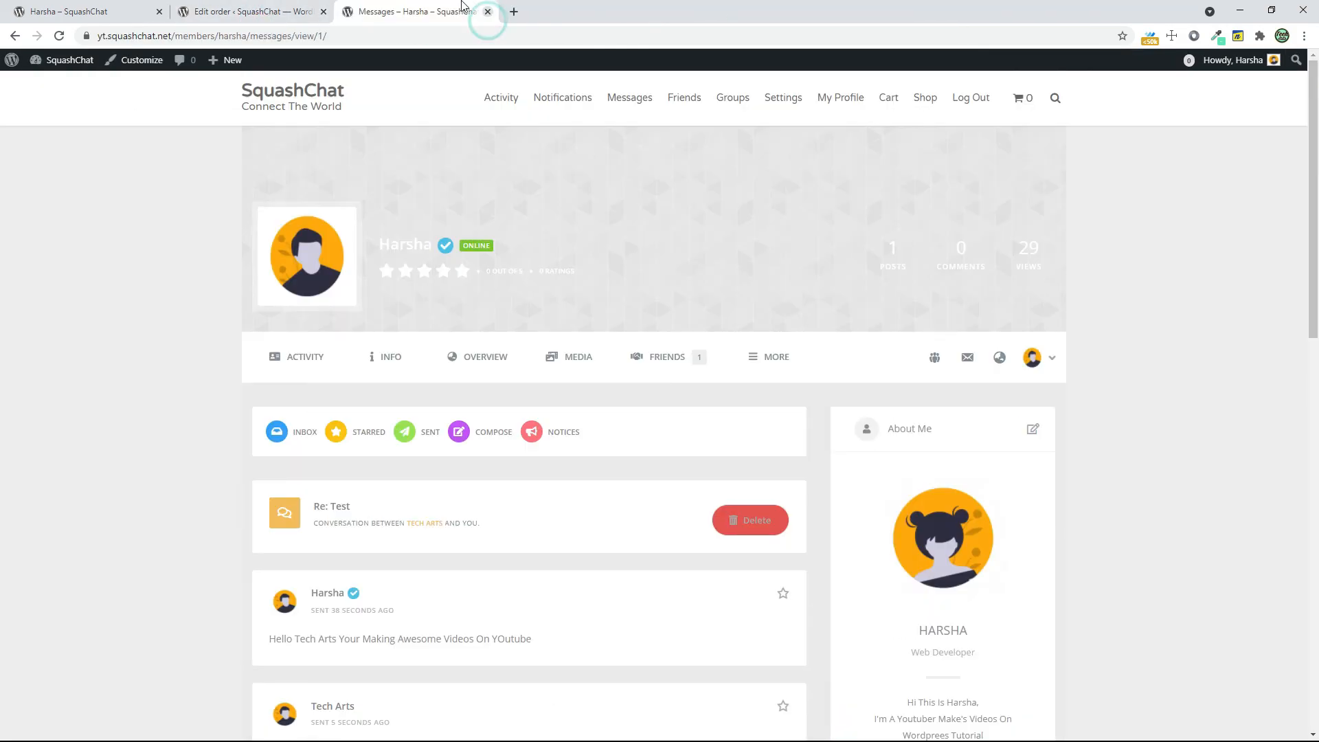
left_click(330, 97)
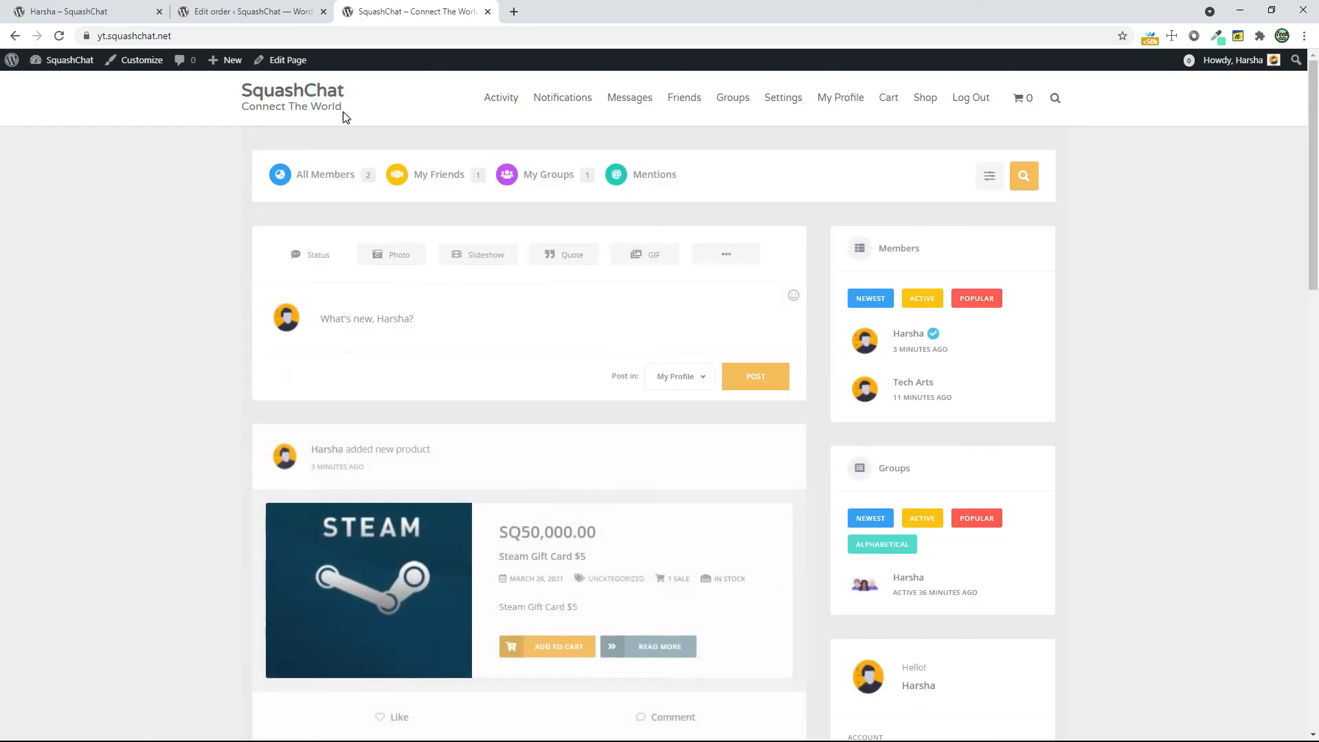
scroll(697, 529, "down", 4)
scroll(698, 528, "down", 8)
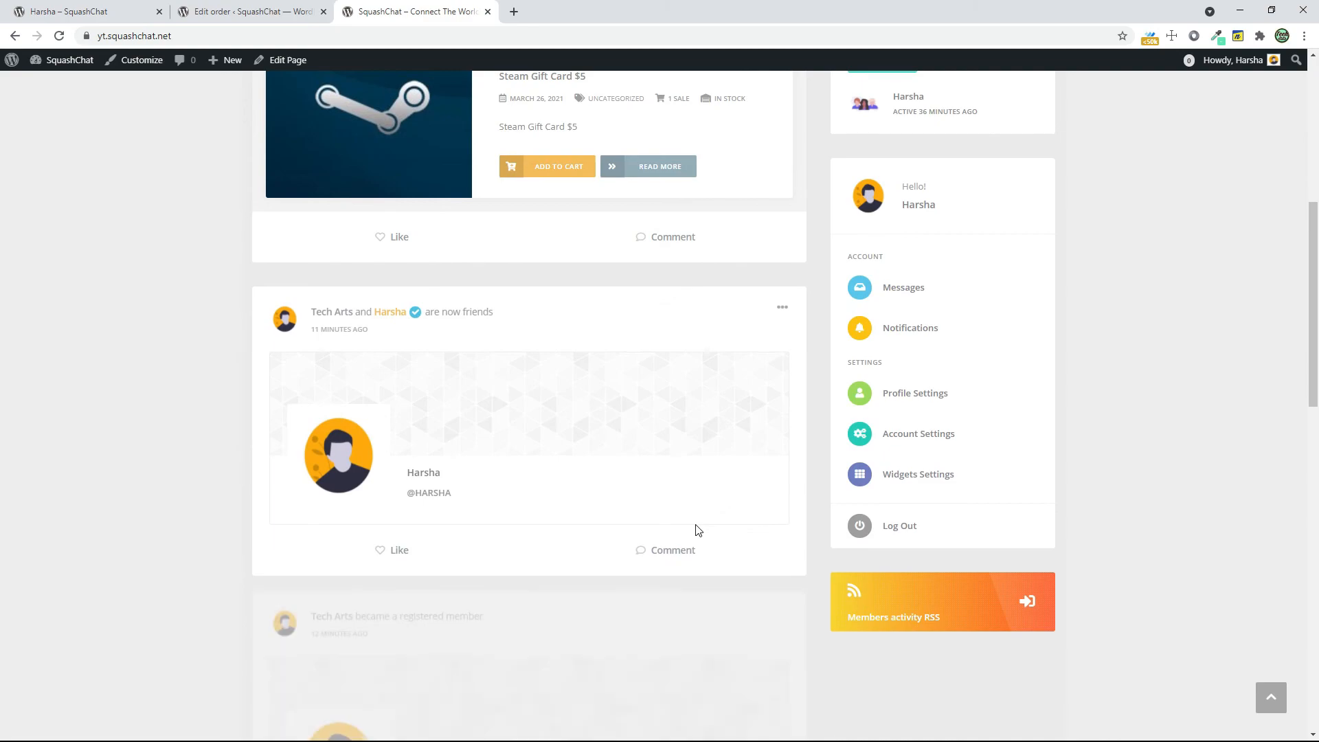
Browse the rest of the home page activity feed and open the site's Shop page
scroll(889, 608, "up", 3)
scroll(890, 608, "down", 9)
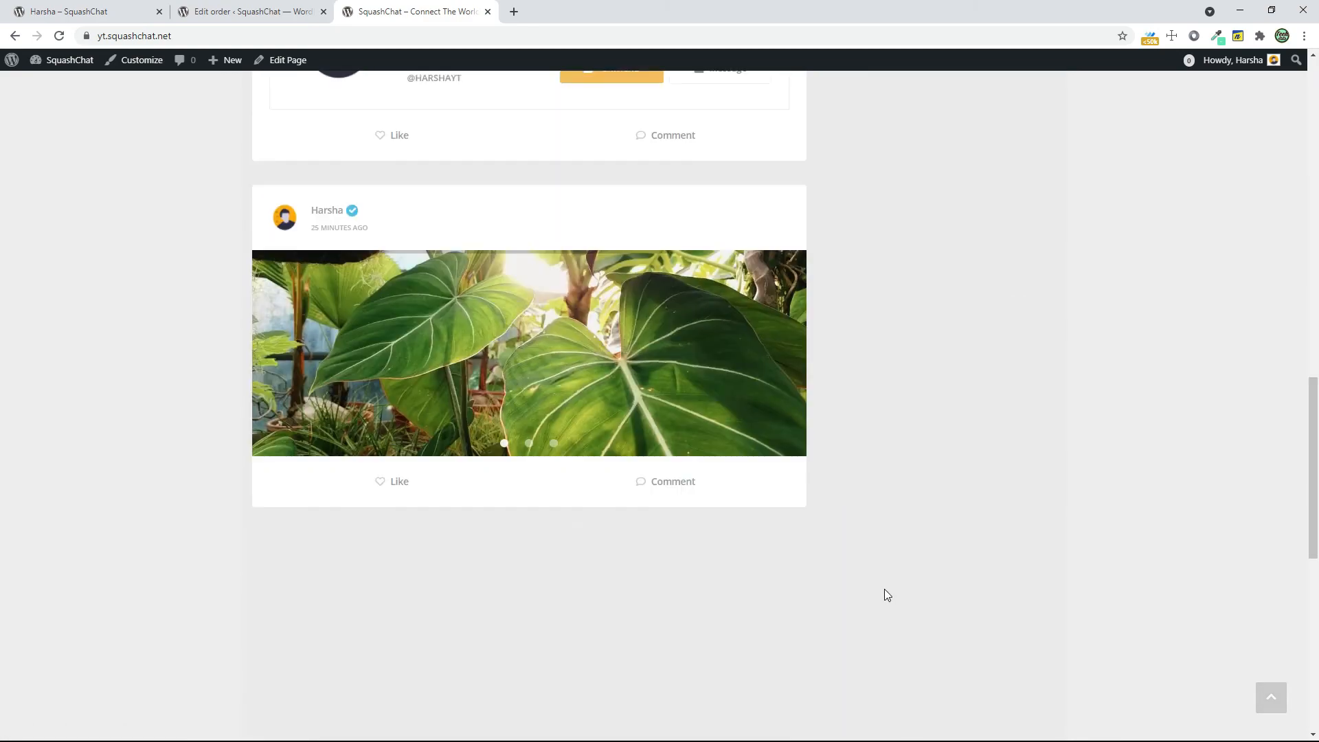
scroll(884, 588, "up", 18)
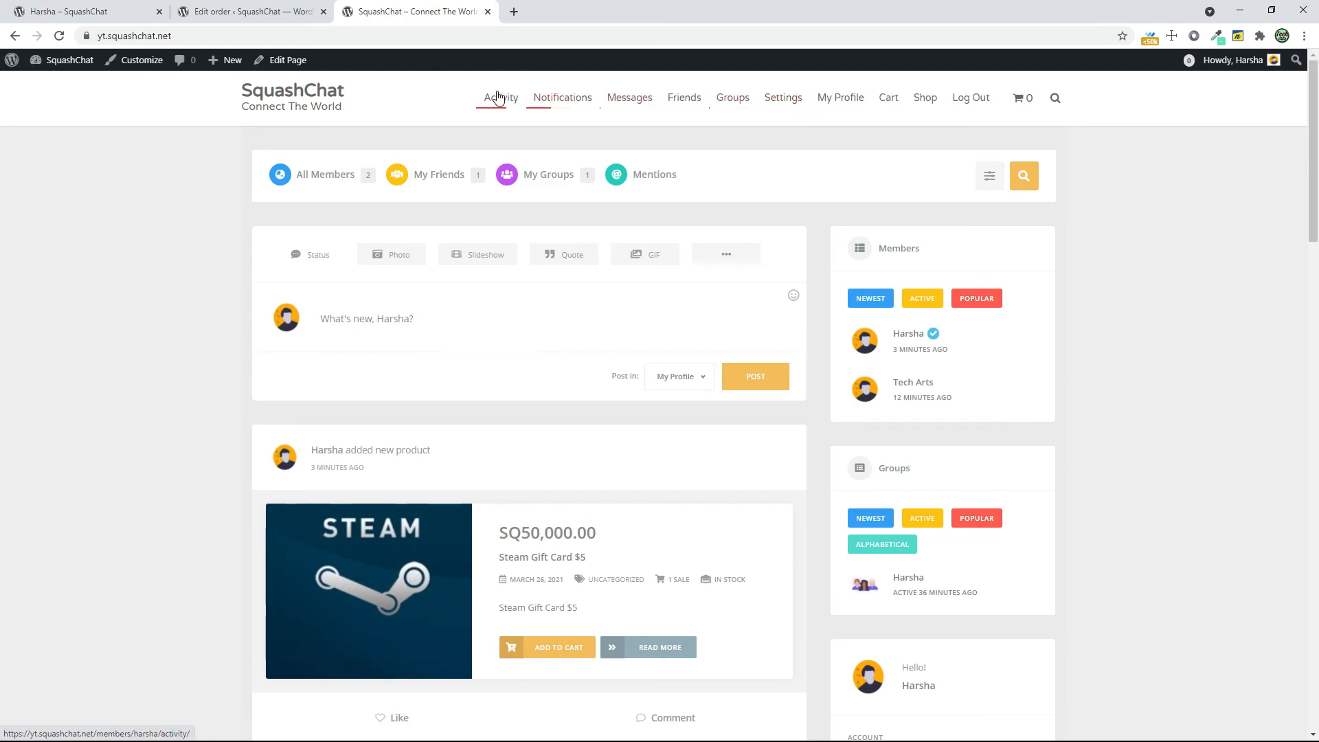
left_click(908, 100)
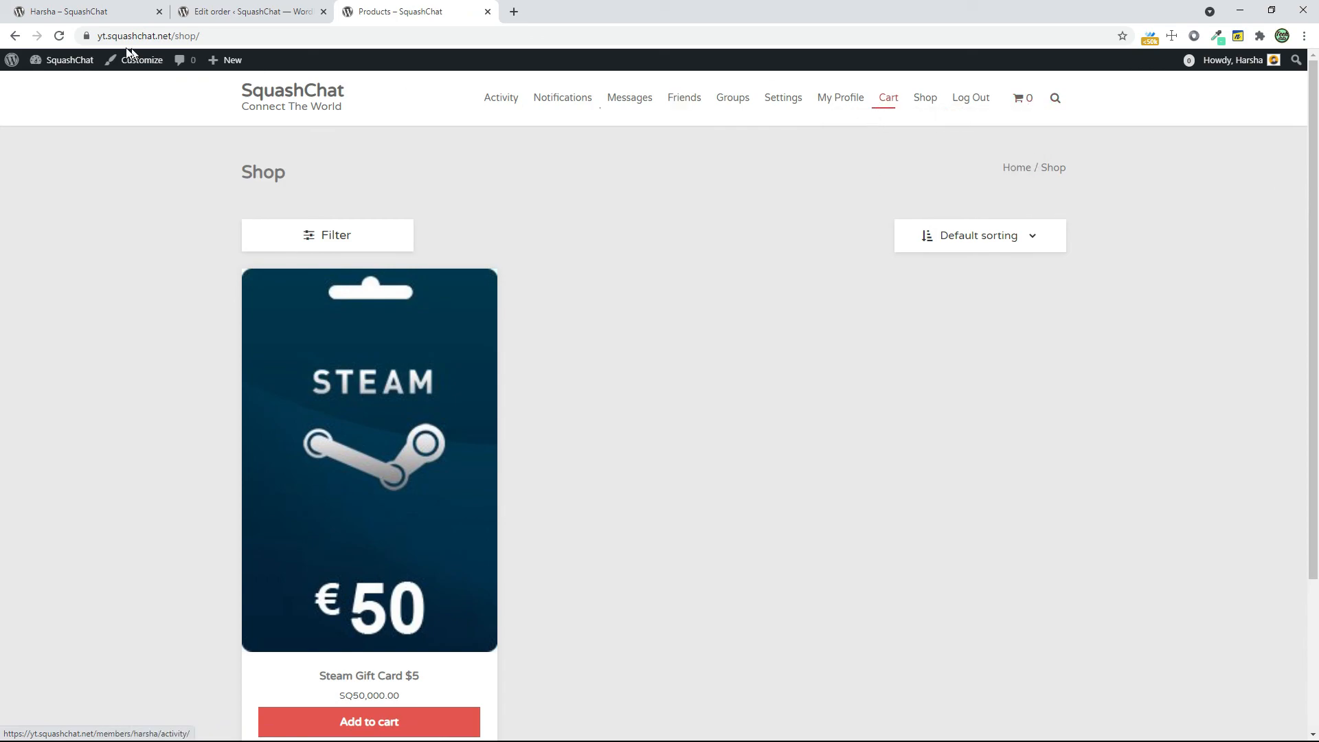
In the WordPress admin's menu editor, remove the Cart item from the primary menu and save the menu
left_click(254, 8)
scroll(121, 575, "down", 3)
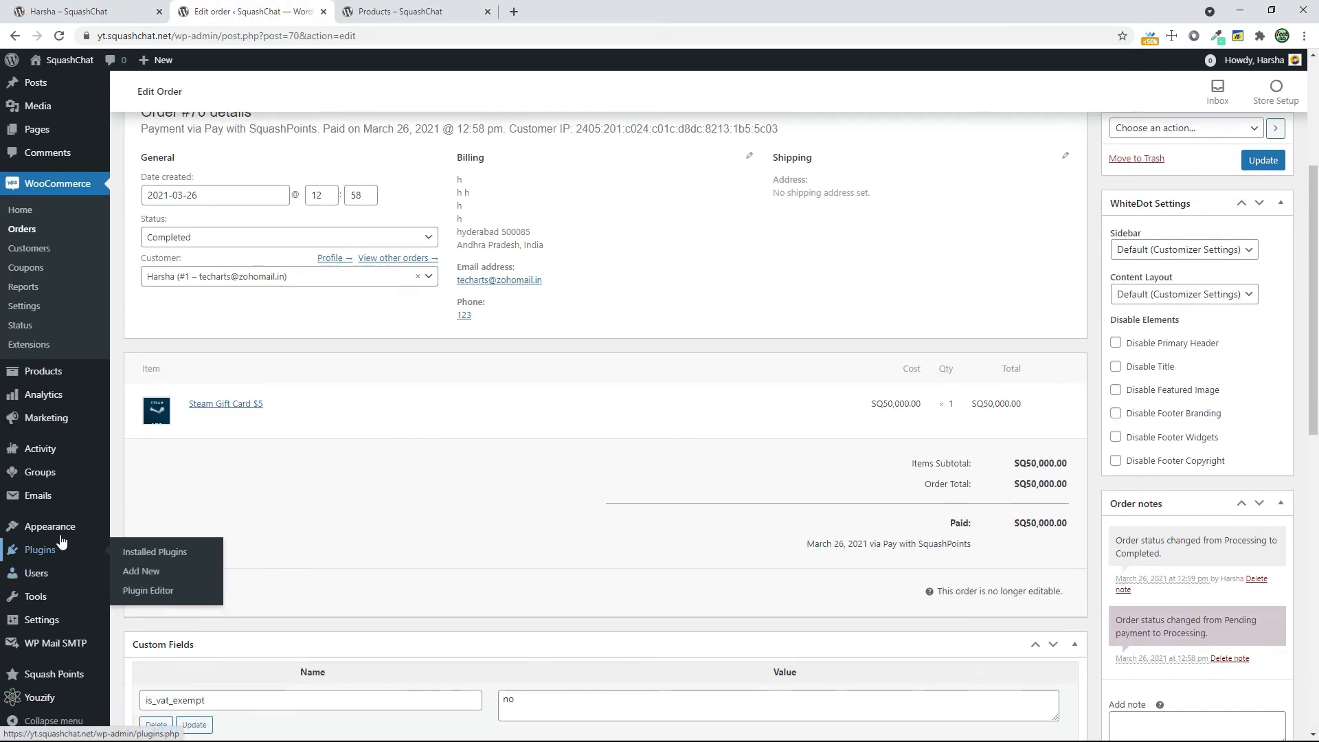
mouse_move(76, 527)
scroll(141, 584, "down", 10)
left_click(143, 577)
scroll(592, 613, "down", 4)
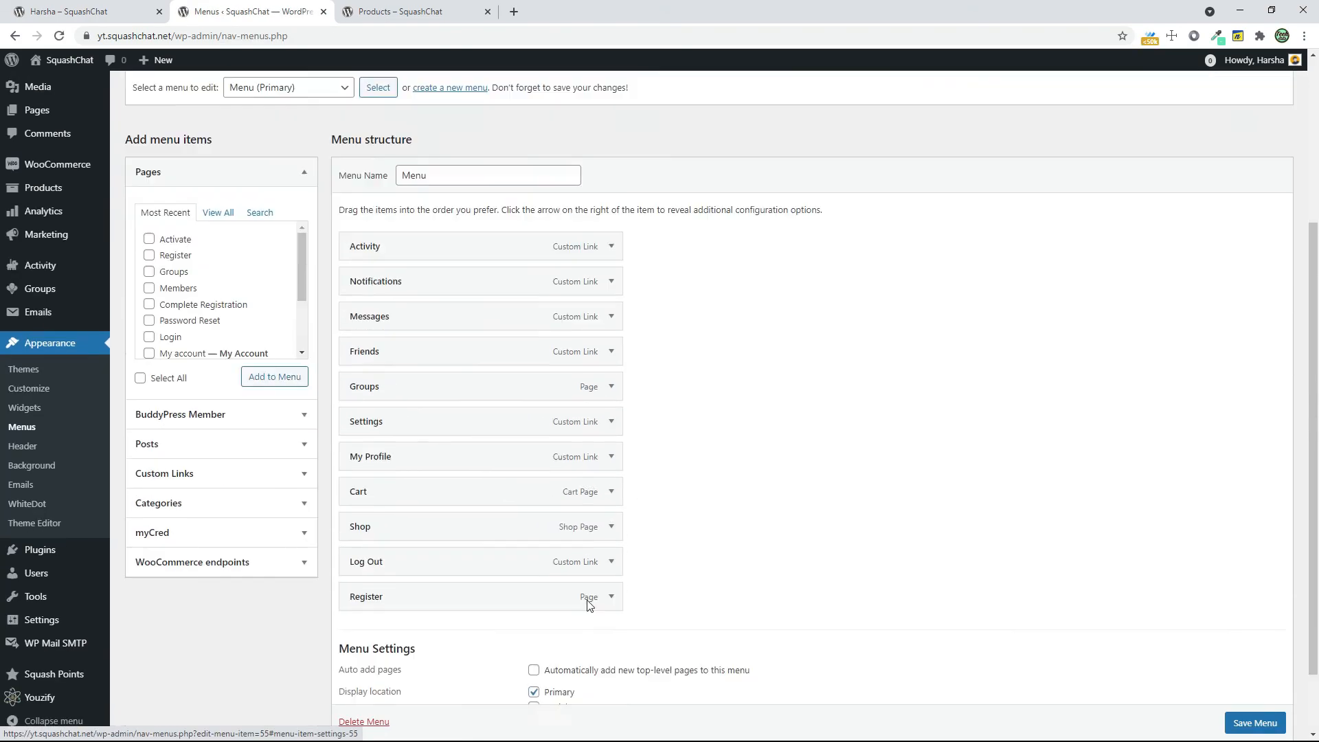
left_click(611, 465)
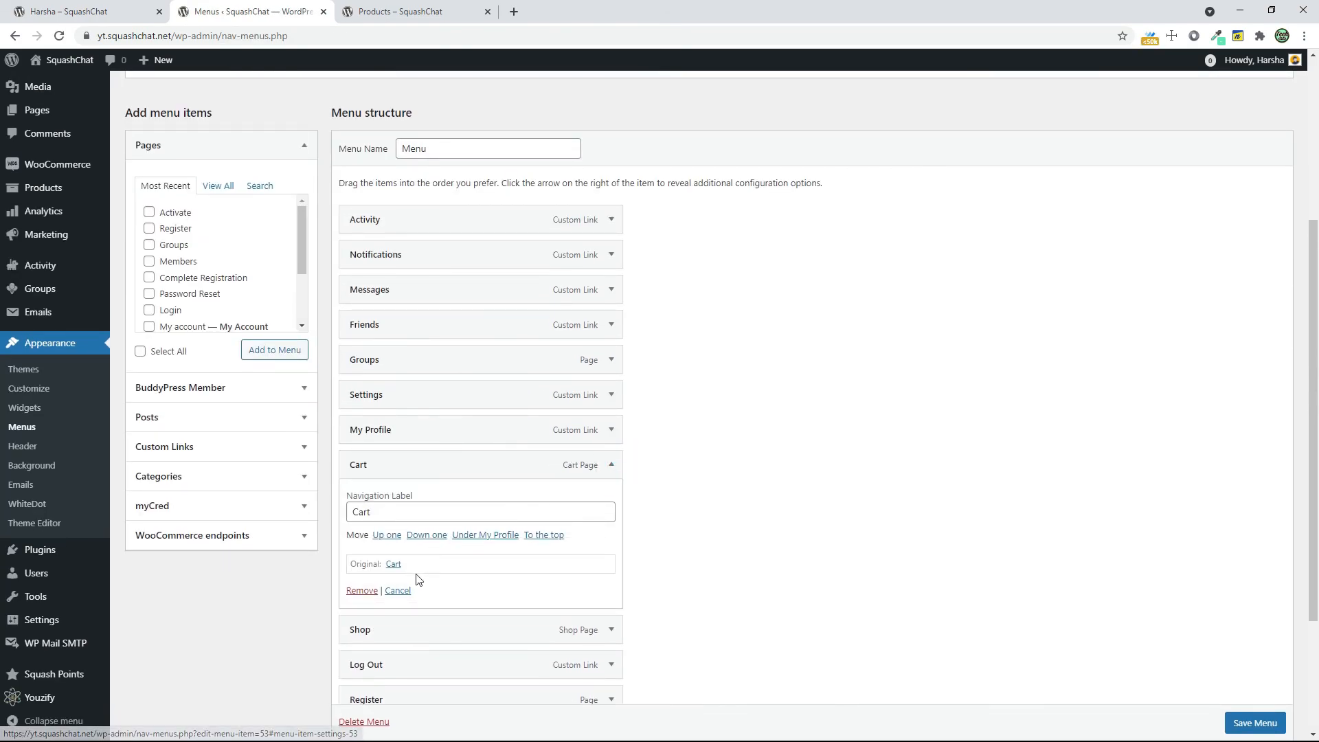
left_click(364, 592)
left_click(1251, 684)
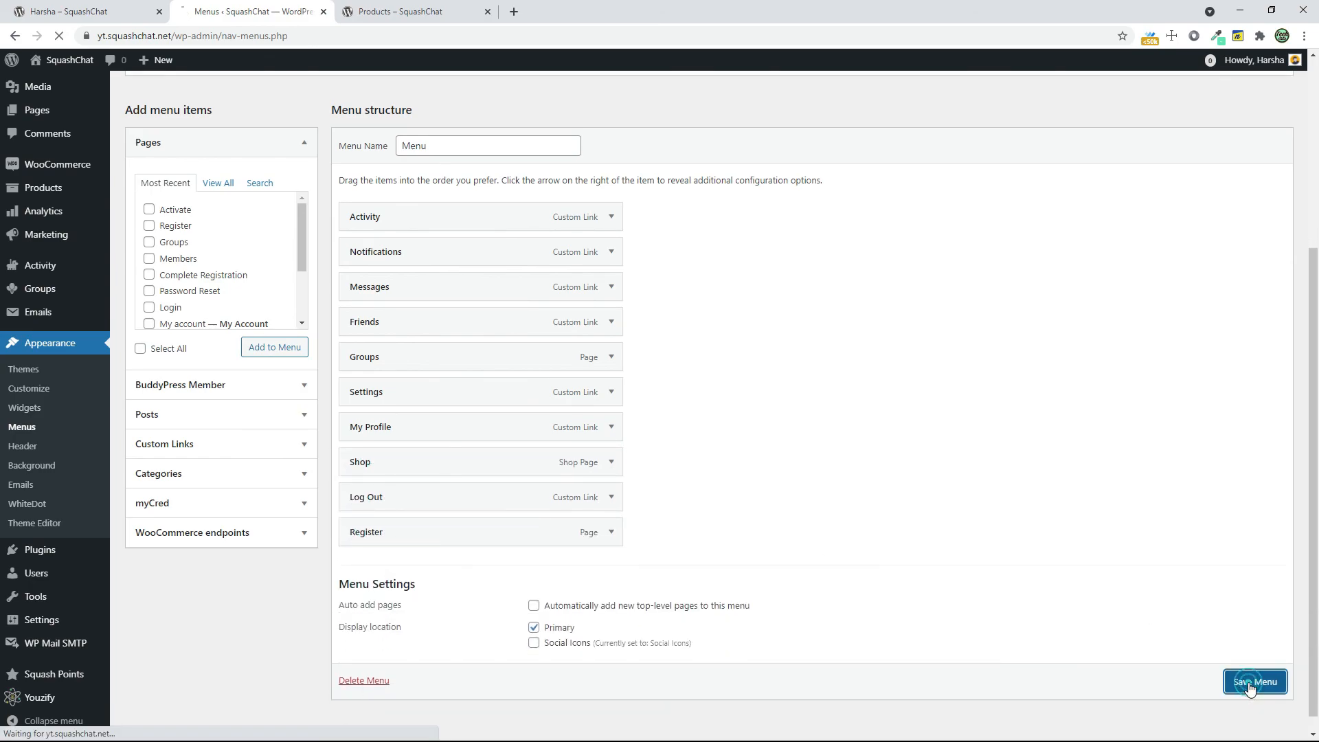
Add the Login page to the primary menu between Log Out and Register, save it, and reload the shop page
scroll(155, 539, "down", 2)
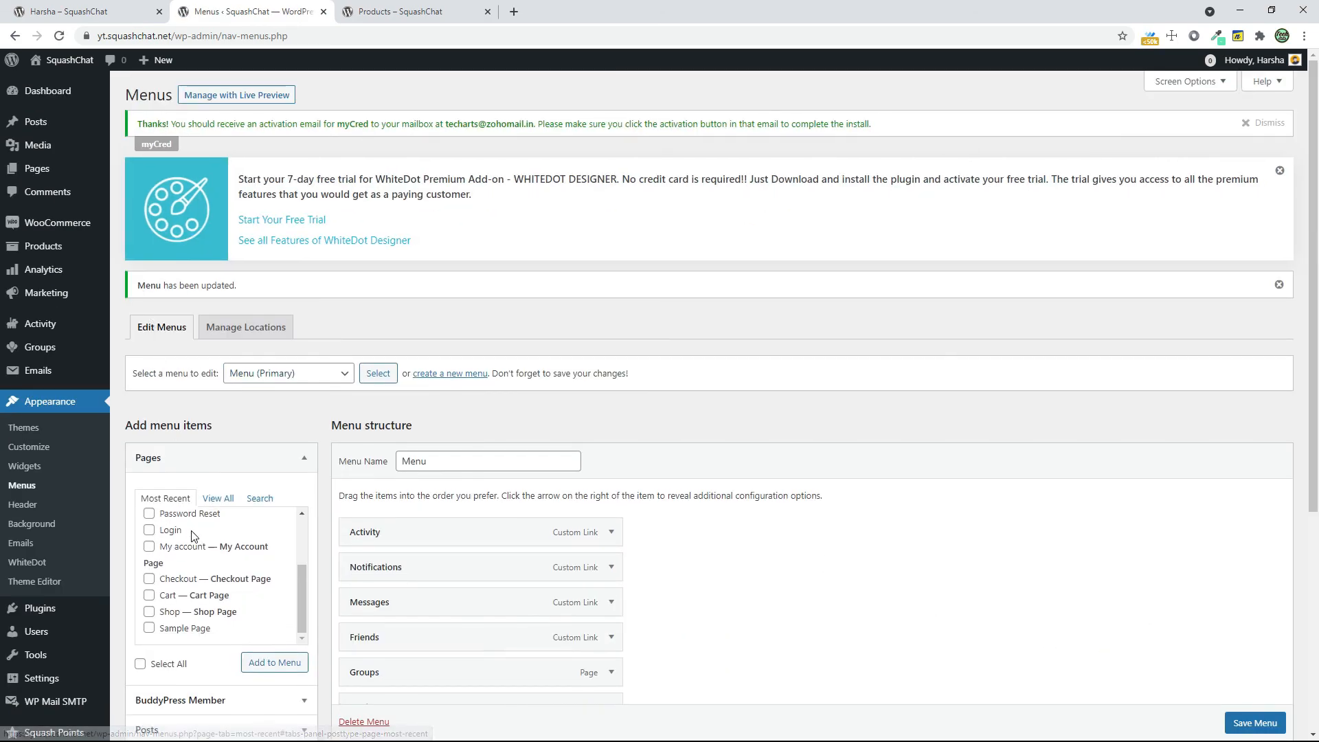
left_click(150, 531)
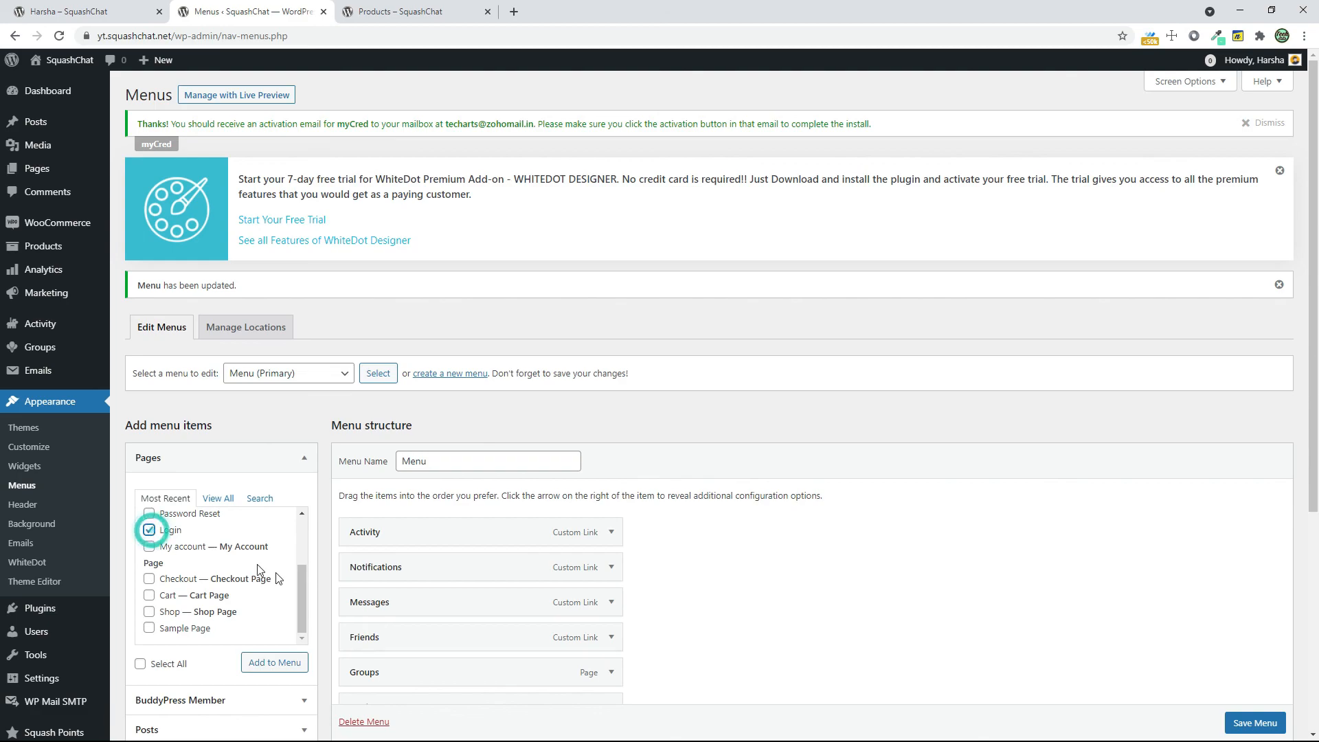
left_click(261, 663)
scroll(604, 580, "down", 5)
left_click_drag(515, 544, 524, 514)
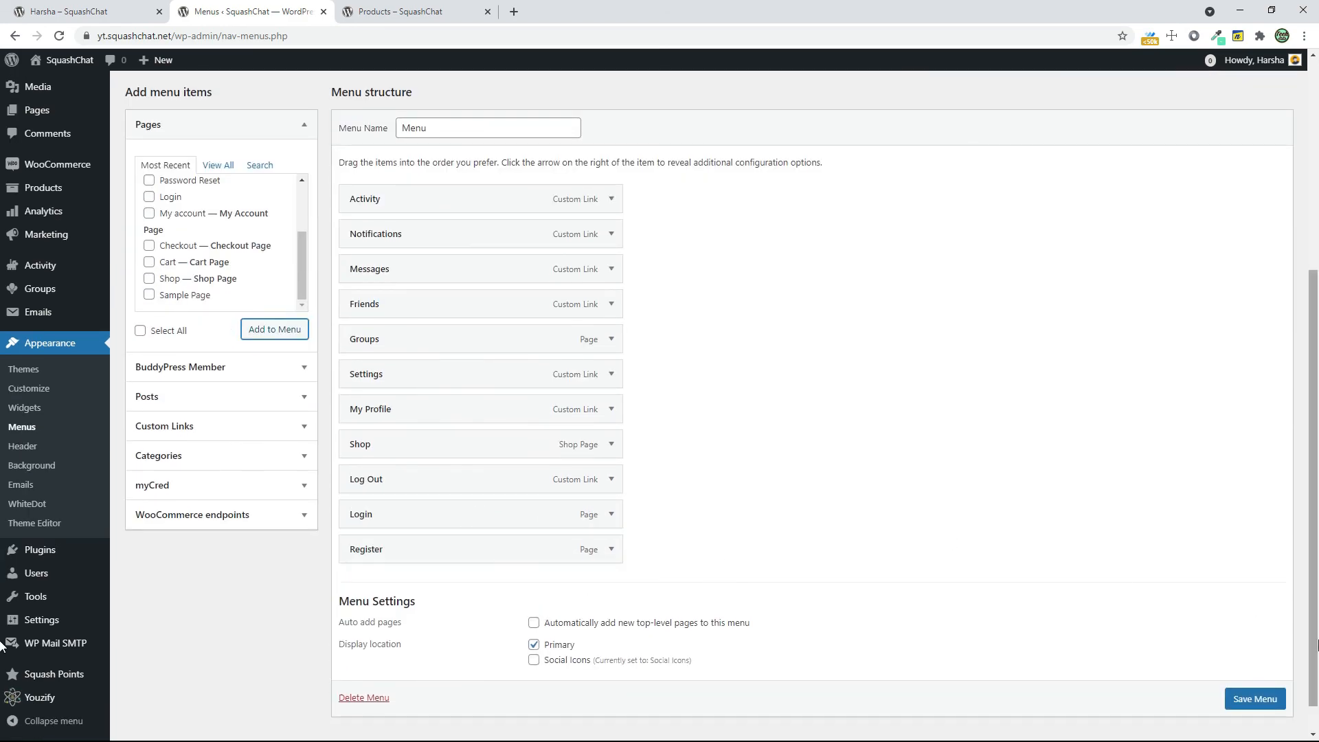
scroll(1256, 698, "down", 1)
left_click(1256, 682)
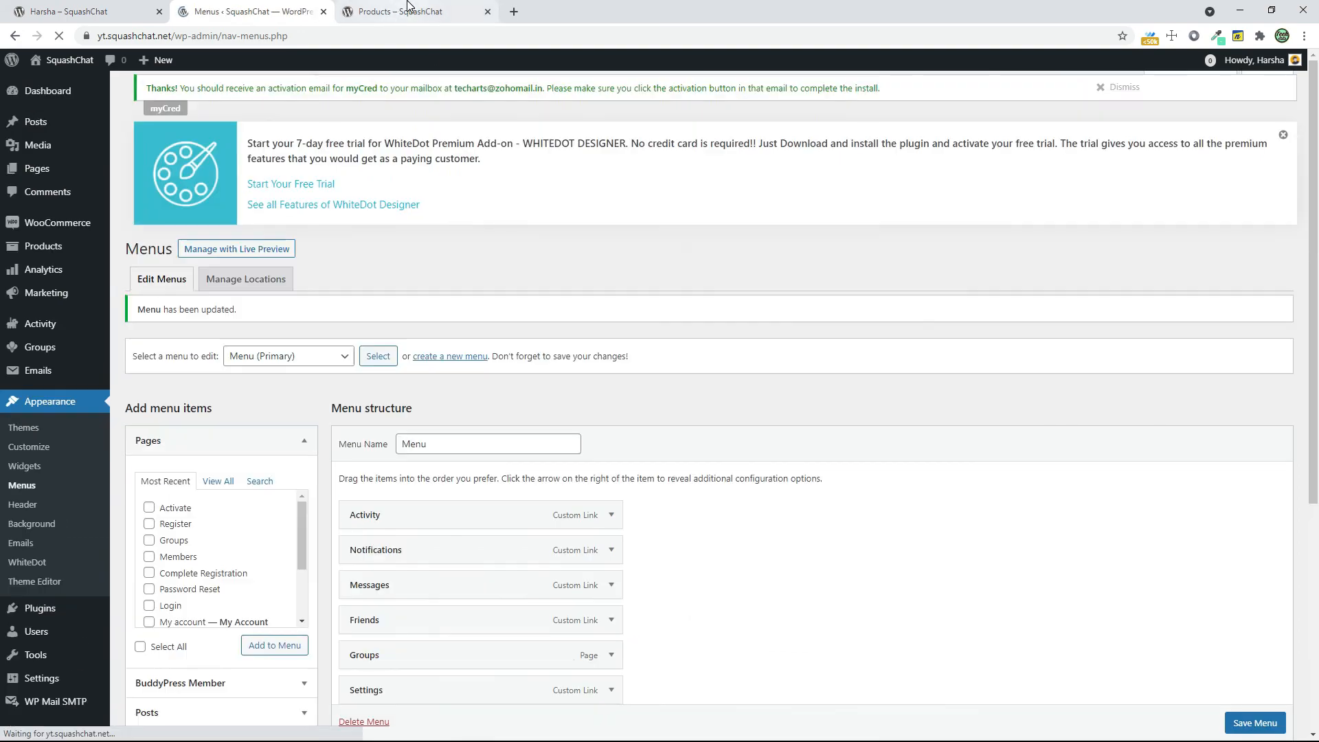
left_click(408, 7)
left_click(60, 36)
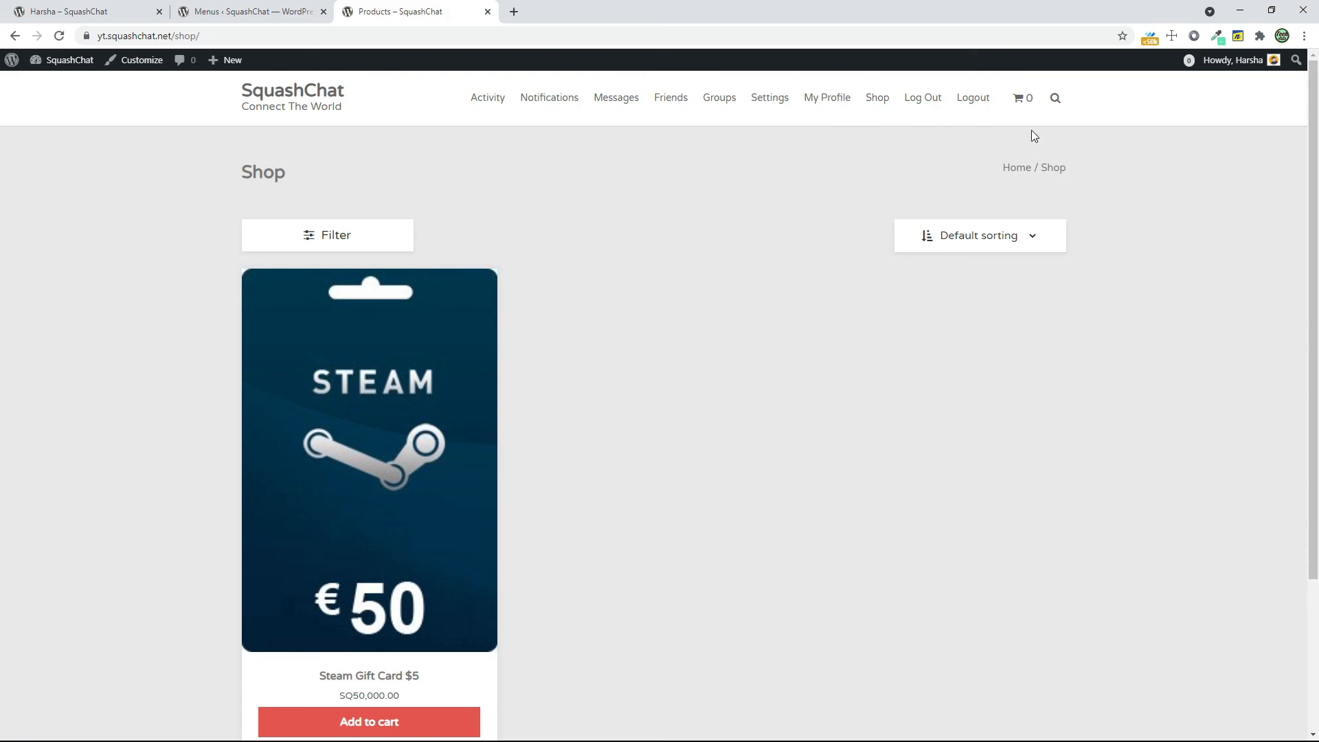
Back in the menu editor, remove the Log Out custom link from the primary menu and save the menu
left_click(206, 12)
scroll(912, 529, "down", 3)
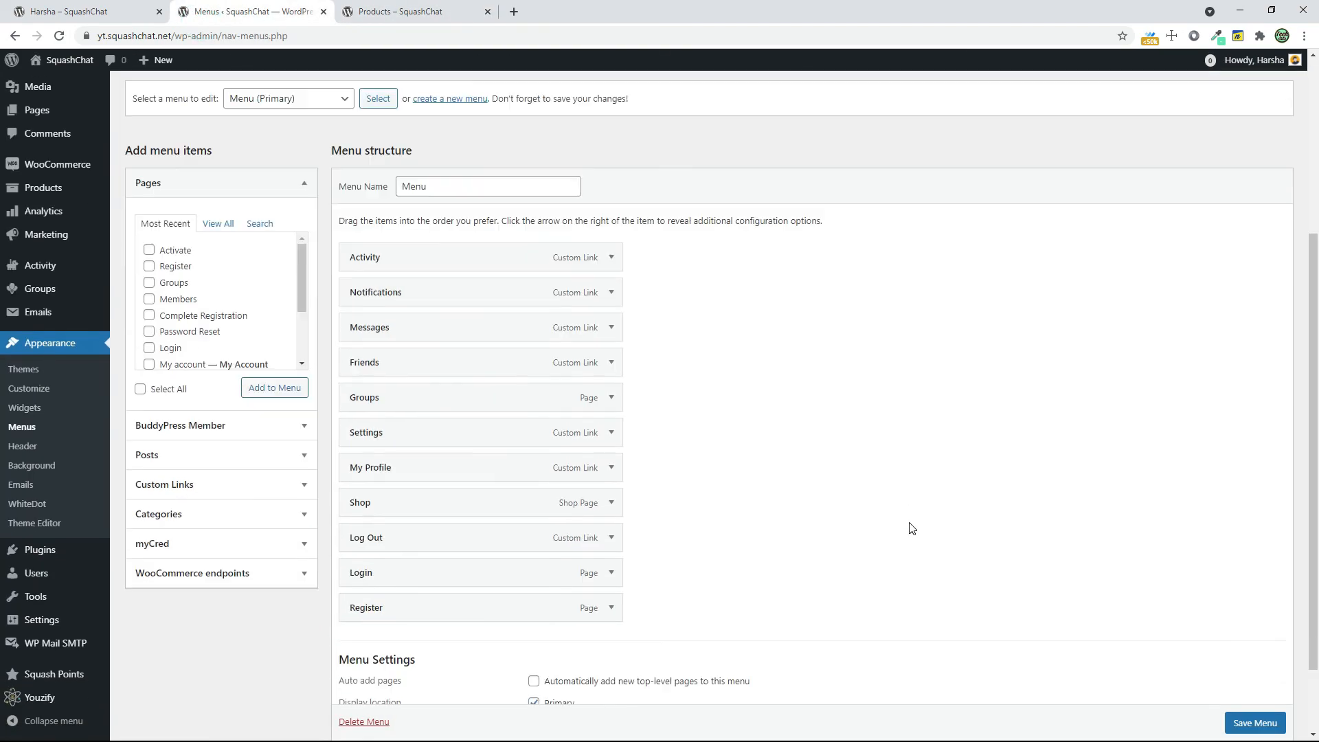
scroll(912, 529, "down", 1)
left_click(611, 444)
left_click(399, 540)
left_click(486, 445)
left_click(610, 444)
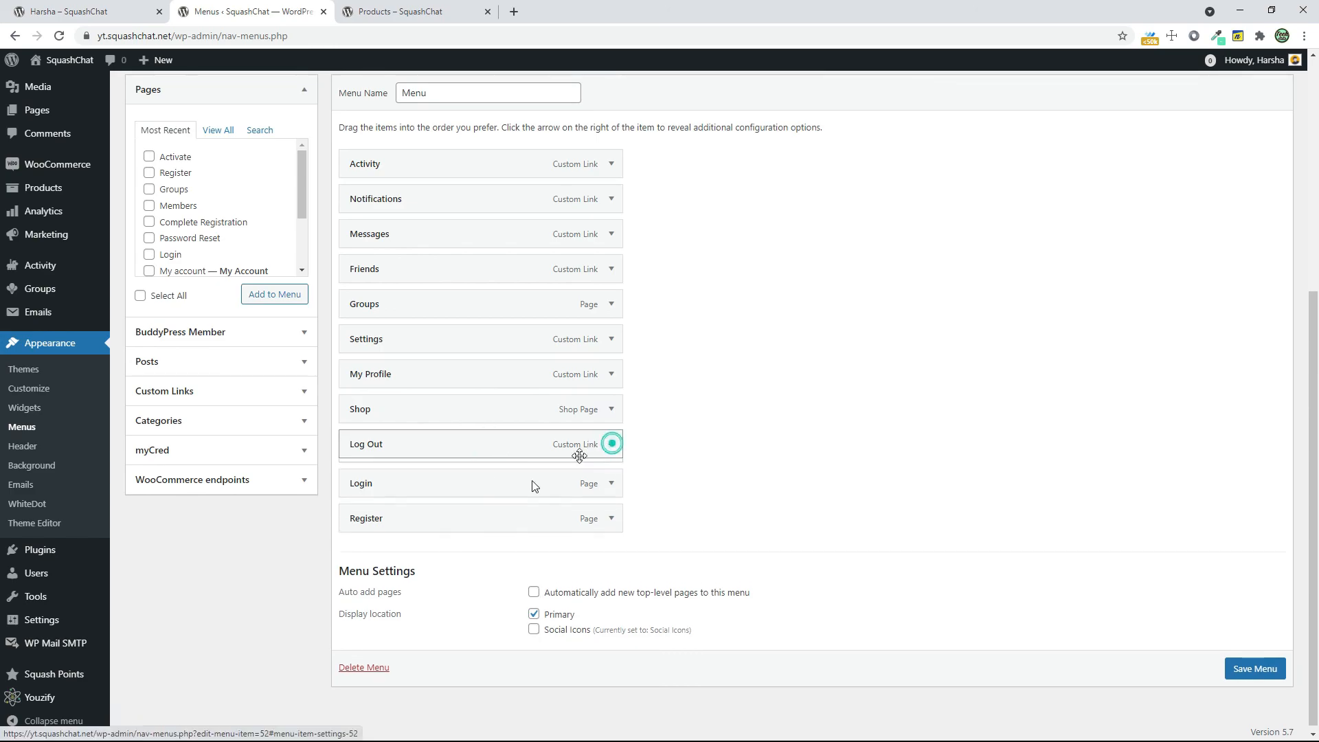
left_click(372, 545)
left_click(1254, 664)
Reload the shop page and check its header navigation and search
left_click(376, 12)
left_click(59, 38)
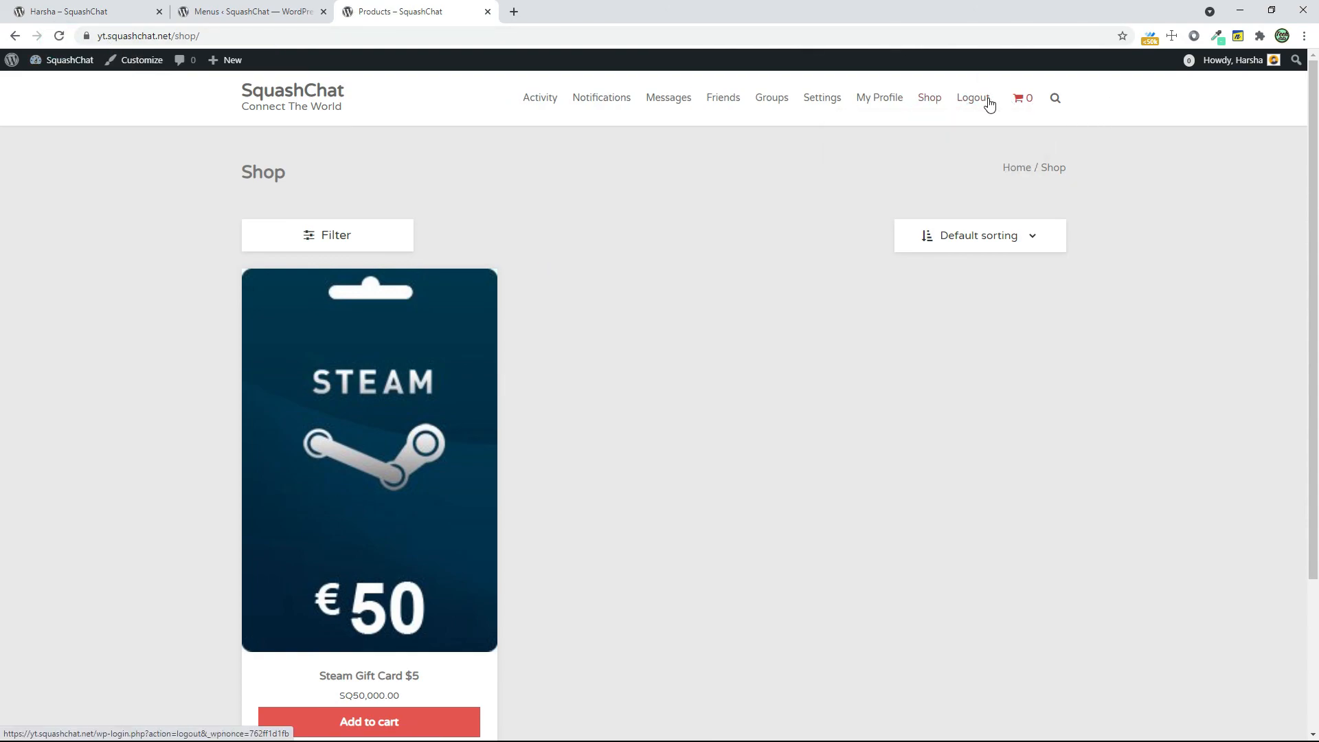
left_click(1056, 98)
left_click(1046, 90)
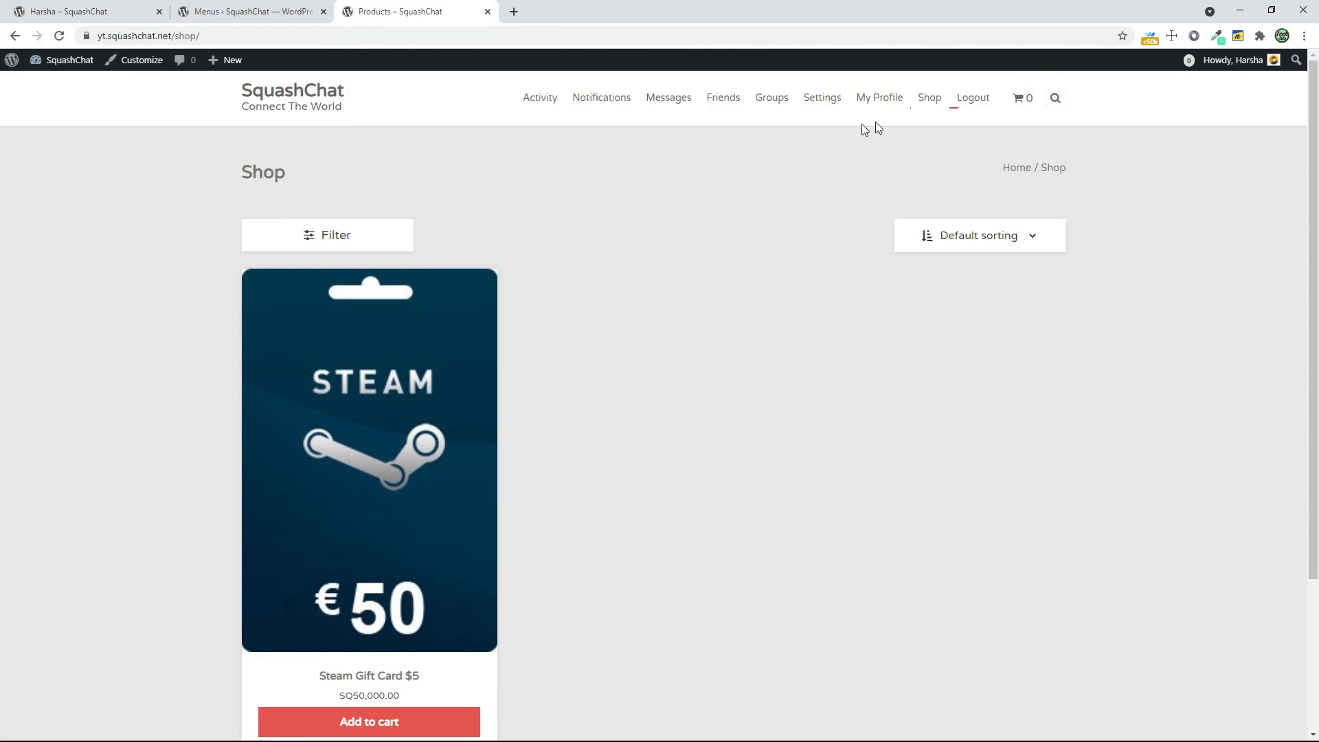
Open the member's activity page from the site navigation and reload it to check the profile's view counter
left_click(555, 99)
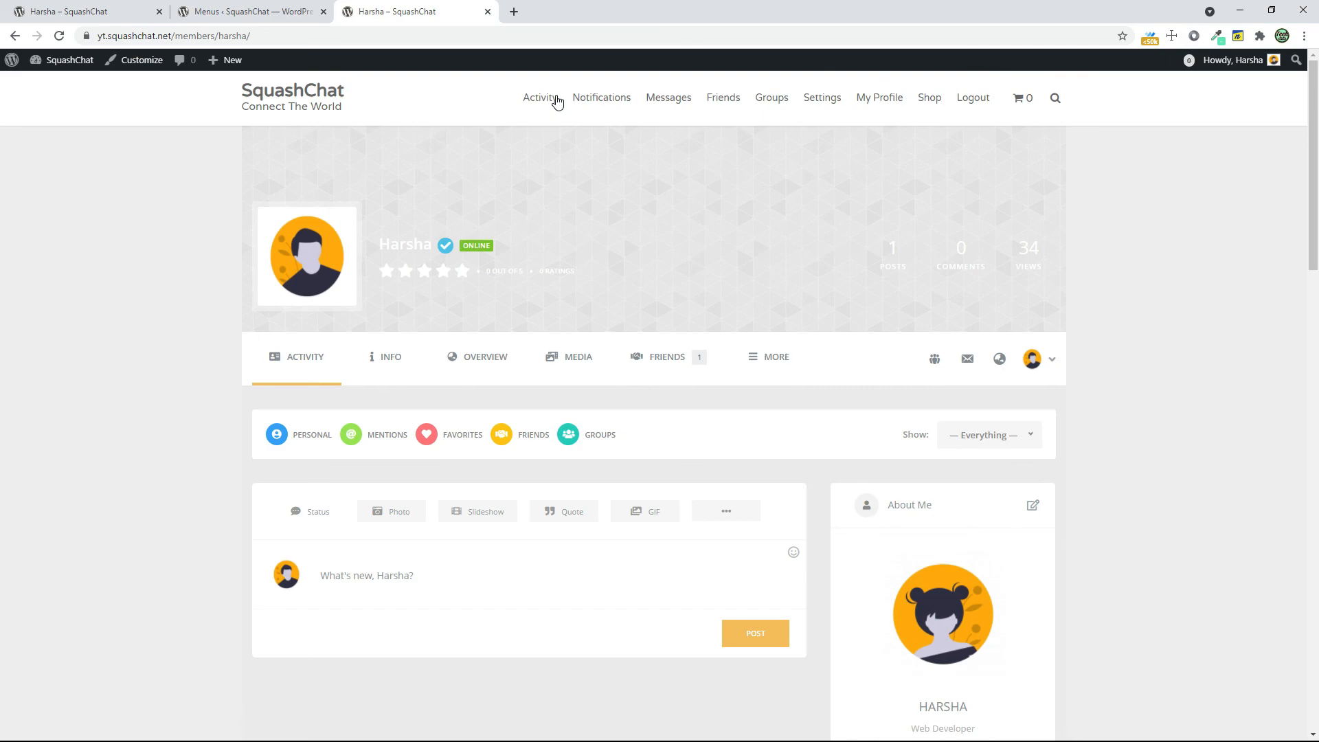
left_click(1016, 252)
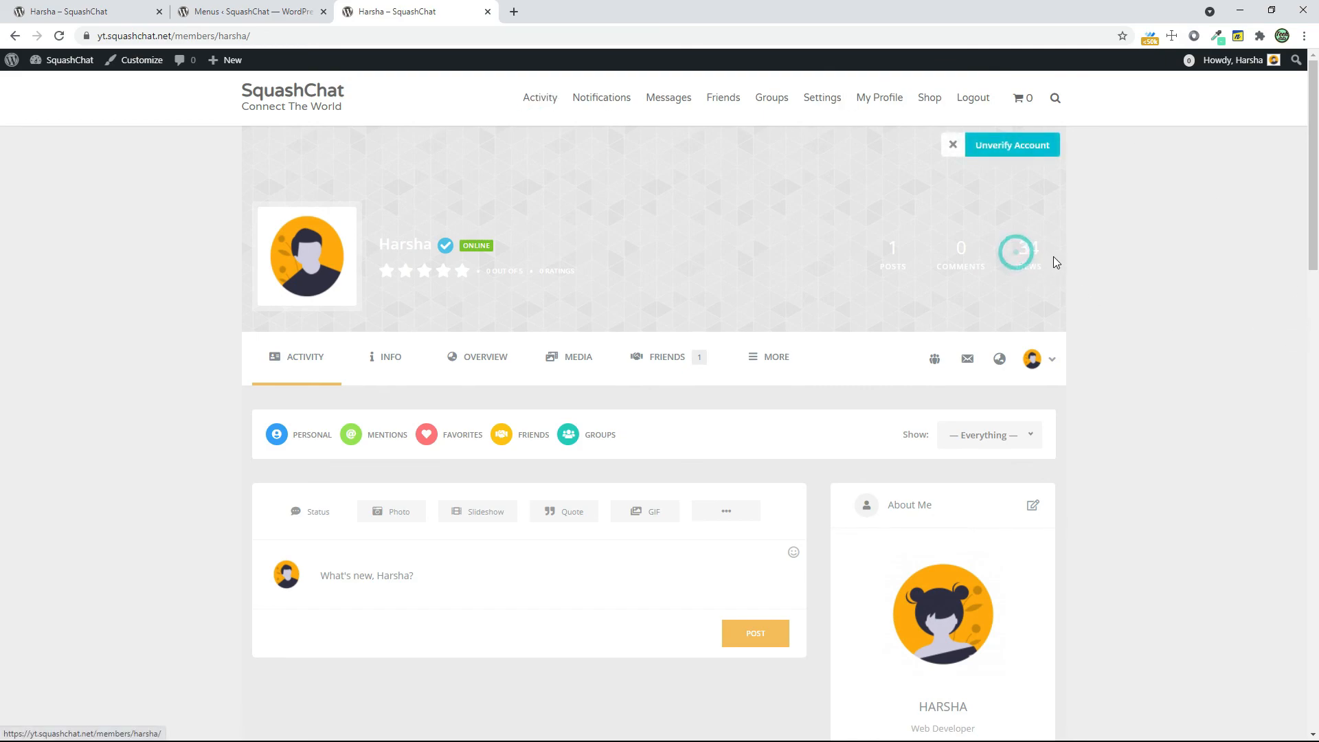
left_click(59, 35)
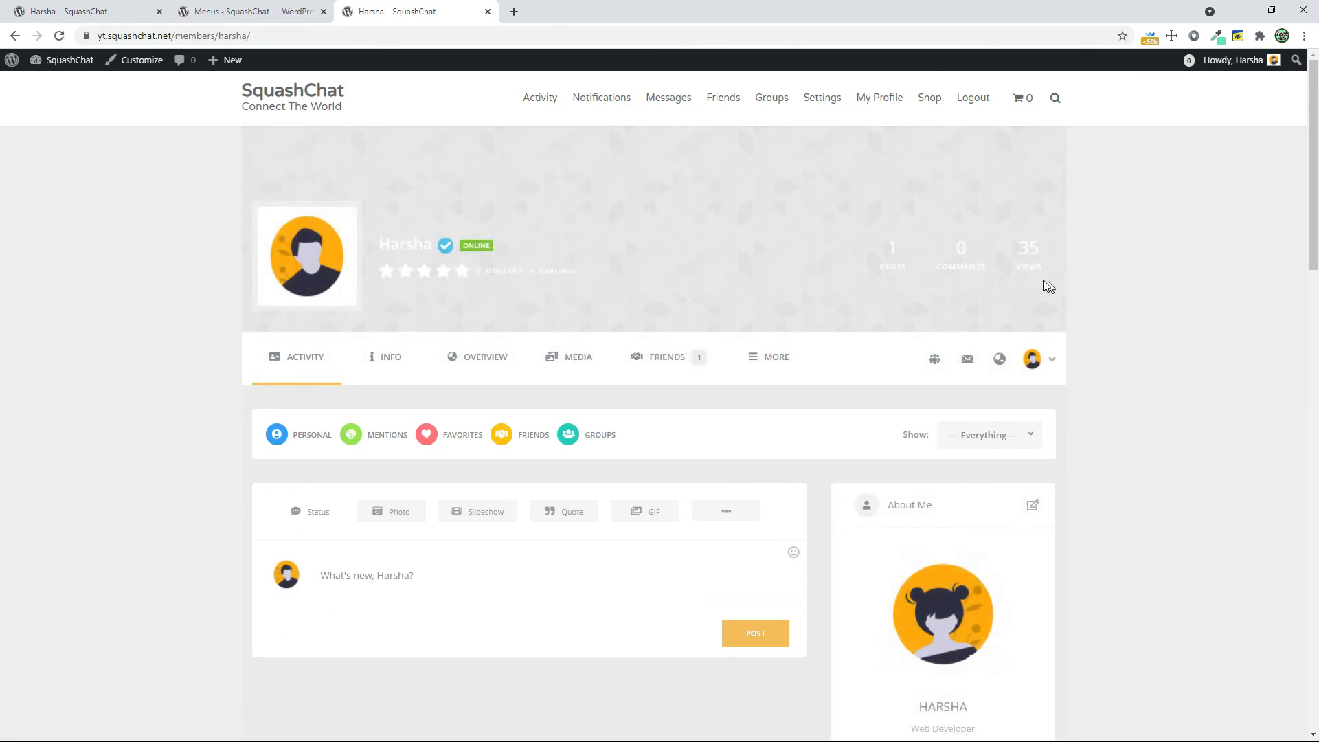
mouse_move(1005, 276)
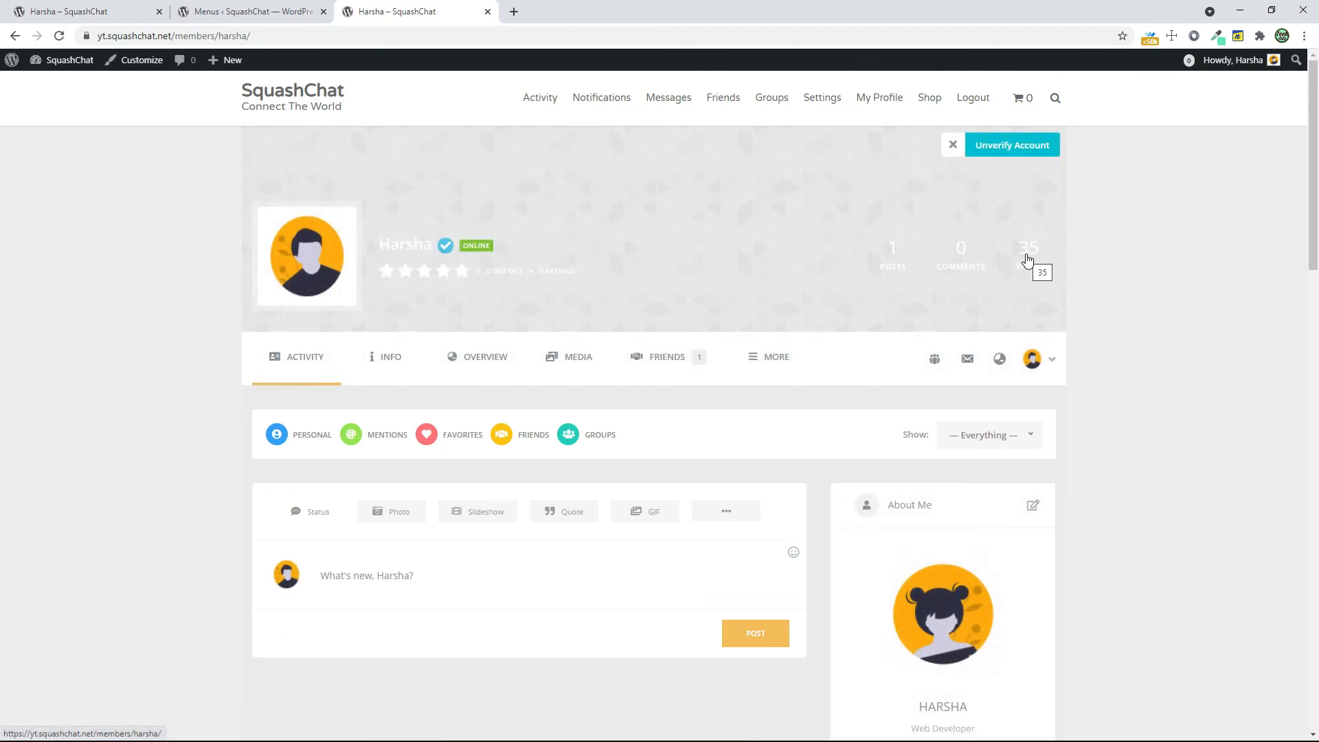